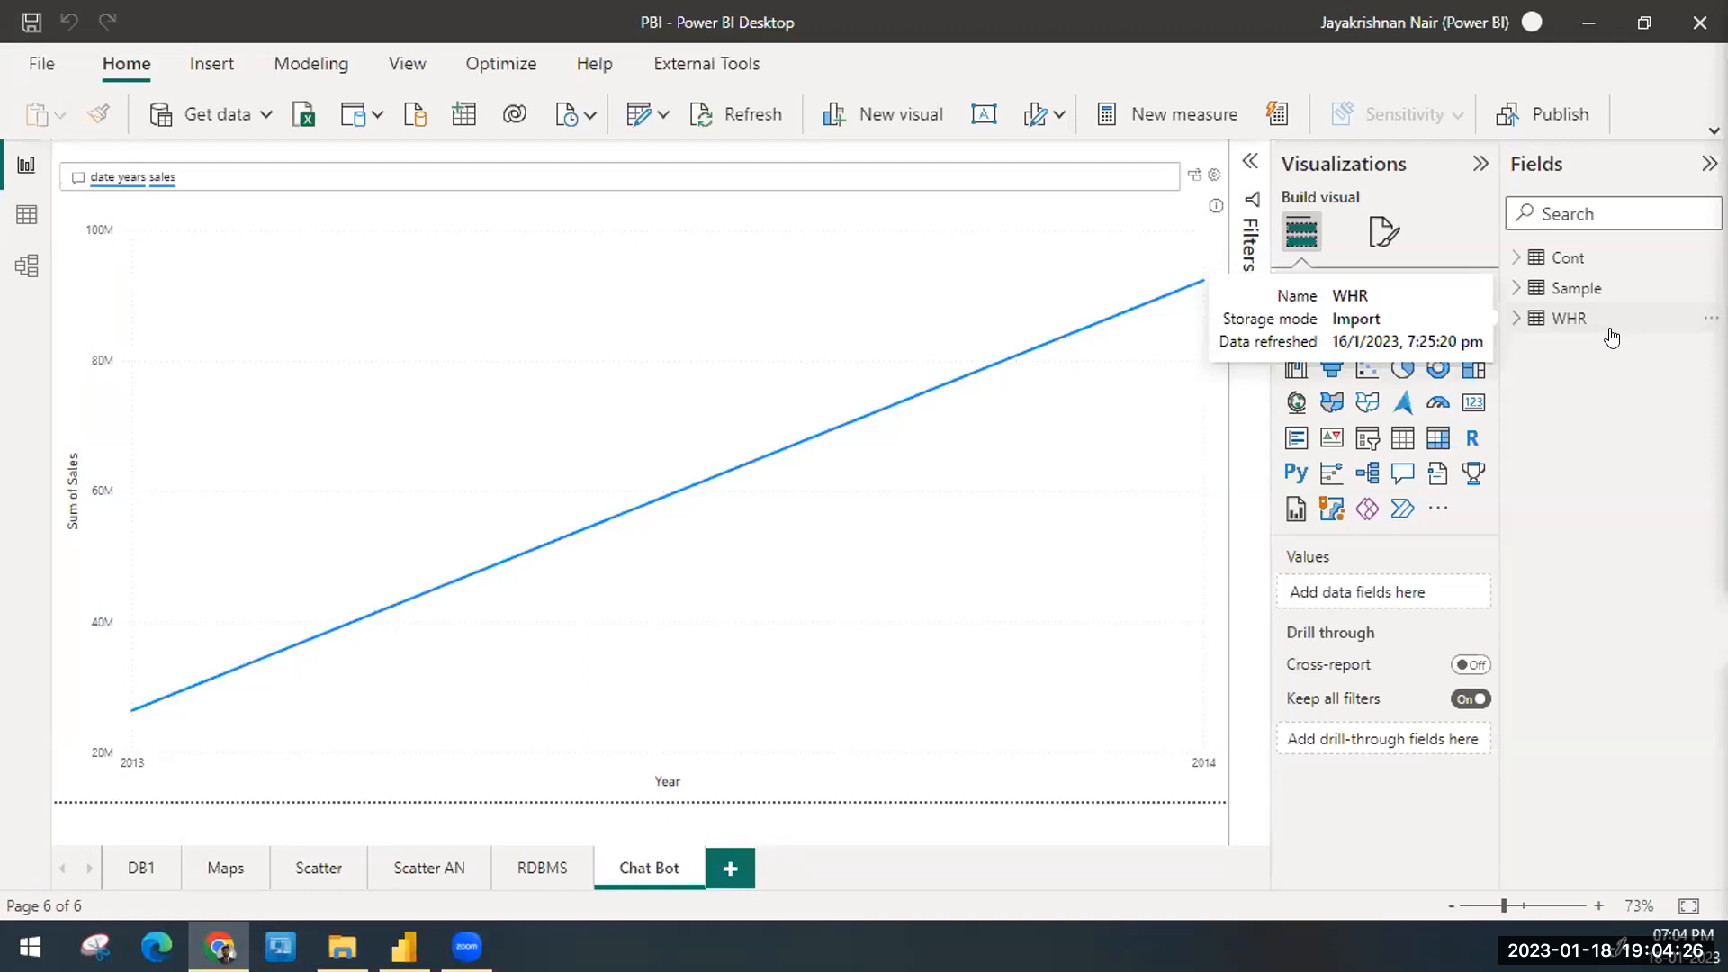
pyautogui.click(1612, 324)
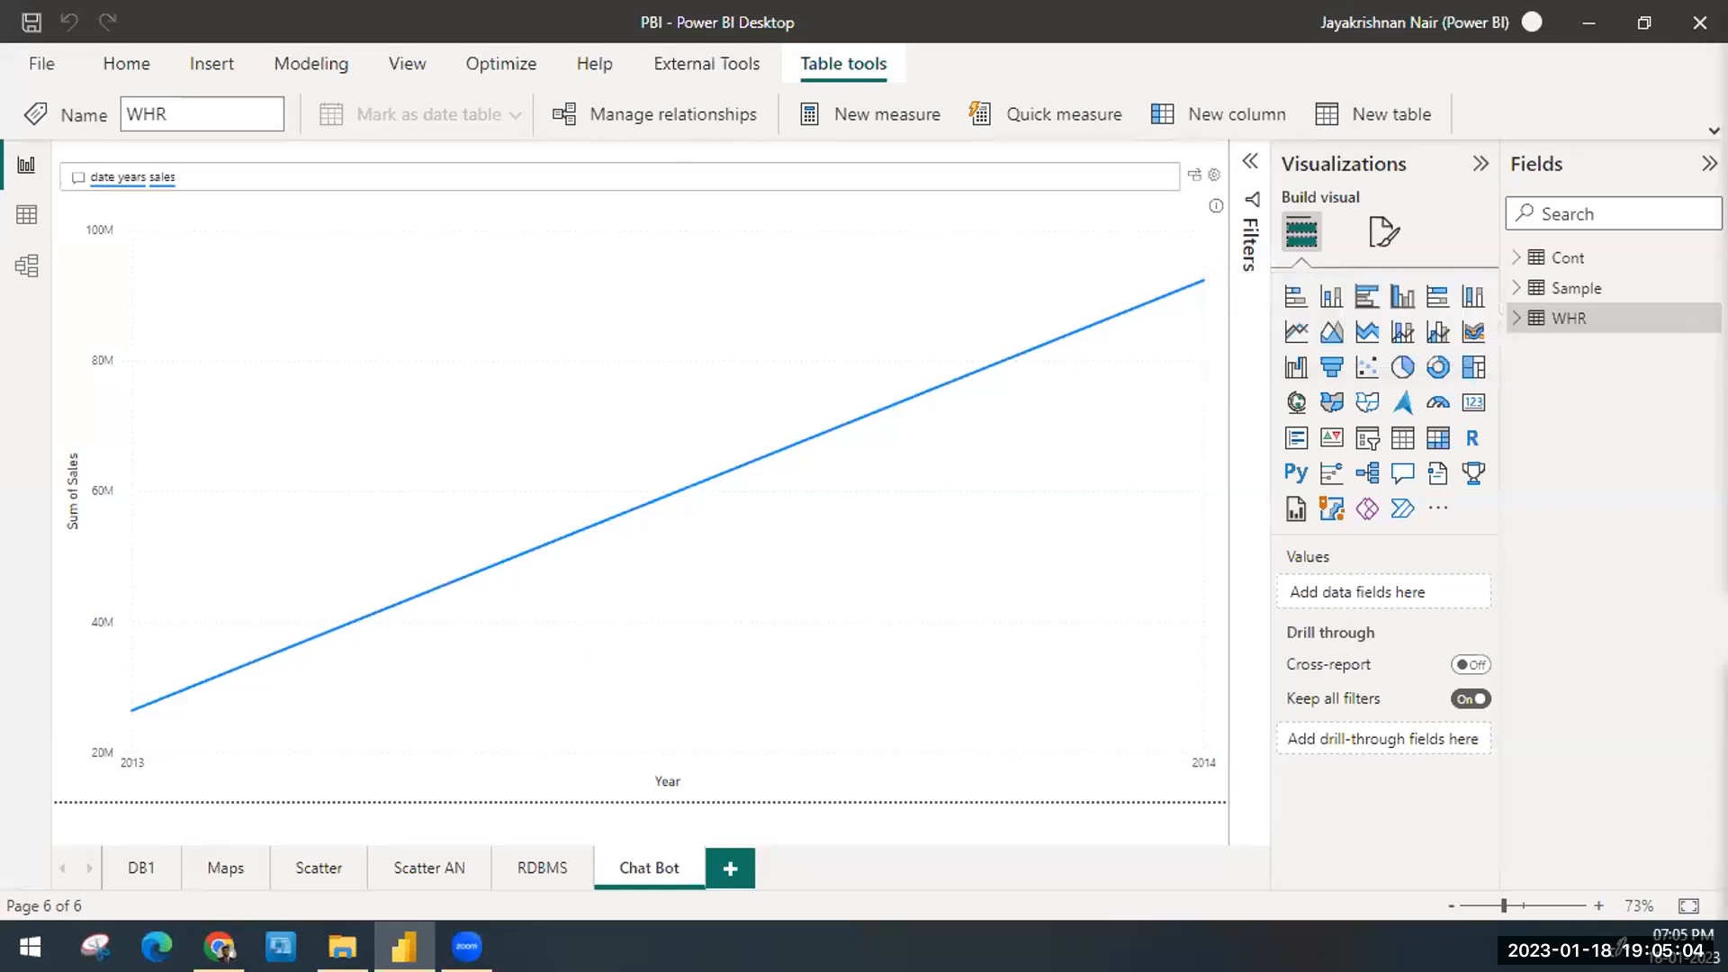
pyautogui.press('super+r')
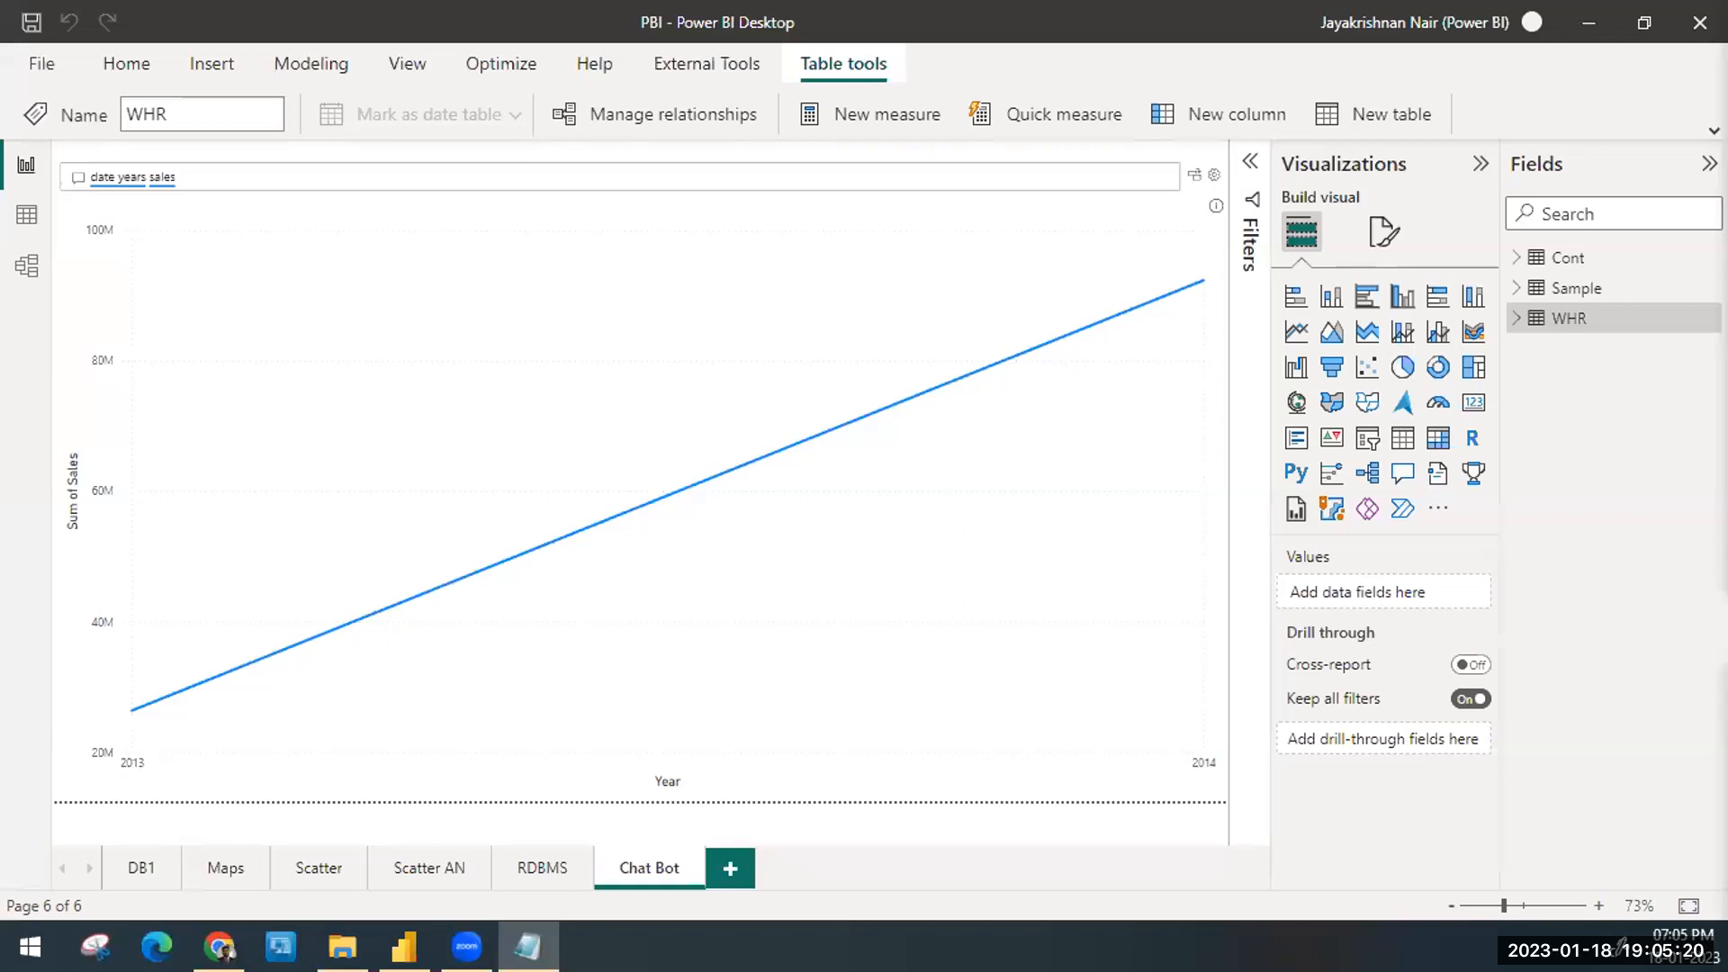
# Step: Delete the relationship between the Cont and Sample tables in the model and recreate it from Cont's Country to Sample's Country
pyautogui.click(27, 268)
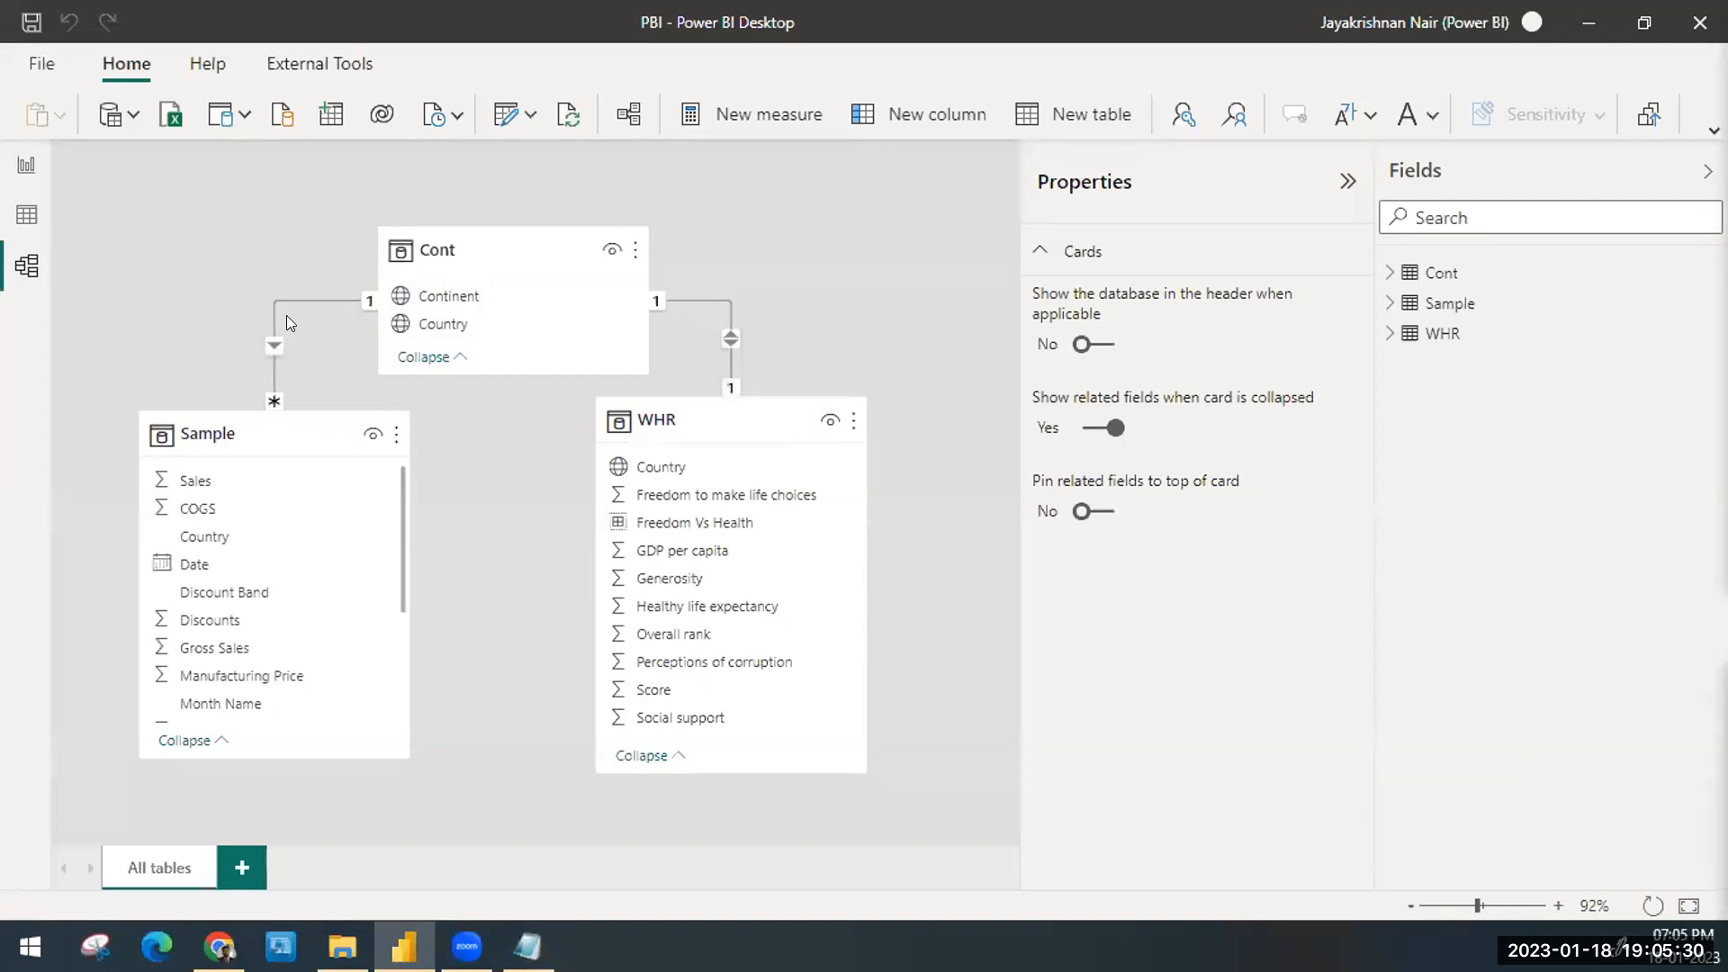
pyautogui.rightClick(270, 316)
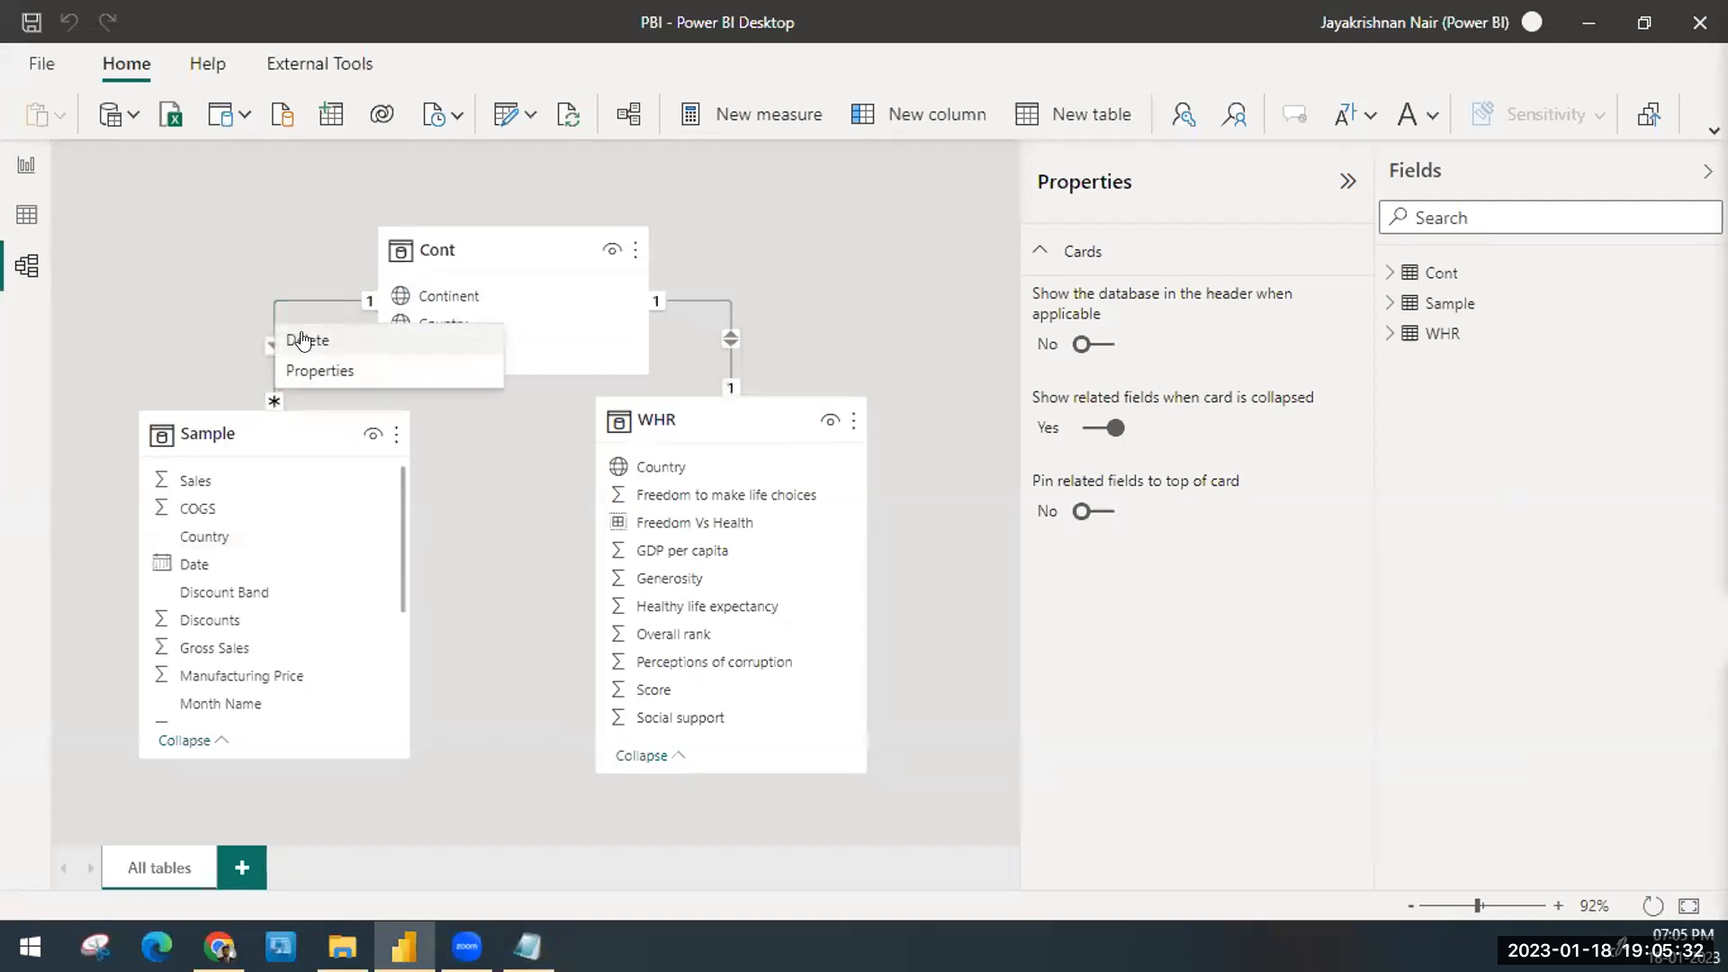
pyautogui.press('Escape')
pyautogui.click(1008, 526)
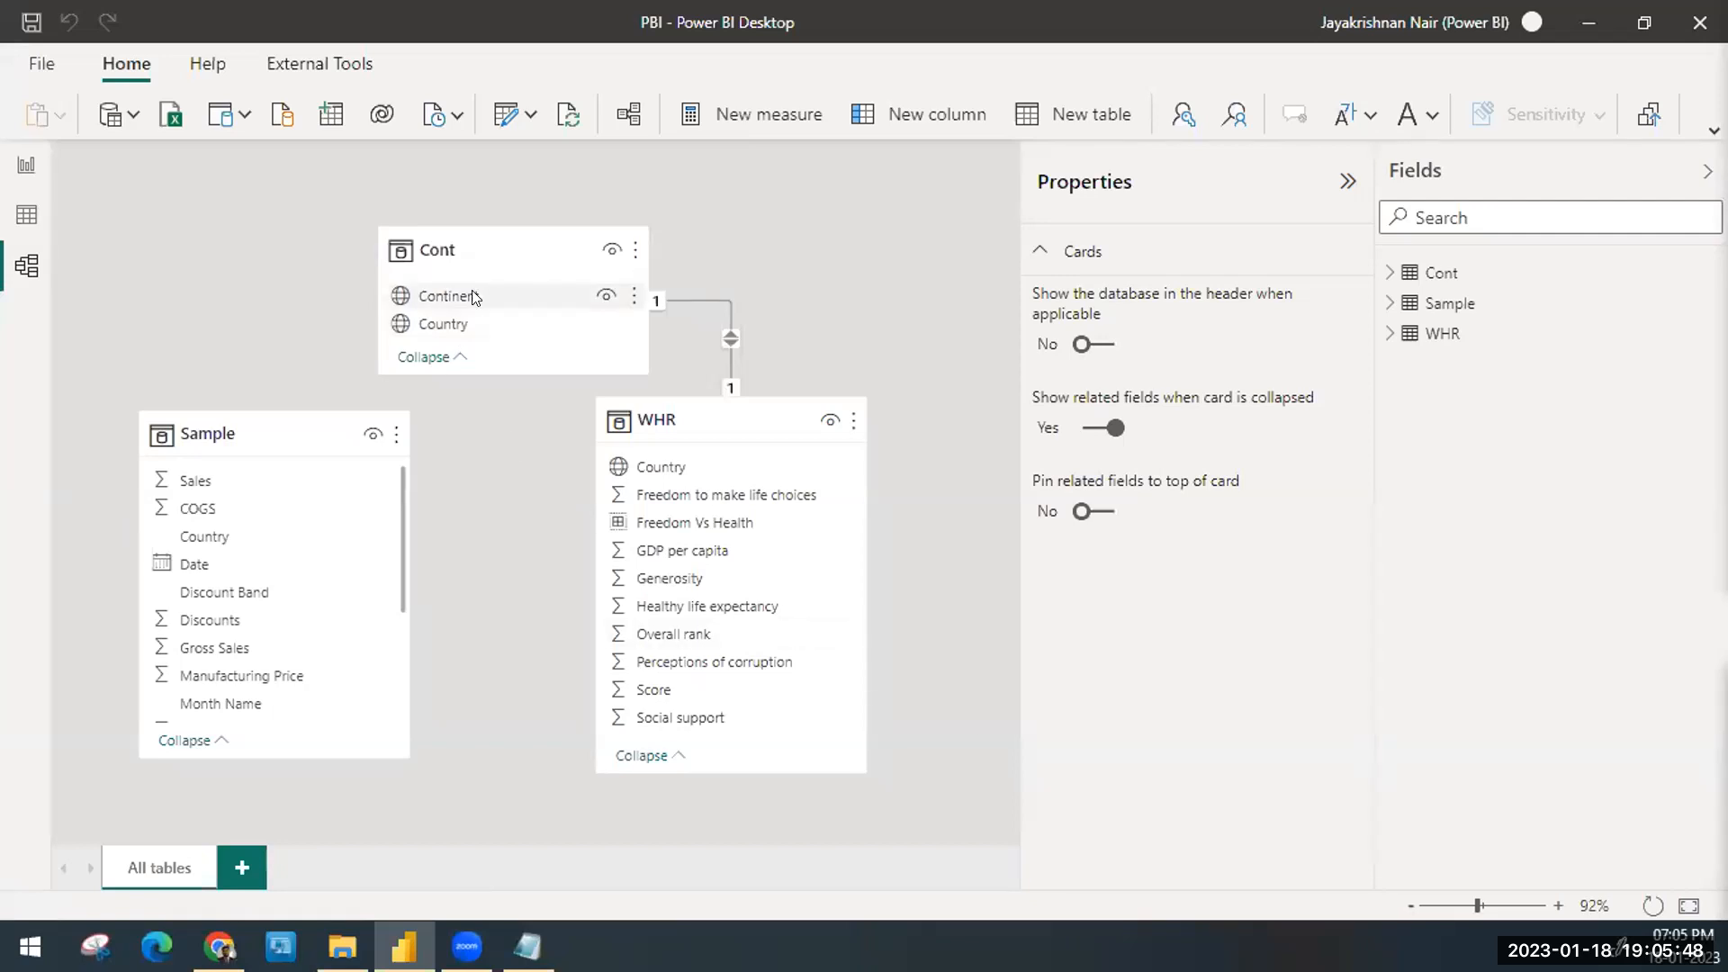
pyautogui.click(470, 321)
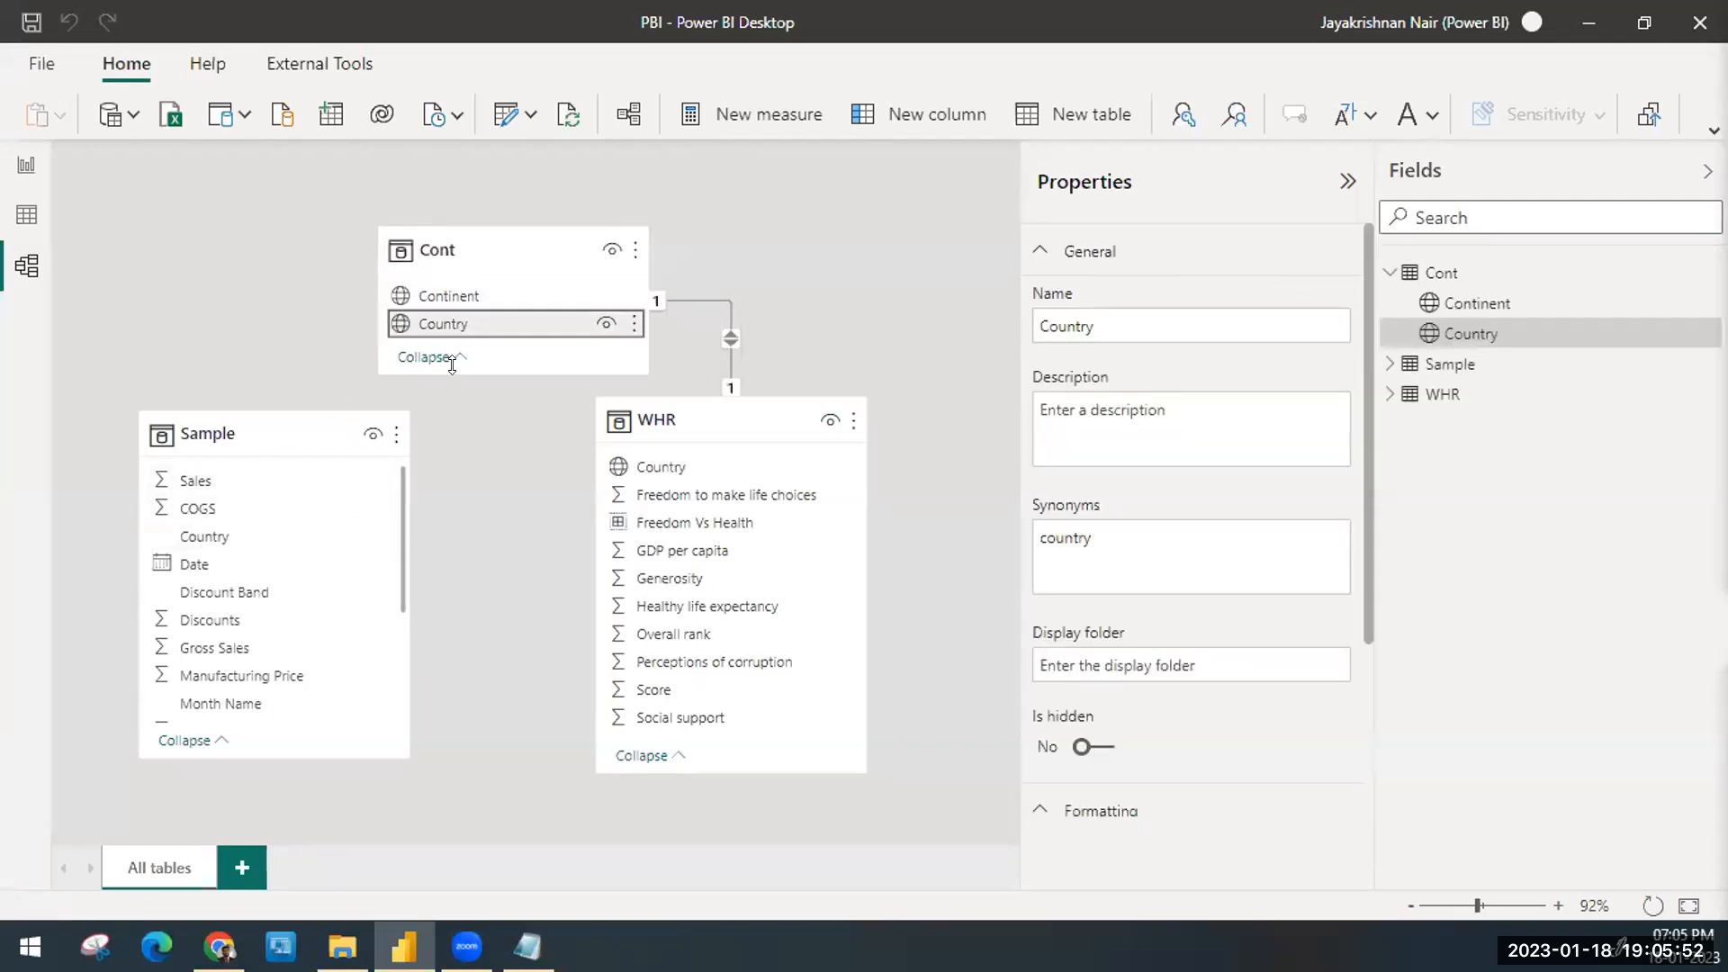
pyautogui.moveTo(468, 335); pyautogui.dragTo(284, 537)
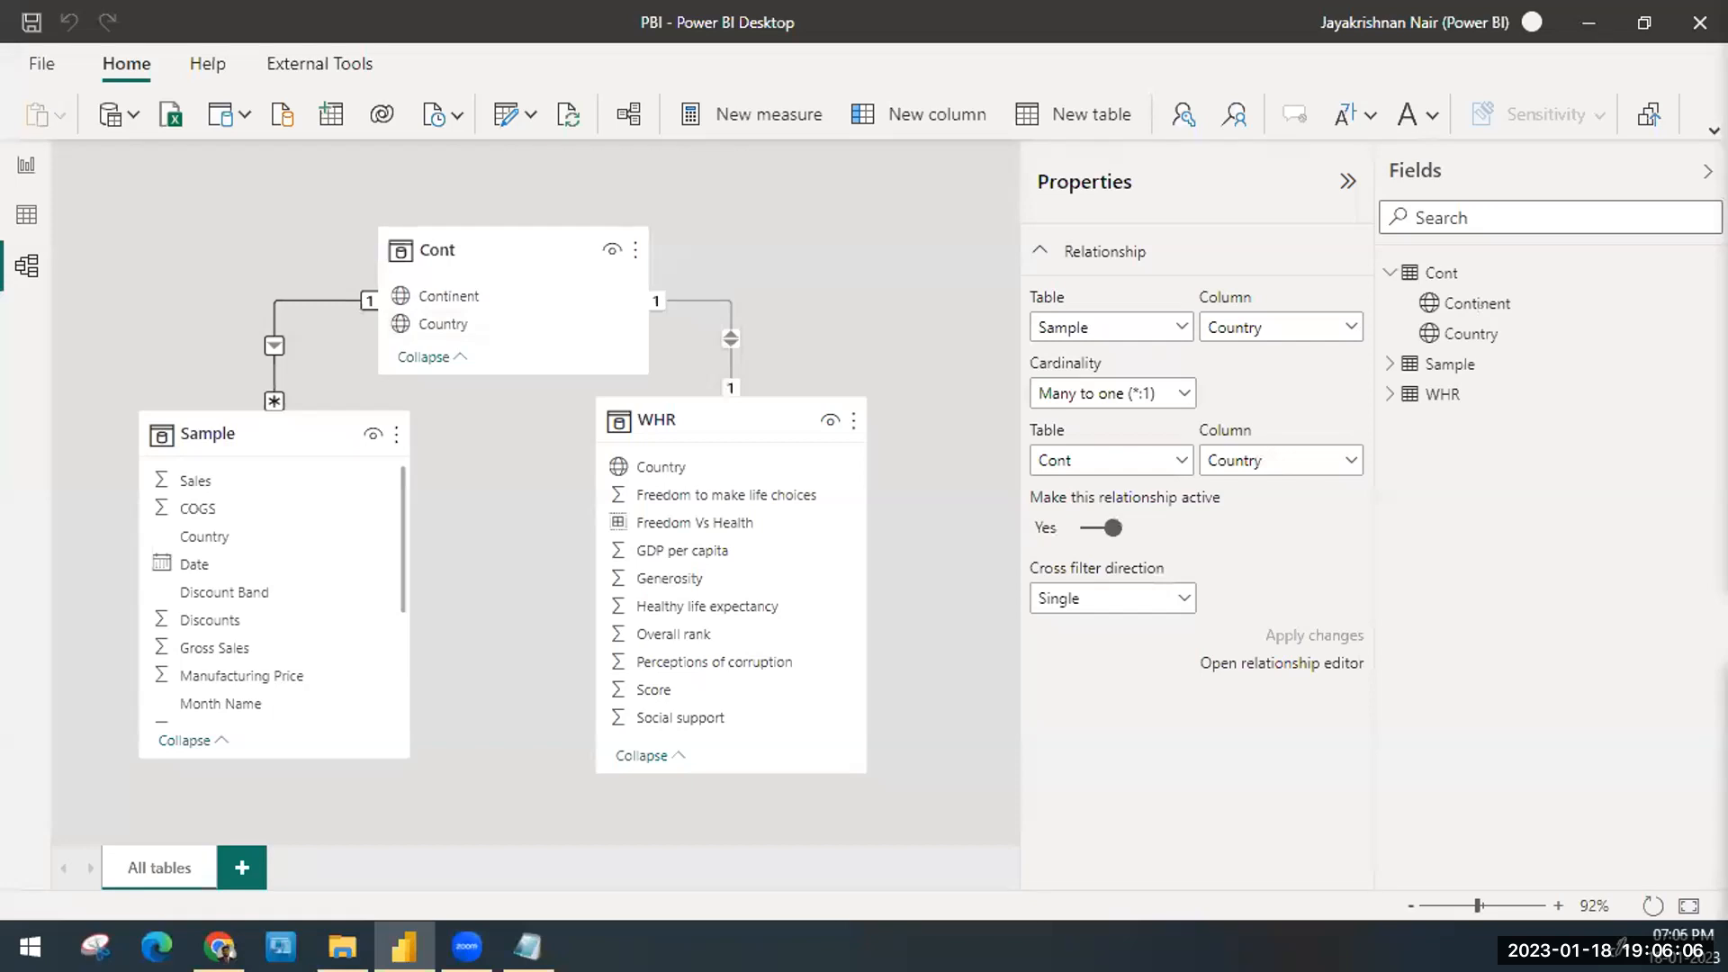
pyautogui.hotkey('alt', 'Tab')
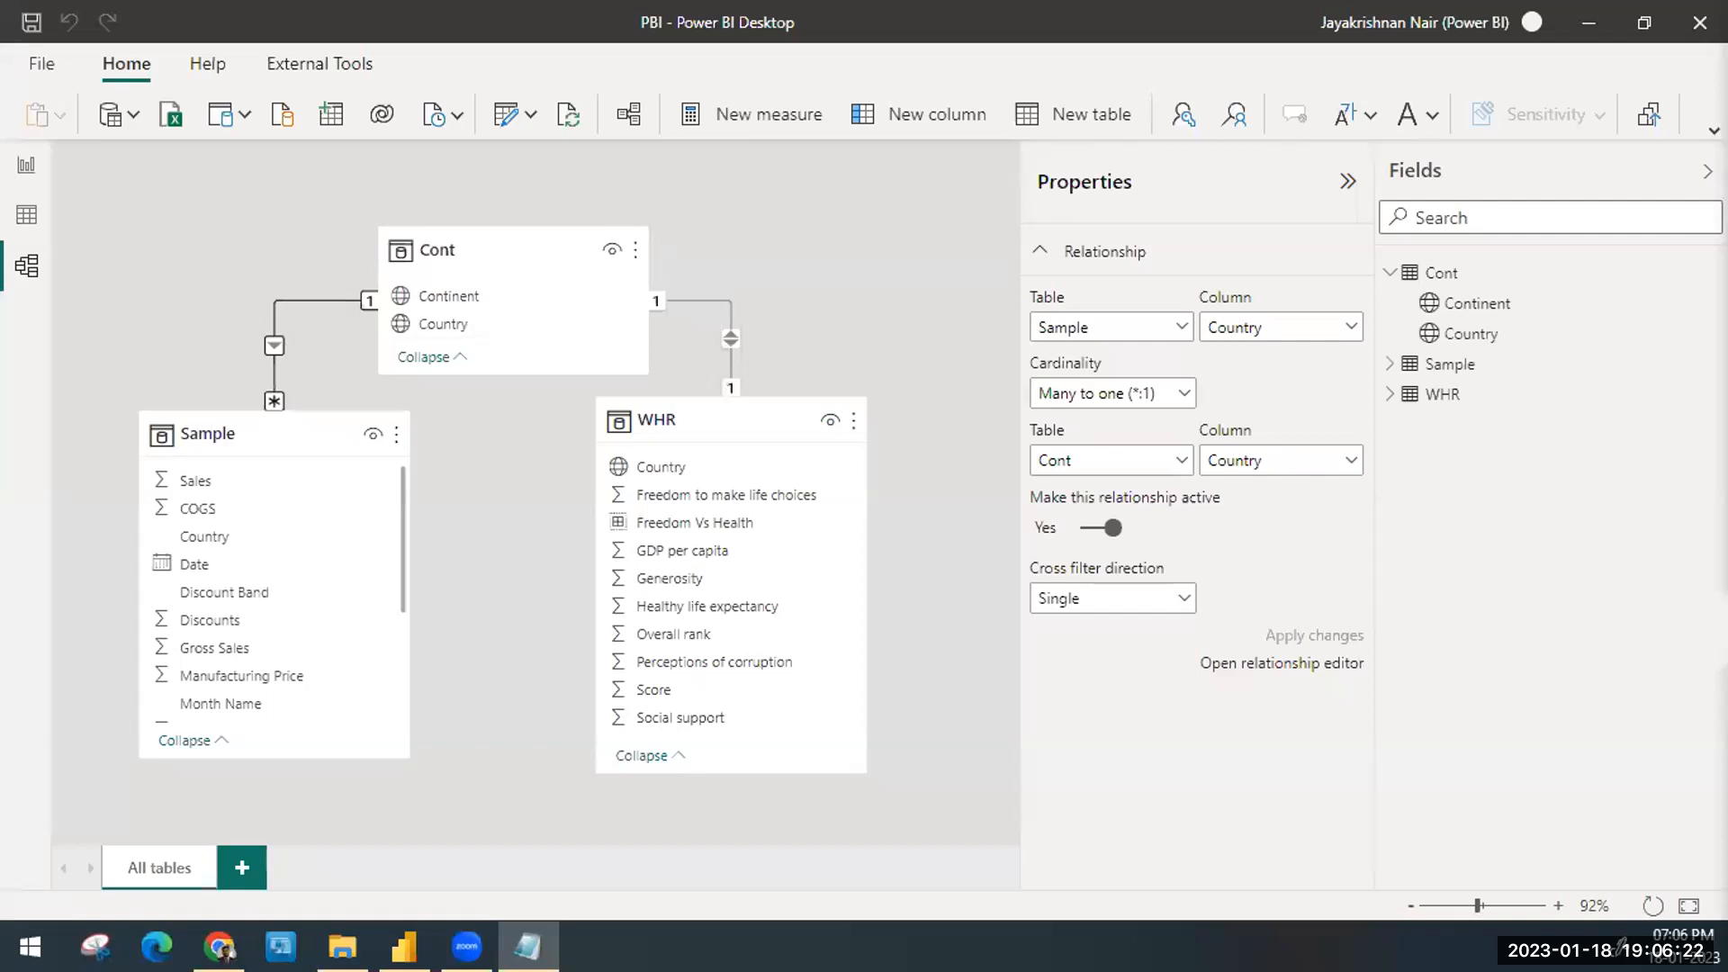
pyautogui.moveTo(1727, 270); pyautogui.dragTo(859, 270)
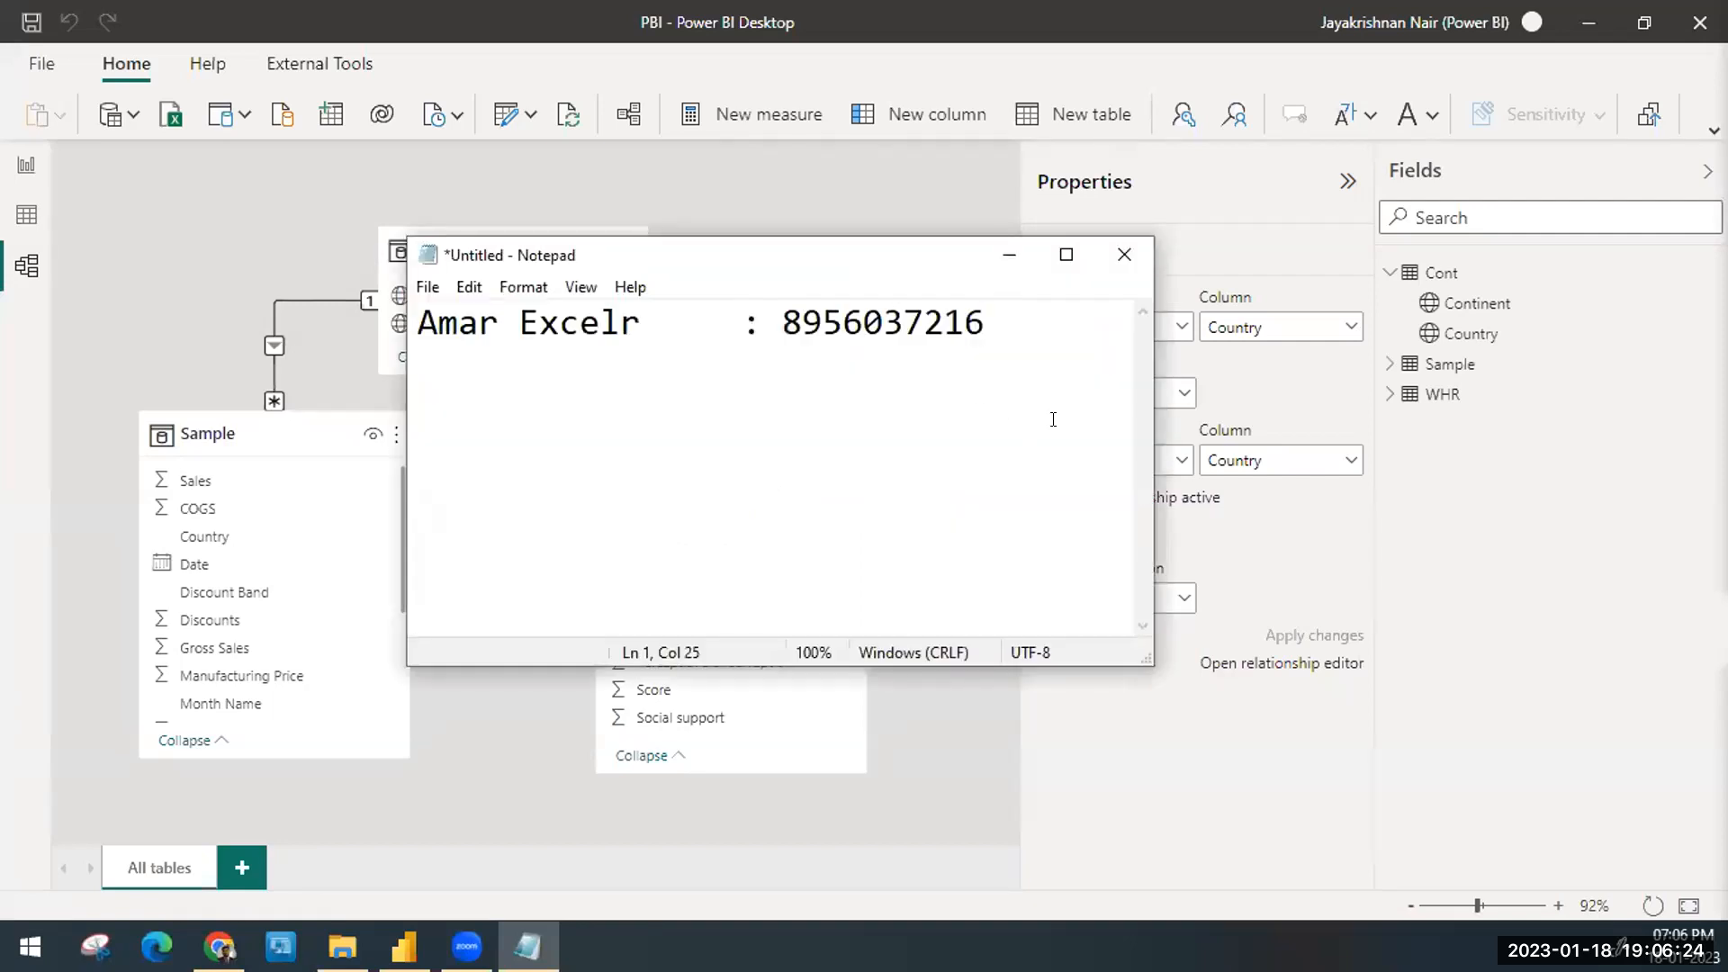
pyautogui.moveTo(1142, 658); pyautogui.dragTo(1151, 453)
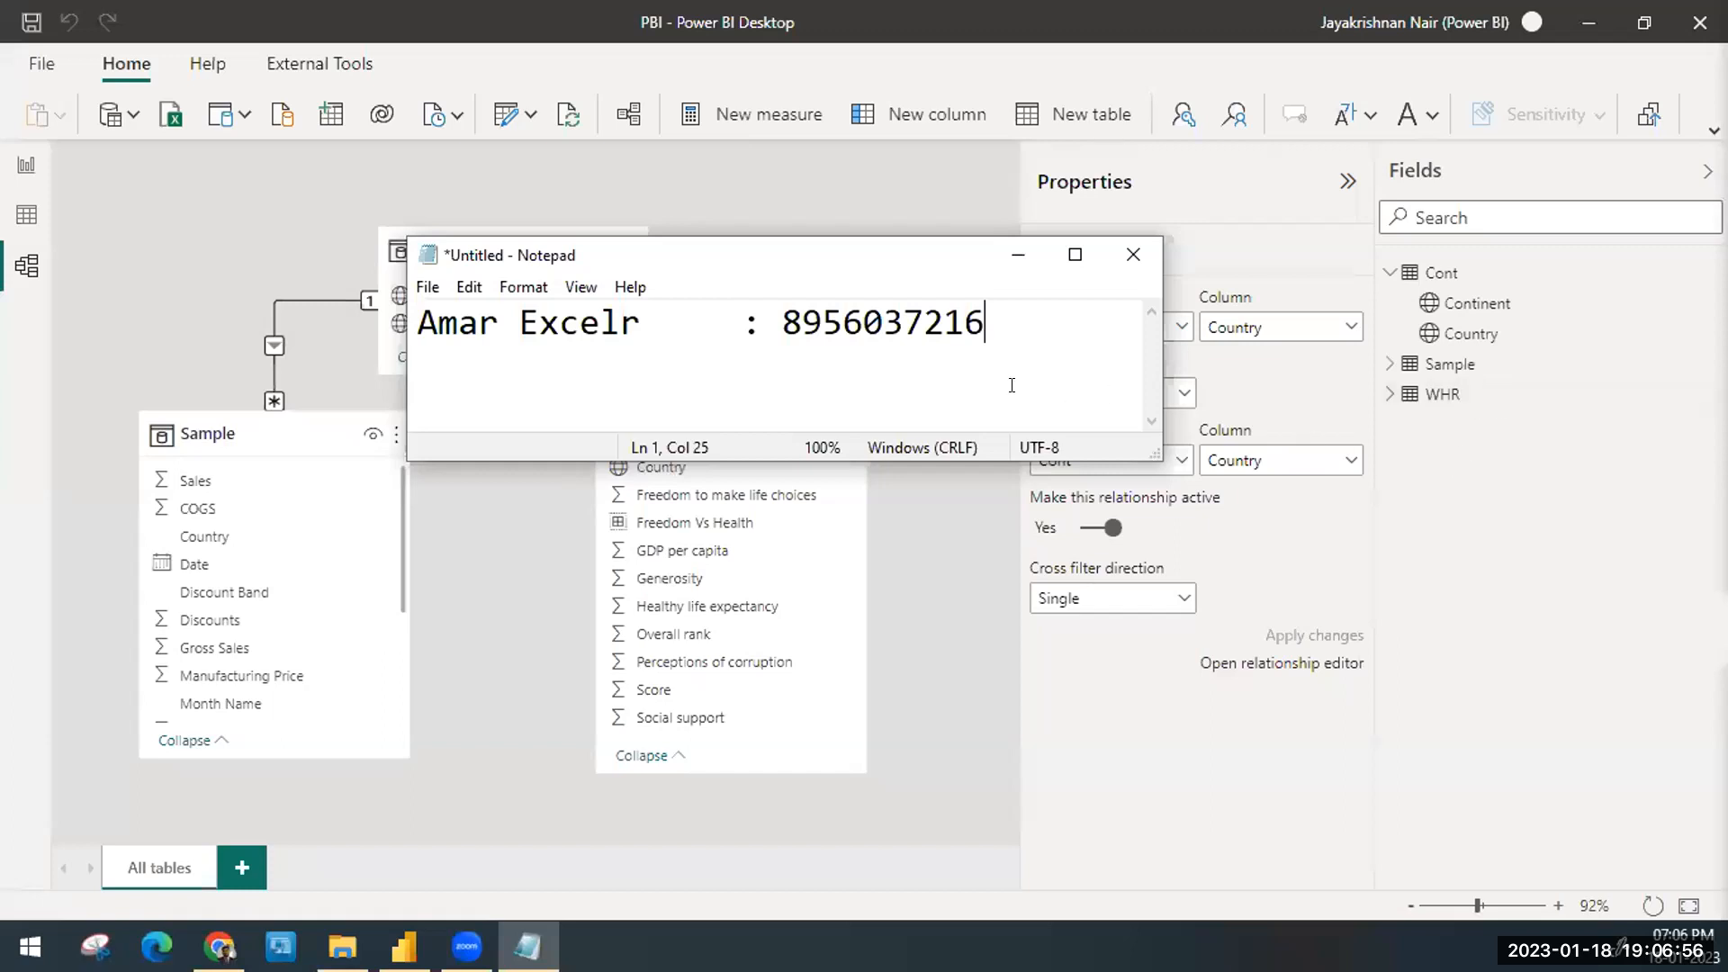
pyautogui.click(1018, 255)
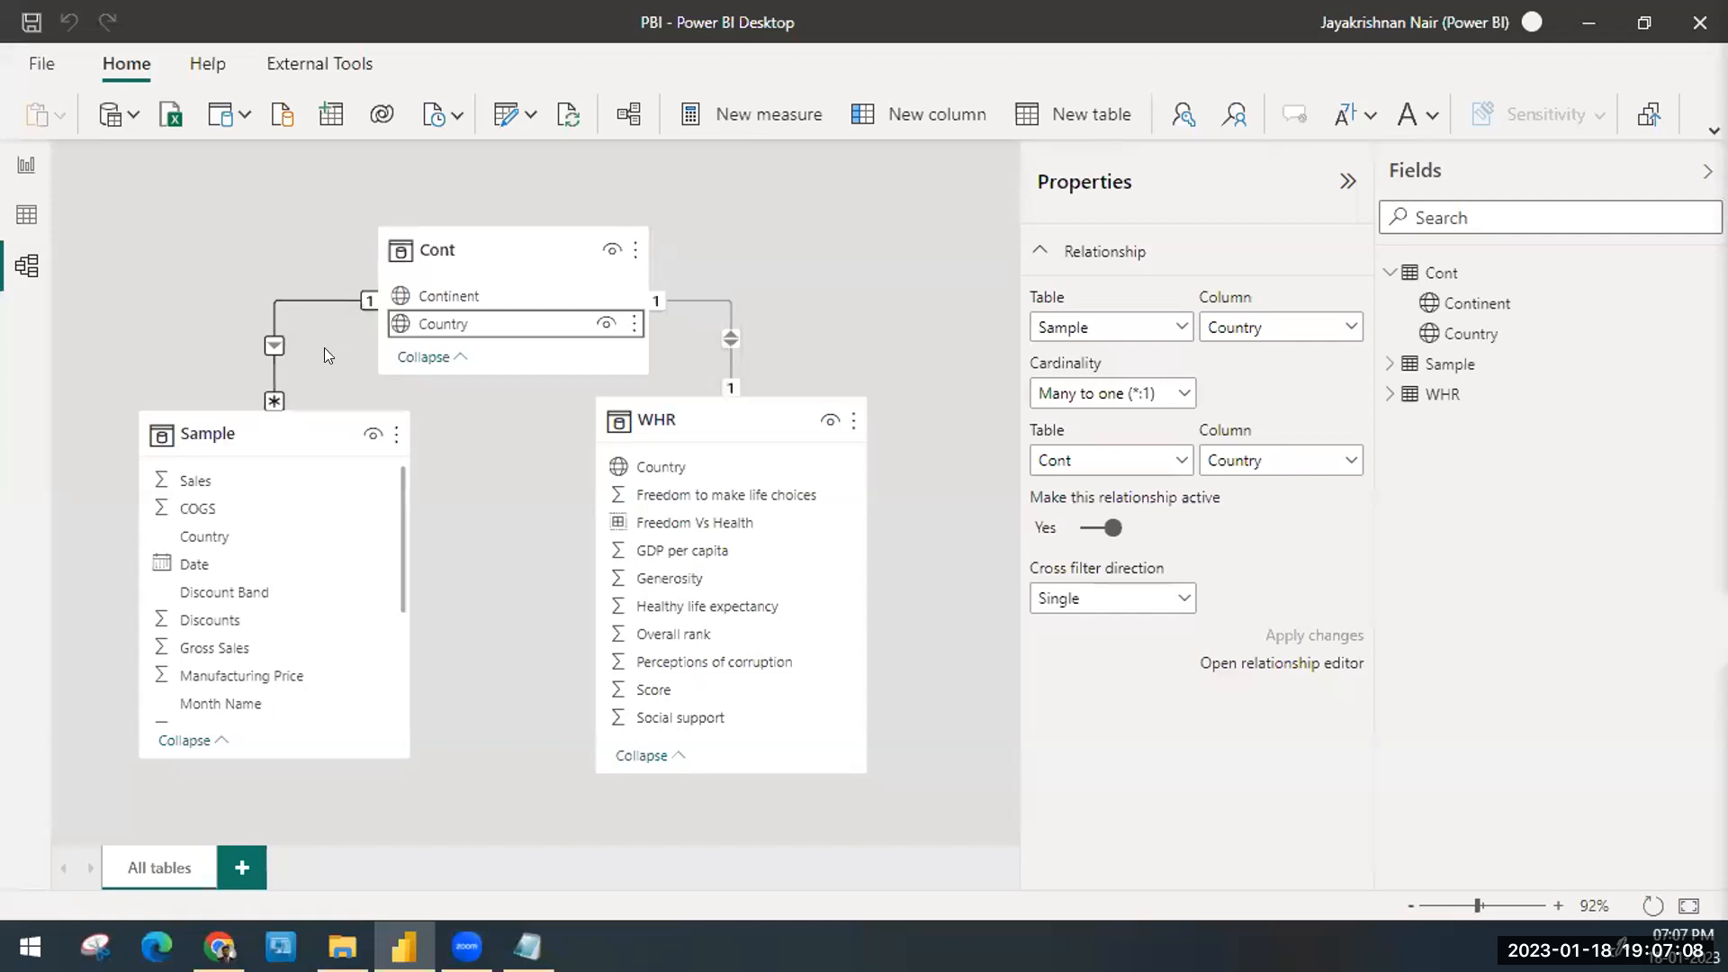
# Step: Remove the Cont–Sample relationship again and rebuild it by linking Sample's Country column to Cont's Country column
pyautogui.rightClick(272, 331)
pyautogui.click(349, 355)
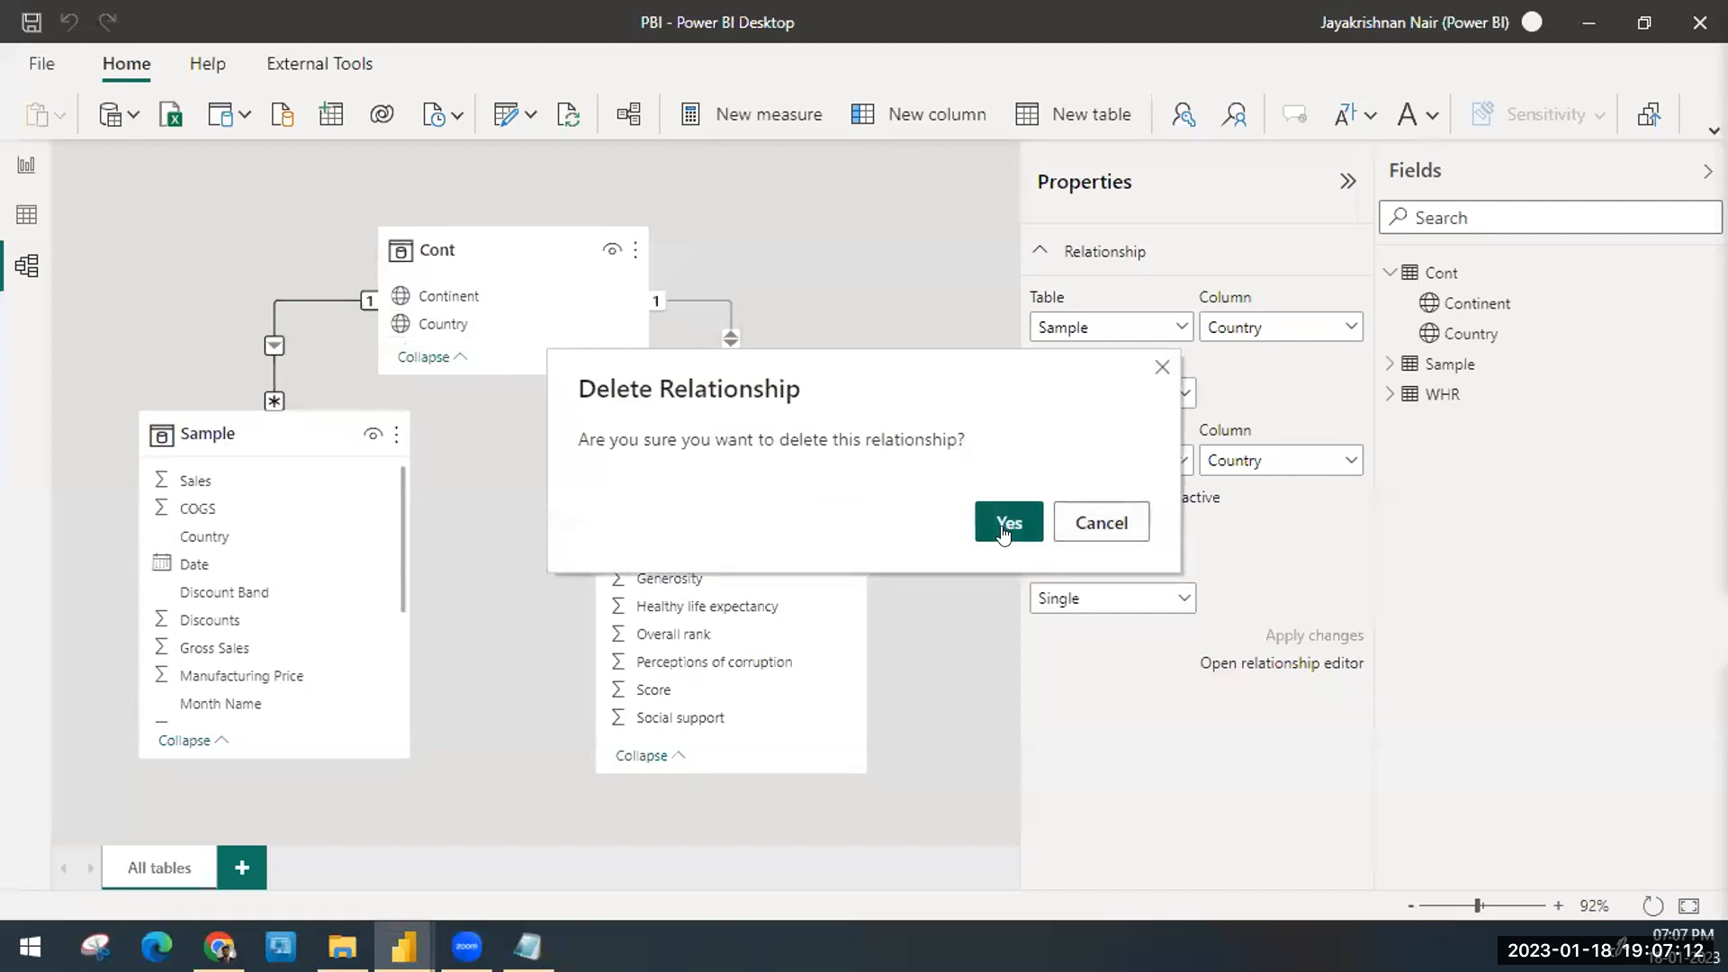
pyautogui.click(1005, 531)
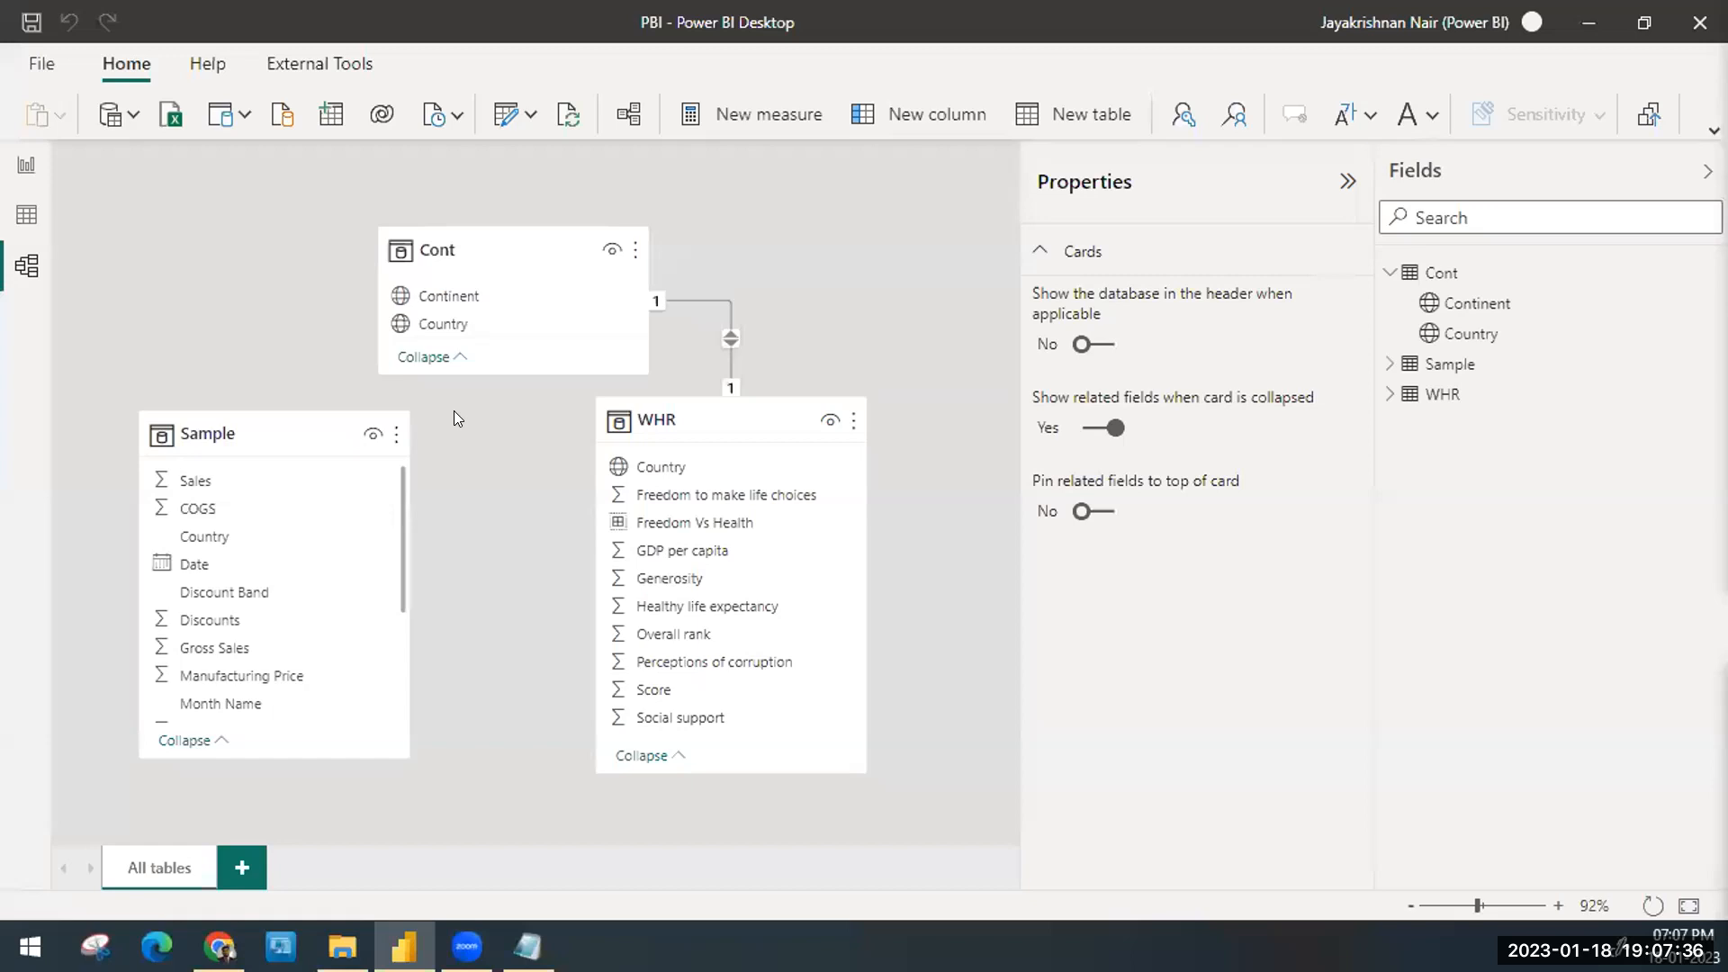
pyautogui.moveTo(205, 538); pyautogui.dragTo(457, 333)
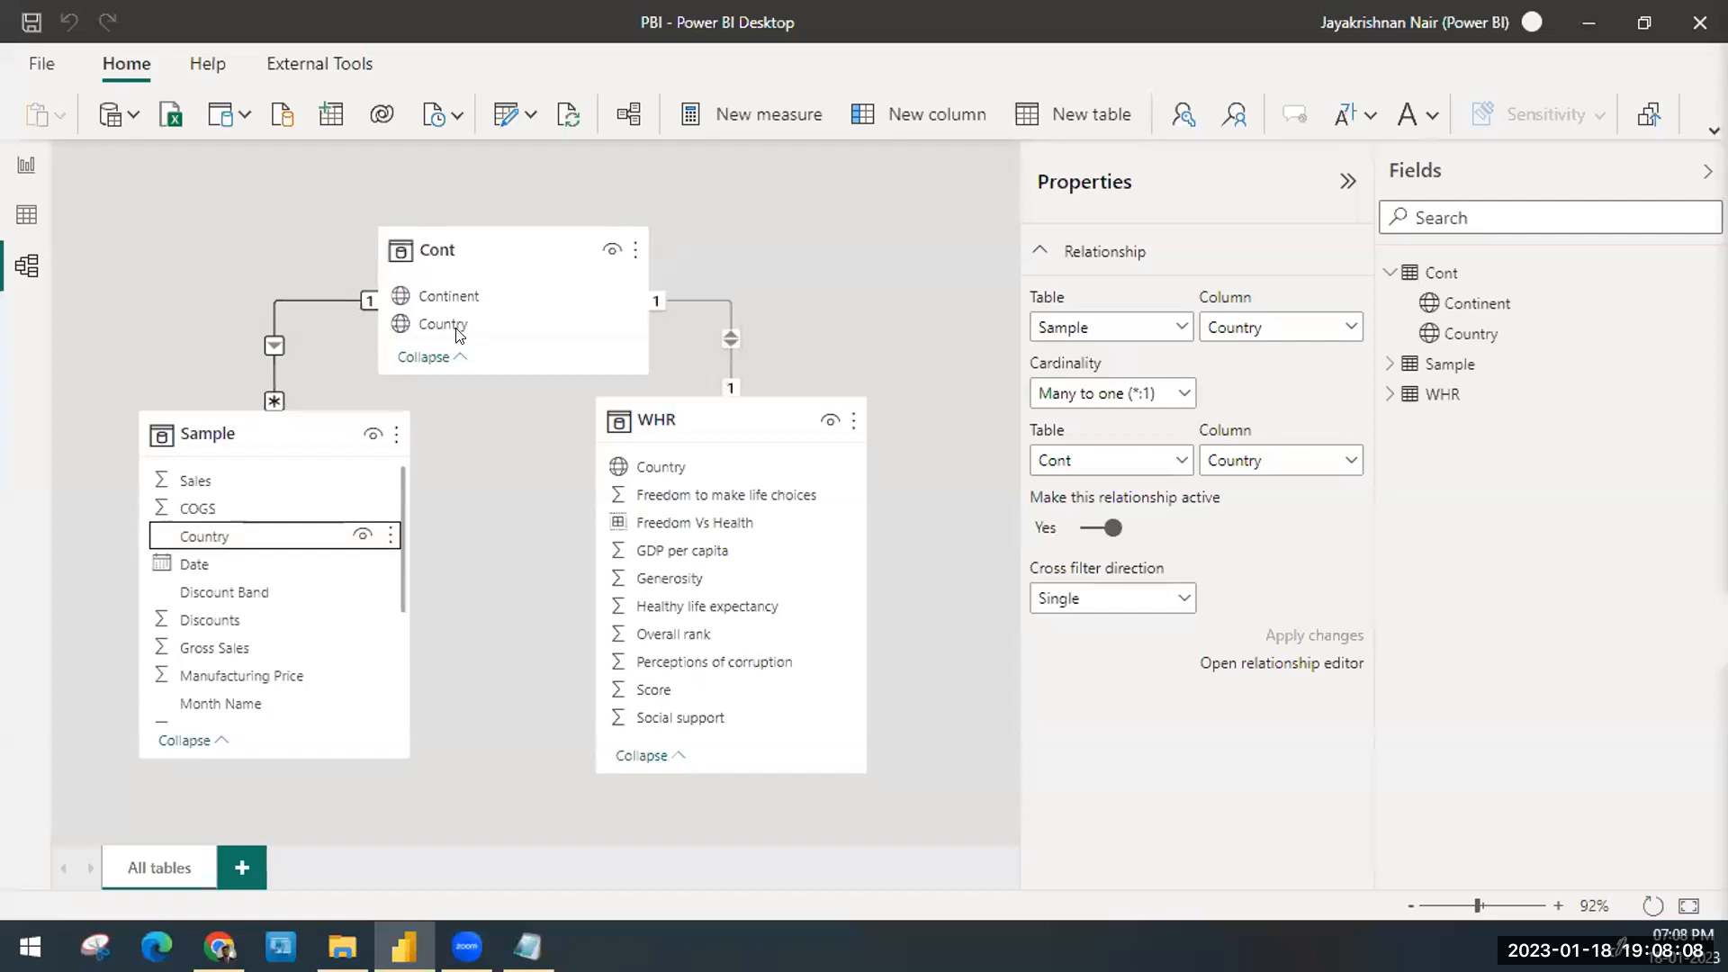
# Step: Add a new report page after Chat Bot and rename it Analysis
pyautogui.click(27, 168)
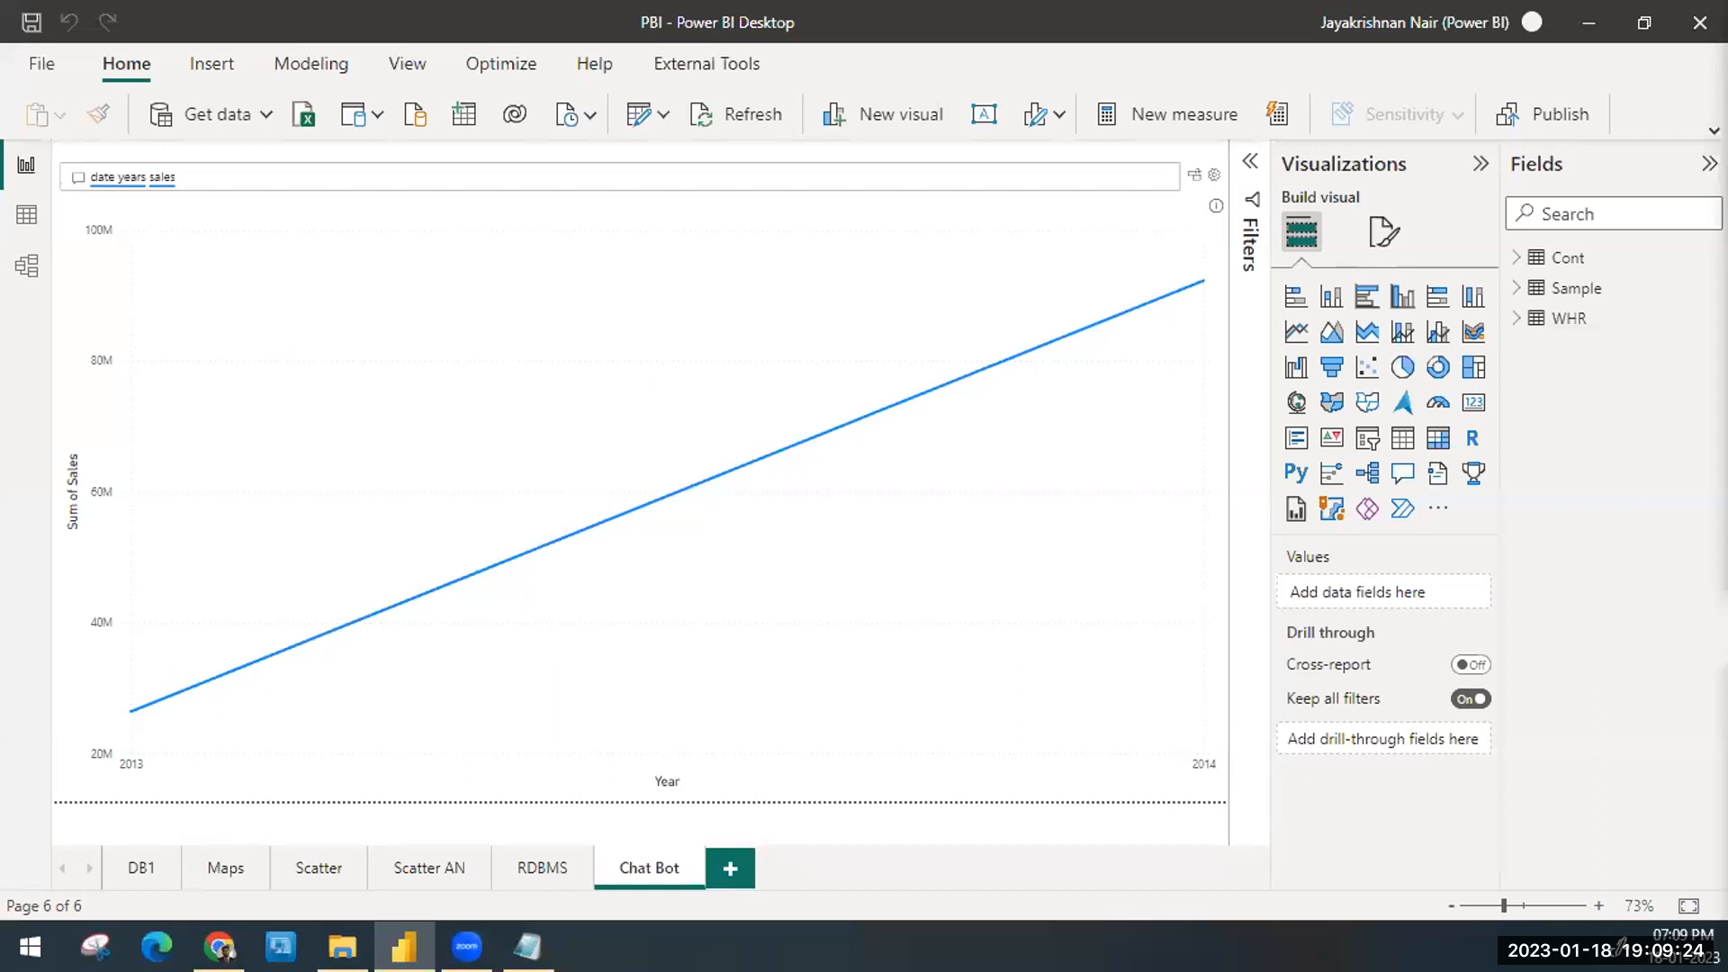
pyautogui.click(715, 879)
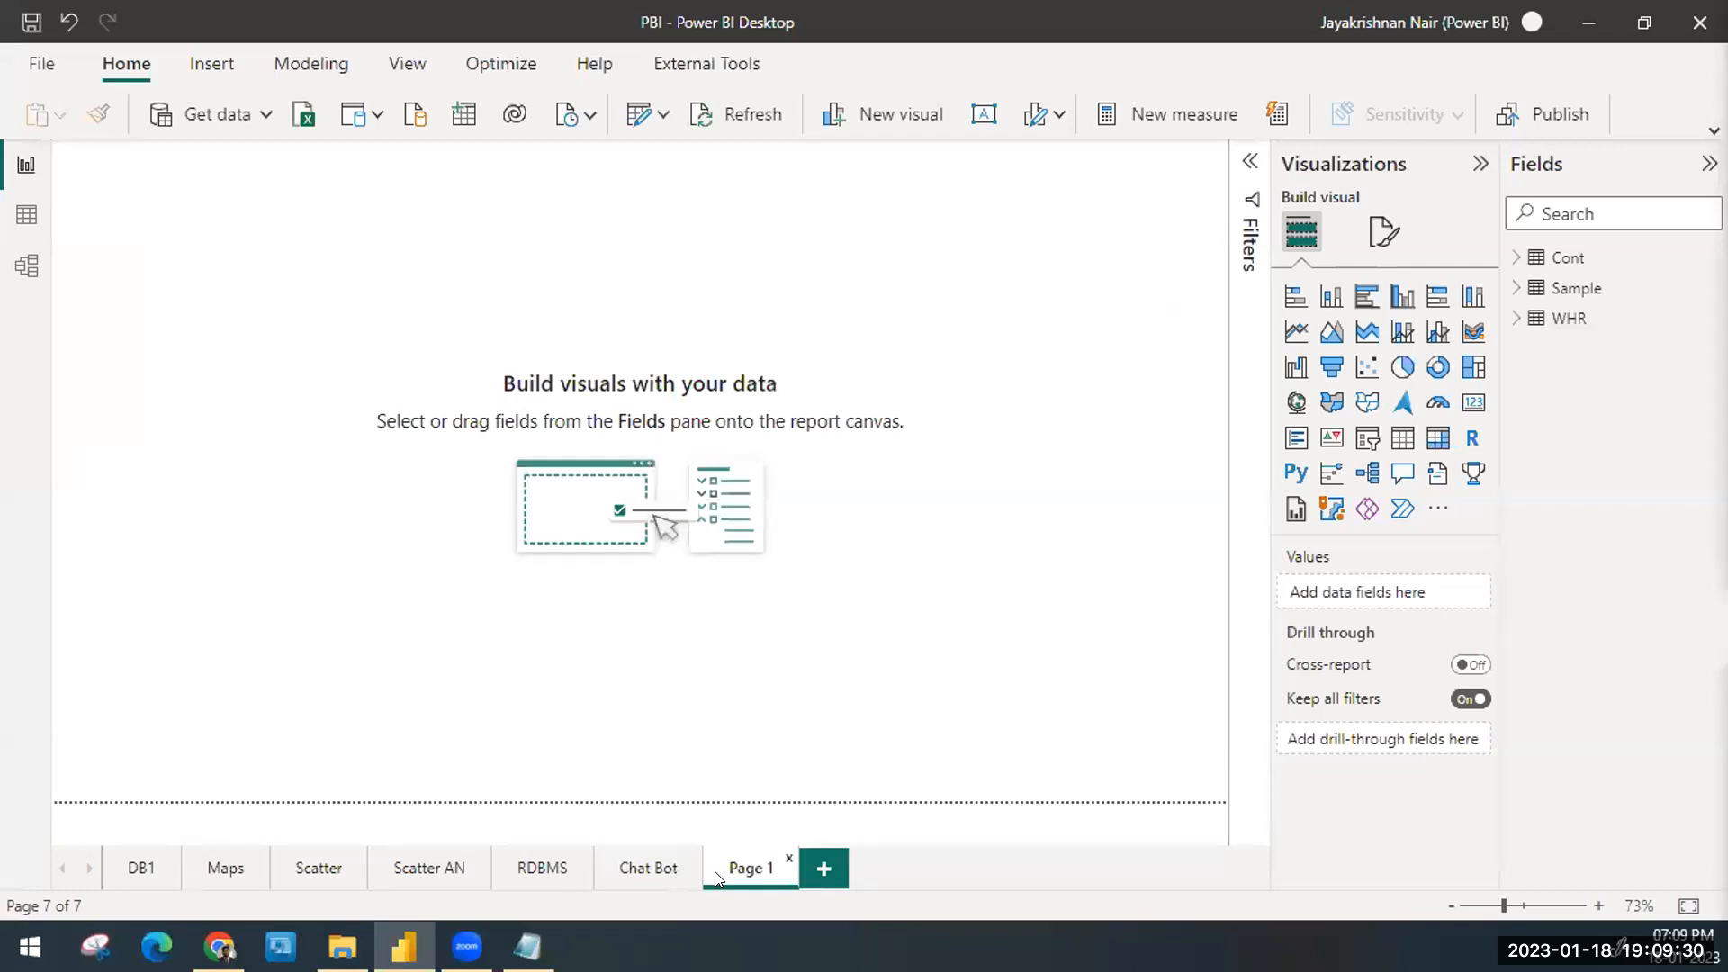
pyautogui.doubleClick(716, 878)
pyautogui.write('AN')
pyautogui.press('BackSpace')
pyautogui.press('BackSpace')
pyautogui.write('Analysis')
pyautogui.press('Return')
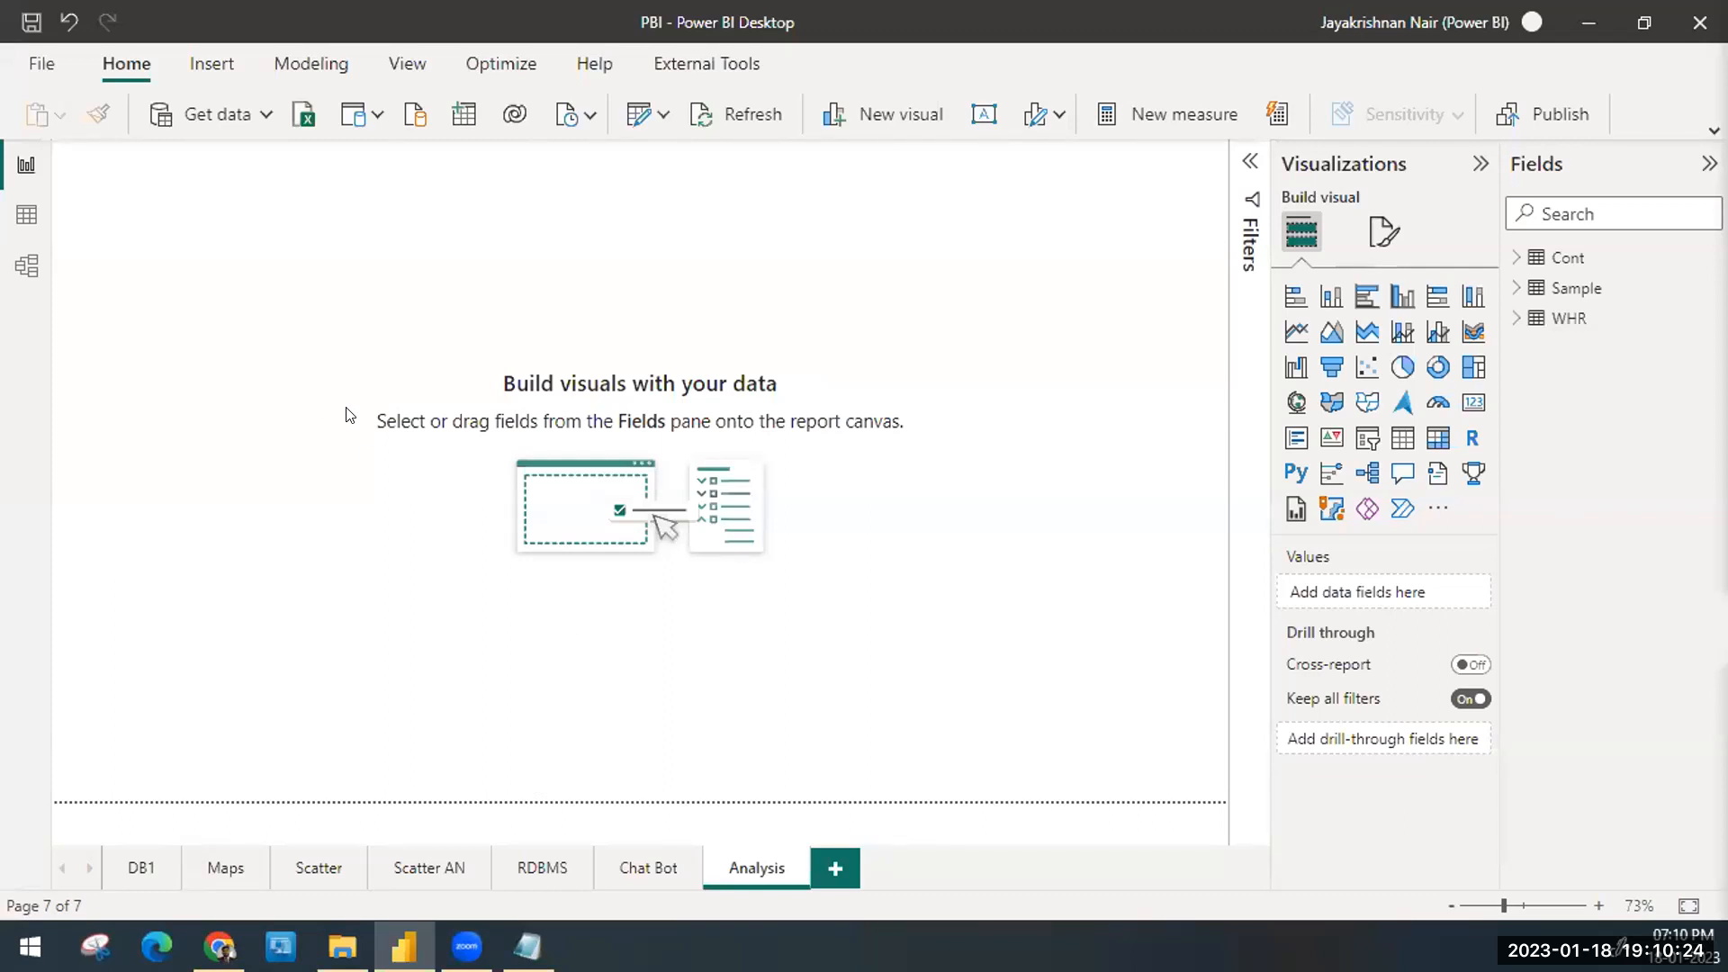
# Step: Insert a stacked column chart on the Analysis page and enlarge it to fill about the left half of the page
pyautogui.click(632, 857)
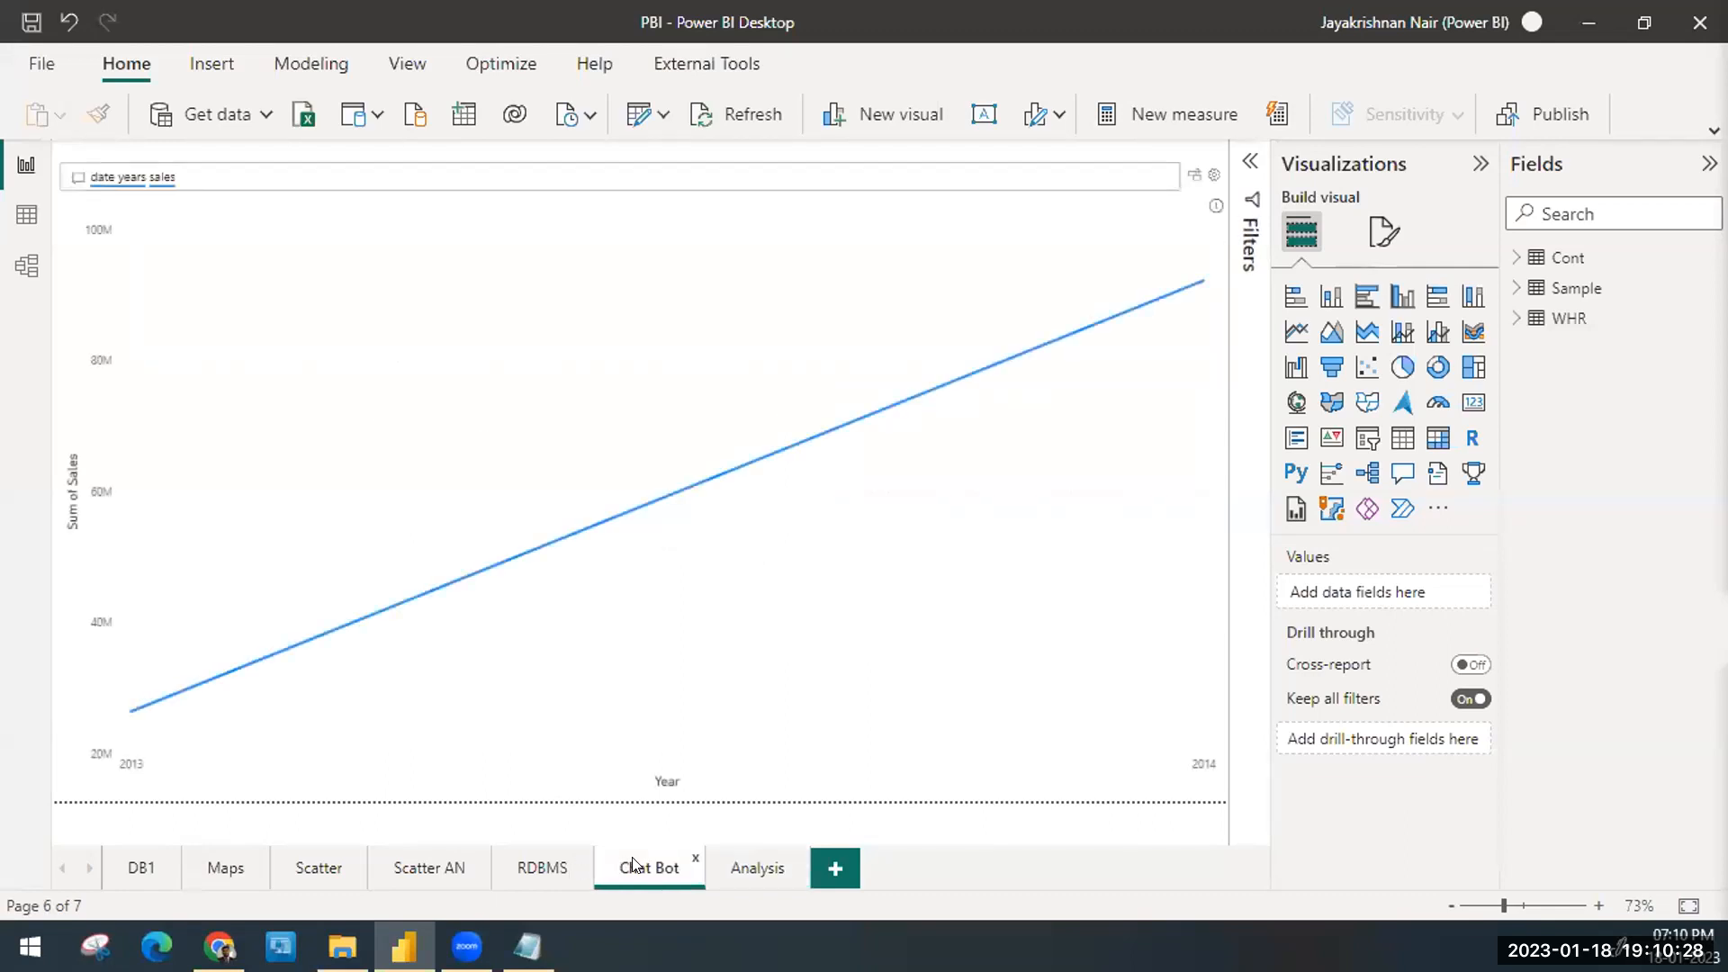
pyautogui.click(771, 879)
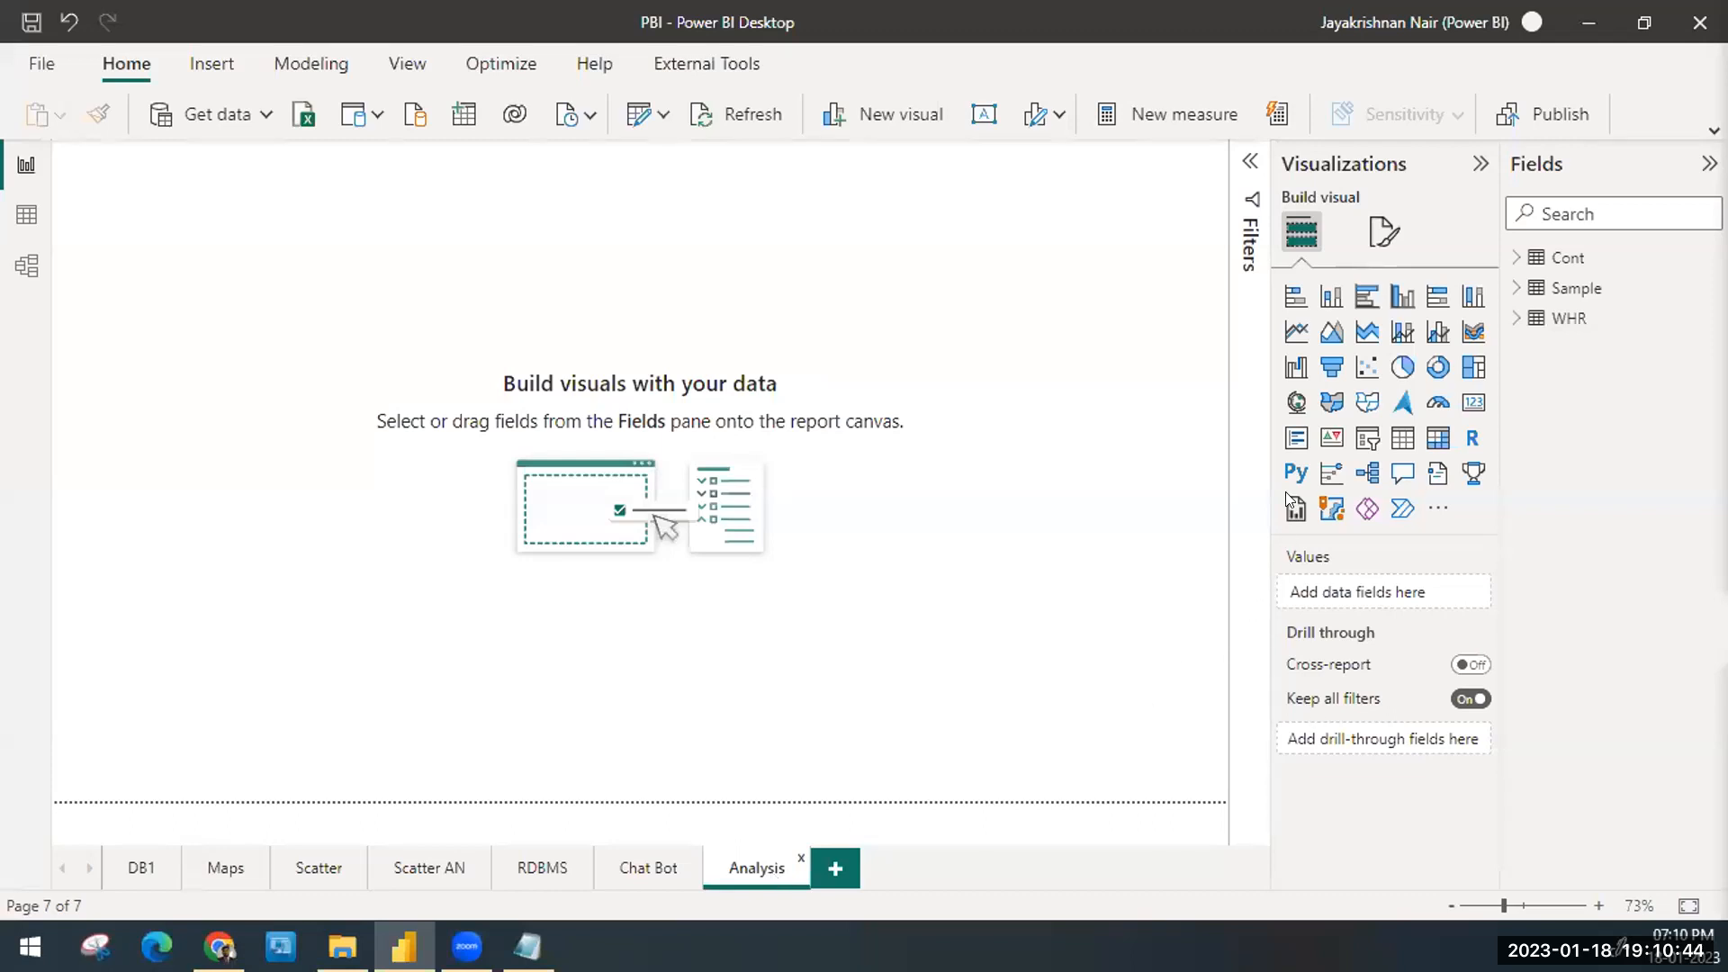
pyautogui.click(1326, 300)
pyautogui.moveTo(266, 372); pyautogui.dragTo(639, 801)
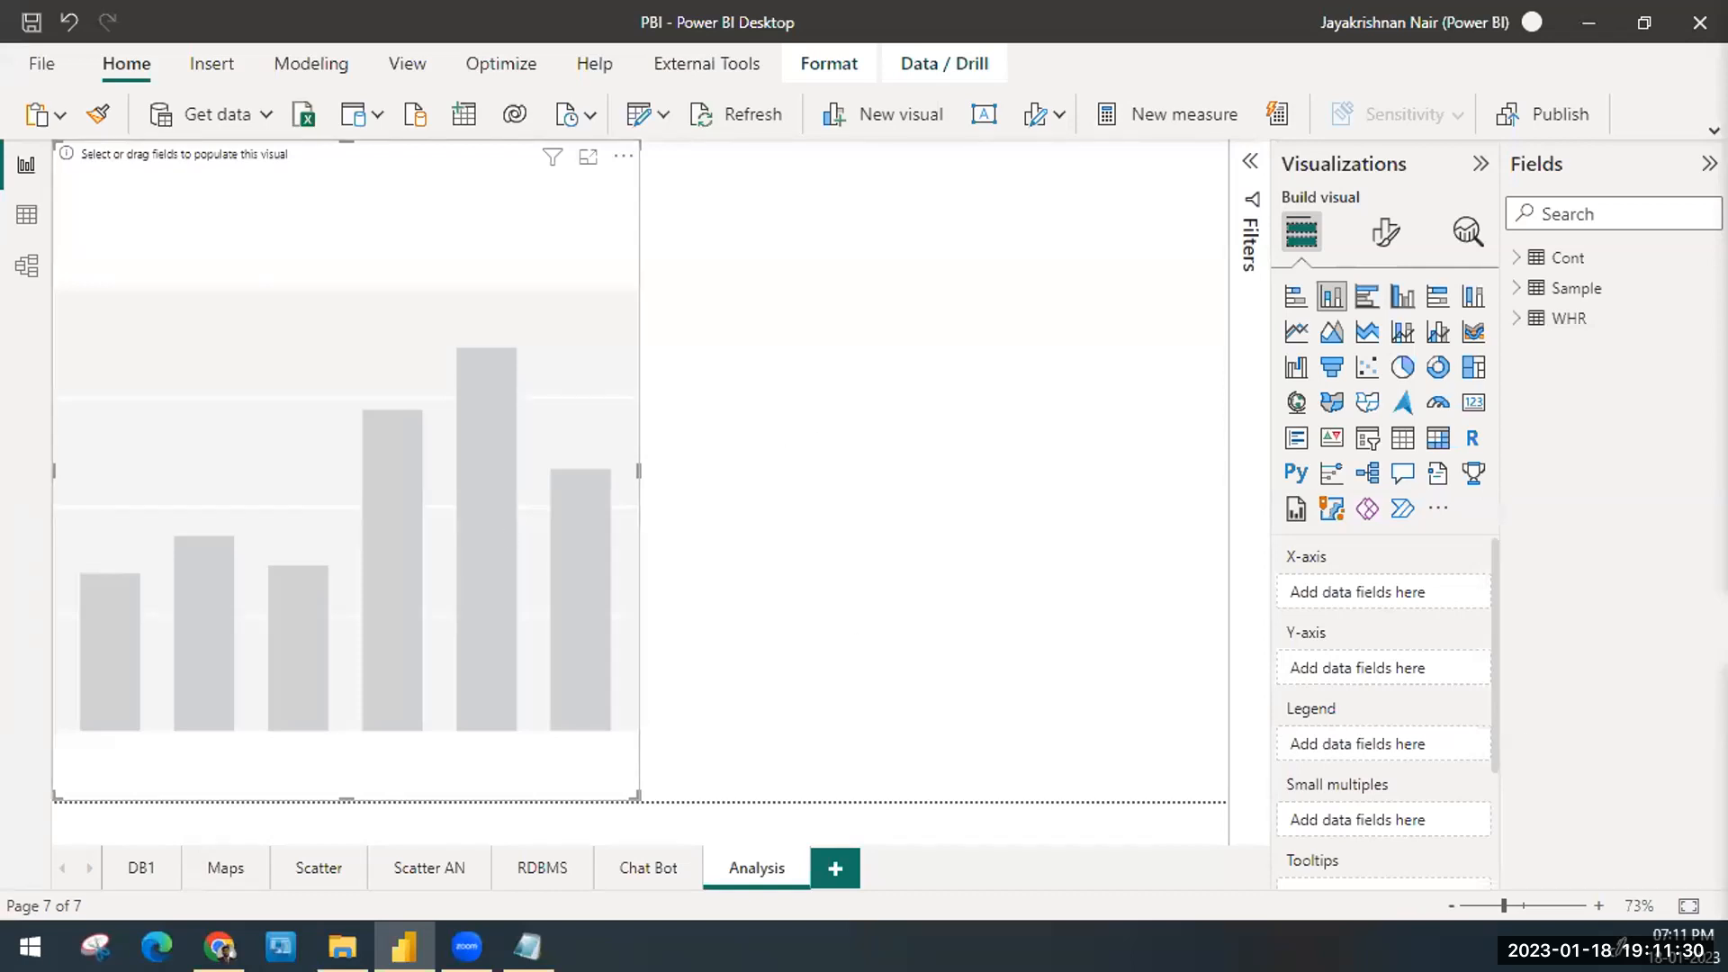
pyautogui.click(528, 945)
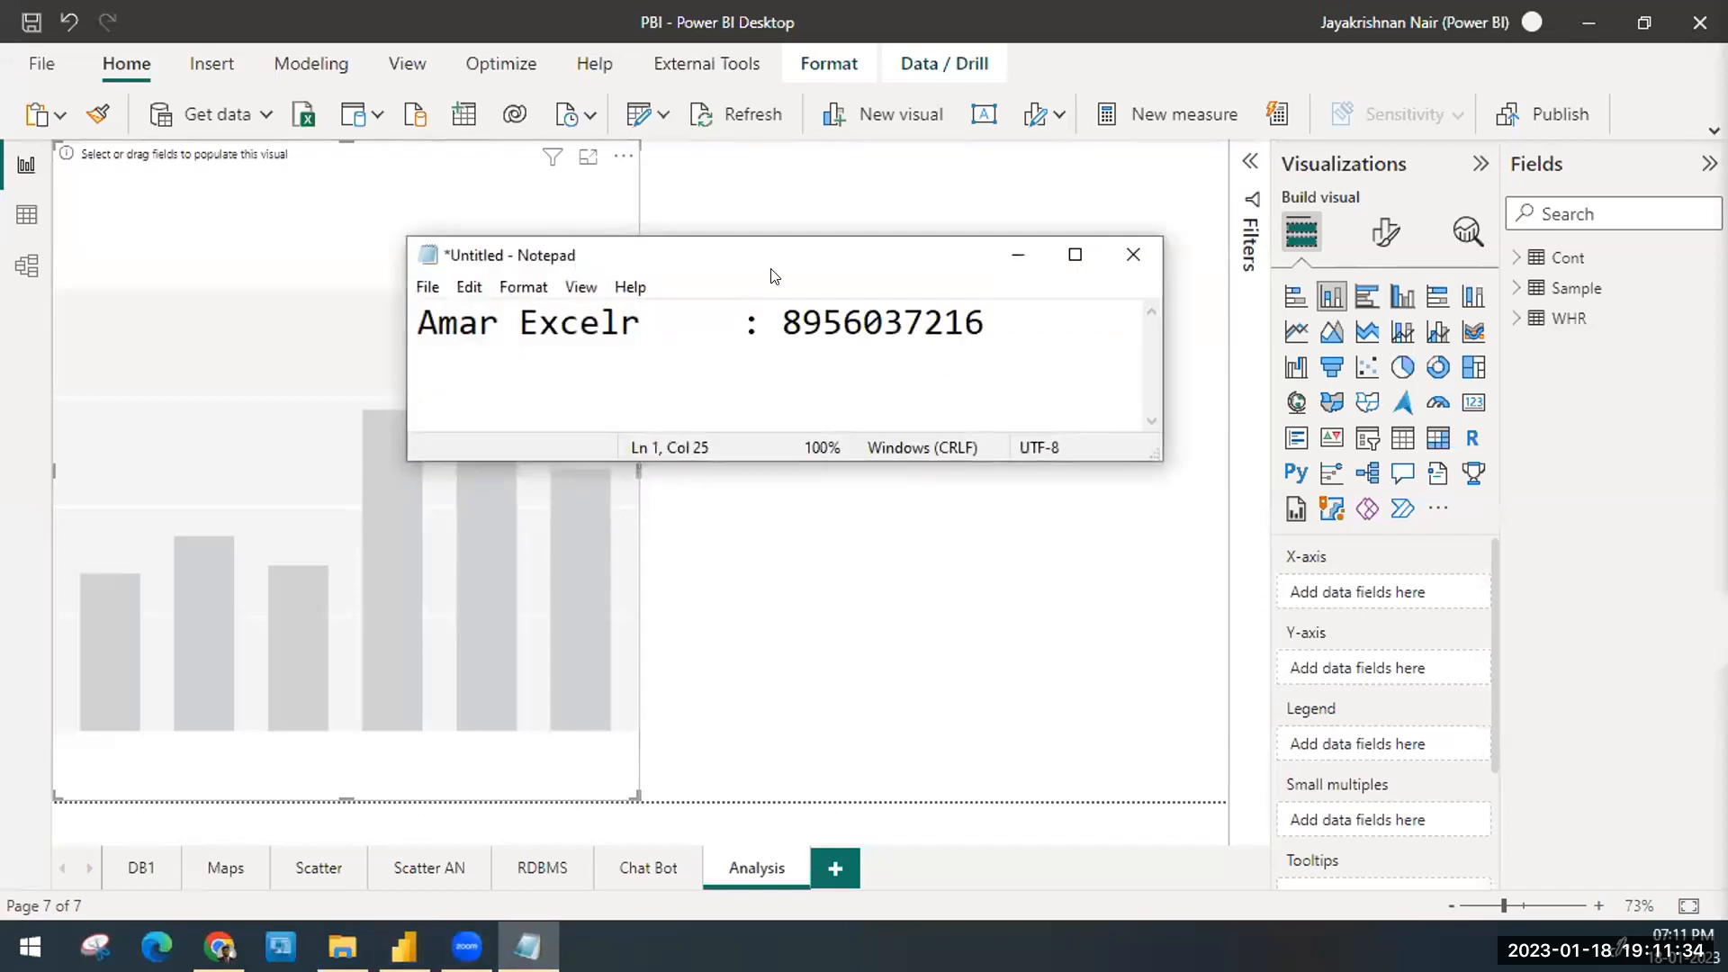
pyautogui.moveTo(771, 275); pyautogui.dragTo(1130, 499)
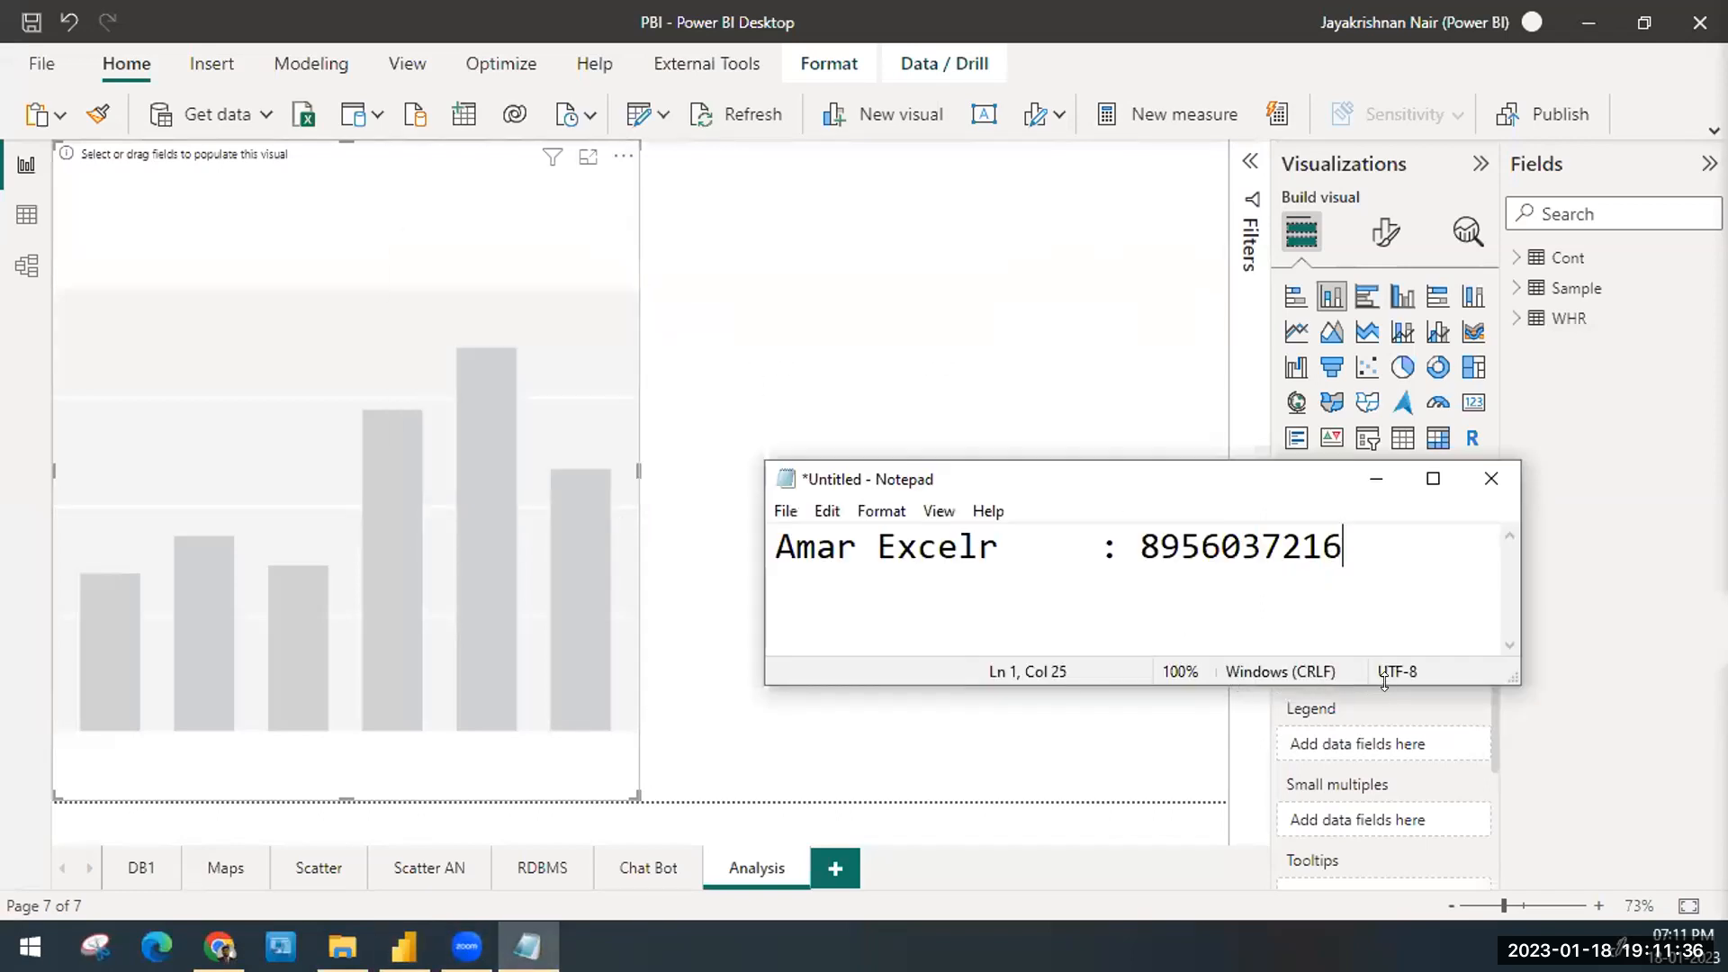
pyautogui.moveTo(1384, 682); pyautogui.dragTo(1387, 620)
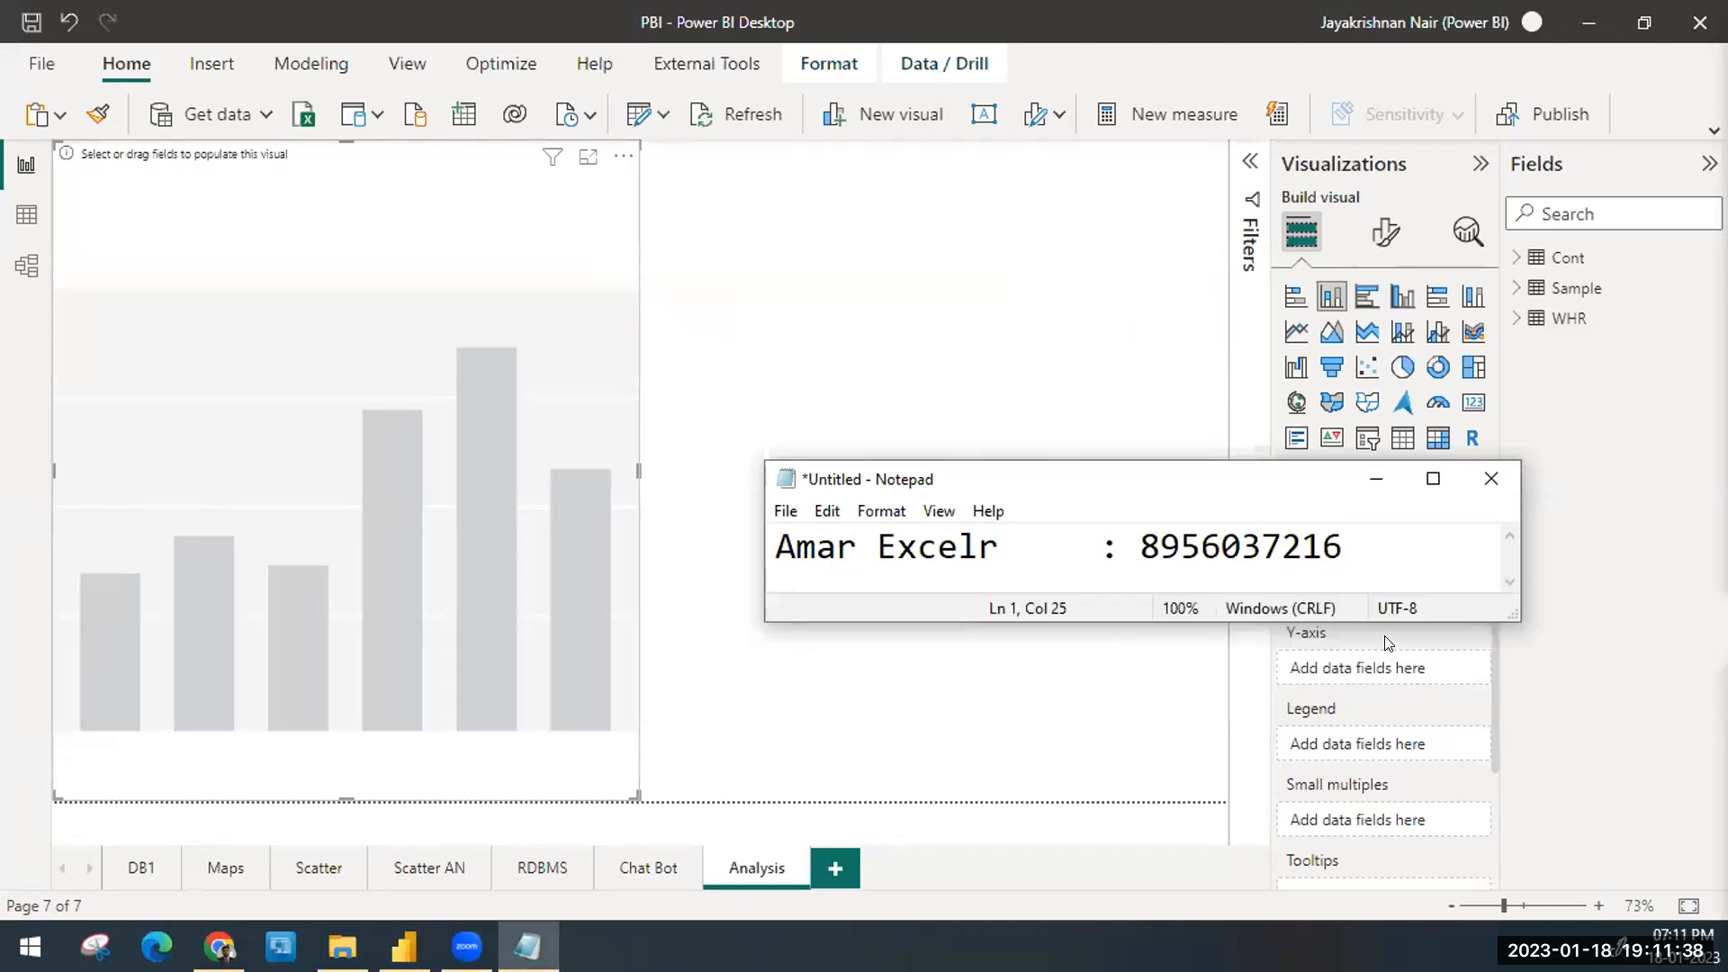
pyautogui.moveTo(1168, 480); pyautogui.dragTo(1203, 480)
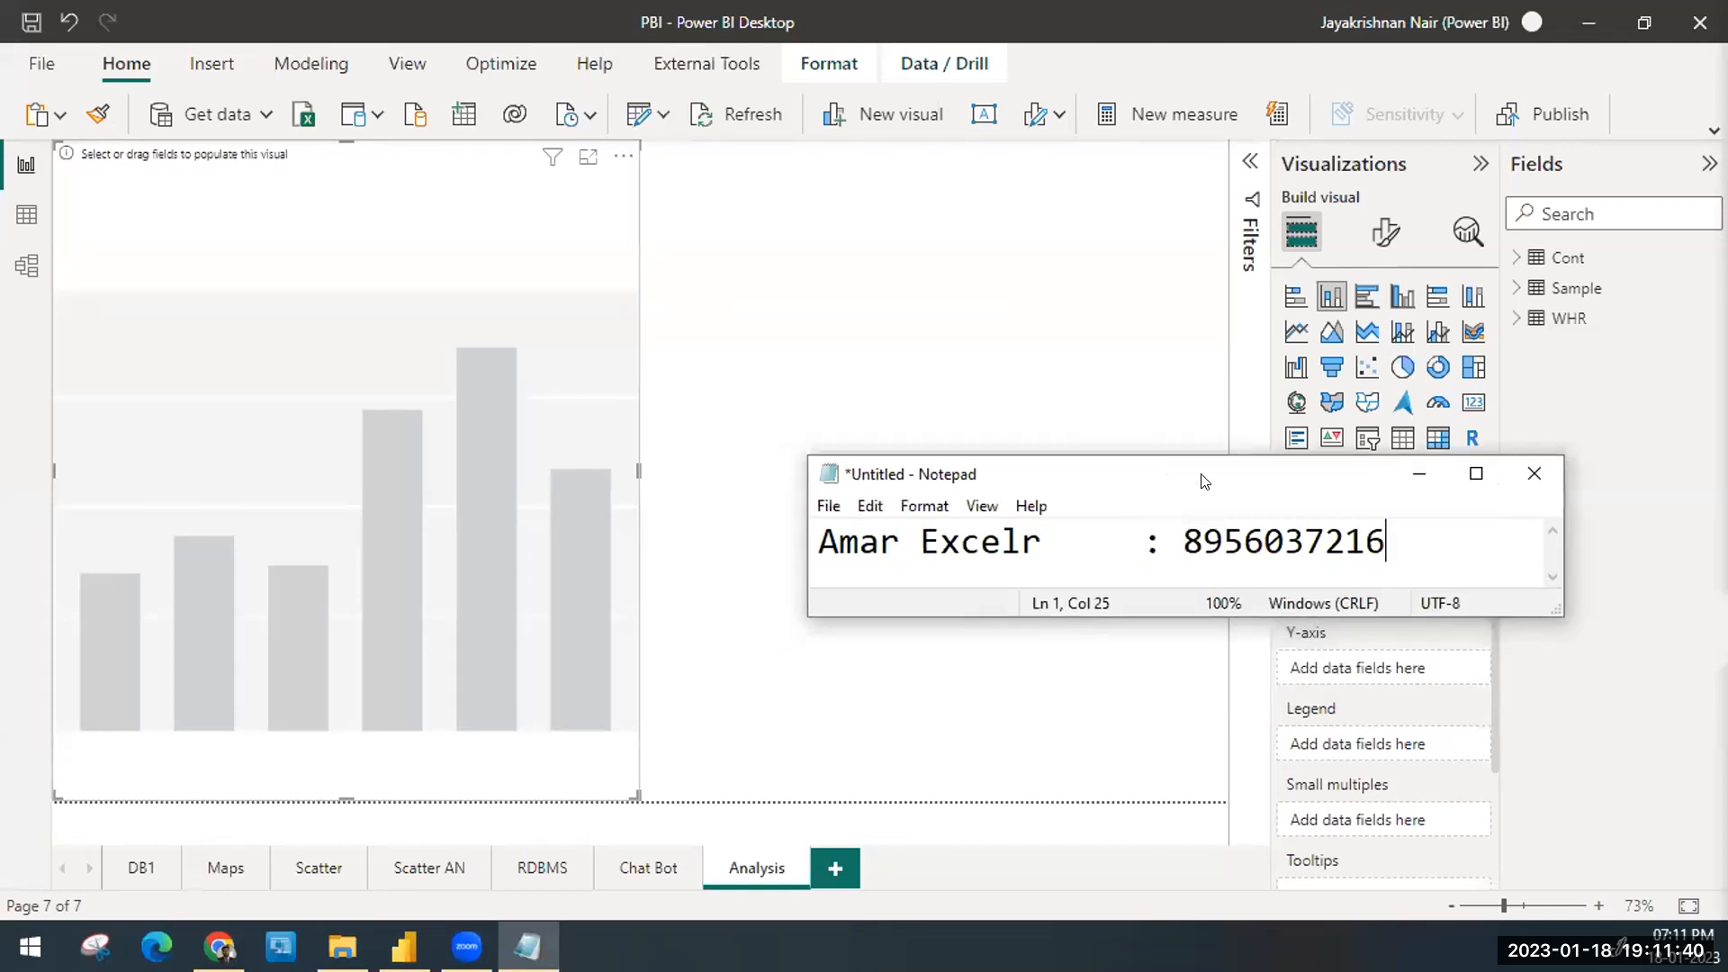
pyautogui.moveTo(1416, 537); pyautogui.dragTo(733, 605)
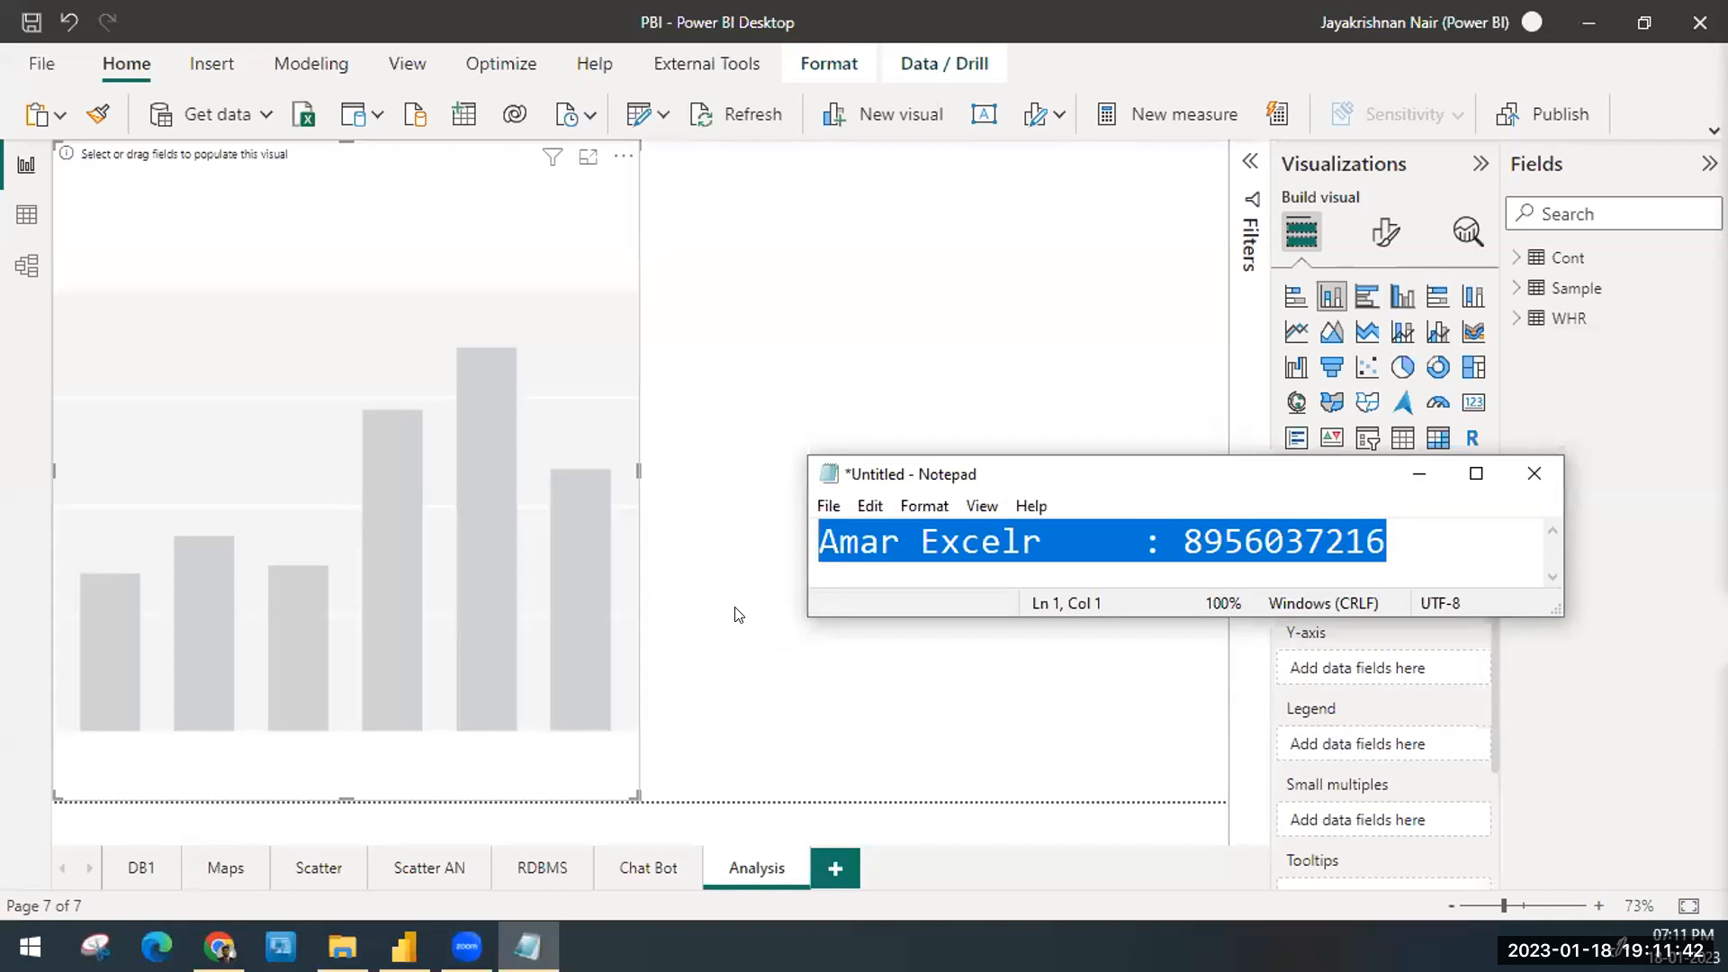
pyautogui.hotkey('ctrl', 'x')
pyautogui.hotkey('ctrl', 'z')
pyautogui.click(1419, 473)
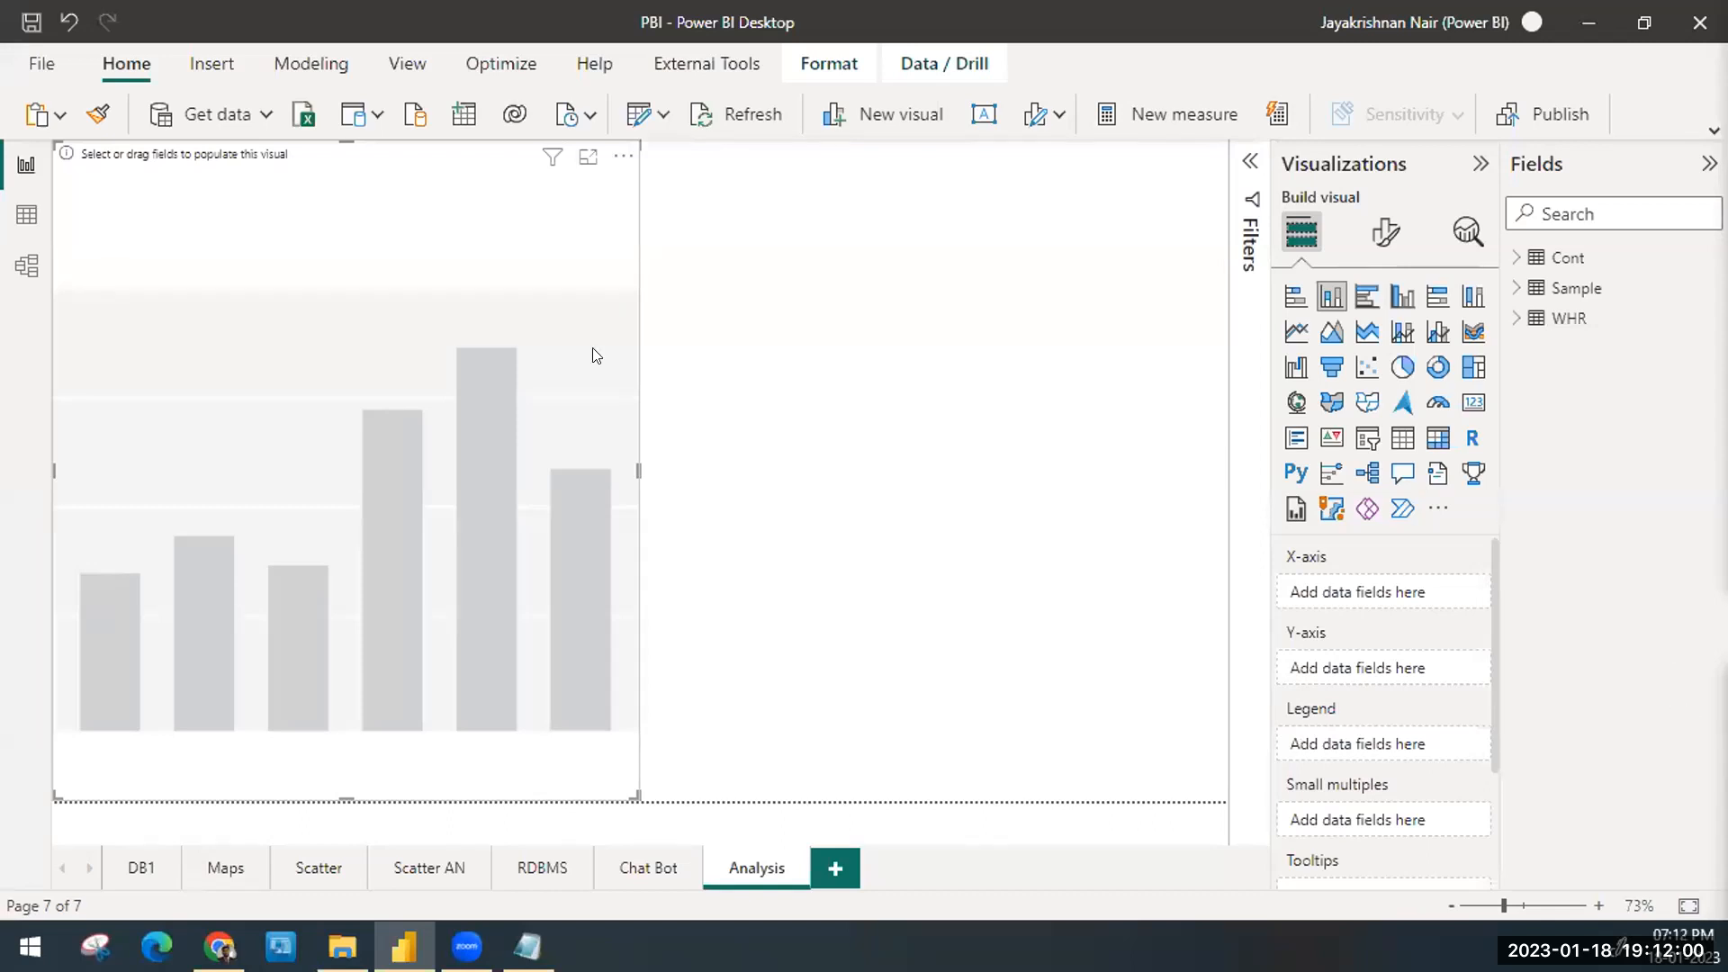
# Step: Look through the fields of the Sample table and collapse the table again
pyautogui.click(1515, 288)
pyautogui.click(1506, 291)
pyautogui.moveTo(1609, 313)
pyautogui.click(1514, 289)
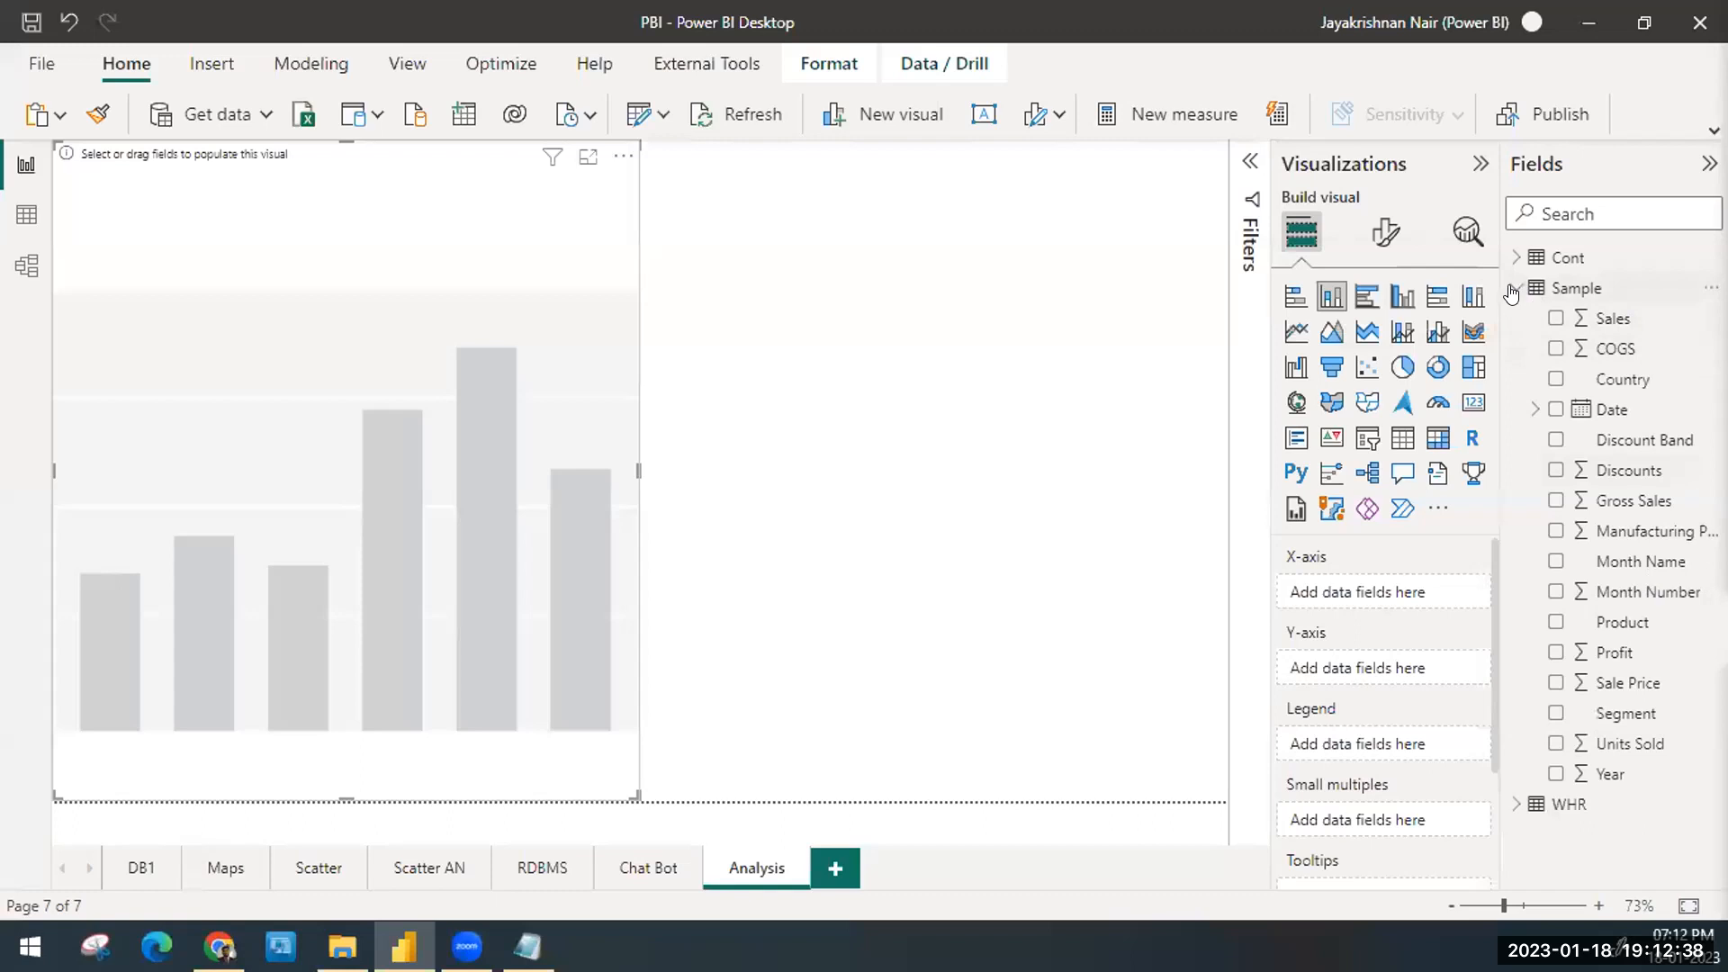
pyautogui.click(1514, 289)
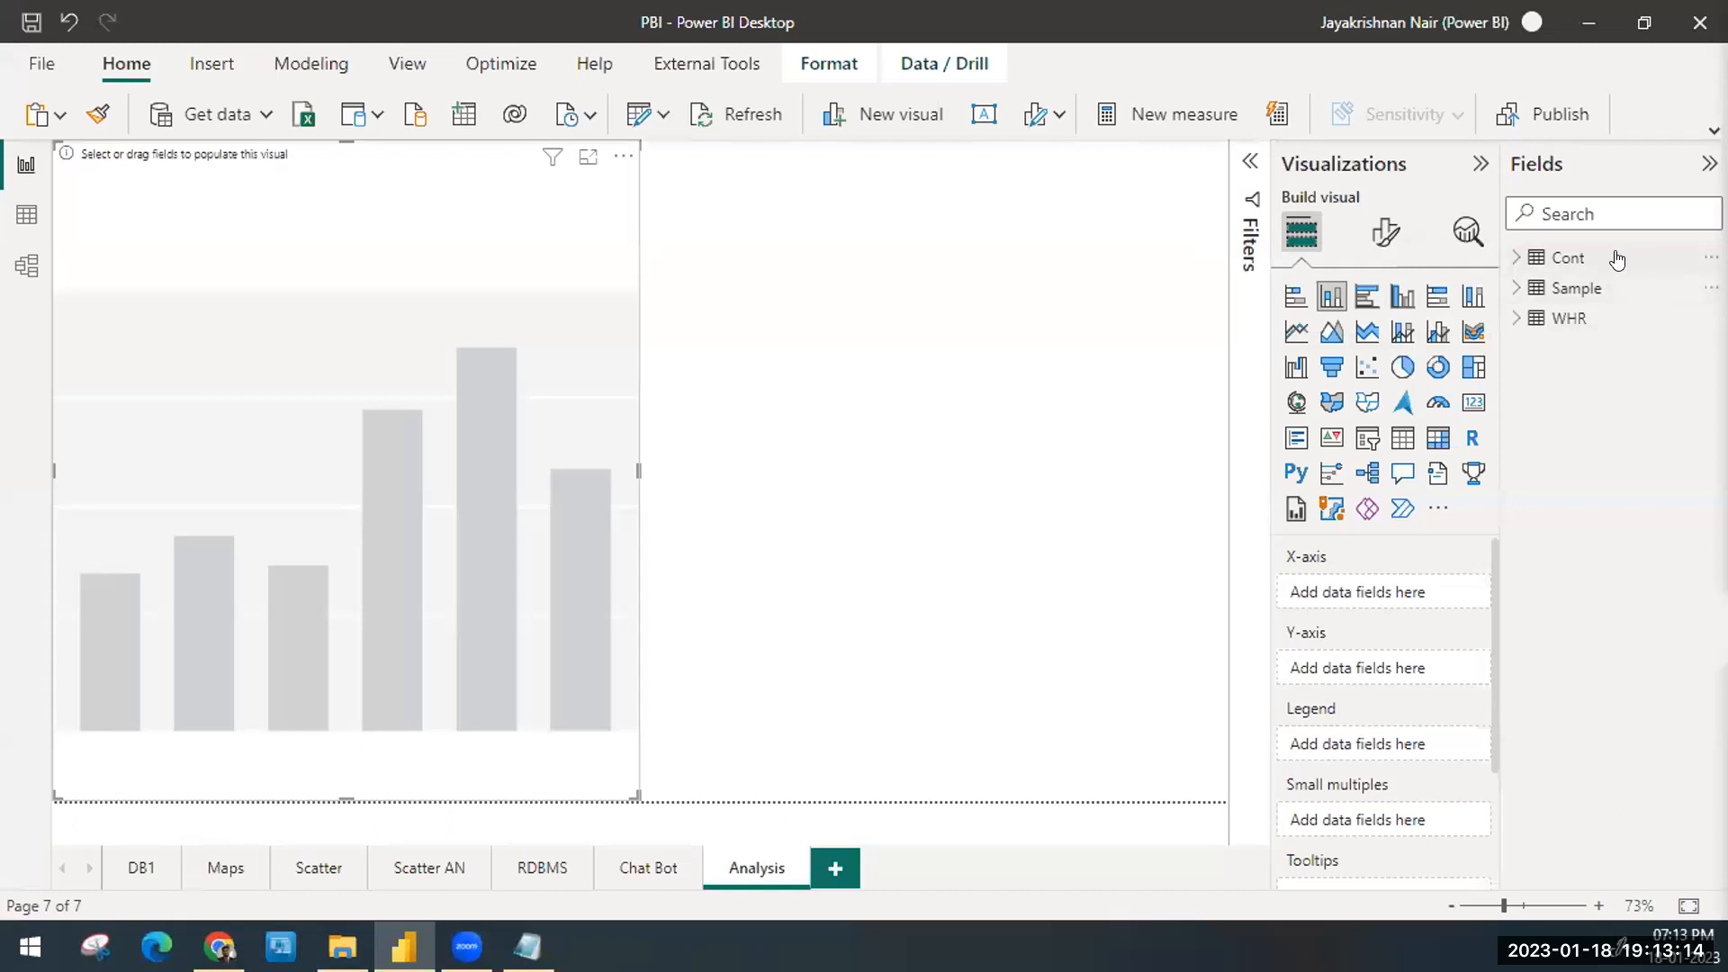
# Step: Hide the Cont table from the report's field list
pyautogui.moveTo(1571, 259)
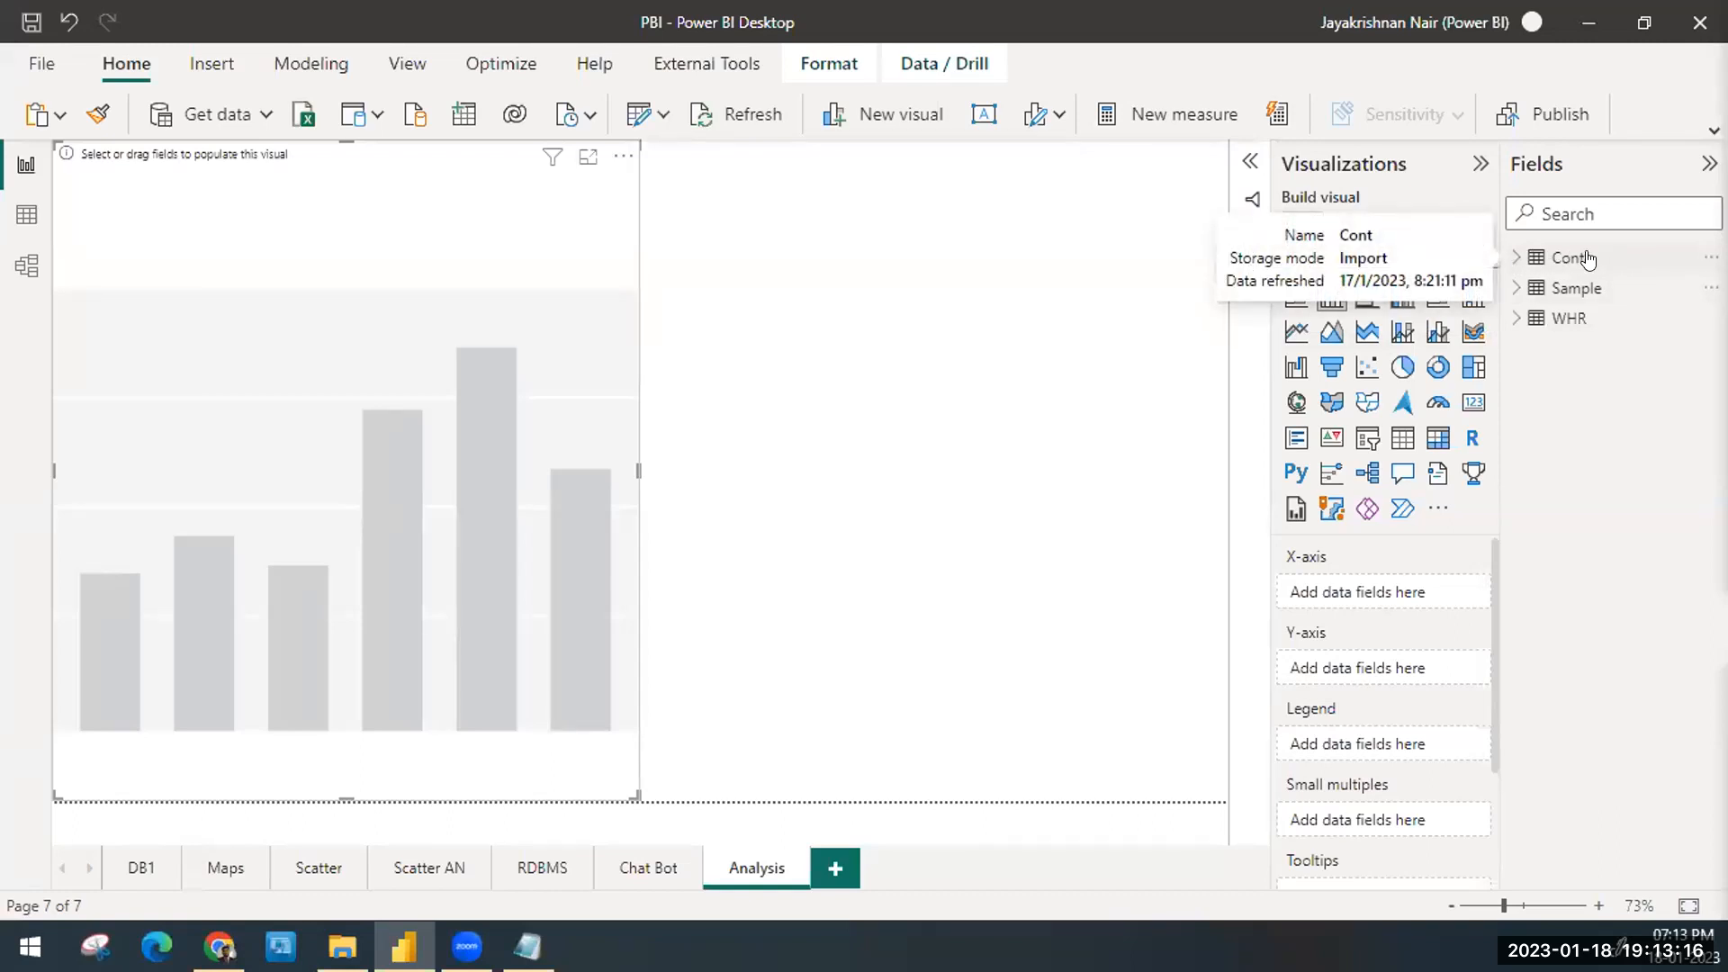
pyautogui.click(1516, 259)
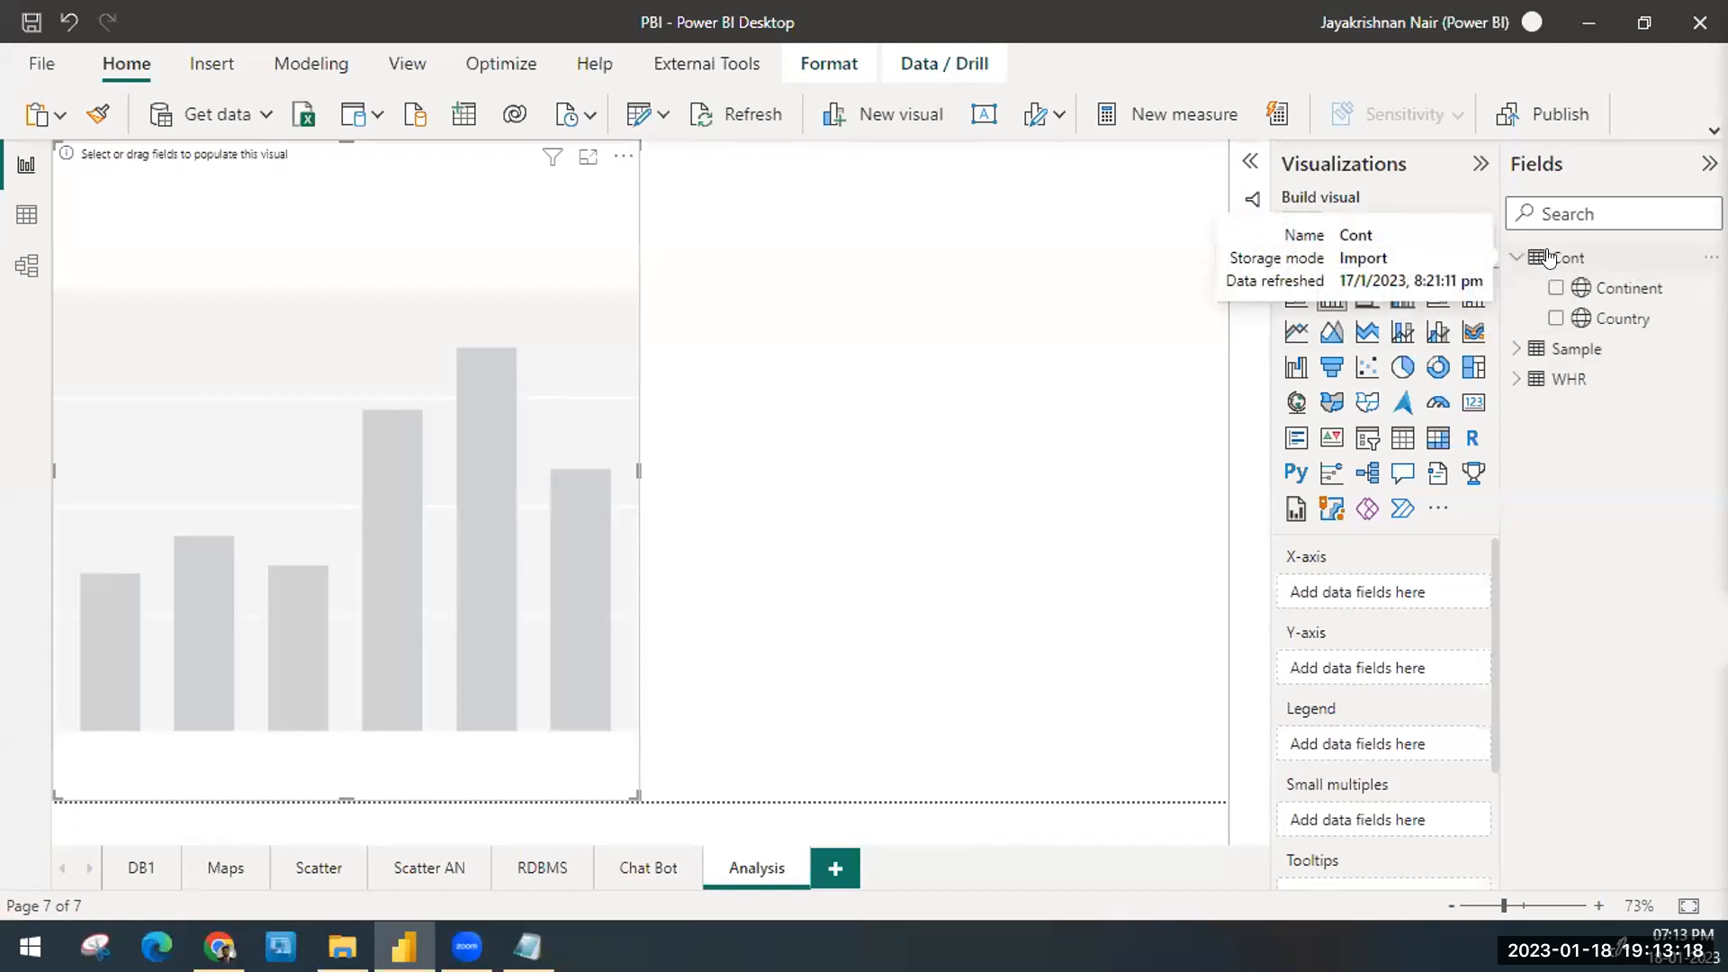
pyautogui.click(1711, 318)
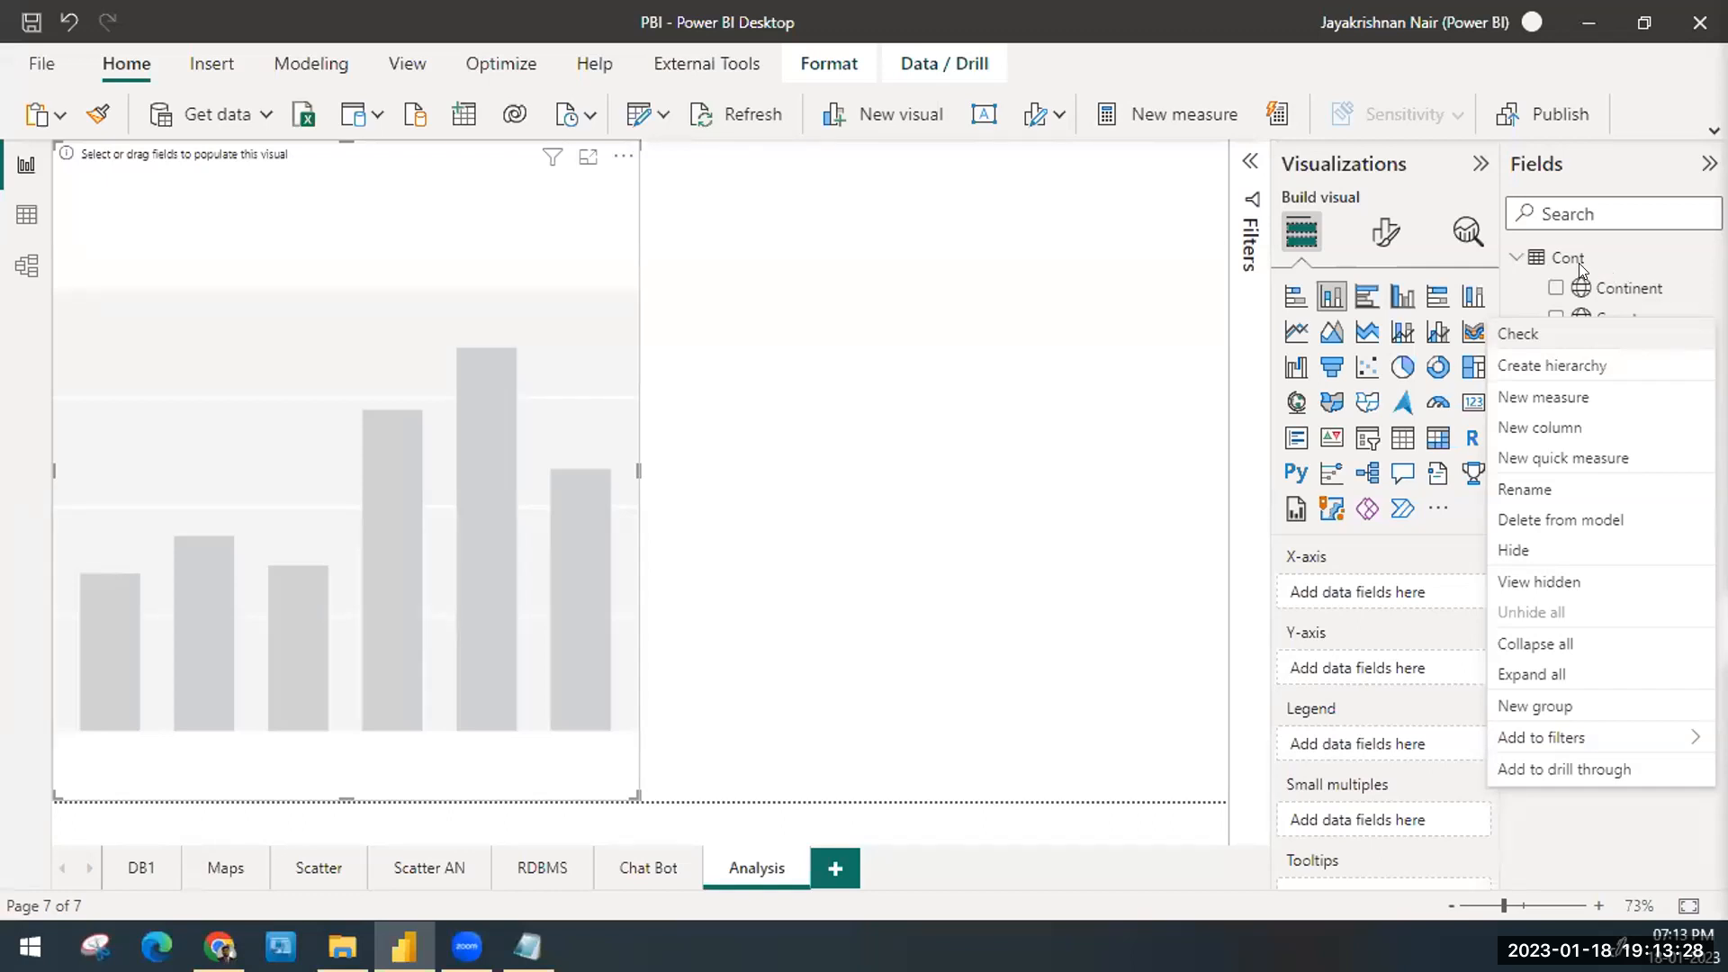
pyautogui.click(1544, 263)
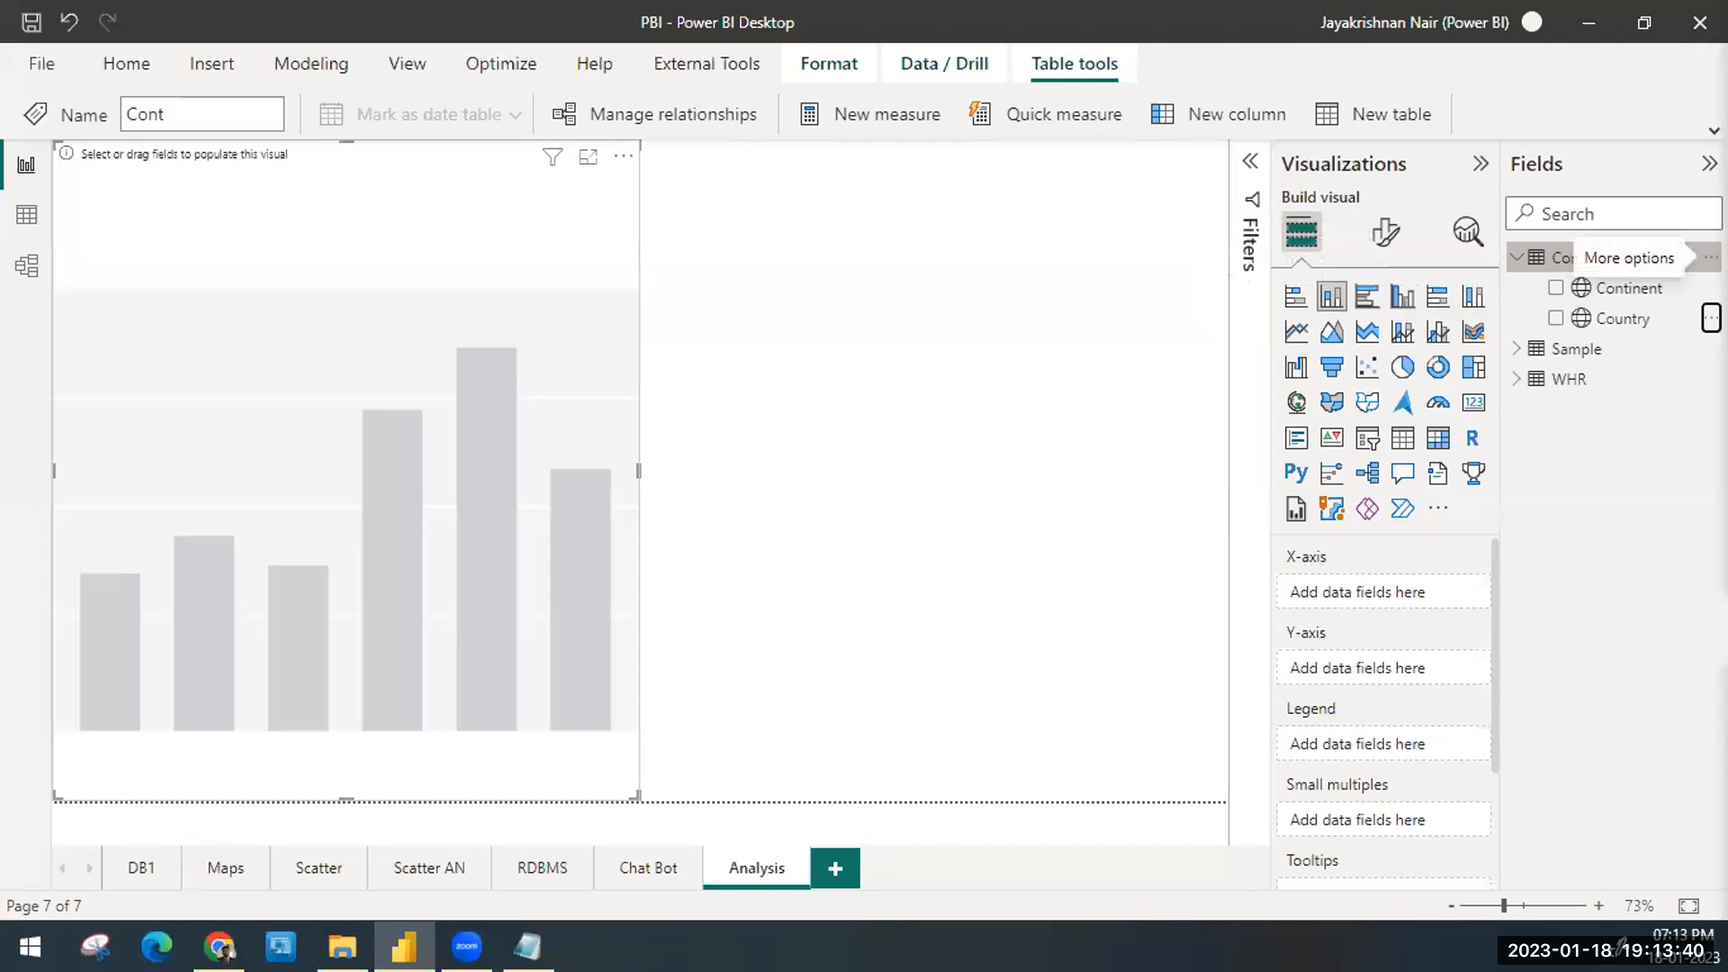
pyautogui.click(1710, 258)
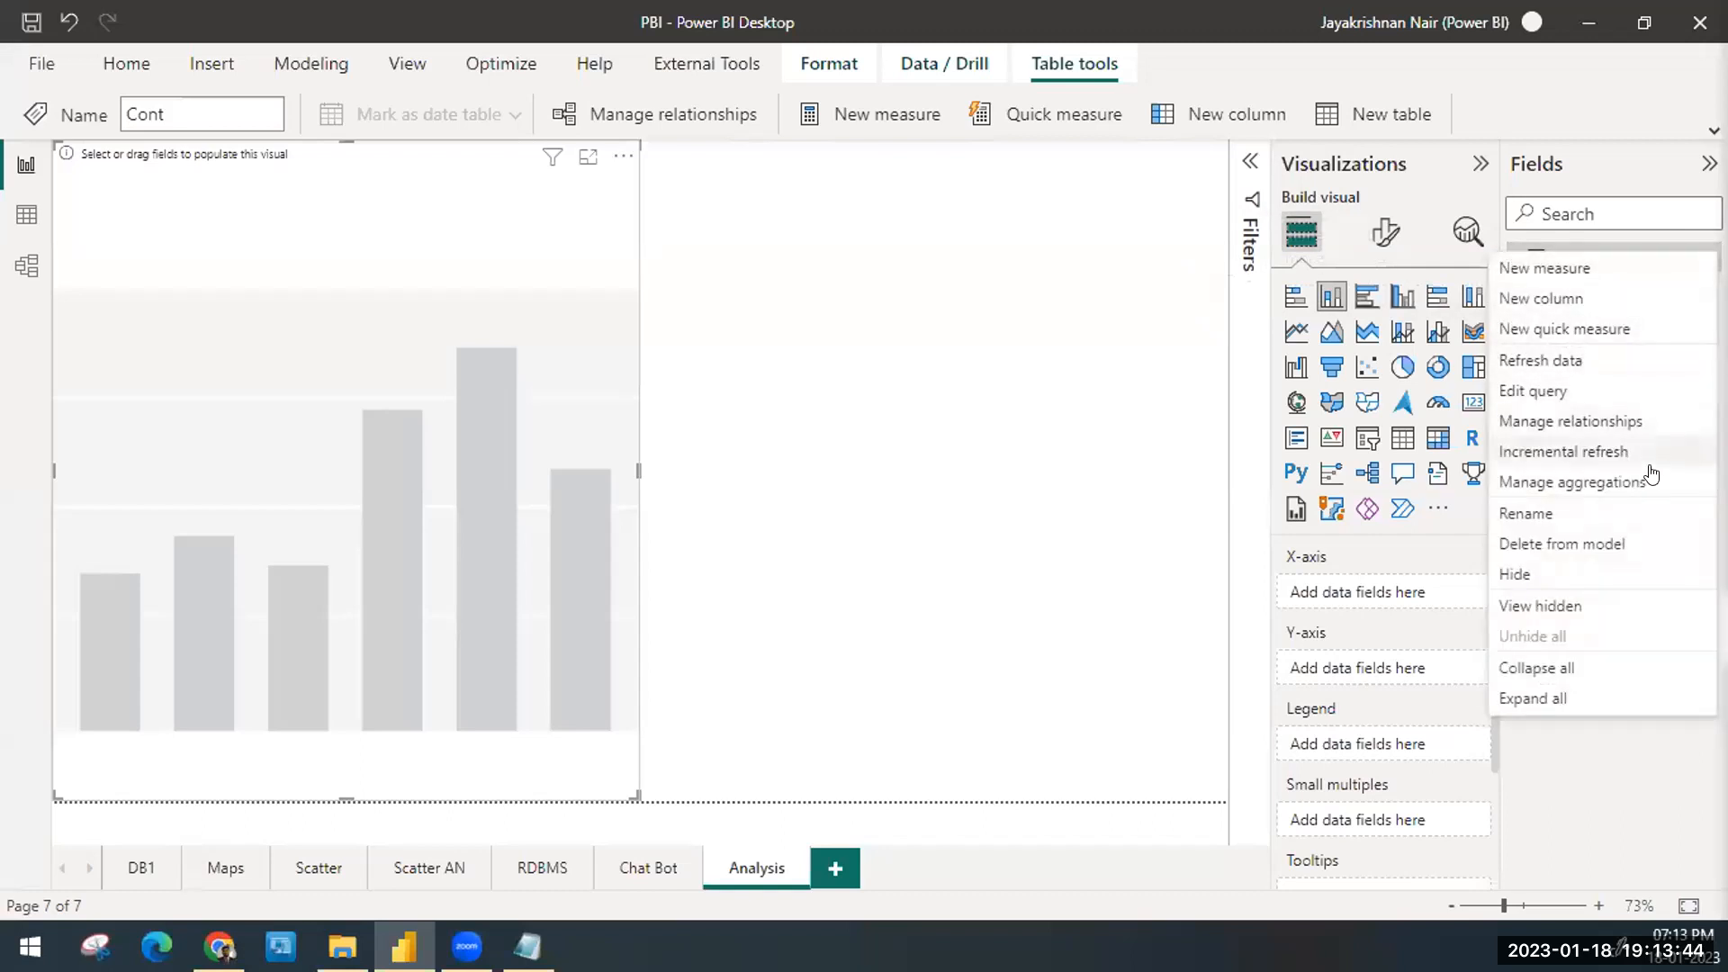
pyautogui.click(1623, 573)
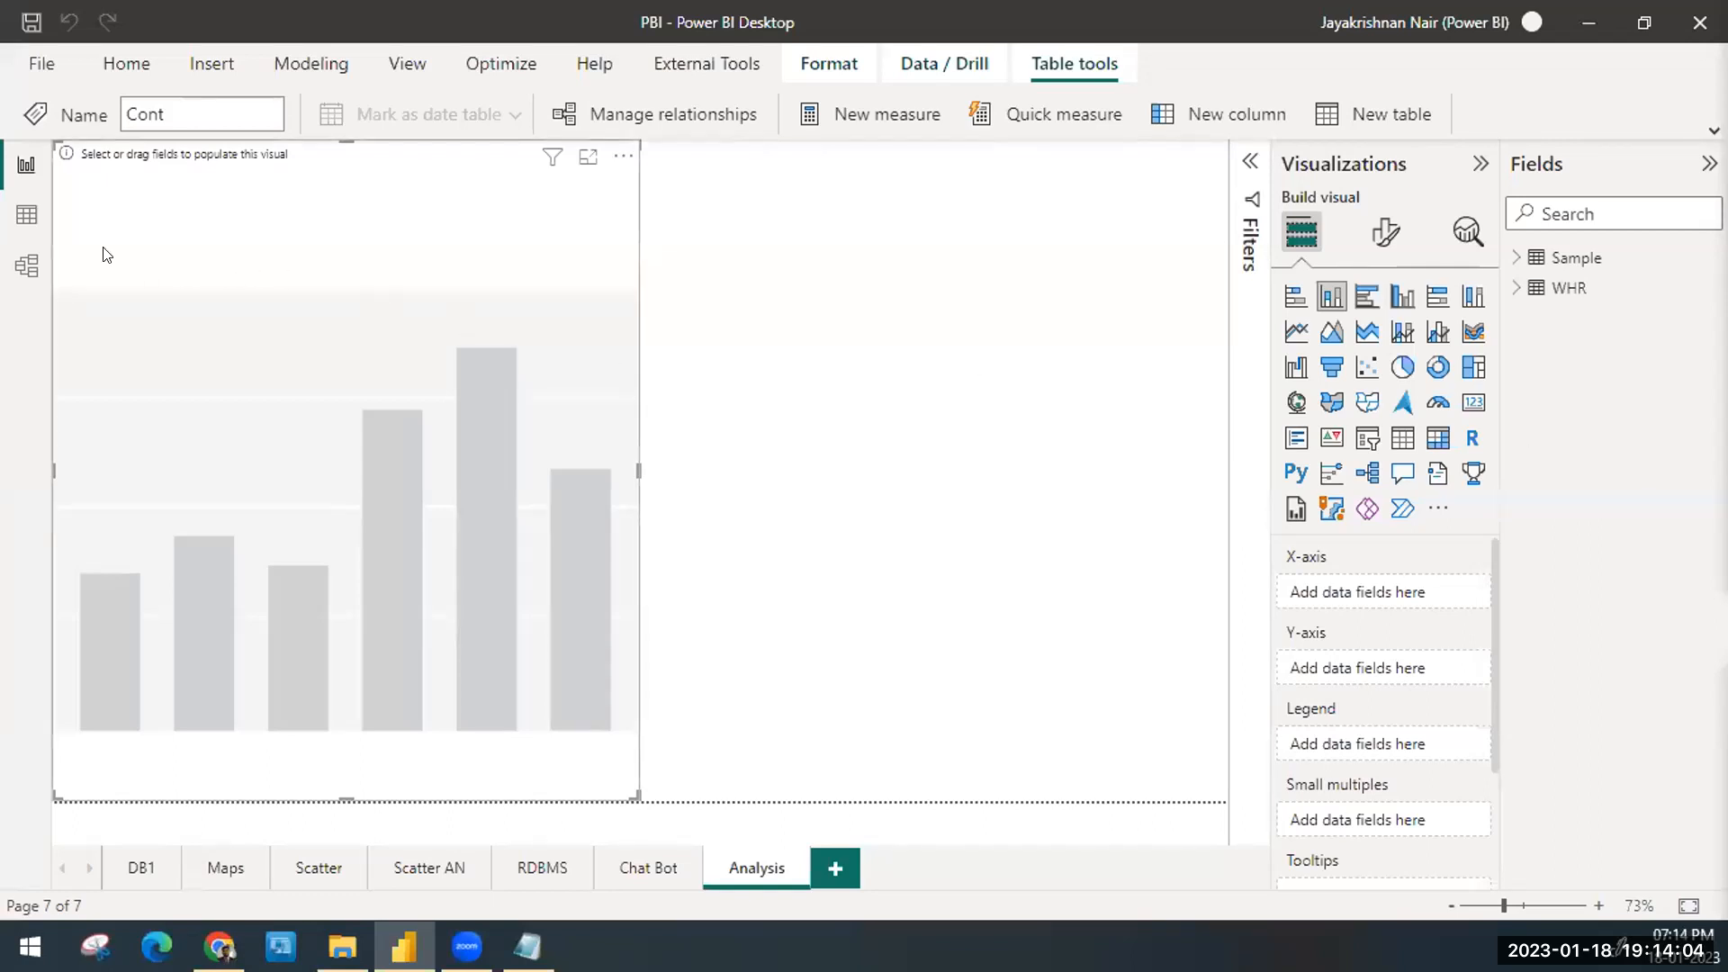
# Step: Open the data view and hide the WHR table from report view
pyautogui.click(28, 217)
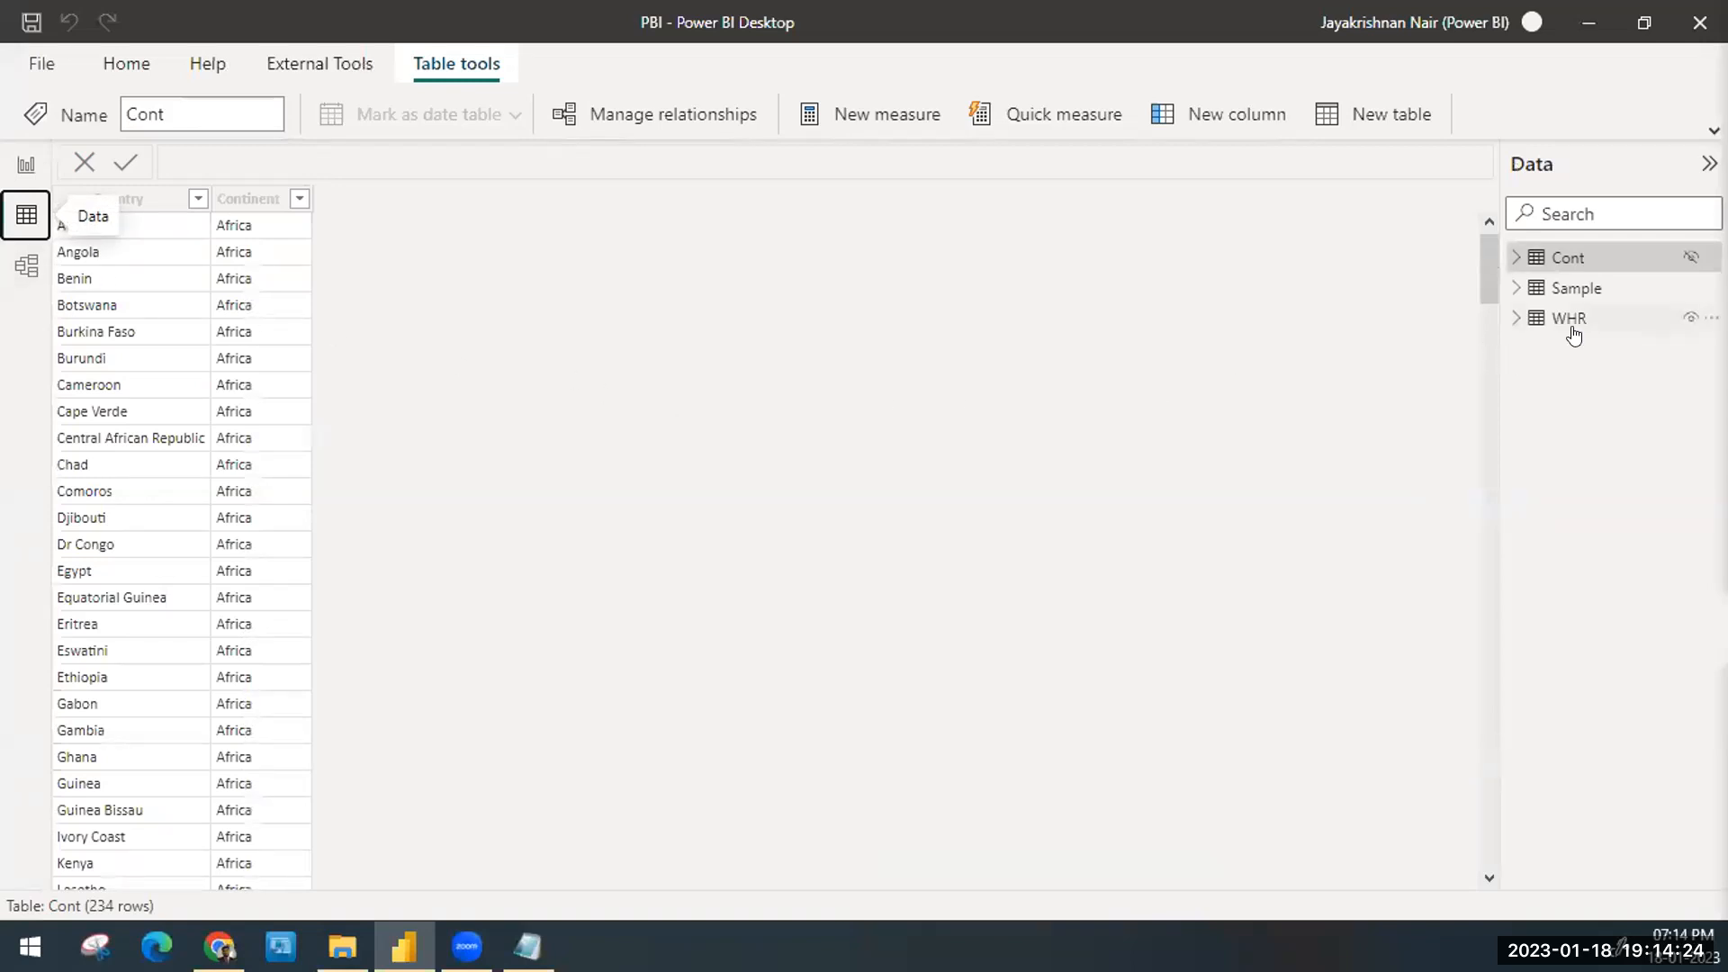
pyautogui.moveTo(1574, 334)
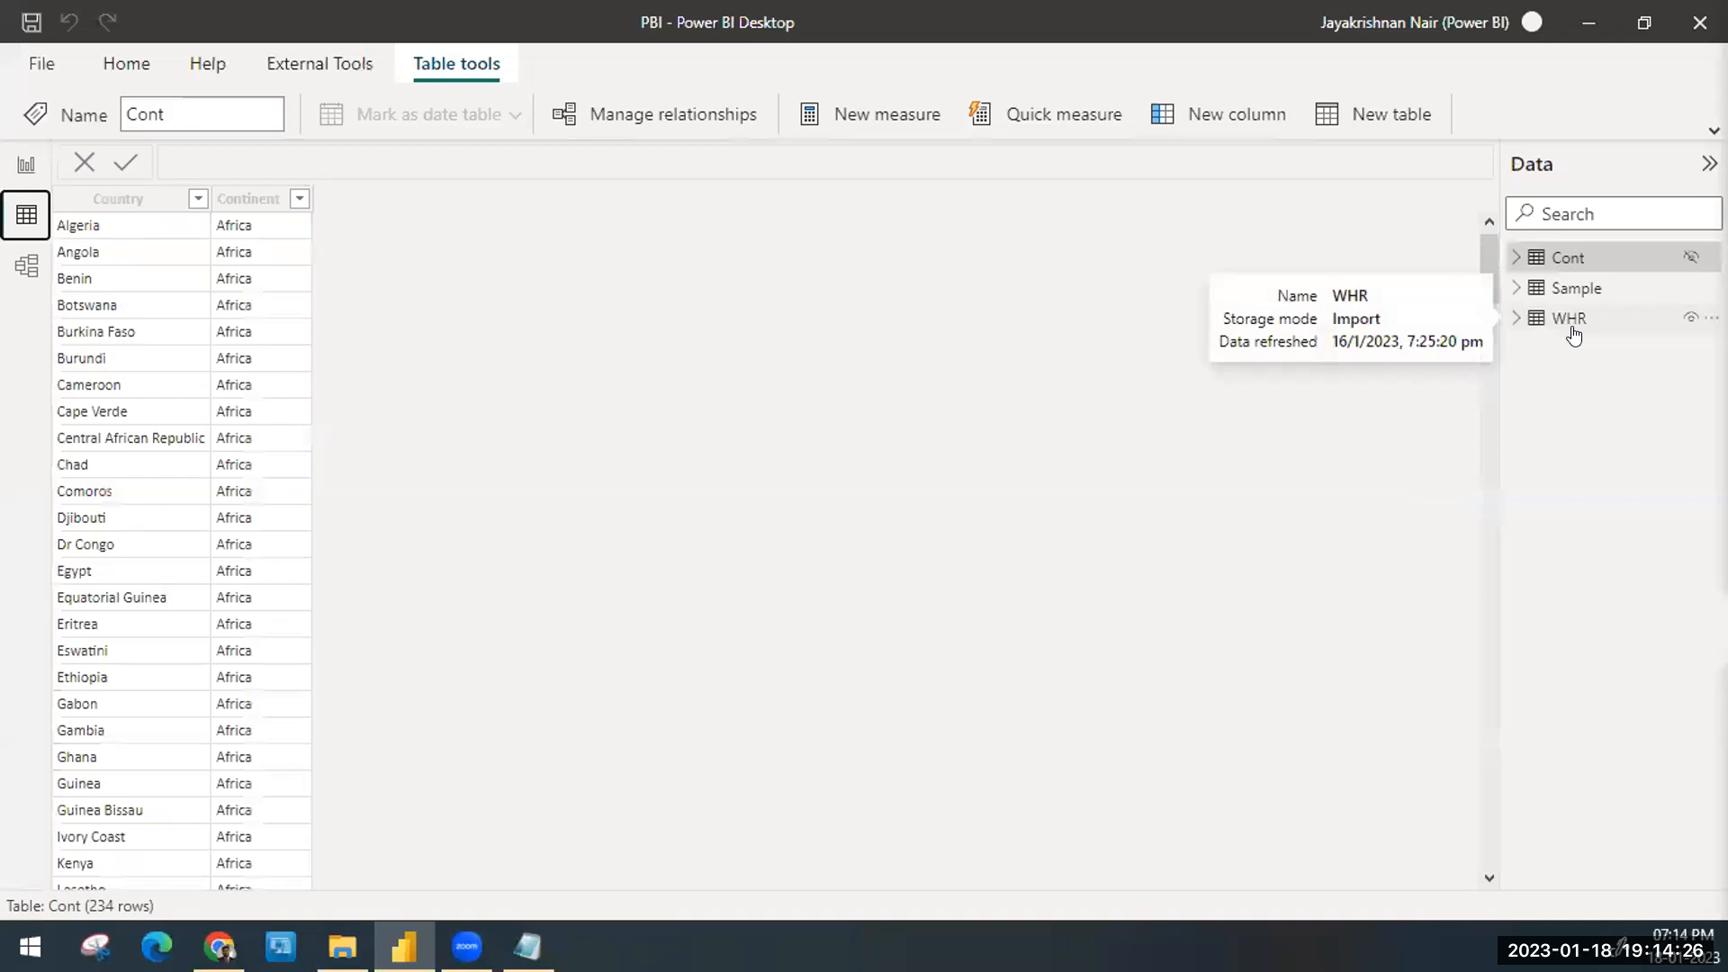
pyautogui.click(1687, 317)
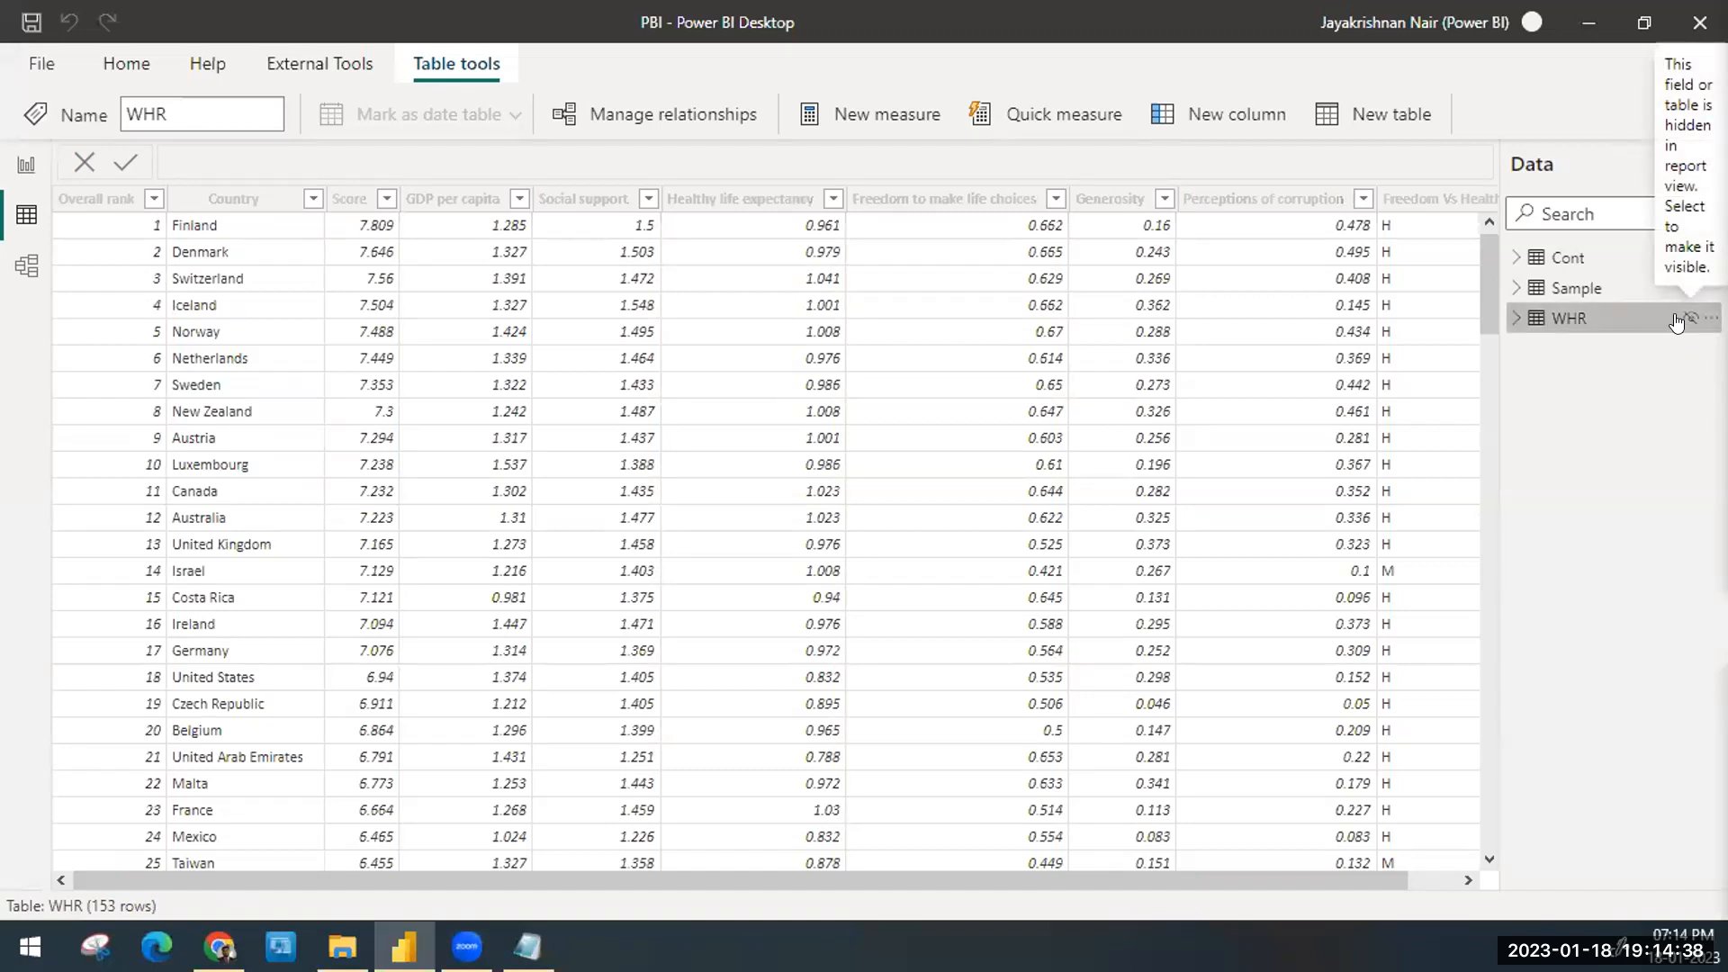
pyautogui.click(1678, 319)
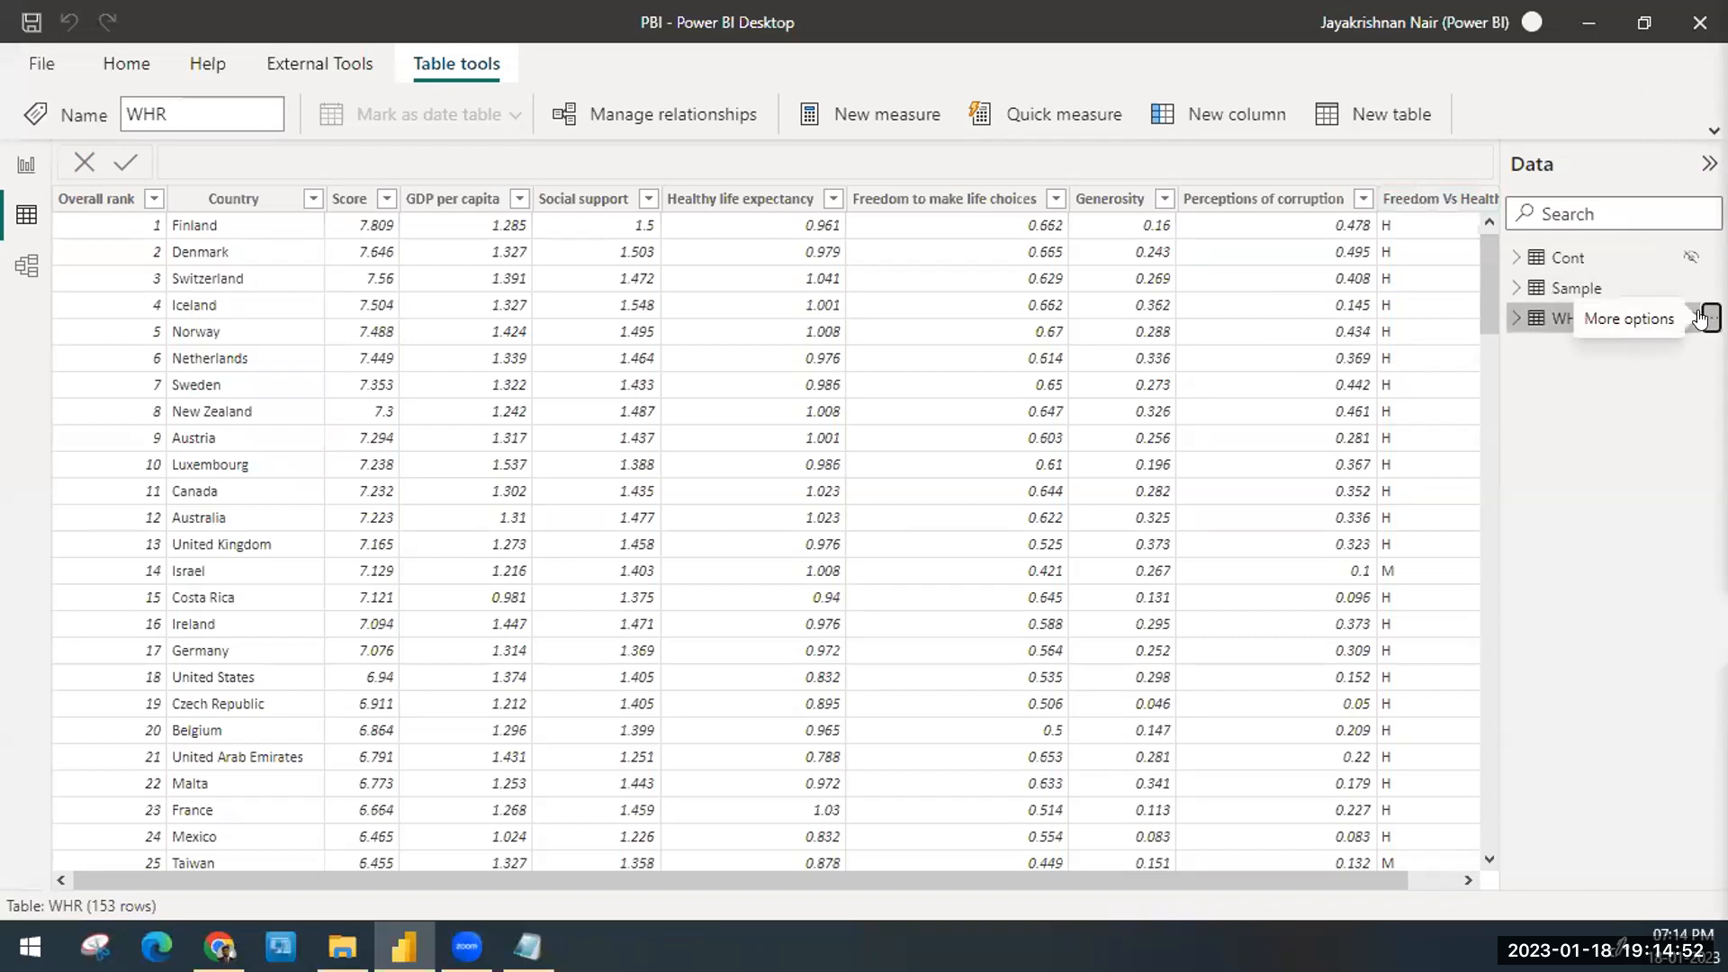
pyautogui.click(1710, 318)
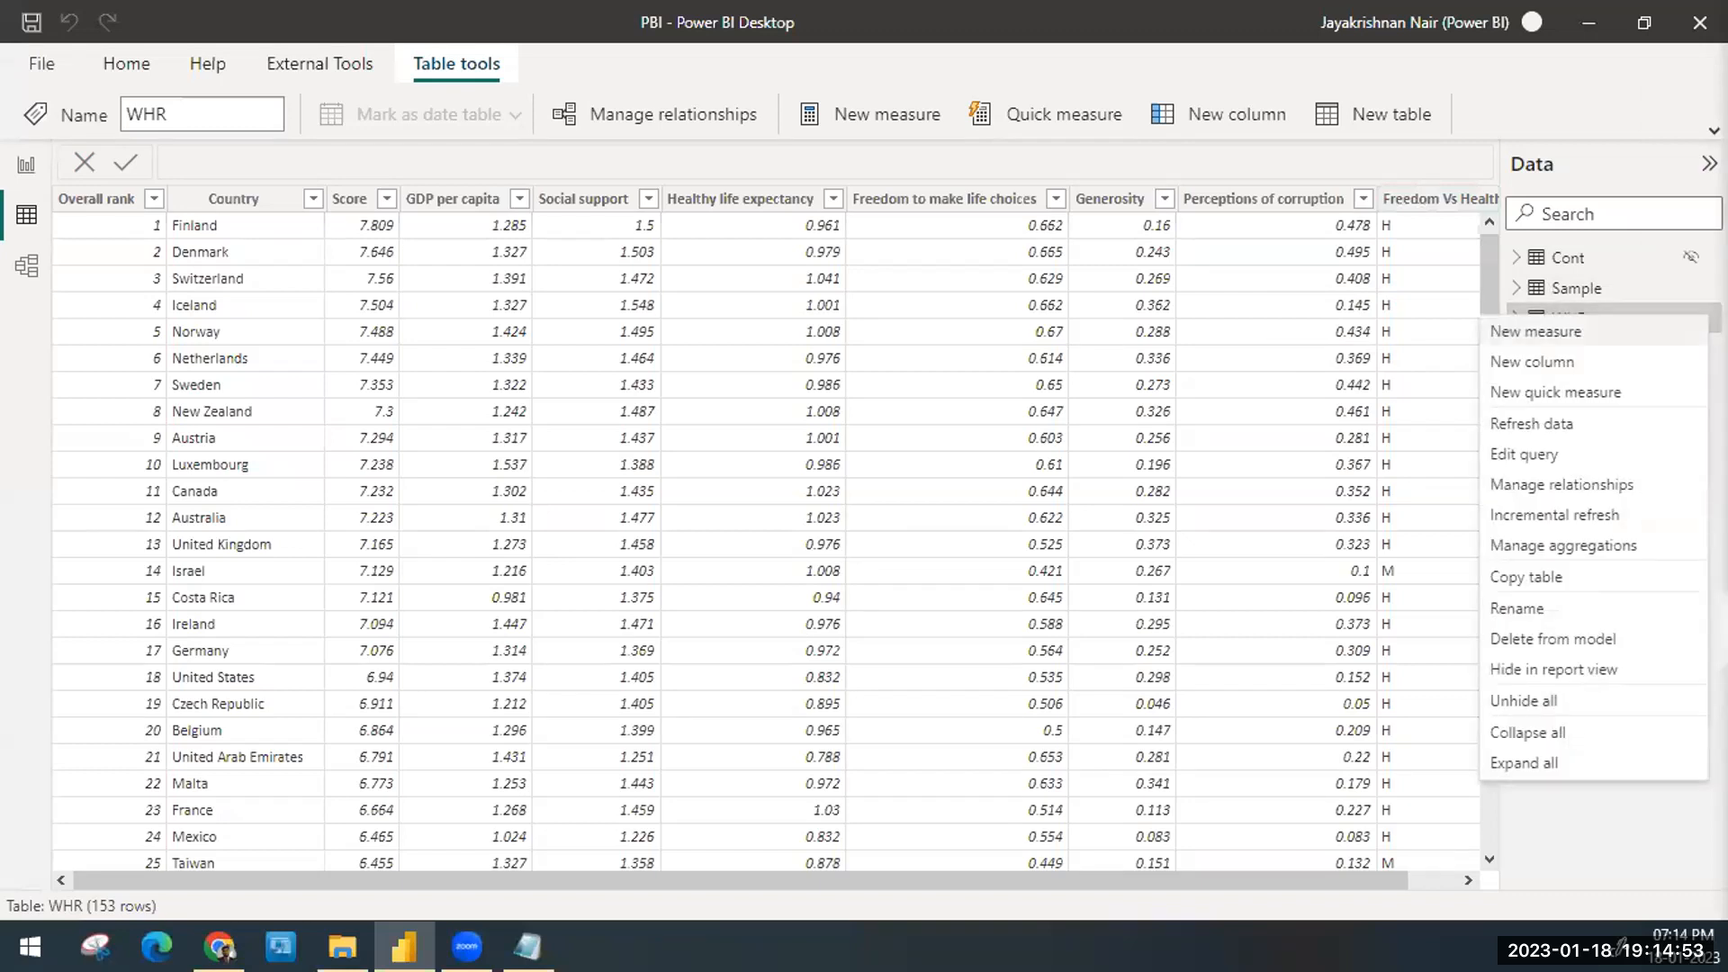
pyautogui.click(1598, 677)
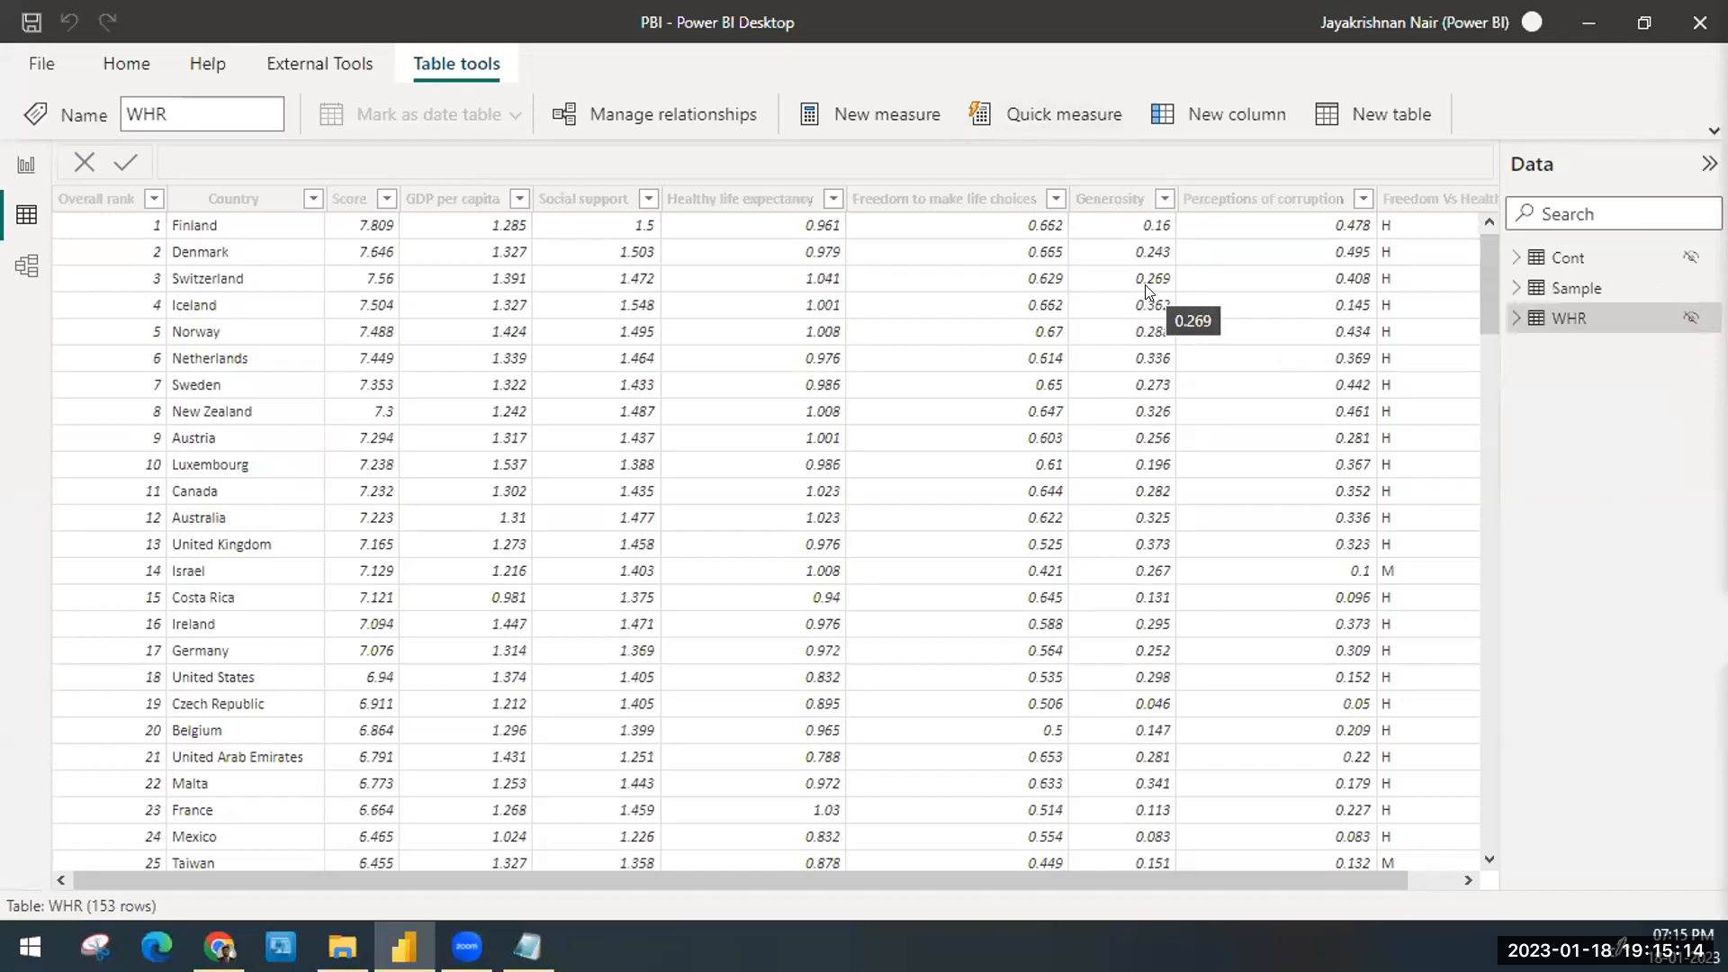
# Step: Check the WHR table's visibility option, view the tables in the model diagram and return to the report
pyautogui.click(1706, 322)
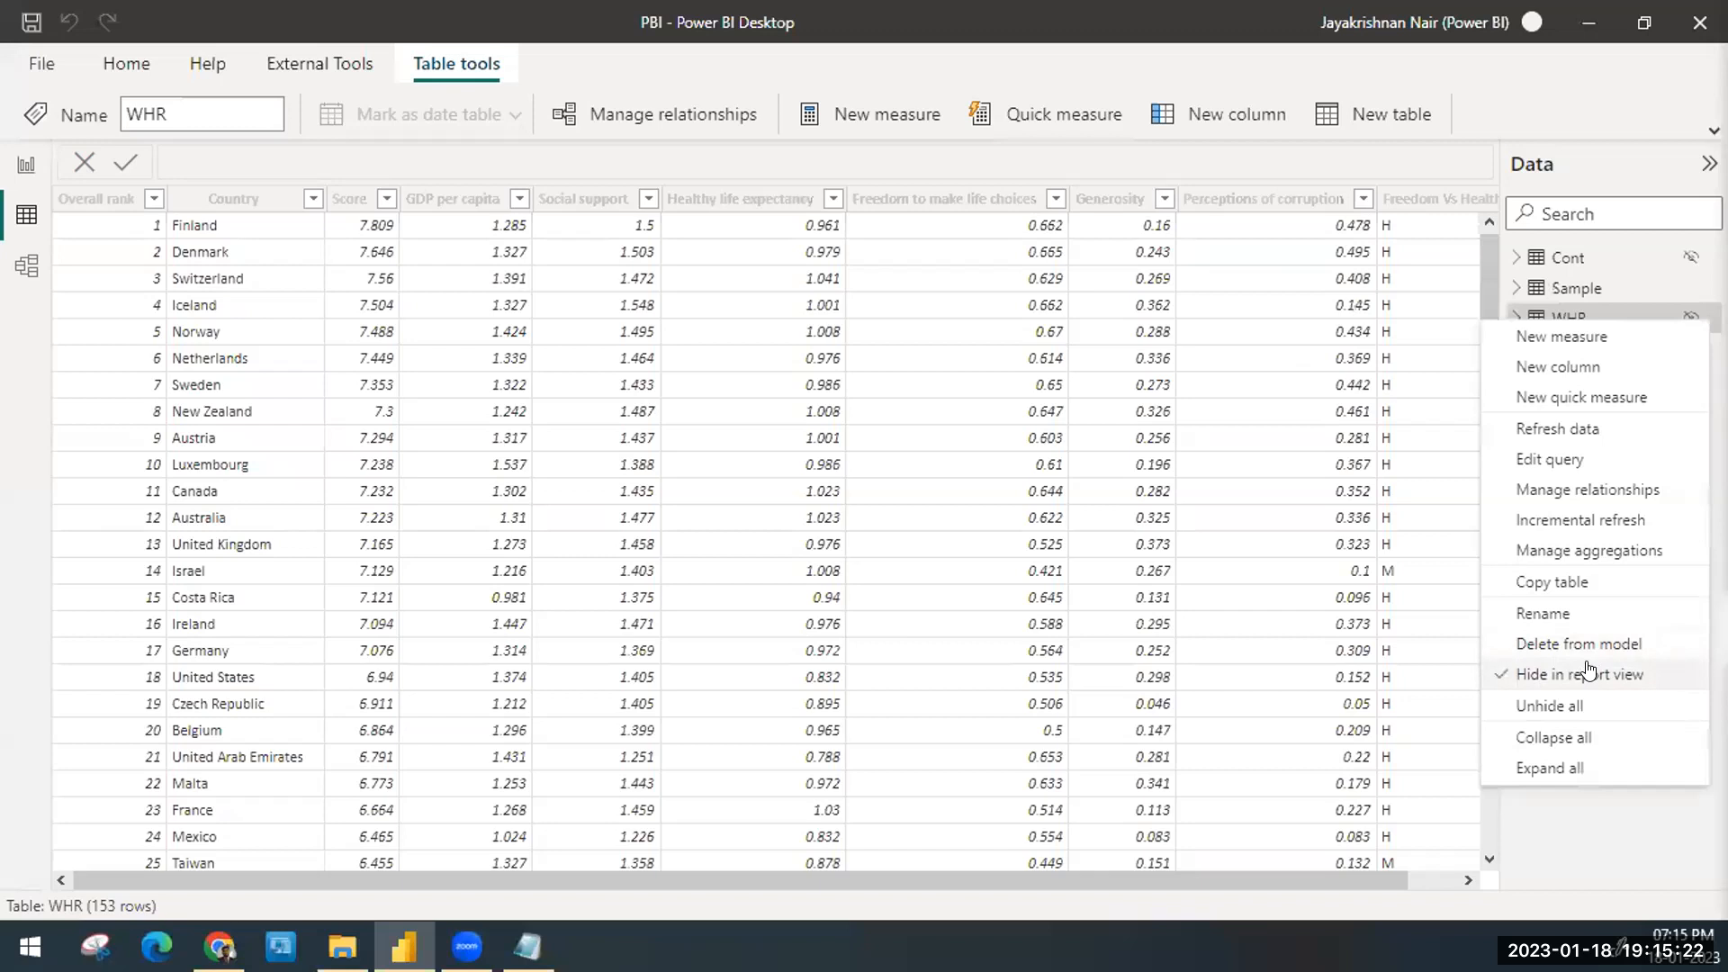
pyautogui.click(20, 274)
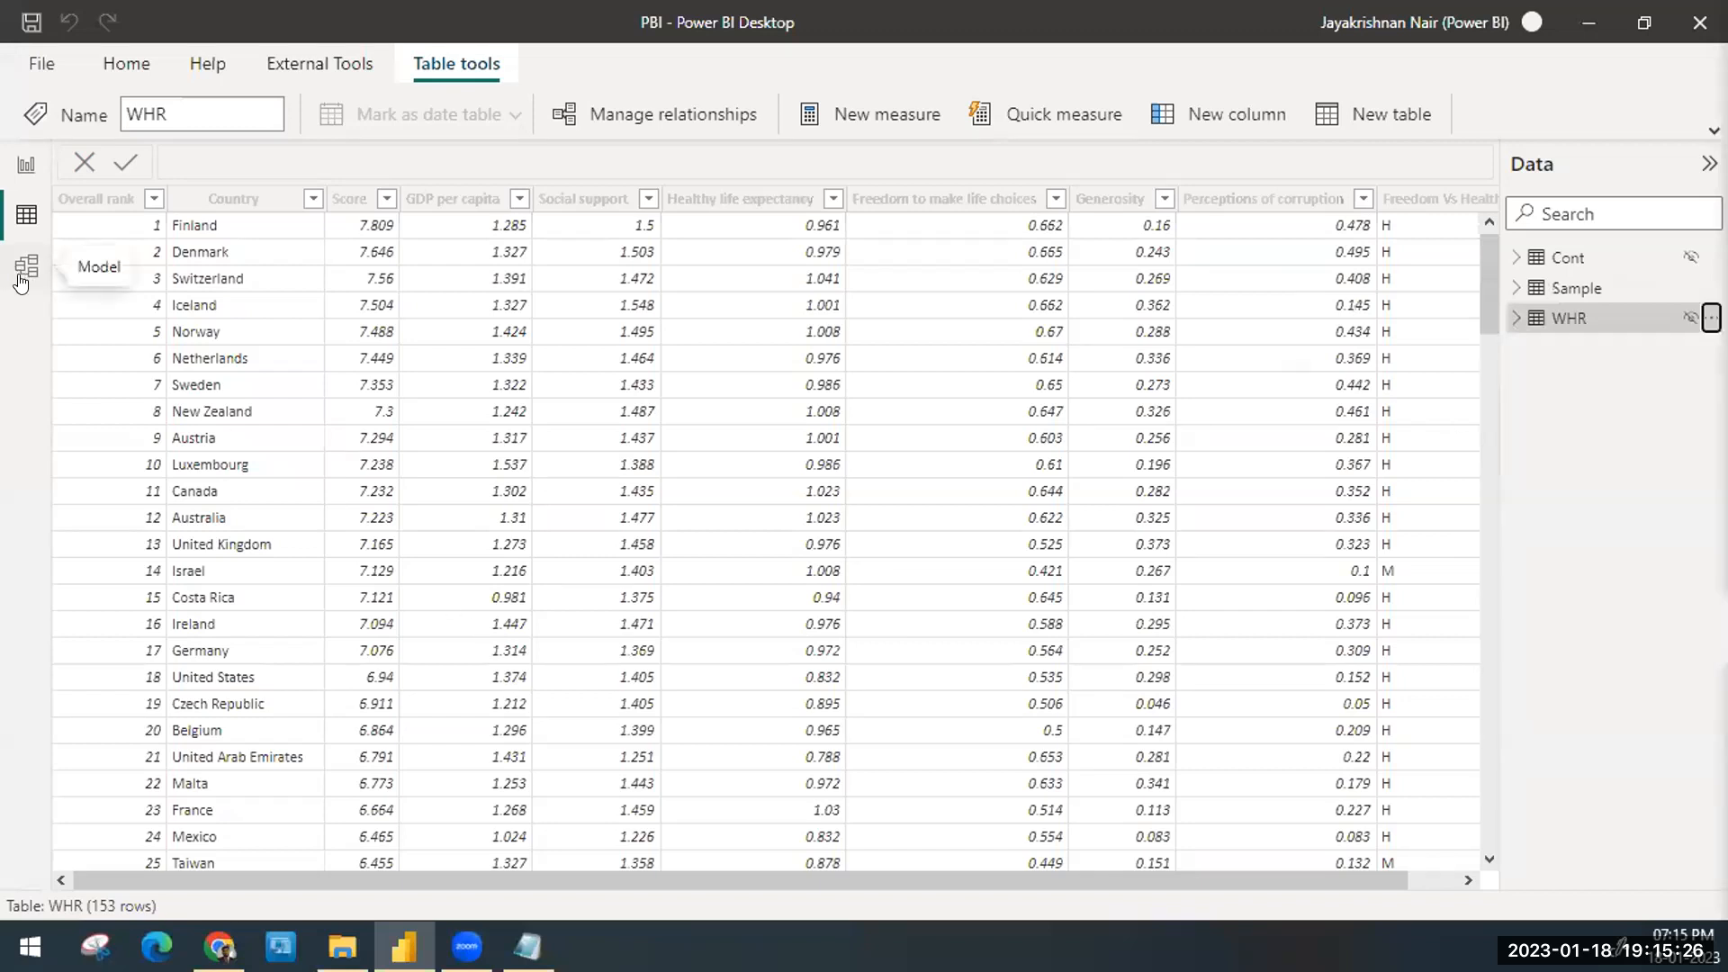
pyautogui.click(21, 283)
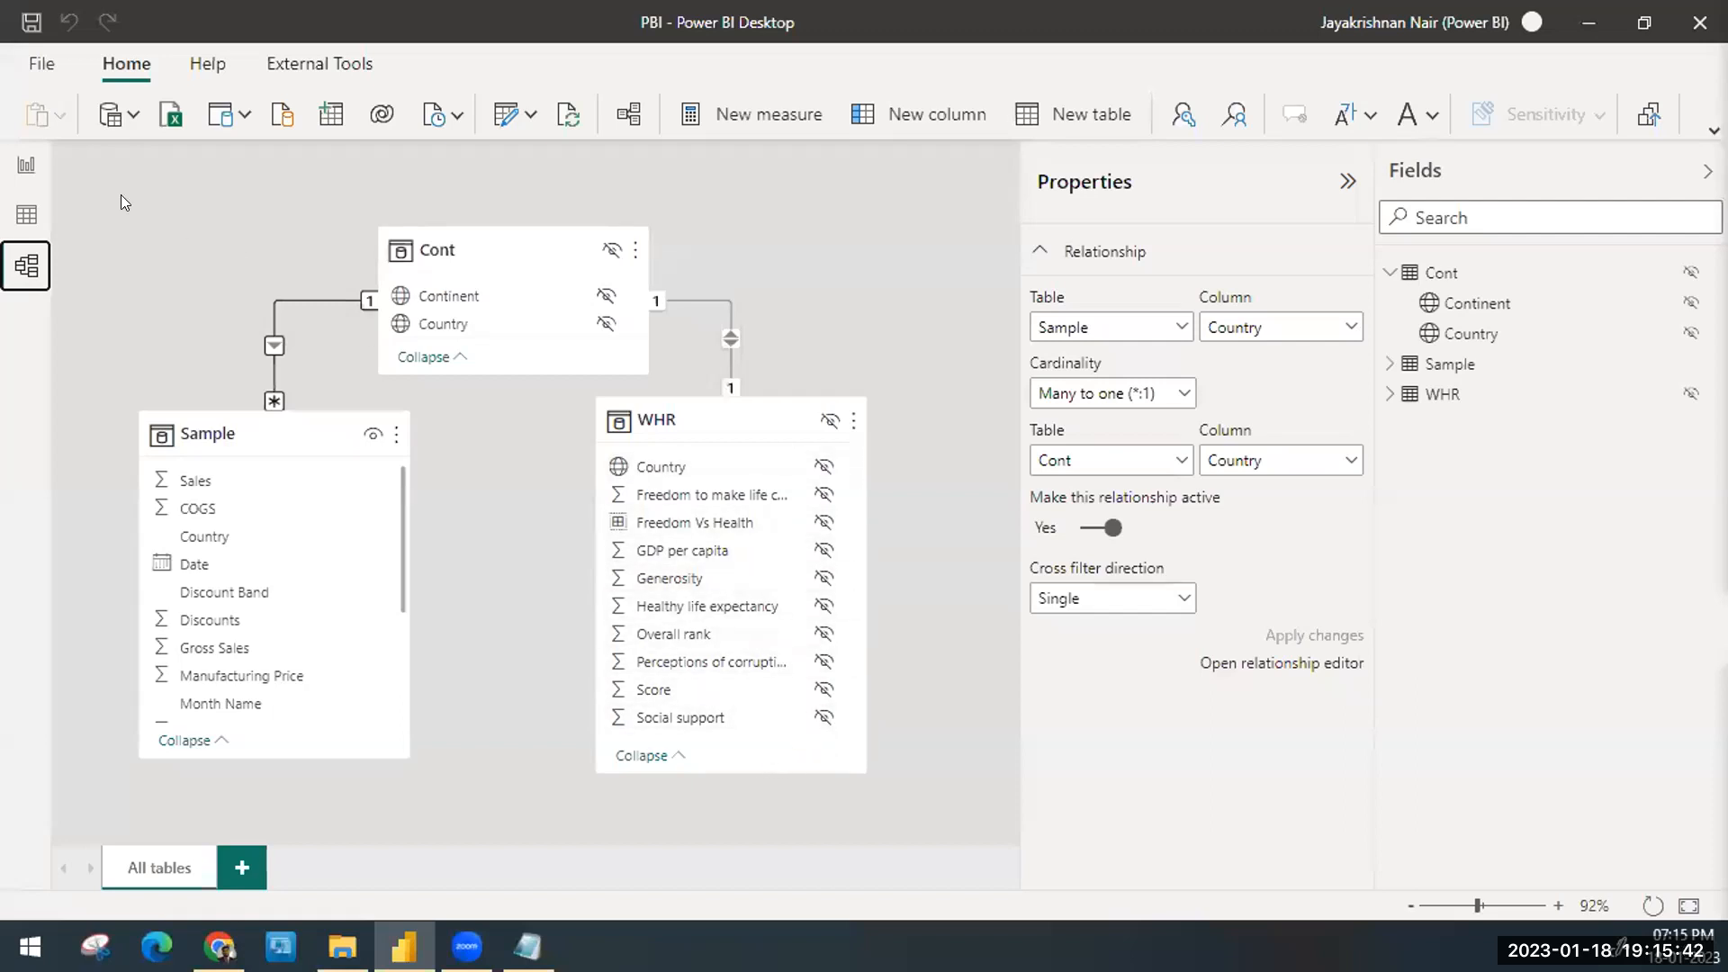
pyautogui.click(15, 163)
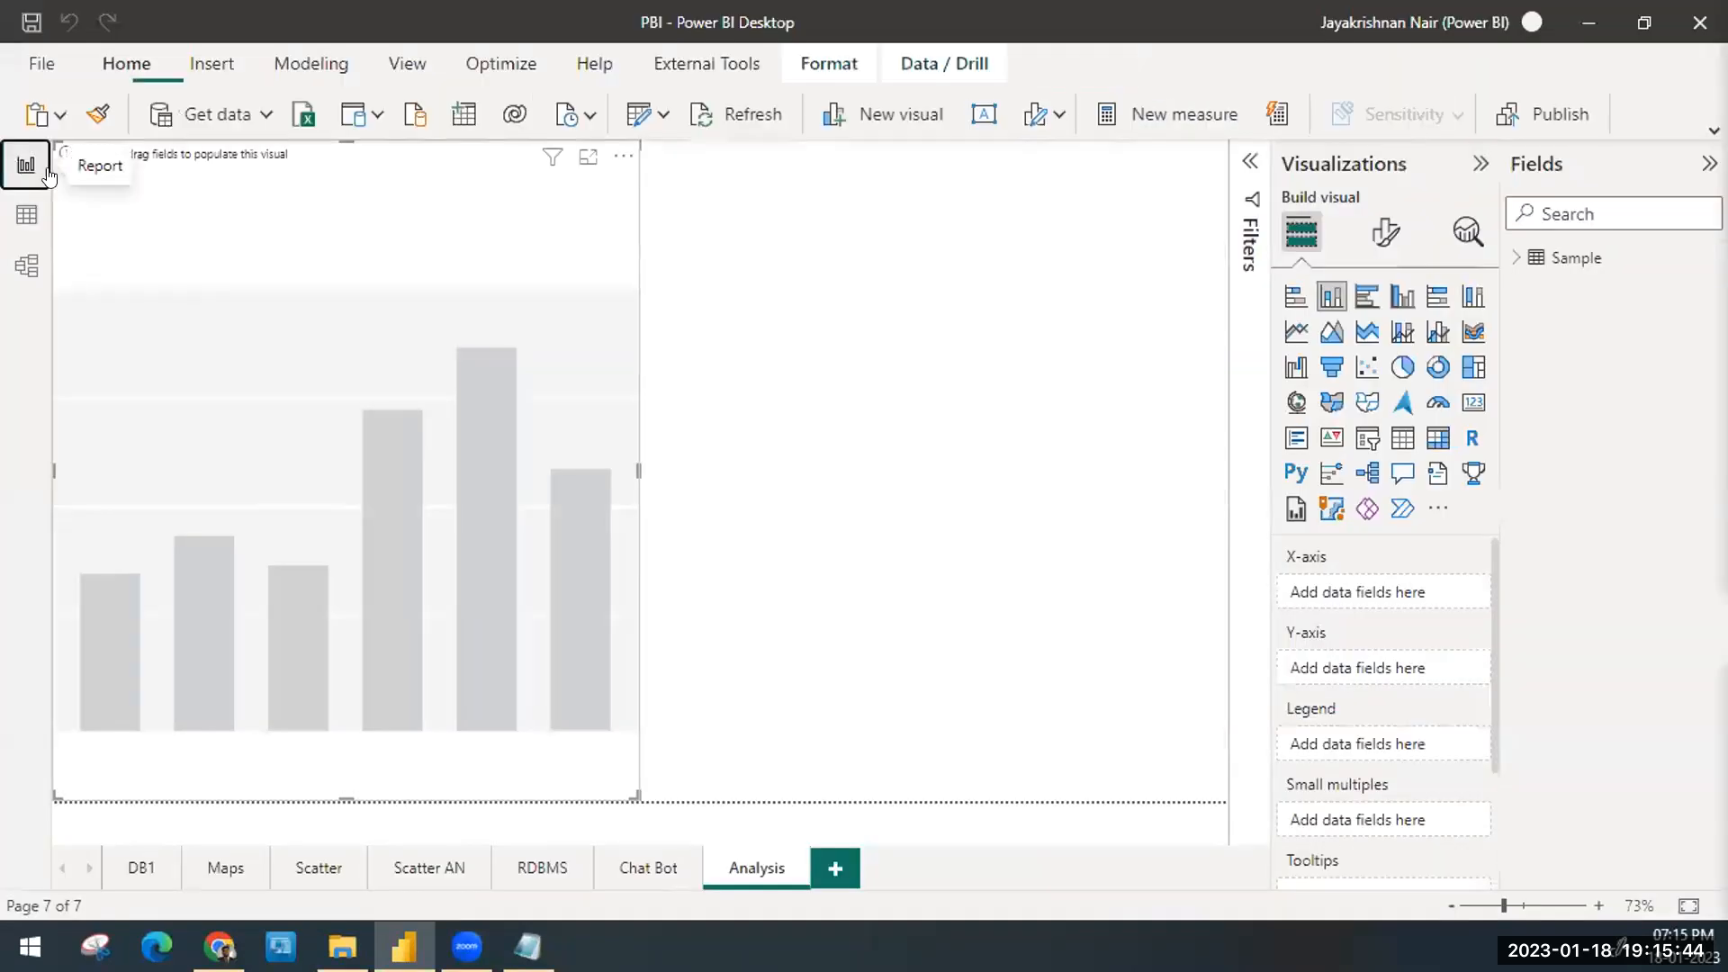
# Step: Set the data category of the Sample table's Country column to Country
pyautogui.click(1513, 259)
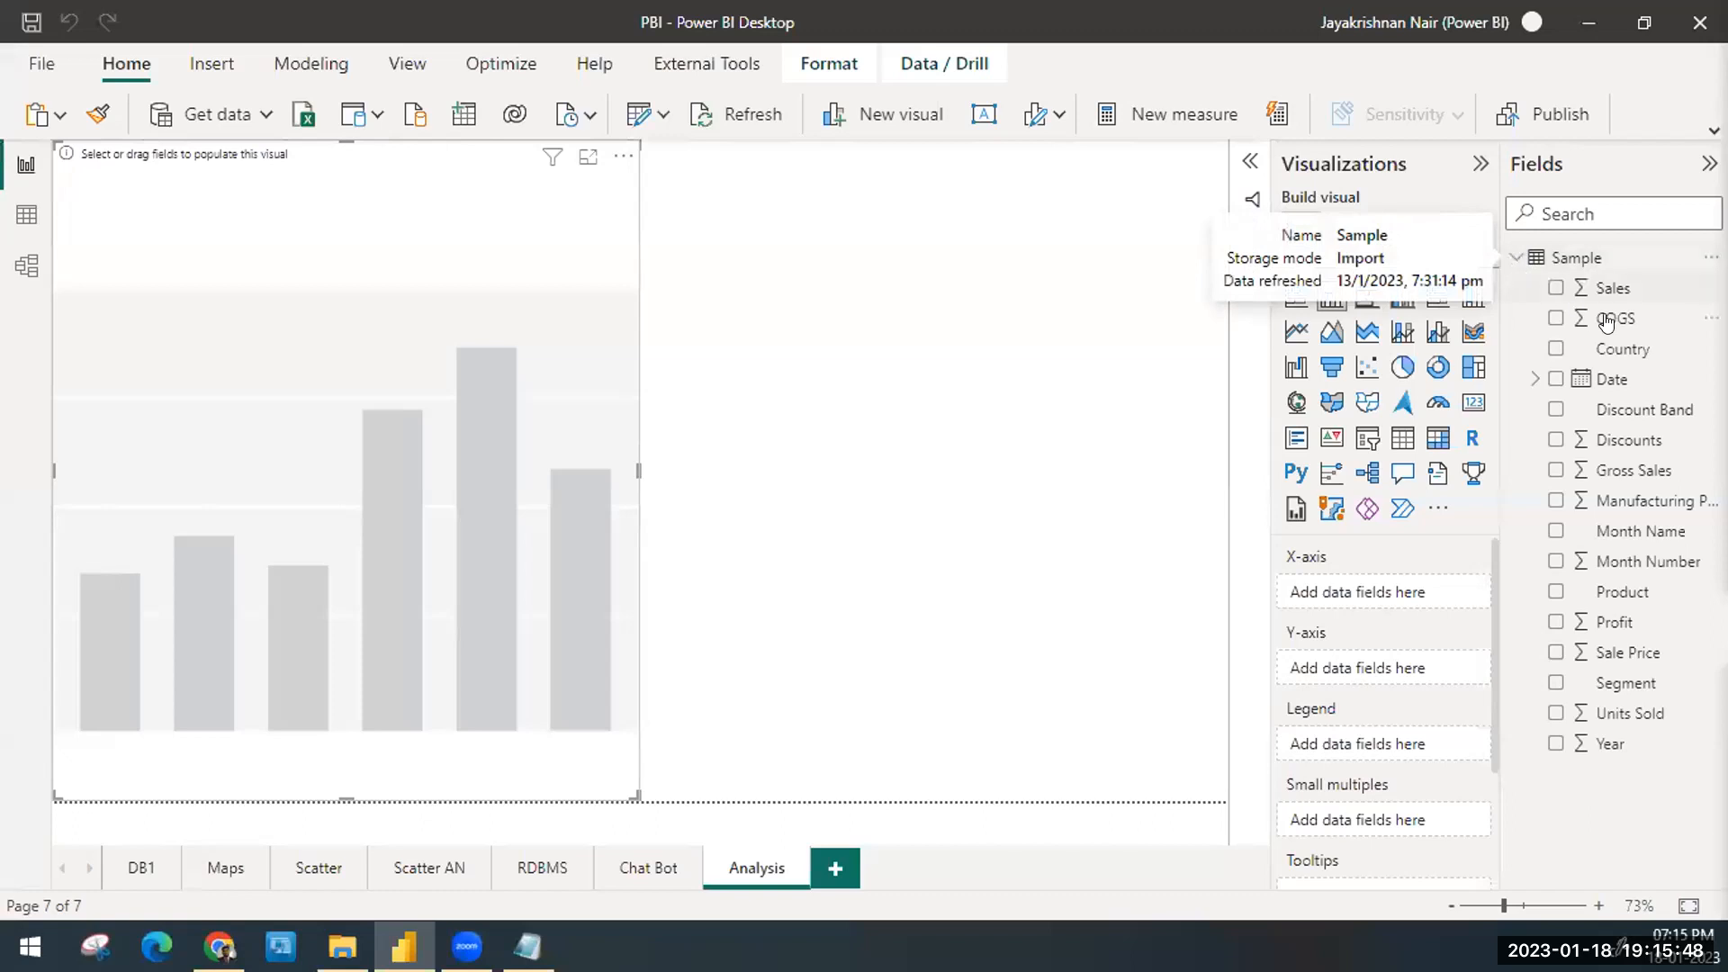
pyautogui.click(1574, 355)
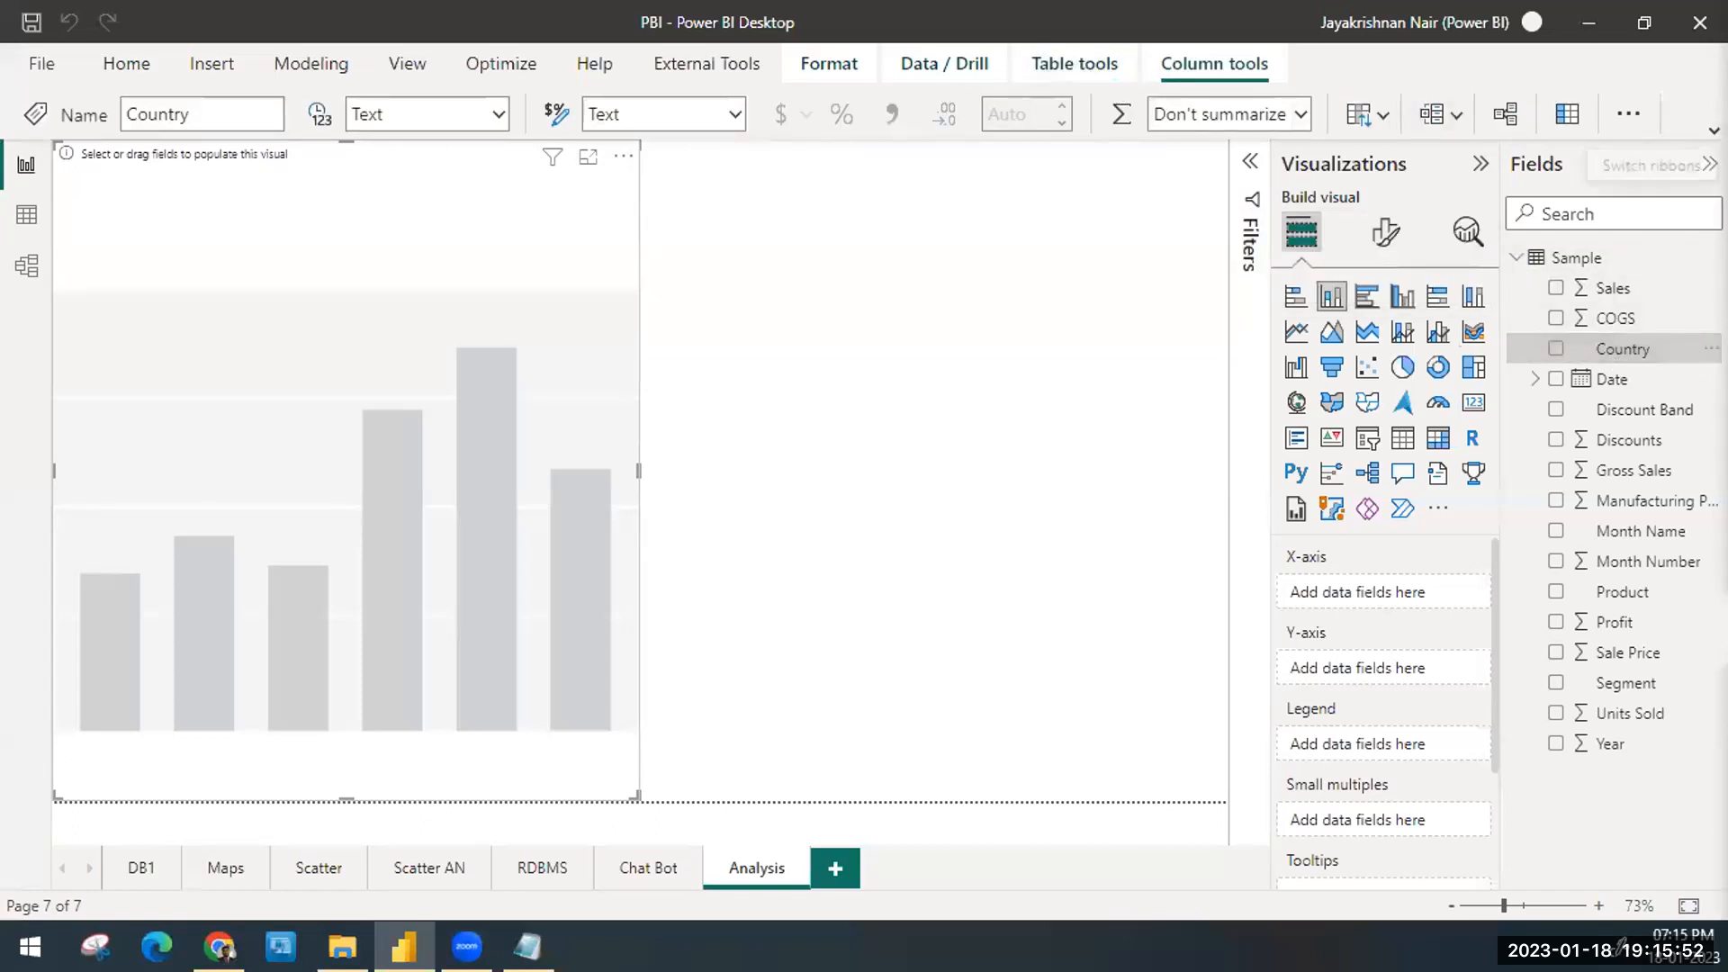
pyautogui.click(1714, 130)
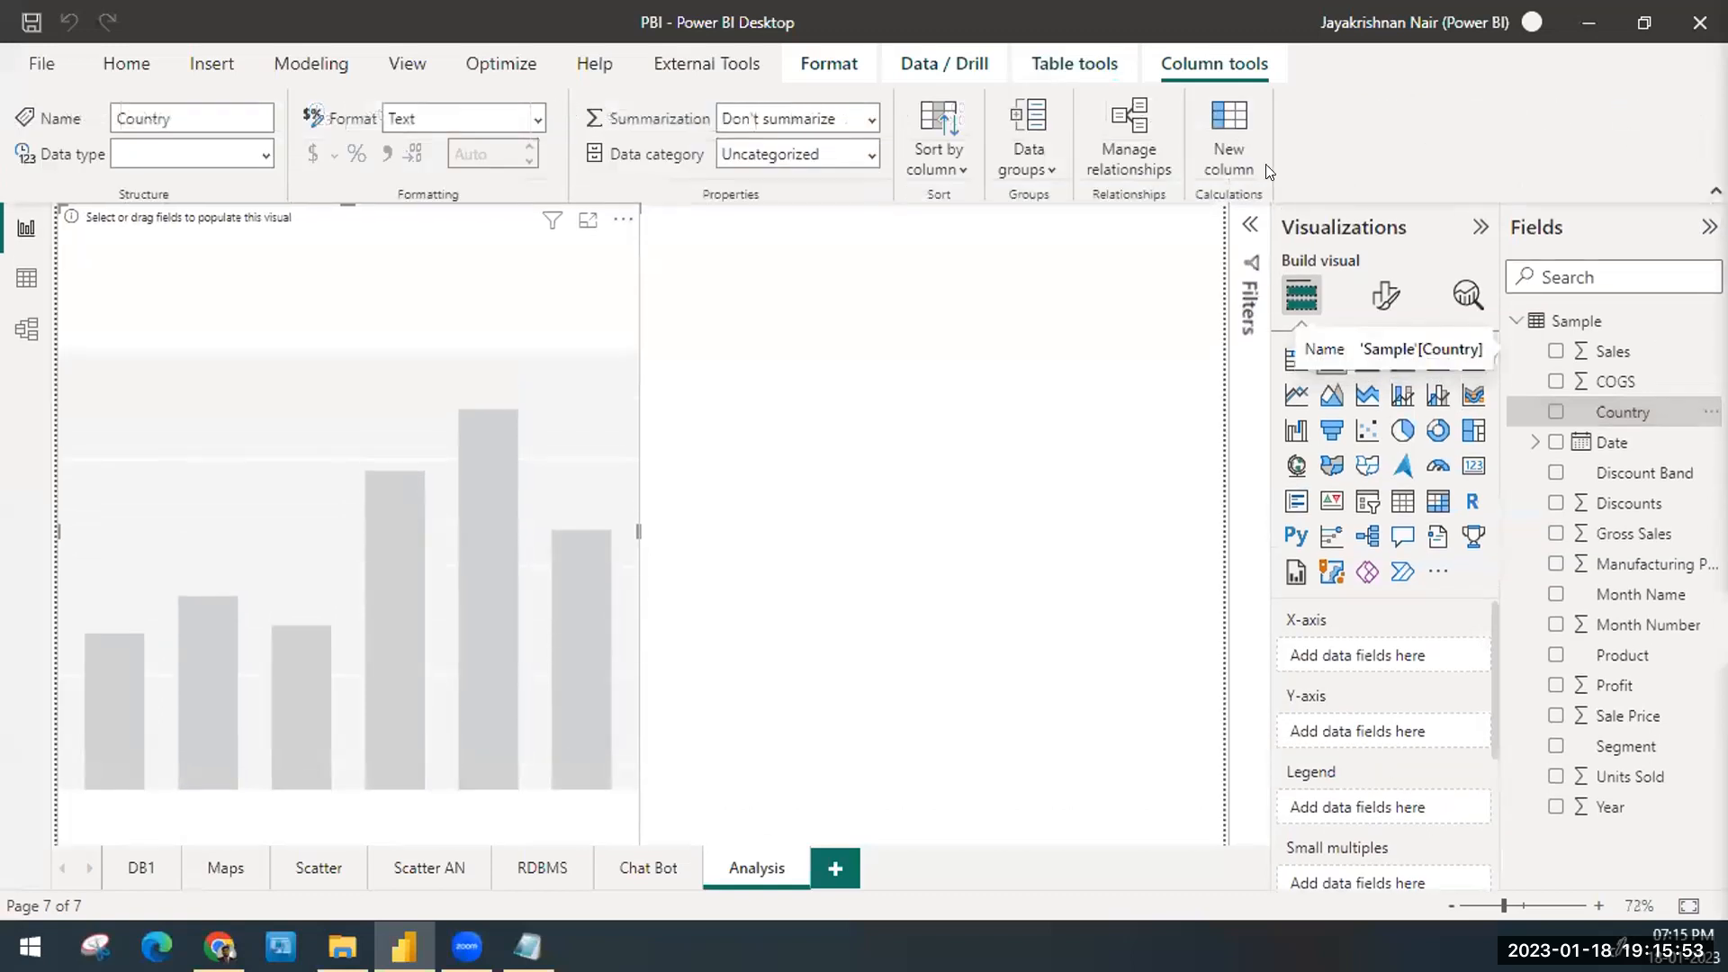
pyautogui.click(869, 153)
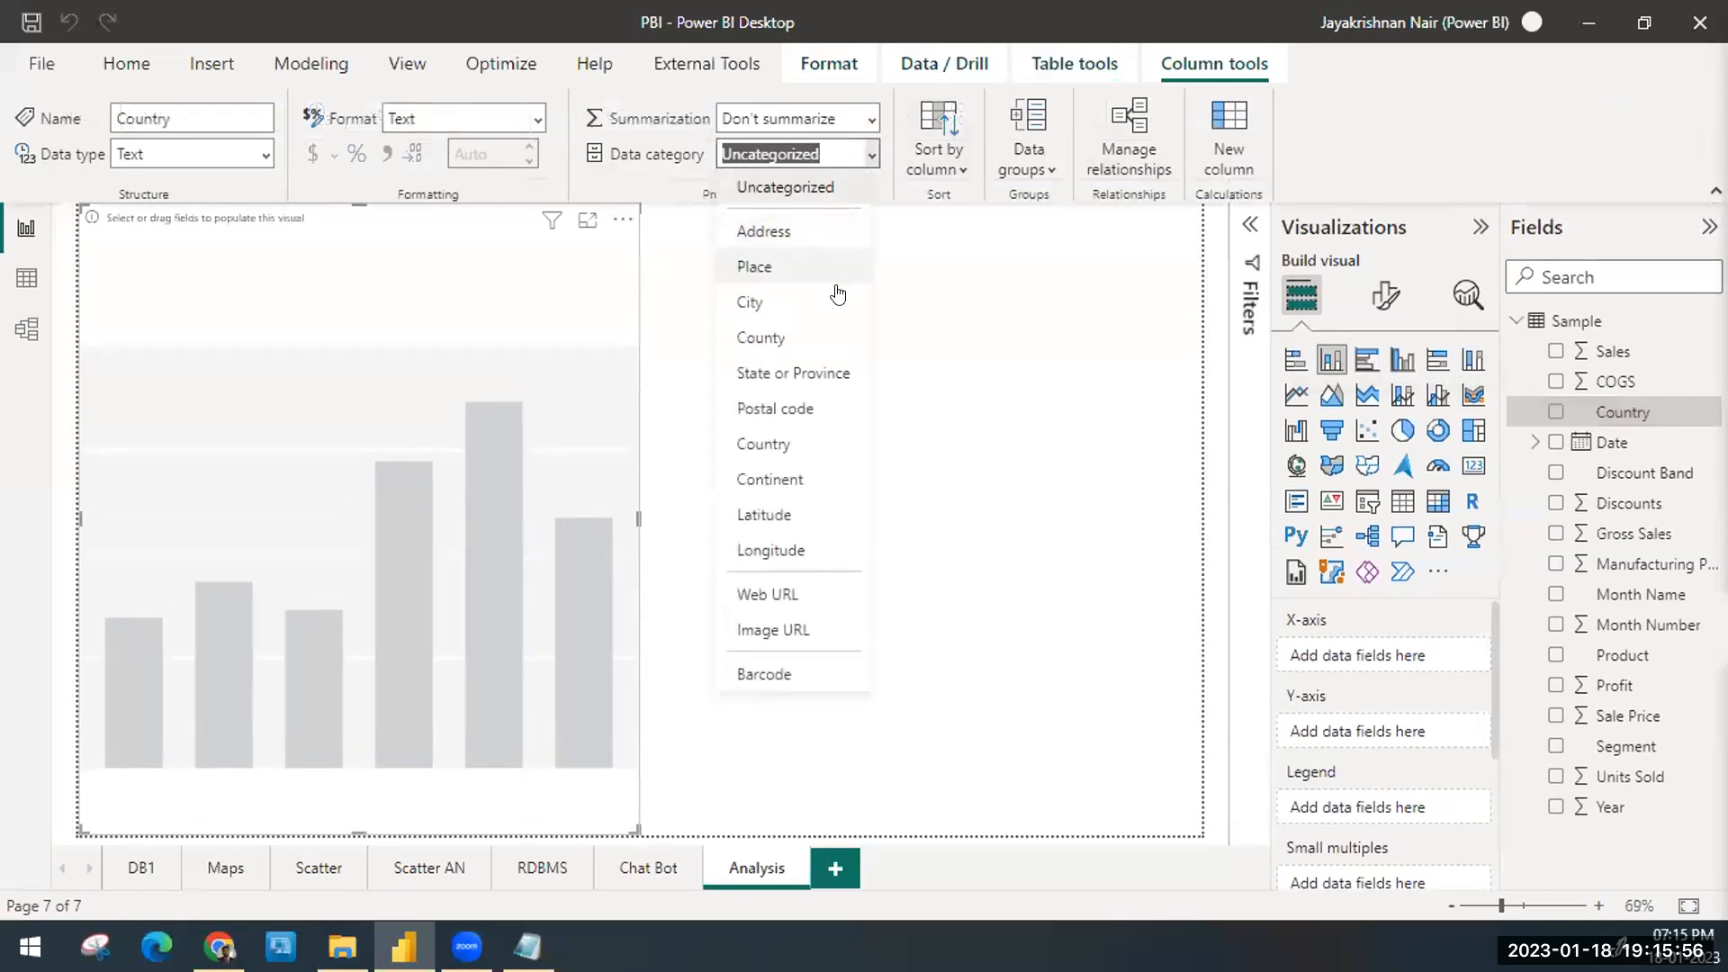
pyautogui.click(810, 442)
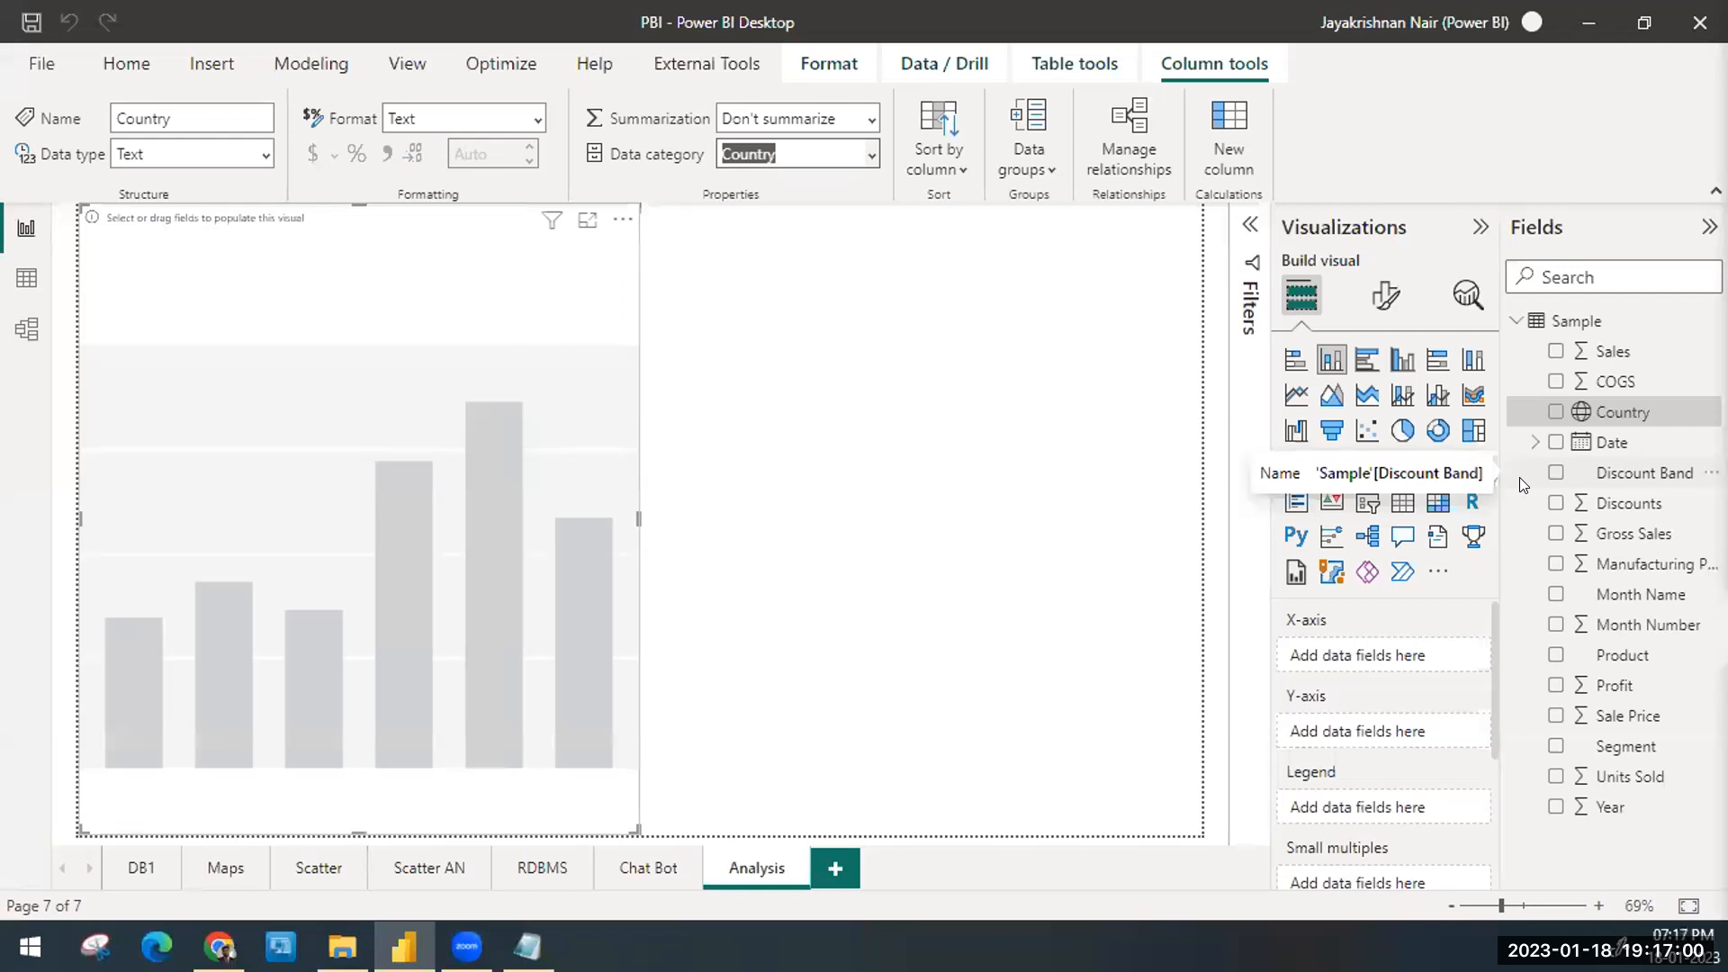
# Step: Inspect the column properties of the Discount Band field and clear the selection on the Analysis page
pyautogui.click(1519, 477)
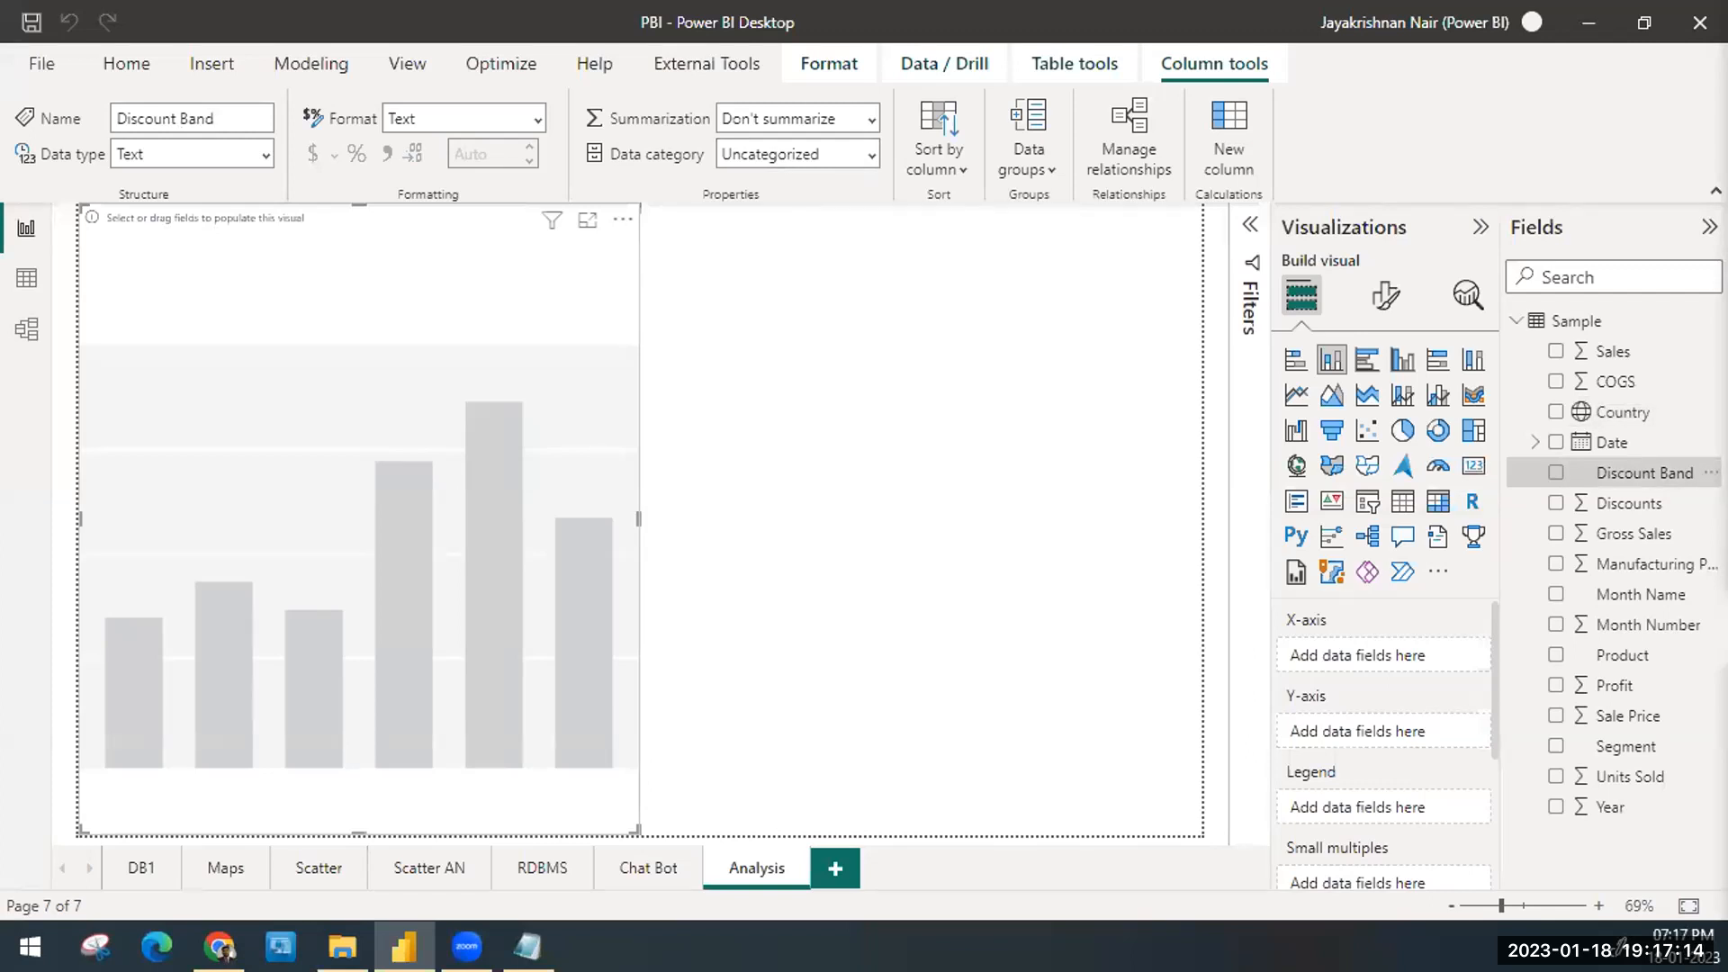
pyautogui.click(1645, 474)
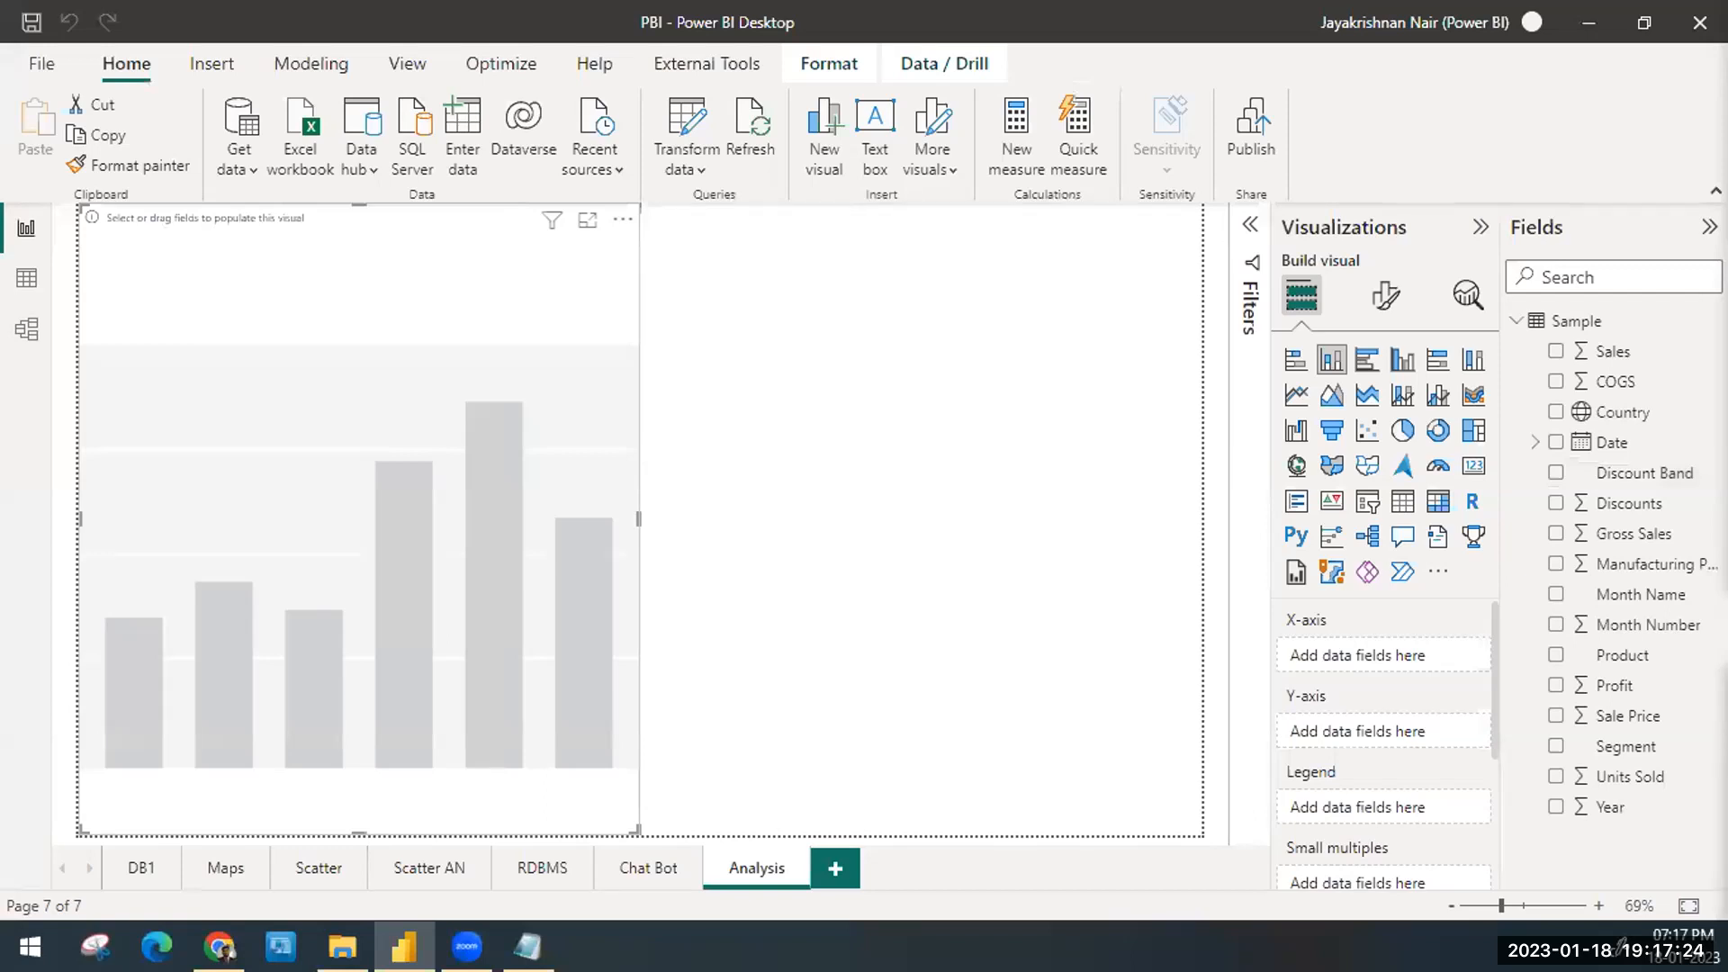
pyautogui.click(999, 423)
# Step: Review the Cont table's options in the data view without changing them and return to the report
pyautogui.click(19, 281)
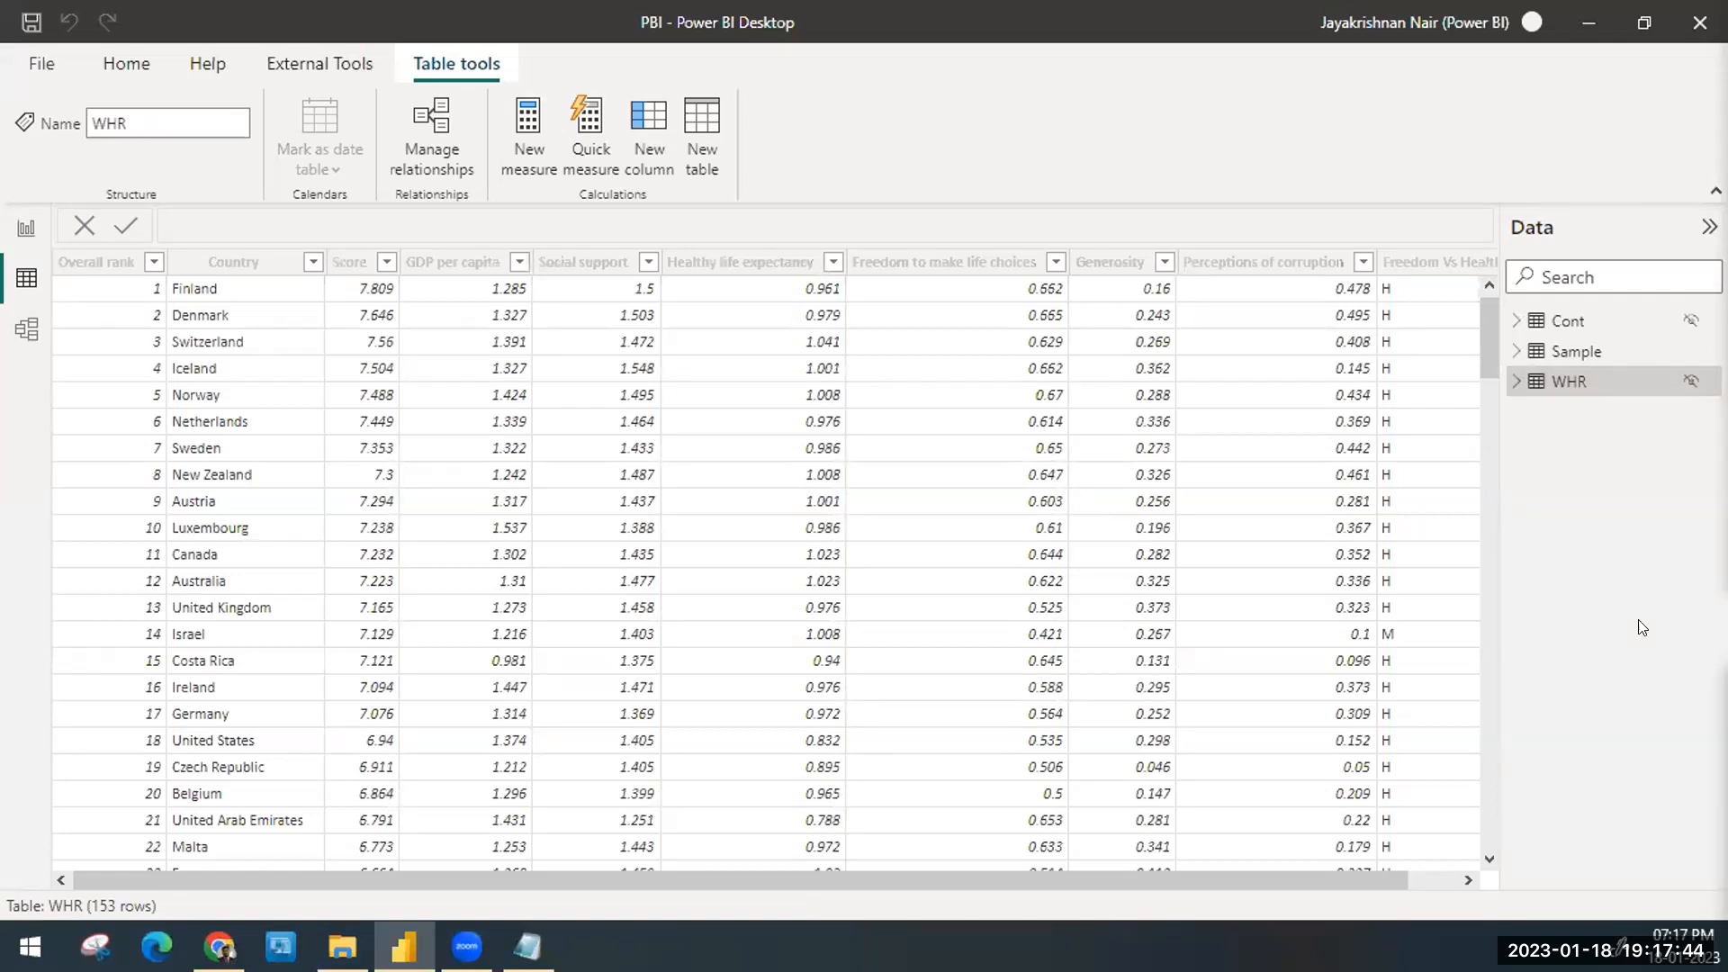
pyautogui.click(1700, 320)
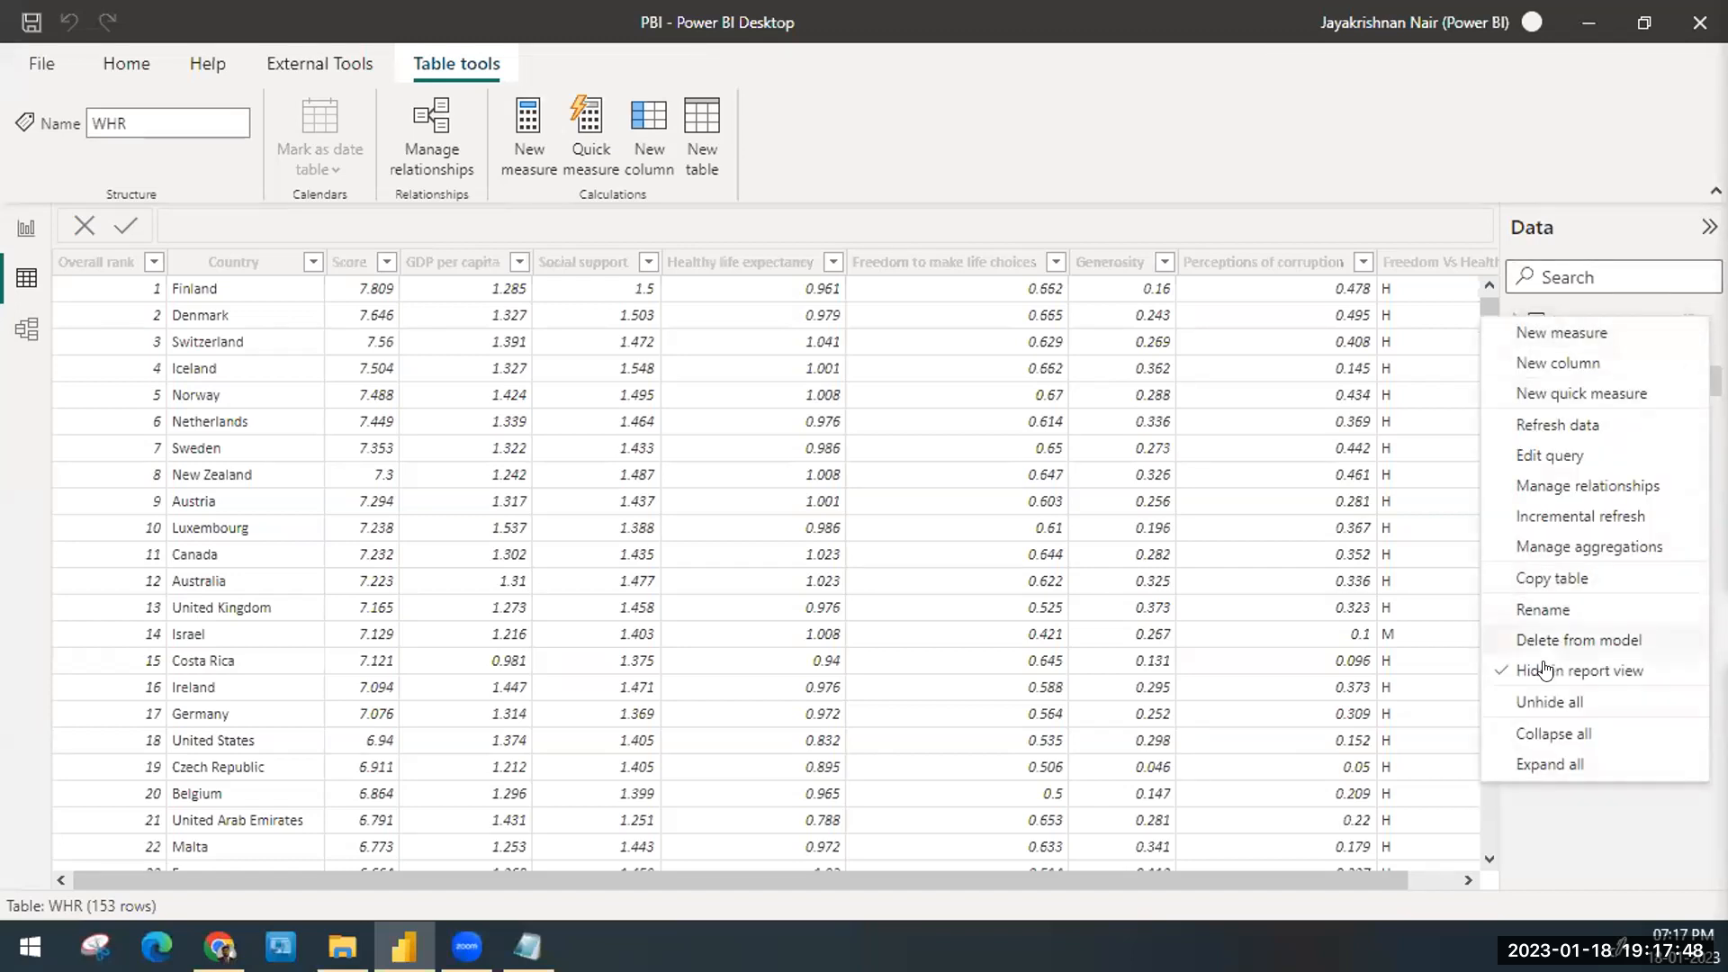
pyautogui.click(1561, 834)
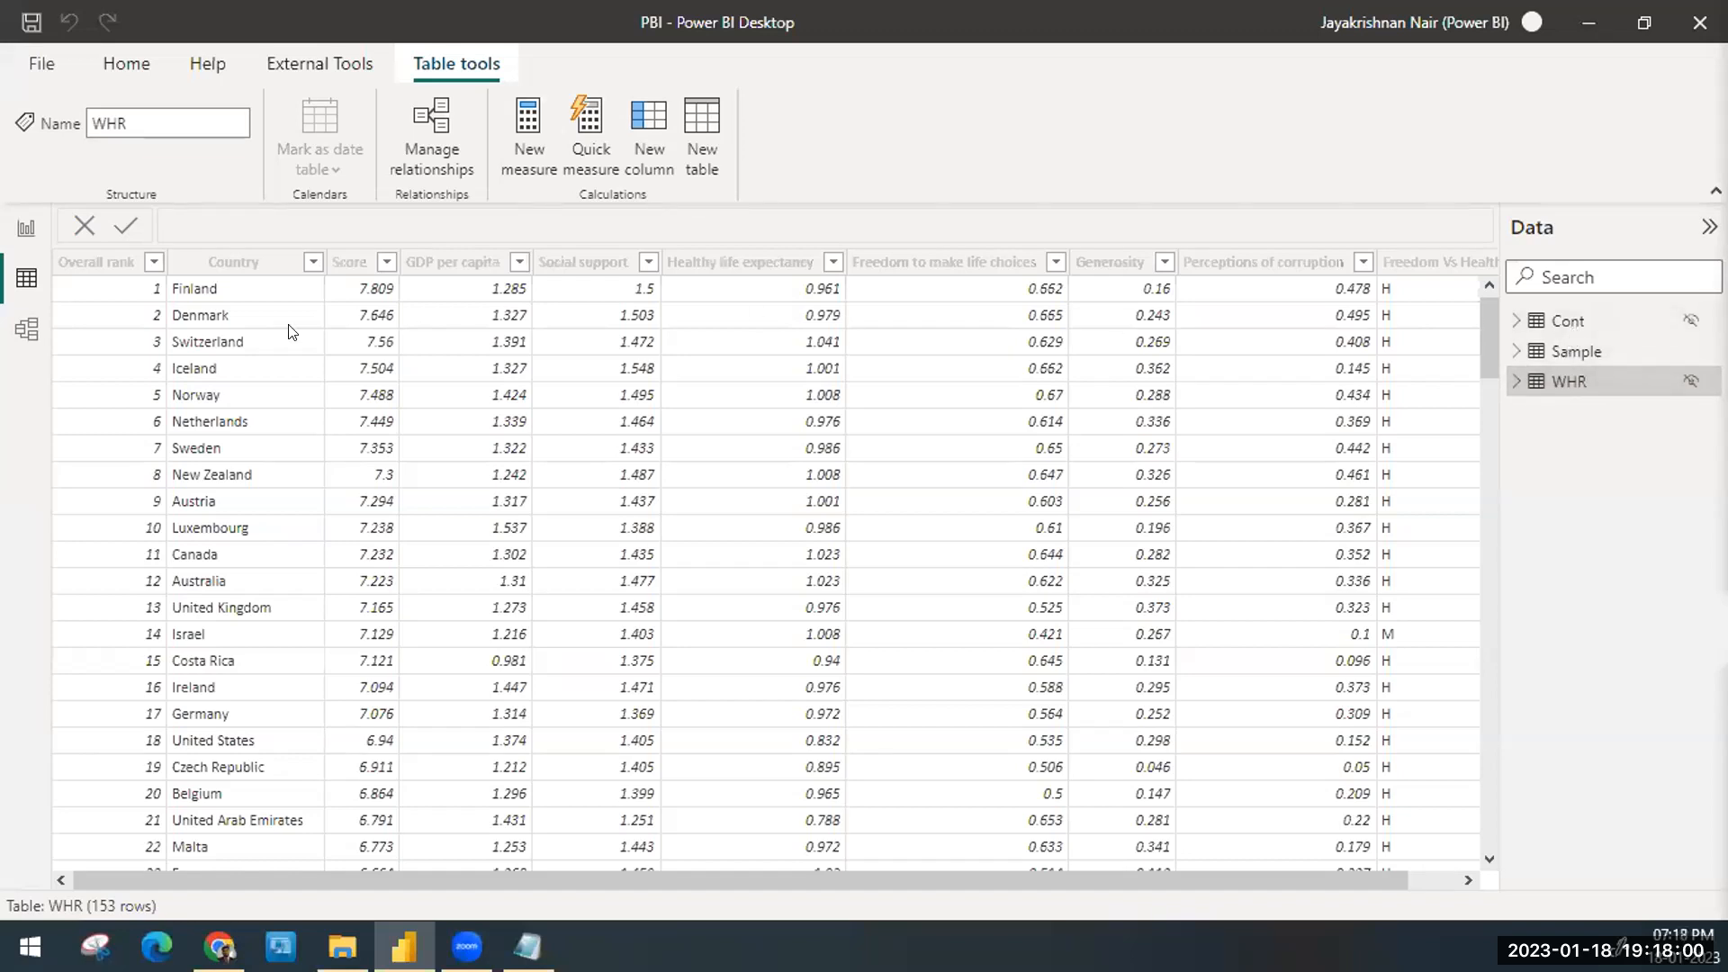
pyautogui.click(39, 238)
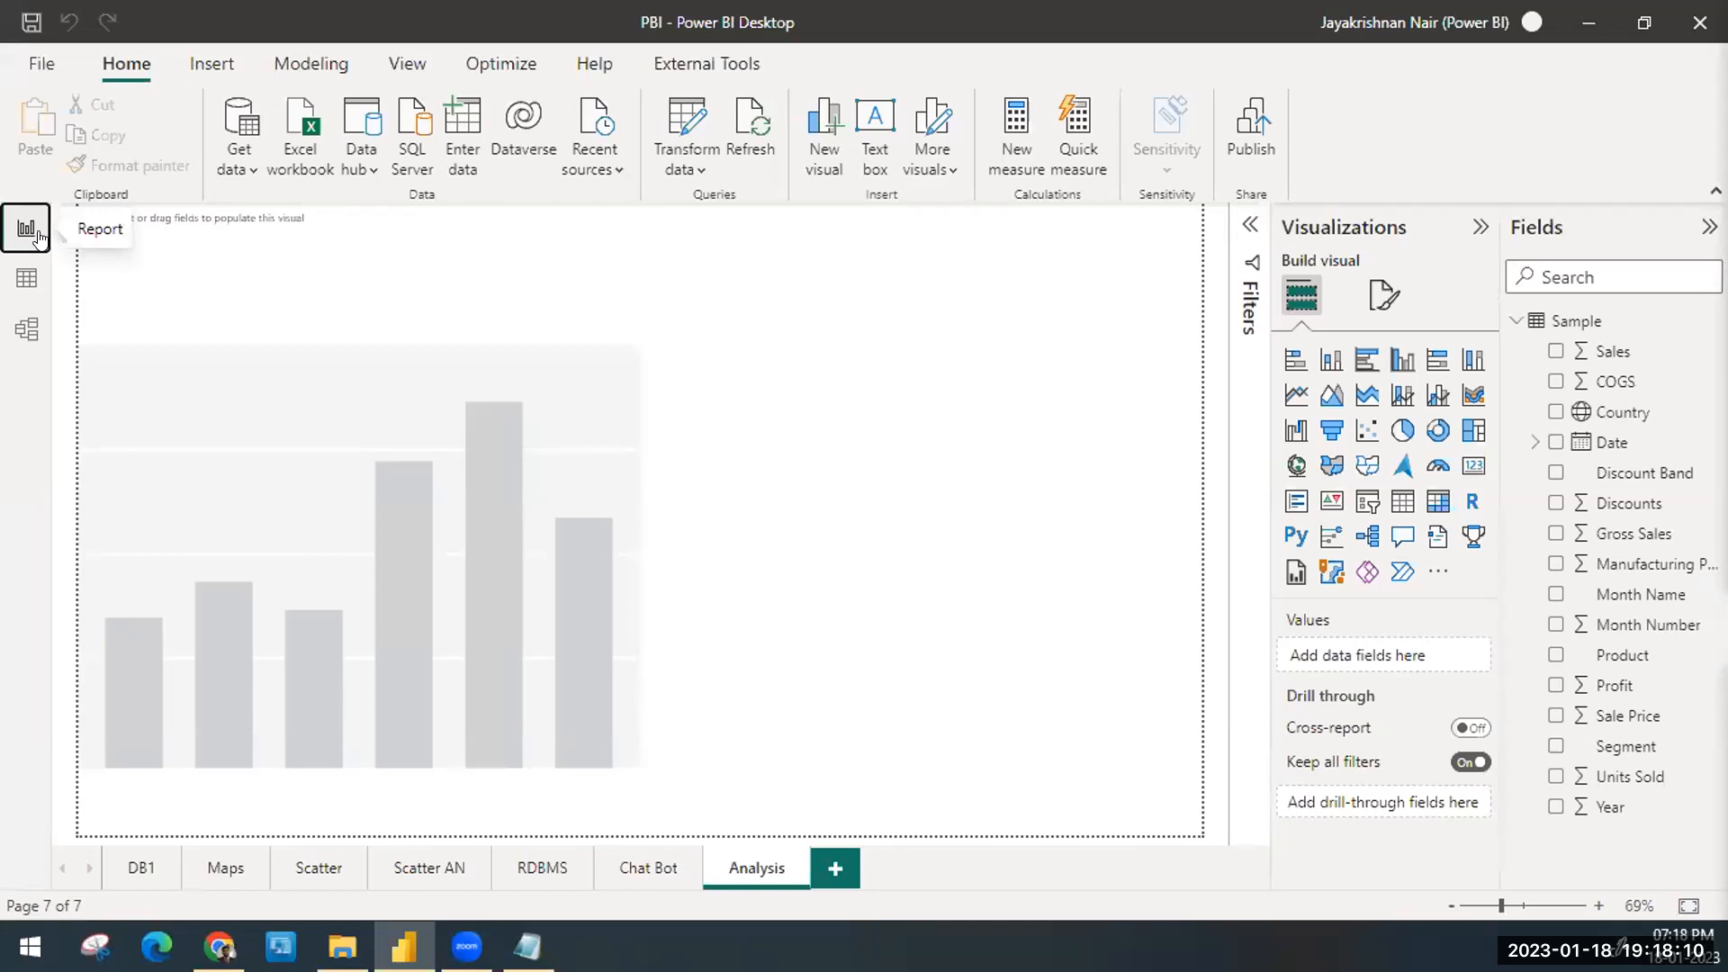
# Step: Look through the DB1, Maps and Scatter report pages and return to the Analysis page
pyautogui.click(129, 860)
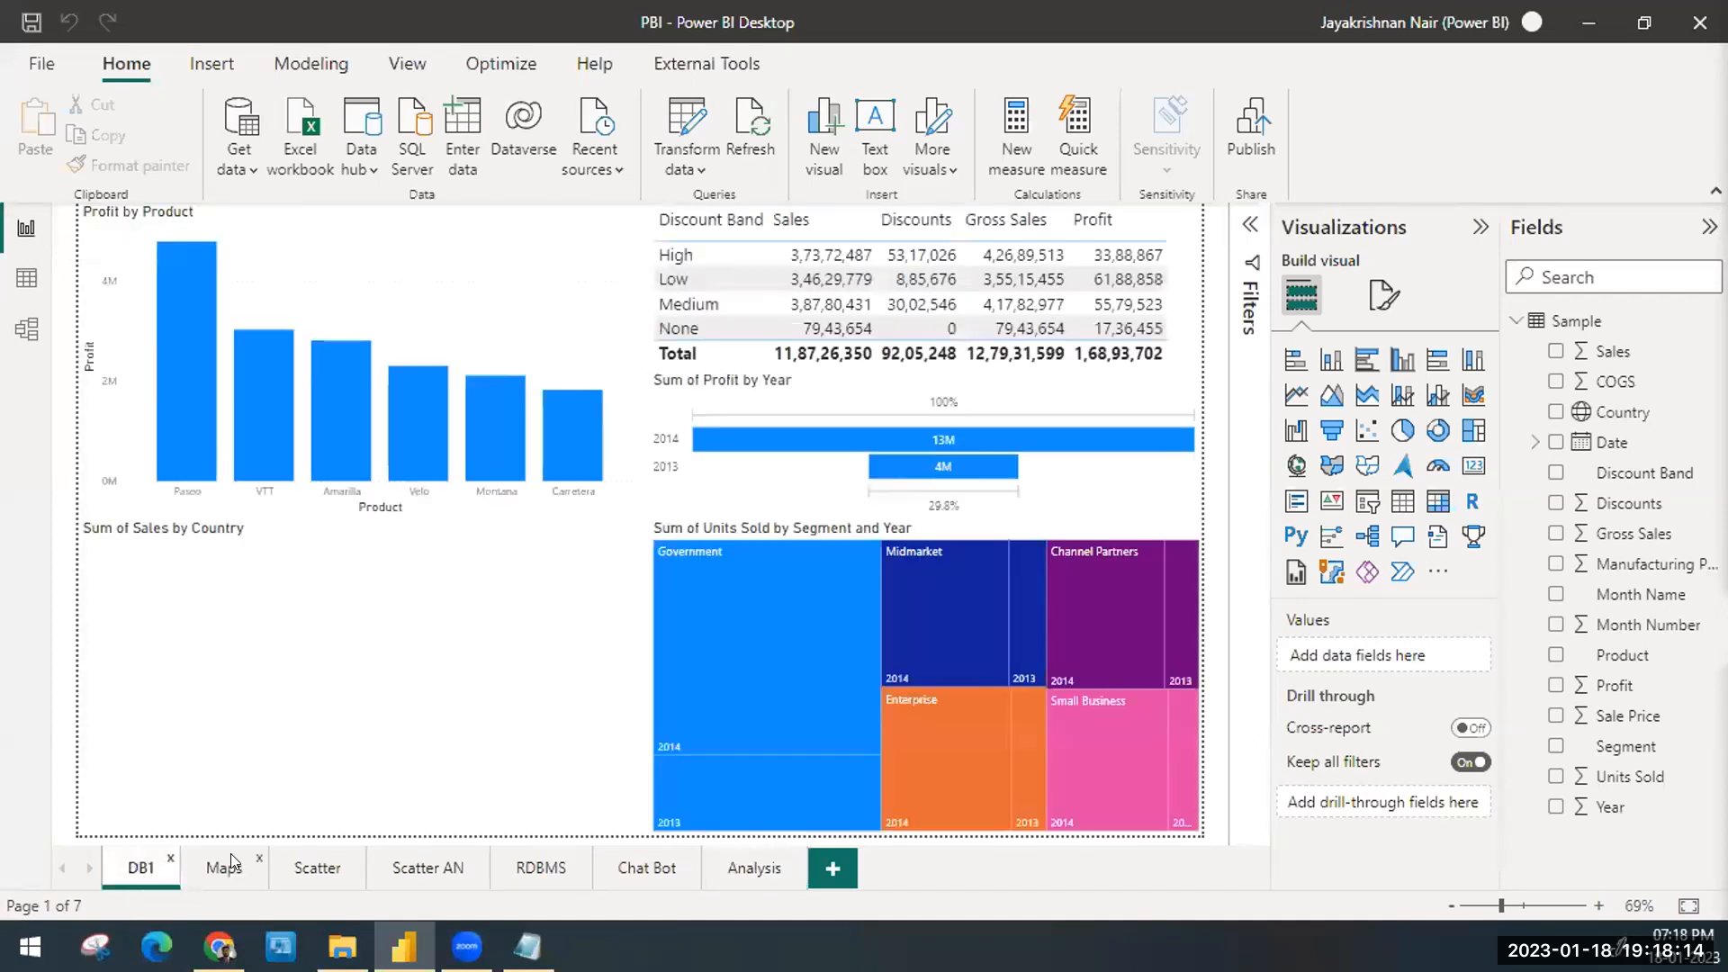
pyautogui.click(224, 867)
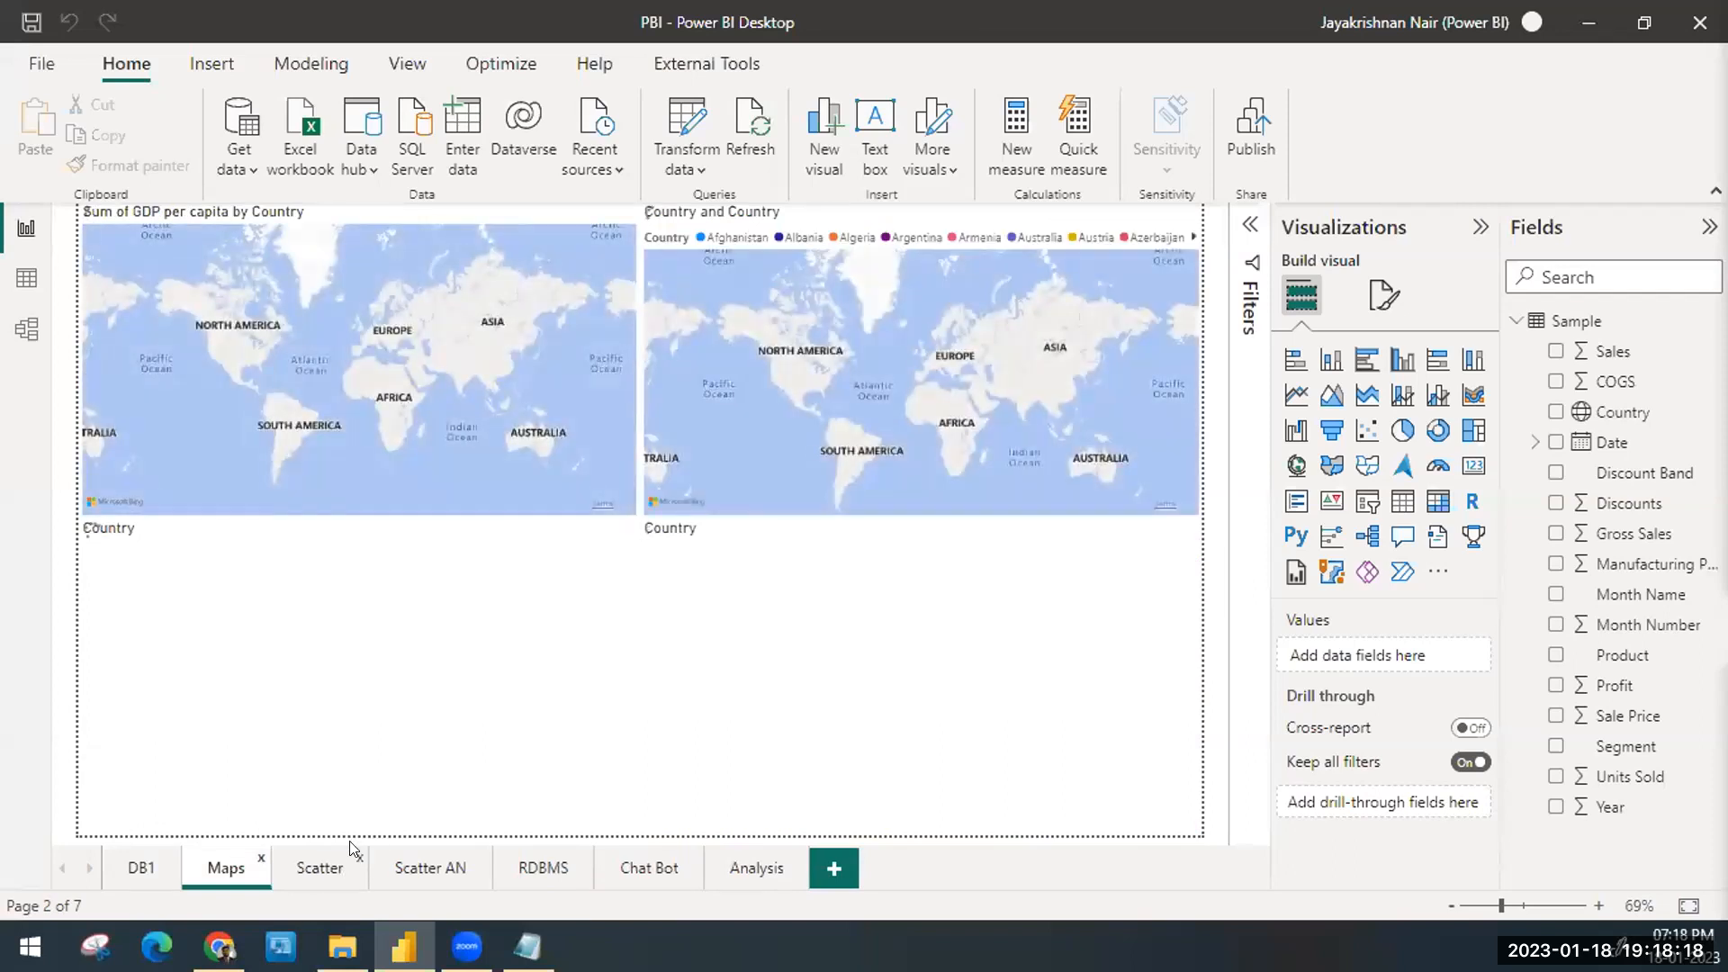
pyautogui.click(353, 850)
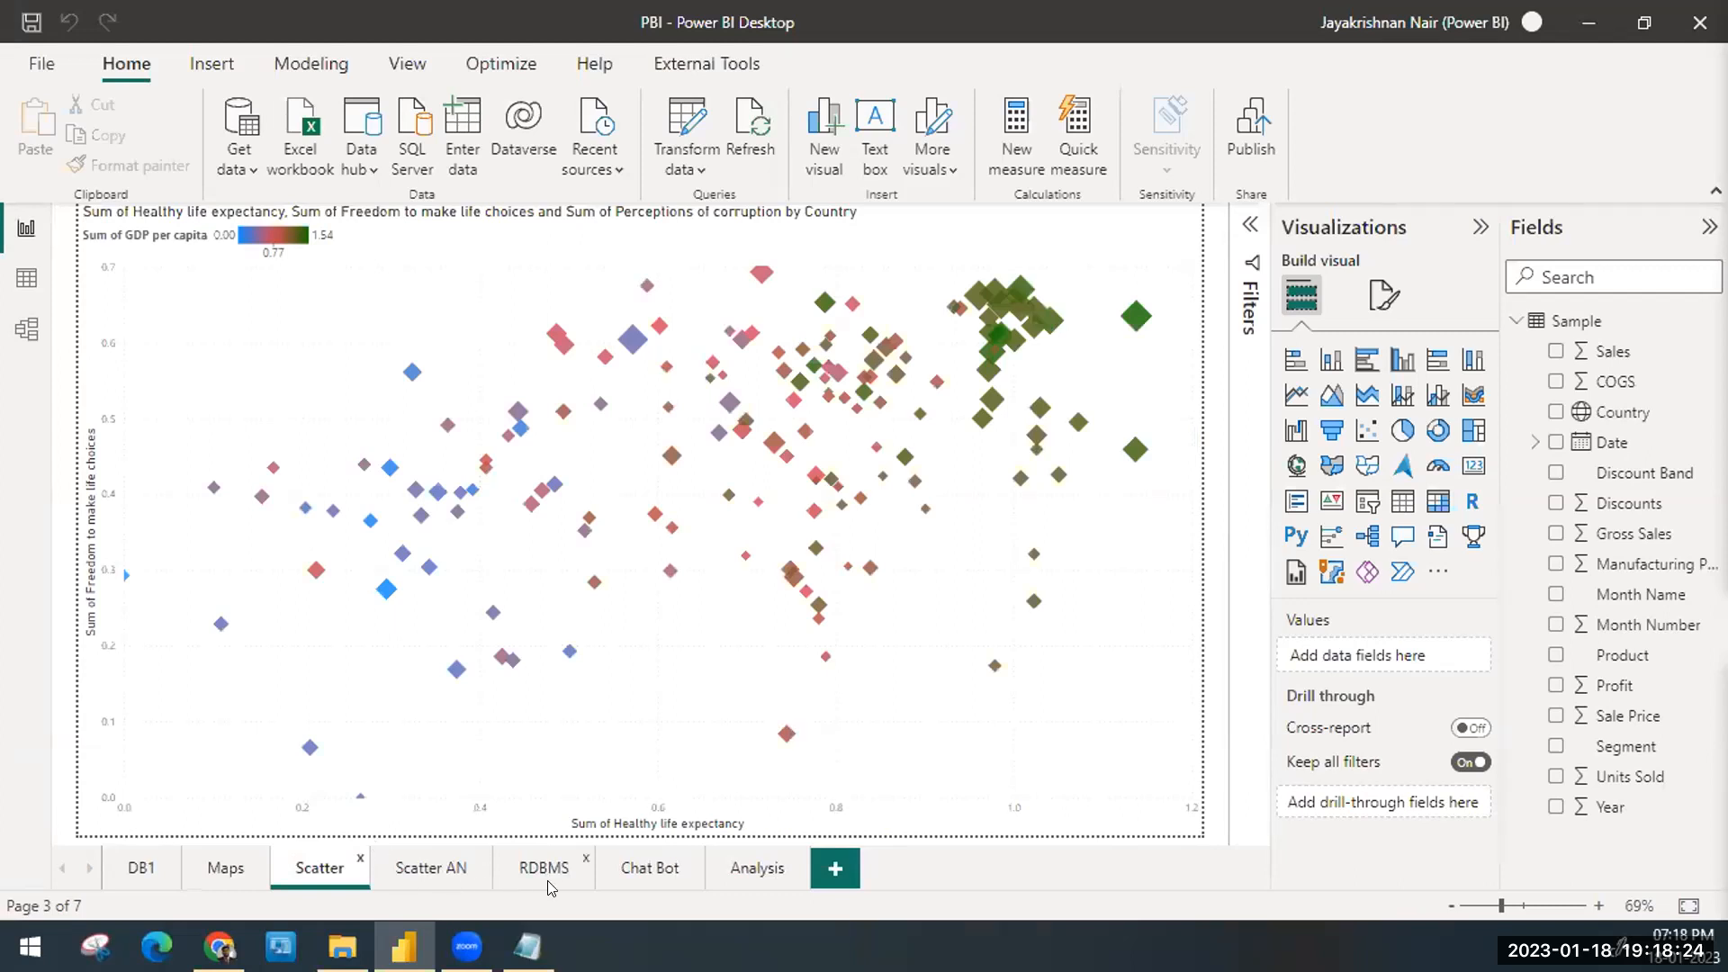
pyautogui.click(749, 869)
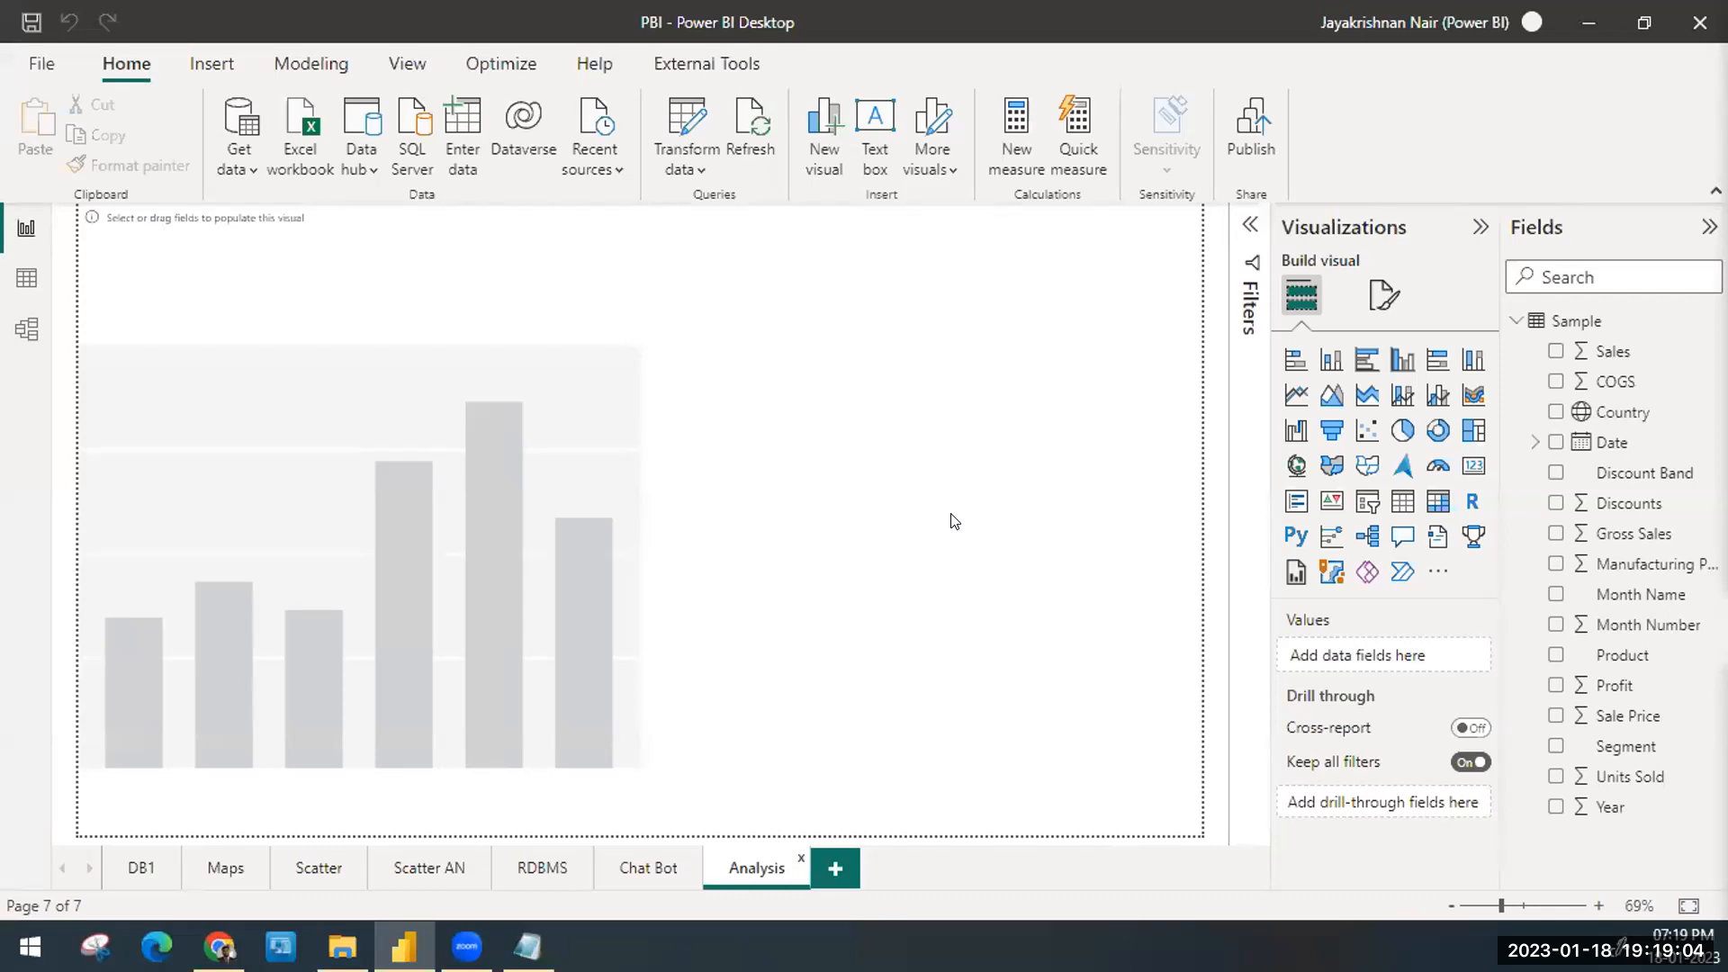
# Step: Fill the empty column chart on the Analysis page with Product on the X-axis and Profit on the Y-axis
pyautogui.click(514, 471)
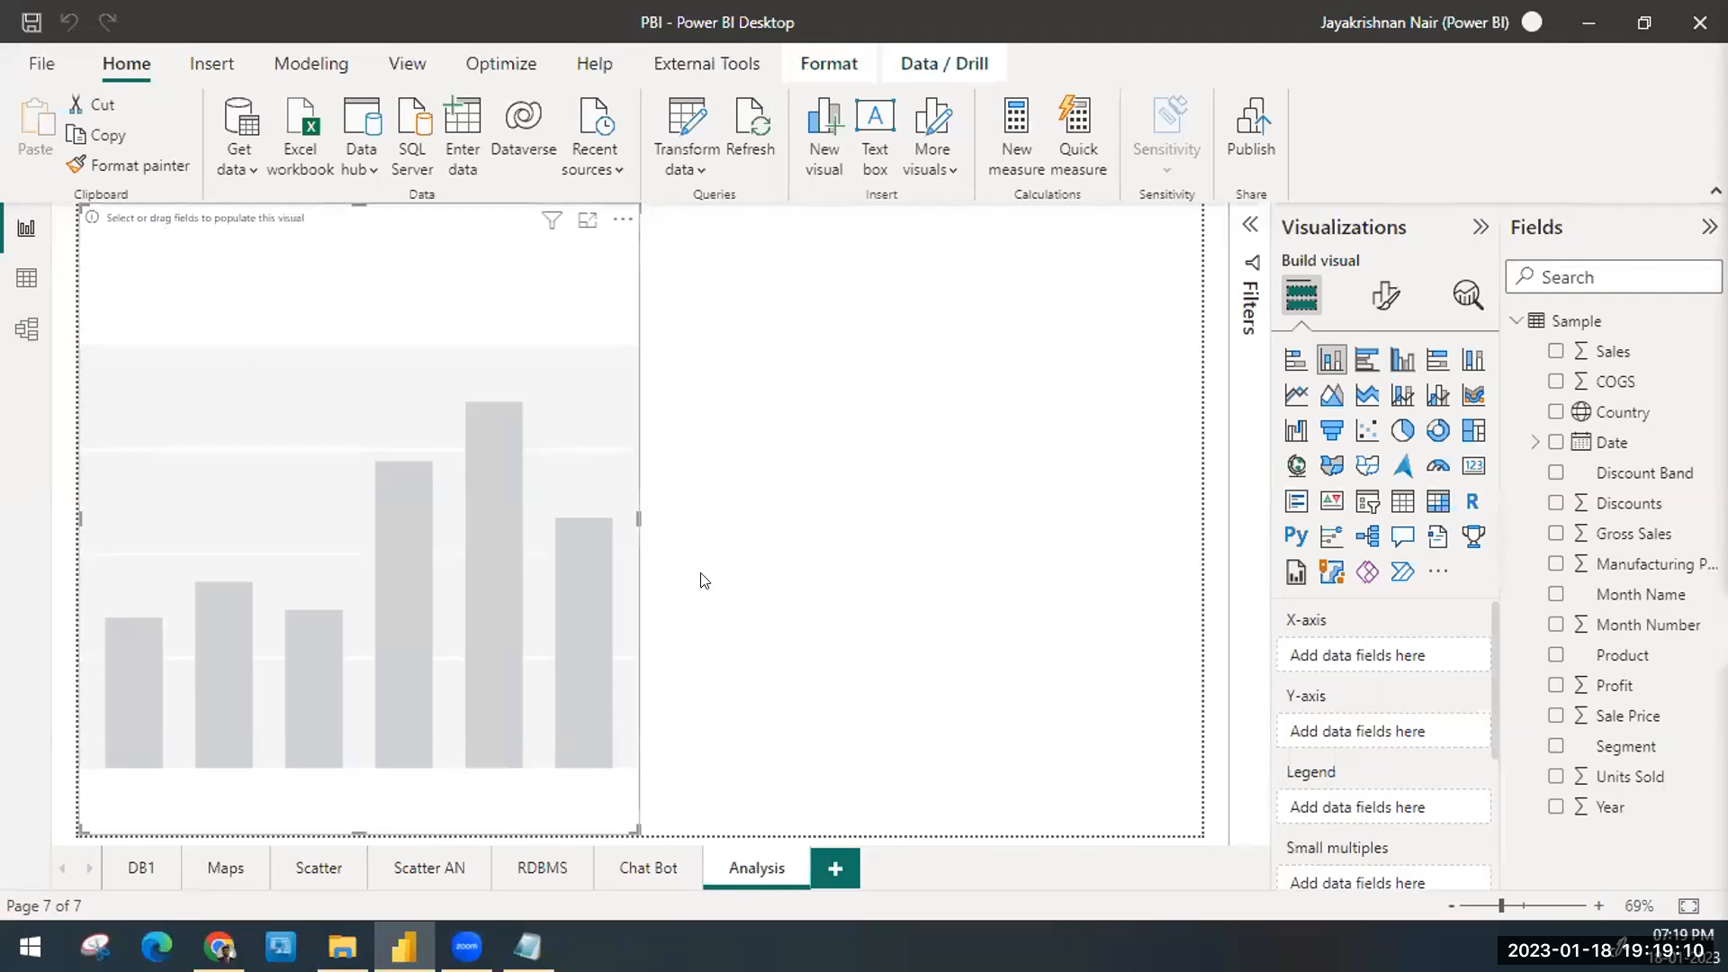
pyautogui.click(839, 371)
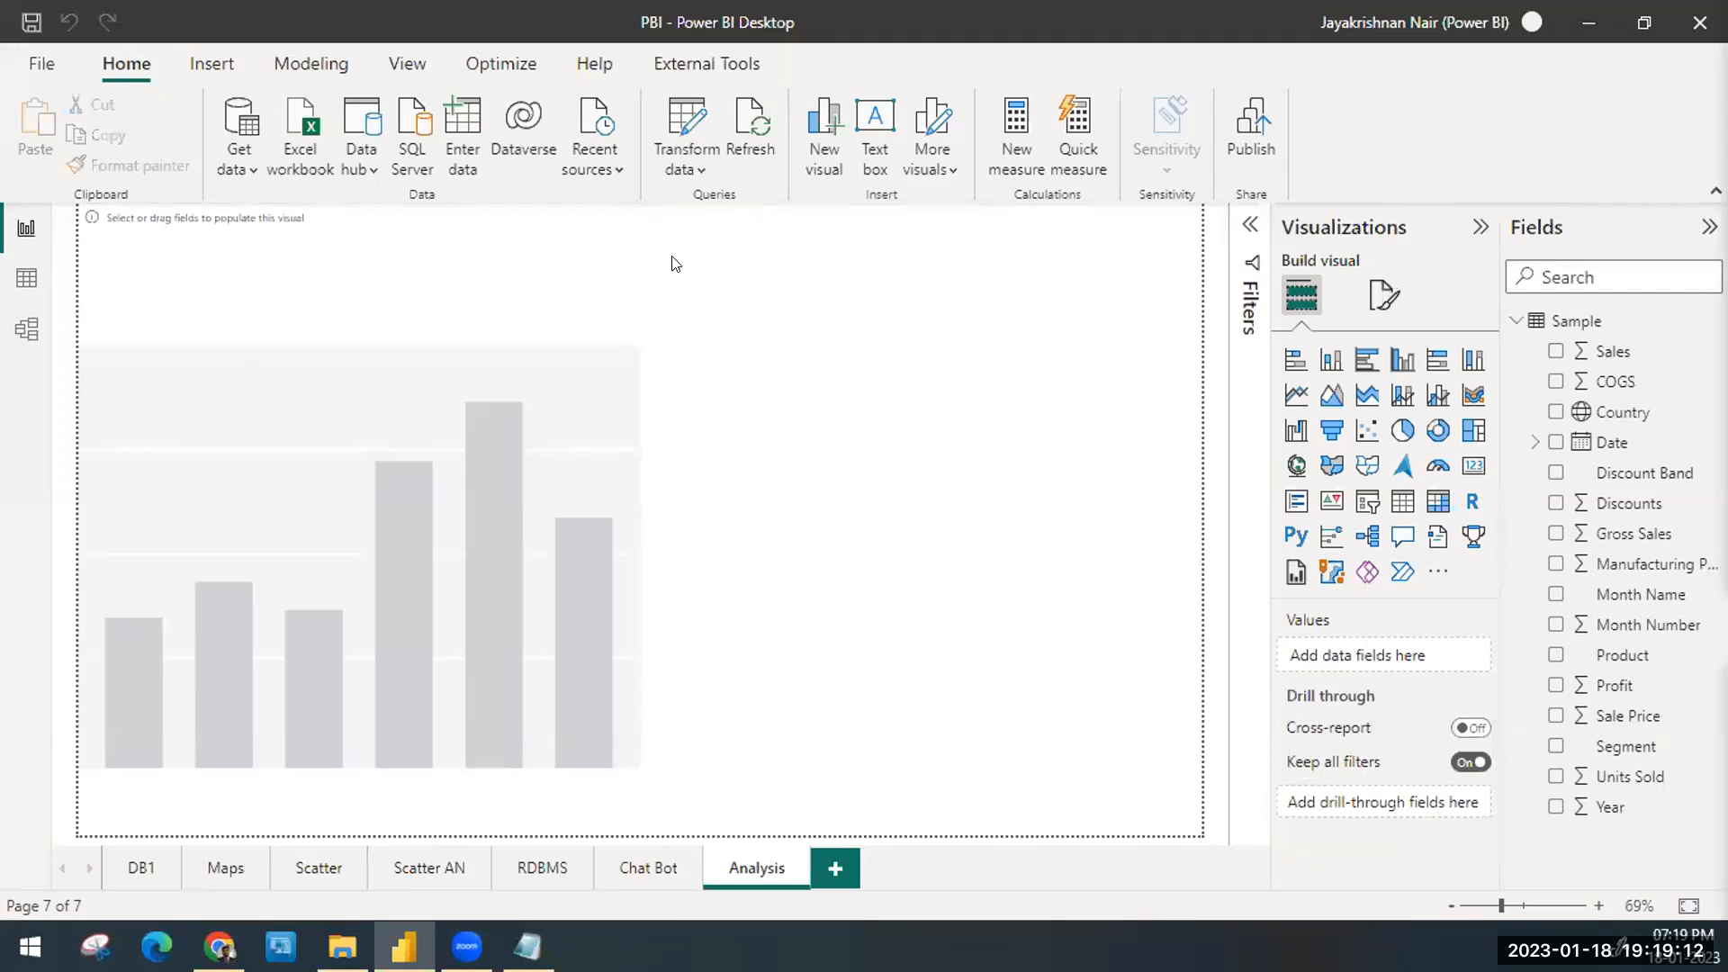
pyautogui.click(591, 291)
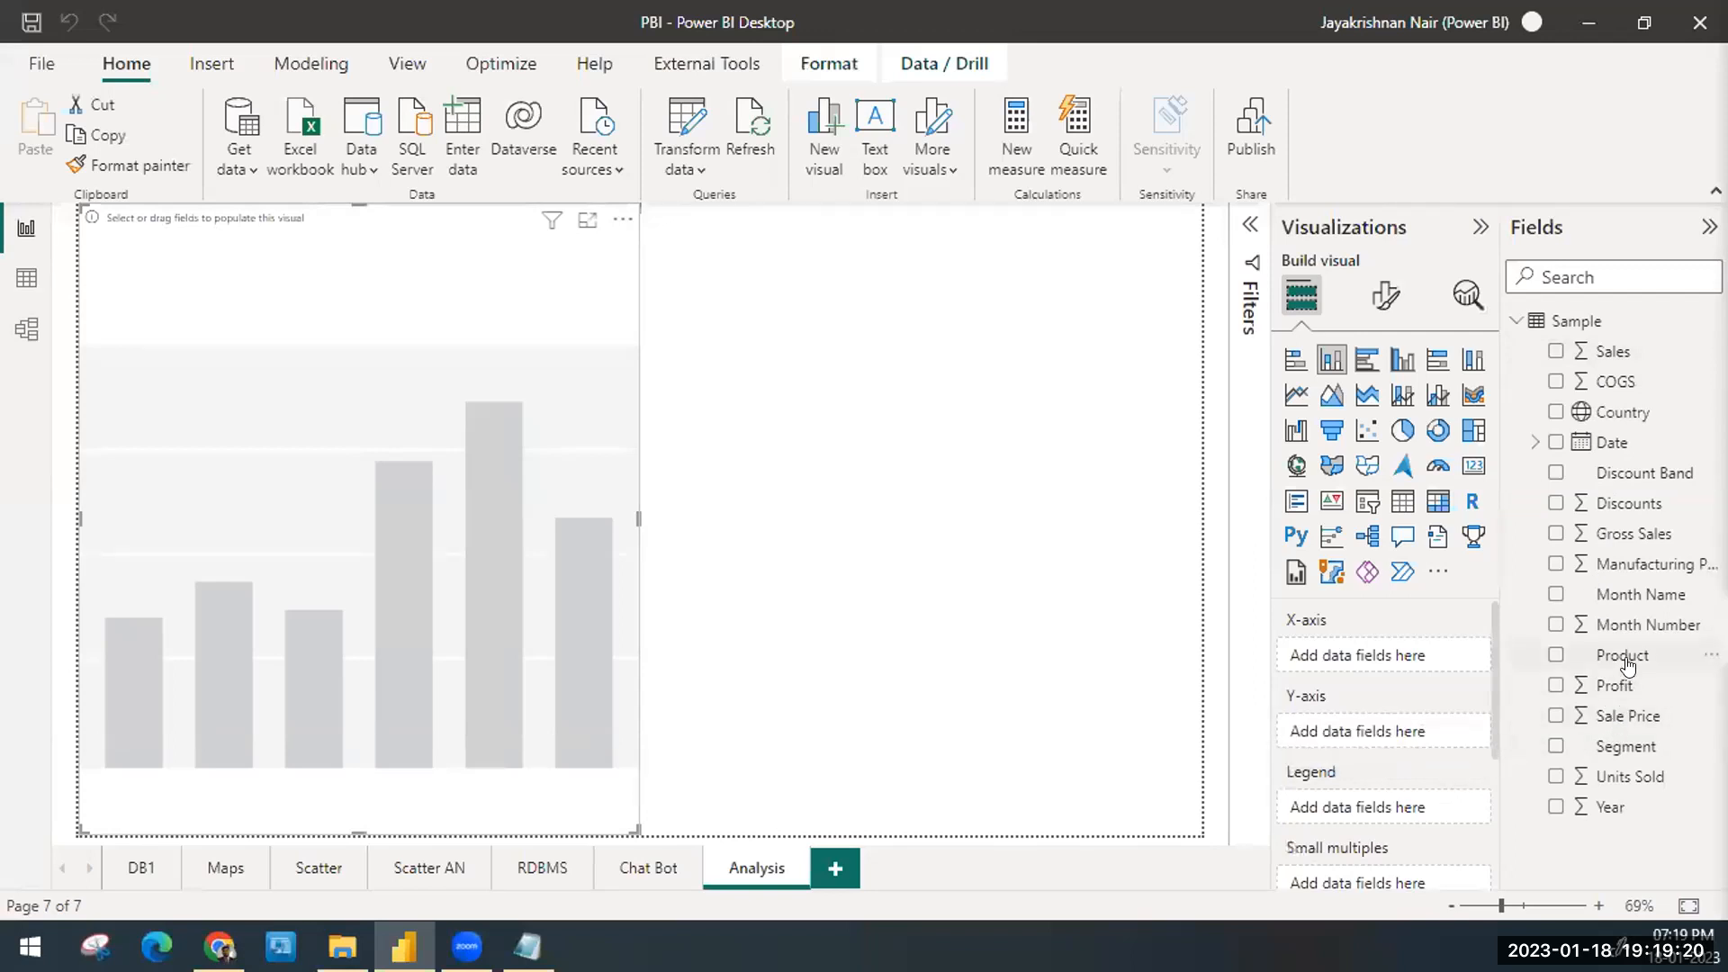
pyautogui.moveTo(1627, 664); pyautogui.dragTo(1390, 664)
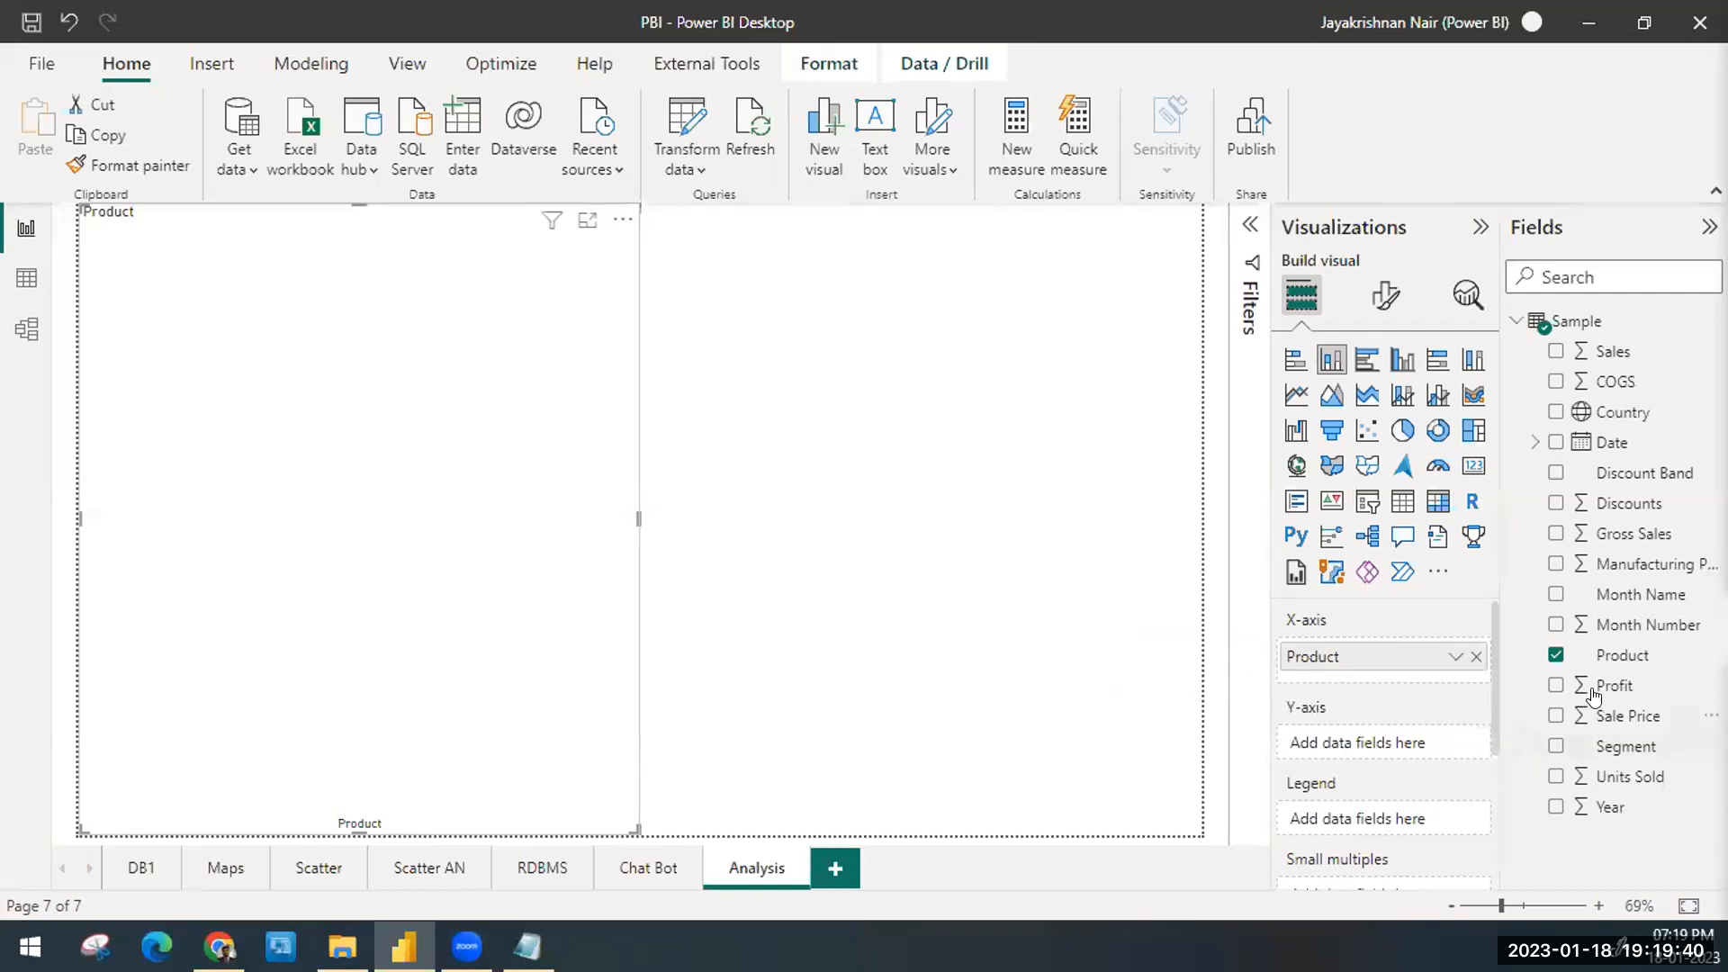
pyautogui.moveTo(1651, 696); pyautogui.dragTo(1403, 759)
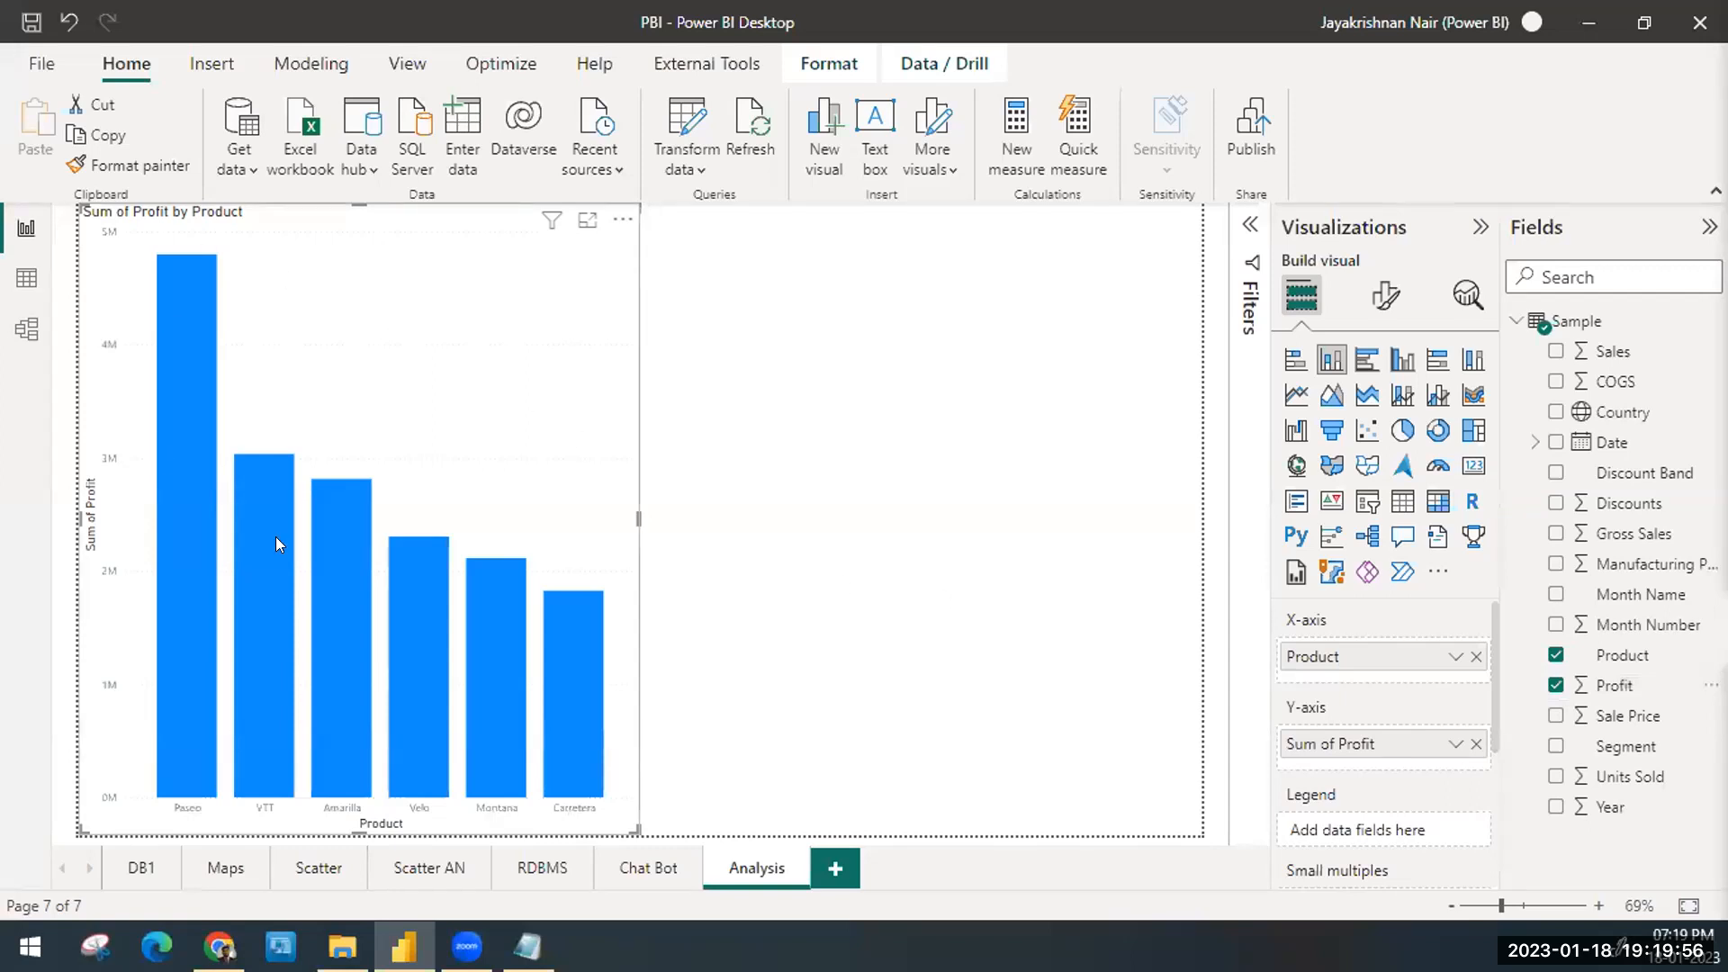
# Step: Try the profit chart as a stacked bar chart and switch it back to a stacked column chart
pyautogui.click(1296, 363)
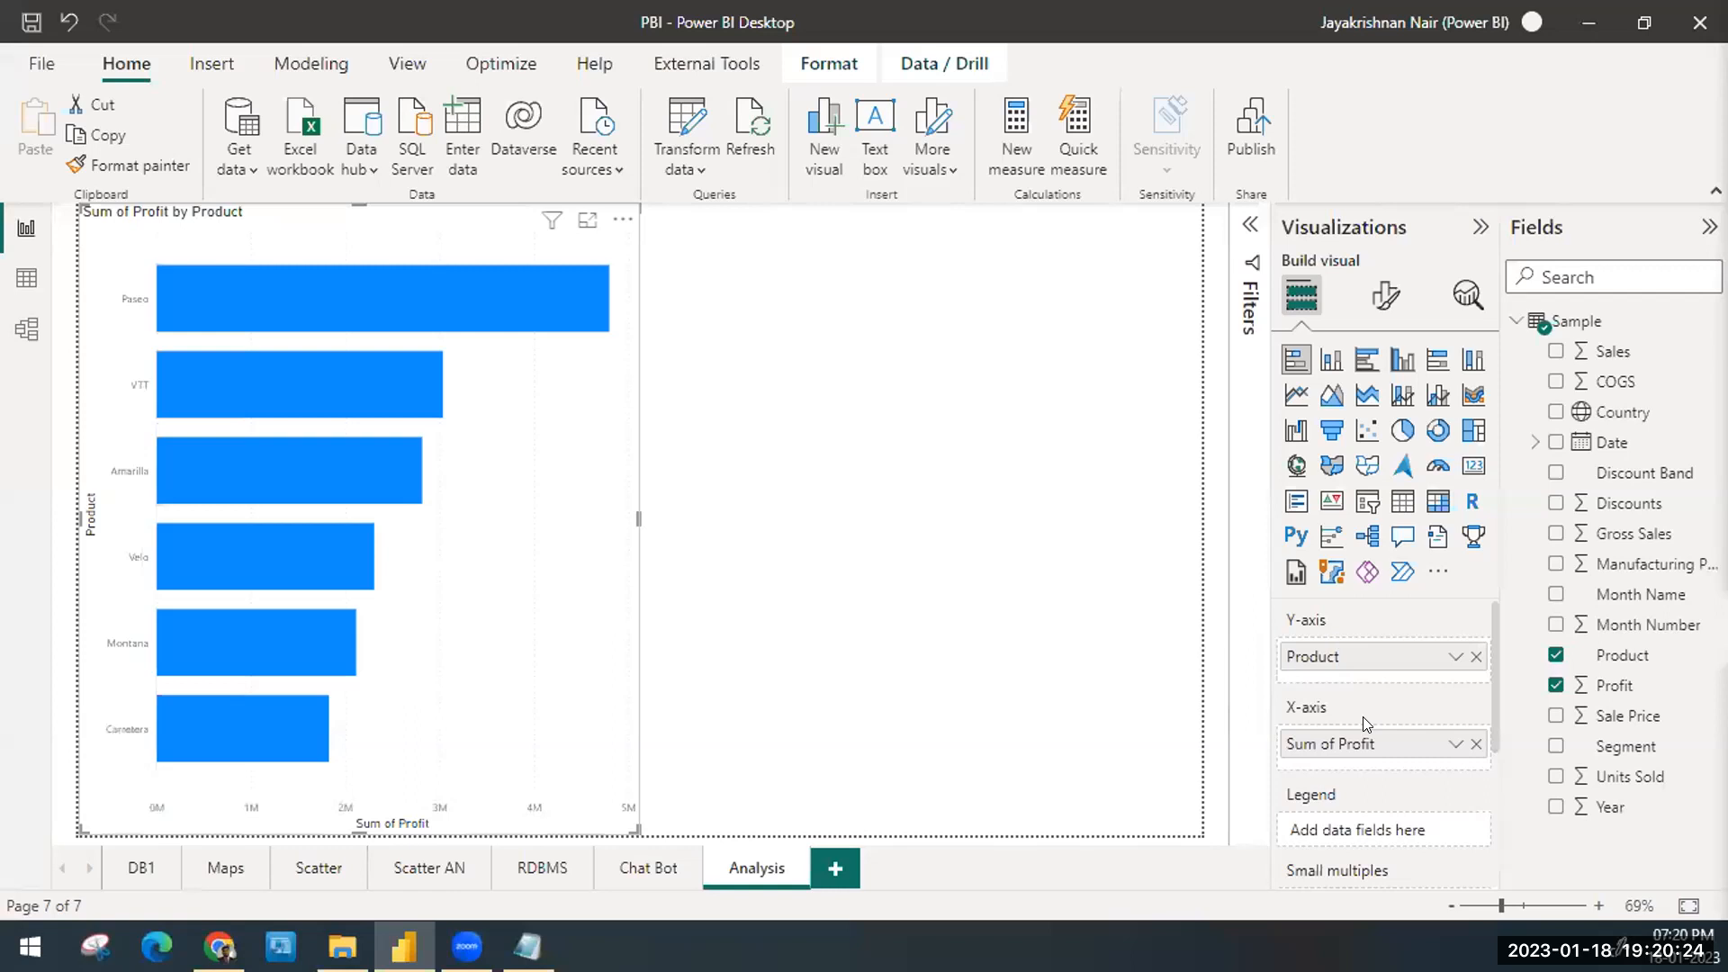
pyautogui.click(1328, 362)
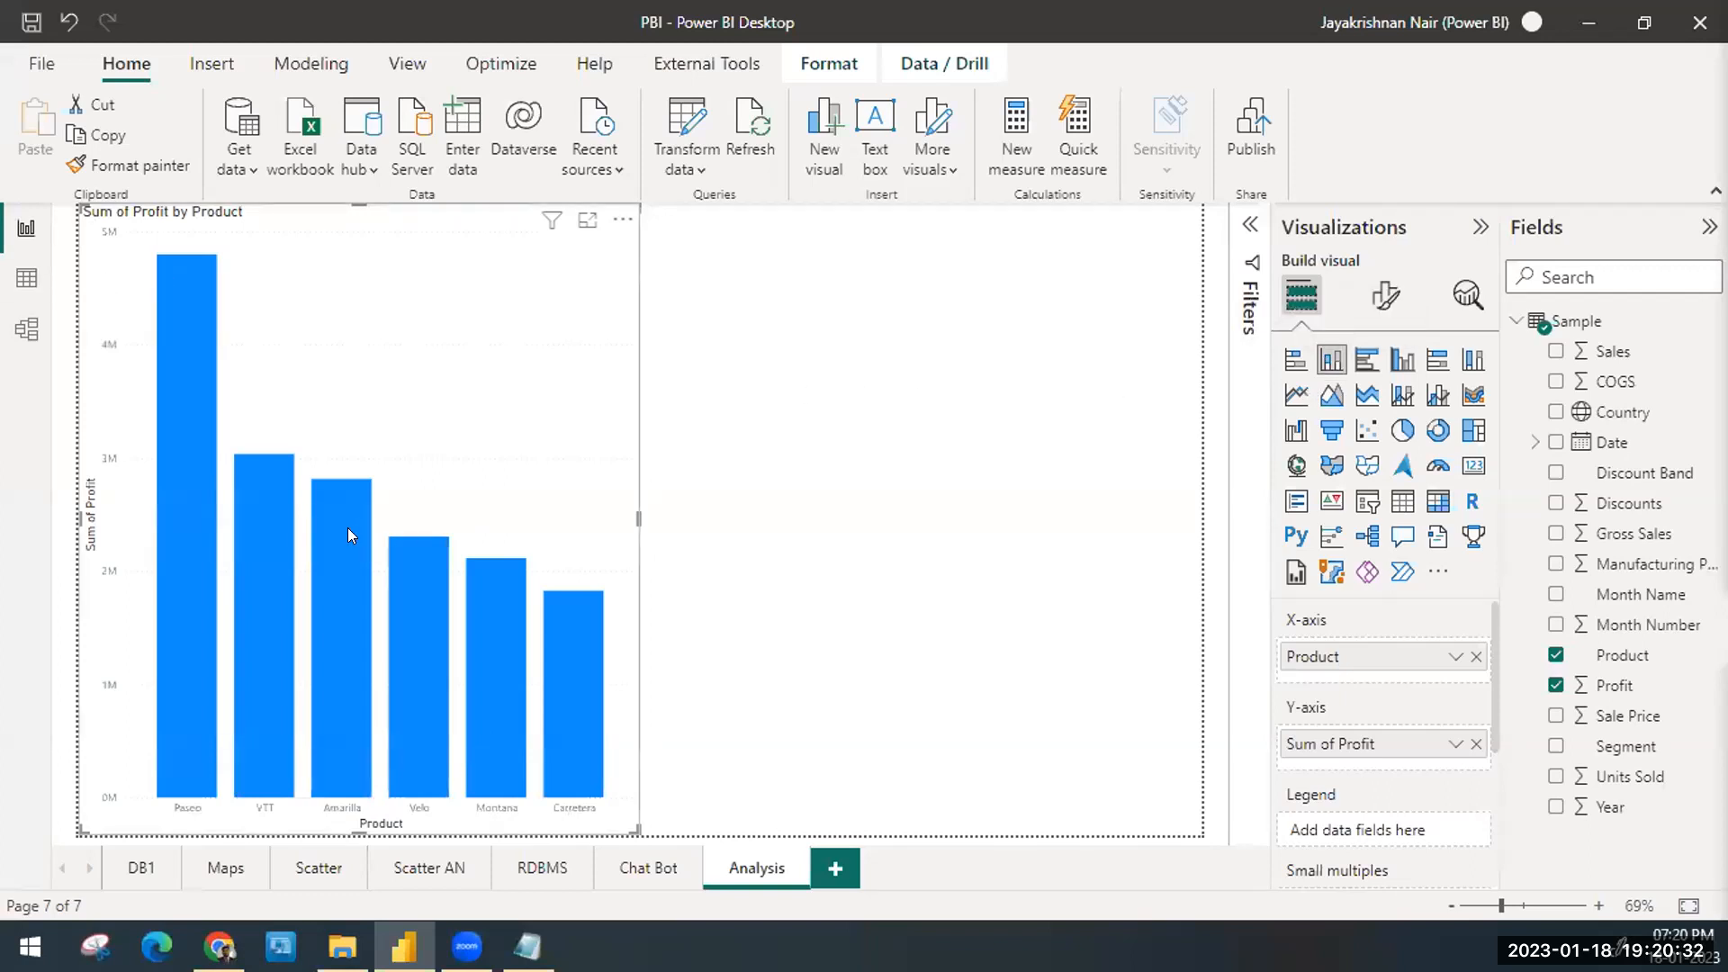
# Step: Look over the data point options of the Amarilla column and dismiss them
pyautogui.moveTo(348, 529)
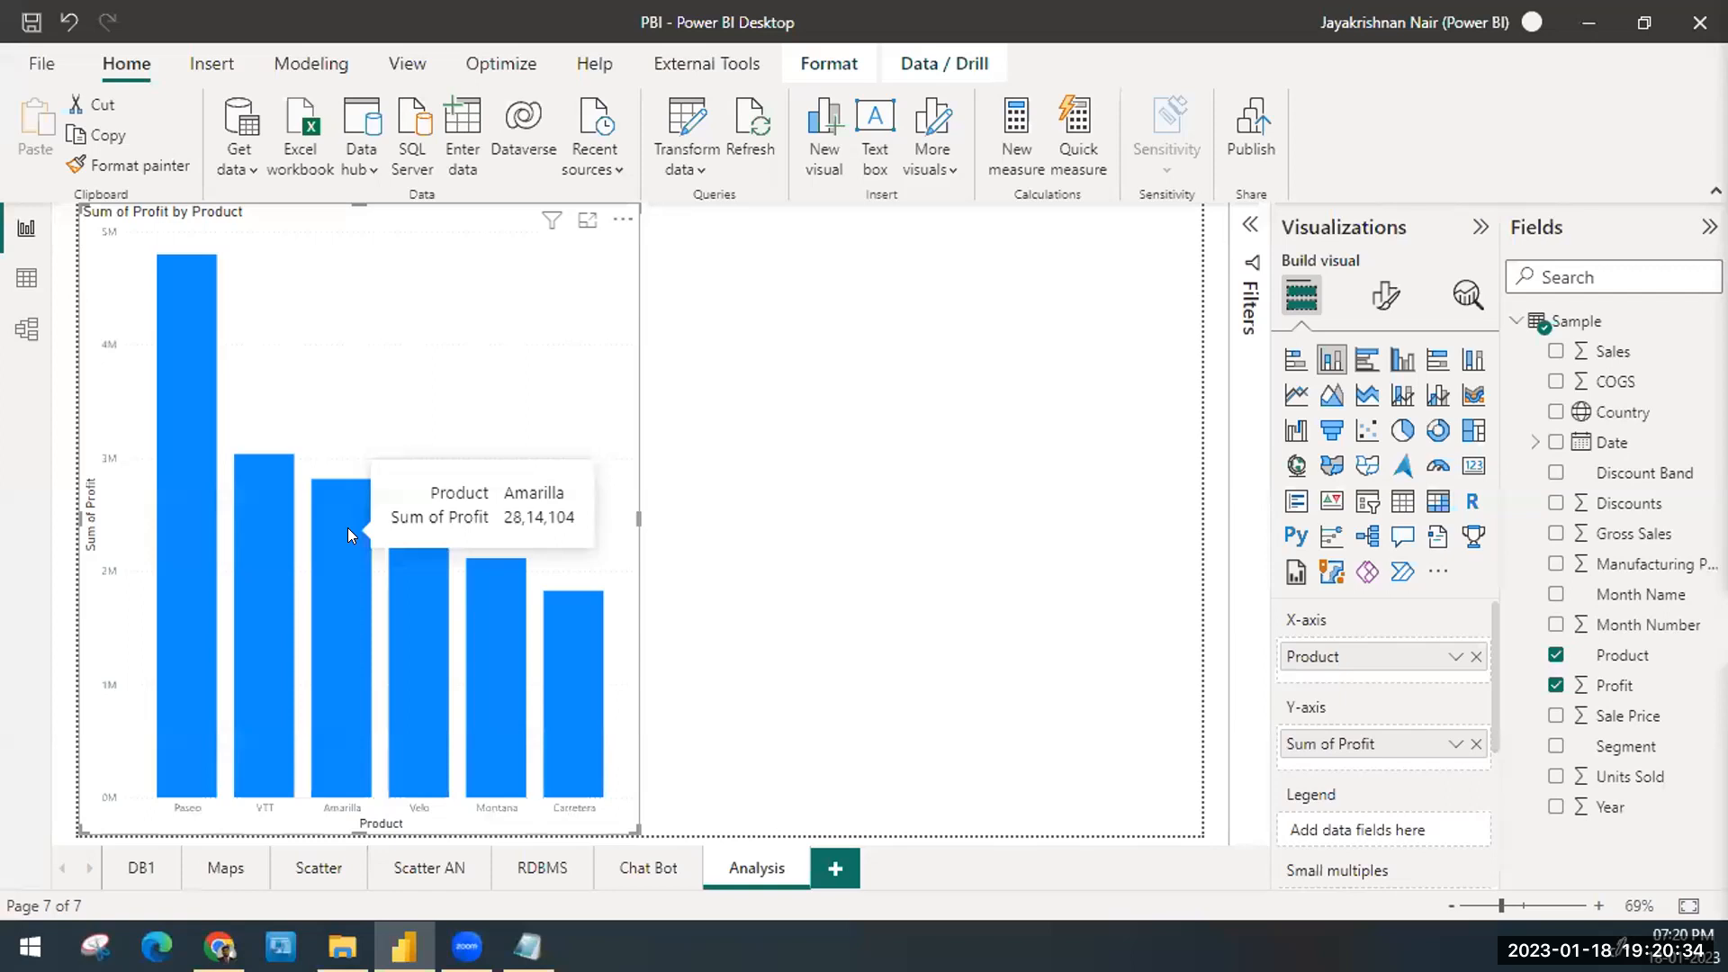
pyautogui.rightClick(350, 533)
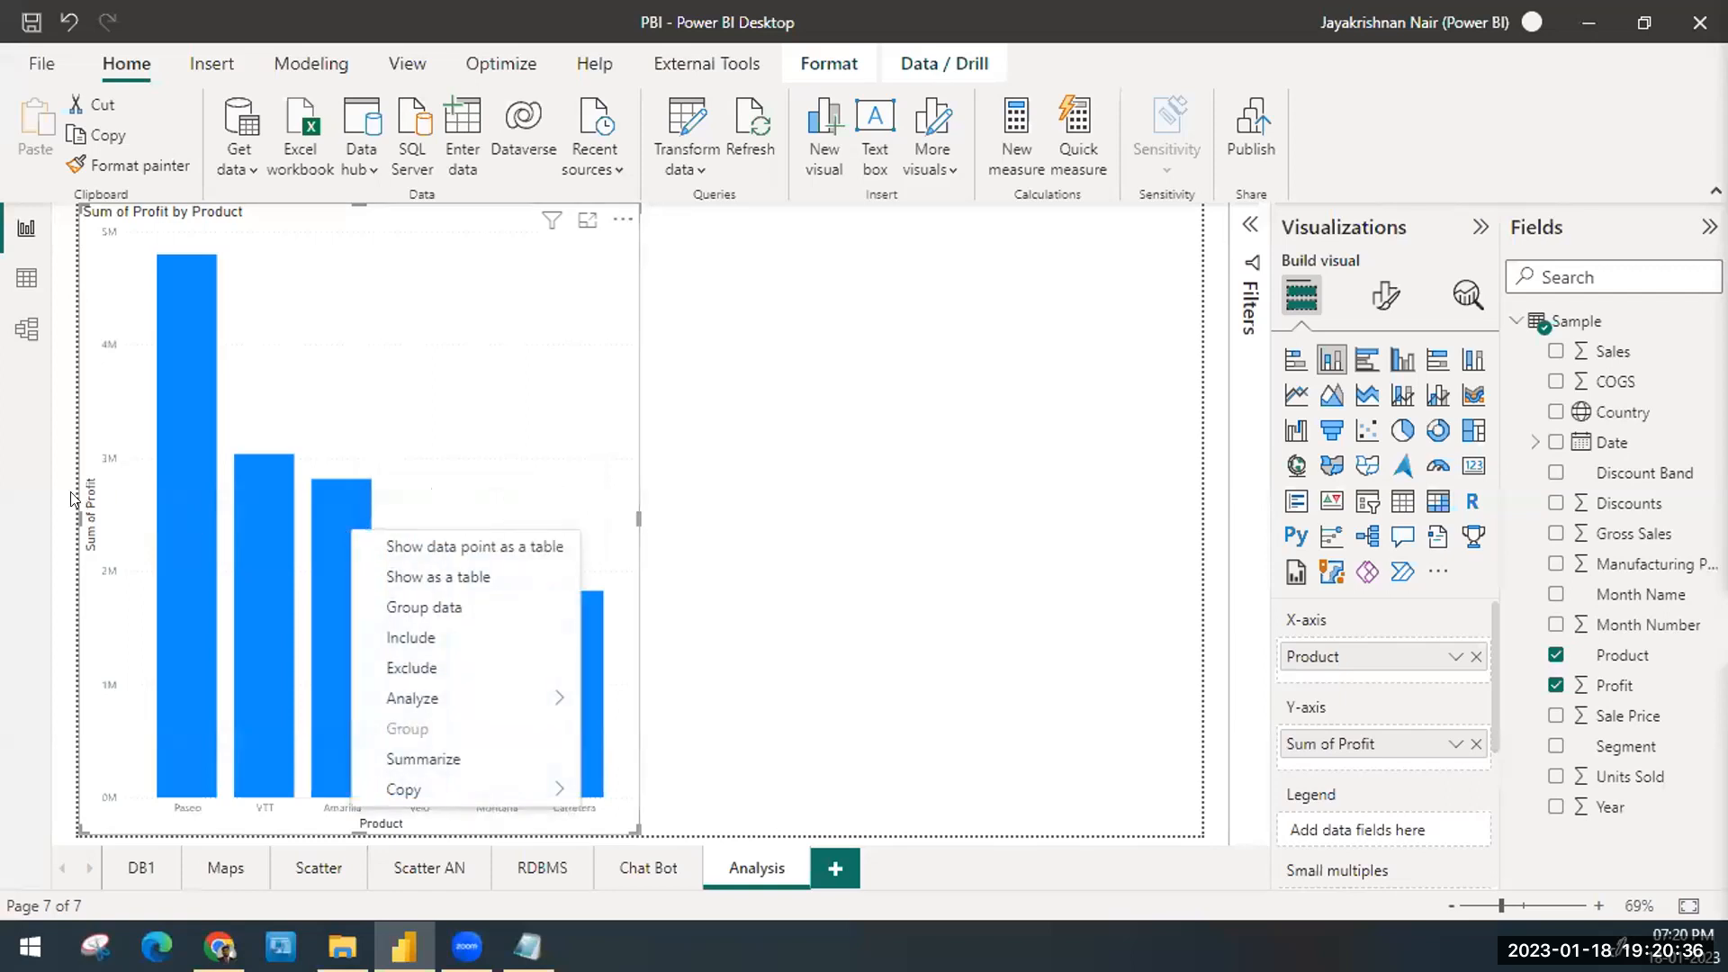
pyautogui.click(191, 528)
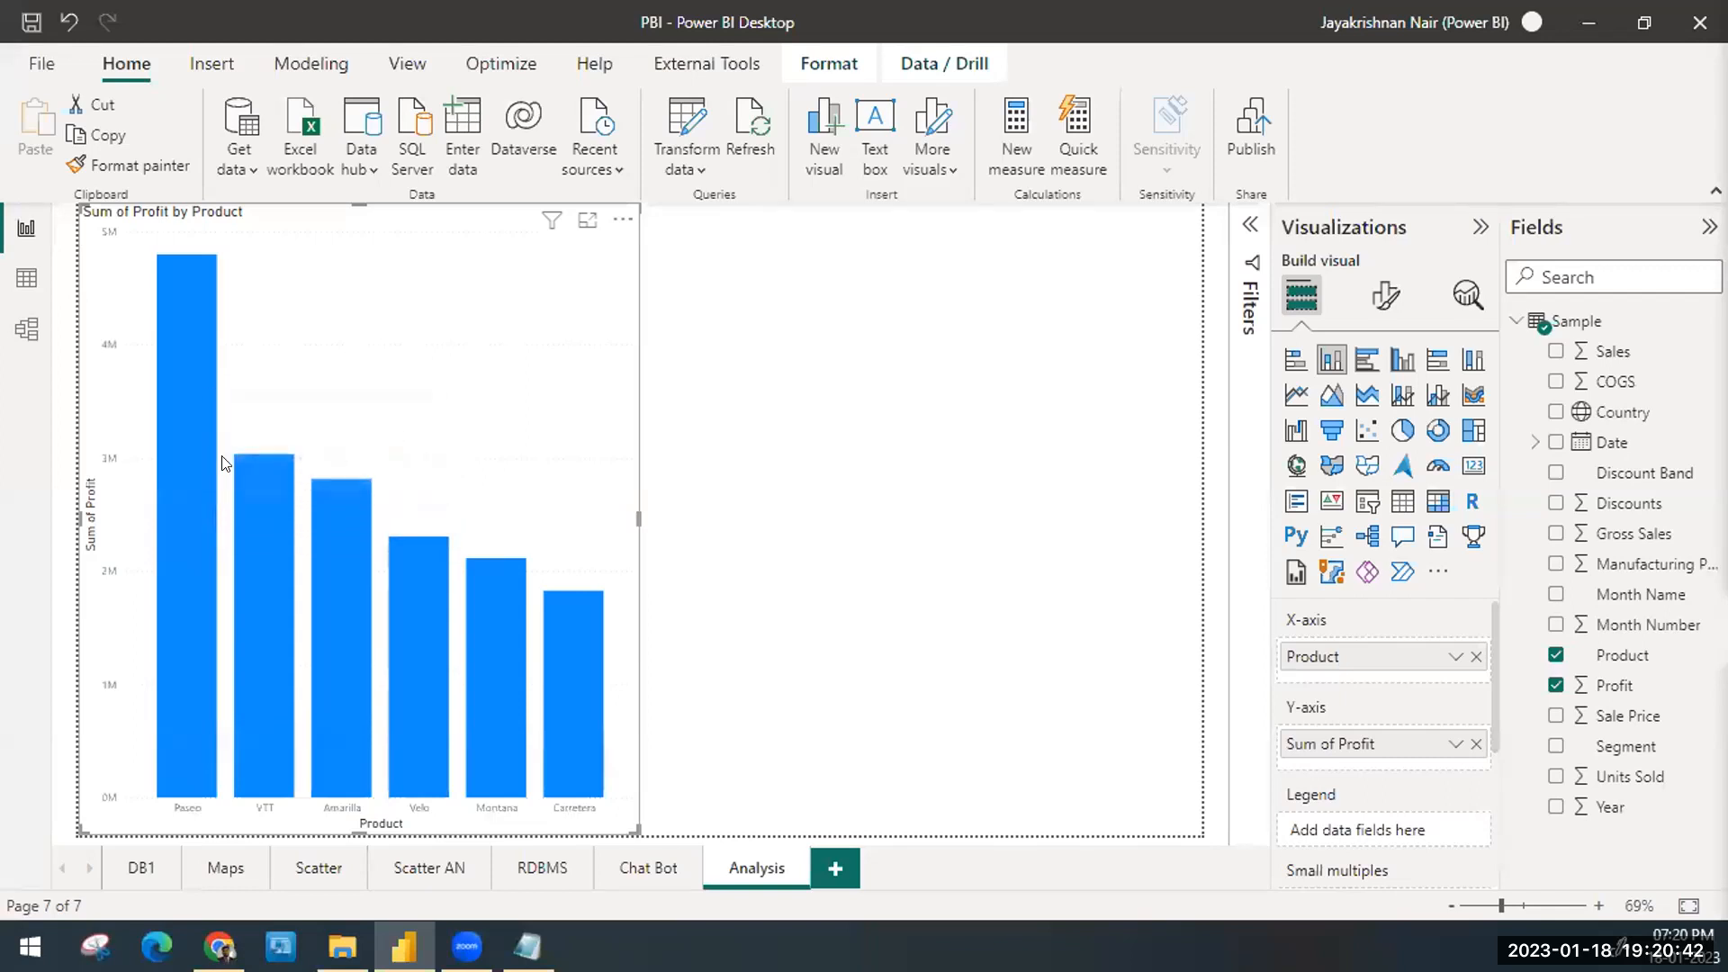
# Step: Look over the data point options of the Paseo column, including its Analyze options, and dismiss them
pyautogui.rightClick(194, 437)
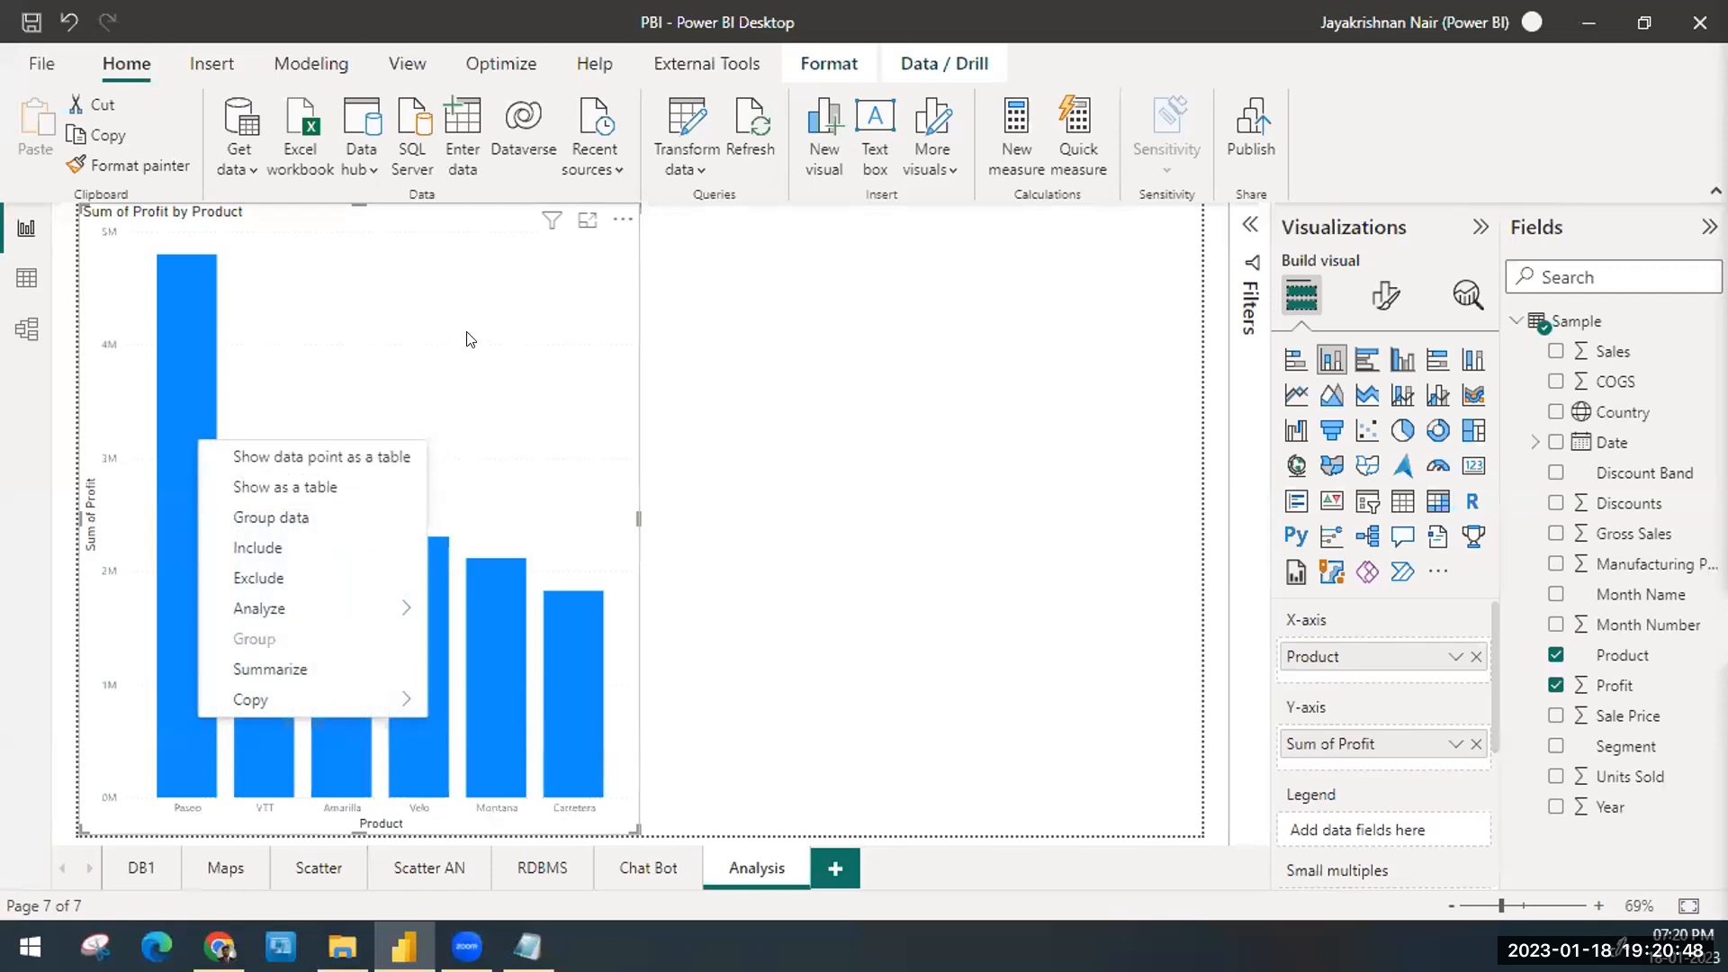
pyautogui.press('Escape')
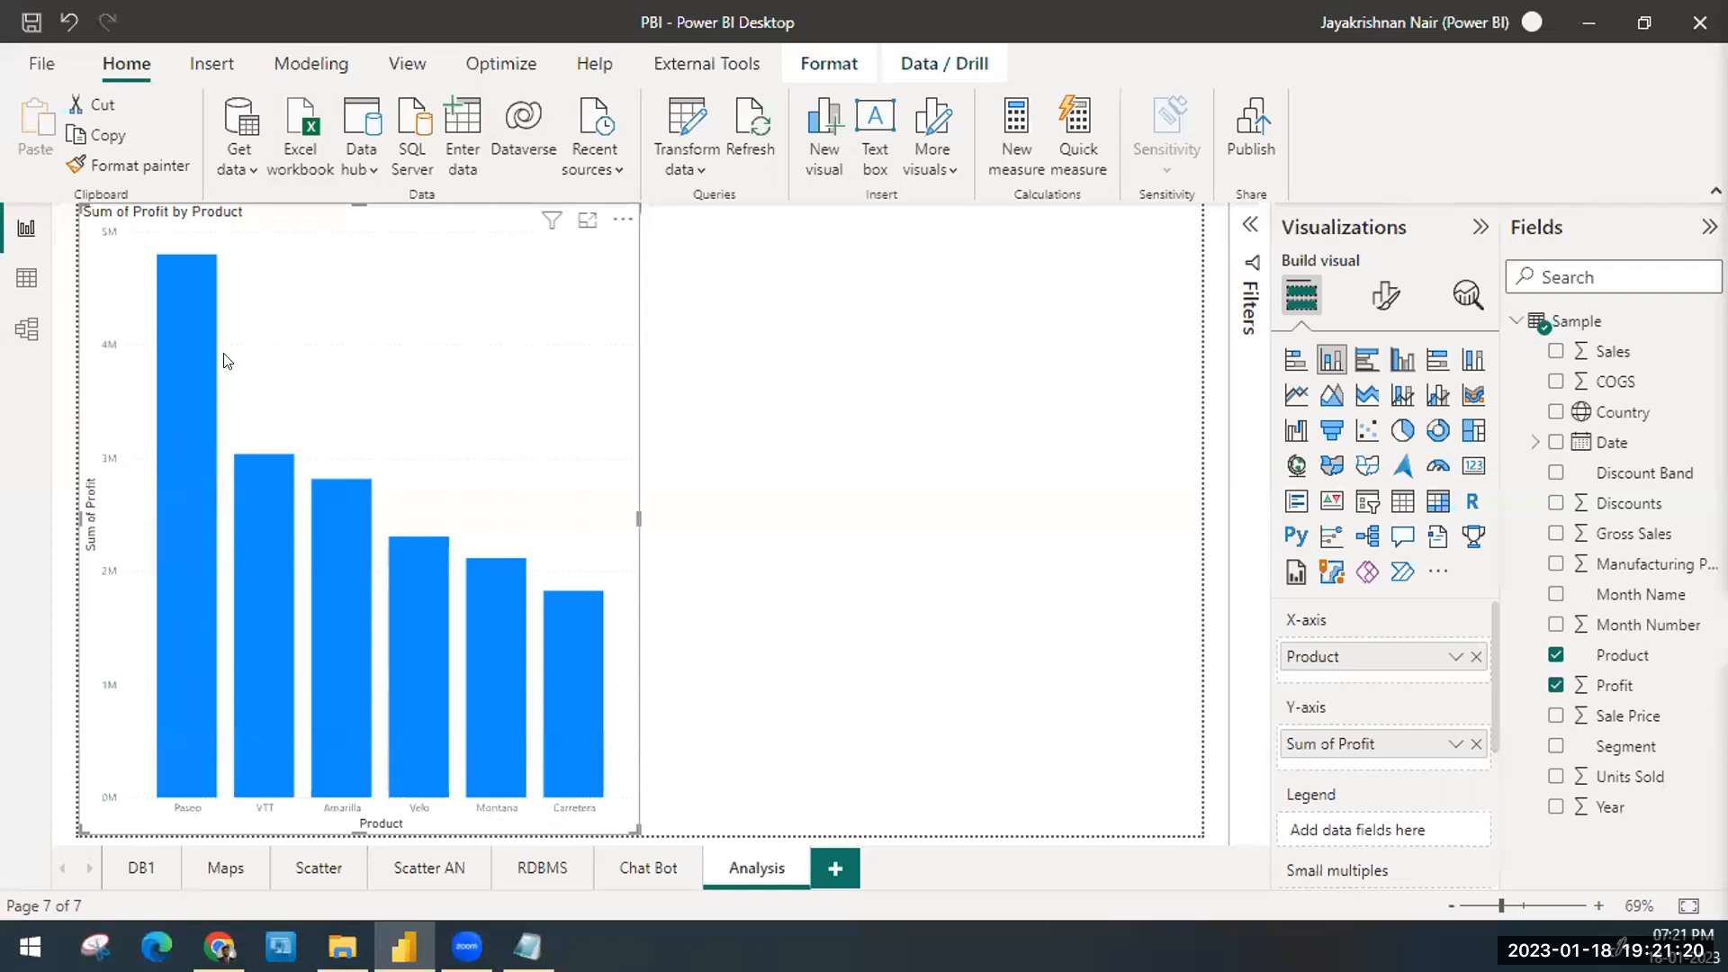
pyautogui.moveTo(183, 368)
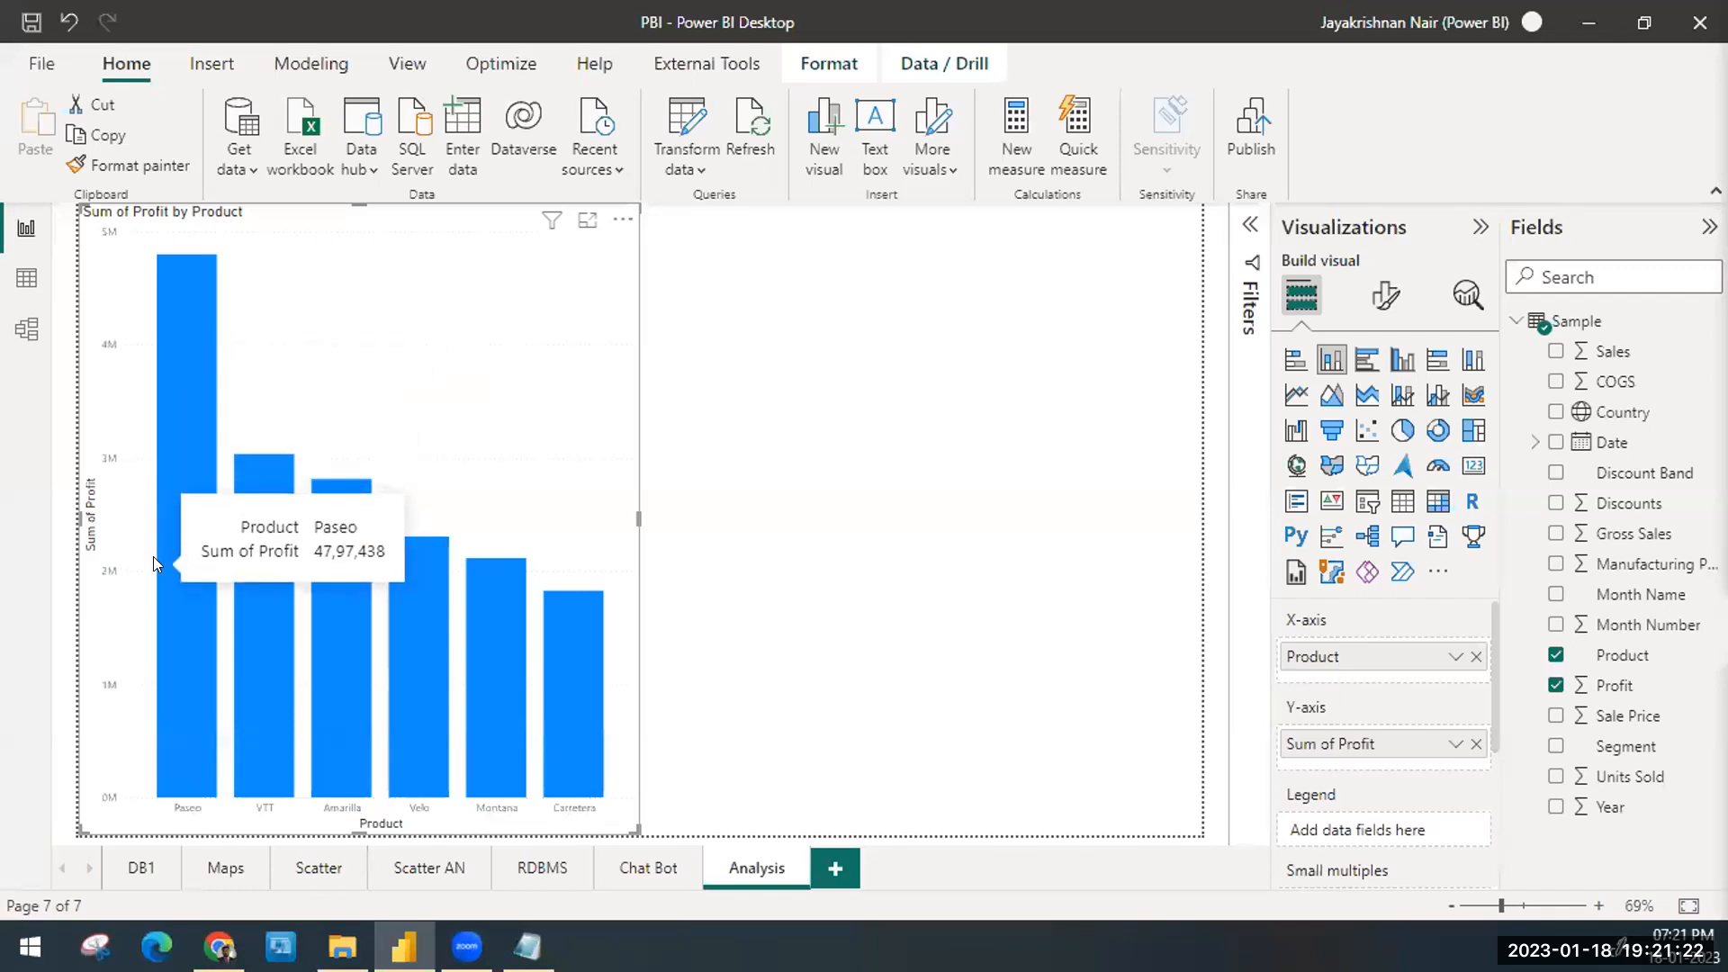
pyautogui.rightClick(162, 410)
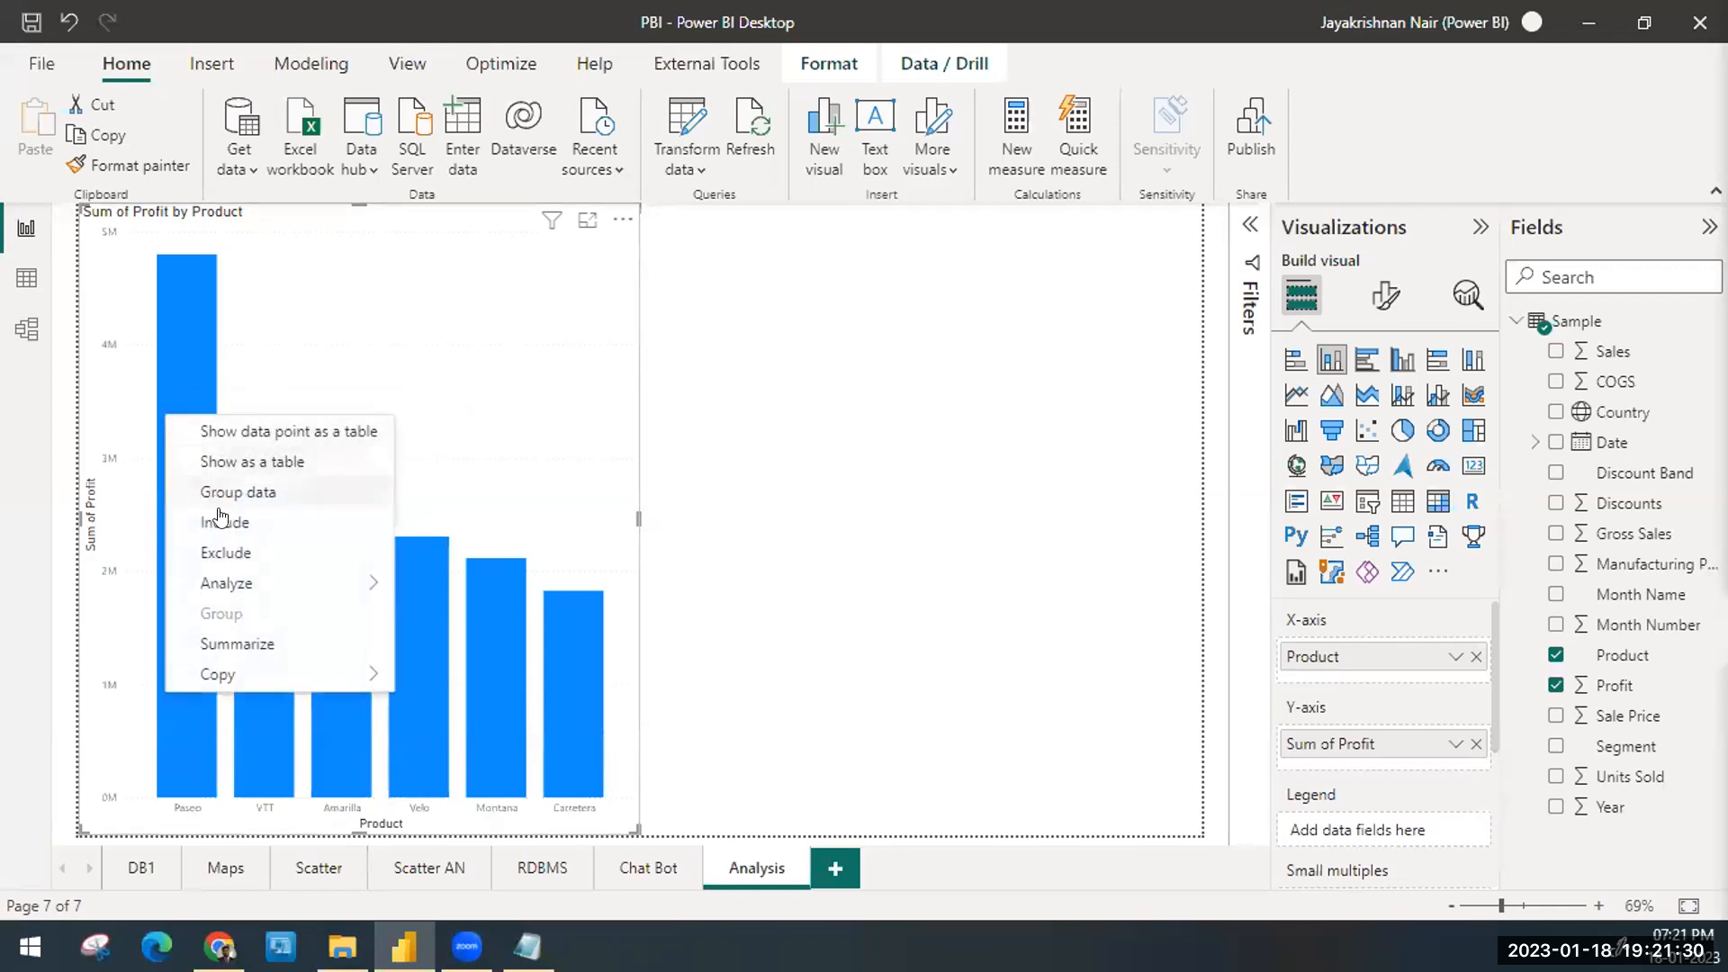
pyautogui.moveTo(250, 592)
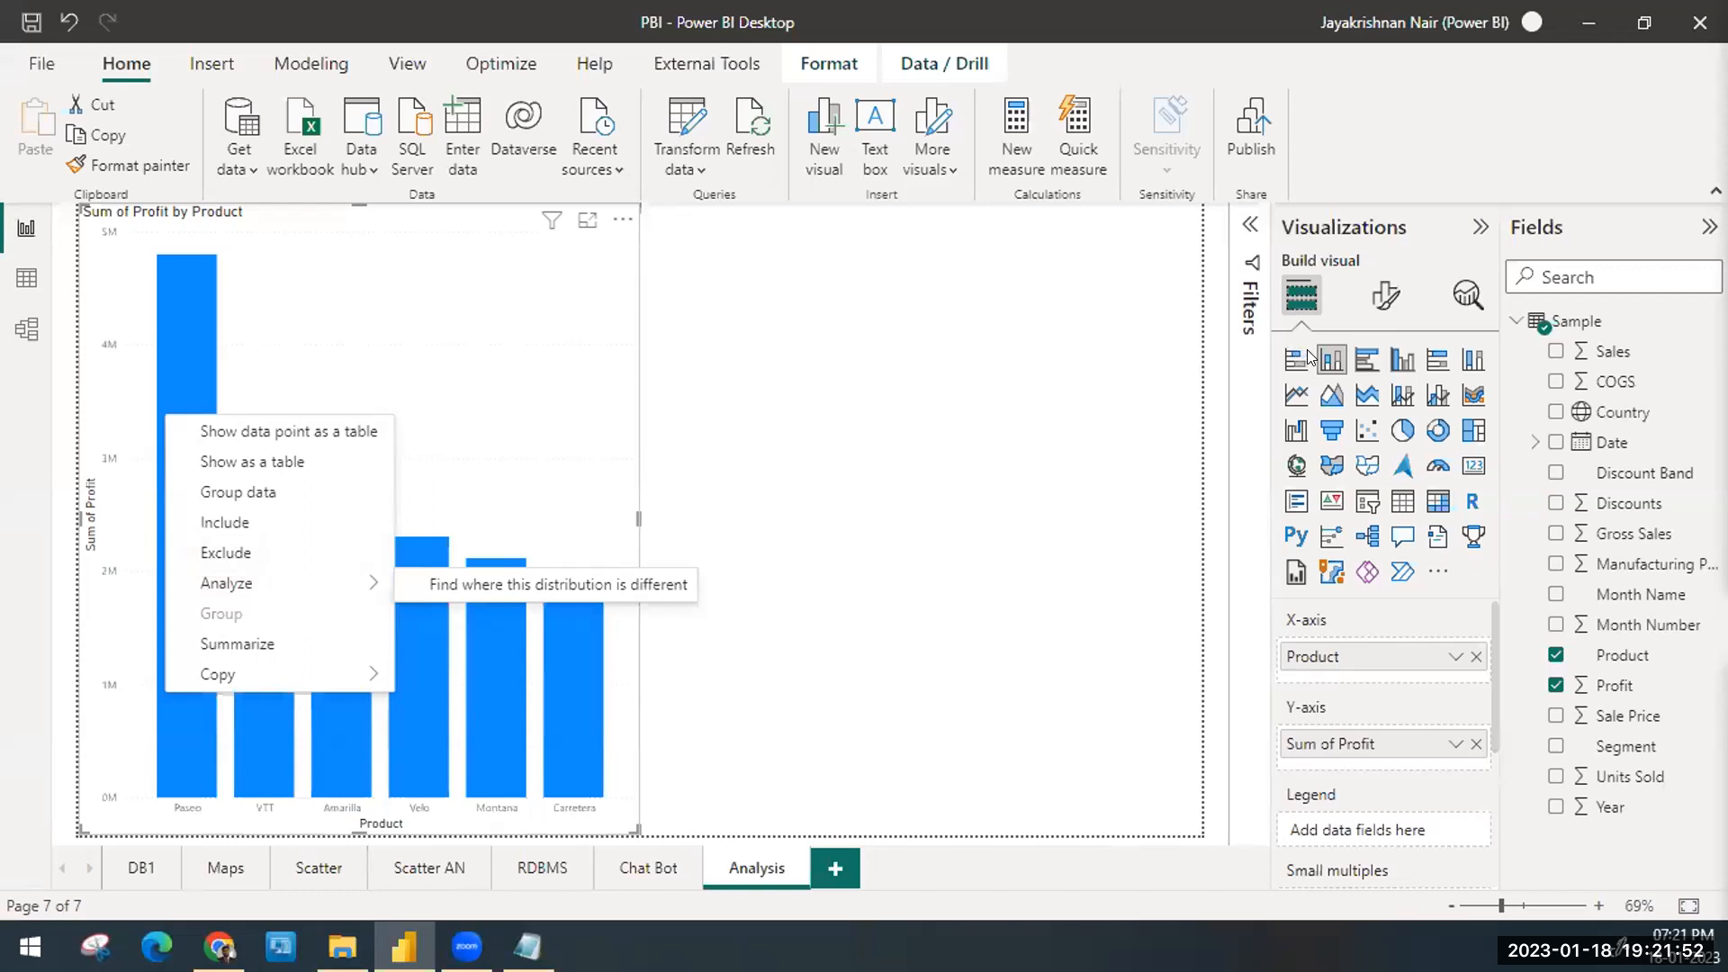
pyautogui.click(569, 312)
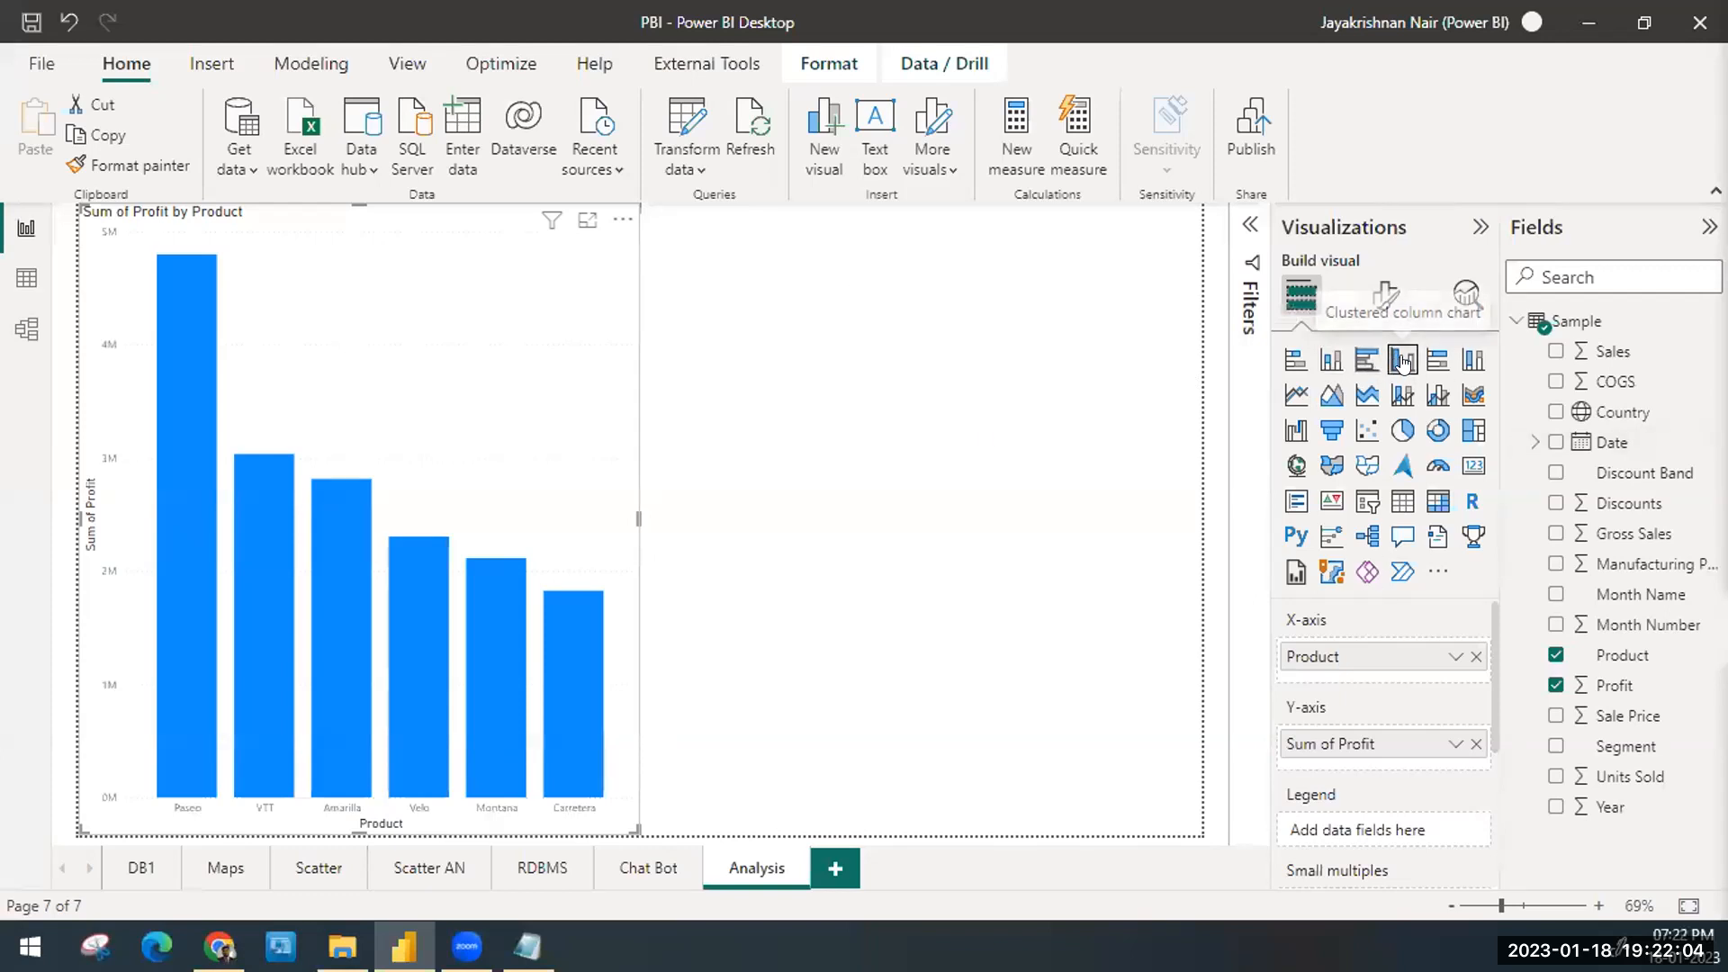
# Step: Check the Paseo column's Analyze options in the clustered column version of the chart and switch back to a stacked column chart
pyautogui.rightClick(184, 535)
pyautogui.moveTo(304, 705)
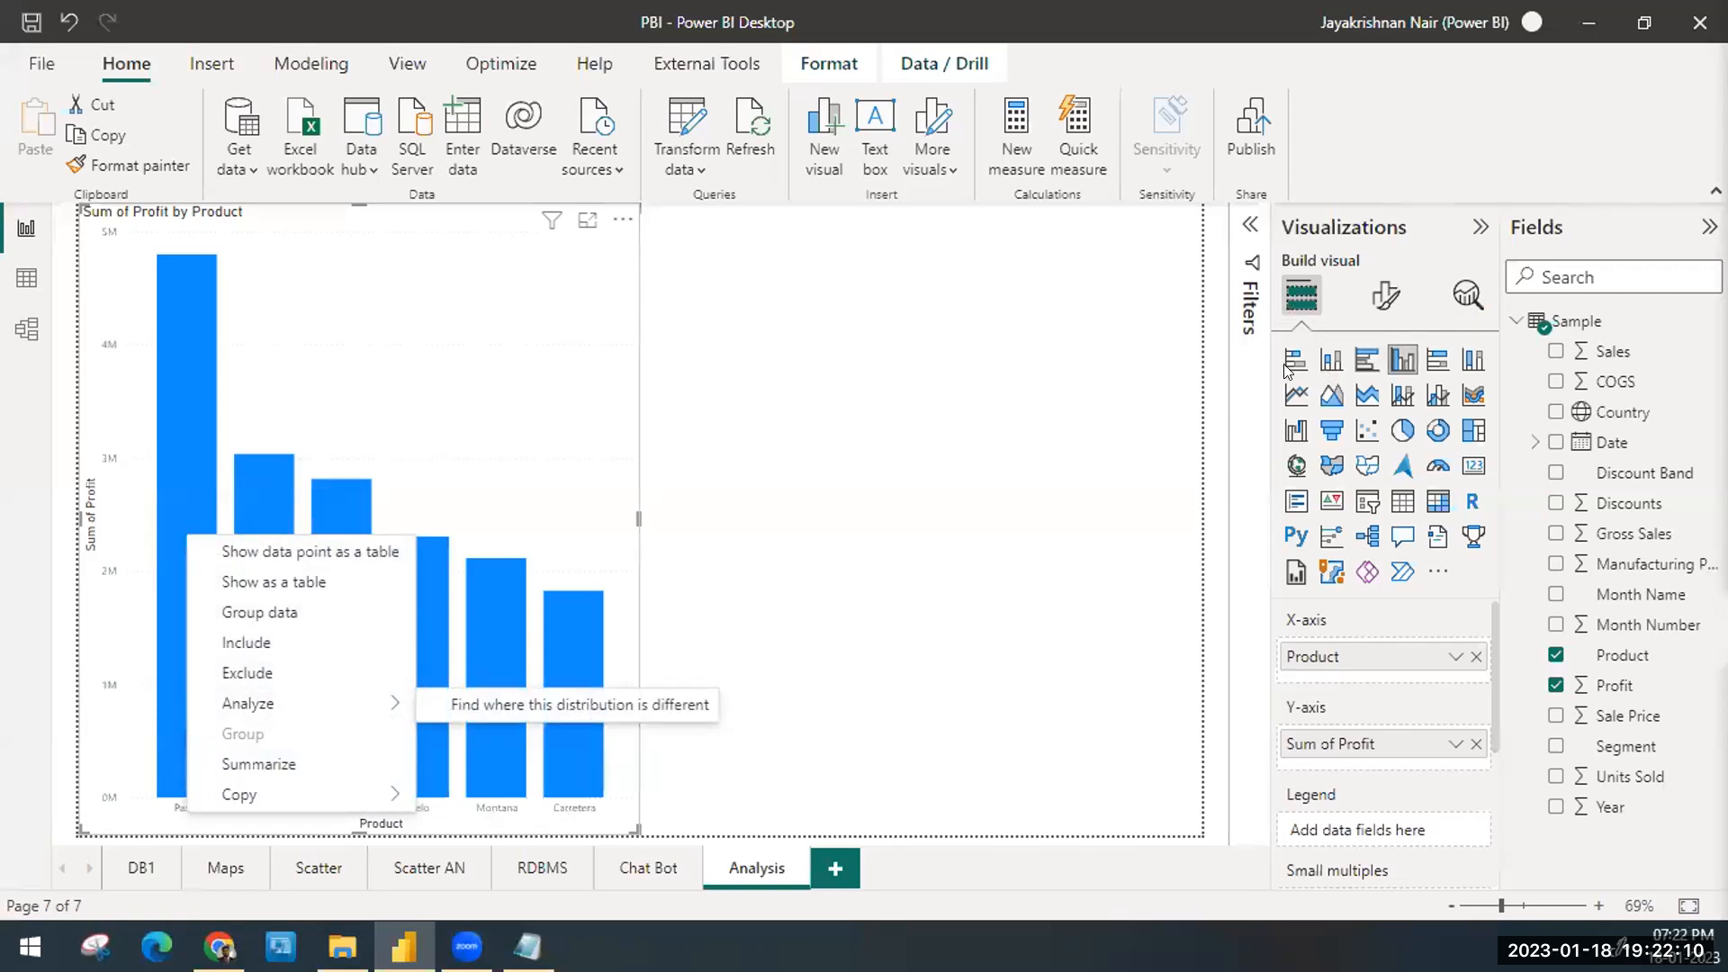
pyautogui.press('Escape')
pyautogui.click(1325, 360)
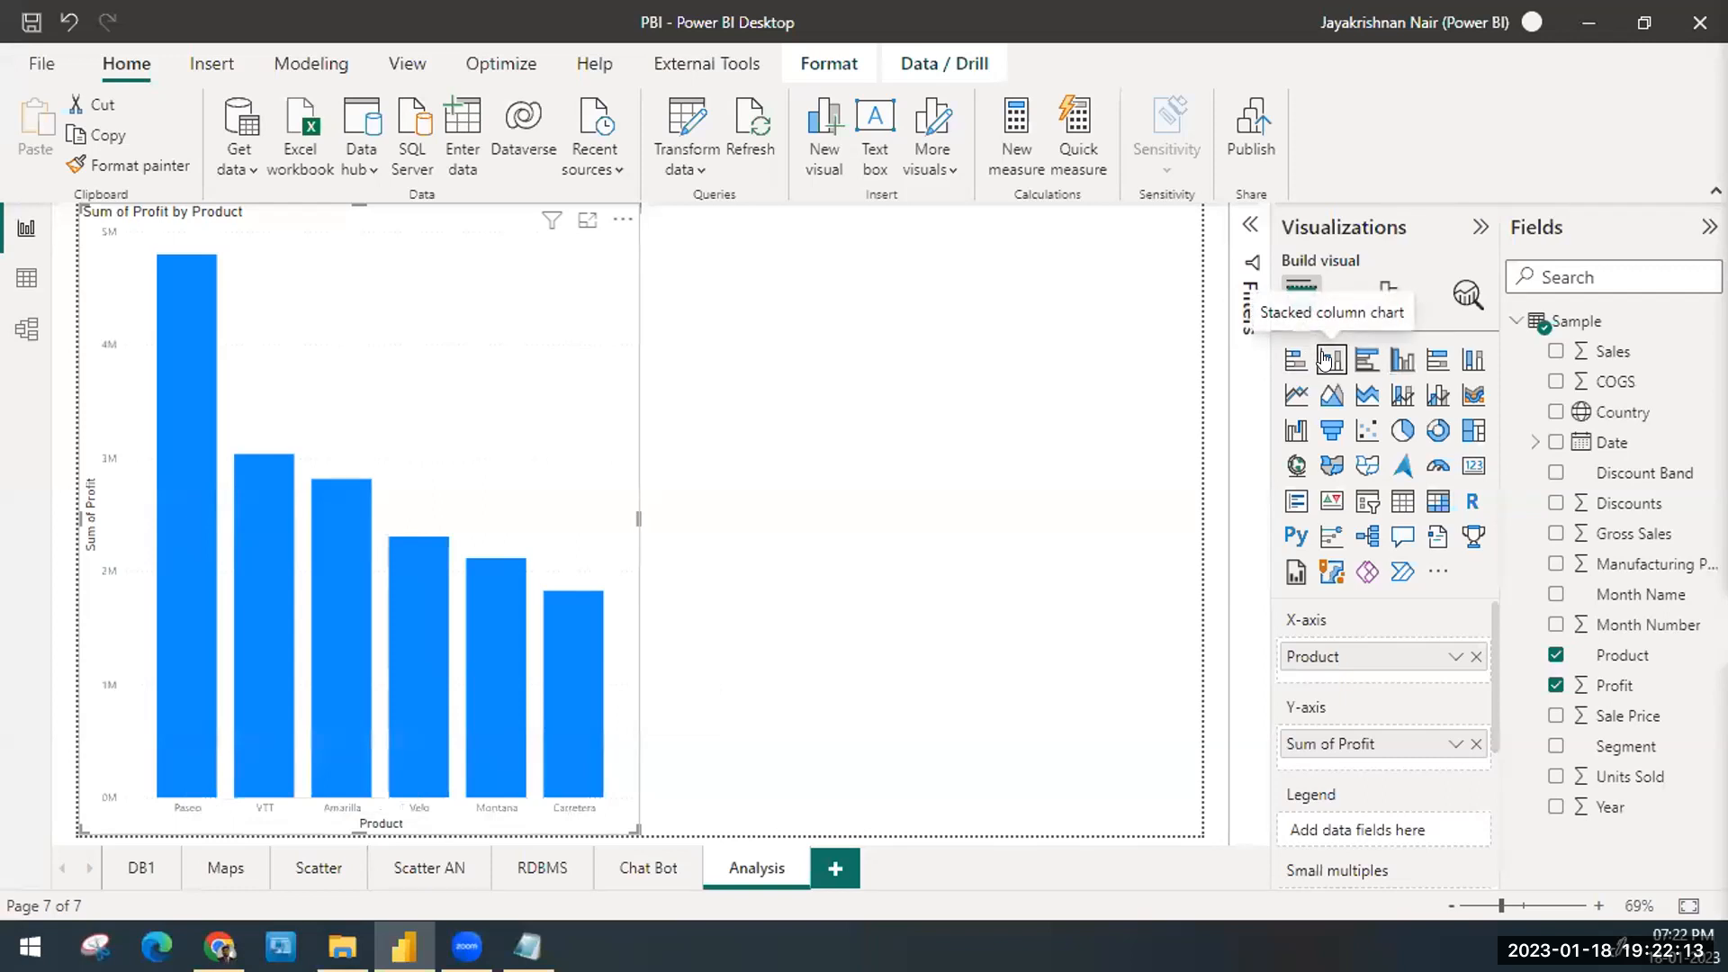
# Step: Highlight and unhighlight the Paseo column, then examine its Analyze options in the stacked column chart
pyautogui.click(186, 358)
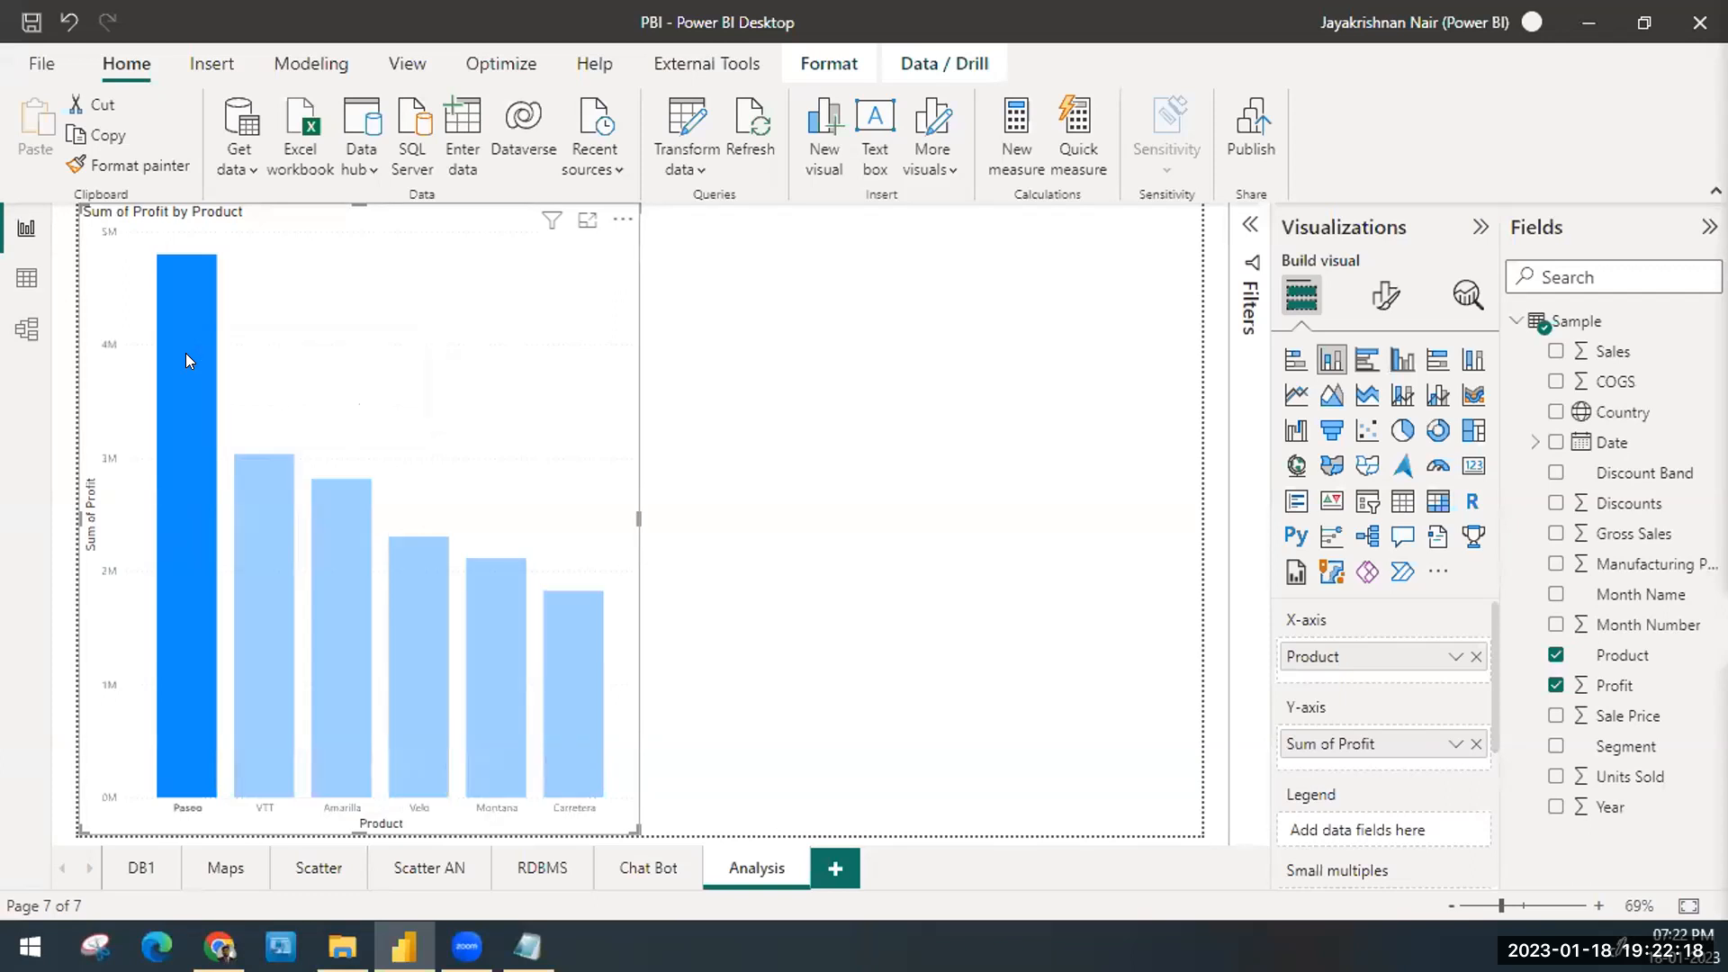
pyautogui.click(186, 360)
pyautogui.rightClick(185, 361)
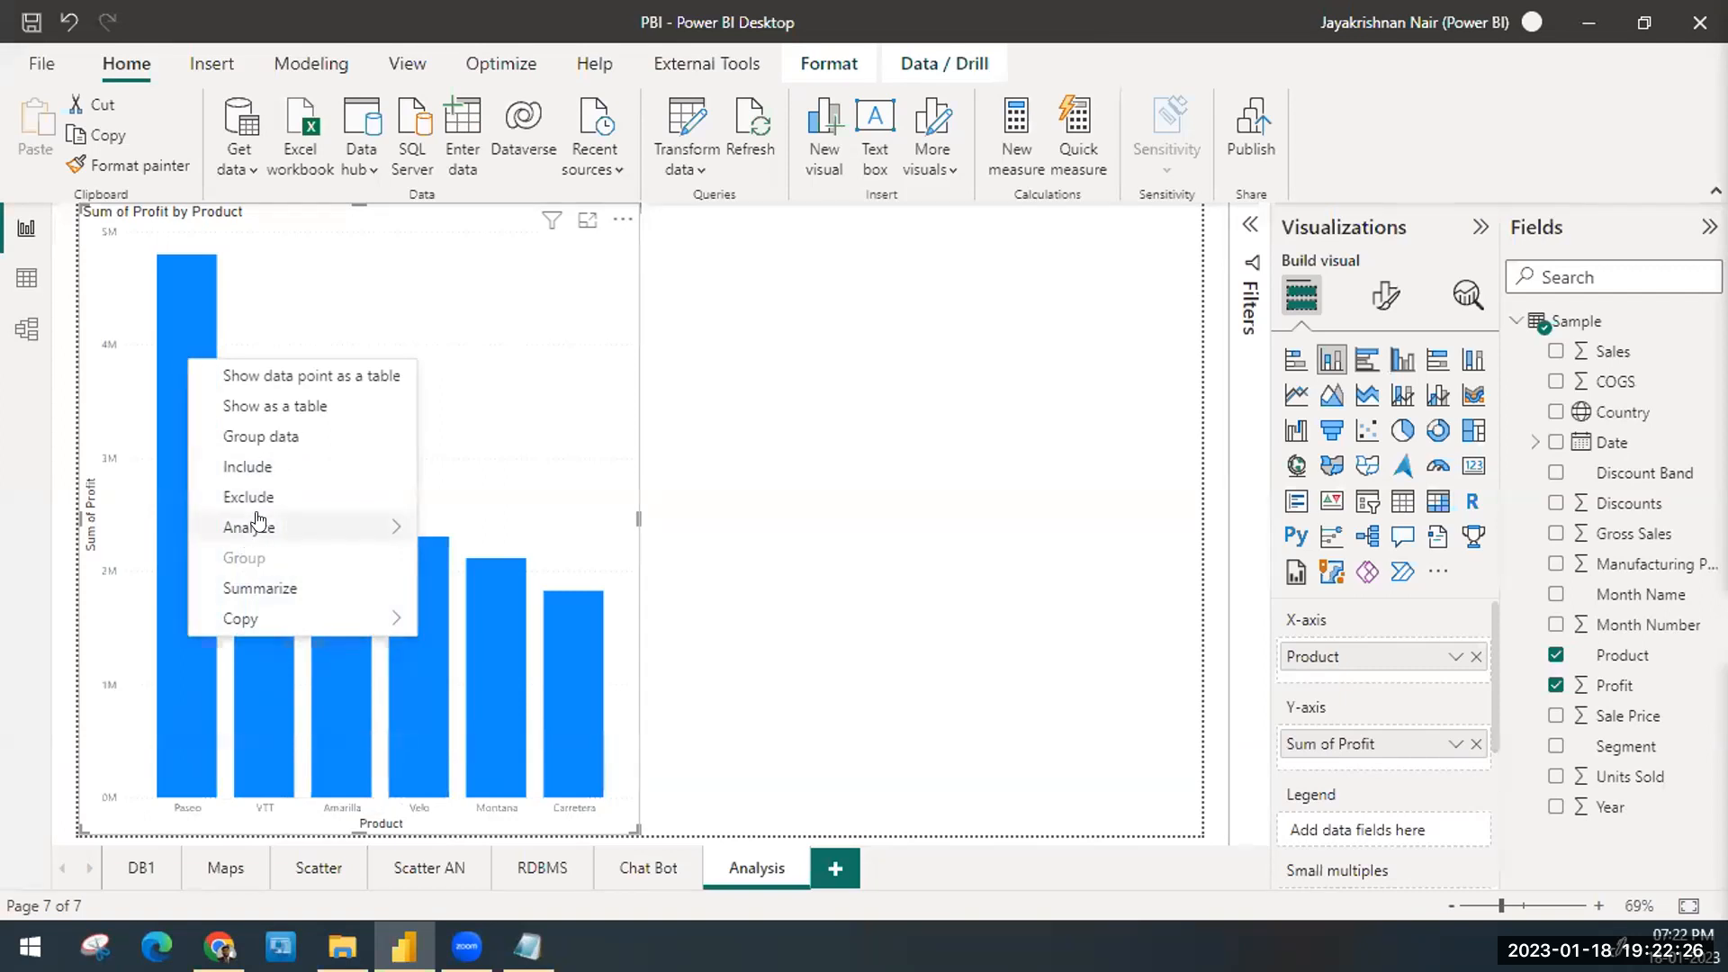
pyautogui.moveTo(259, 519)
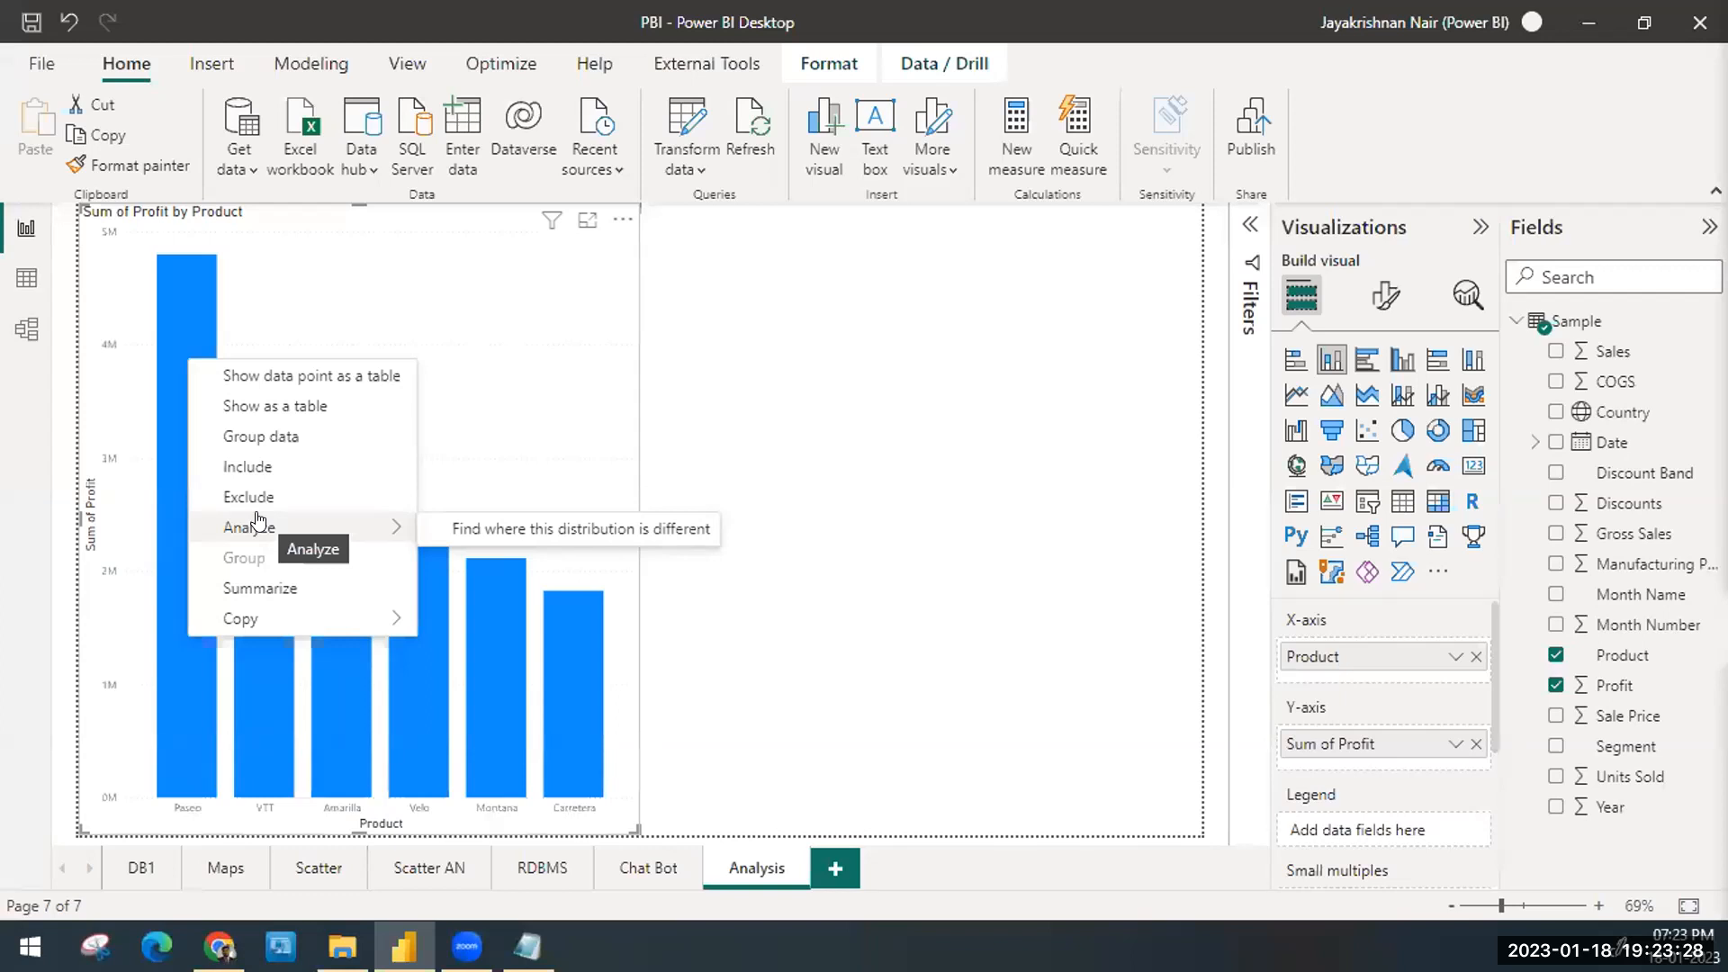
pyautogui.click(734, 400)
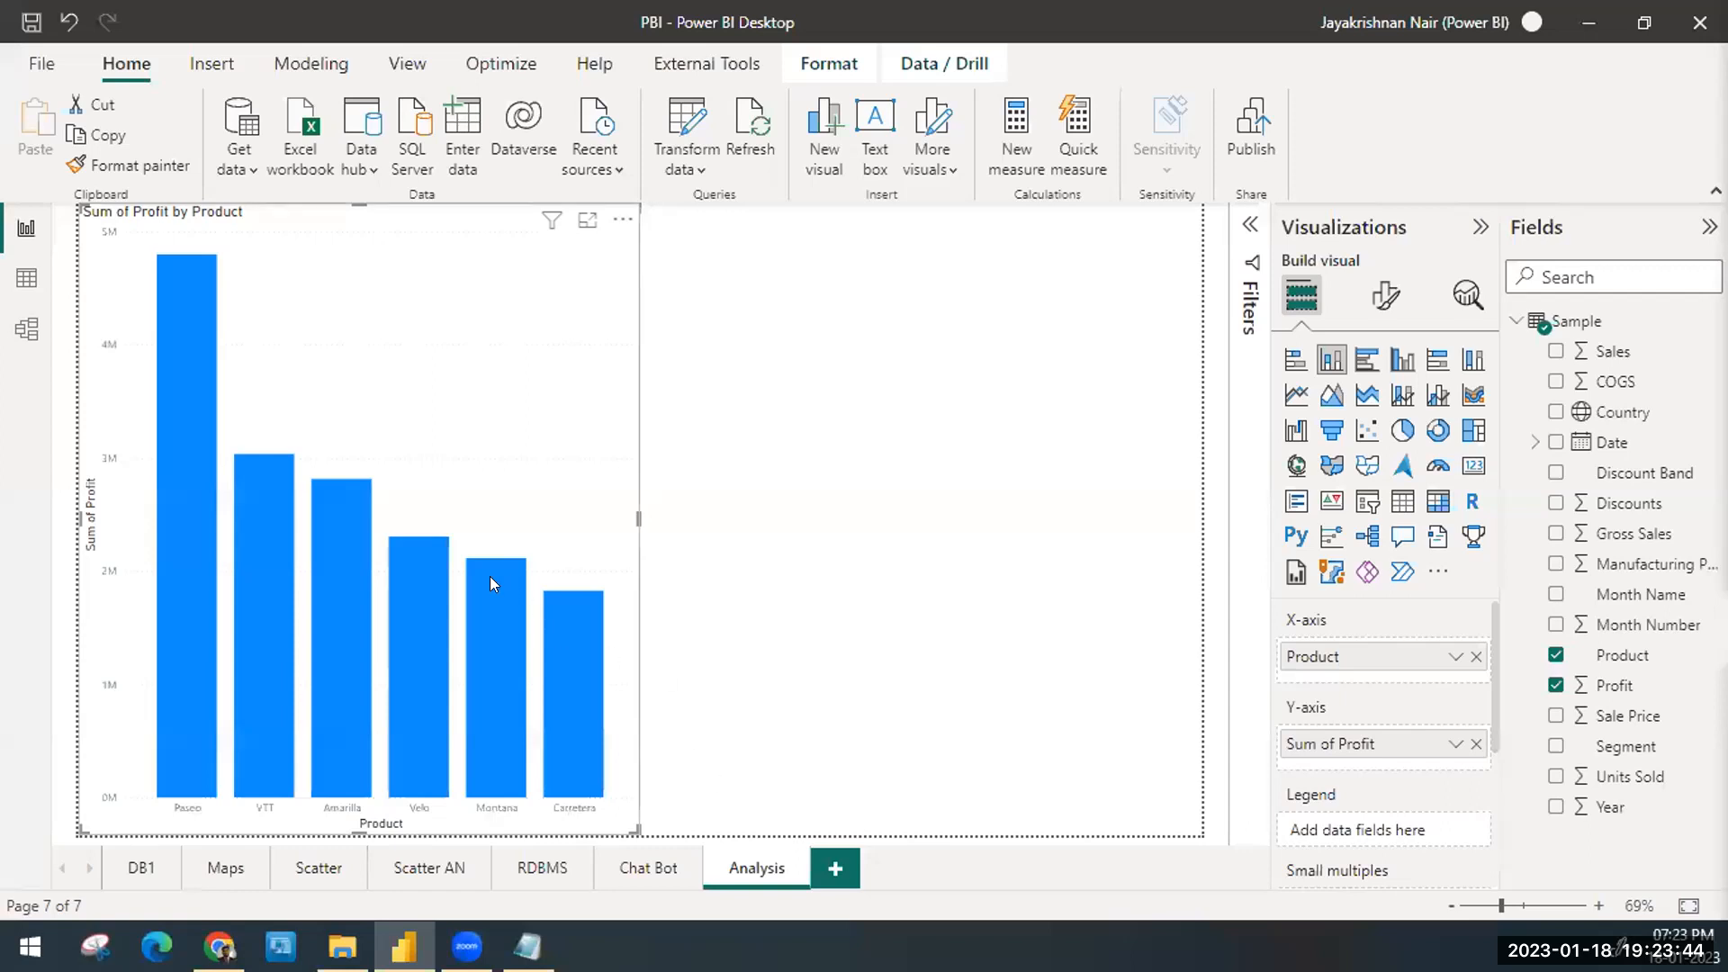
# Step: Run the analysis of where the distribution is different from the Paseo column and look through all the suggested filters
pyautogui.rightClick(187, 440)
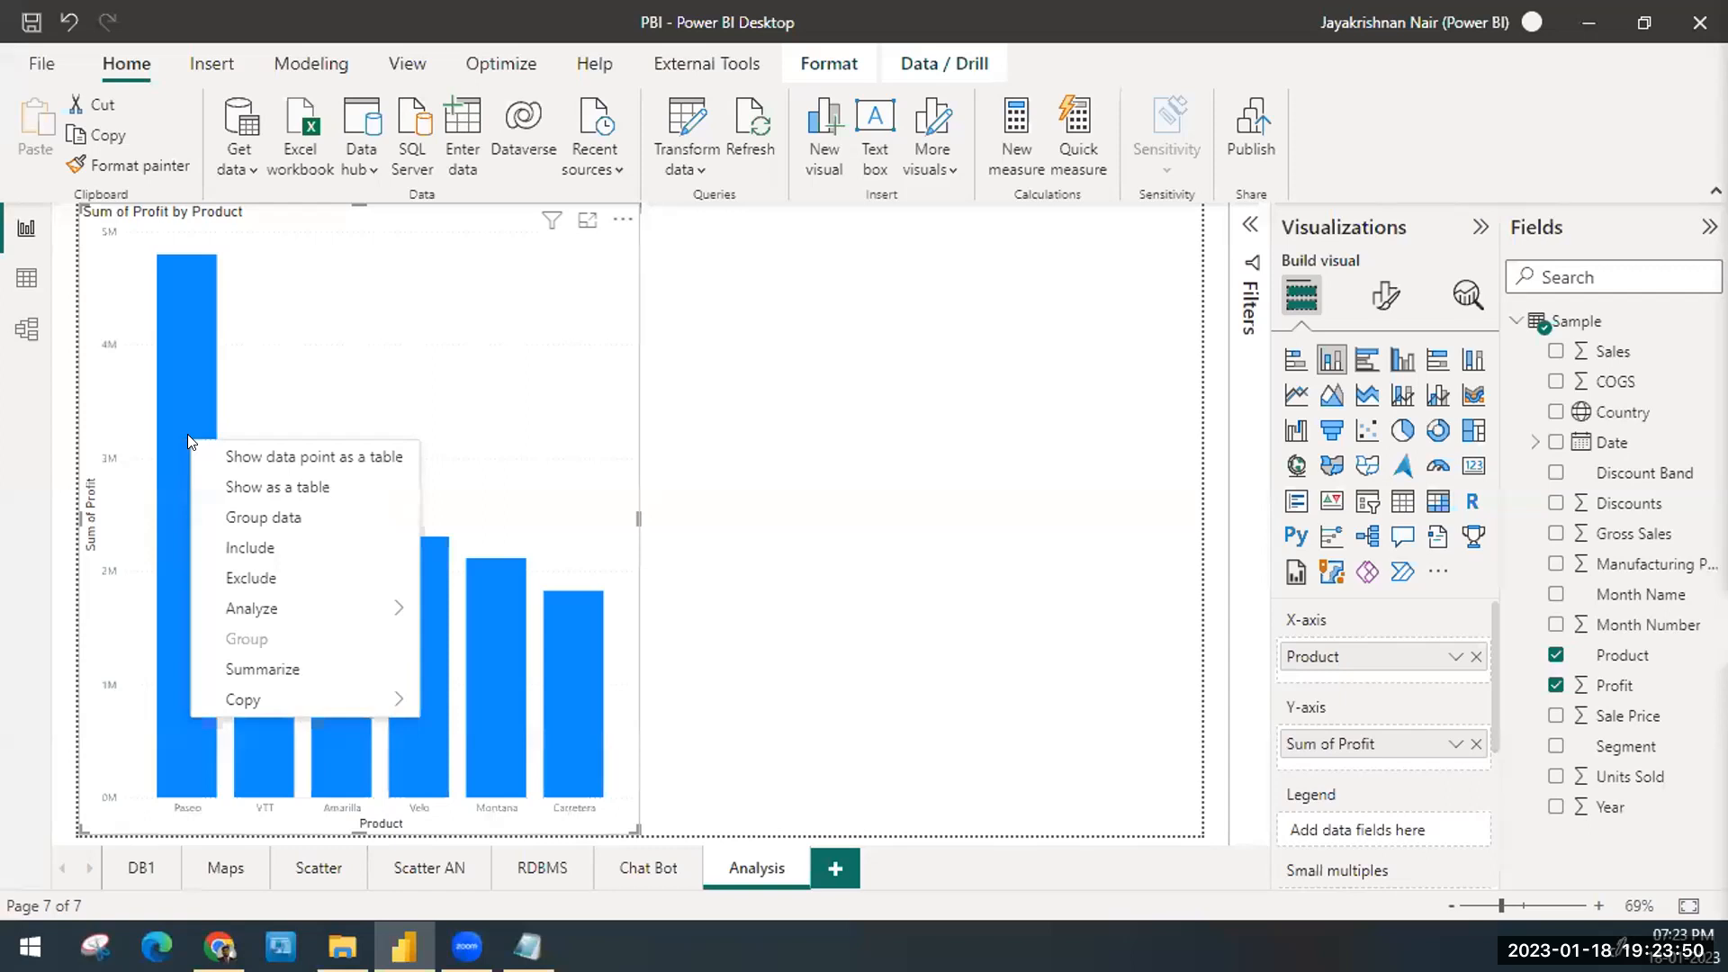
pyautogui.moveTo(313, 605)
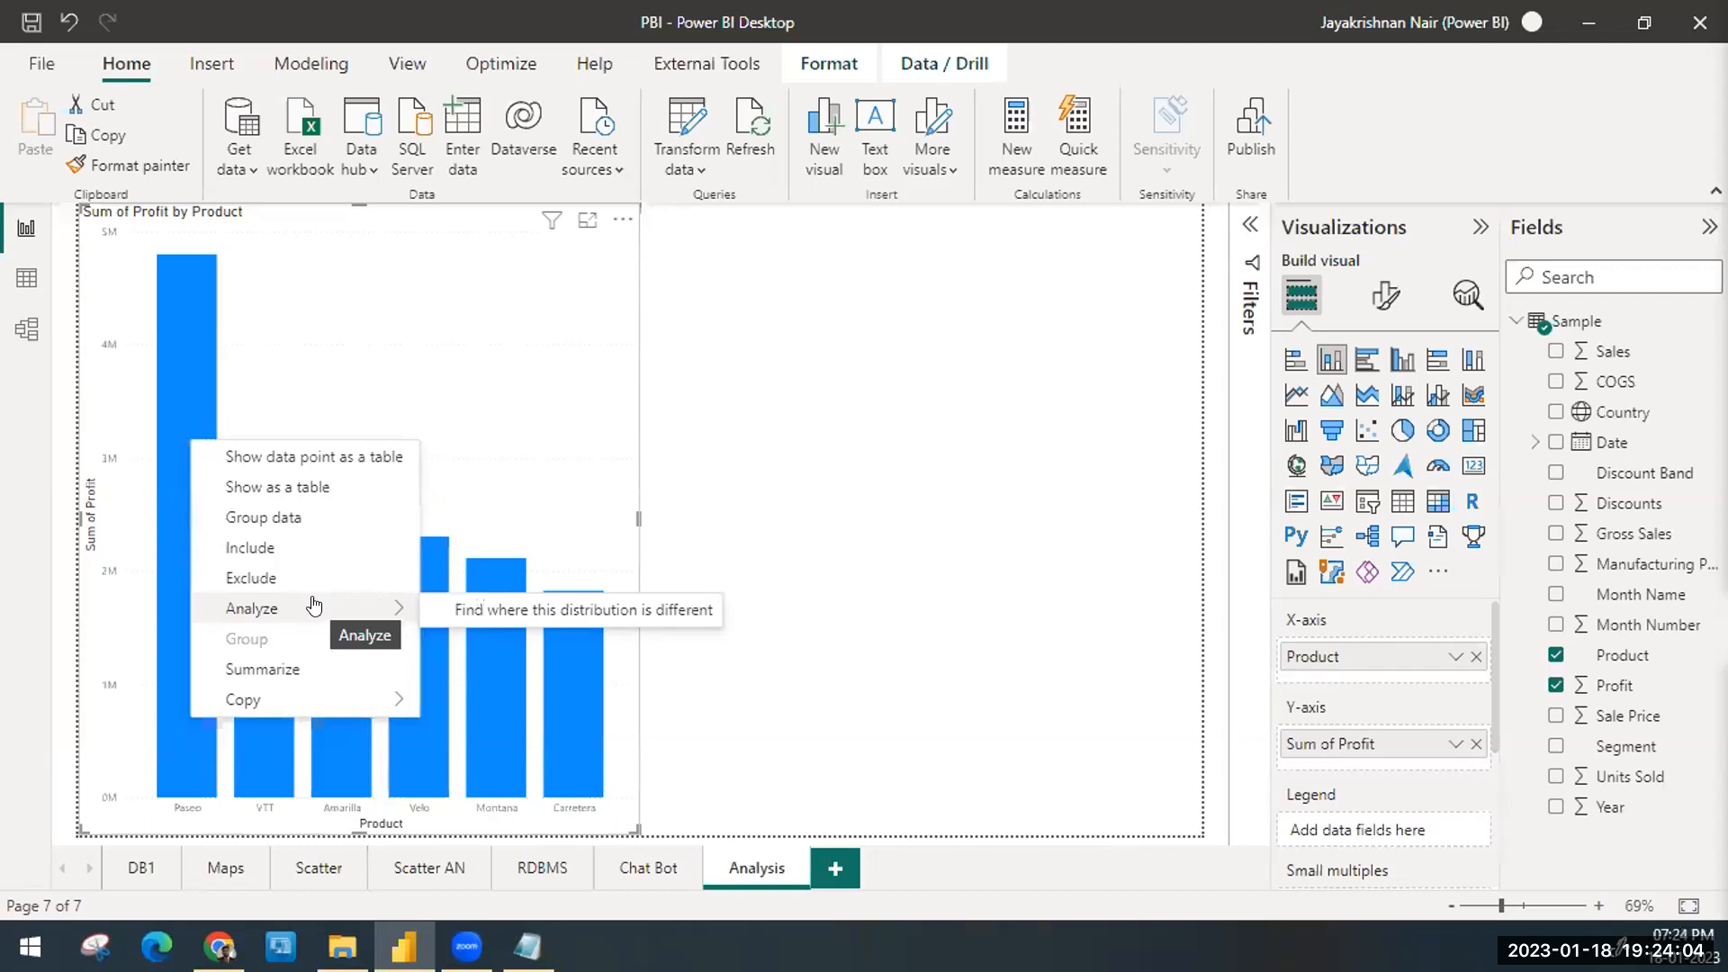
pyautogui.click(496, 609)
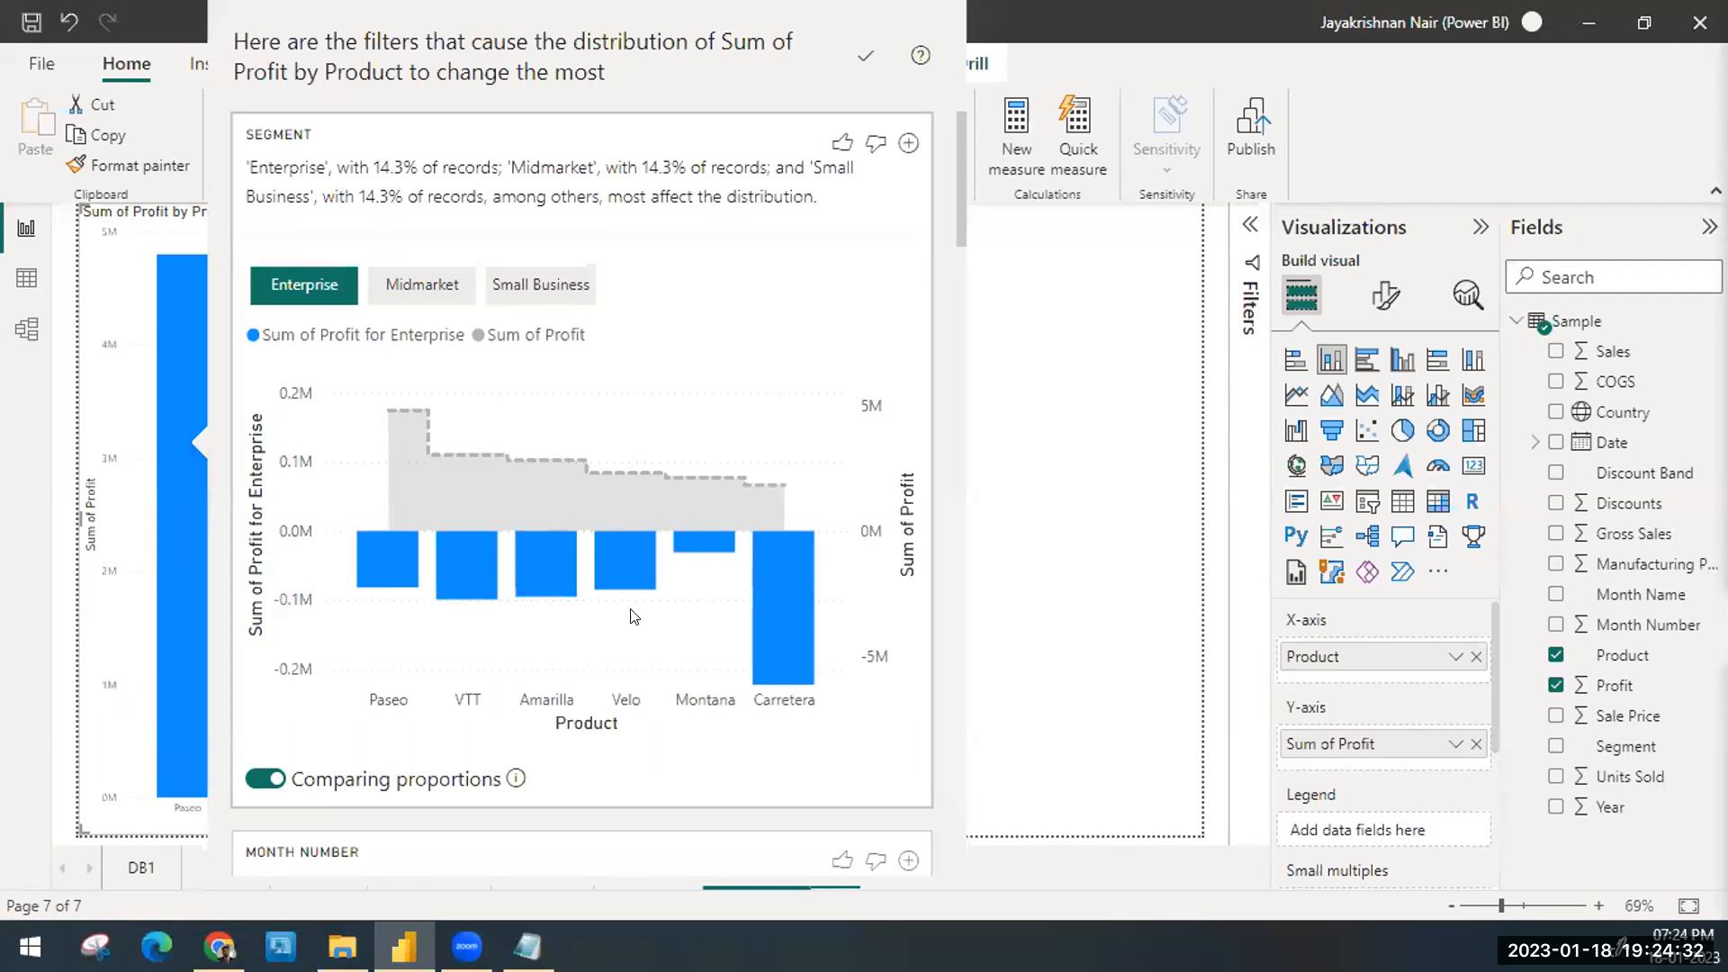
pyautogui.scroll(-3, 633, 615)
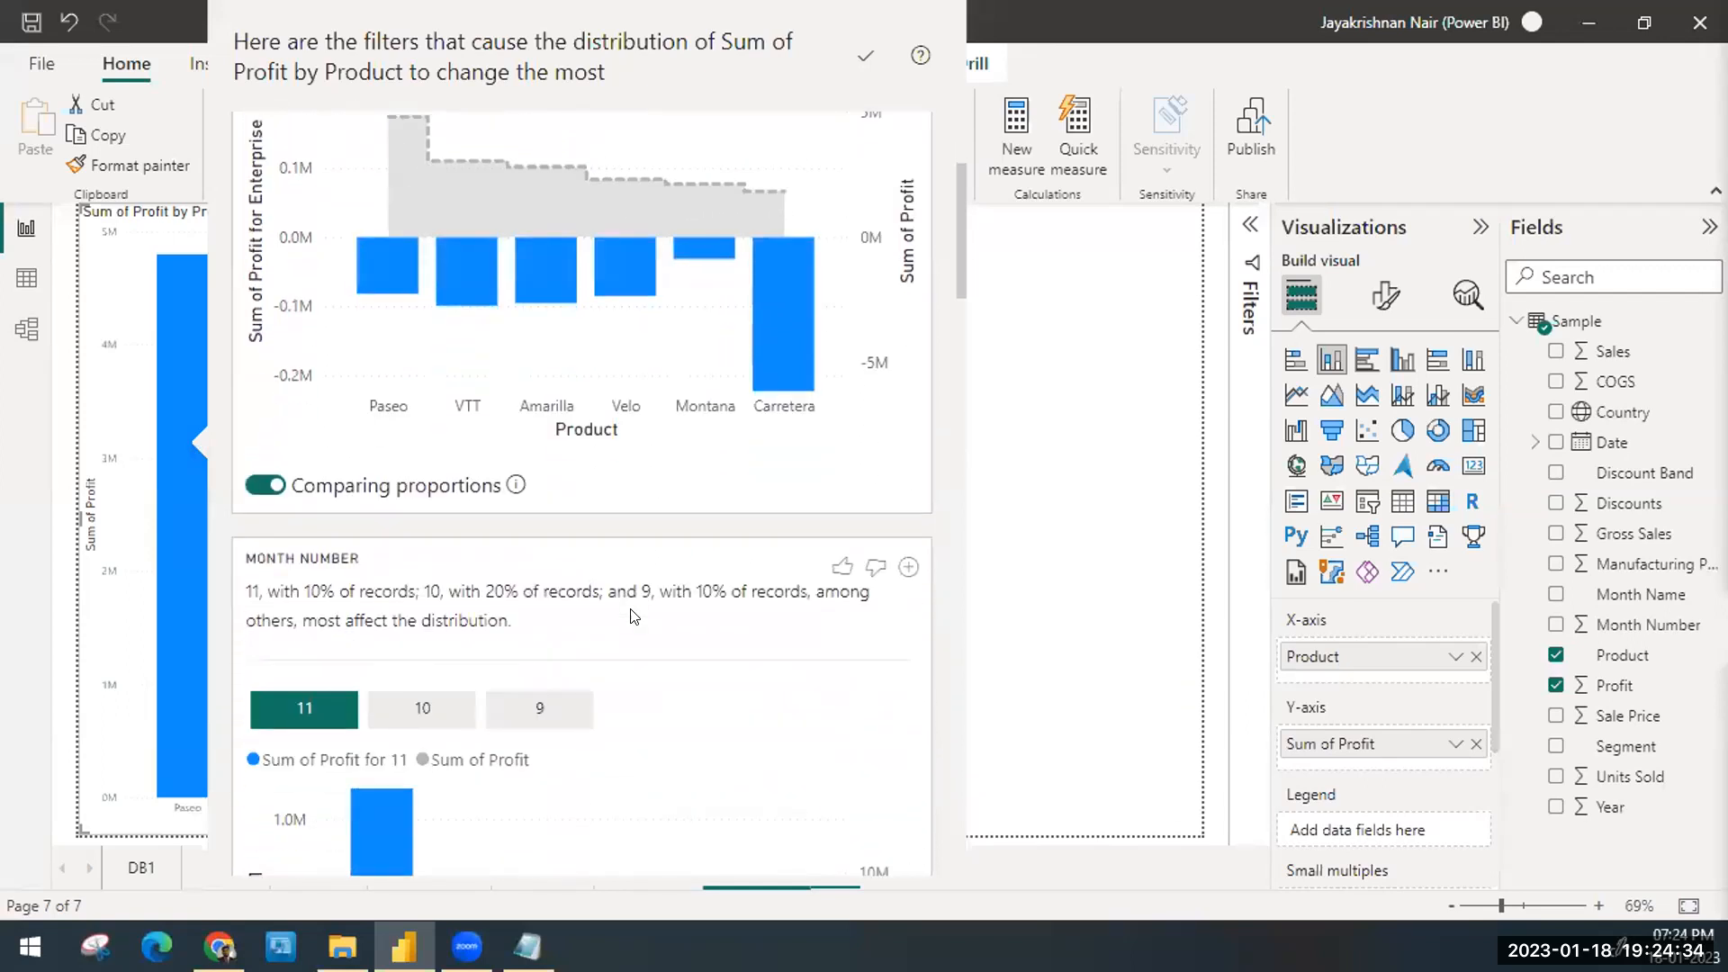
pyautogui.scroll(-5, 635, 617)
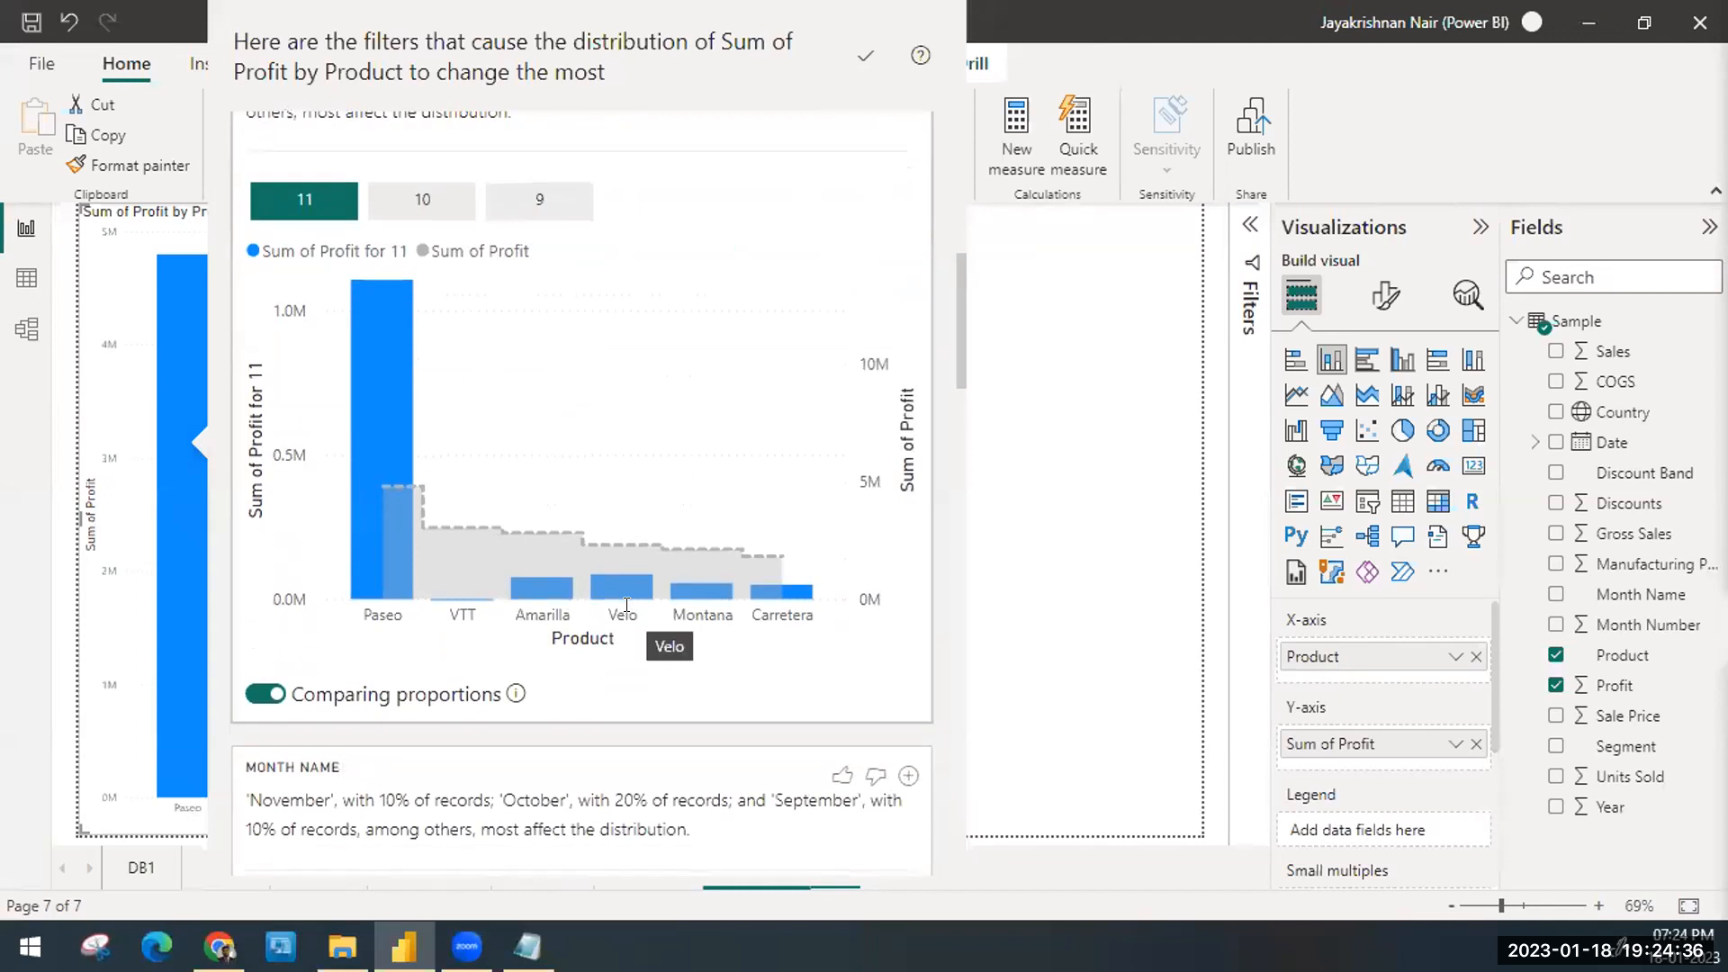
pyautogui.scroll(-9, 630, 610)
pyautogui.scroll(-14, 630, 617)
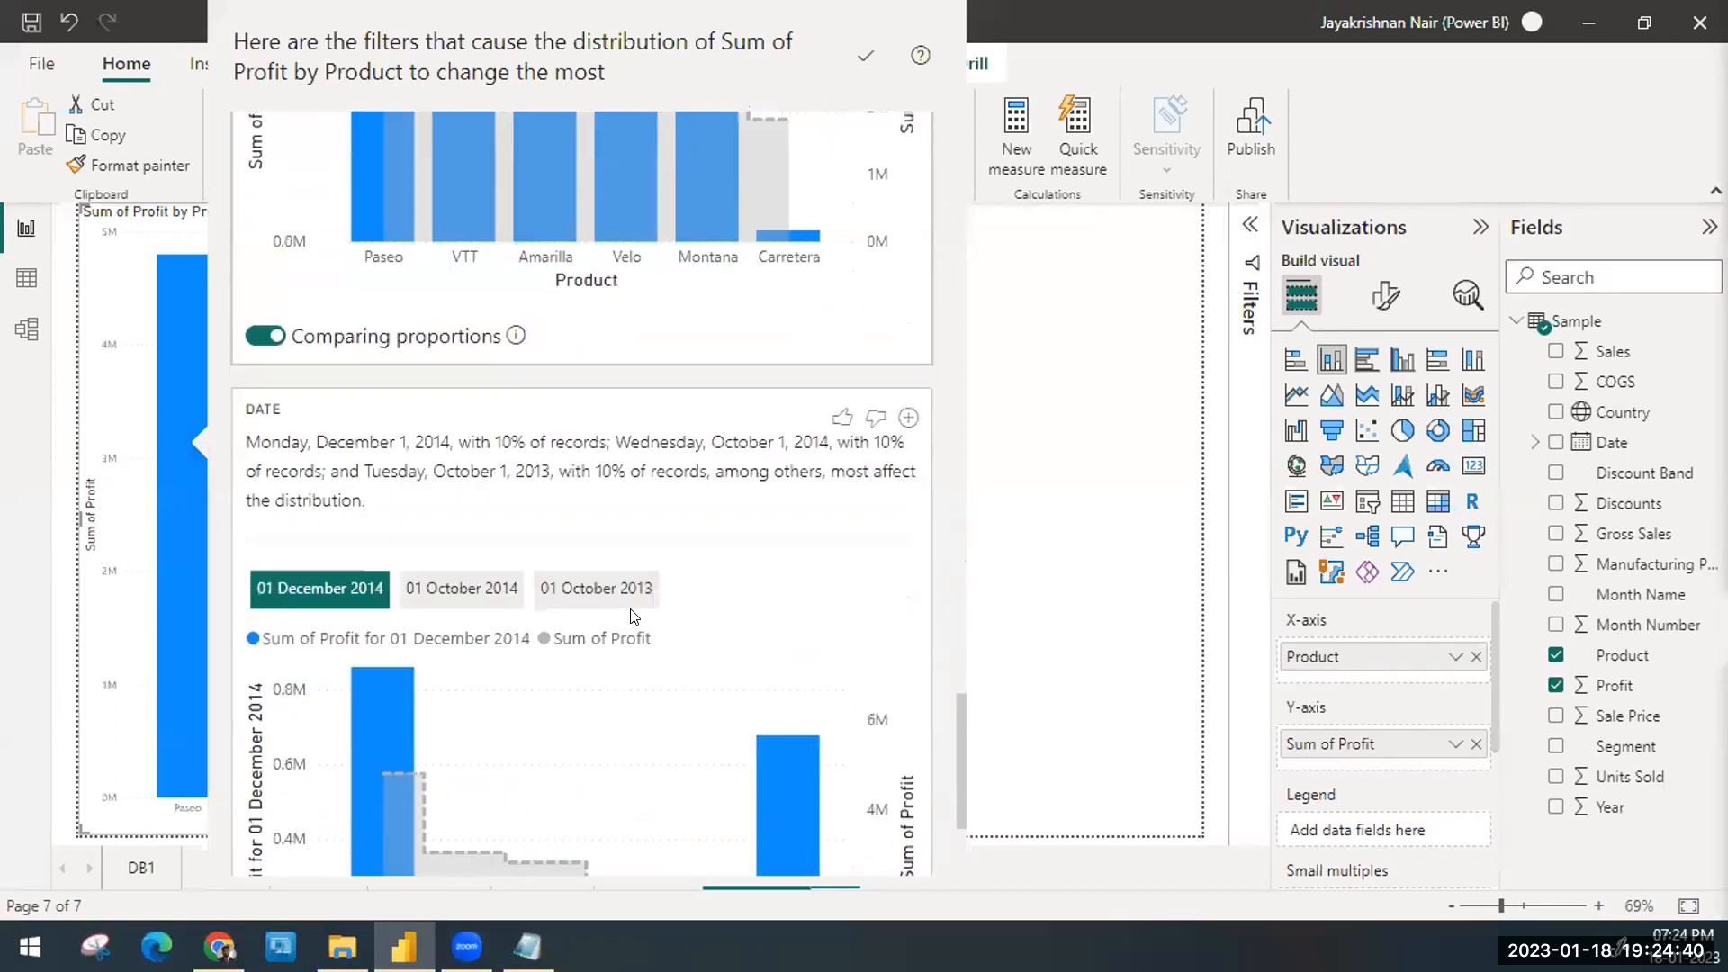
pyautogui.scroll(-3, 630, 616)
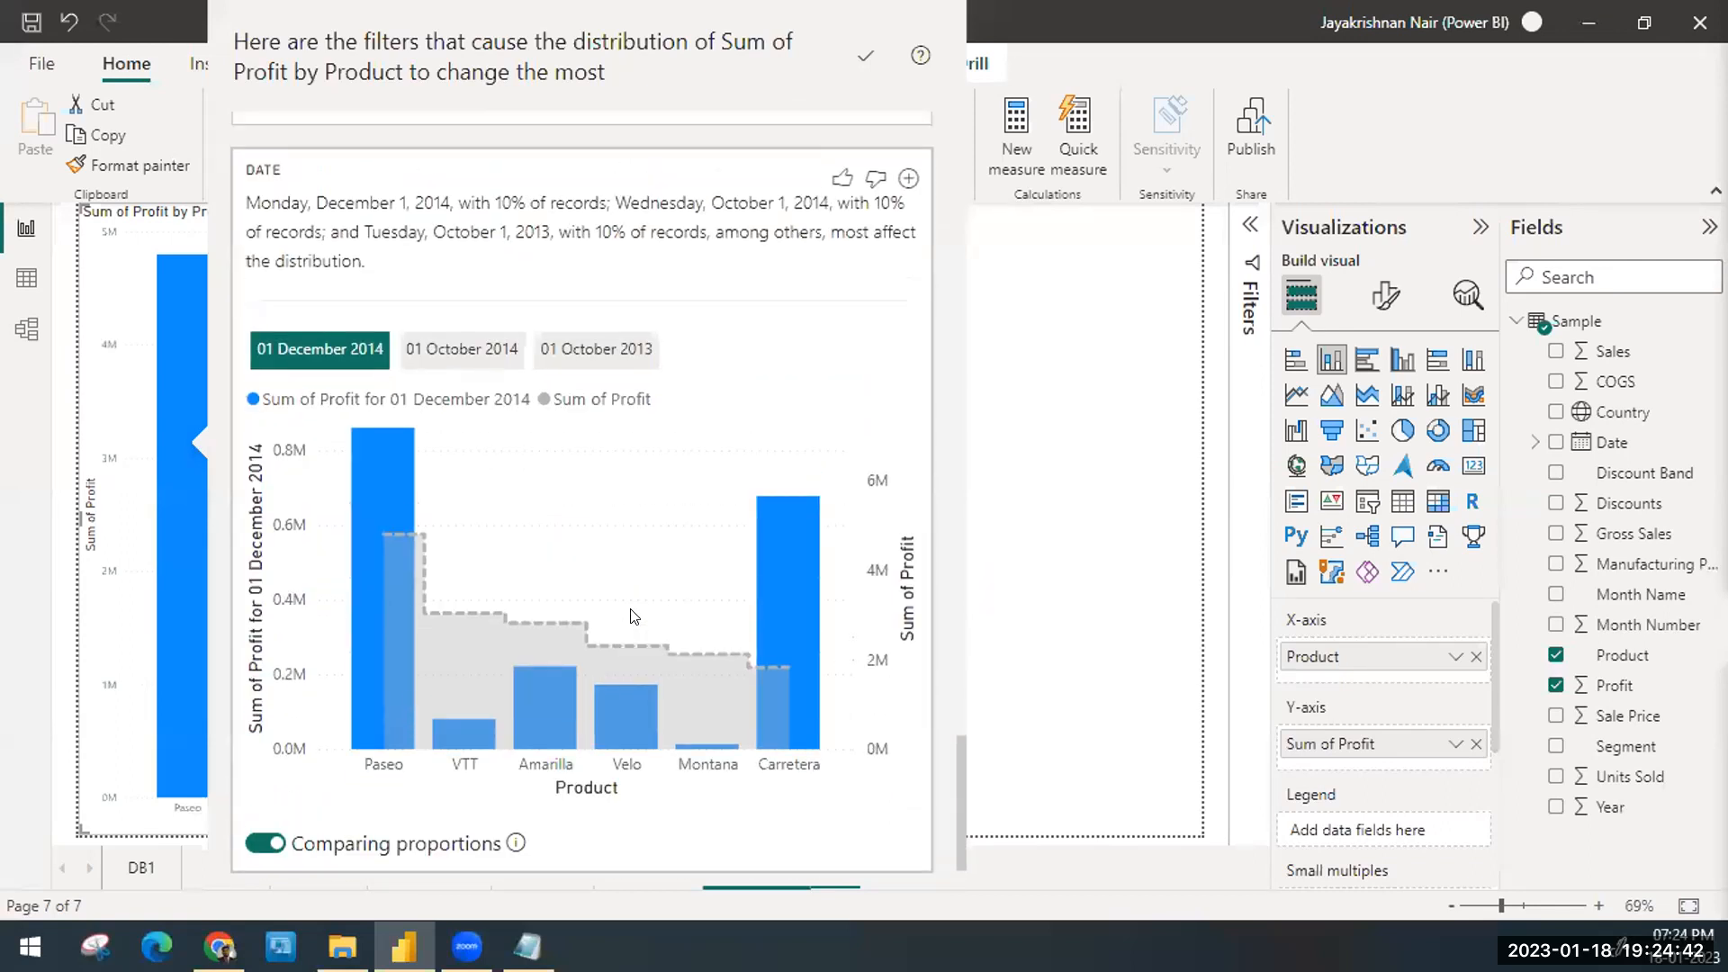
pyautogui.scroll(20, 633, 617)
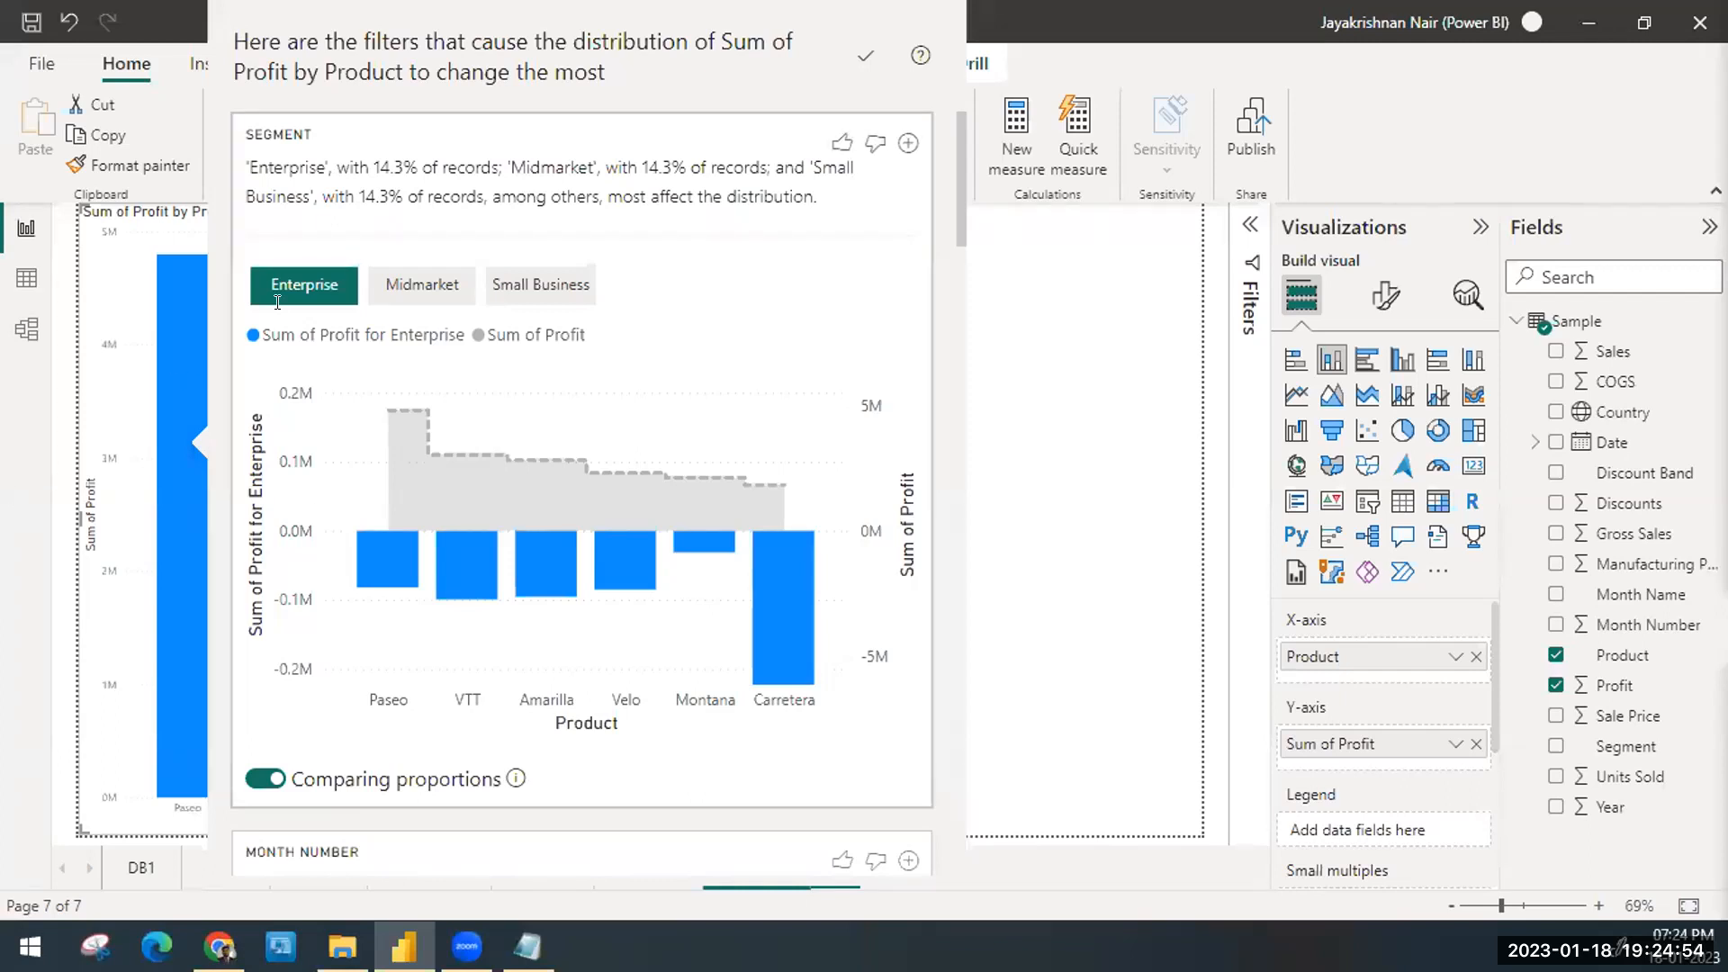
# Step: Compare the Midmarket and Small Business segment results, viewing Small Business by absolute values and again by proportions
pyautogui.click(395, 295)
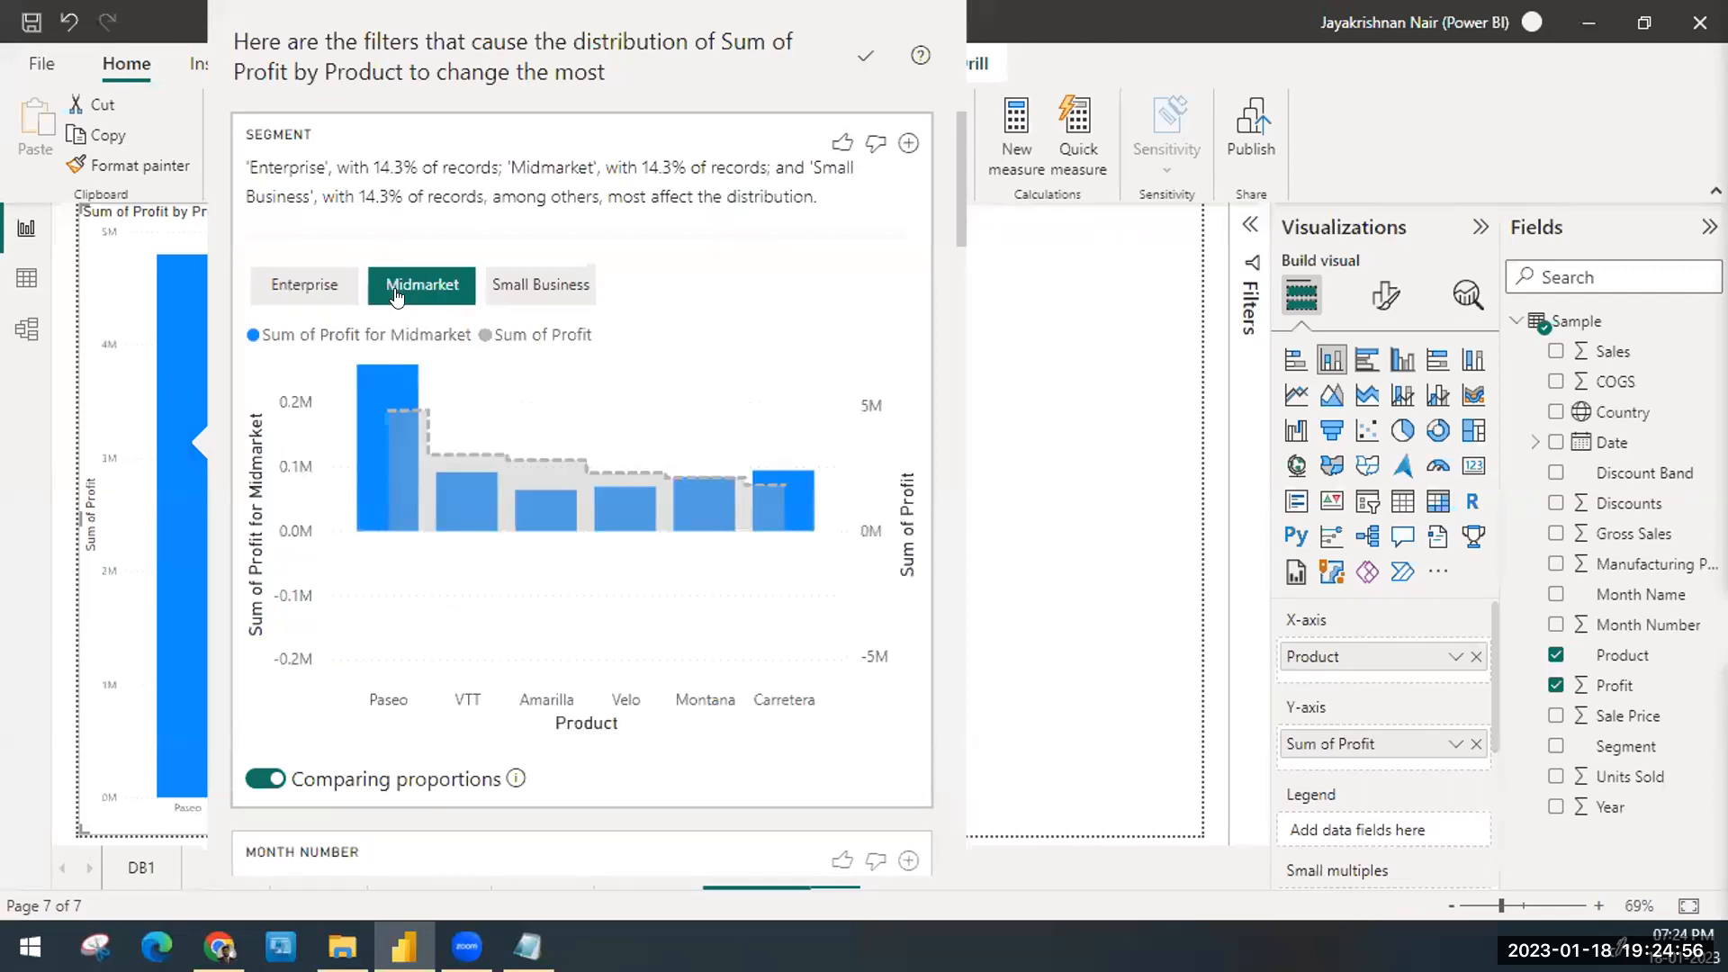
pyautogui.click(538, 293)
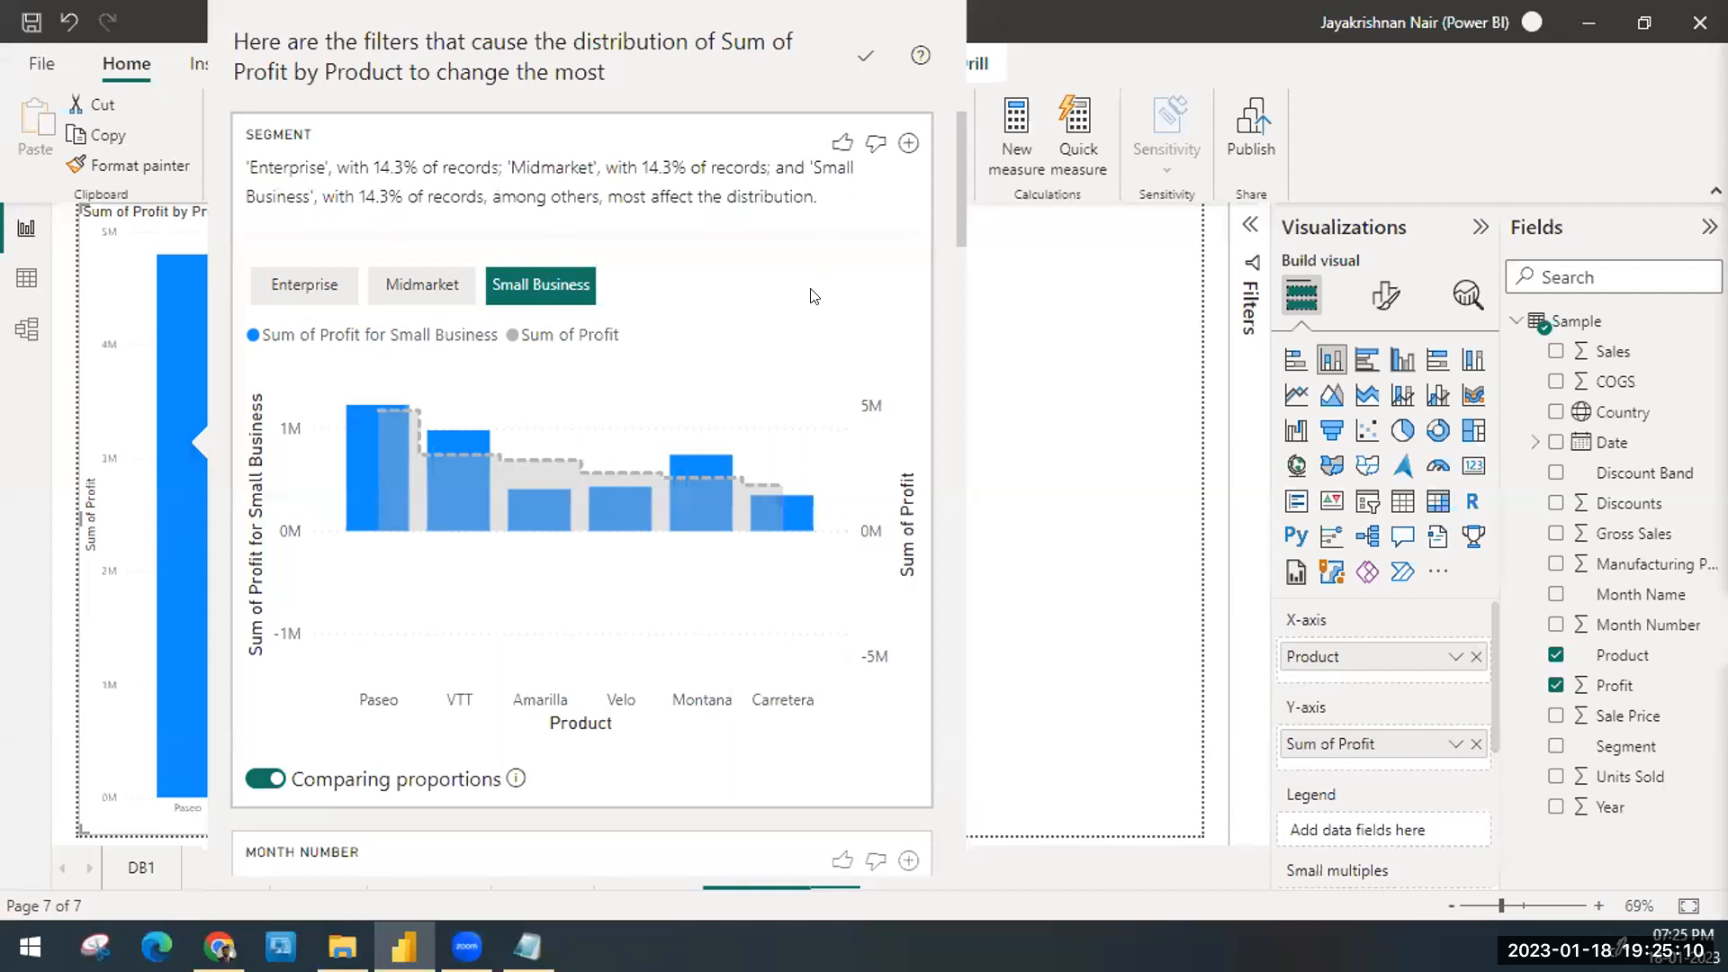
pyautogui.click(261, 780)
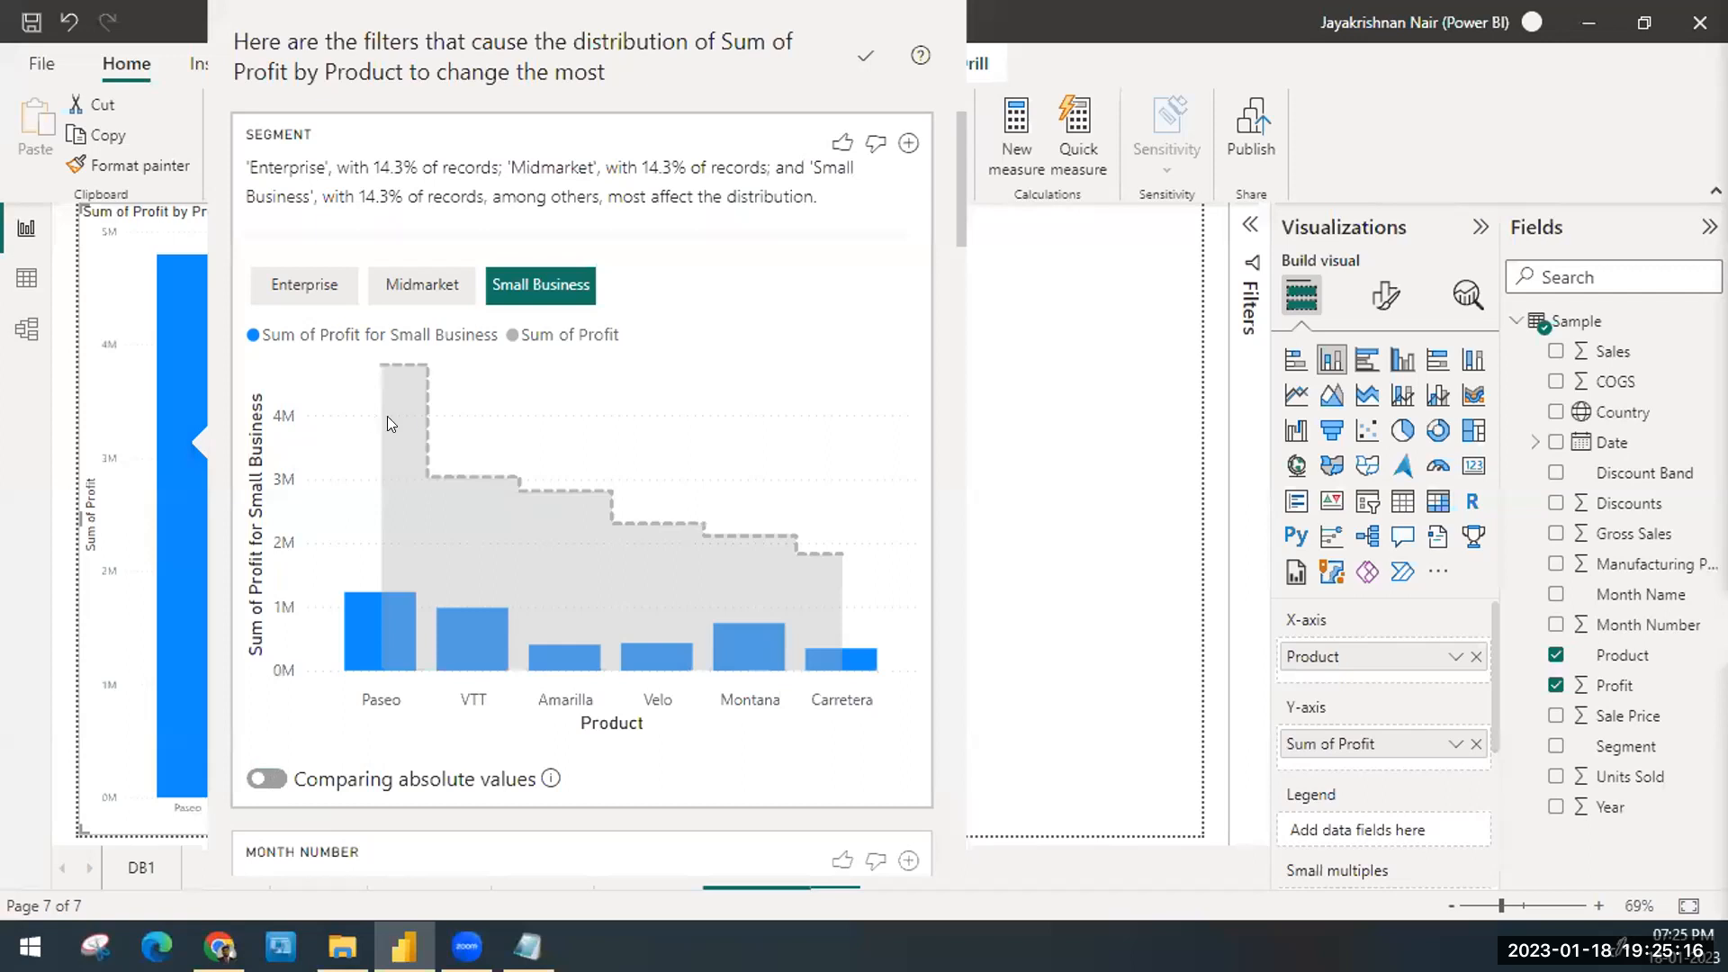
pyautogui.click(261, 785)
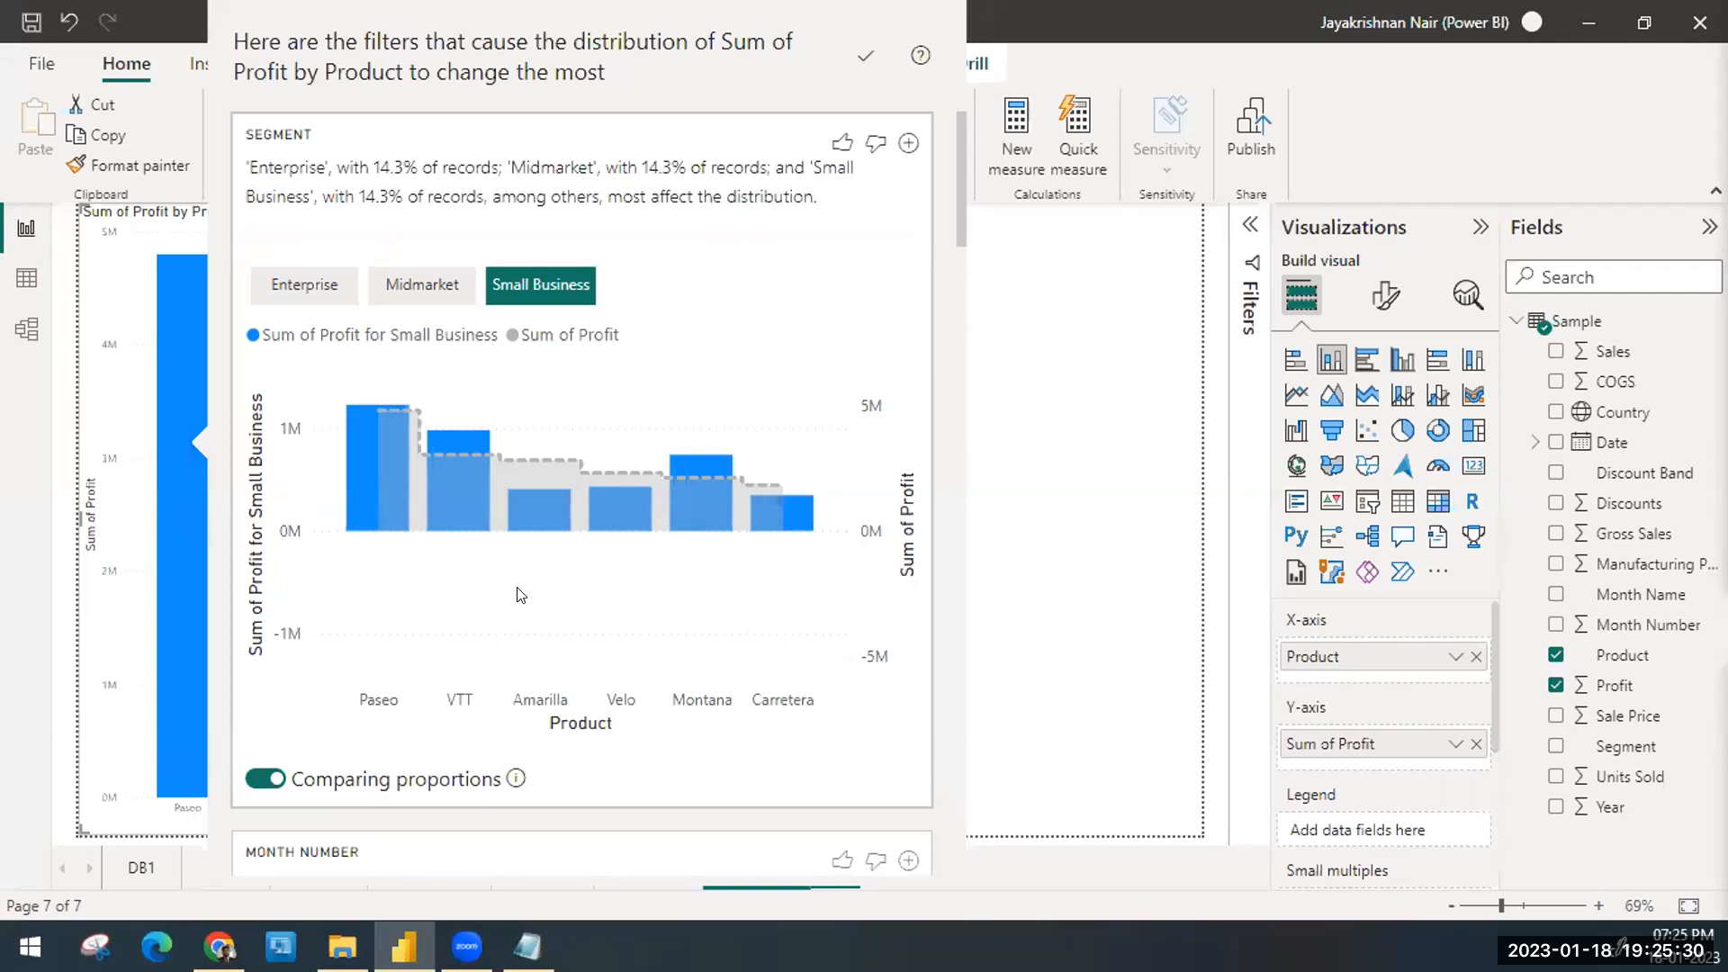
# Step: Find the Discount Band result in the analysis and compare its Low, Medium and High profit distributions
pyautogui.scroll(-5, 669, 333)
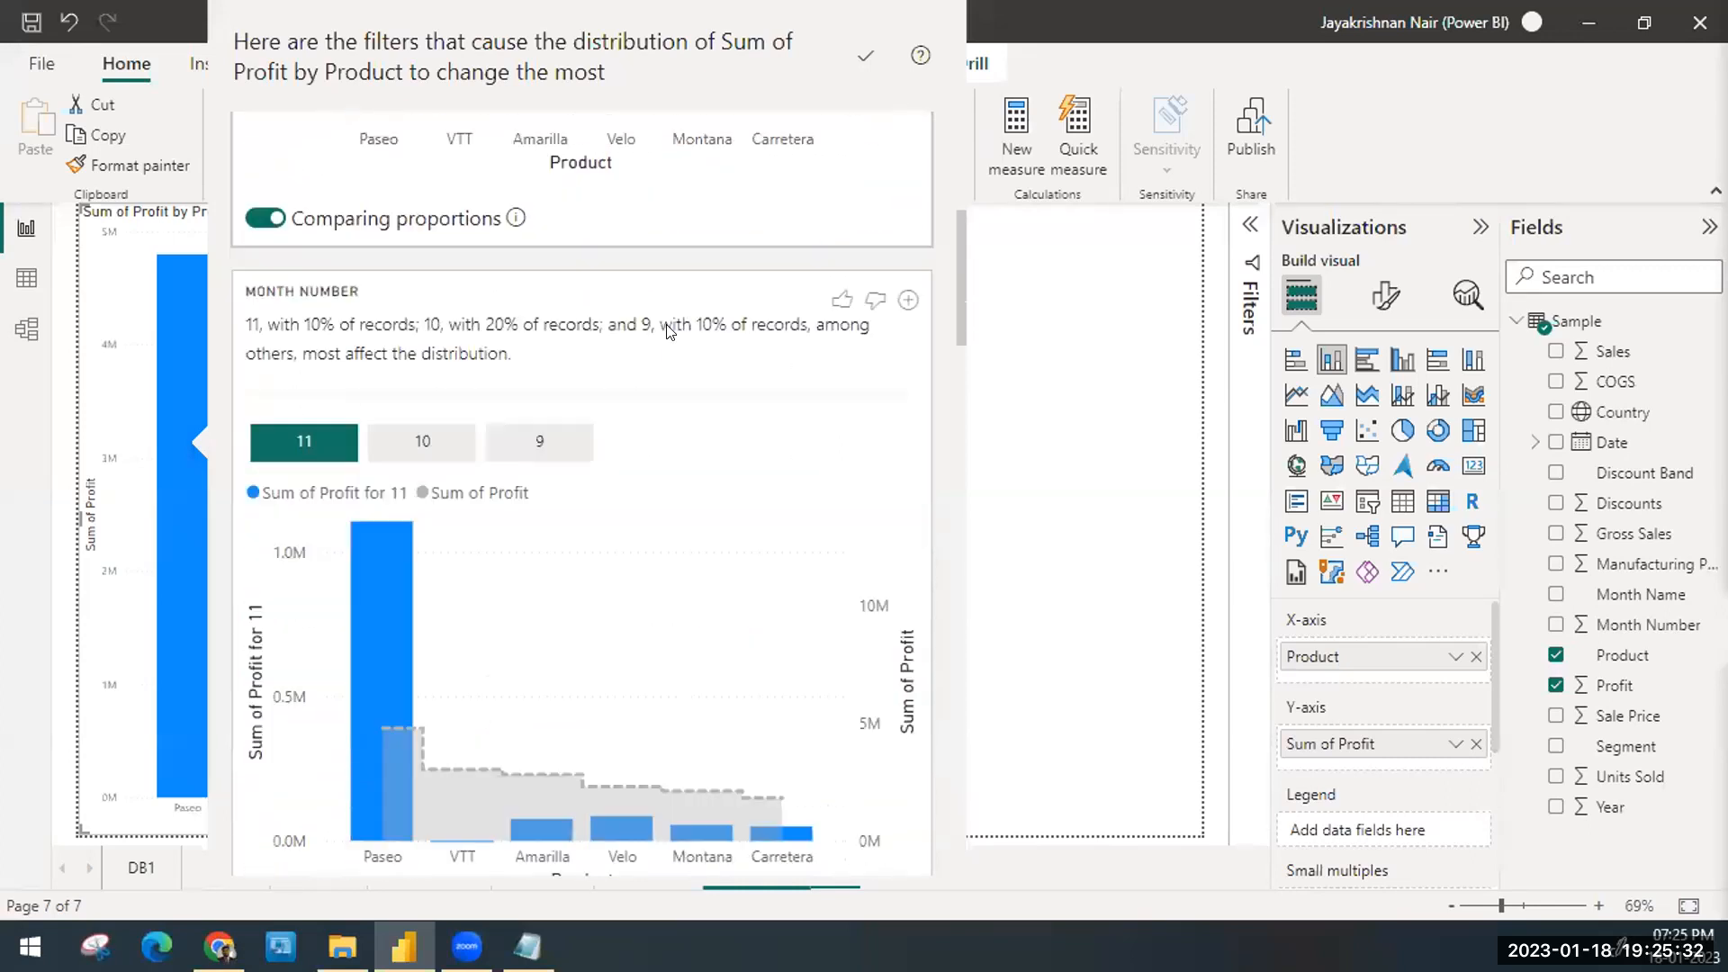
pyautogui.scroll(-10, 670, 333)
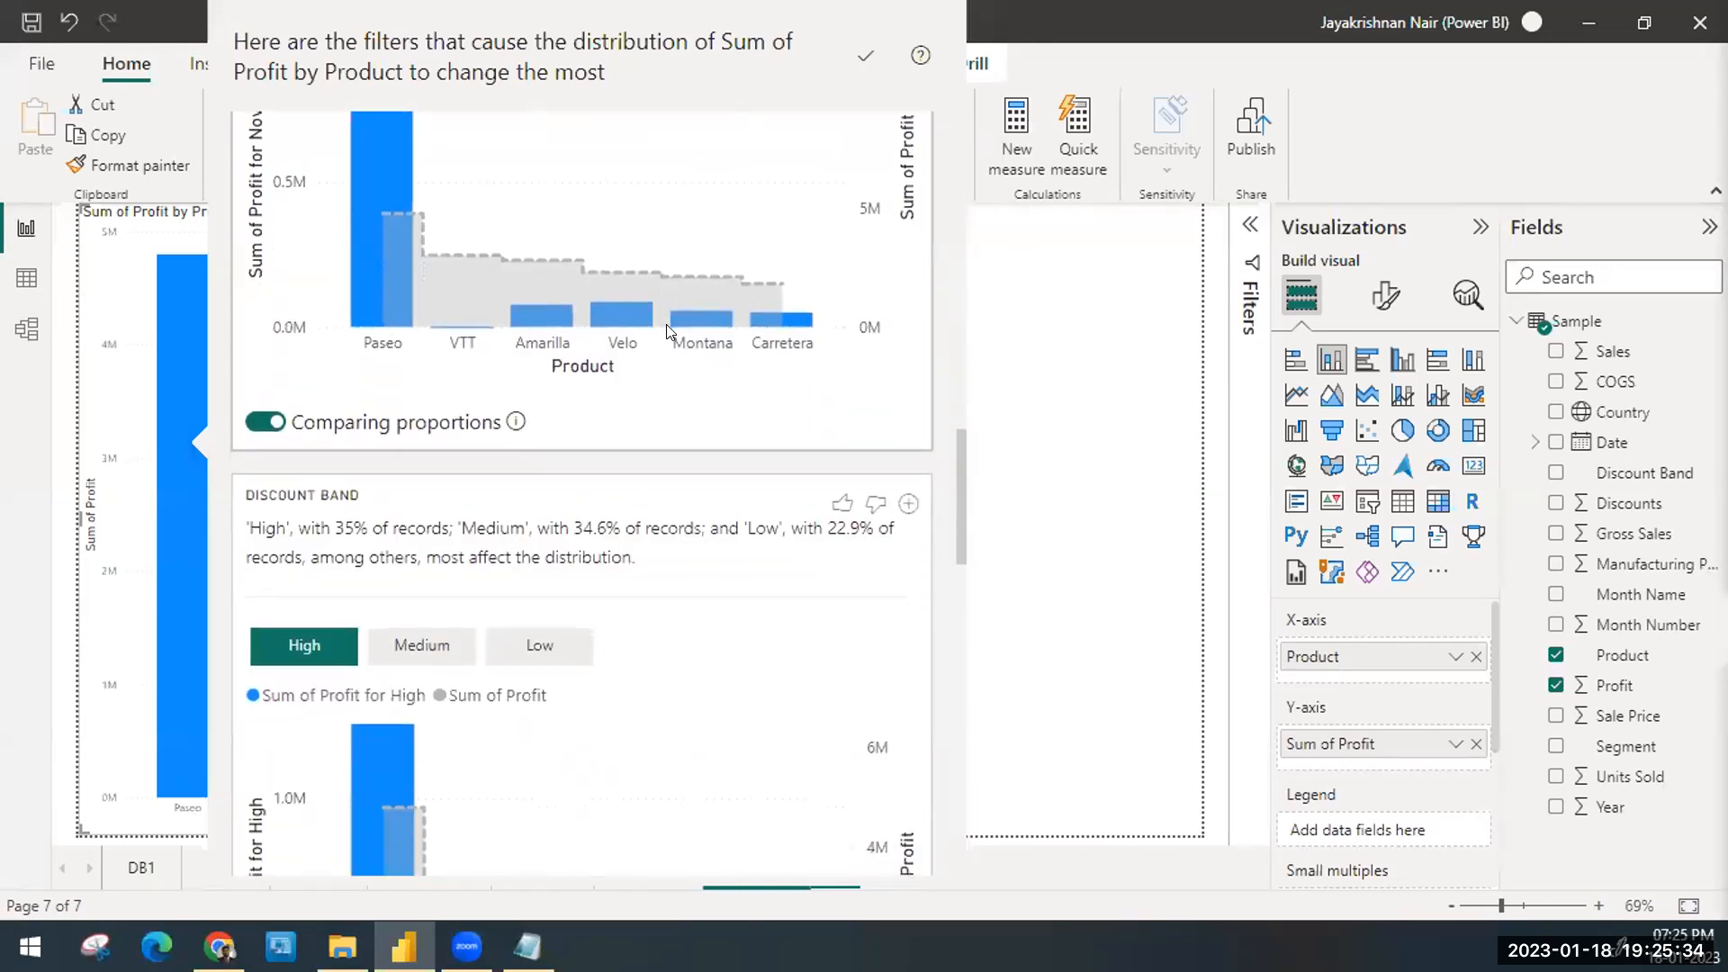
pyautogui.scroll(-4, 670, 333)
pyautogui.scroll(1, 673, 330)
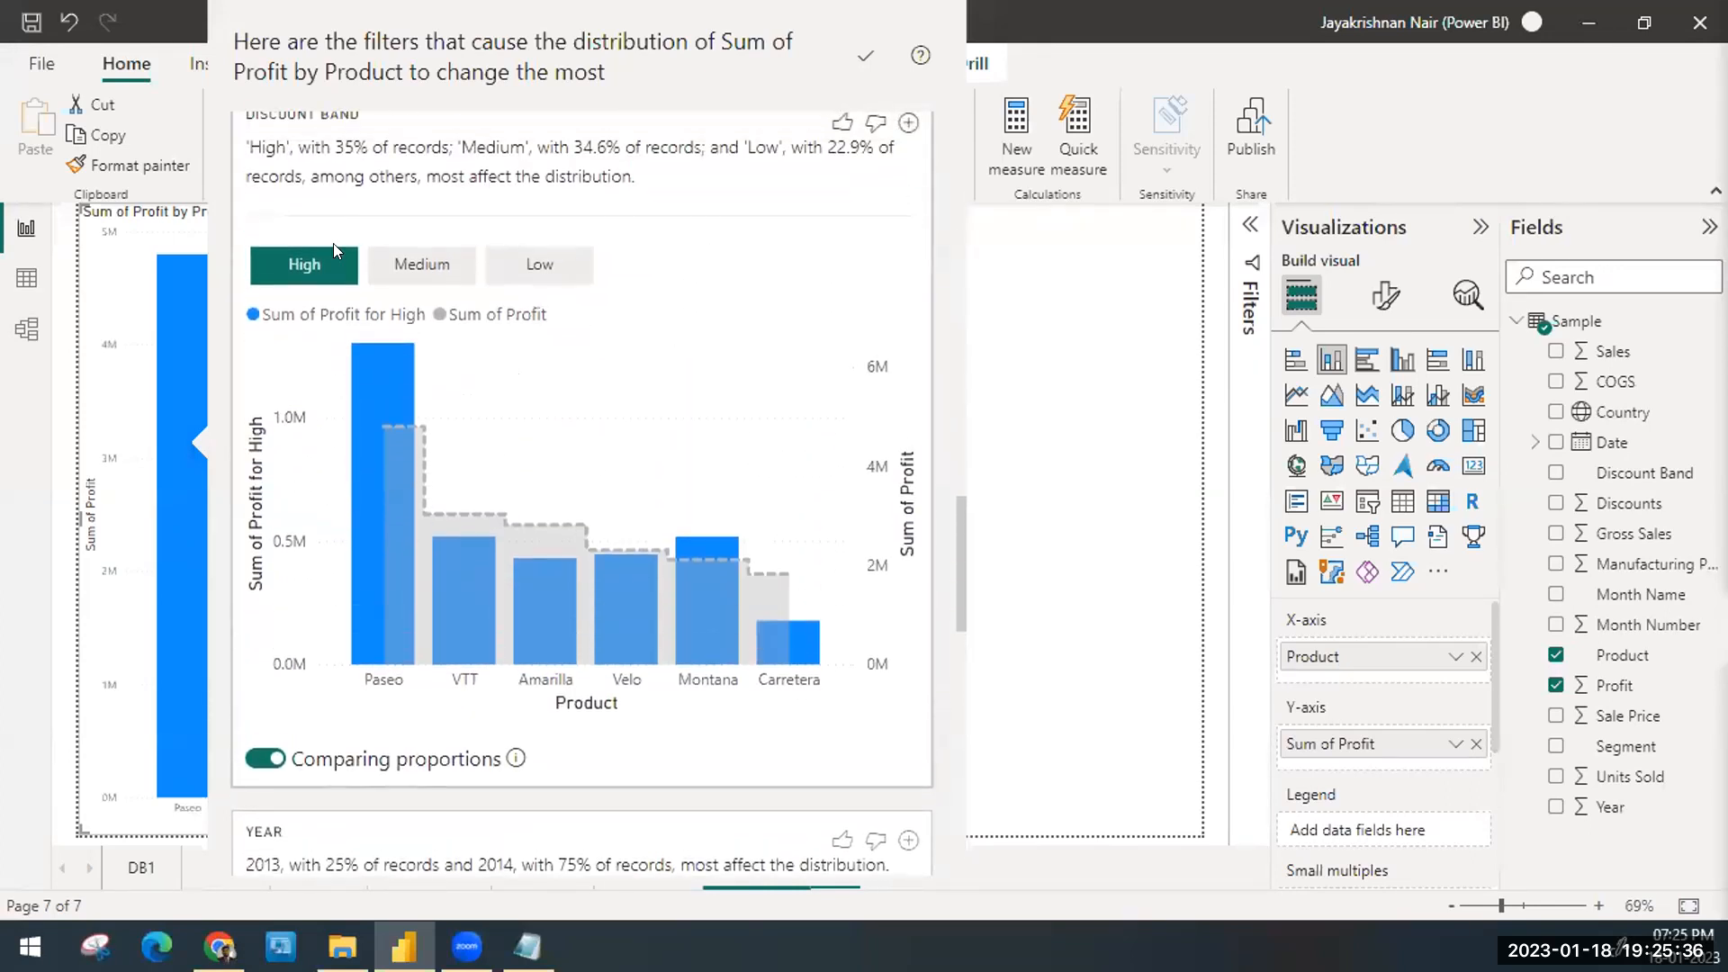
pyautogui.click(539, 263)
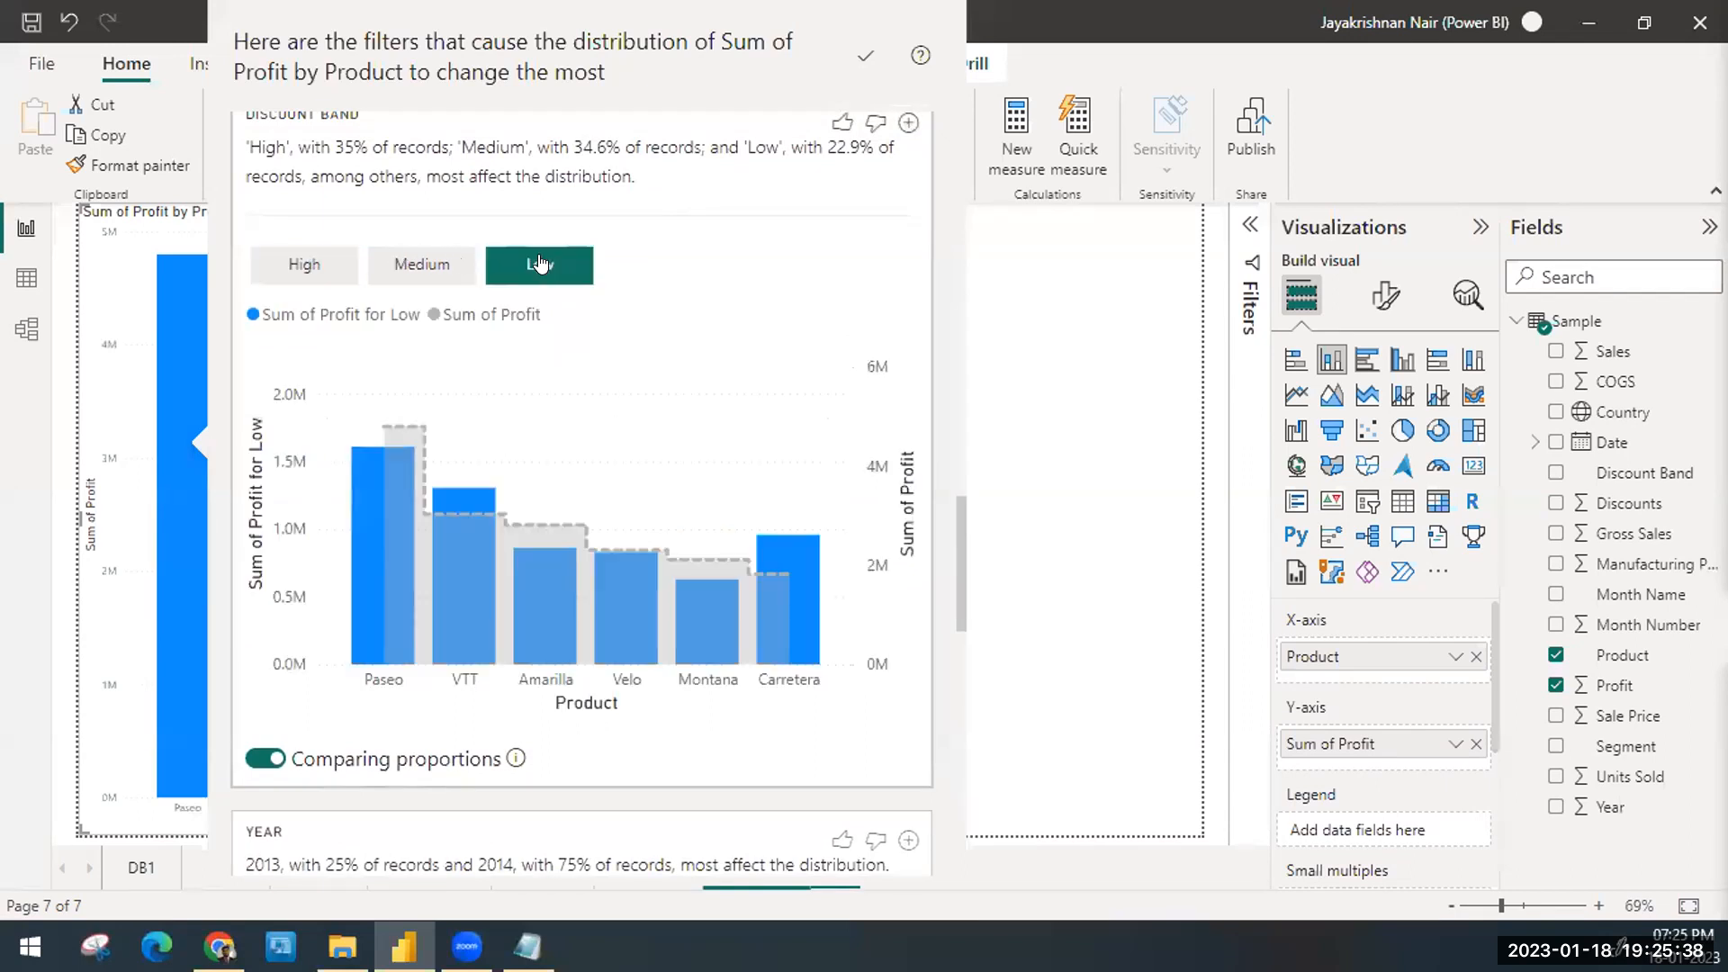
pyautogui.click(451, 263)
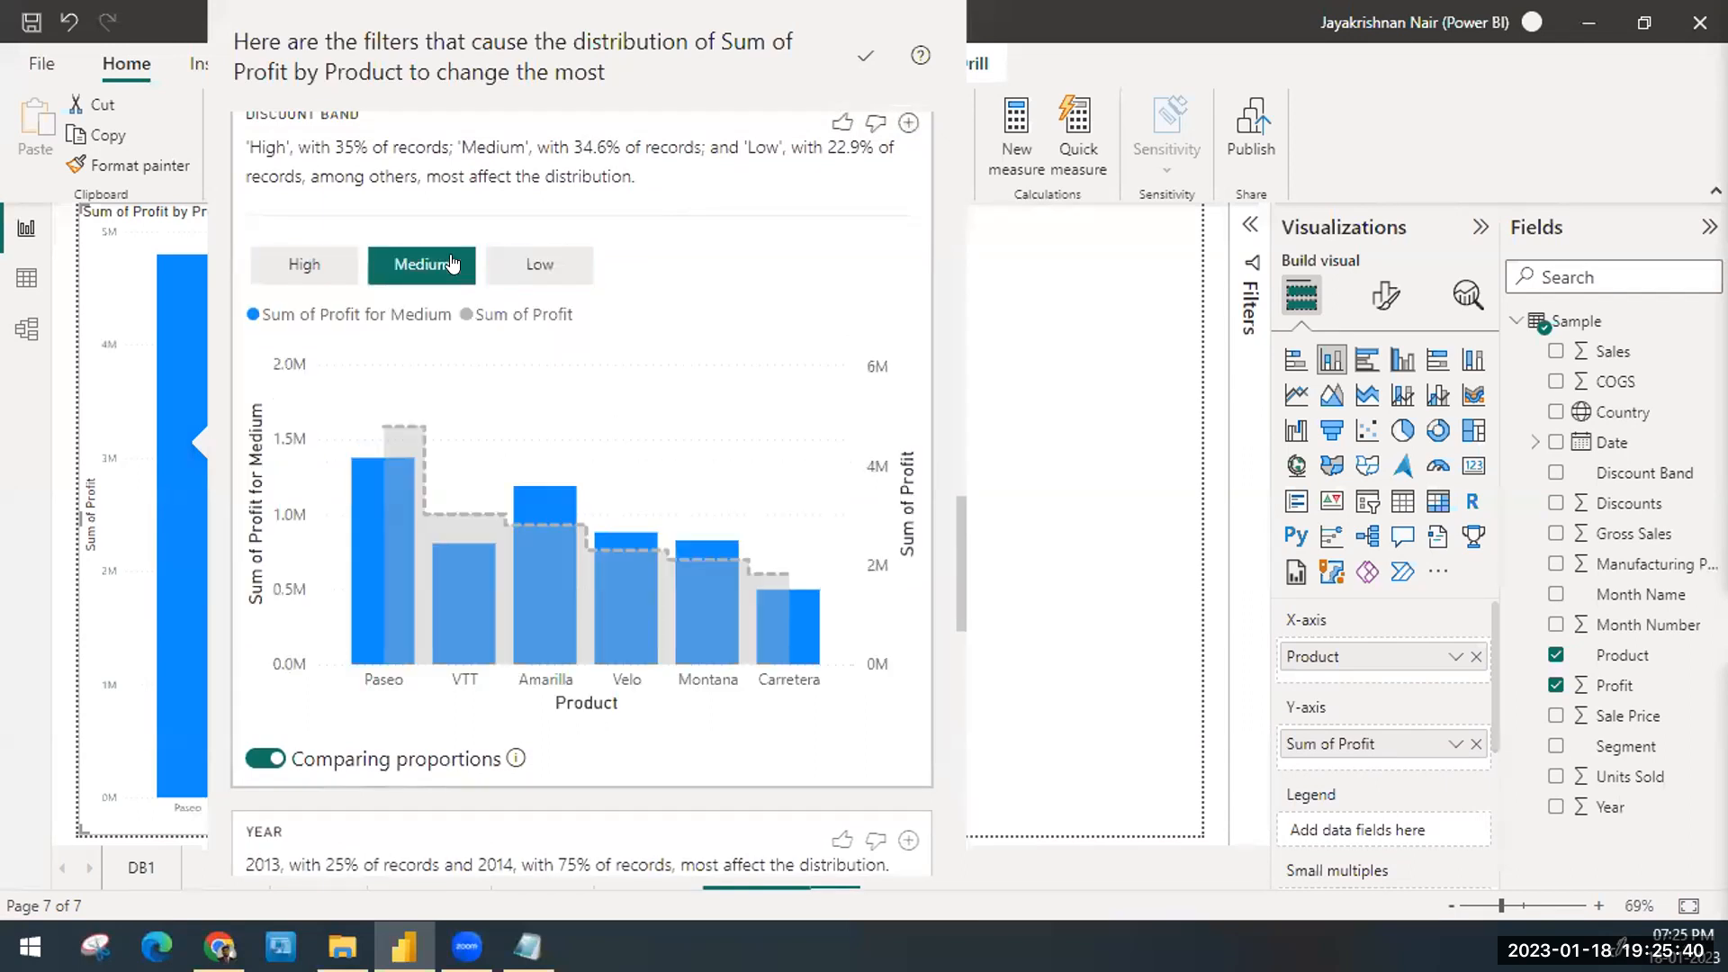
pyautogui.click(320, 270)
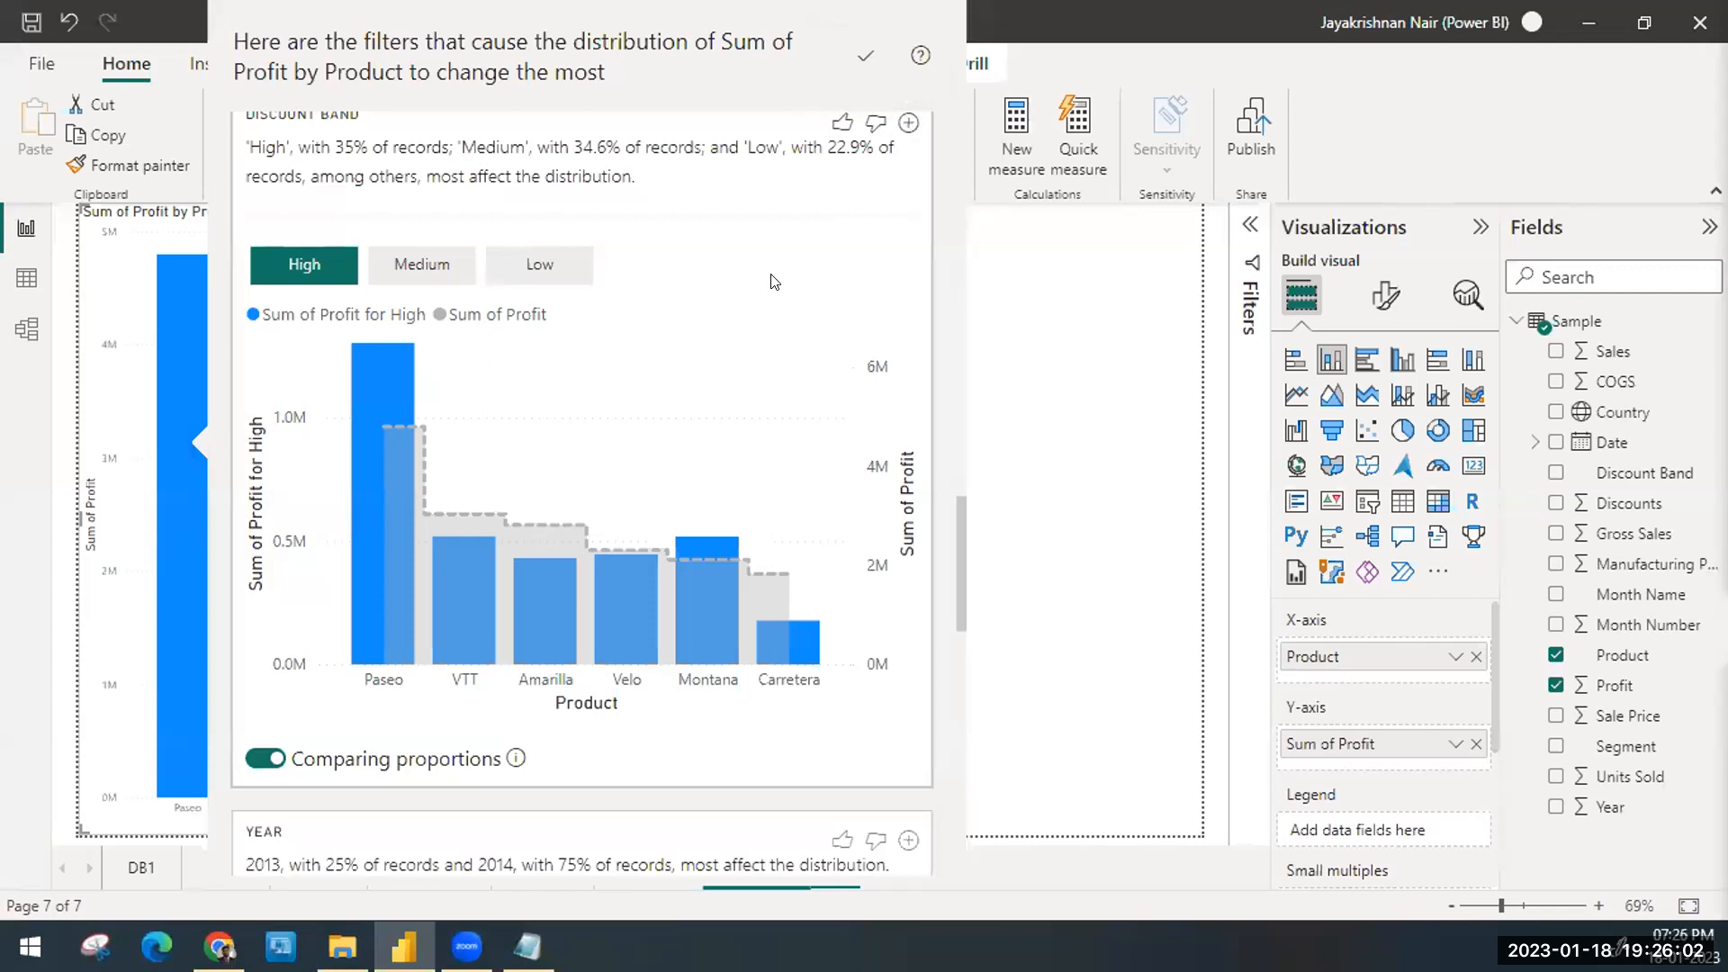
# Step: Add the High discount band comparison chart to the report page, then view it there and delete it
pyautogui.scroll(2, 765, 289)
pyautogui.scroll(2, 760, 298)
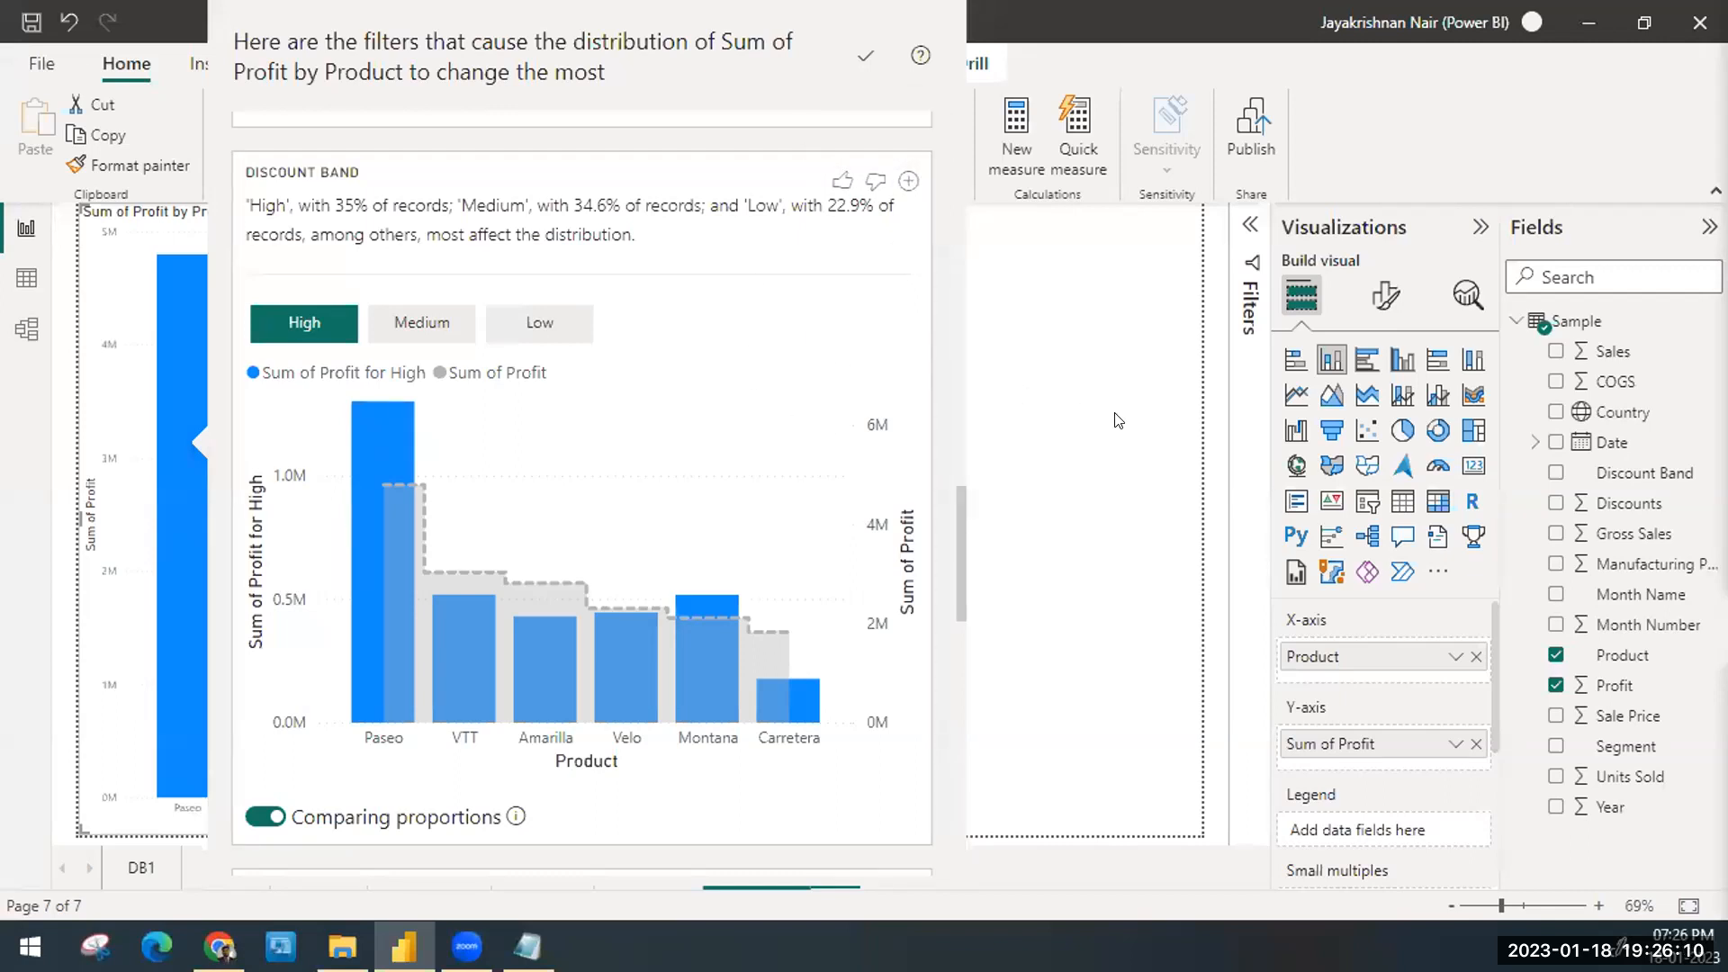
pyautogui.click(909, 181)
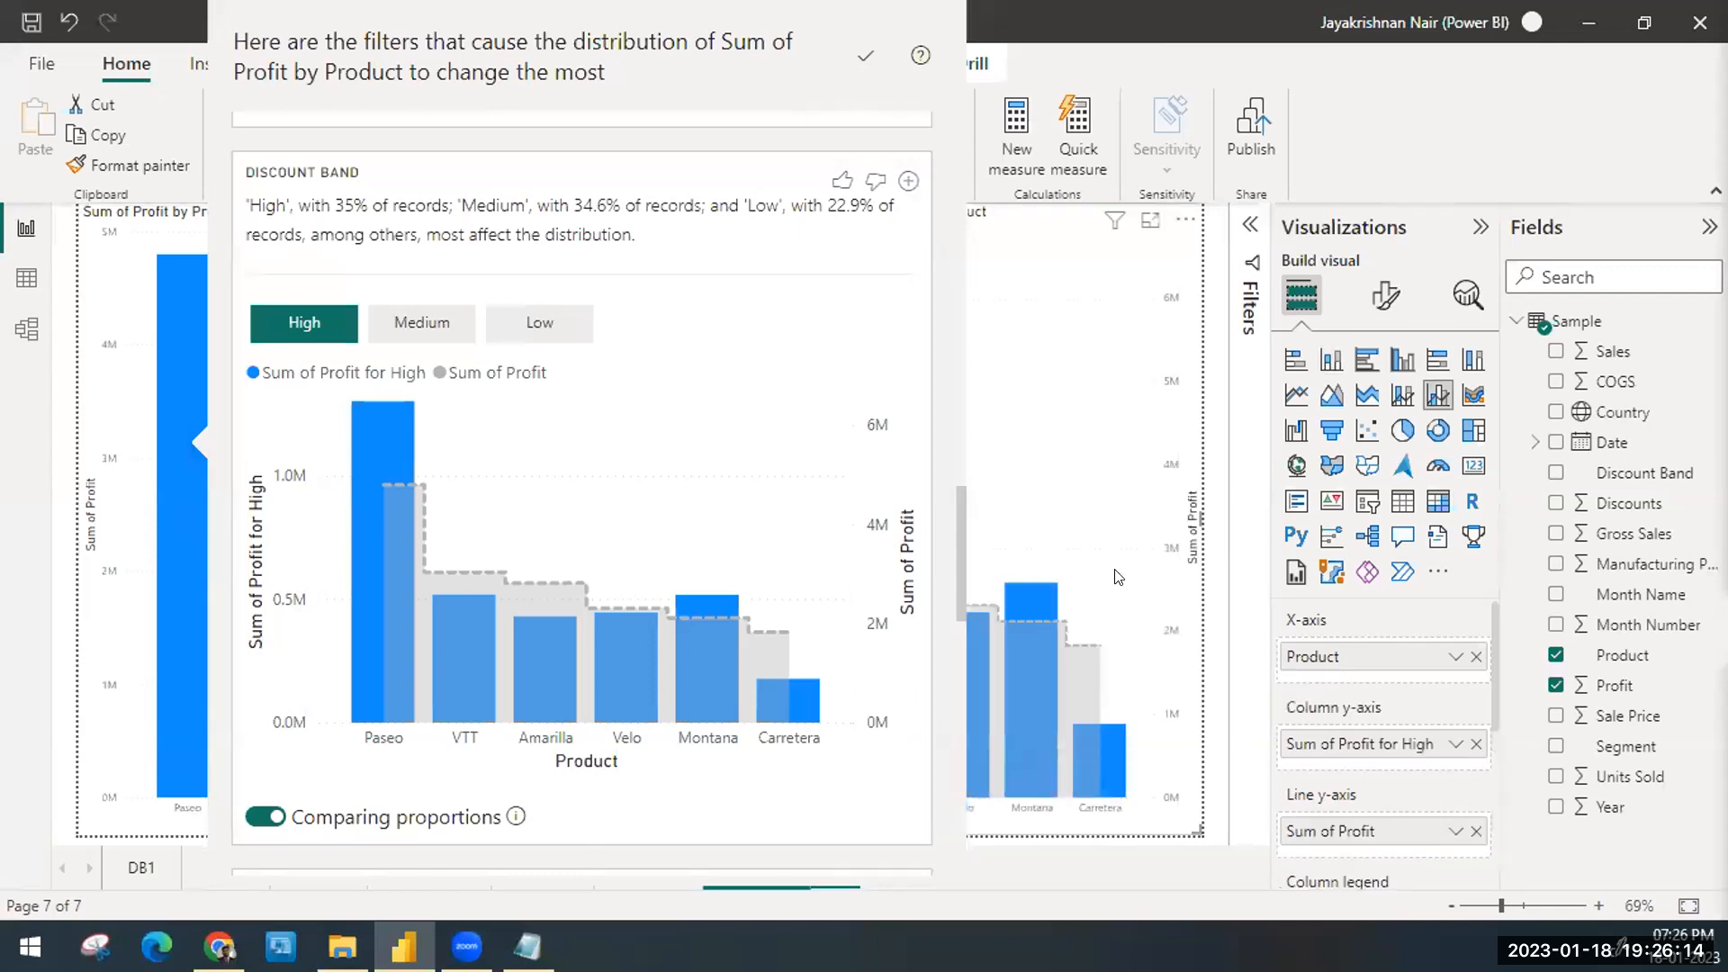
pyautogui.click(1222, 602)
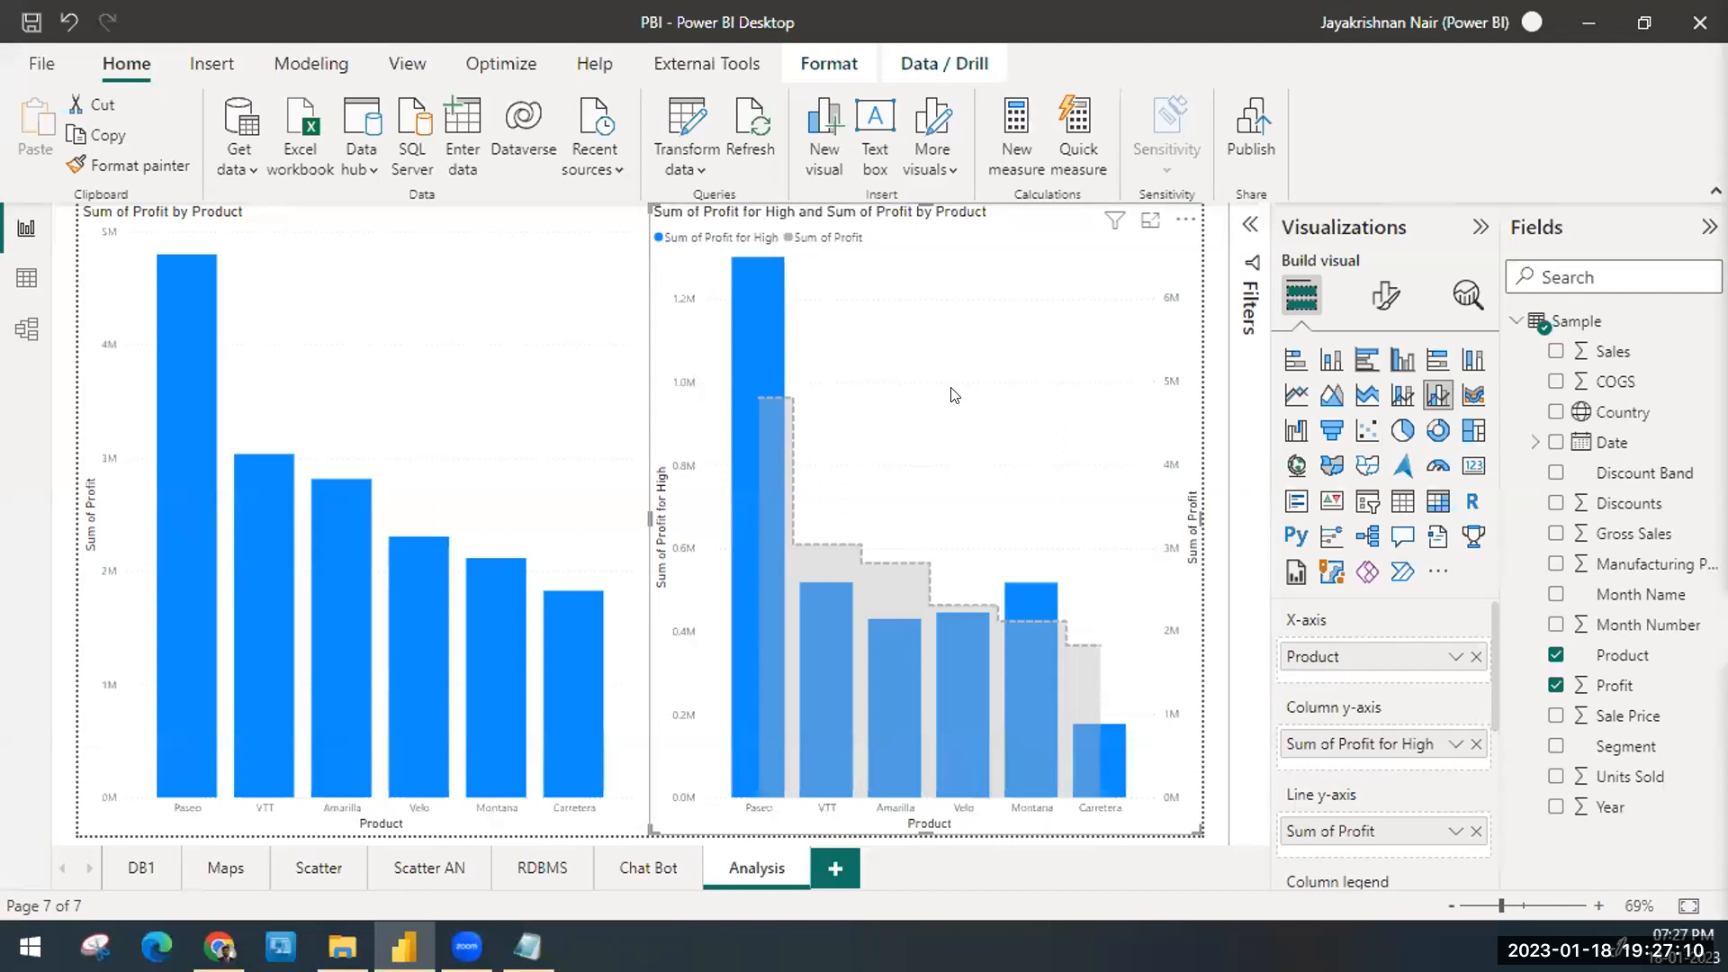
pyautogui.press('Delete')
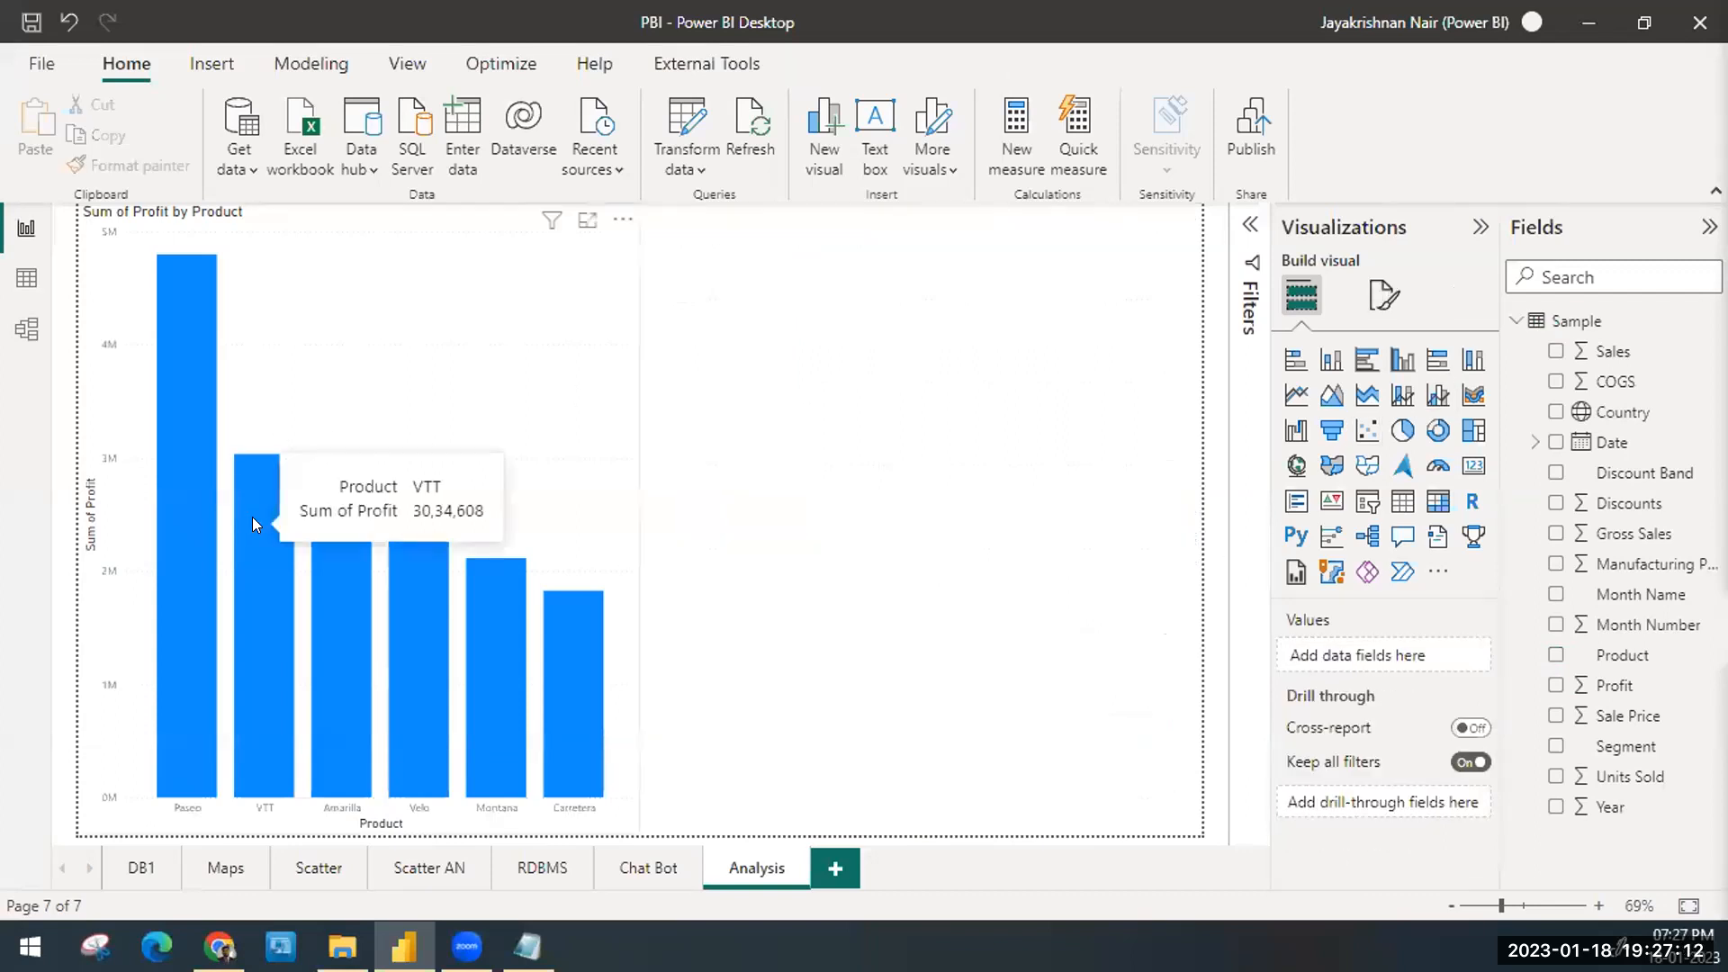
# Step: Run the analysis of where the distribution is different from the VTT column and view the Low discount band comparison
pyautogui.rightClick(252, 517)
pyautogui.moveTo(360, 695)
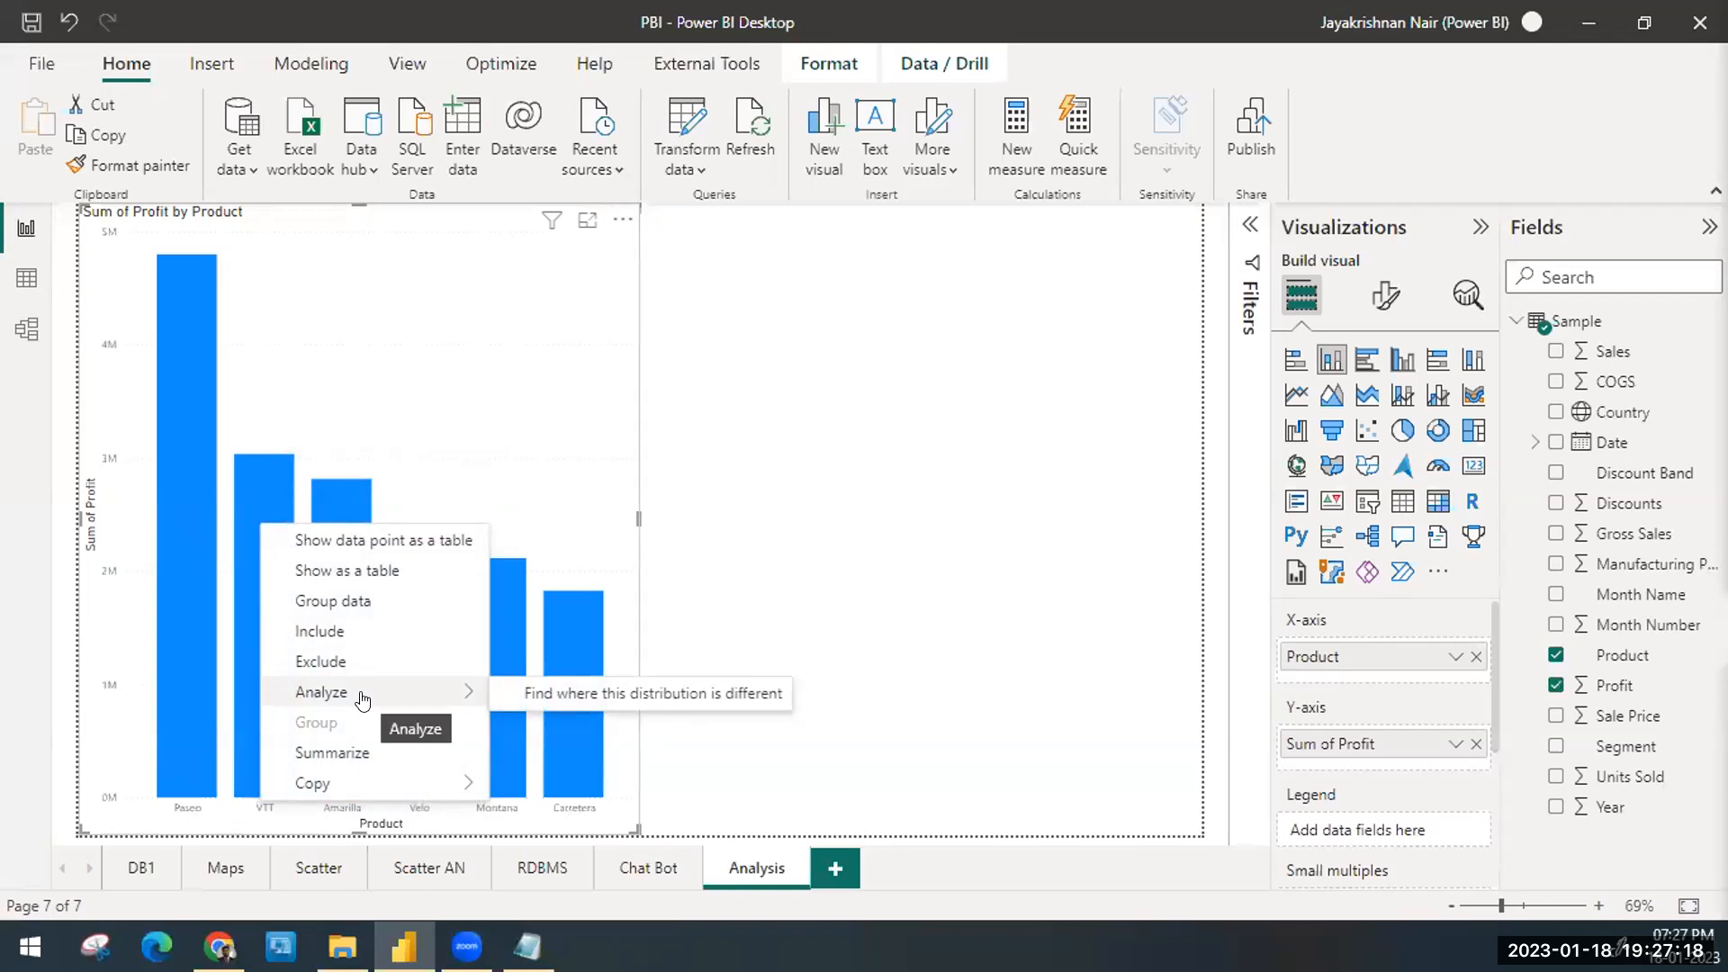
pyautogui.click(551, 698)
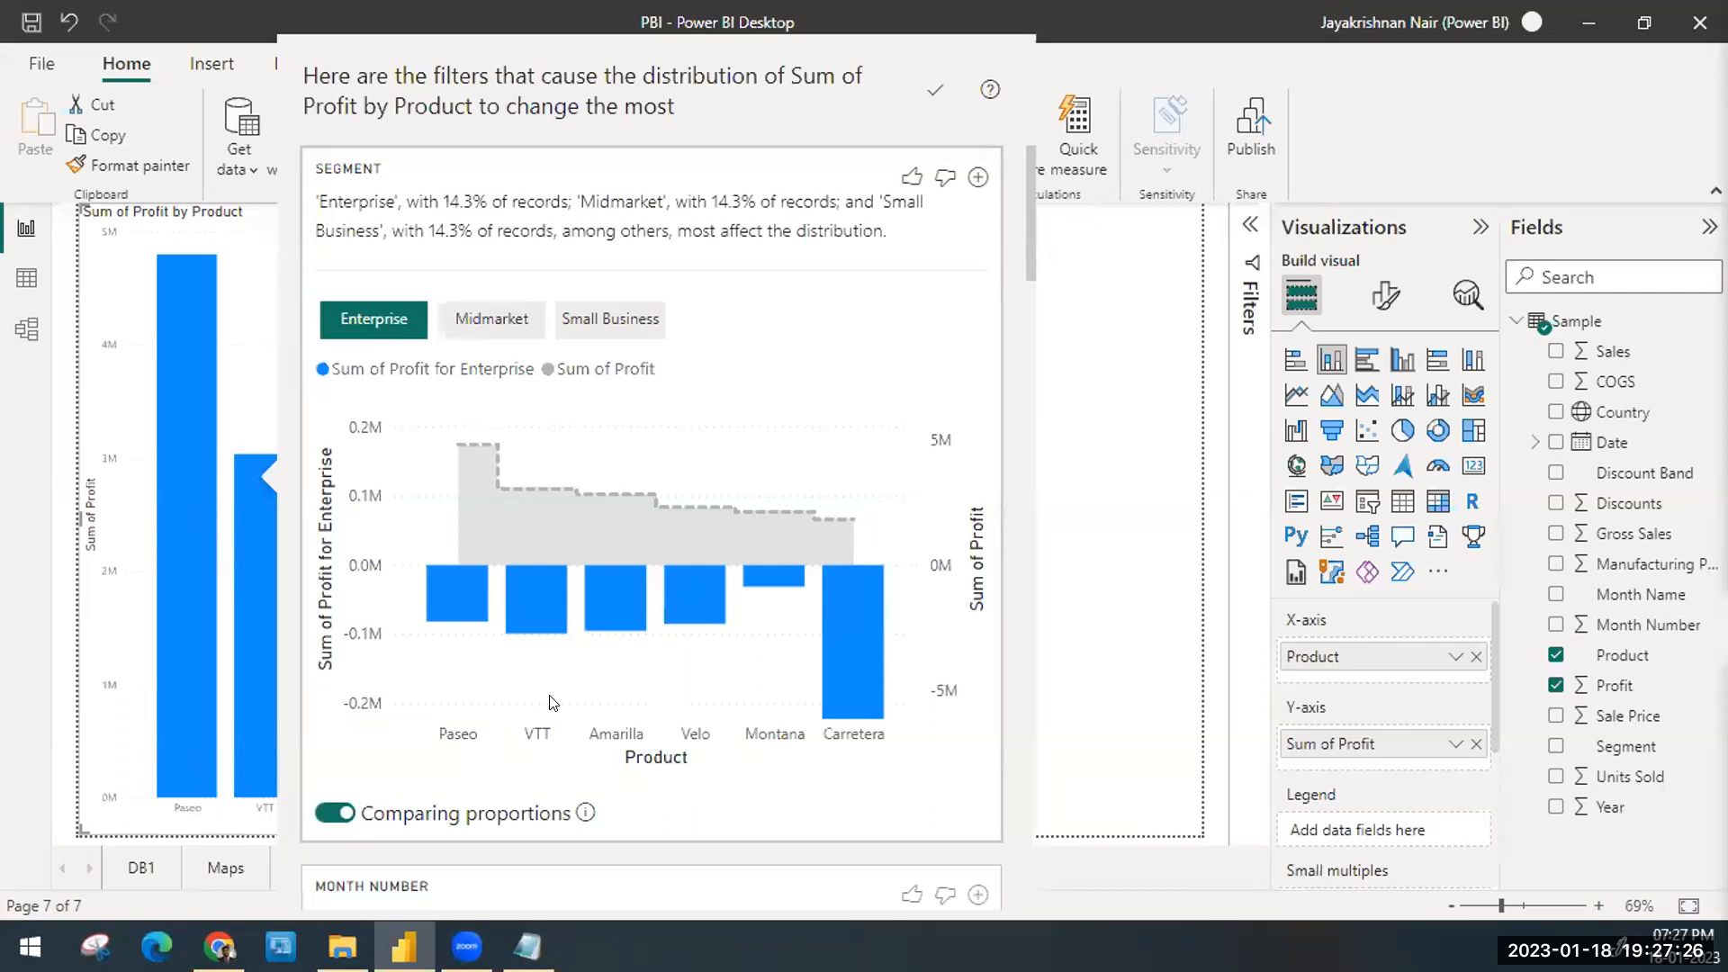
pyautogui.scroll(-8, 552, 702)
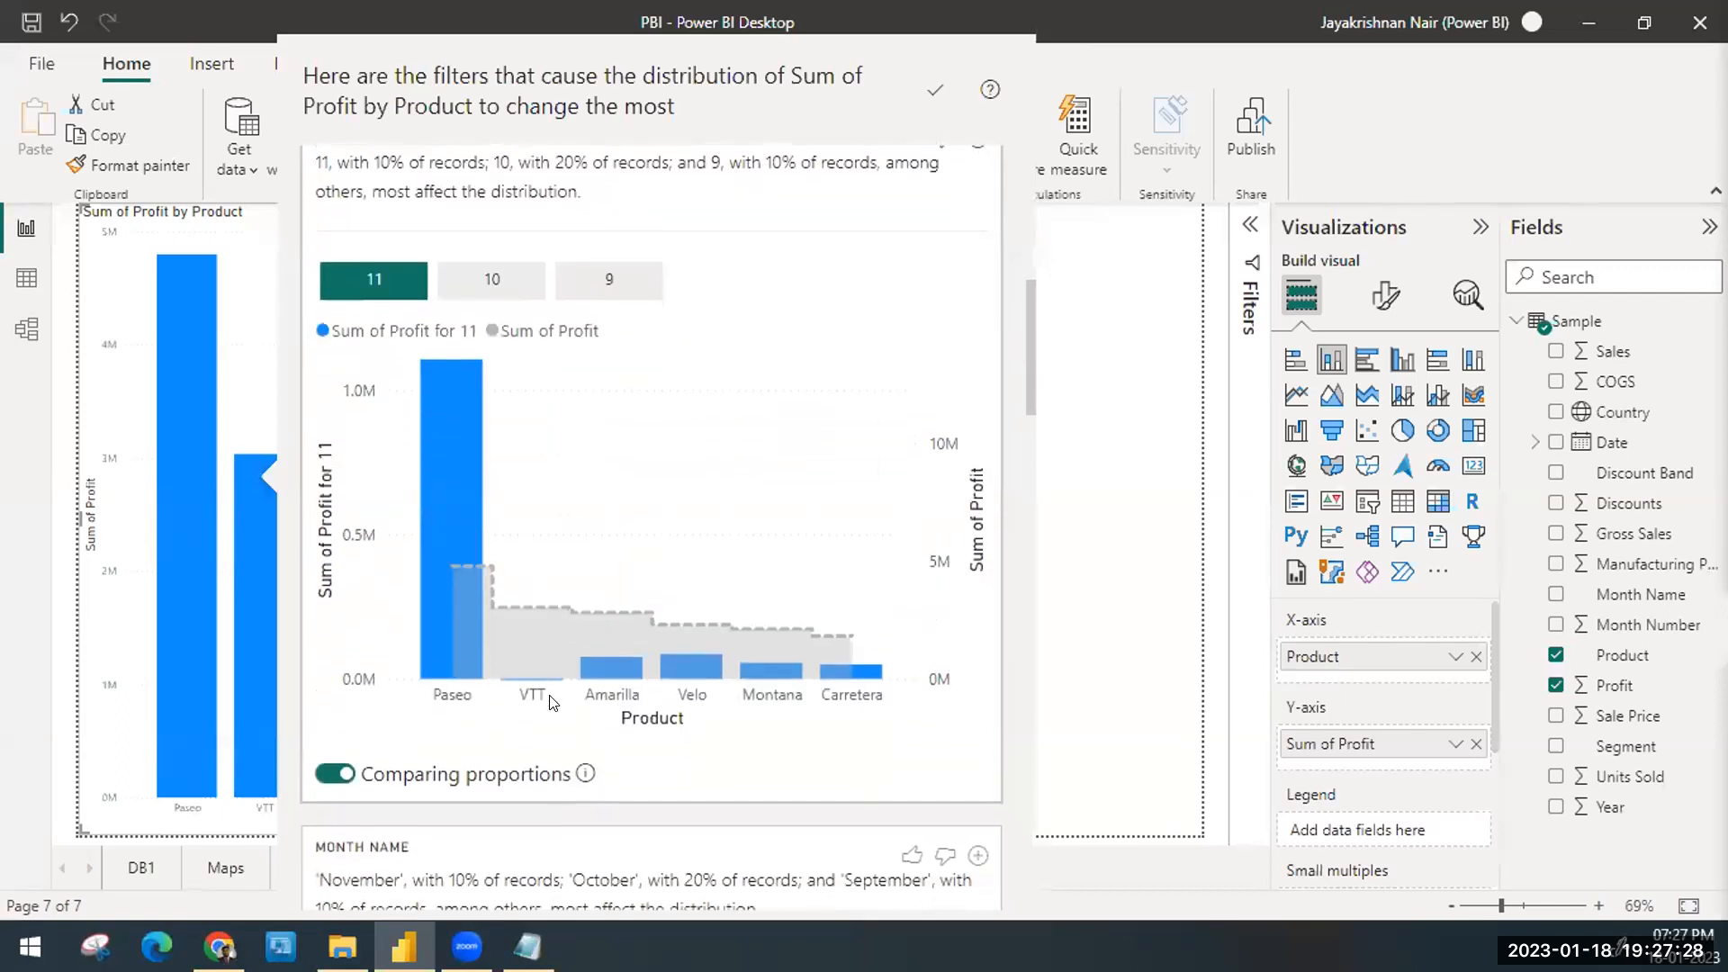
pyautogui.scroll(-10, 551, 702)
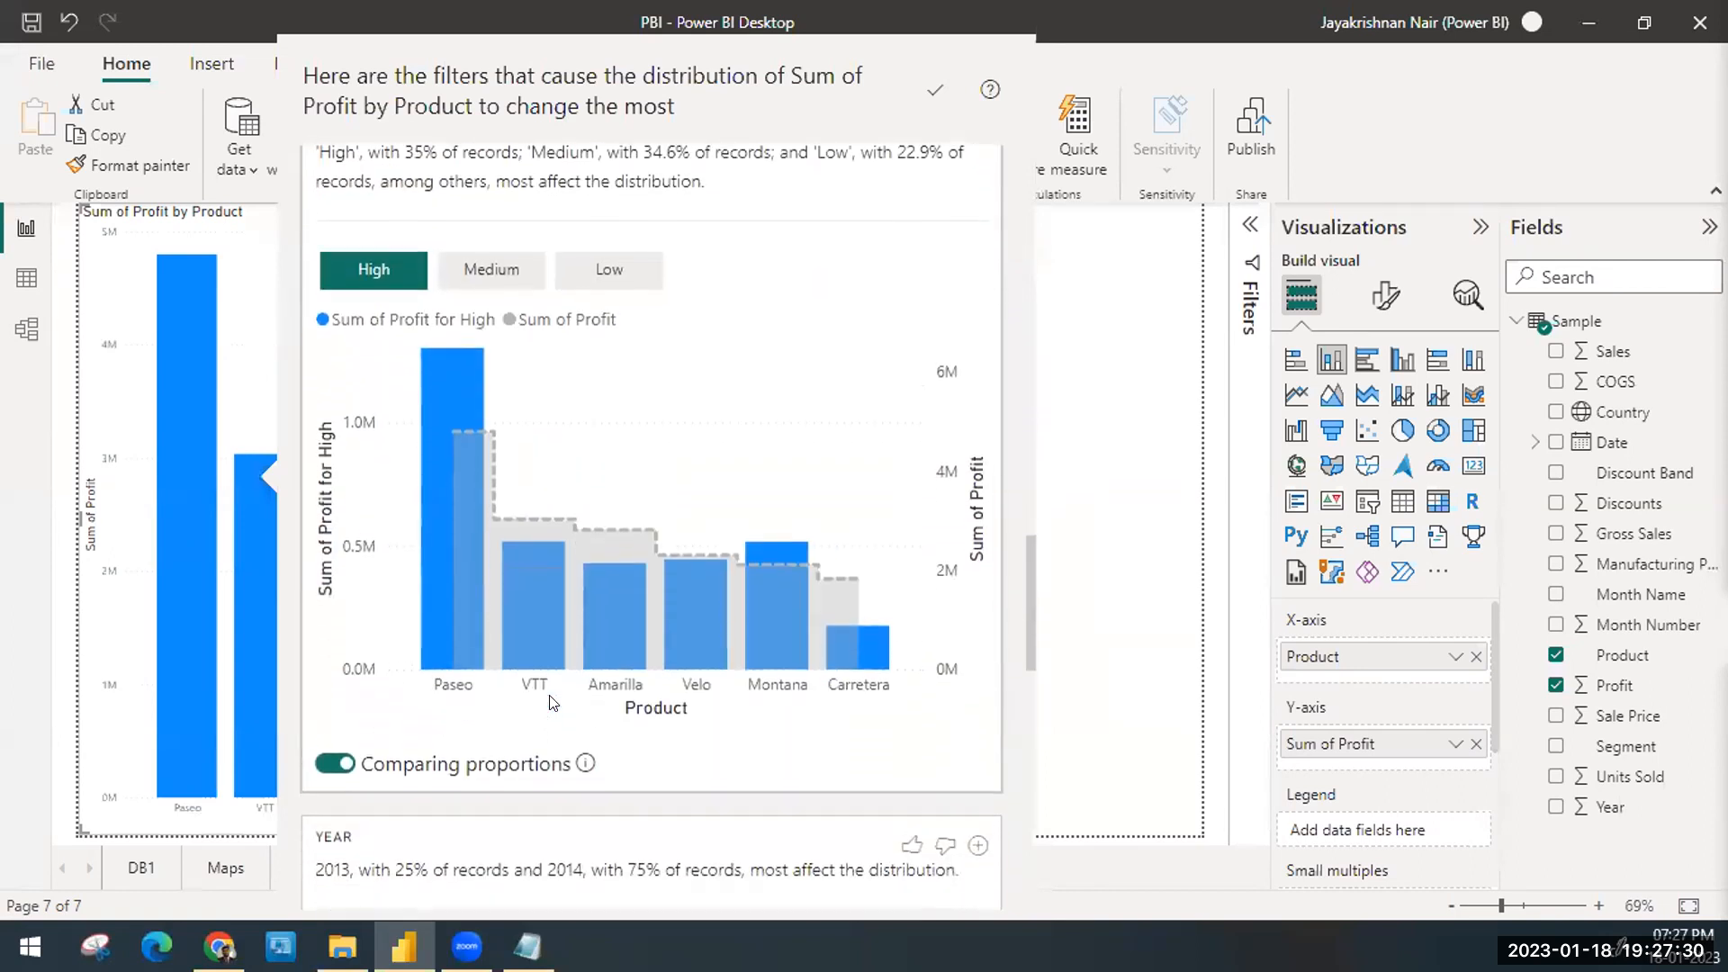
pyautogui.click(578, 271)
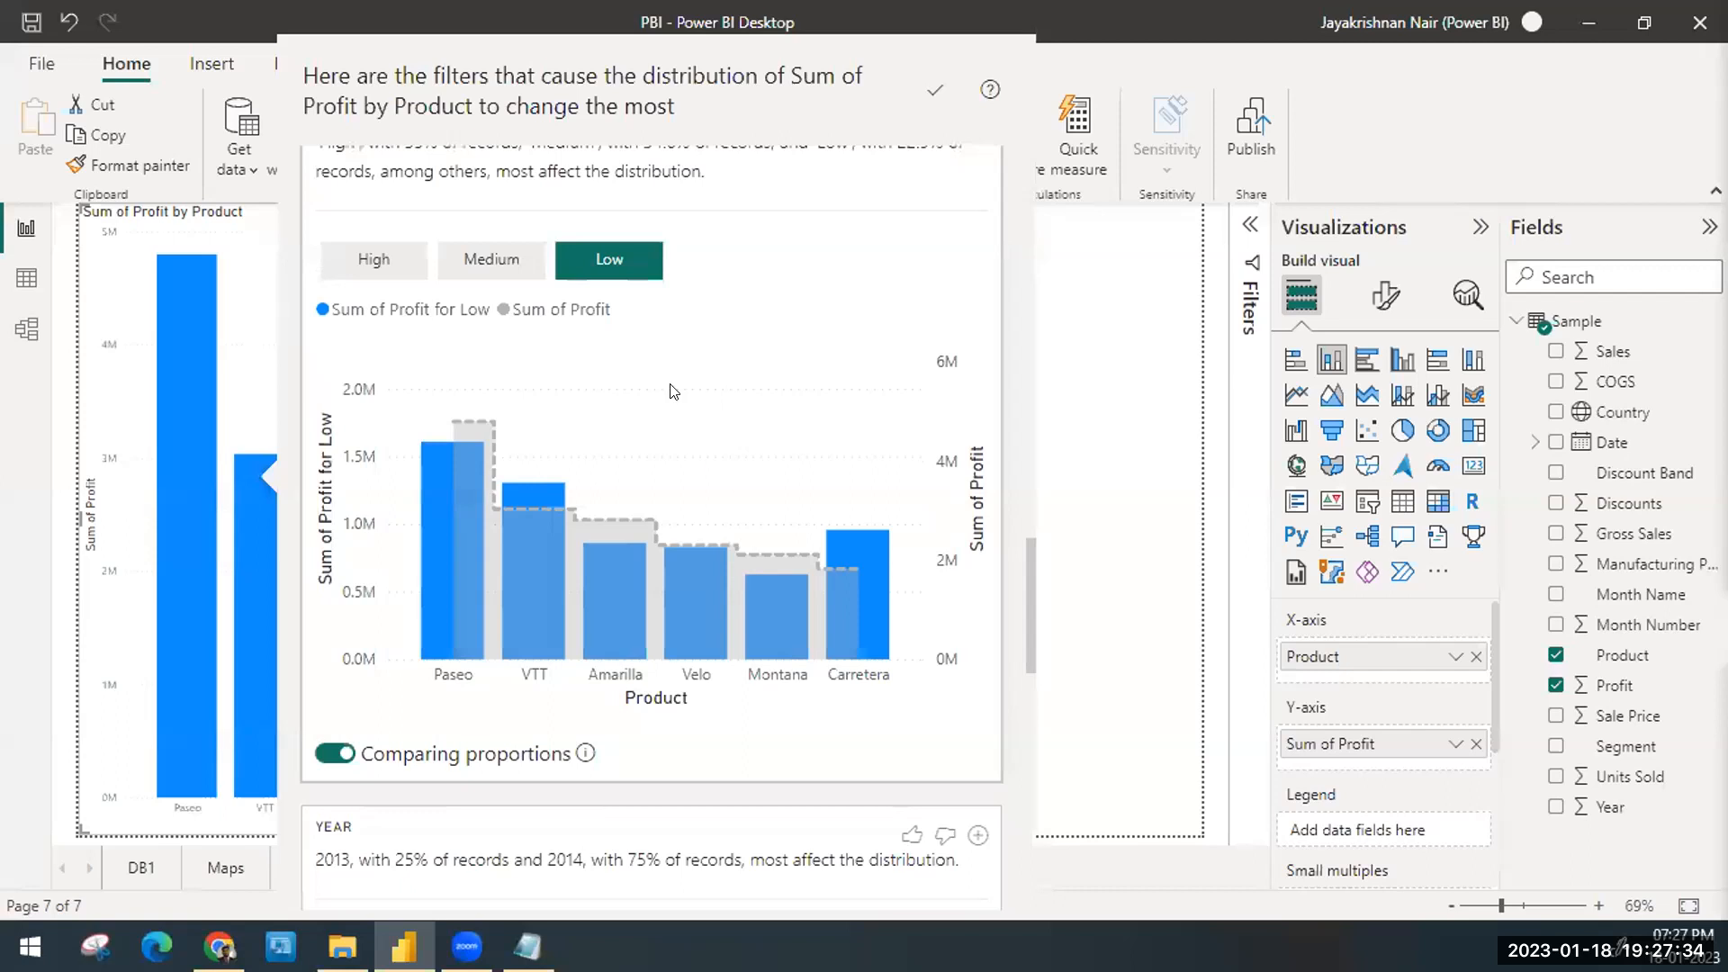
pyautogui.scroll(1, 621, 378)
pyautogui.scroll(-1, 624, 381)
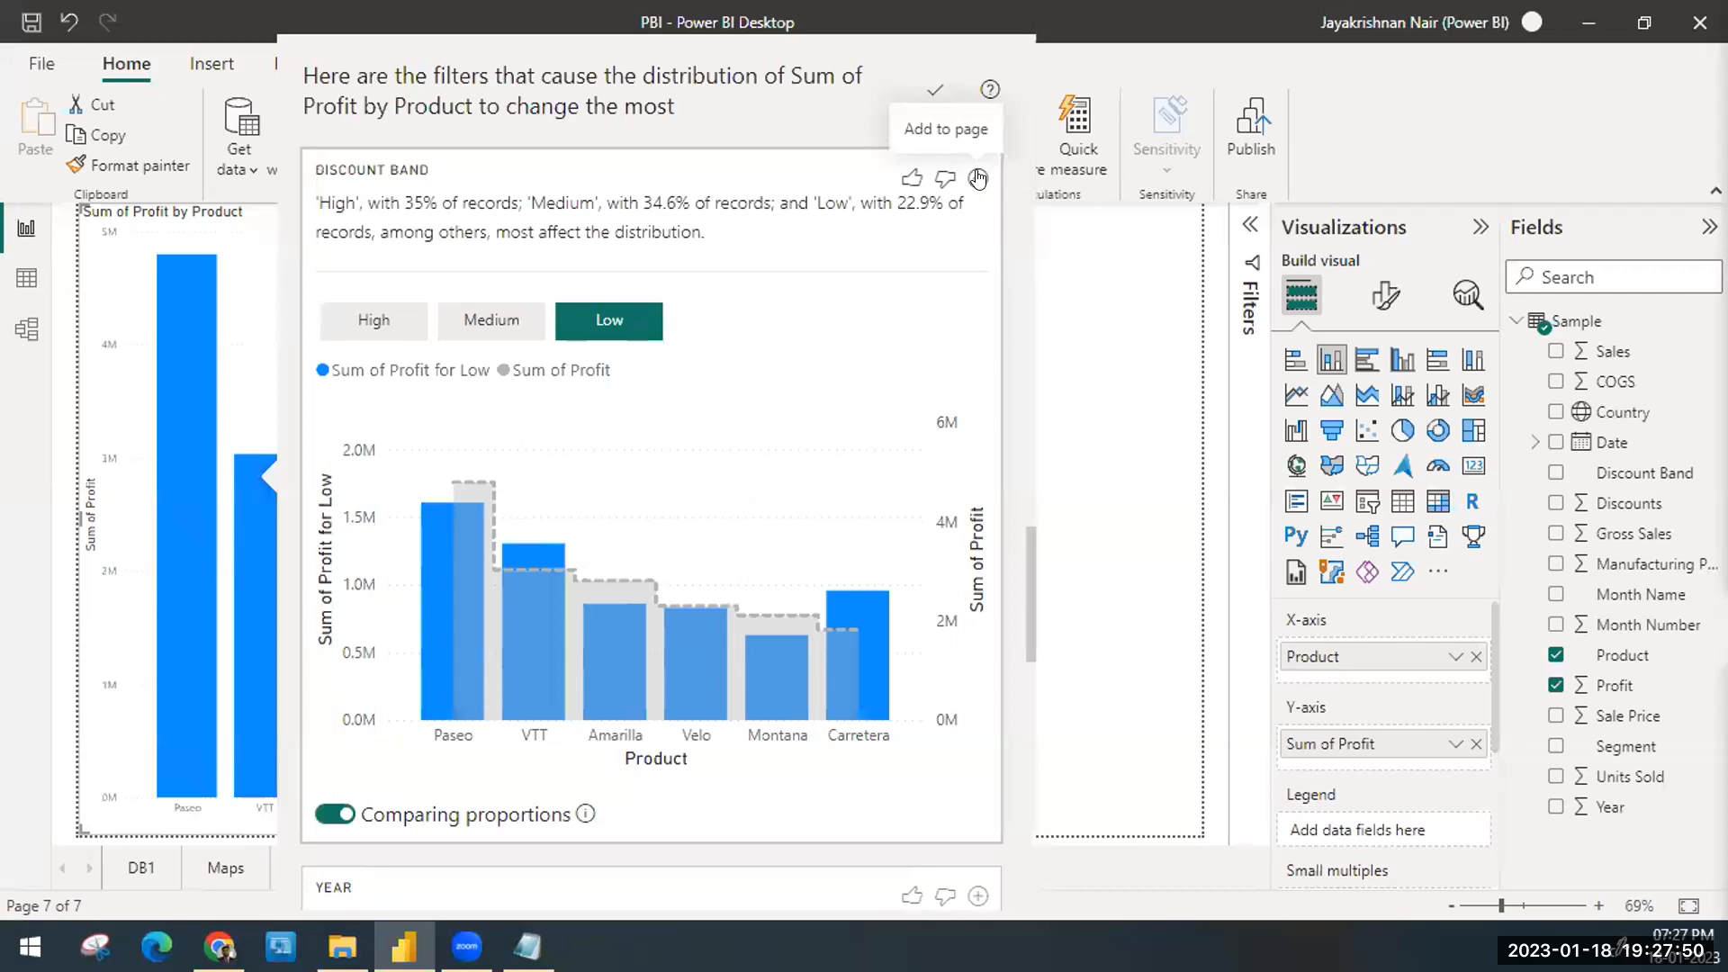
# Step: Go back to the Segment result, compare the Midmarket and Small Business profit distributions, then close the analysis
pyautogui.scroll(-5, 635, 393)
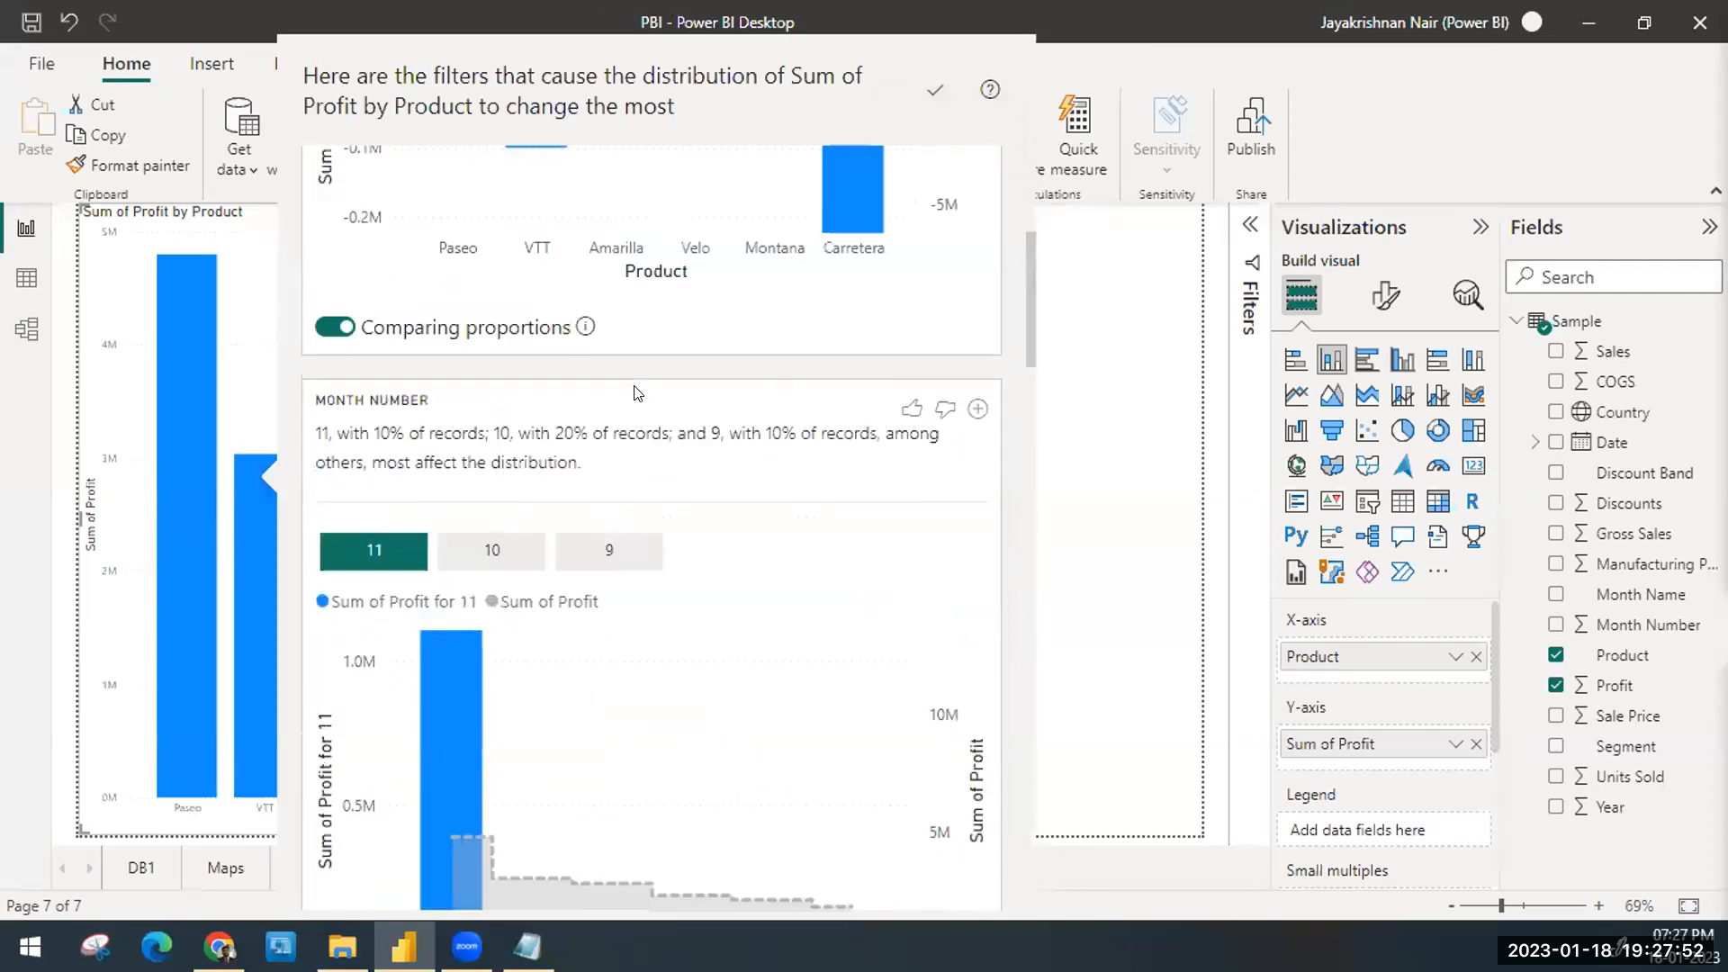
pyautogui.scroll(5, 636, 394)
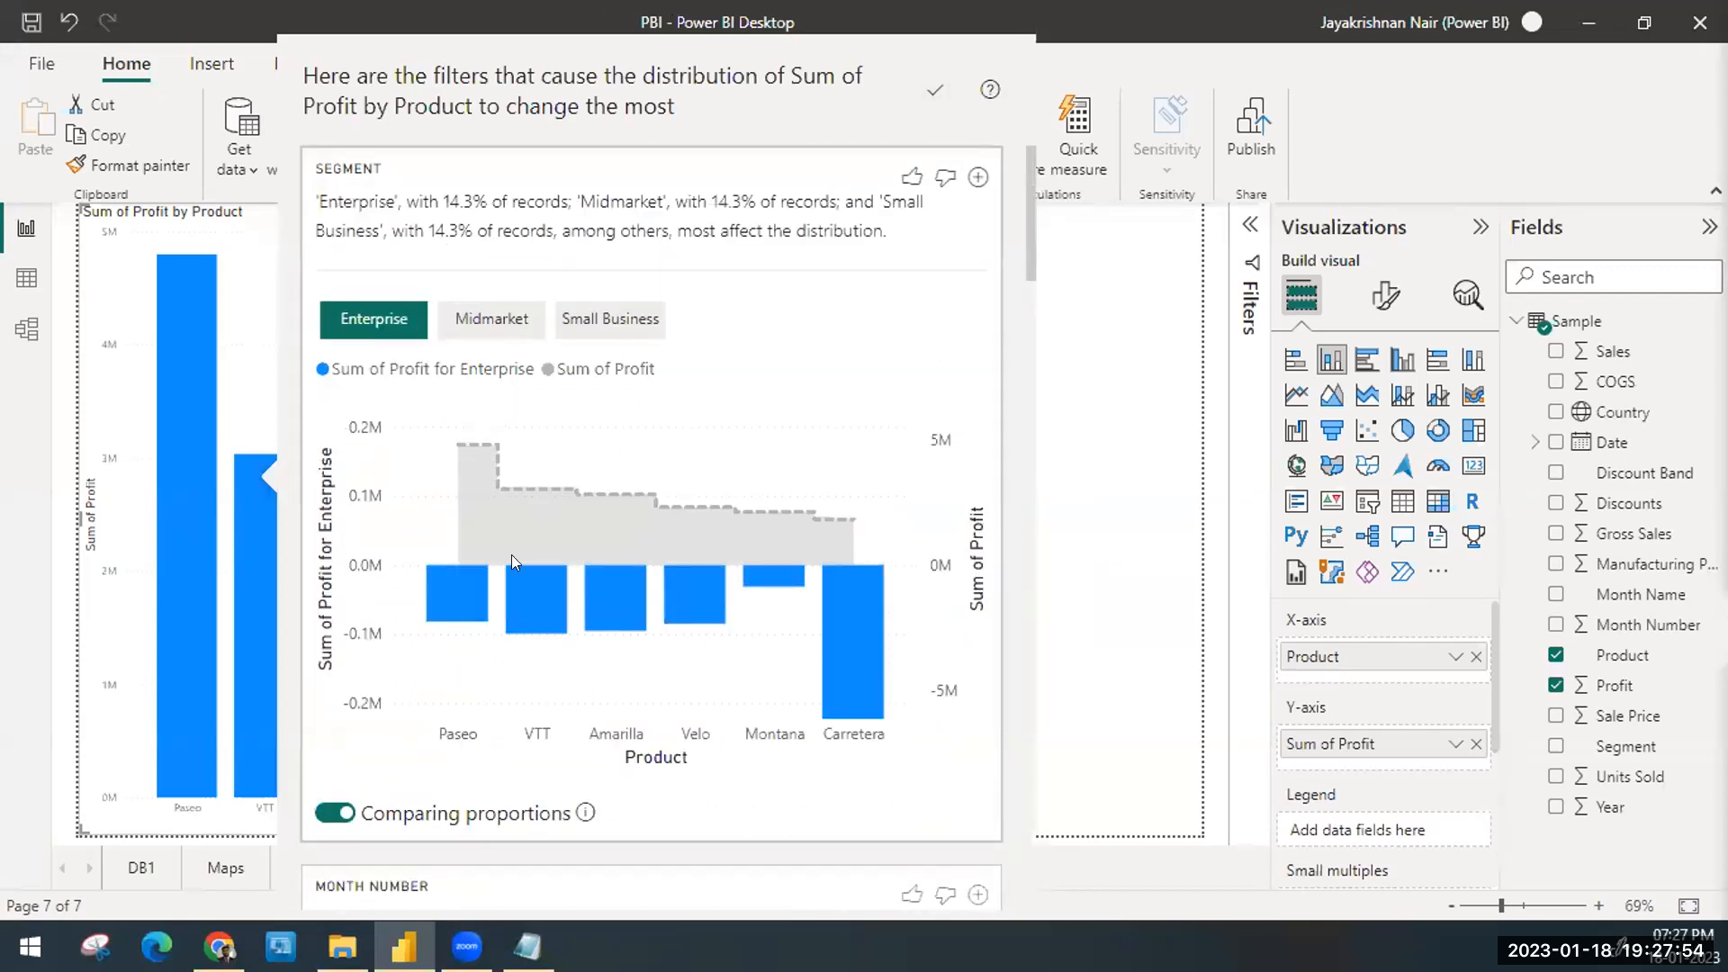
pyautogui.click(459, 321)
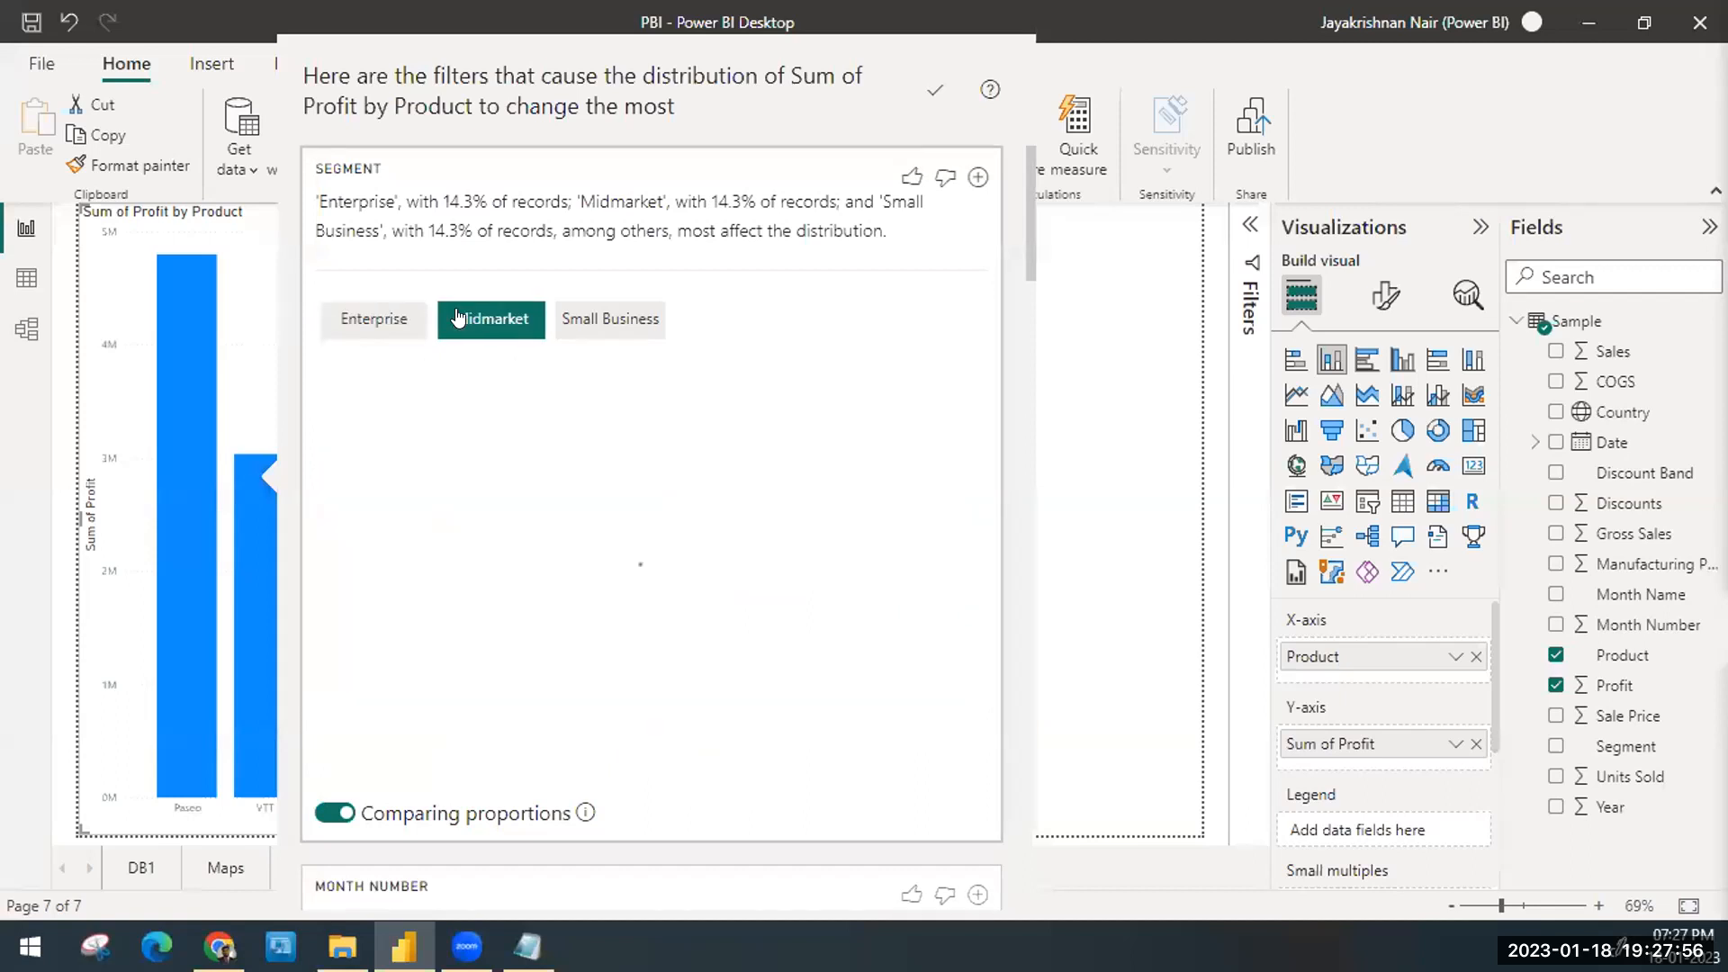
pyautogui.click(595, 319)
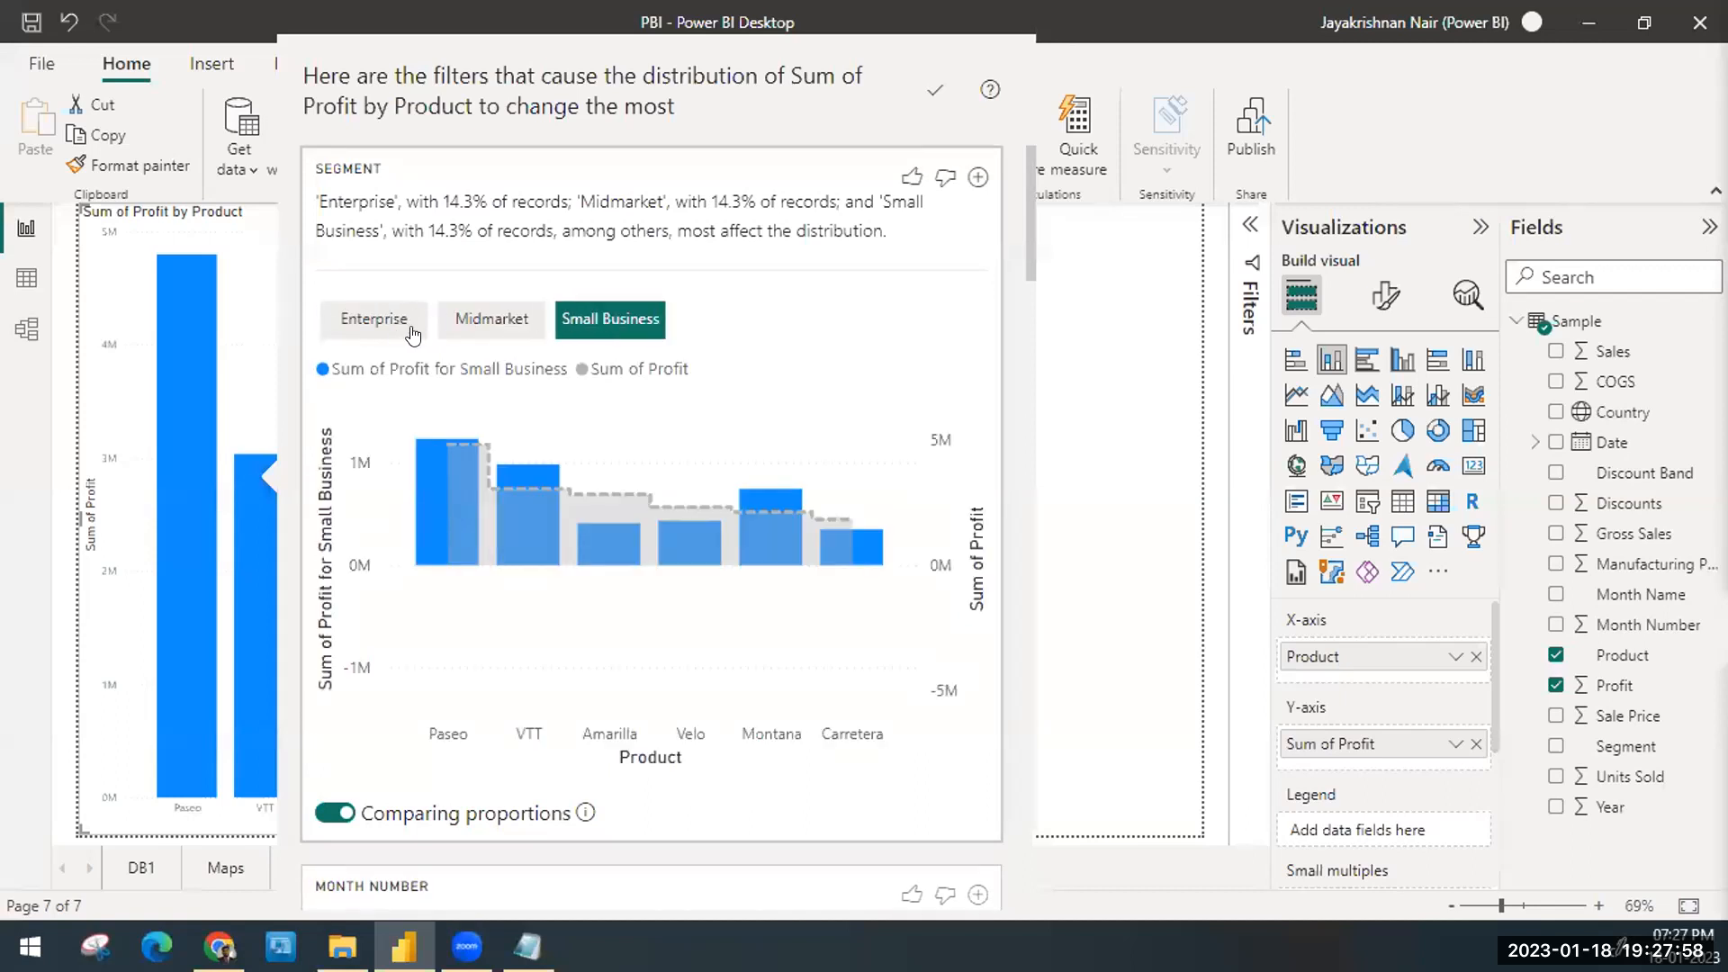
pyautogui.click(459, 321)
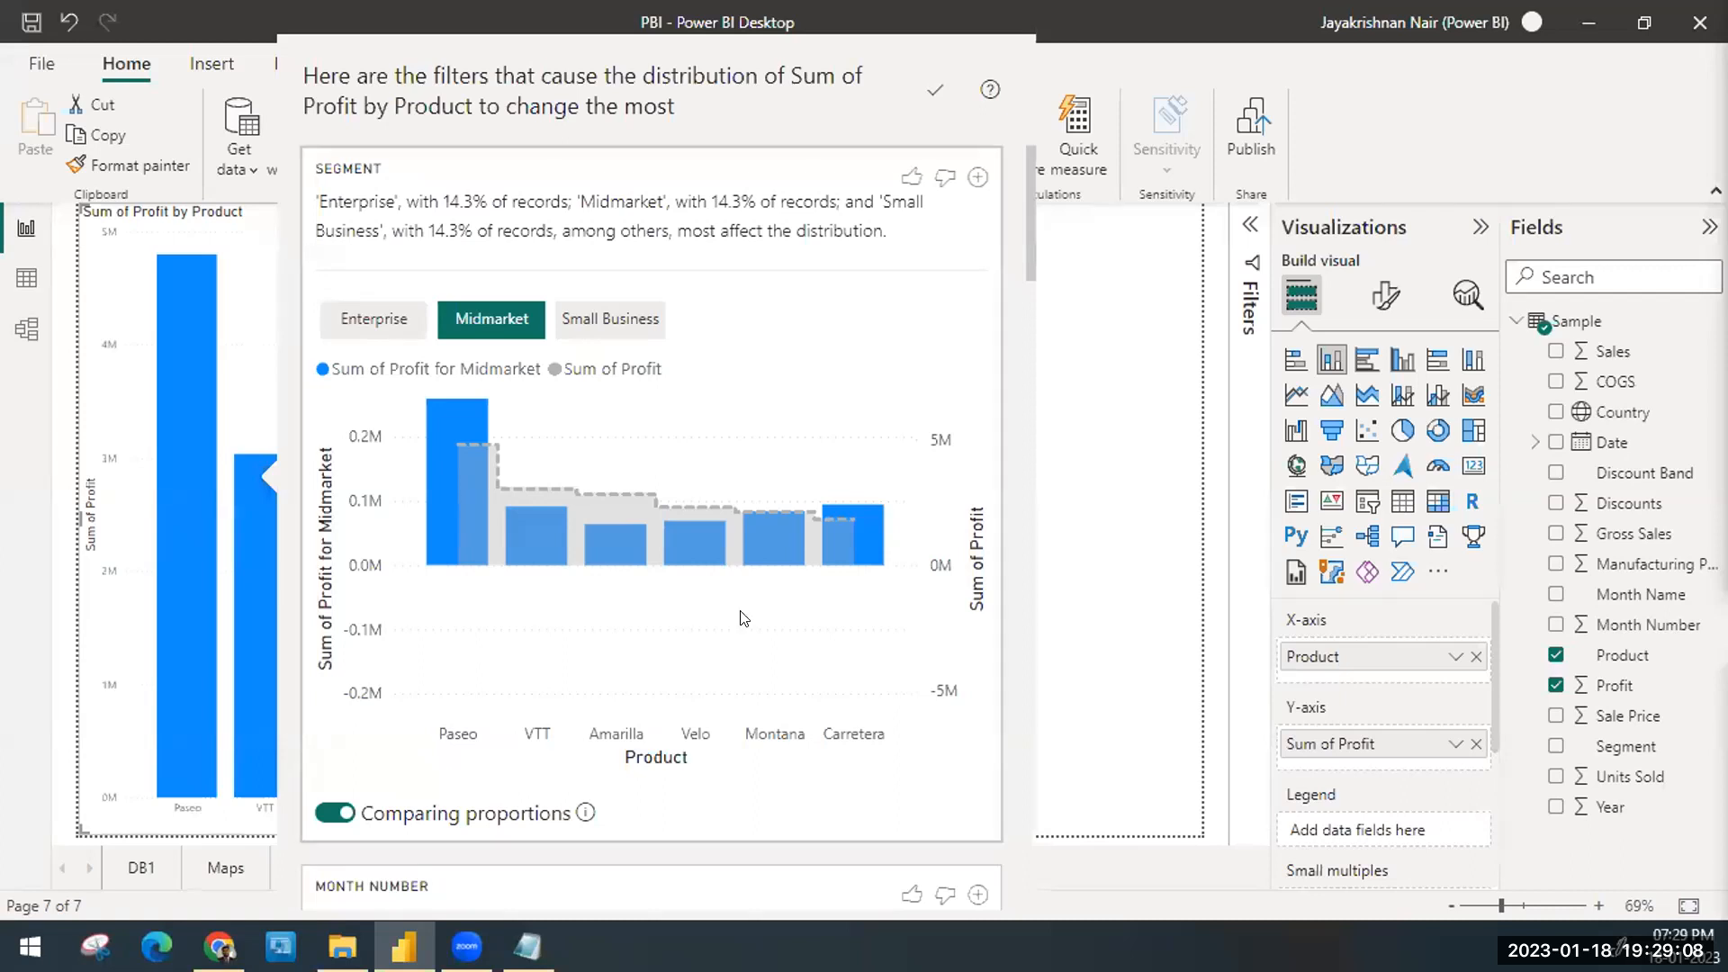
pyautogui.click(1160, 310)
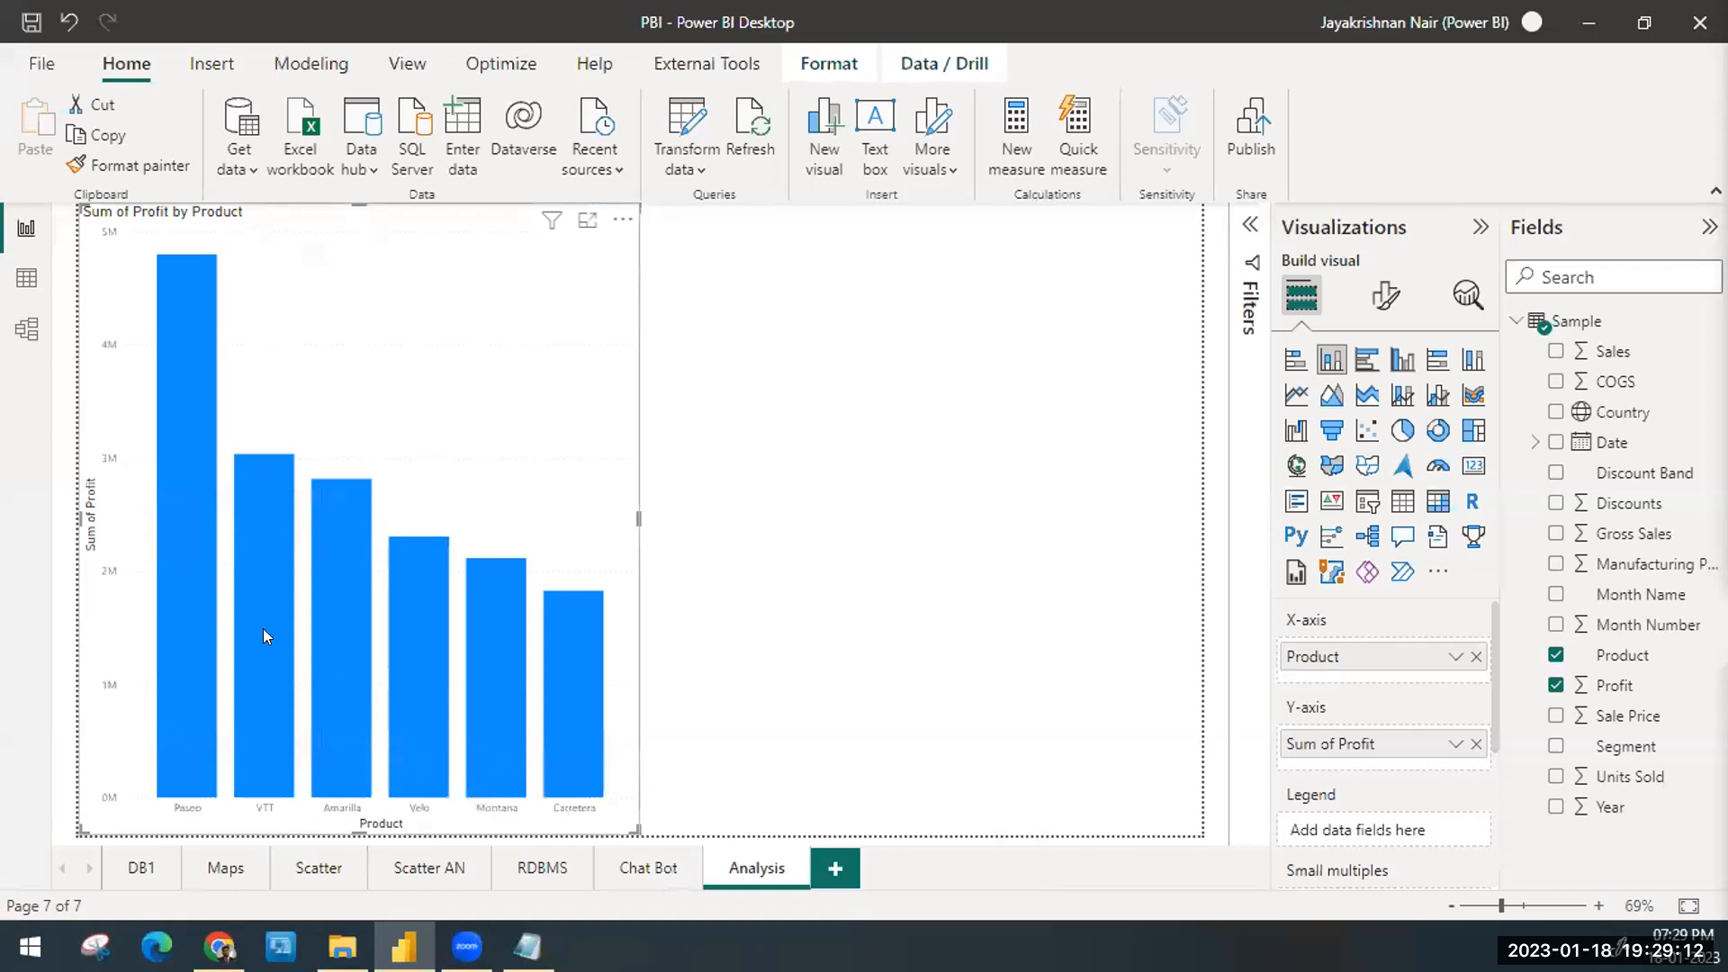
# Step: Build a clustered column chart of Profit by Year from the Date hierarchy in the empty space beside the product chart
pyautogui.moveTo(498, 720)
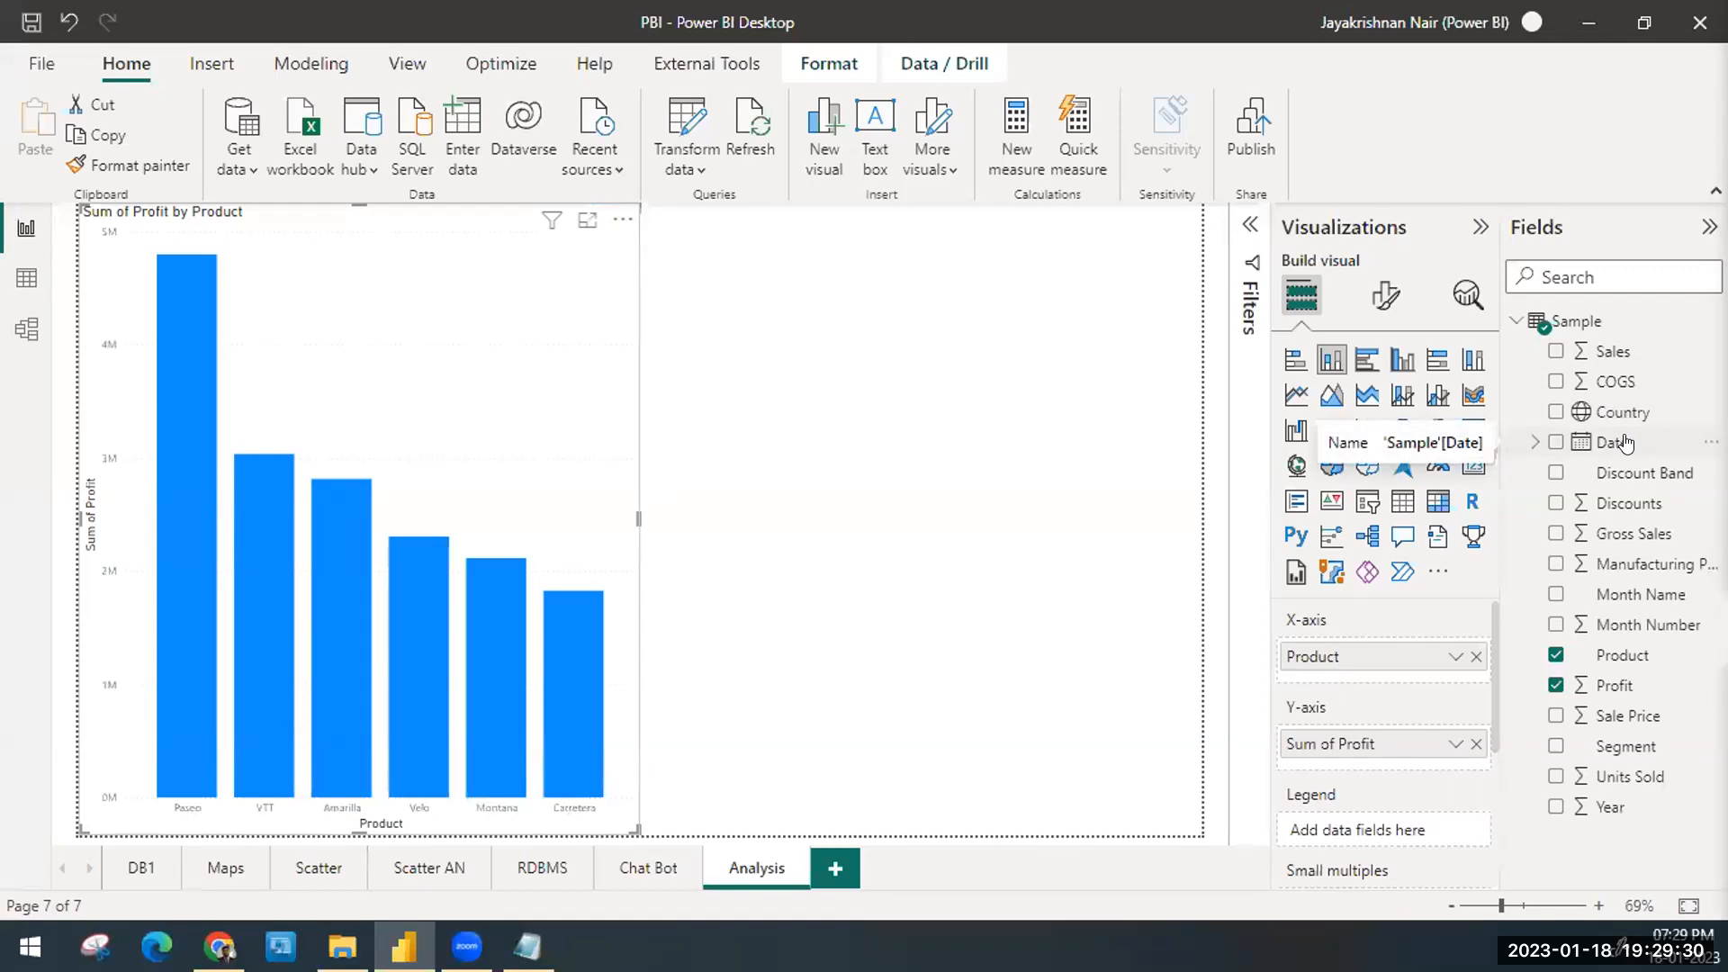
pyautogui.click(1528, 444)
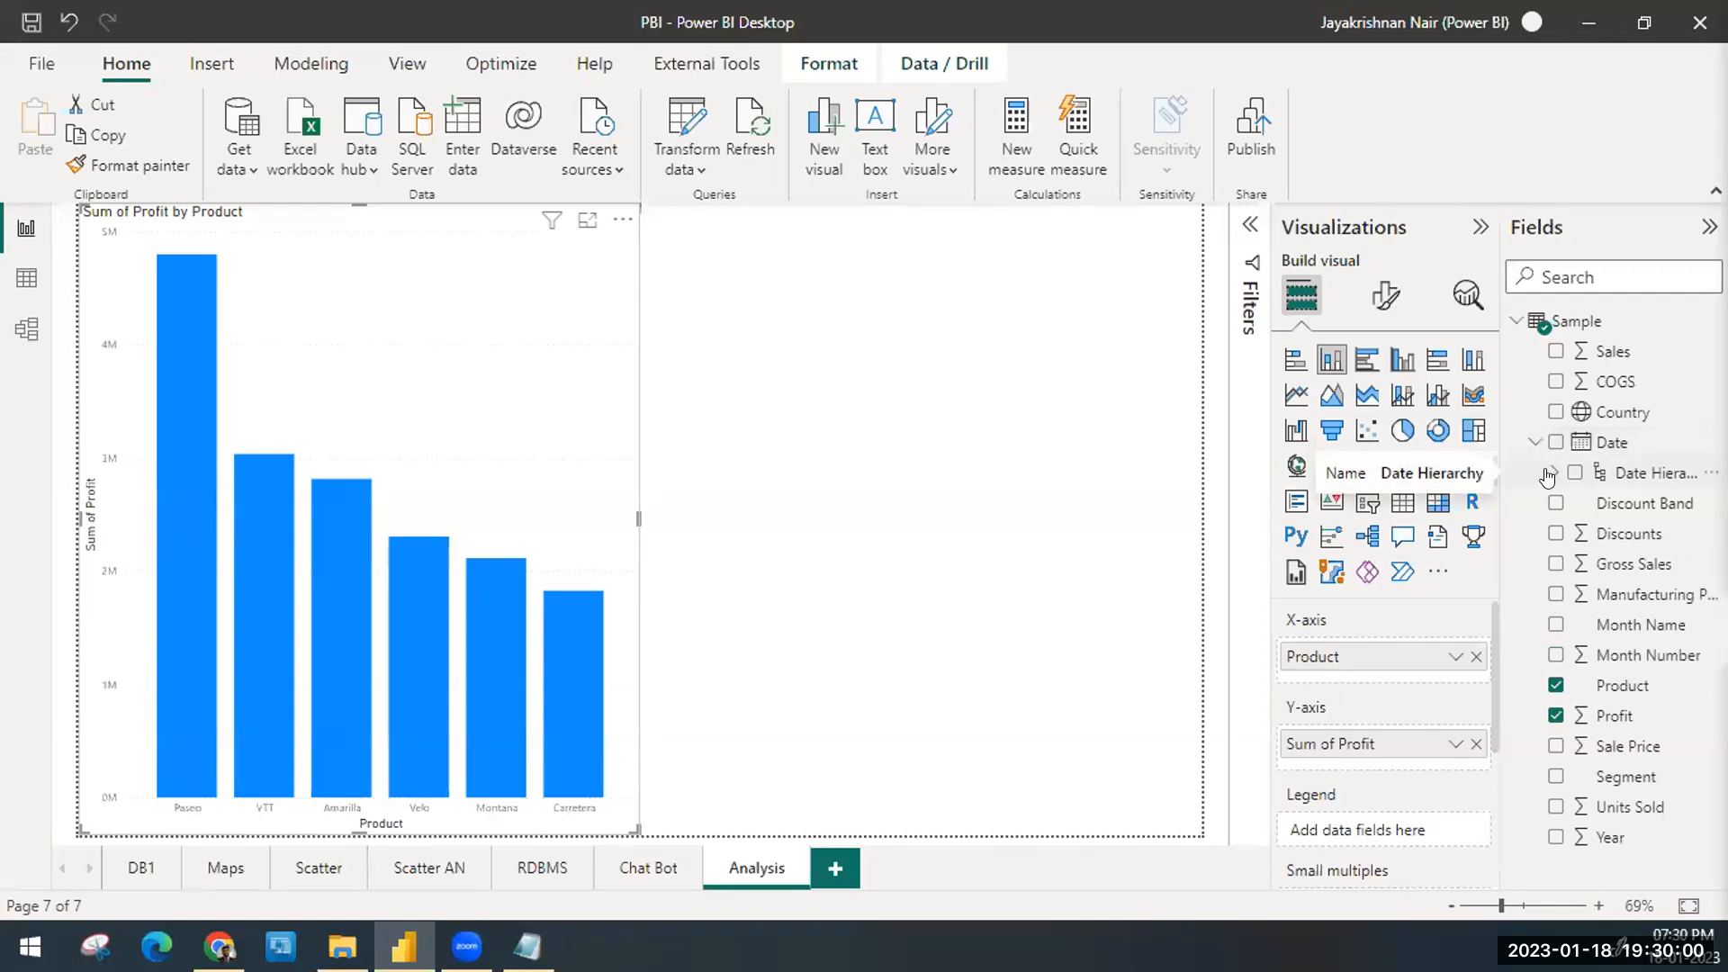
pyautogui.click(1549, 474)
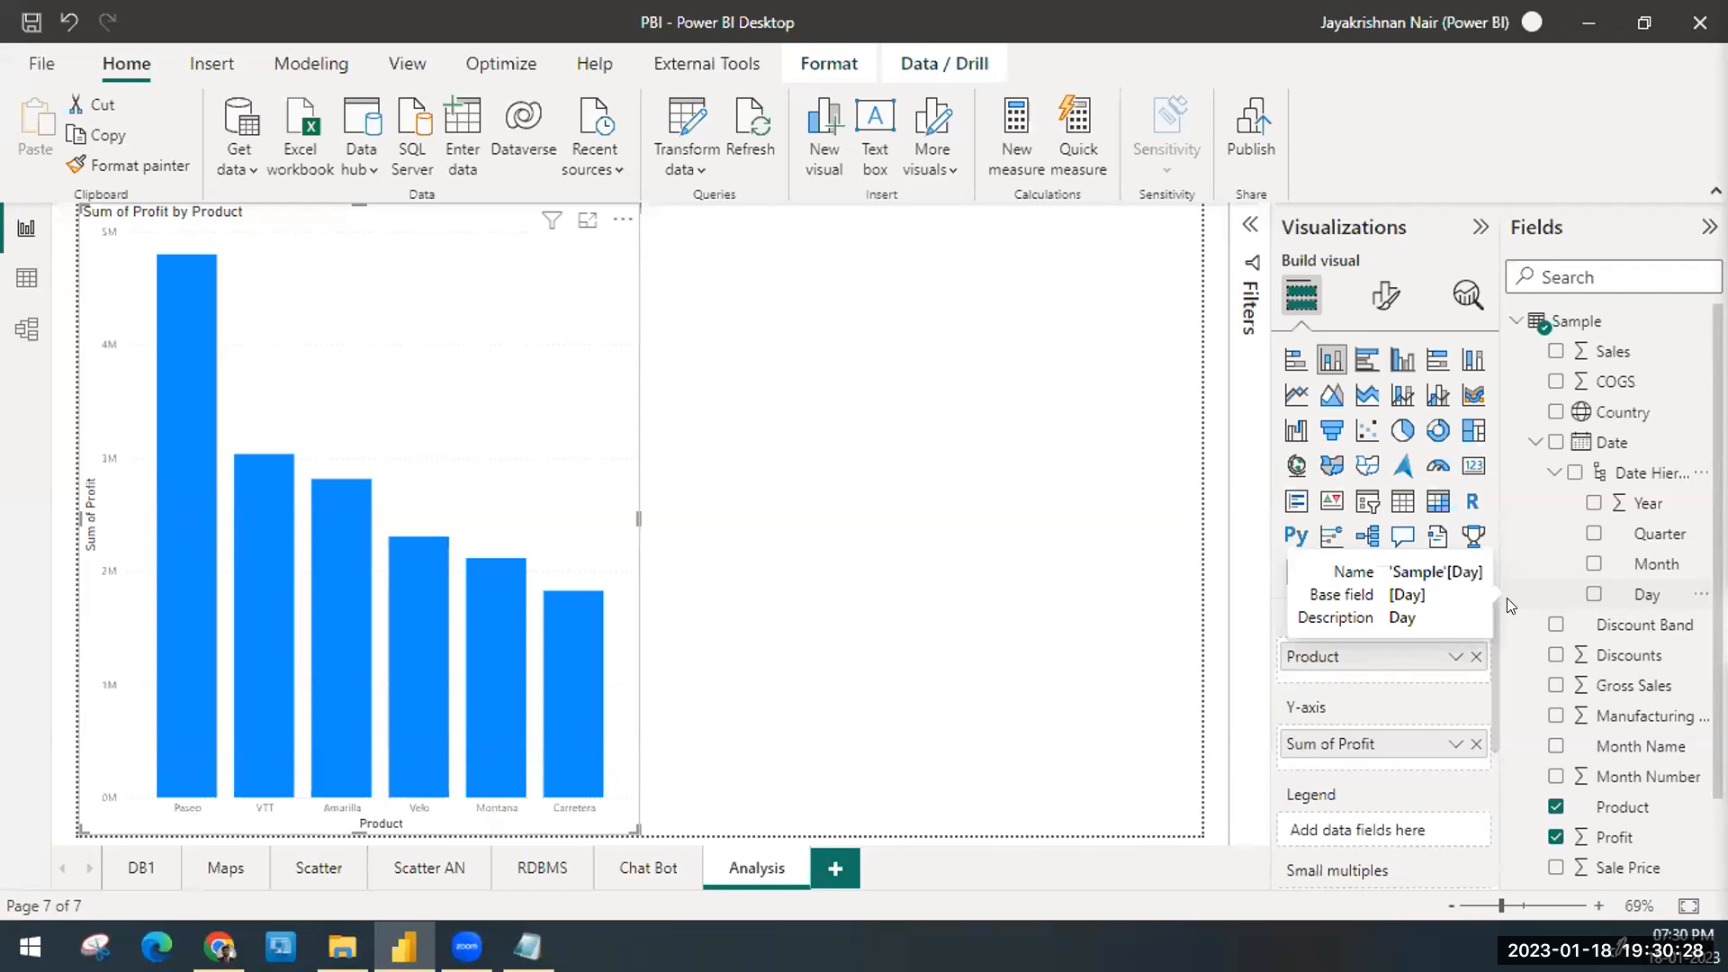
pyautogui.click(973, 420)
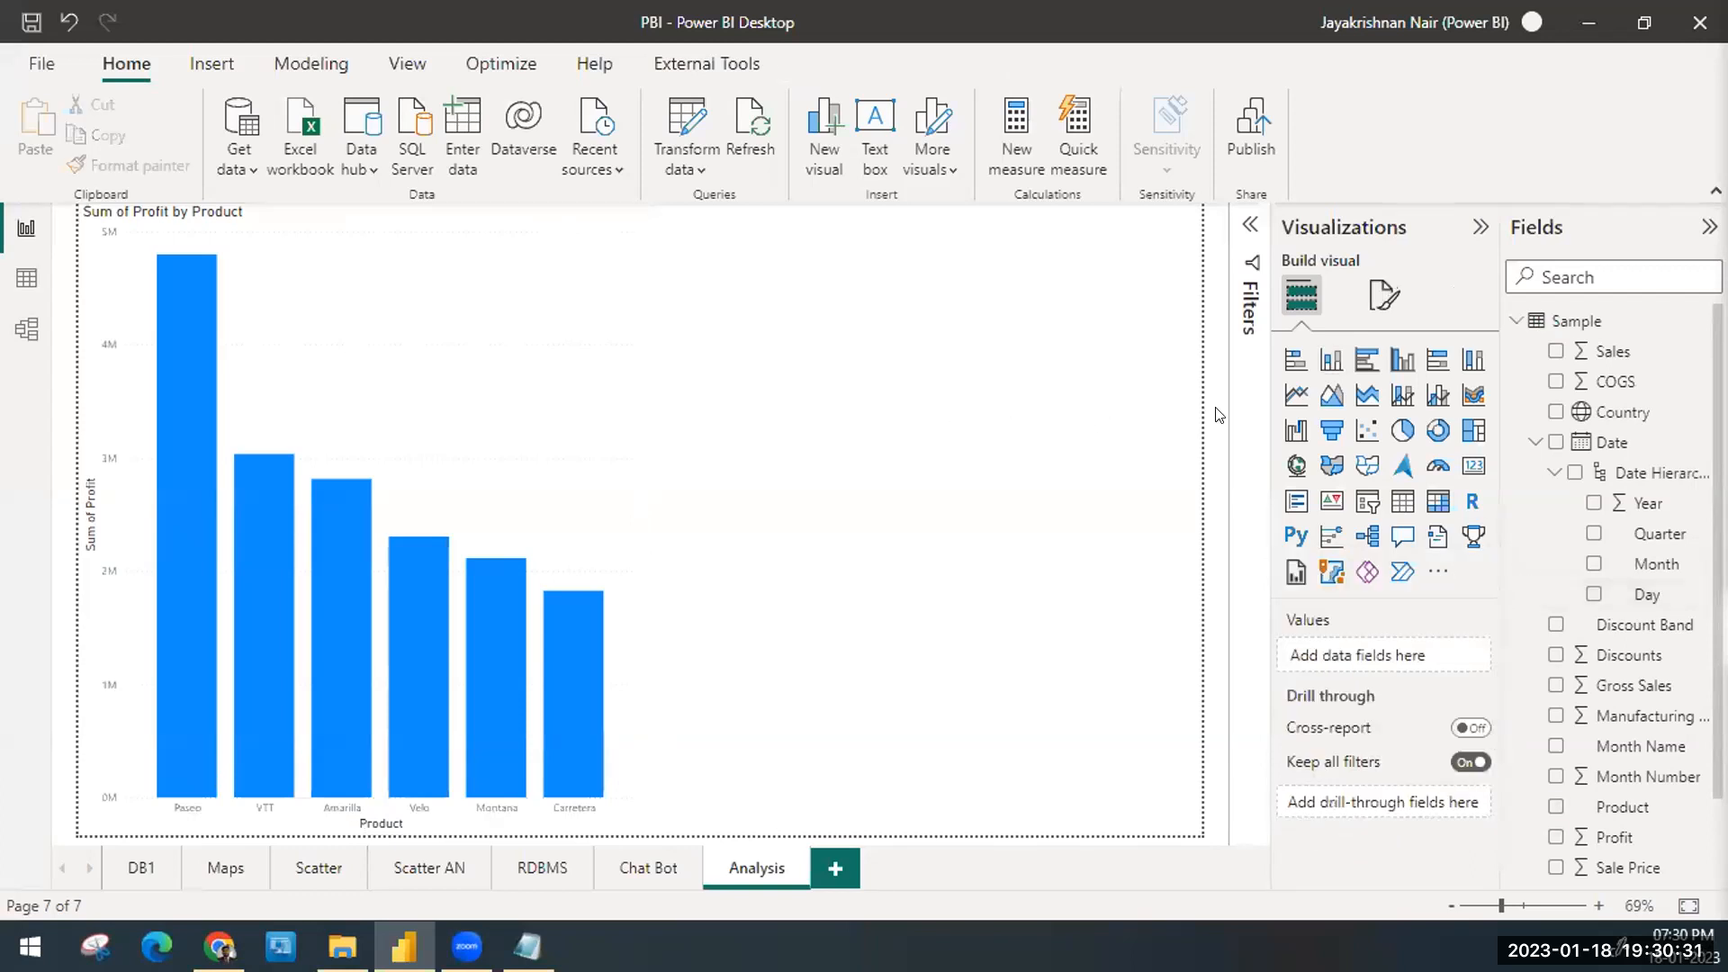
pyautogui.click(1397, 364)
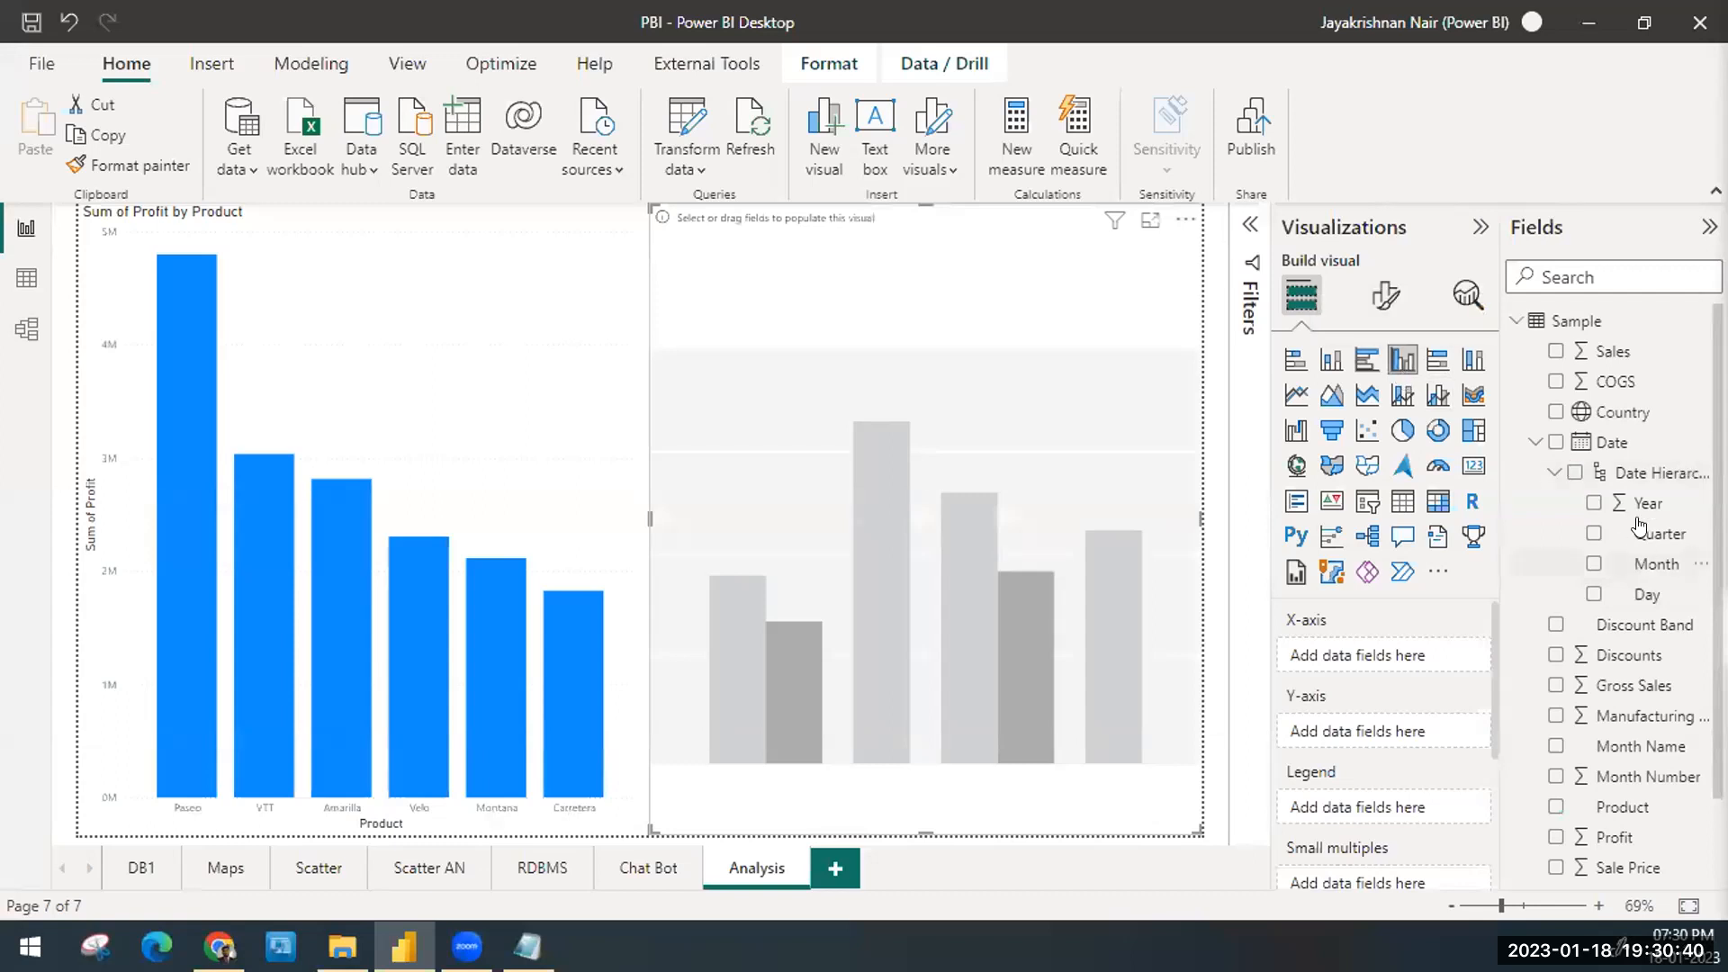
pyautogui.moveTo(1643, 504); pyautogui.dragTo(1432, 658)
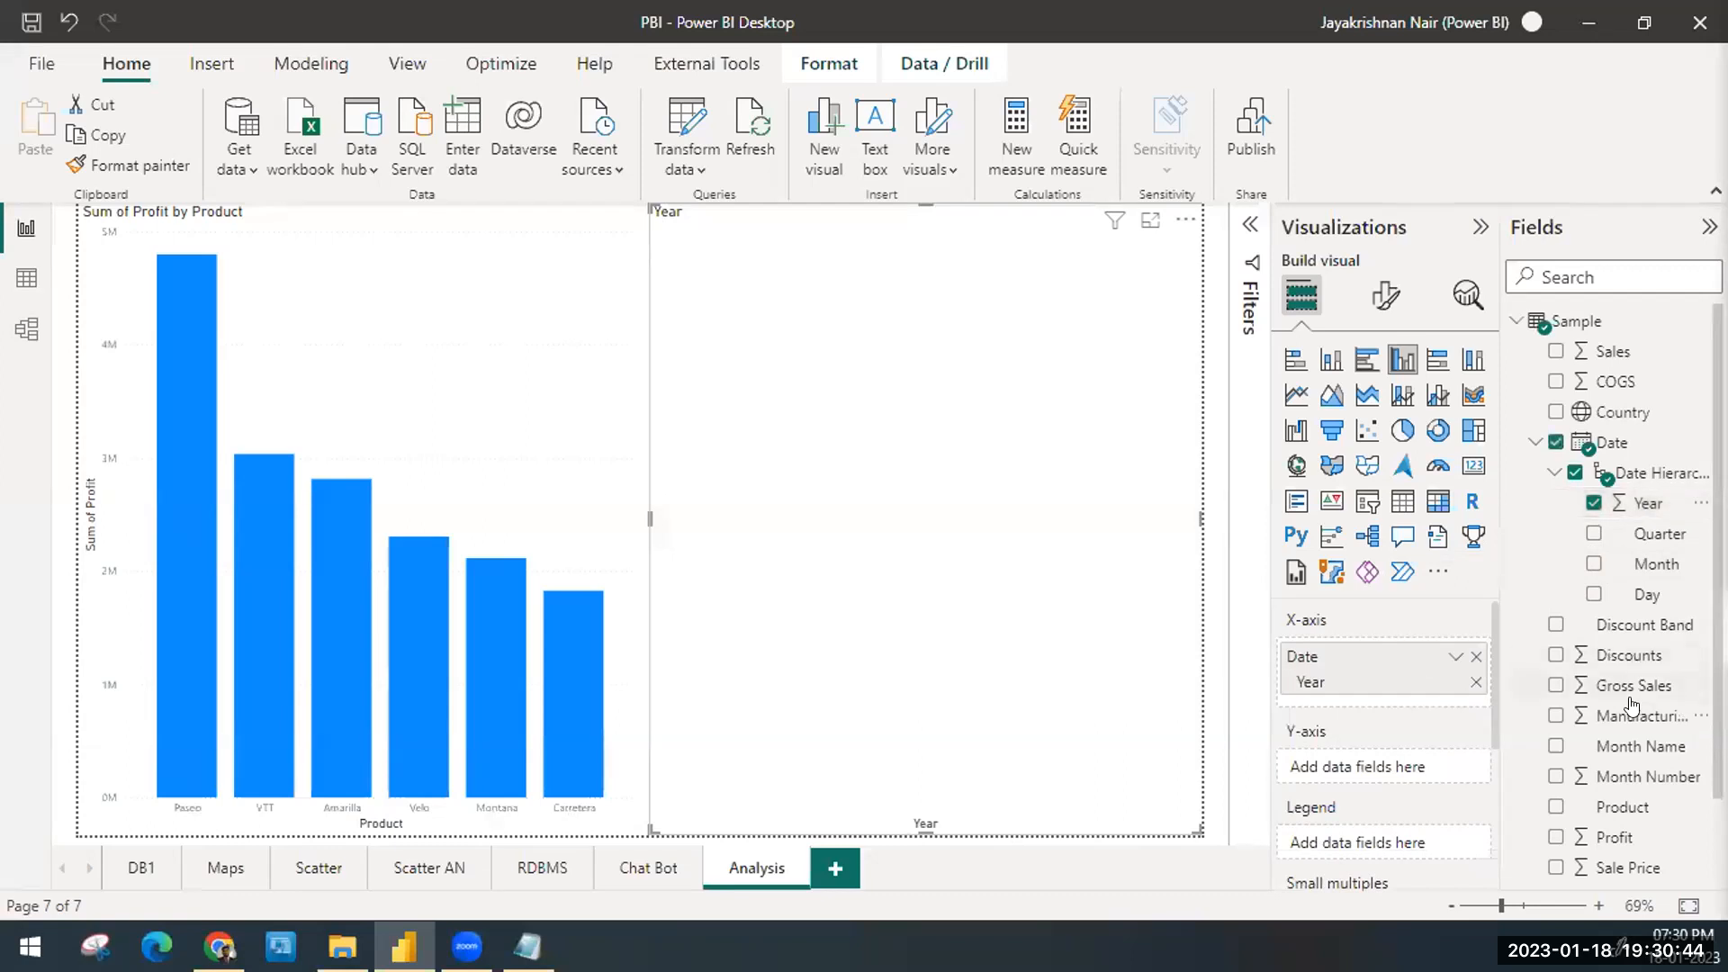
pyautogui.scroll(-2, 1632, 705)
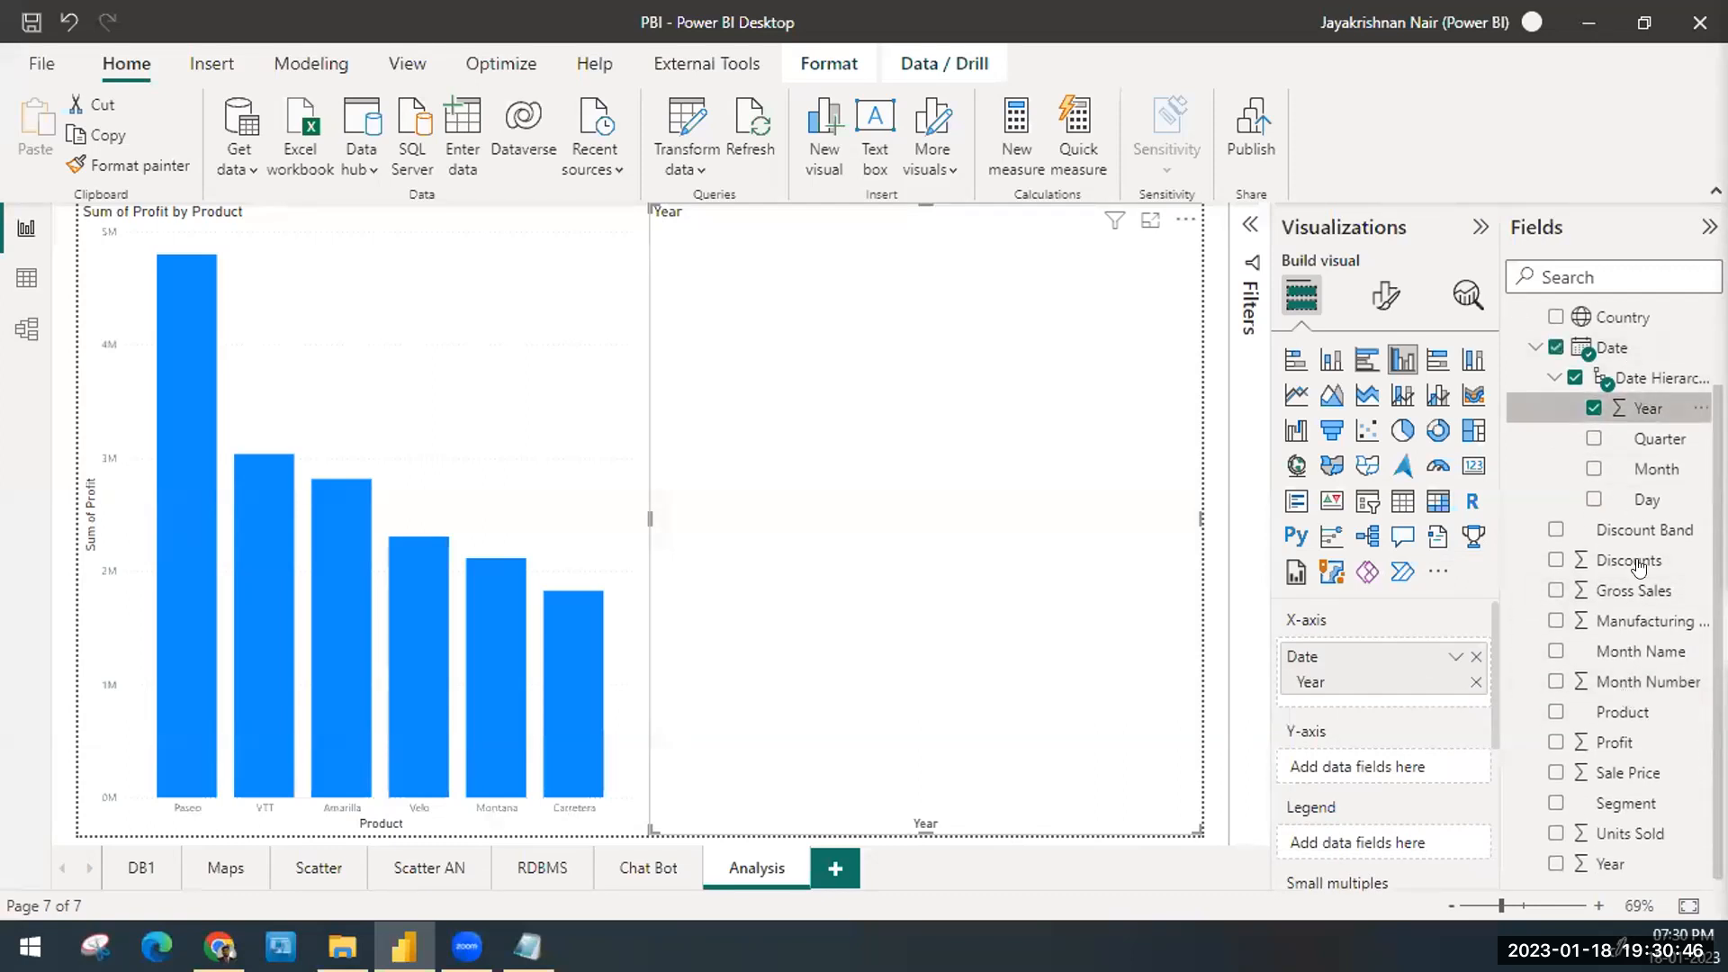
pyautogui.moveTo(1626, 744); pyautogui.dragTo(1403, 765)
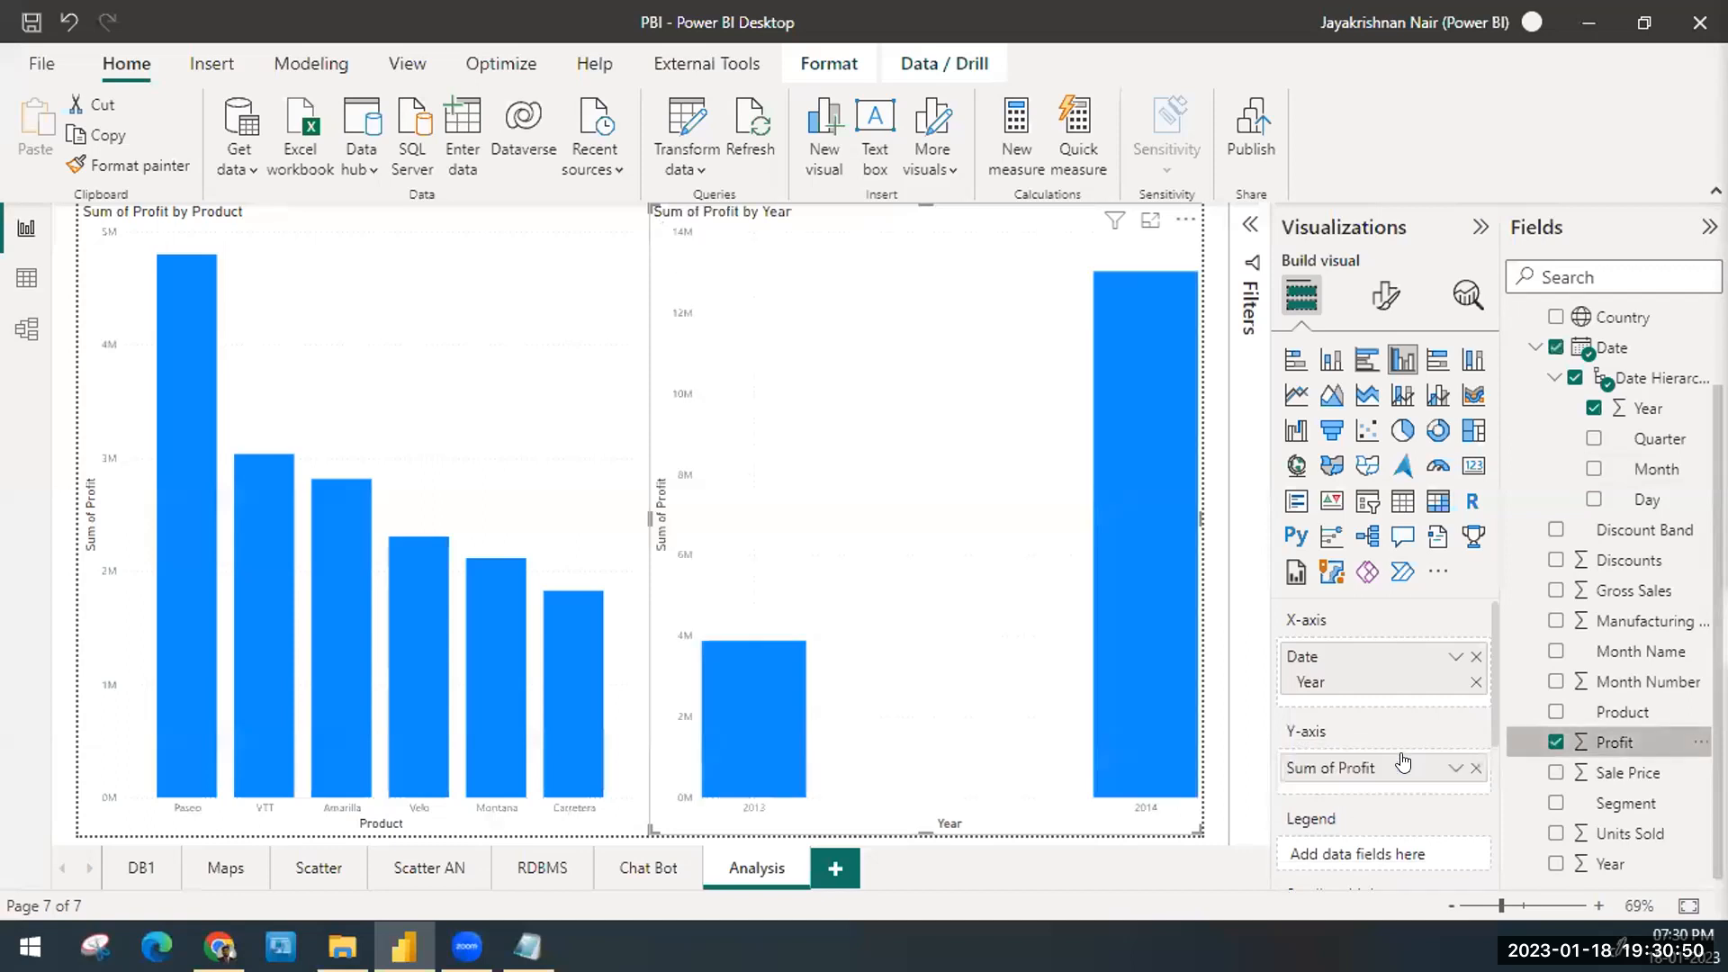
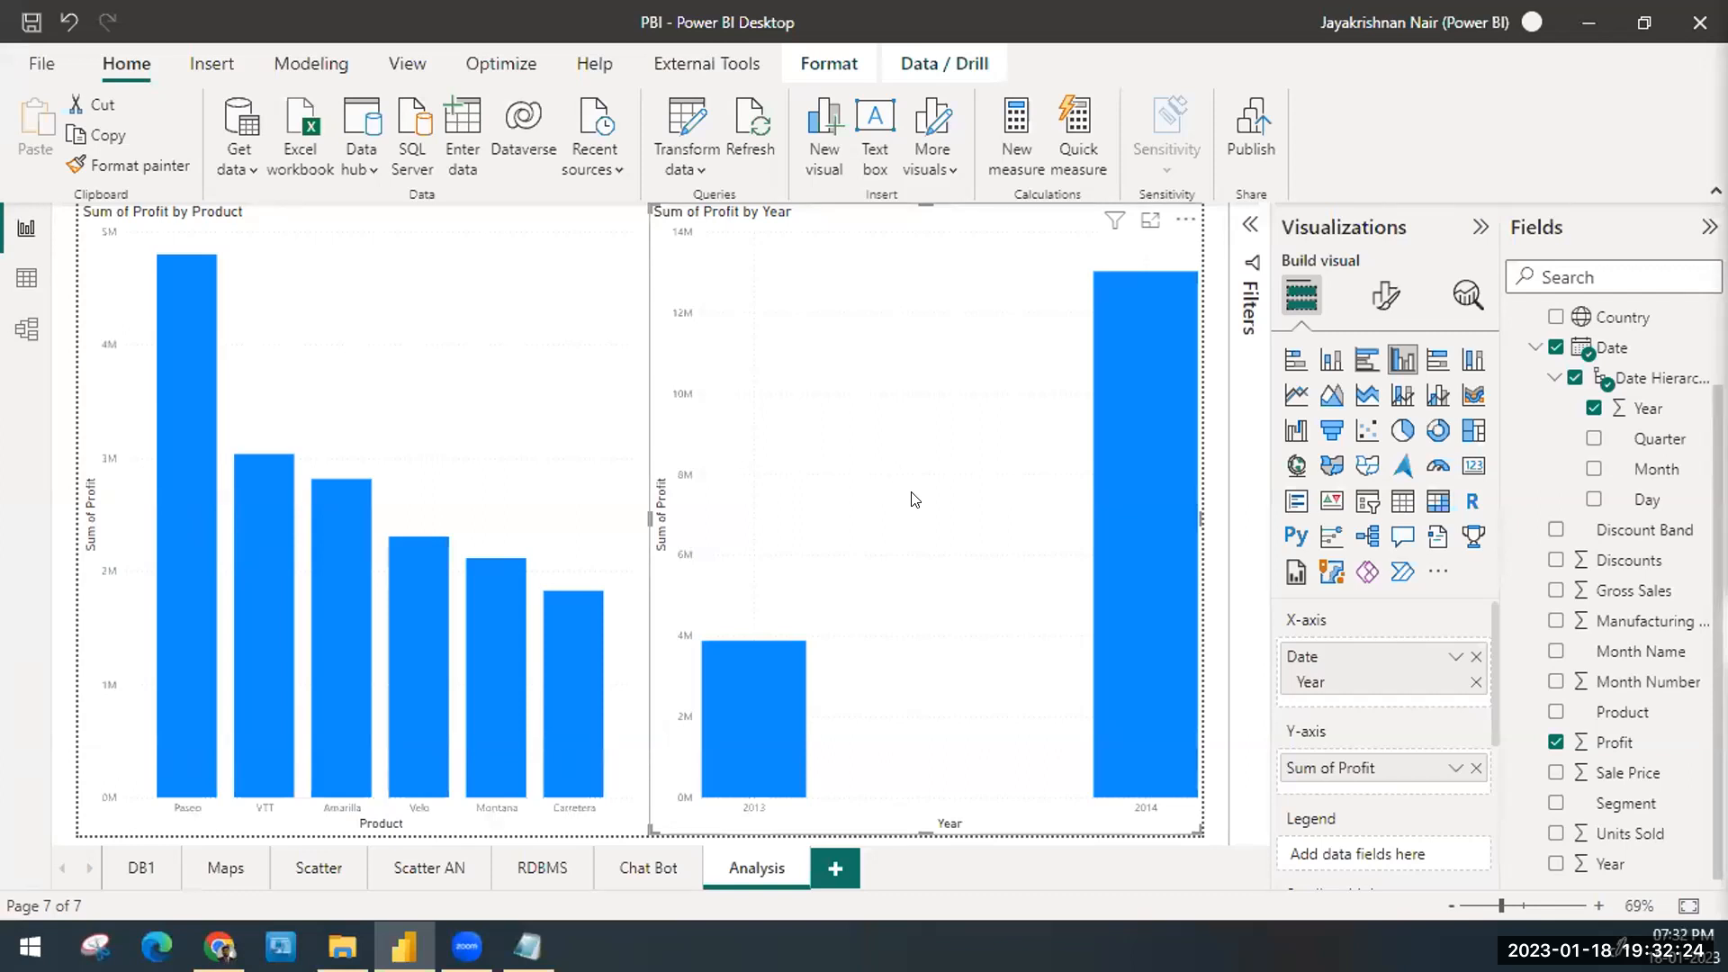
# Step: Select the 2013 and 2014 columns together and check which analysis is offered for the 2014 column, without running it
pyautogui.click(760, 719)
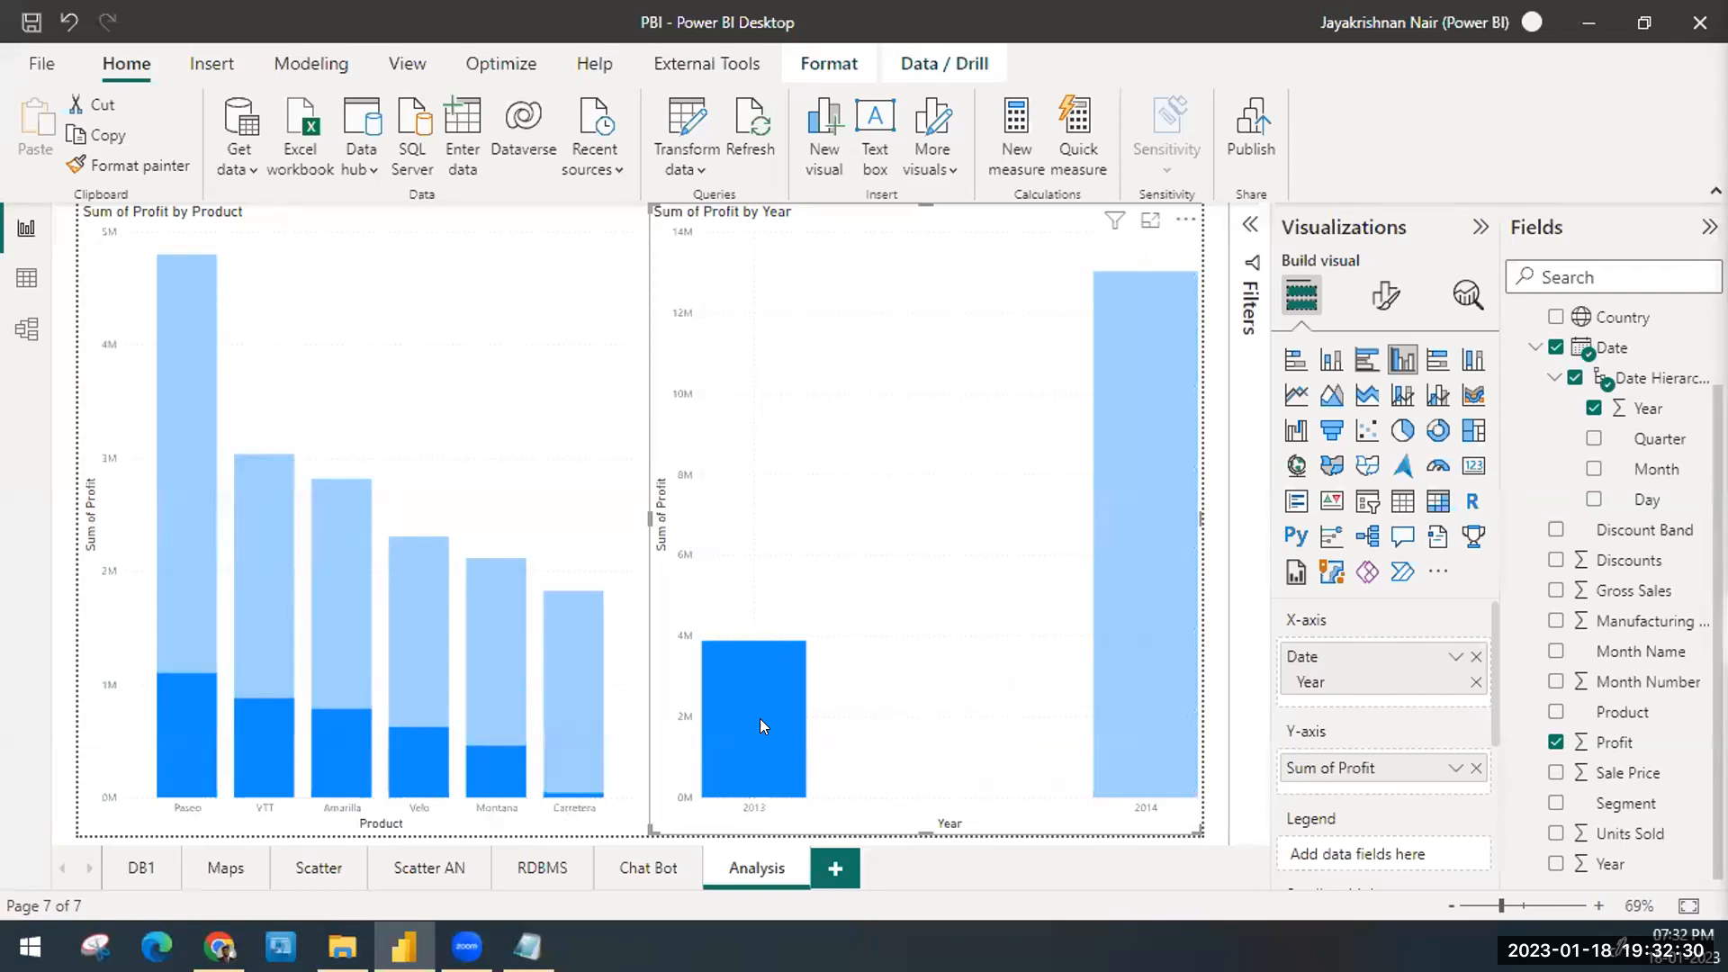
pyautogui.keyDown('ctrl'); pyautogui.click(1141, 452); pyautogui.keyUp('ctrl')
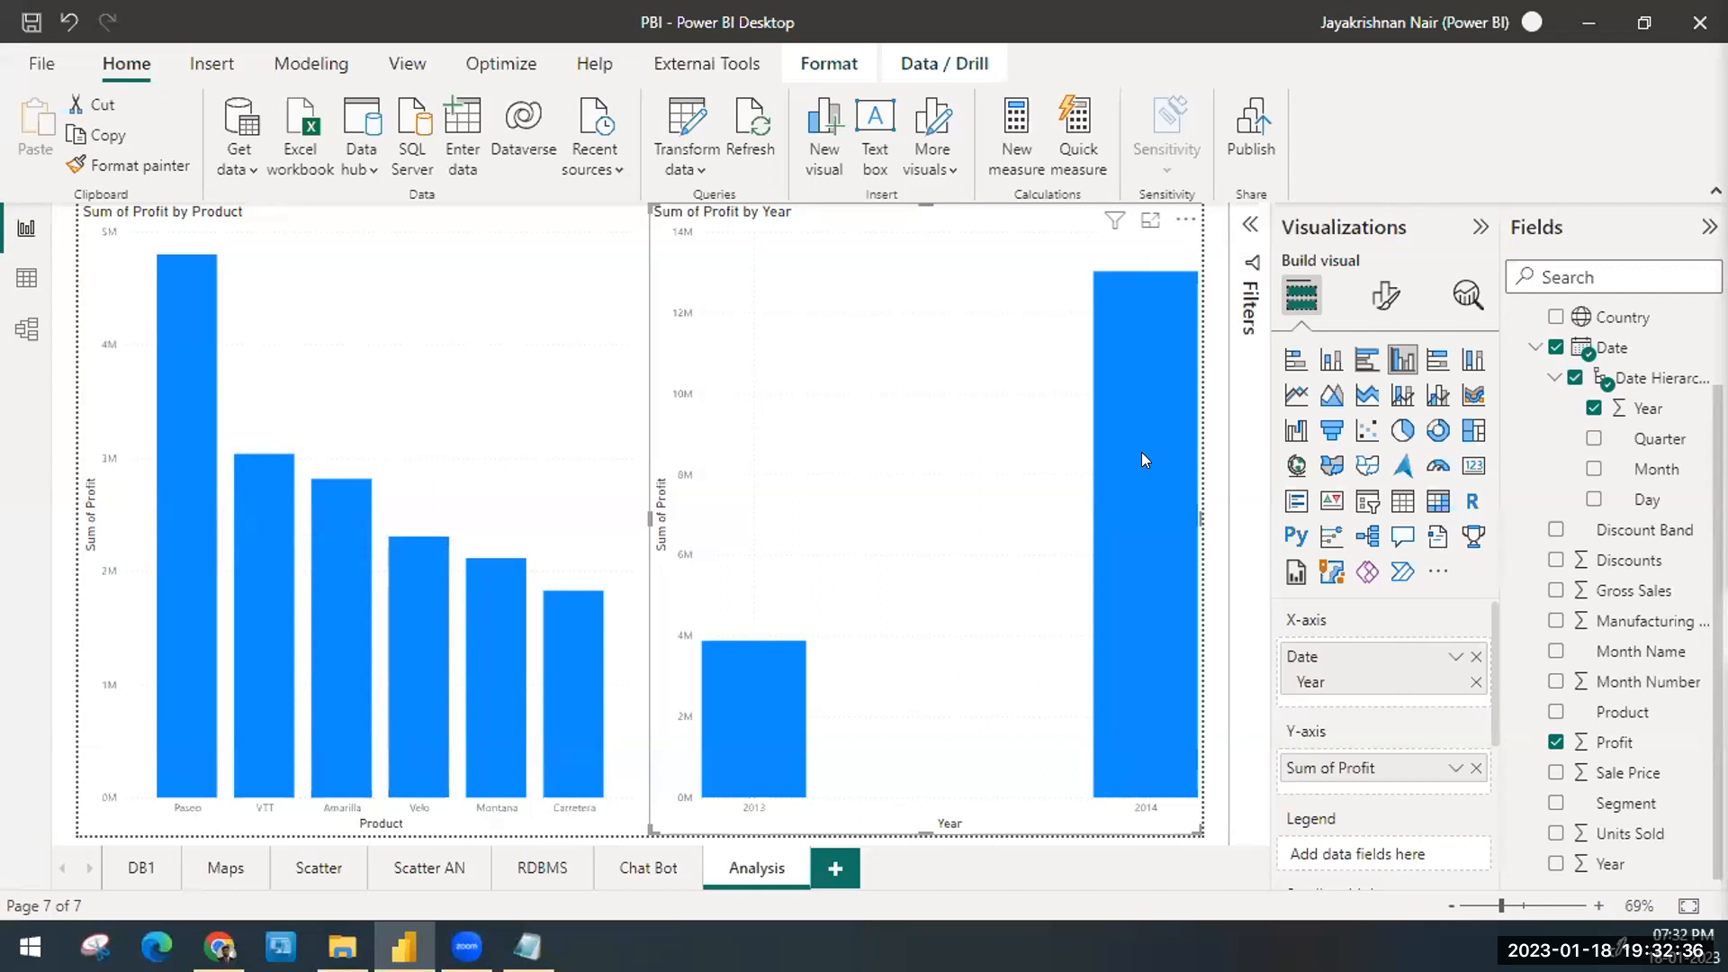
pyautogui.rightClick(1141, 452)
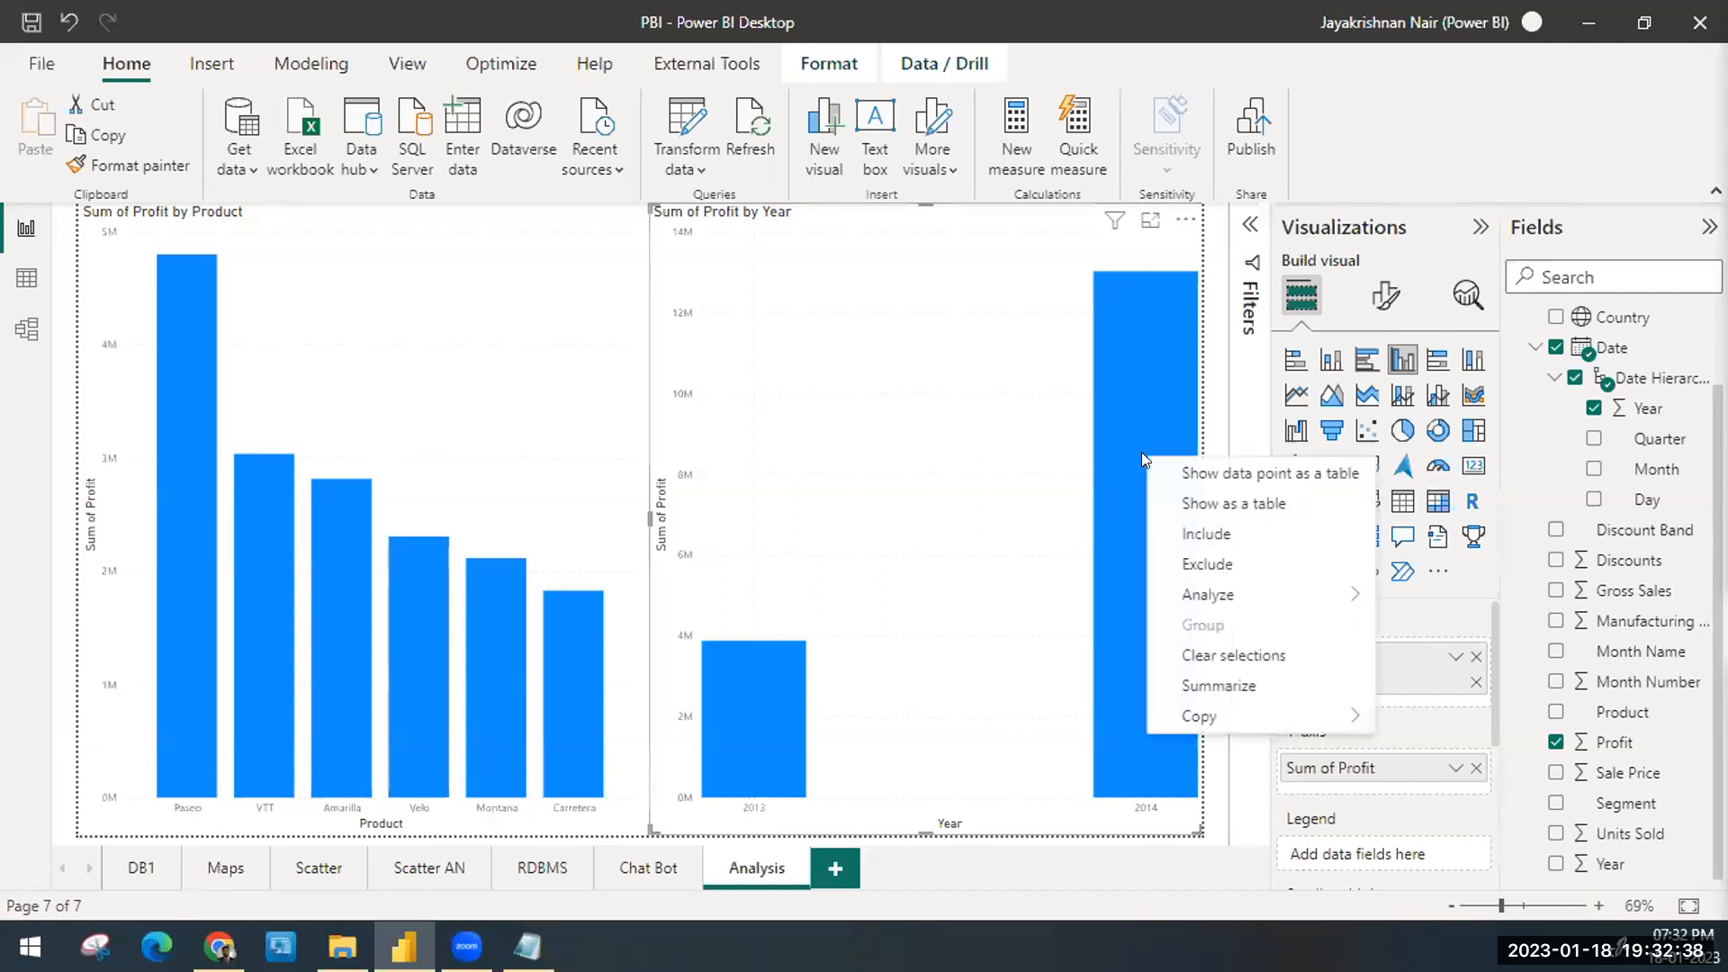
pyautogui.moveTo(1292, 589)
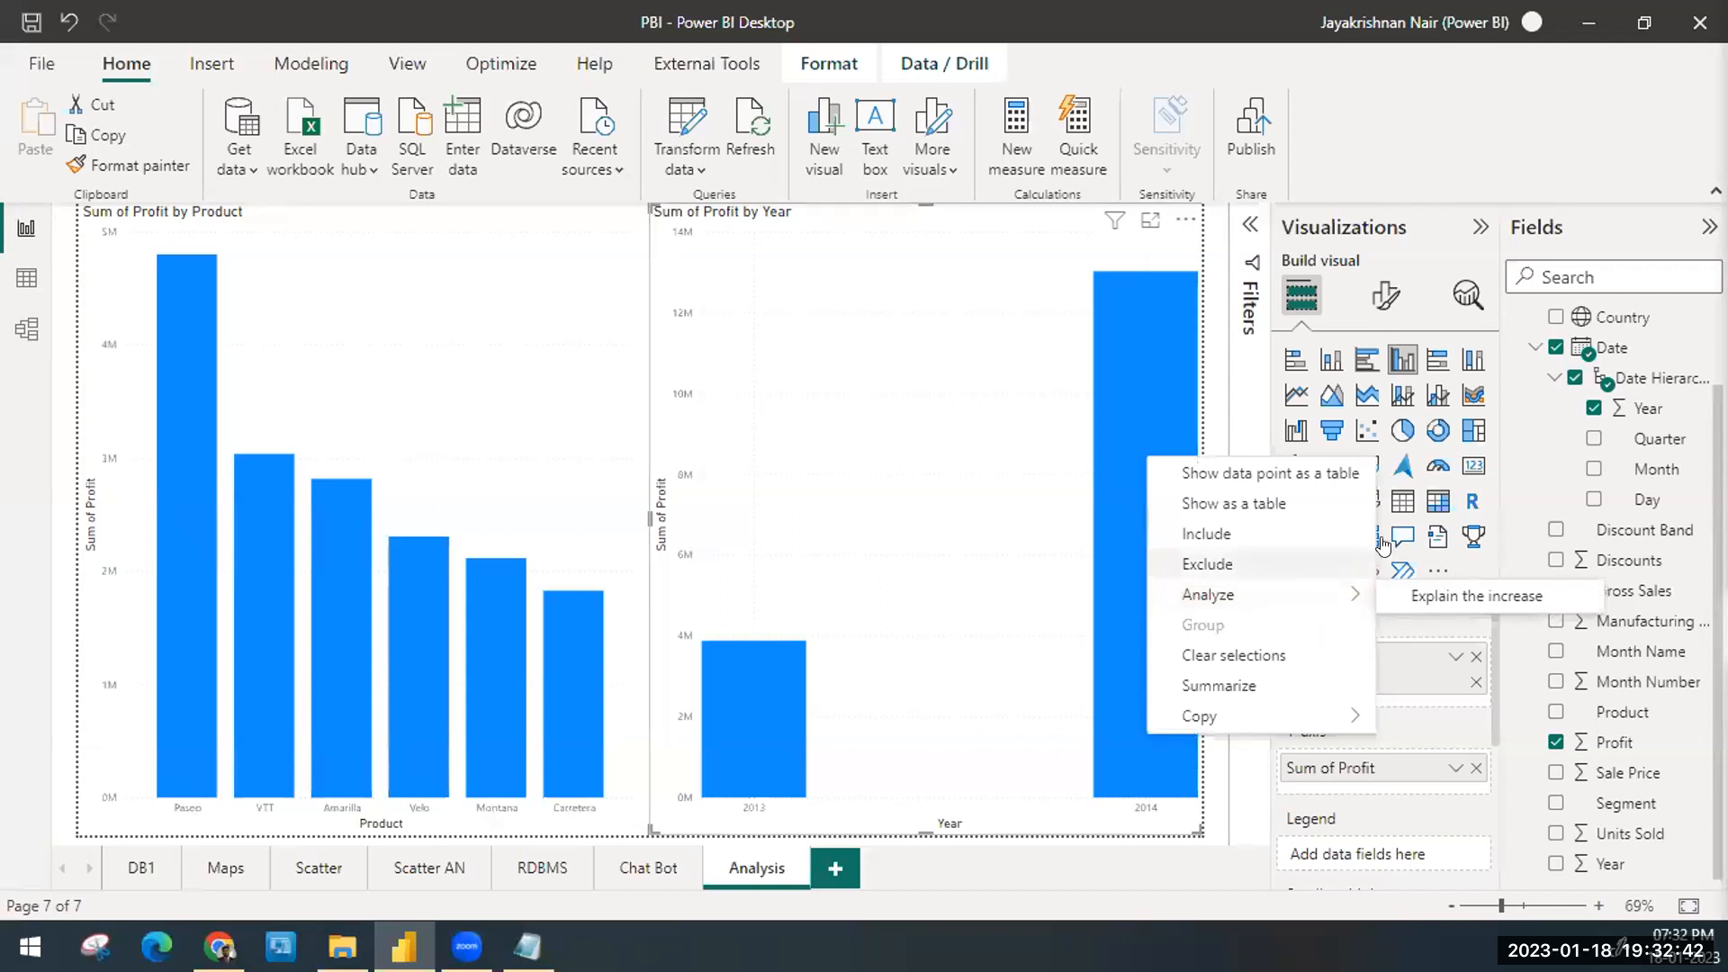
pyautogui.moveTo(1347, 605)
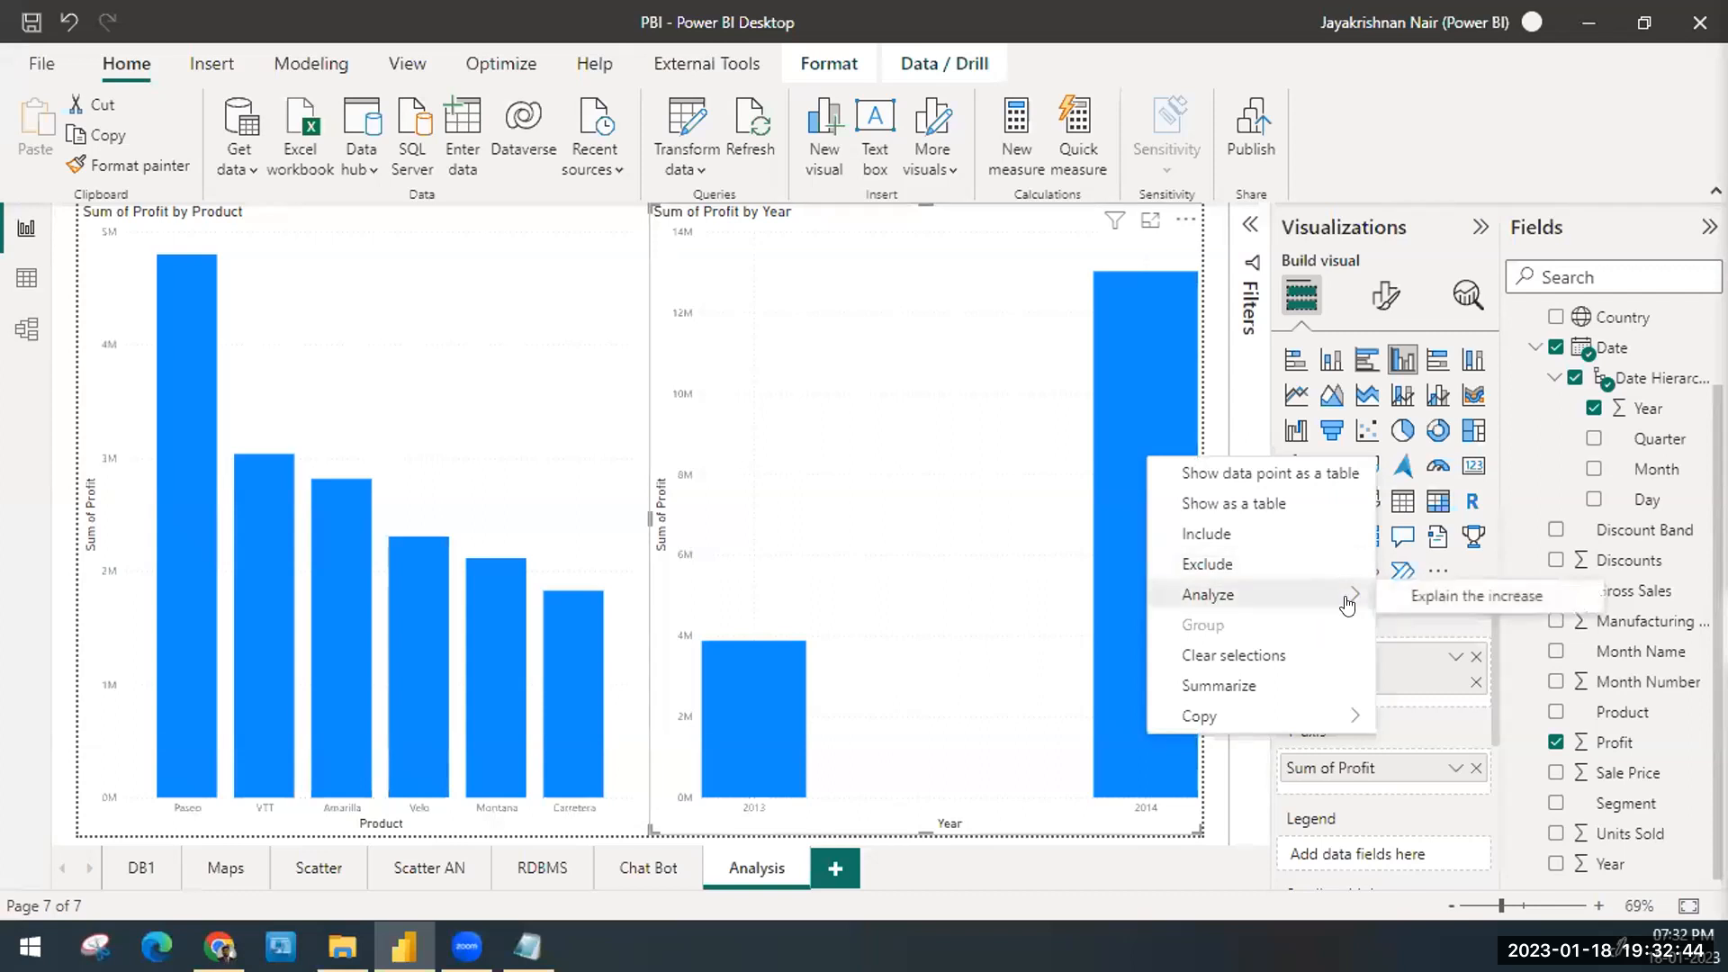
pyautogui.click(982, 299)
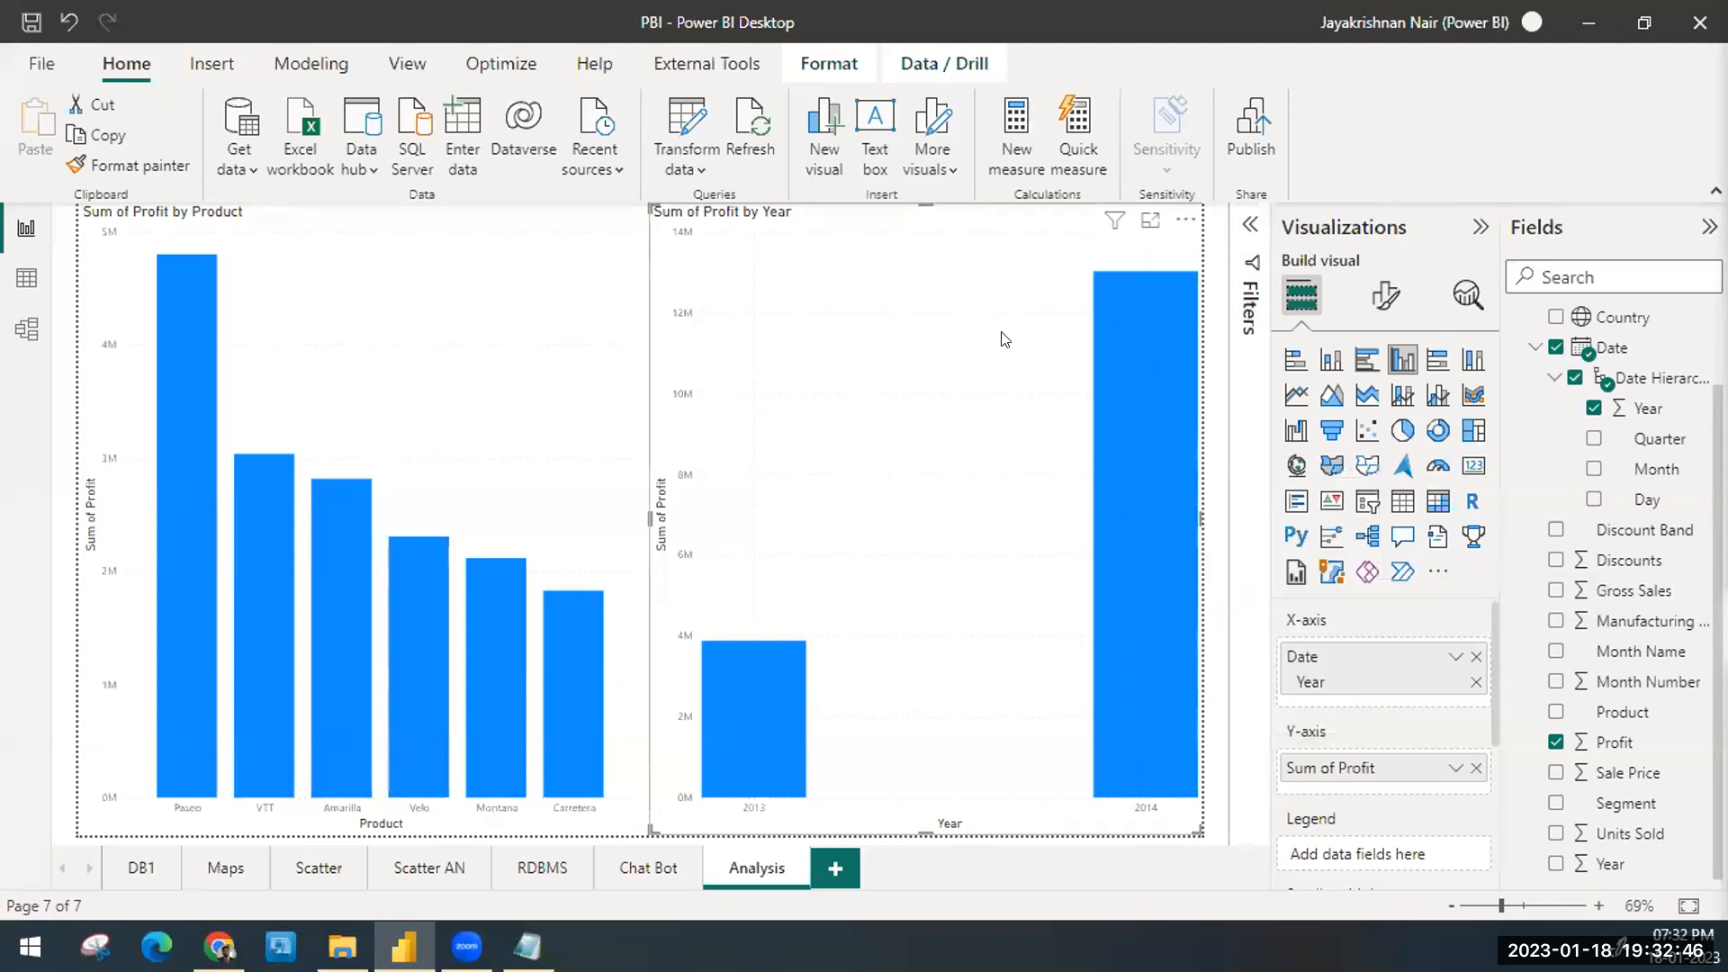
pyautogui.rightClick(1134, 351)
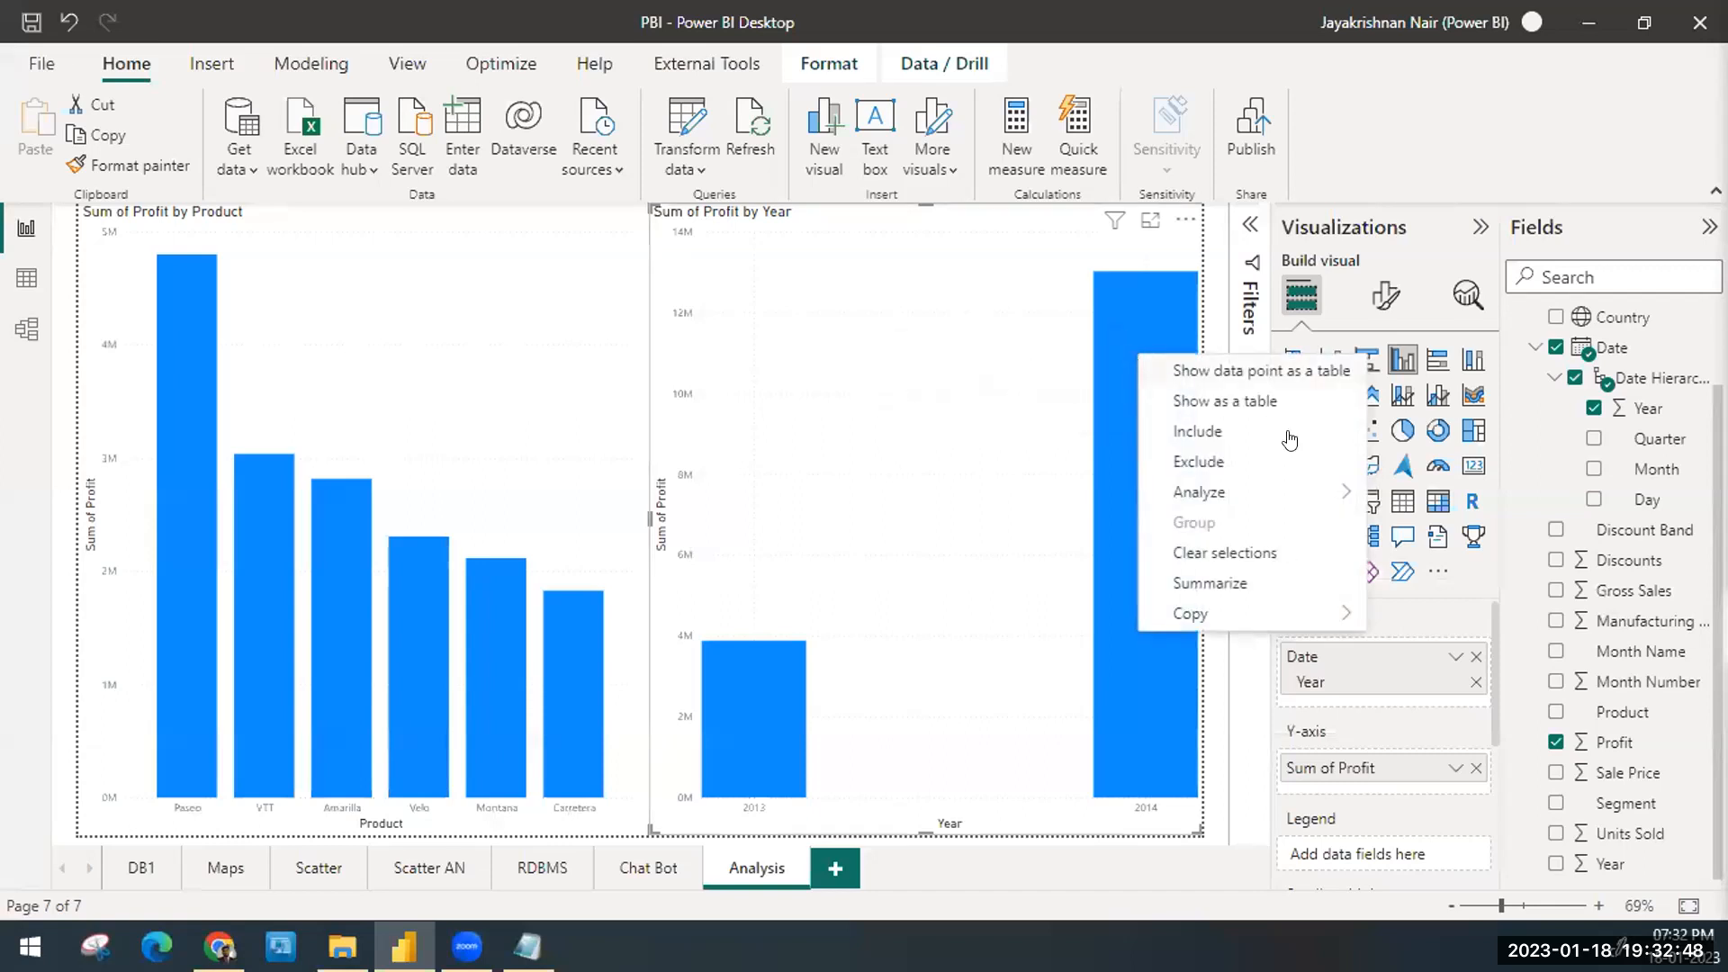
pyautogui.moveTo(1330, 490)
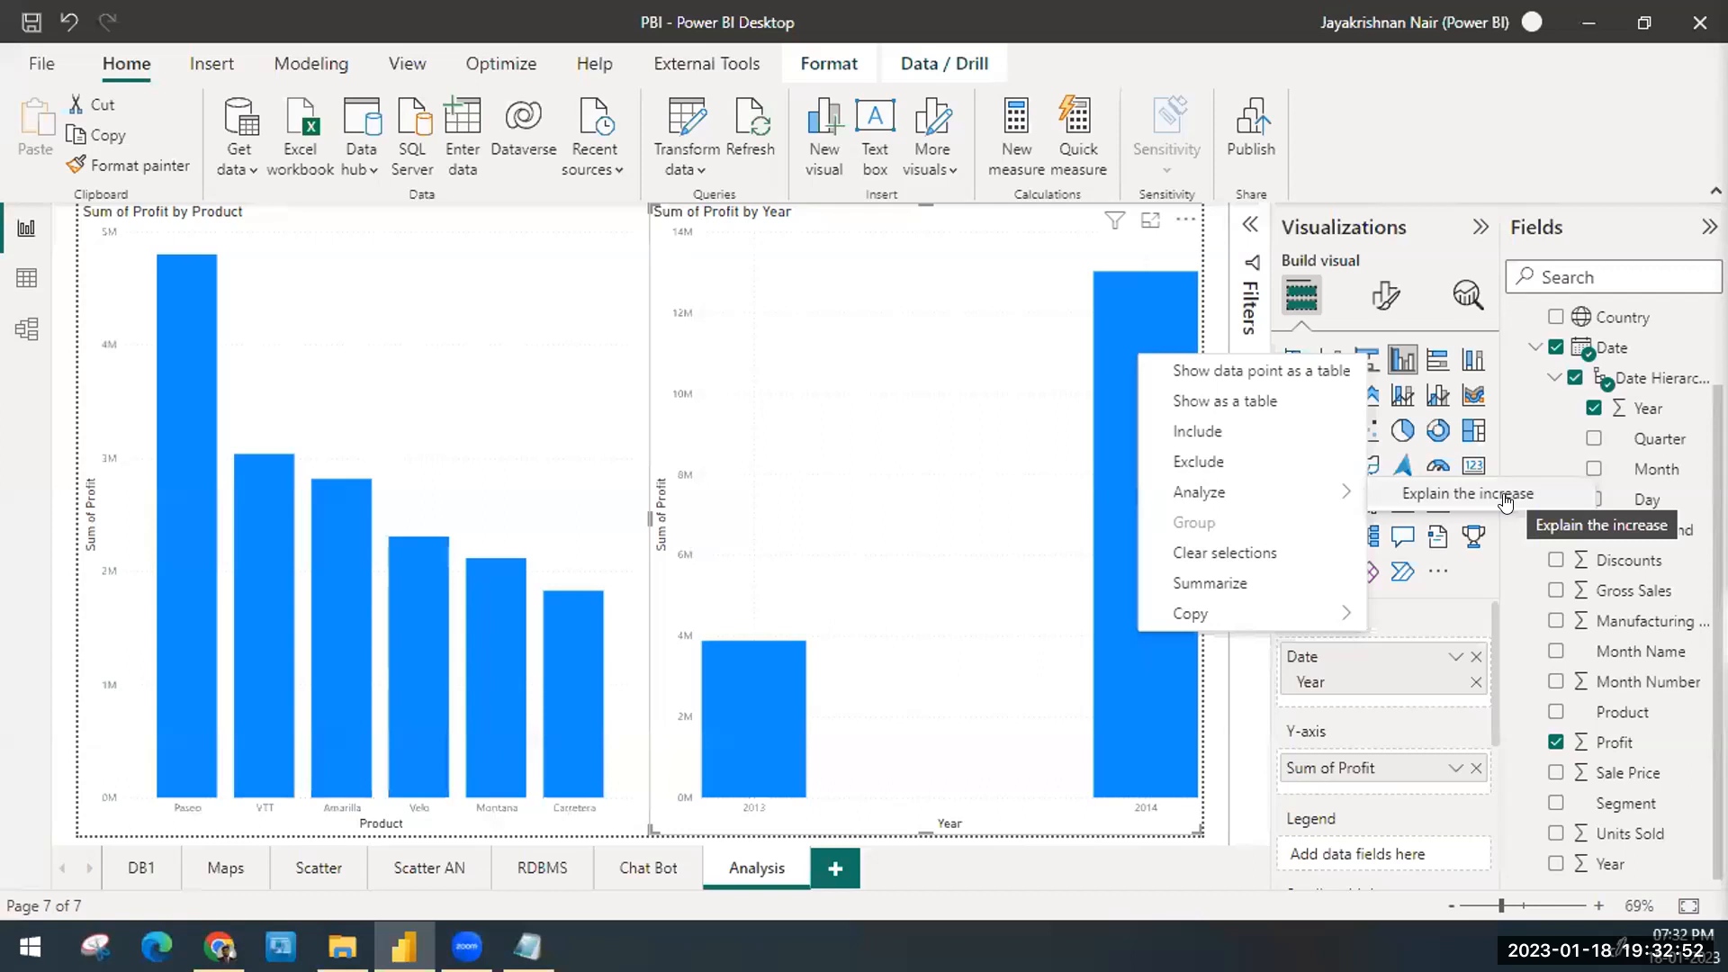
pyautogui.click(804, 376)
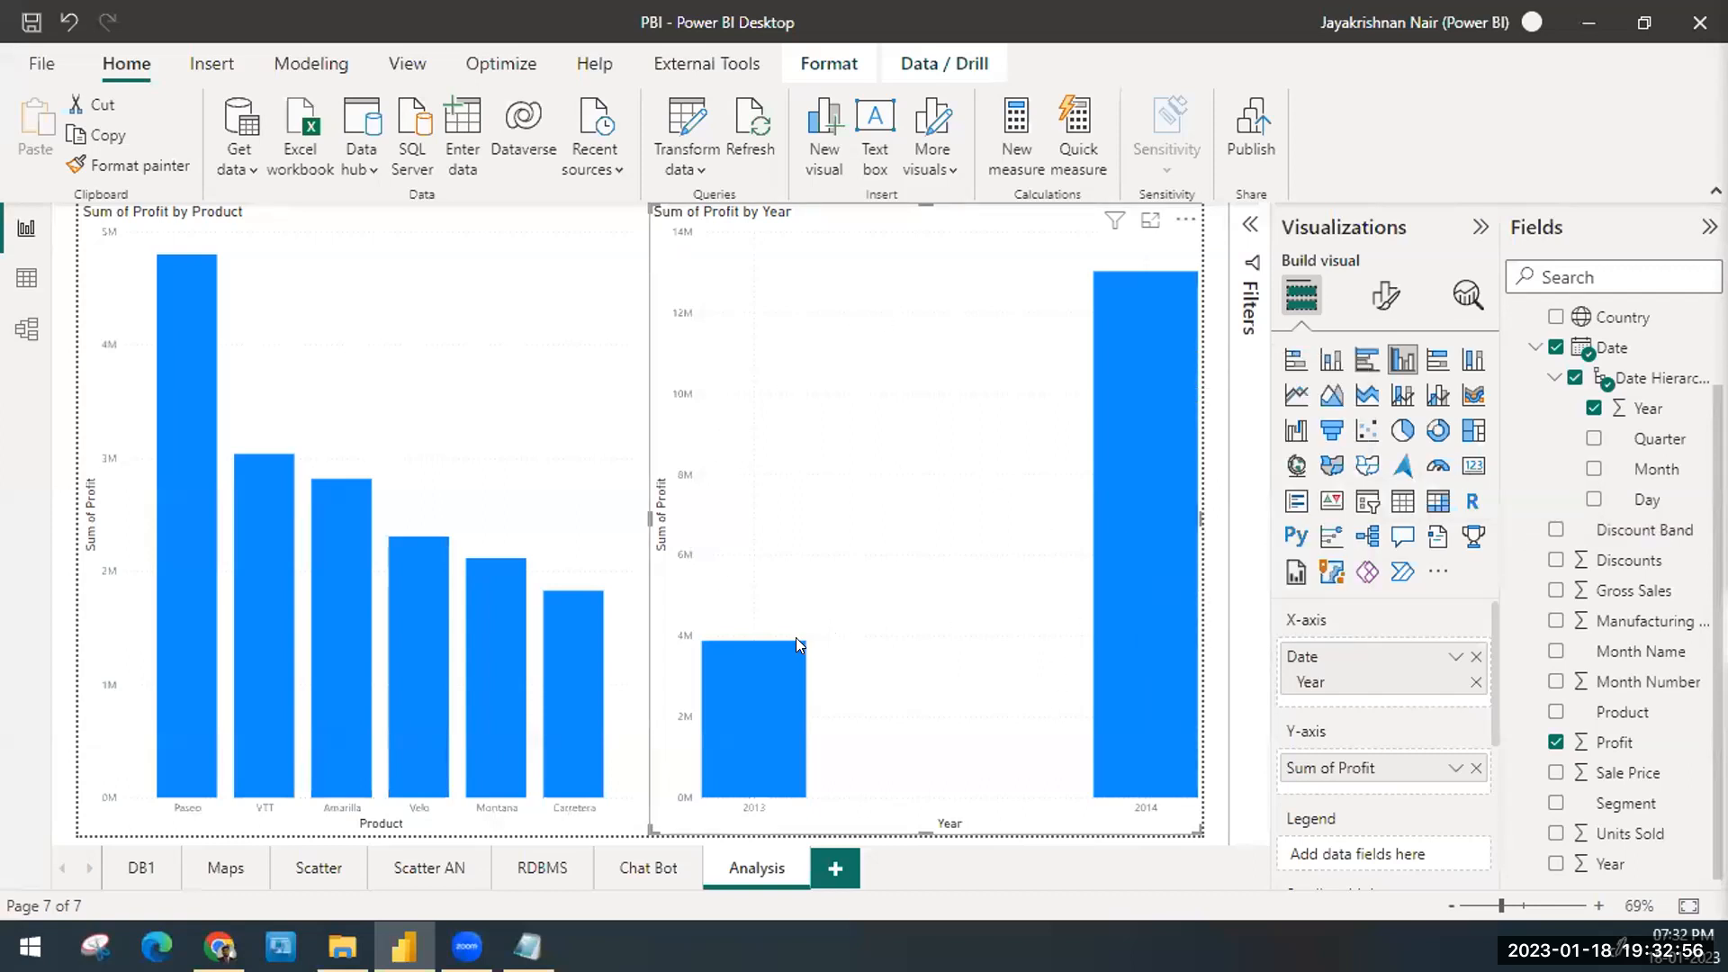
# Step: Select the Paseo and Velo columns together in the product chart, check the options offered for them, and clear the selection
pyautogui.click(205, 499)
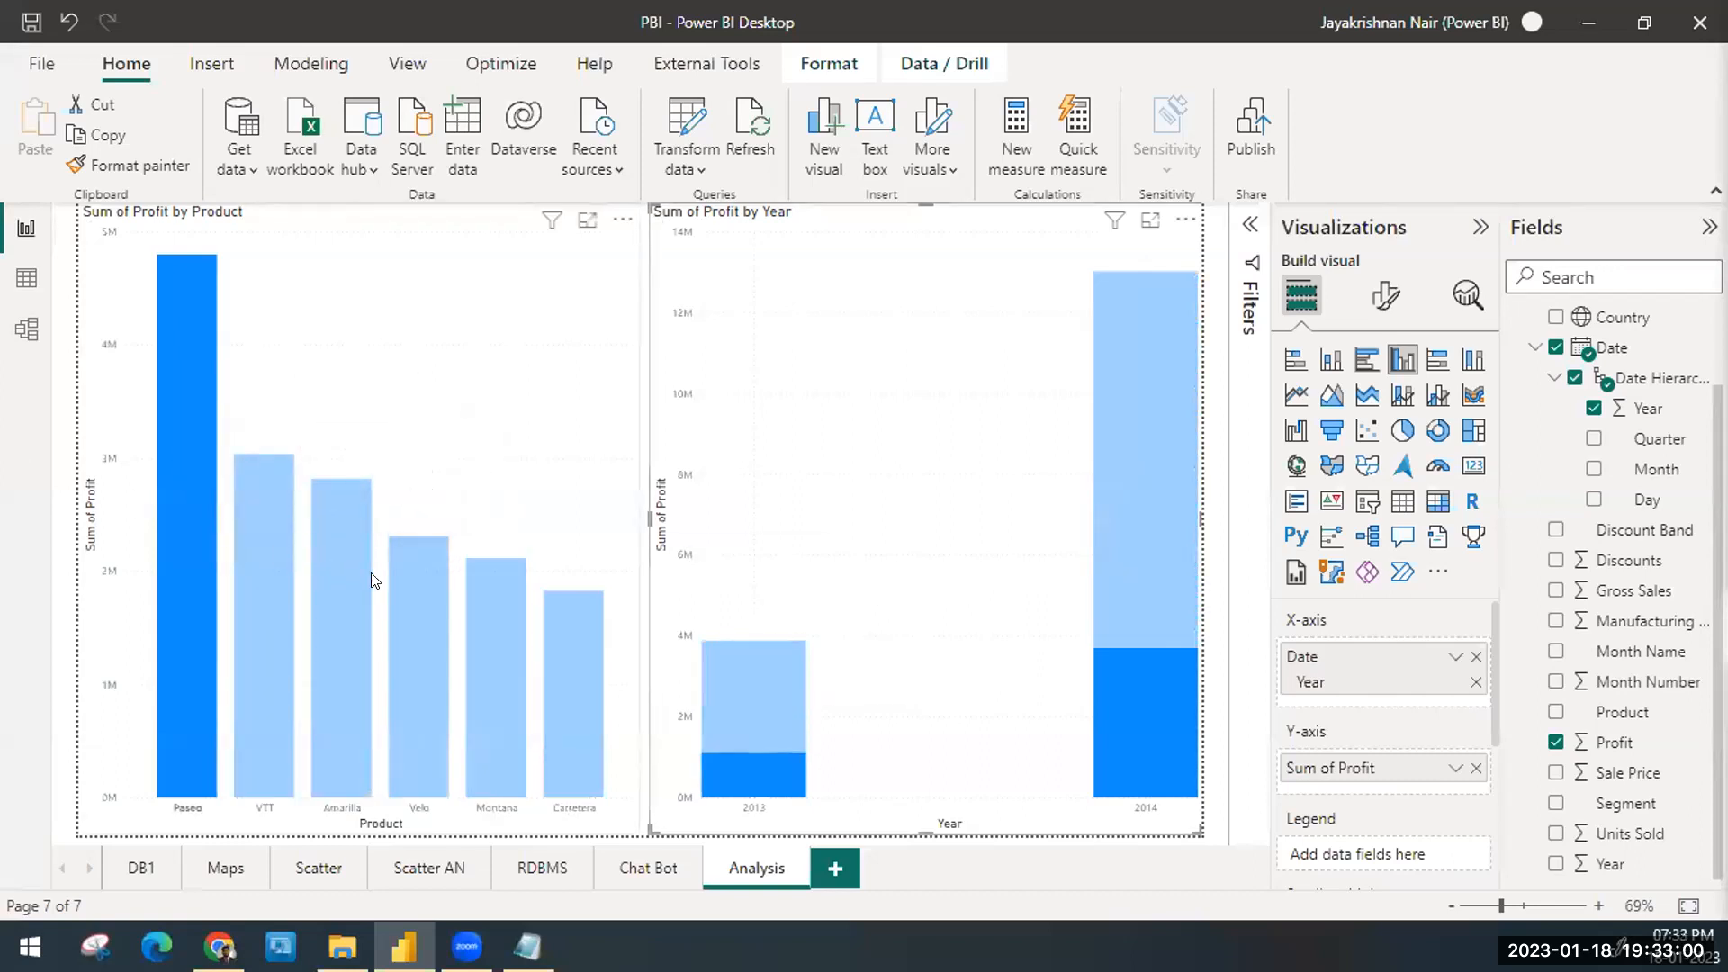
pyautogui.click(396, 609)
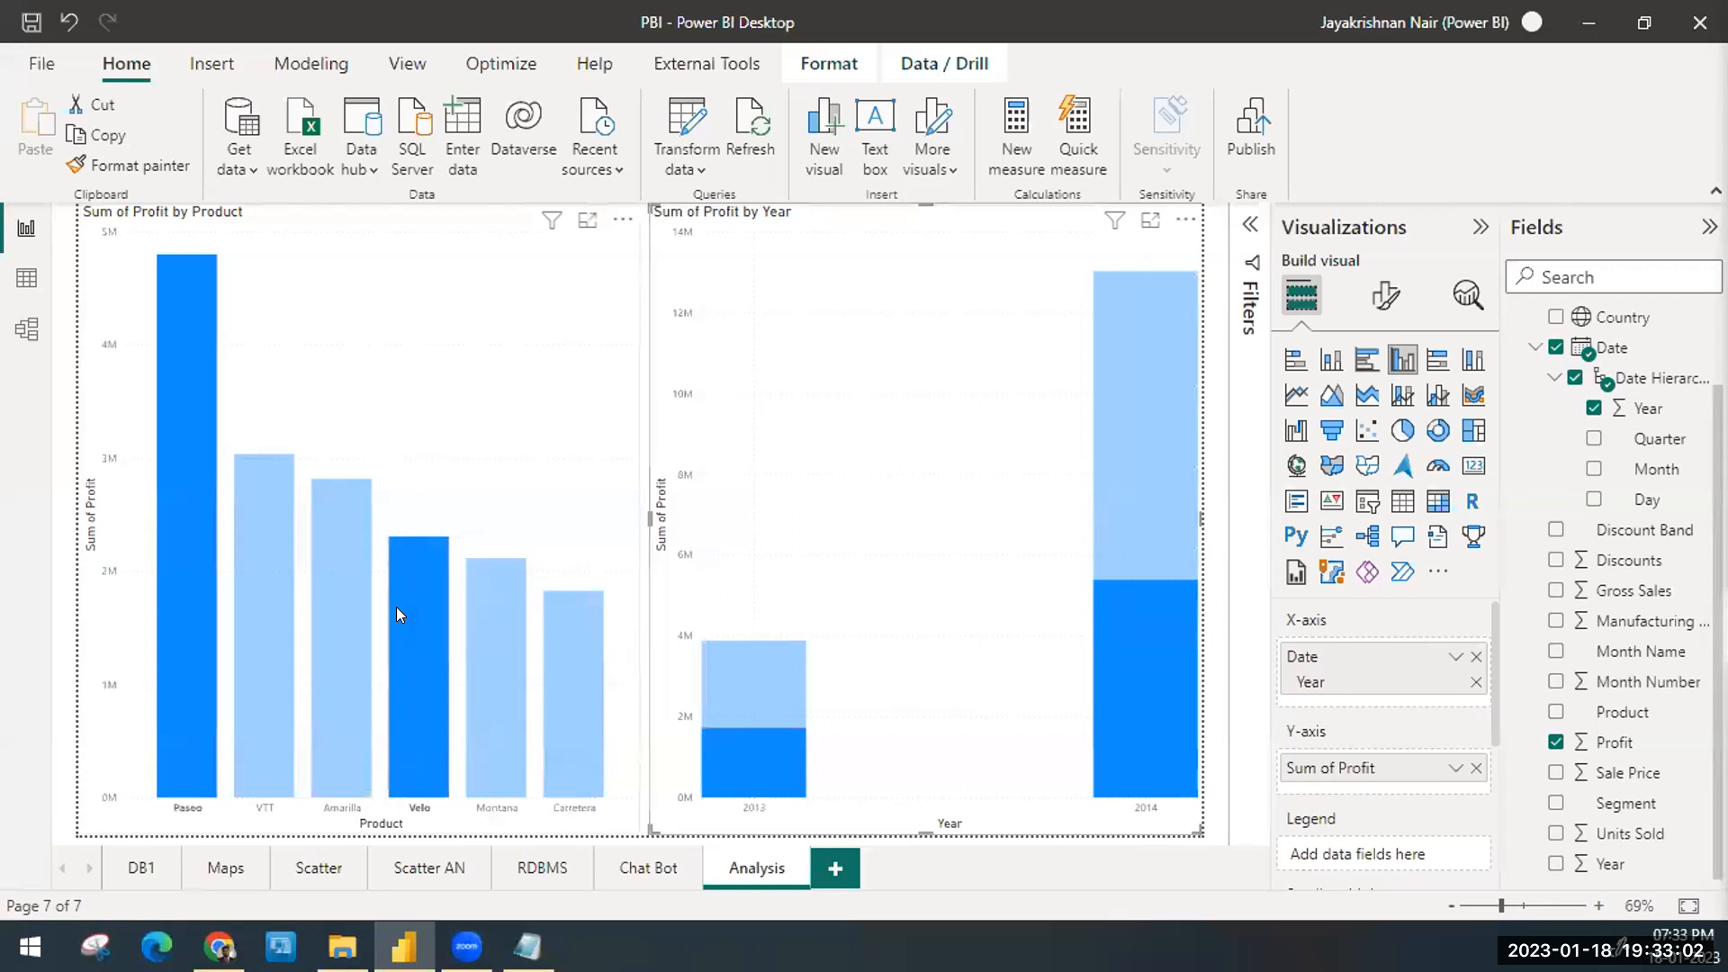
pyautogui.rightClick(396, 606)
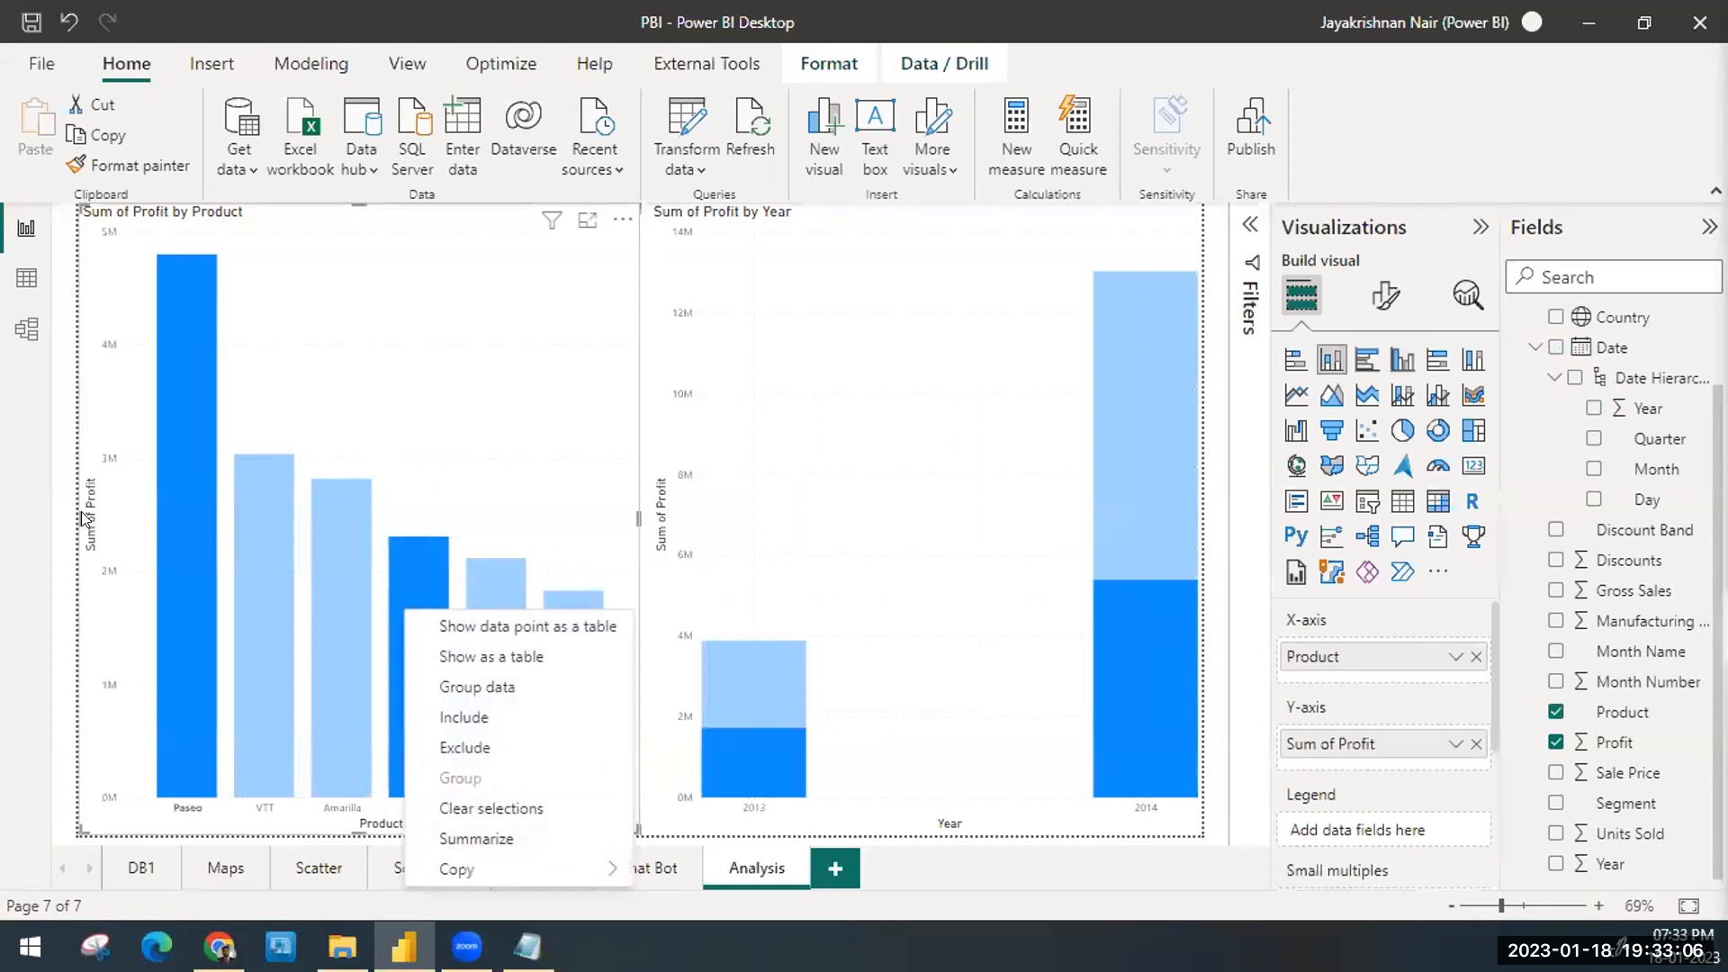
pyautogui.click(438, 407)
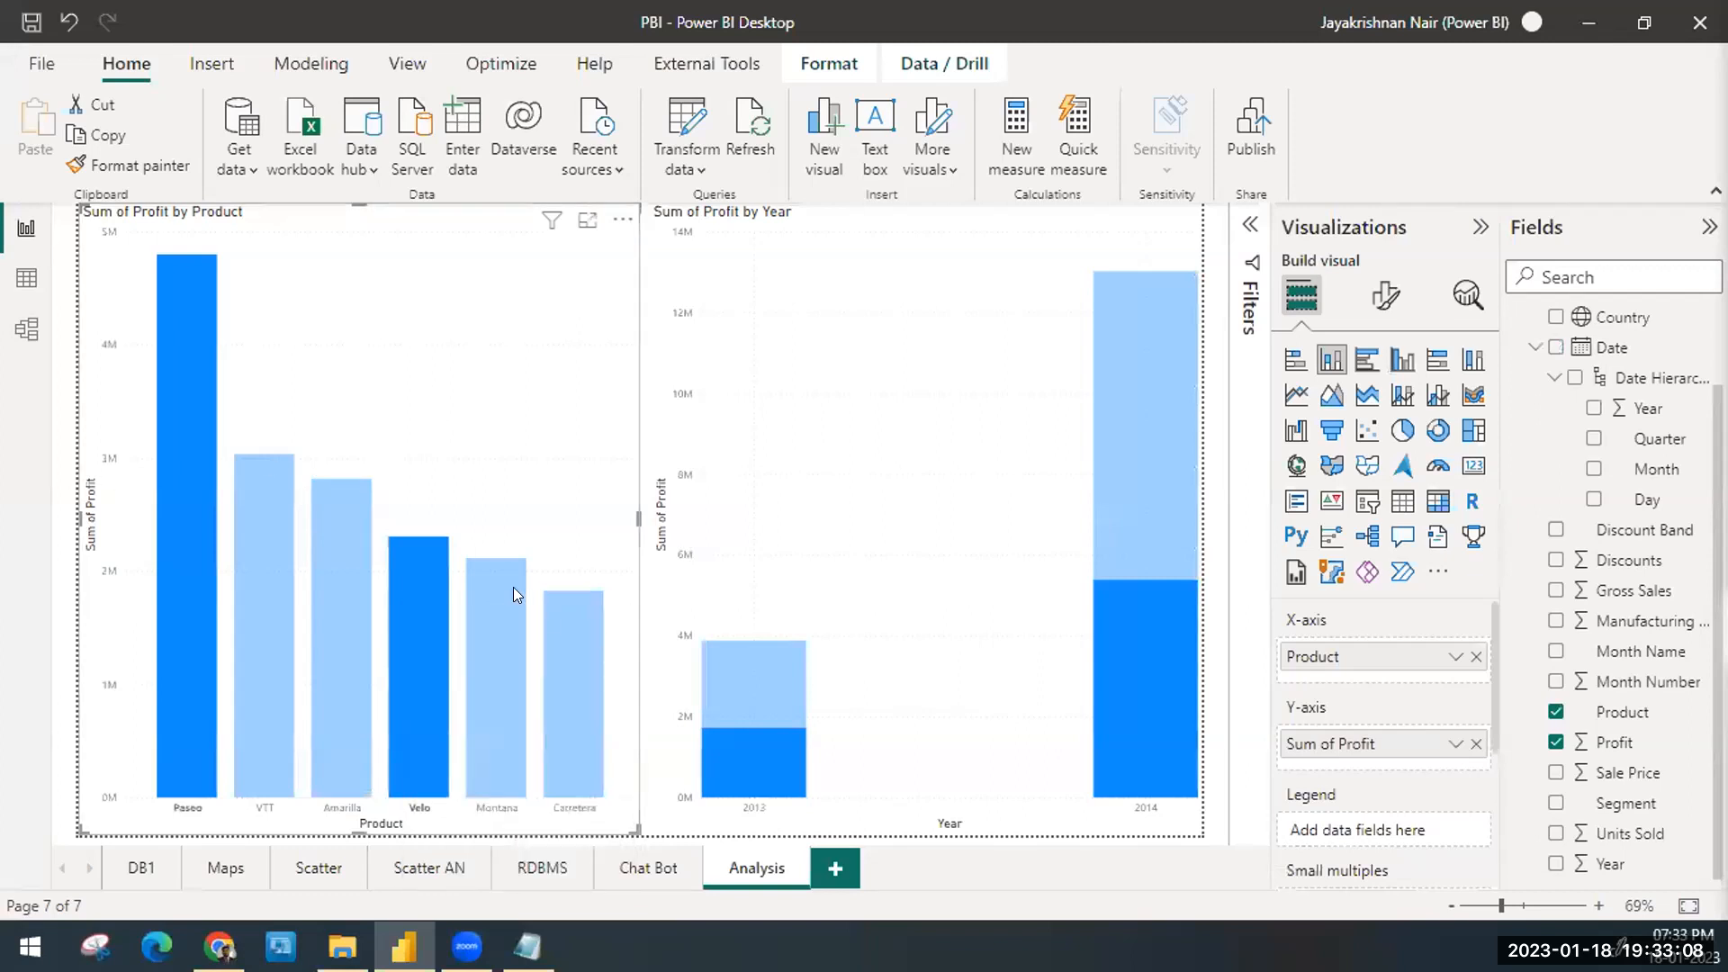
pyautogui.click(154, 510)
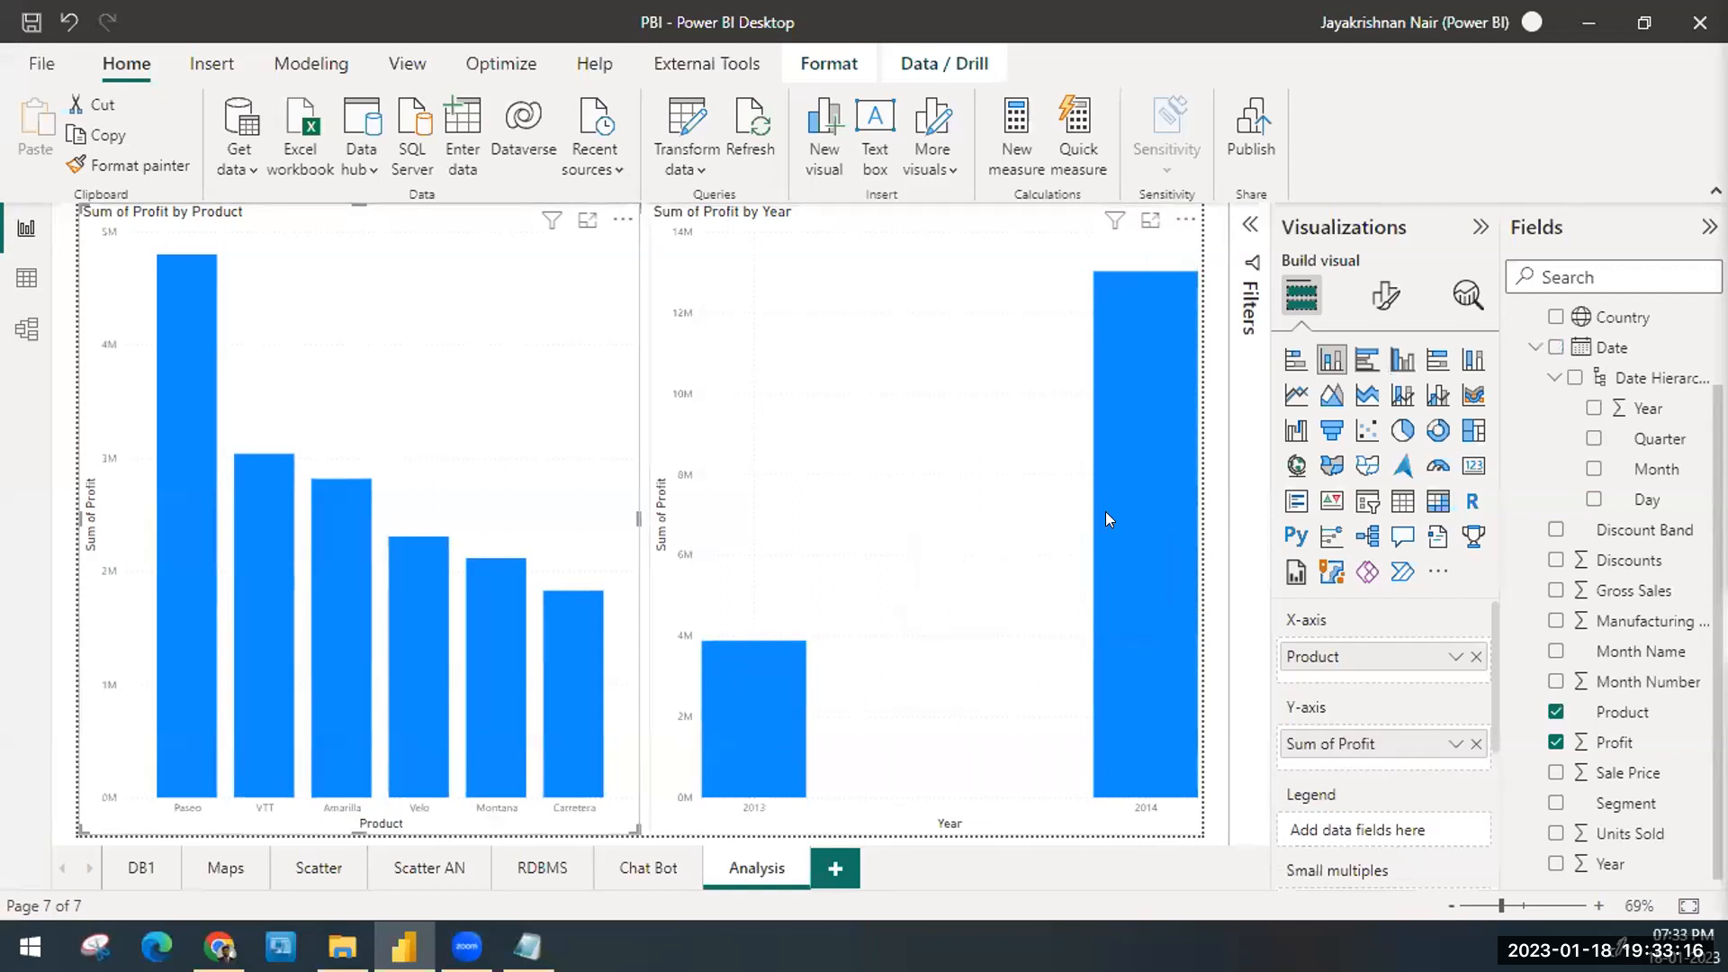
# Step: Check the 2013 and 2014 profit values in the year chart, leaving the chart selected without any column highlighted
pyautogui.moveTo(708, 700)
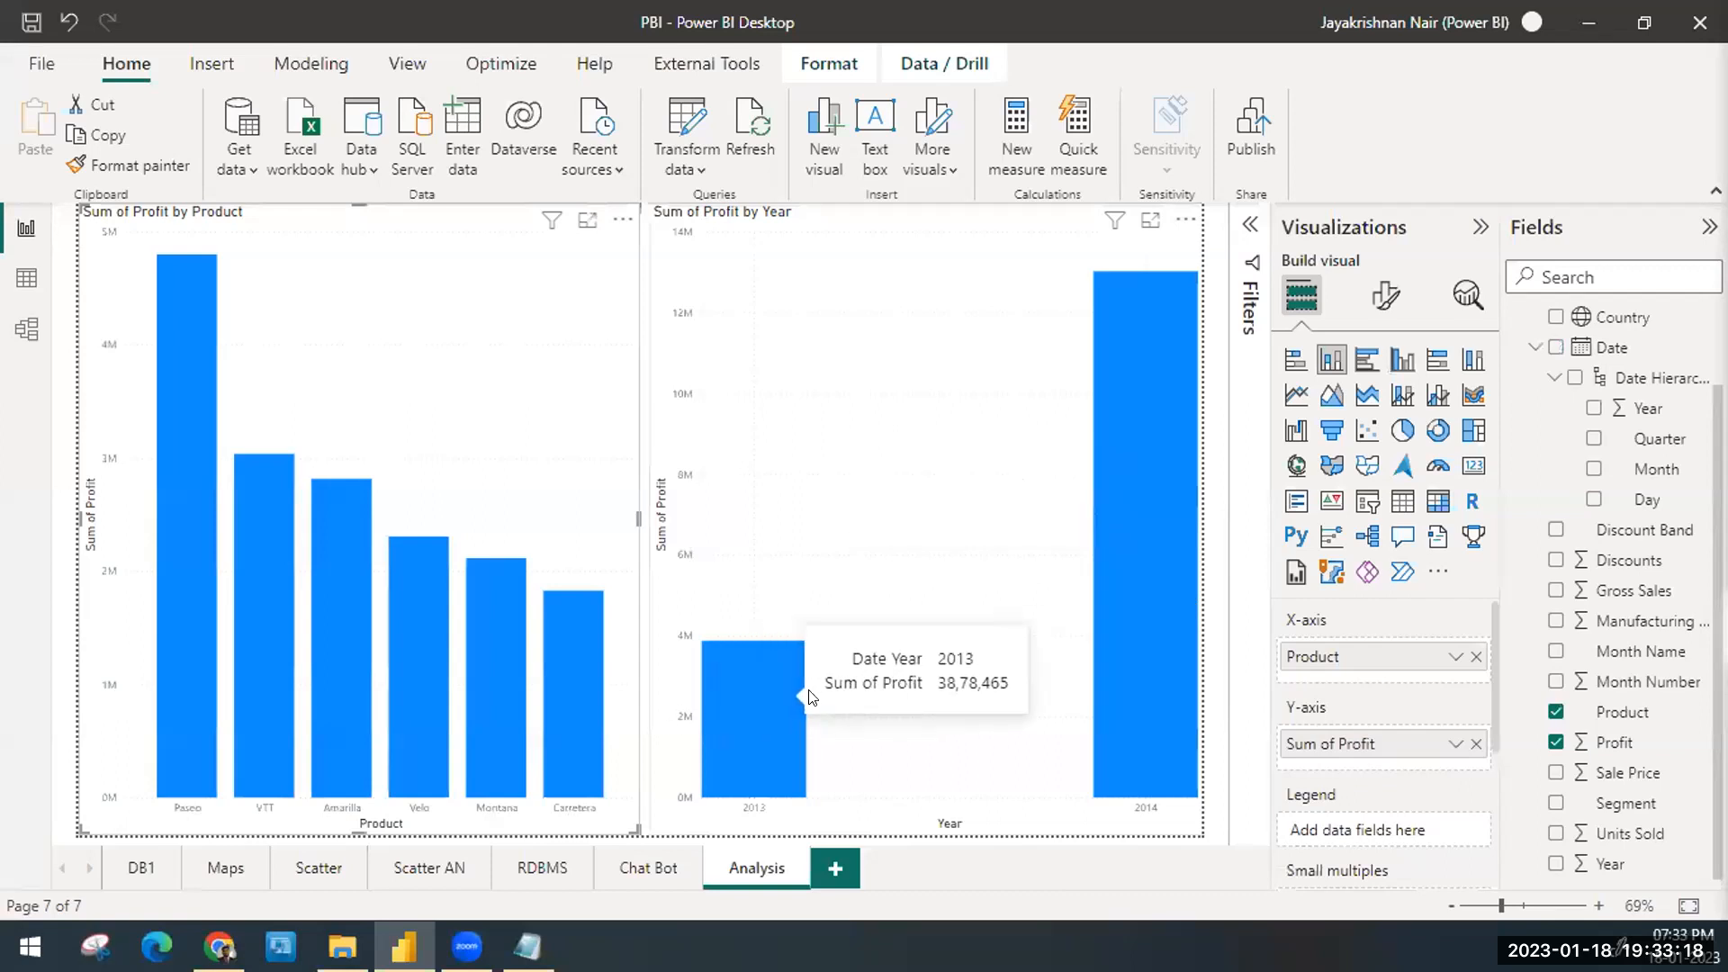
pyautogui.click(759, 716)
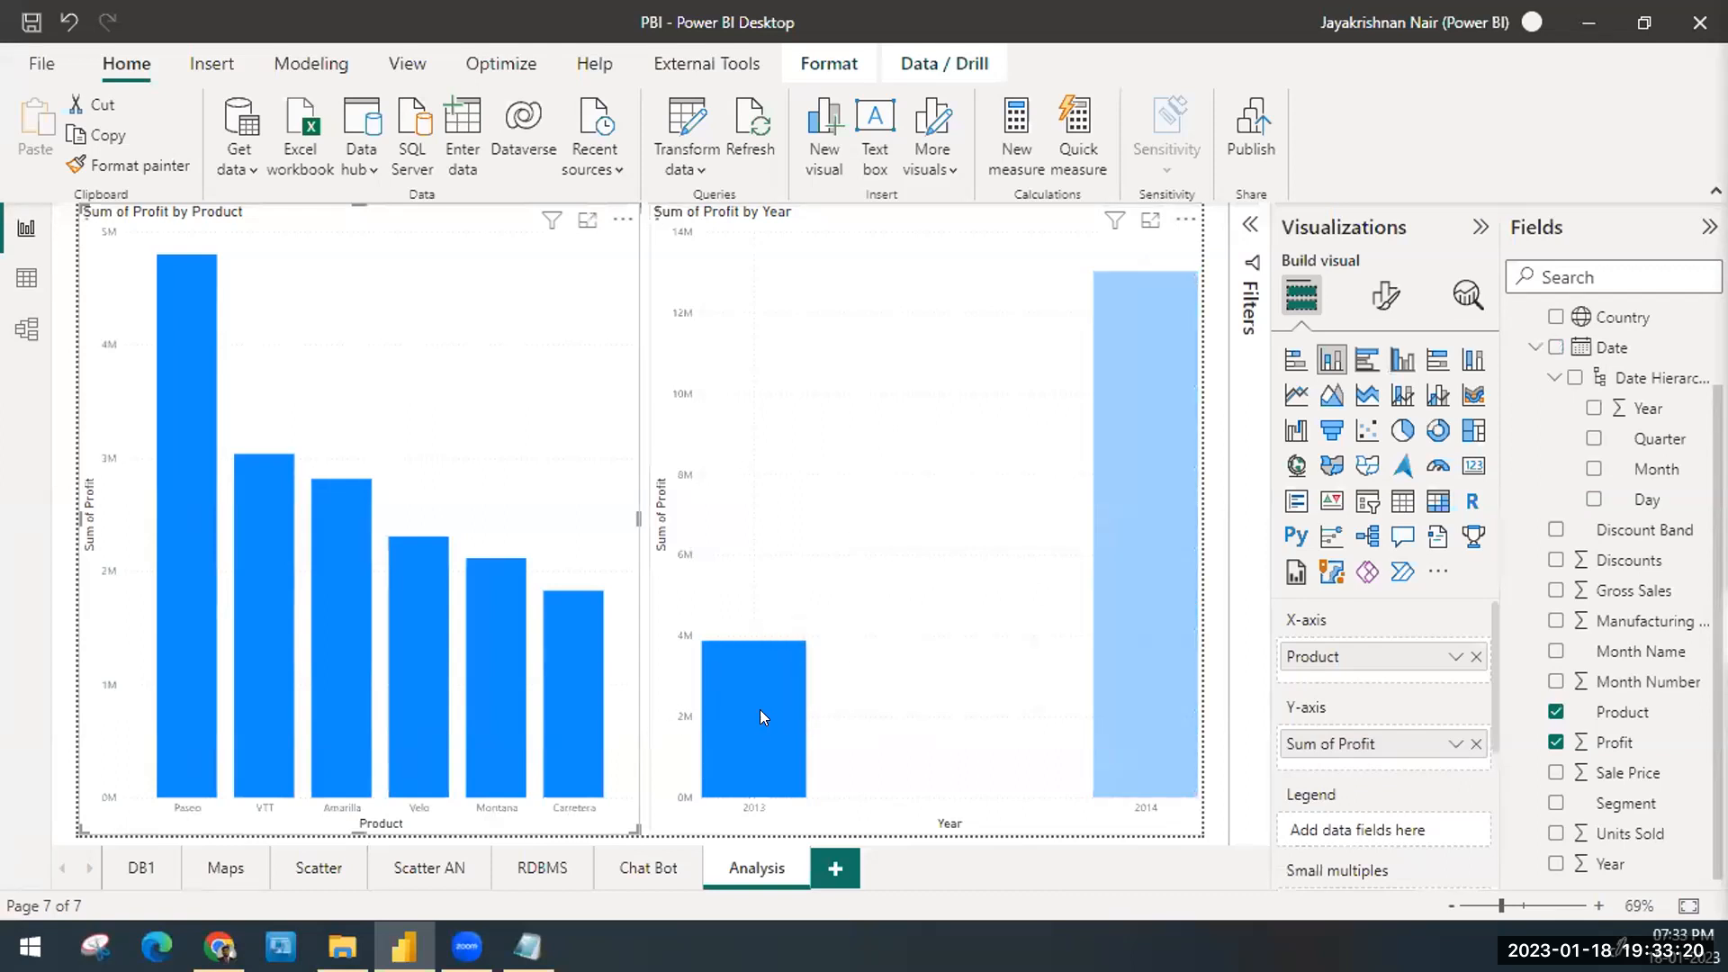
pyautogui.click(1100, 432)
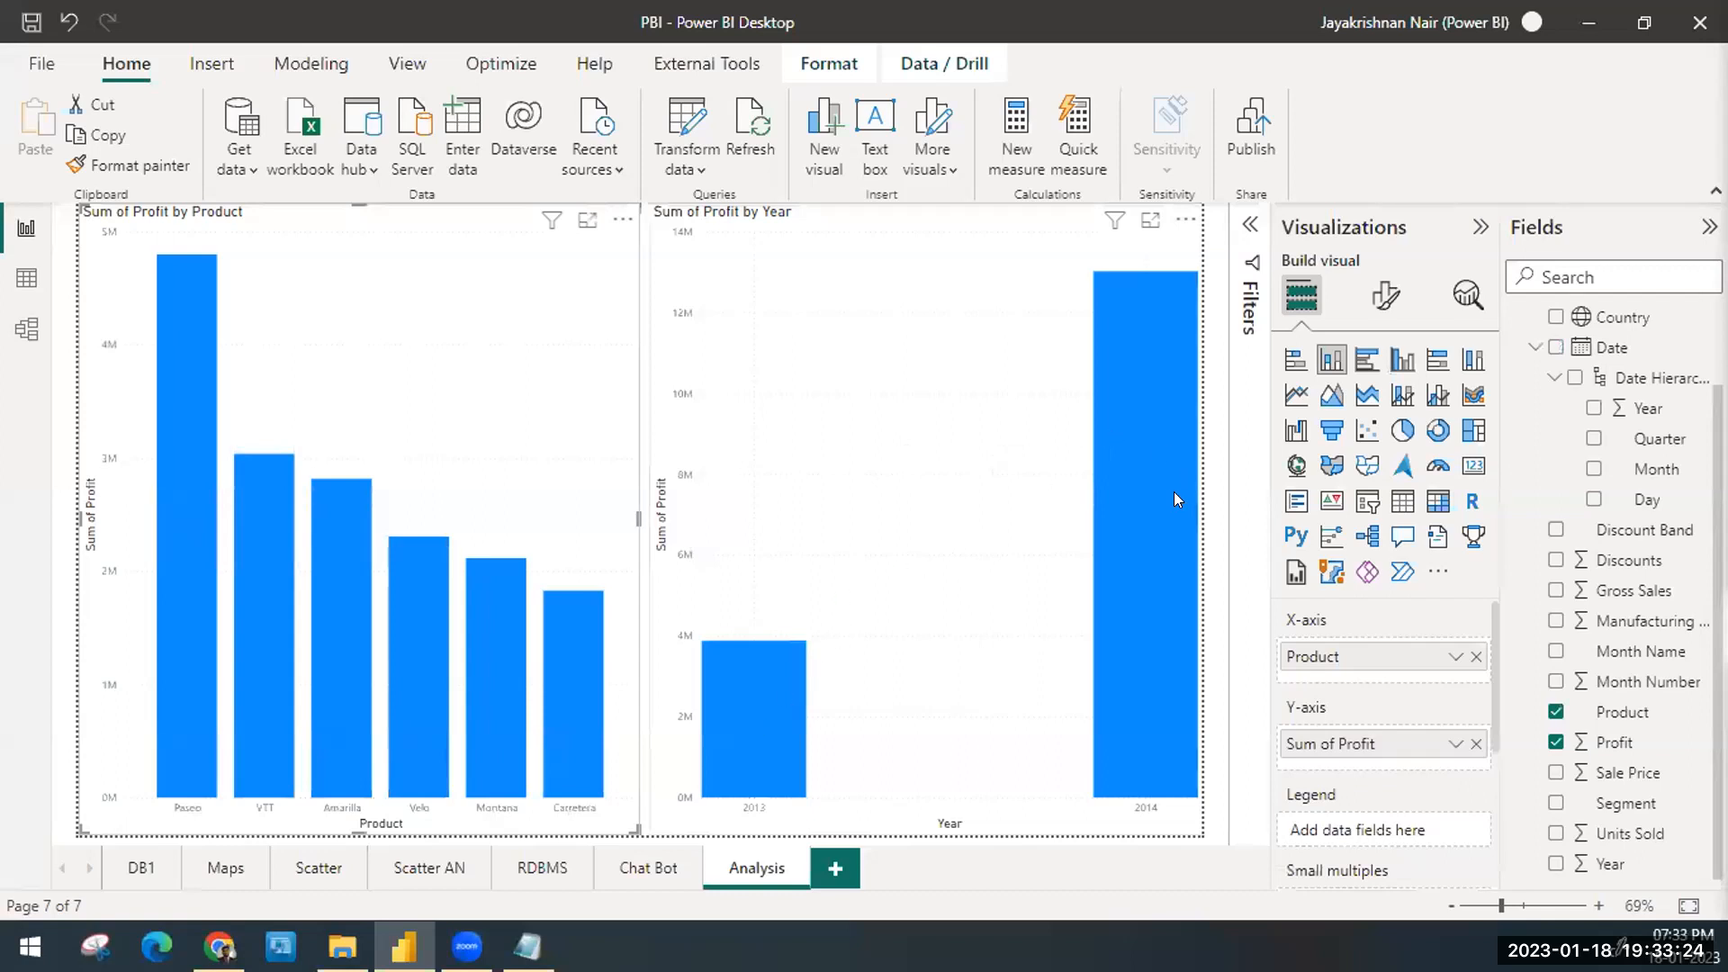
pyautogui.moveTo(1161, 424)
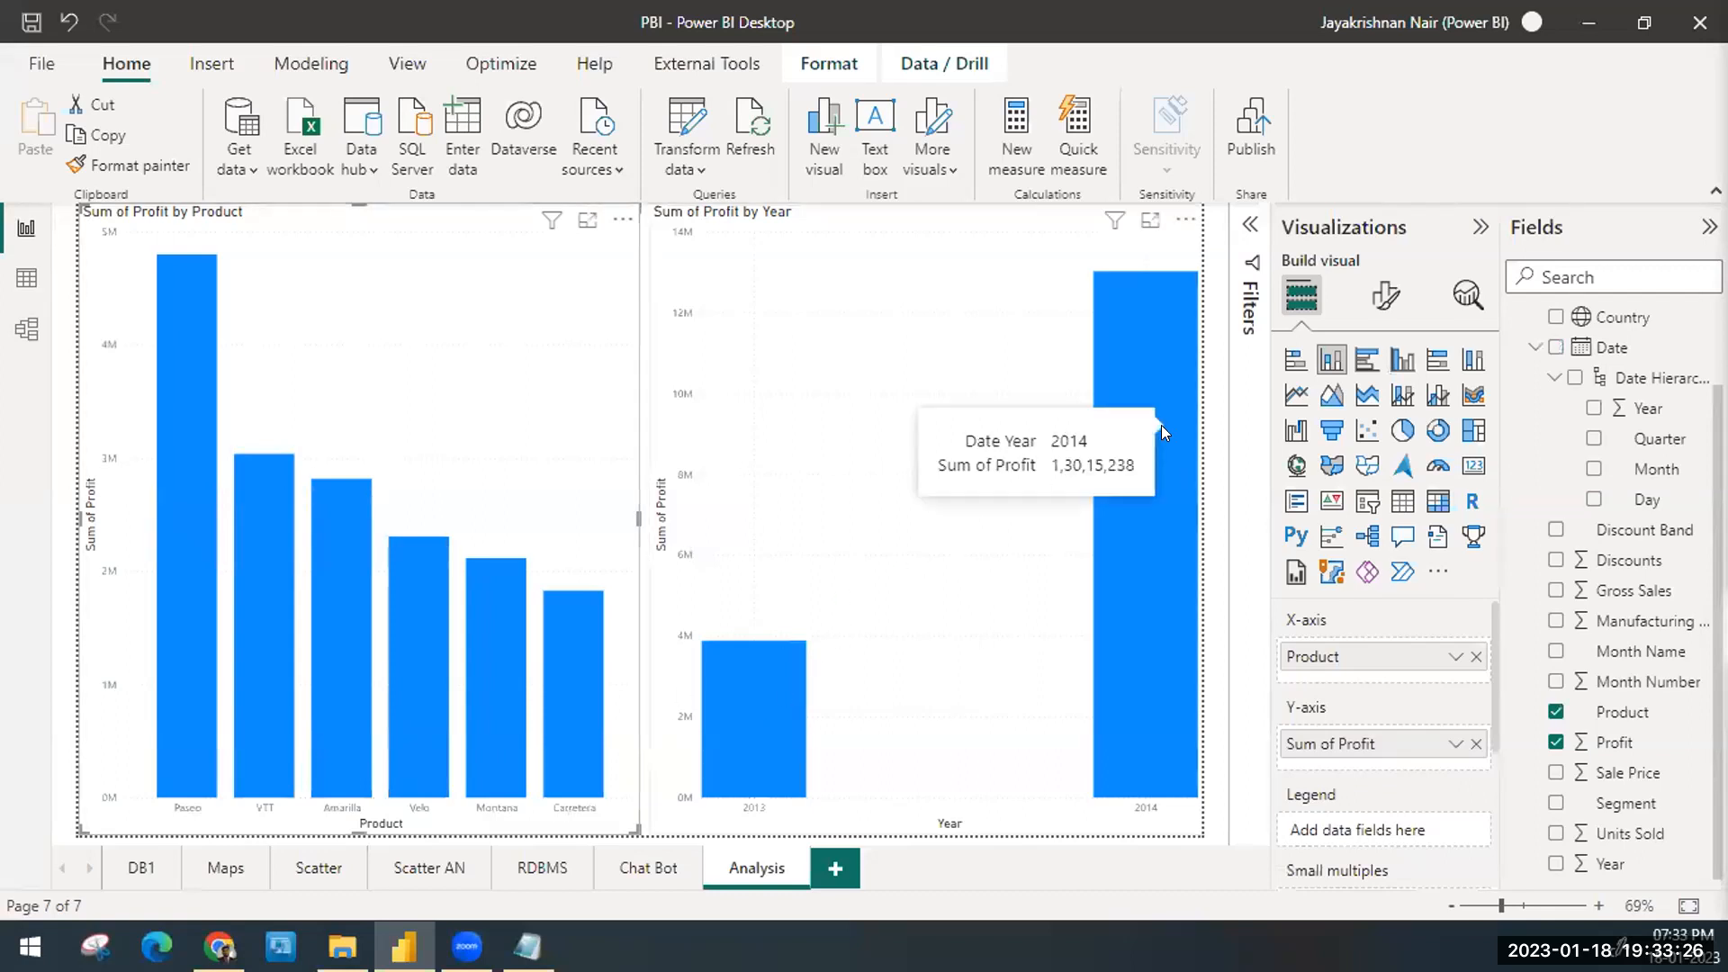
pyautogui.click(1005, 419)
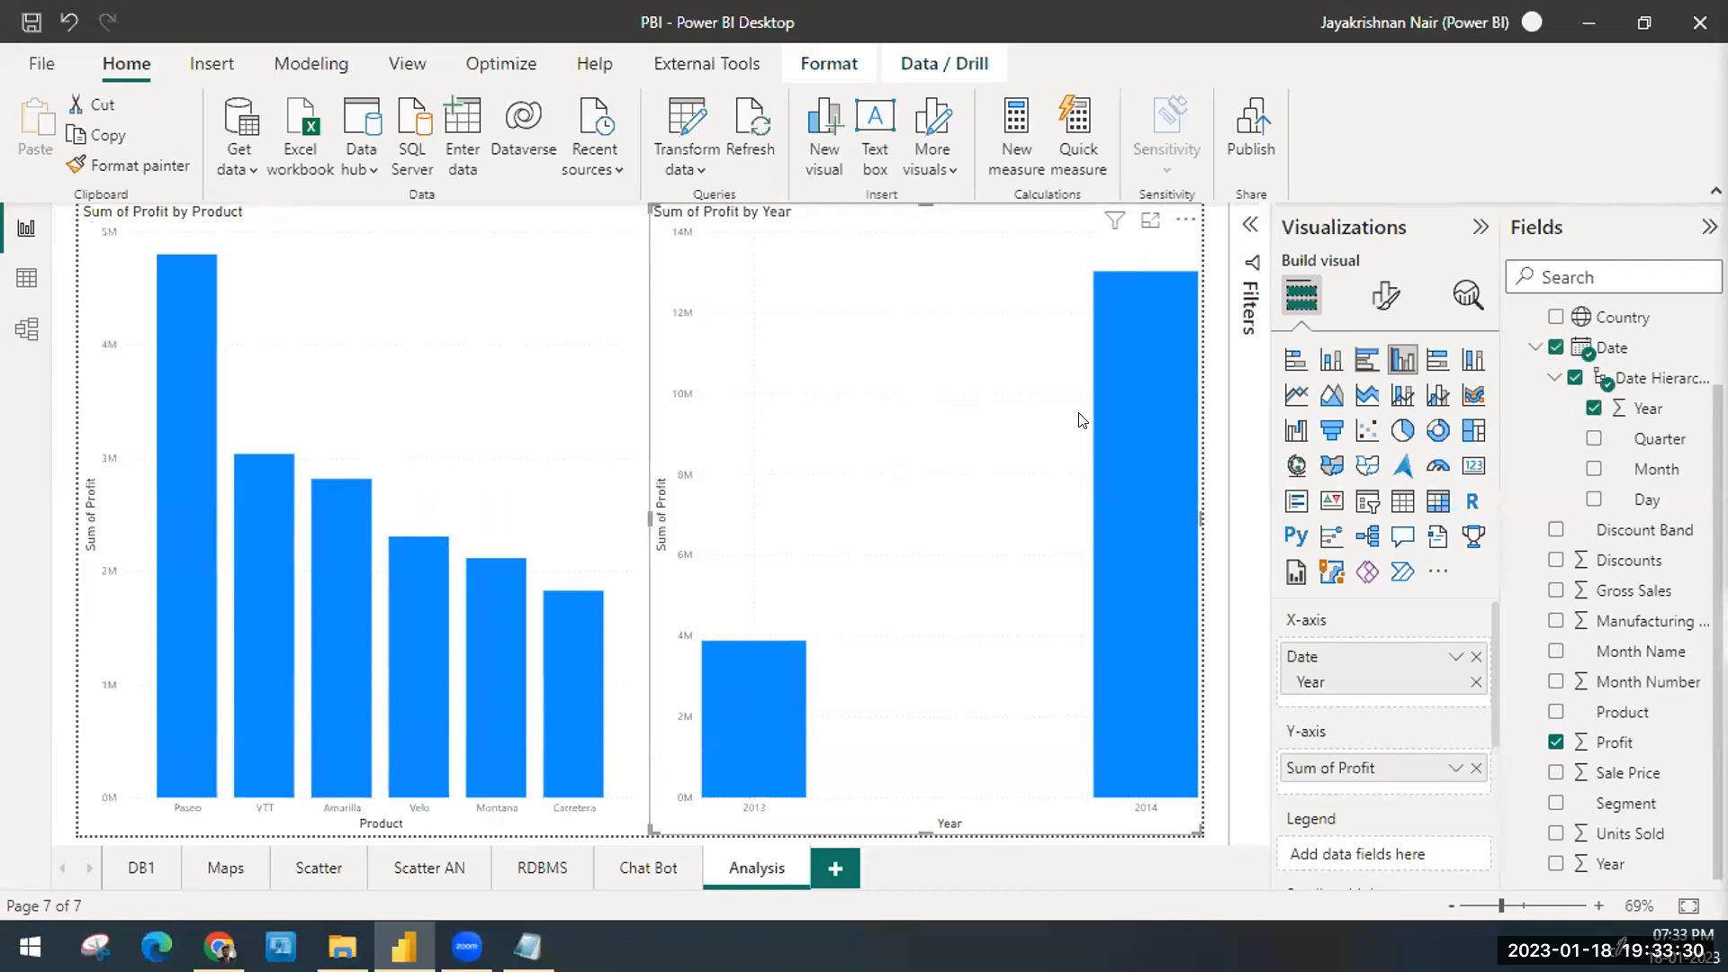
# Step: Run the Explain the increase analysis on the 2014 column of the Sum of Profit by Year chart
pyautogui.rightClick(1136, 414)
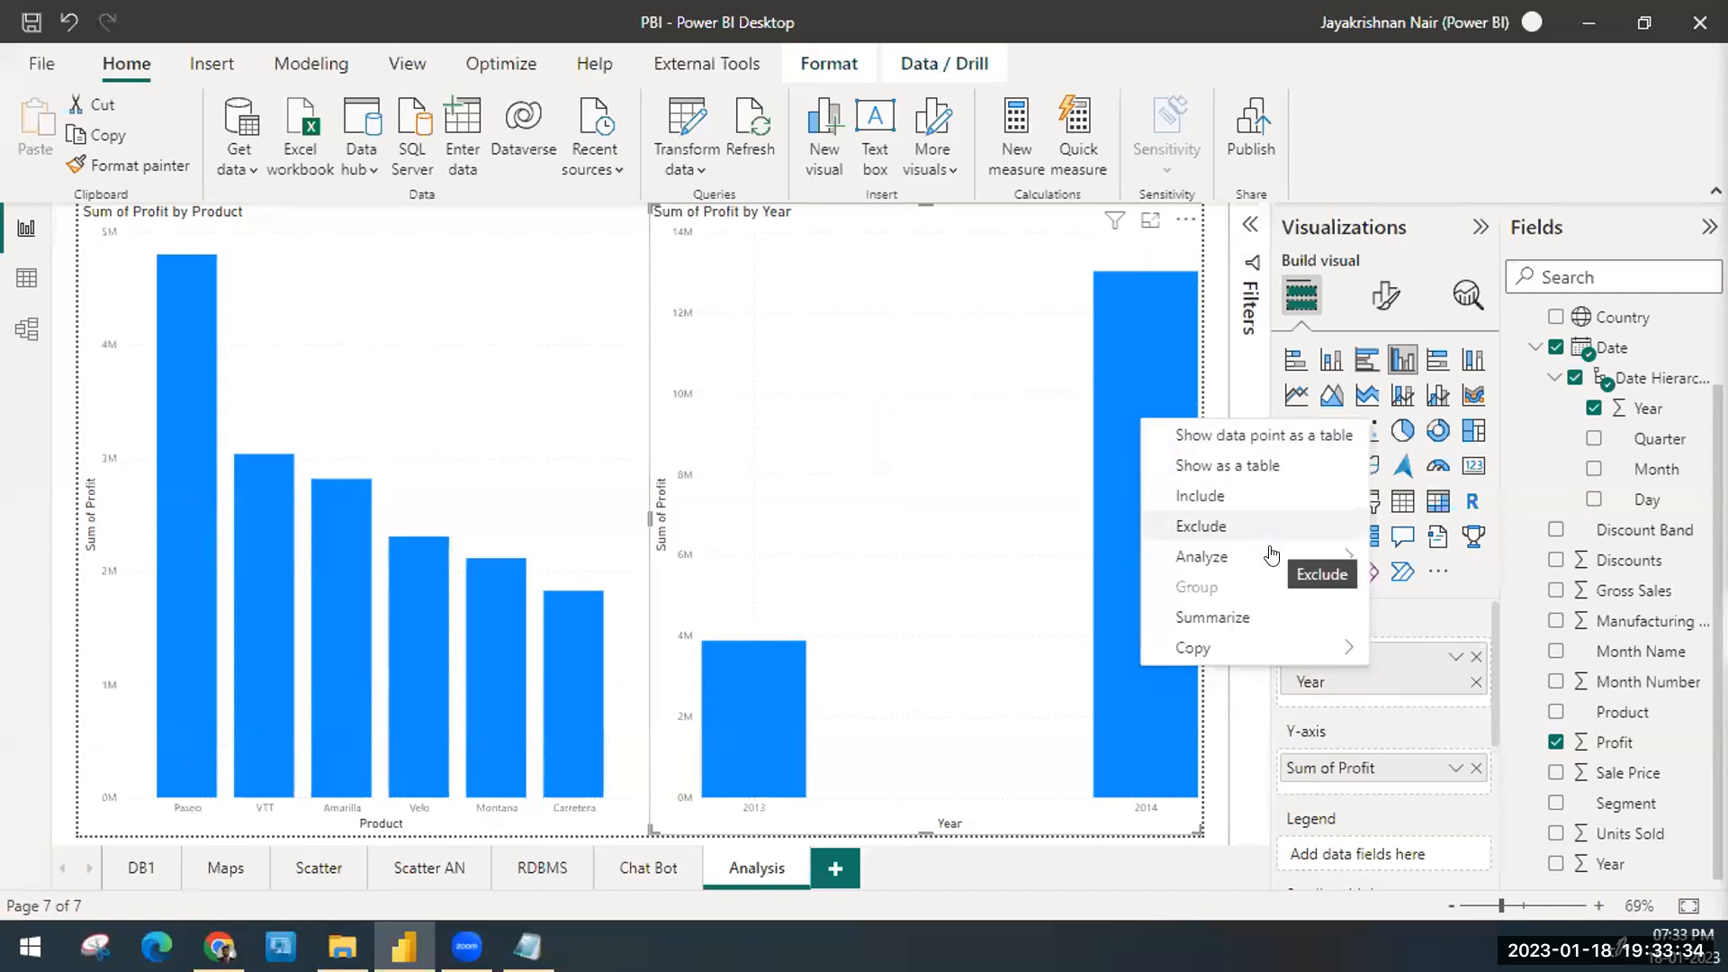
pyautogui.moveTo(1271, 558)
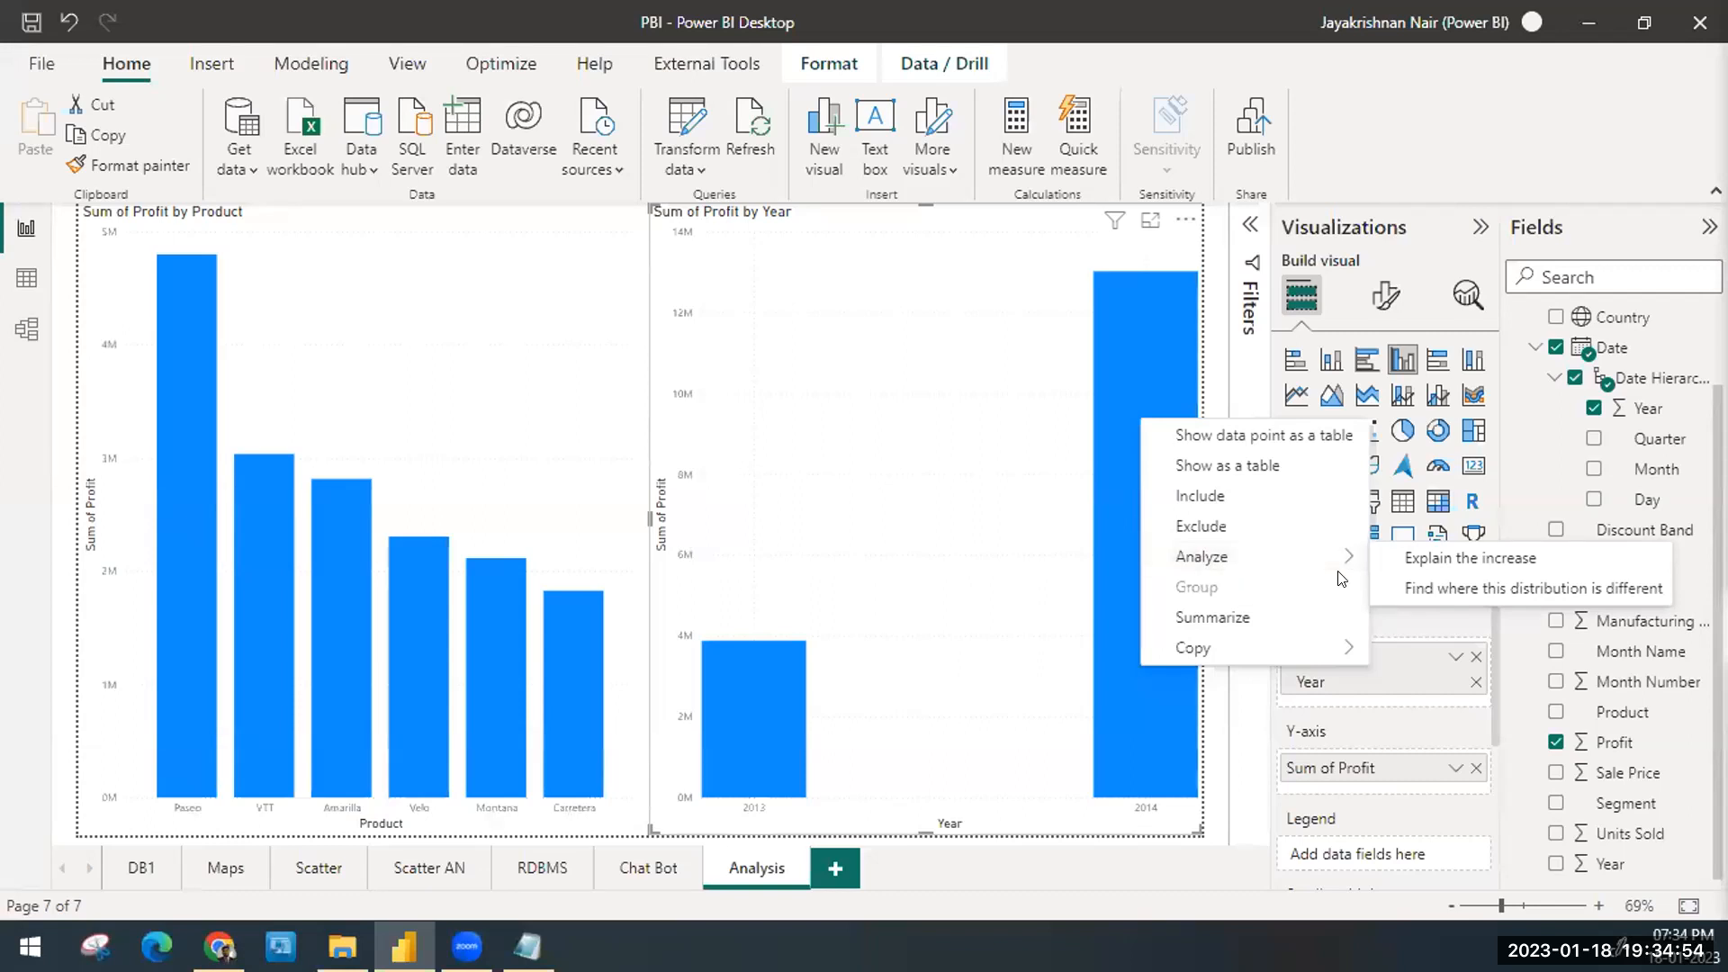
pyautogui.moveTo(1350, 558)
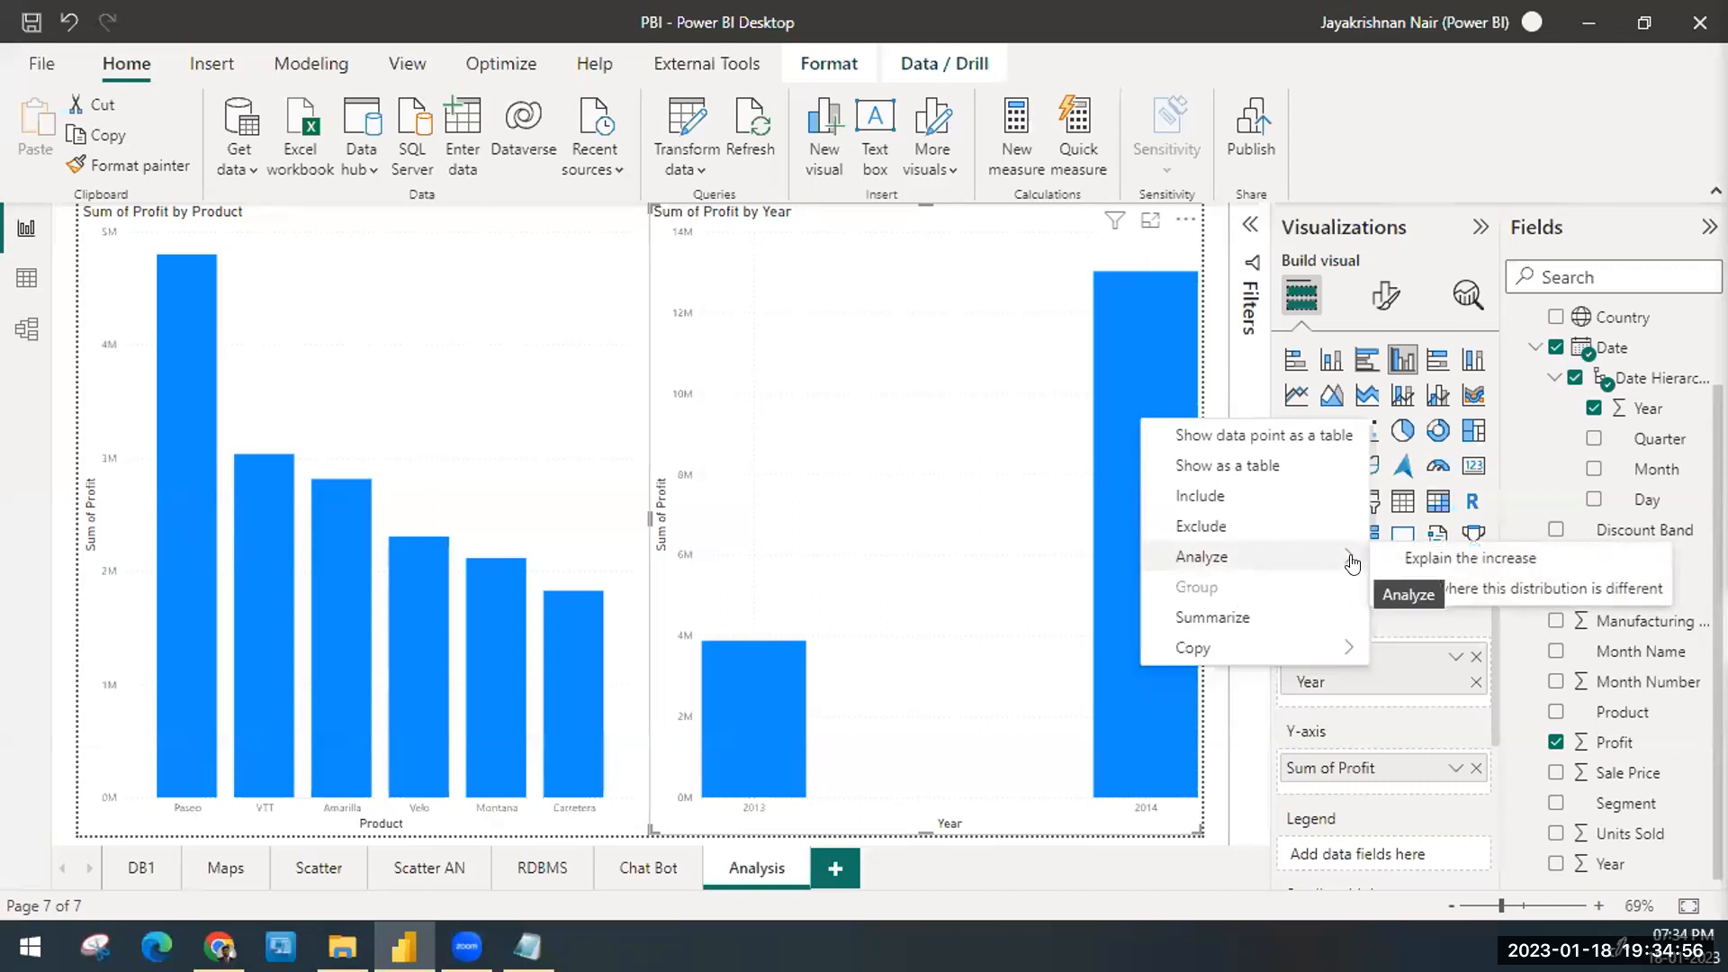
pyautogui.click(1422, 556)
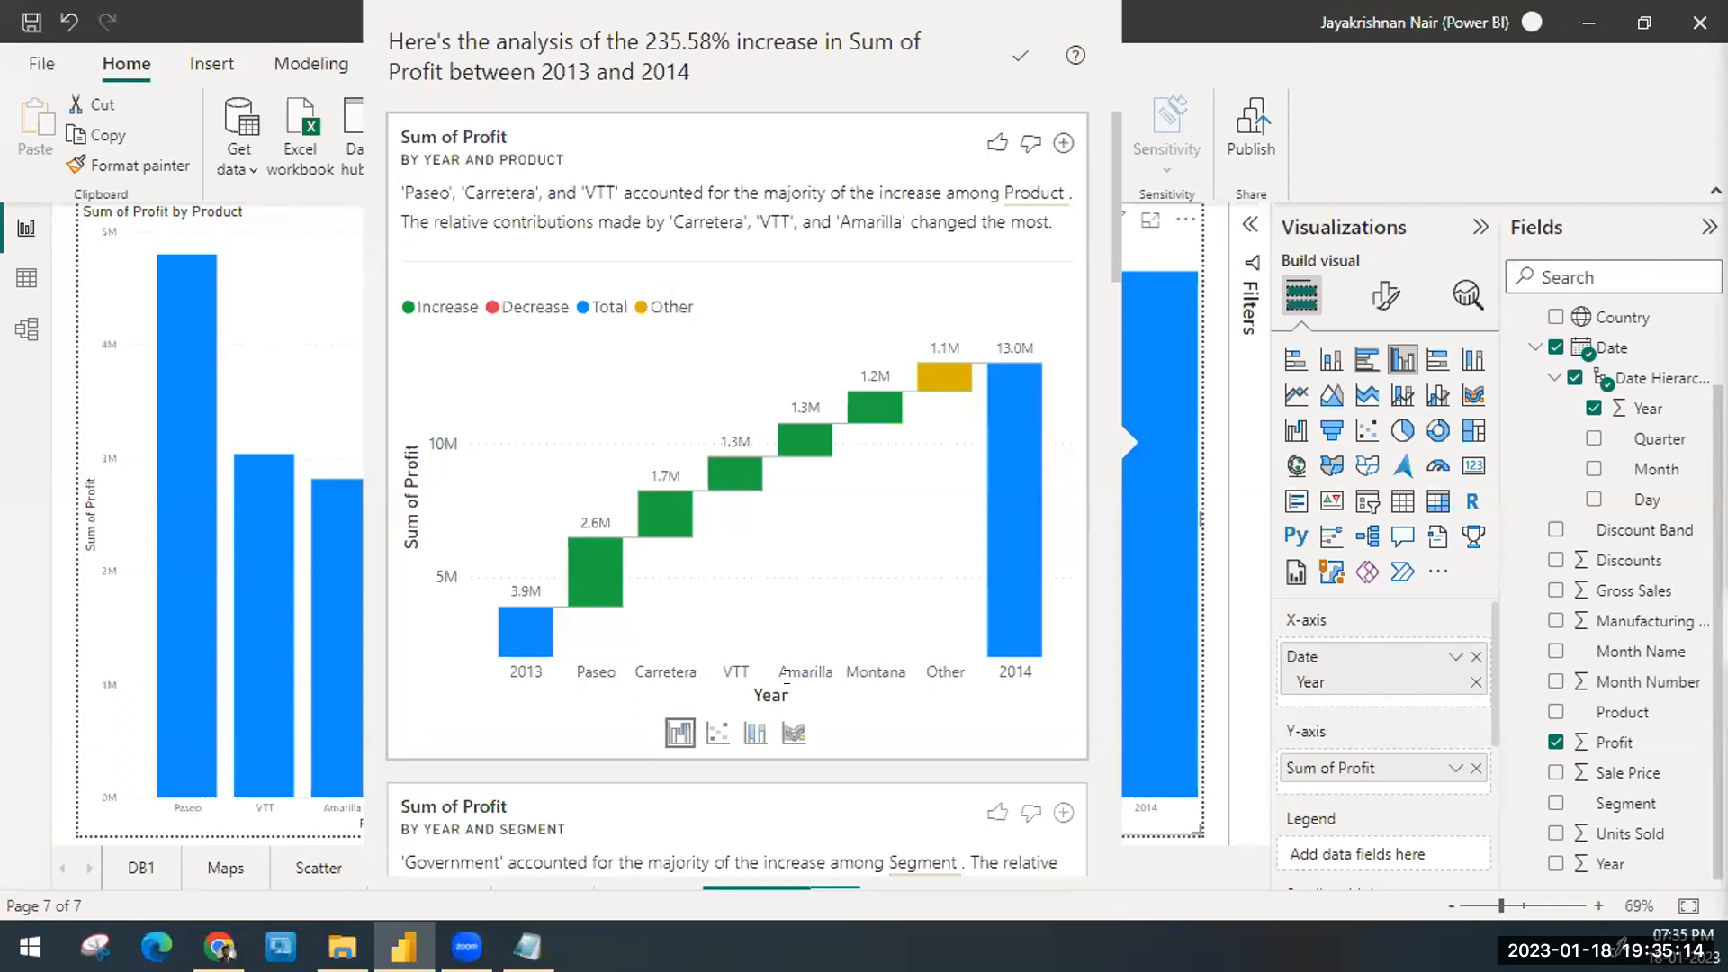
# Step: View the Product result as a scatter, a 100% stacked column and a ribbon chart, then return it to the waterfall
pyautogui.click(718, 734)
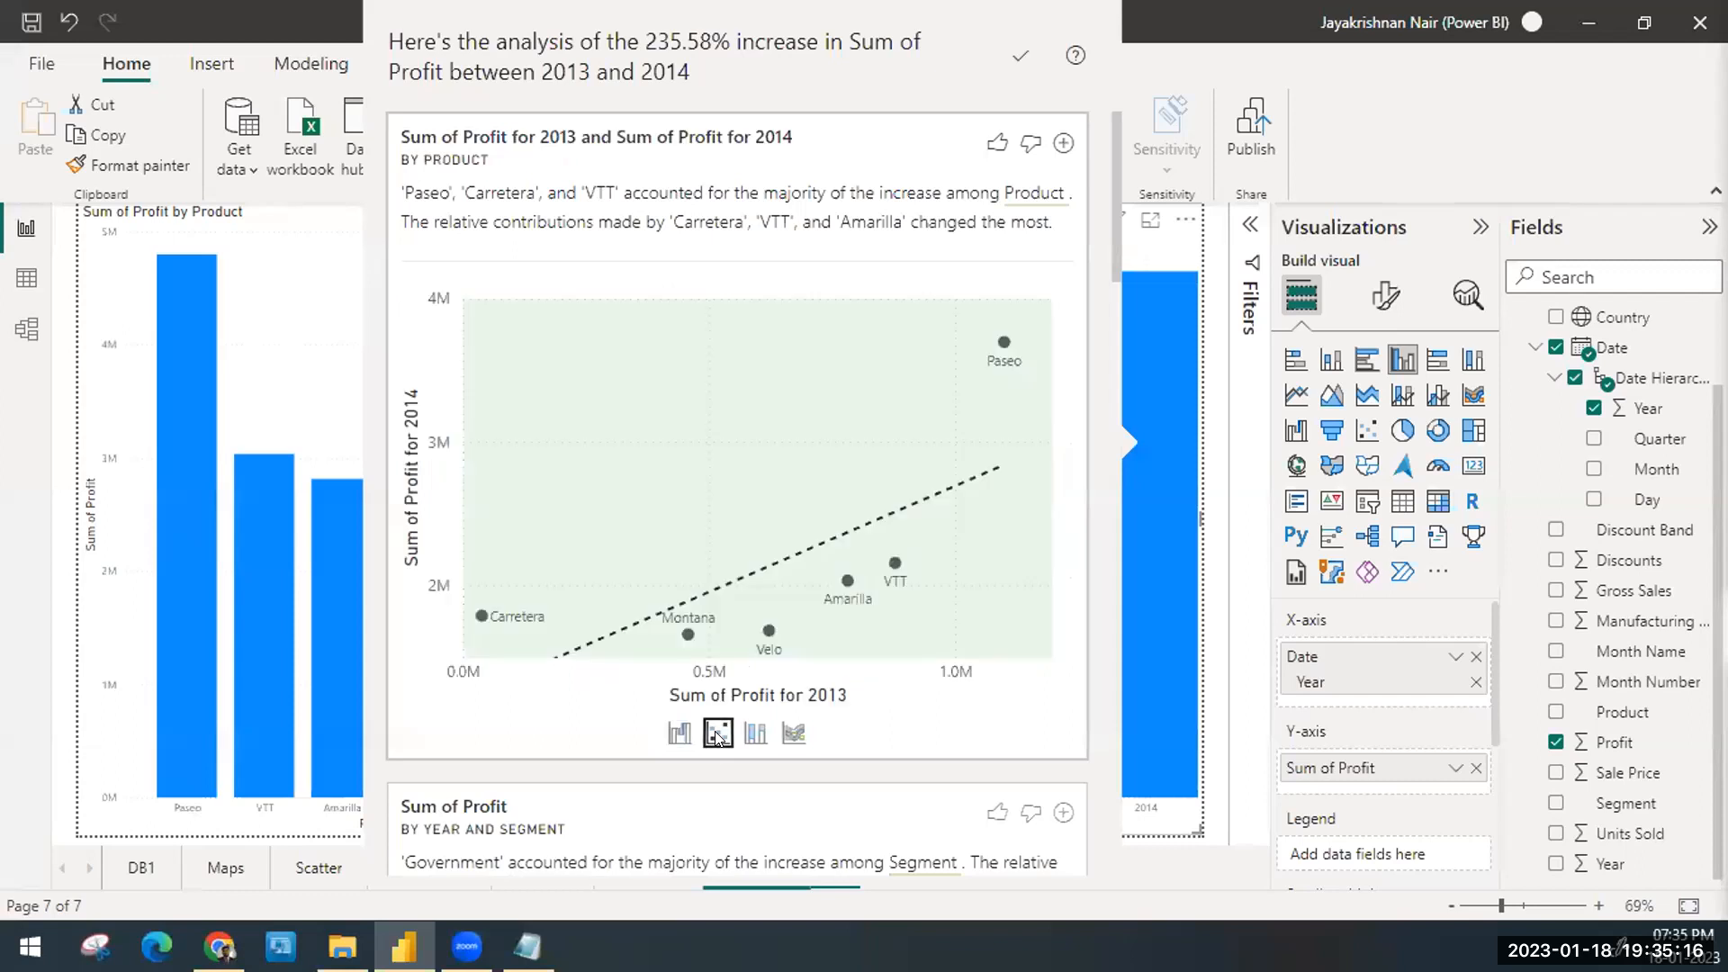
pyautogui.click(756, 732)
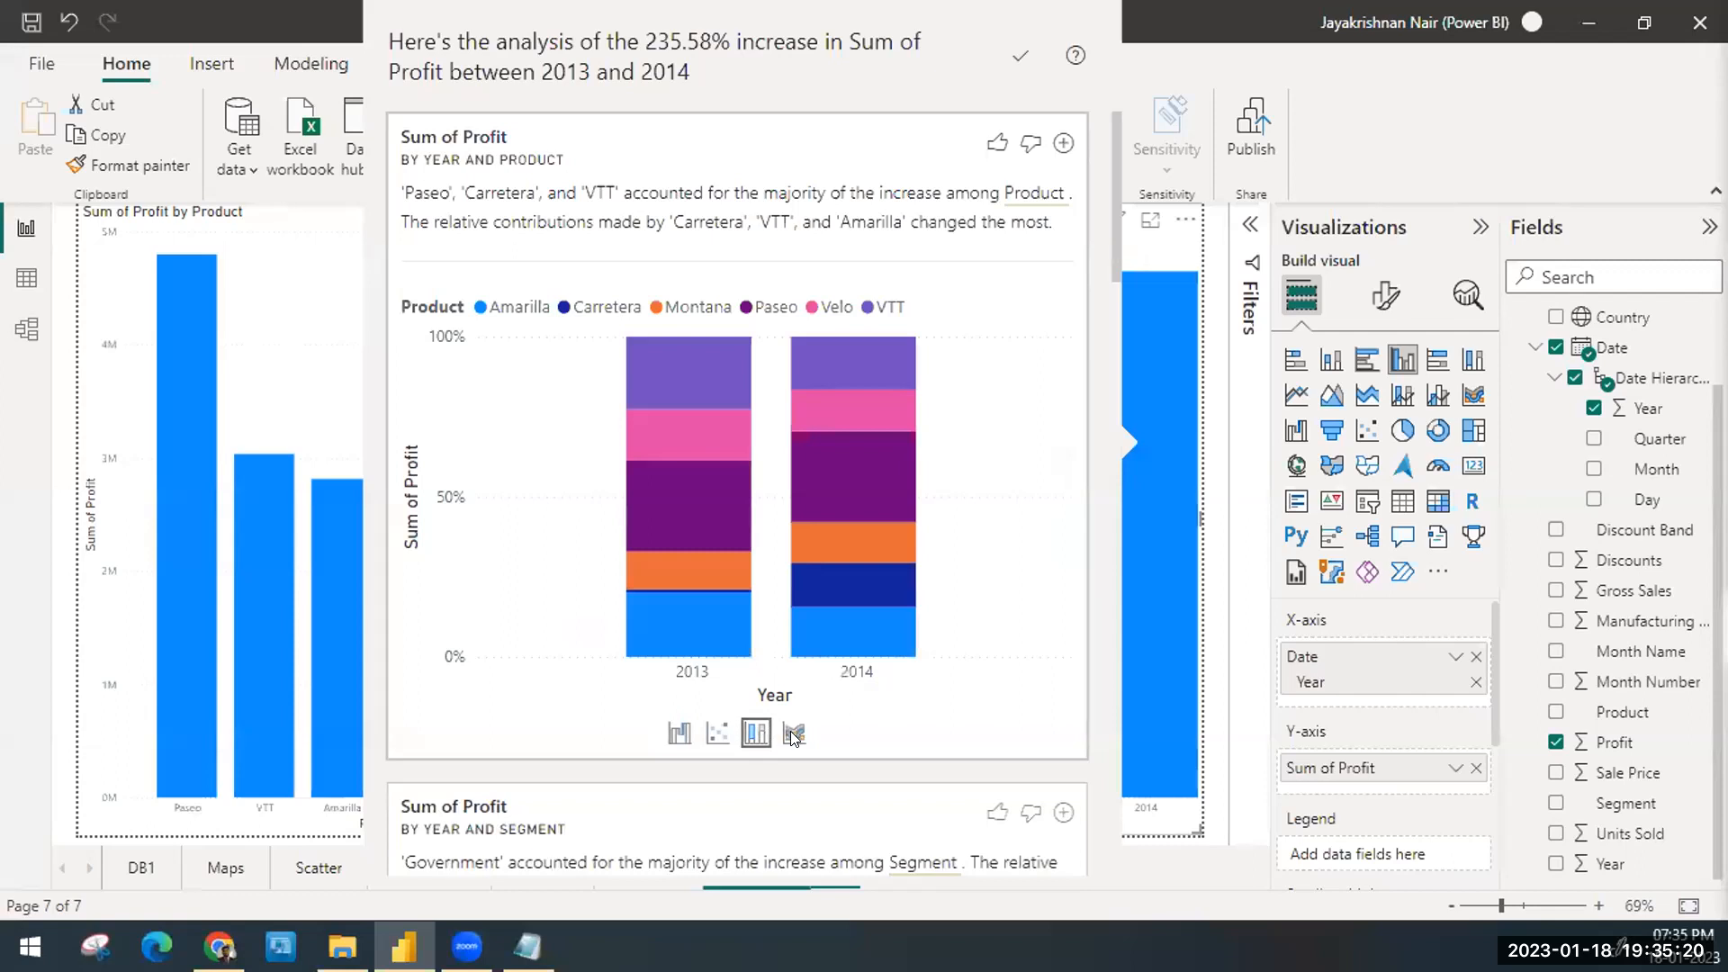
pyautogui.click(794, 734)
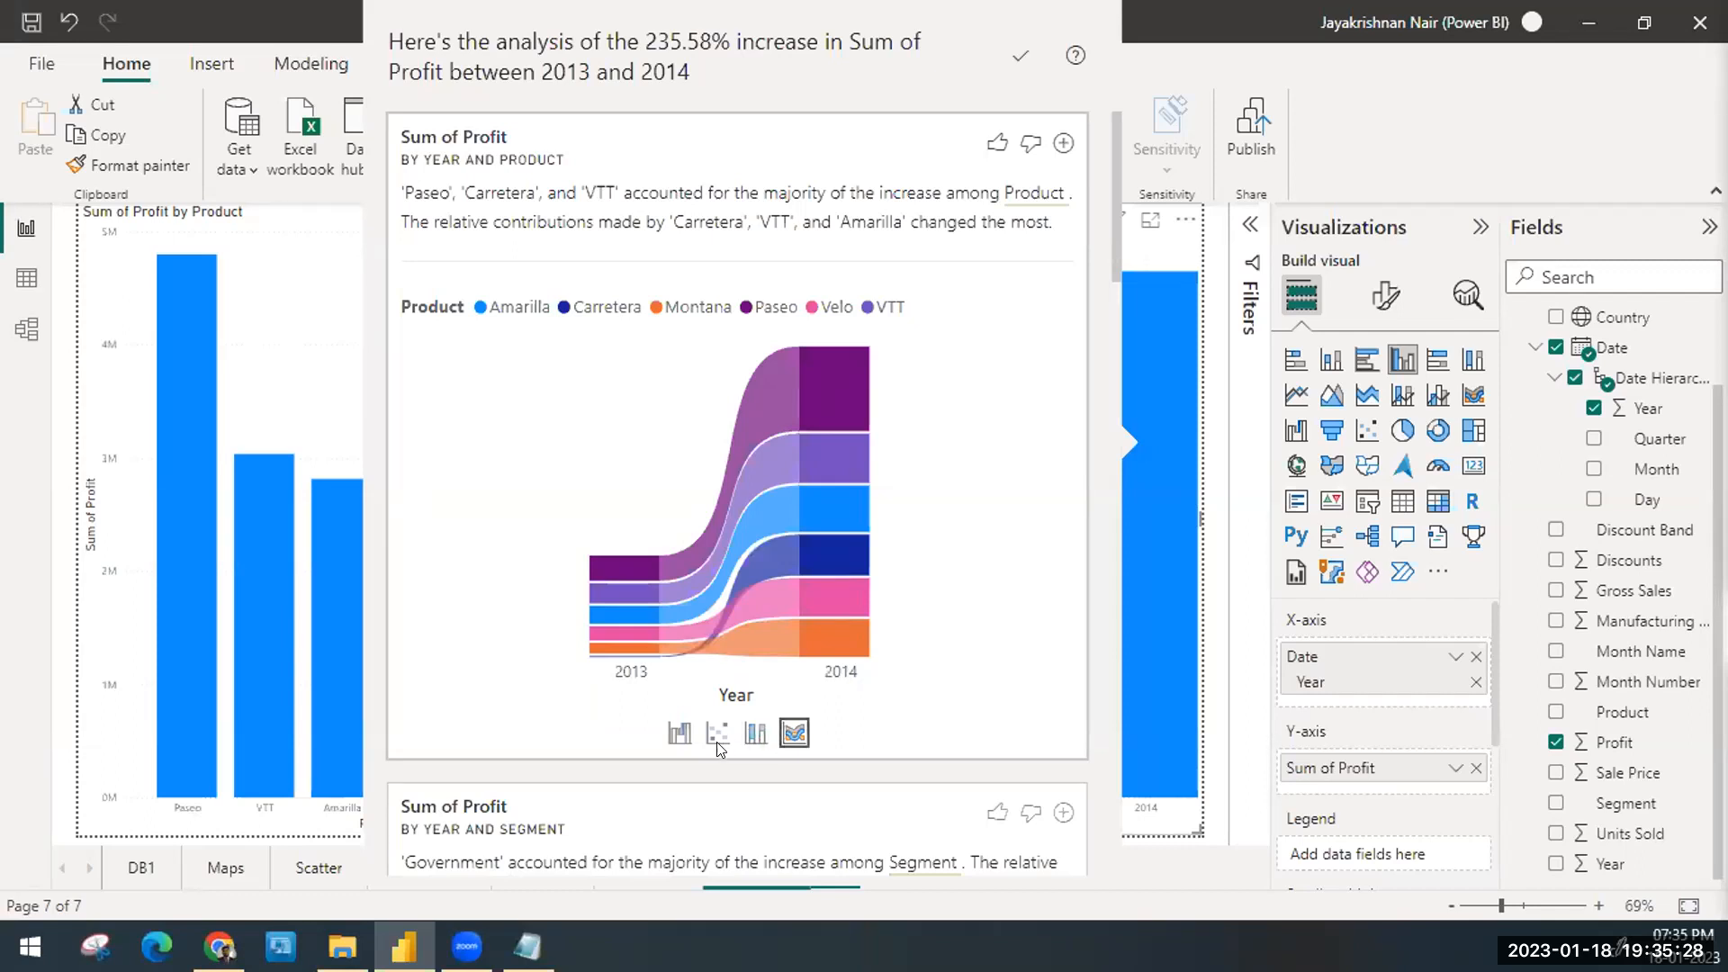
pyautogui.click(677, 735)
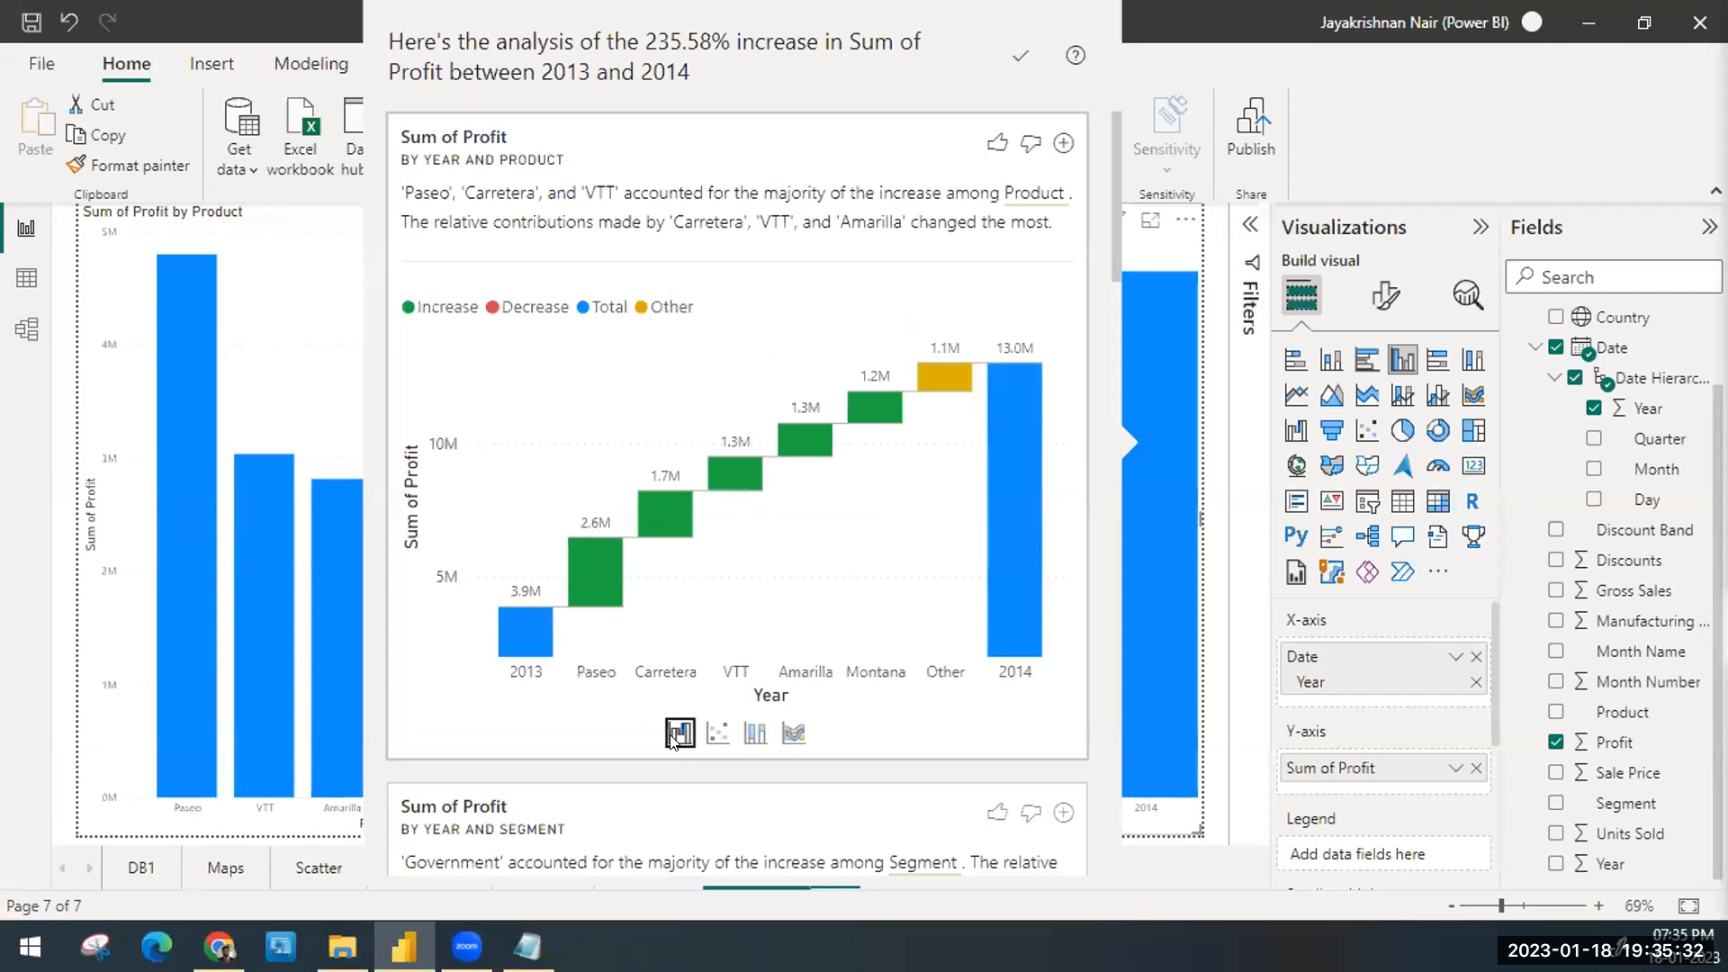
# Step: Read the Segment result, switch it to a scatter chart, and add that chart to the report page
pyautogui.scroll(-3, 677, 425)
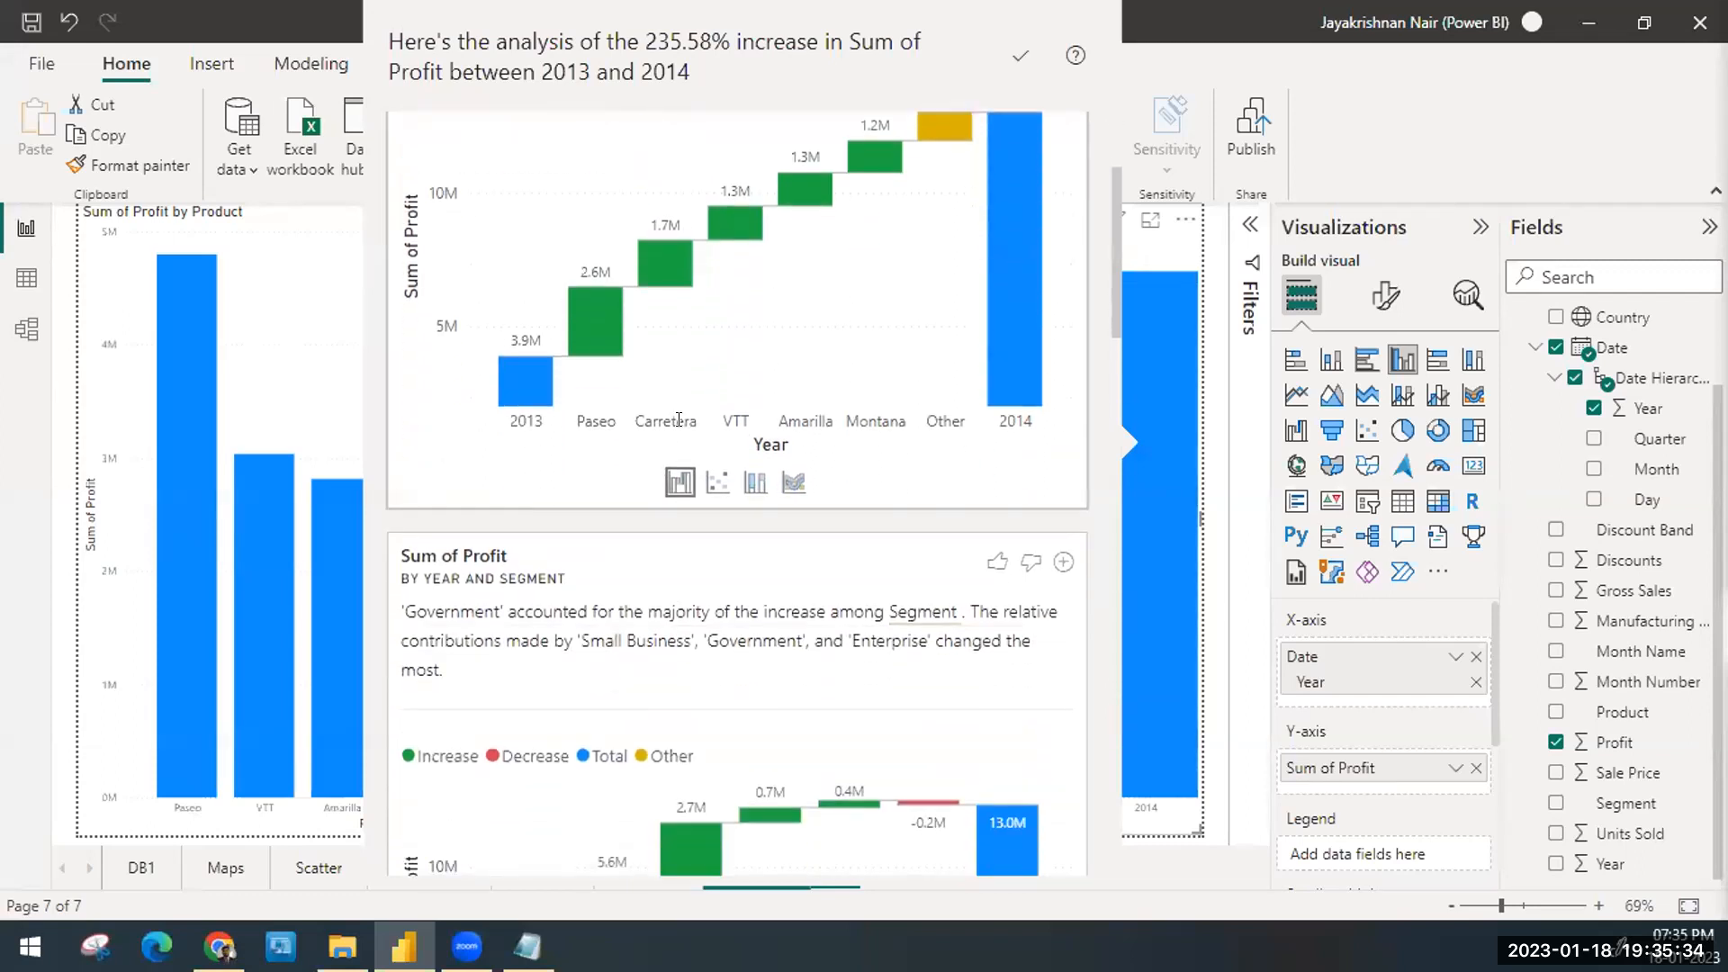
pyautogui.scroll(-2, 679, 420)
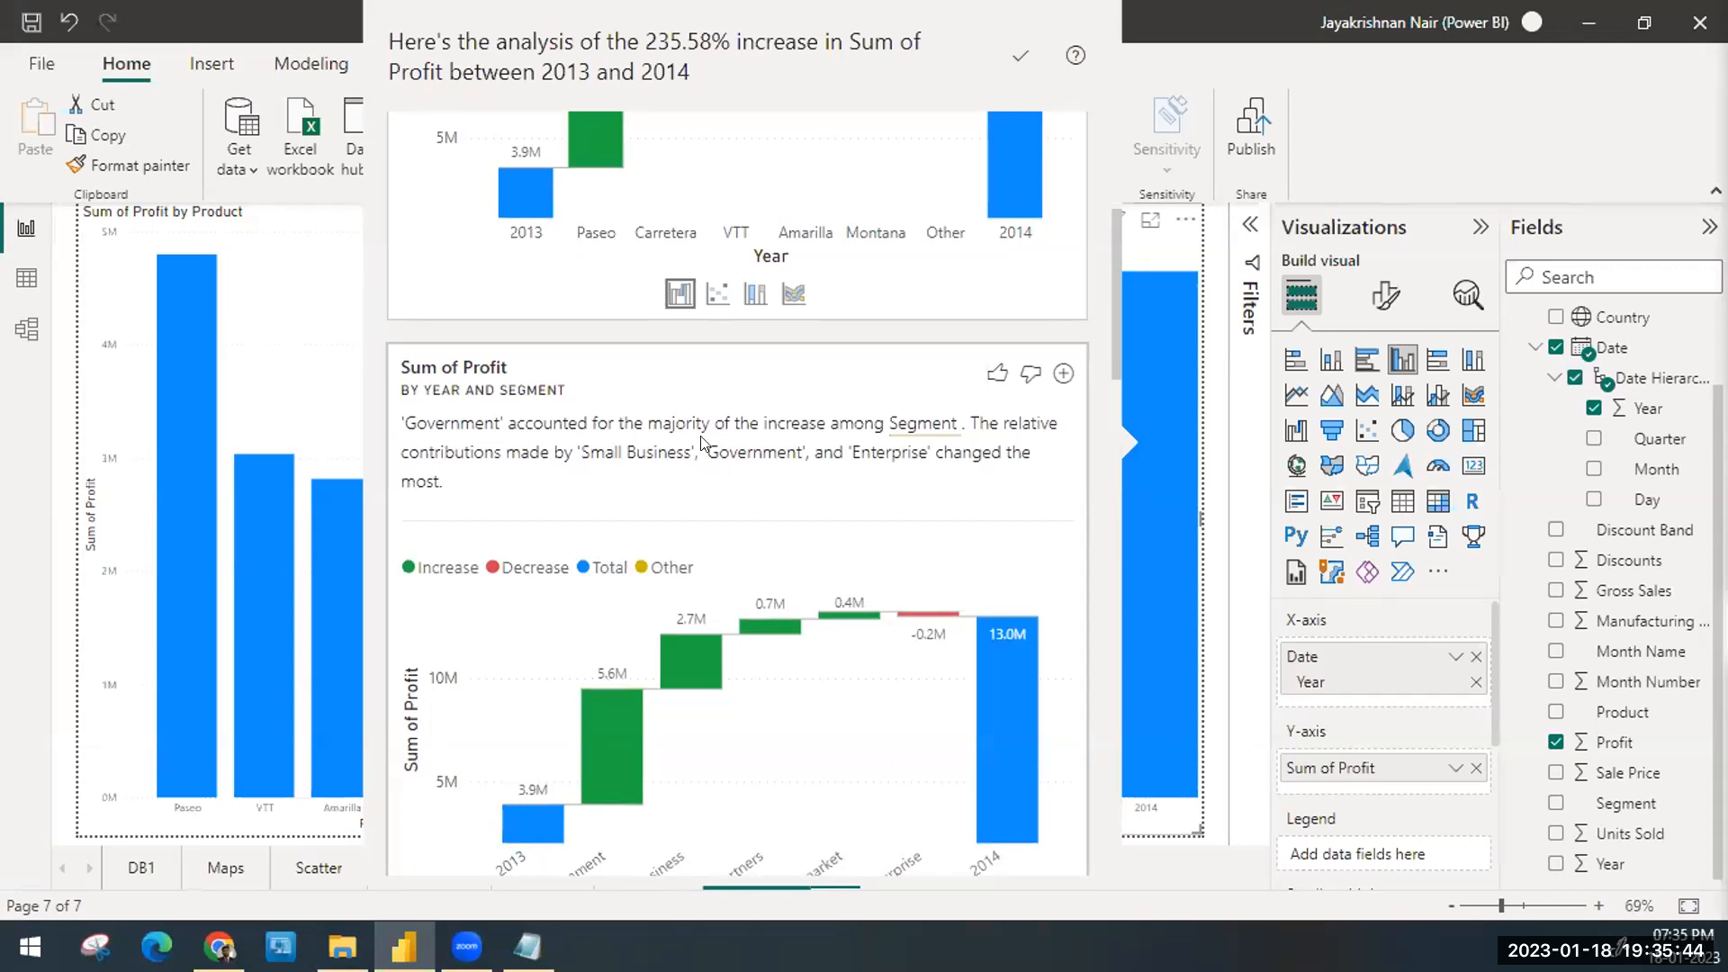
pyautogui.scroll(-1, 759, 515)
pyautogui.scroll(-2, 756, 513)
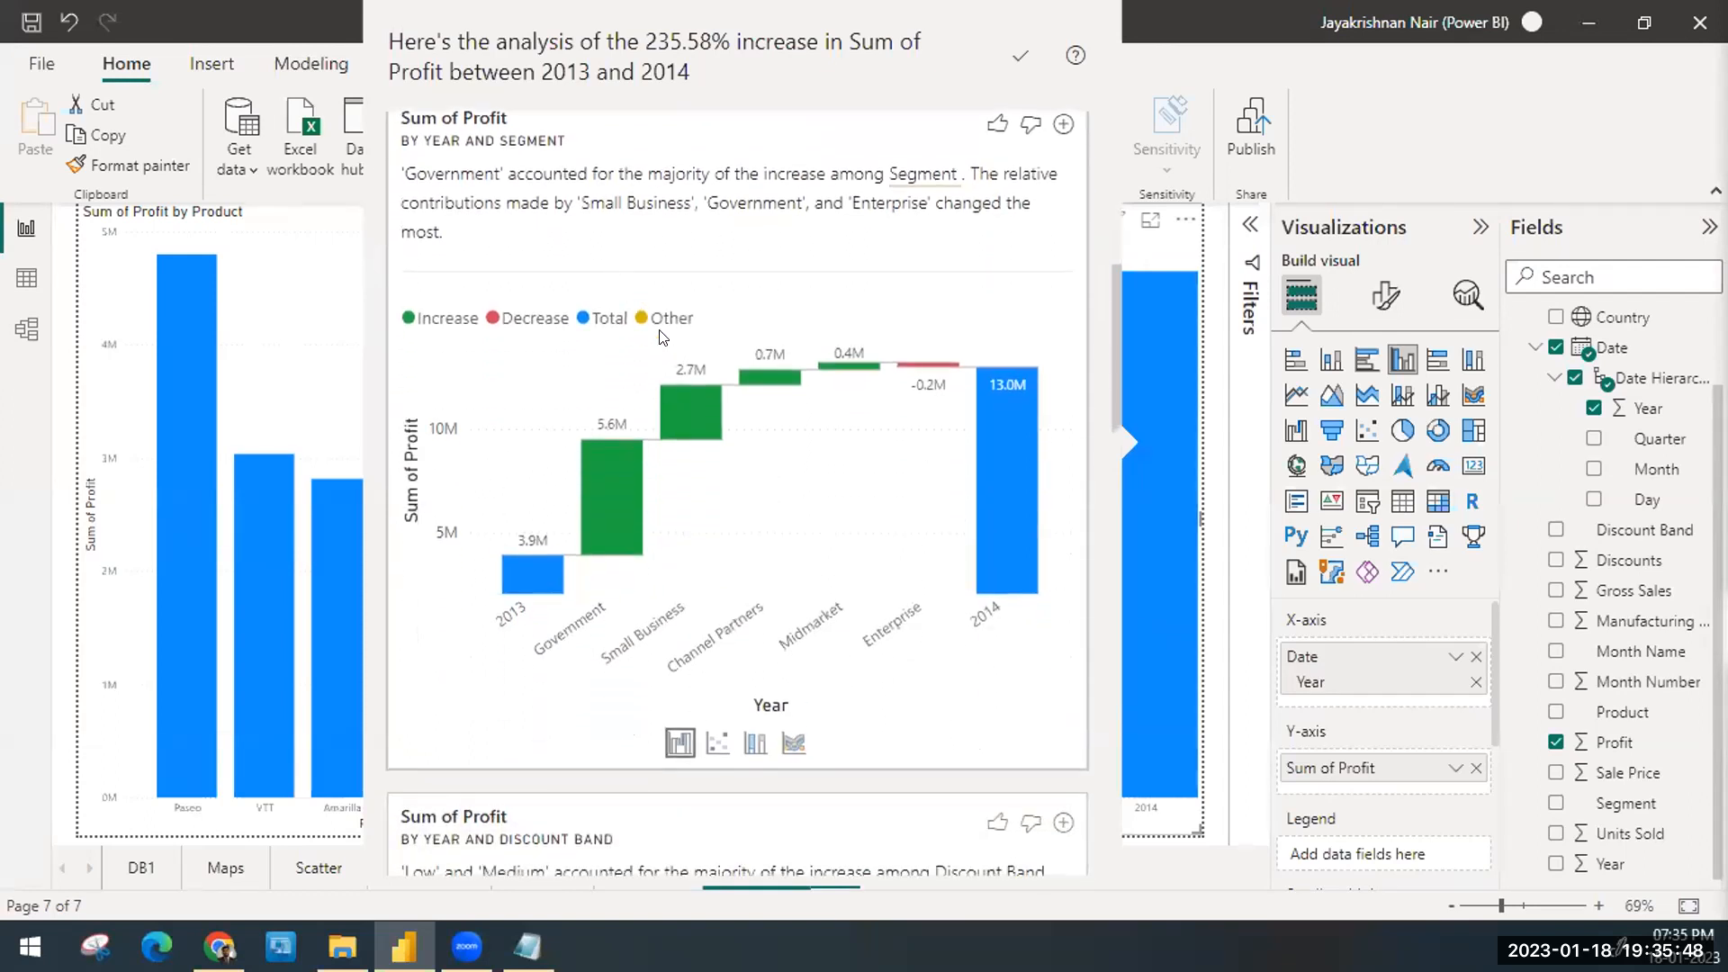
pyautogui.scroll(1, 674, 378)
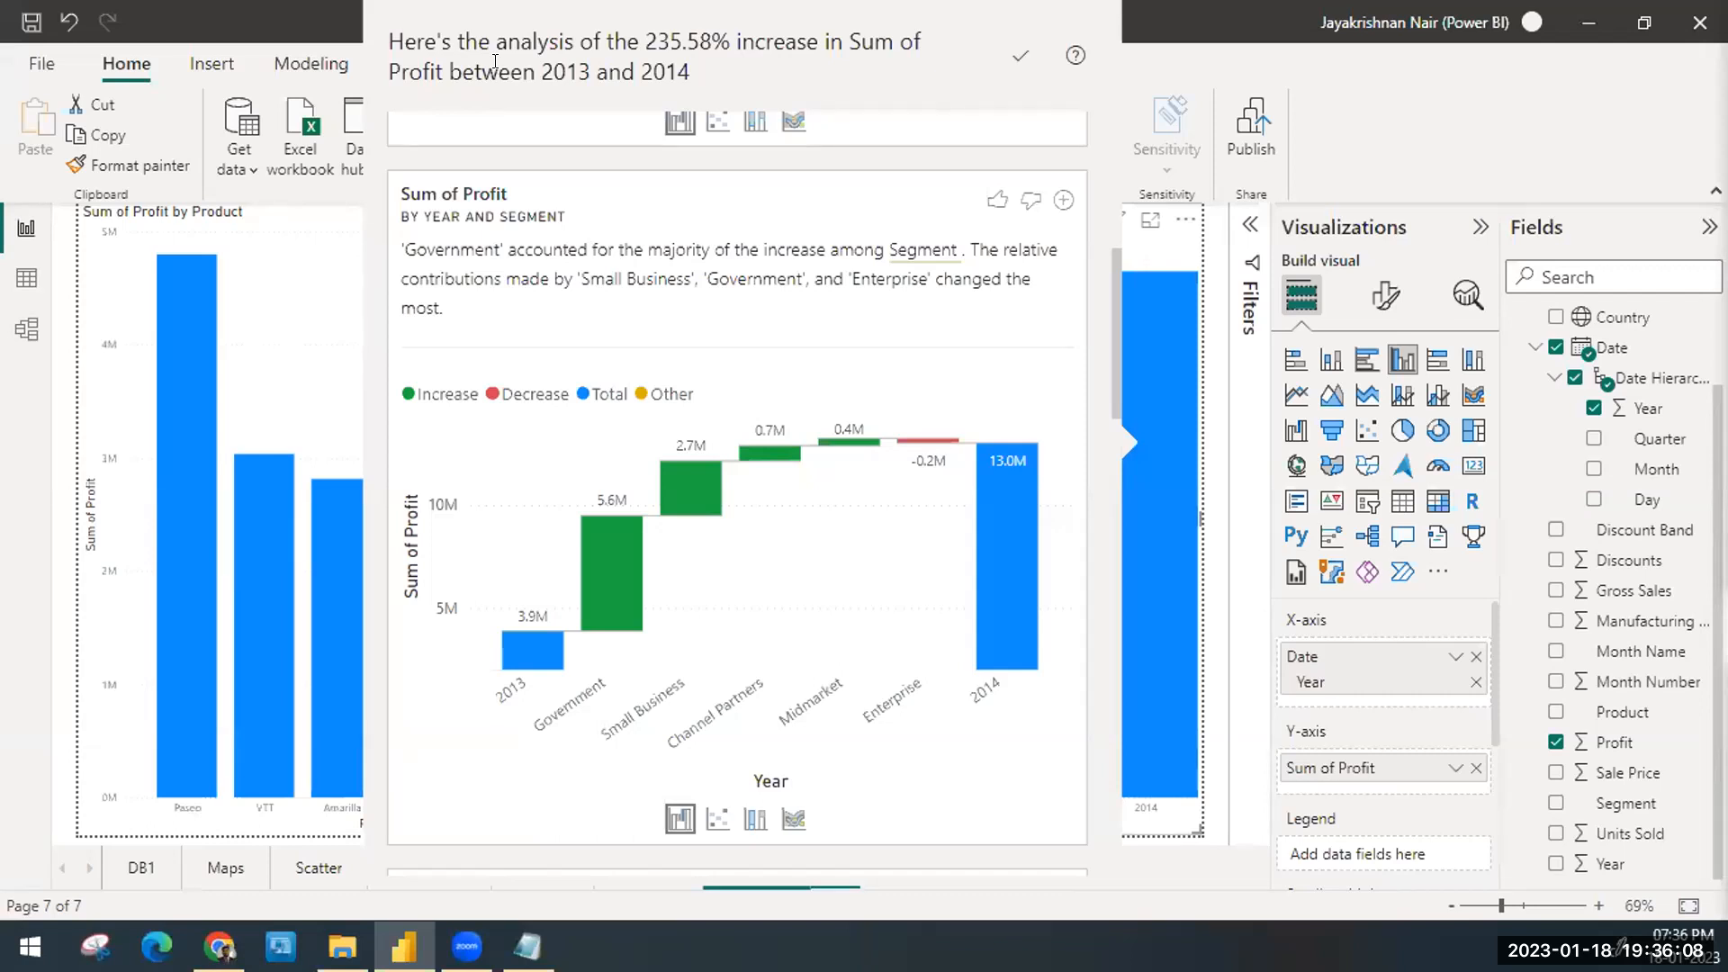
pyautogui.scroll(-1, 763, 382)
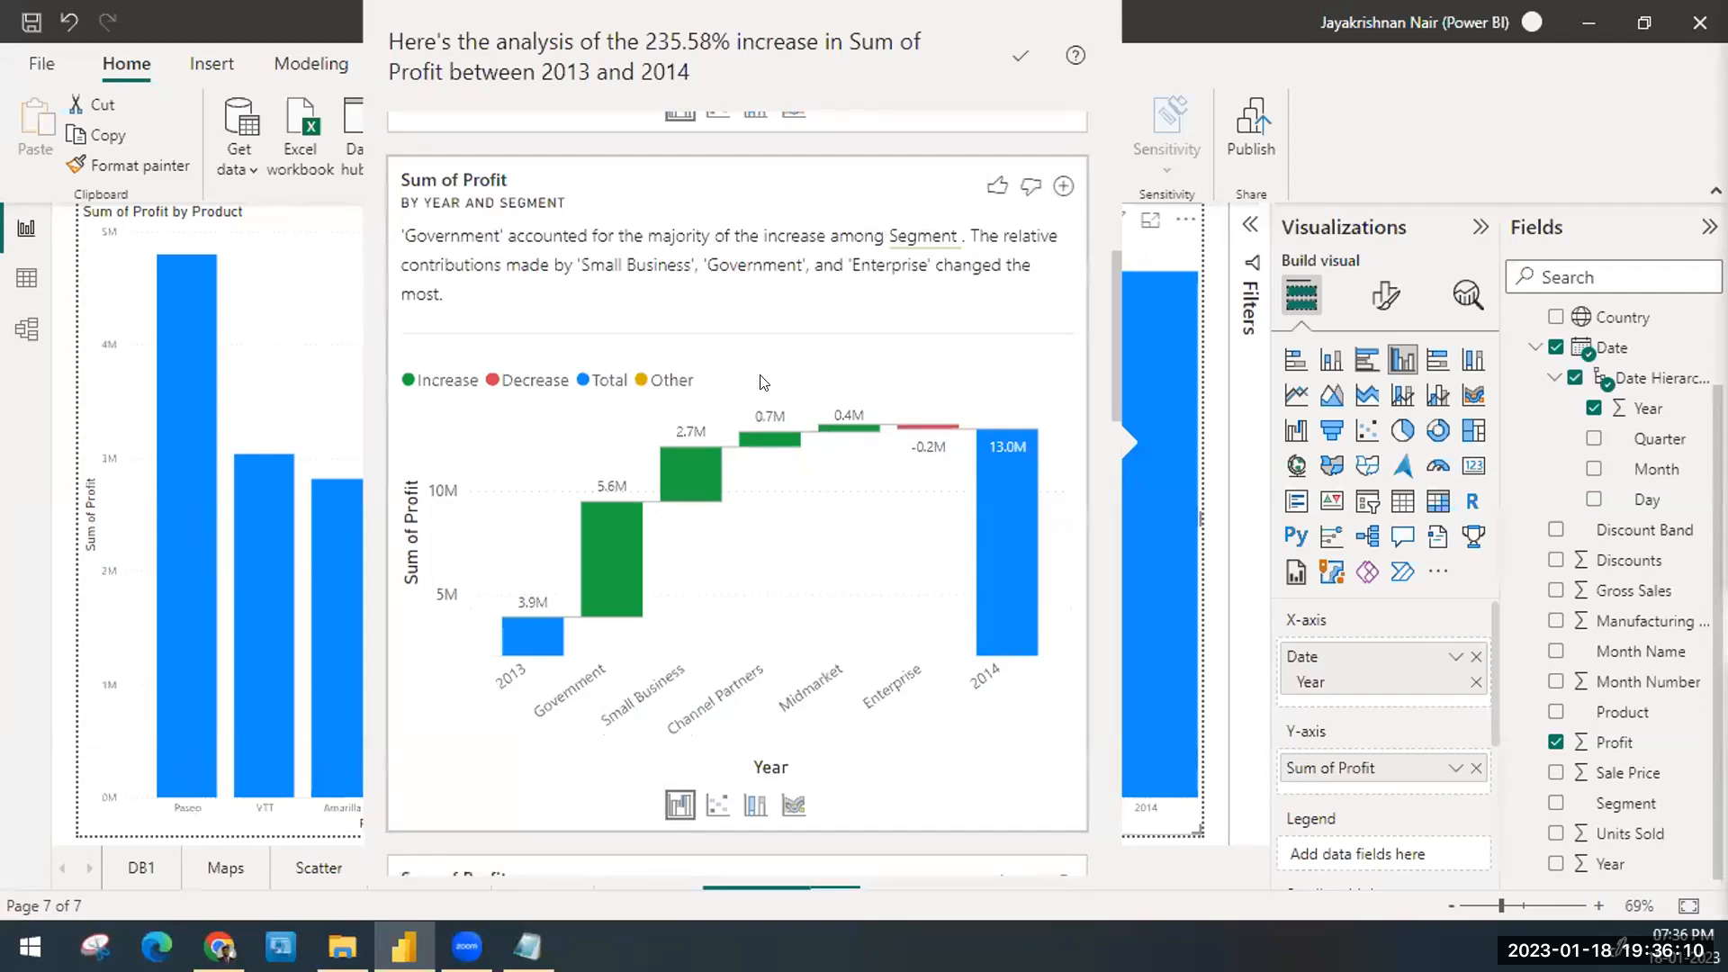
pyautogui.scroll(-2, 763, 381)
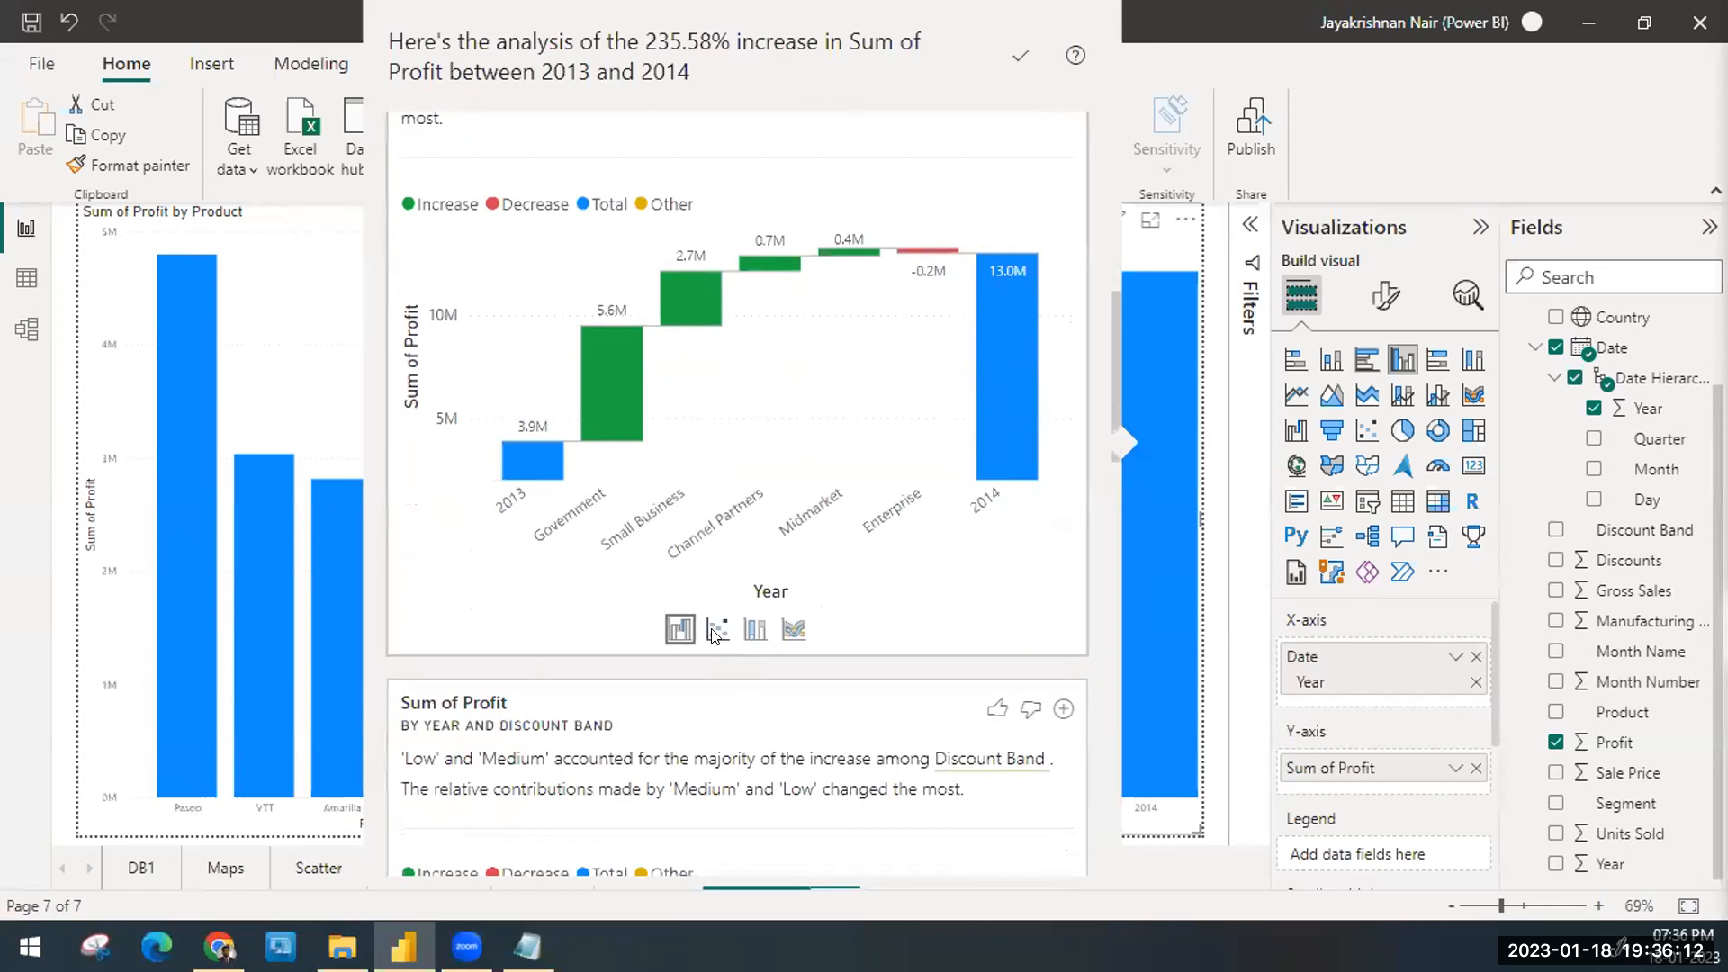
pyautogui.click(717, 631)
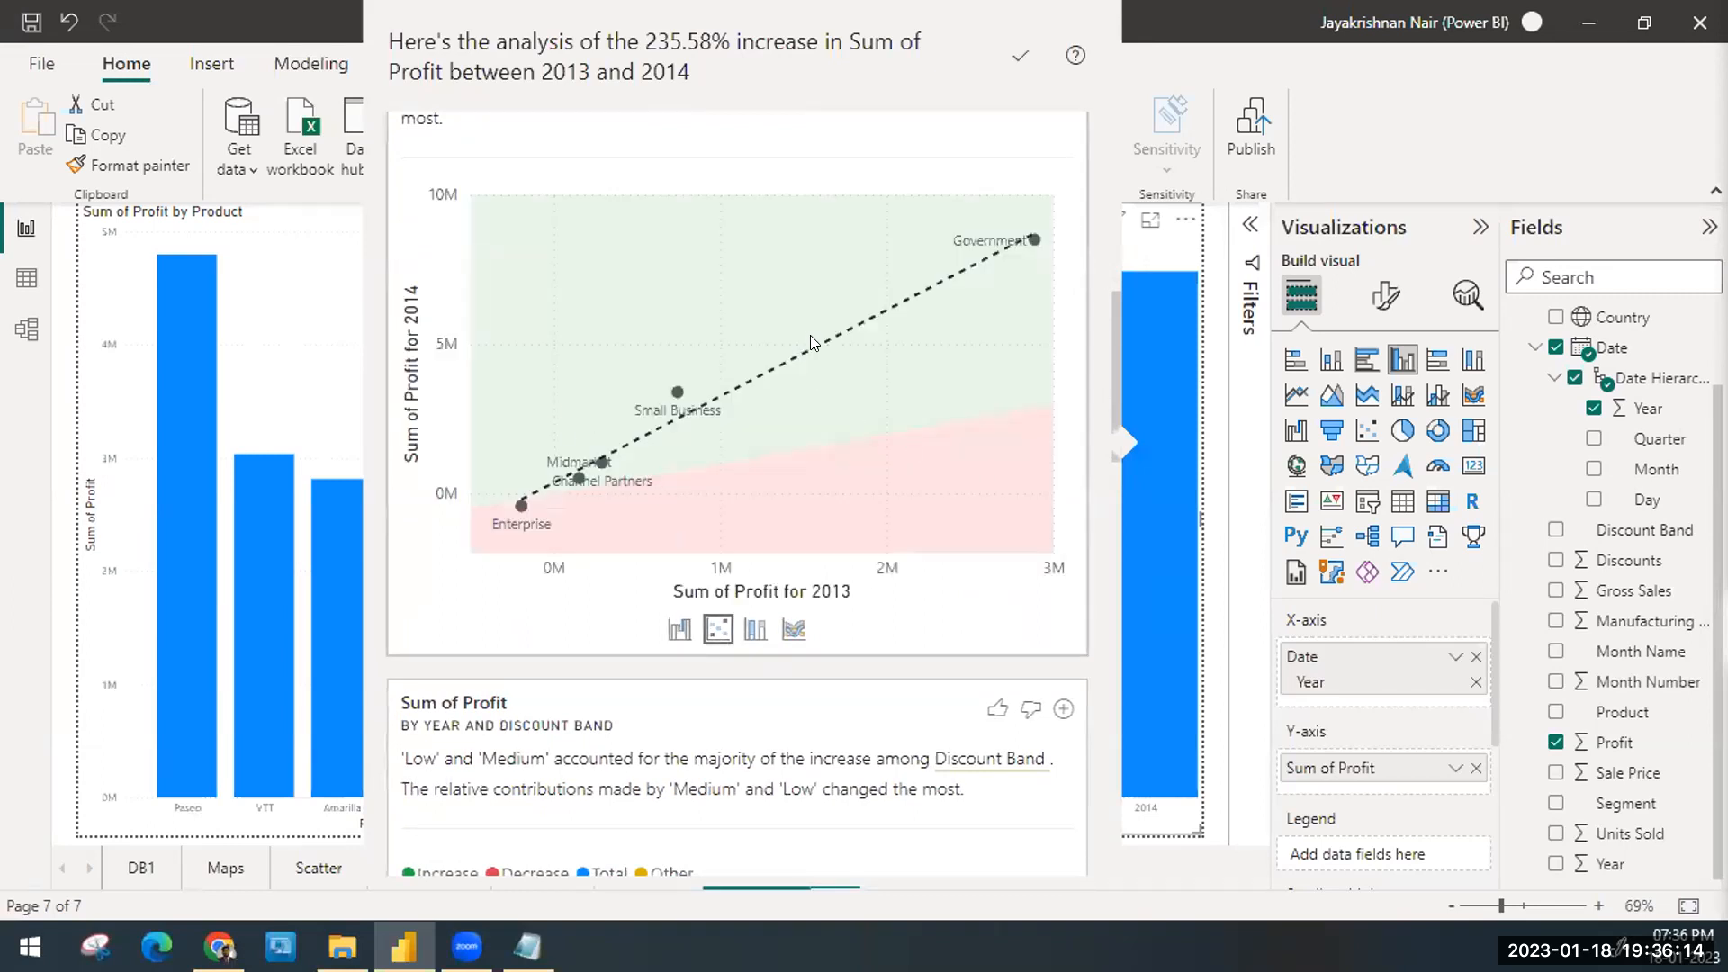
pyautogui.scroll(3, 831, 456)
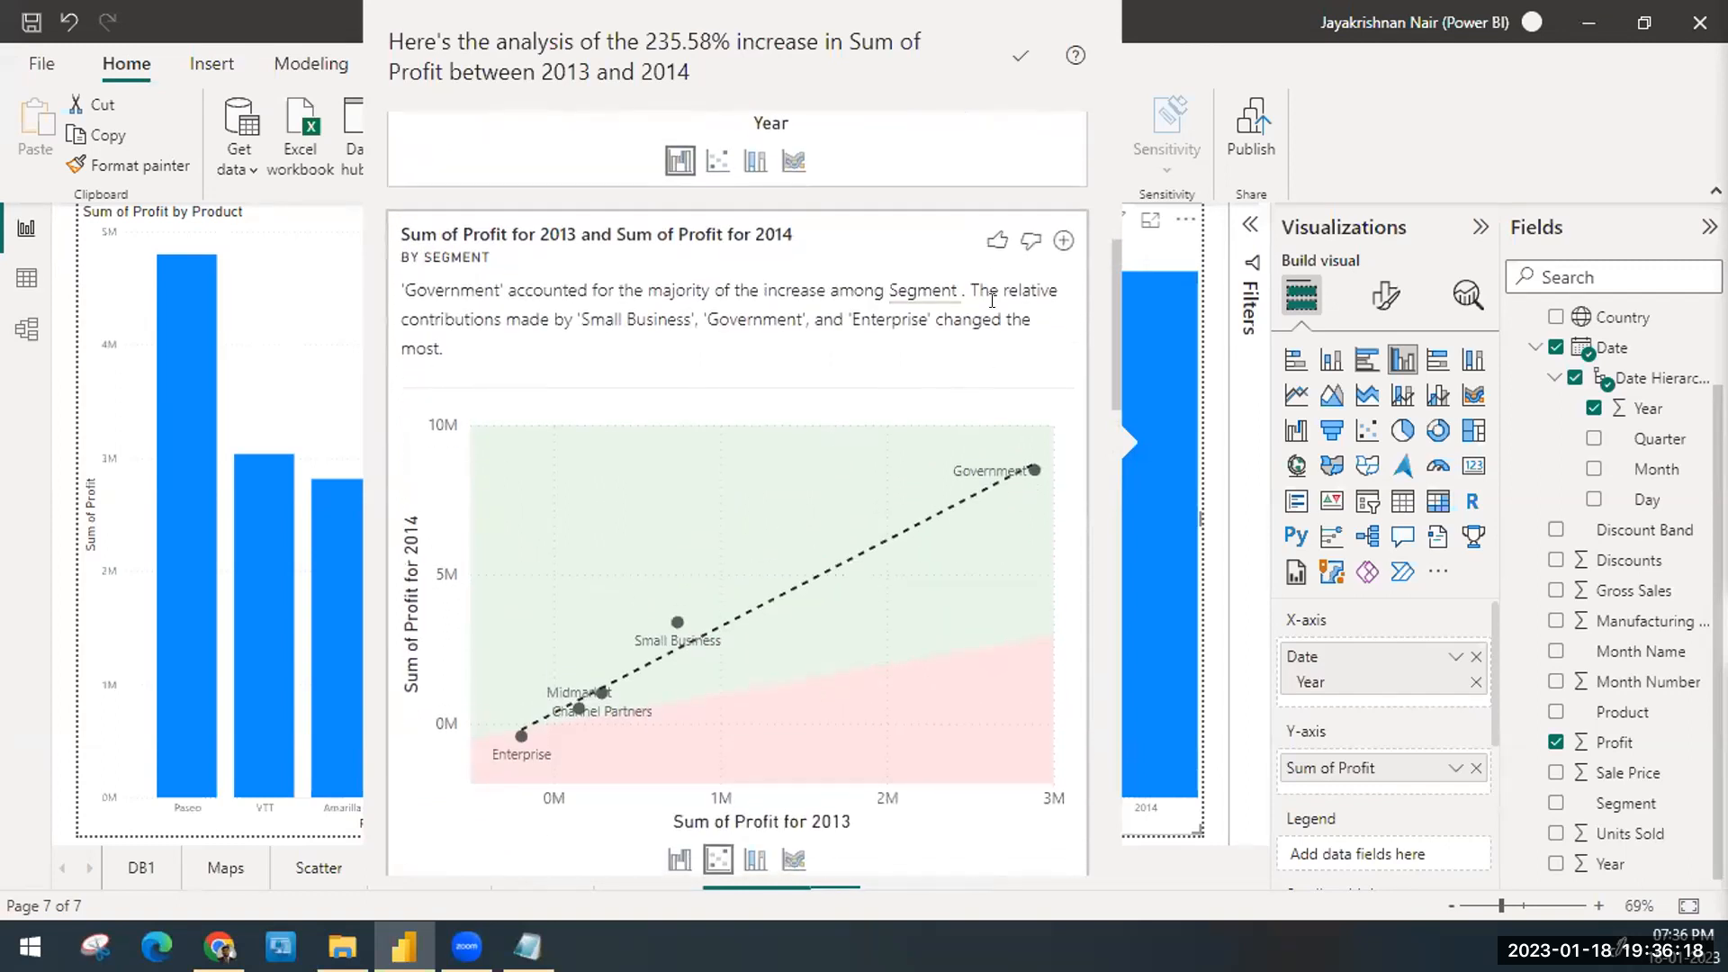
pyautogui.click(1062, 241)
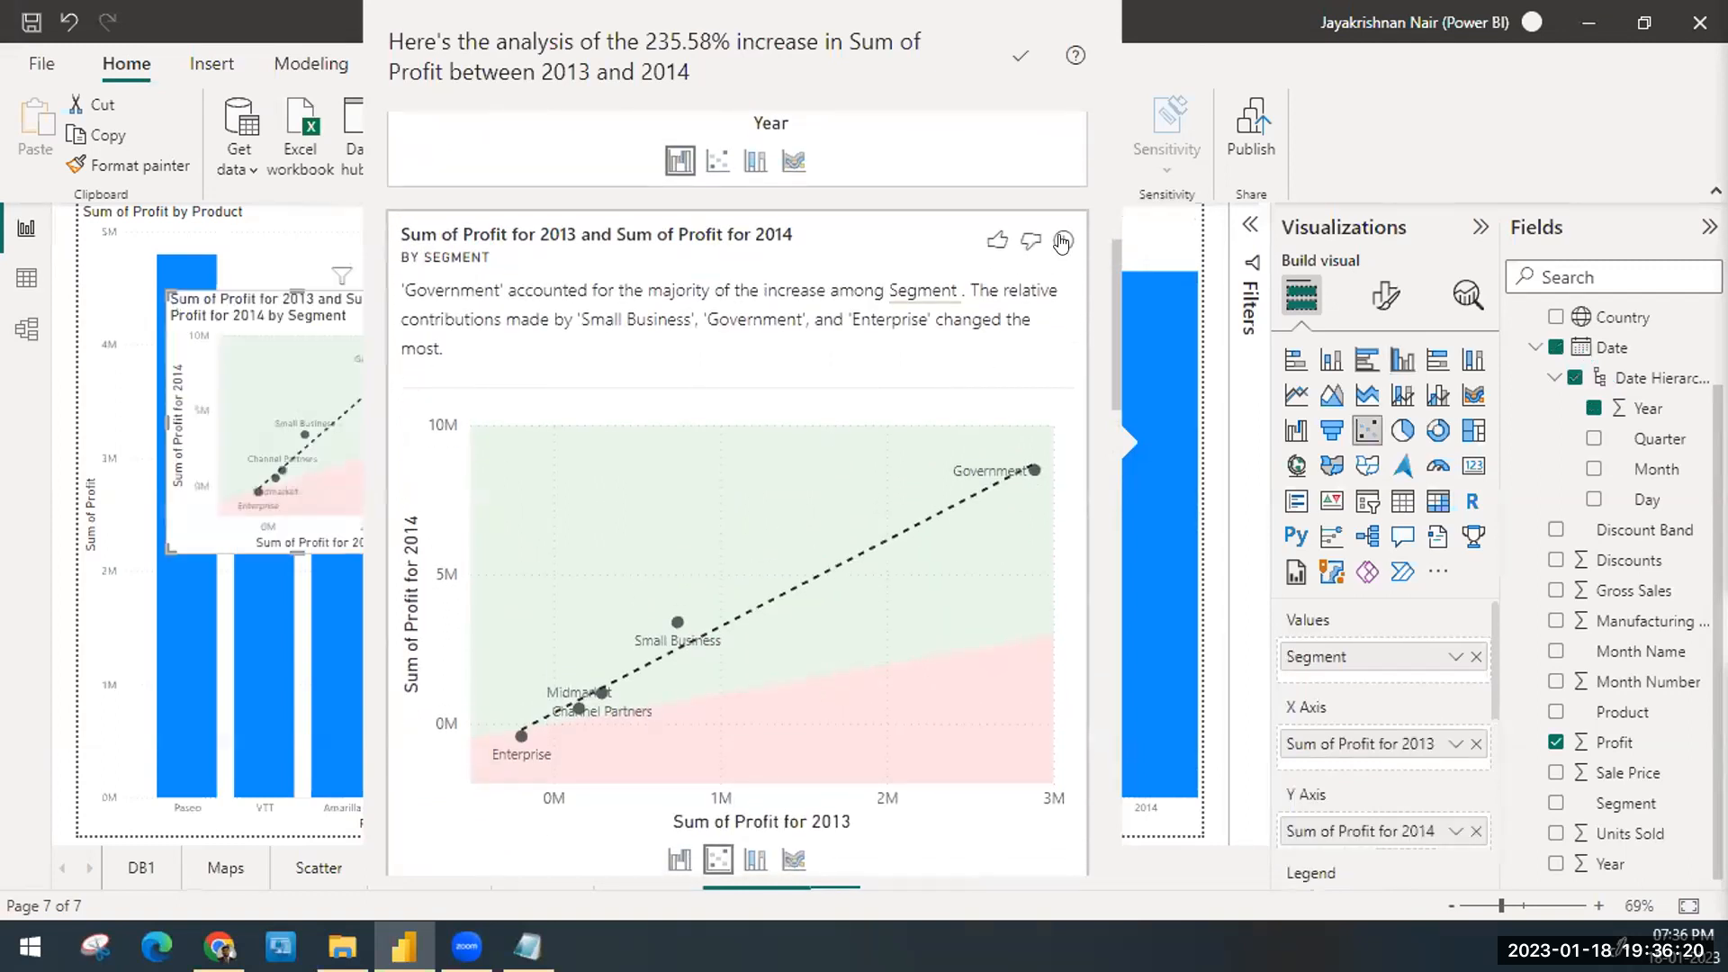
# Step: Switch the Discount Band result to a ribbon chart and add it to the report page
pyautogui.scroll(-10, 779, 479)
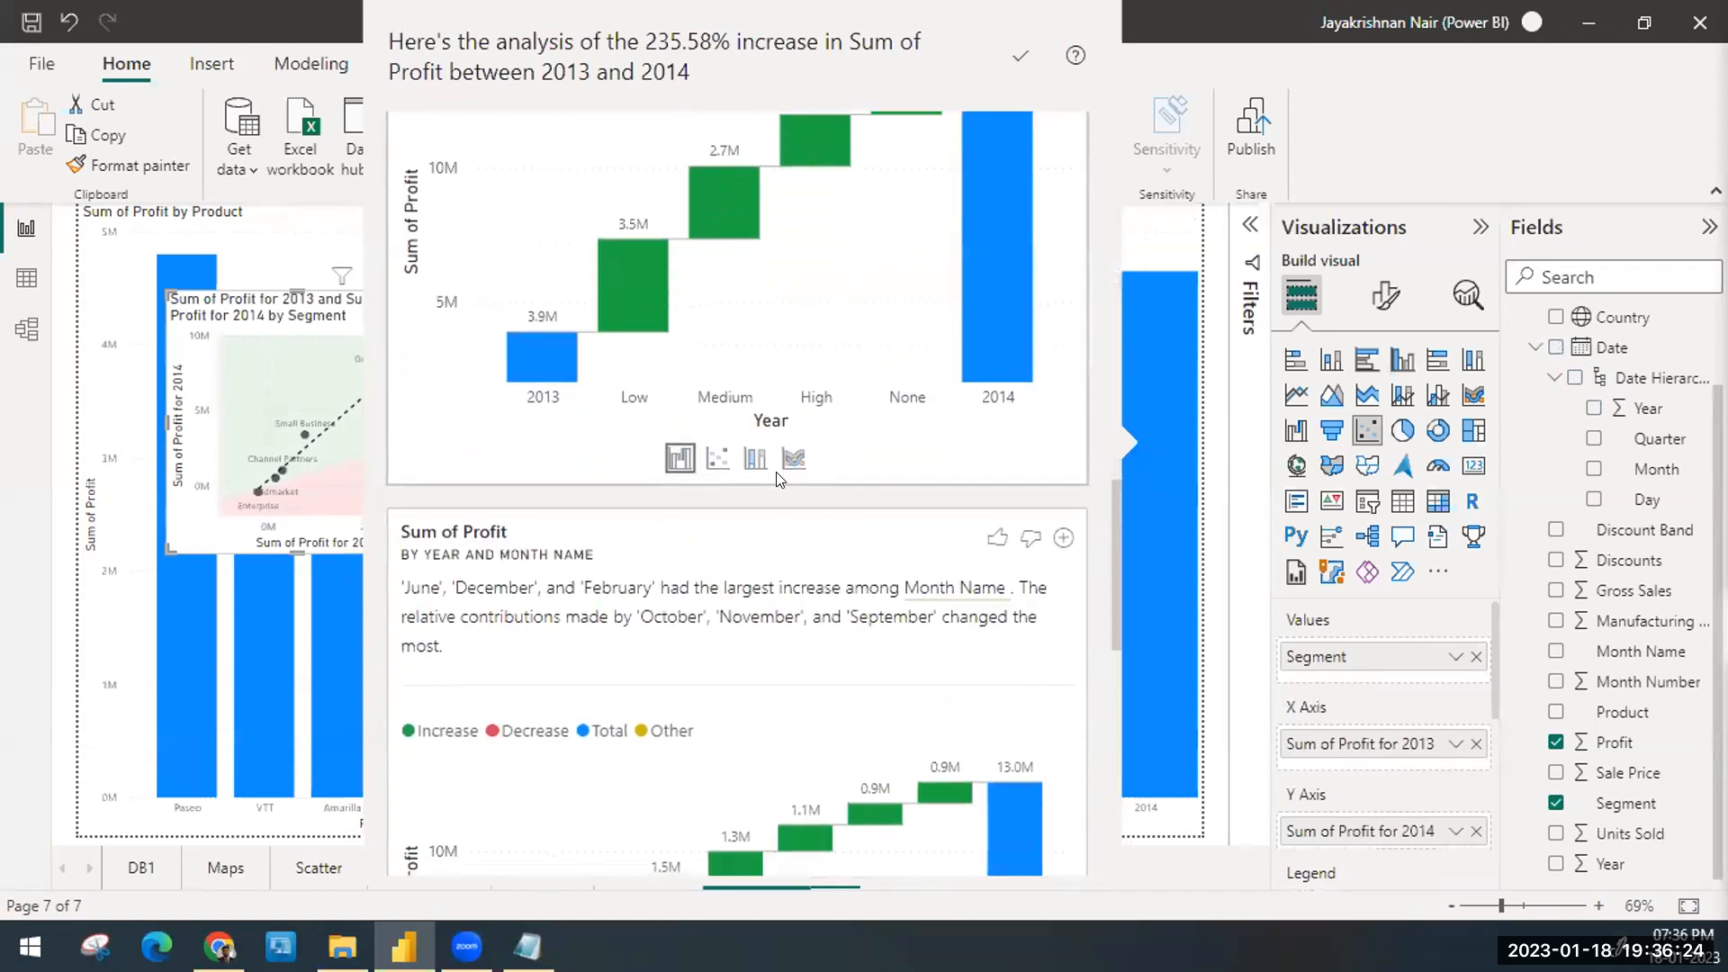
pyautogui.click(794, 460)
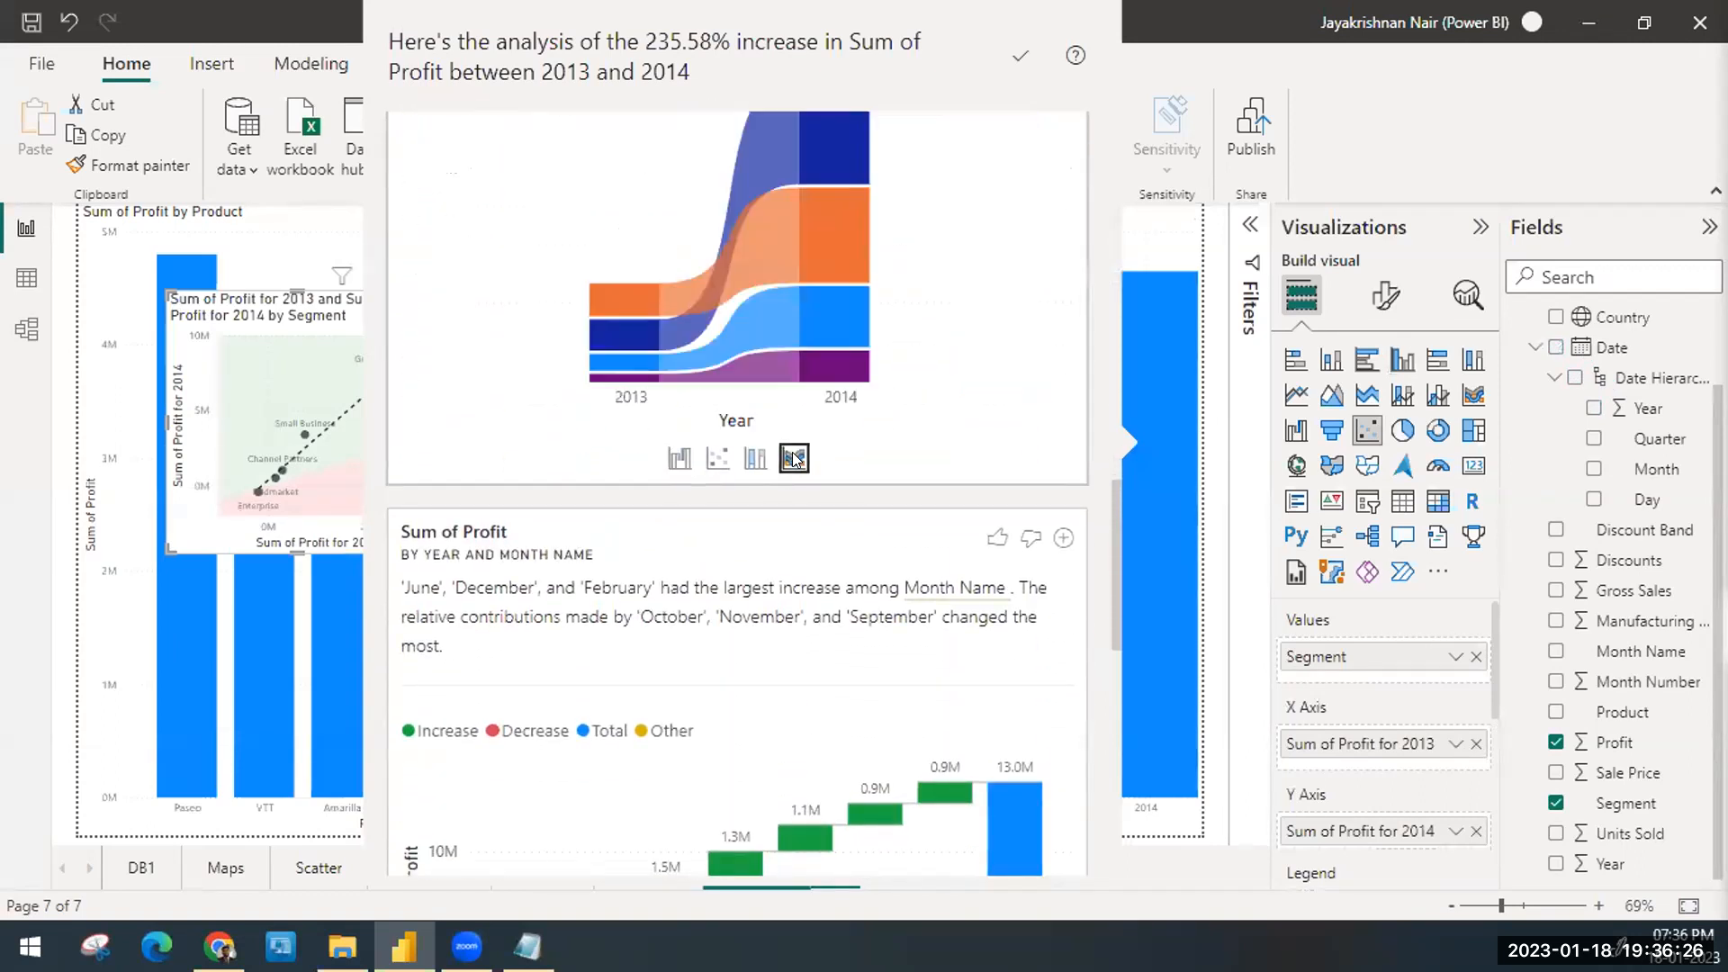
pyautogui.scroll(1, 832, 416)
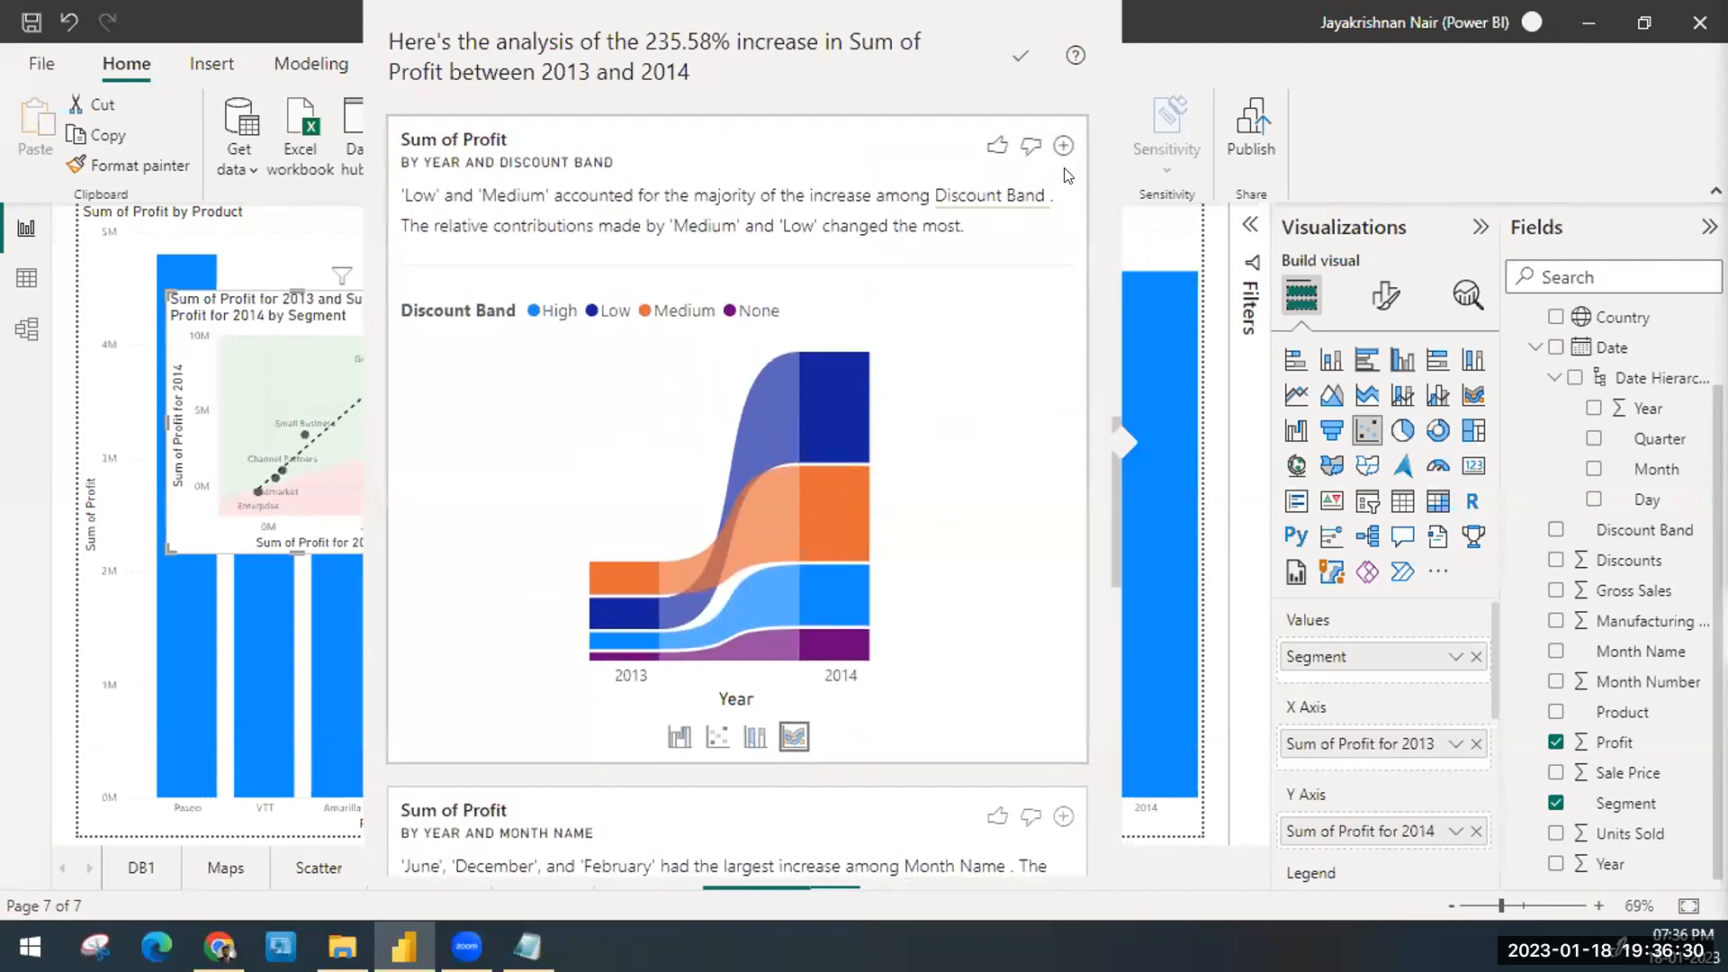
pyautogui.click(1063, 145)
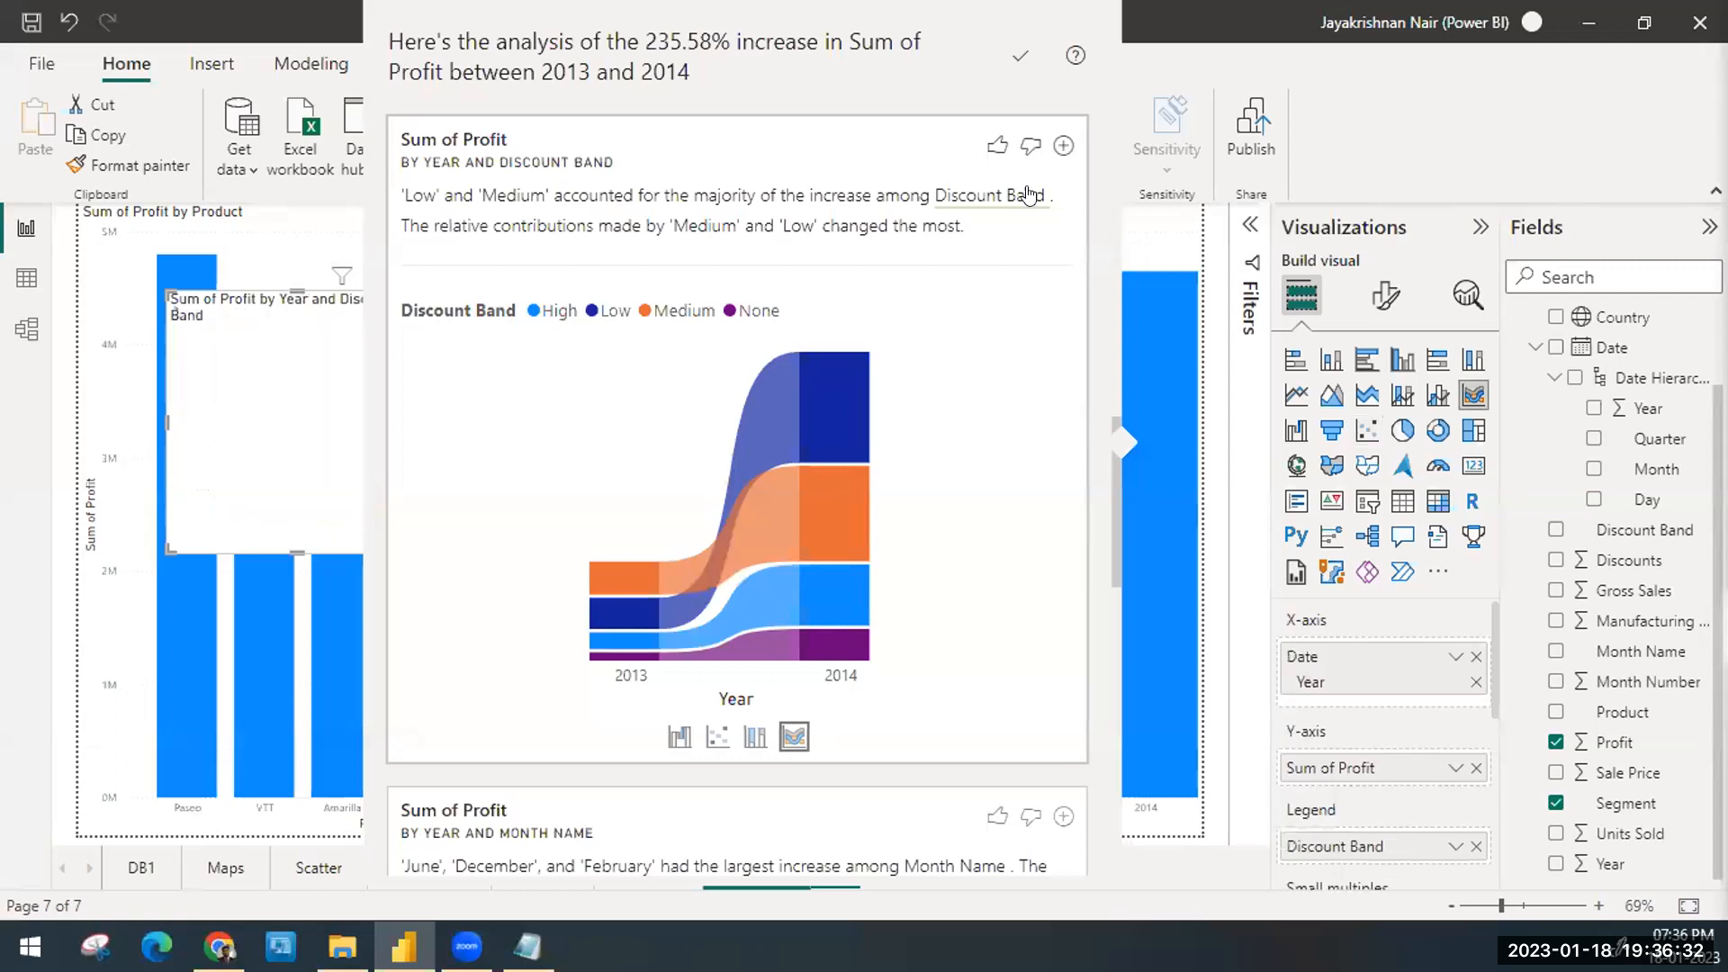
# Step: Look through the remaining results down to Month Number, then close the increase analysis
pyautogui.scroll(-4, 862, 486)
pyautogui.scroll(-9, 861, 486)
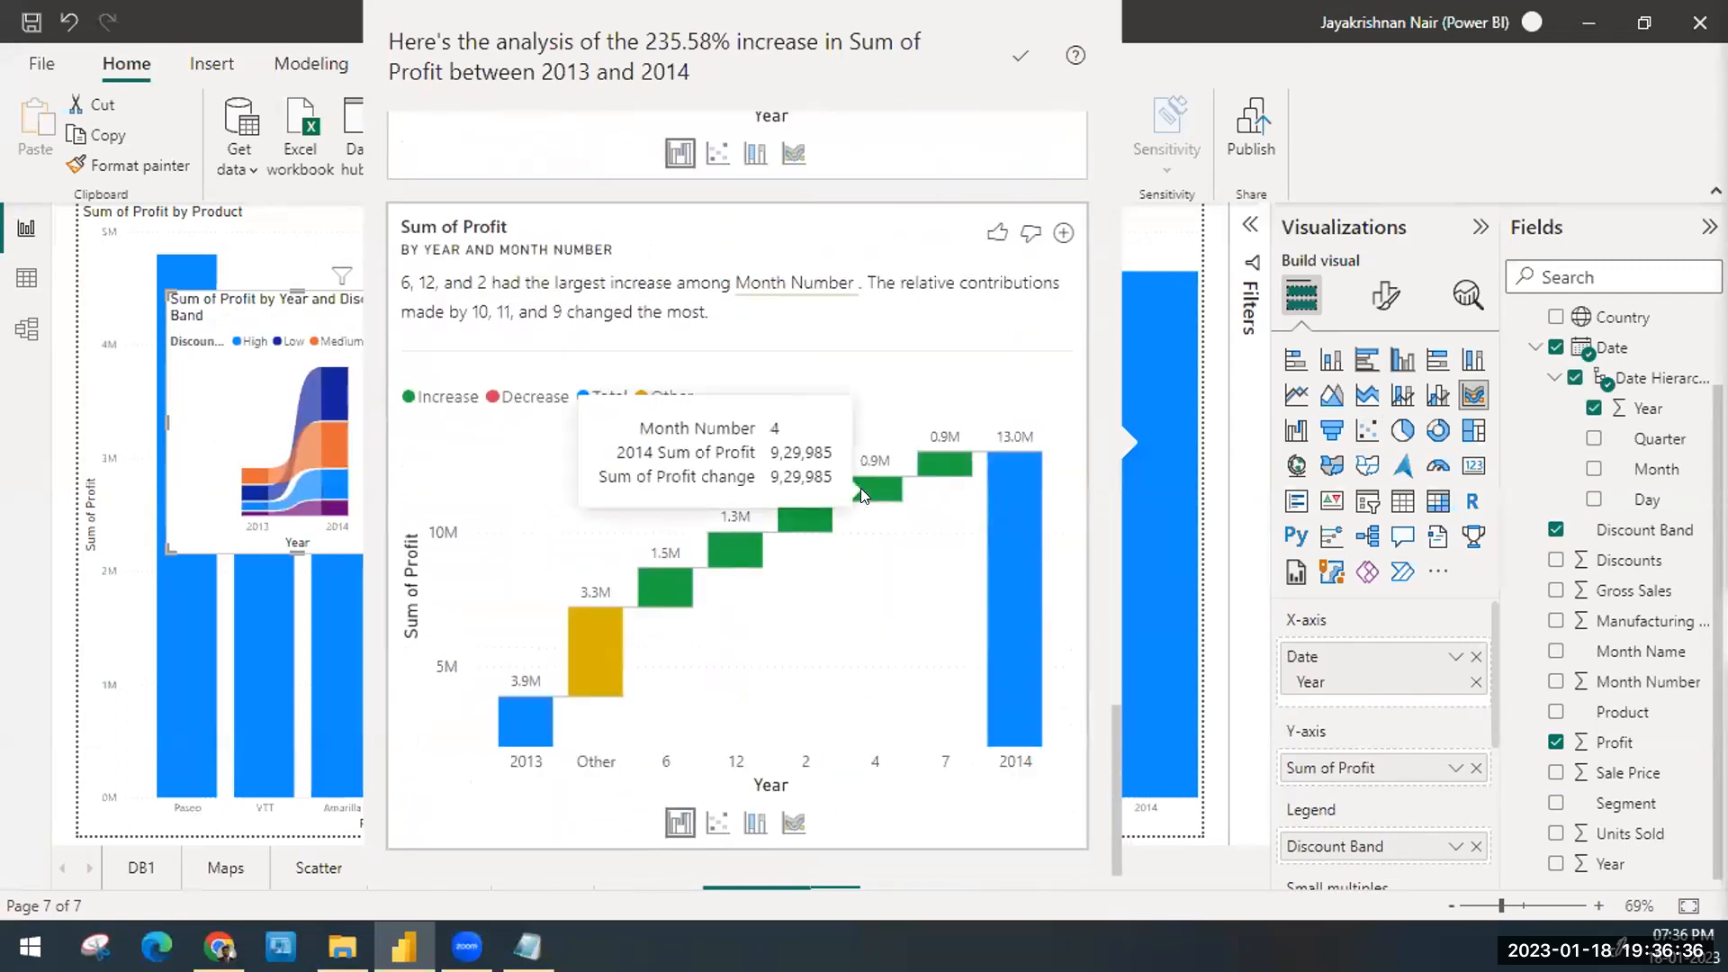
pyautogui.click(1207, 285)
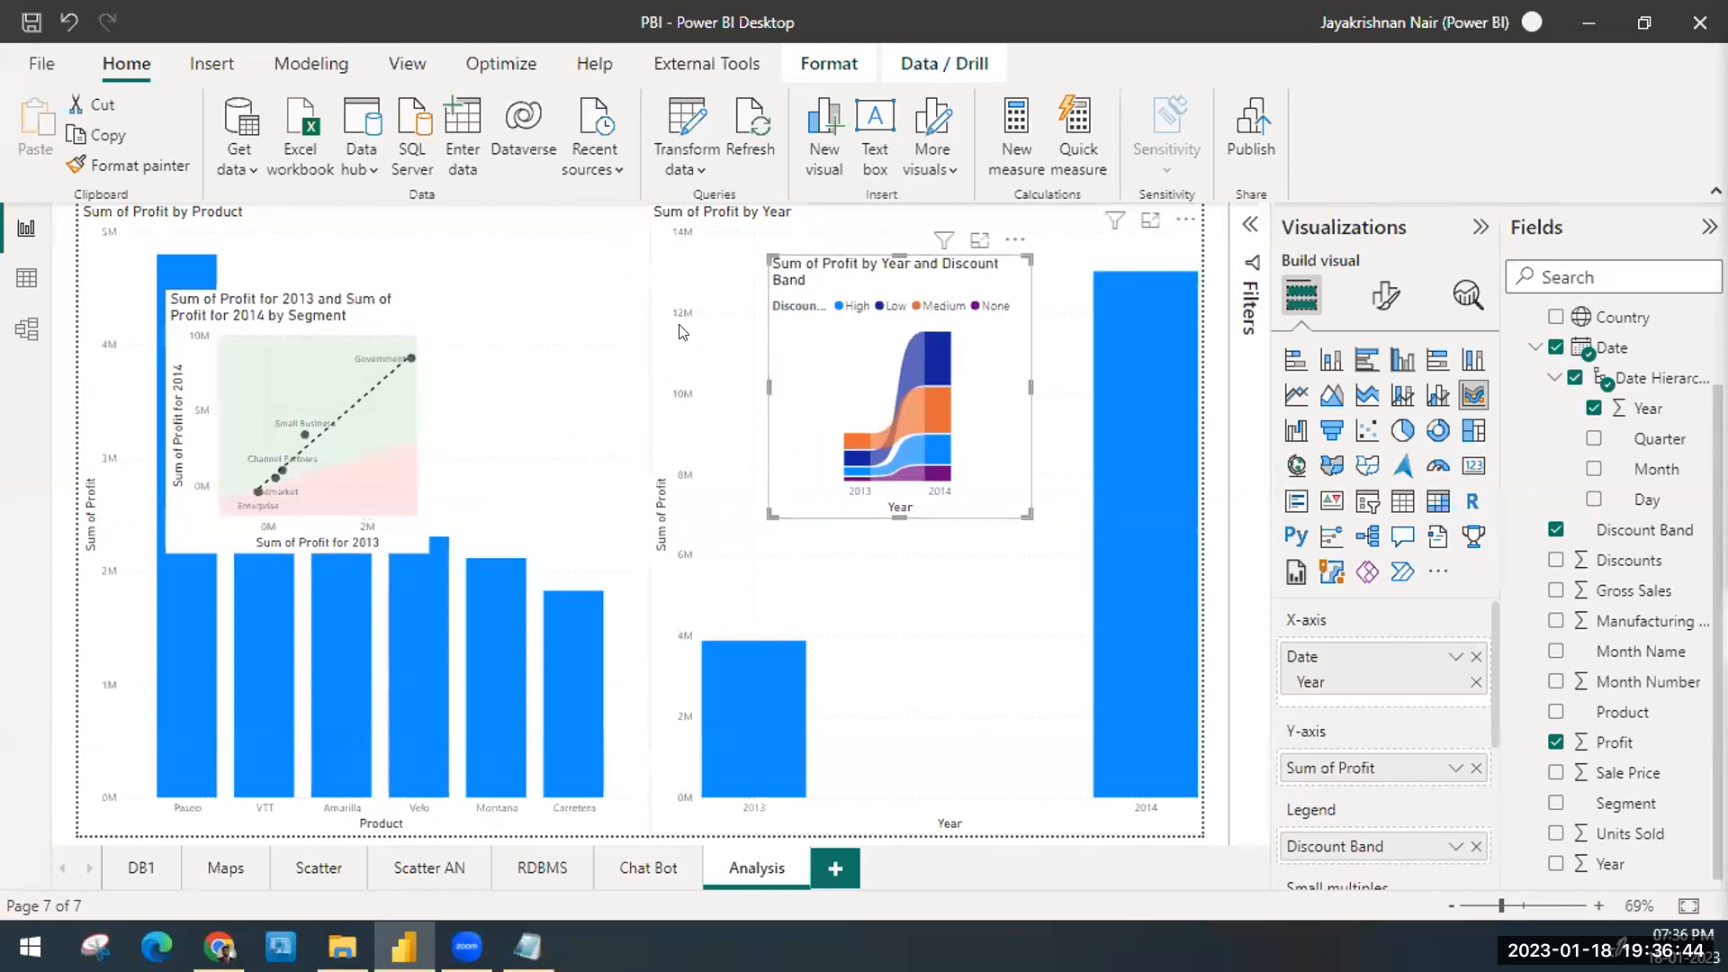
# Step: Move the Segment scatter chart above the product chart's shorter columns and the Discount Band ribbon chart into the year chart's upper area
pyautogui.click(450, 324)
pyautogui.moveTo(450, 324)
pyautogui.mouseDown()
pyautogui.moveTo(484, 346)
pyautogui.moveTo(477, 310)
pyautogui.mouseUp()
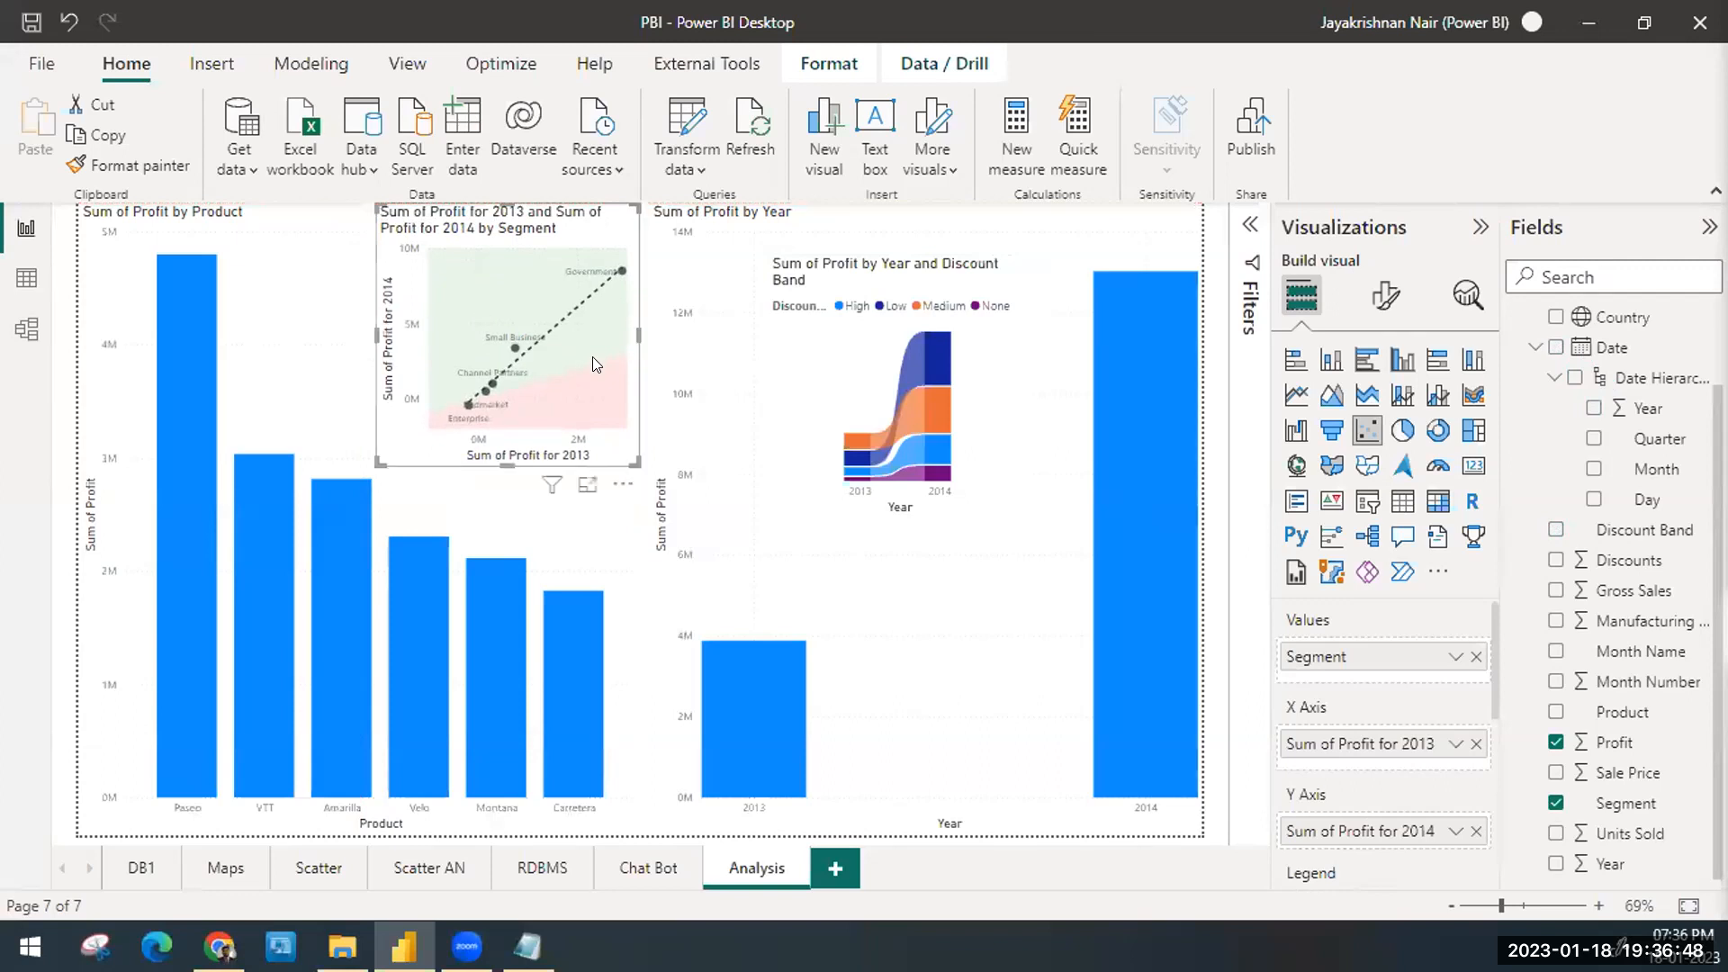
pyautogui.moveTo(837, 382)
pyautogui.mouseDown()
pyautogui.moveTo(781, 310)
pyautogui.moveTo(859, 373)
pyautogui.mouseUp()
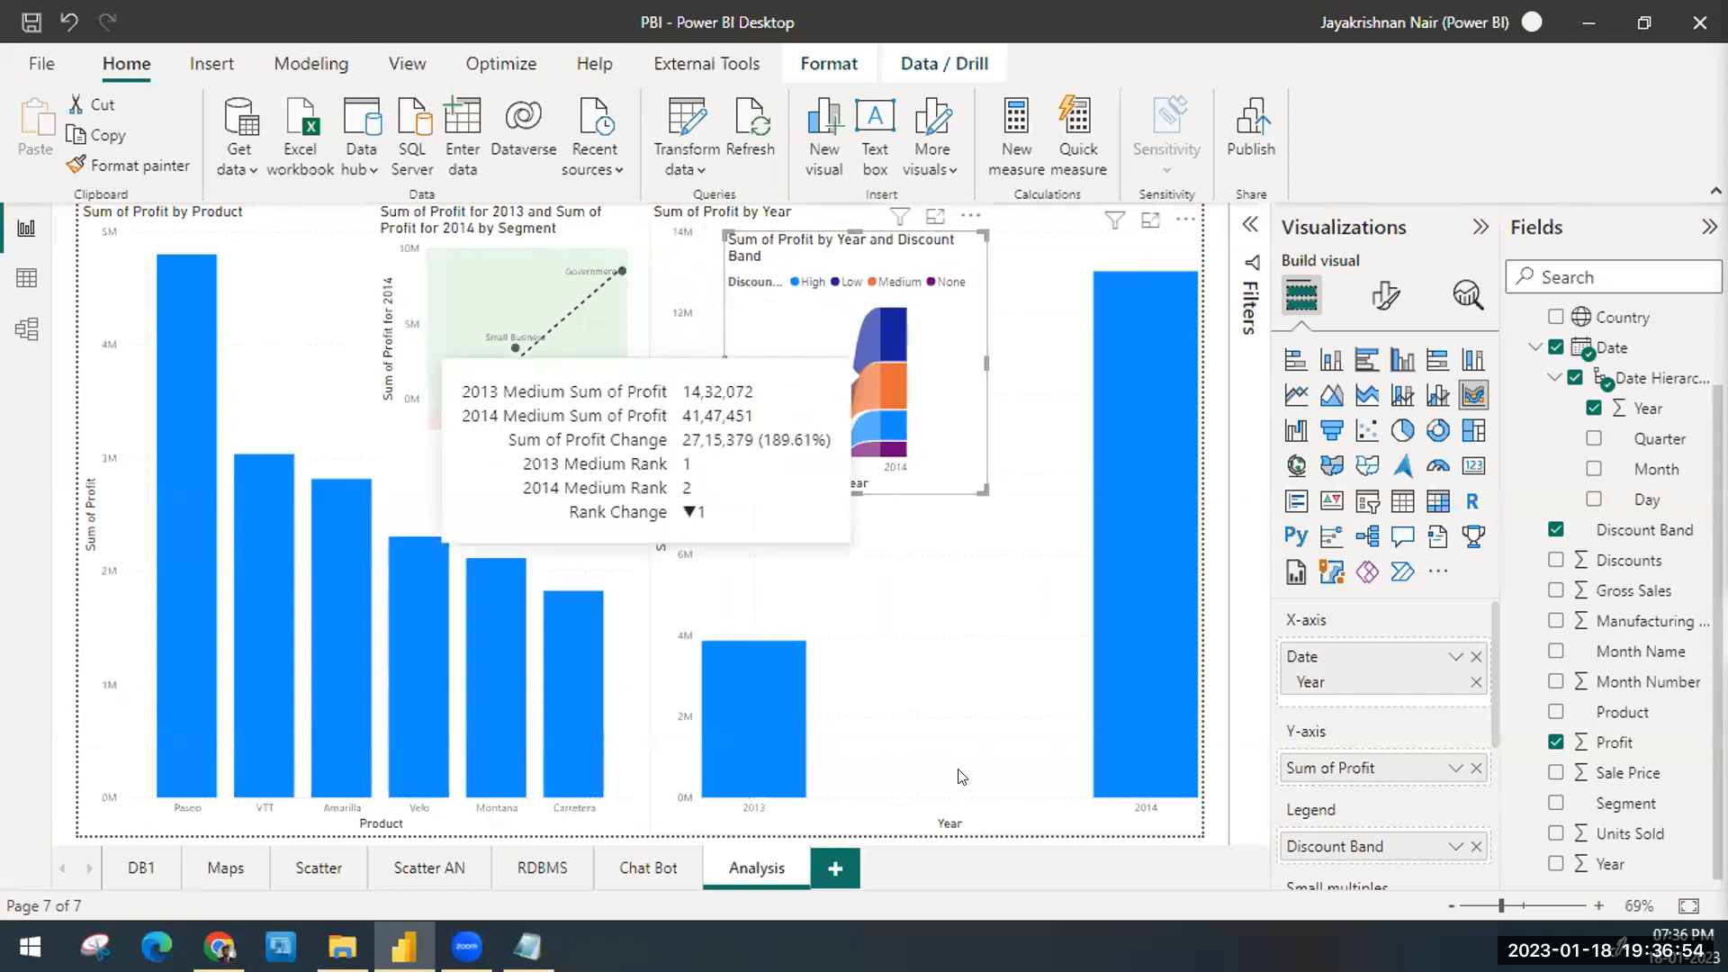
pyautogui.click(1224, 807)
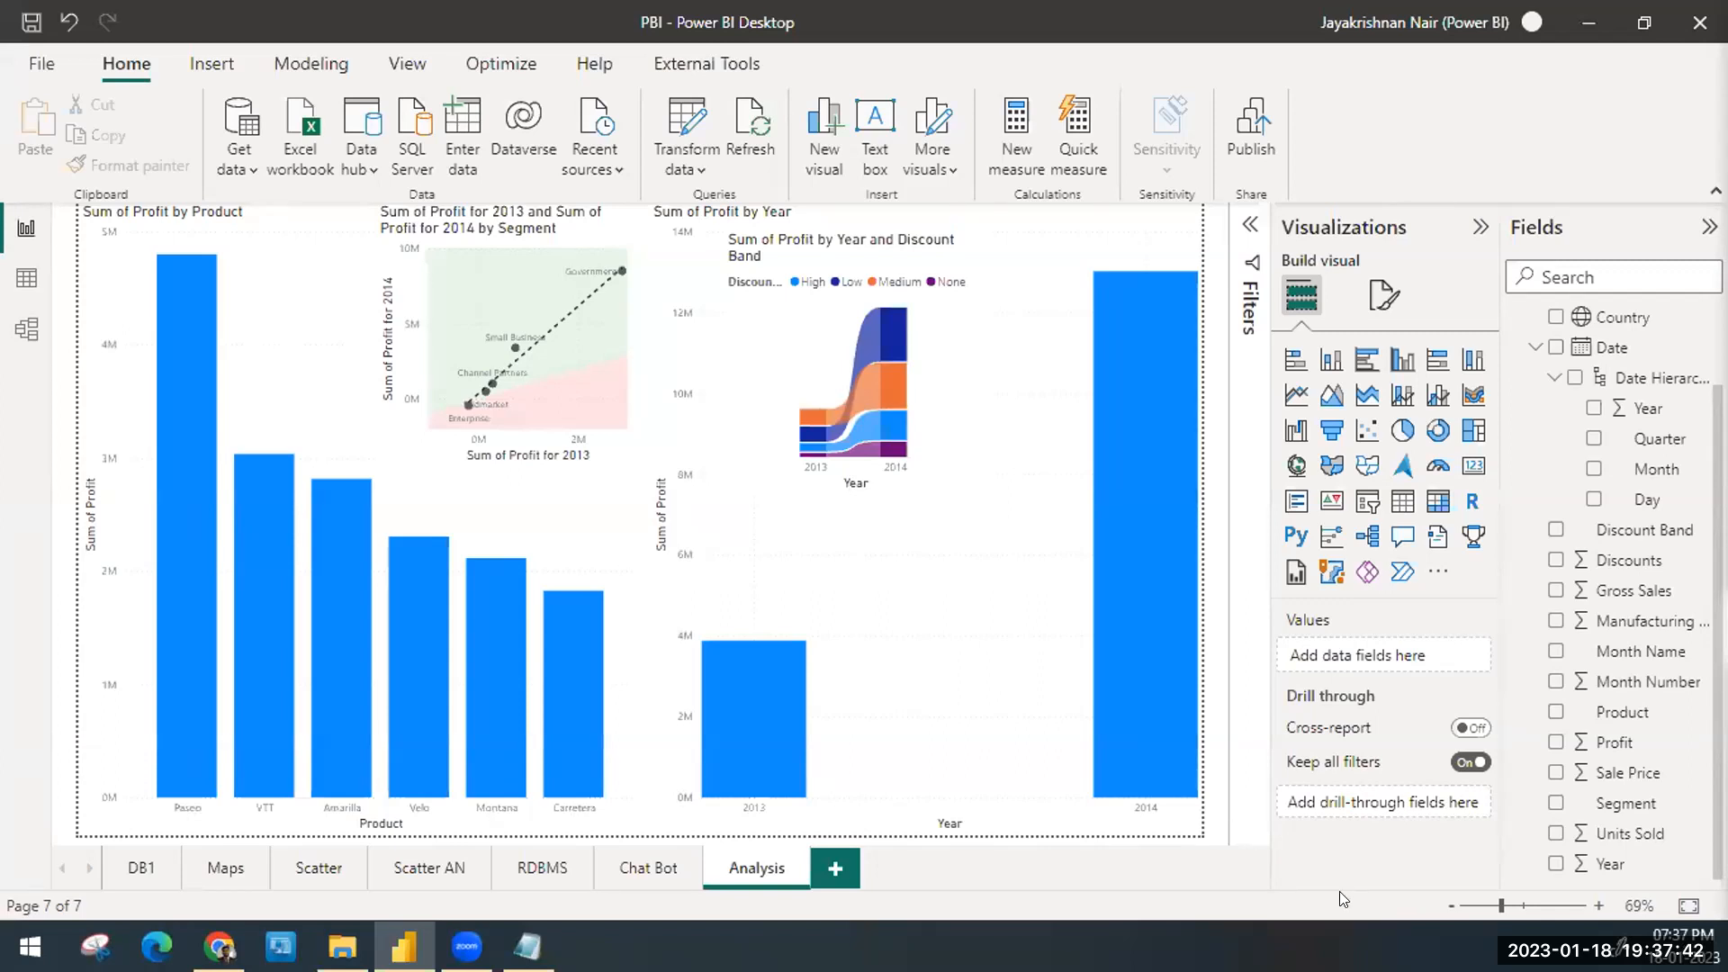
# Step: Check the analysis options for the 2014 column again without running one, then select the Discount Band ribbon chart
pyautogui.rightClick(1132, 490)
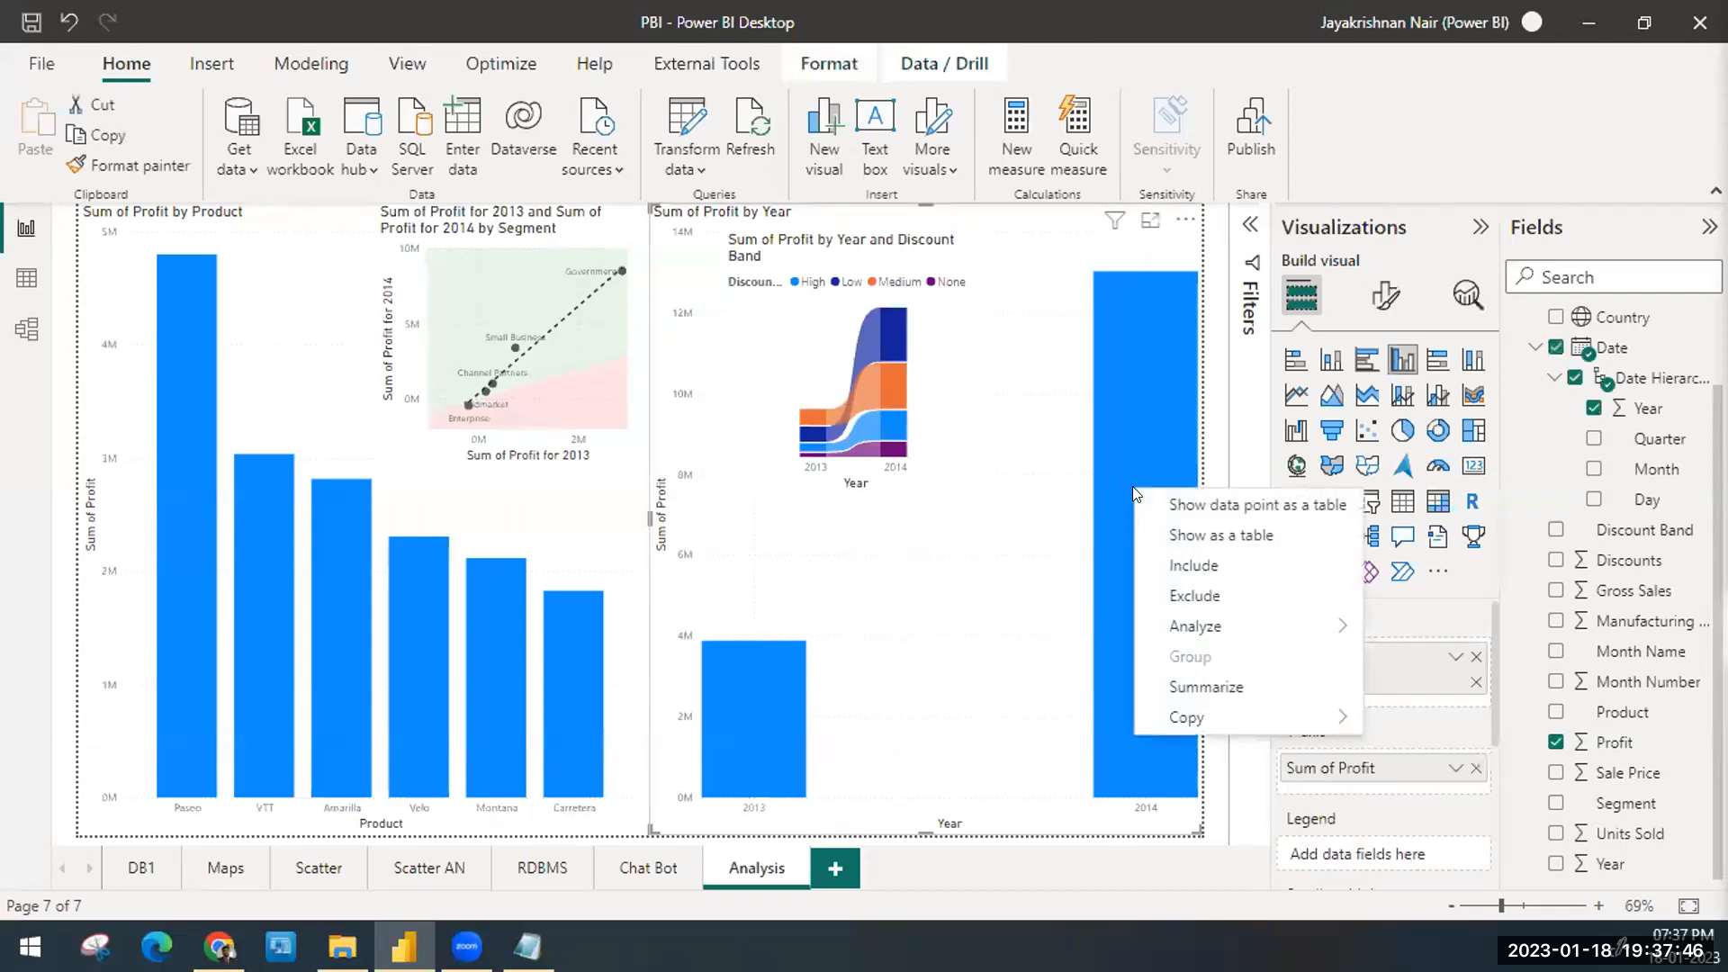
pyautogui.moveTo(1226, 620)
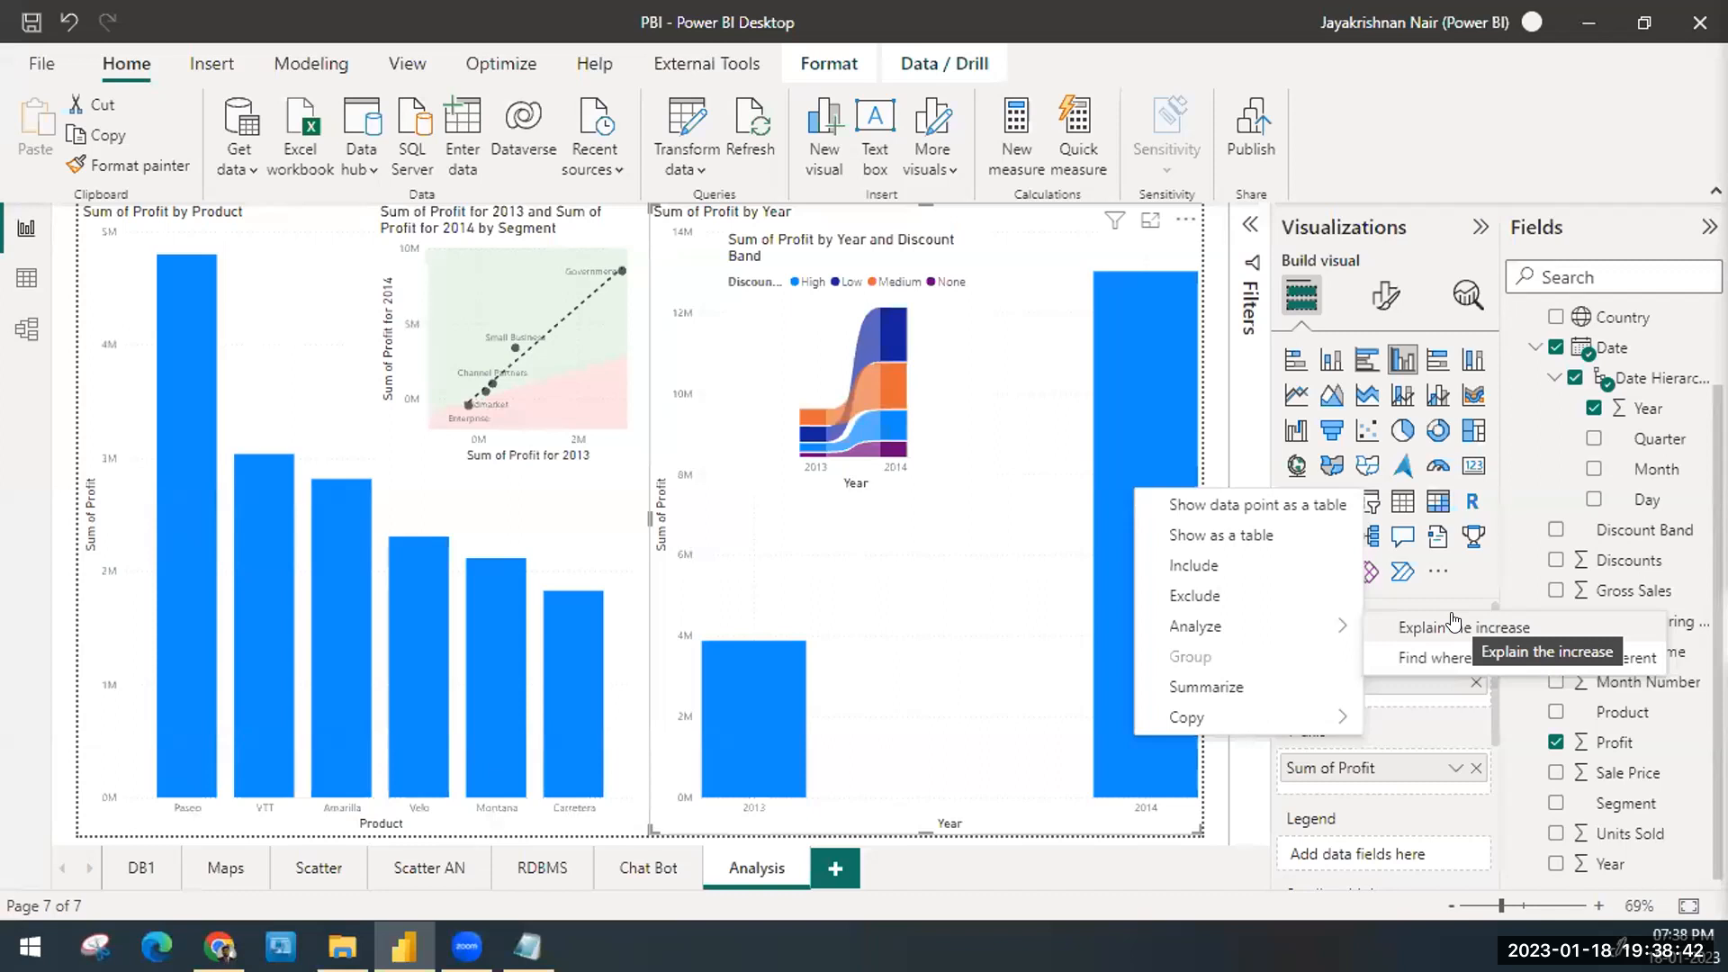
pyautogui.click(875, 306)
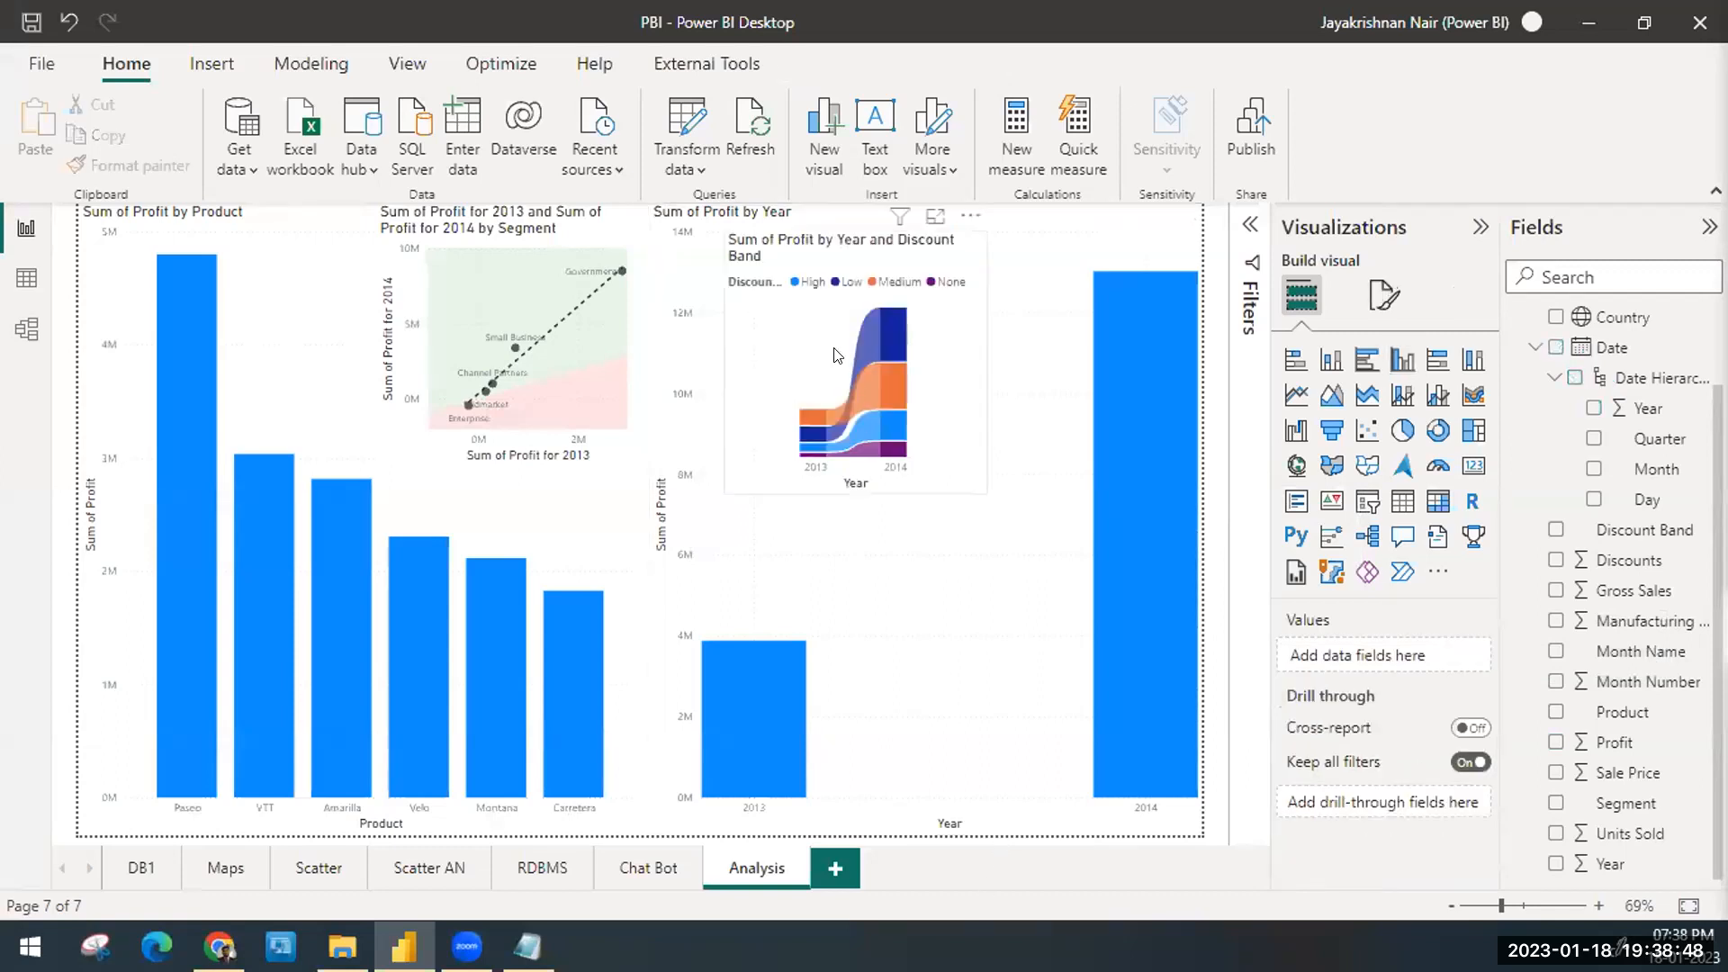
pyautogui.click(837, 355)
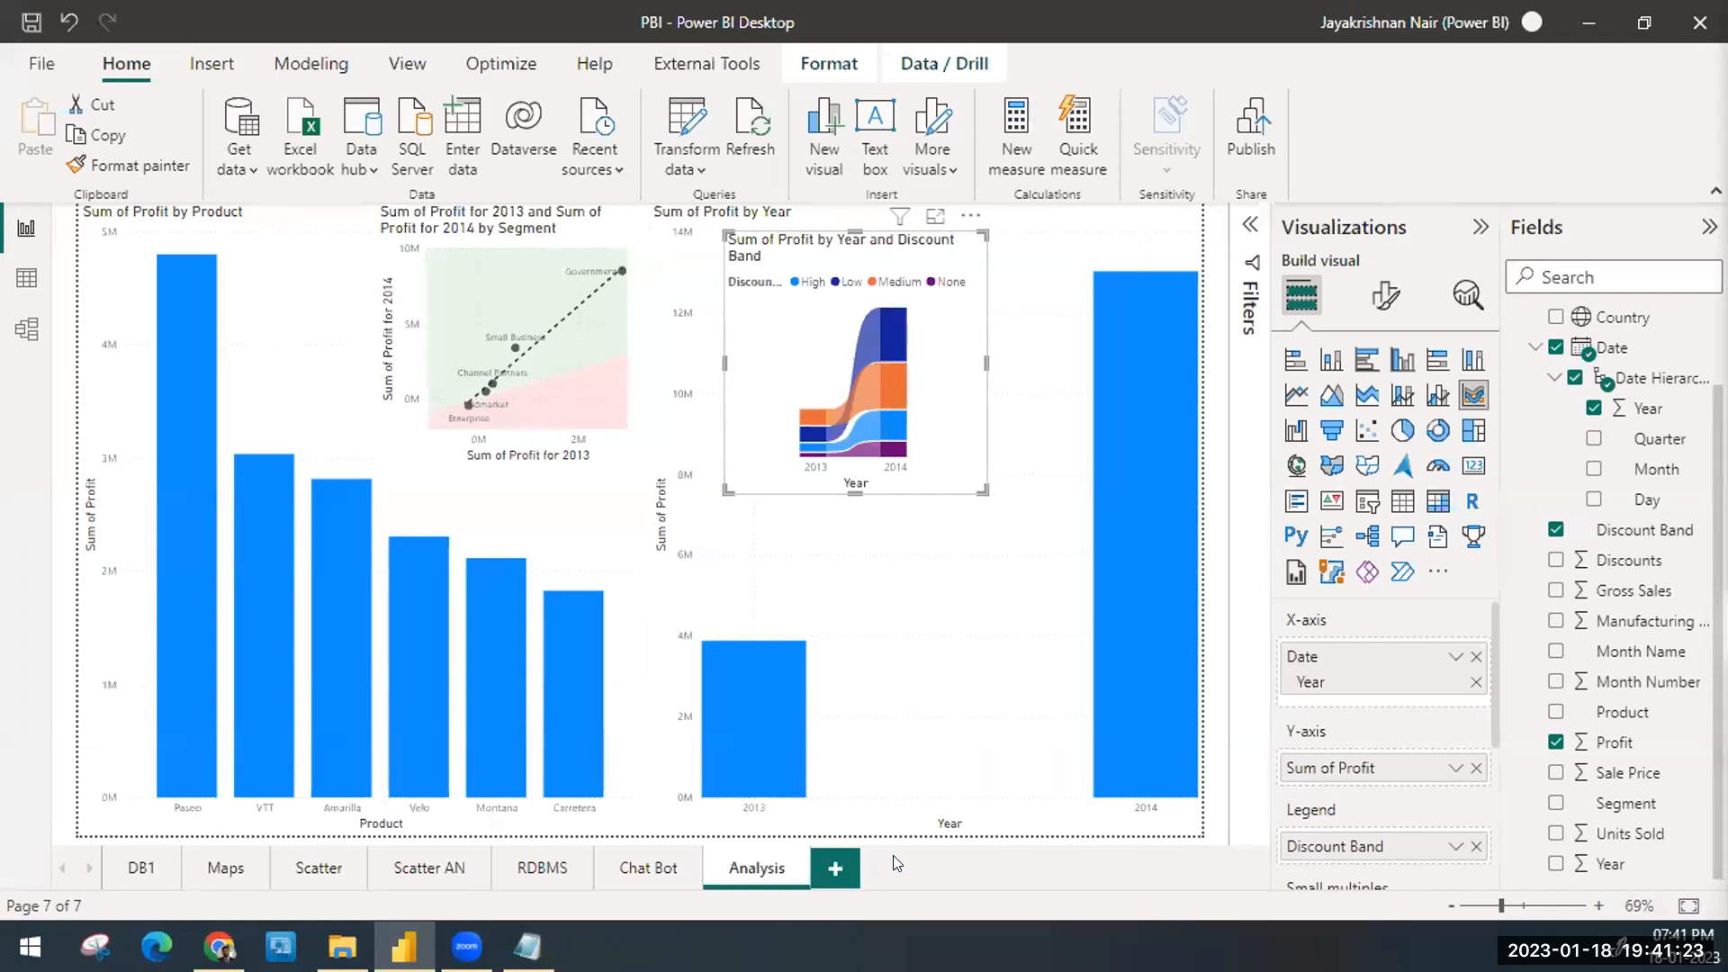
# Step: Add a new report page and name it C1
pyautogui.click(837, 866)
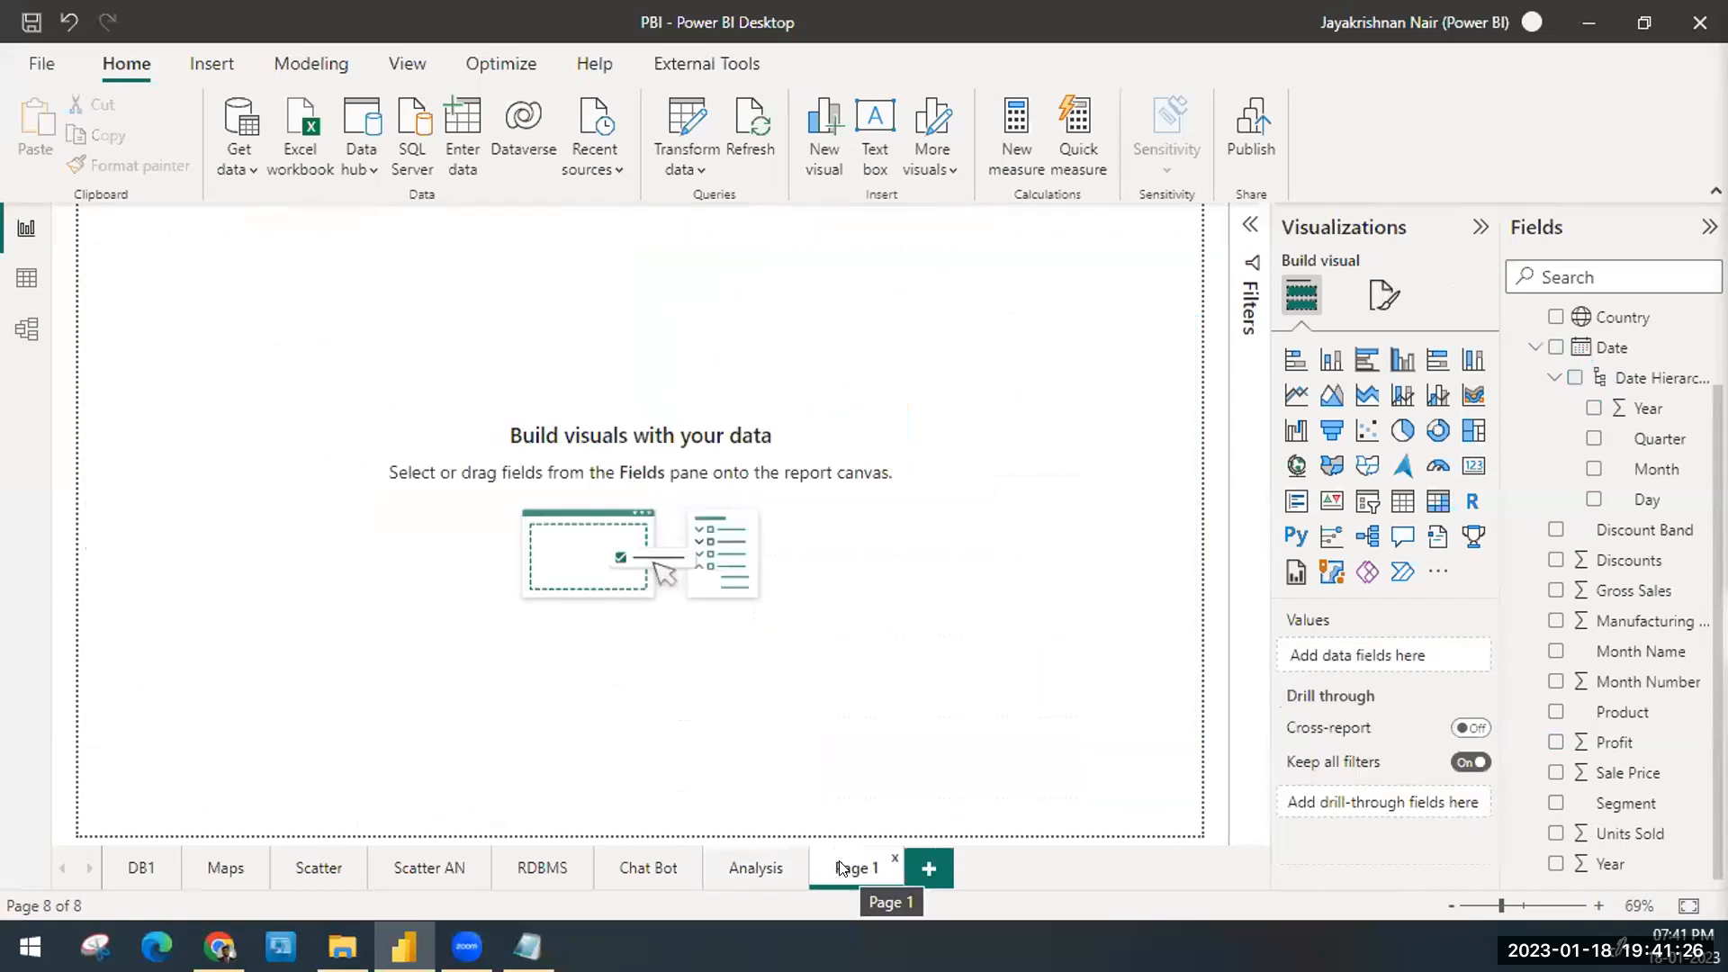
pyautogui.doubleClick(839, 867)
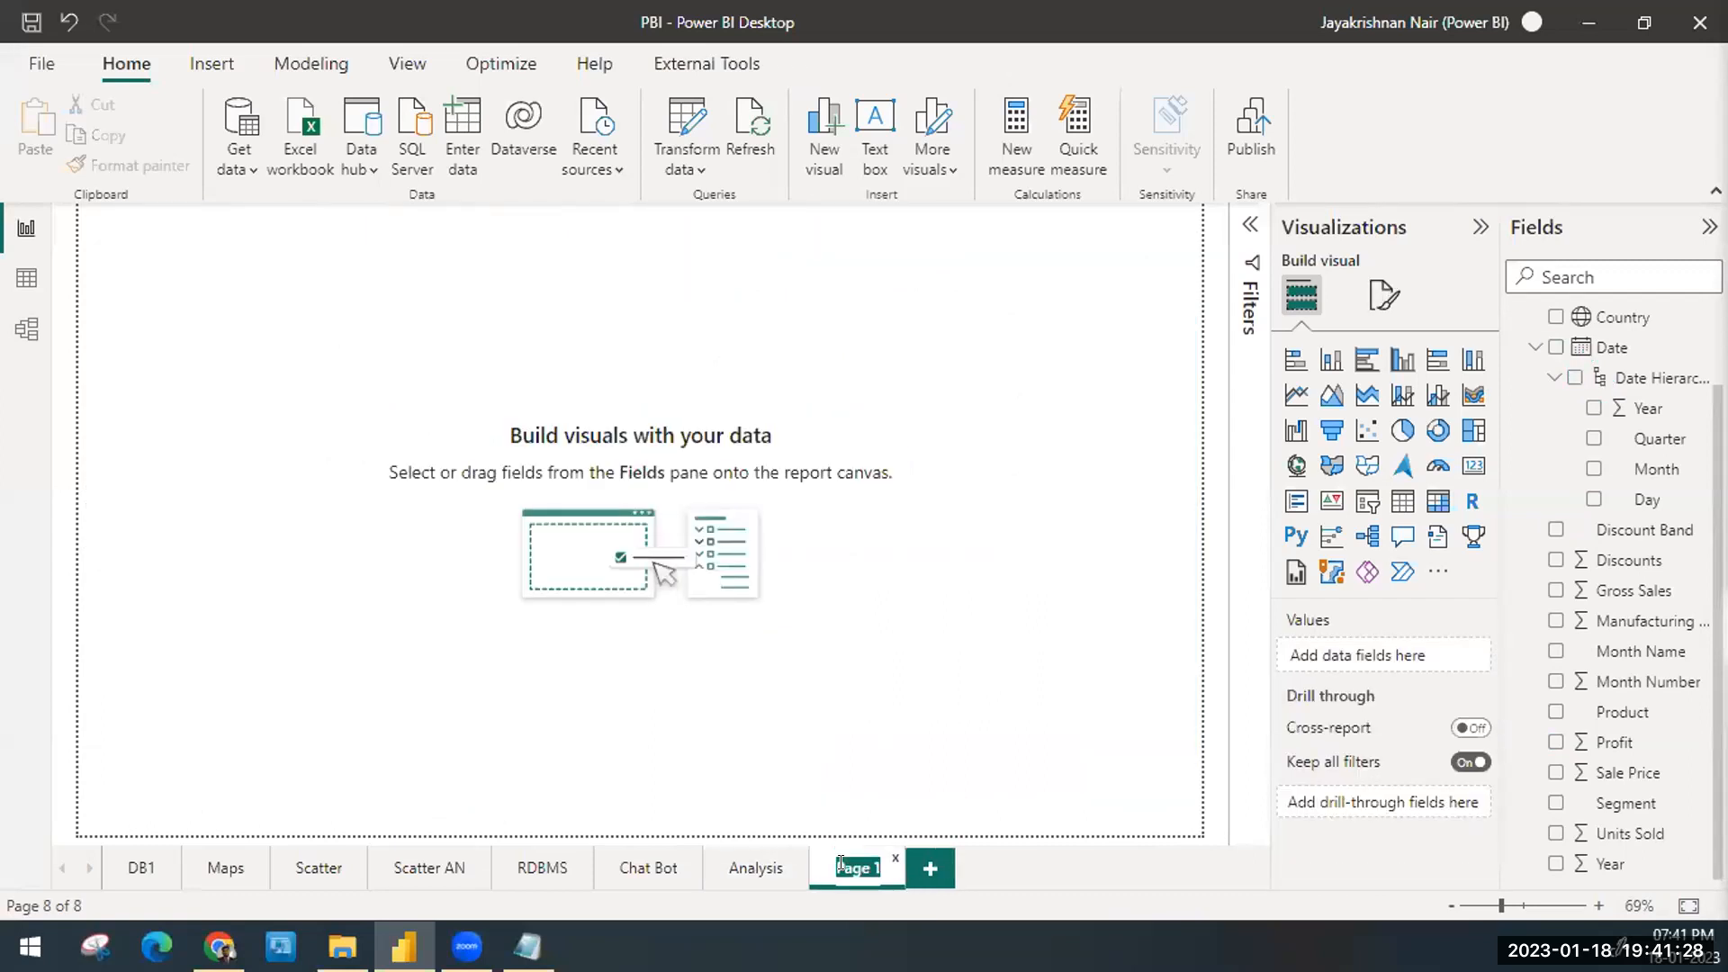
pyautogui.write('C1')
pyautogui.press('Return')
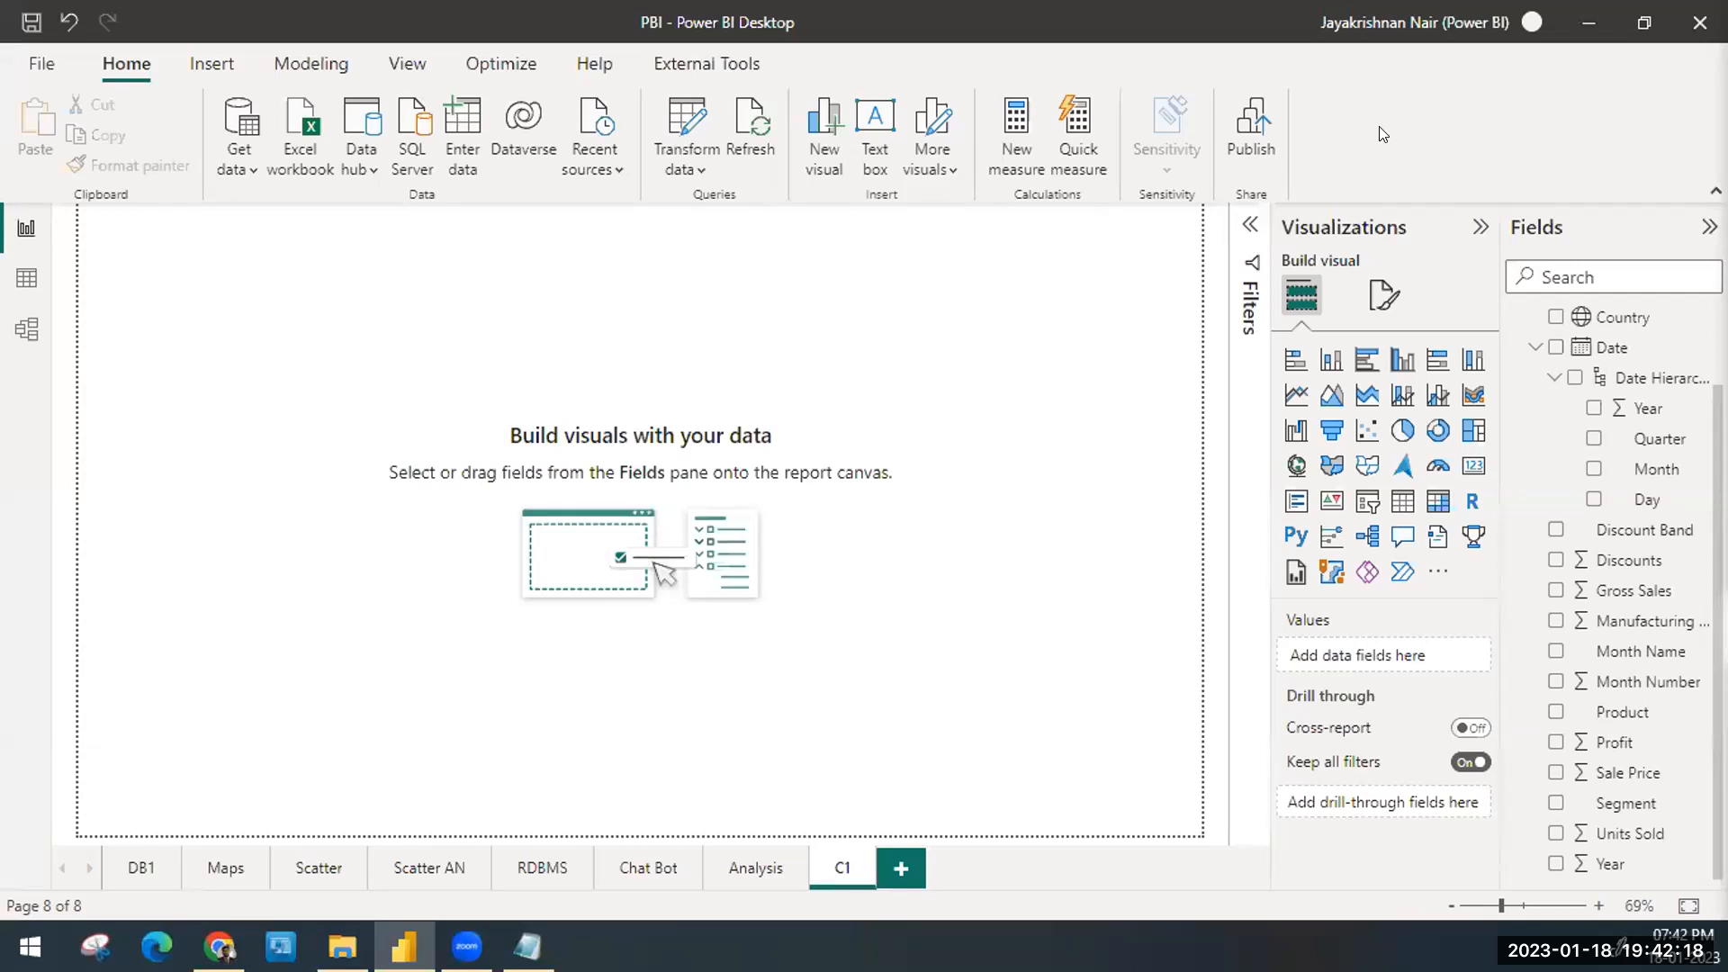
# Step: Insert a stacked column chart on page C1 and enlarge it to fill the whole page
pyautogui.click(1331, 360)
pyautogui.moveTo(243, 325); pyautogui.dragTo(234, 326)
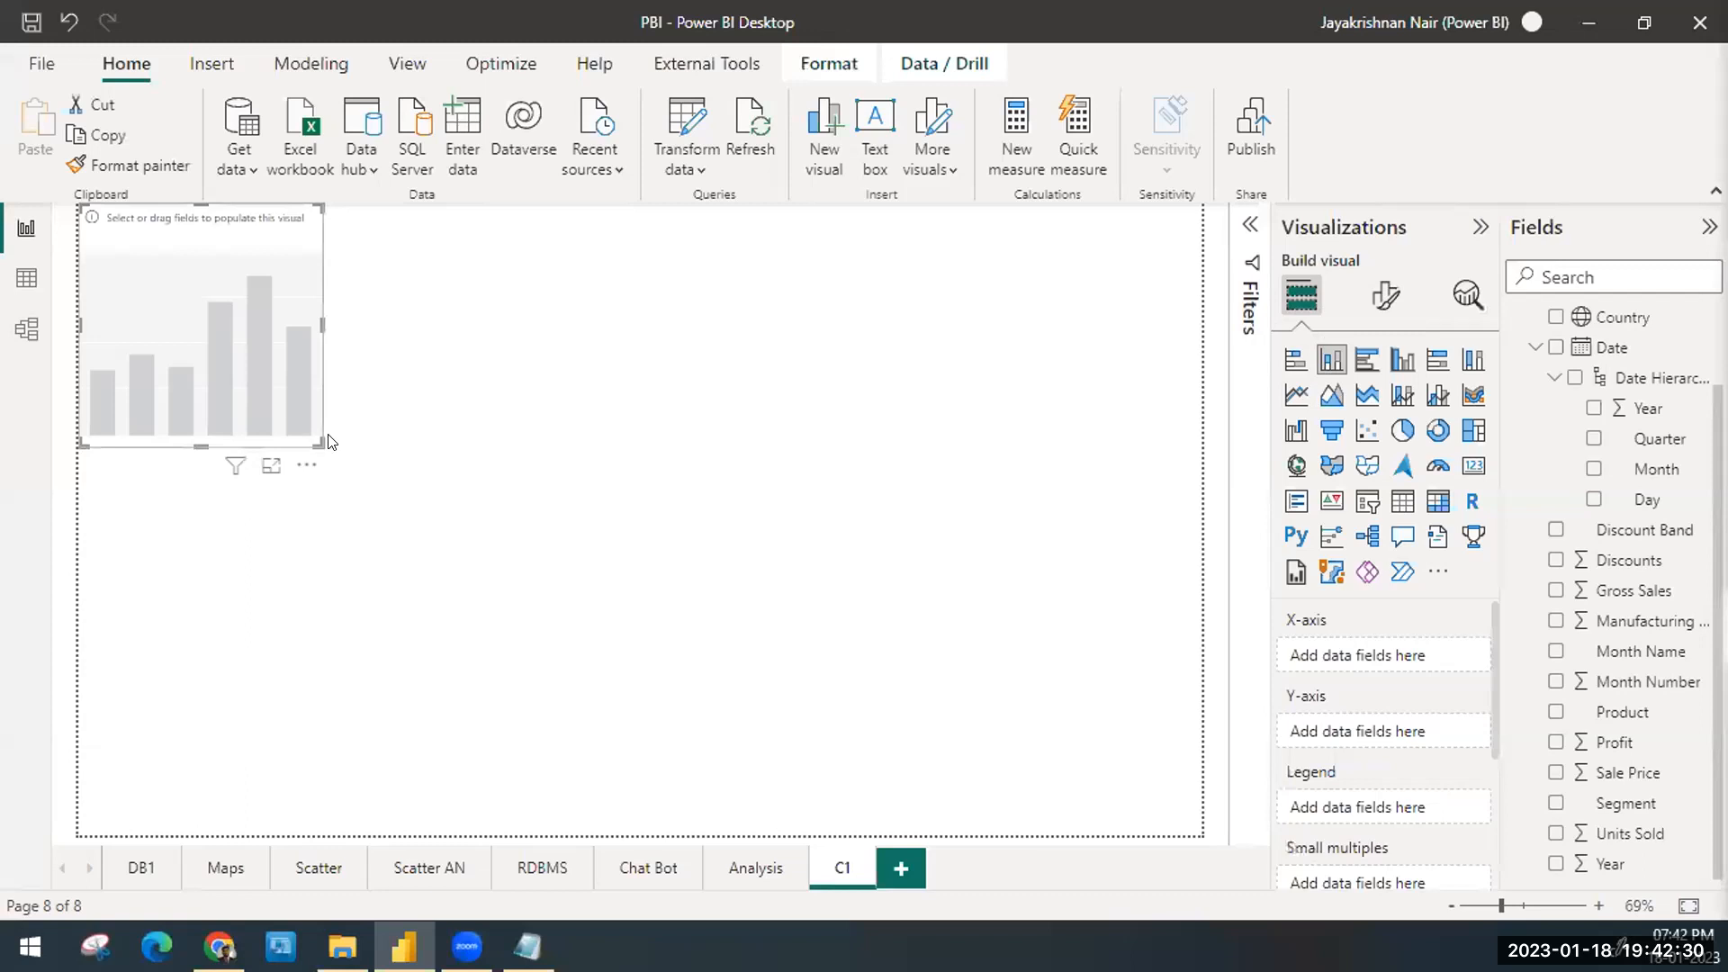
pyautogui.moveTo(319, 443); pyautogui.dragTo(1322, 882)
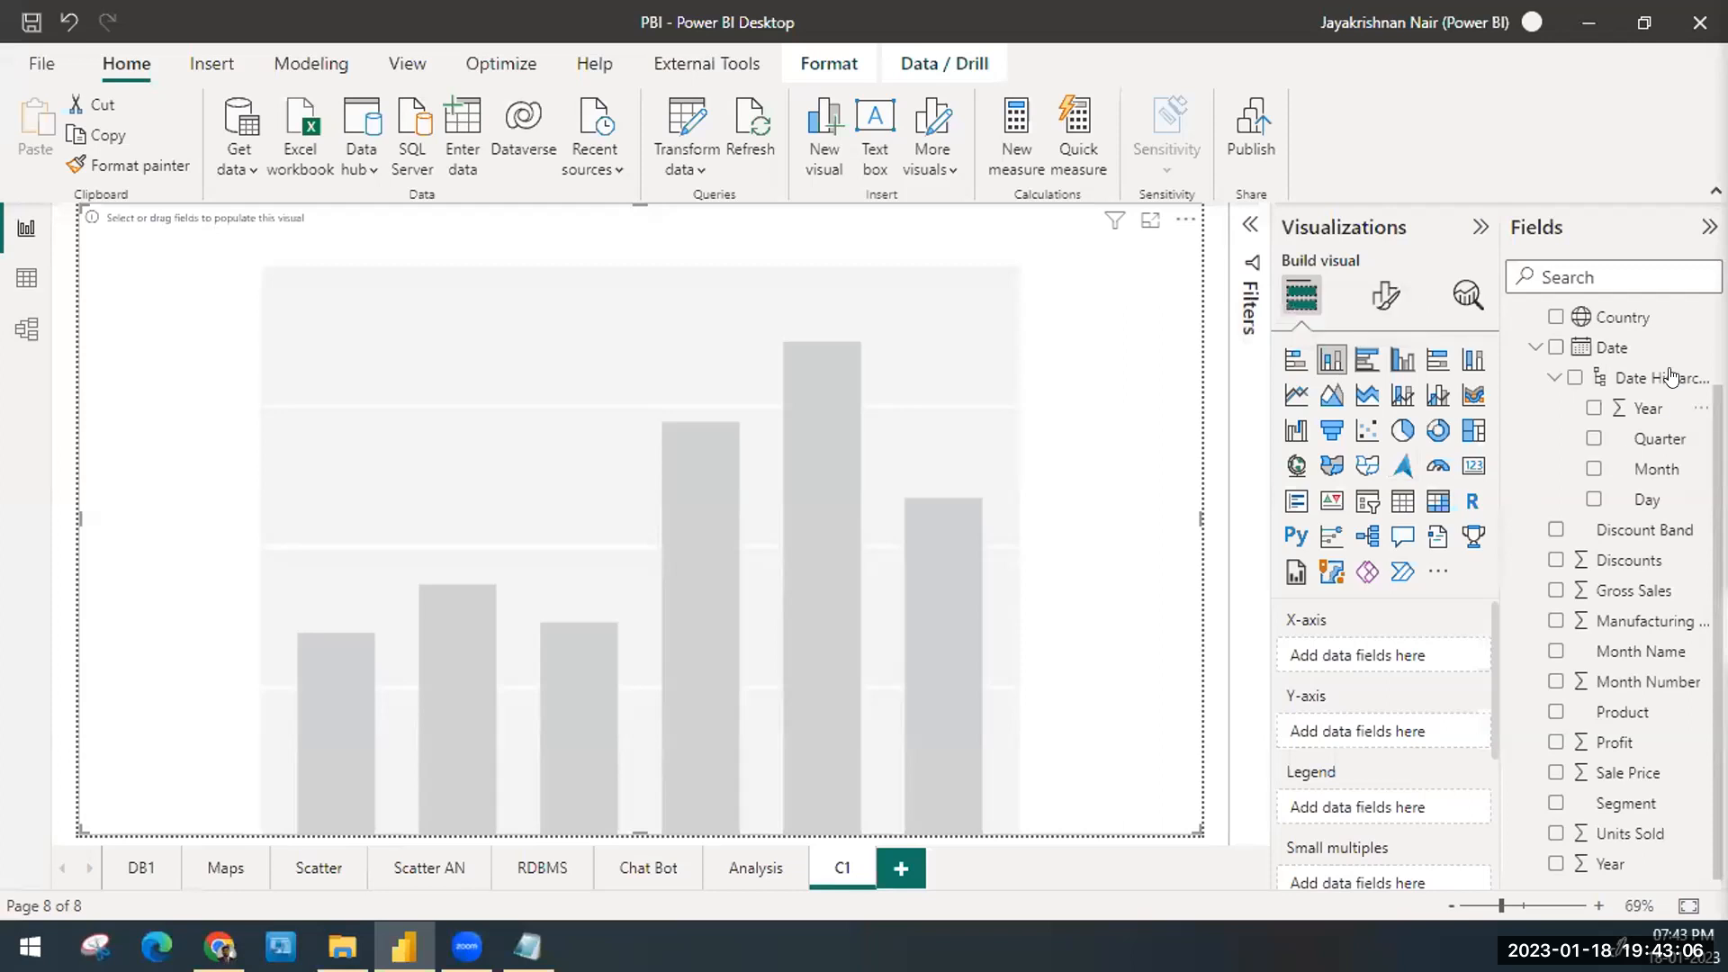
# Step: Put the Date hierarchy on the column chart's X-axis and Sales on its Y-axis
pyautogui.click(1556, 382)
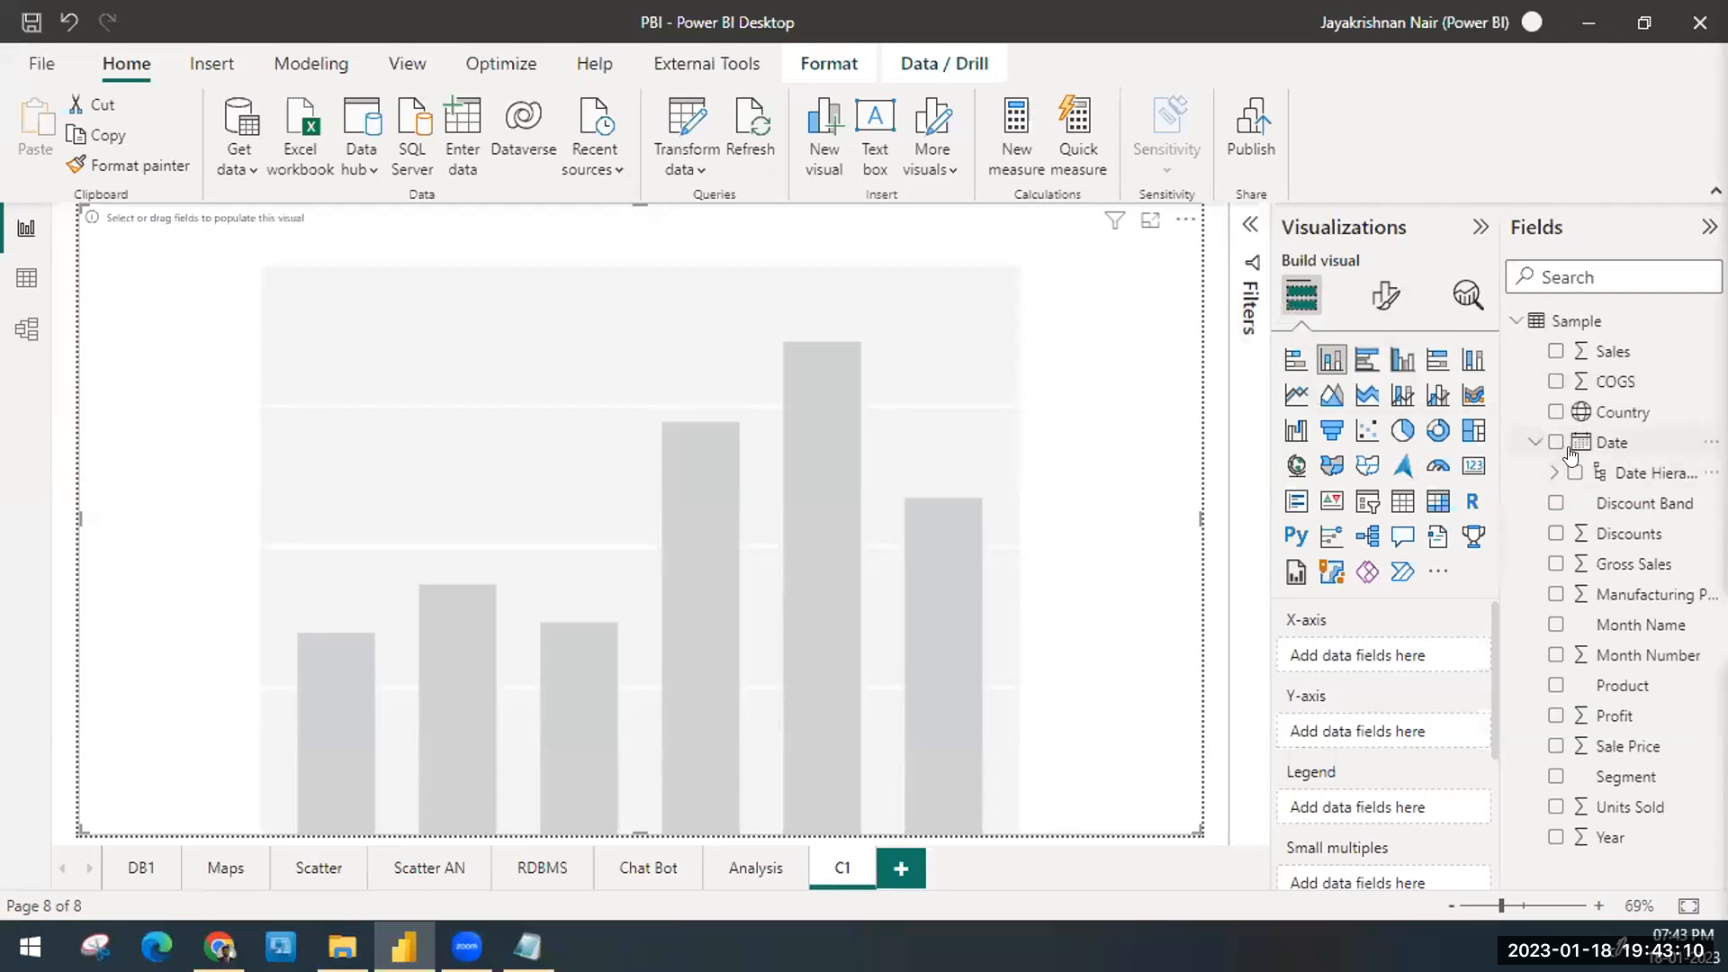
pyautogui.click(1536, 442)
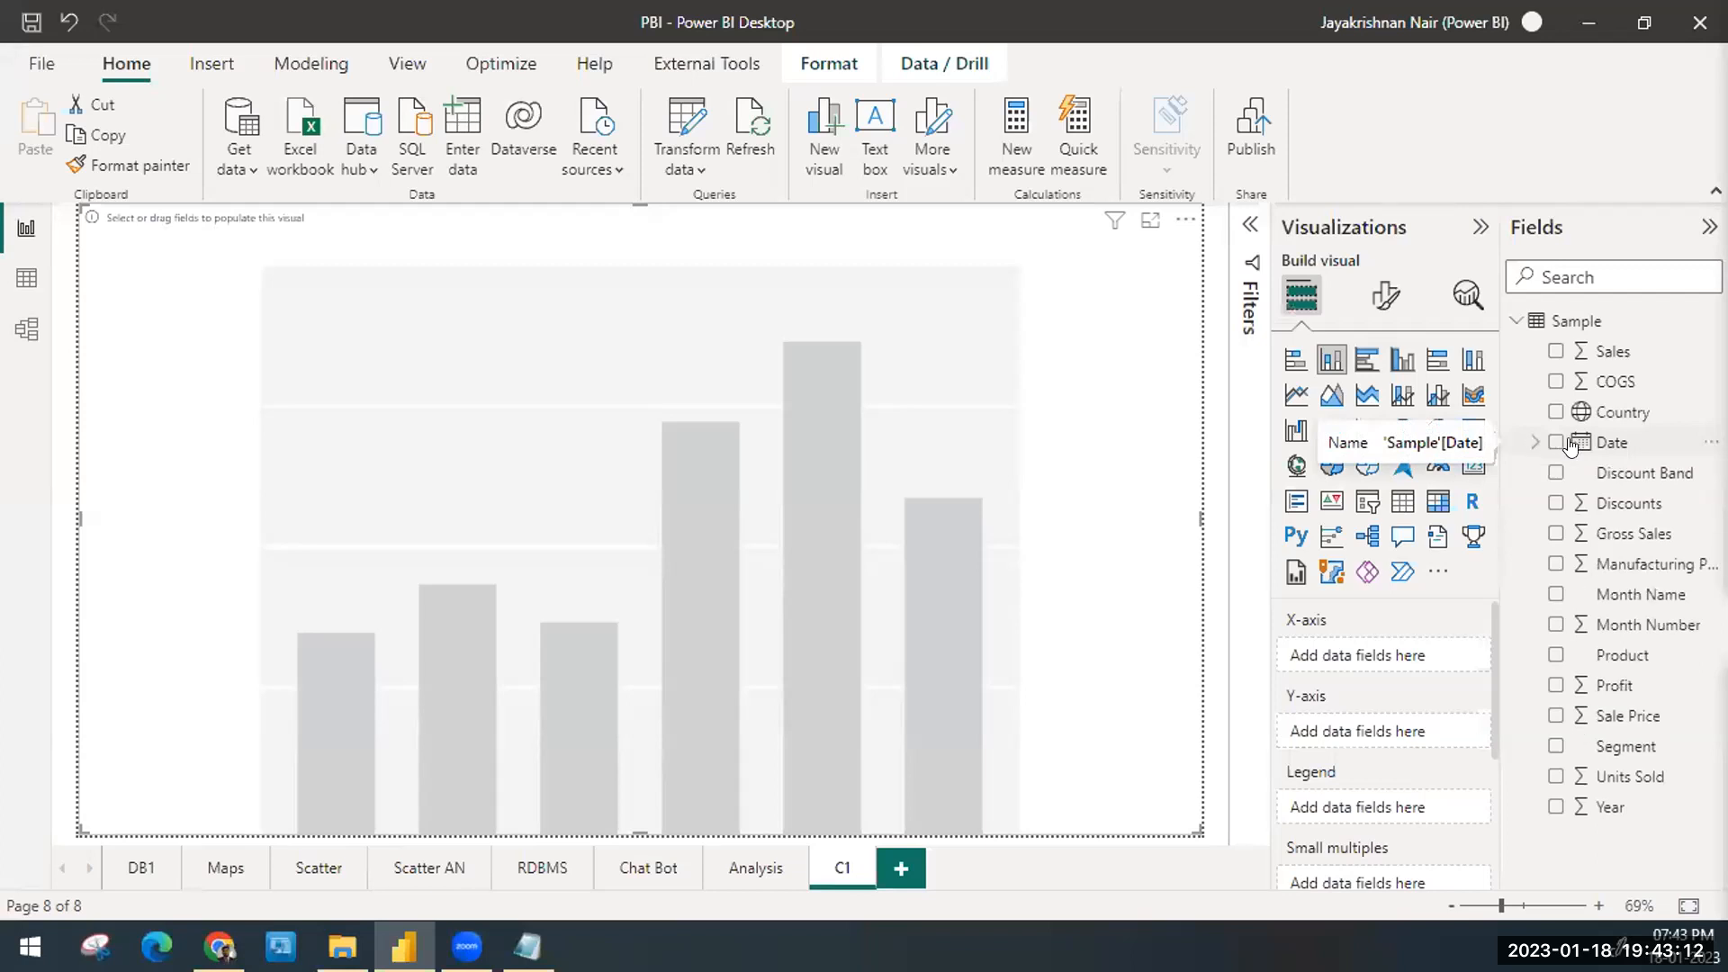
pyautogui.moveTo(1609, 444); pyautogui.dragTo(1393, 663)
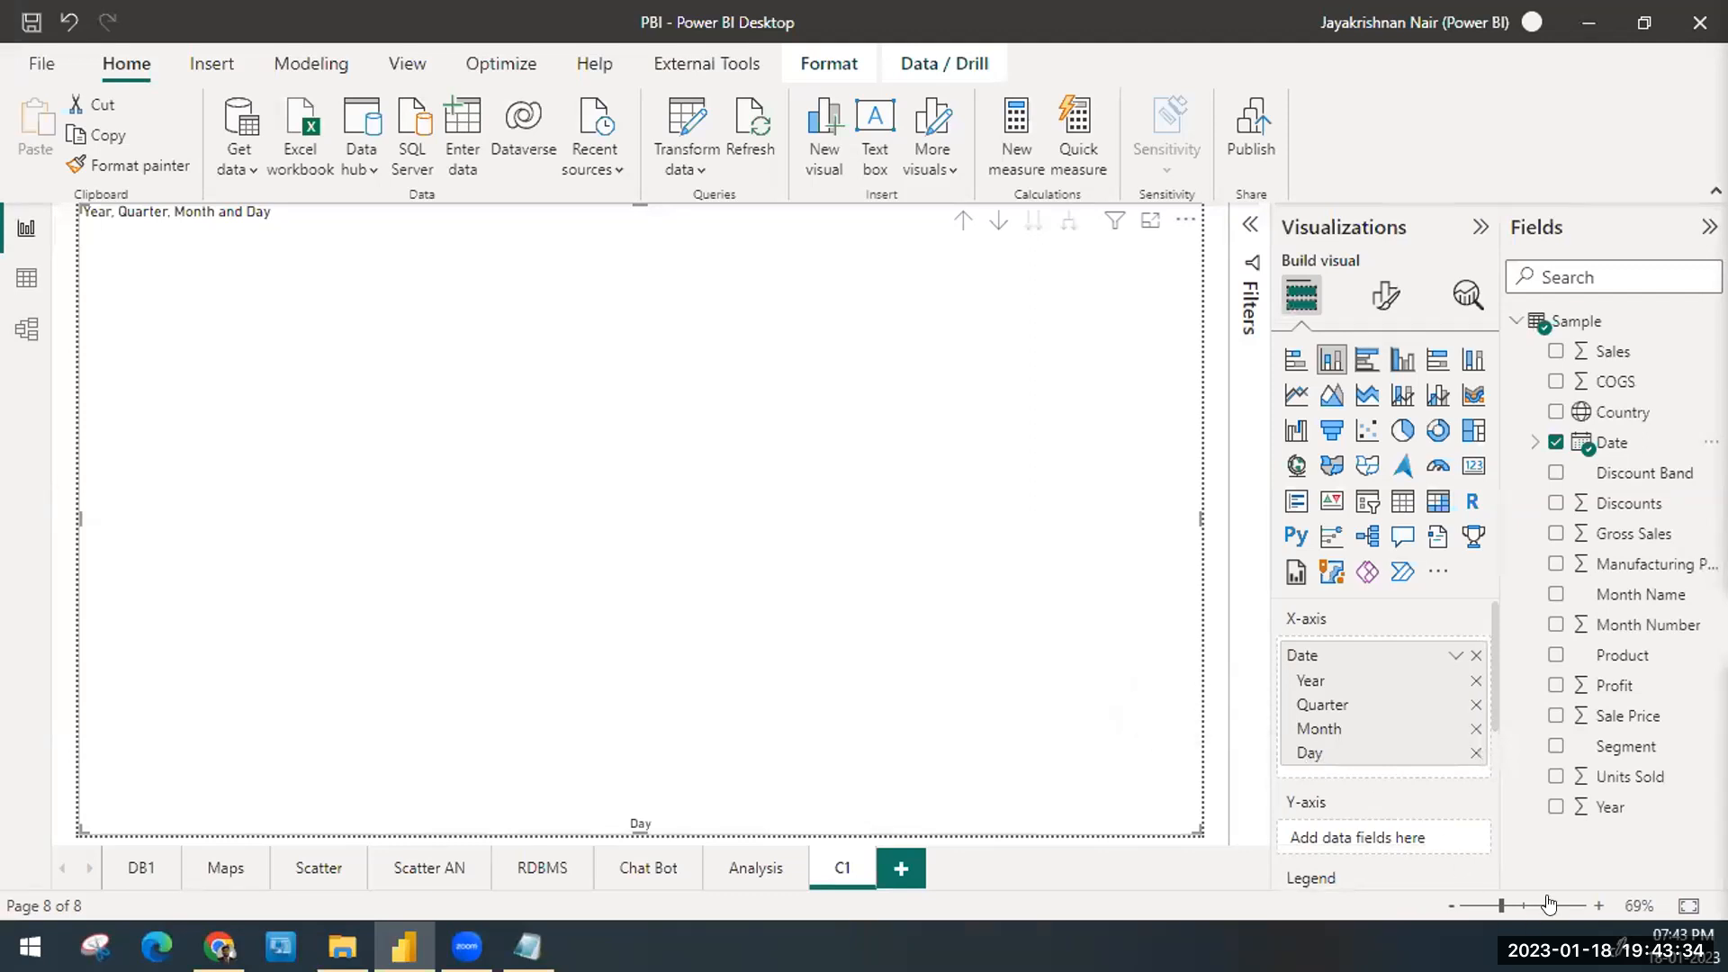
pyautogui.click(1611, 683)
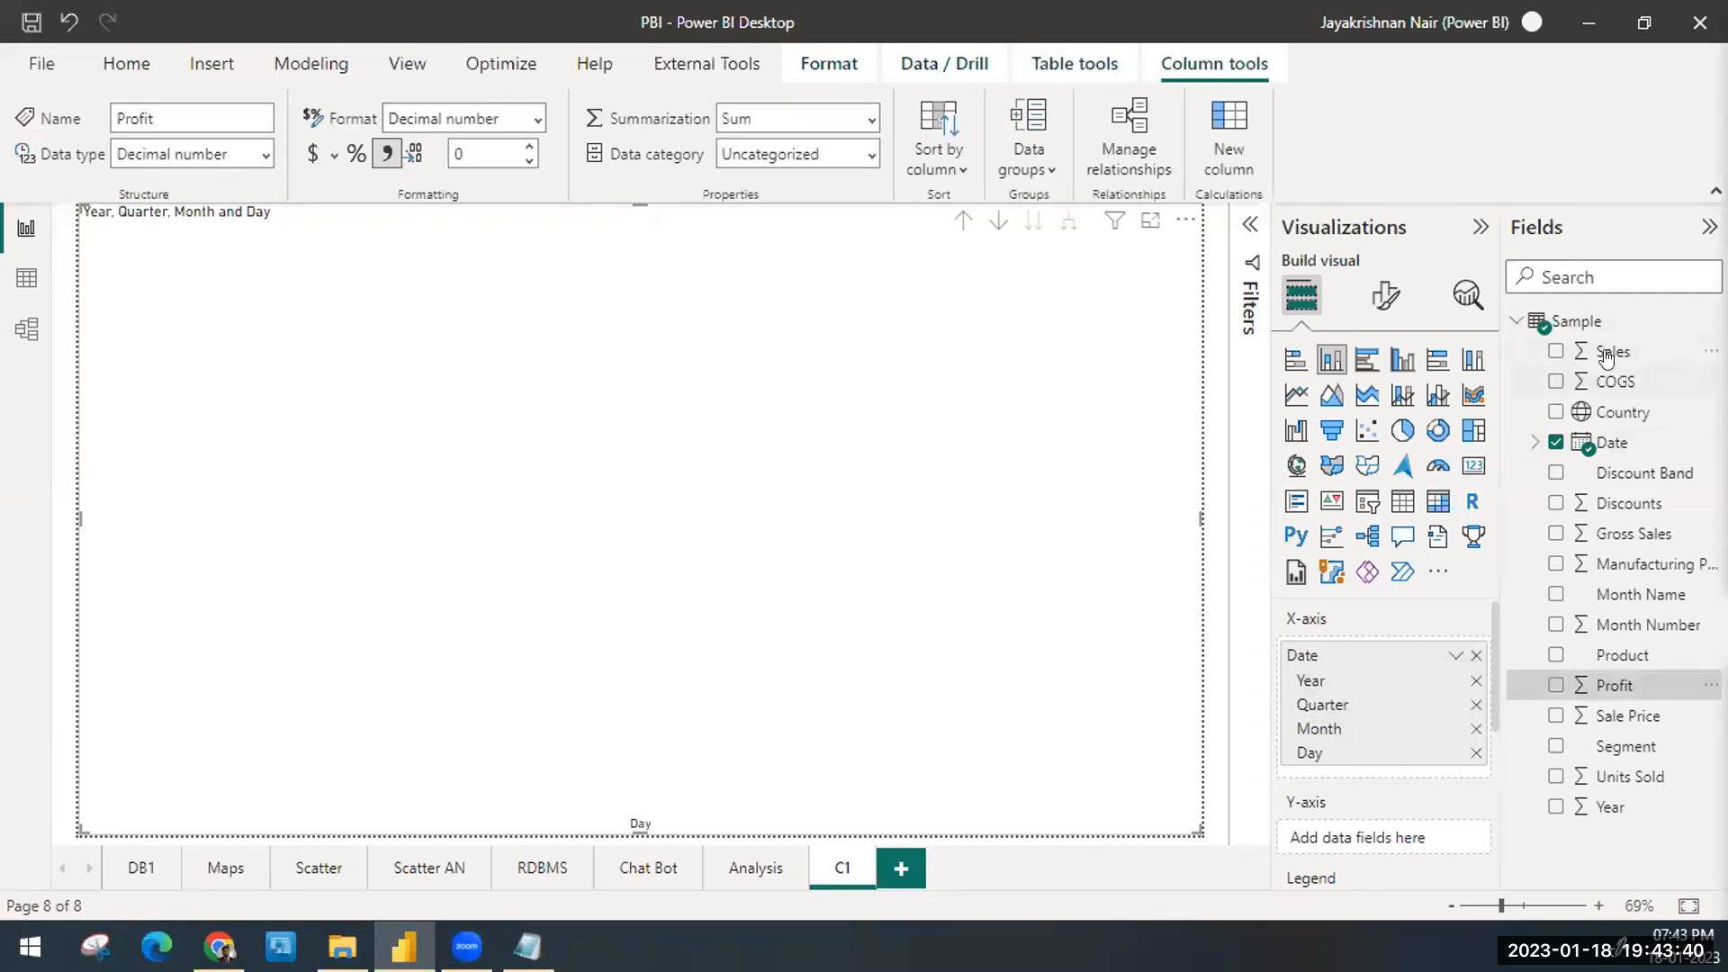
pyautogui.moveTo(1609, 357); pyautogui.dragTo(1385, 838)
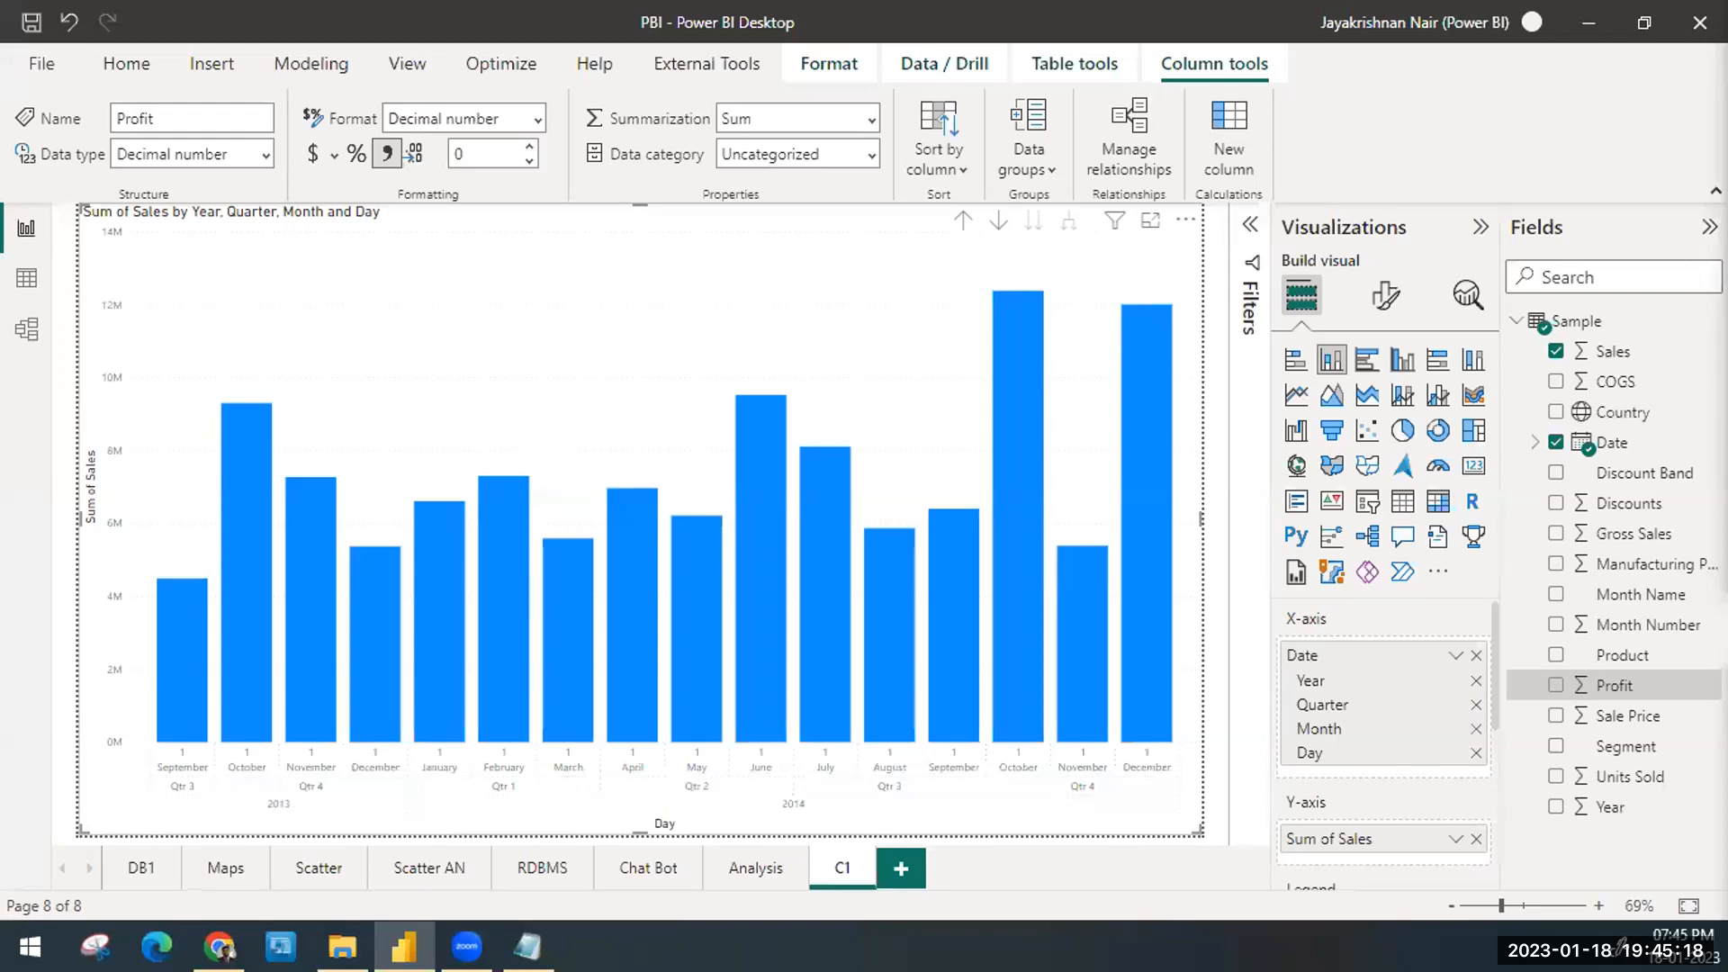
pyautogui.hotkey('alt', 'Tab')
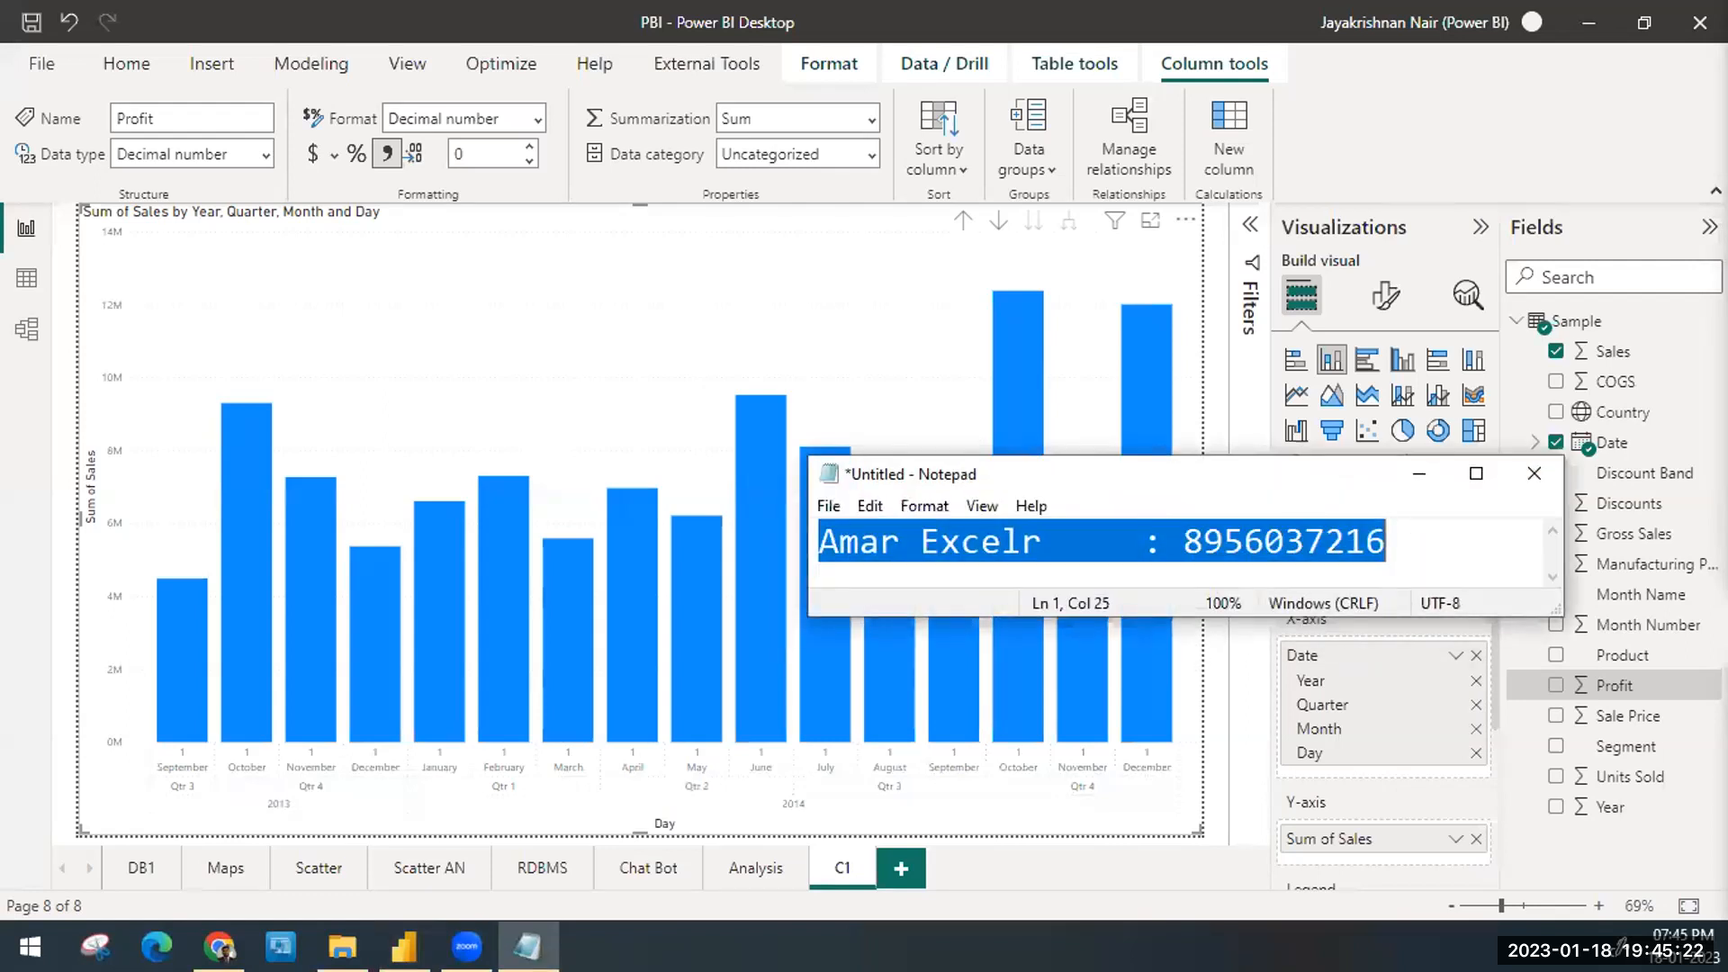
pyautogui.click(1459, 560)
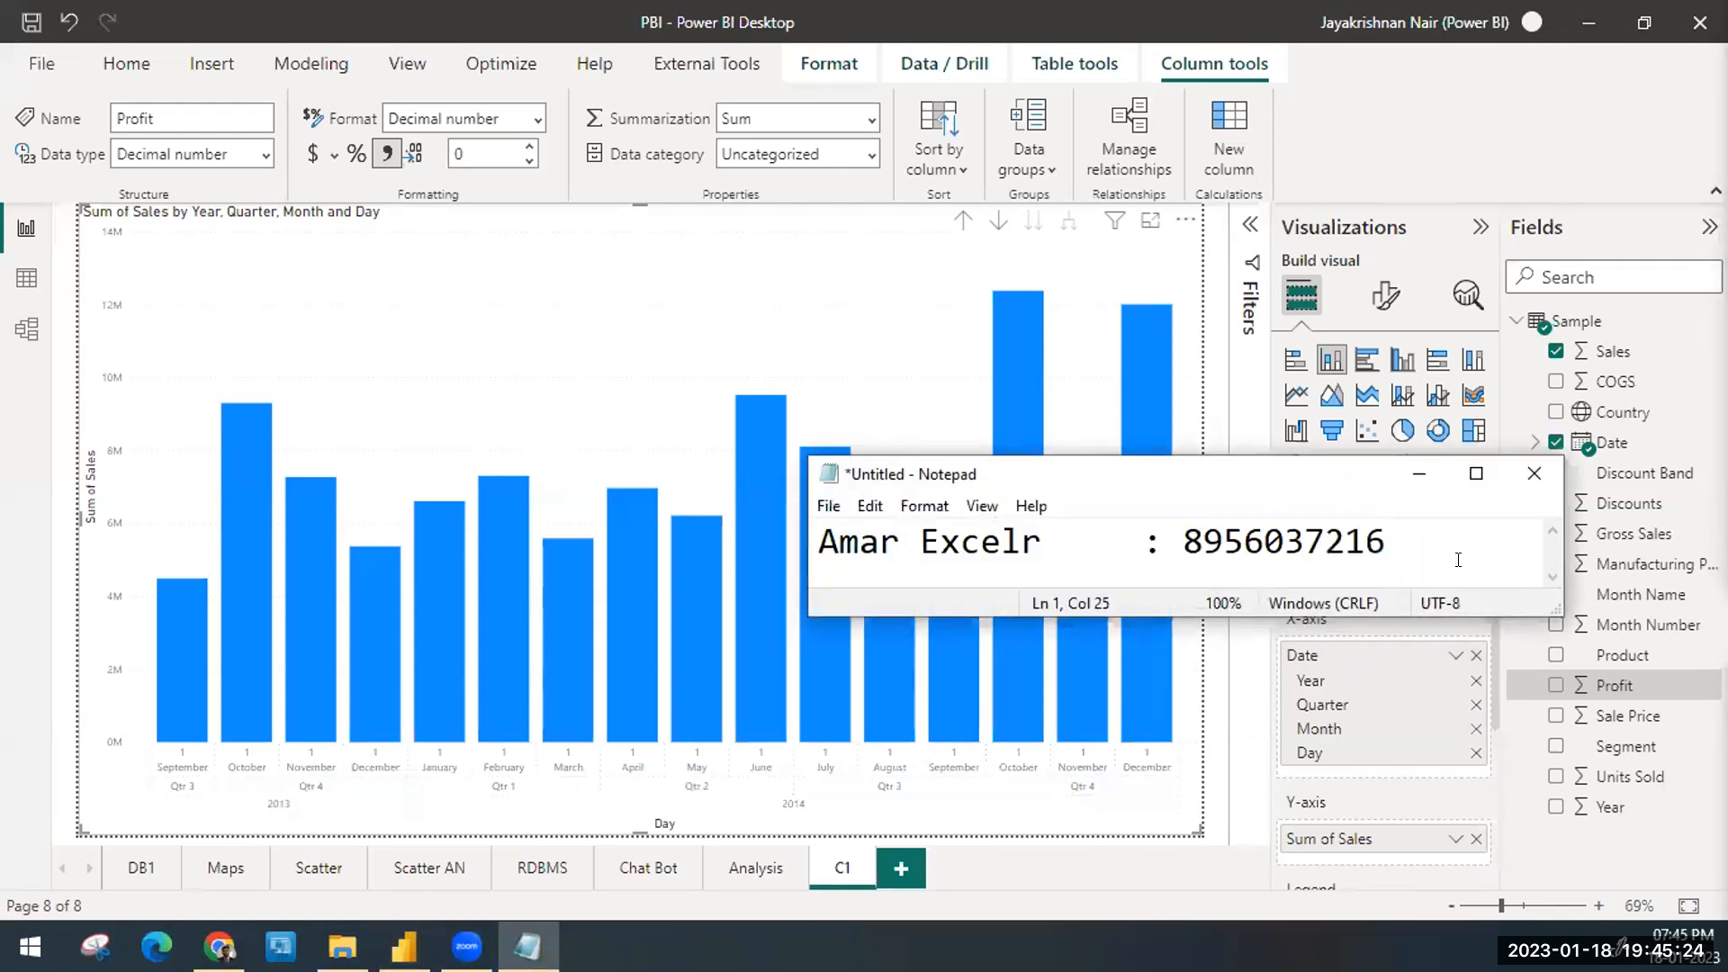
pyautogui.click(1426, 475)
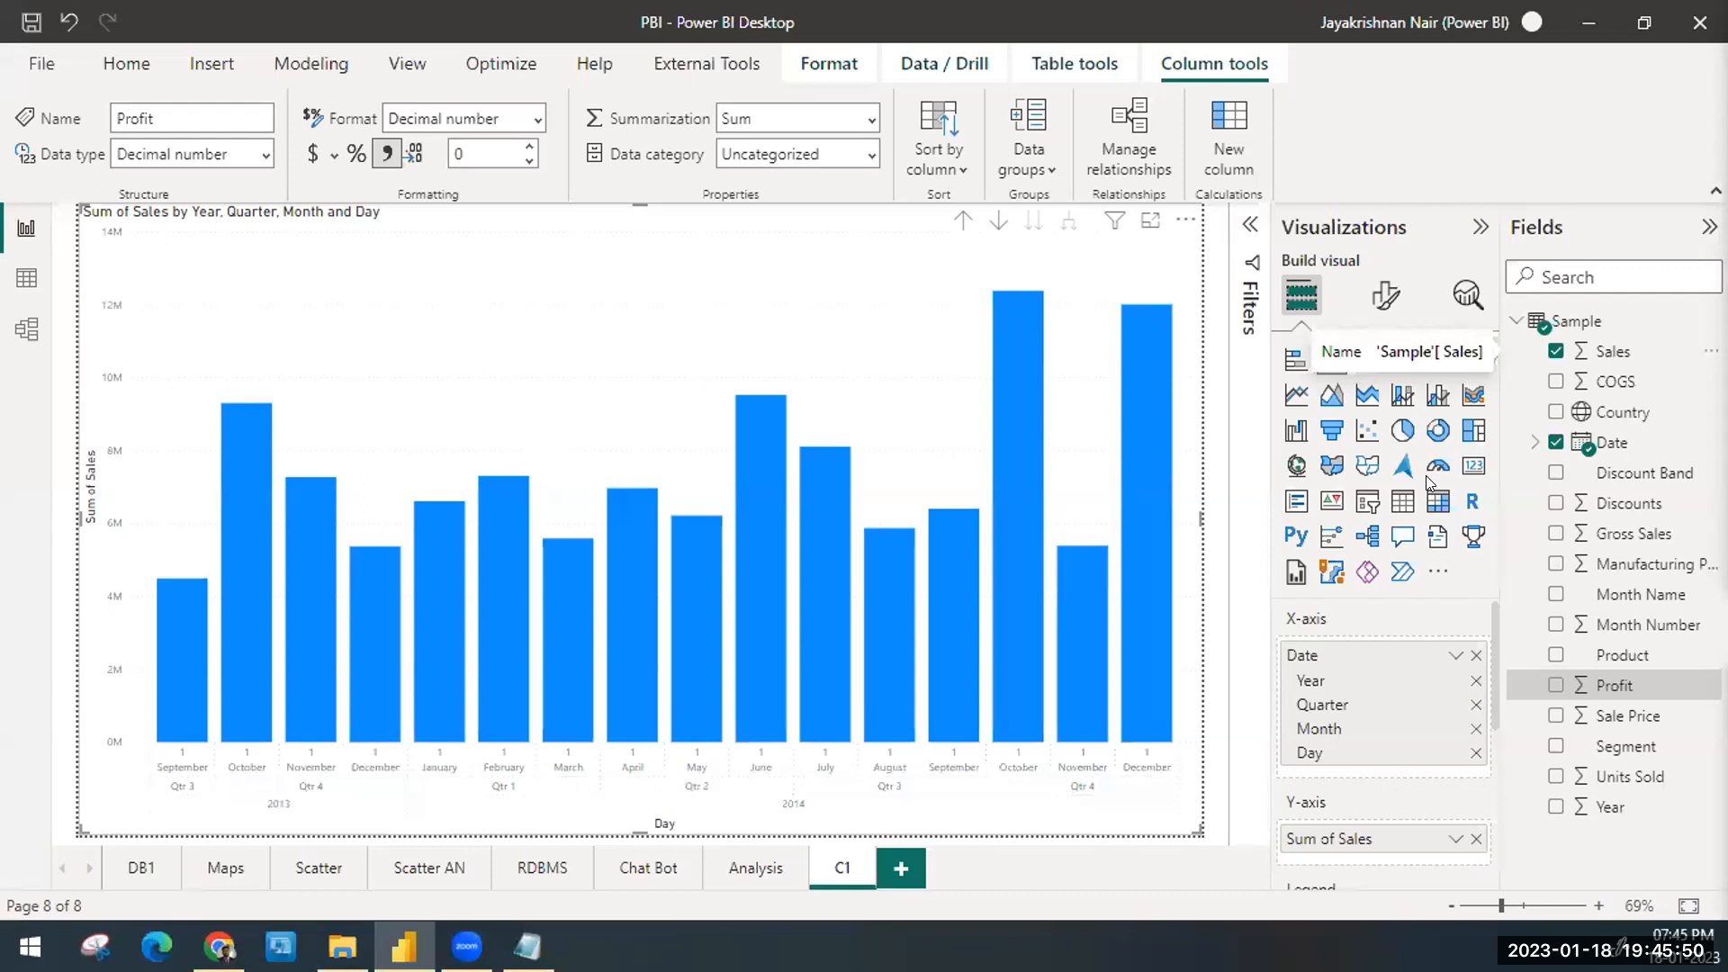
# Step: Drill the sales chart up from the day level through month and quarter to the year level
pyautogui.moveTo(1019, 304)
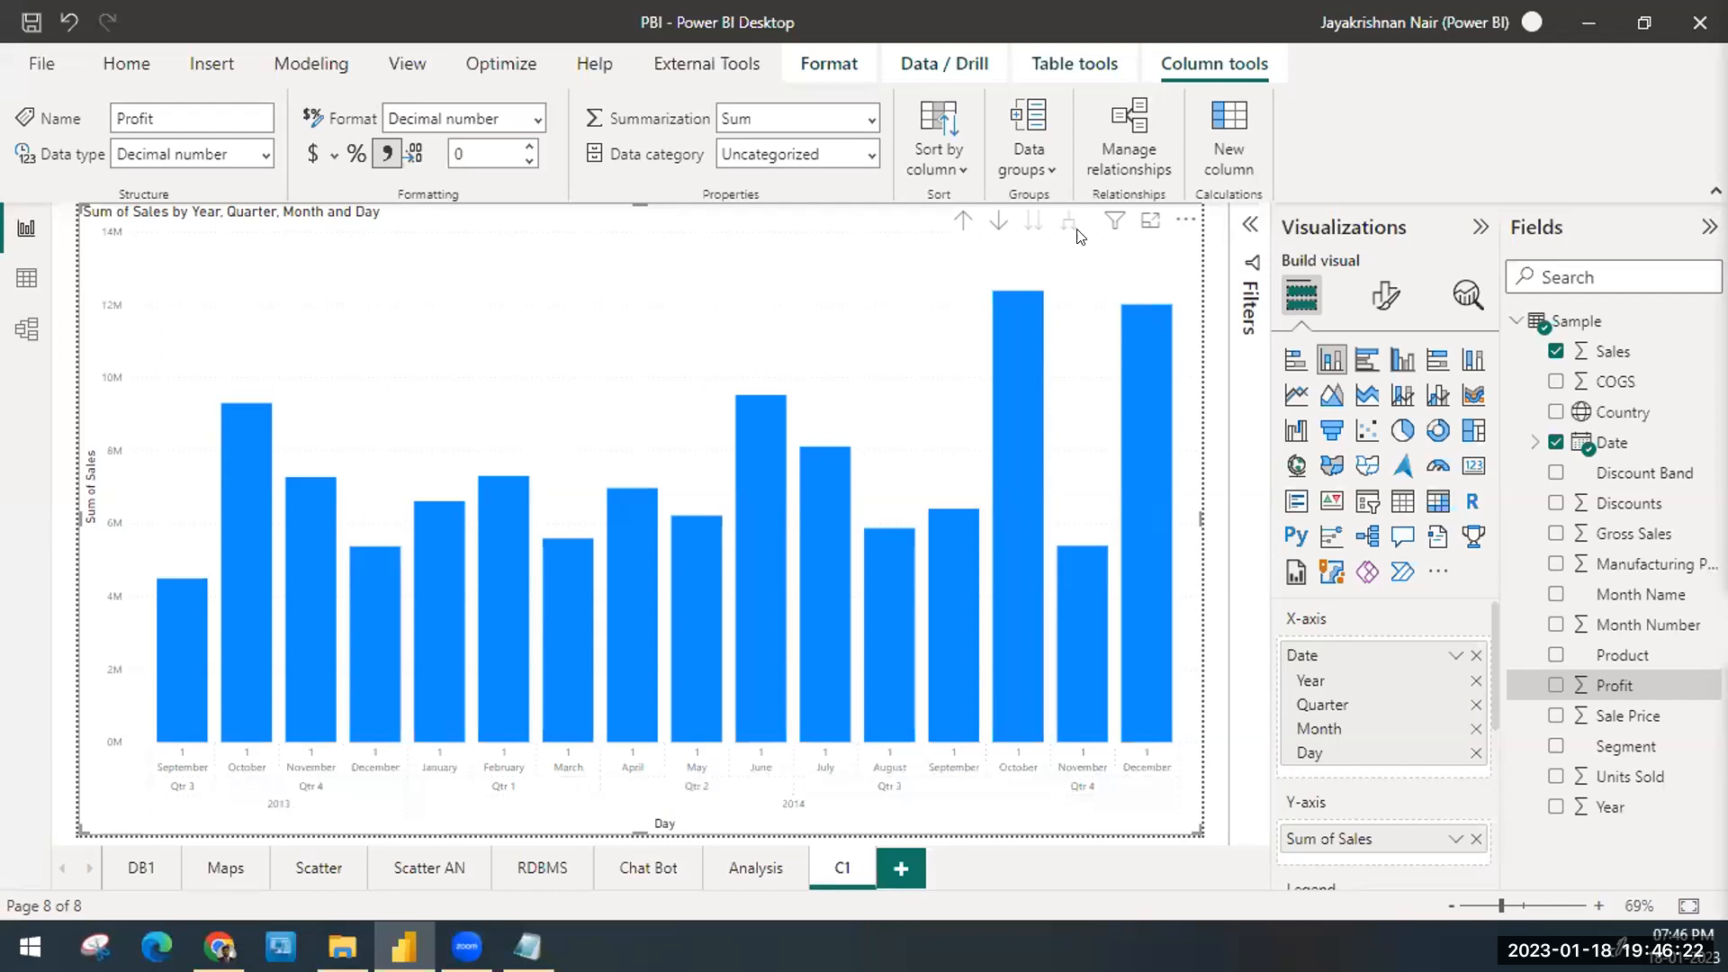
pyautogui.click(963, 222)
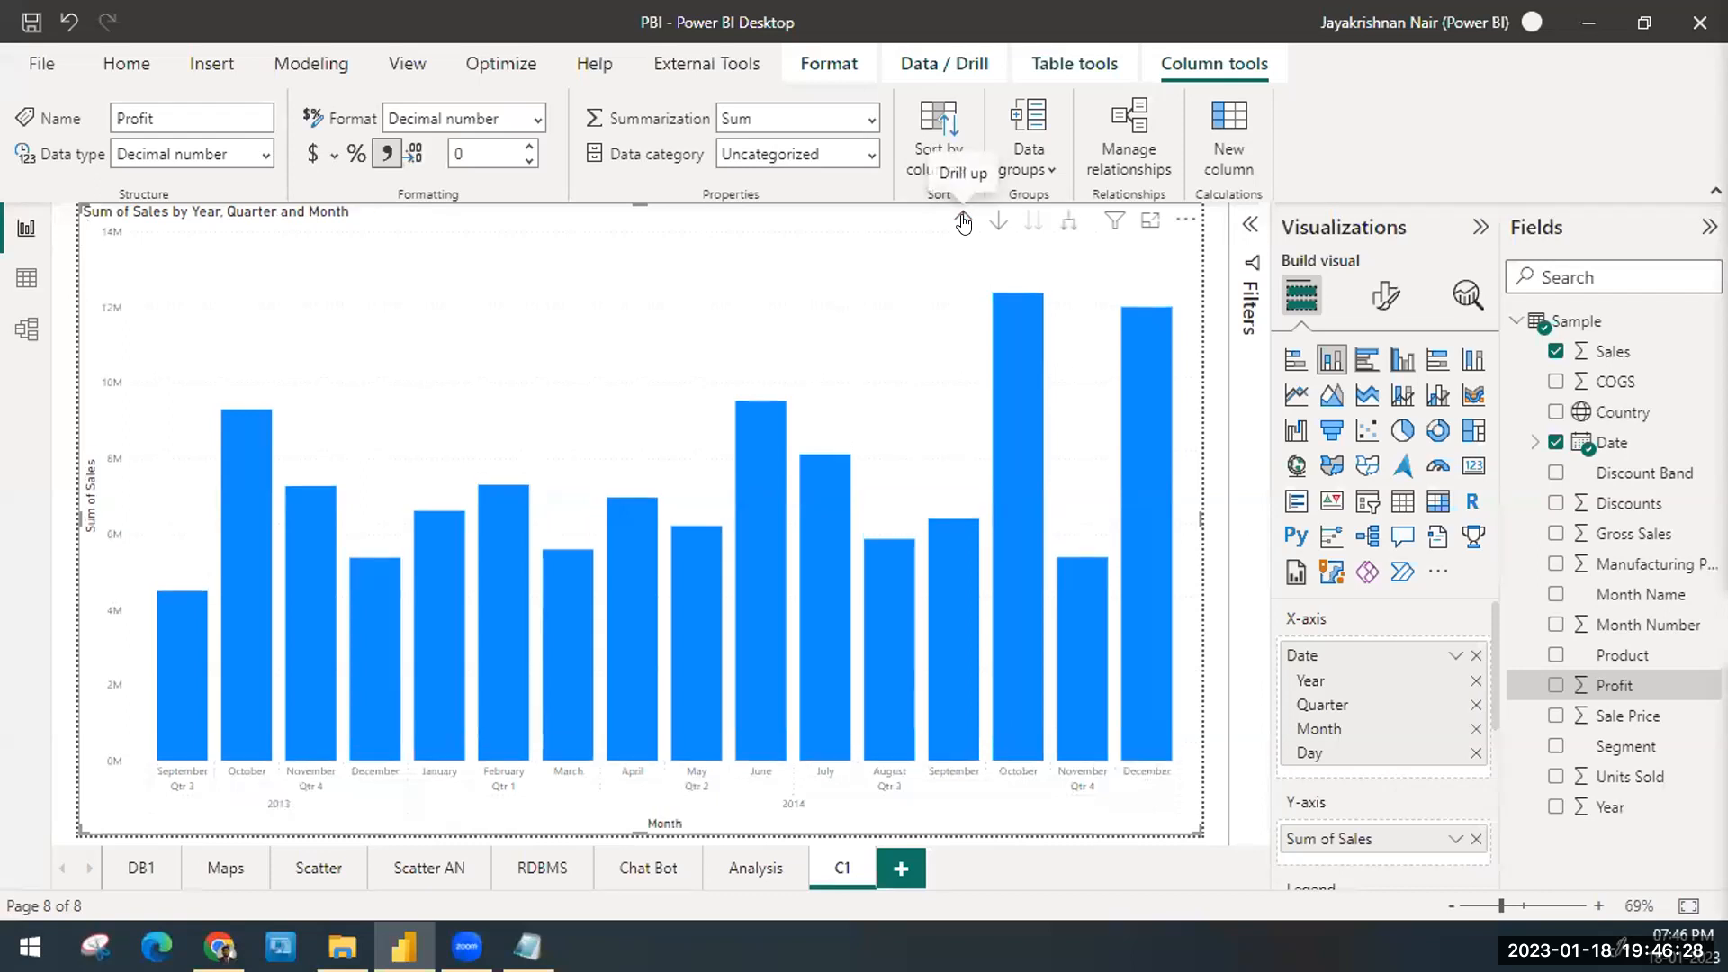
pyautogui.click(963, 221)
pyautogui.click(964, 221)
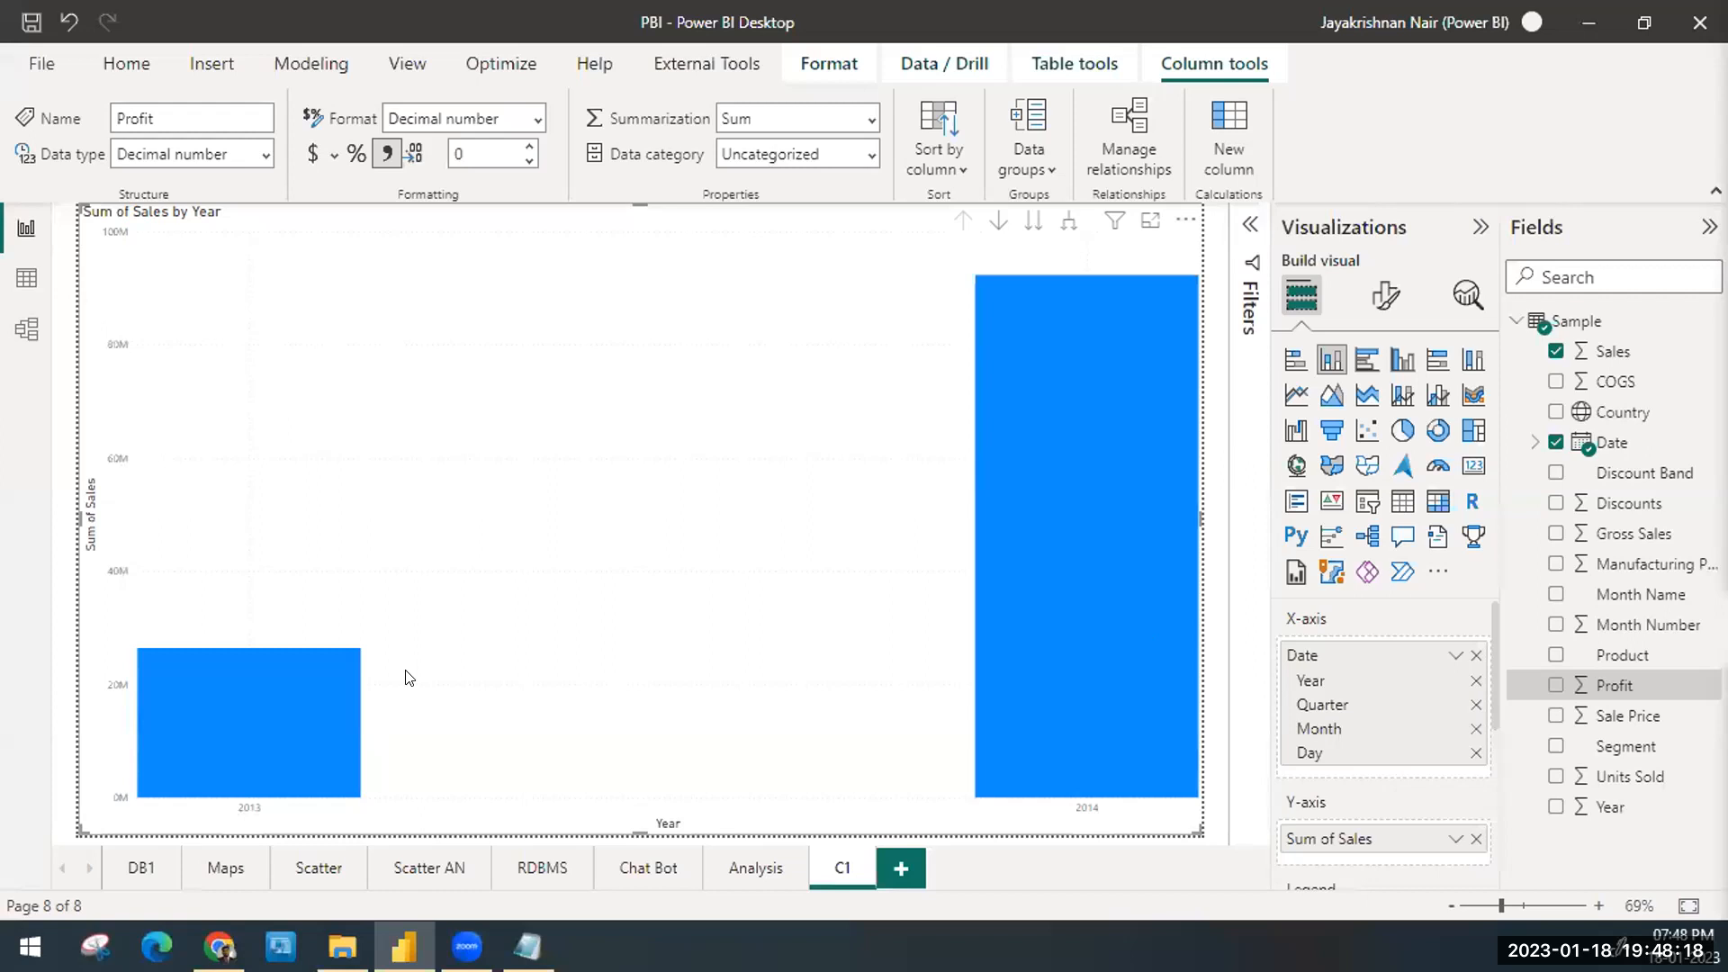
# Step: Select the 2014 and 2013 columns alternately to examine how each year is highlighted in the sales chart
pyautogui.click(979, 571)
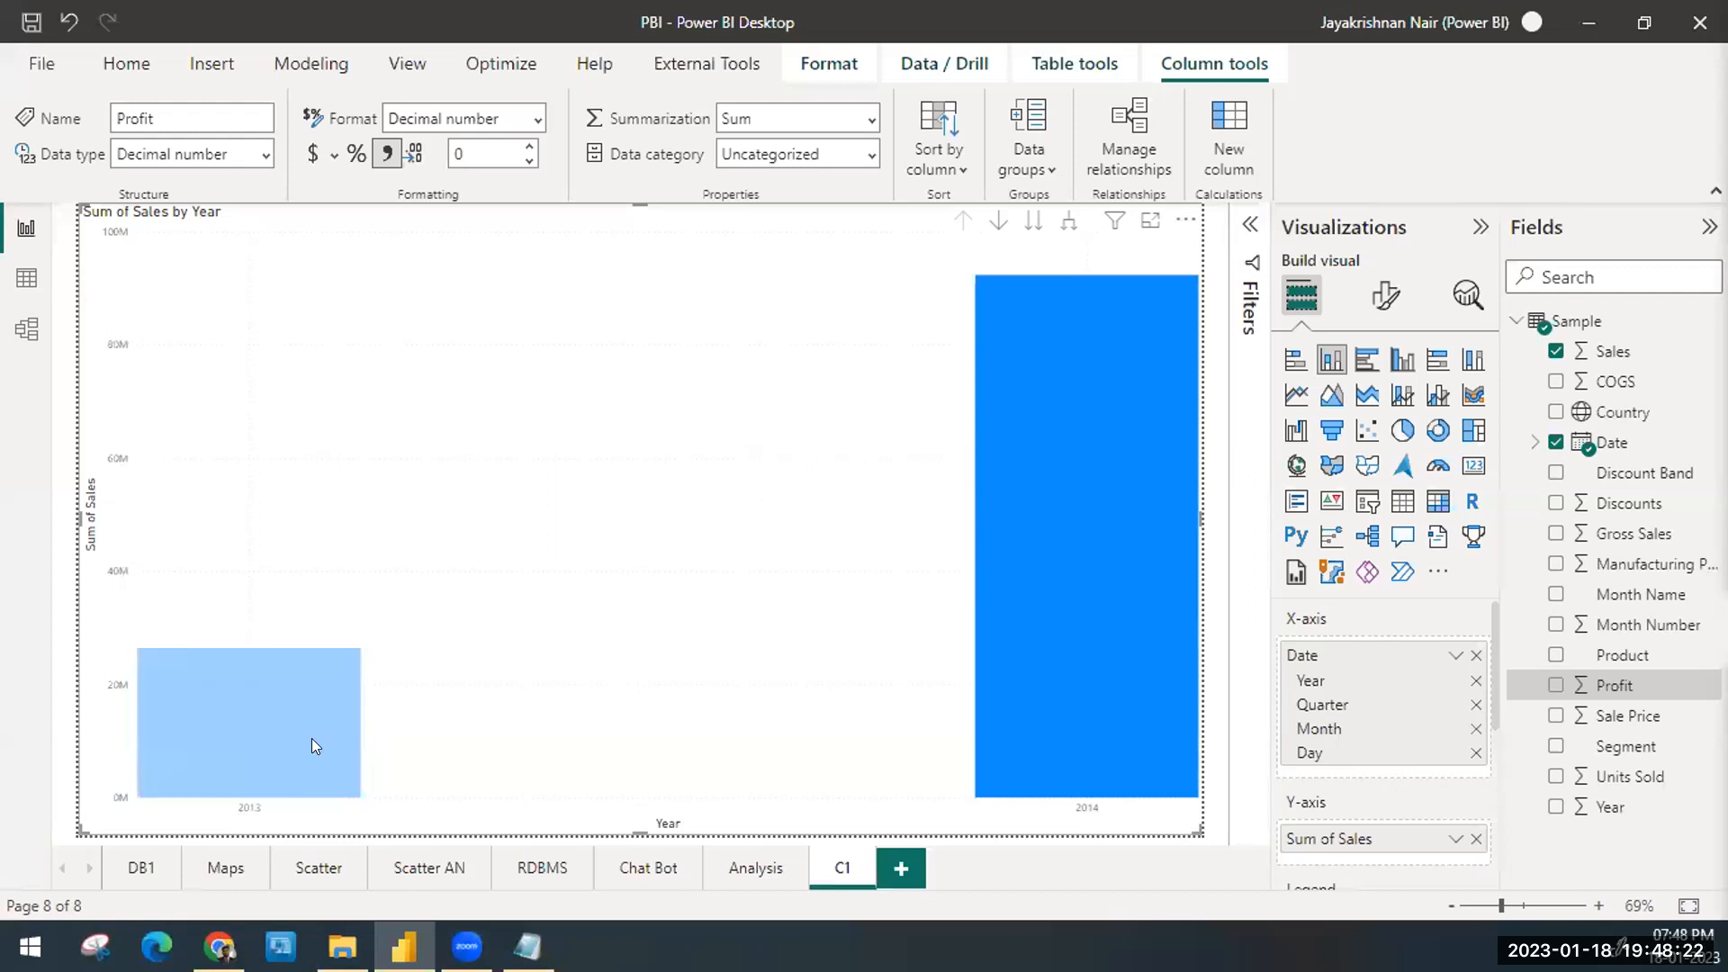
pyautogui.click(187, 731)
pyautogui.click(1074, 434)
pyautogui.click(996, 598)
pyautogui.click(326, 729)
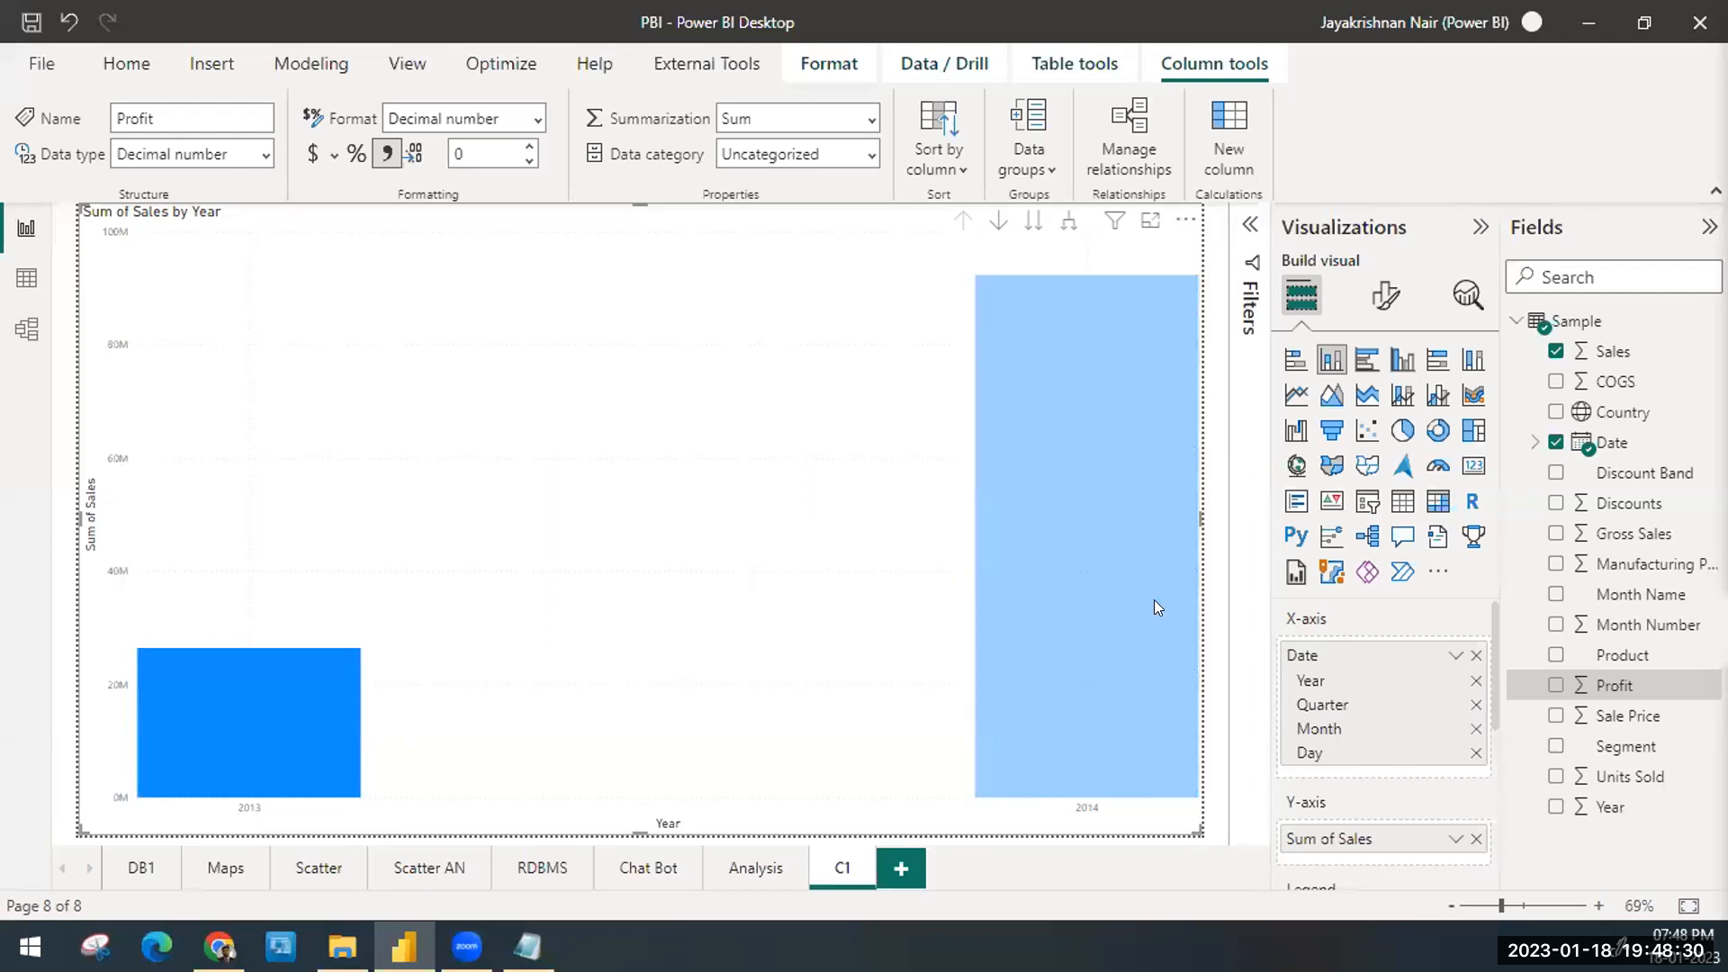
pyautogui.click(1154, 599)
pyautogui.click(297, 711)
pyautogui.click(1082, 540)
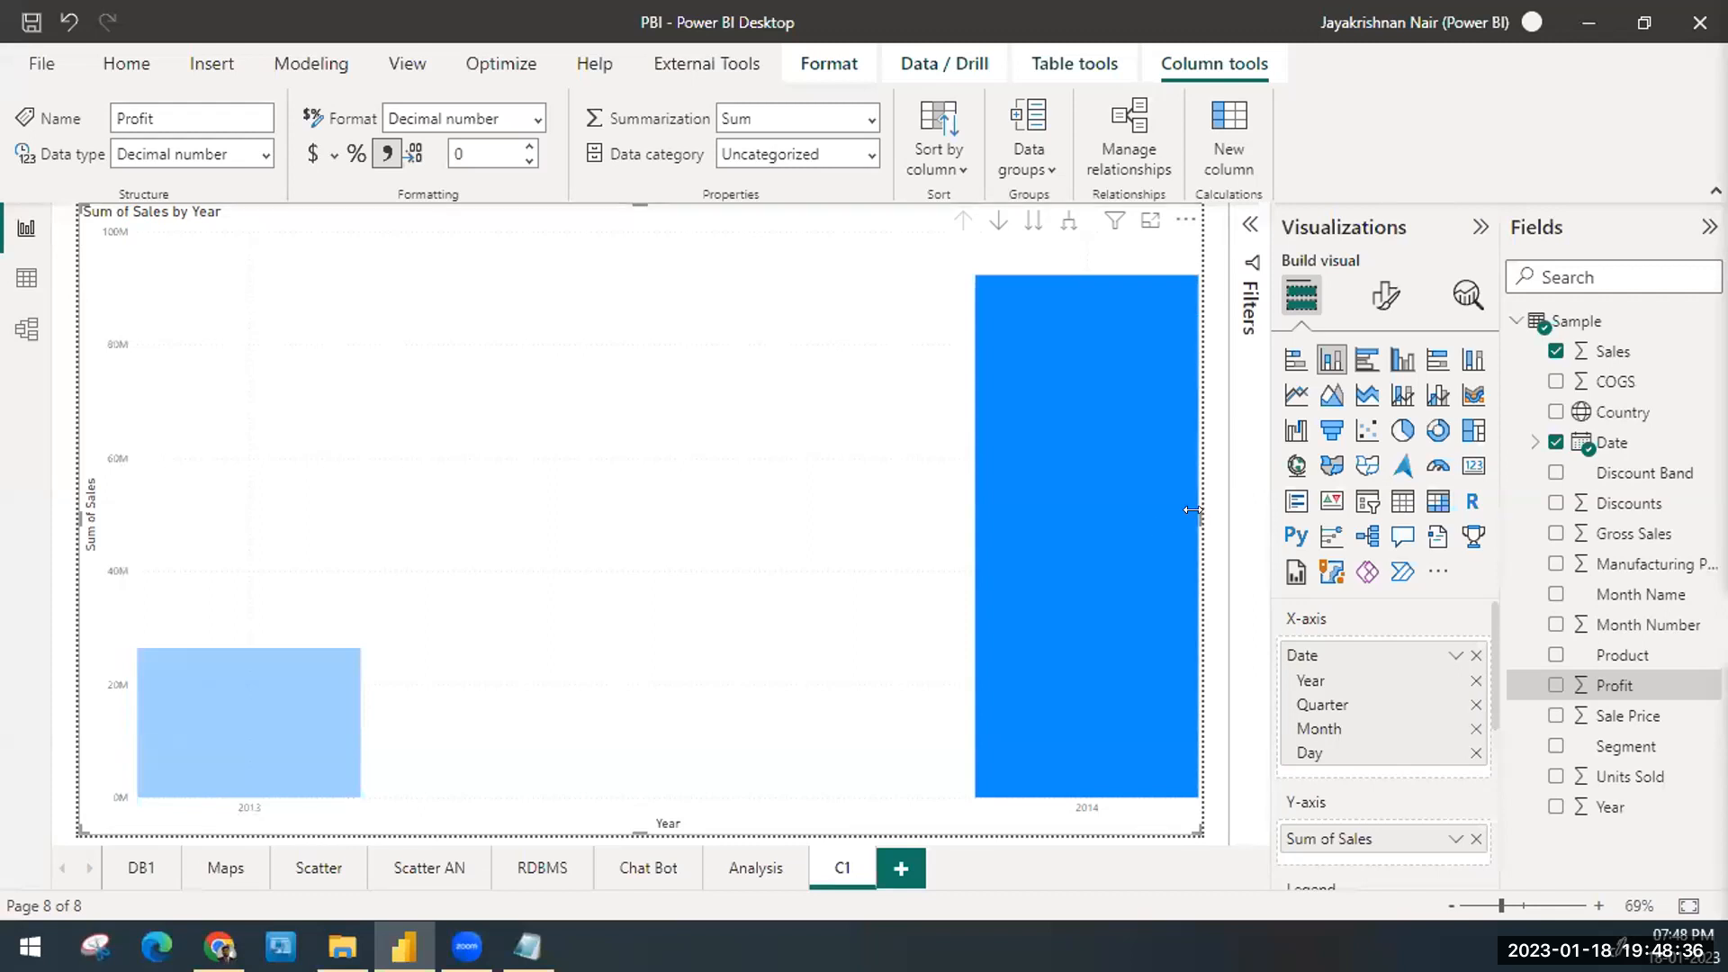
# Step: Narrow the sales chart to the left half of the page and add a table of Date and Sales beside it
pyautogui.moveTo(1193, 510); pyautogui.dragTo(635, 557)
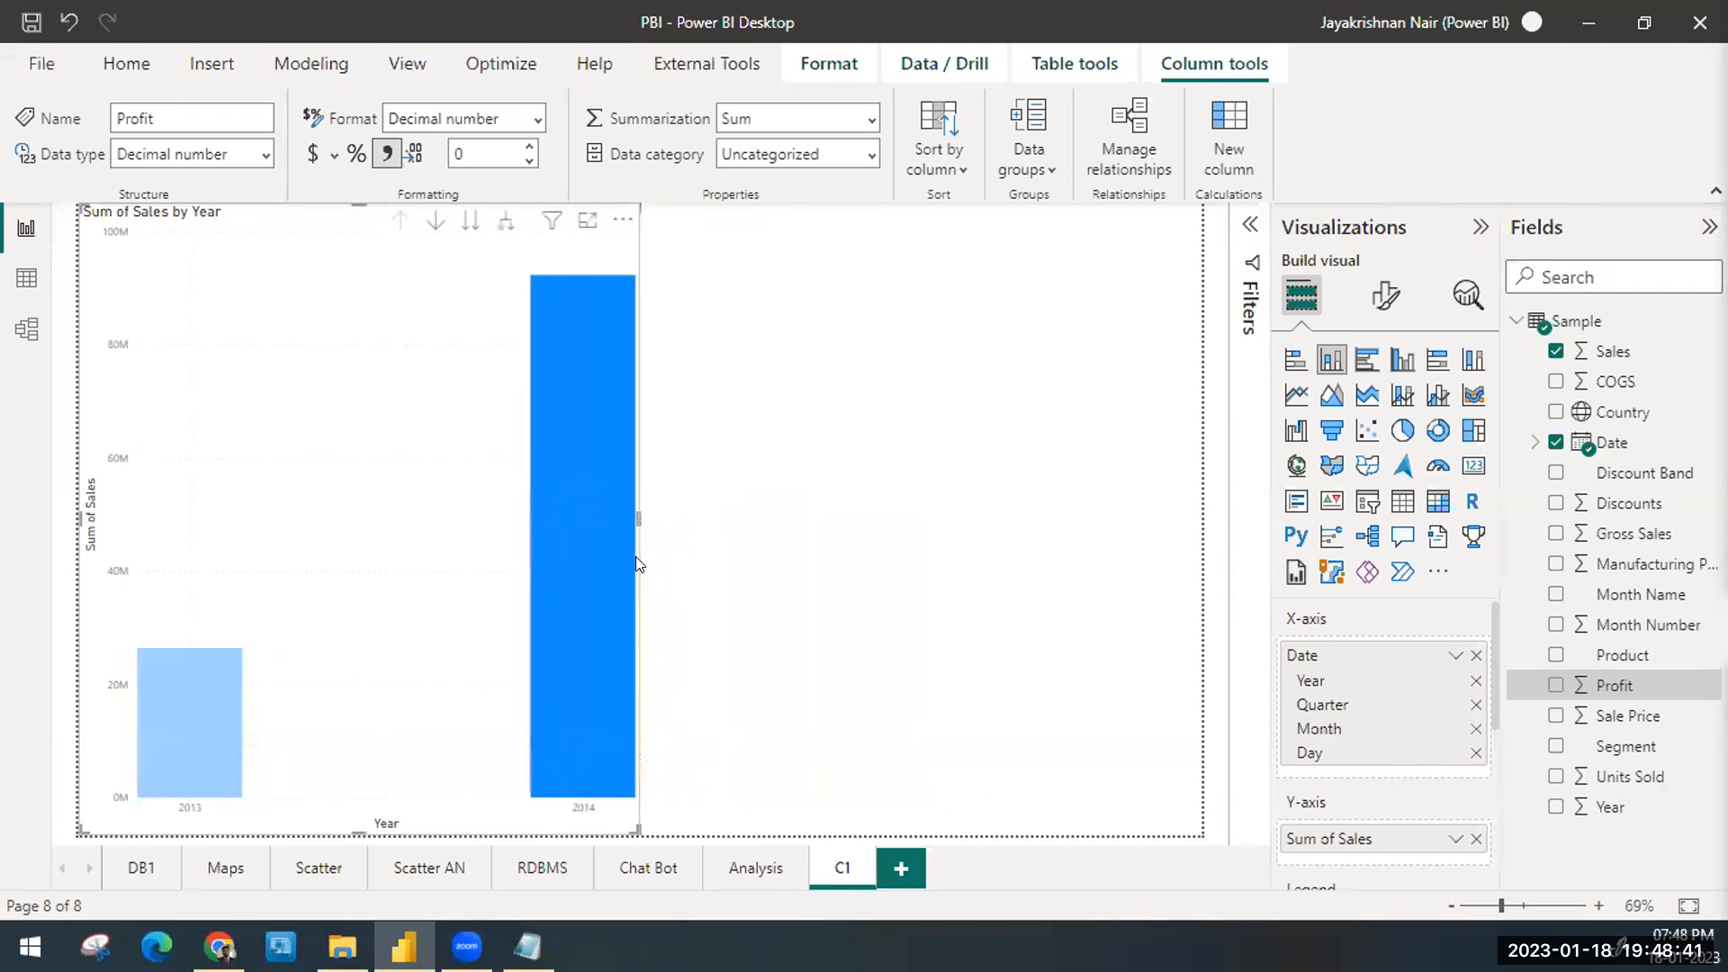
pyautogui.click(859, 418)
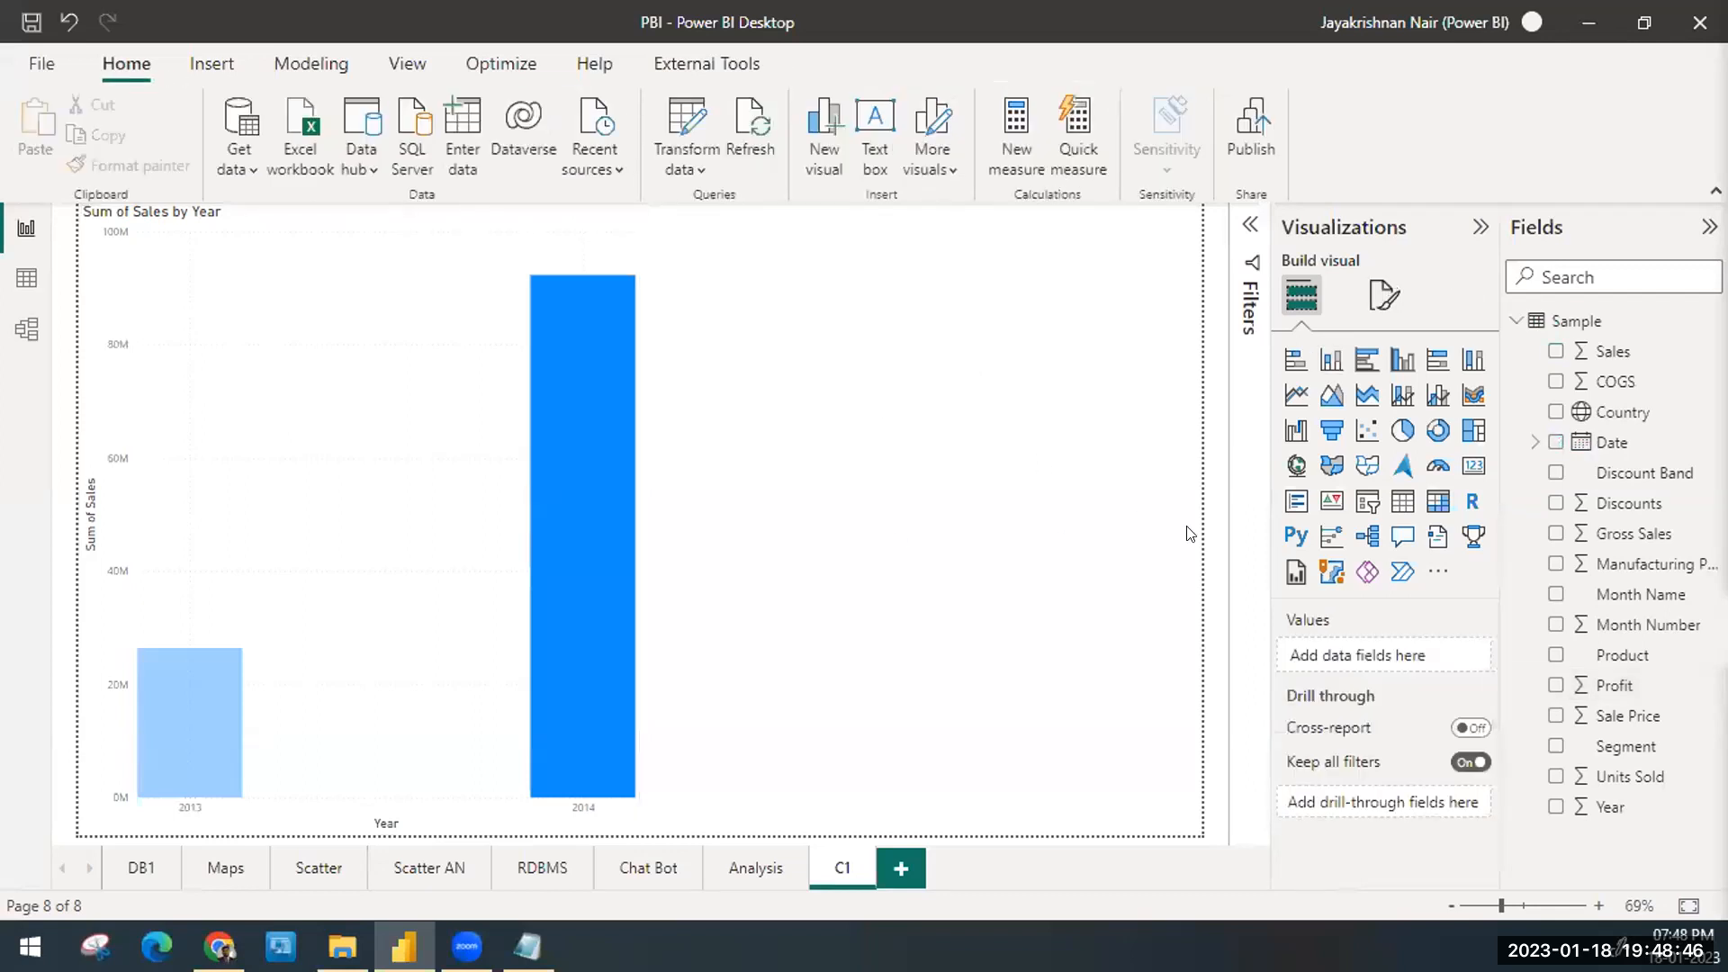
pyautogui.click(1402, 502)
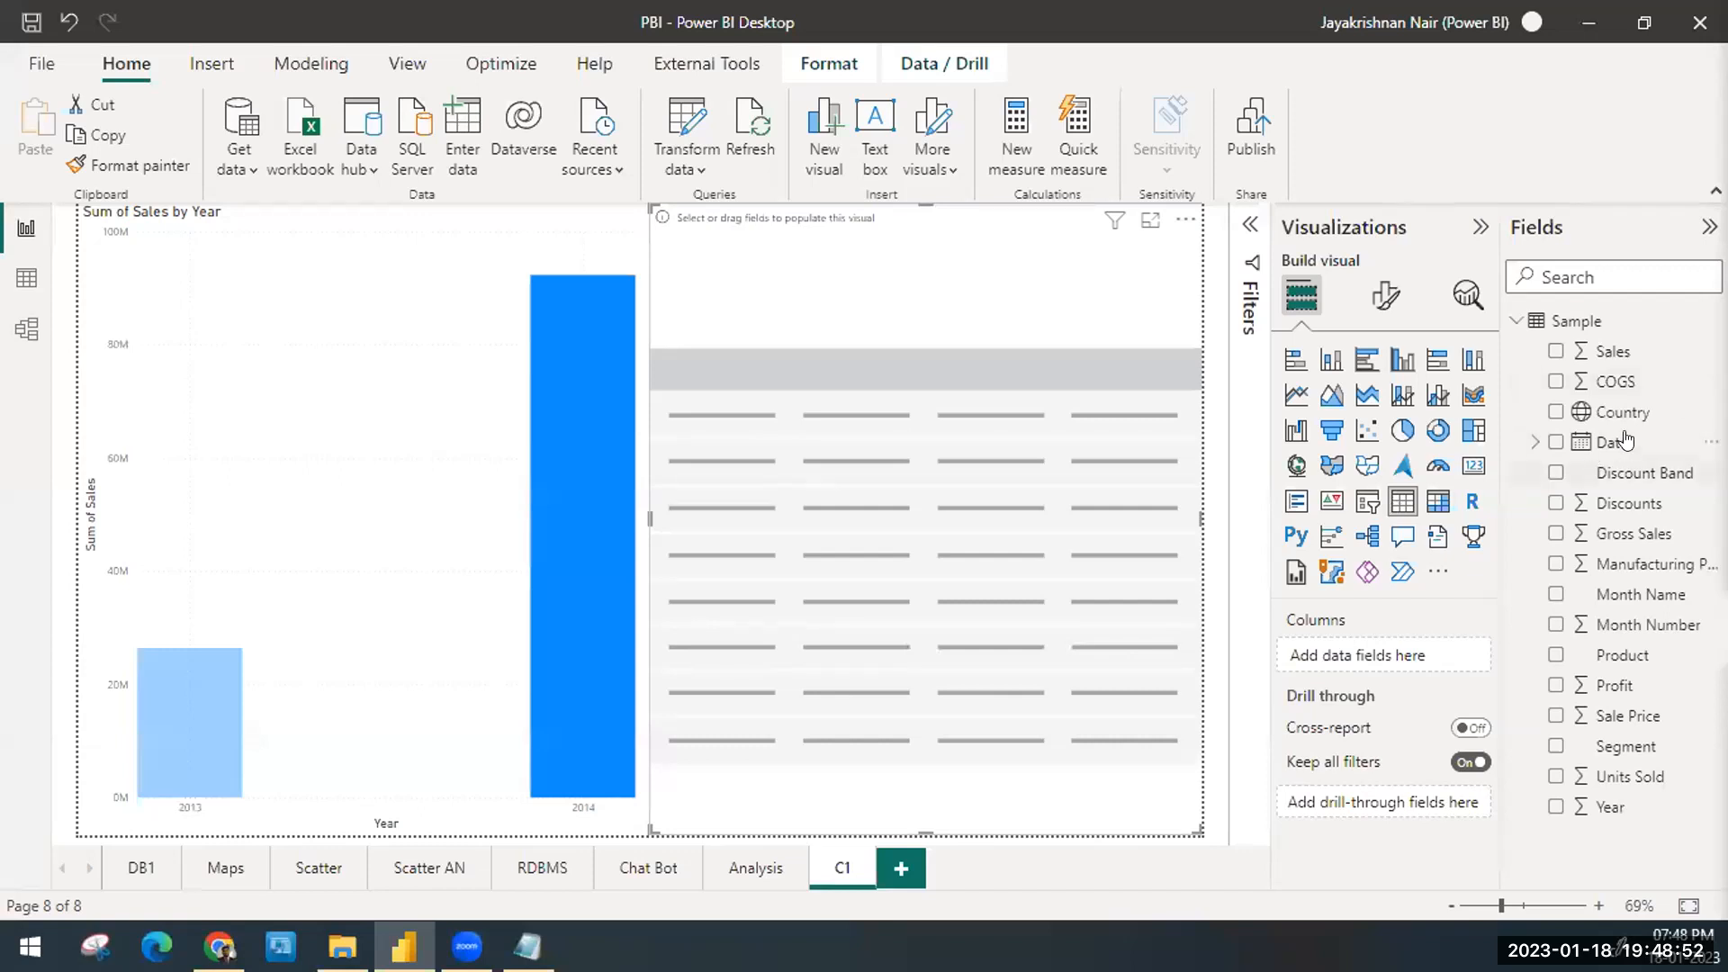
pyautogui.moveTo(1599, 443); pyautogui.dragTo(1389, 646)
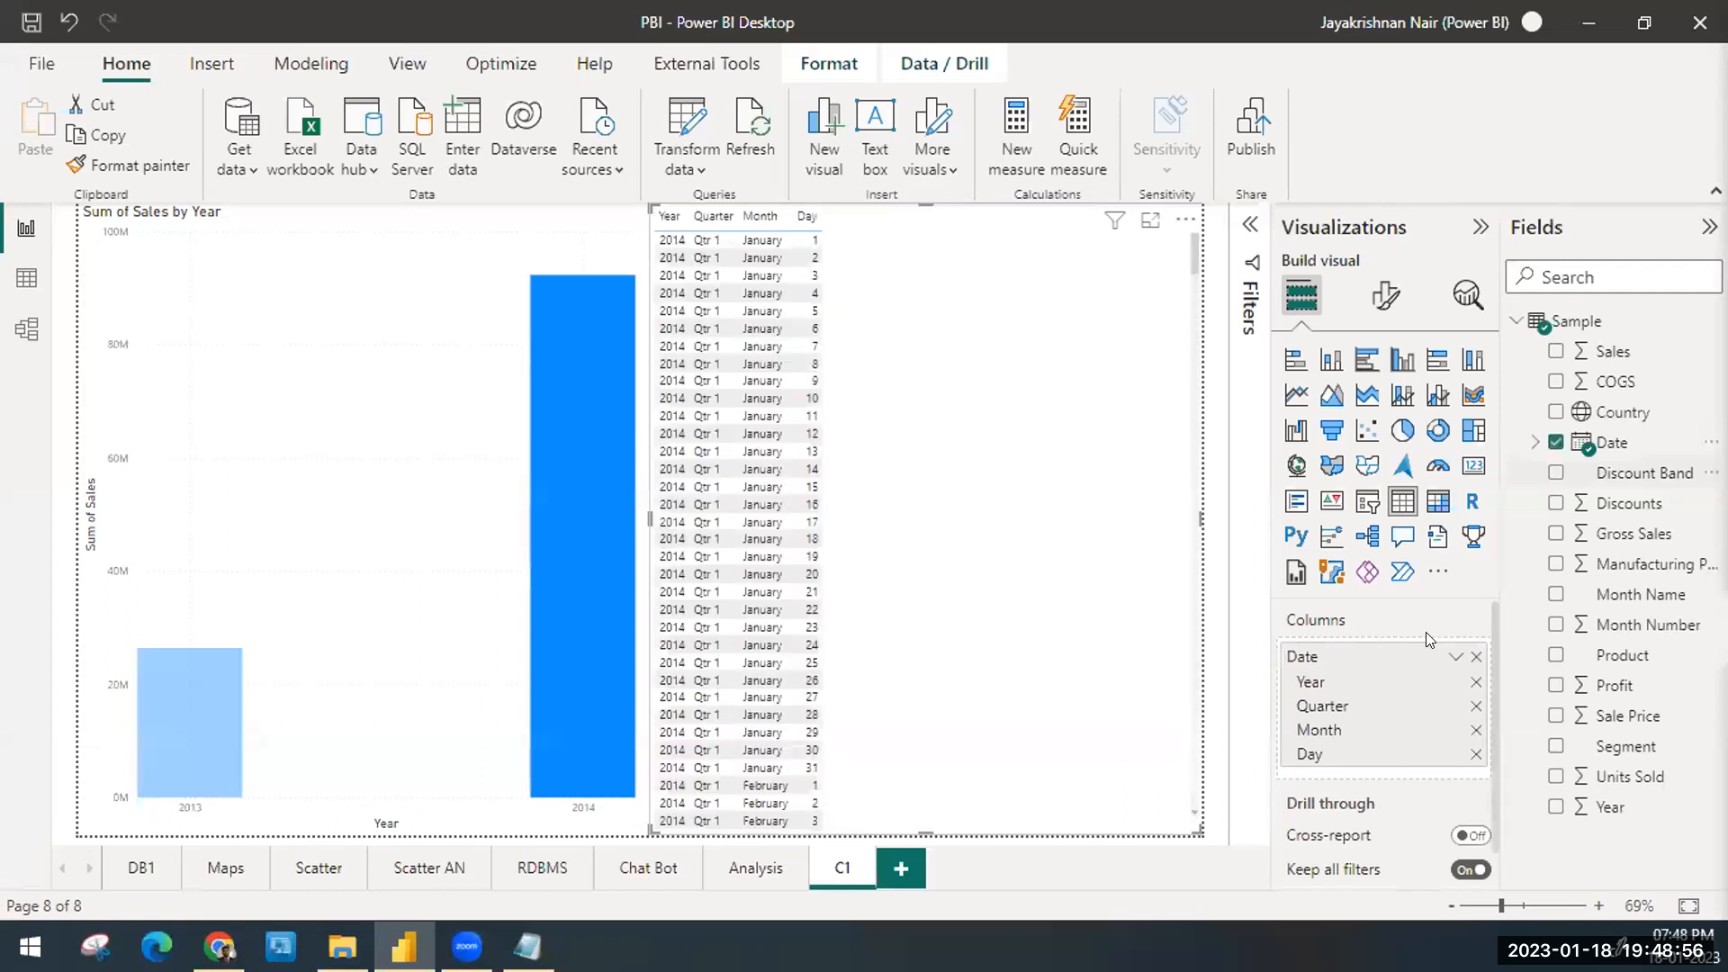
pyautogui.moveTo(1613, 353); pyautogui.dragTo(1410, 764)
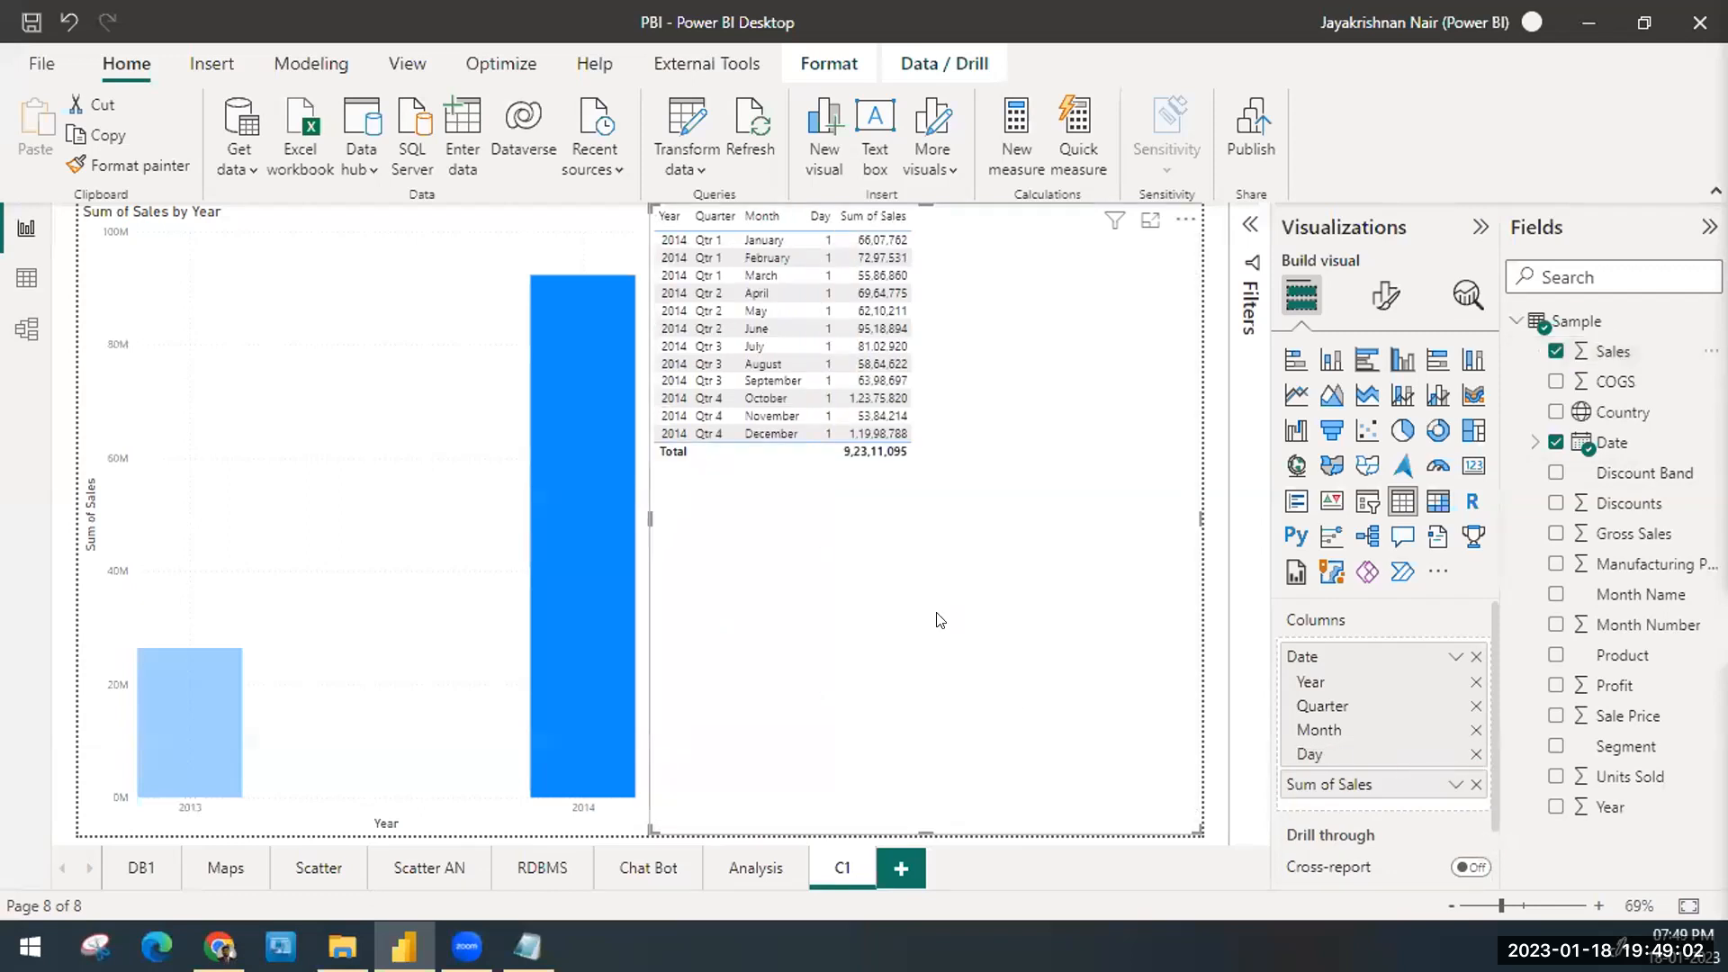
# Step: Resize the table to fit all its rows in the page's upper-right corner, clearing the chart's 2014 column selection
pyautogui.moveTo(648, 529); pyautogui.dragTo(928, 513)
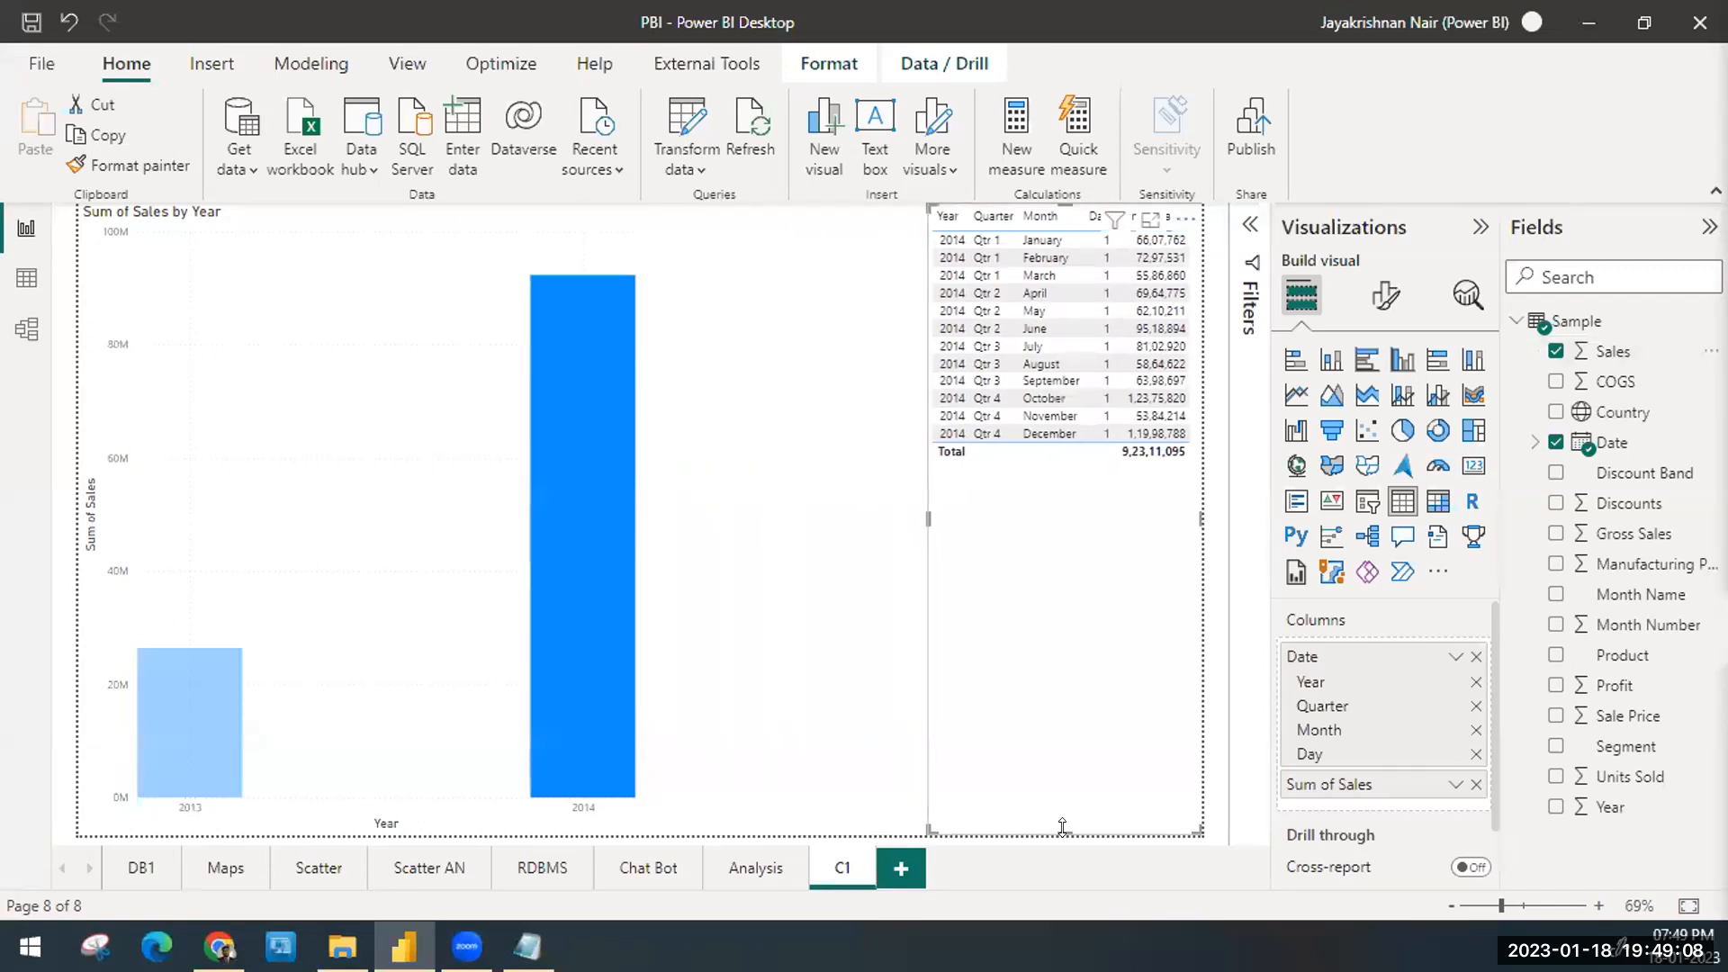
pyautogui.moveTo(1065, 835); pyautogui.dragTo(1044, 478)
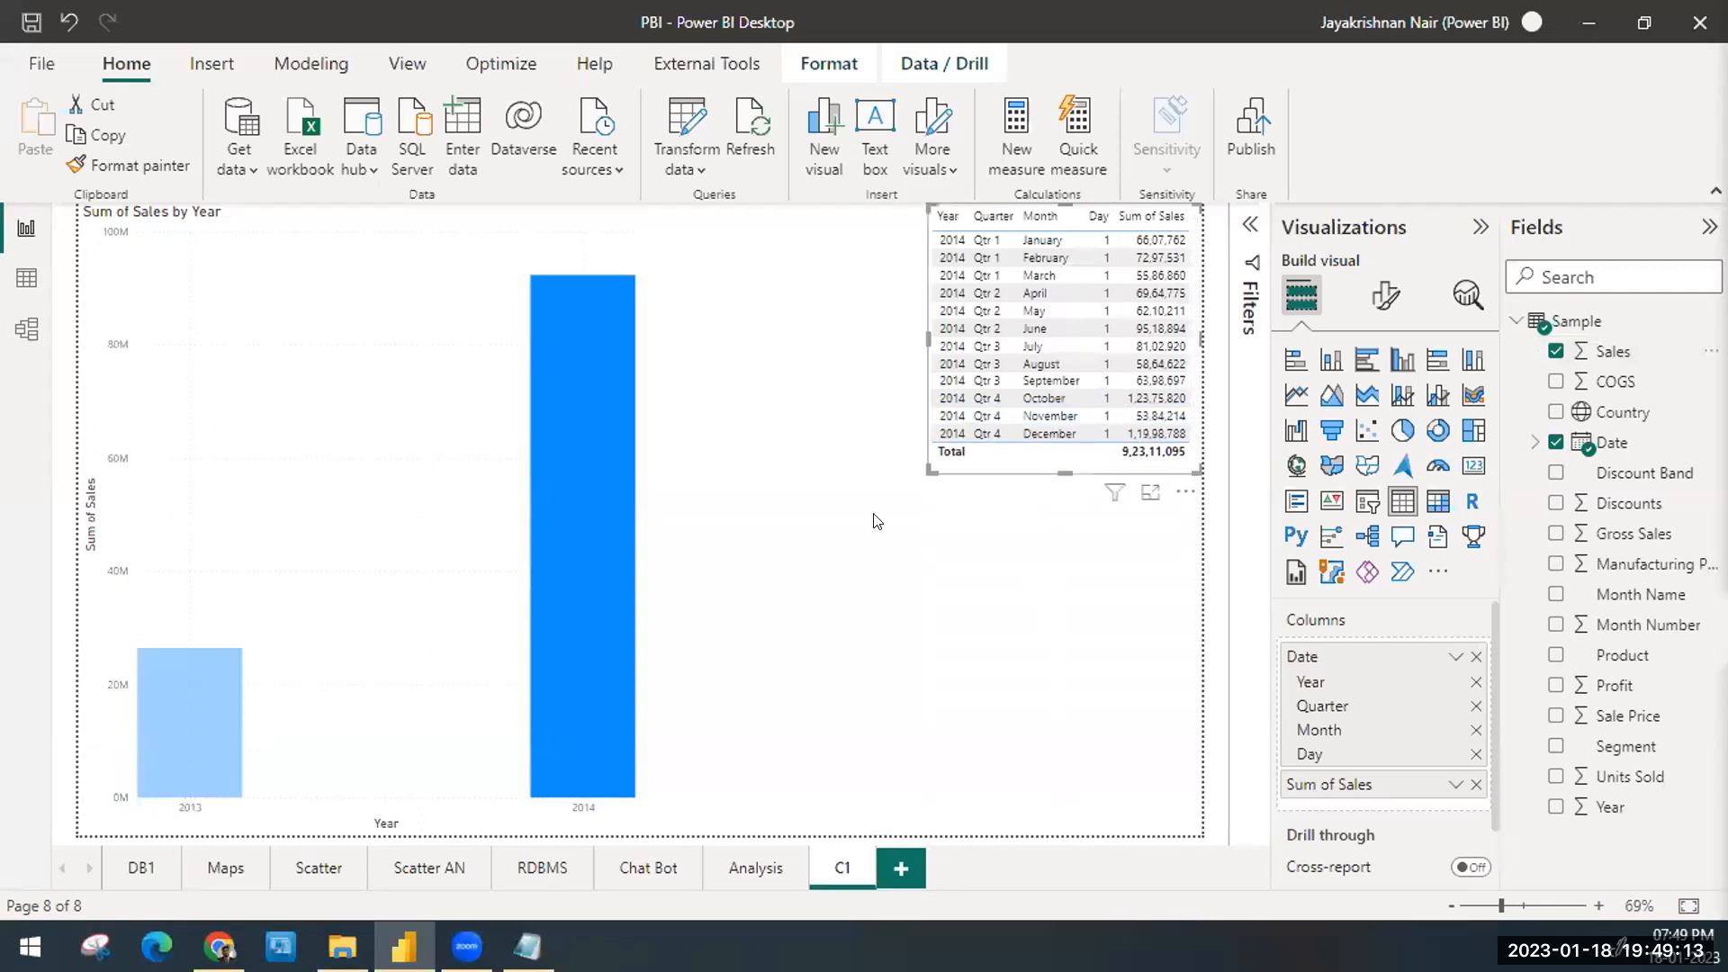
pyautogui.click(633, 500)
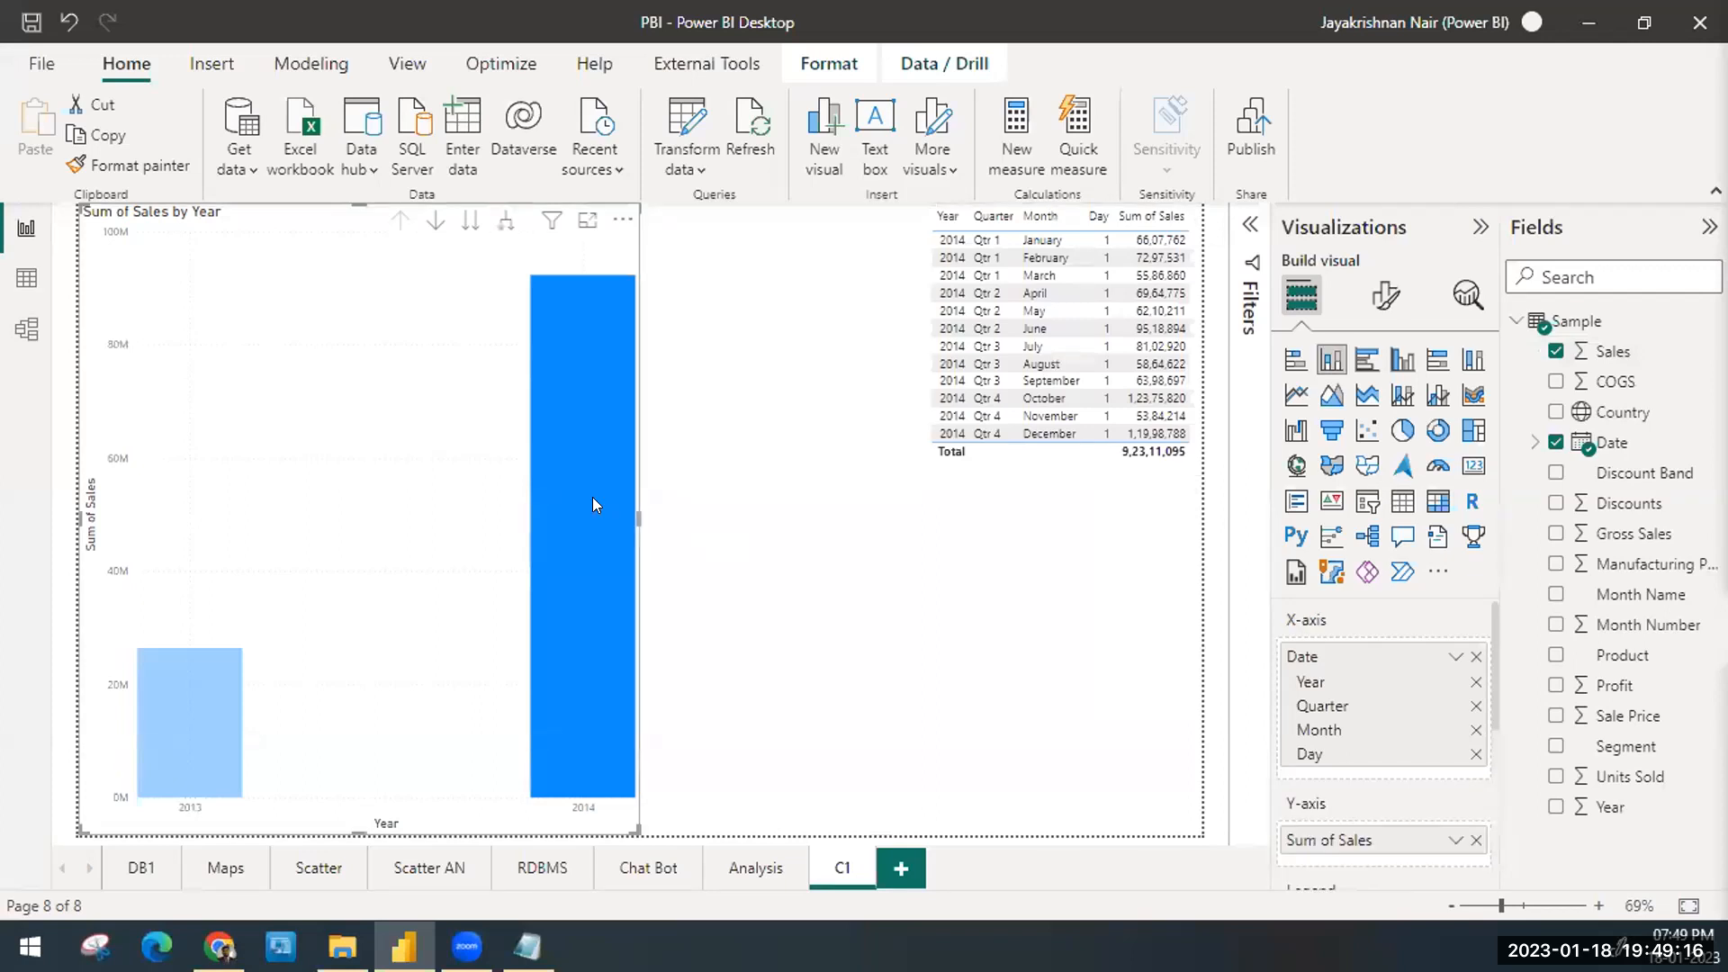
pyautogui.click(592, 497)
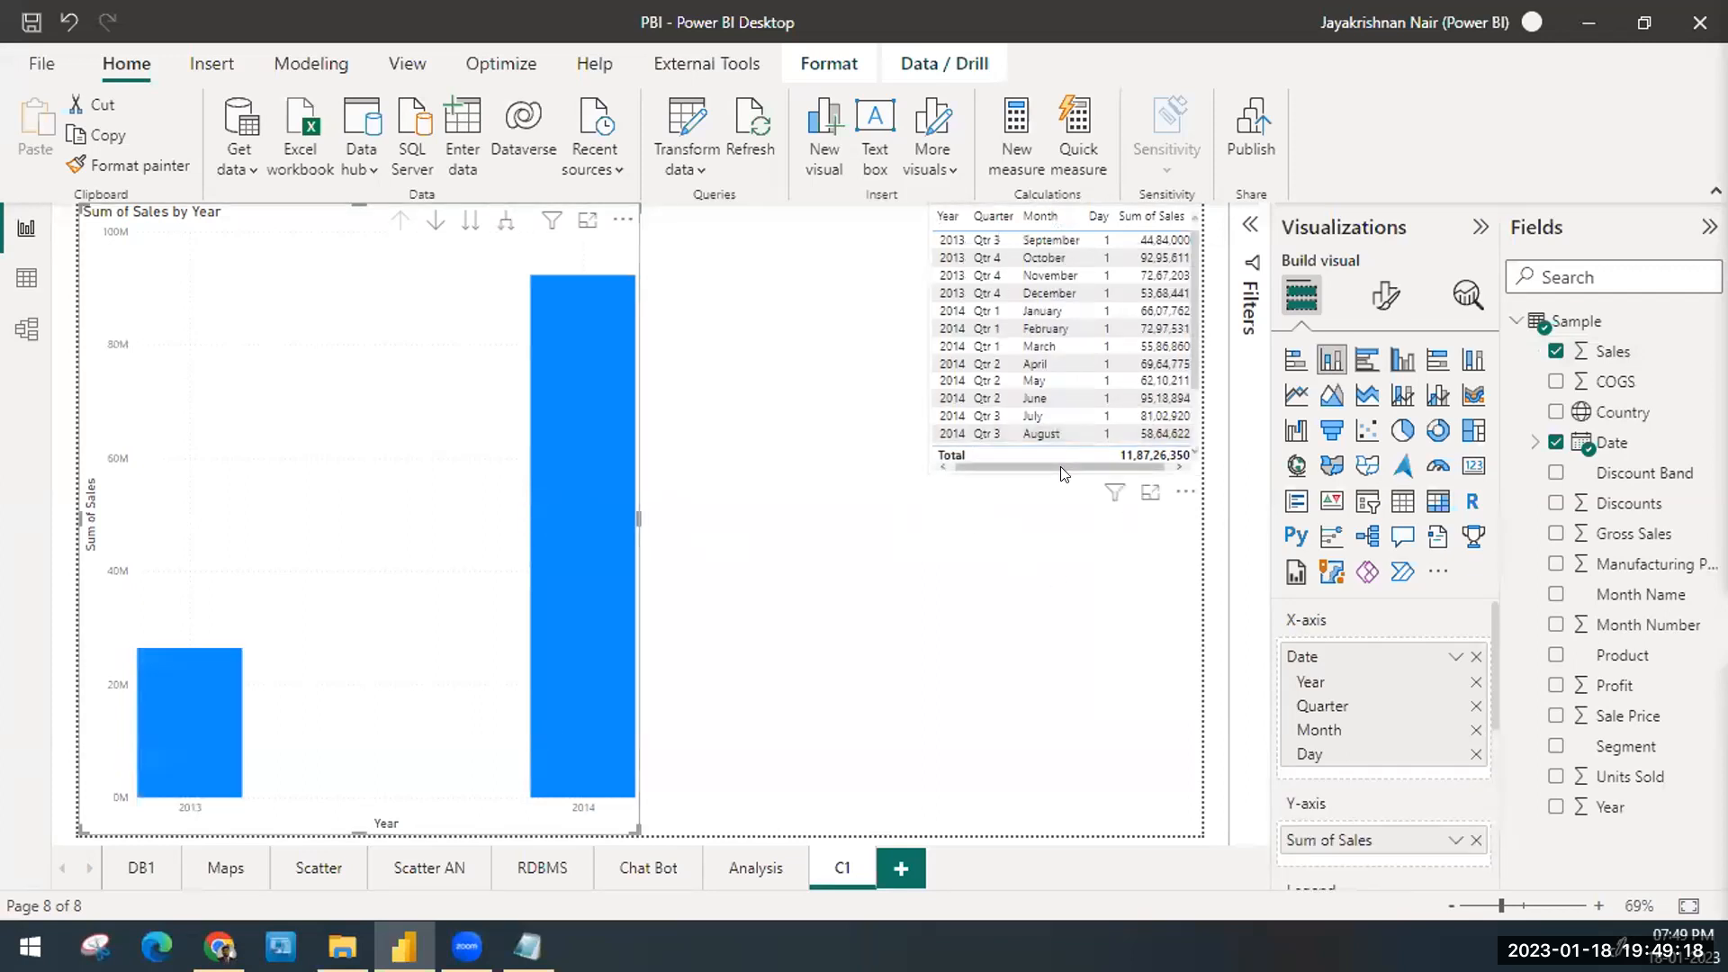
pyautogui.click(1061, 466)
pyautogui.moveTo(1062, 462); pyautogui.dragTo(1078, 534)
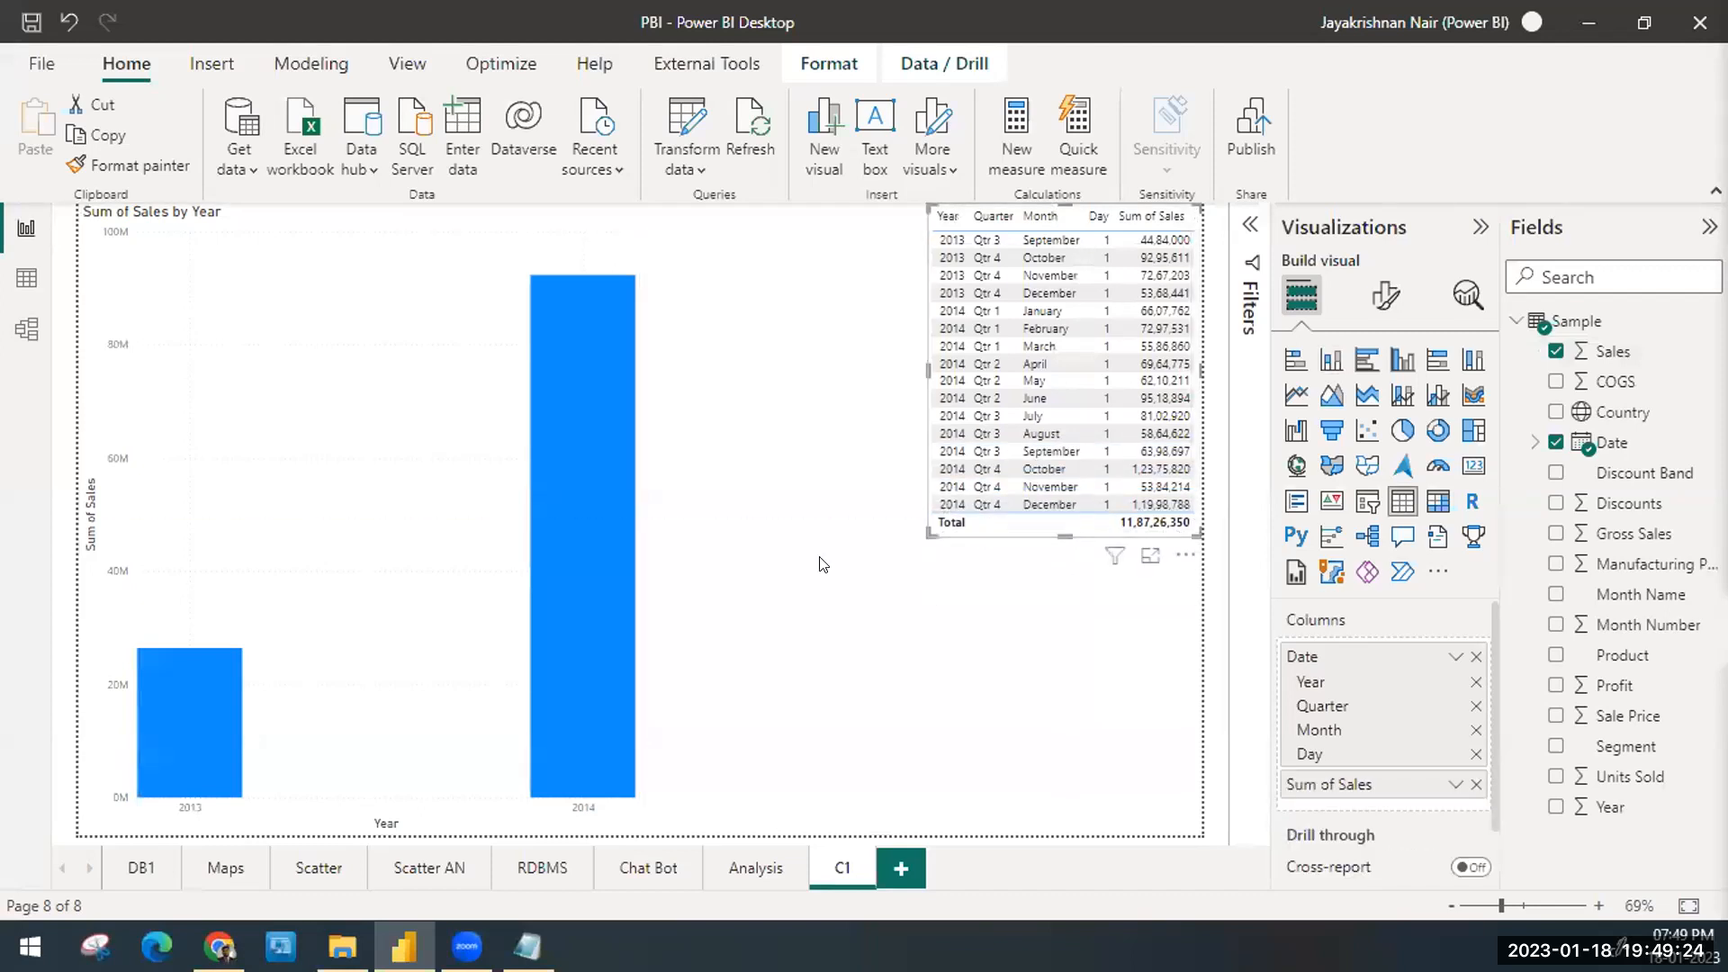
# Step: Widen the sales chart to reach the table's left edge, leaving the area beneath the table free
pyautogui.click(632, 511)
pyautogui.click(632, 511)
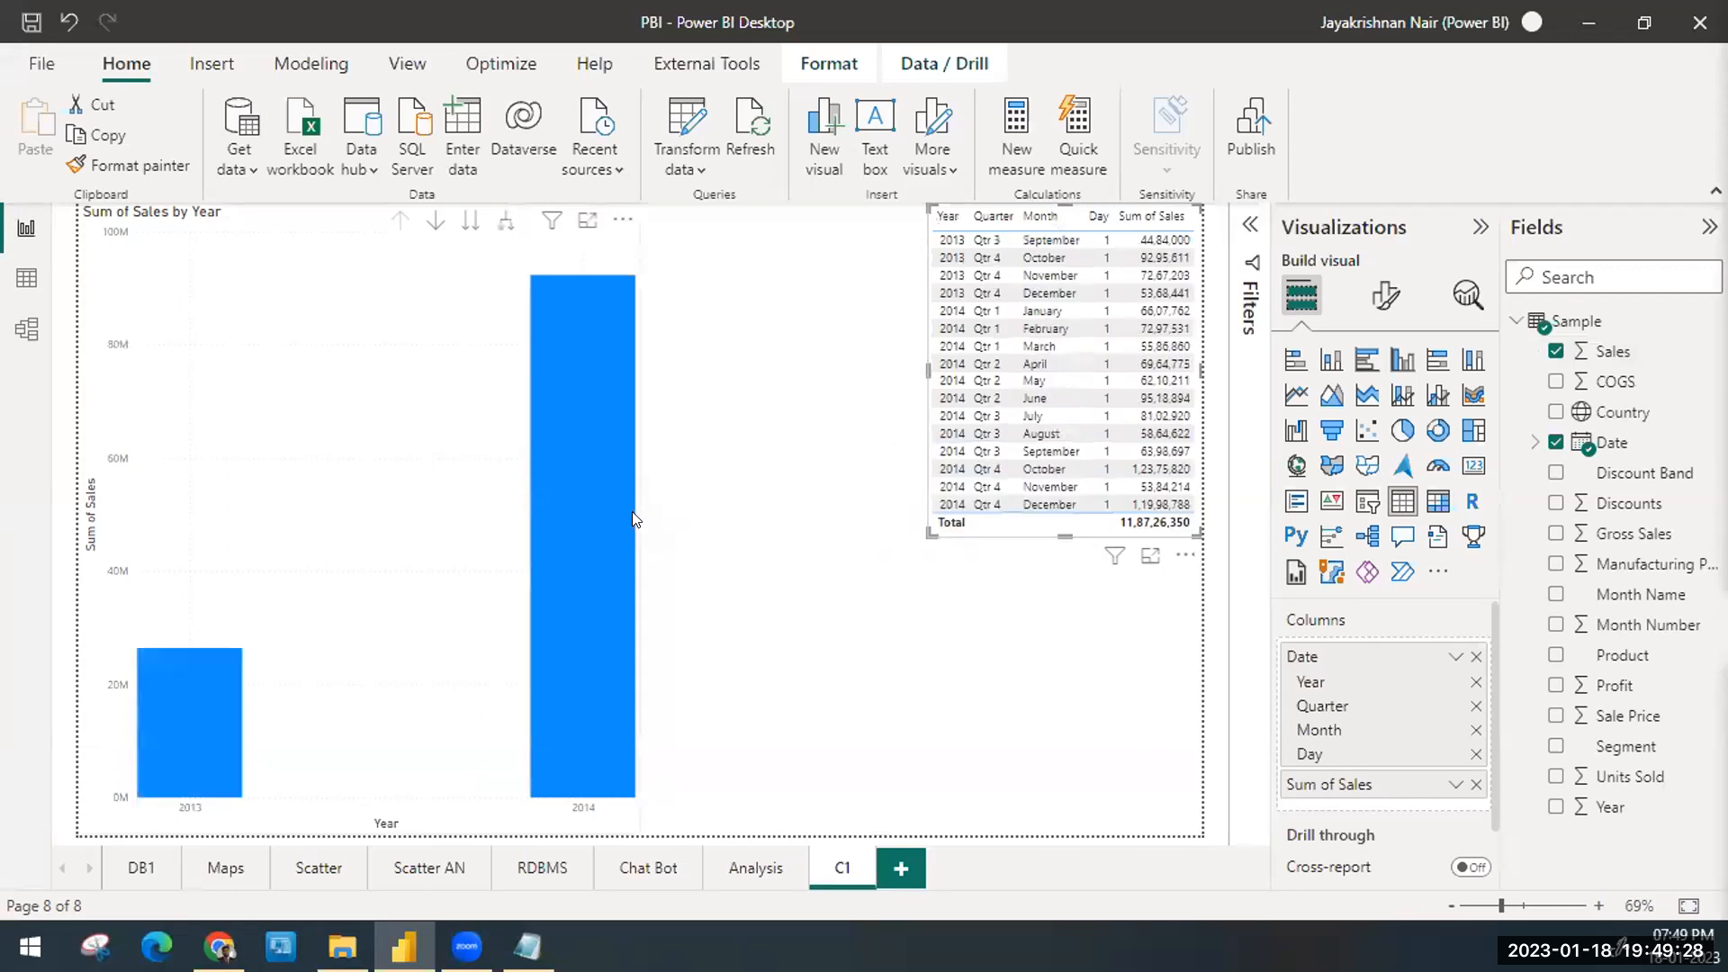
pyautogui.click(450, 526)
pyautogui.moveTo(638, 518); pyautogui.dragTo(920, 509)
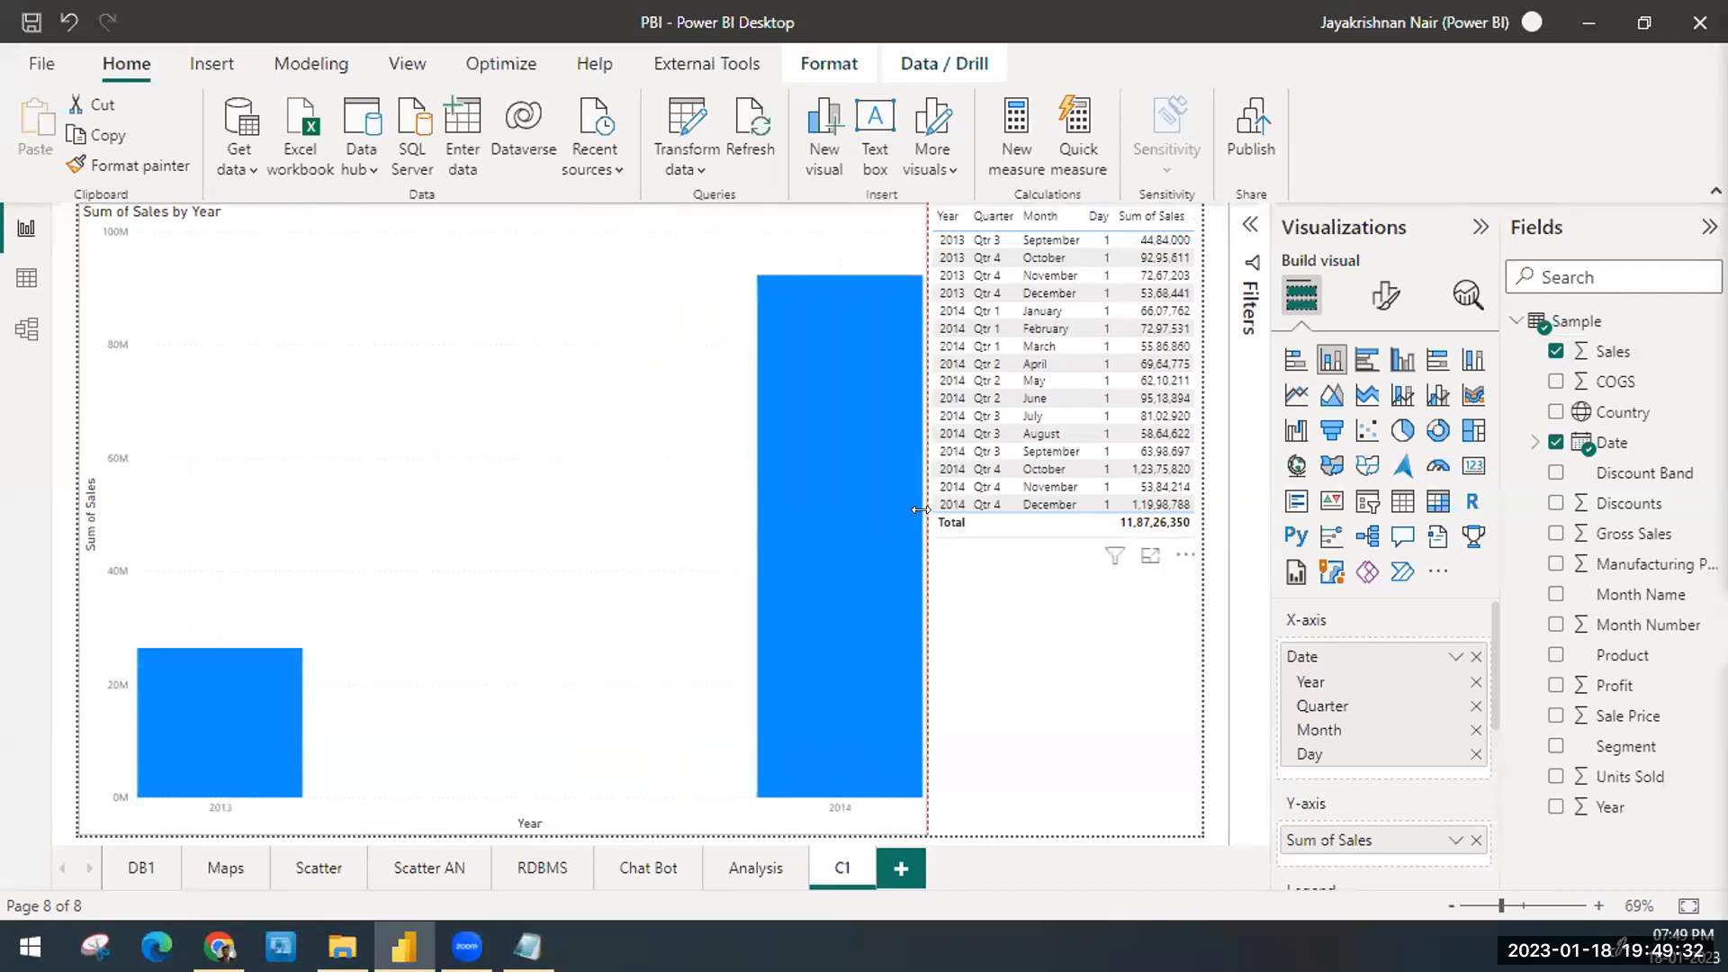
pyautogui.click(1055, 637)
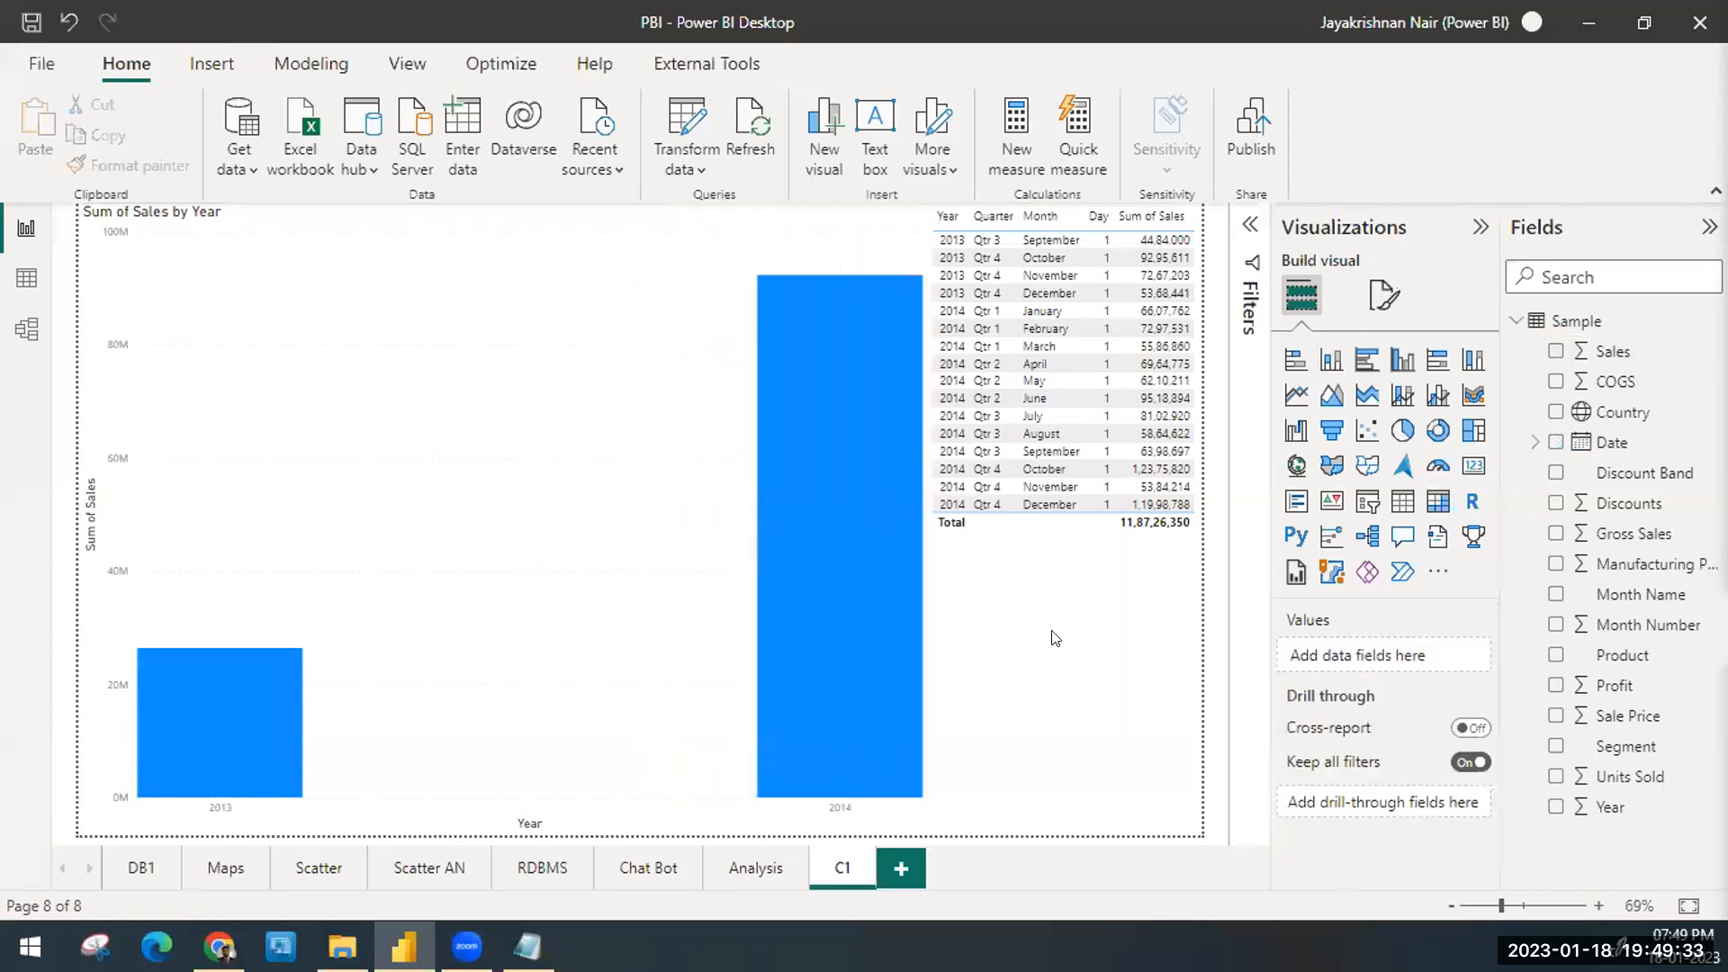
# Step: Add a pie chart of Profit by Discount Band beneath the table and convert it to a funnel chart
pyautogui.click(1083, 533)
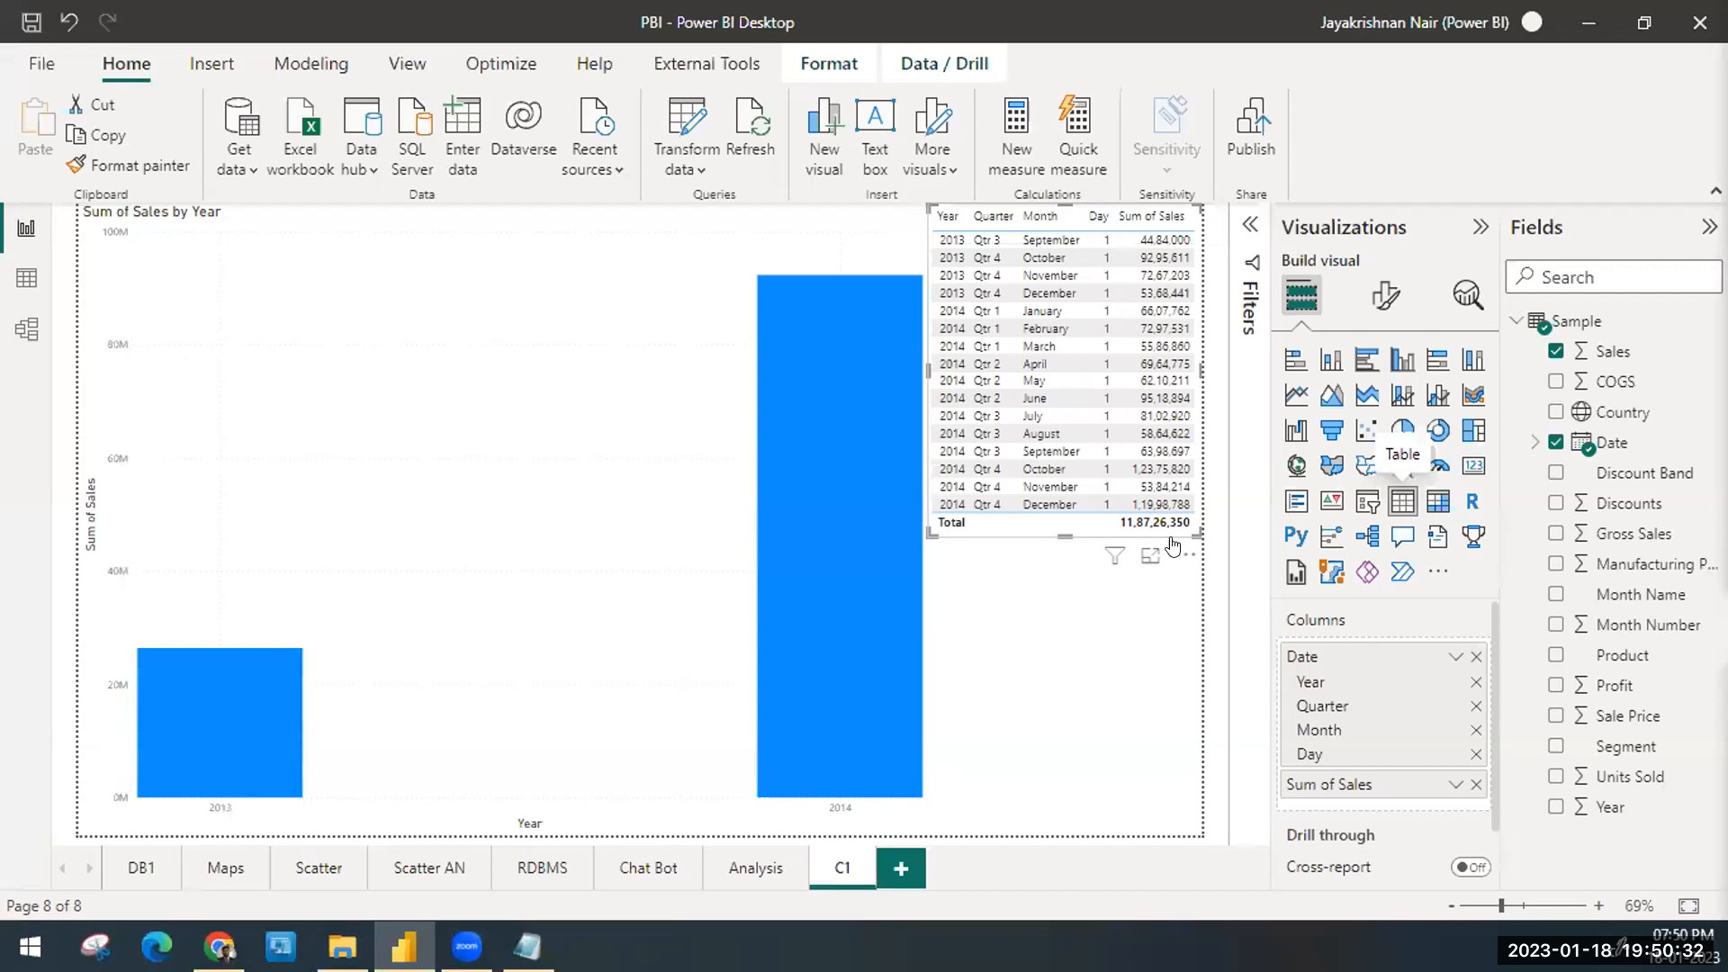
pyautogui.click(997, 616)
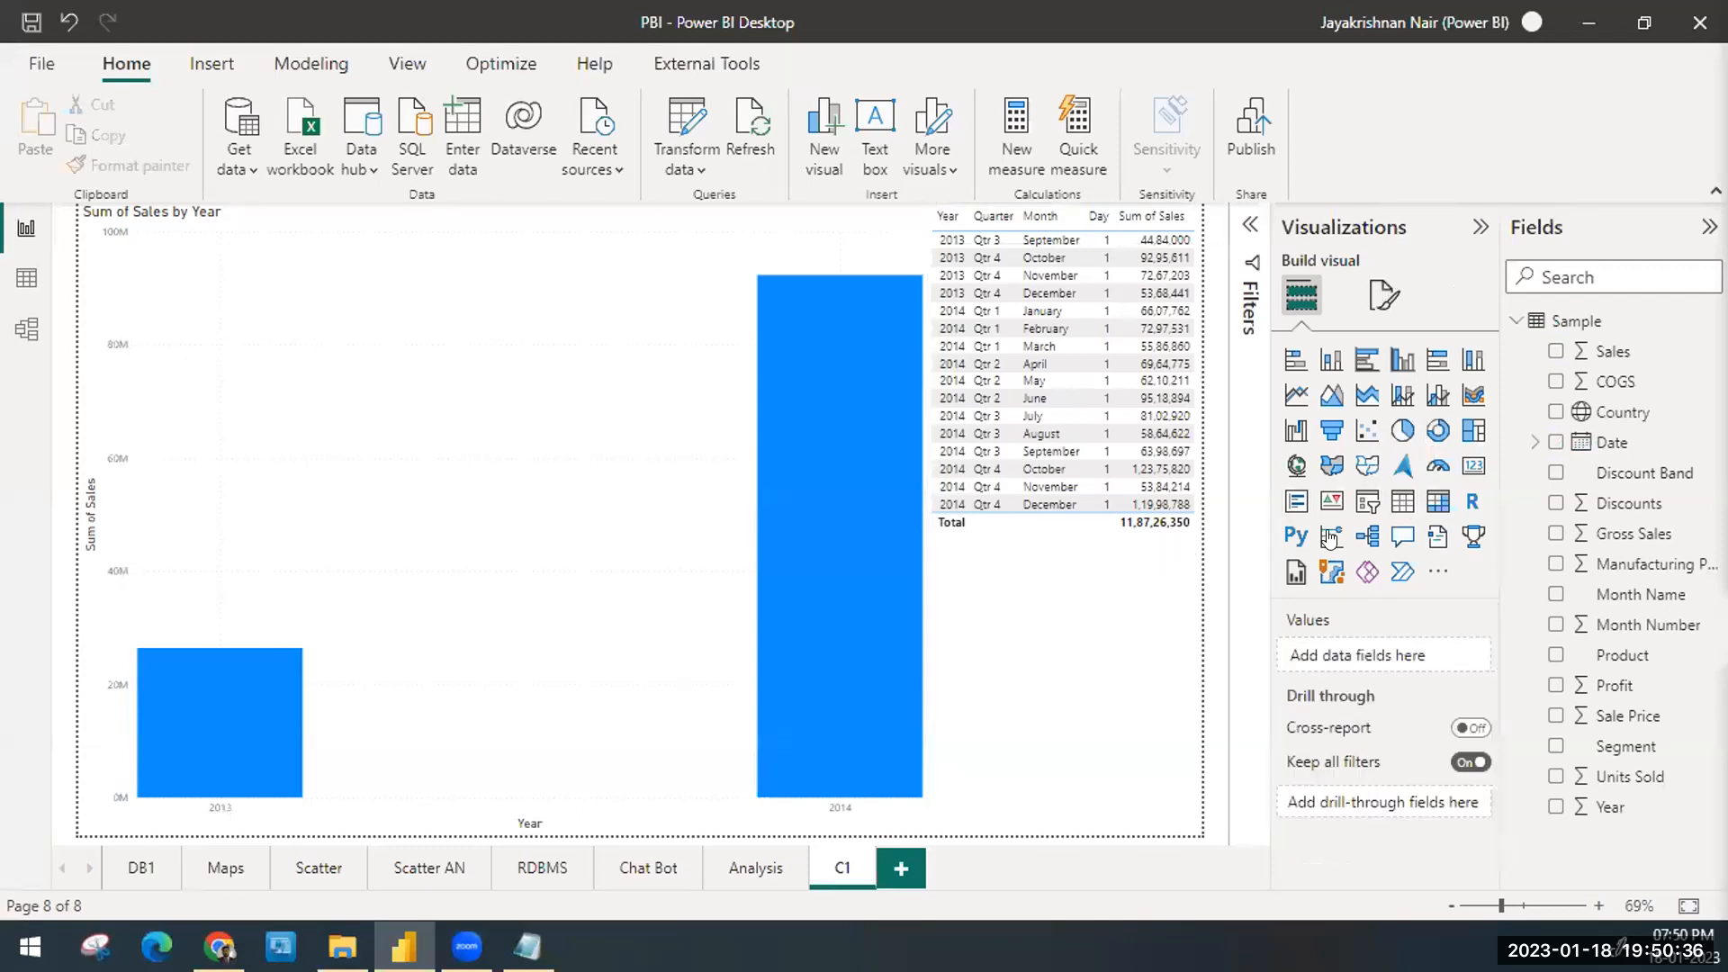
pyautogui.click(1404, 427)
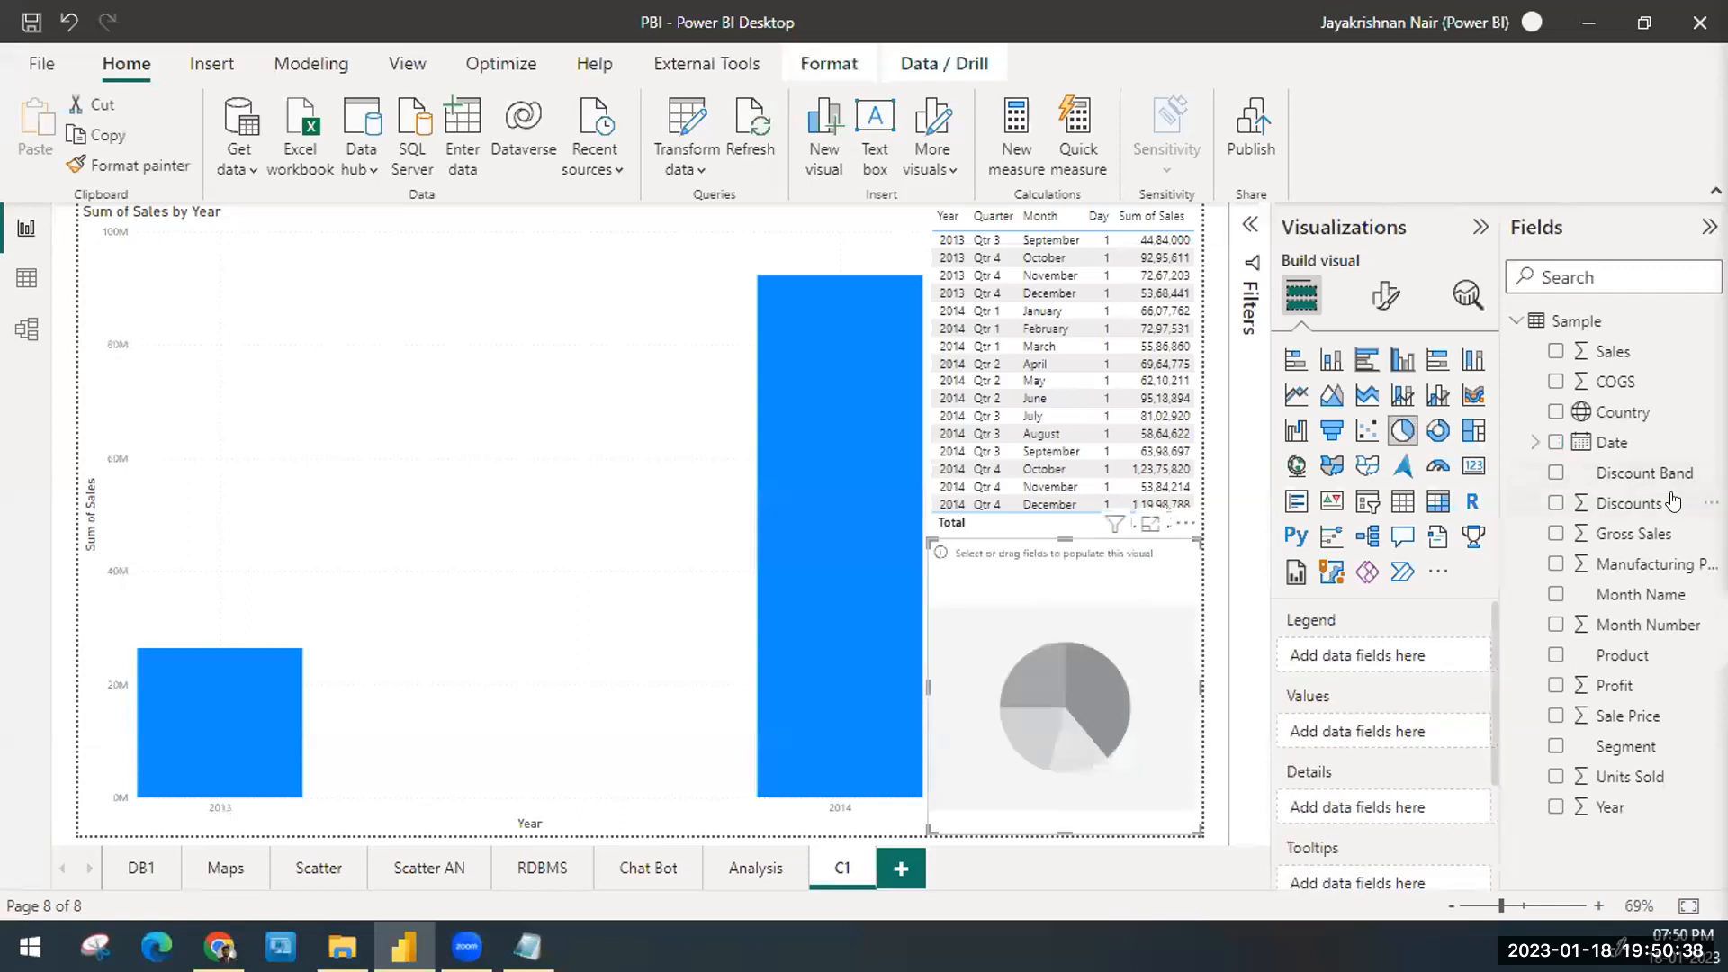
pyautogui.moveTo(1659, 474); pyautogui.dragTo(1435, 656)
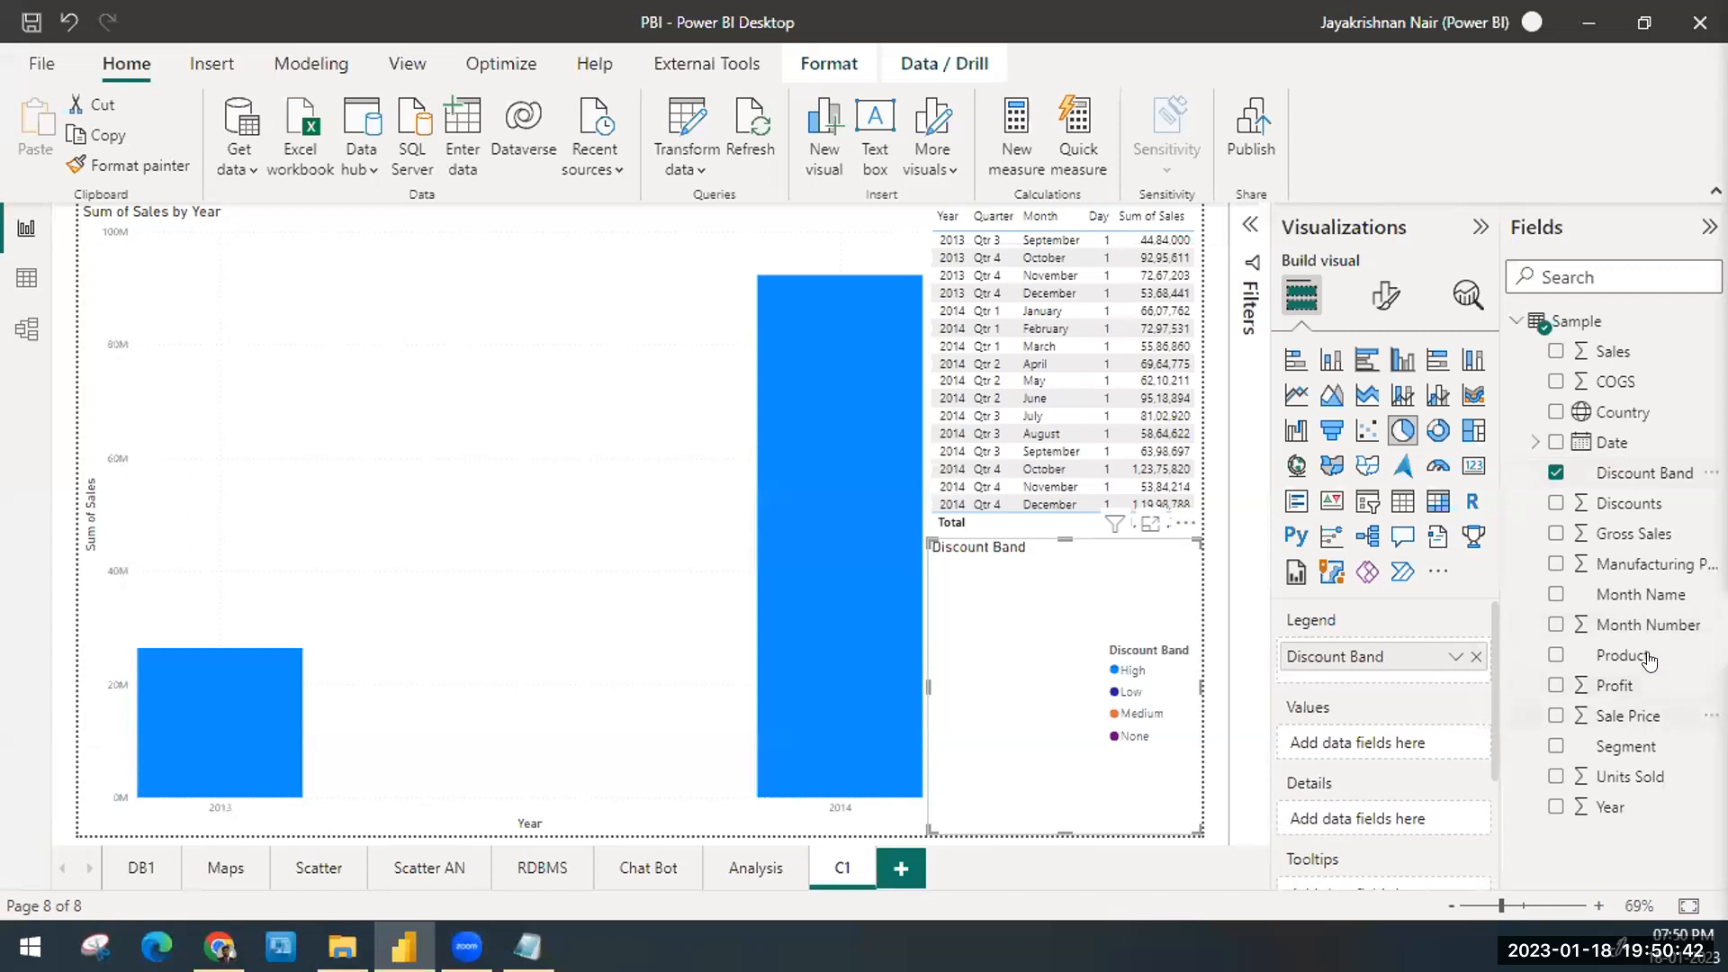
pyautogui.moveTo(1648, 684); pyautogui.dragTo(1422, 743)
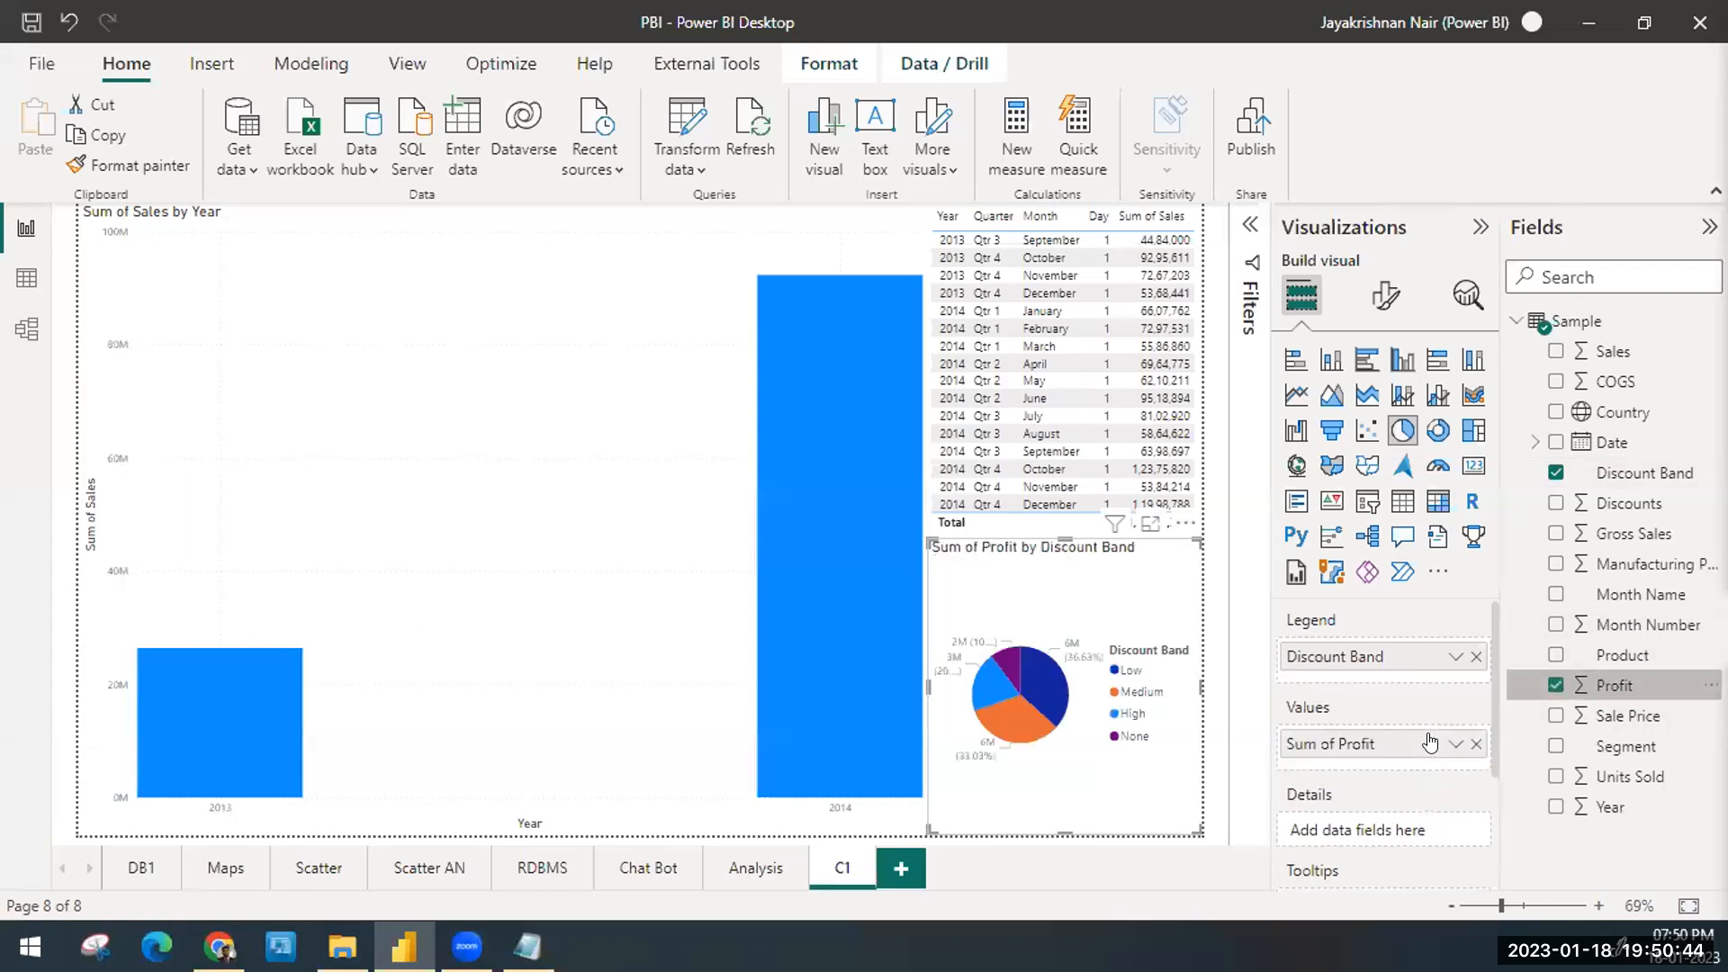
pyautogui.click(1331, 432)
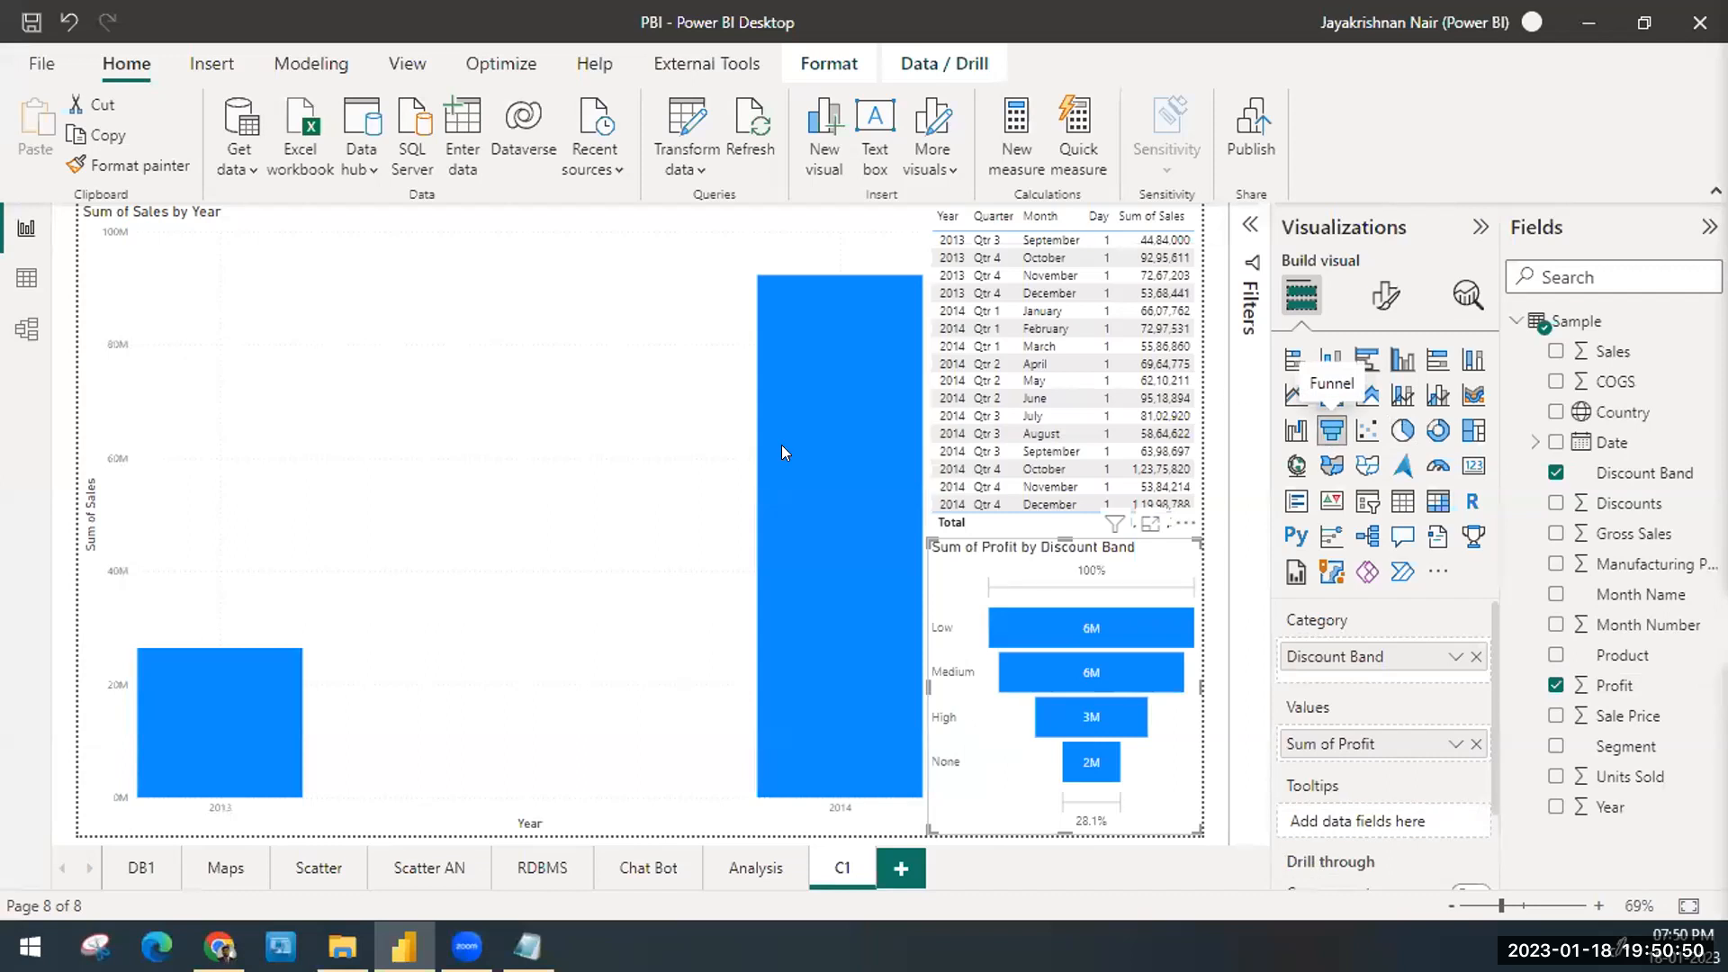
pyautogui.click(669, 437)
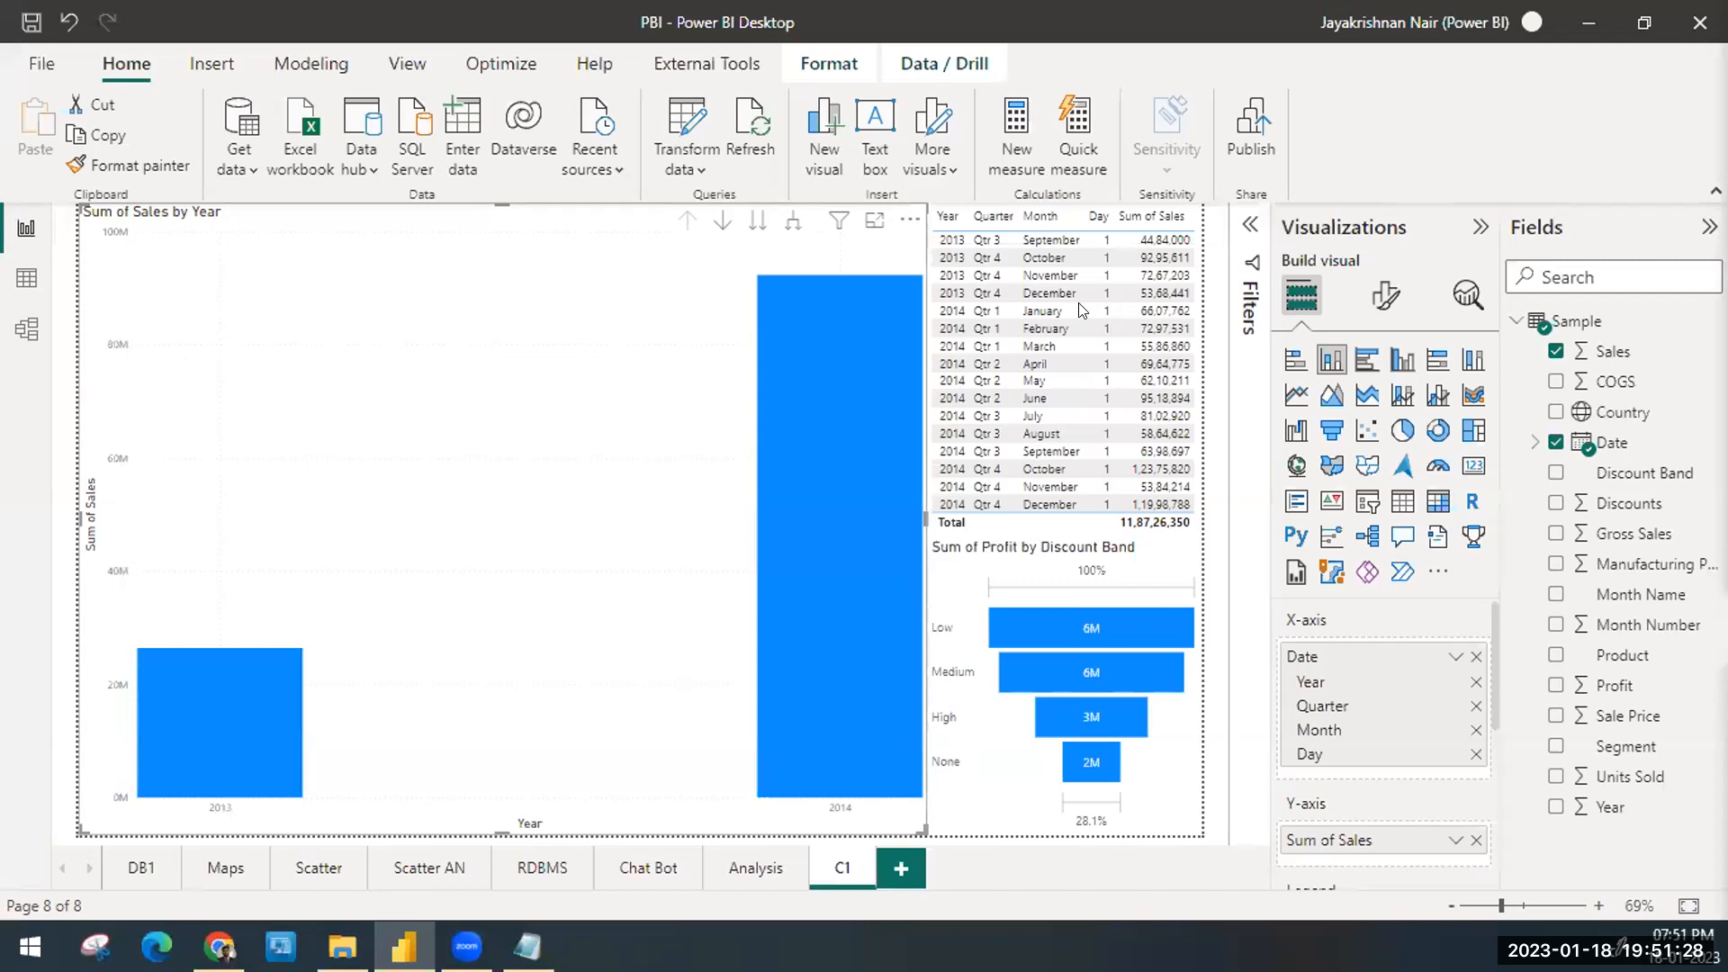
pyautogui.click(1198, 525)
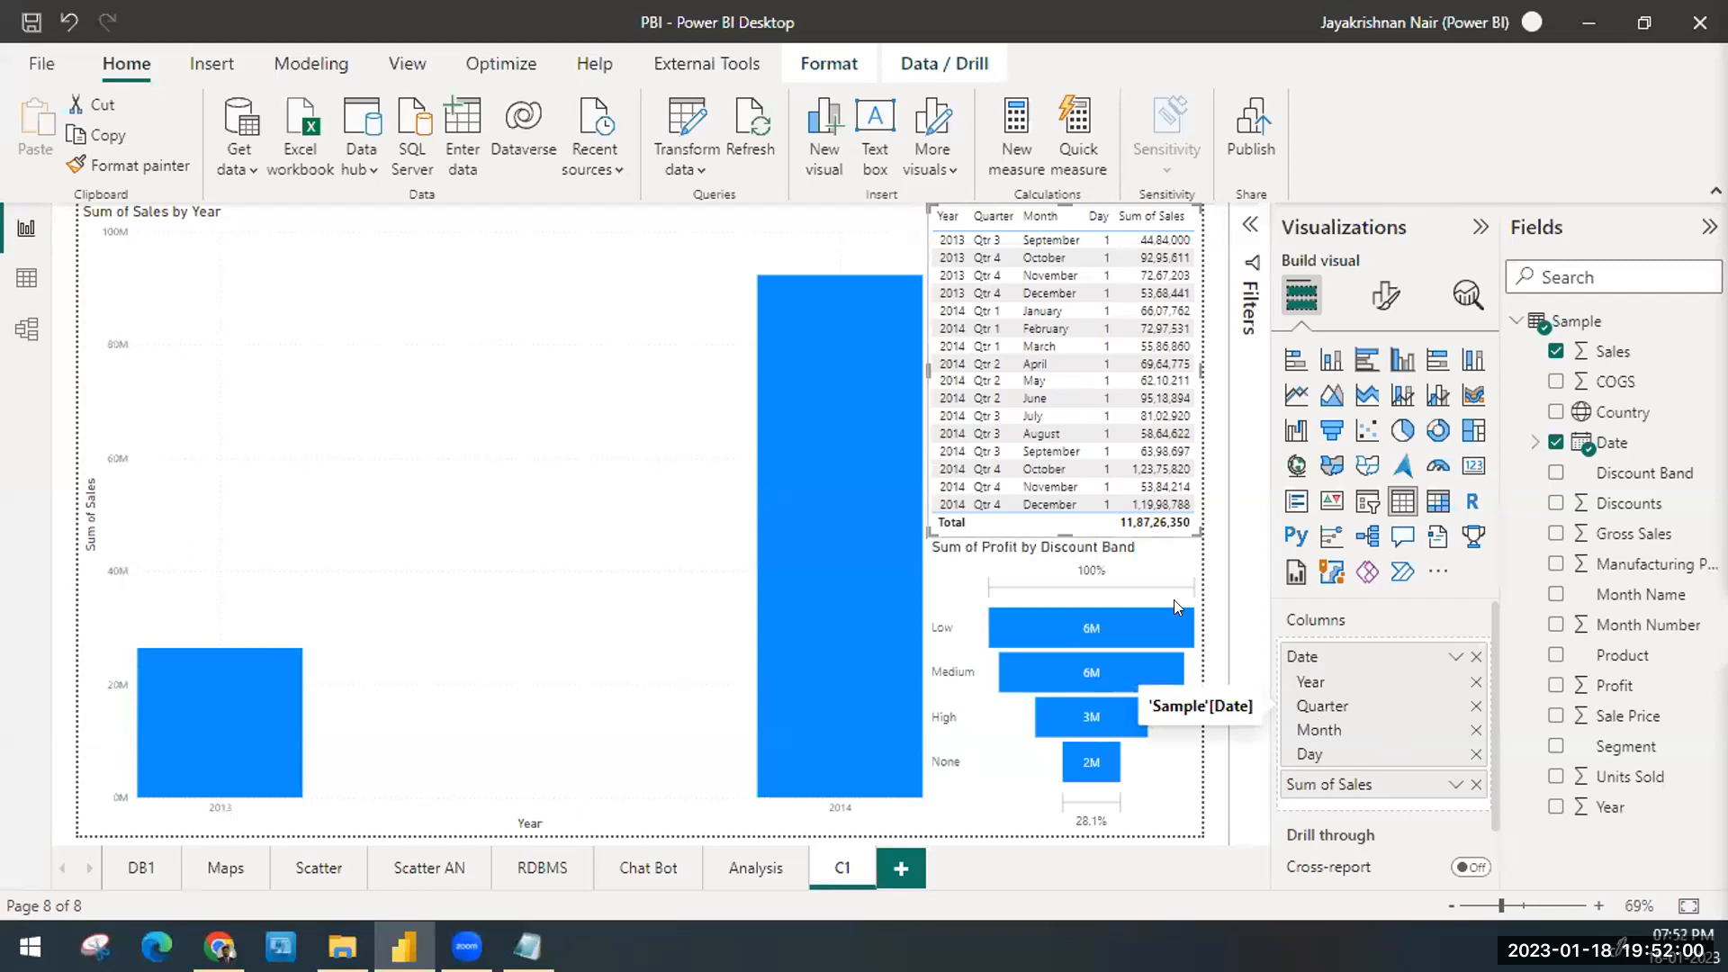
pyautogui.click(1163, 801)
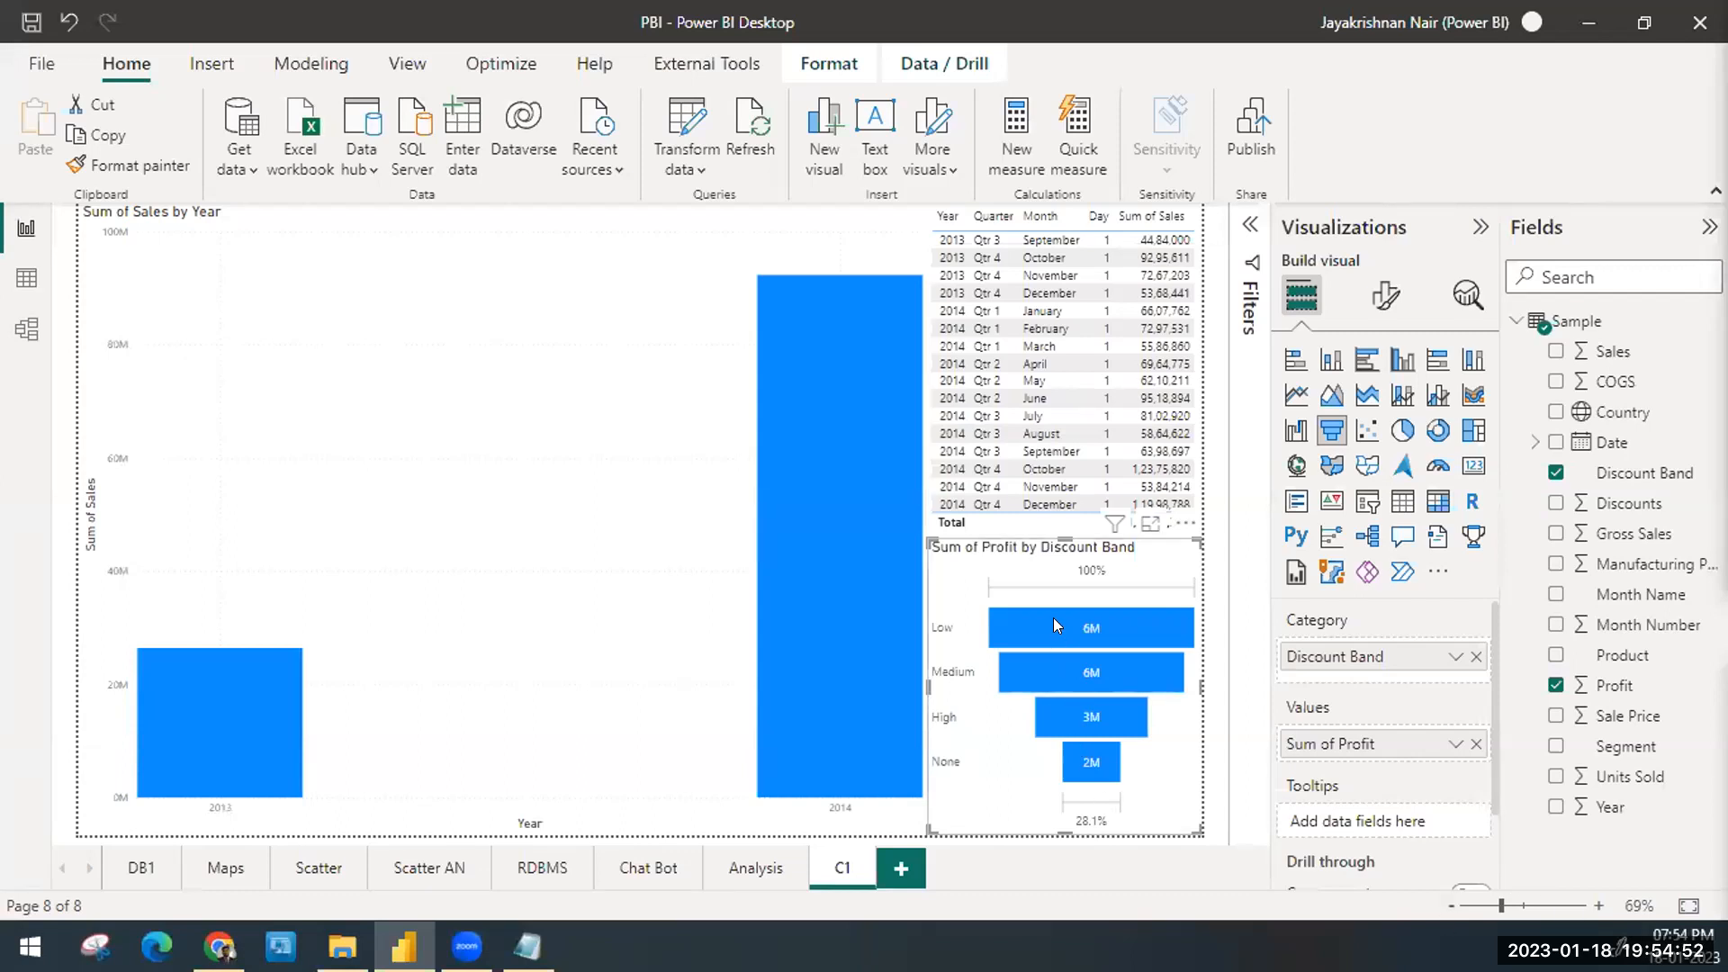
pyautogui.moveTo(1054, 621)
pyautogui.moveTo(920, 679); pyautogui.dragTo(753, 677)
pyautogui.moveTo(979, 693); pyautogui.dragTo(916, 679)
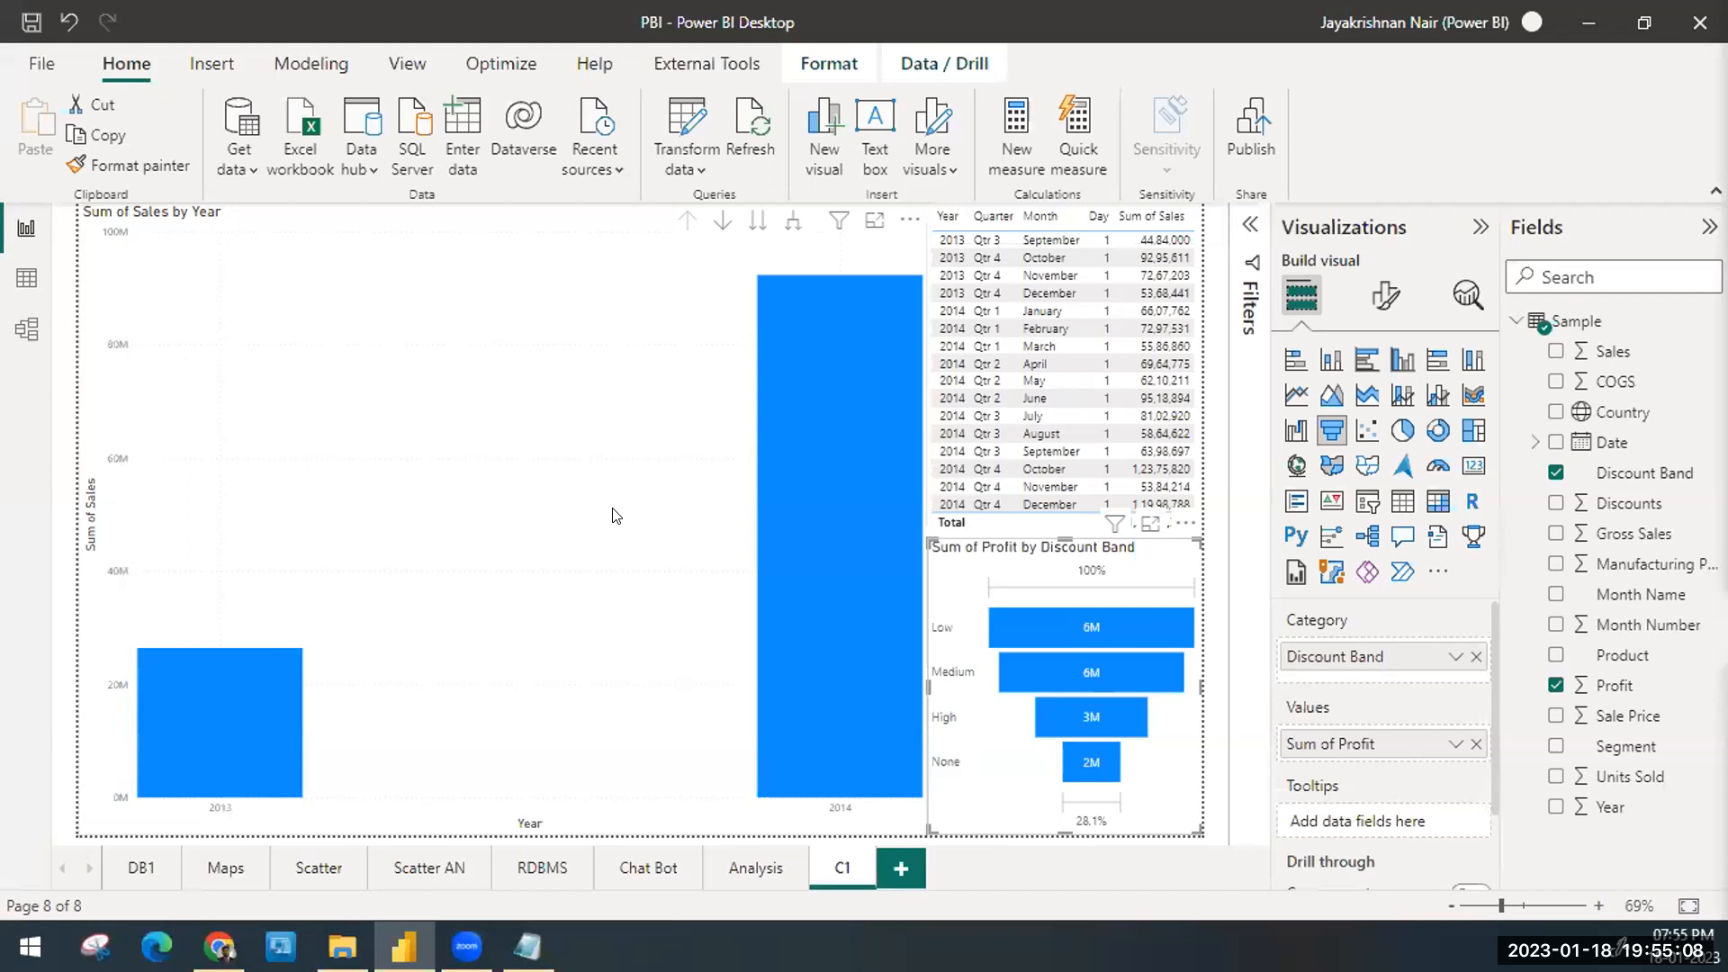
# Step: Set the value decimal places of the funnel chart's data labels to 1
pyautogui.click(1394, 311)
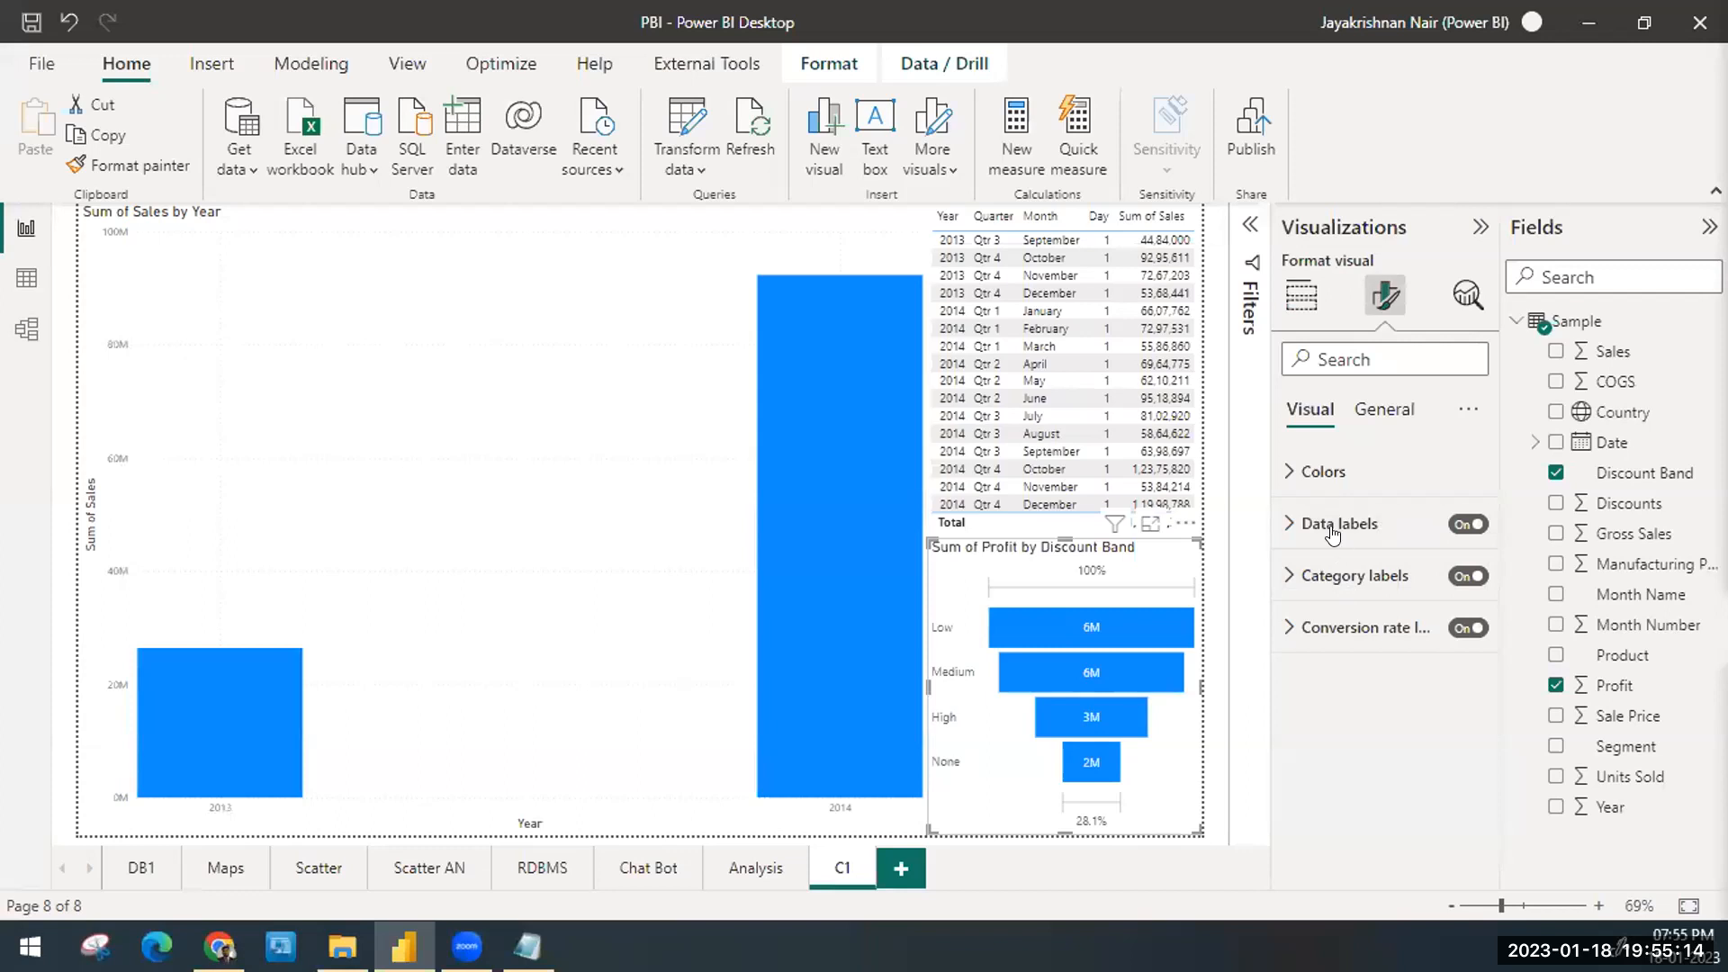
pyautogui.click(1333, 533)
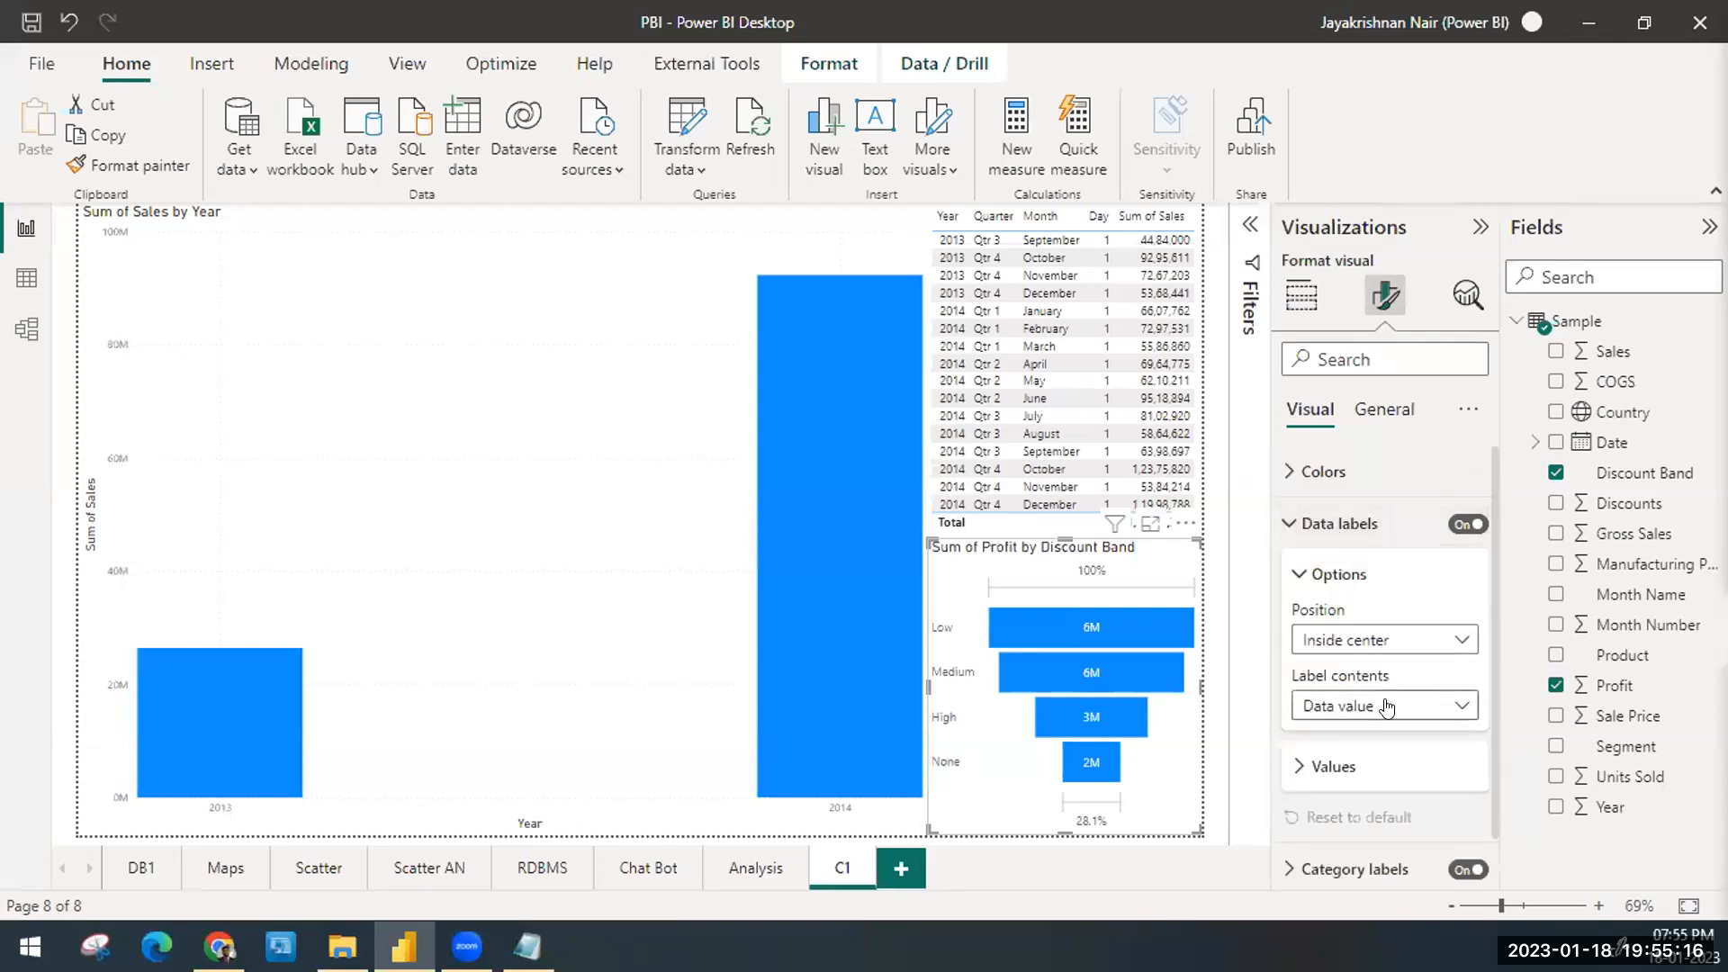
pyautogui.click(1368, 766)
pyautogui.scroll(-2, 1368, 766)
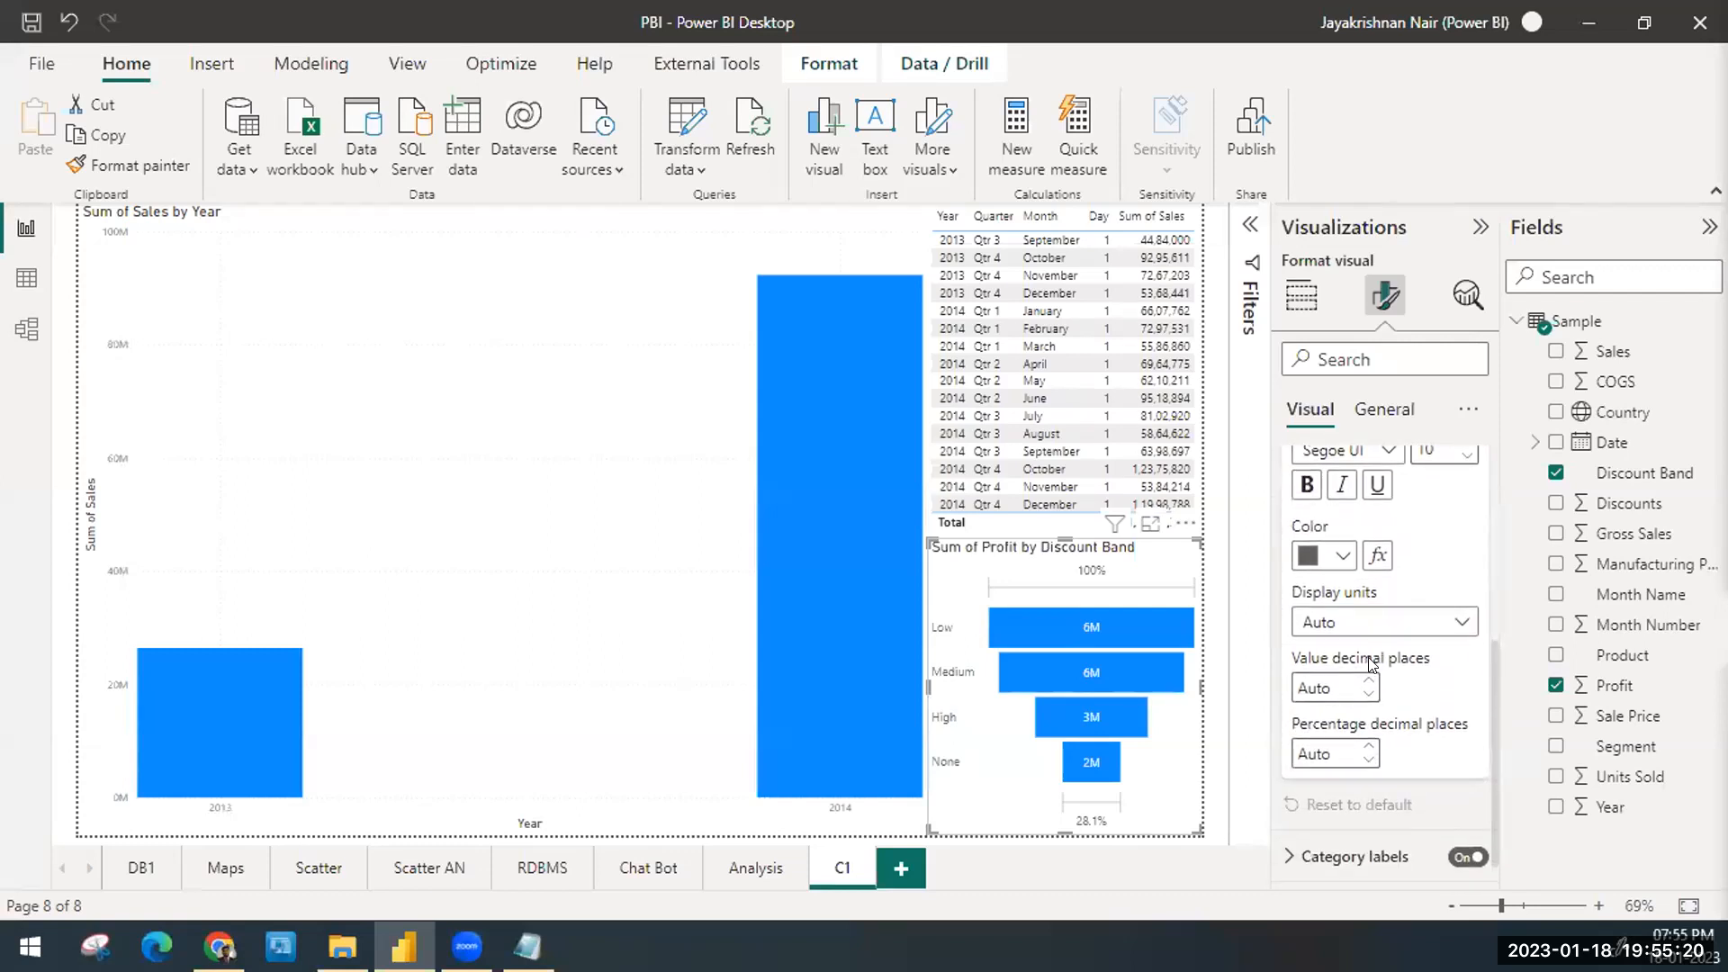
pyautogui.click(1365, 686)
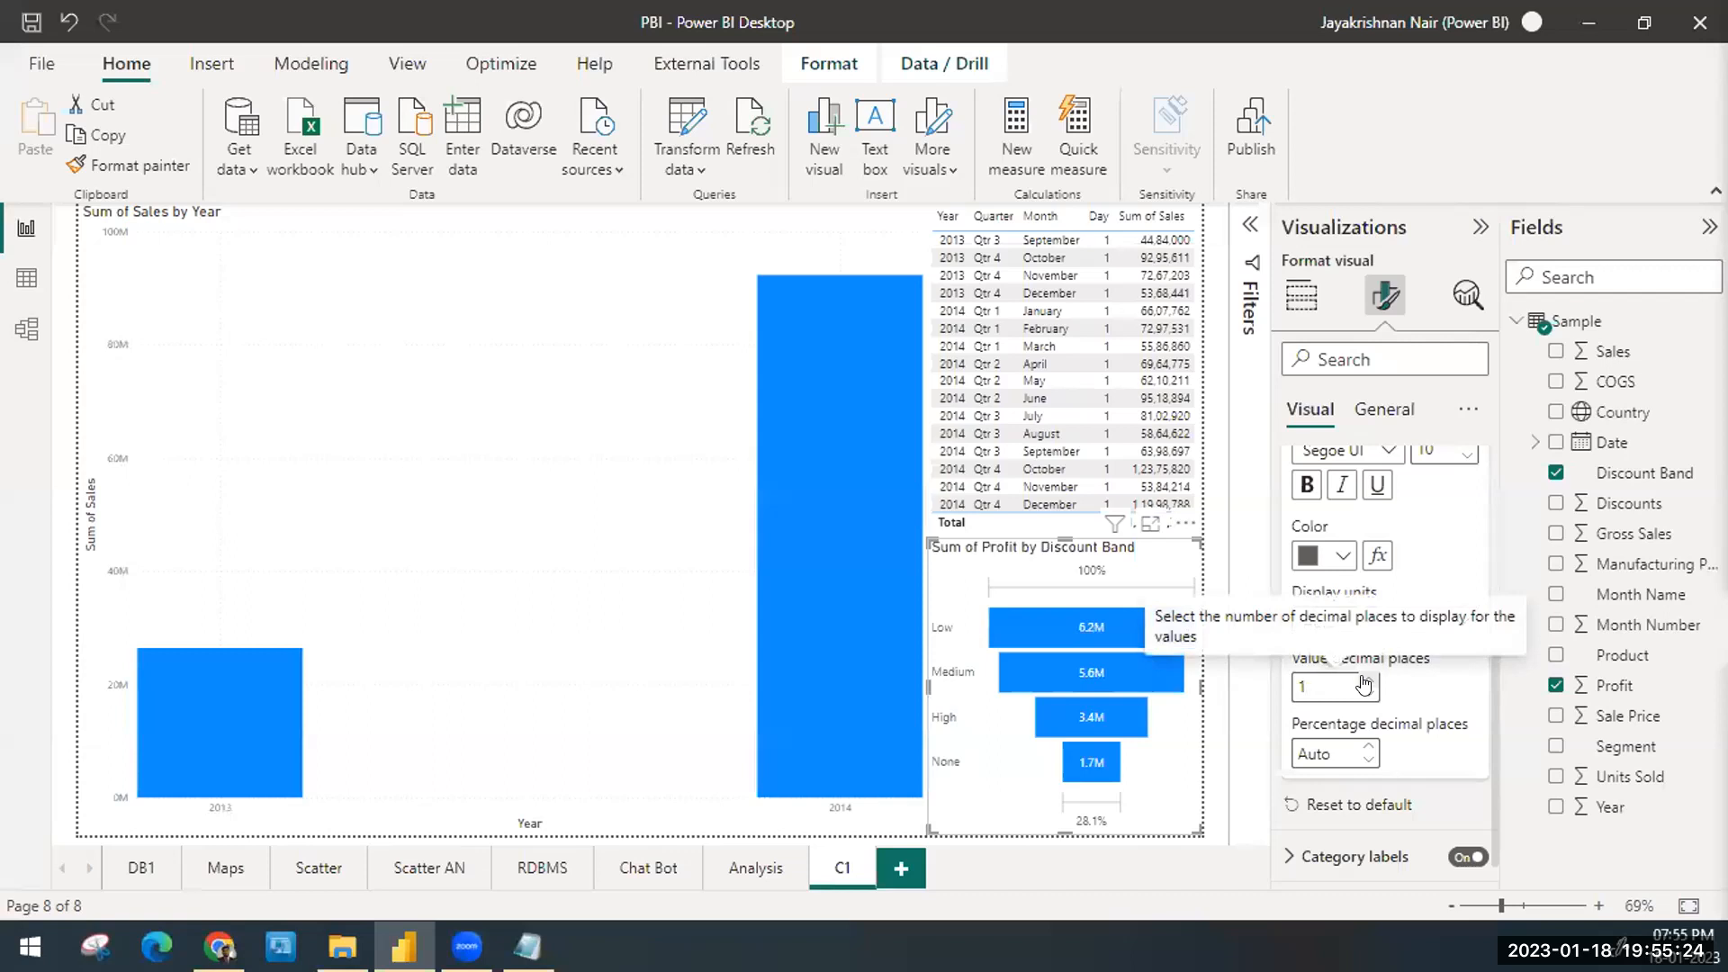
# Step: Restore the value decimal places of the funnel's data labels to Auto and return to its field settings
pyautogui.click(1365, 689)
pyautogui.press('BackSpace')
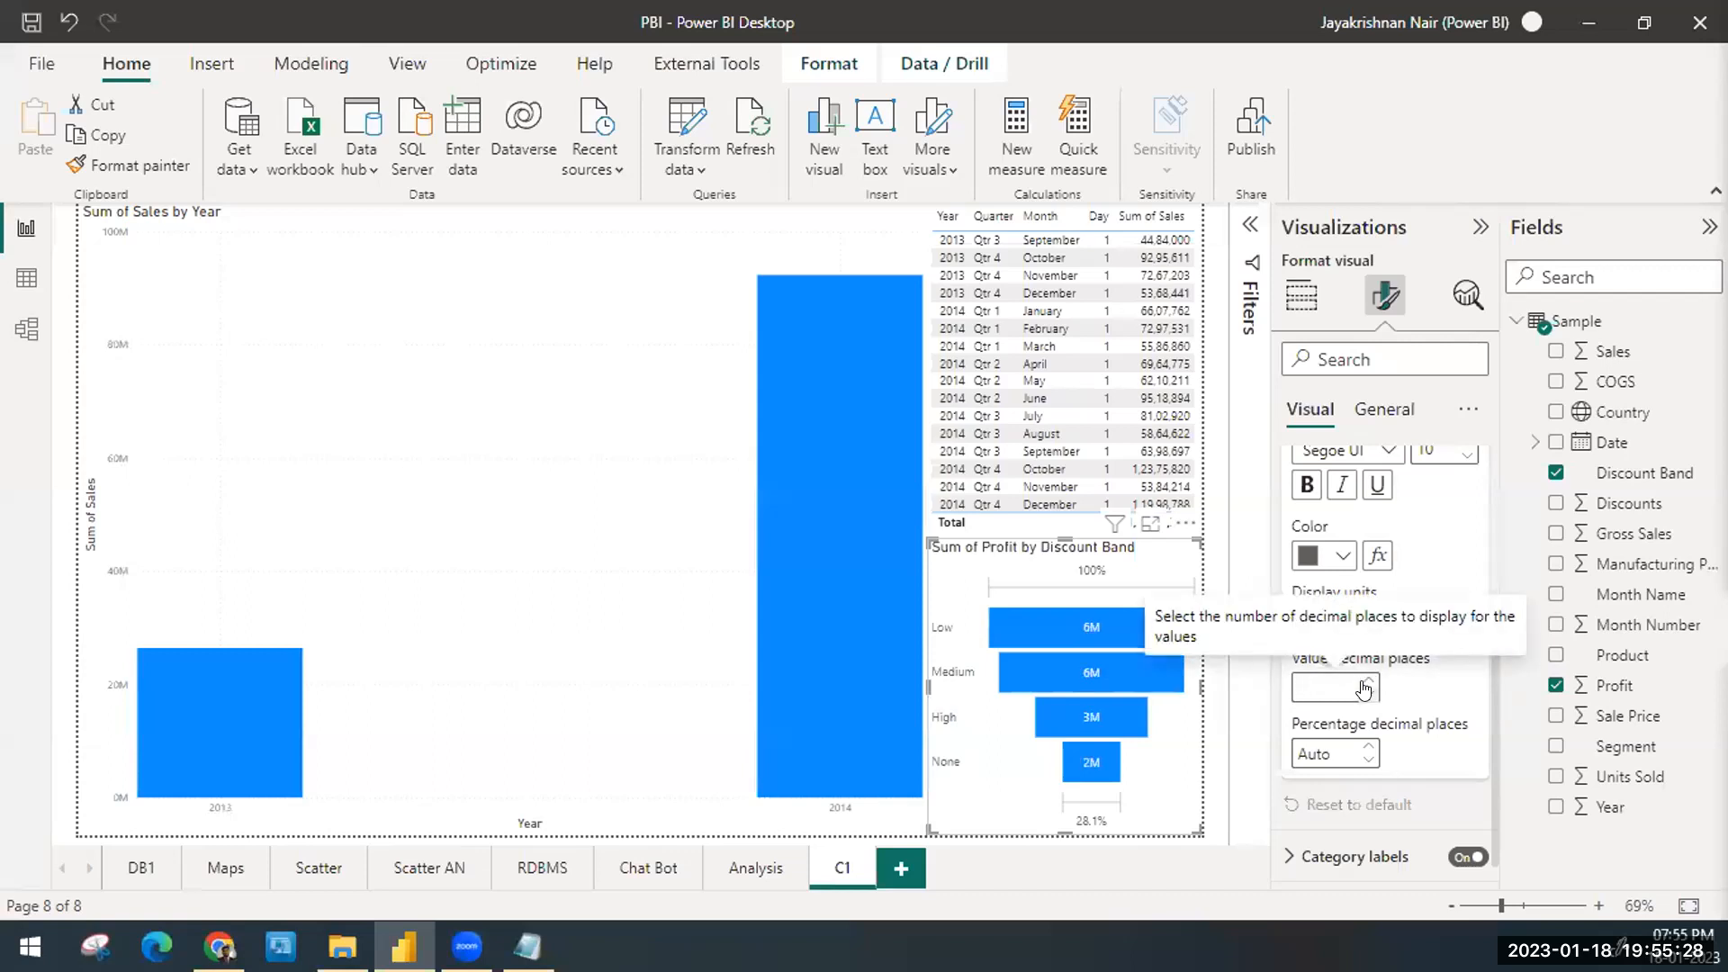
pyautogui.press('Tab')
pyautogui.press('Tab')
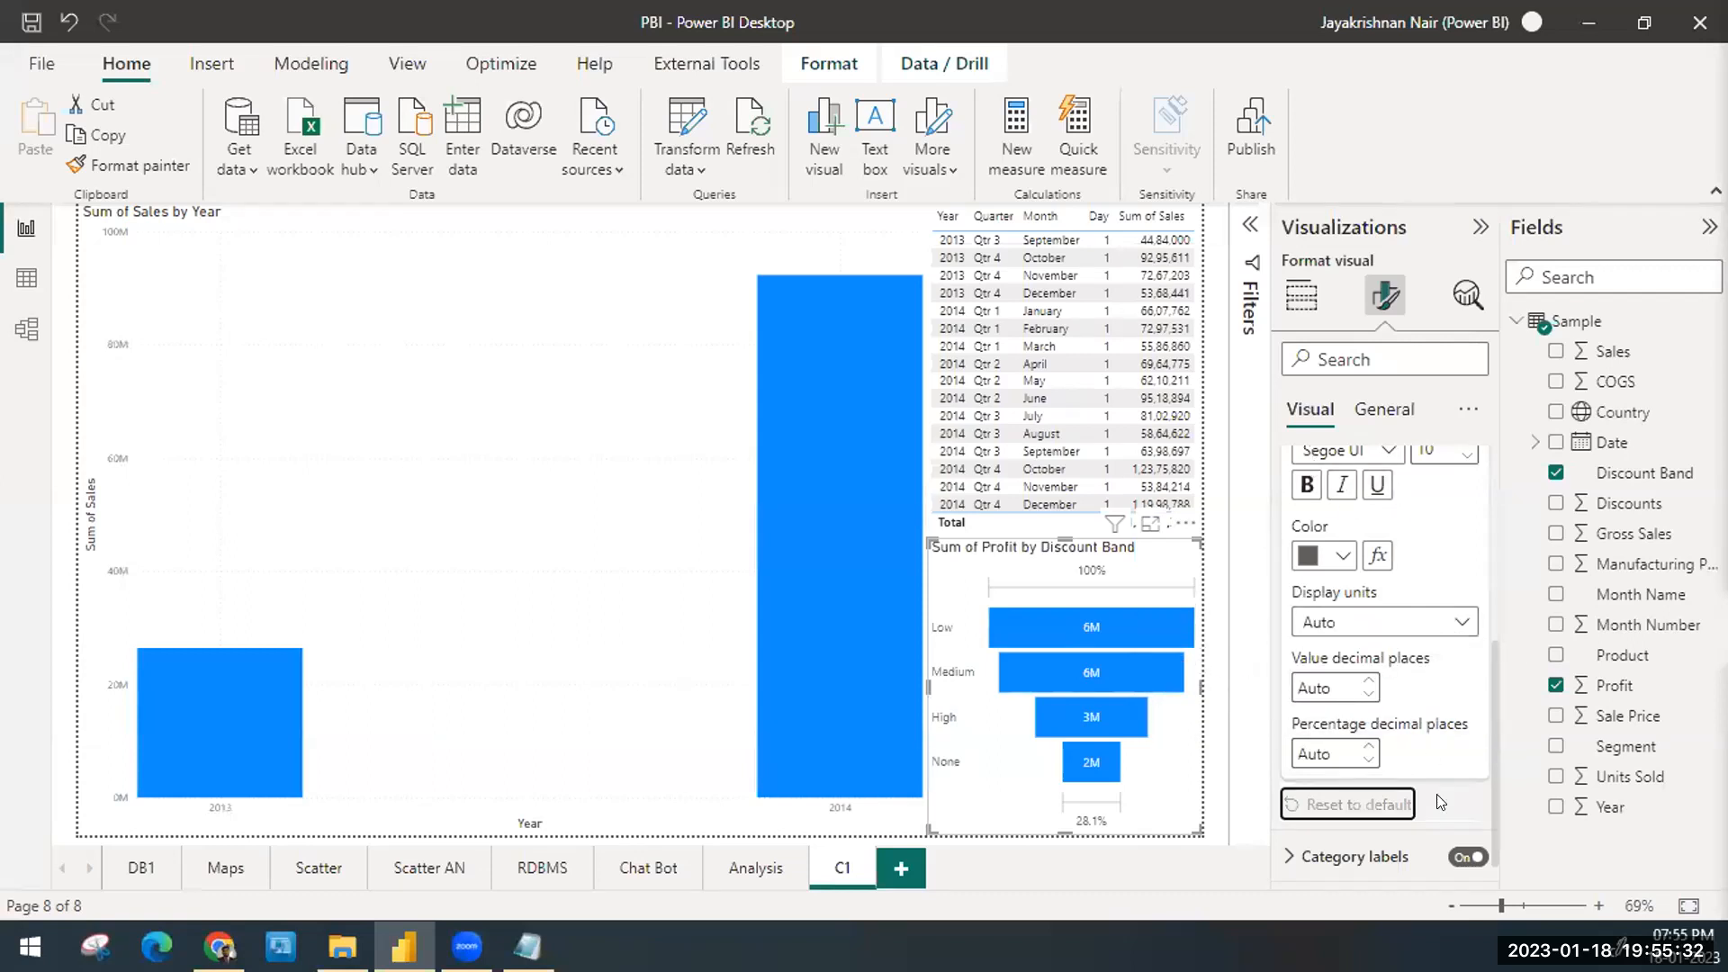
pyautogui.scroll(5, 1441, 801)
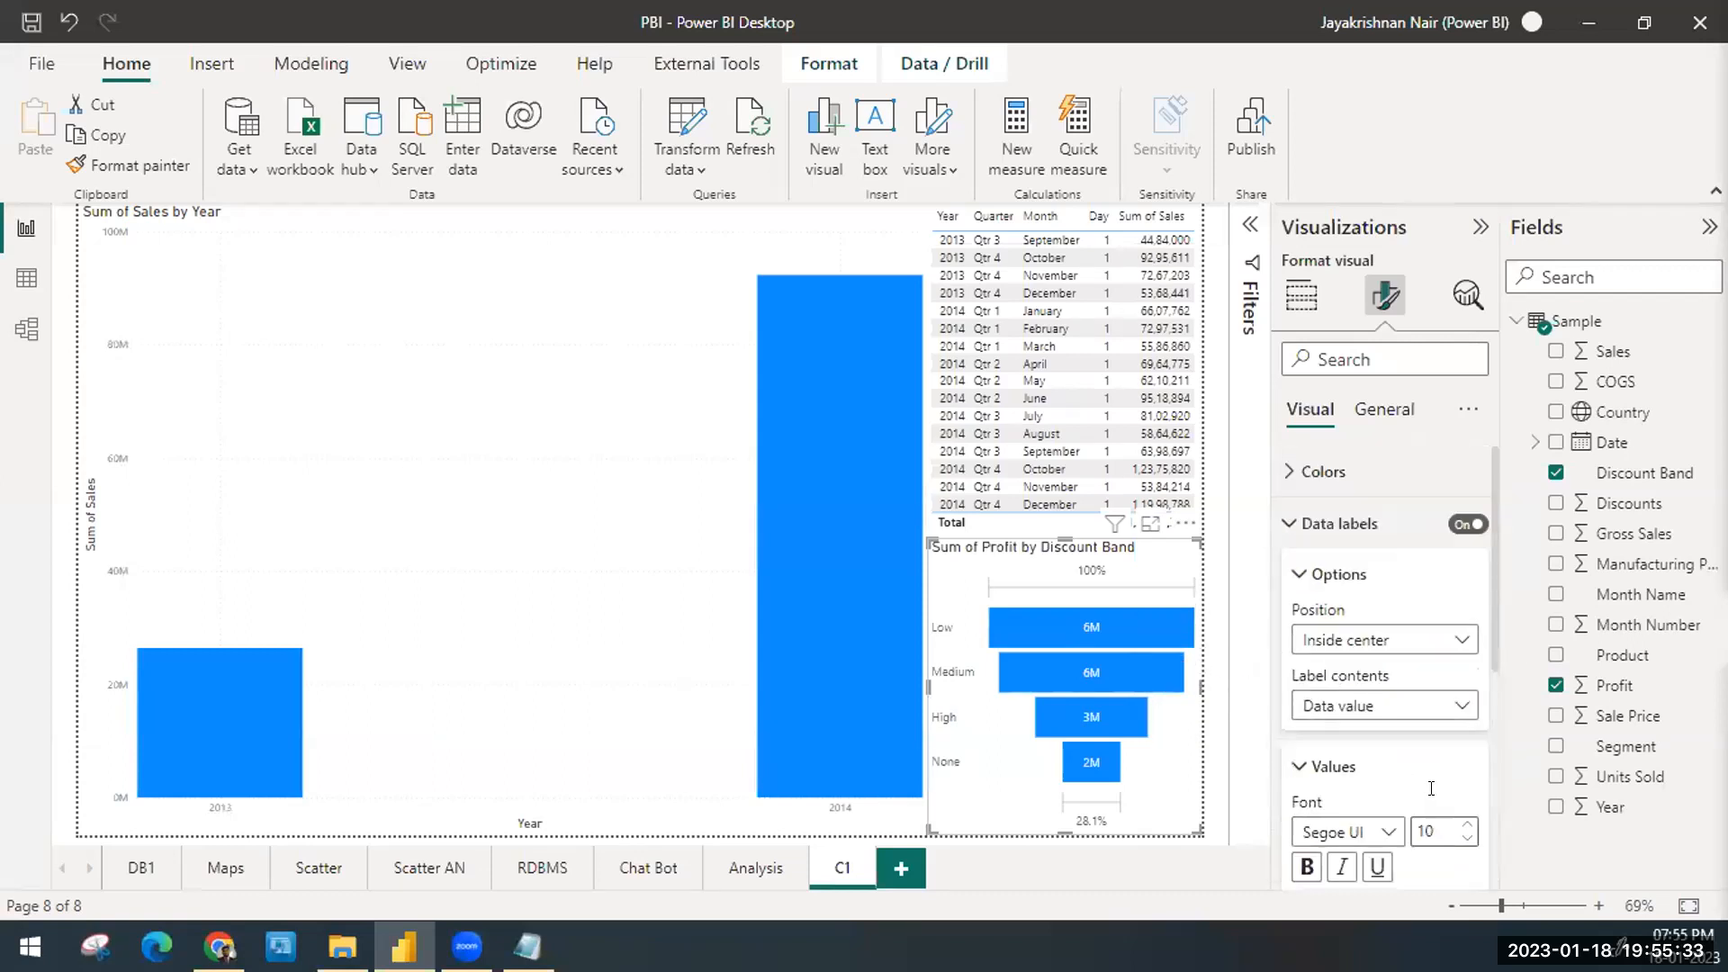
pyautogui.click(1293, 531)
pyautogui.click(1302, 298)
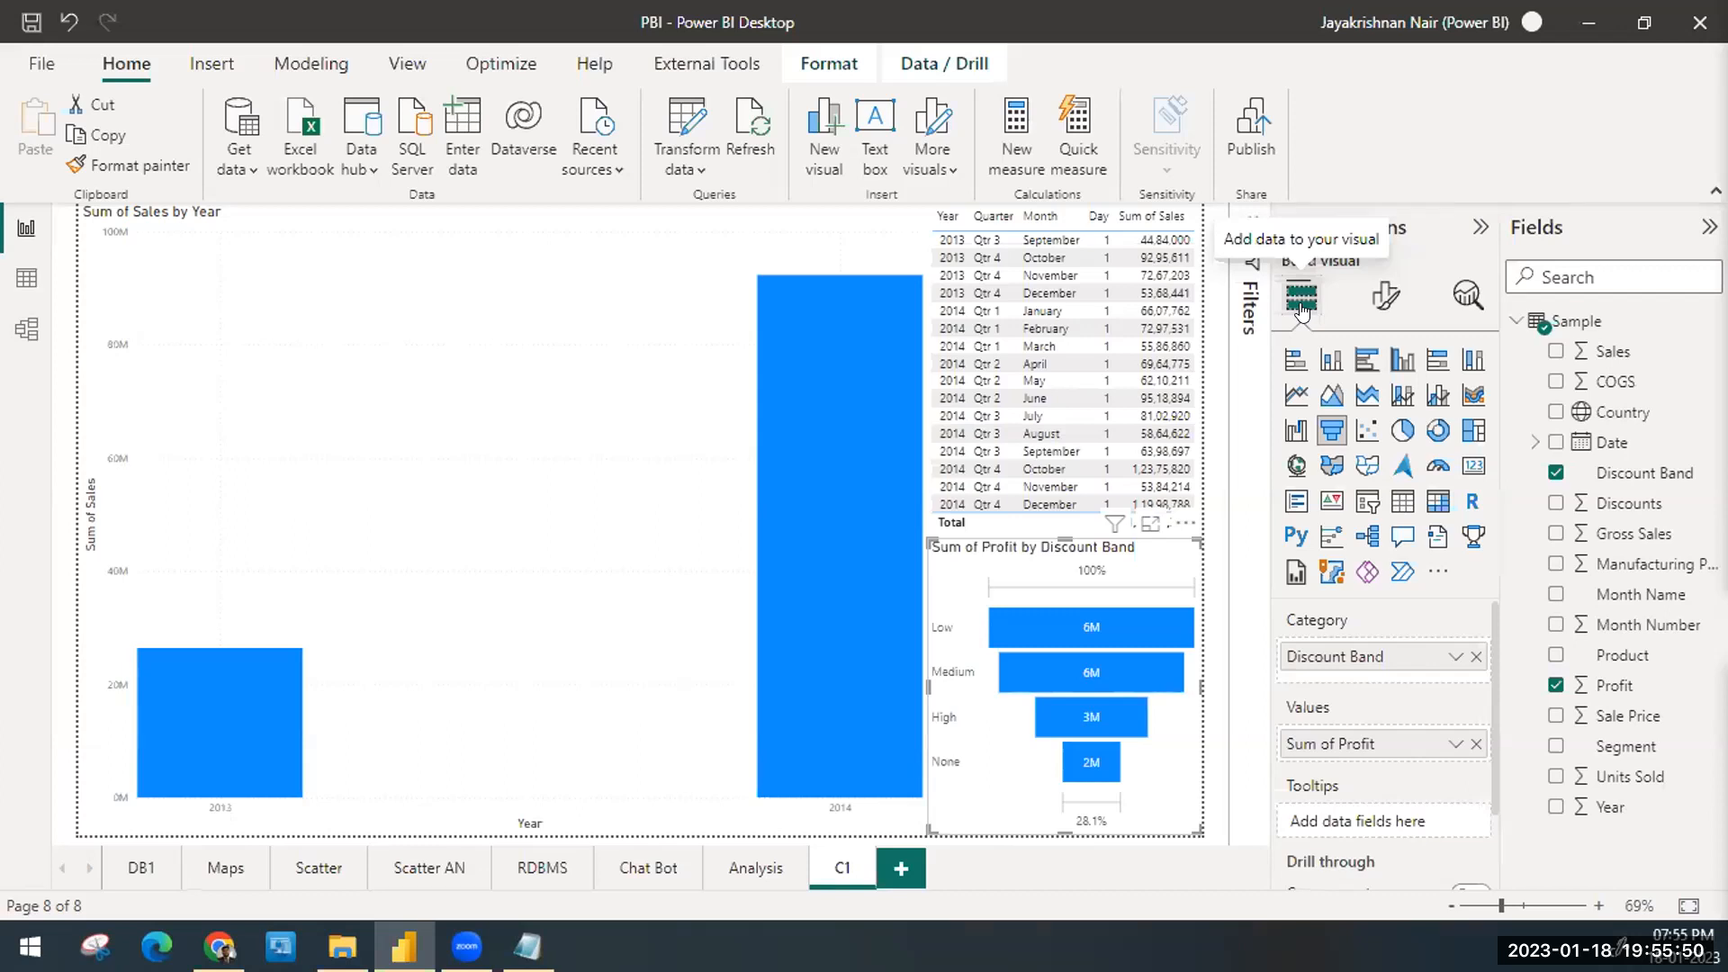
# Step: Select the 2014 and 2013 columns alternately to examine how the table and funnel respond, and clear the selection
pyautogui.click(534, 438)
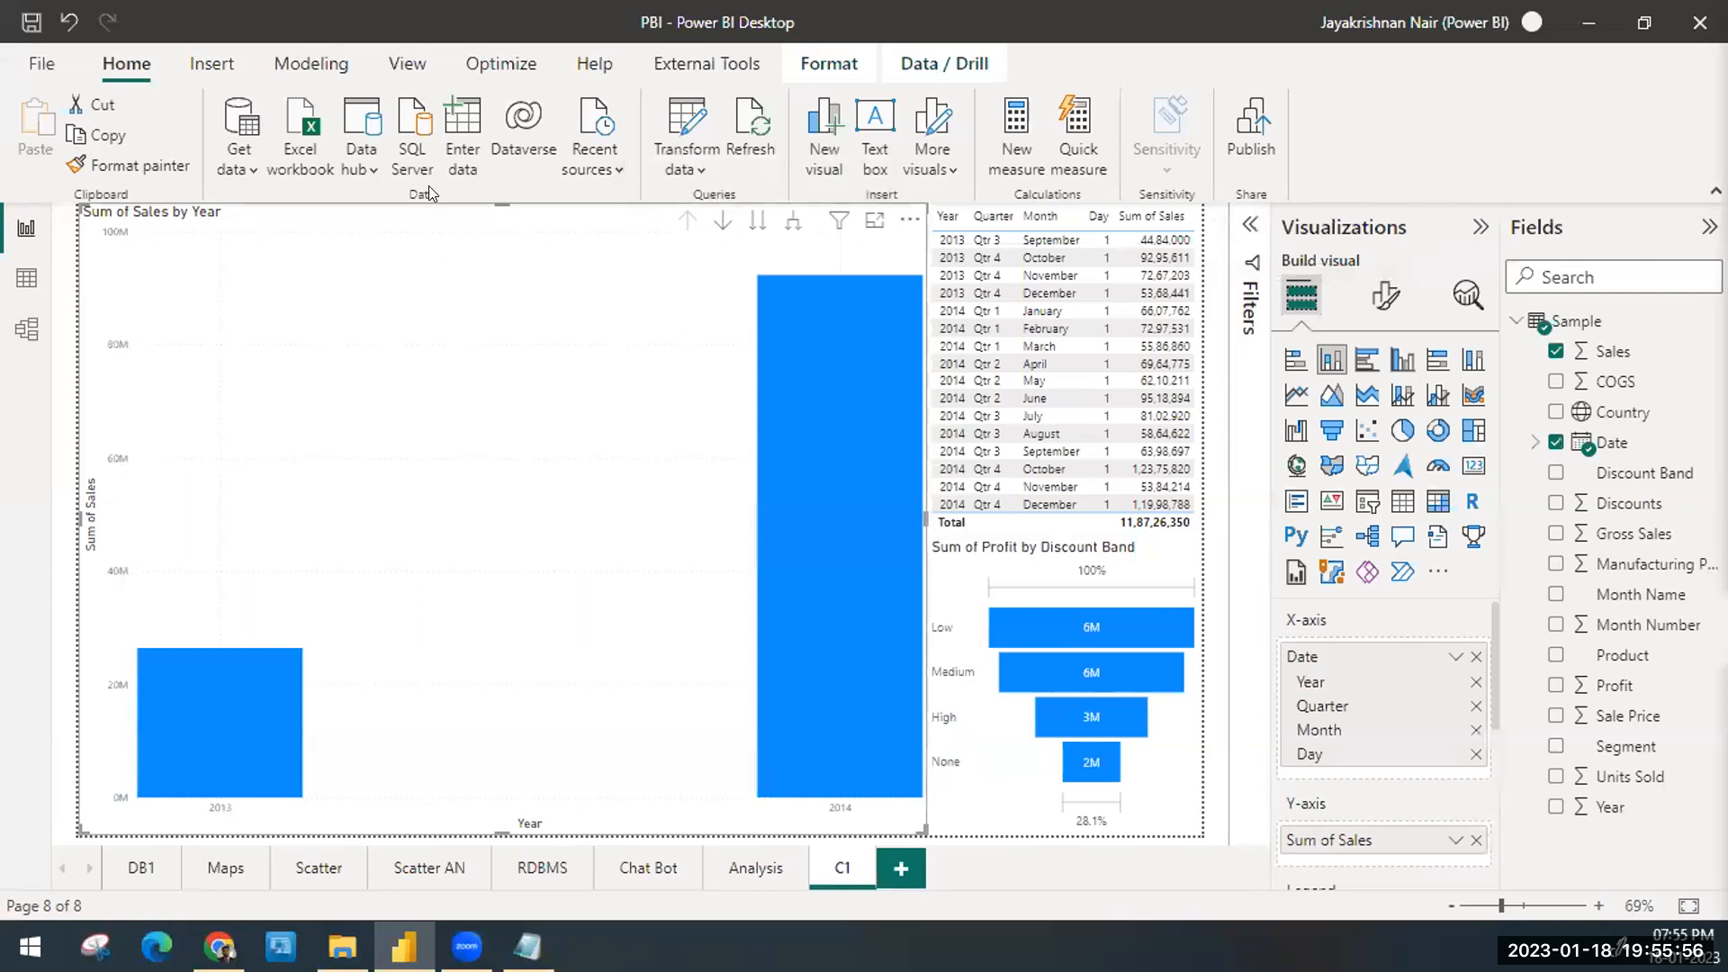
pyautogui.click(771, 518)
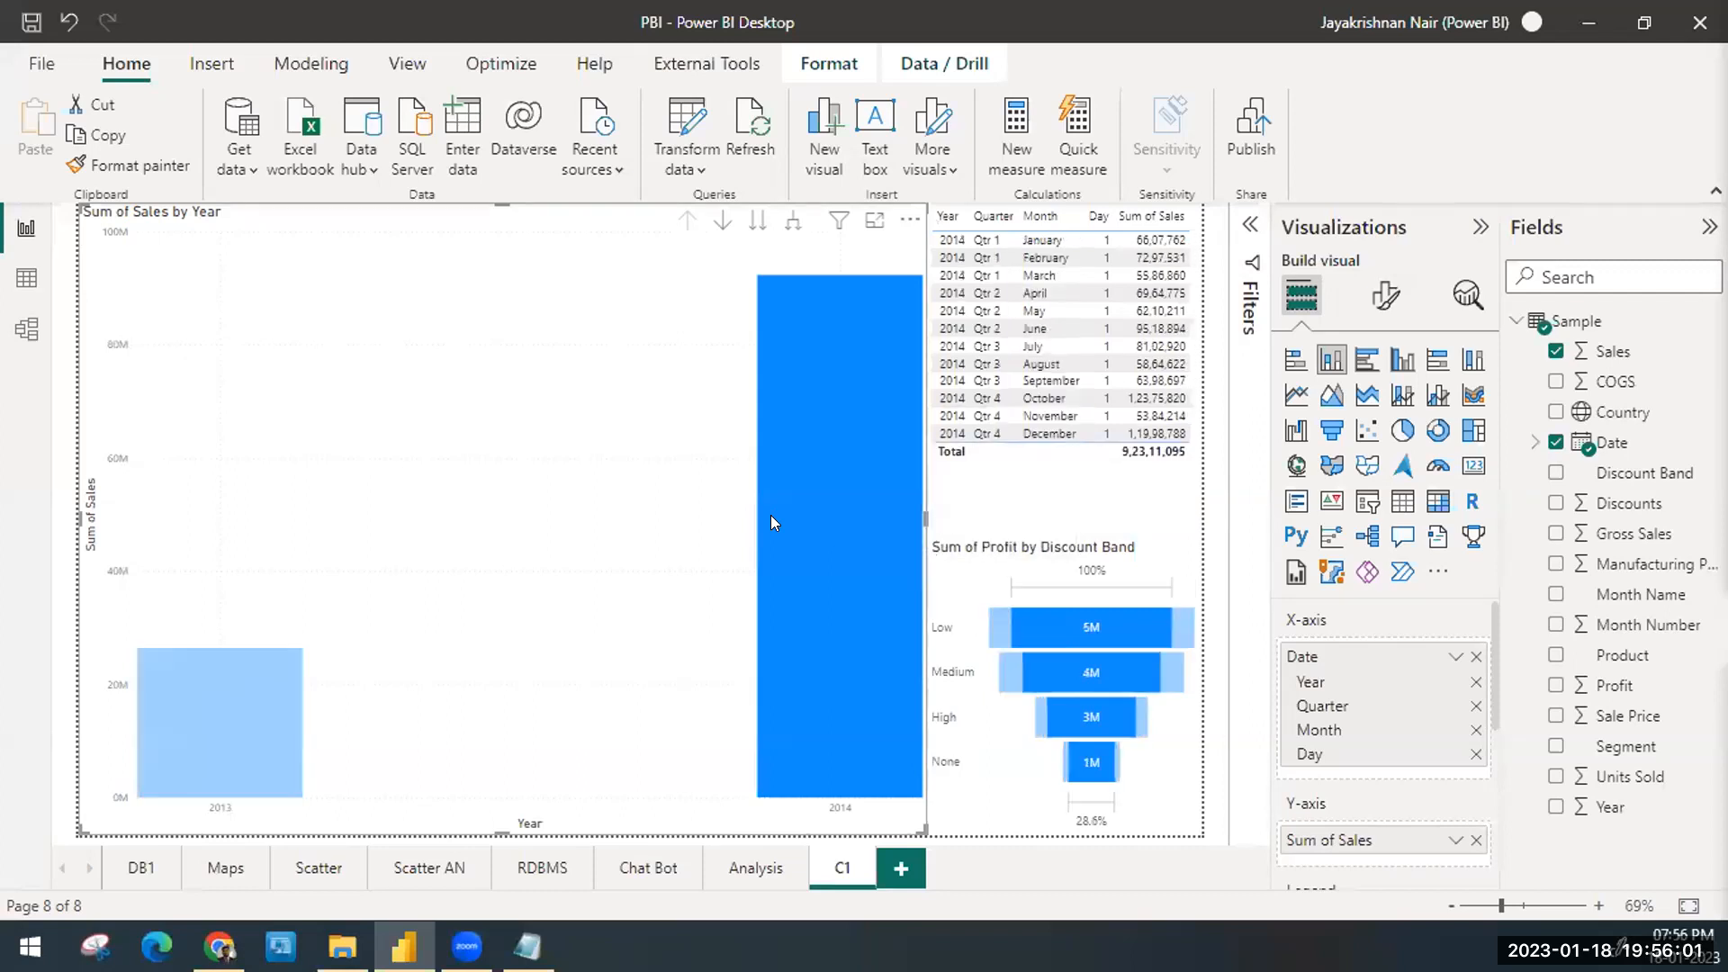
pyautogui.click(170, 713)
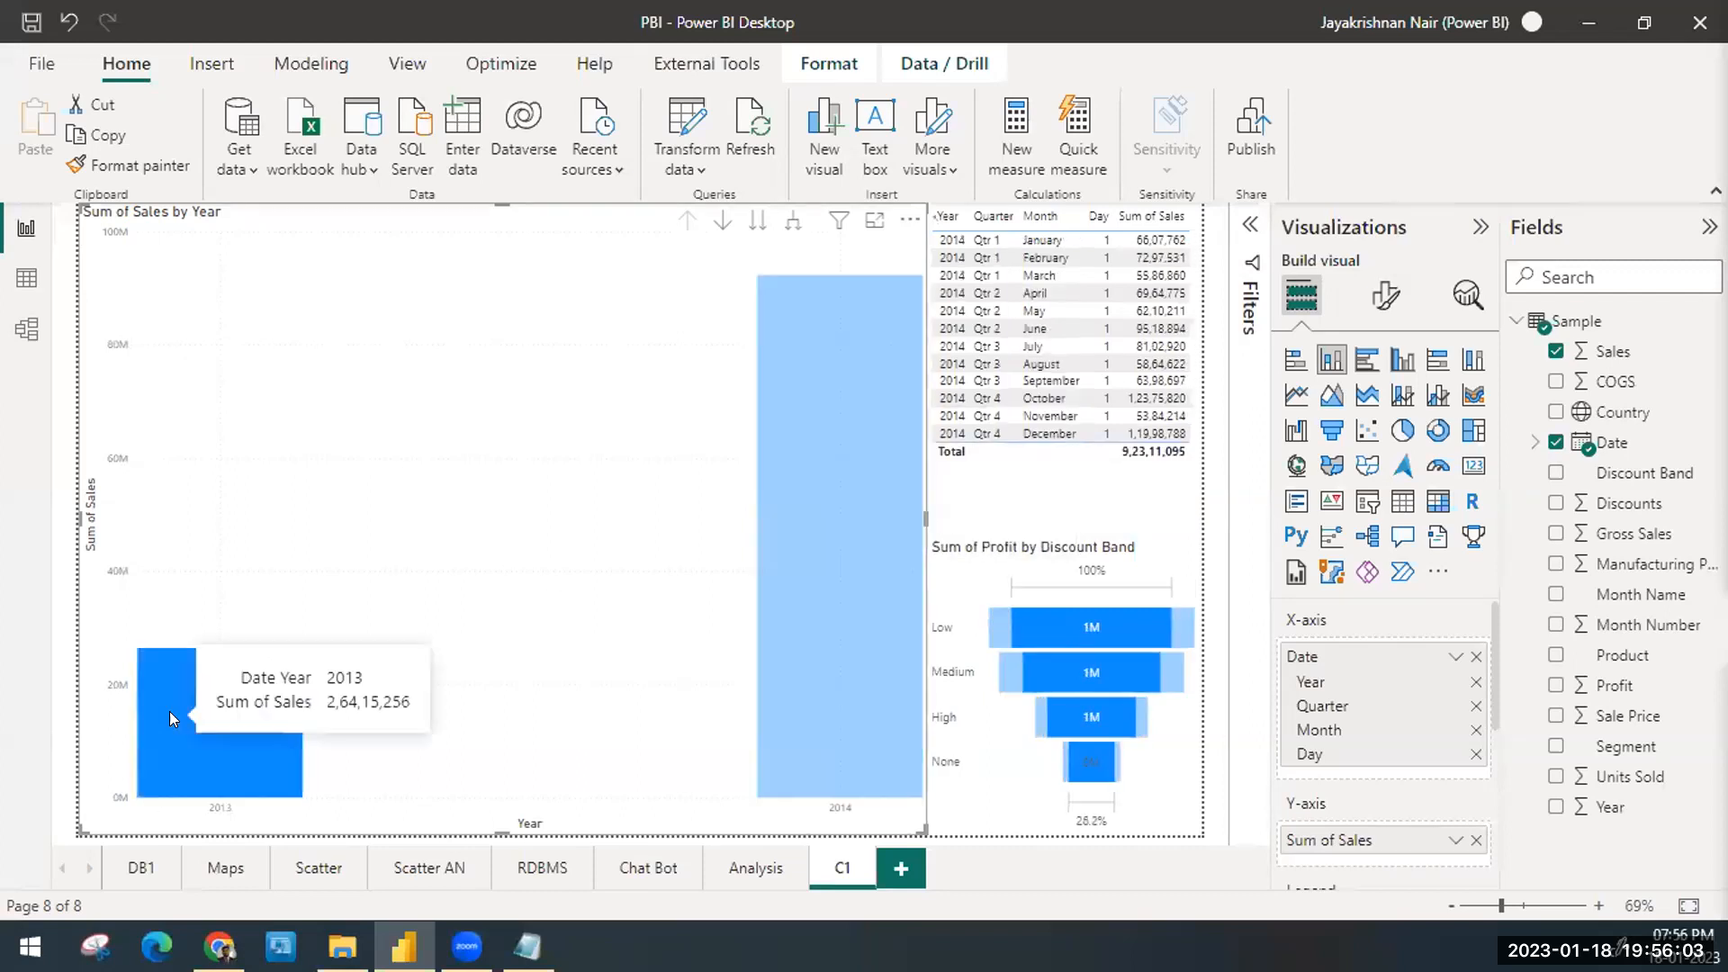
pyautogui.click(794, 619)
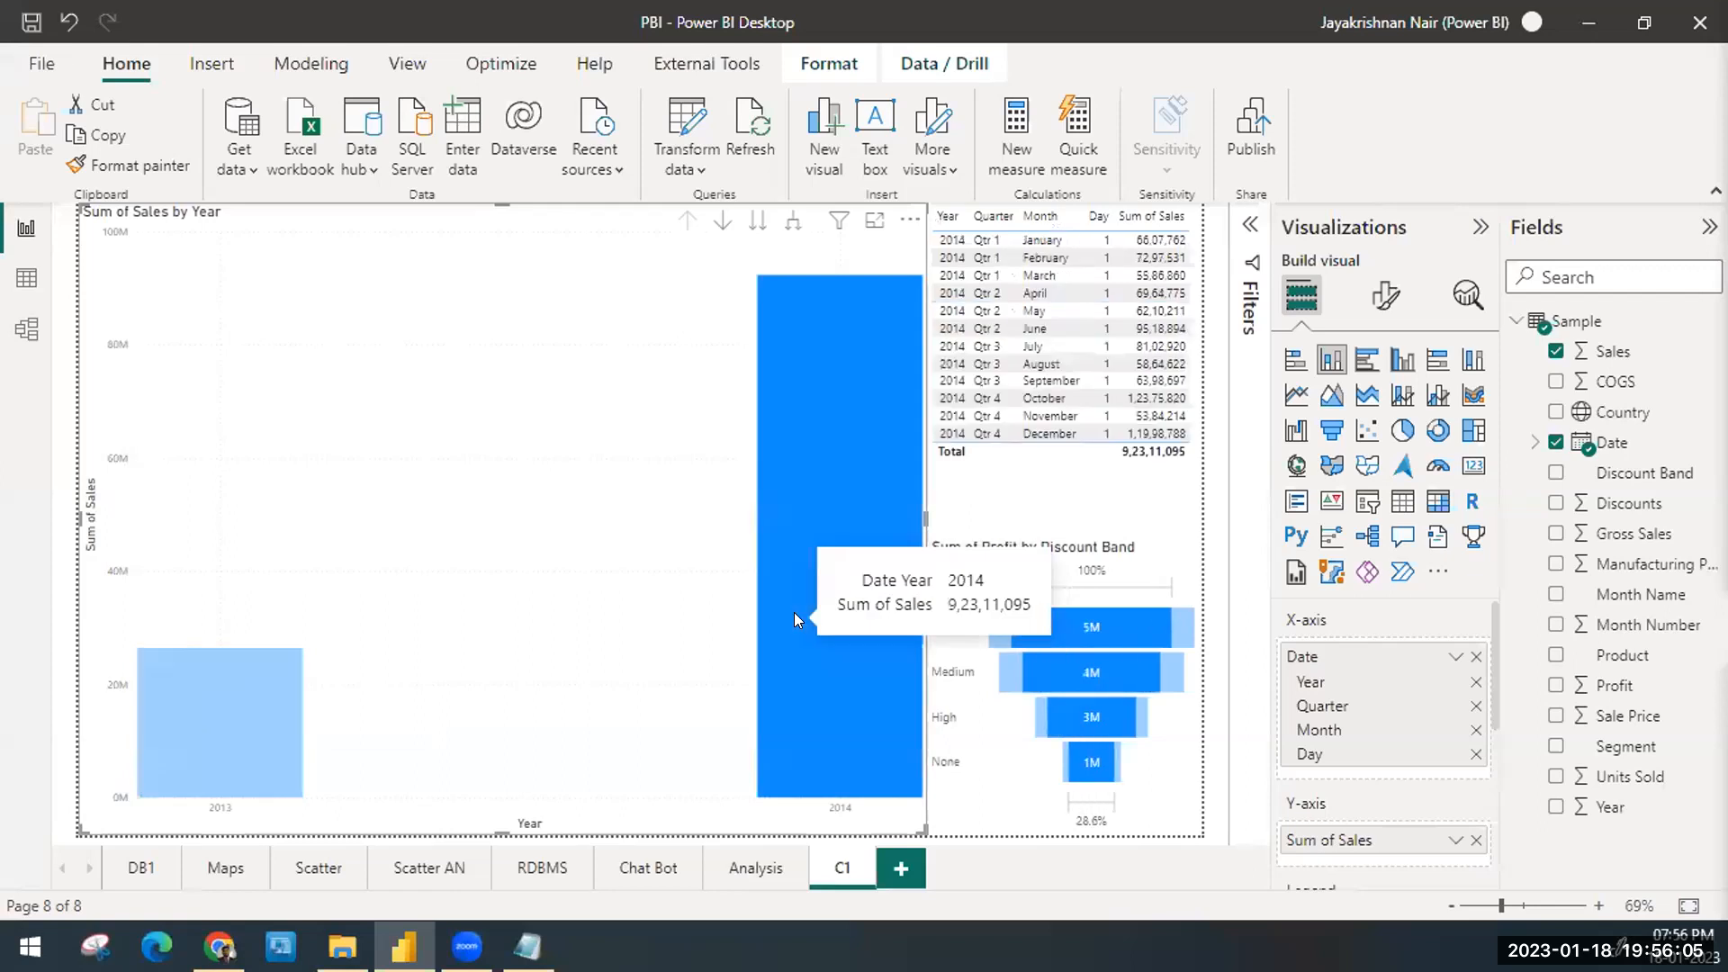
pyautogui.click(214, 691)
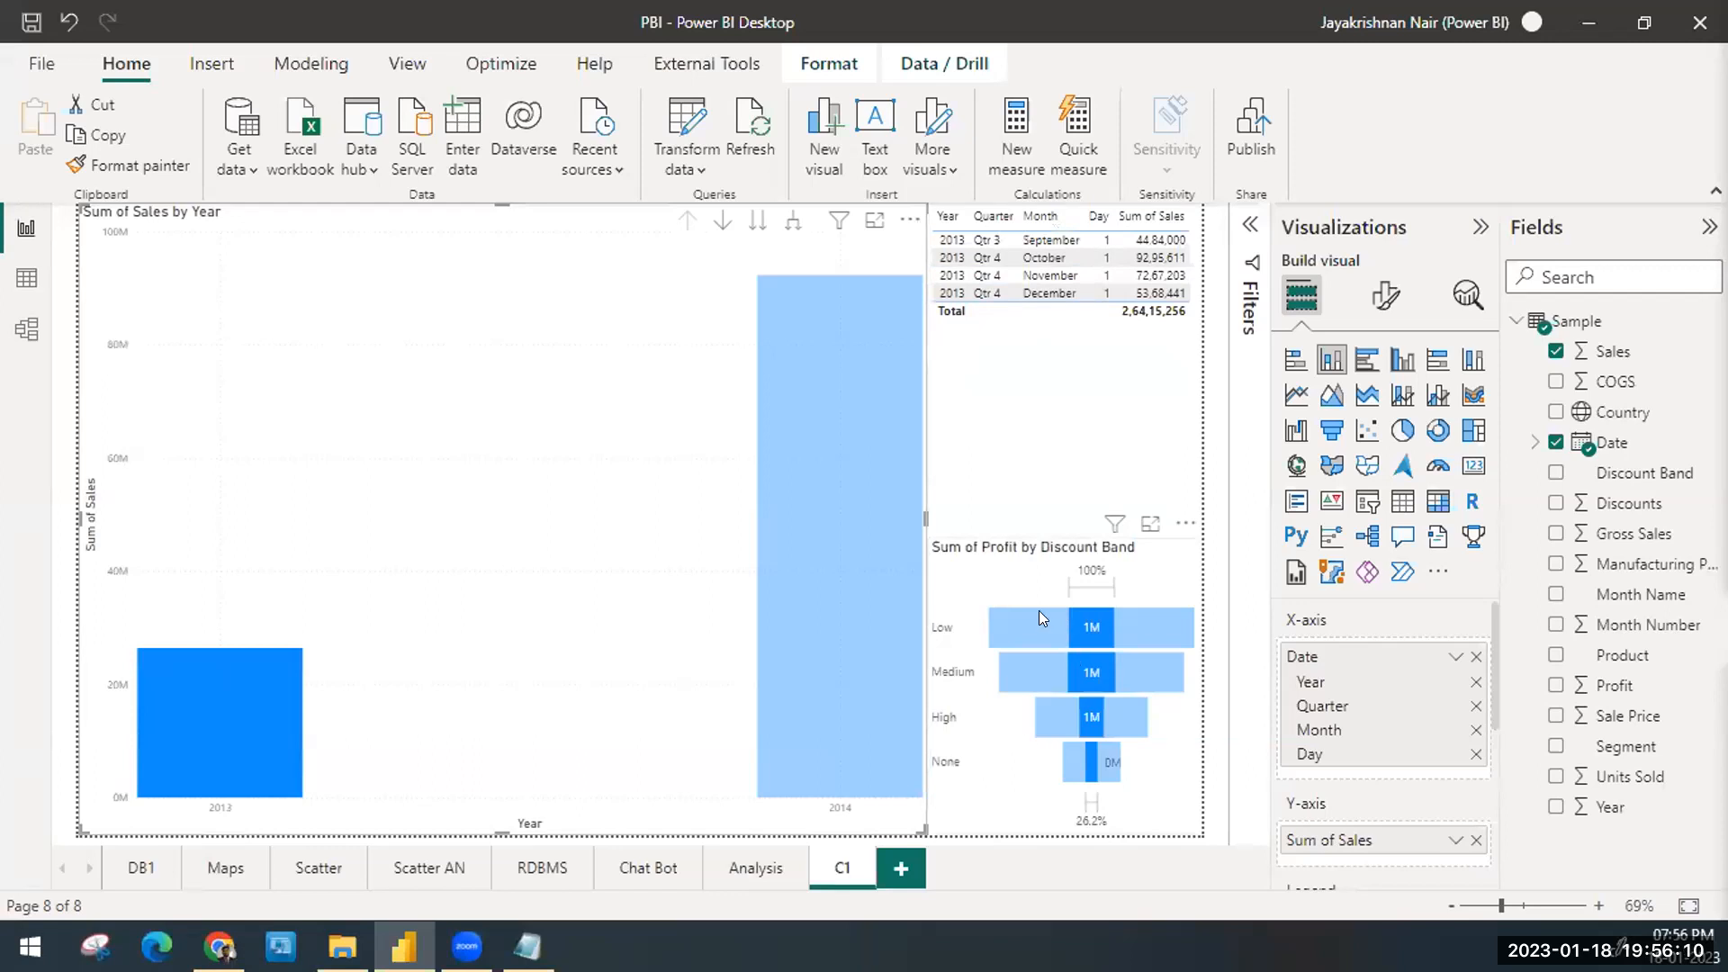
pyautogui.click(828, 513)
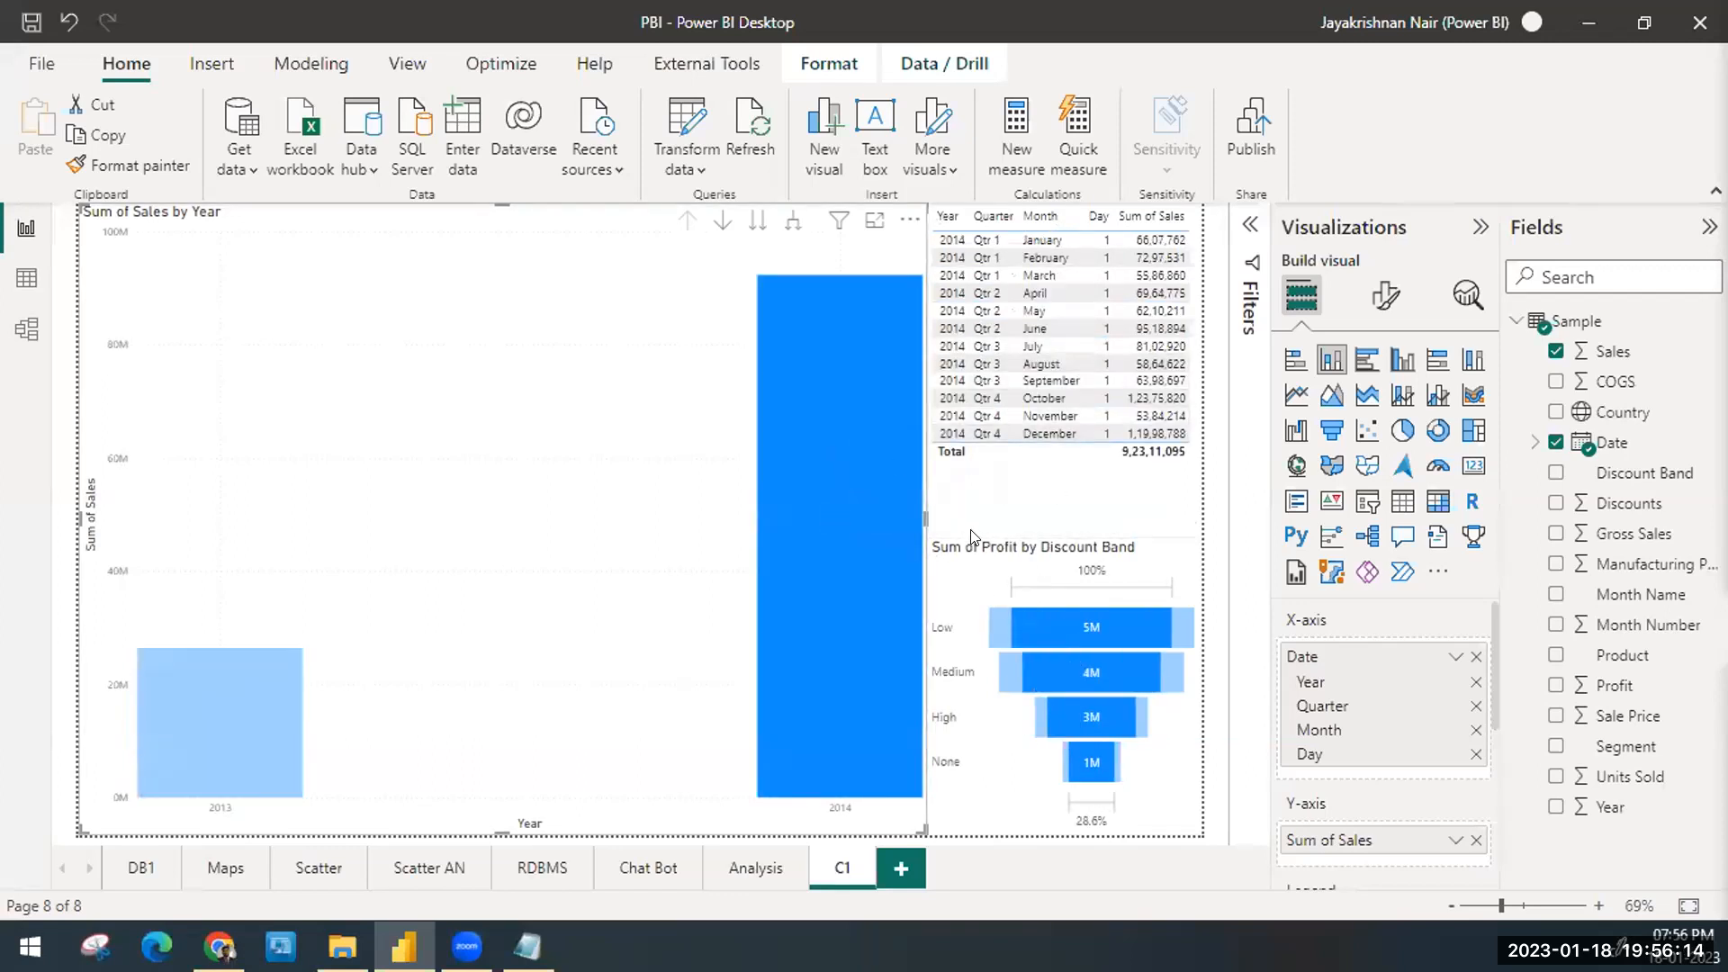
pyautogui.click(883, 590)
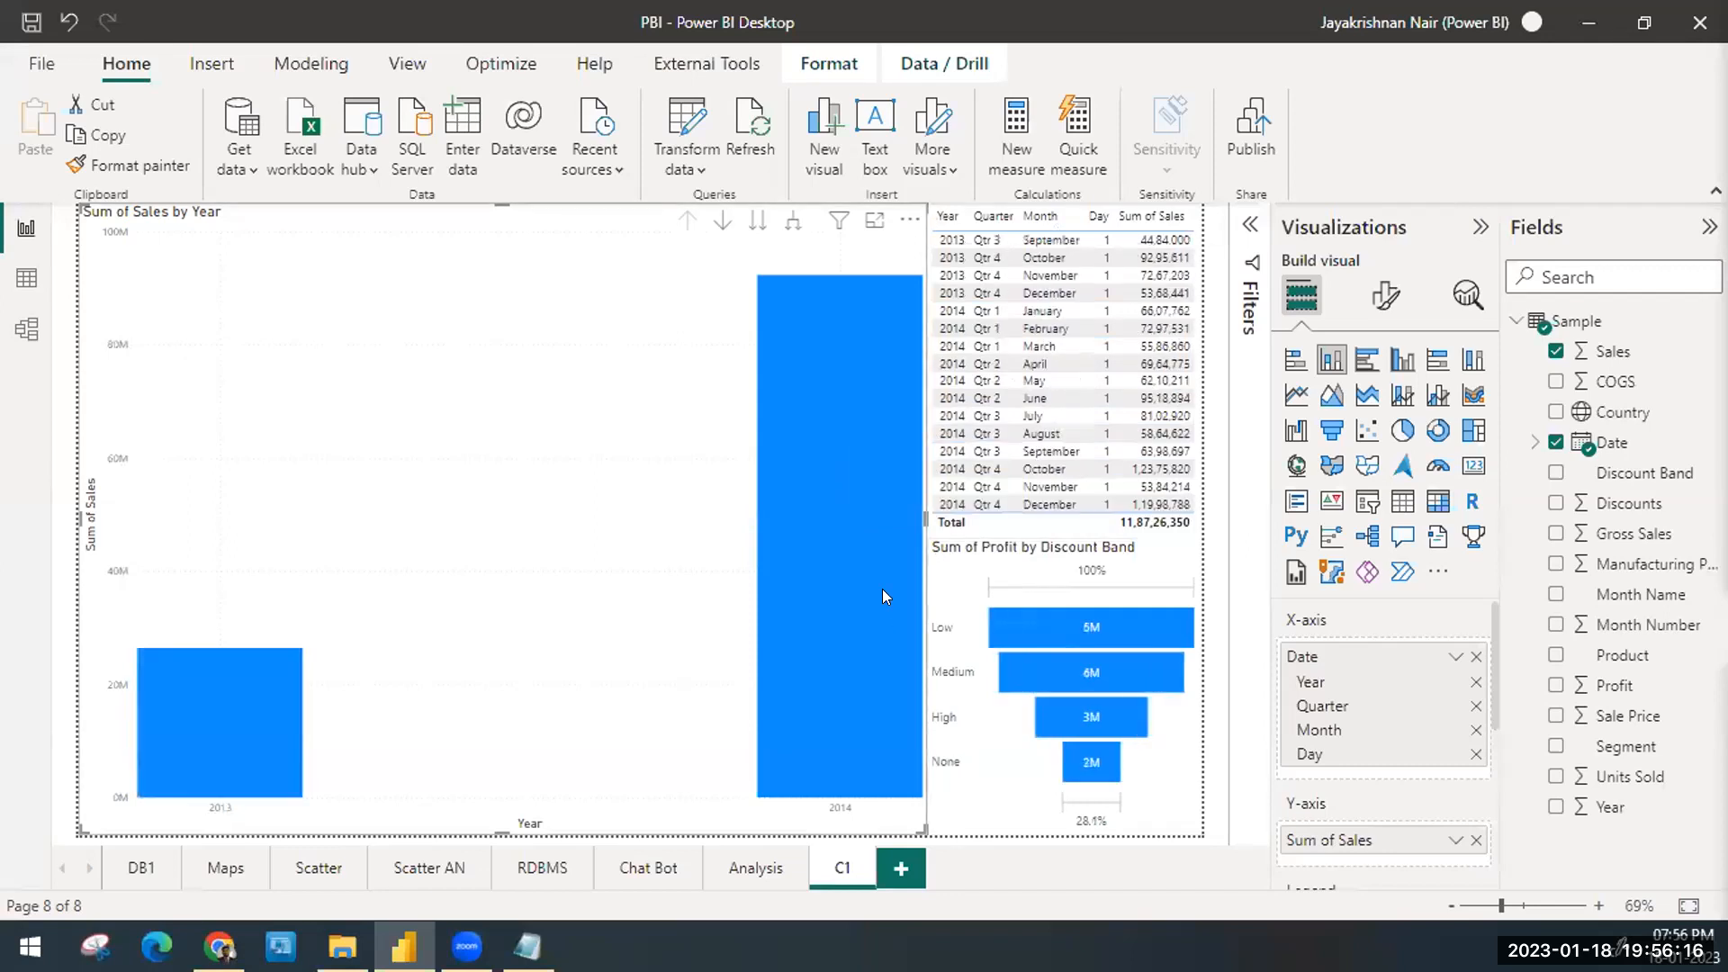
# Step: Turn on drill-down mode for the sales chart and drill through 2014, Qtr 4 and December to the day level
pyautogui.click(721, 226)
pyautogui.click(835, 456)
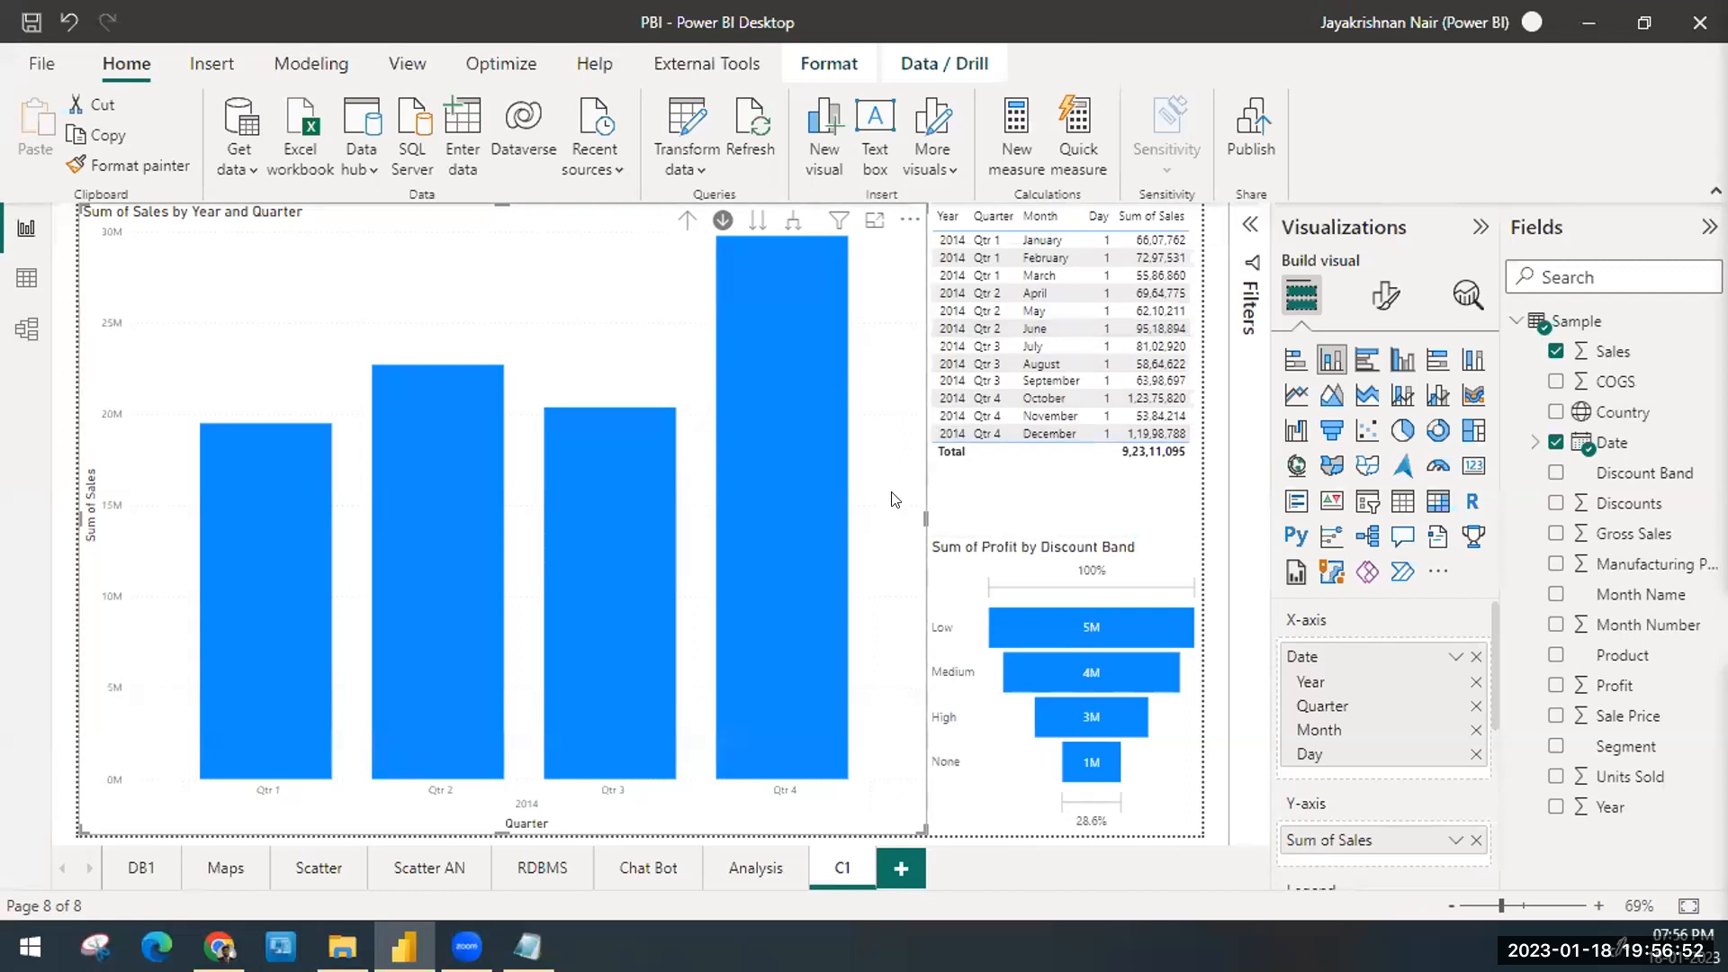
pyautogui.moveTo(814, 367)
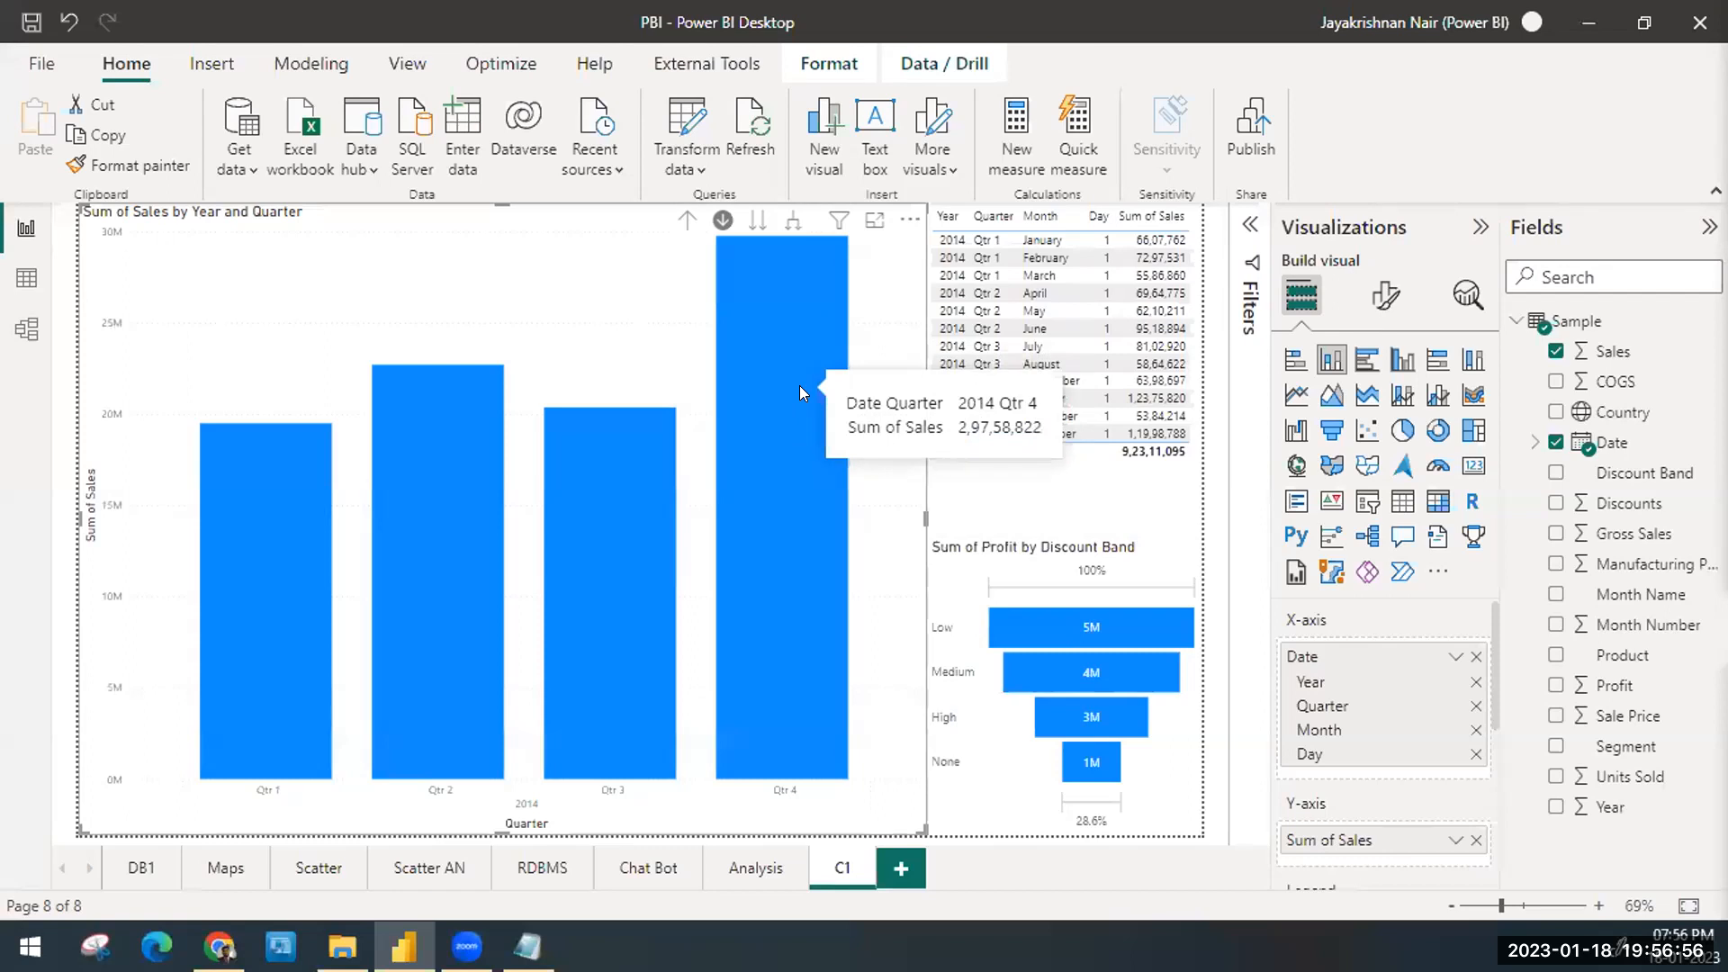
pyautogui.rightClick(800, 386)
pyautogui.click(864, 533)
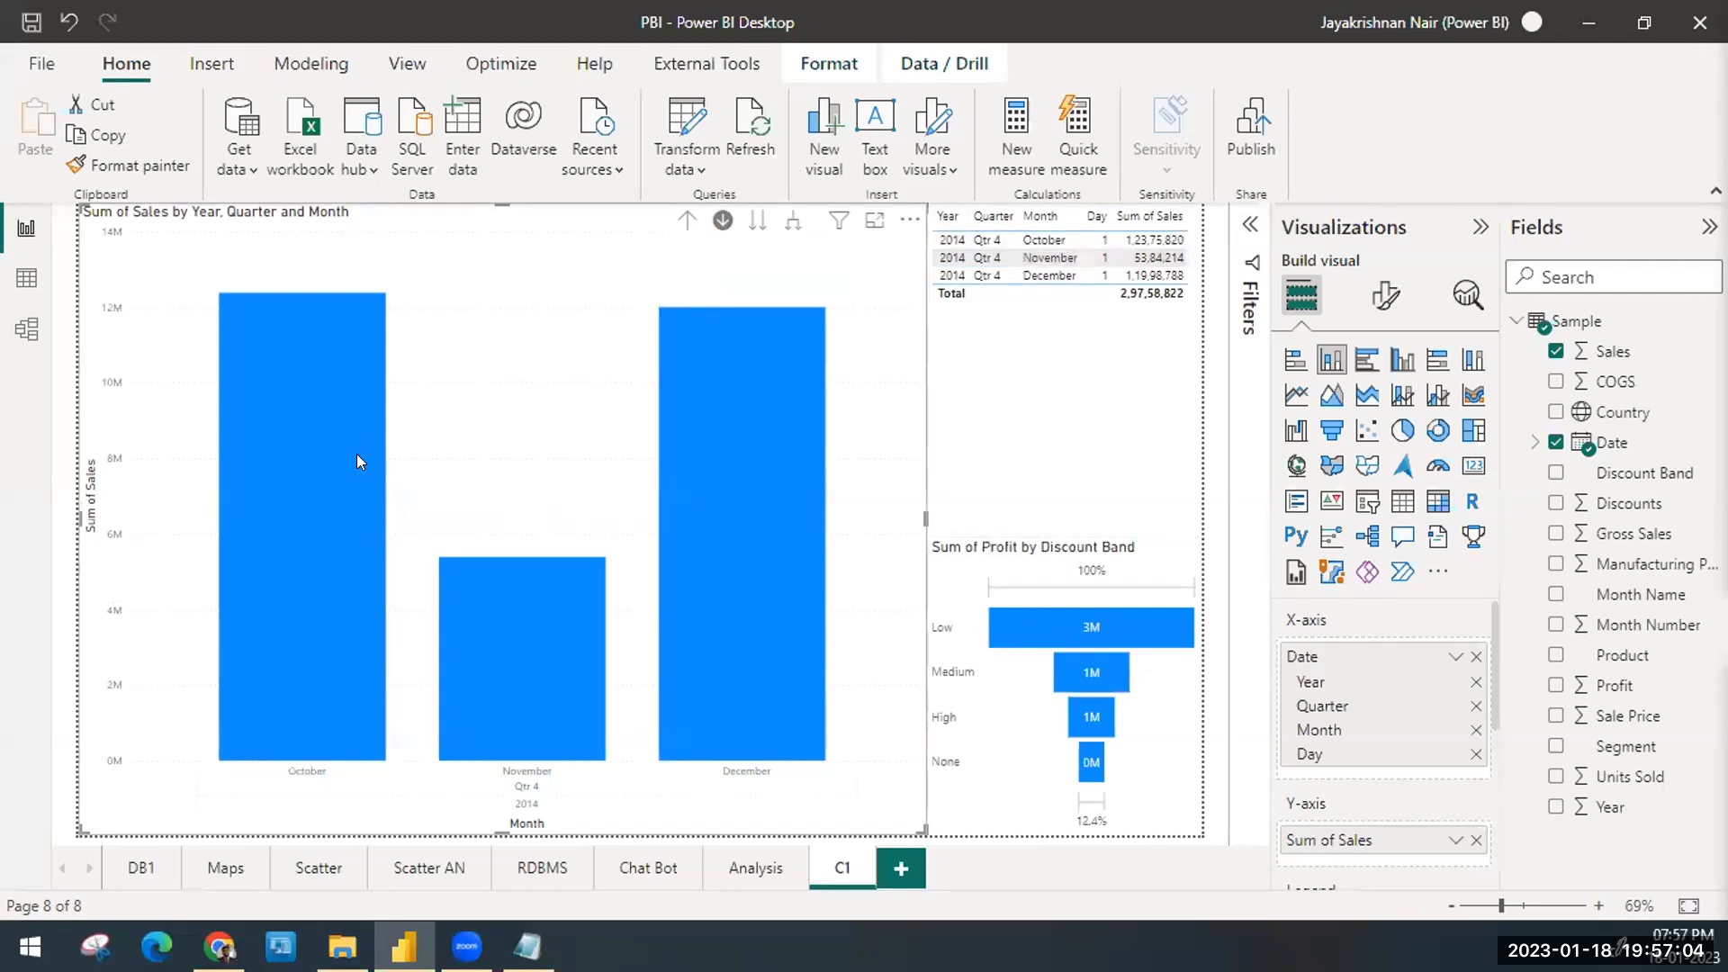
pyautogui.moveTo(669, 546)
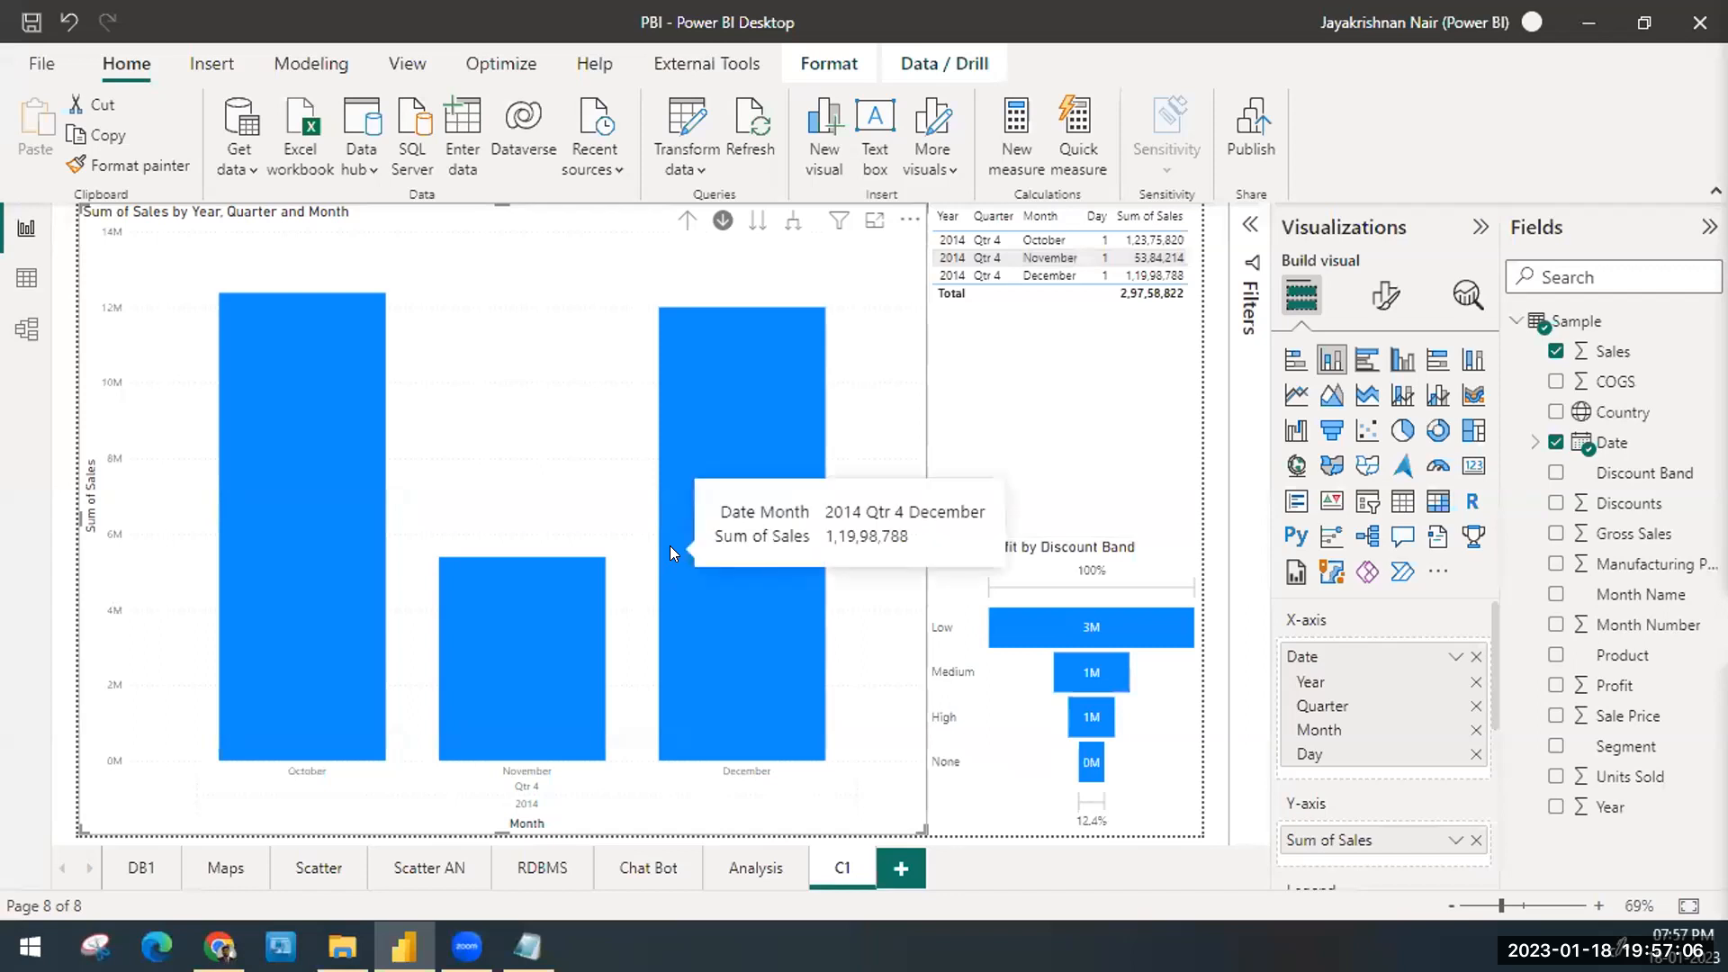
pyautogui.click(670, 545)
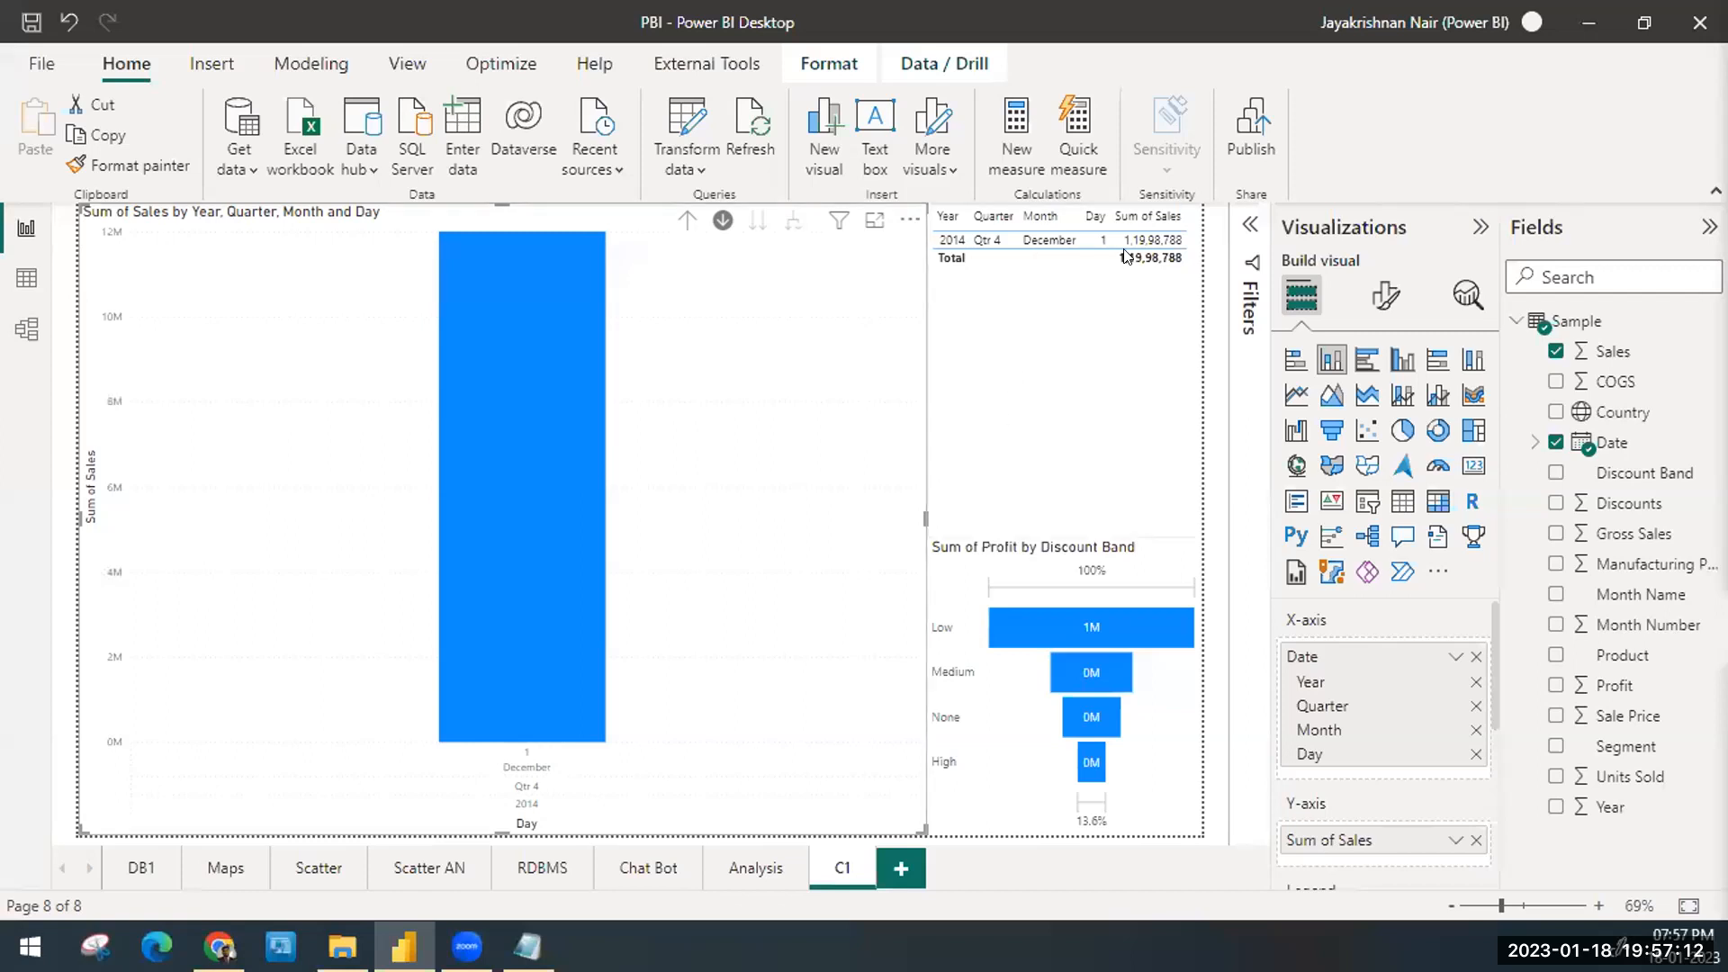
pyautogui.moveTo(1126, 256)
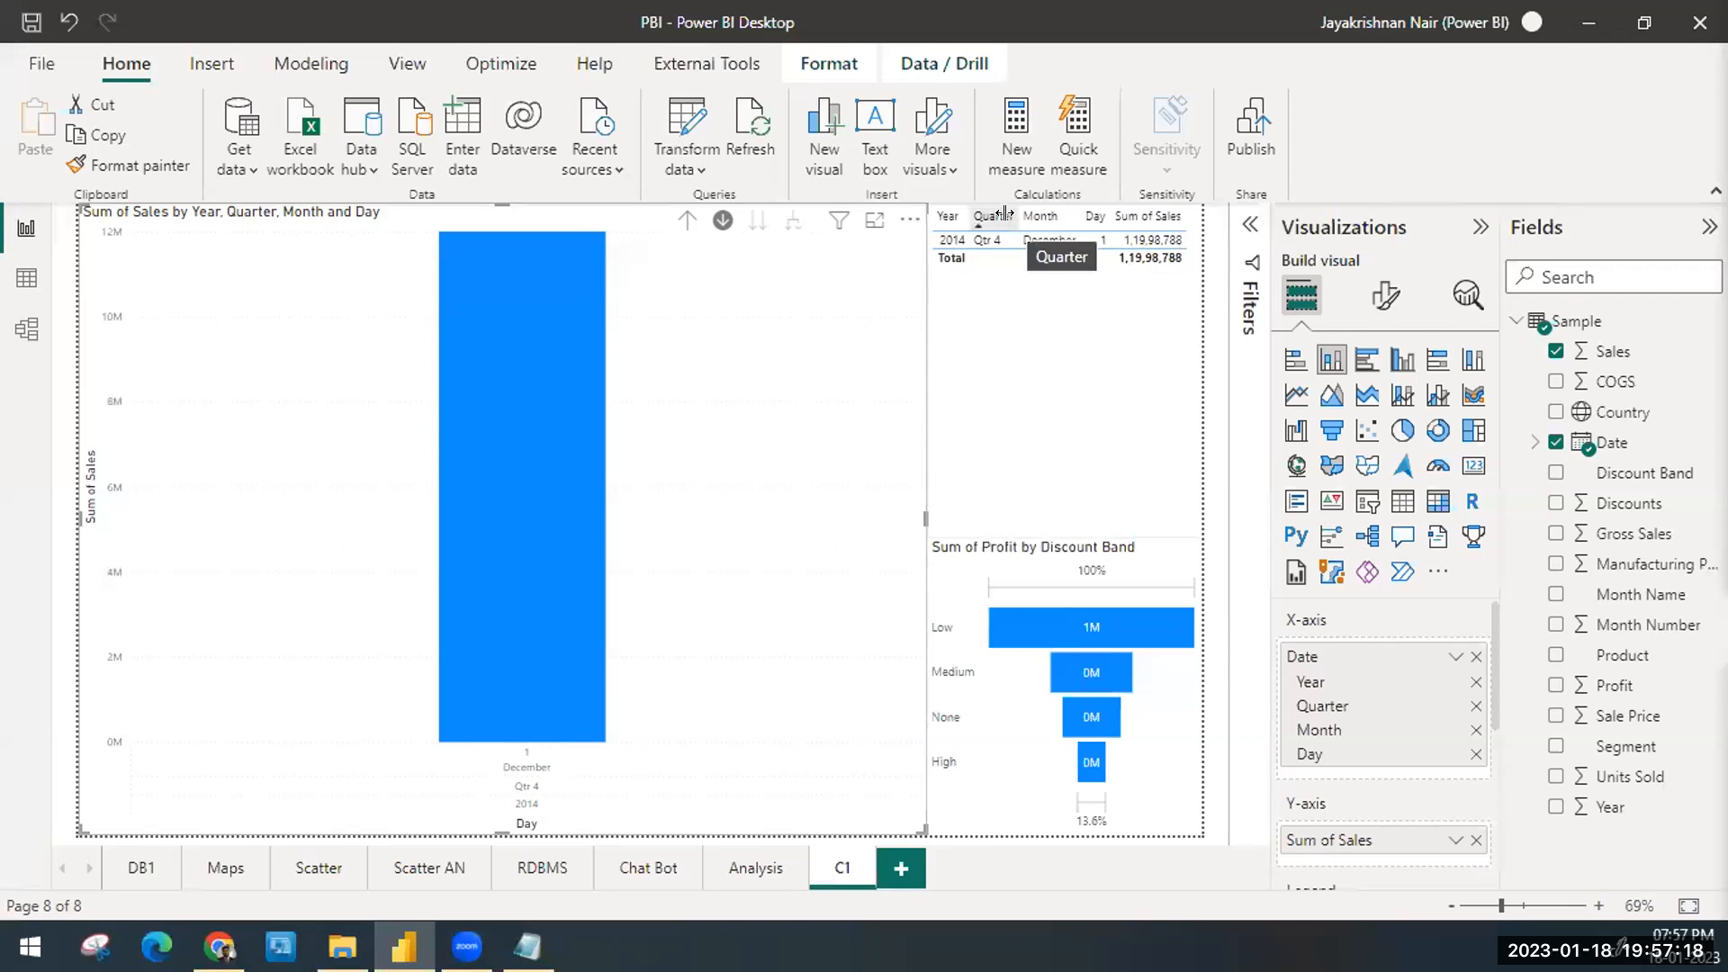
# Step: Drill the sales chart back up from the day level to the year level
pyautogui.click(692, 219)
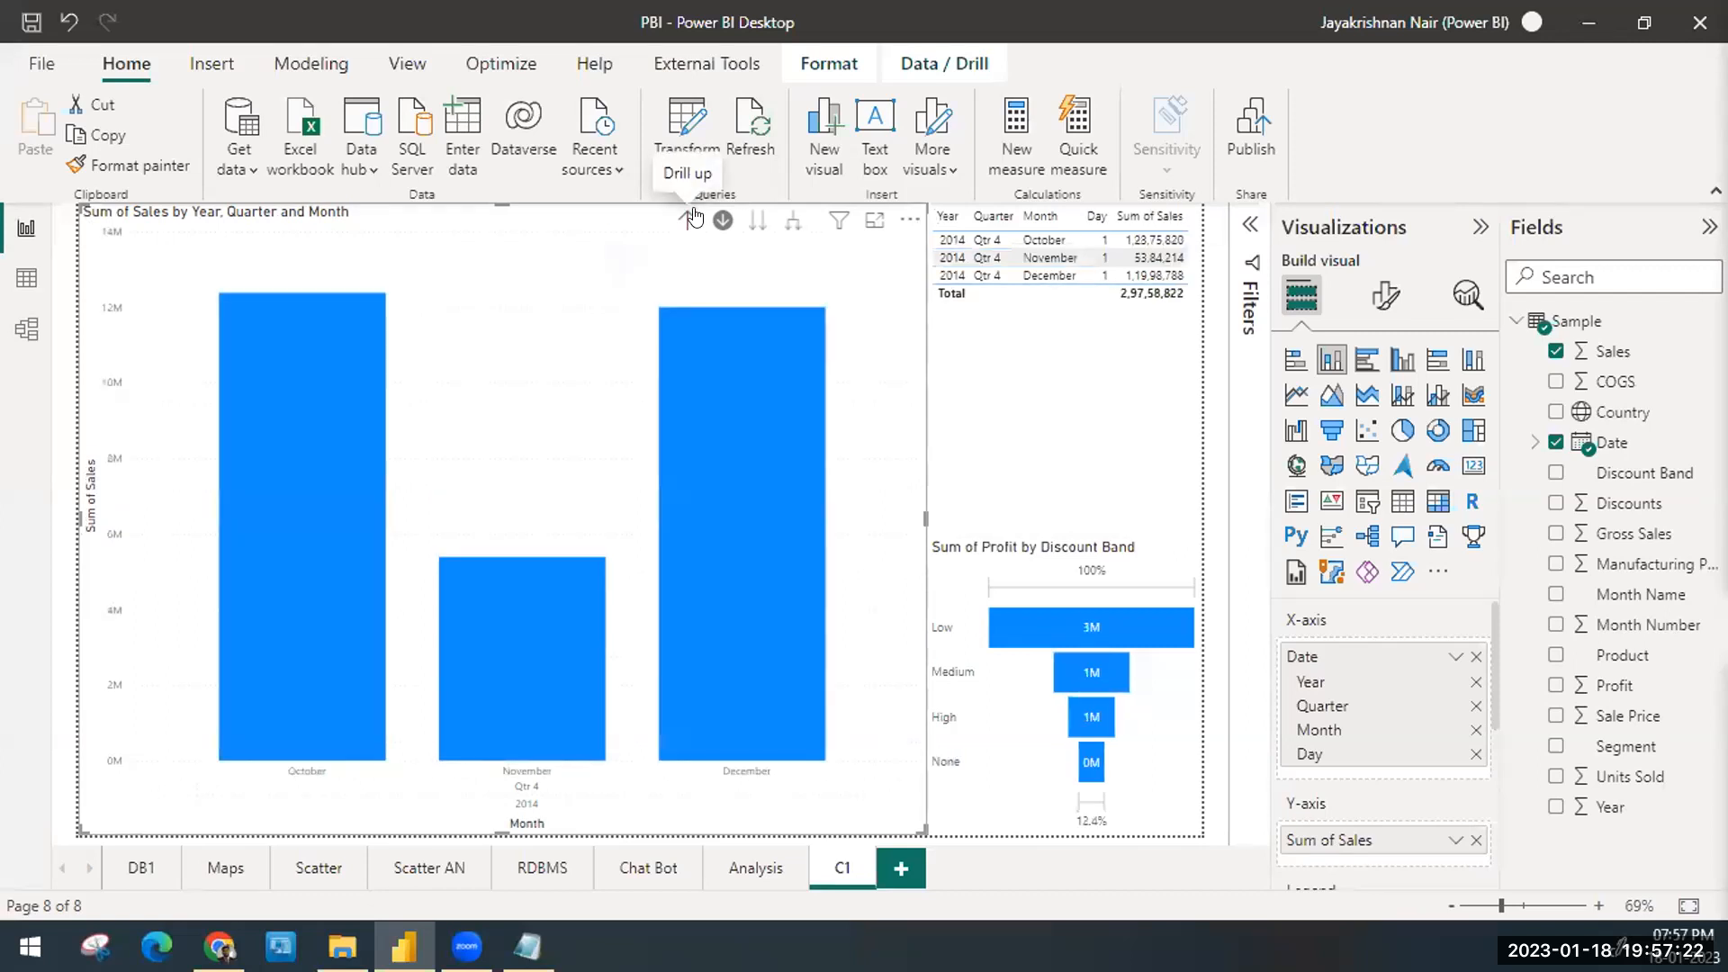
pyautogui.click(691, 220)
pyautogui.click(691, 220)
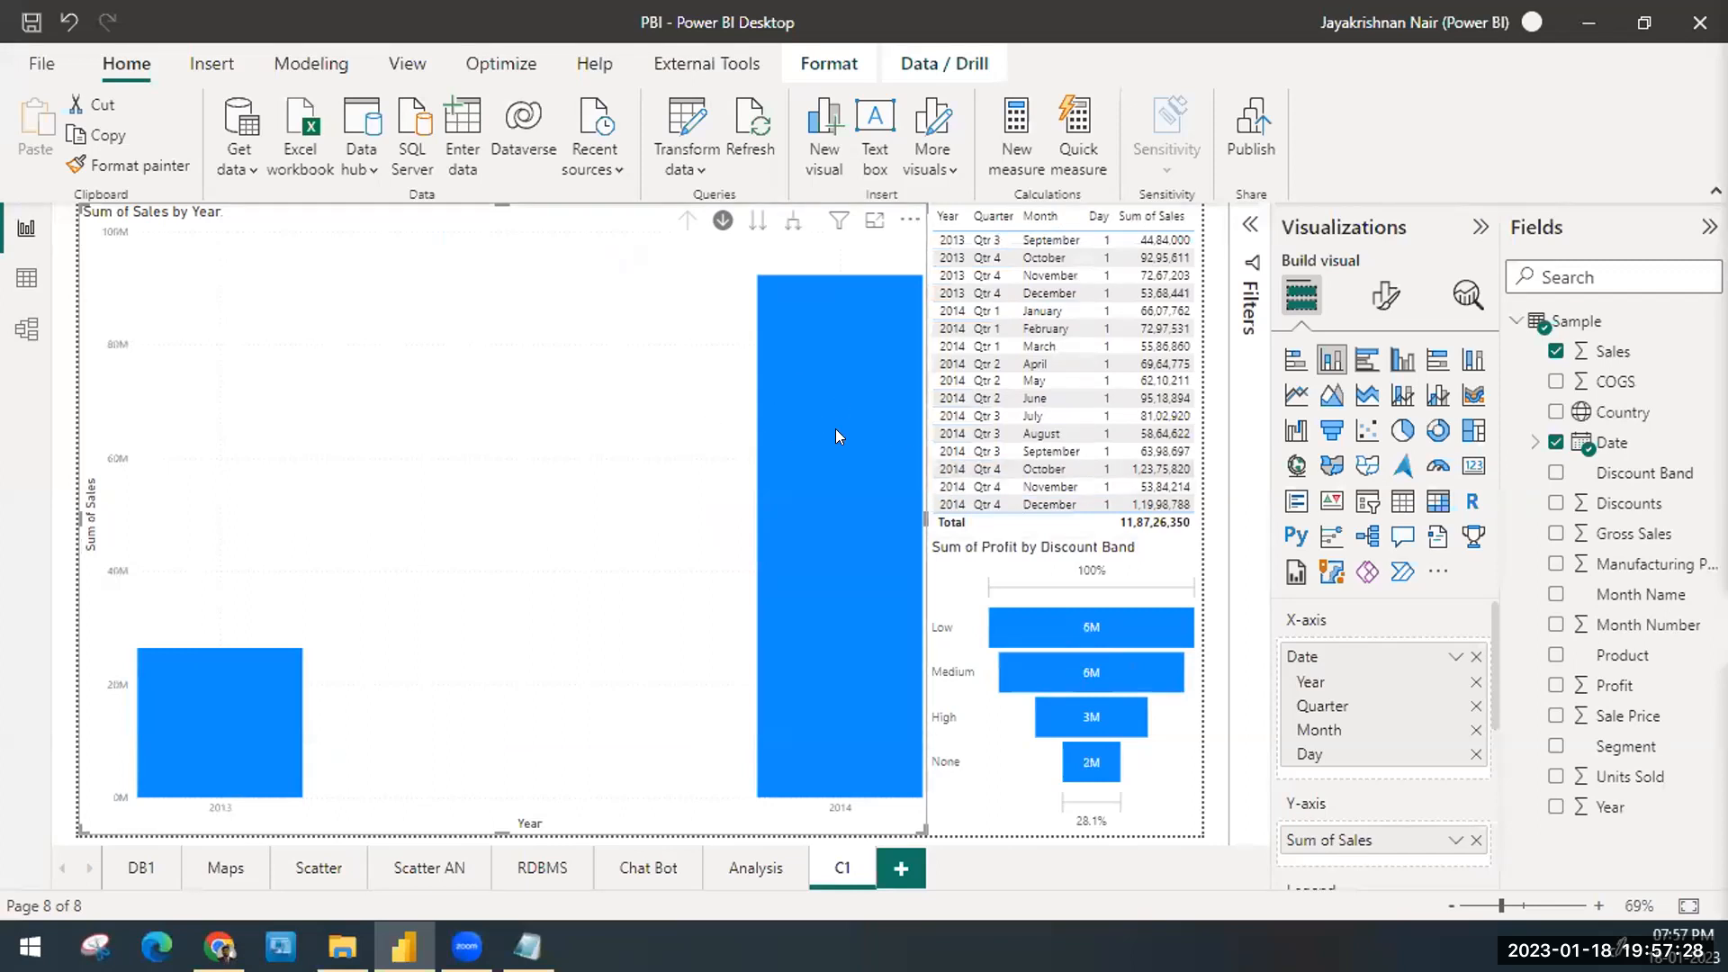
# Step: Add the Year field to the legend of the Sum of Sales by Year column chart
pyautogui.scroll(-3, 1385, 653)
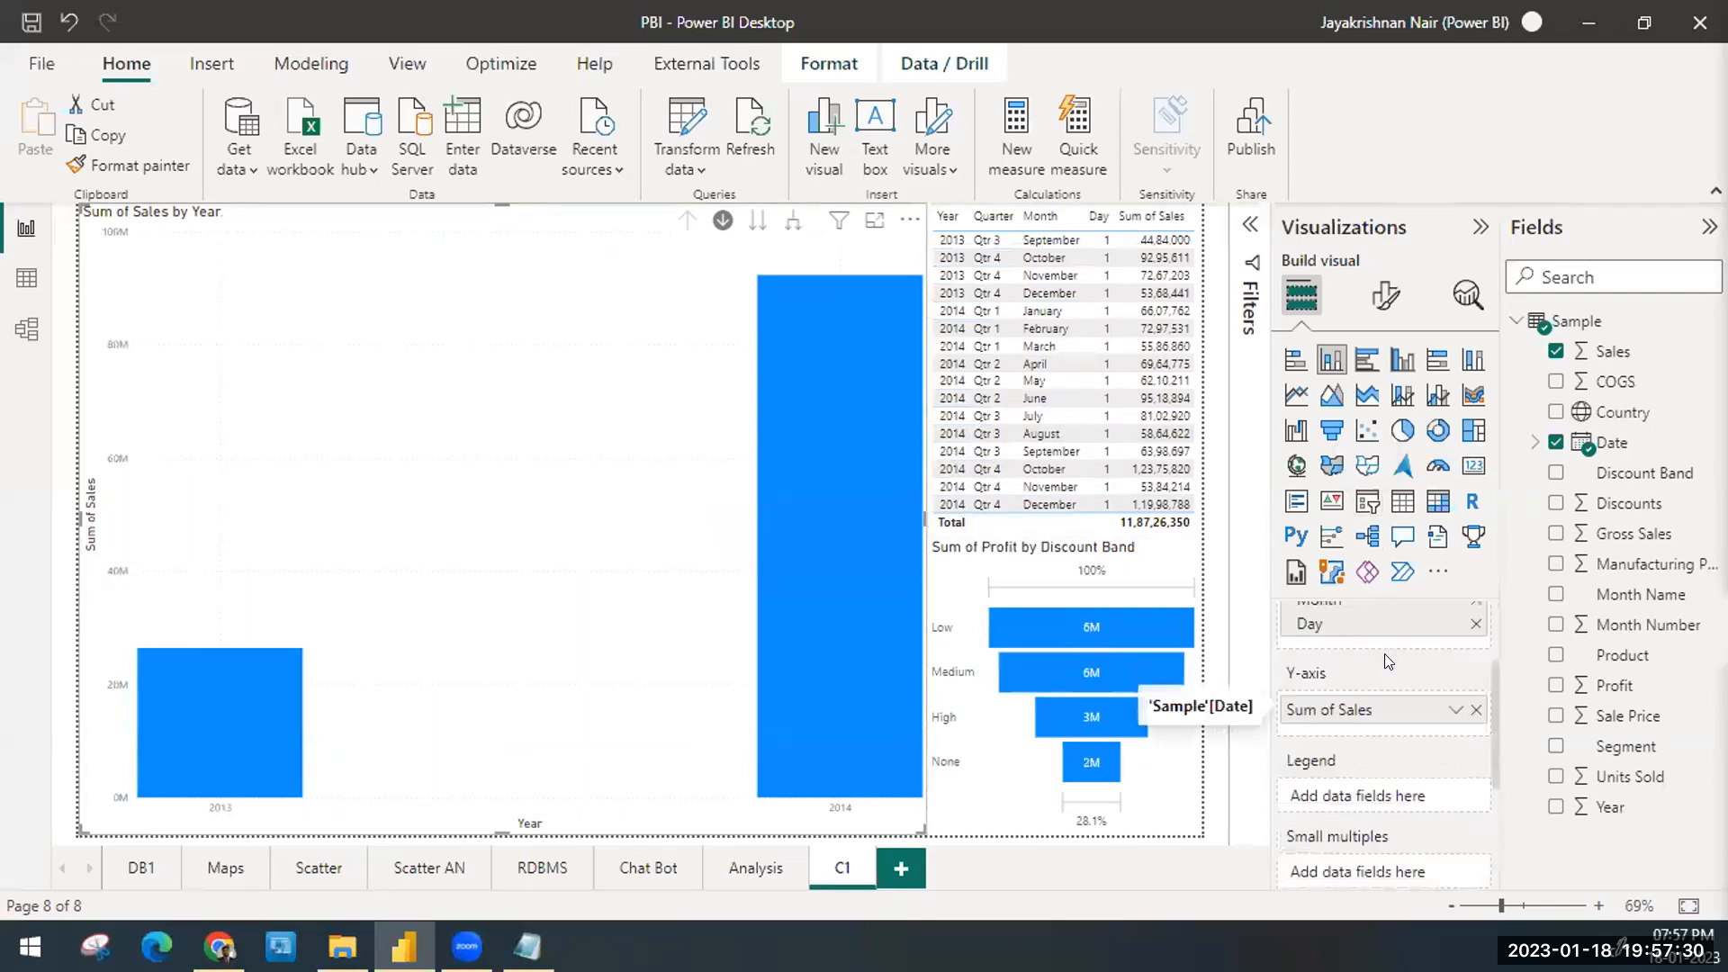
pyautogui.scroll(2, 1385, 659)
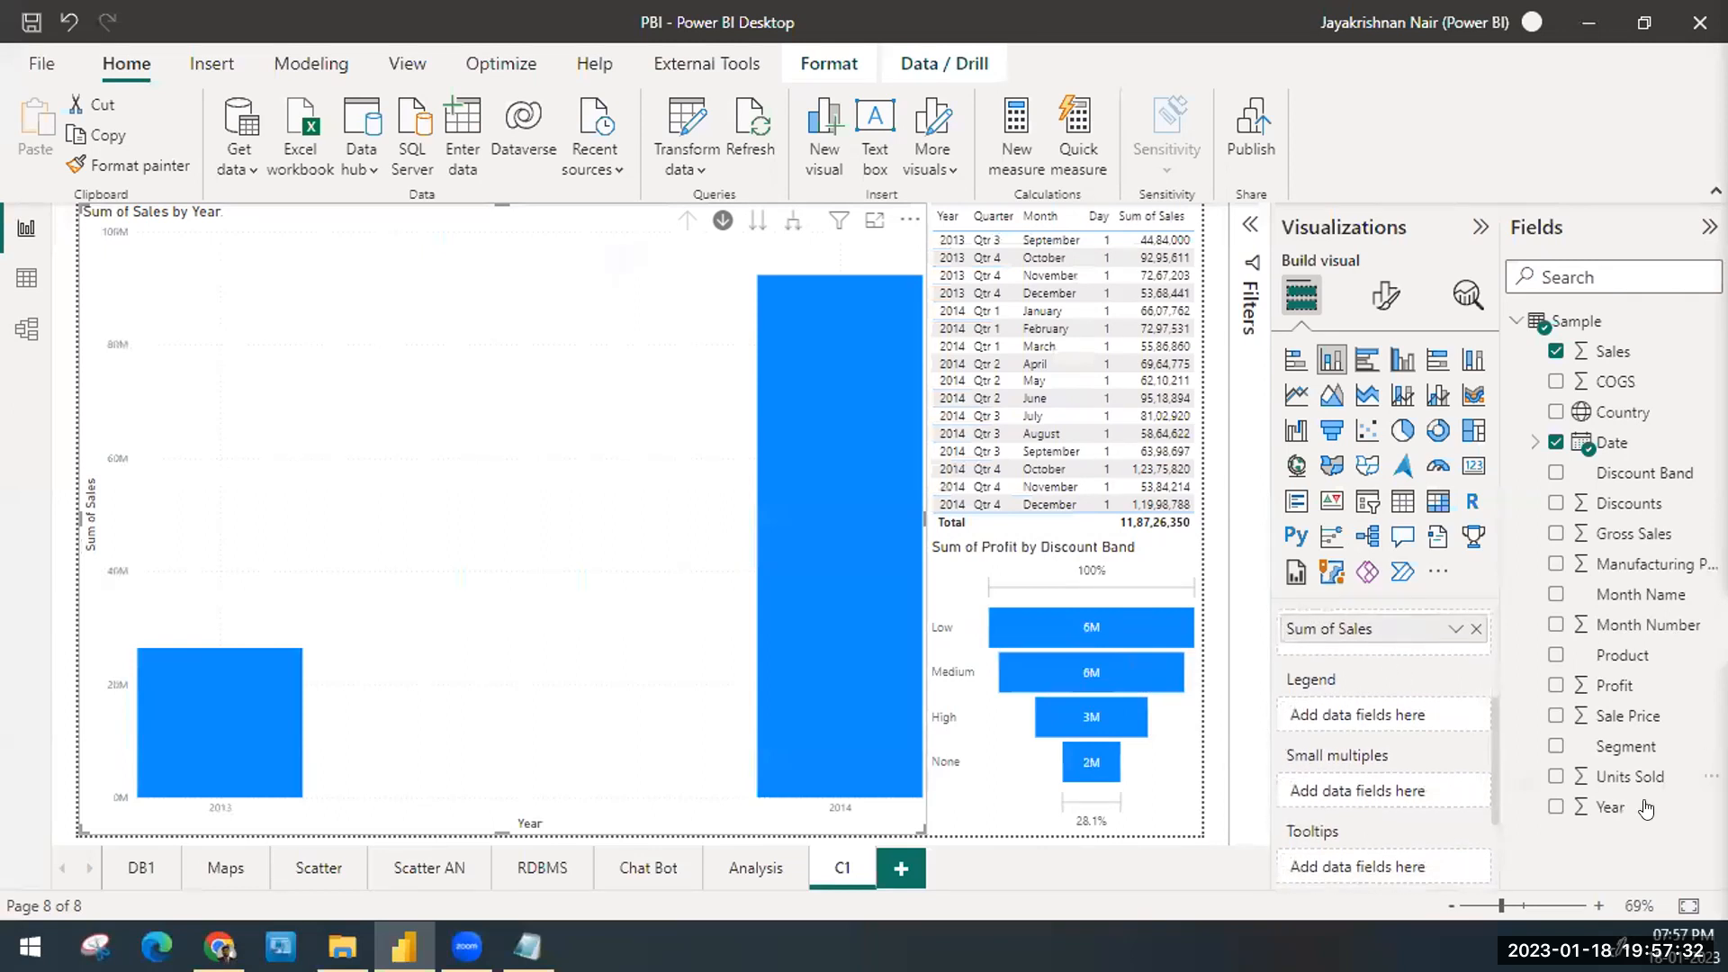
pyautogui.moveTo(1632, 807); pyautogui.dragTo(1395, 716)
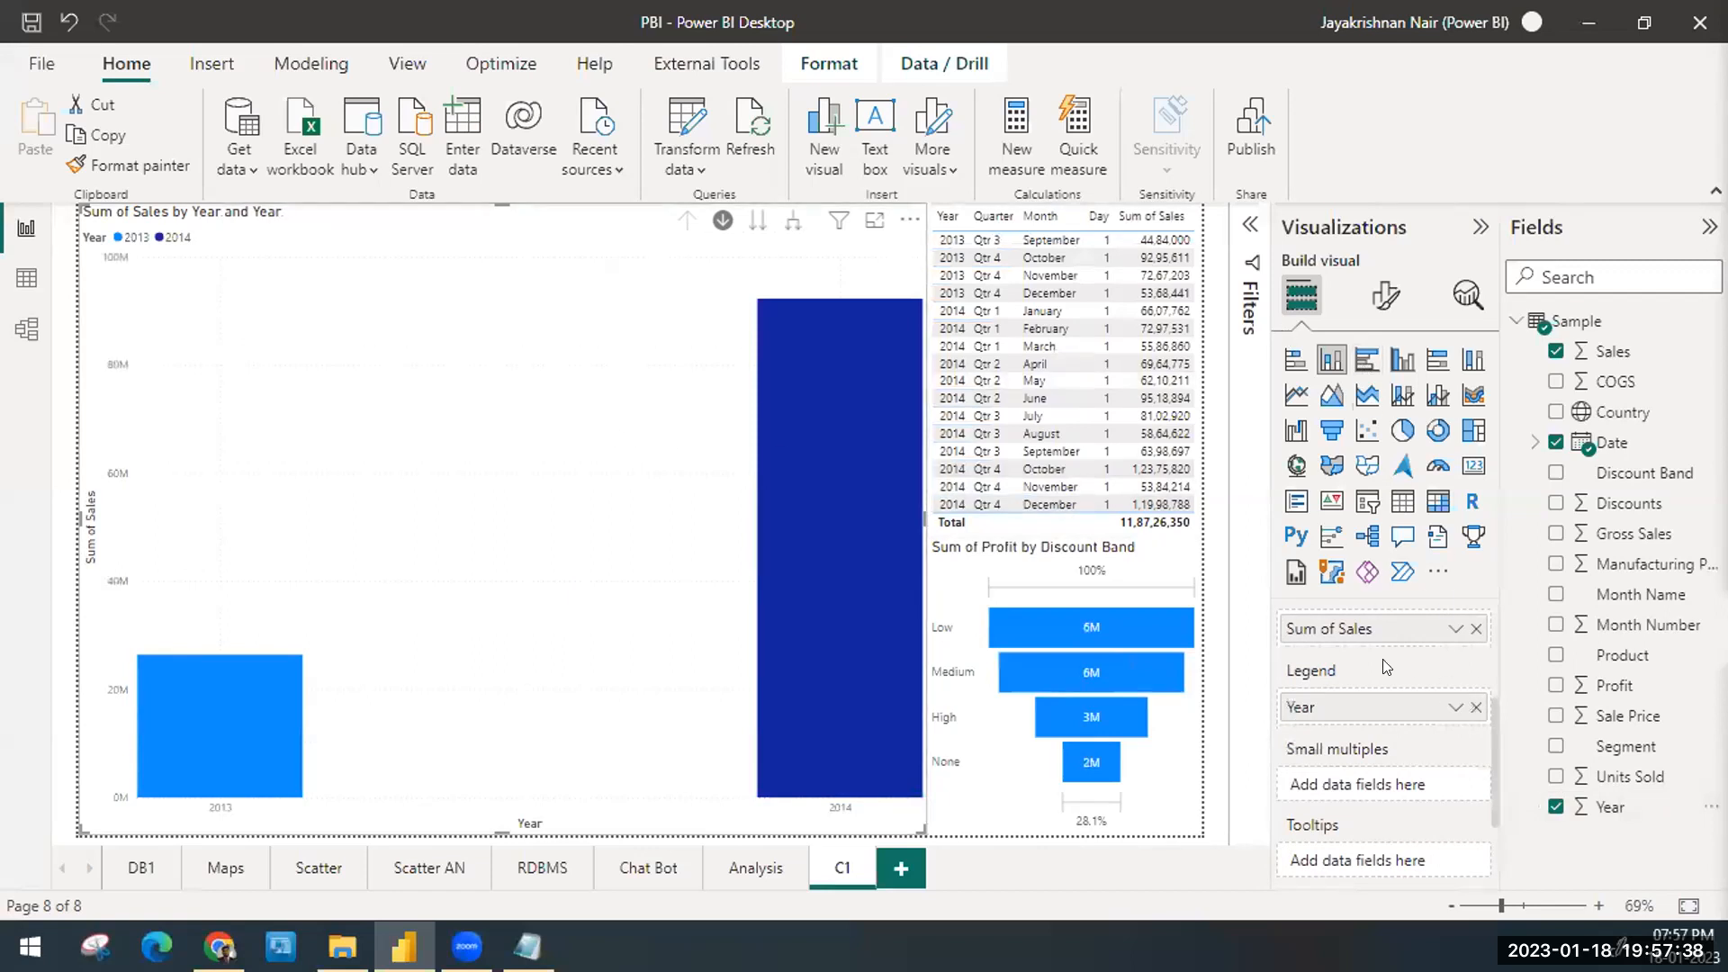
pyautogui.scroll(3, 1384, 667)
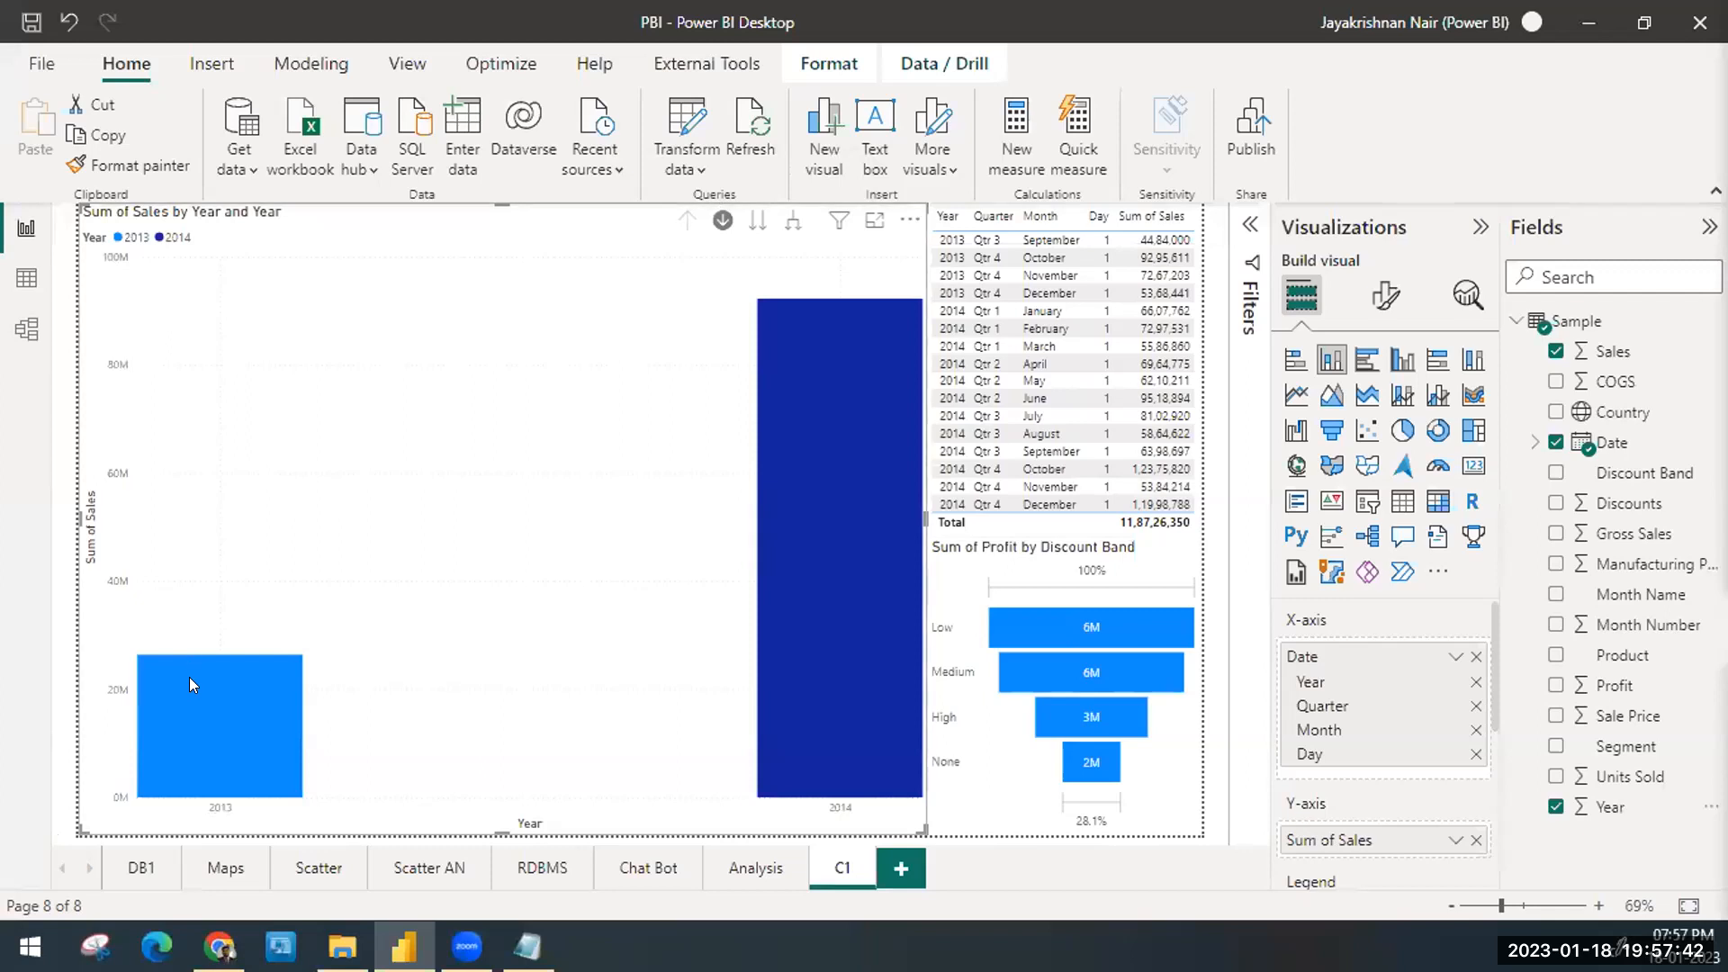
# Step: Drill down the sales column chart into 2013 and on into its Qtr 4 to show the months
pyautogui.moveTo(214, 731)
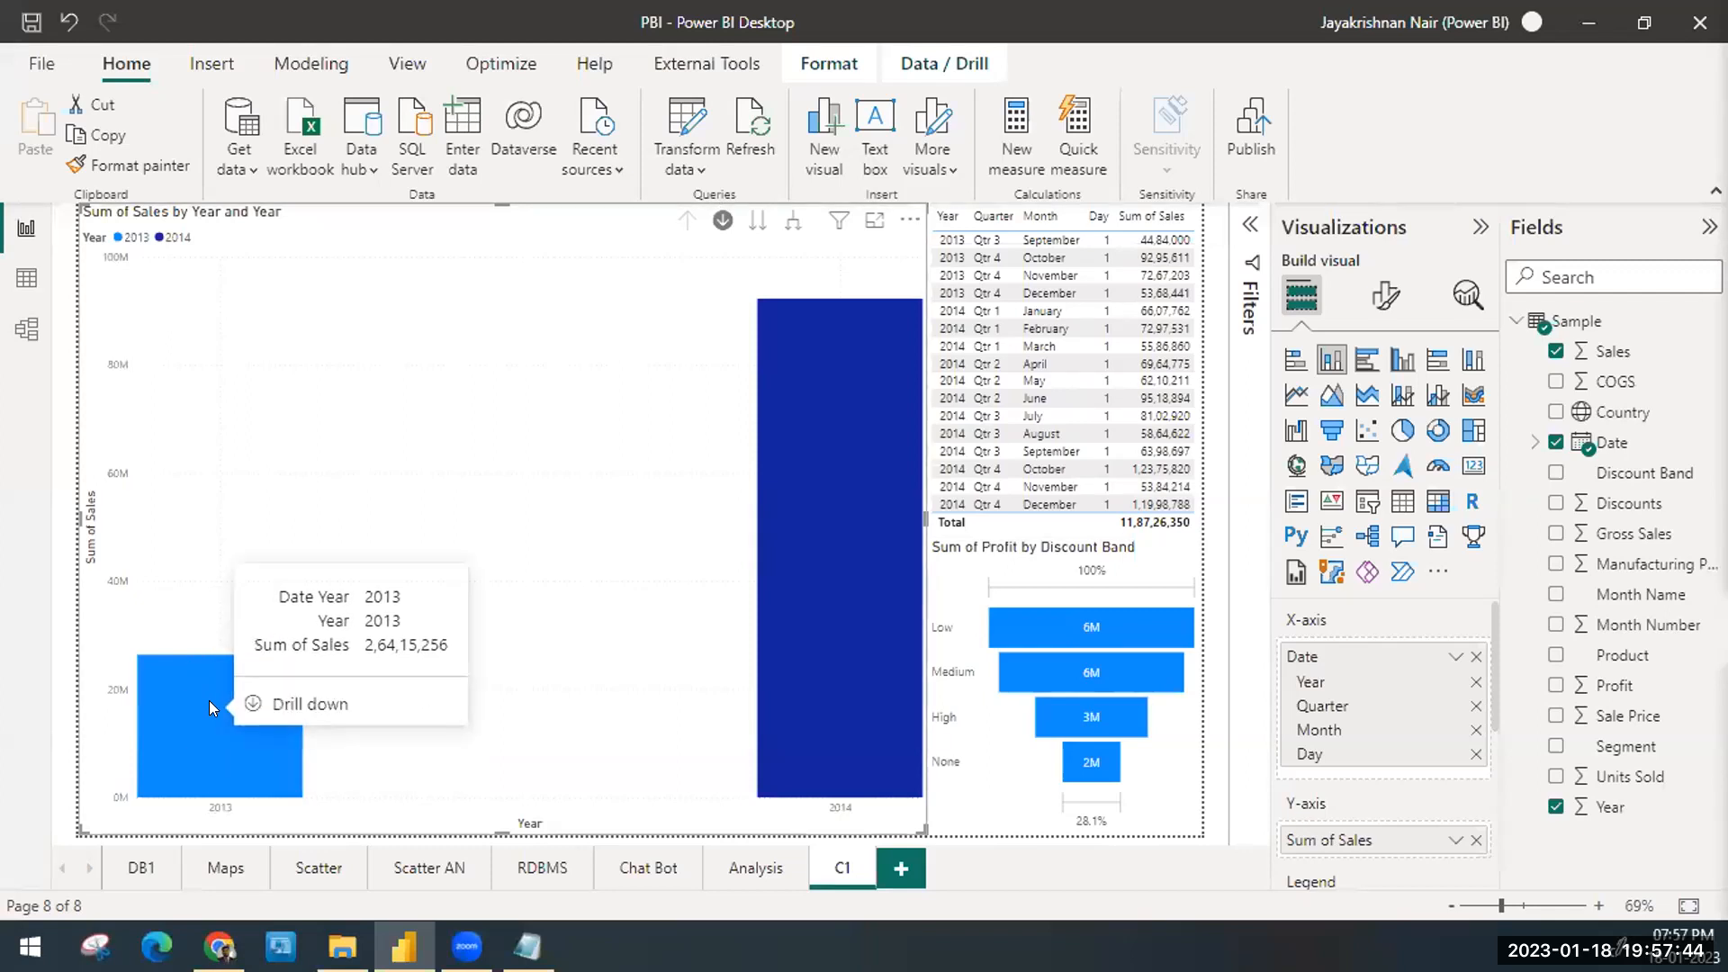
pyautogui.click(209, 700)
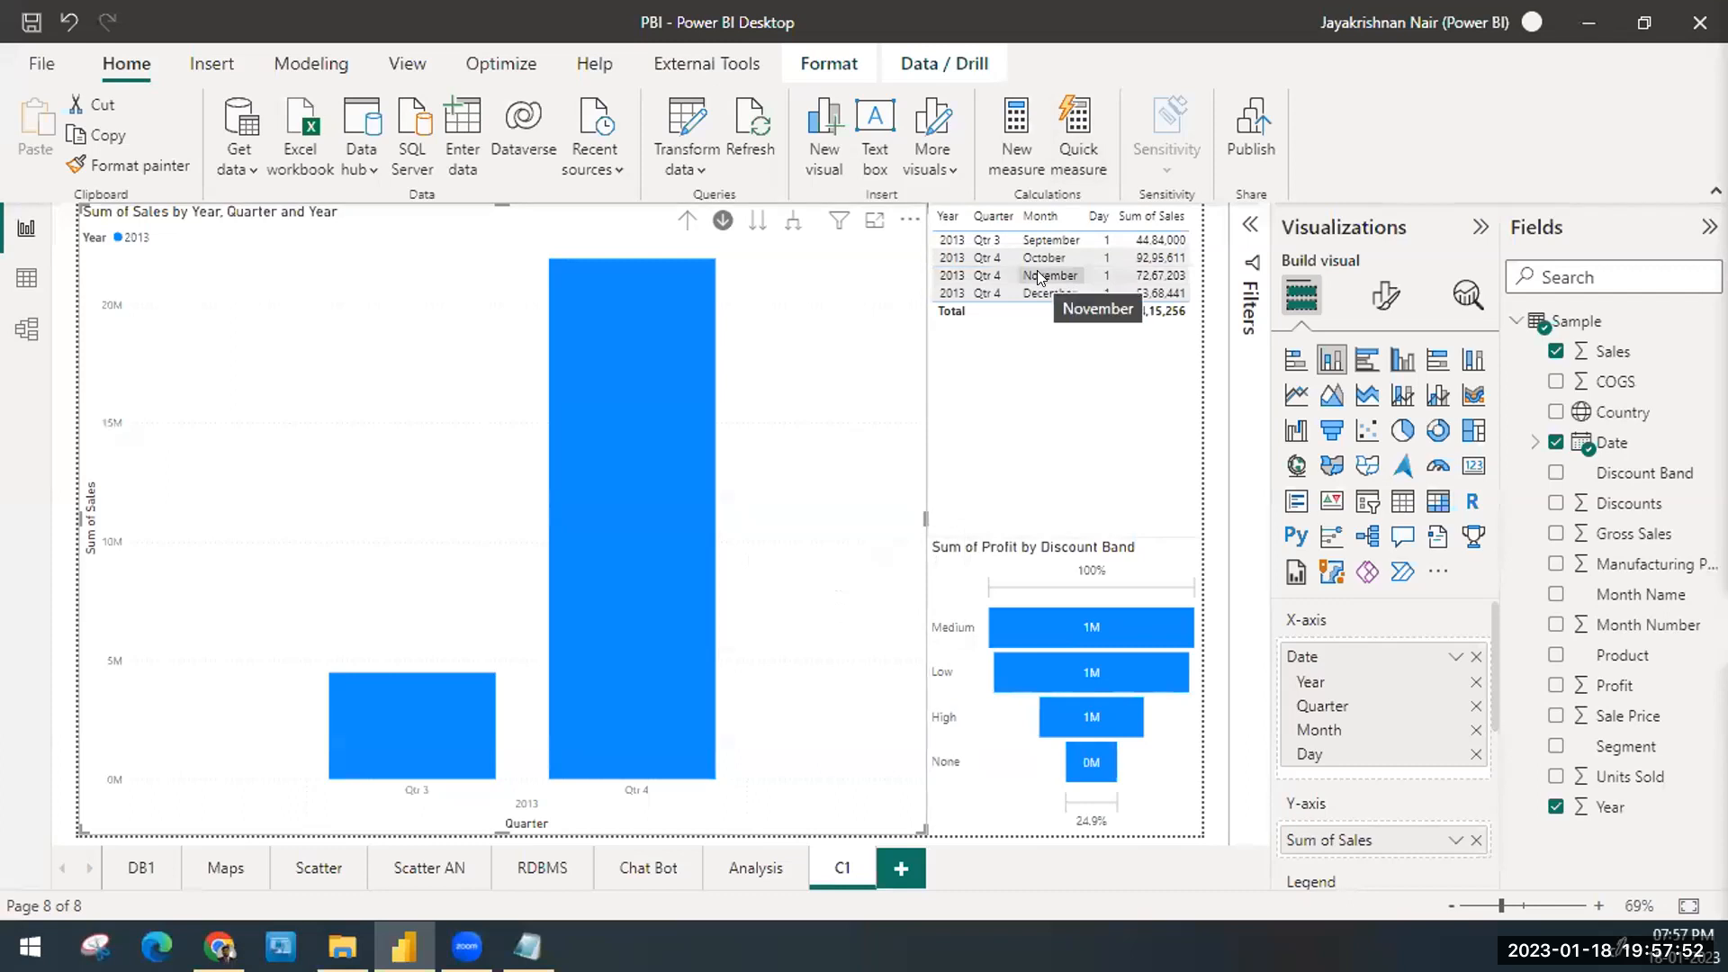
pyautogui.moveTo(670, 430)
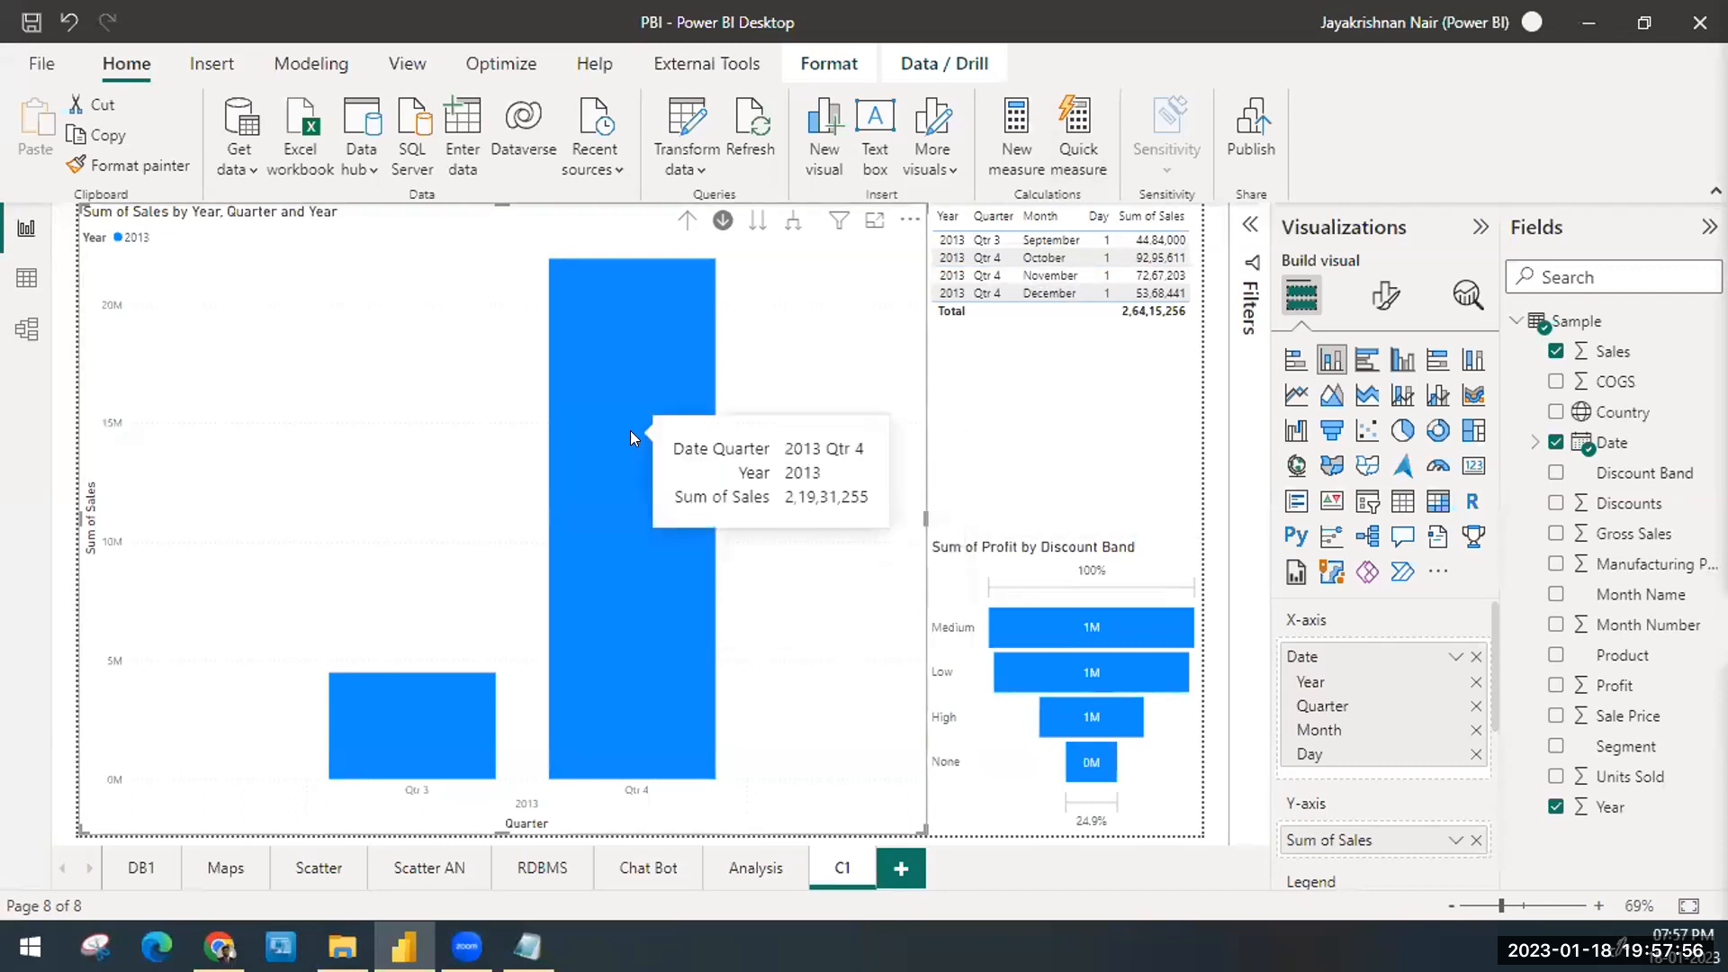
pyautogui.click(609, 614)
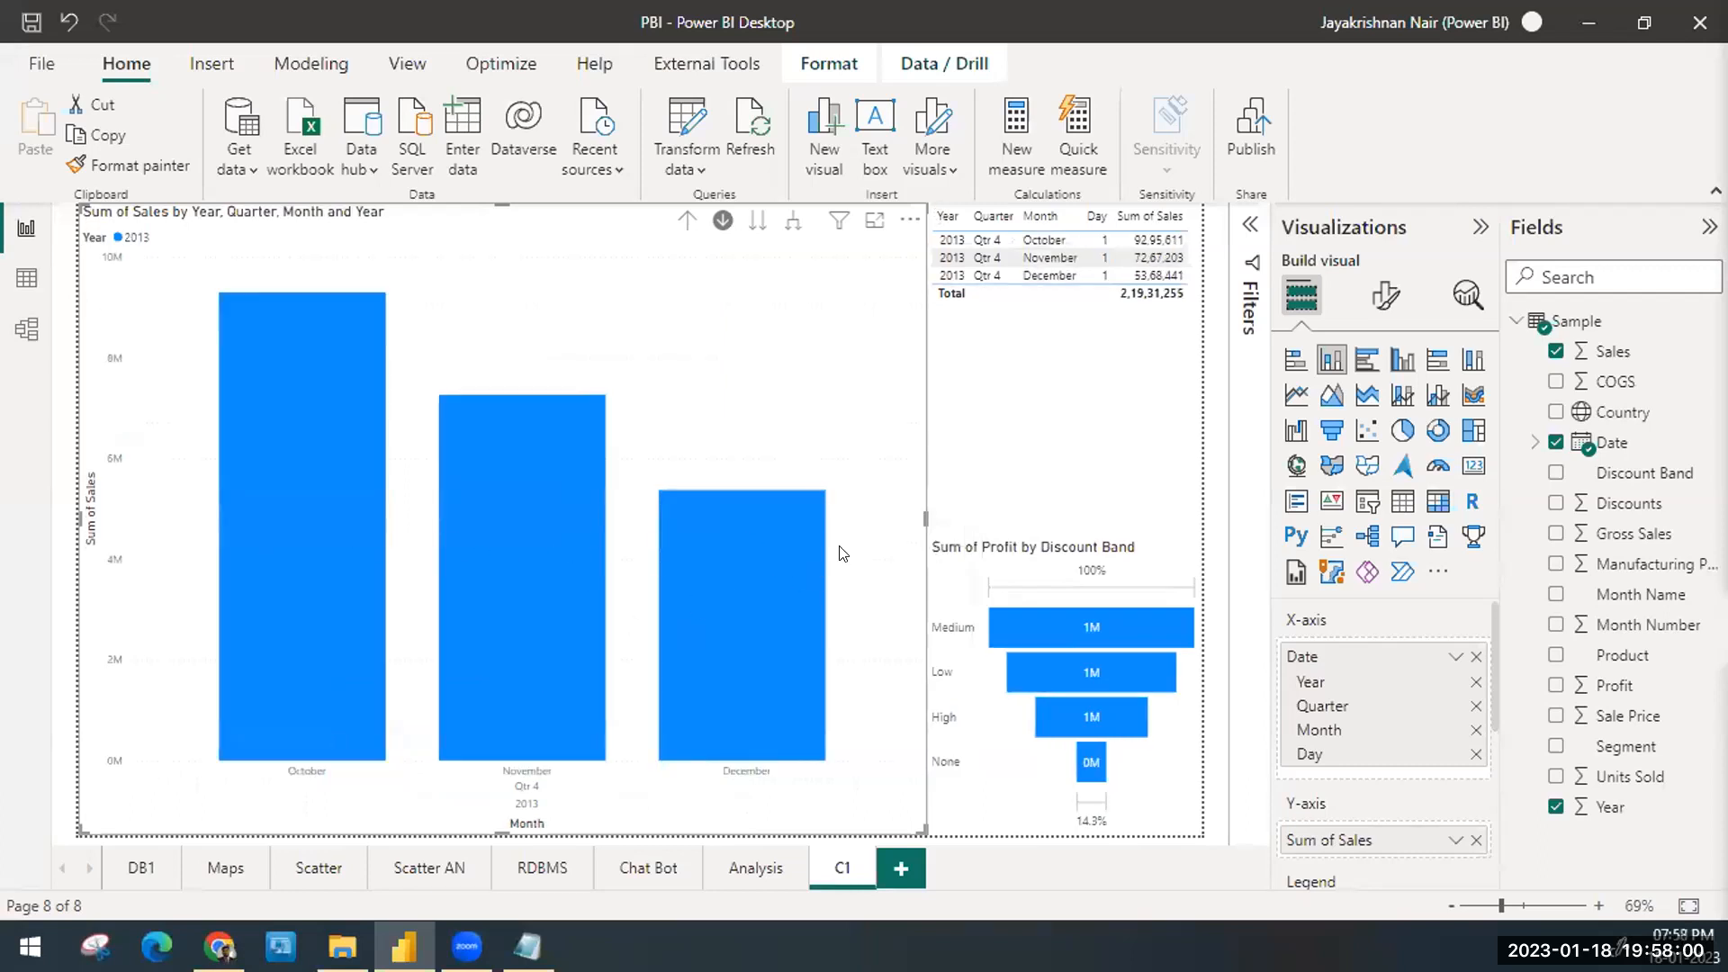
# Step: Drill into Qtr 3 of 2013 from the quarter level, and return the sales chart to the year level
pyautogui.click(677, 216)
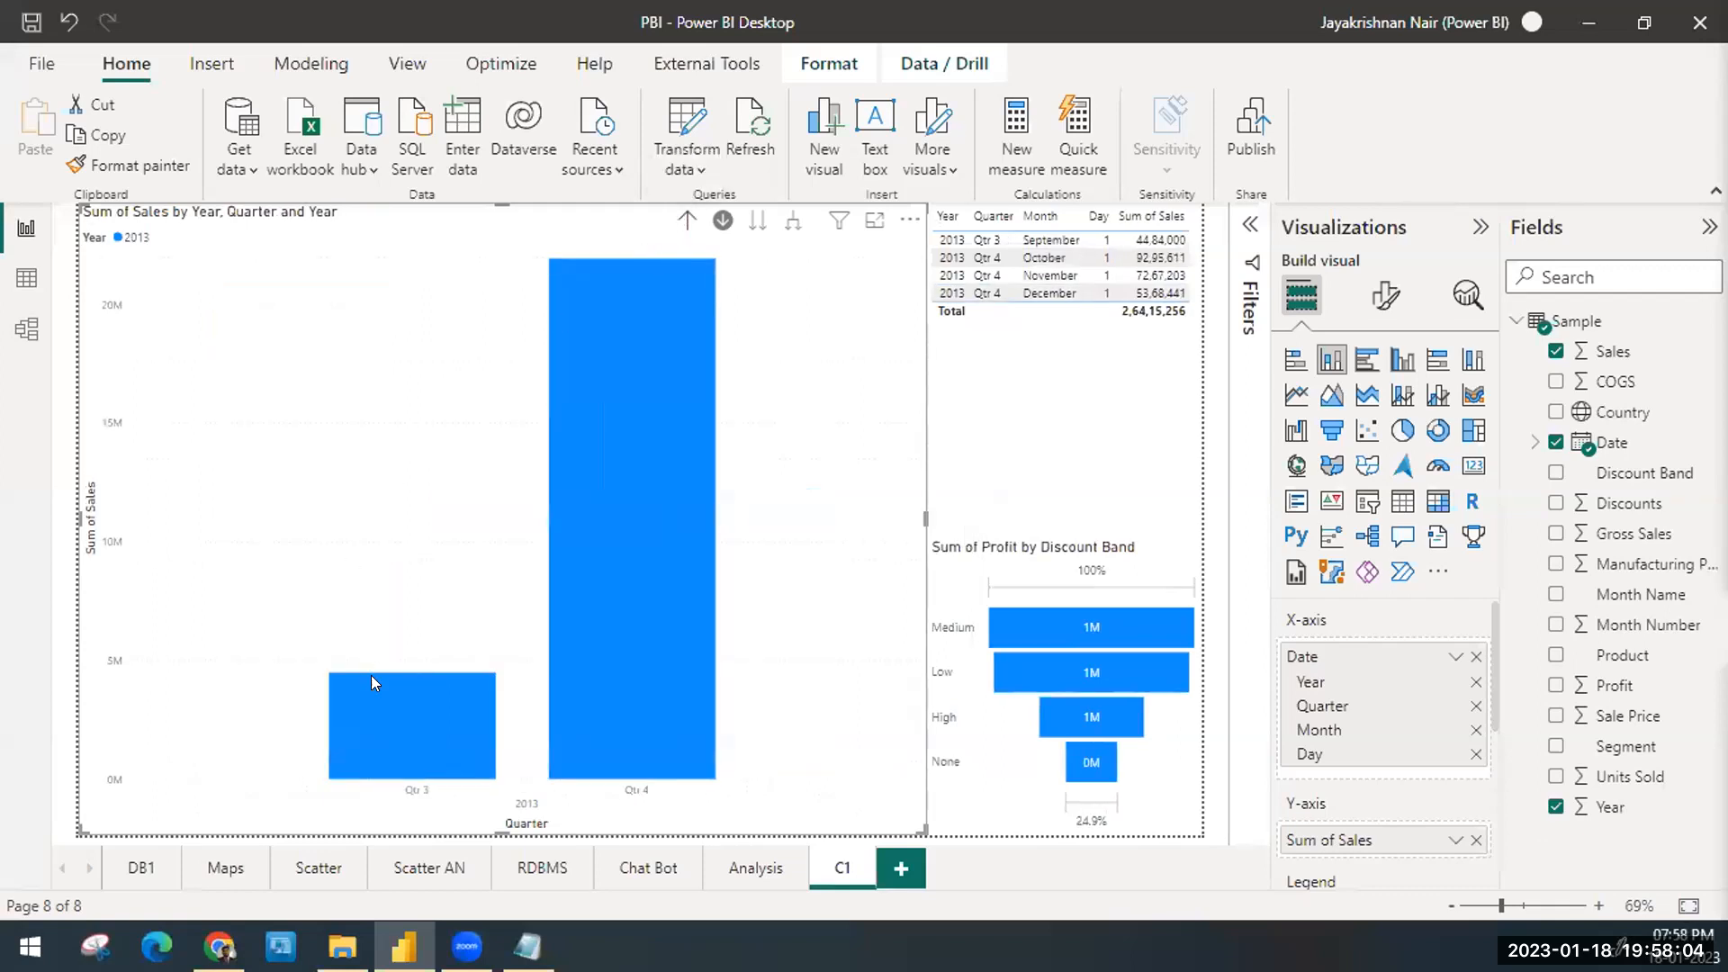
pyautogui.click(374, 731)
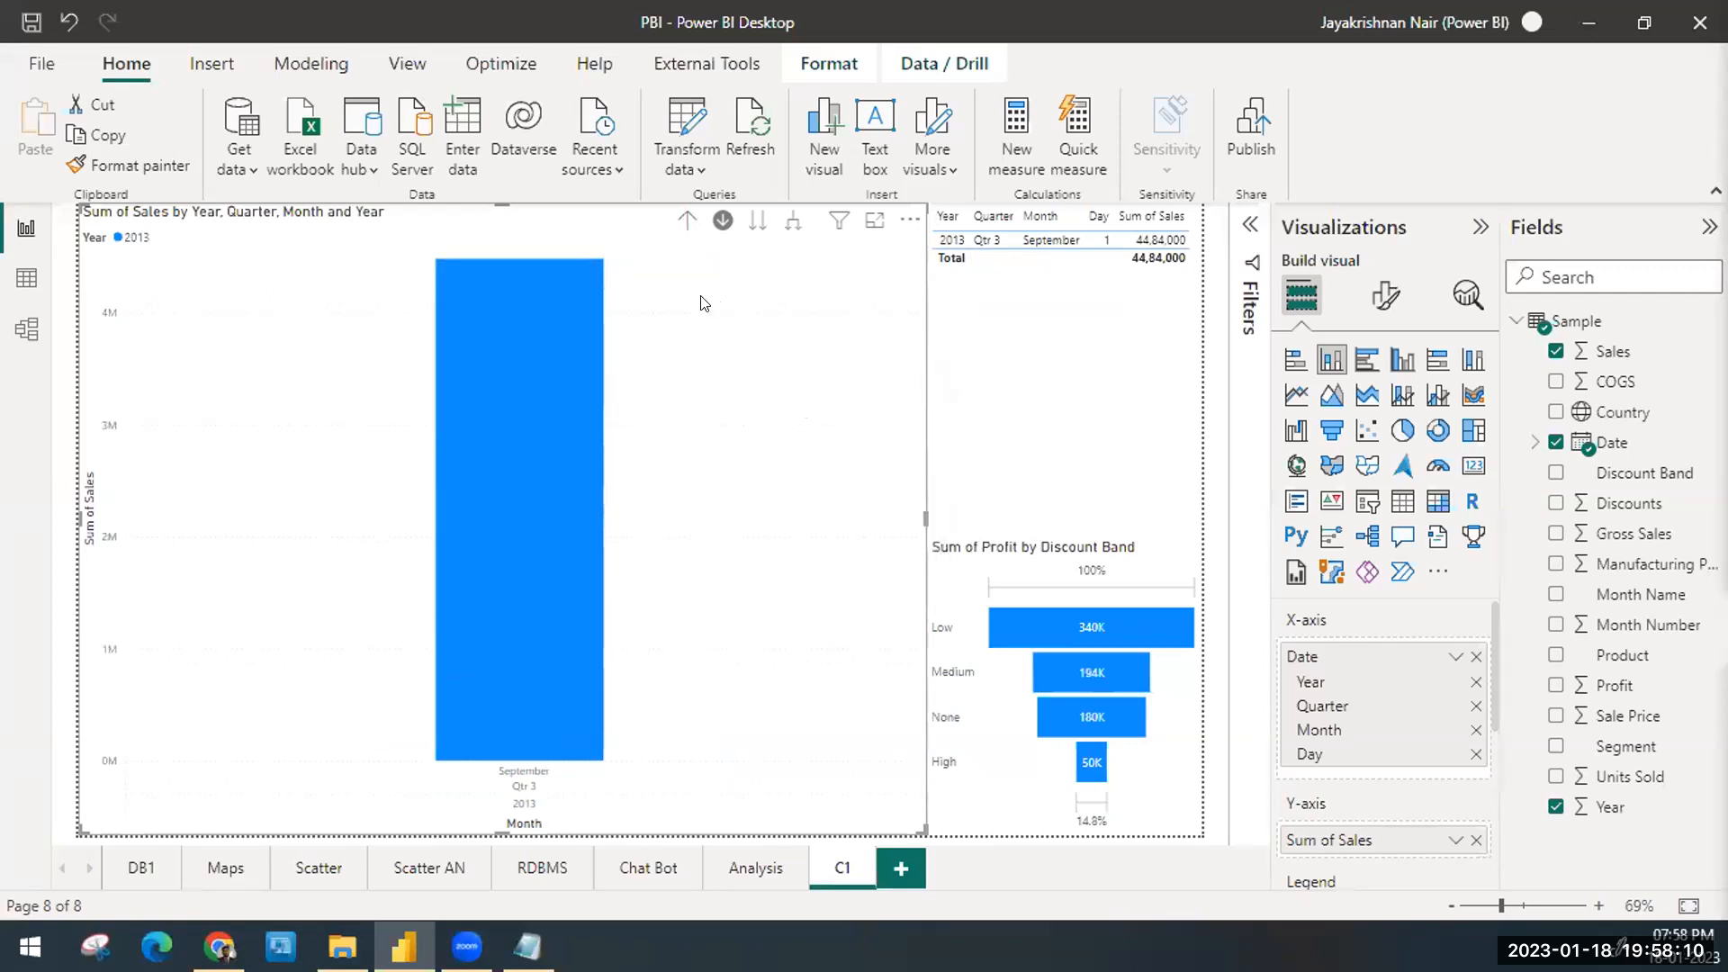
pyautogui.click(687, 222)
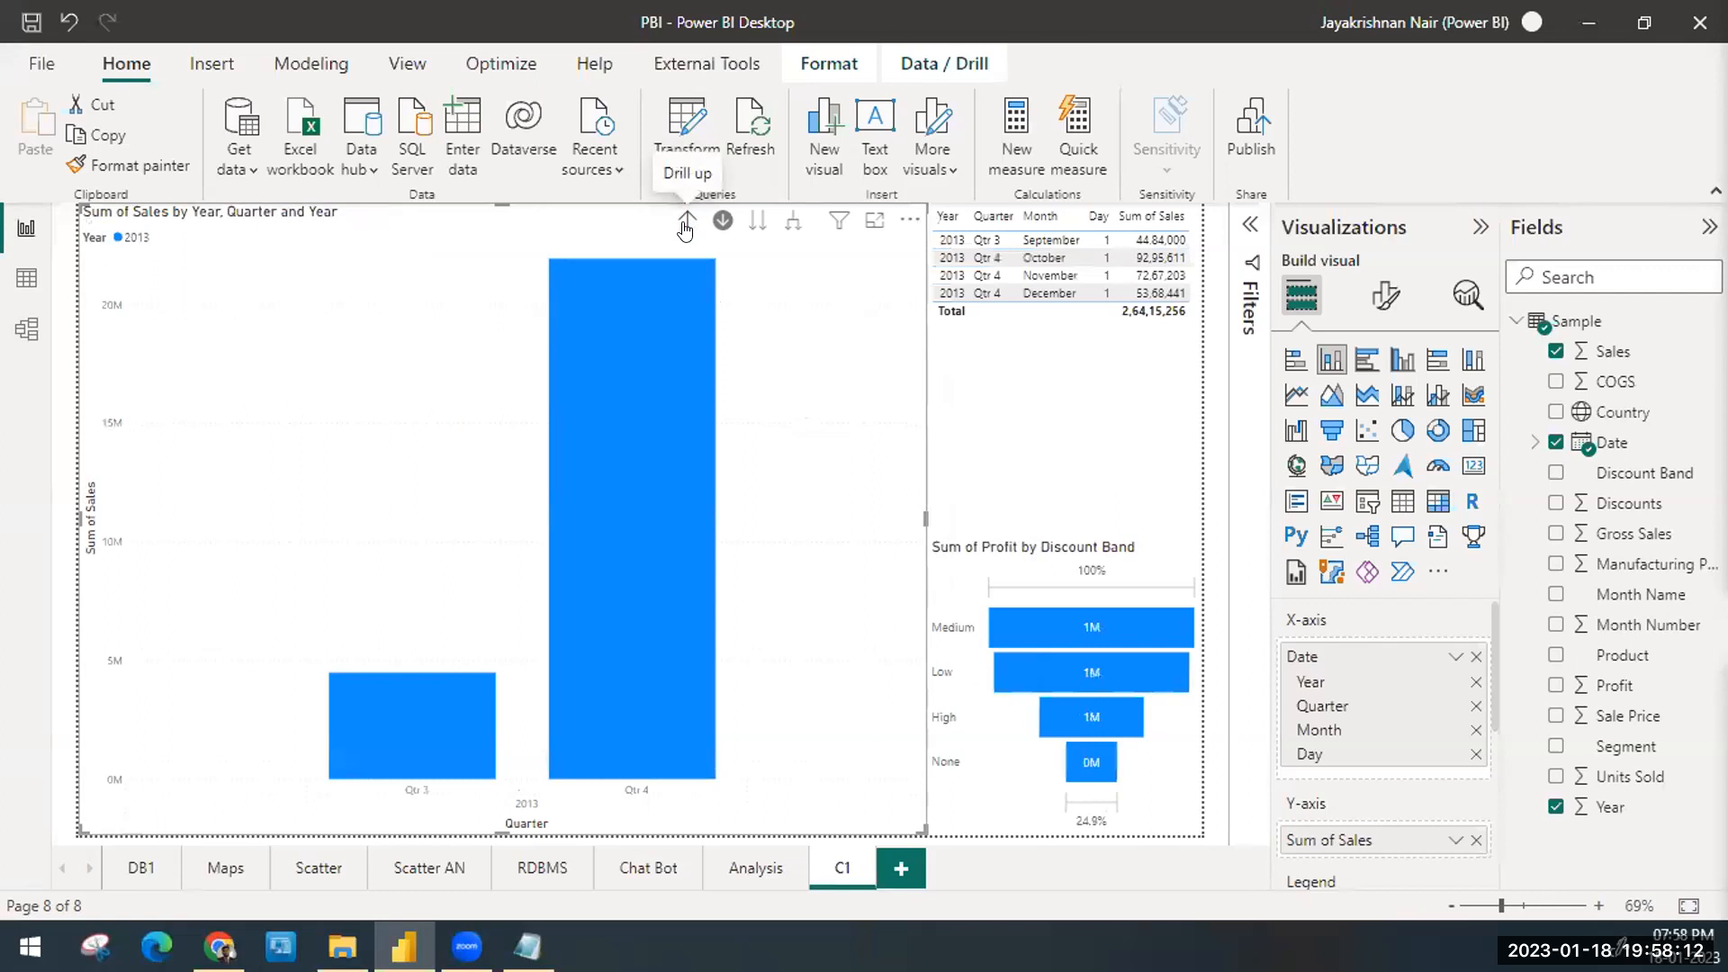
pyautogui.click(686, 222)
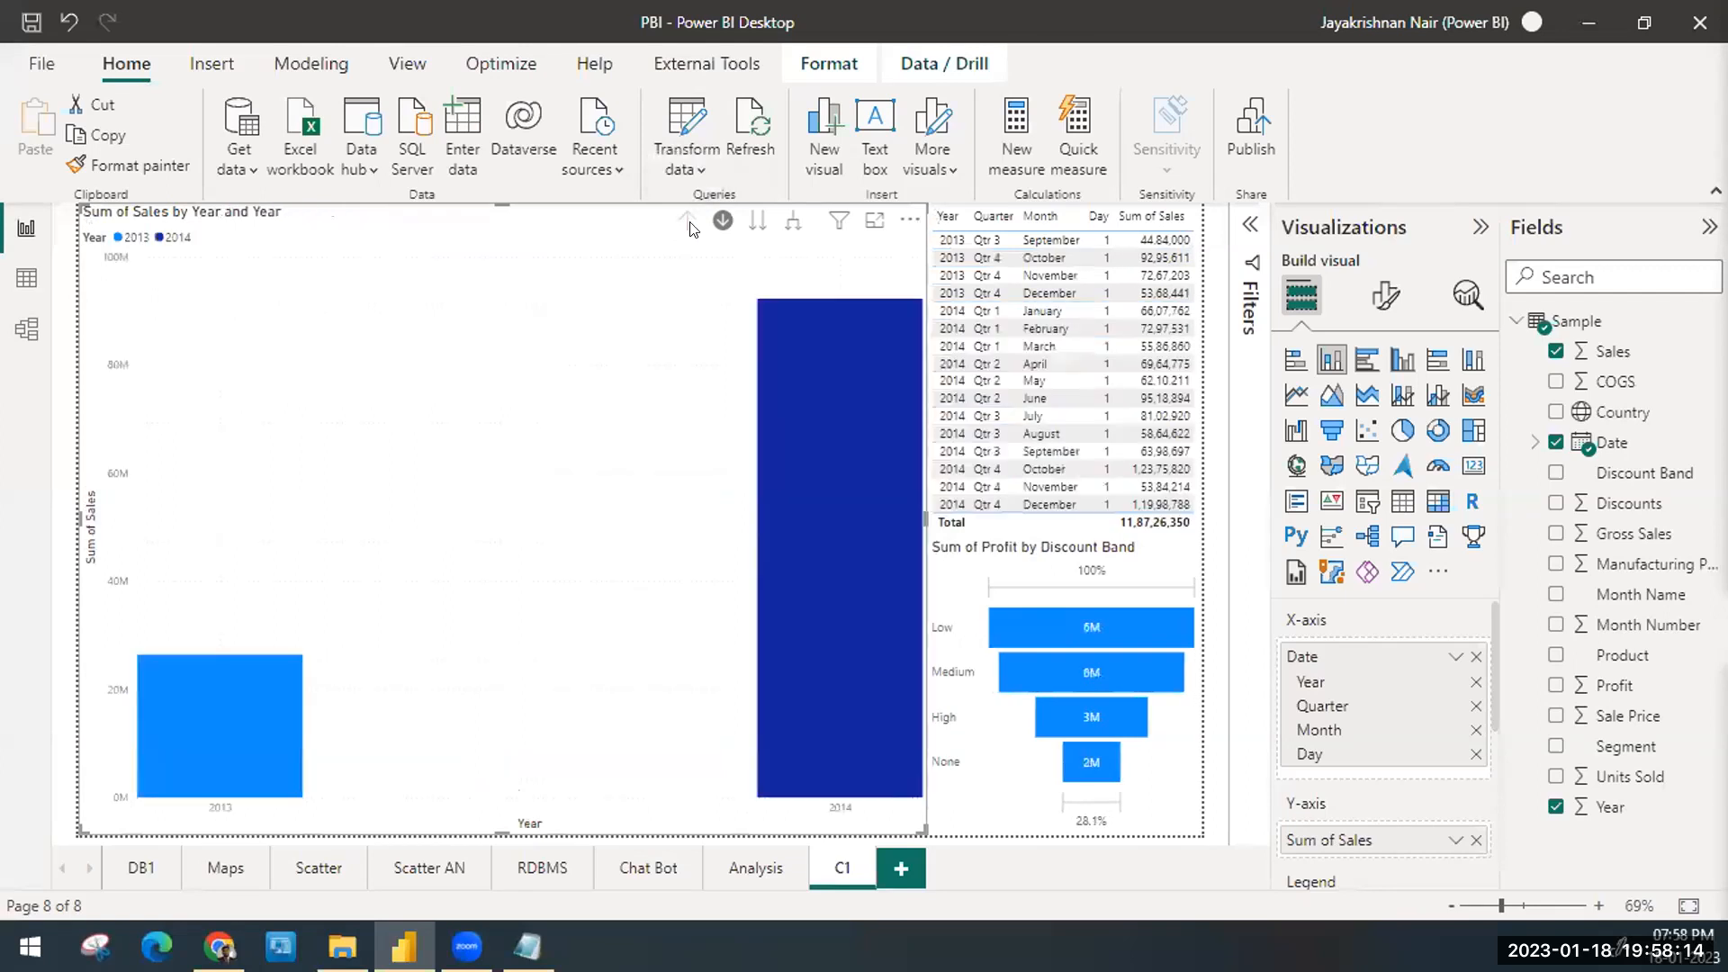
# Step: Toggle the sales chart's drill-down mode and leave it switched off
pyautogui.click(718, 219)
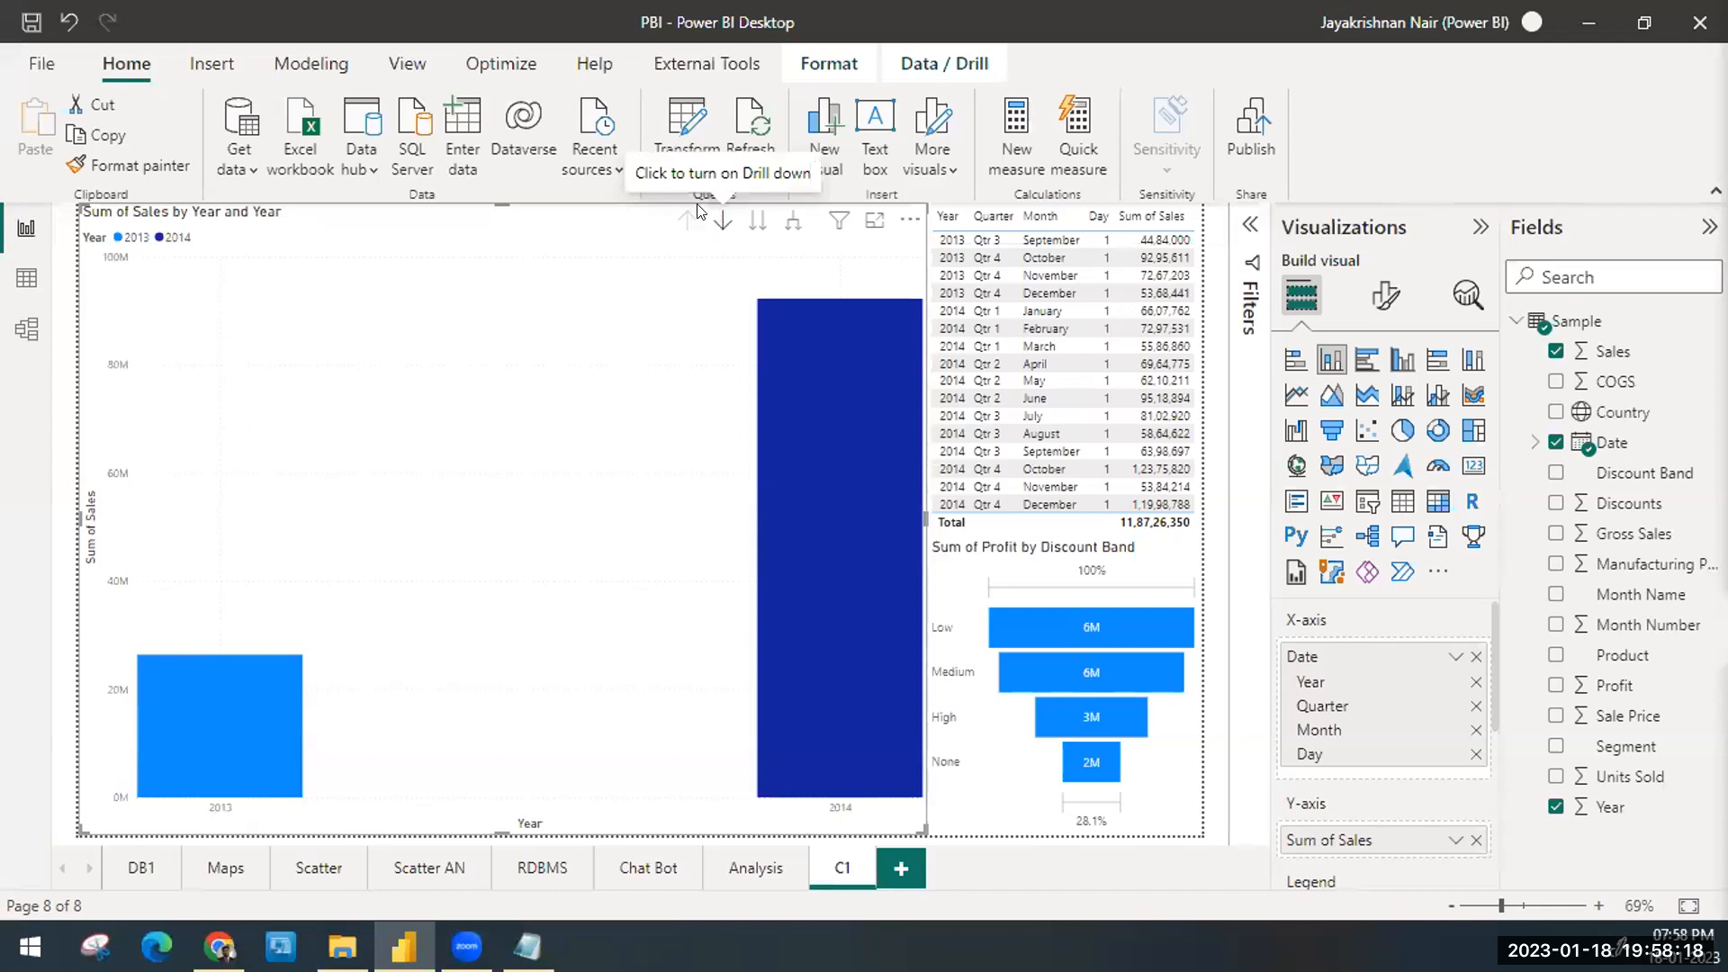
pyautogui.click(720, 220)
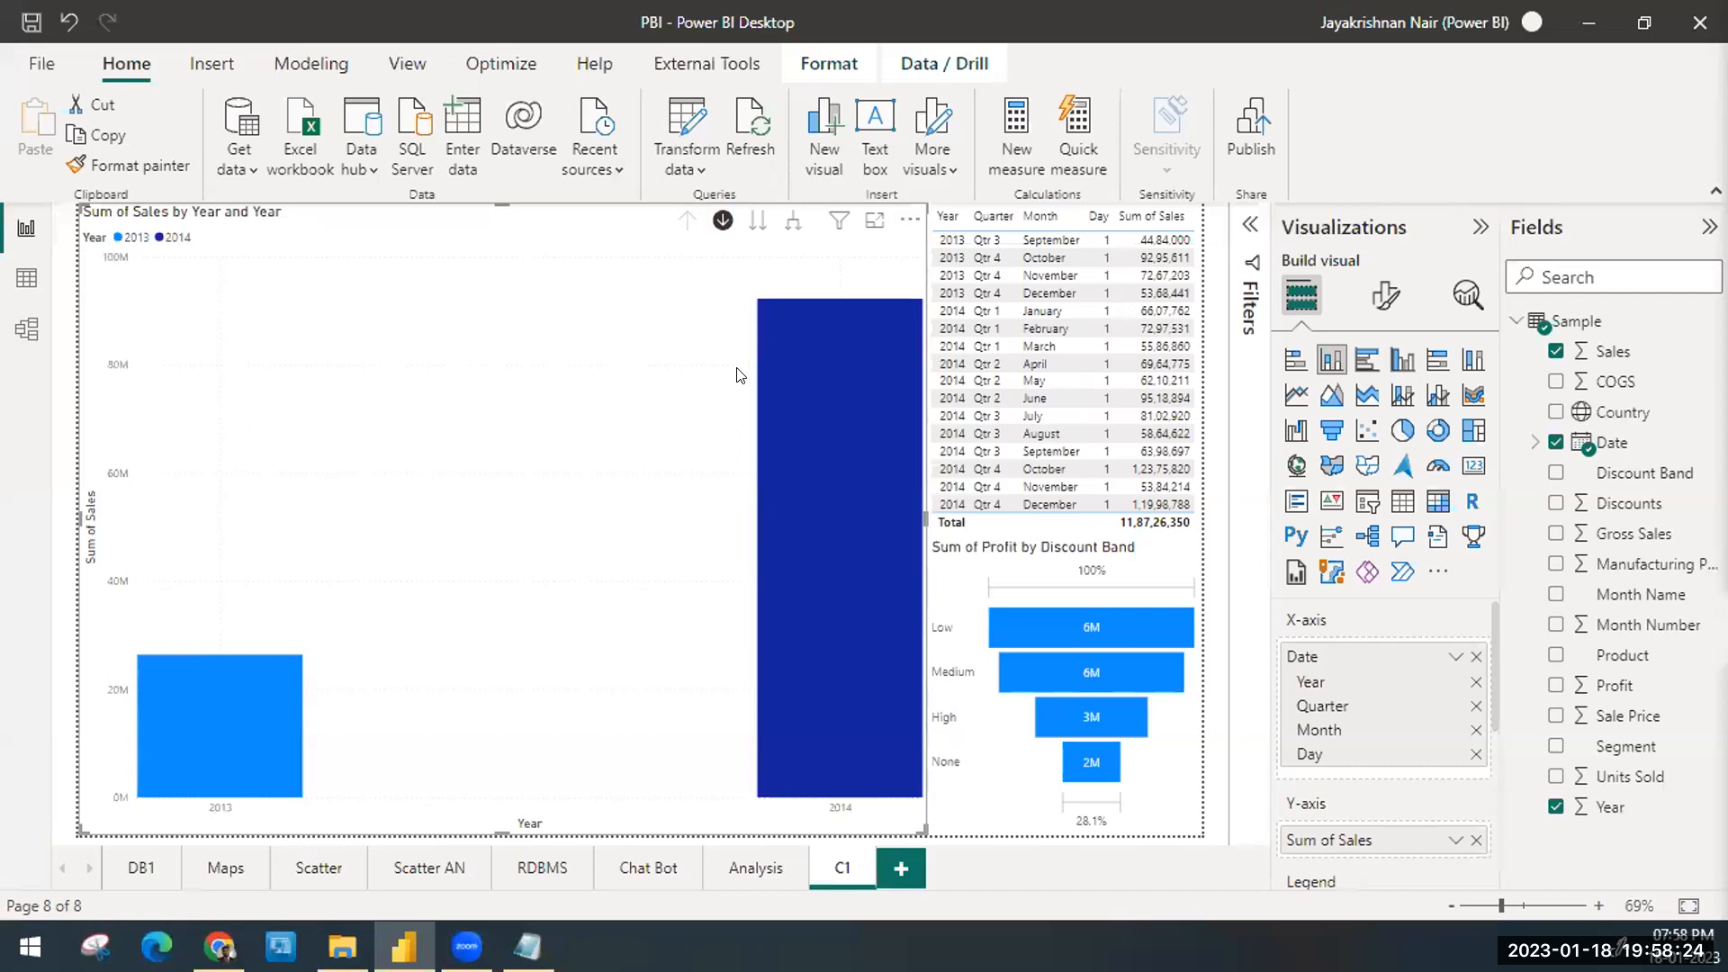
pyautogui.click(722, 221)
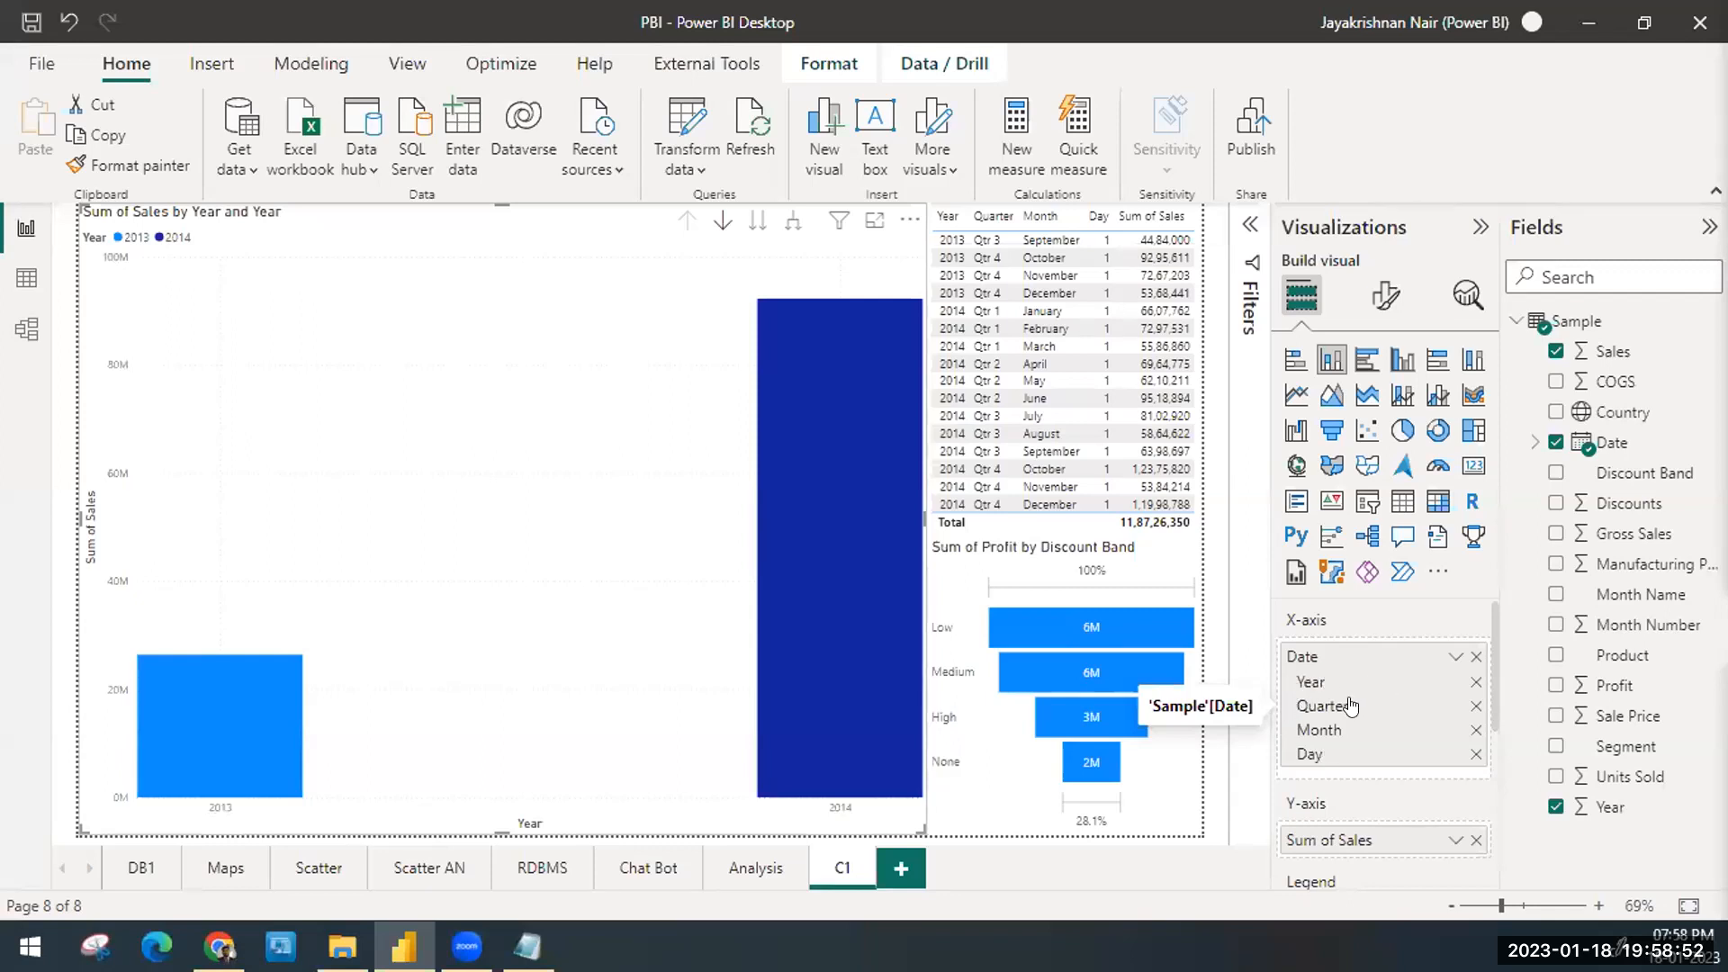
# Step: Move the whole sales chart through the quarter, month and day levels of the date hierarchy, and drill back up to years
pyautogui.click(748, 231)
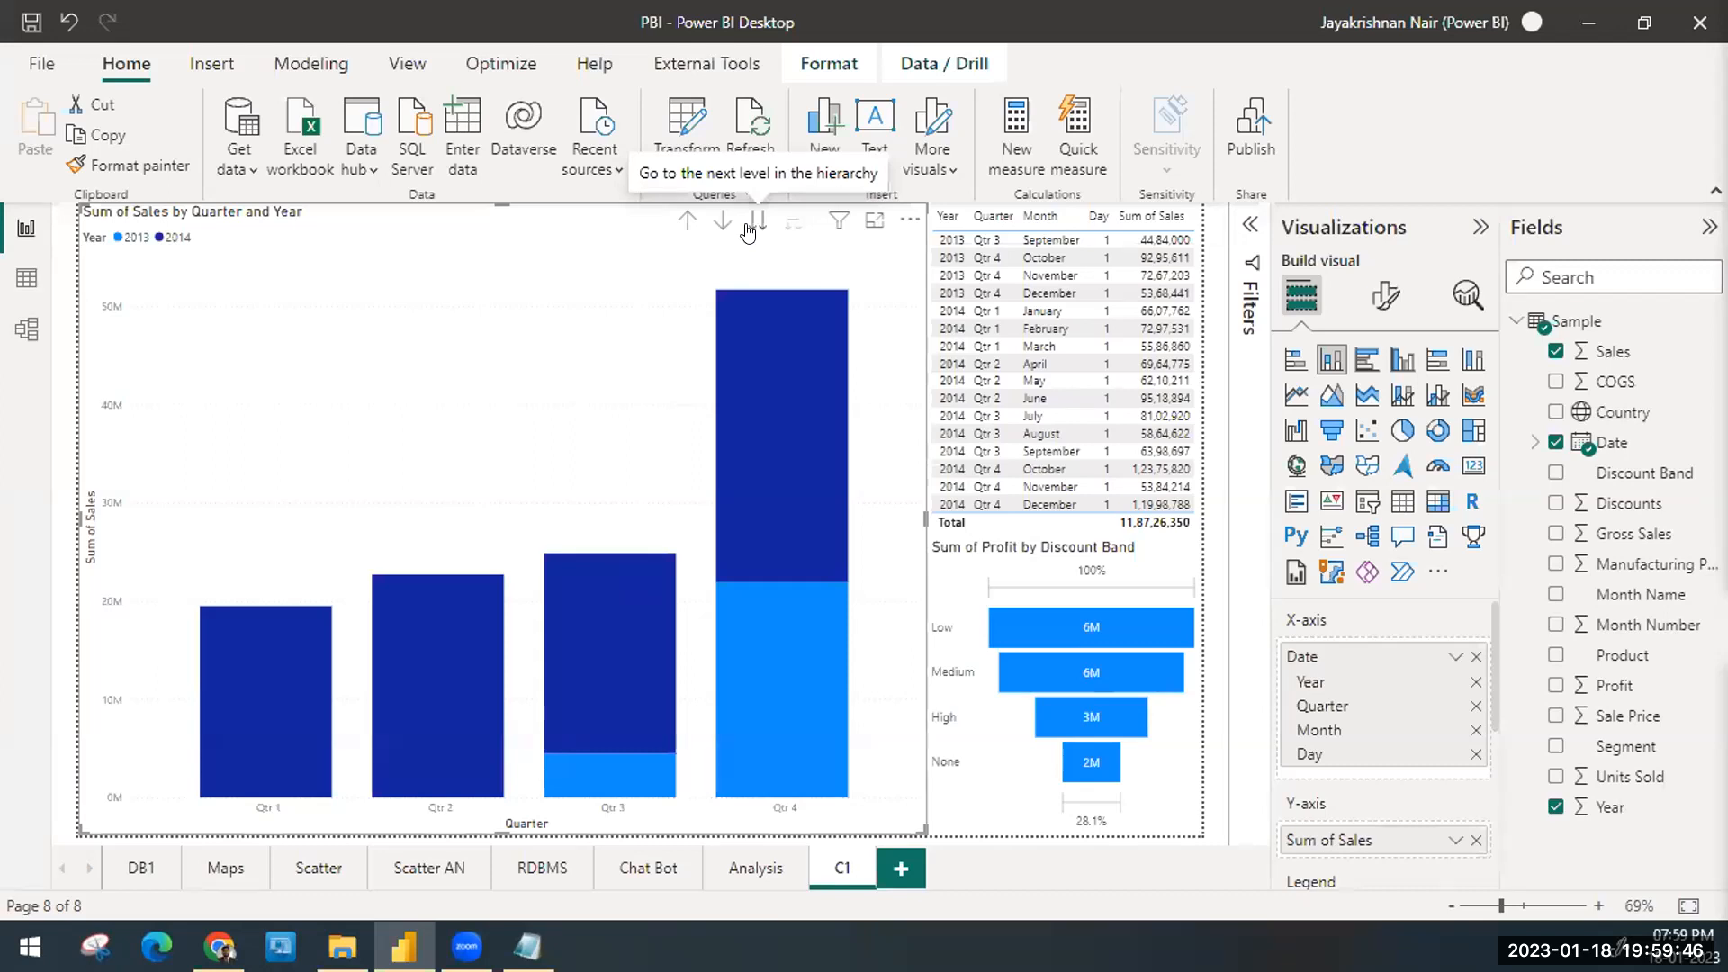
pyautogui.click(747, 231)
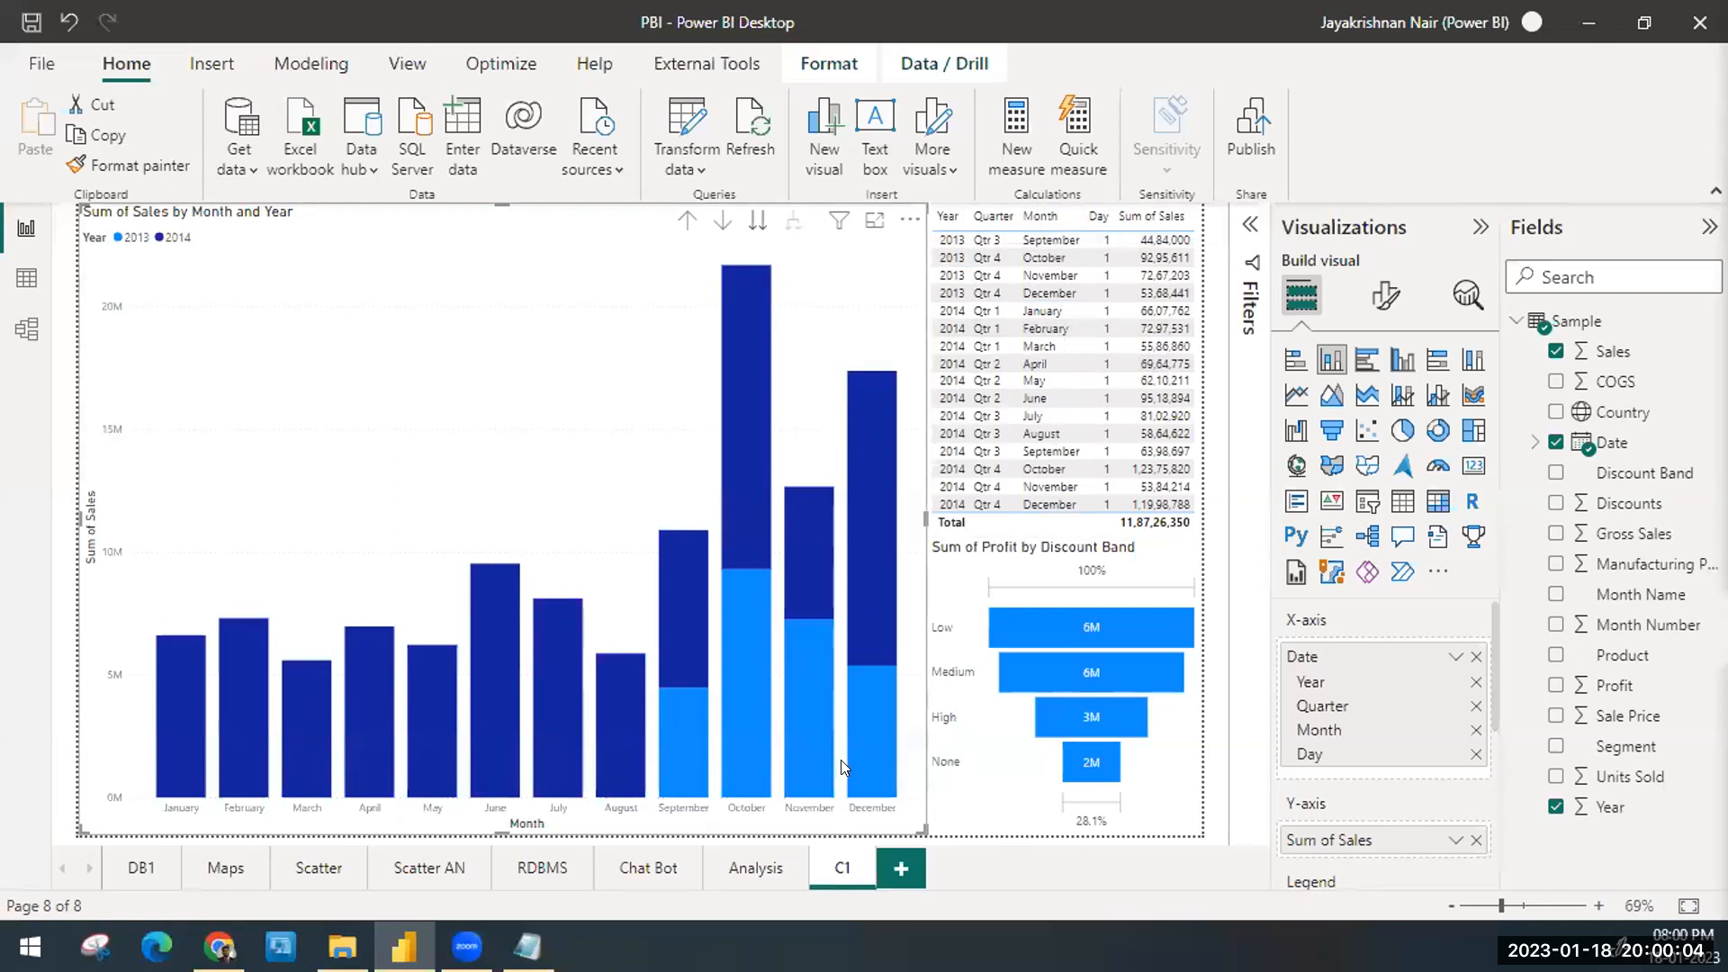
pyautogui.moveTo(840, 763)
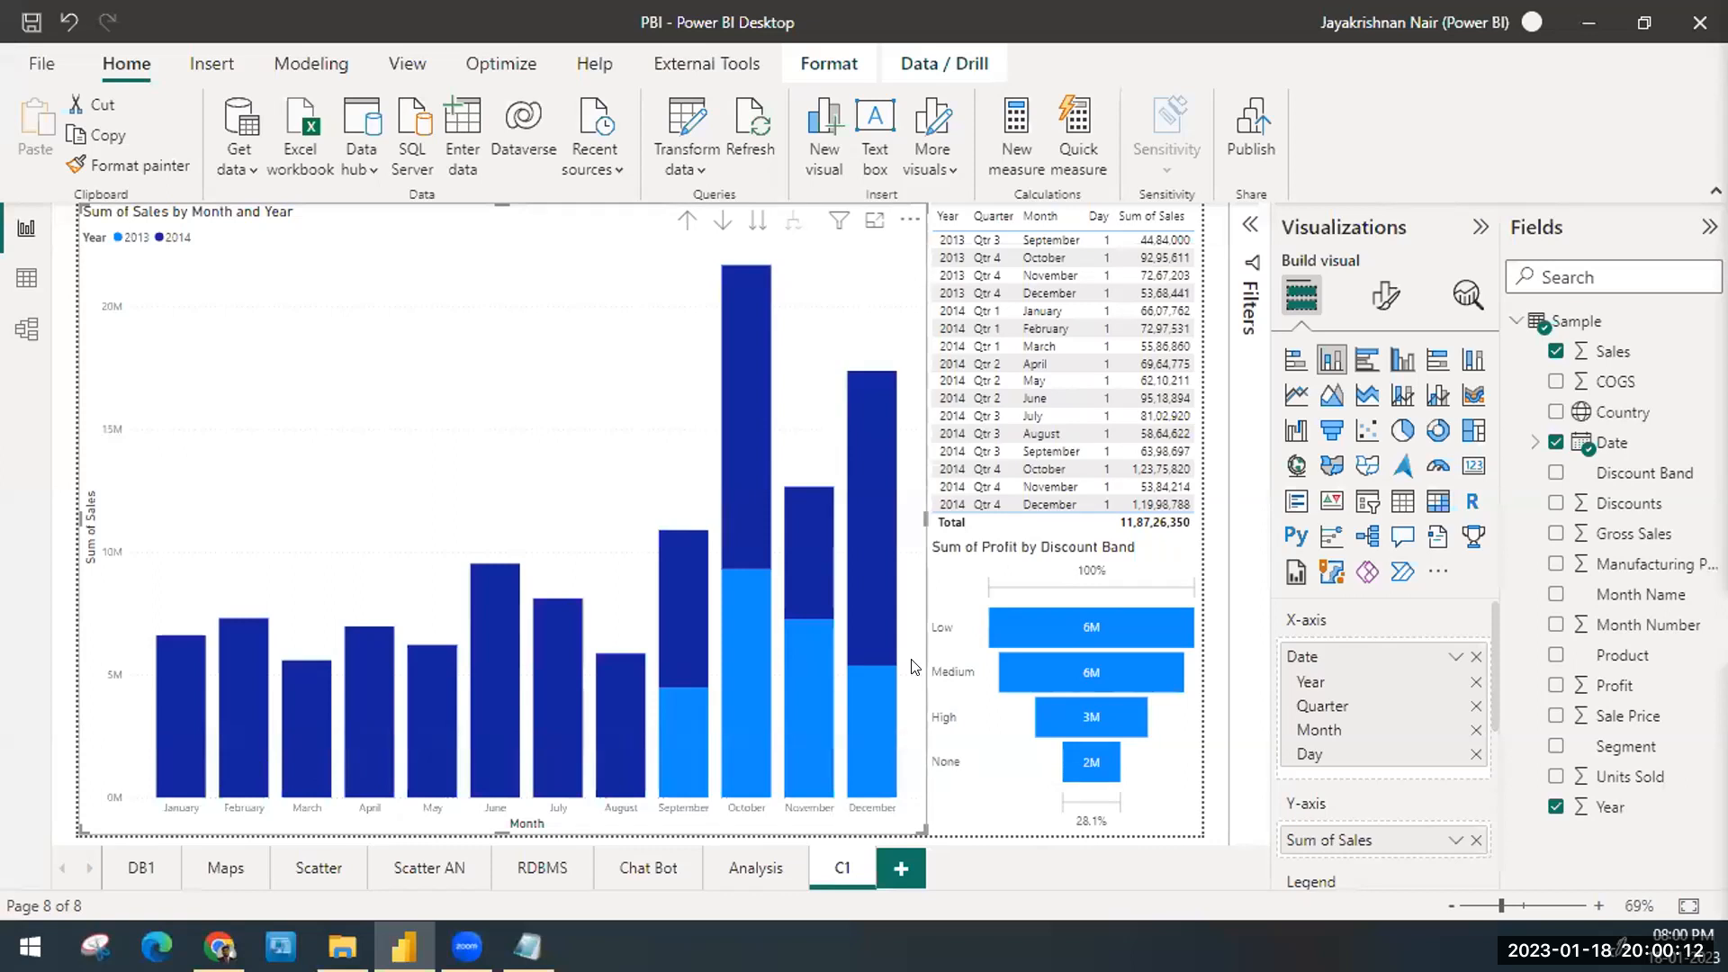
pyautogui.click(760, 222)
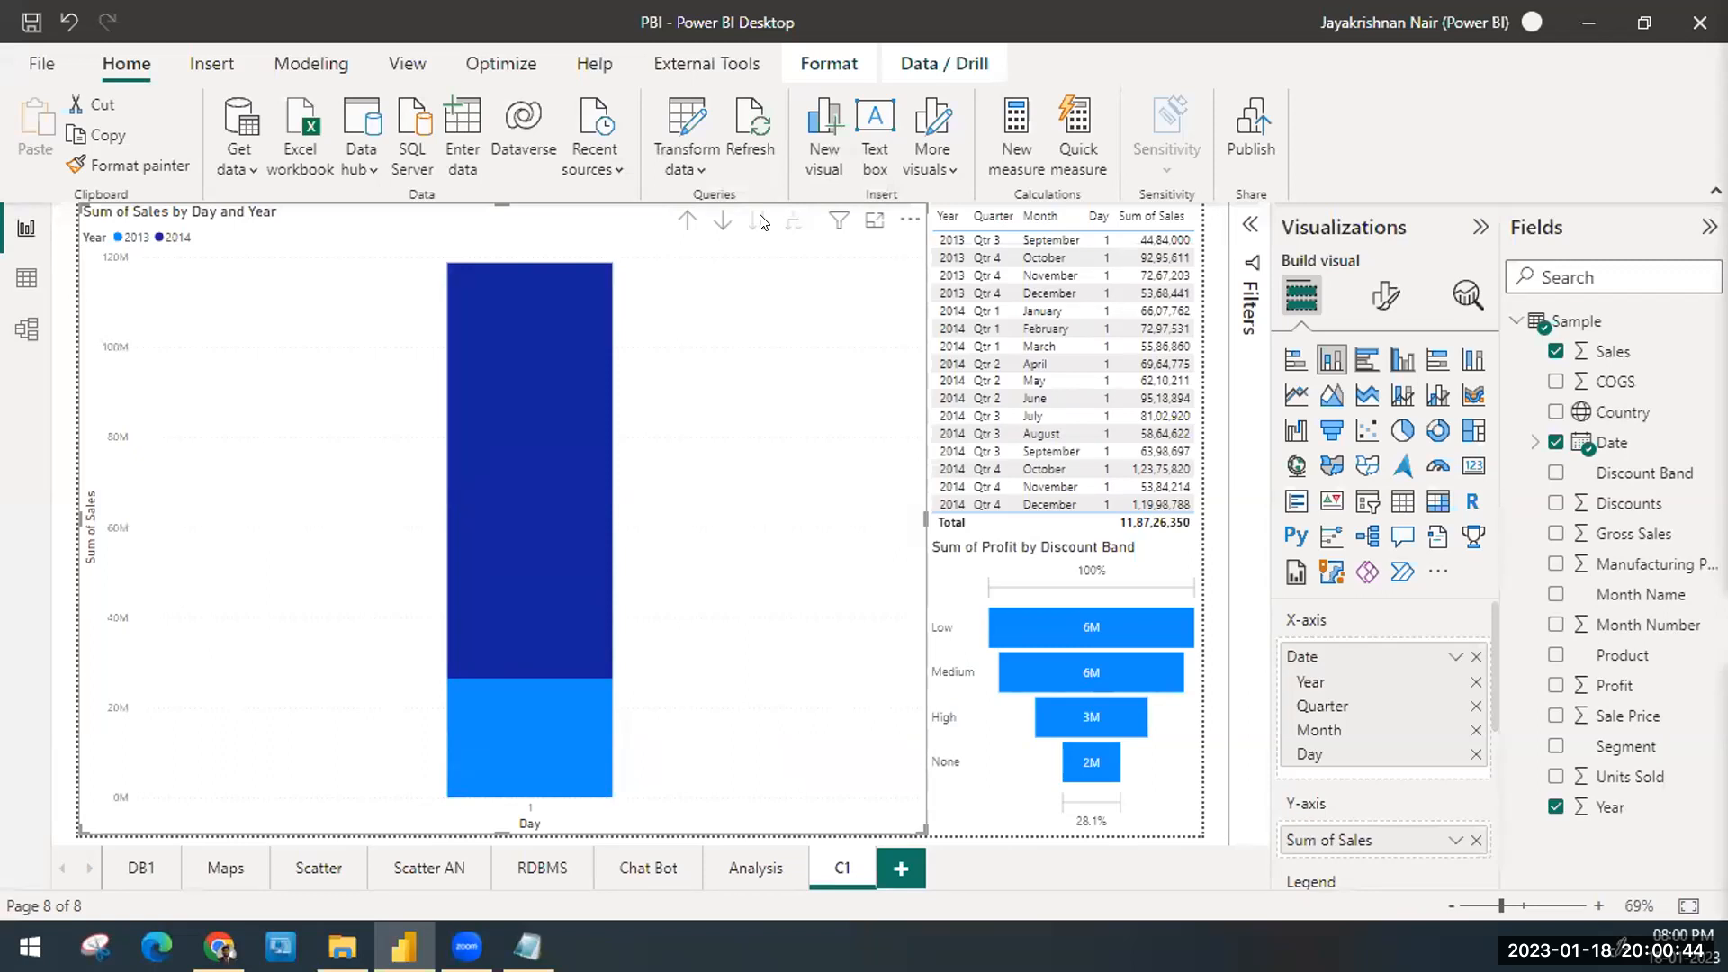
pyautogui.click(687, 221)
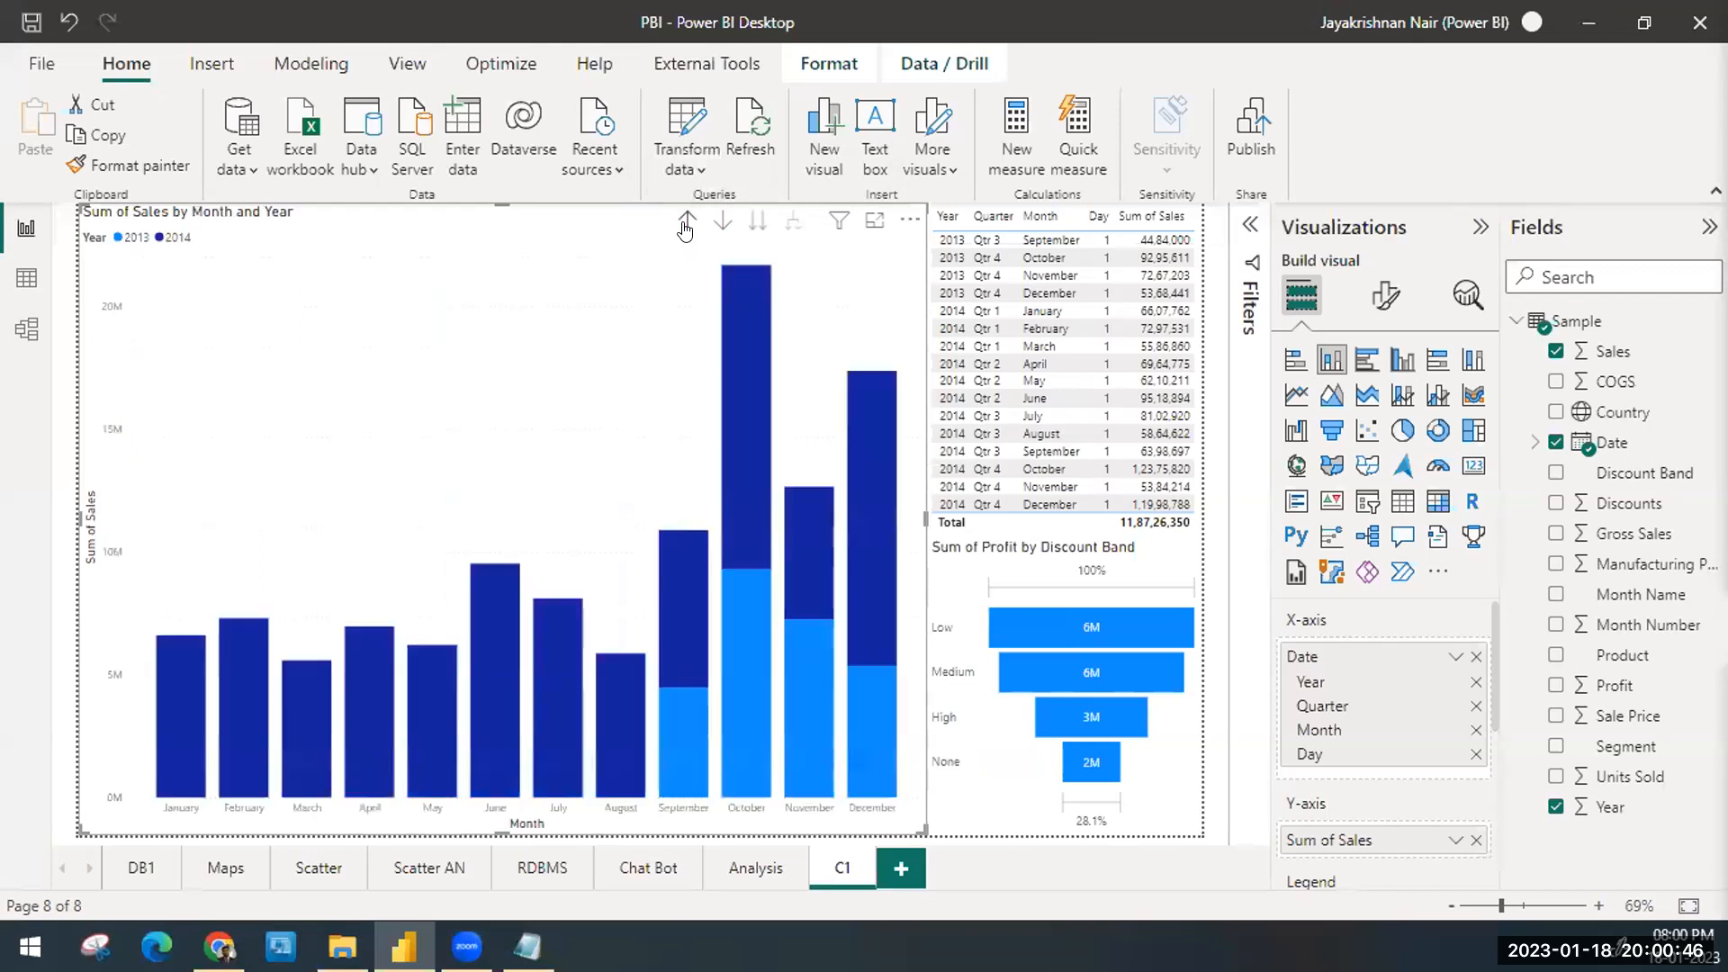
pyautogui.click(686, 222)
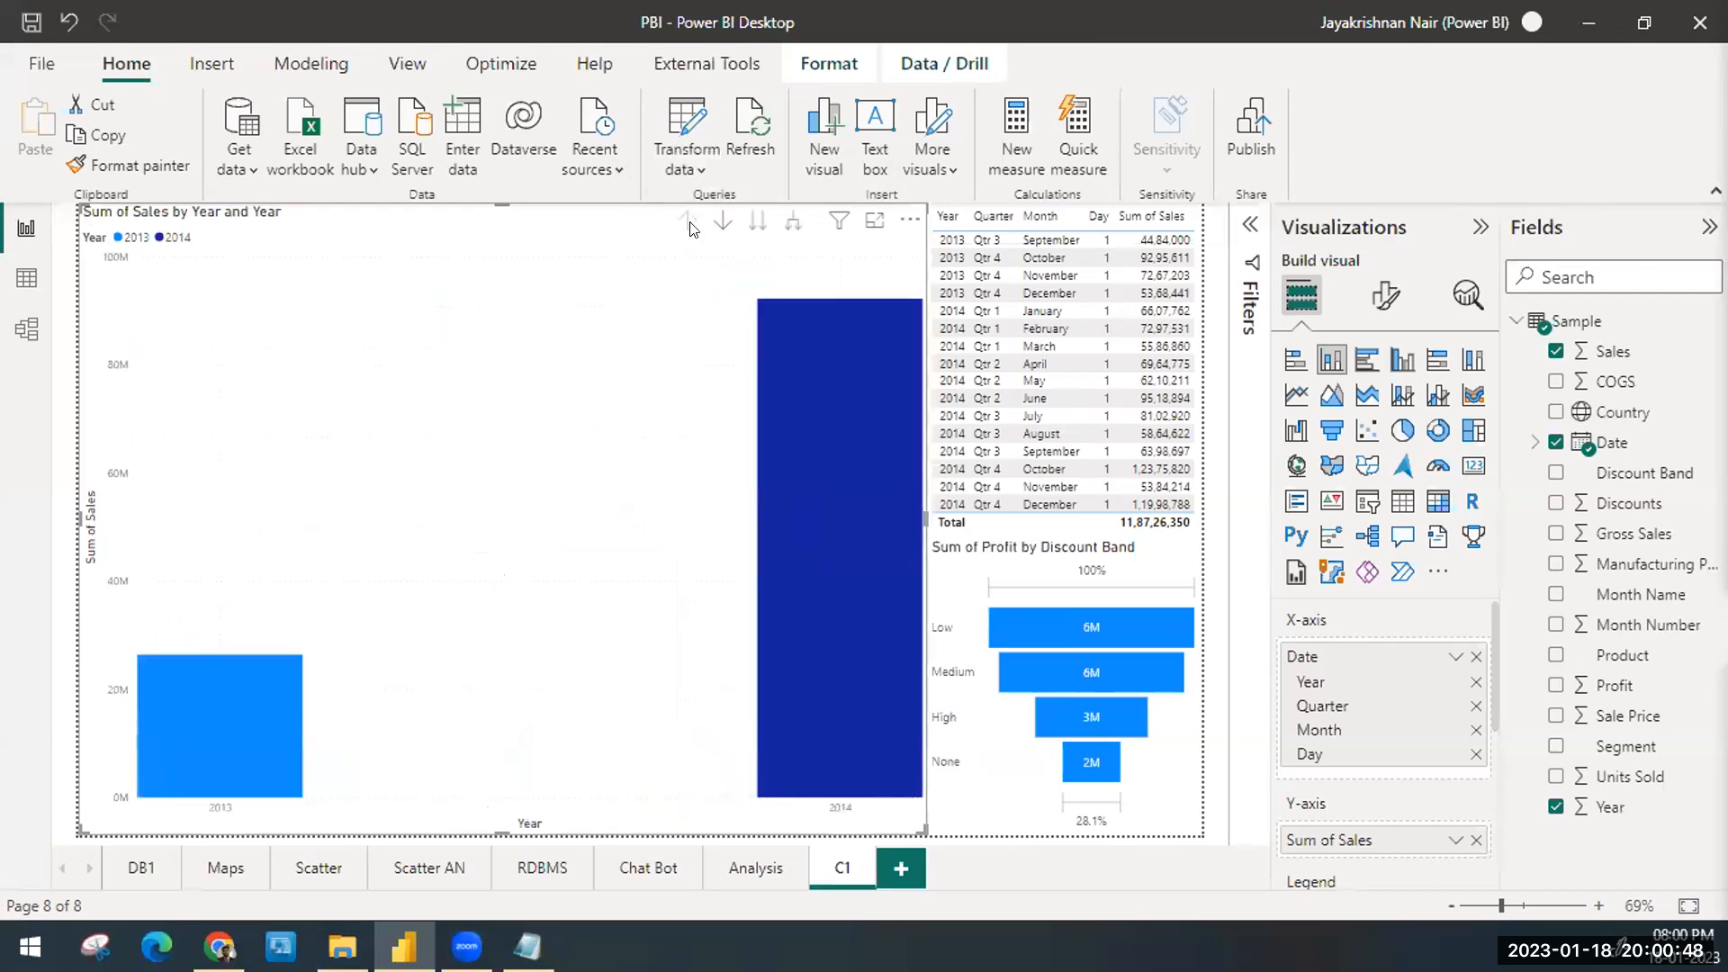
# Step: Drill into Qtr 4 from the combined quarter level with drill-down mode on, and return the chart to the year level
pyautogui.click(743, 227)
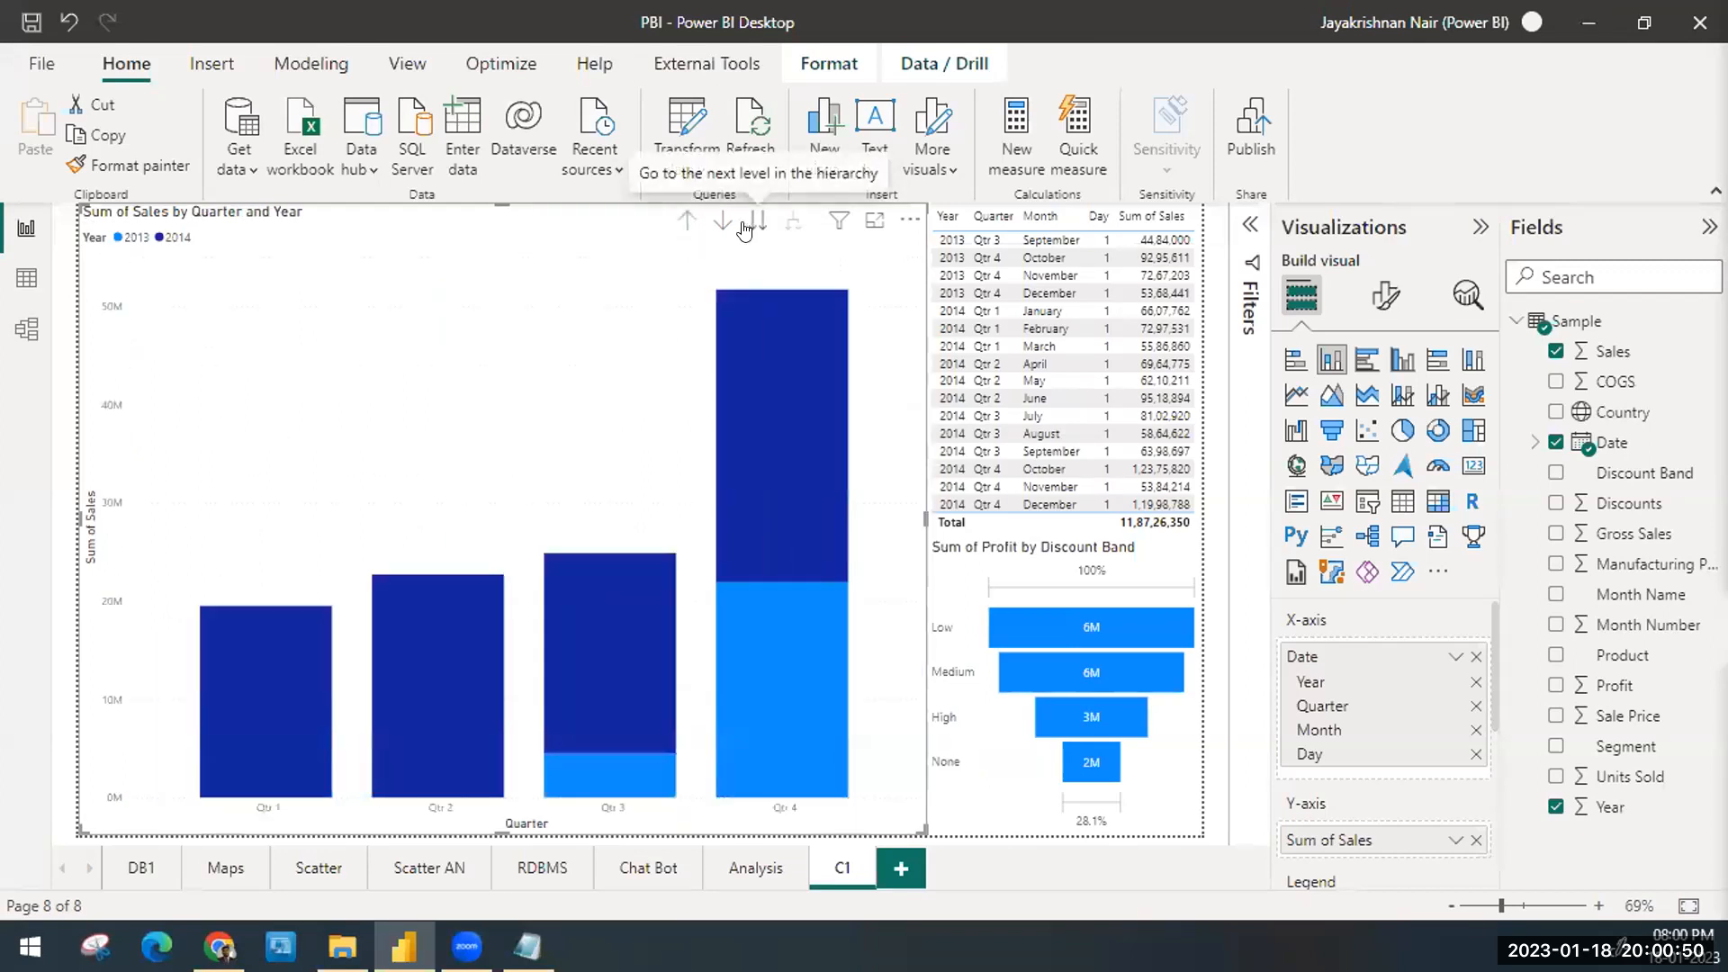
pyautogui.click(723, 221)
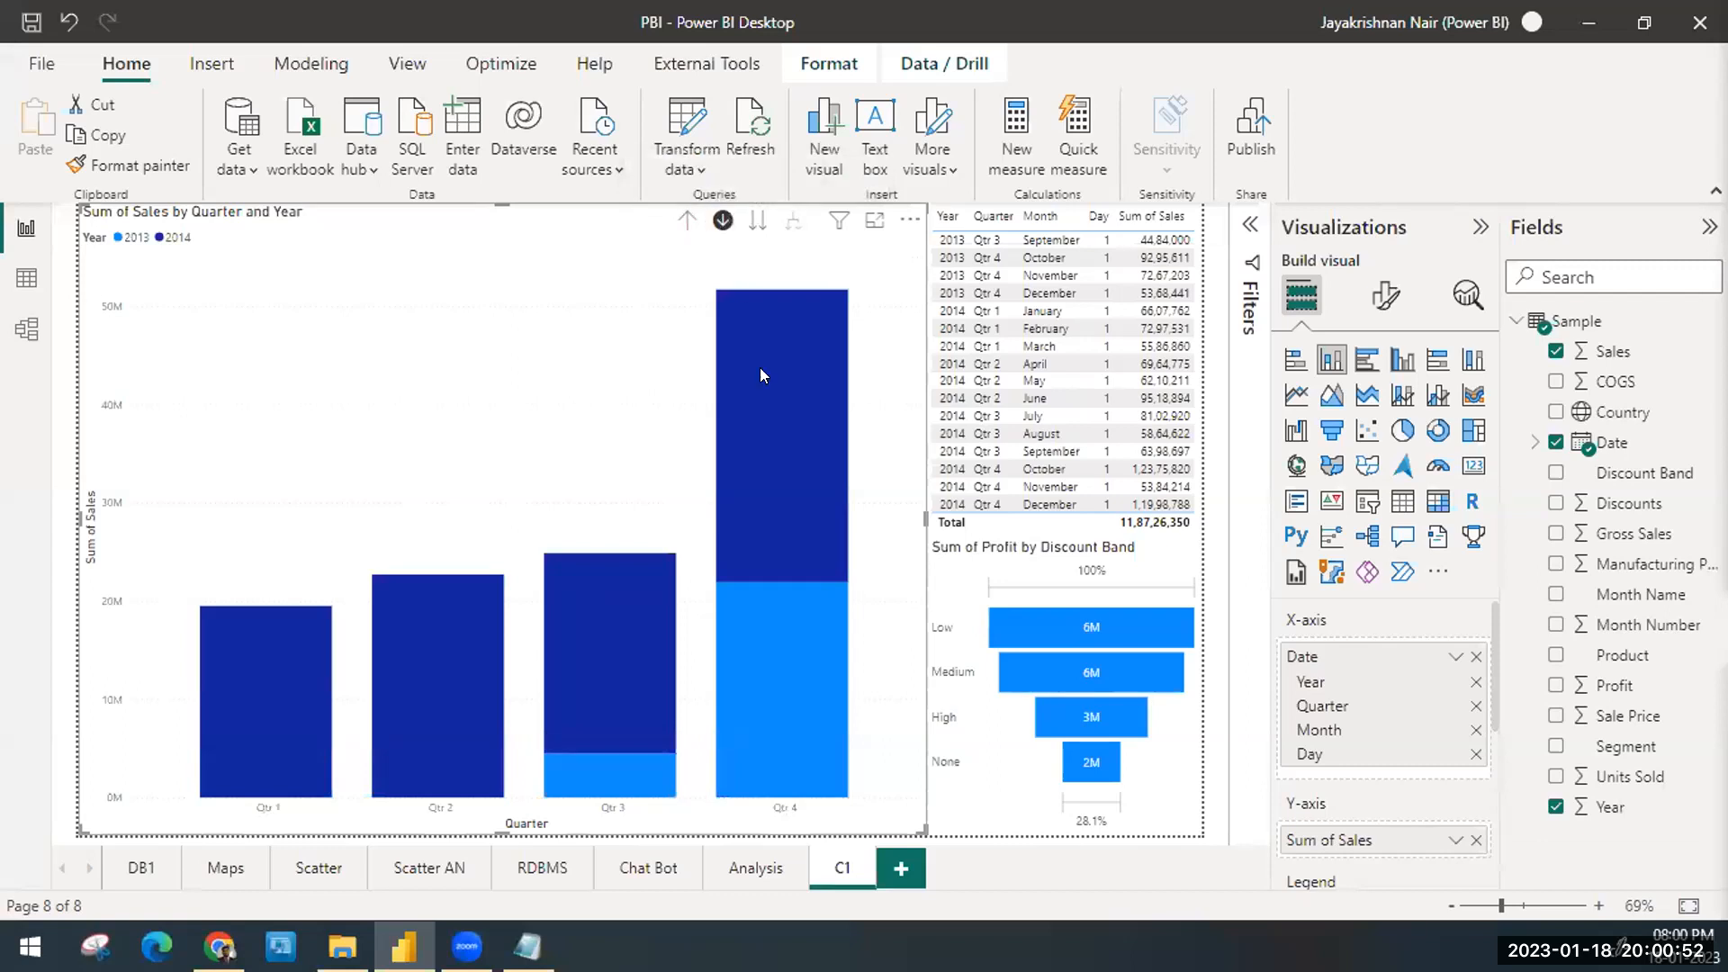
pyautogui.click(798, 477)
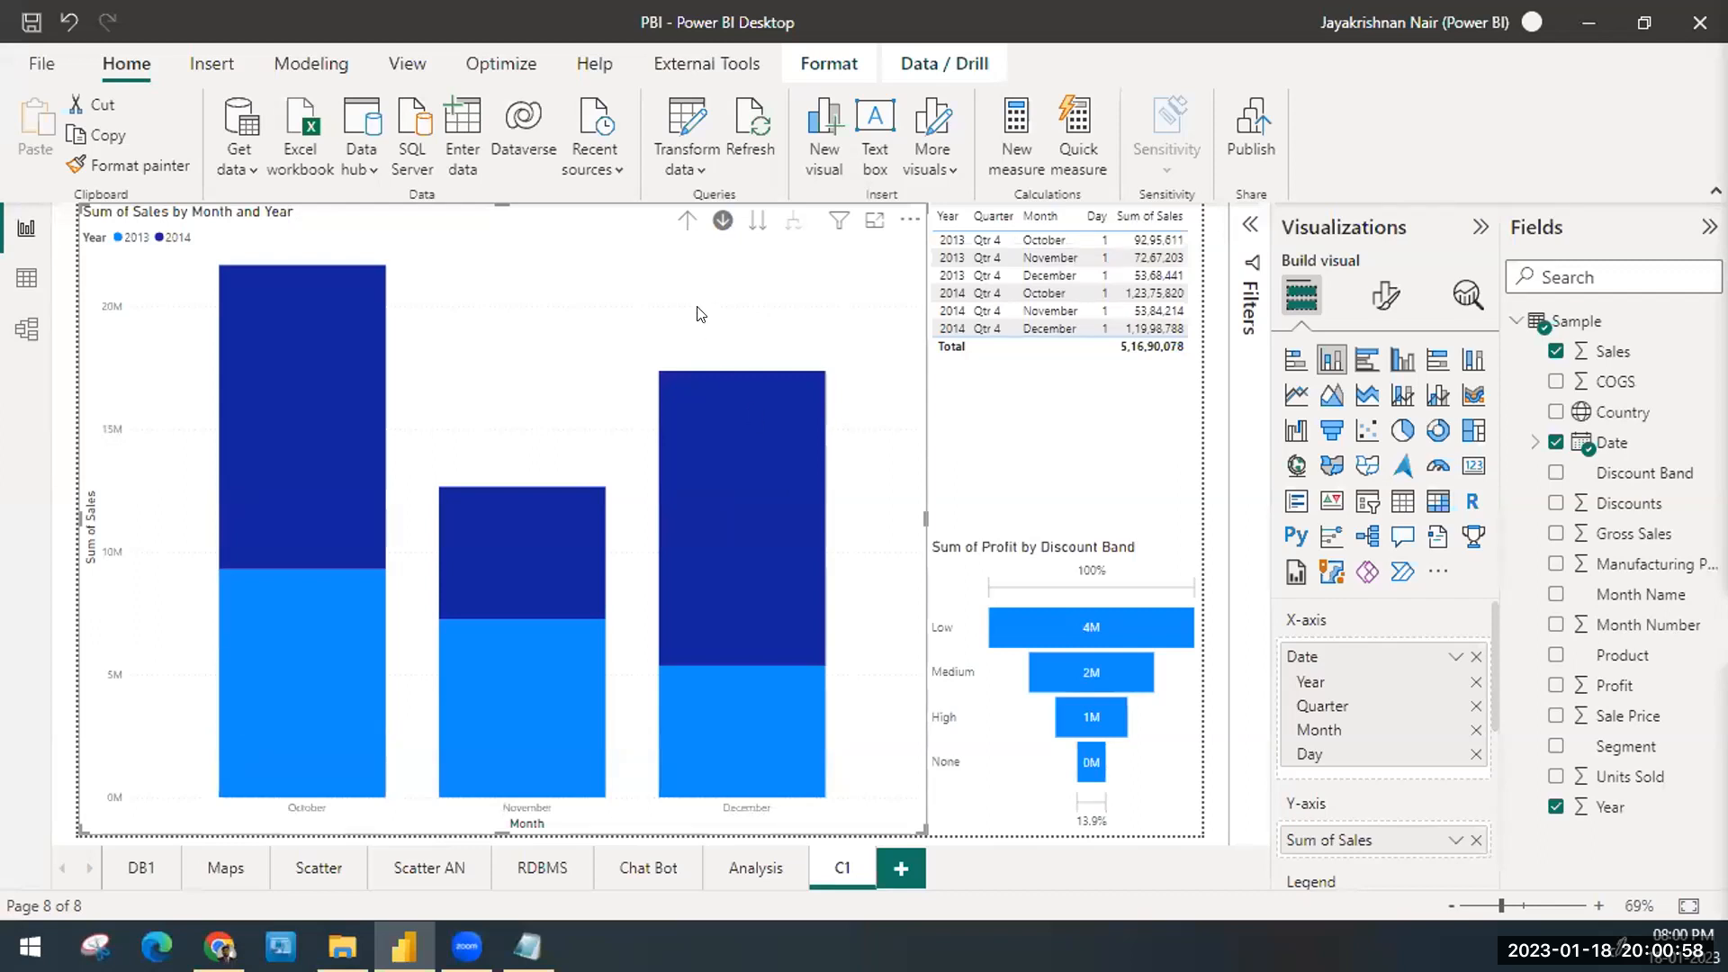
pyautogui.click(686, 220)
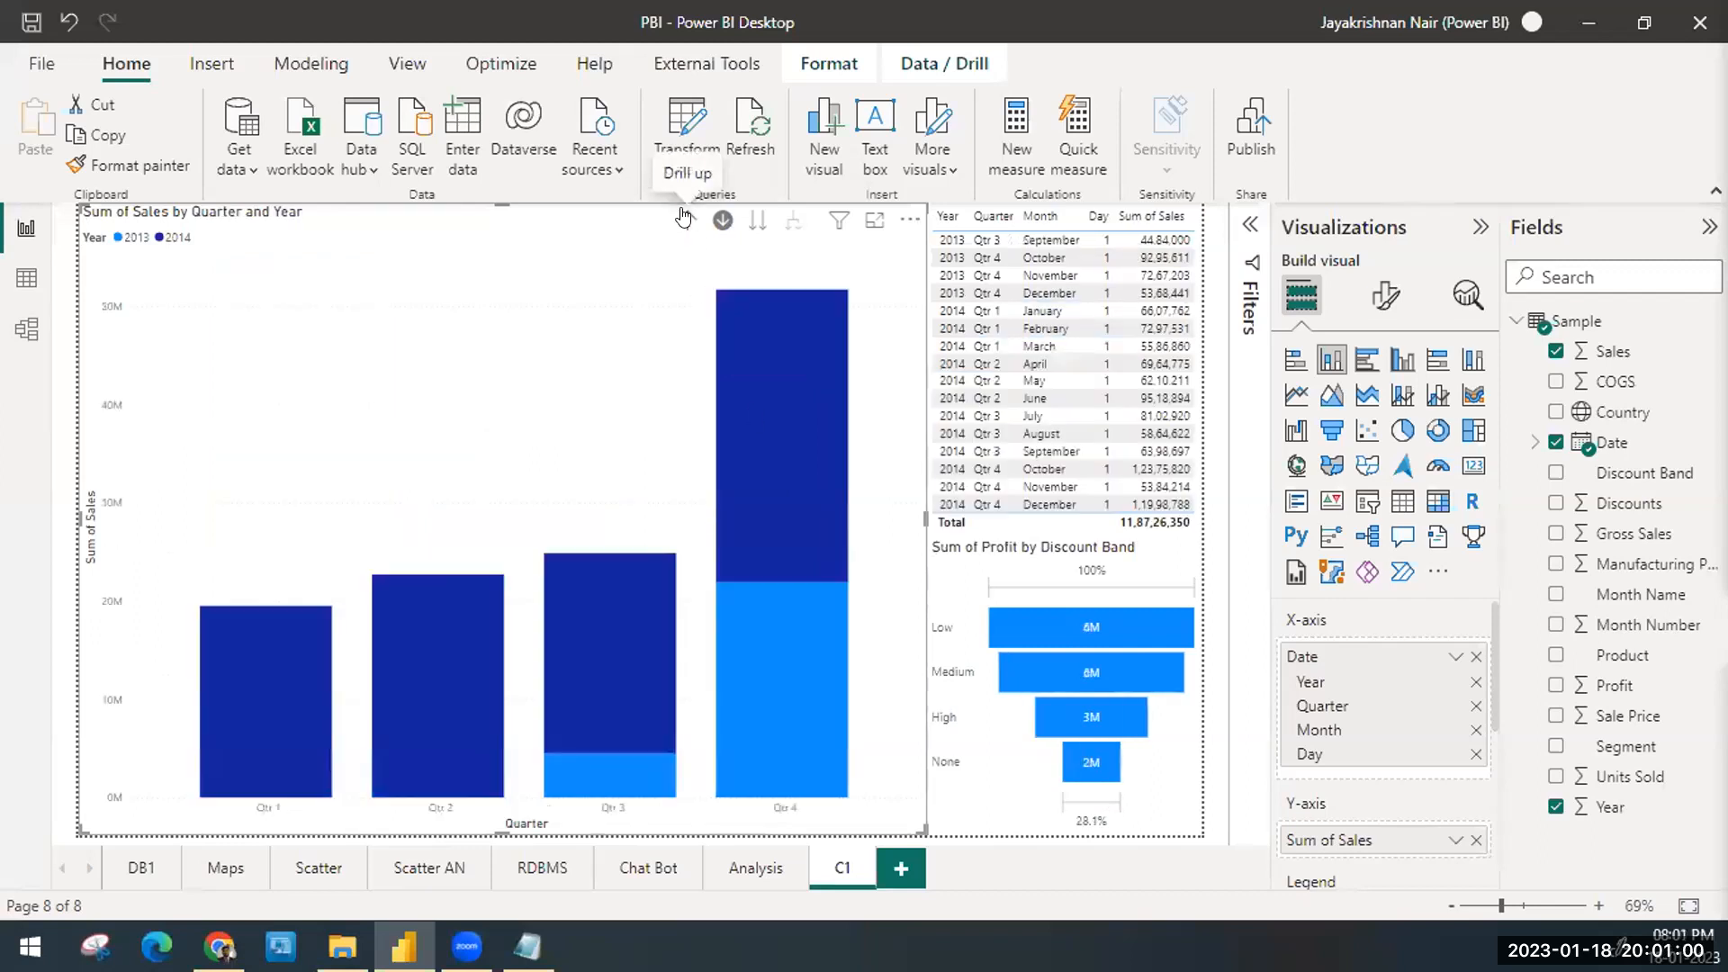
pyautogui.click(686, 220)
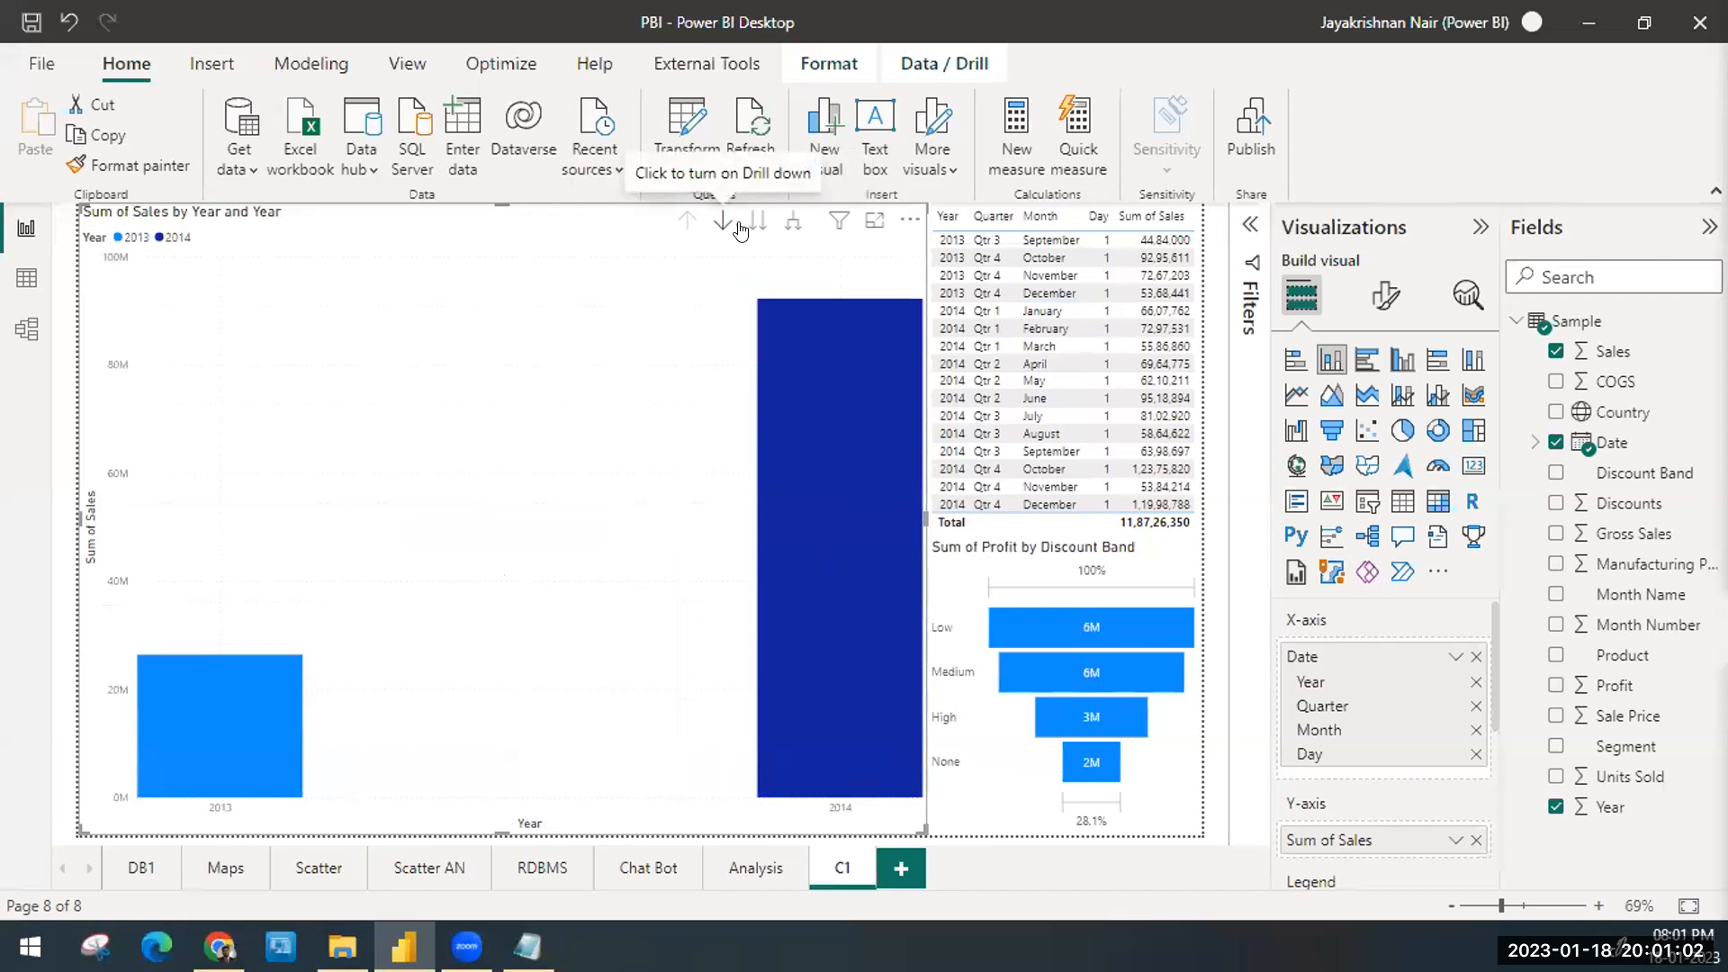
# Step: Expand the sales chart's date hierarchy one level at a time to quarter, month and day, and drill back up to years
pyautogui.click(787, 222)
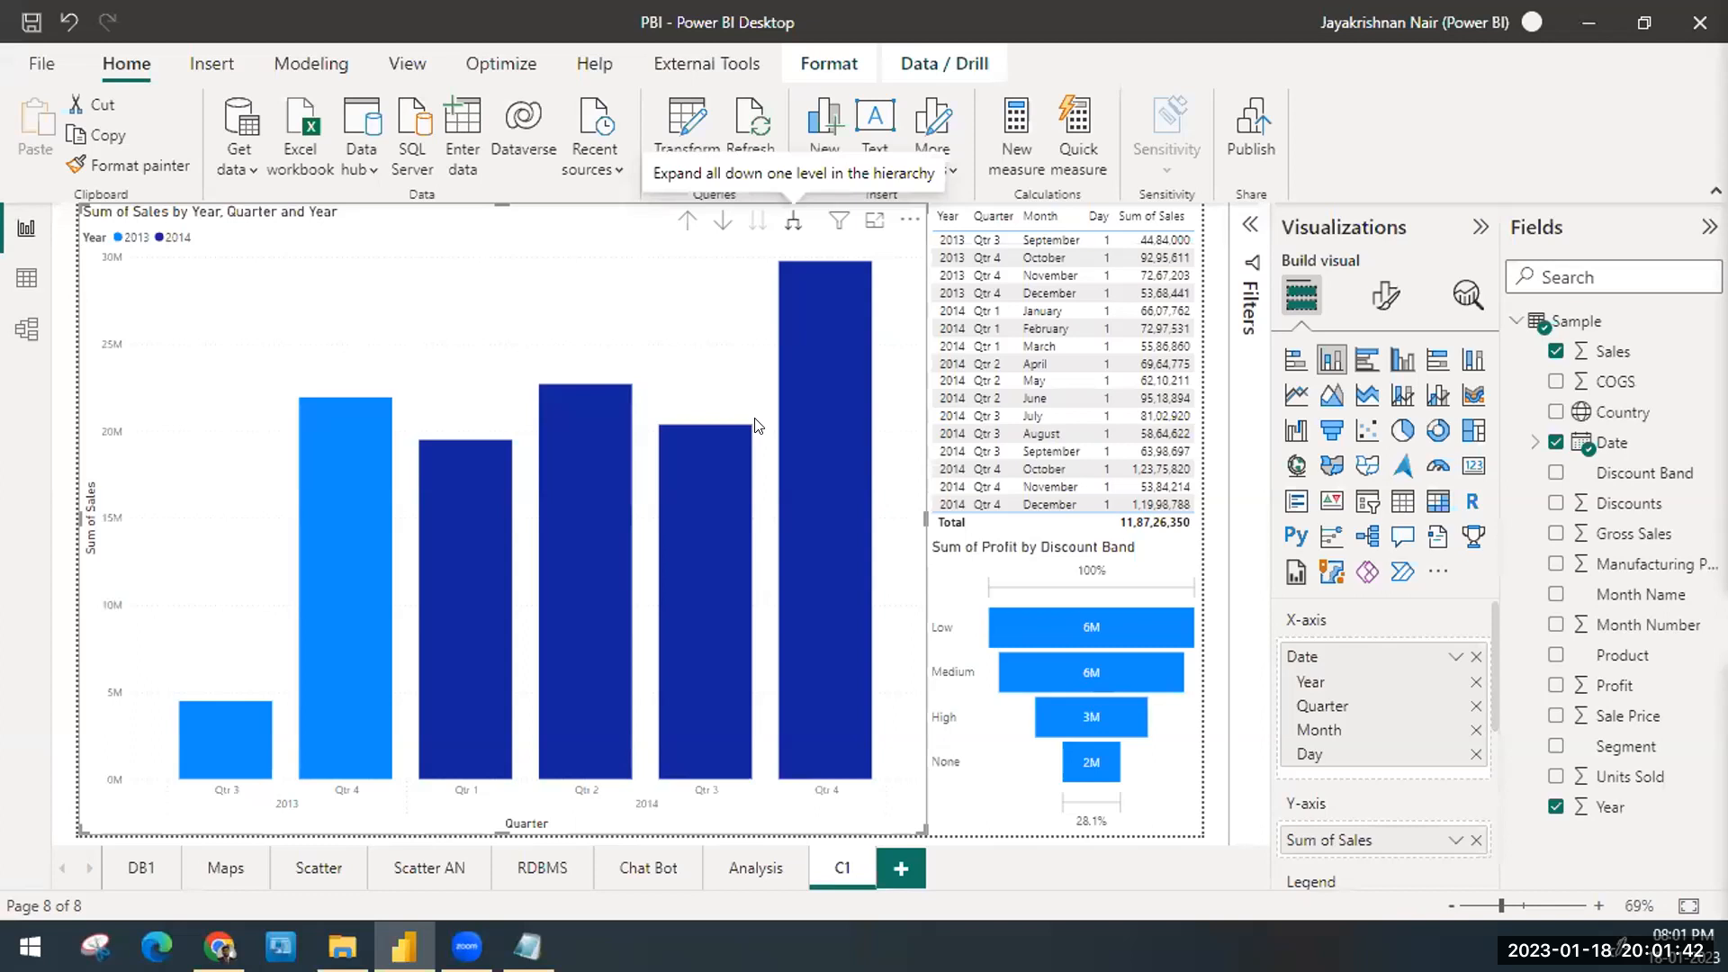
pyautogui.click(790, 224)
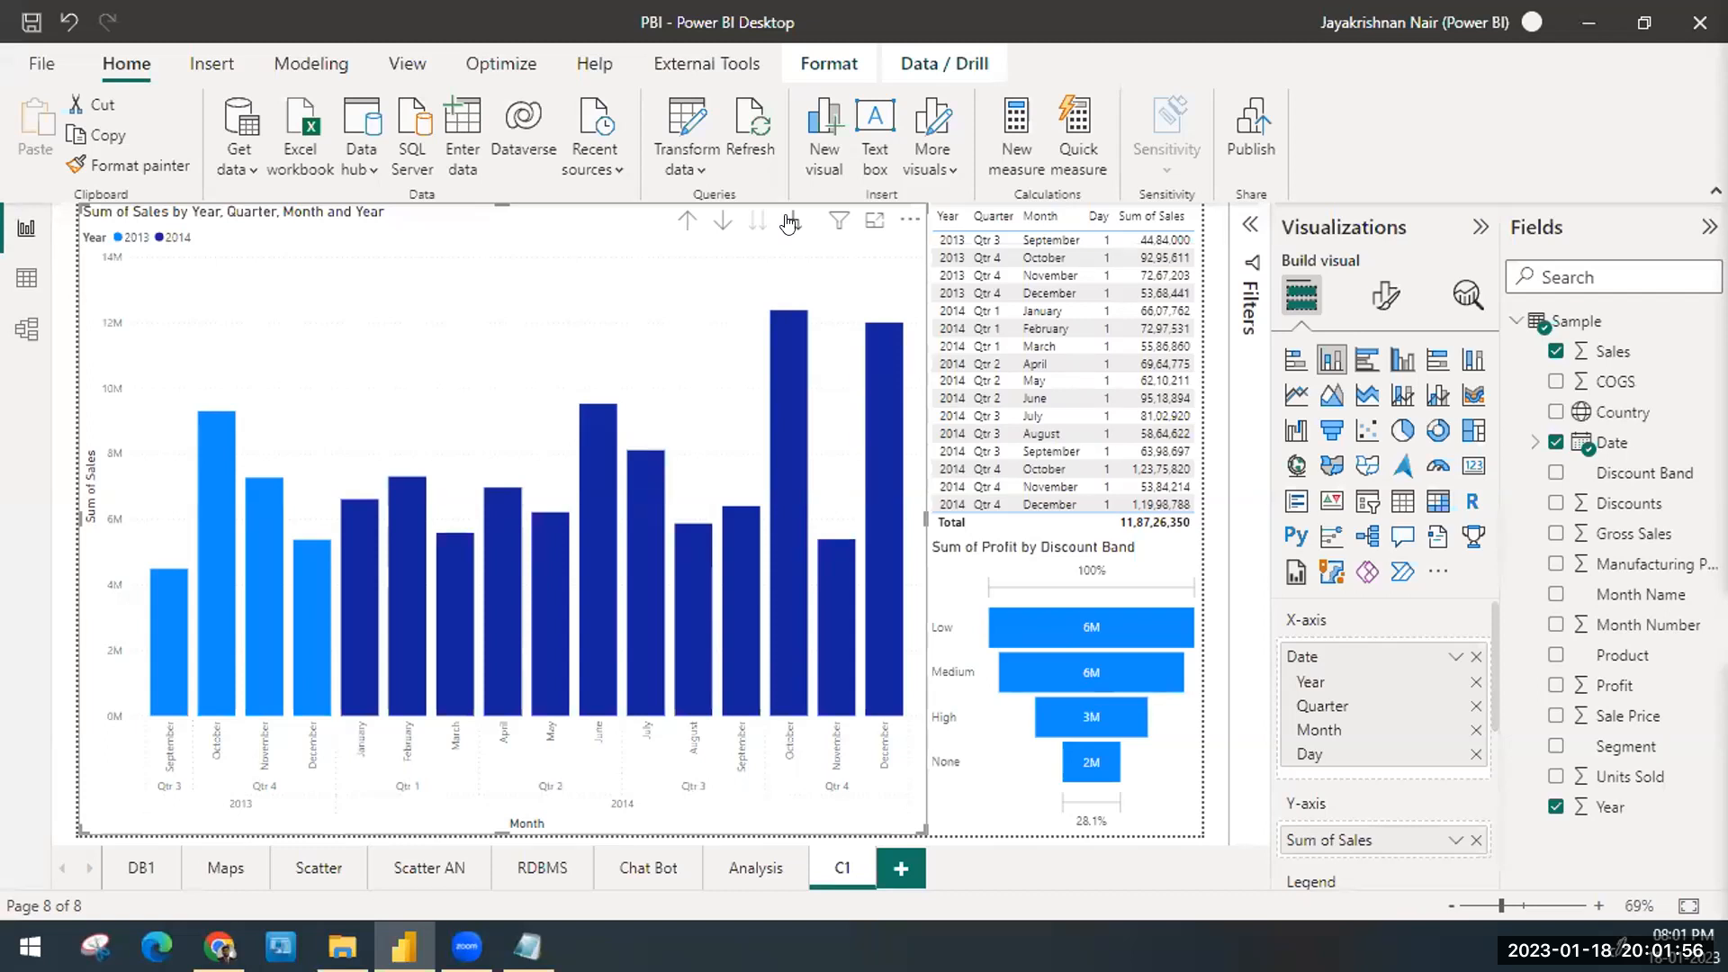
pyautogui.click(789, 222)
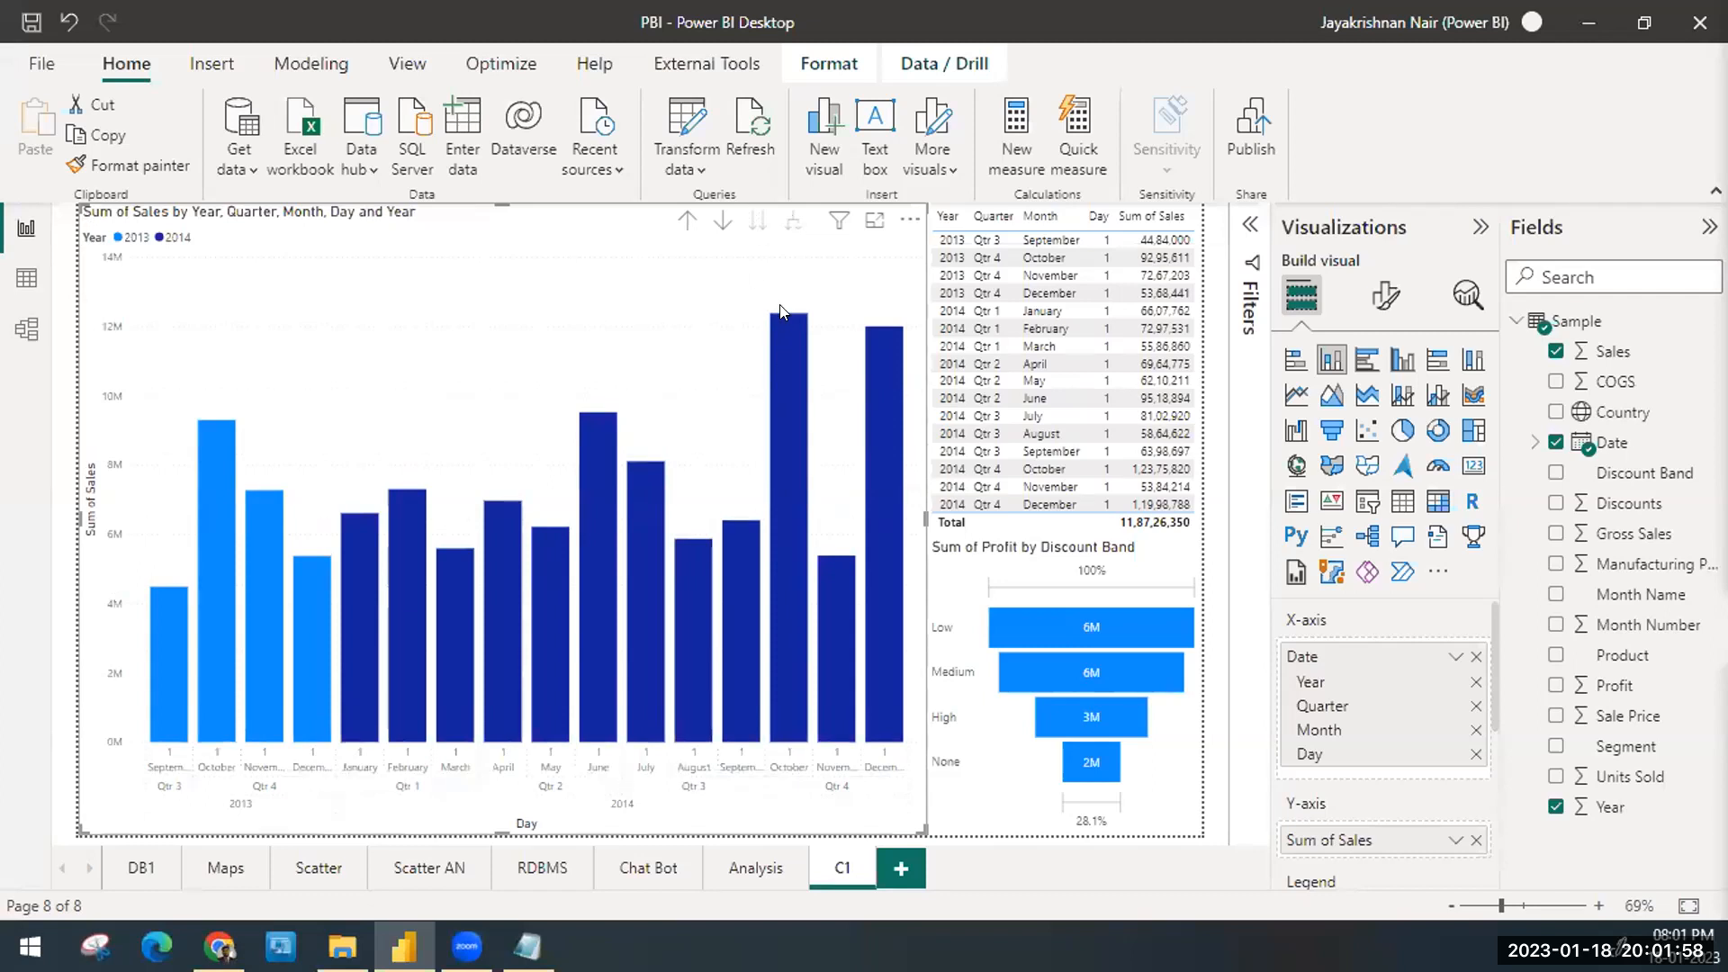
pyautogui.click(682, 225)
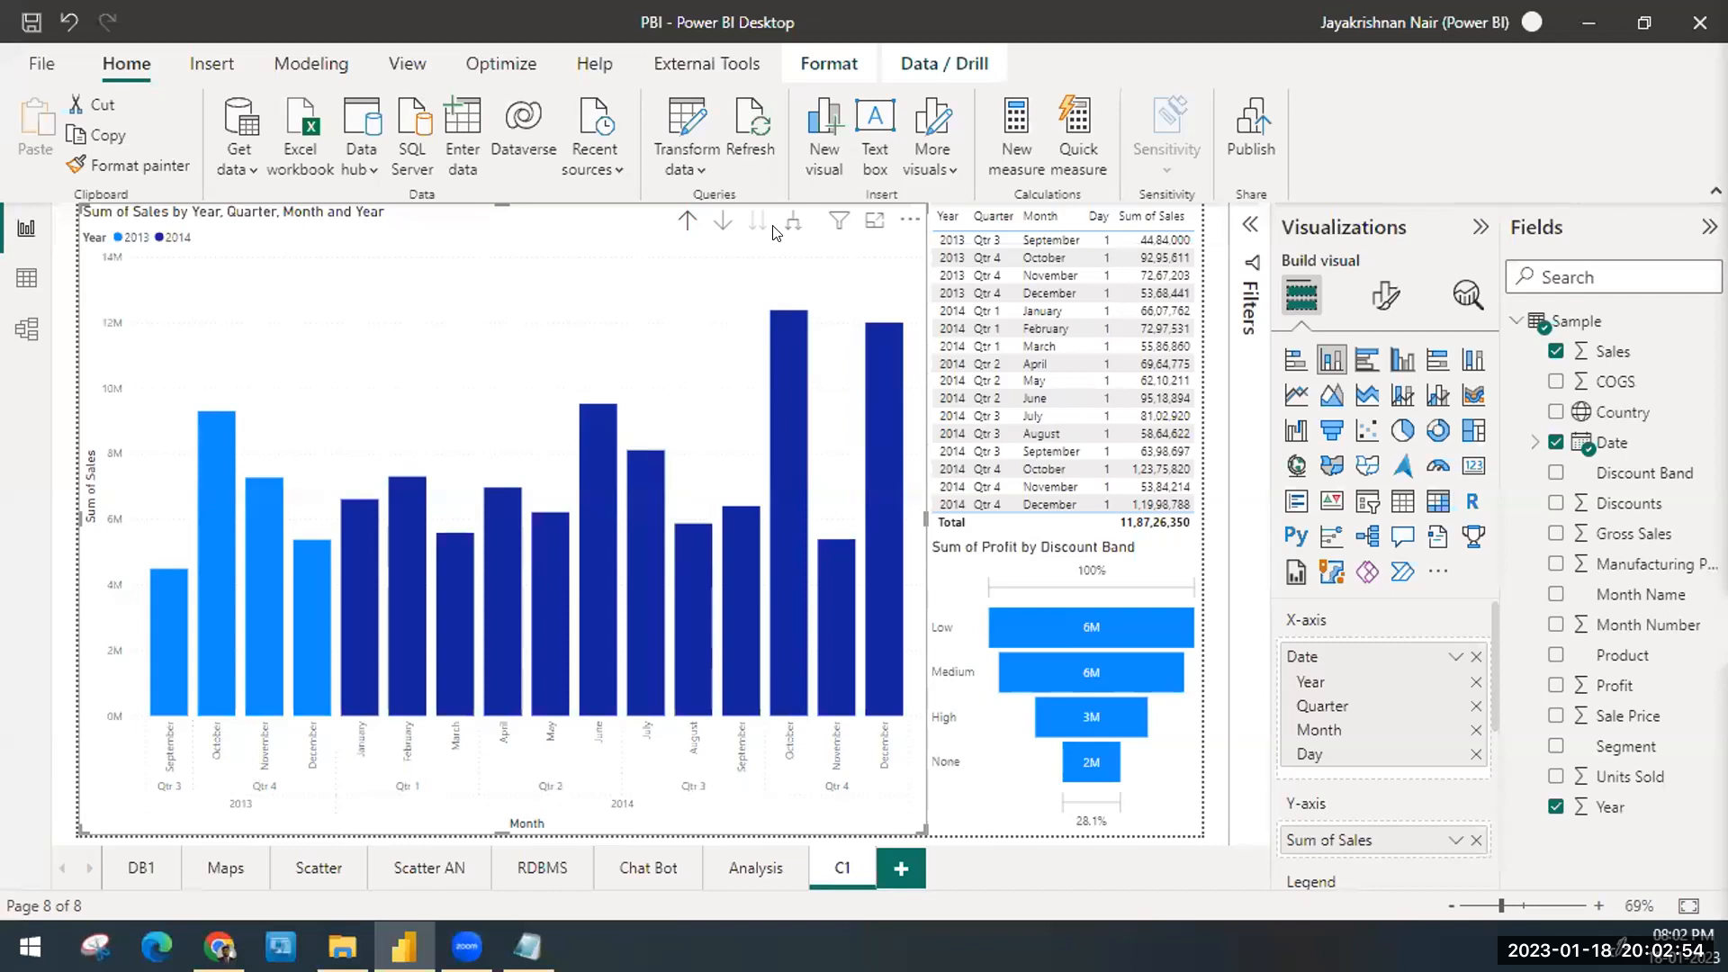
pyautogui.click(677, 220)
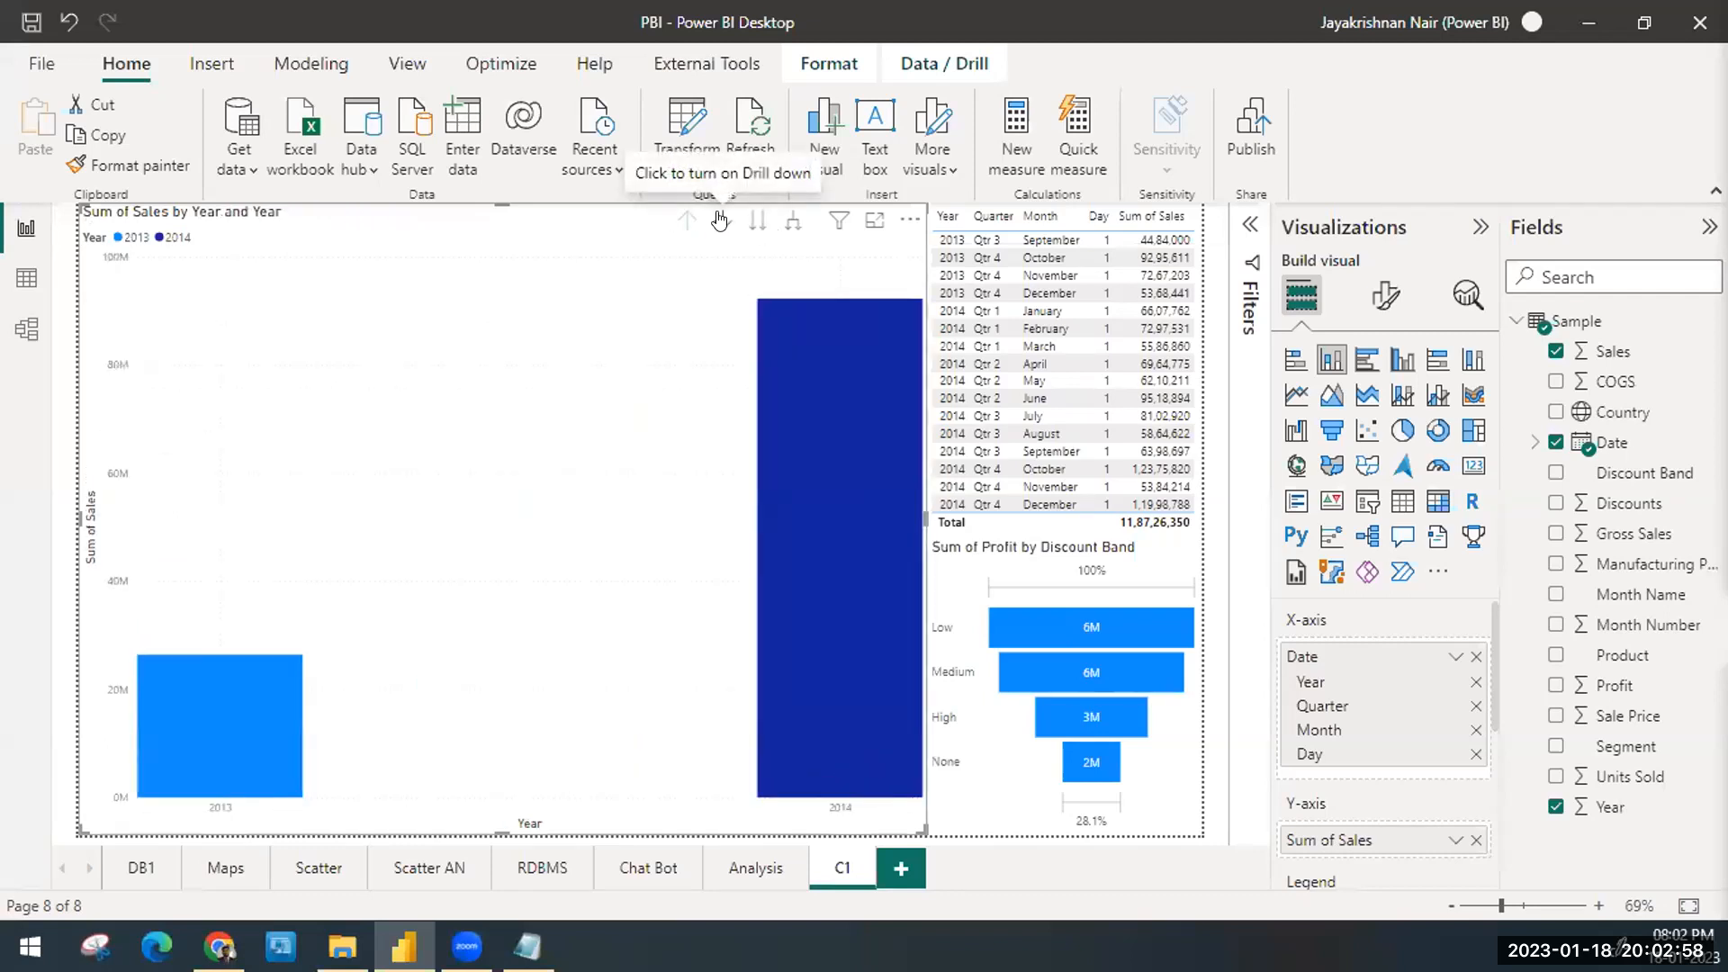
# Step: Drill into 2014 and its Qtr 4 with drill-down mode on, and return the sales chart to the year level
pyautogui.click(720, 220)
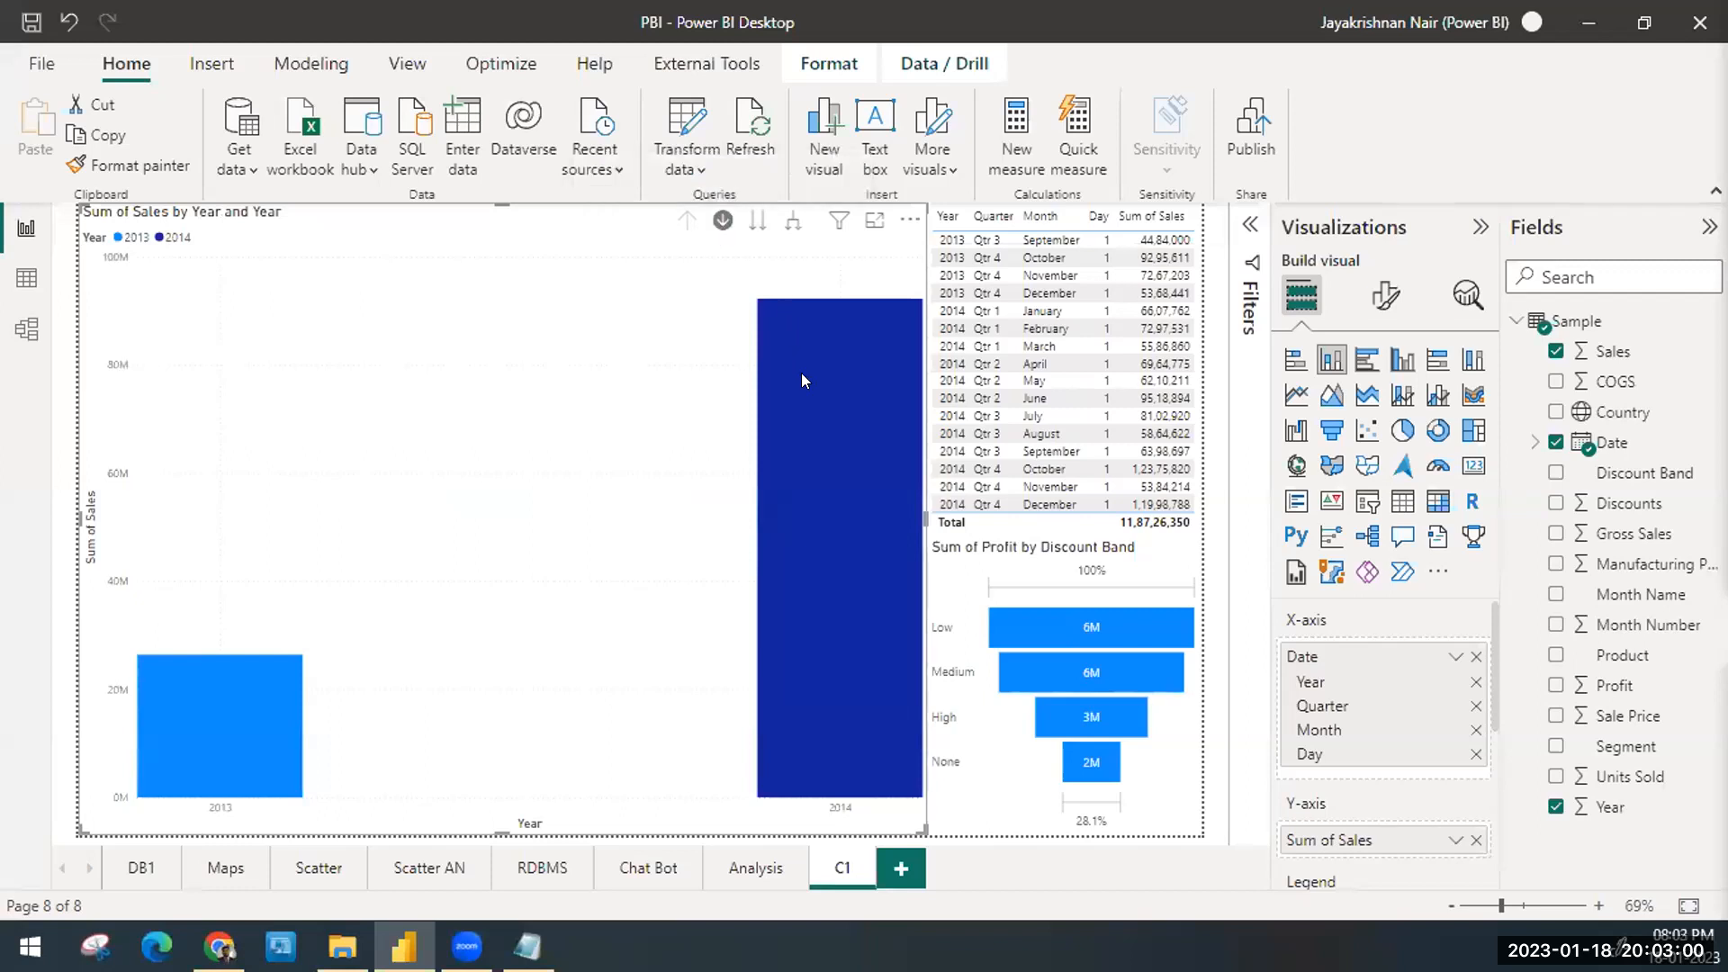
pyautogui.click(801, 373)
pyautogui.click(789, 477)
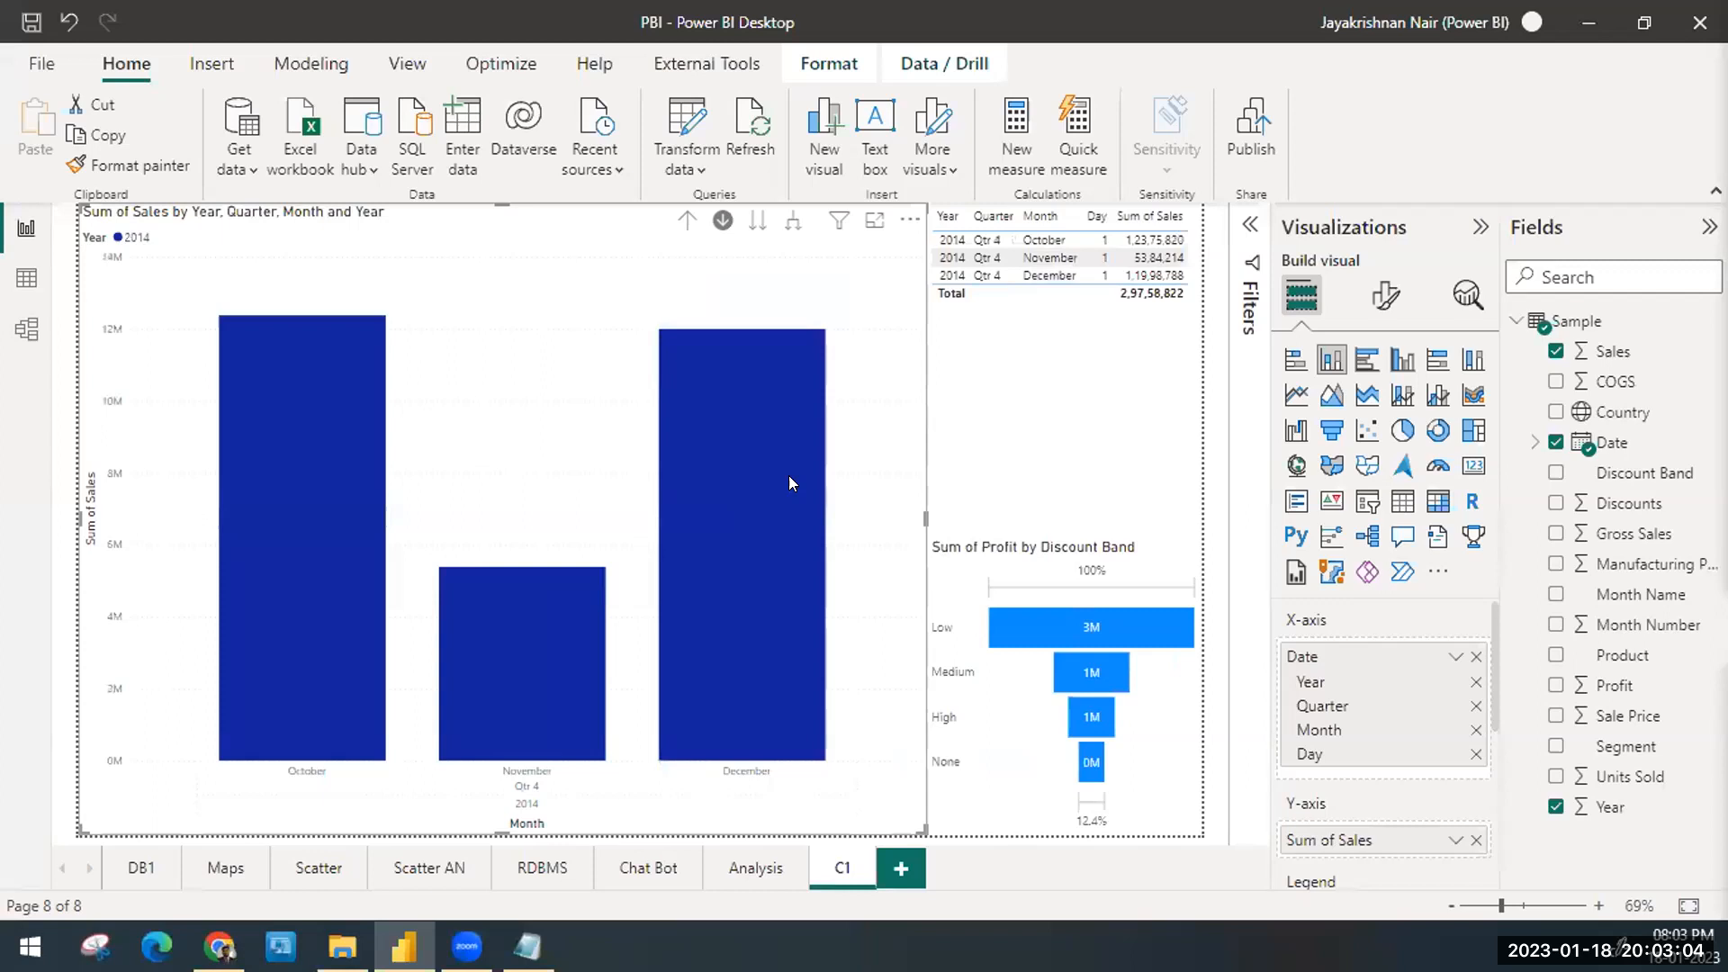
pyautogui.moveTo(780, 527)
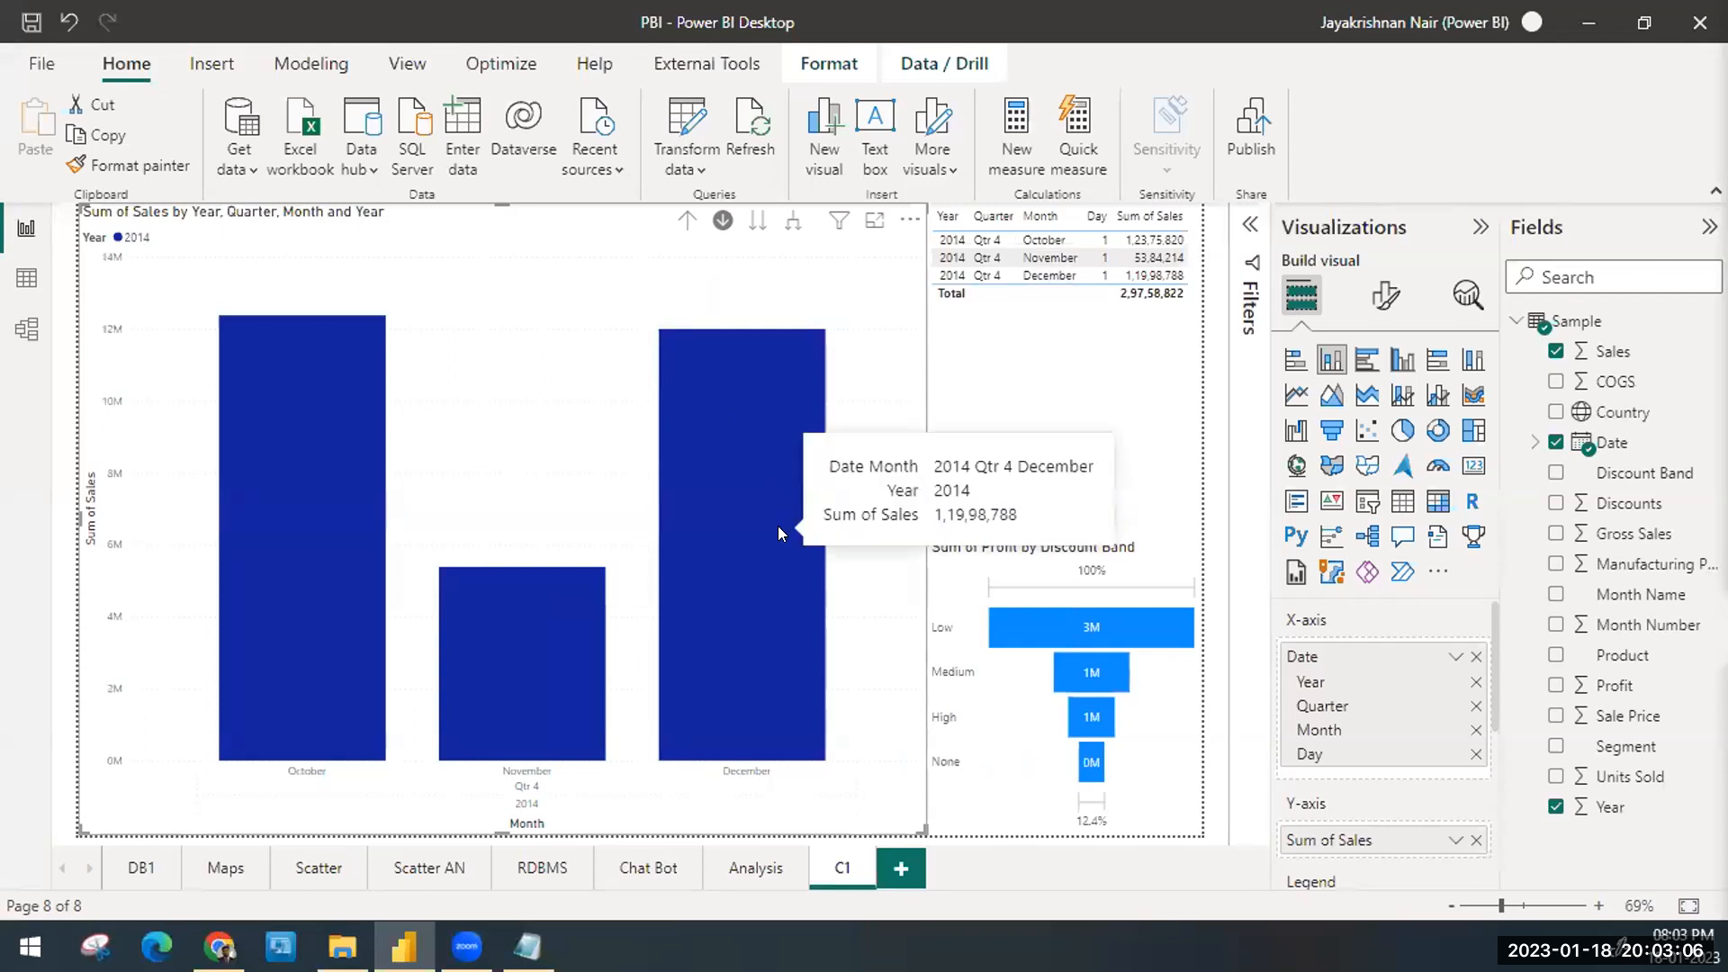
pyautogui.click(686, 220)
pyautogui.click(686, 219)
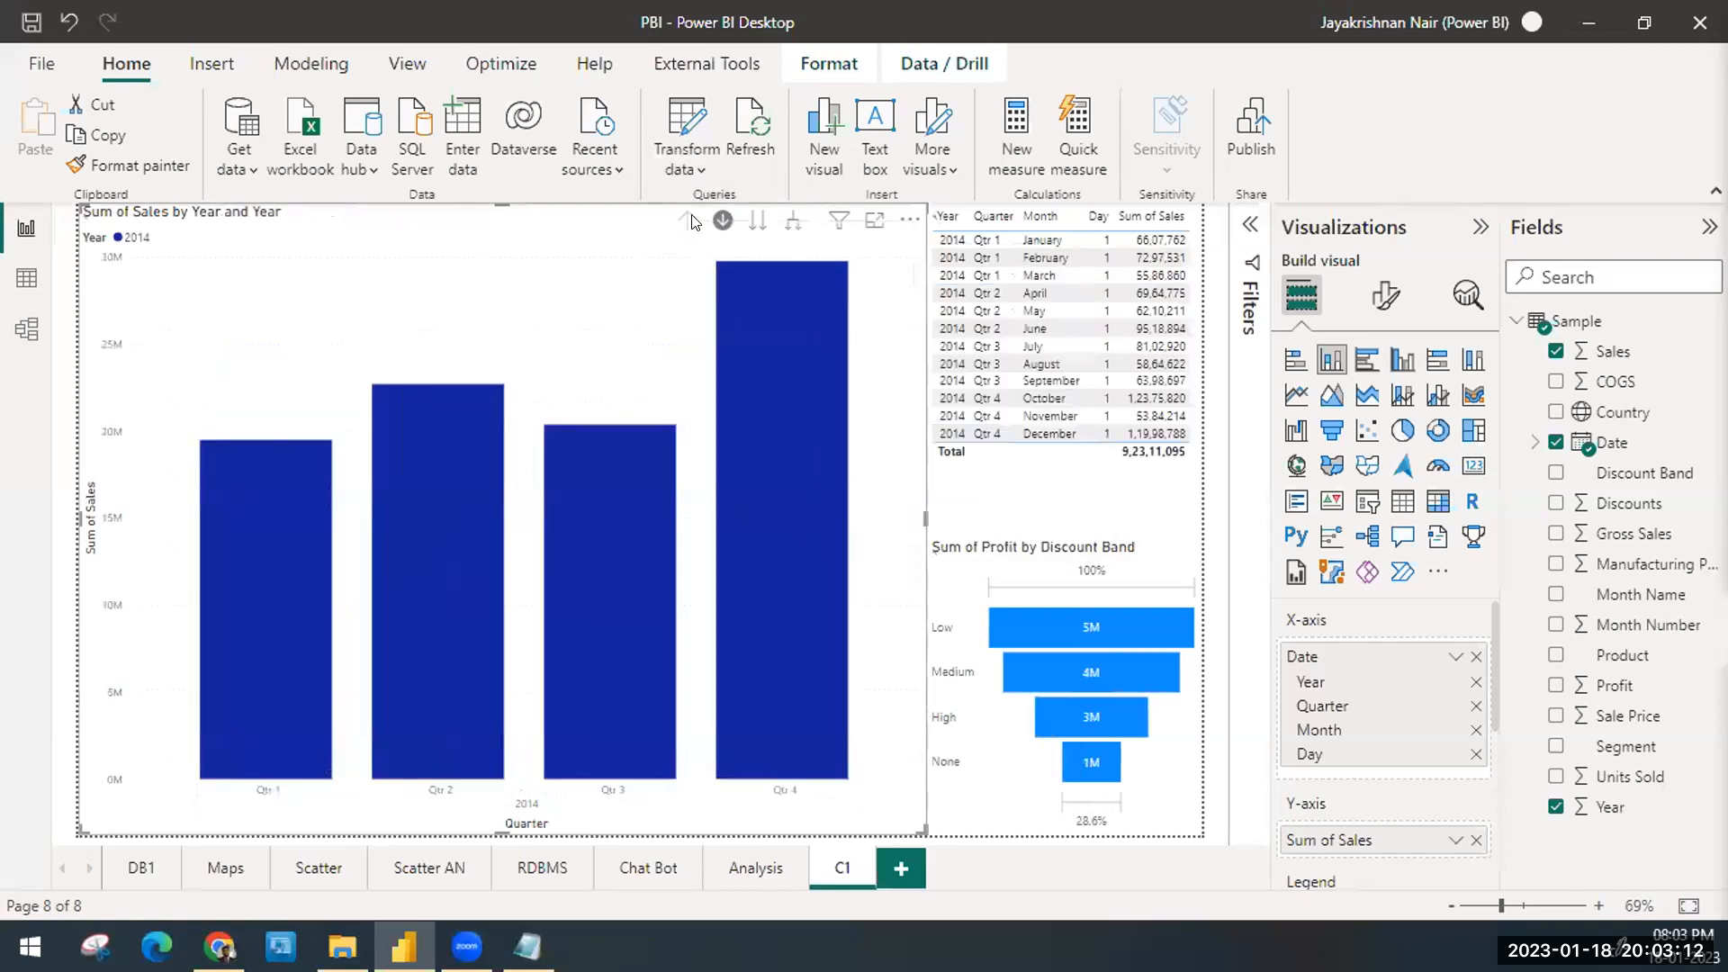
# Step: Compare the sales chart's combined quarter level with its date hierarchy expanded to quarter and month, and return to the year level
pyautogui.click(747, 219)
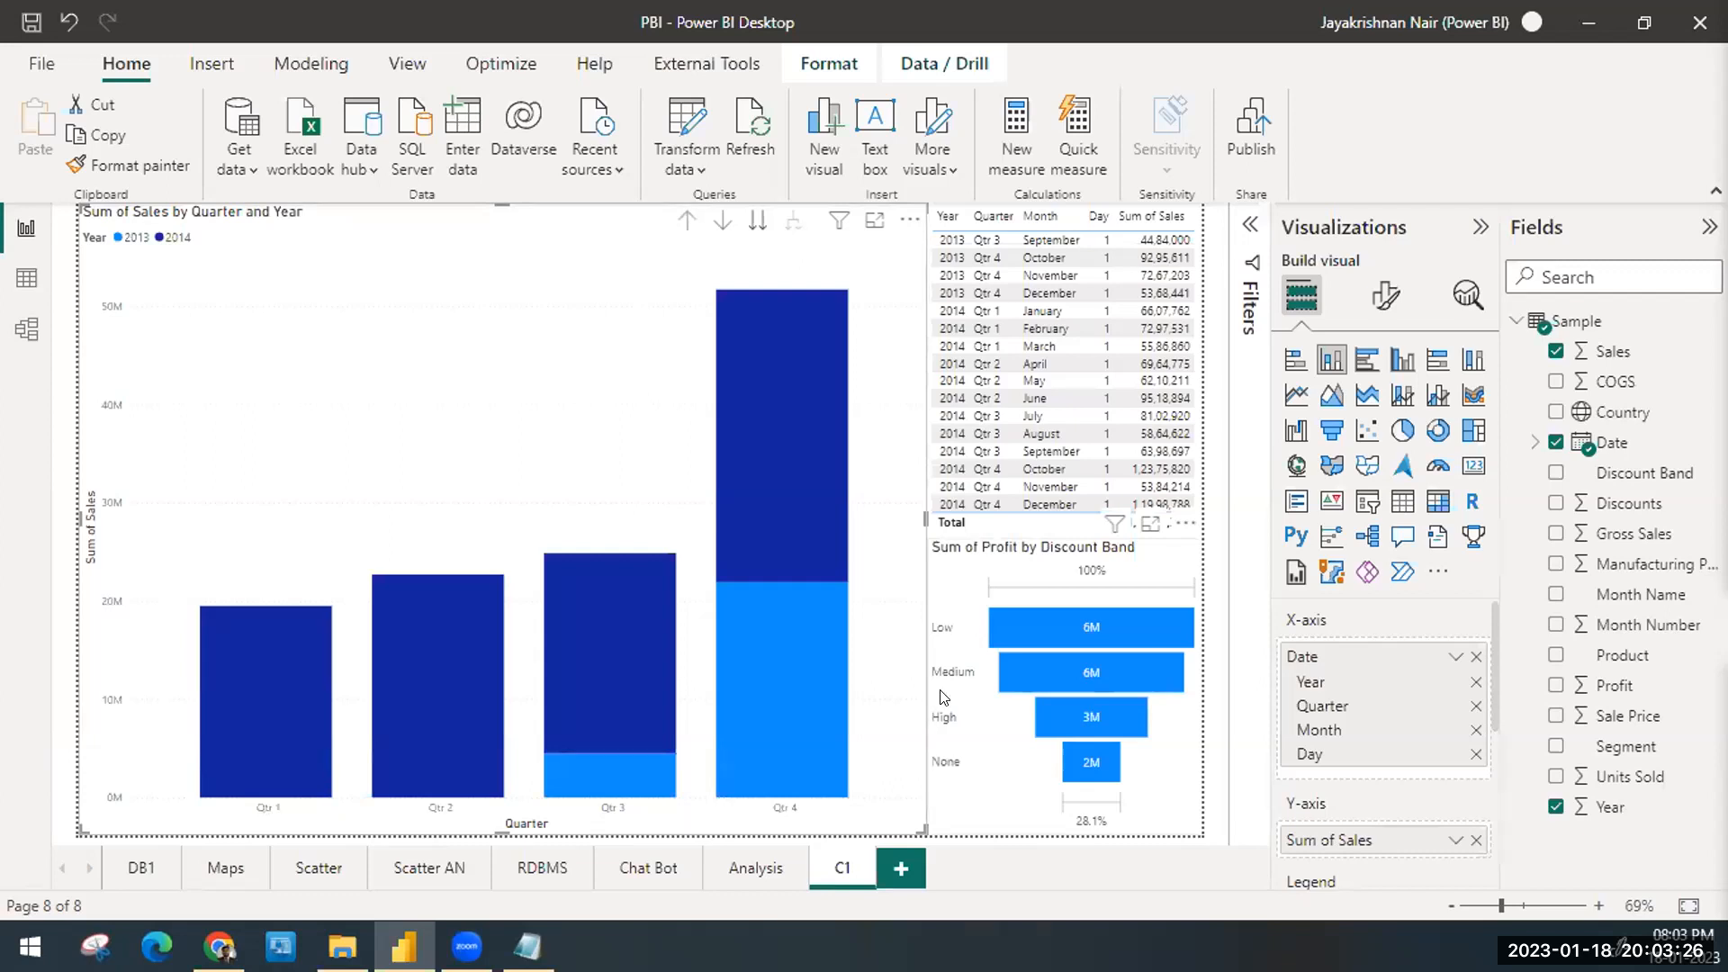
pyautogui.click(688, 219)
pyautogui.click(795, 221)
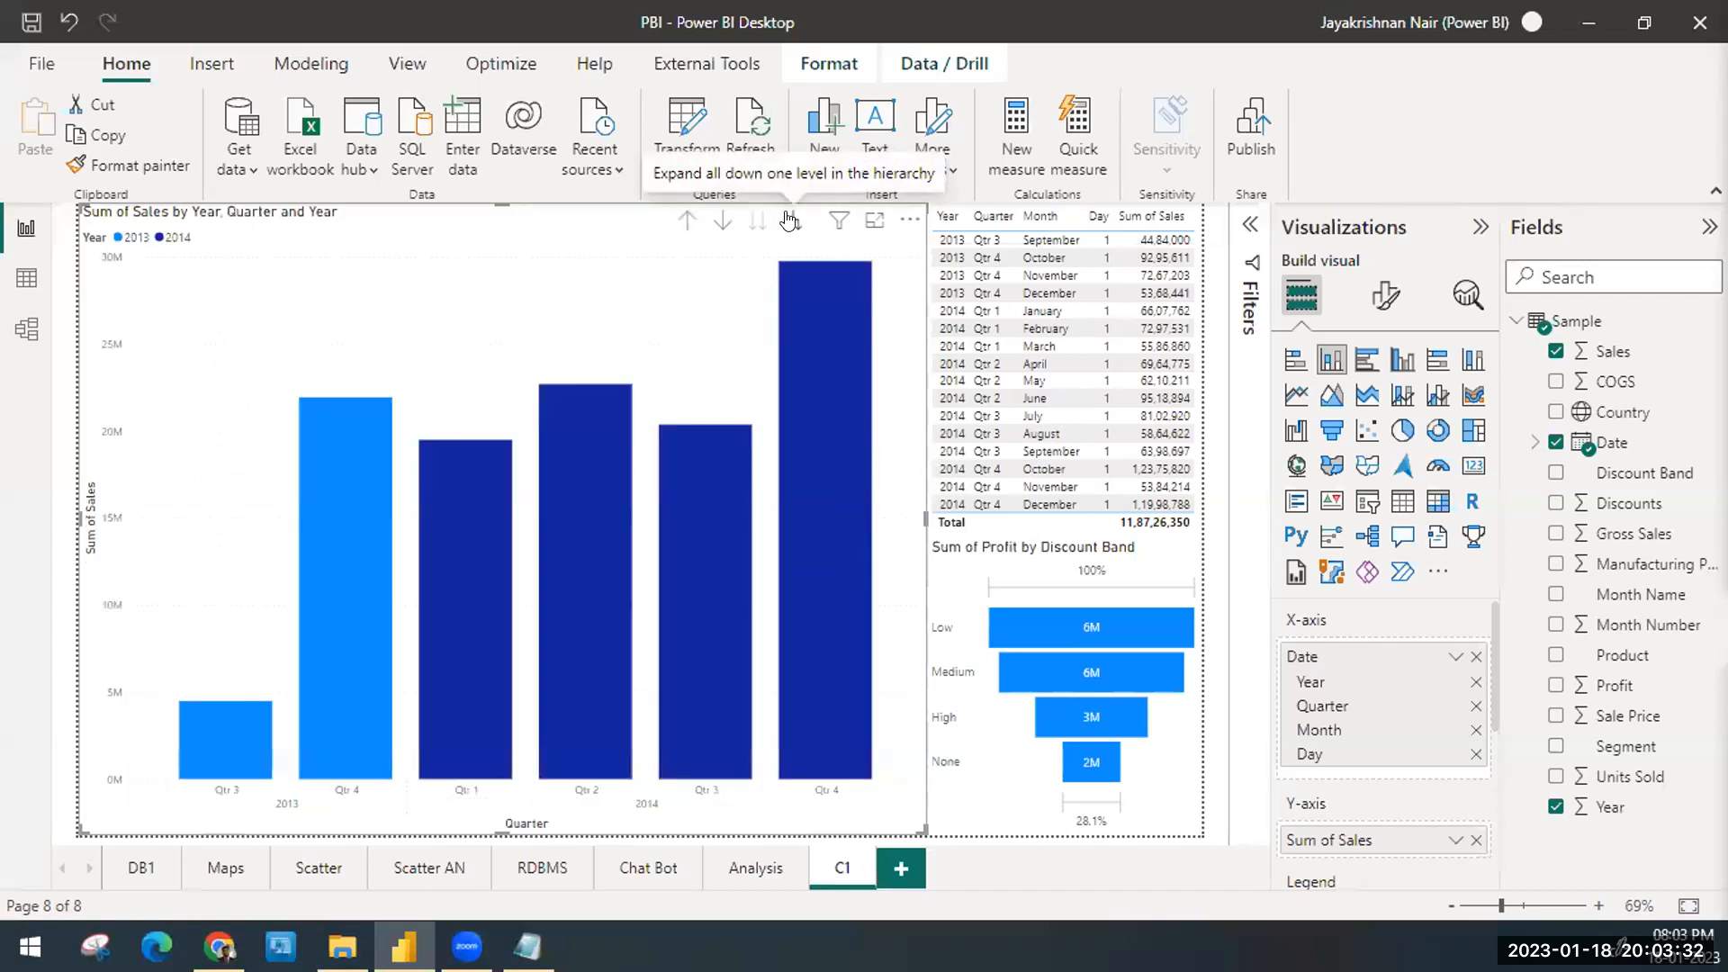
pyautogui.click(790, 221)
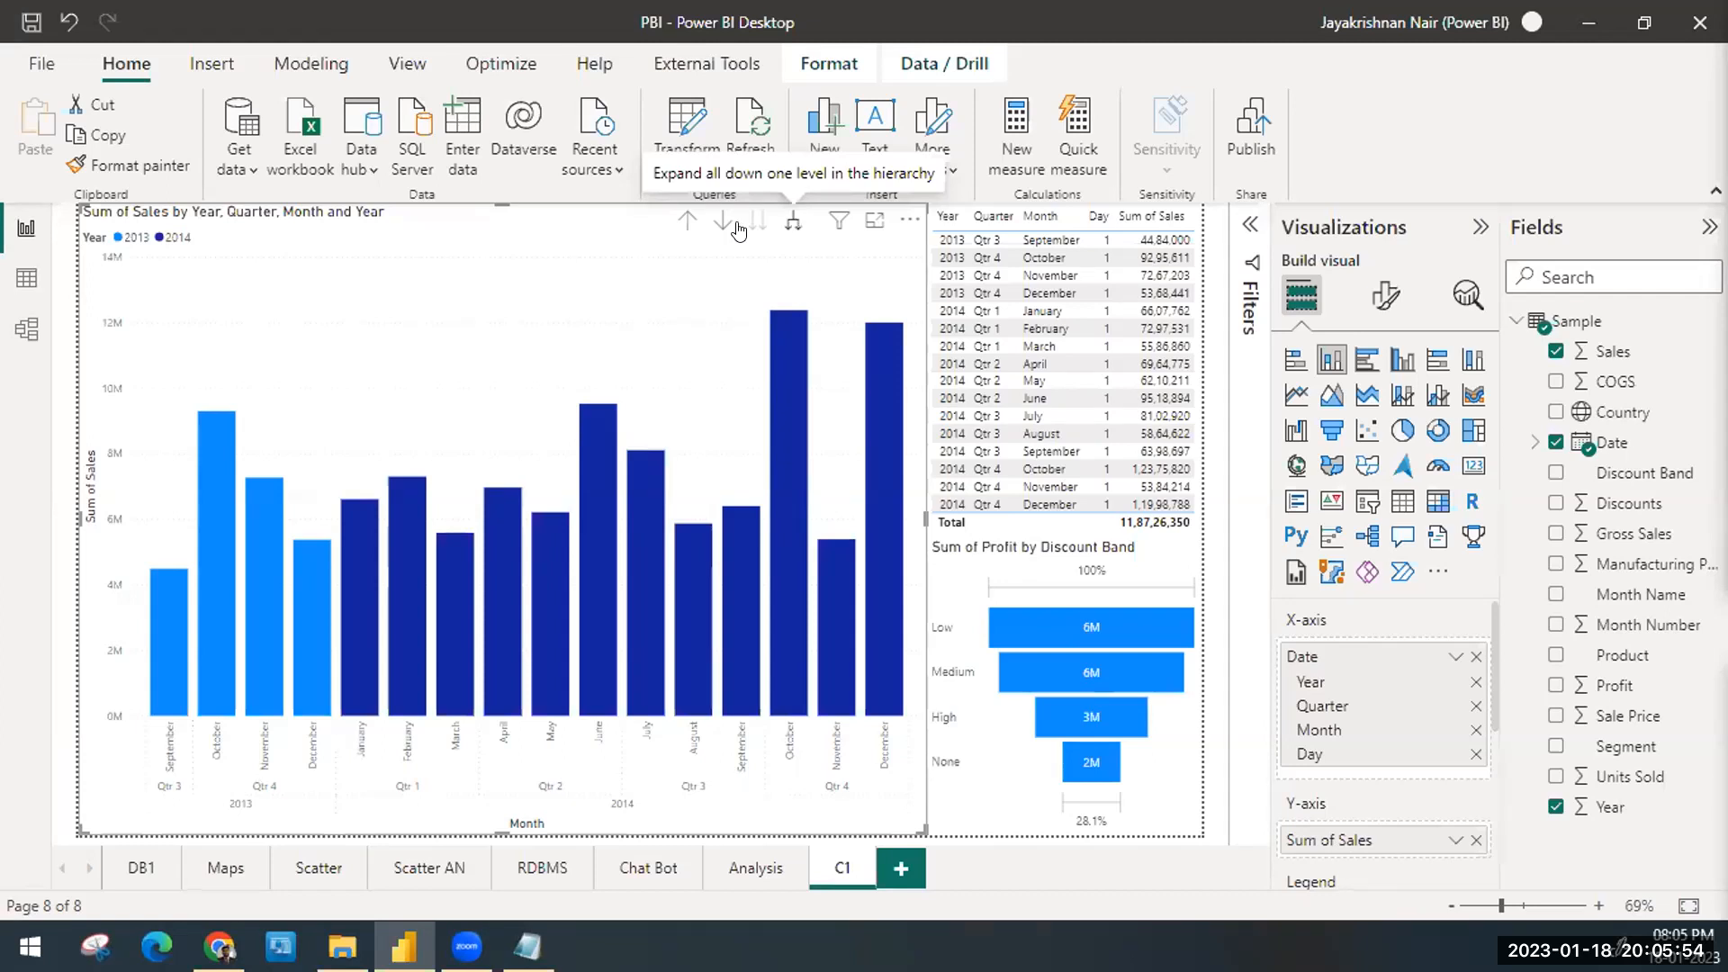
pyautogui.click(682, 227)
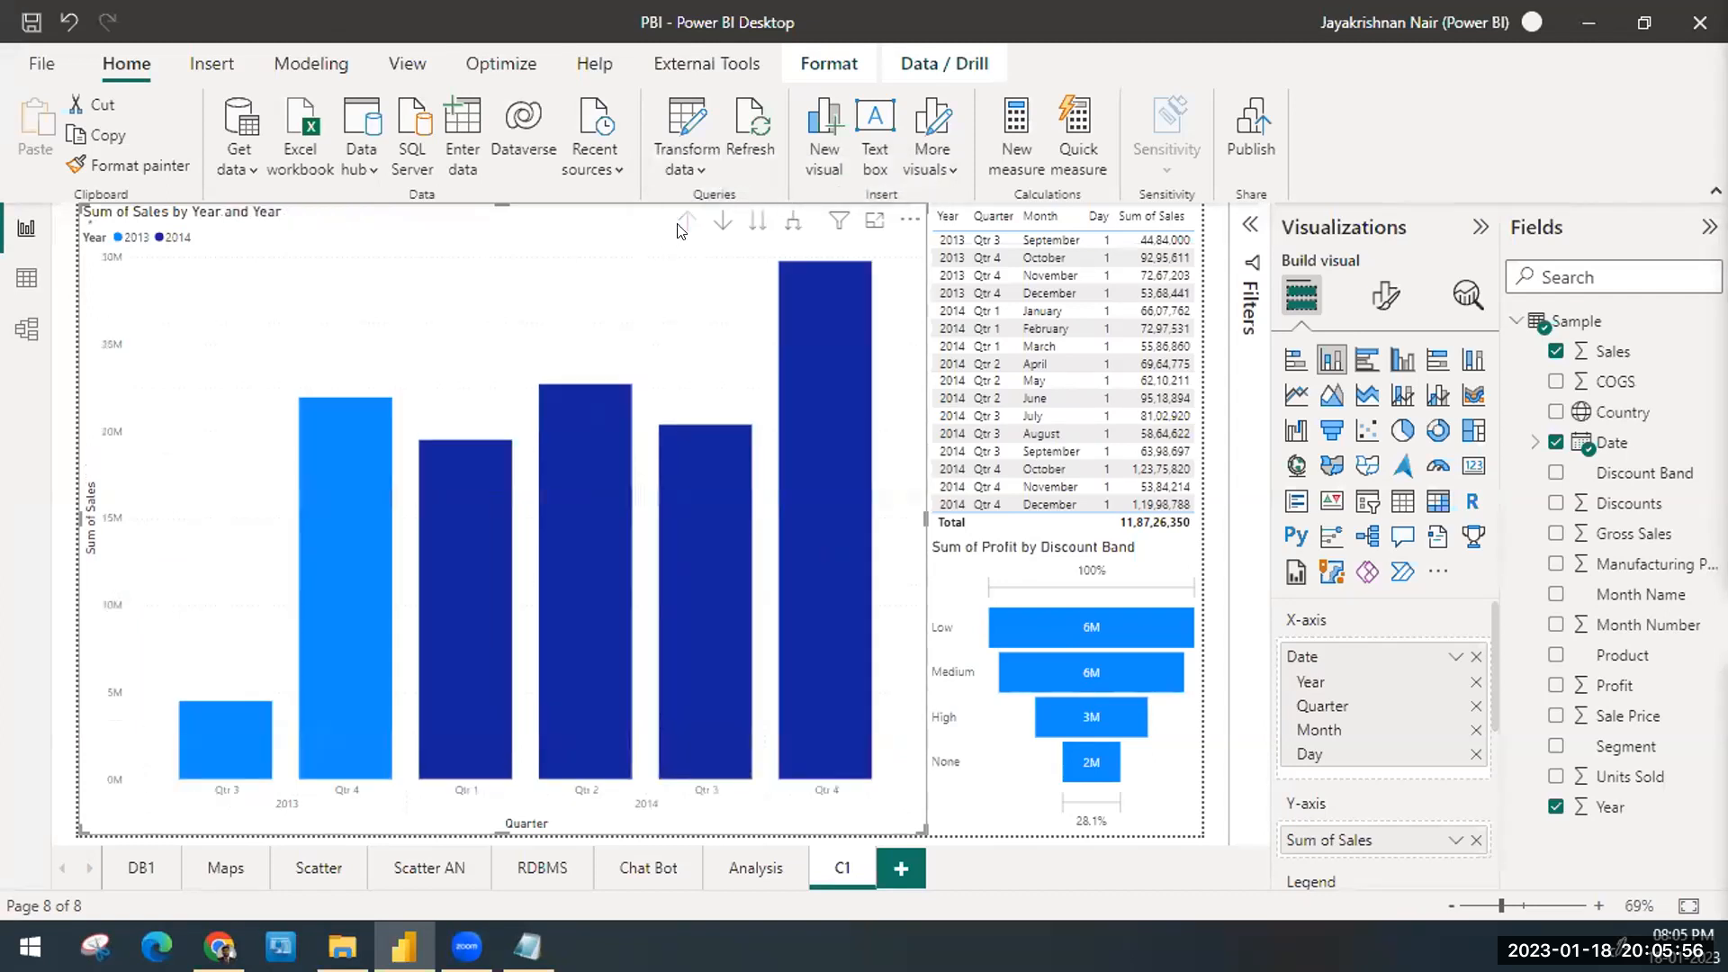
# Step: Drill into 2014 with drill-down mode on, move on to its month level, and drill the sales chart back up to years
pyautogui.click(724, 219)
pyautogui.click(858, 387)
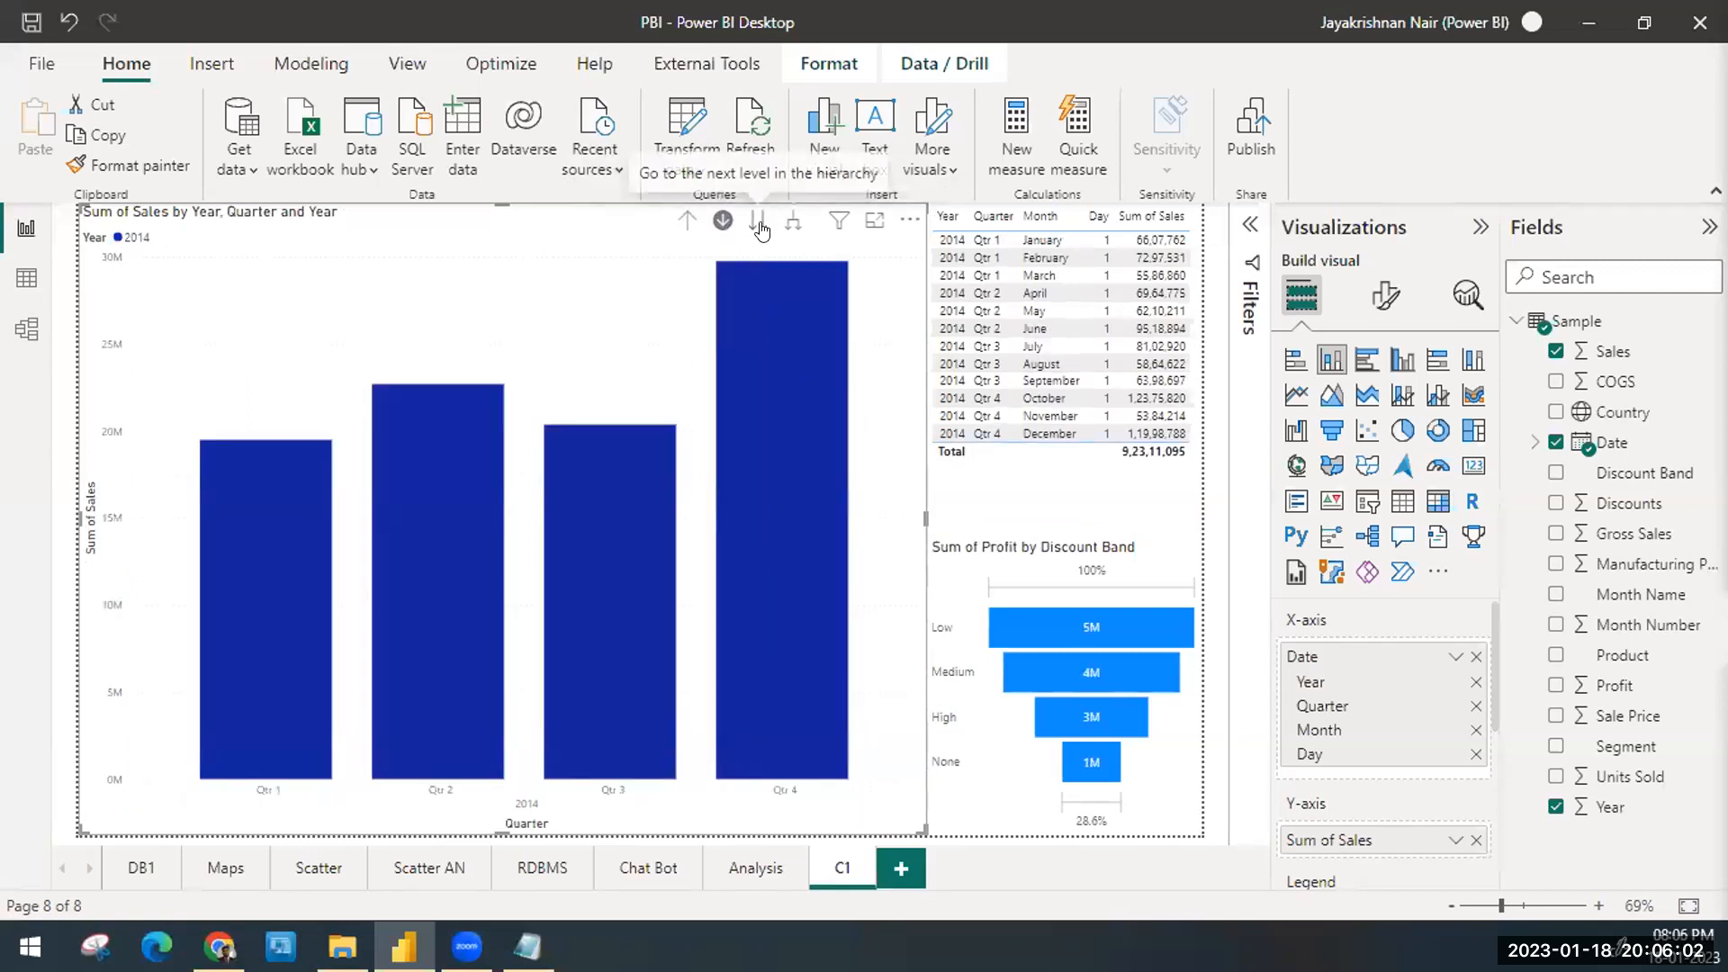
pyautogui.click(758, 222)
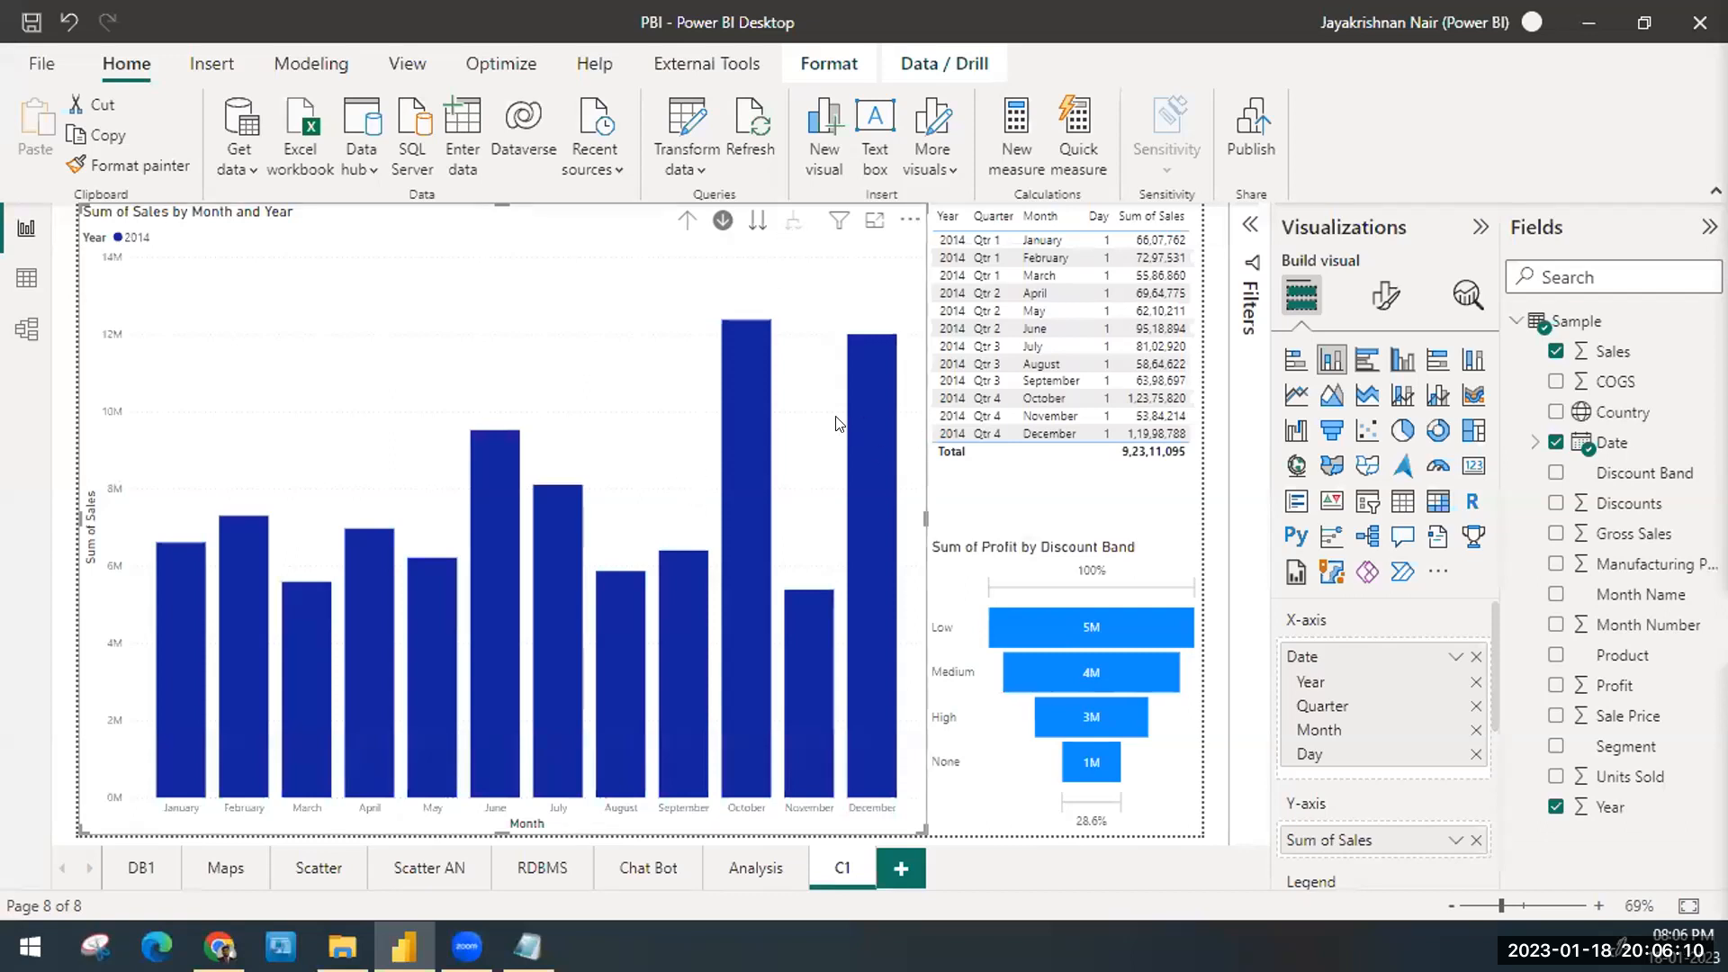
pyautogui.click(684, 222)
pyautogui.click(686, 220)
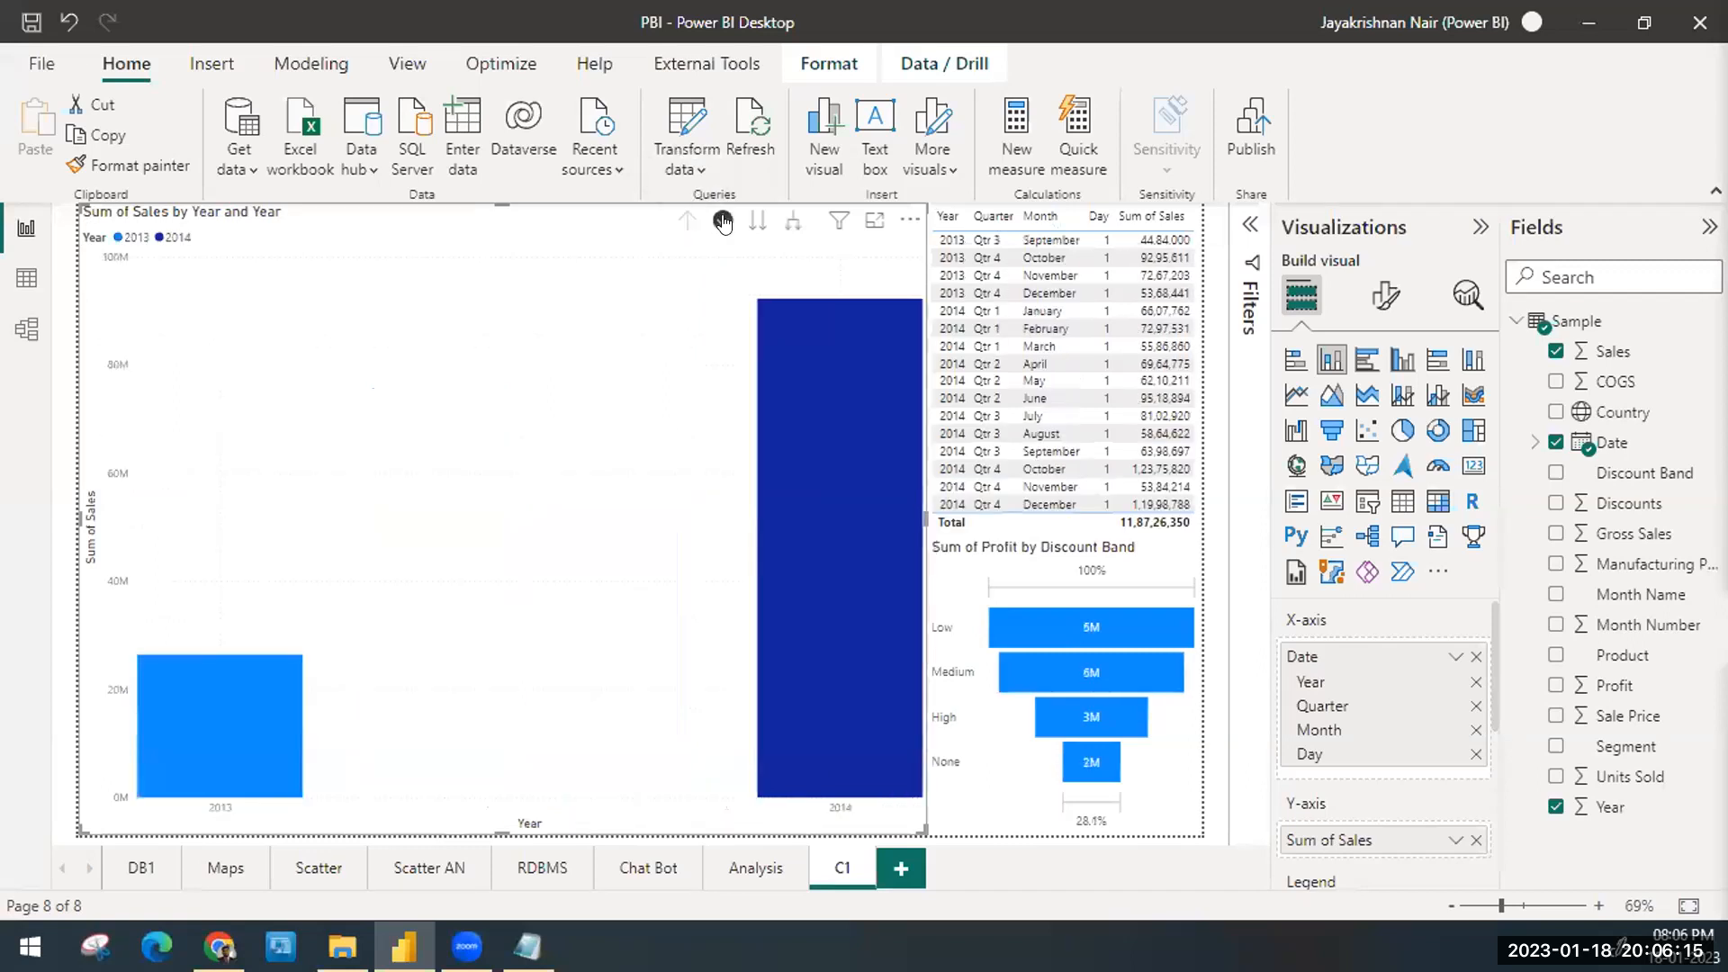
# Step: Expand all years in the sales chart down two hierarchy levels, to quarter and month
pyautogui.click(796, 227)
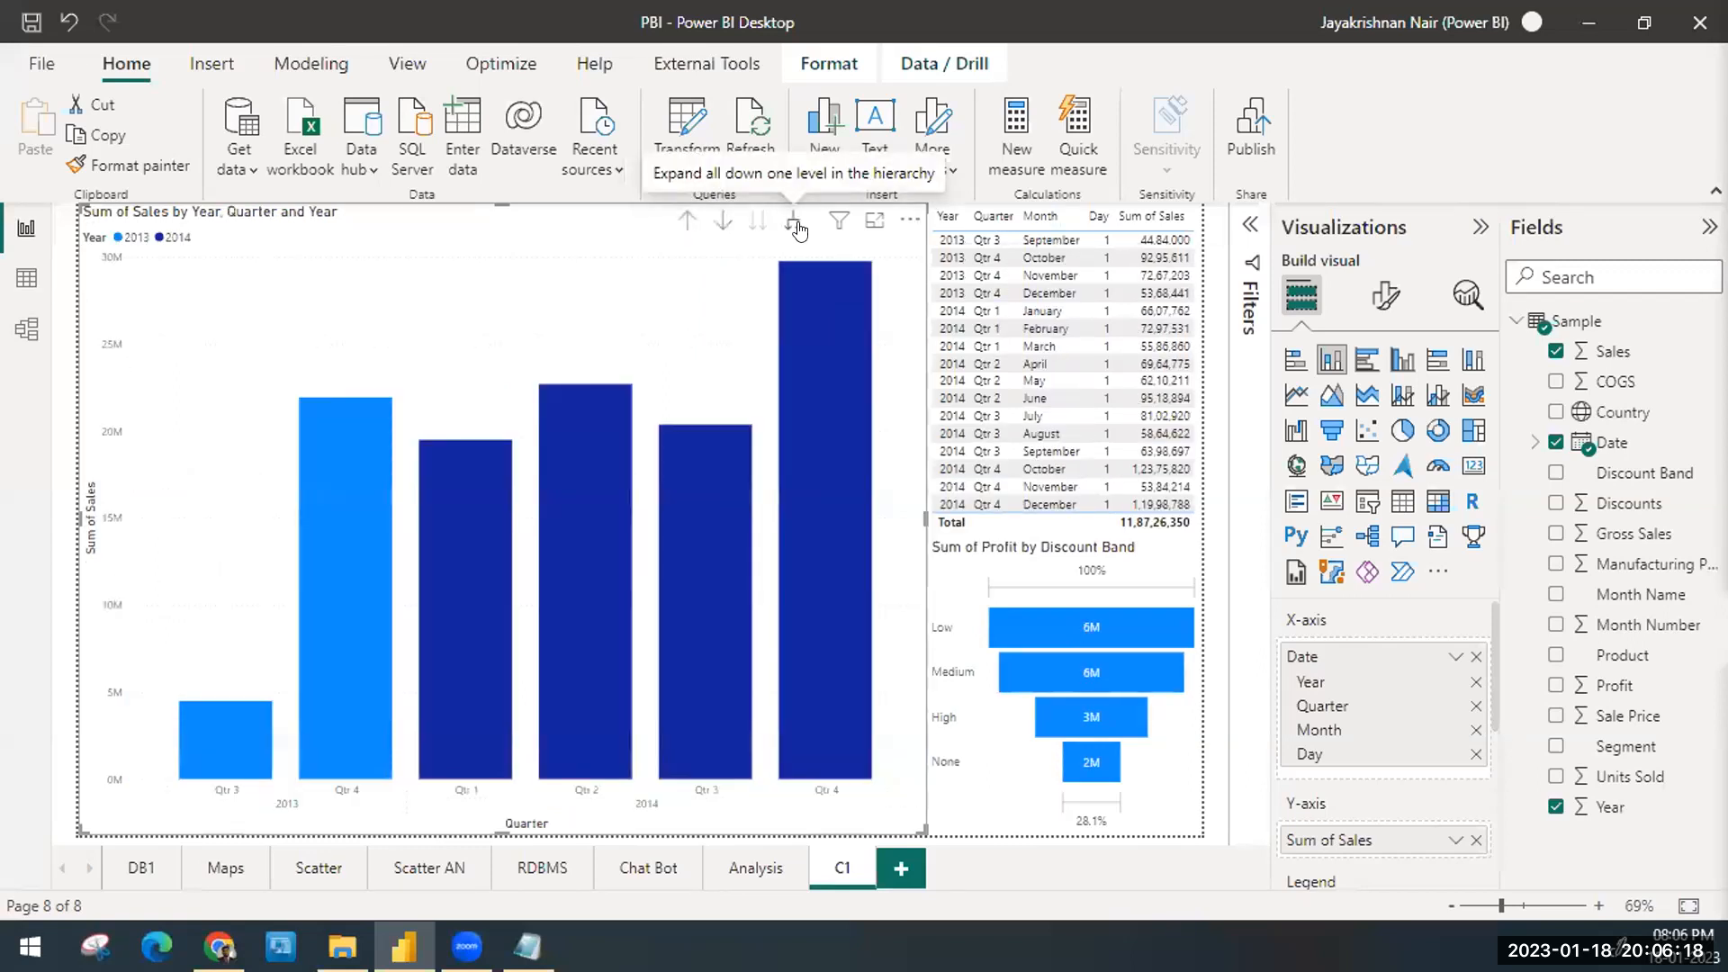
pyautogui.click(796, 227)
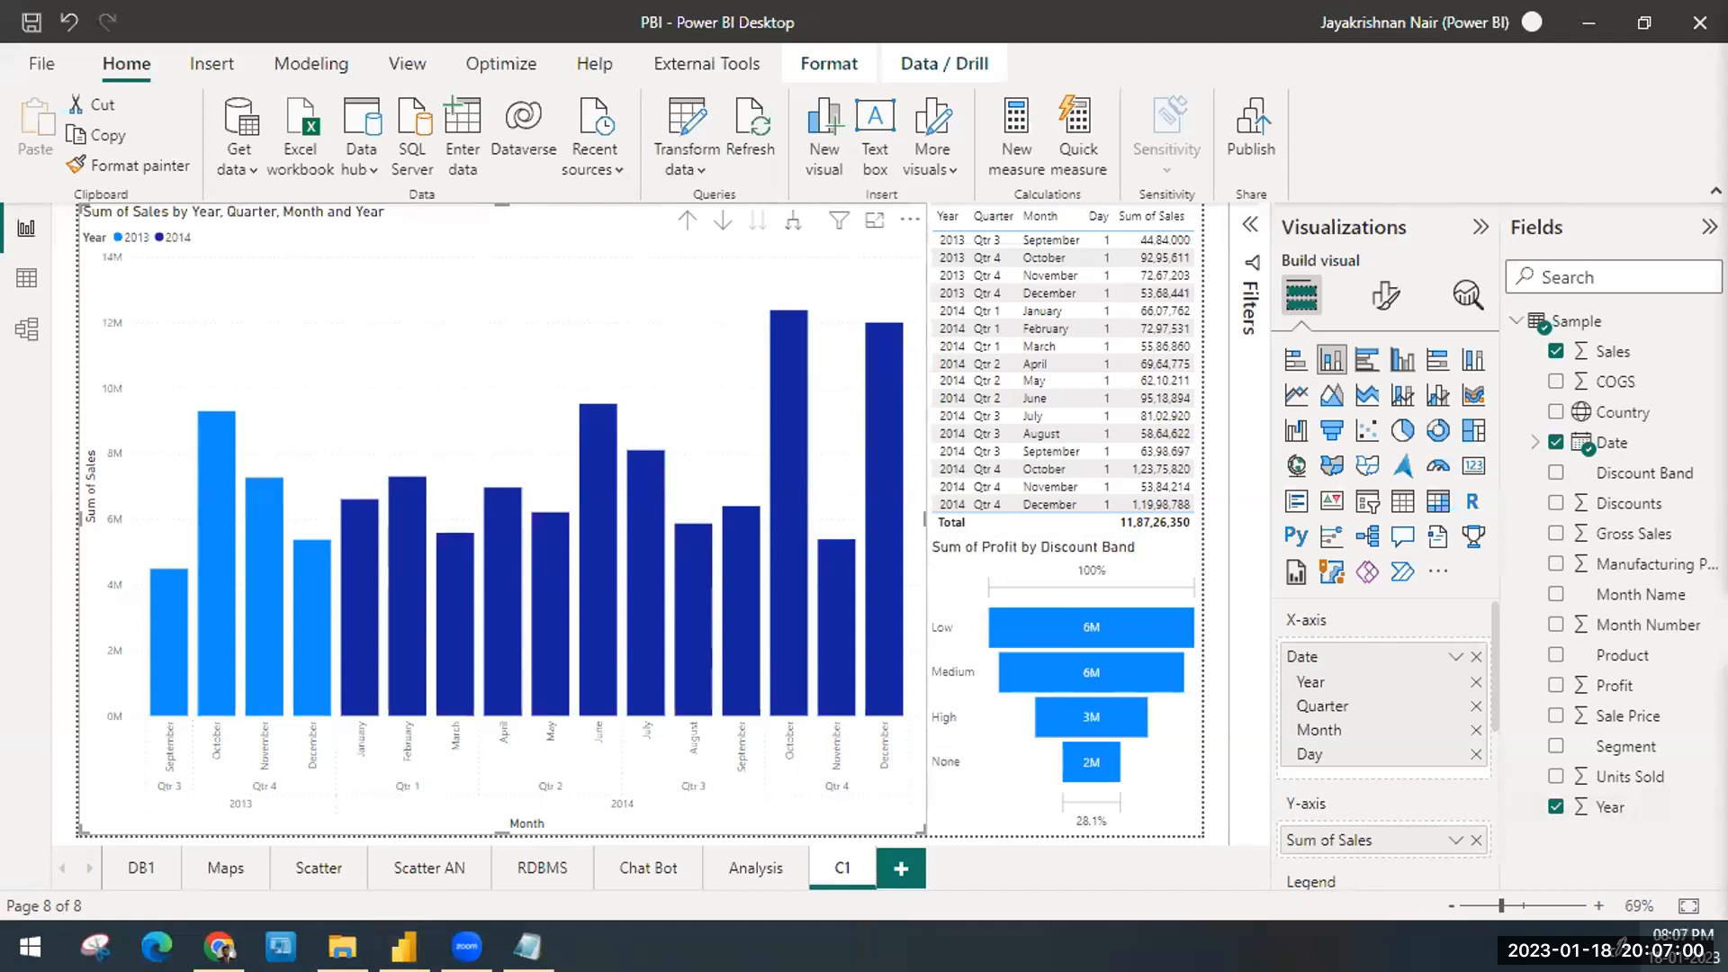
pyautogui.click(1681, 940)
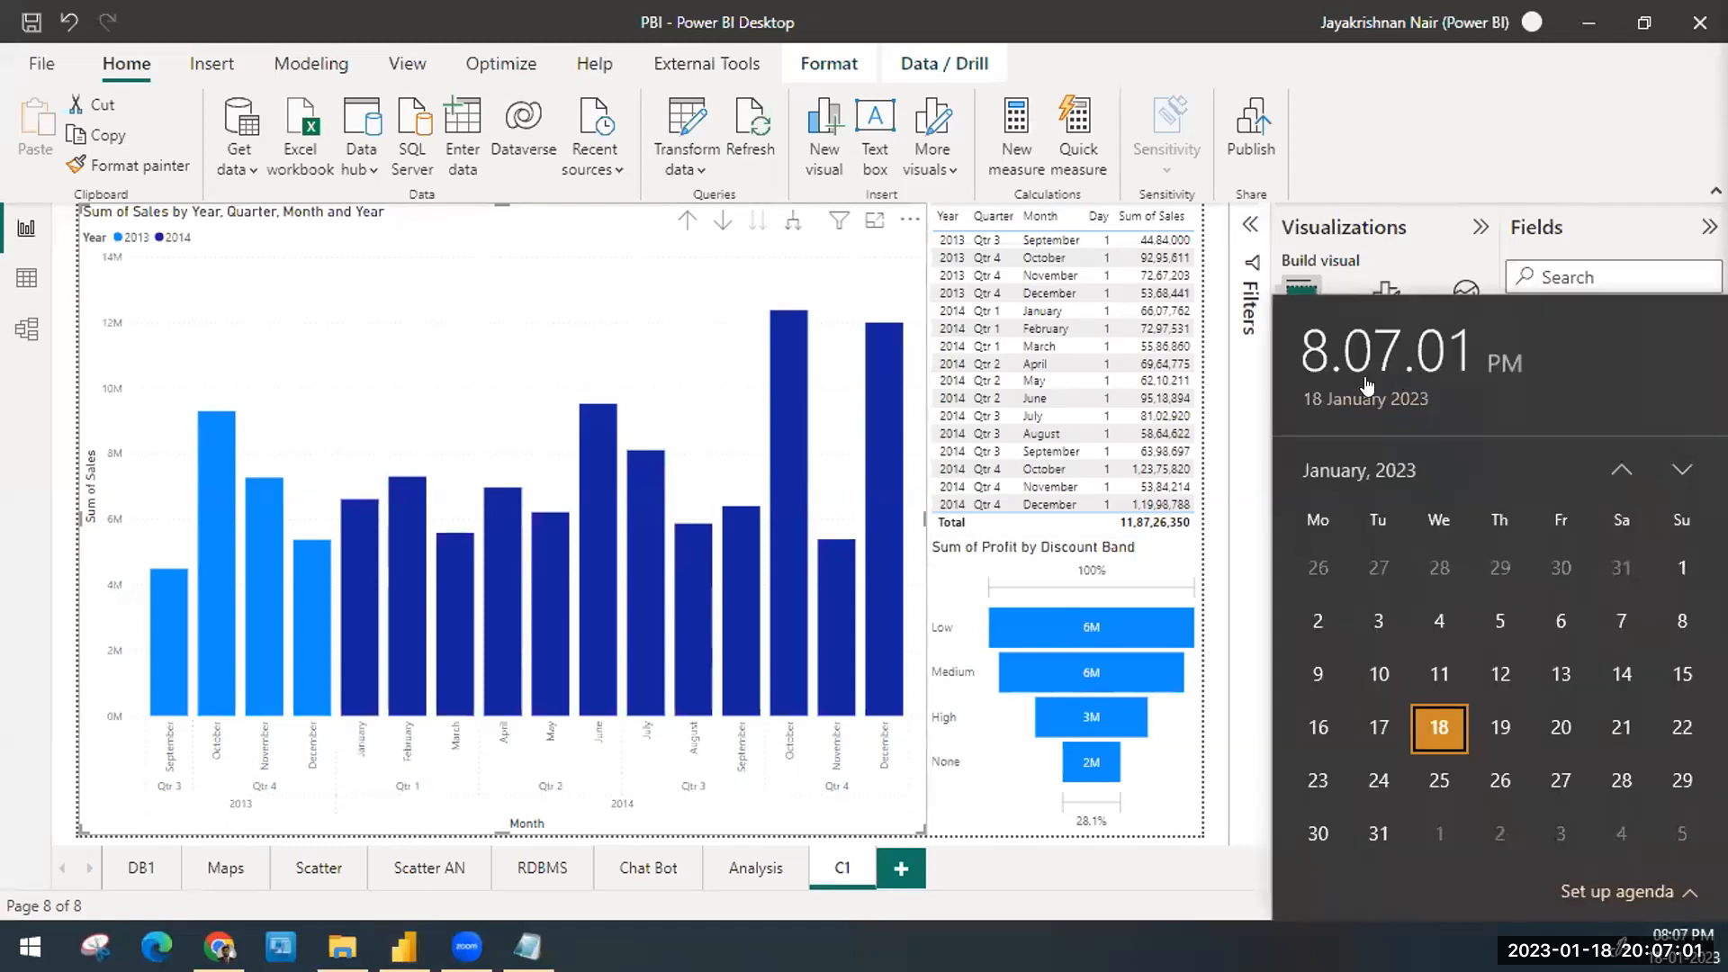
pyautogui.click(1183, 900)
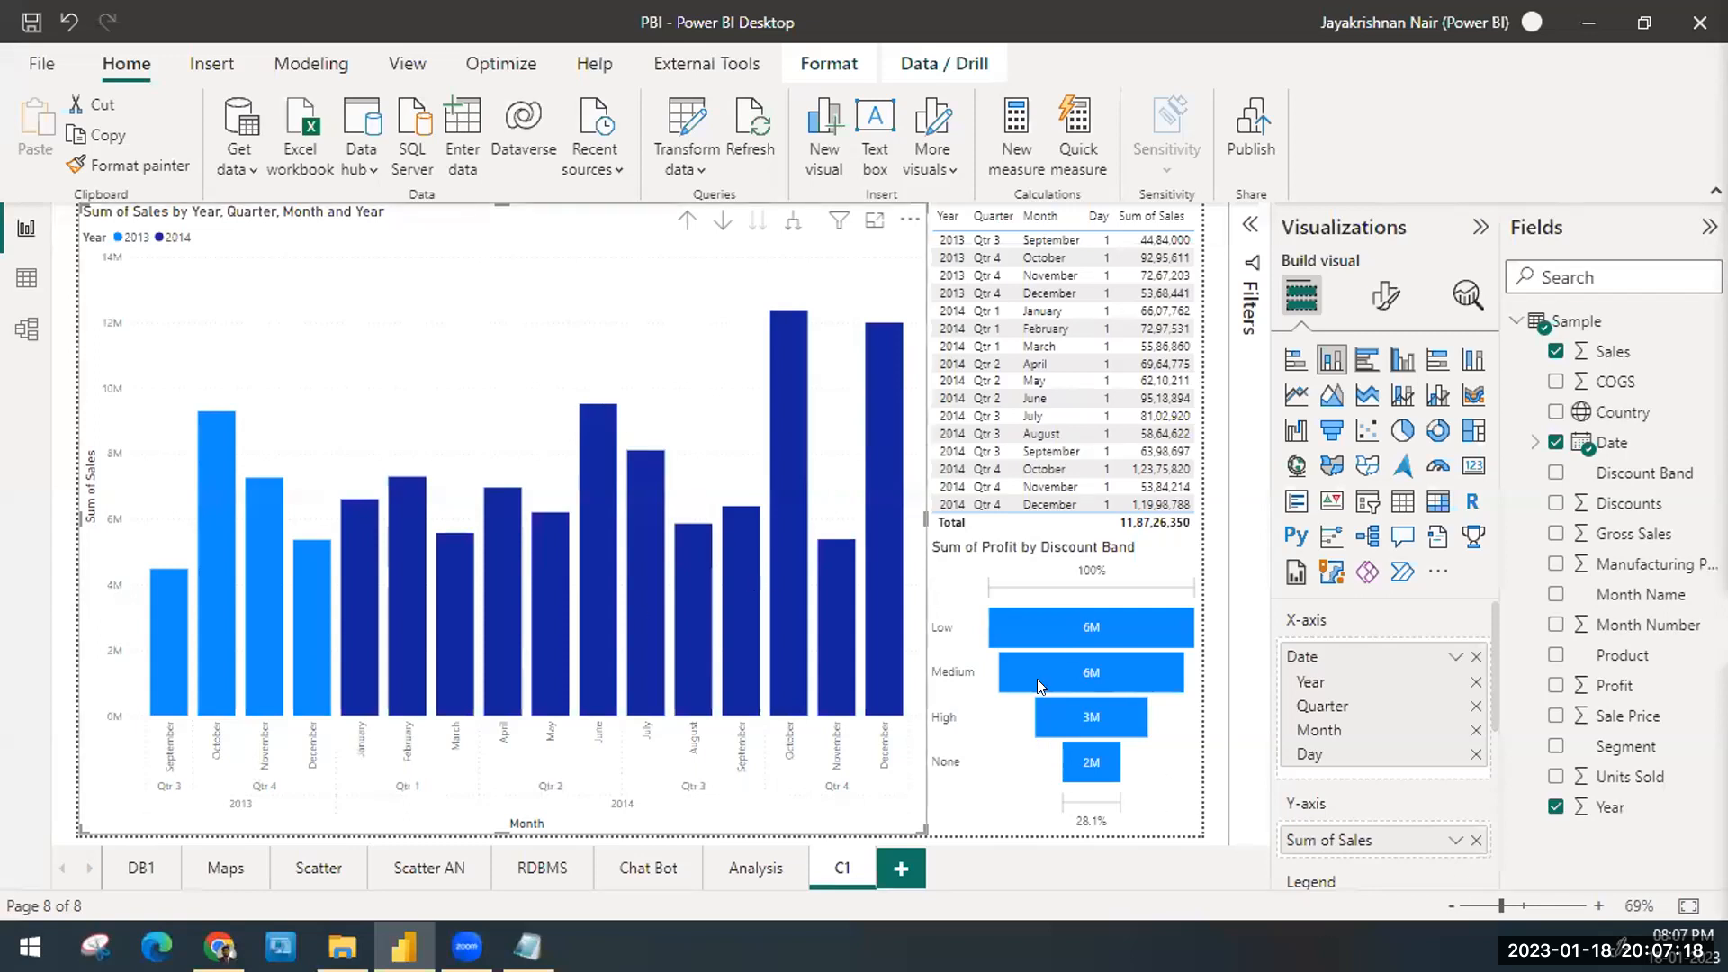
pyautogui.moveTo(1037, 675)
pyautogui.scroll(-2, 1410, 745)
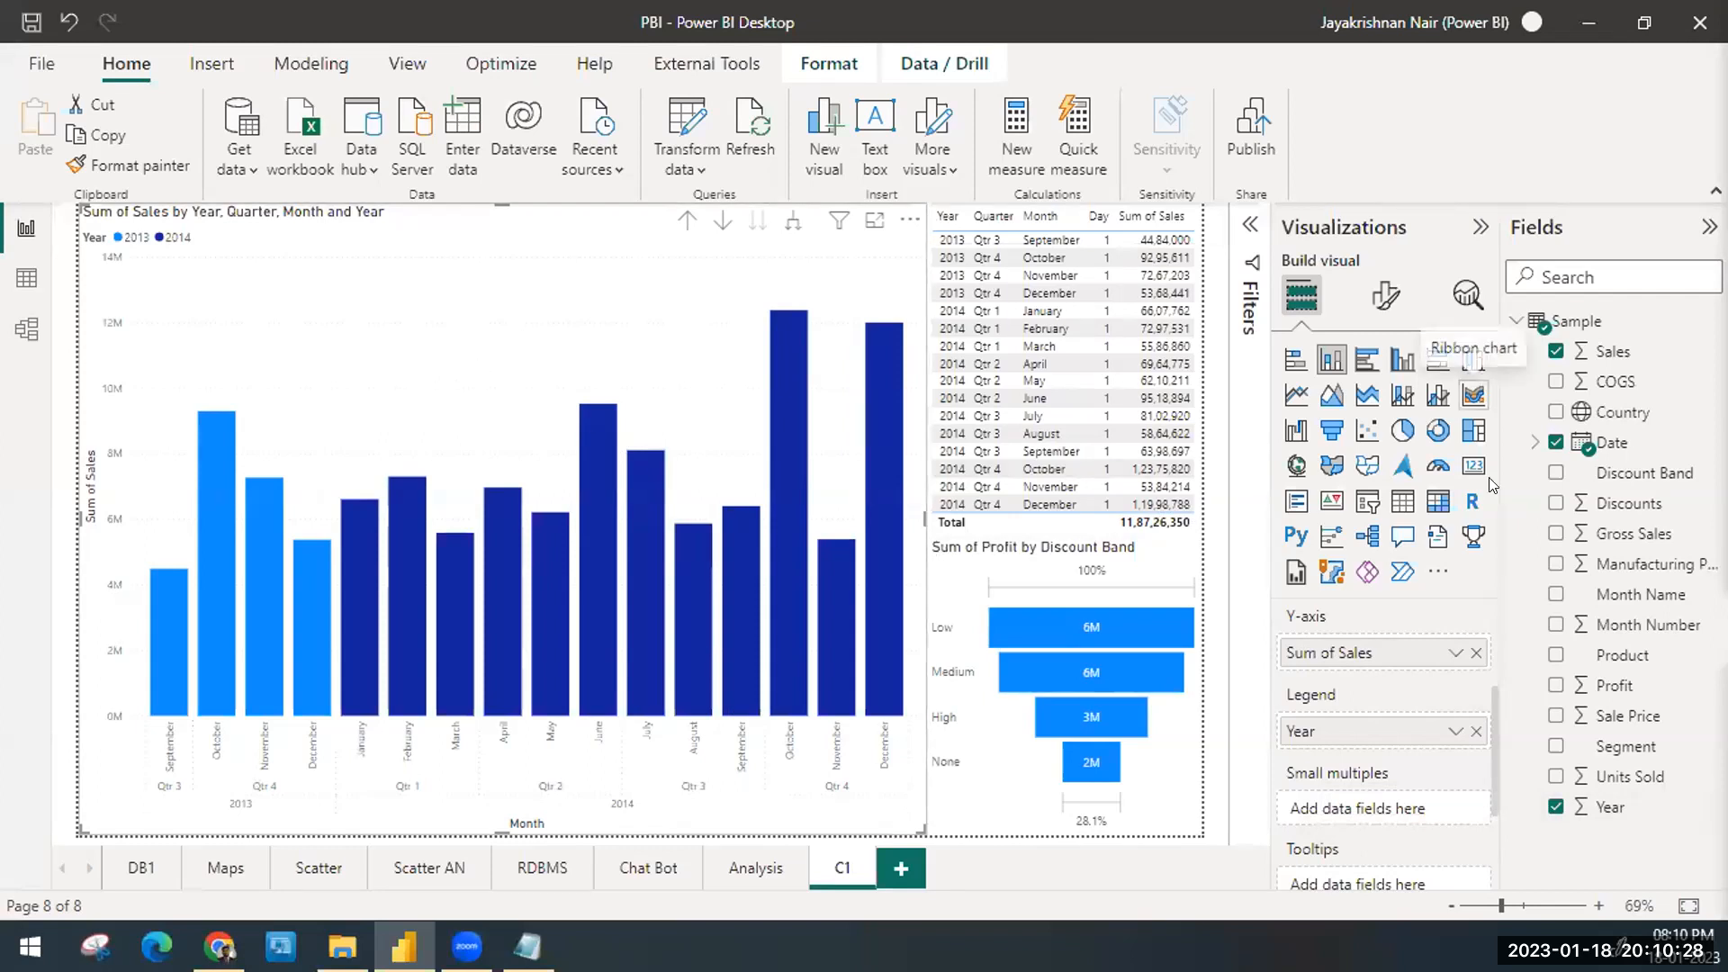
pyautogui.scroll(3, 1416, 745)
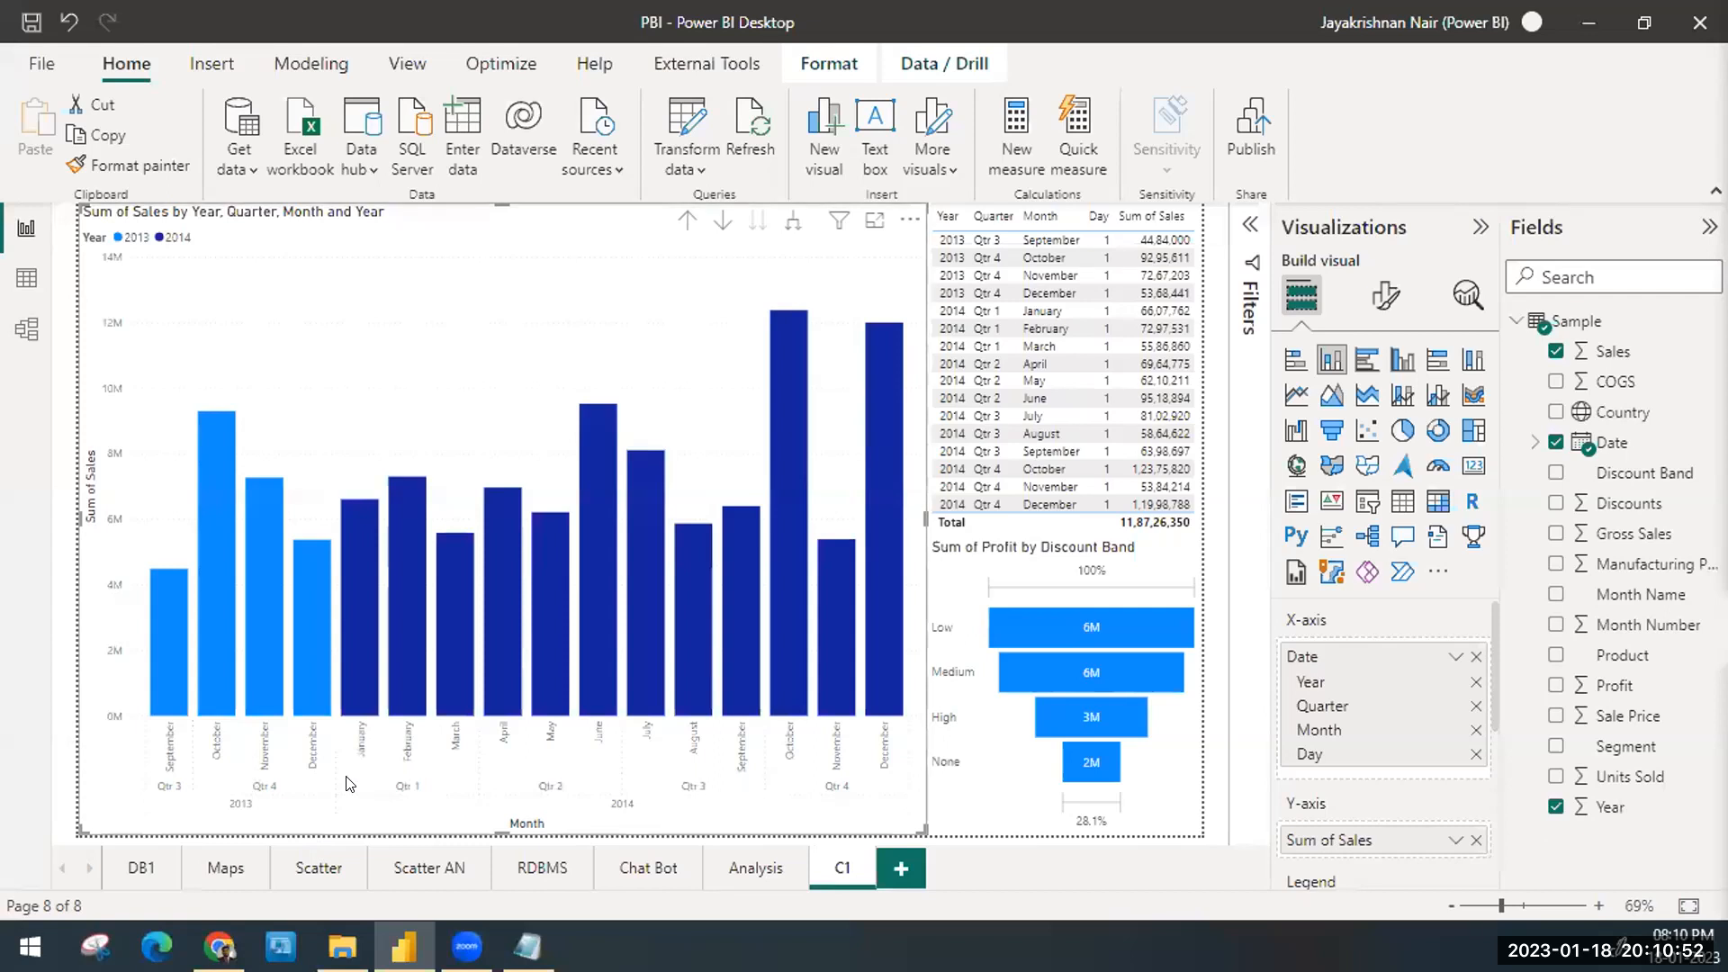
# Step: Turn on Concatenate labels for the sales chart's X-axis values, and turn it off again
pyautogui.click(1387, 303)
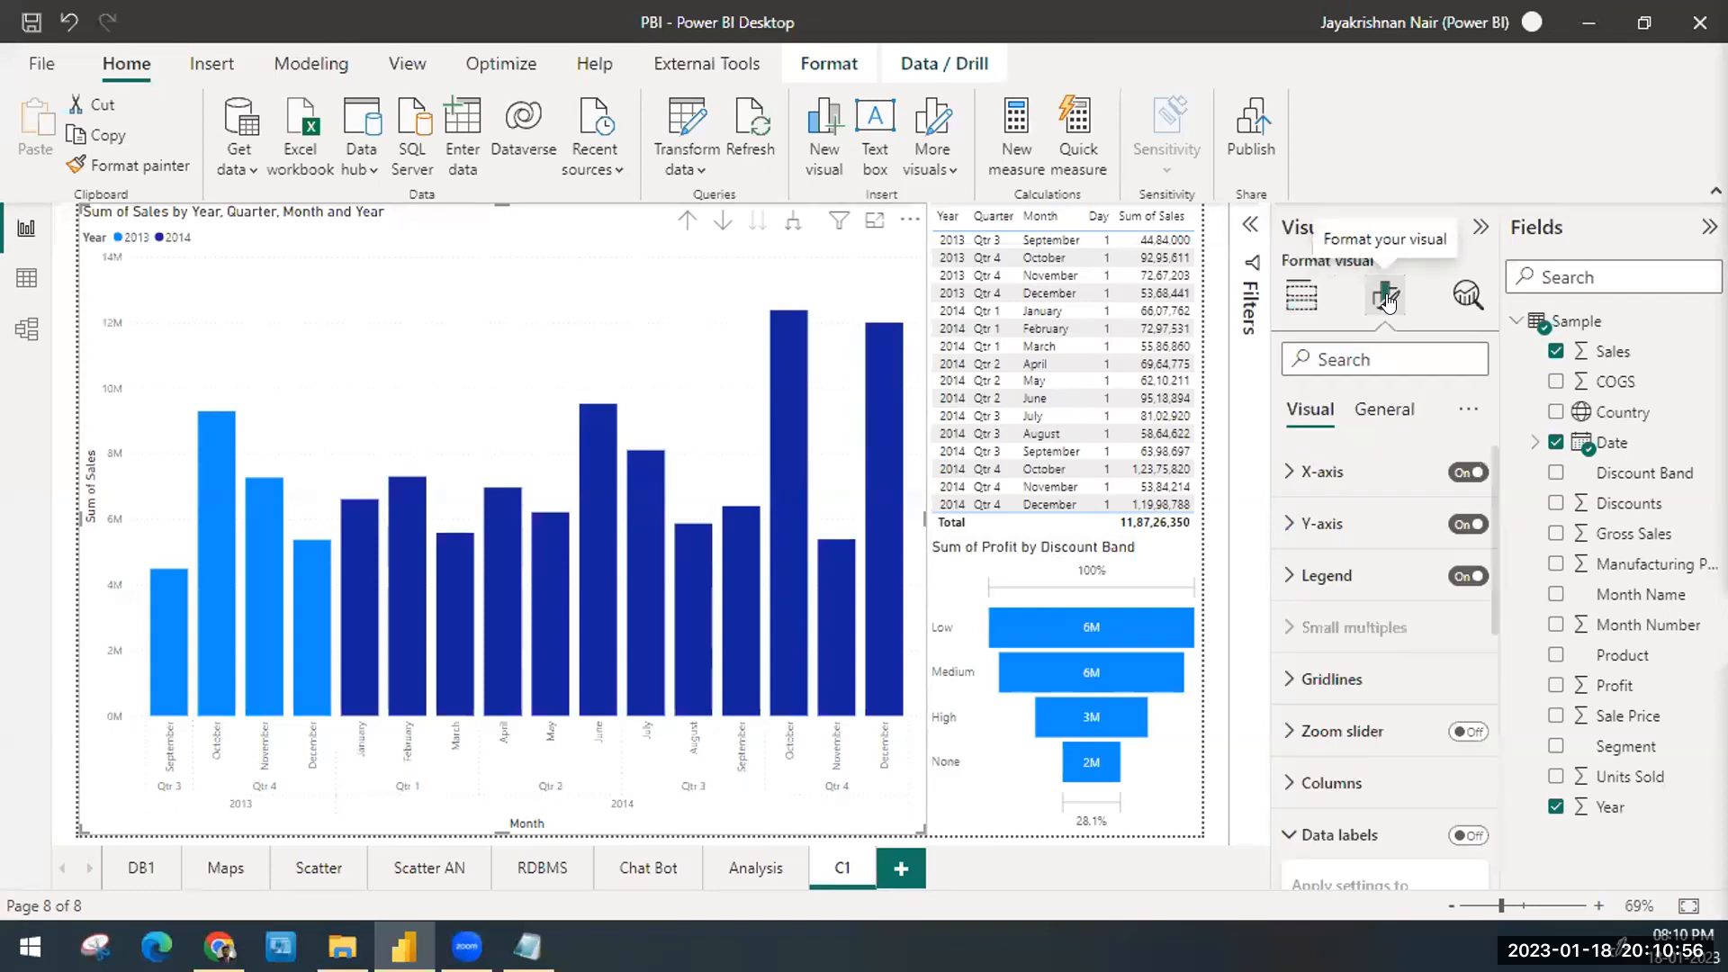
pyautogui.click(1351, 479)
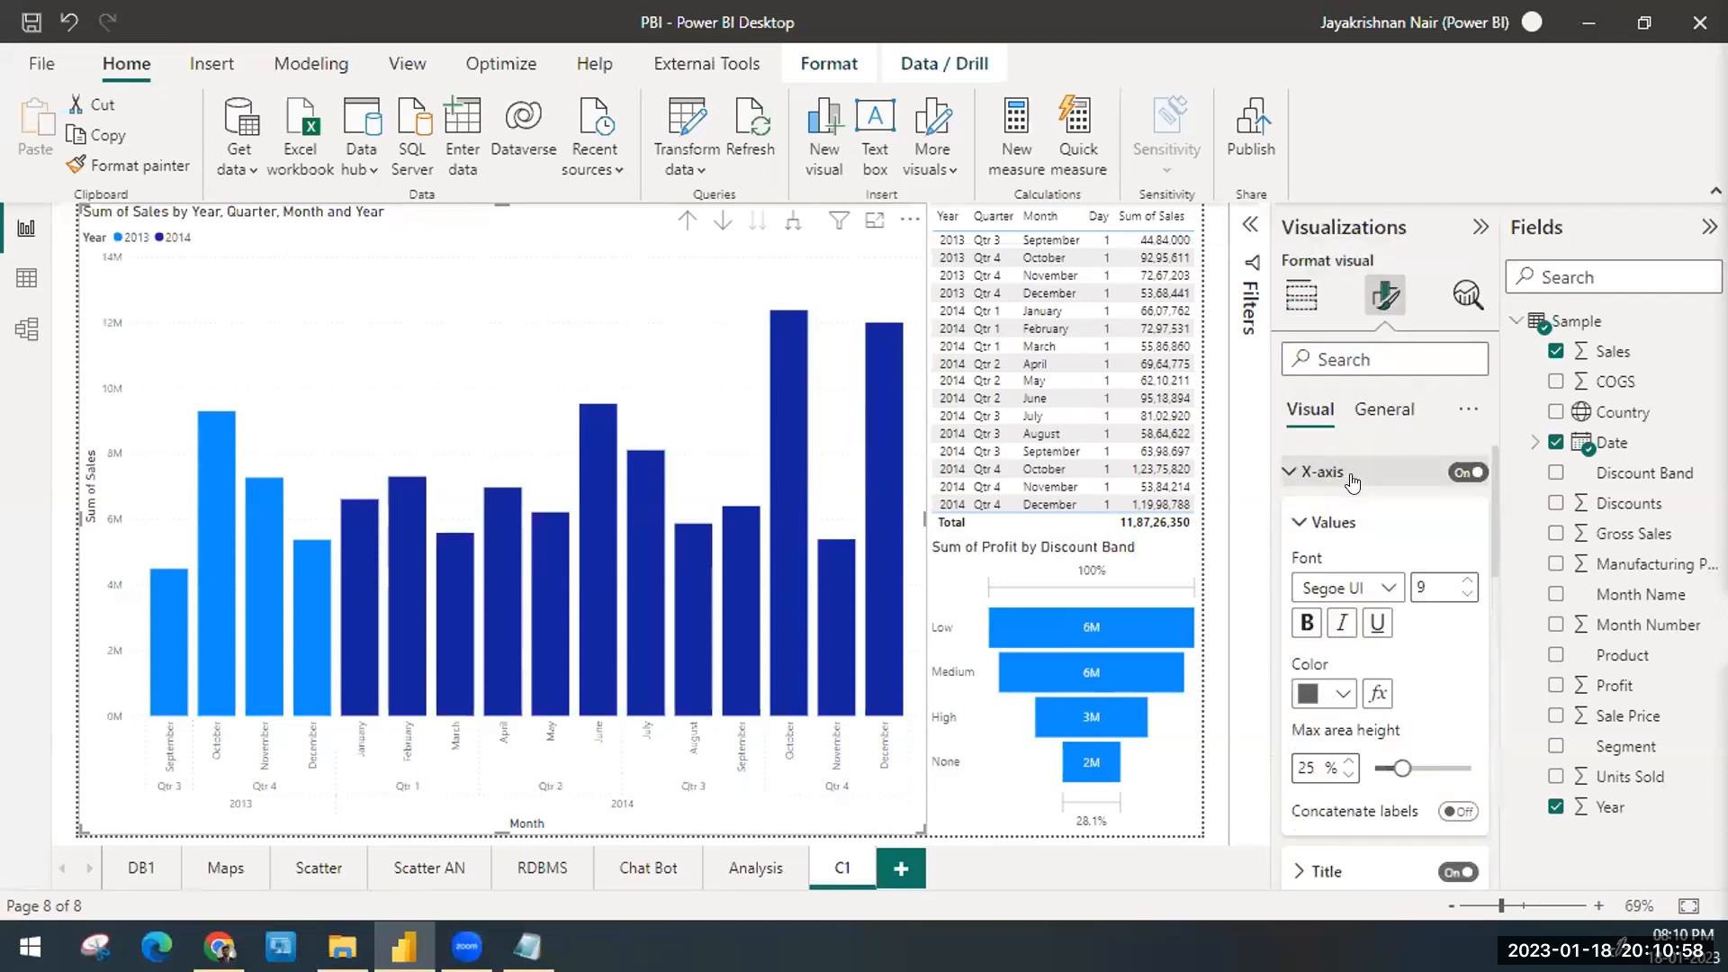
pyautogui.scroll(-3, 1351, 522)
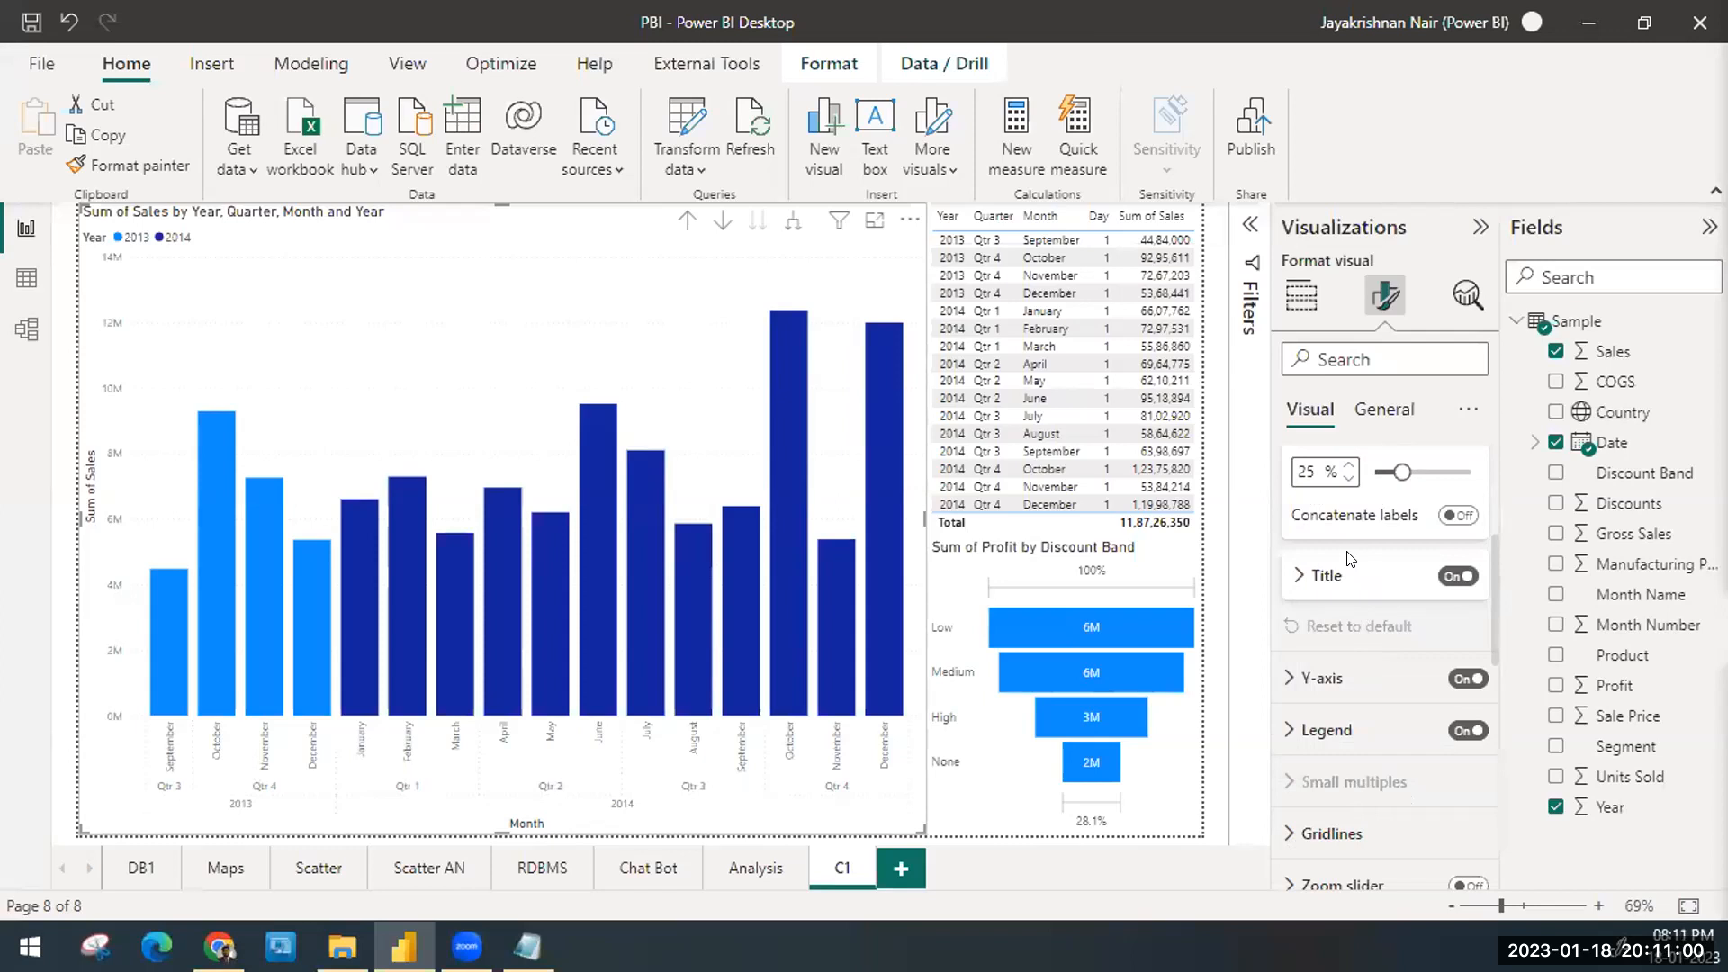
pyautogui.scroll(1, 1347, 576)
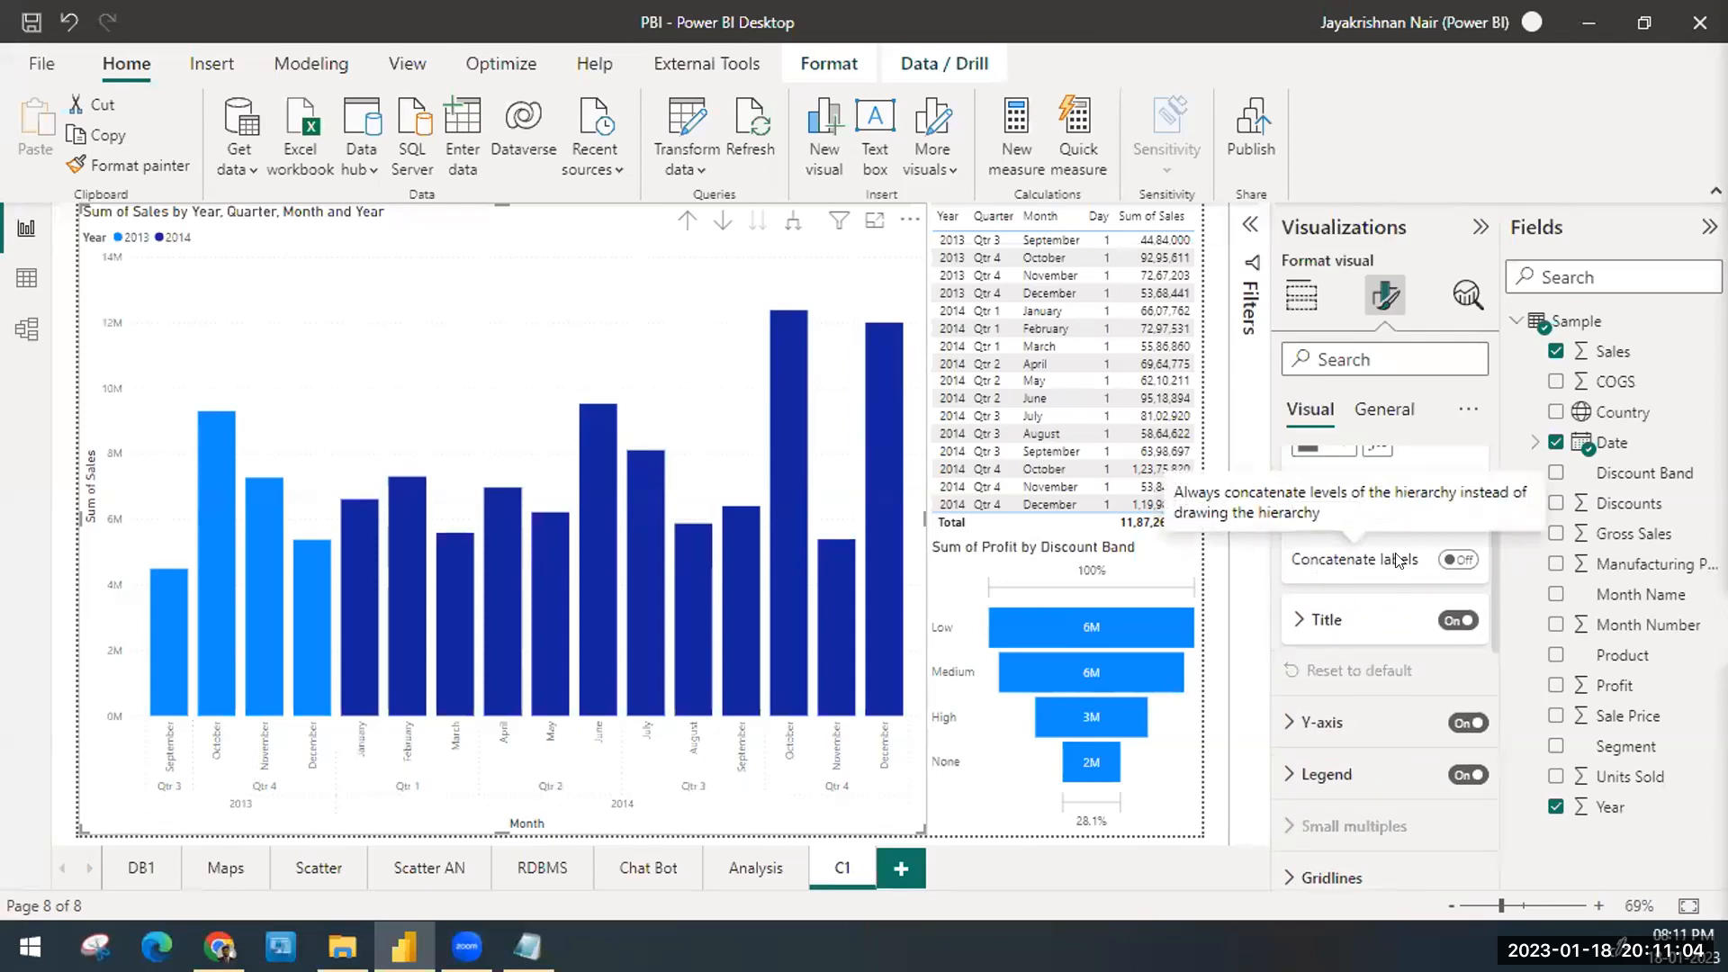
pyautogui.click(1453, 560)
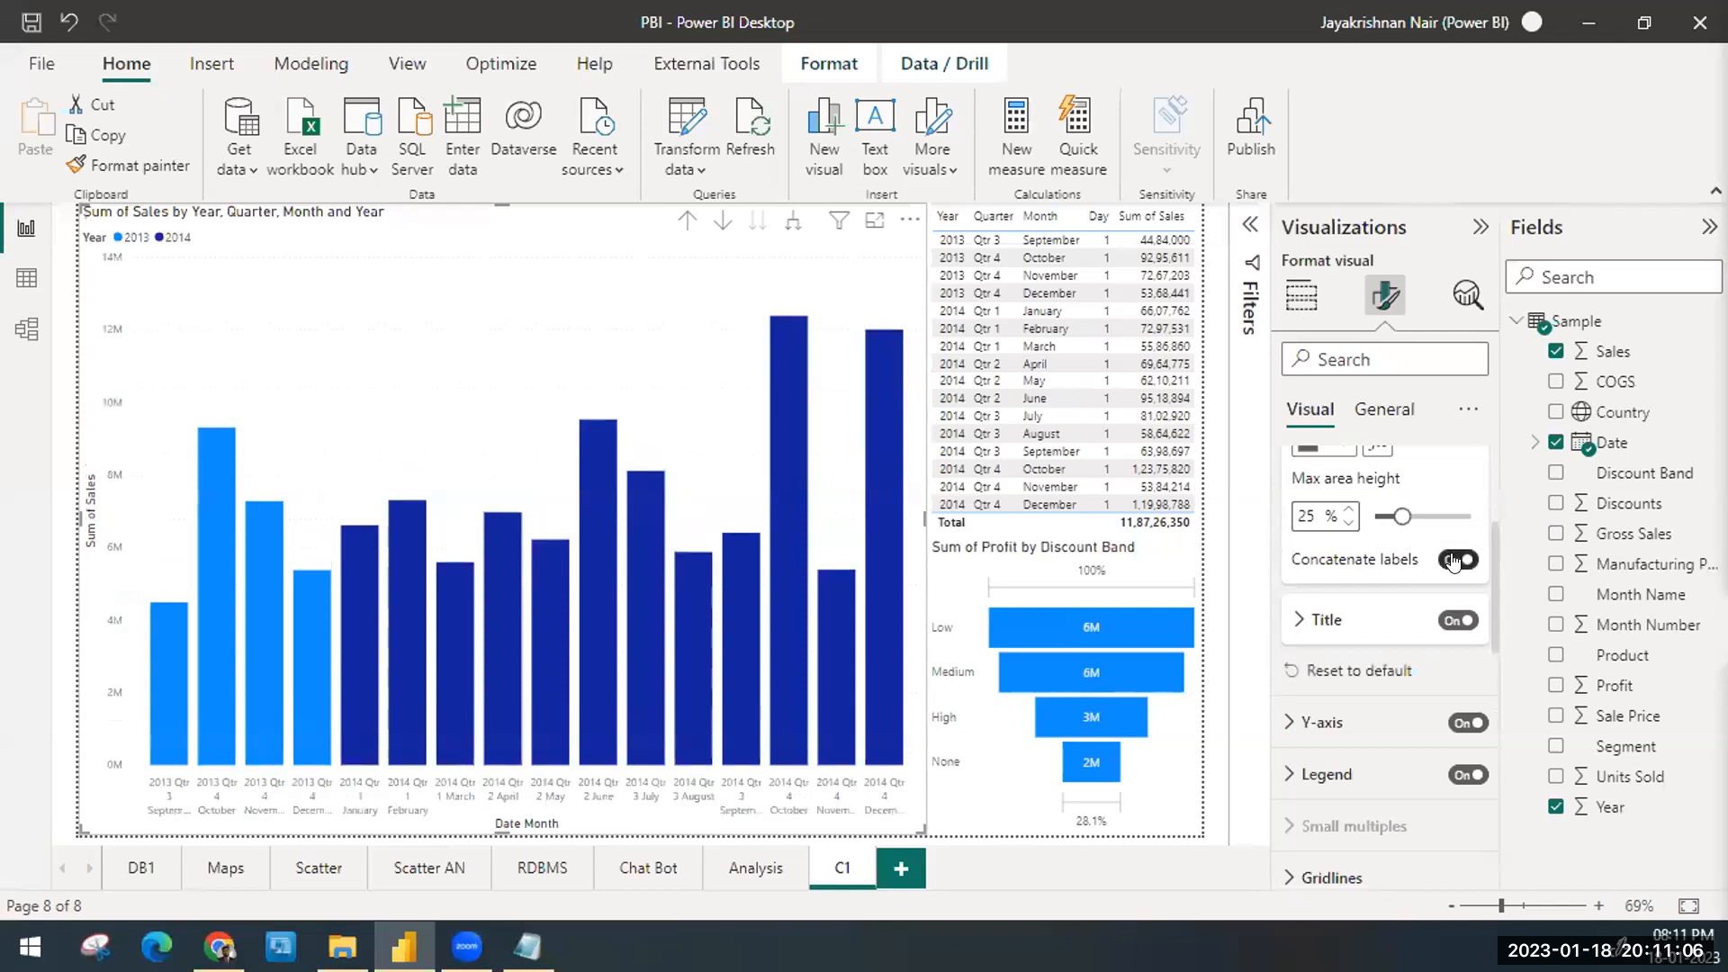
pyautogui.click(1453, 560)
pyautogui.scroll(1, 1325, 527)
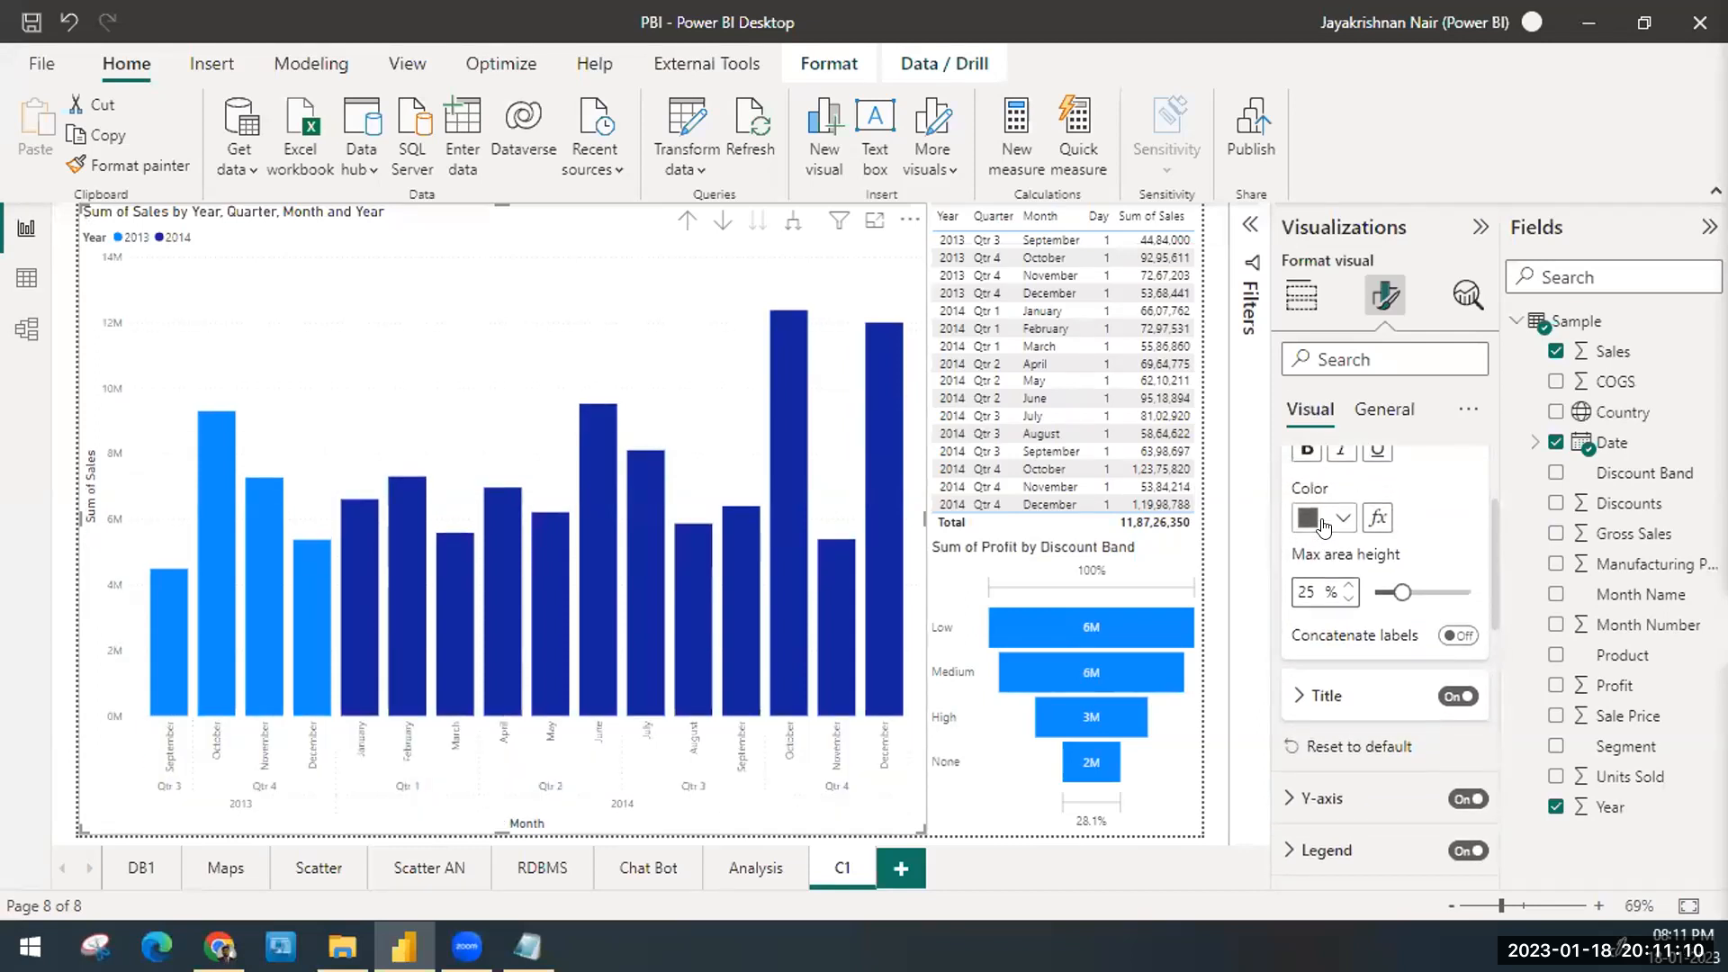
# Step: Examine the X-axis title options in the sales chart's format settings
pyautogui.click(1301, 295)
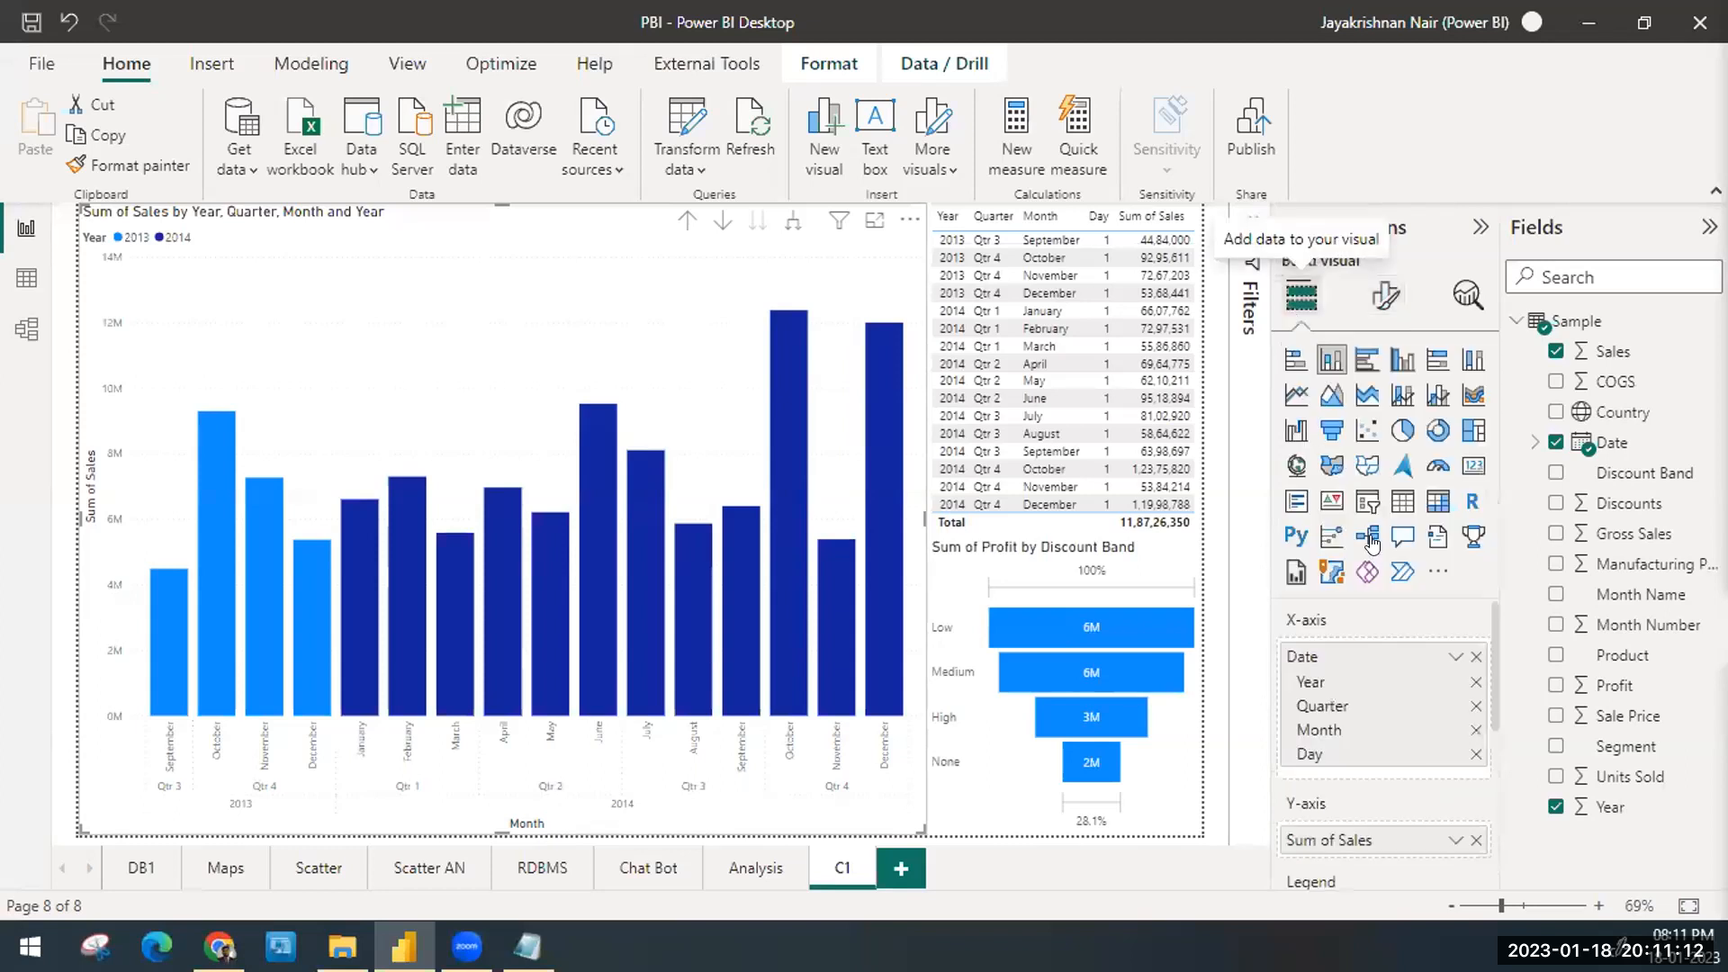
pyautogui.click(1384, 295)
pyautogui.scroll(-1, 1321, 526)
pyautogui.scroll(-1, 1321, 527)
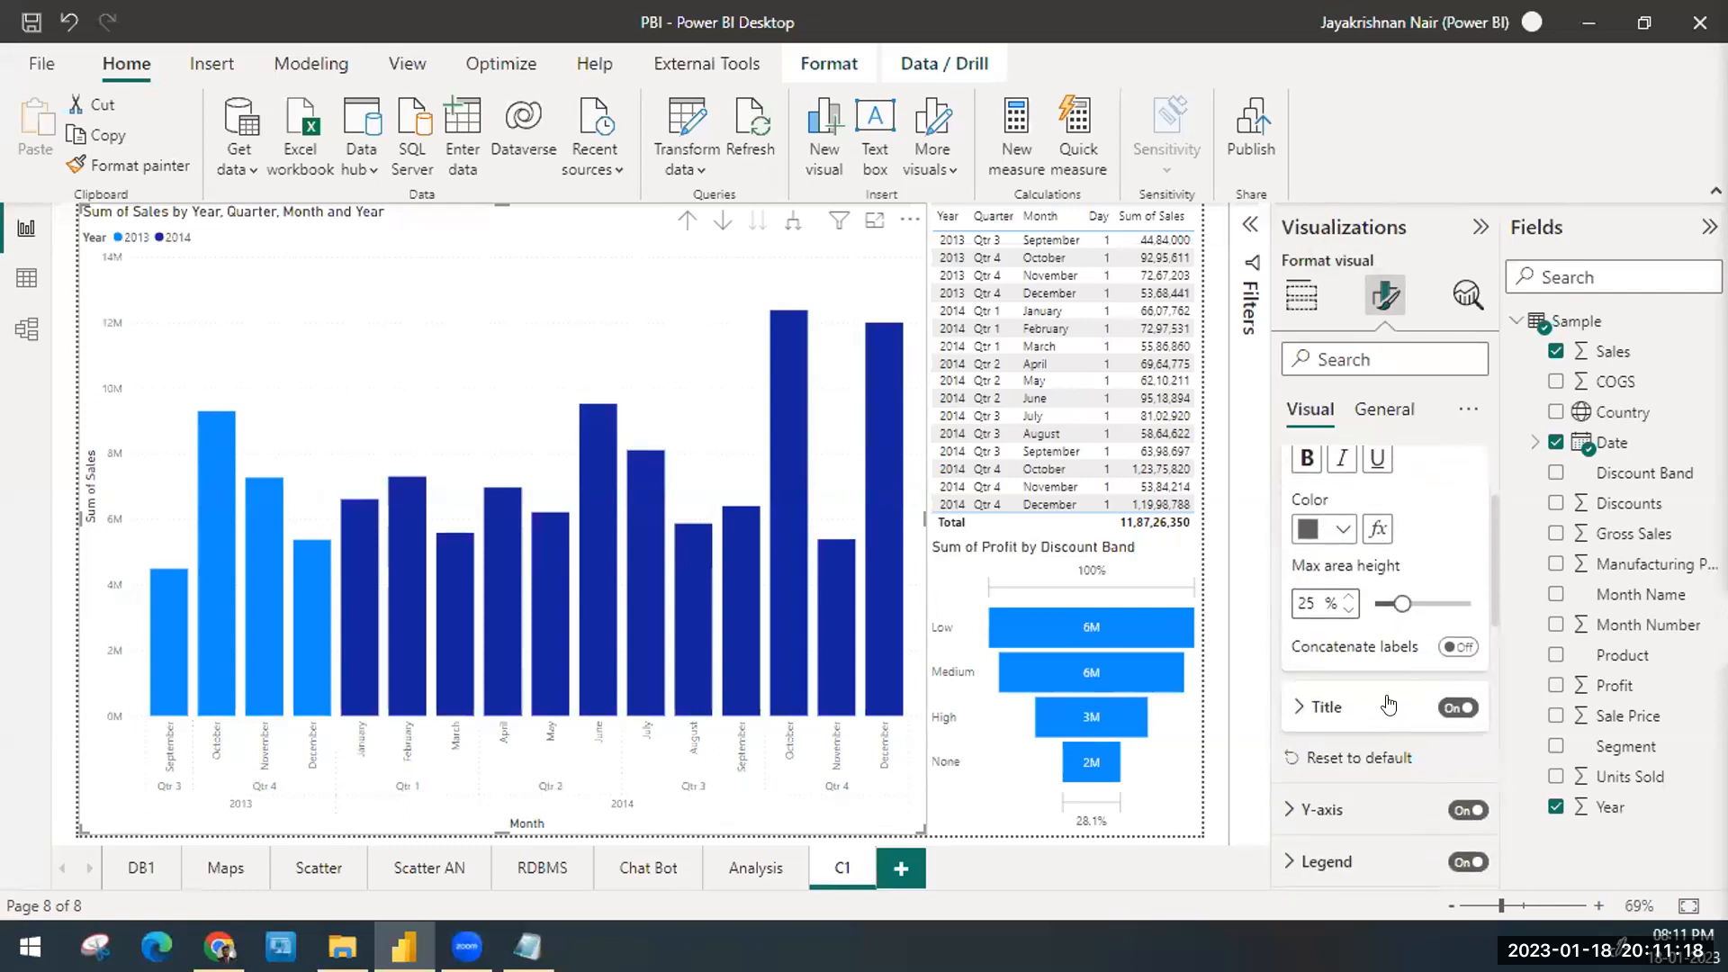
pyautogui.click(1389, 706)
pyautogui.scroll(-3, 1377, 706)
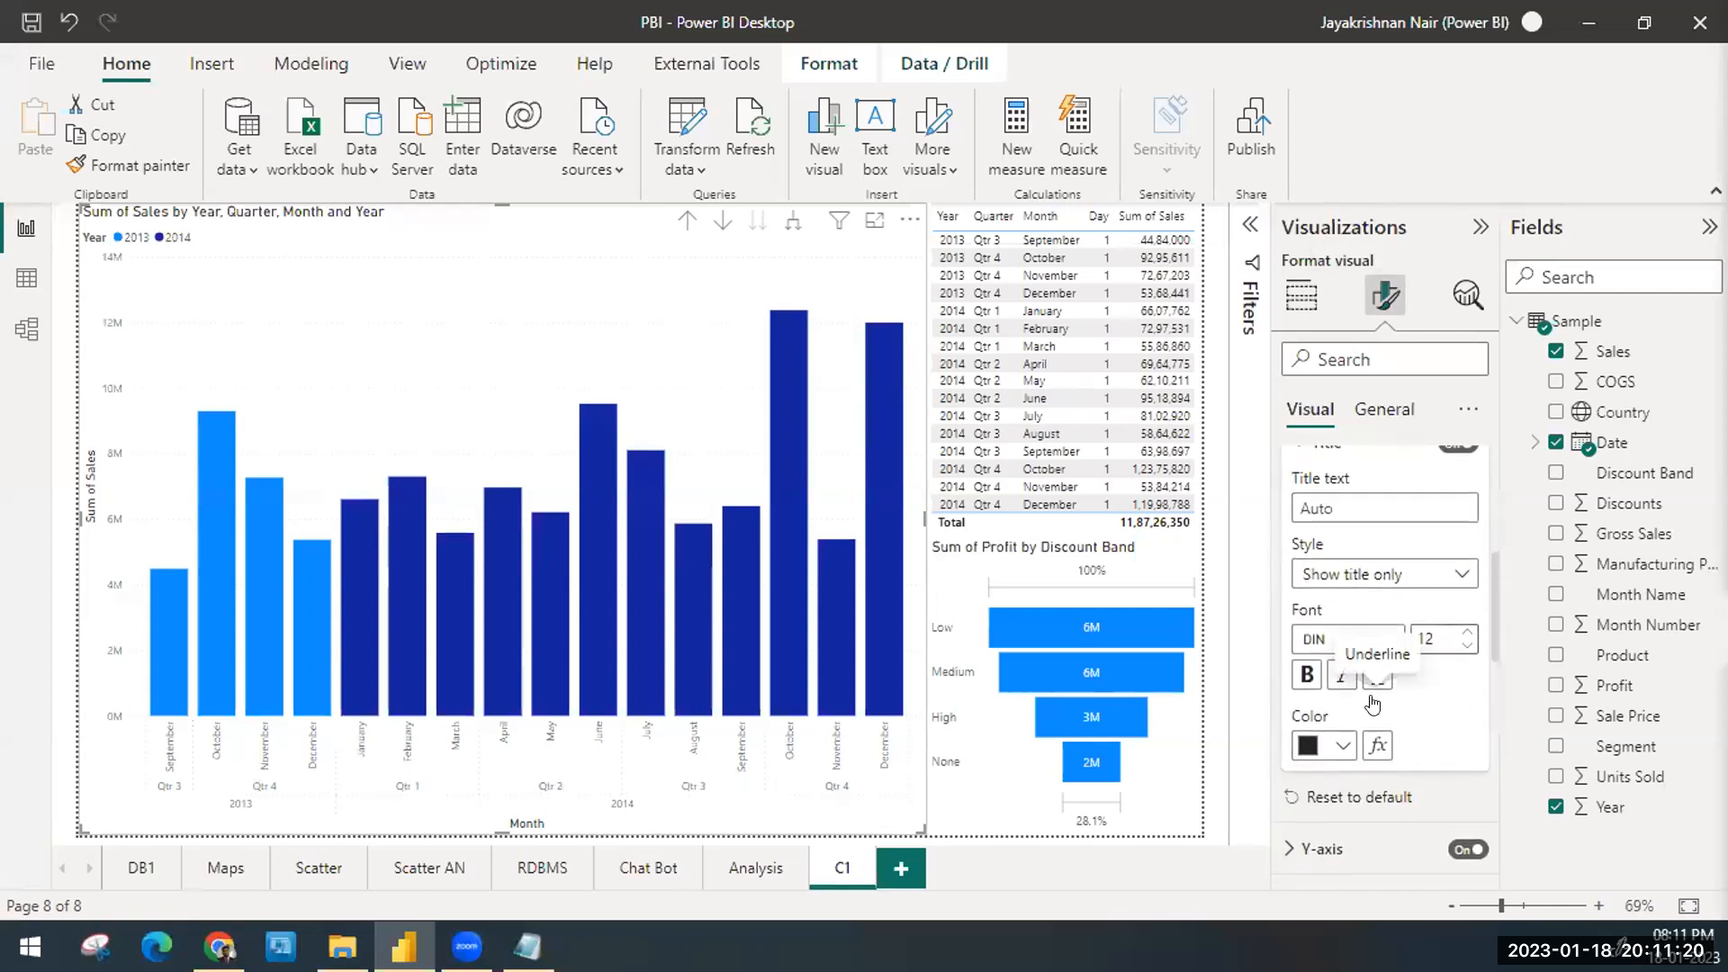
pyautogui.scroll(3, 1373, 703)
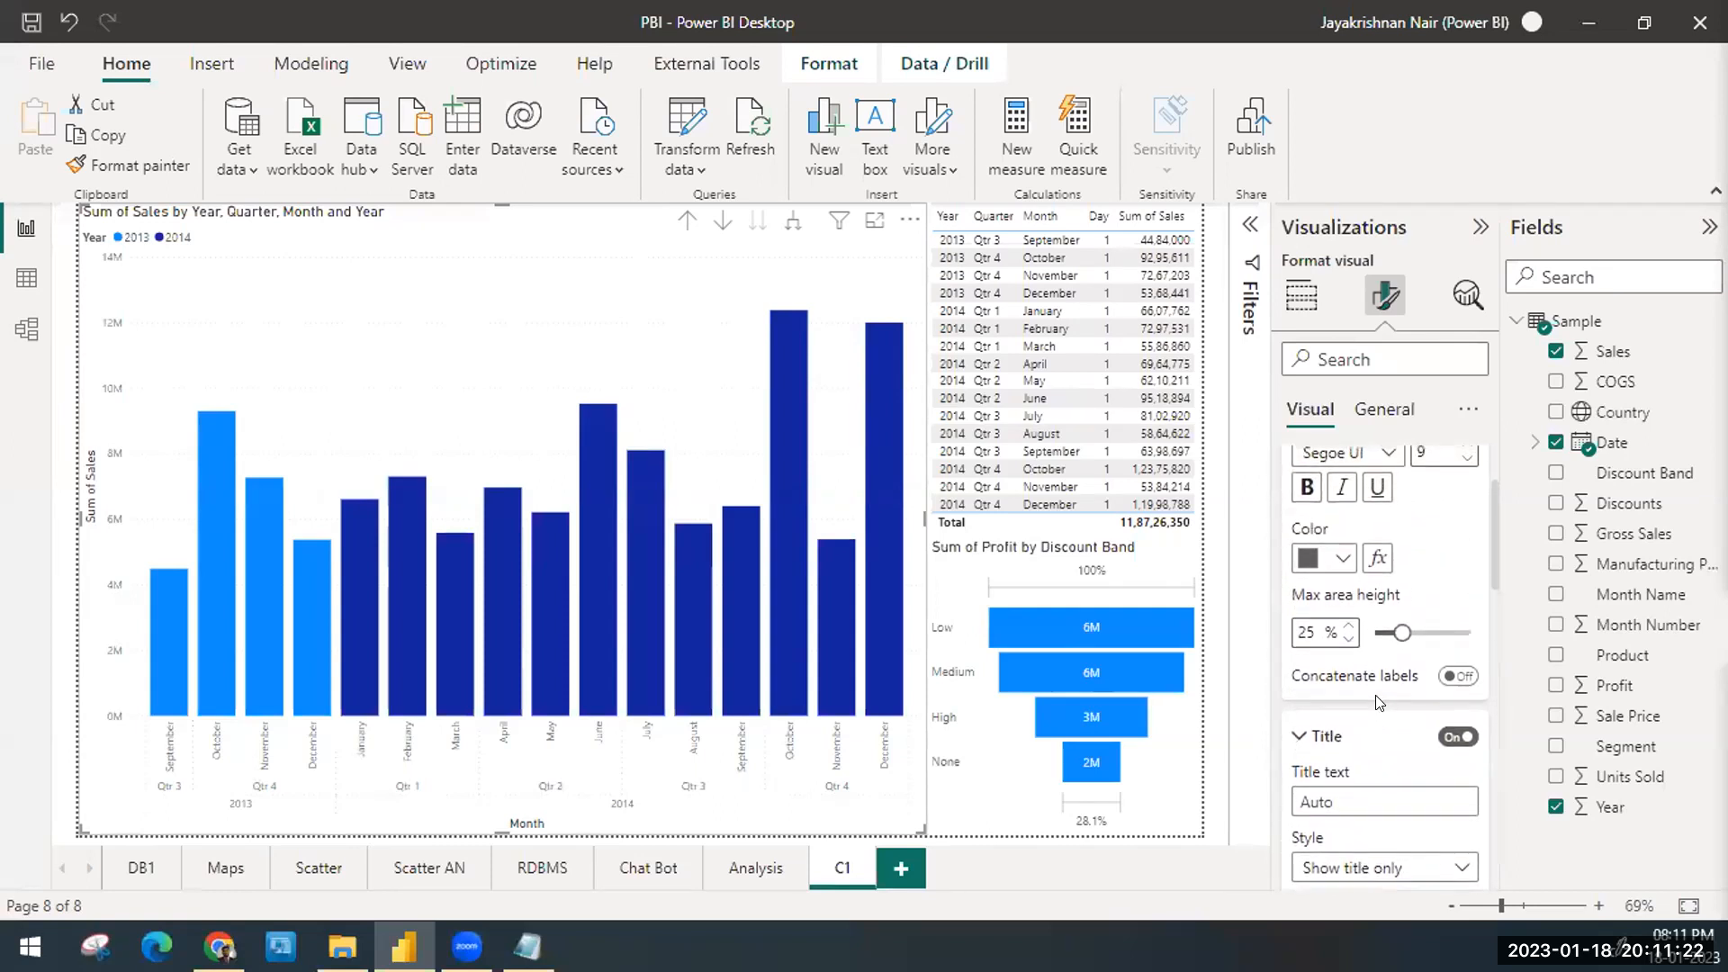
pyautogui.click(1366, 731)
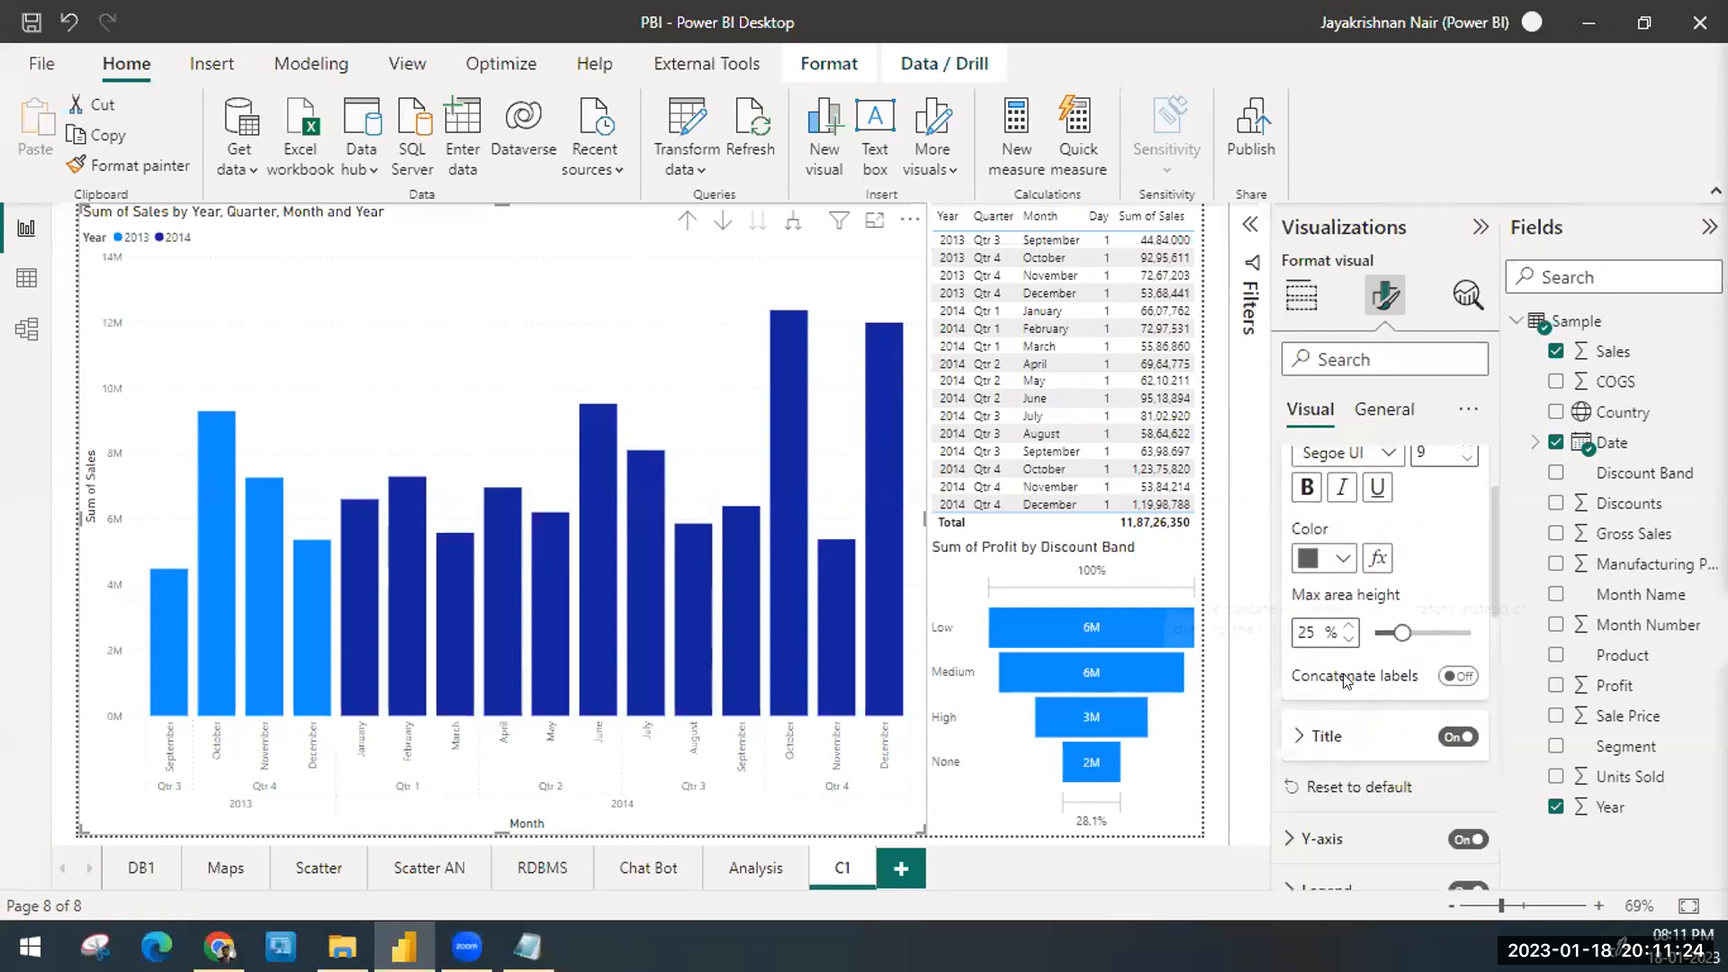
# Step: Compare the X-axis labels with Concatenate labels on and off, leave it off, and return to the chart's field setup
pyautogui.click(1458, 676)
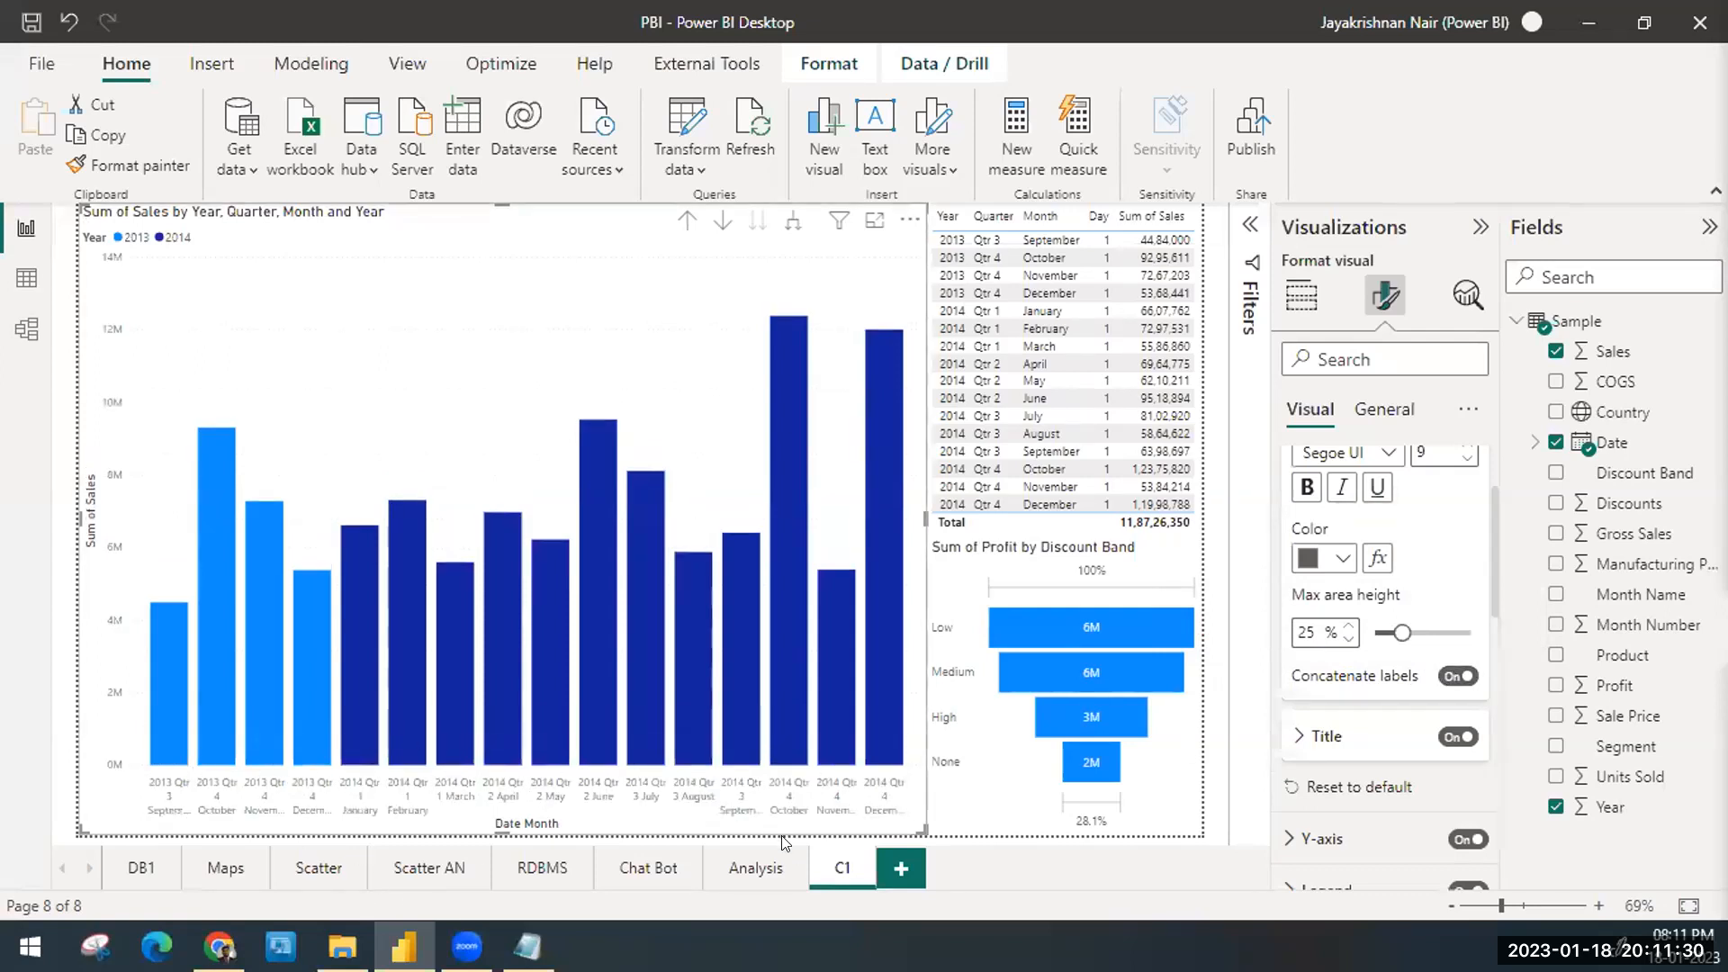
pyautogui.scroll(3, 1362, 745)
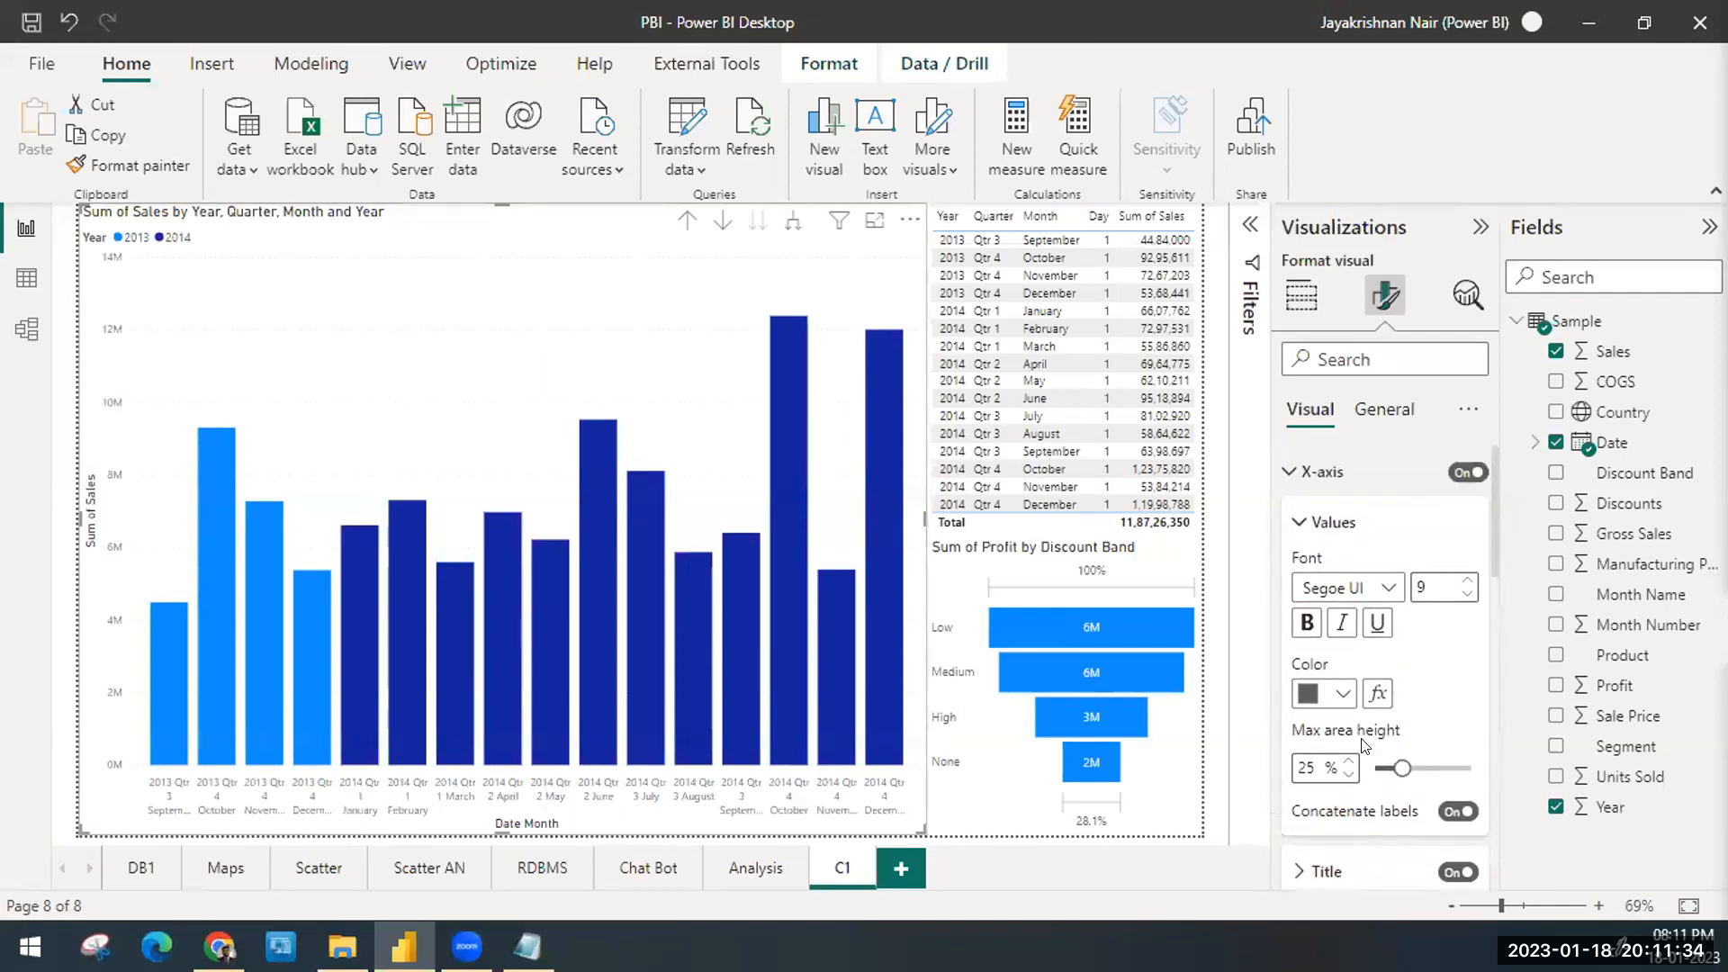
pyautogui.click(1461, 810)
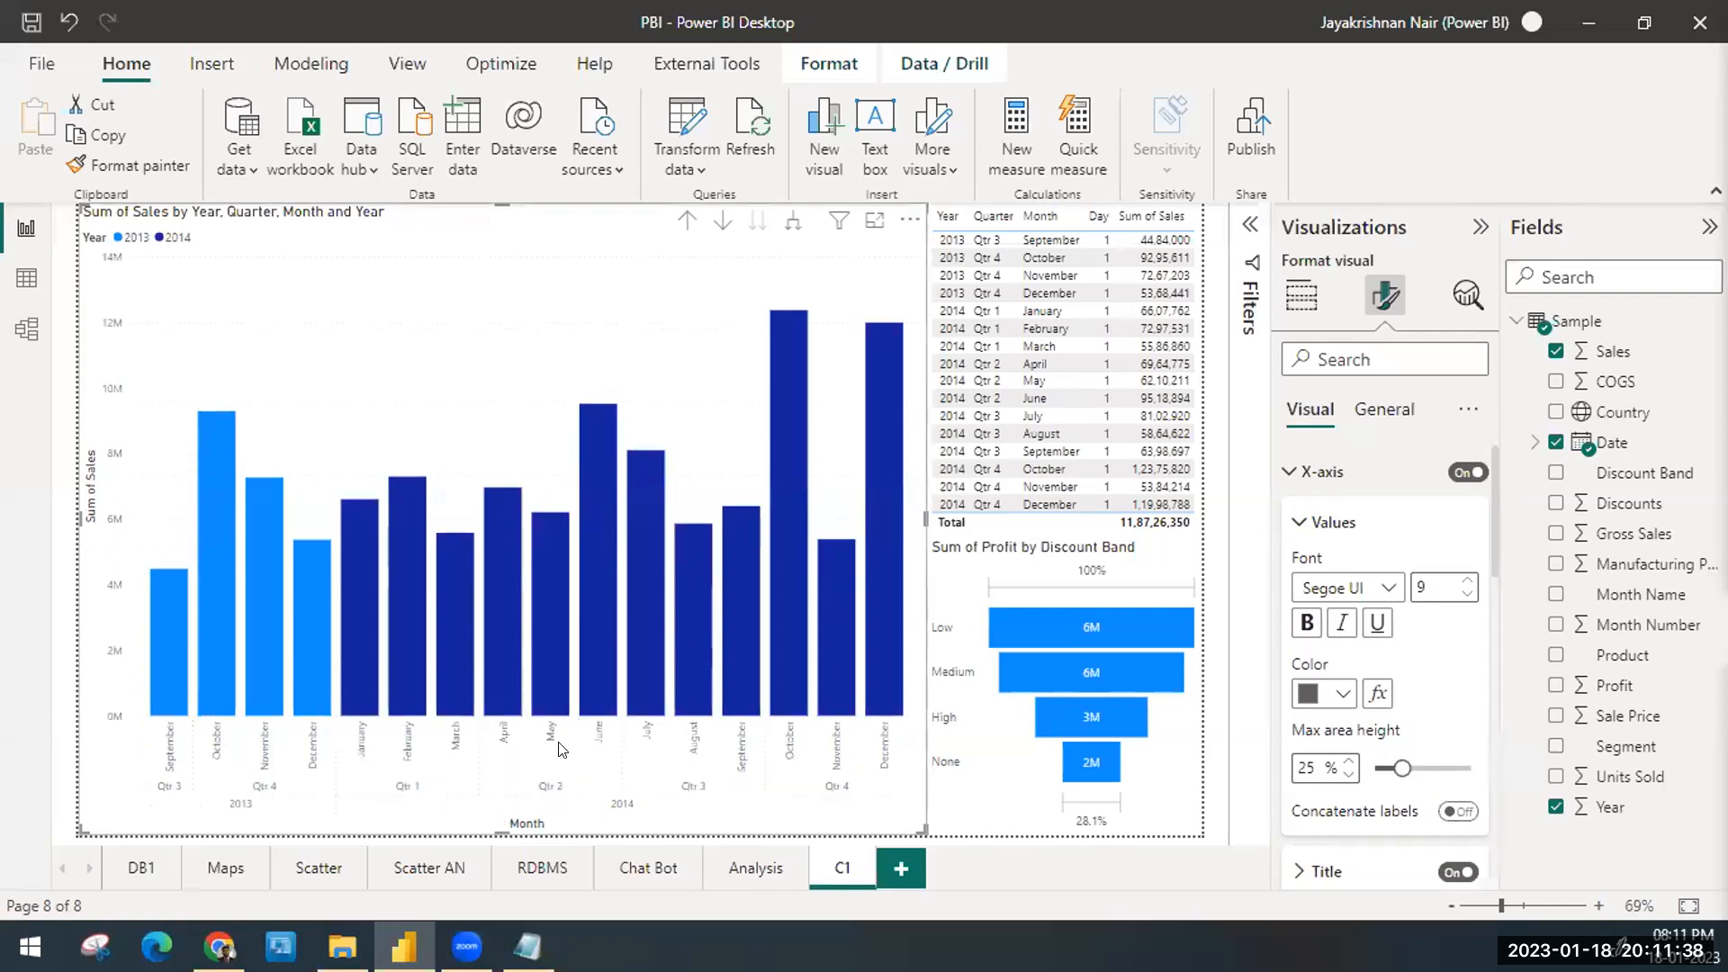
pyautogui.click(1452, 809)
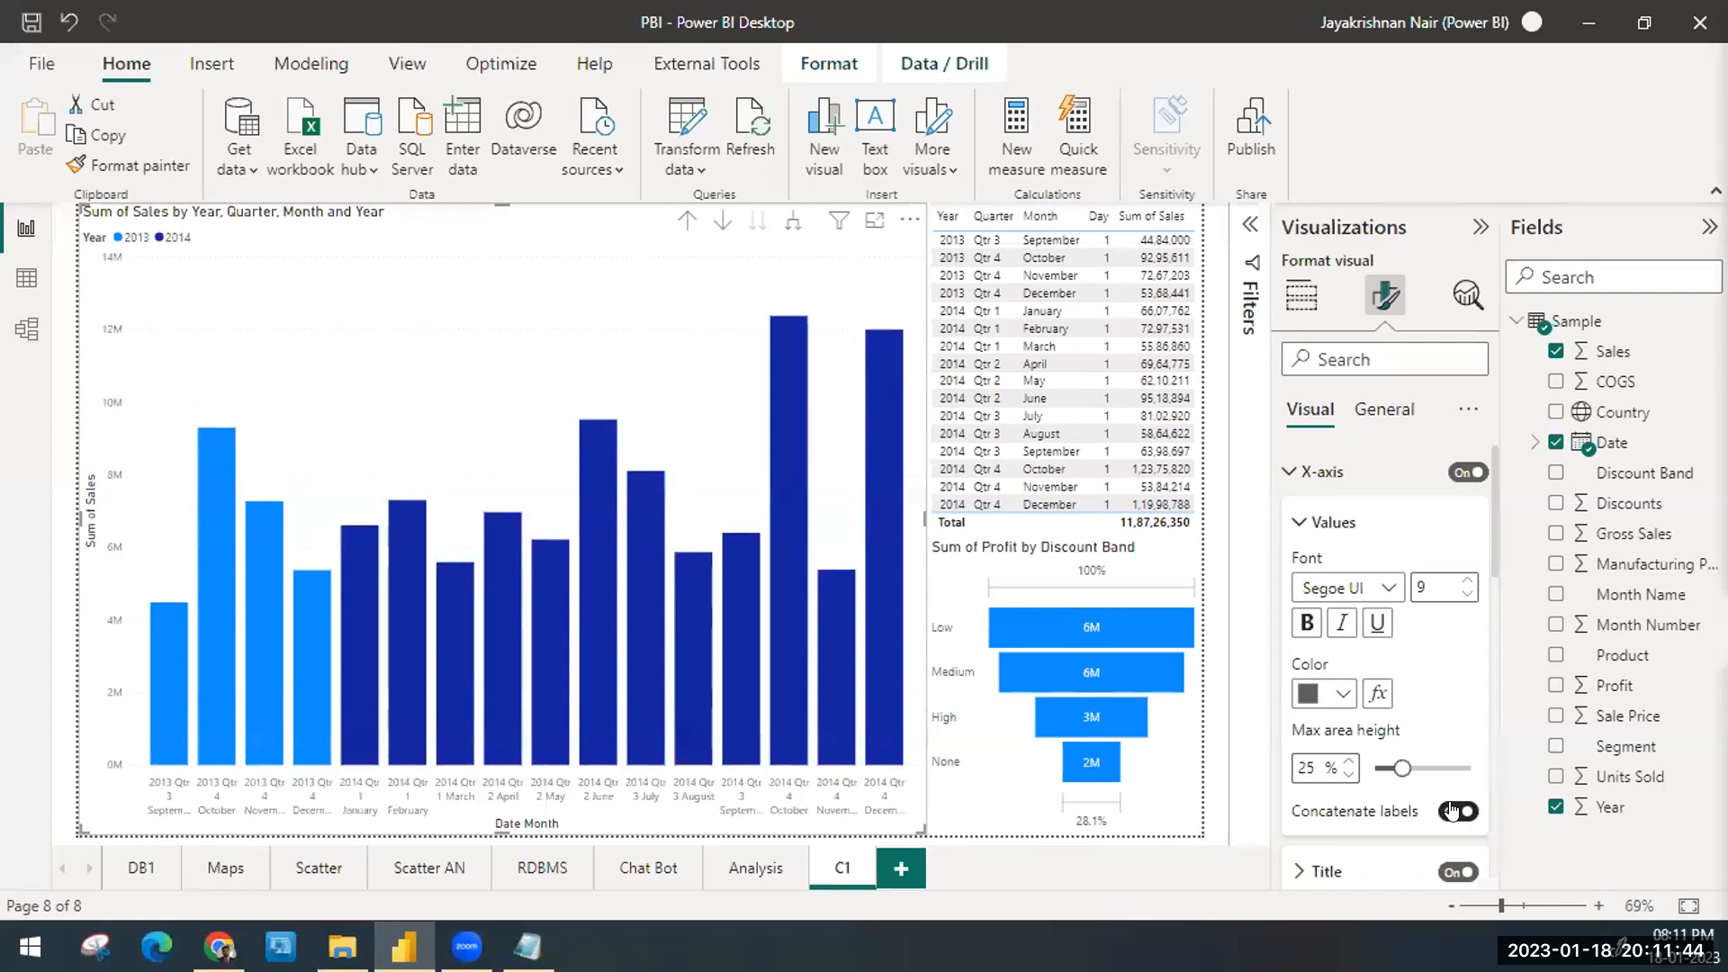
pyautogui.click(1451, 809)
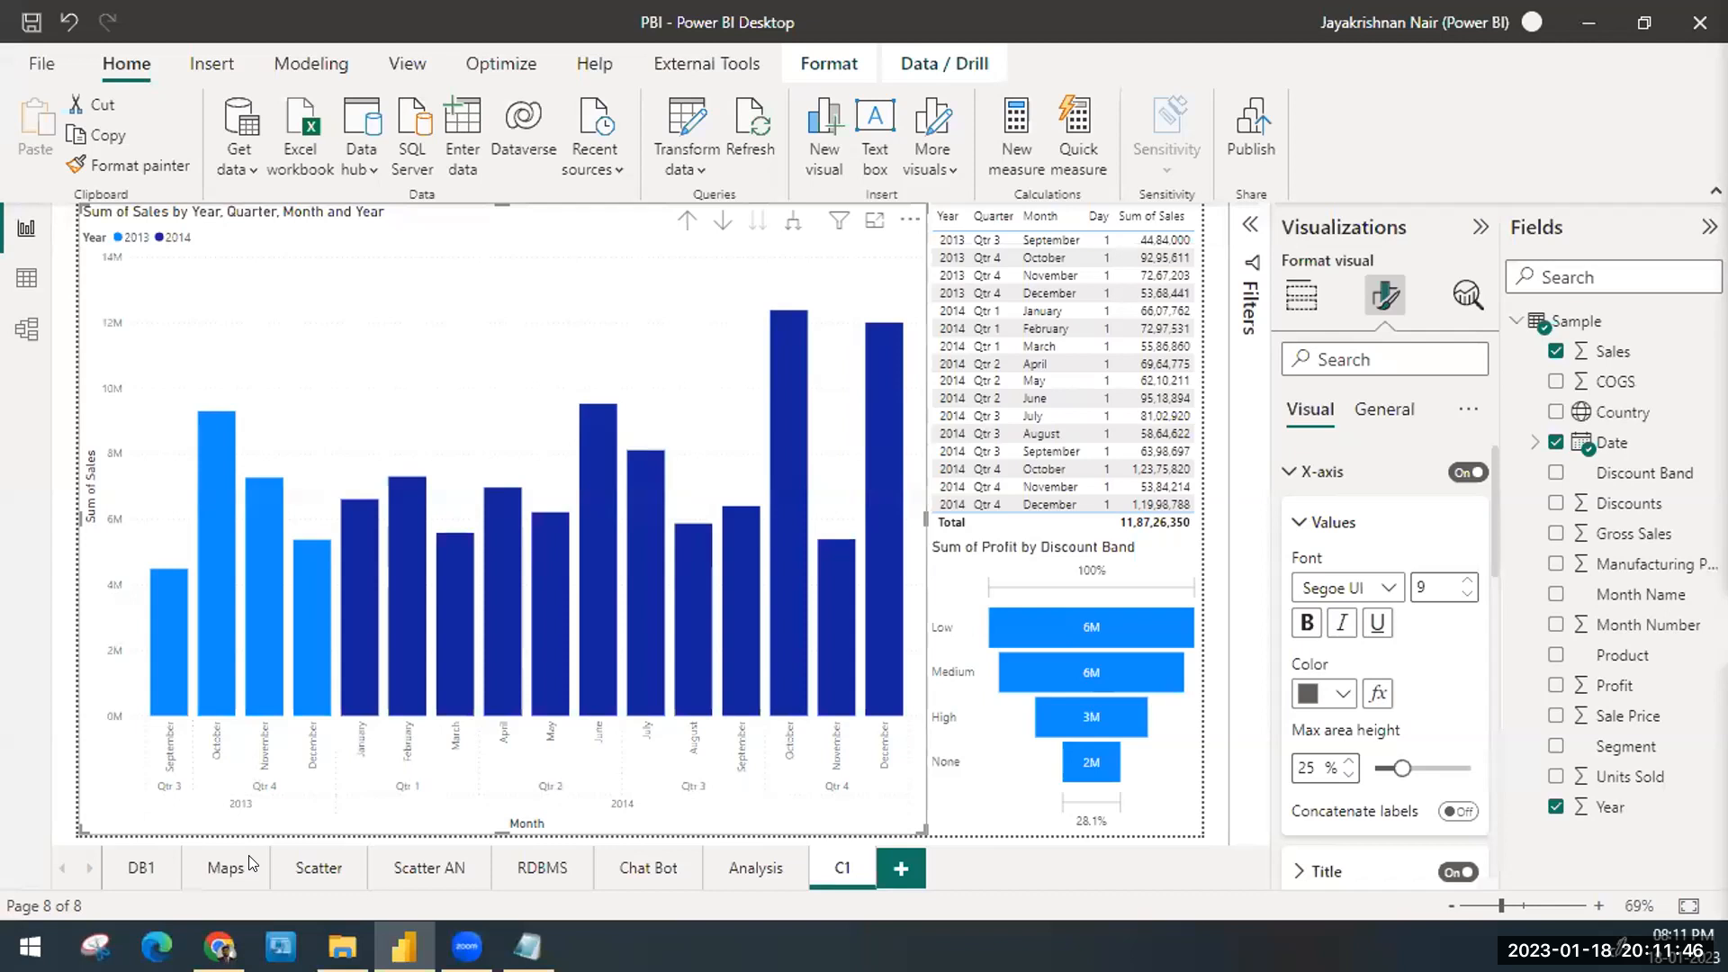
pyautogui.click(1303, 519)
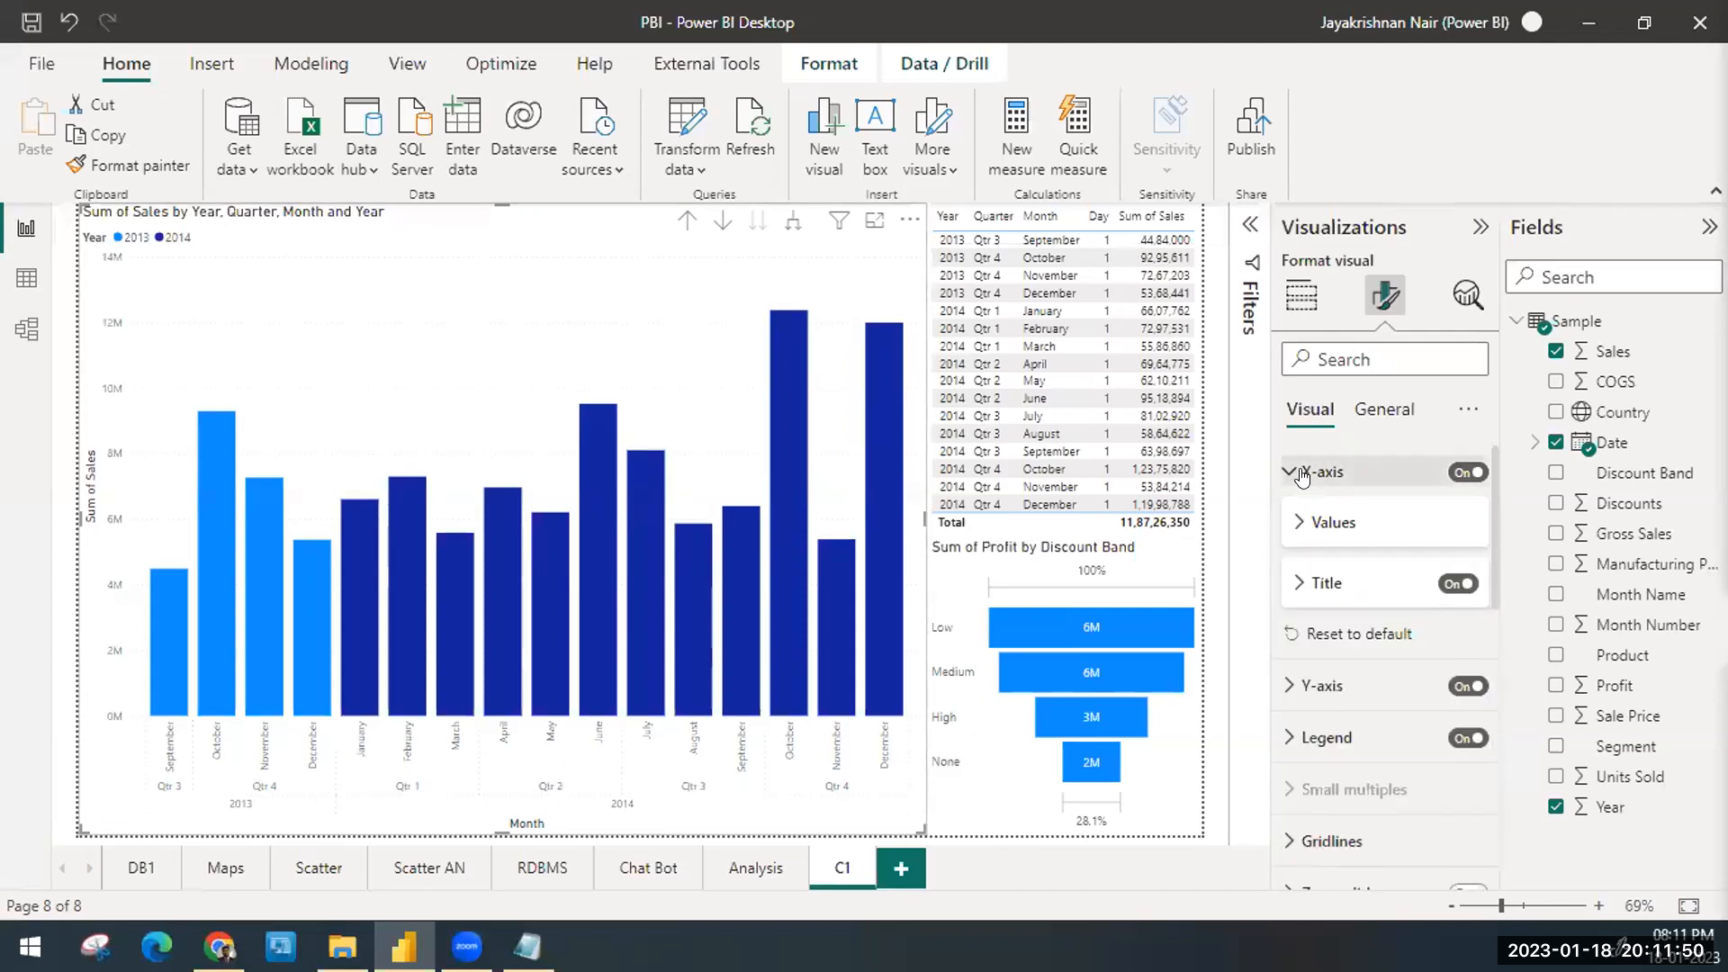
pyautogui.click(1303, 473)
pyautogui.click(1297, 294)
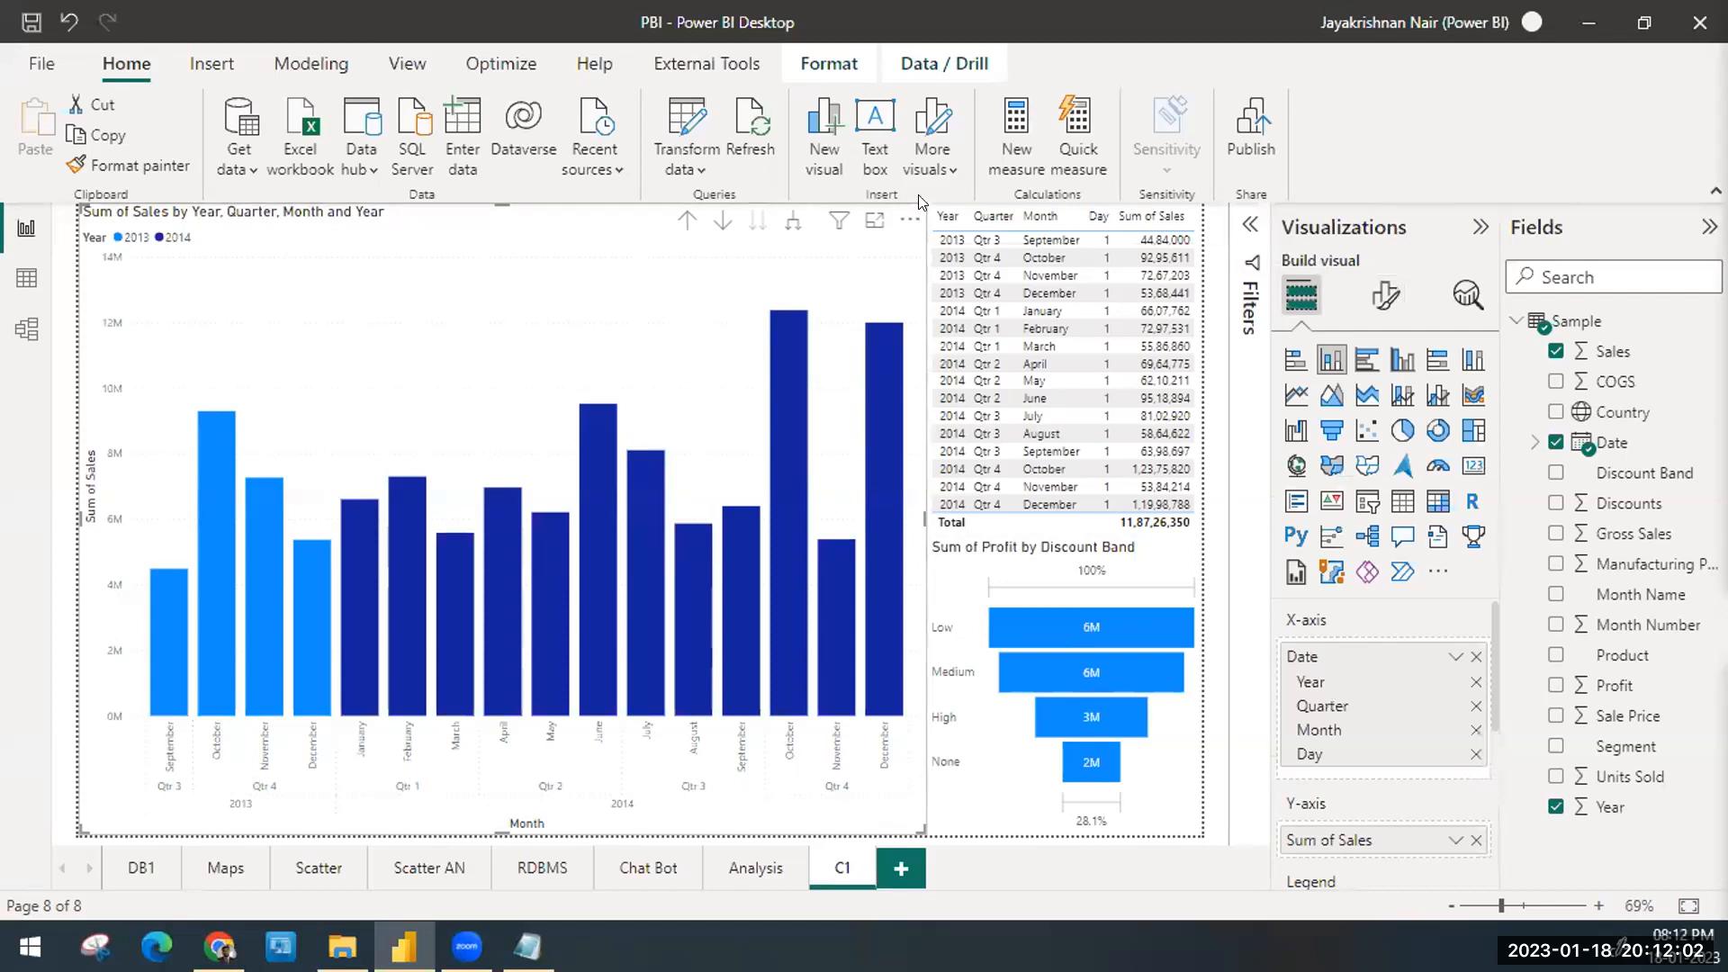
# Step: Shrink the sales chart to the lower part of the report page and add an empty clustered bar chart in the space above
pyautogui.moveTo(920, 209); pyautogui.dragTo(937, 525)
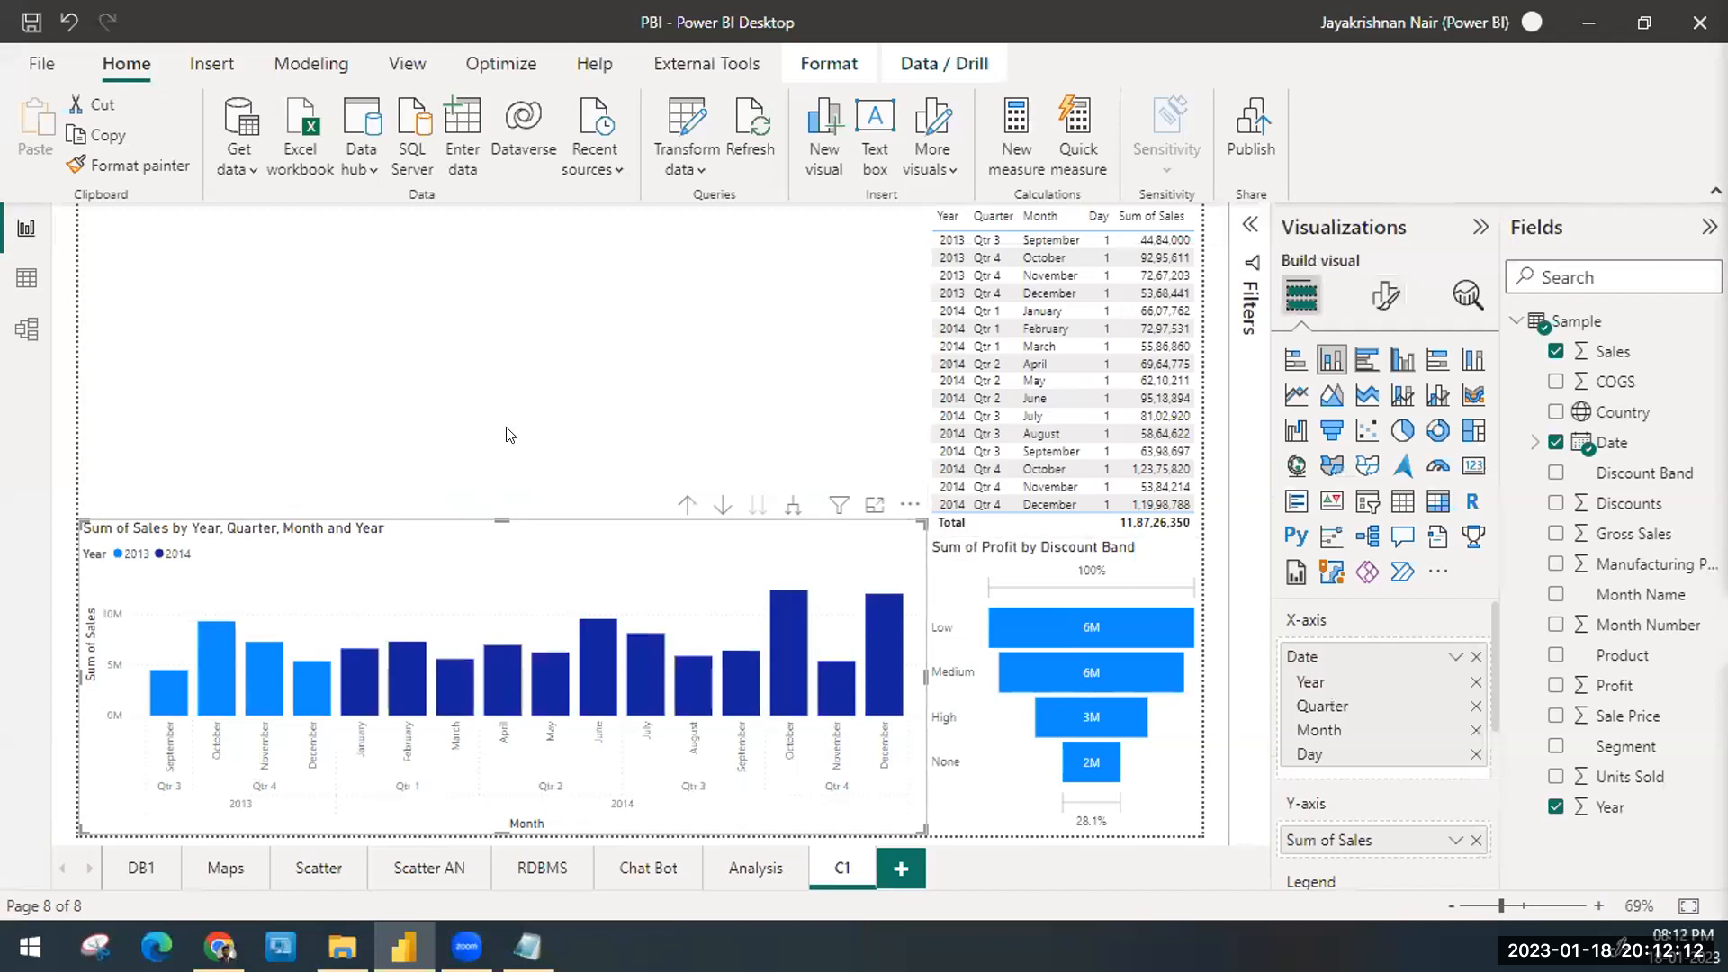
pyautogui.click(467, 437)
pyautogui.moveTo(82, 222); pyautogui.dragTo(895, 462)
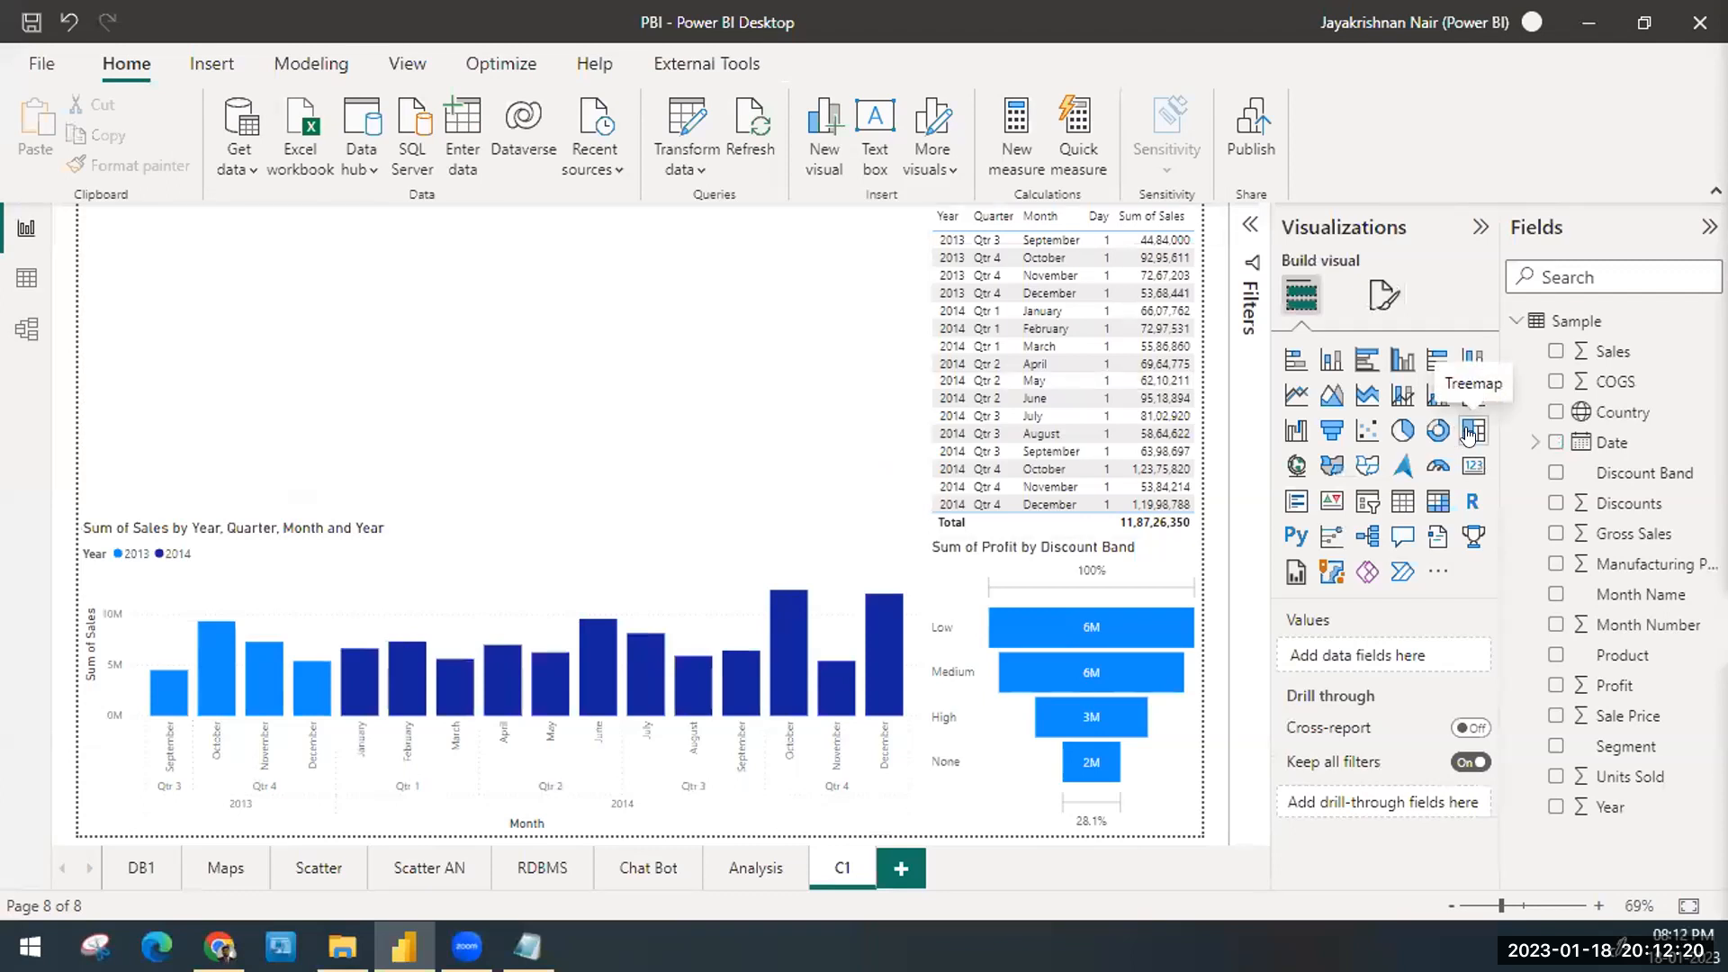
pyautogui.click(1299, 361)
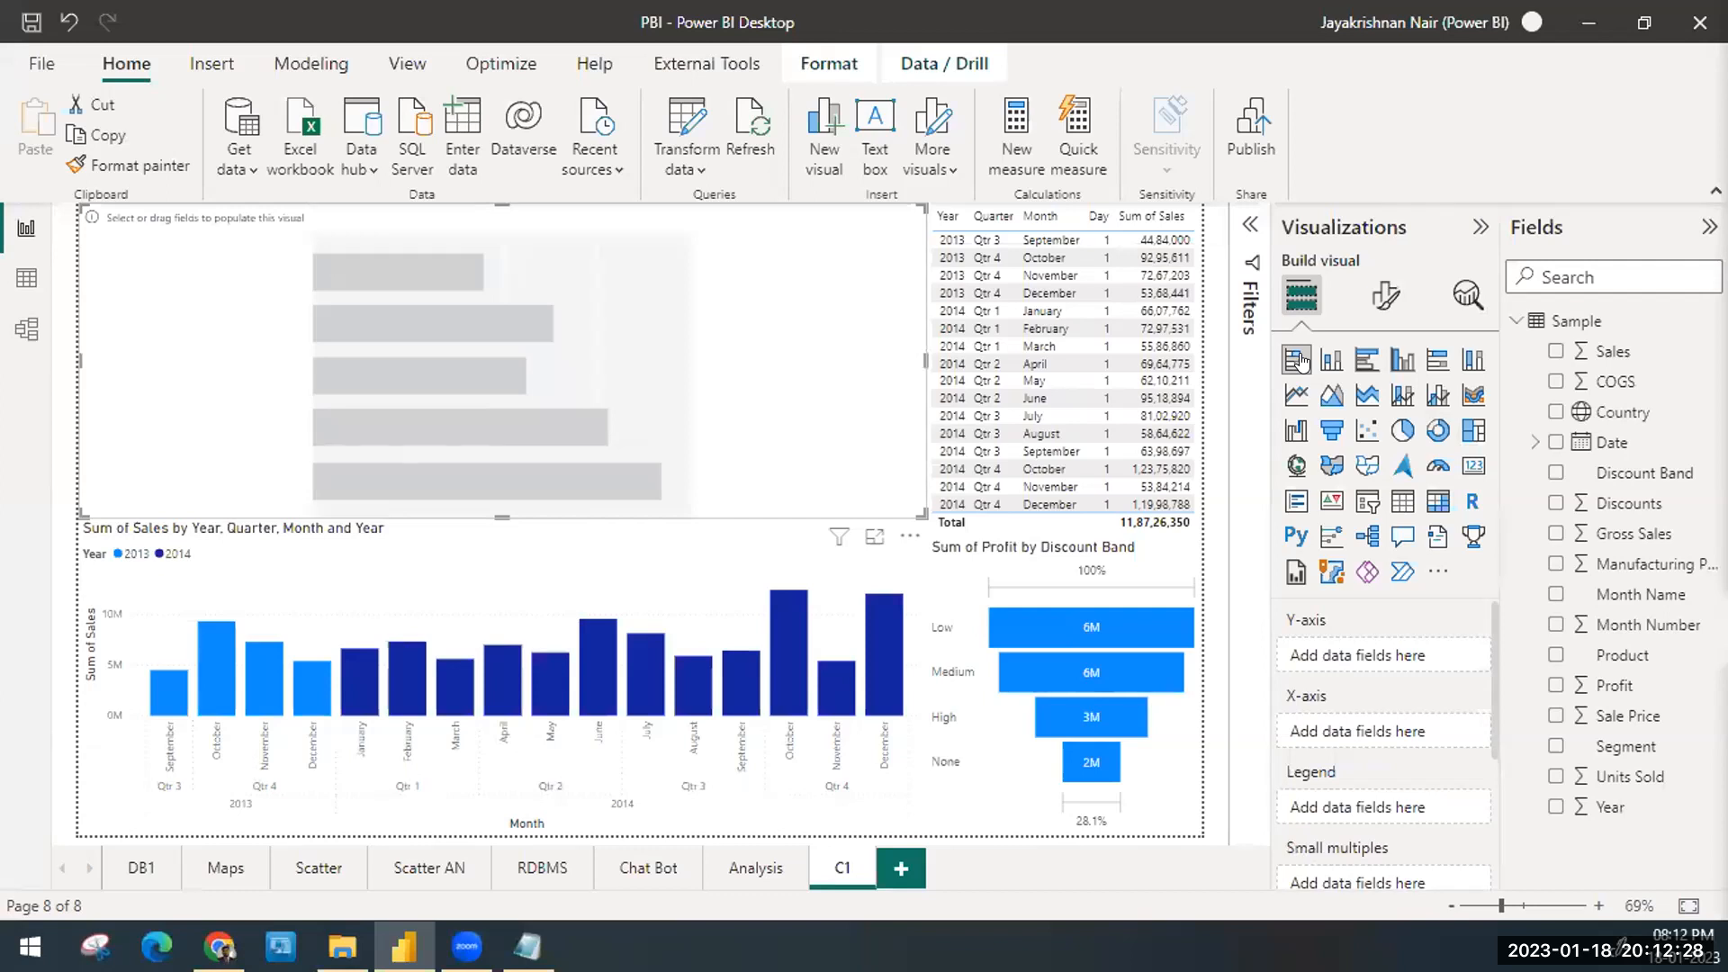
pyautogui.click(1366, 363)
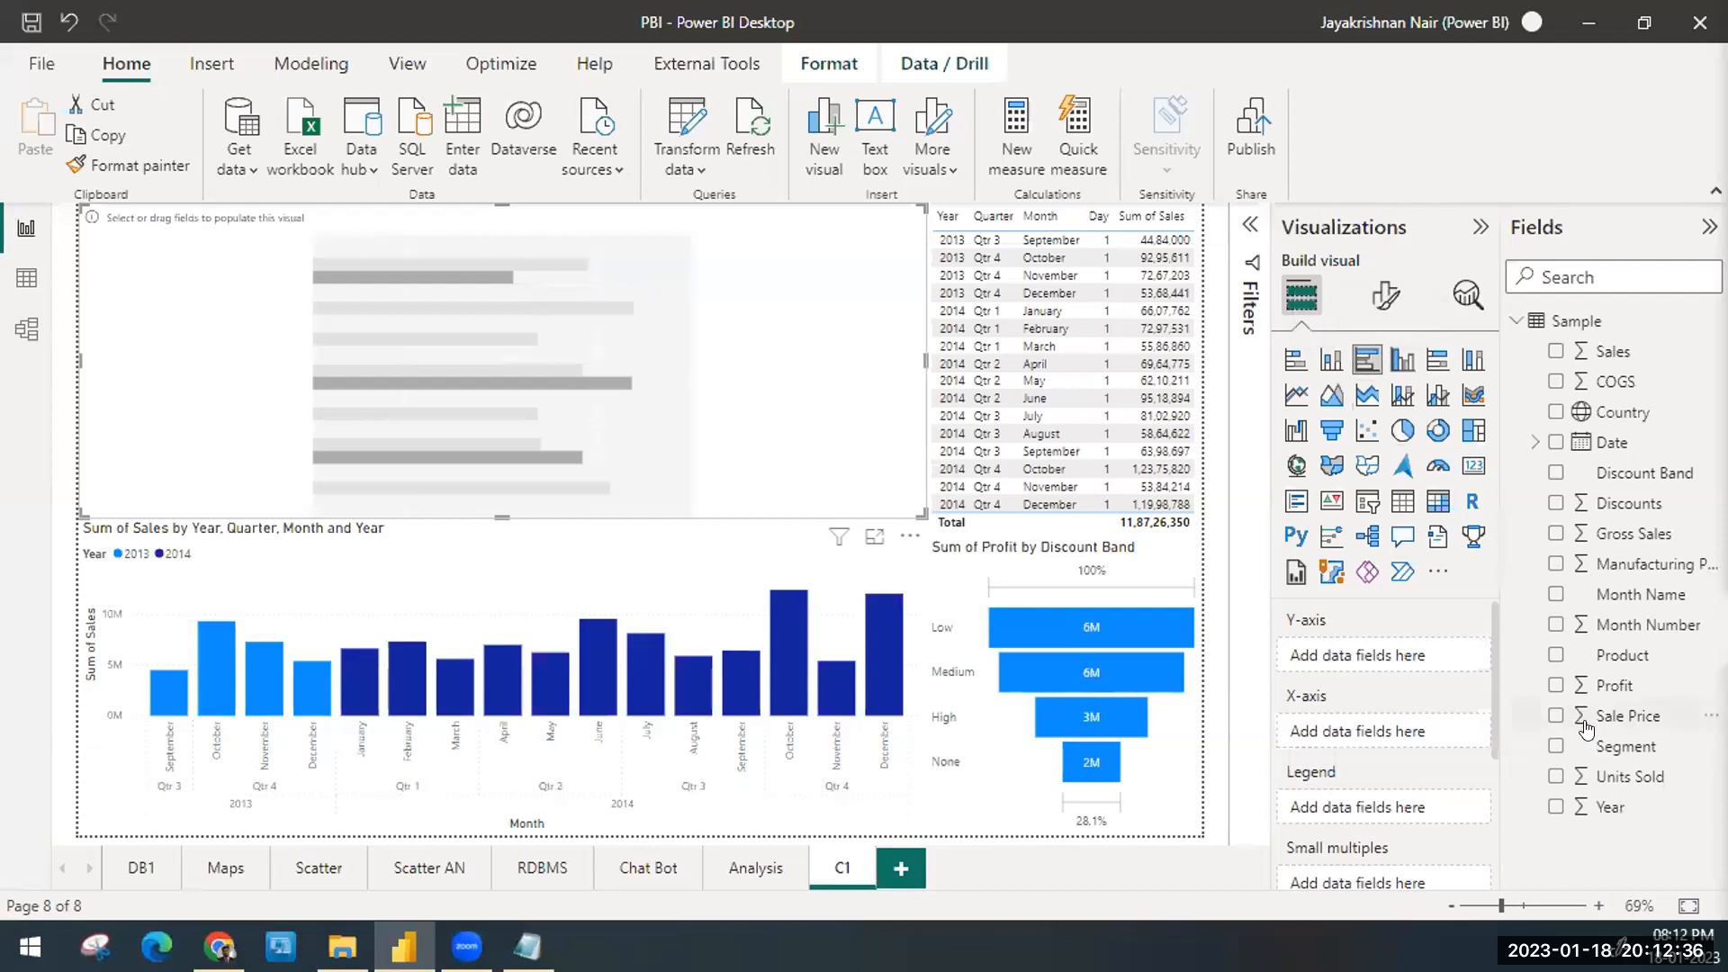
# Step: Add Profit to the X-axis of the empty clustered bar chart and turn on its data labels
pyautogui.moveTo(1625, 682); pyautogui.dragTo(1350, 731)
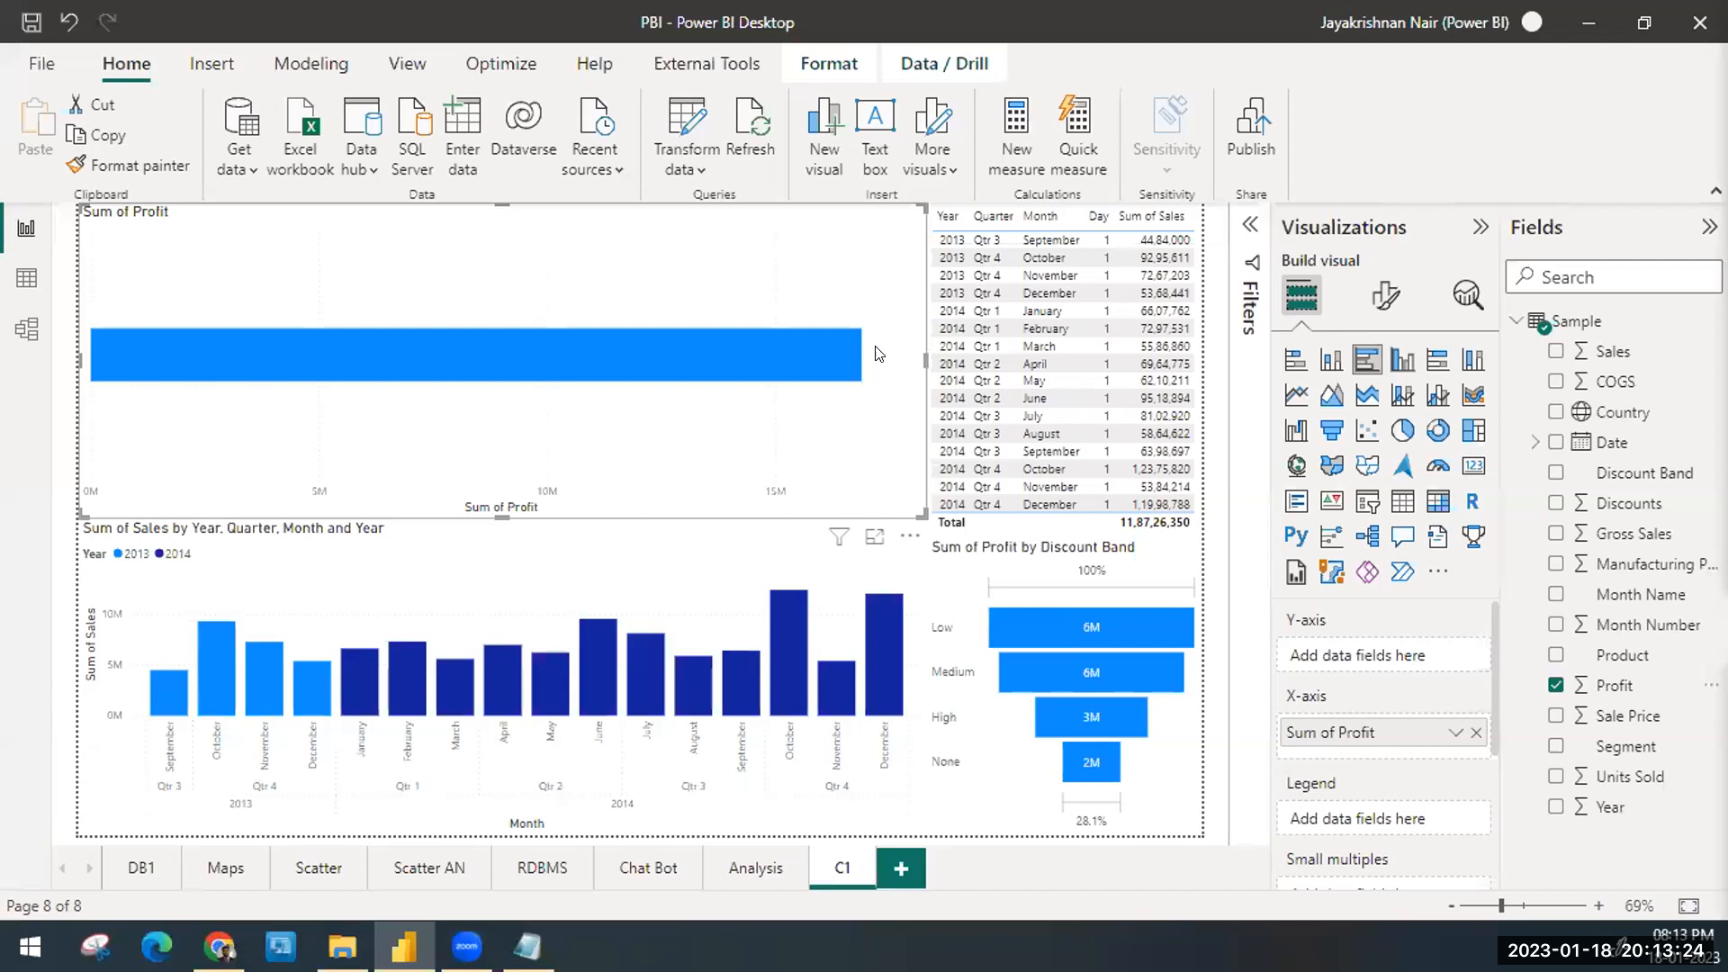
pyautogui.click(1375, 302)
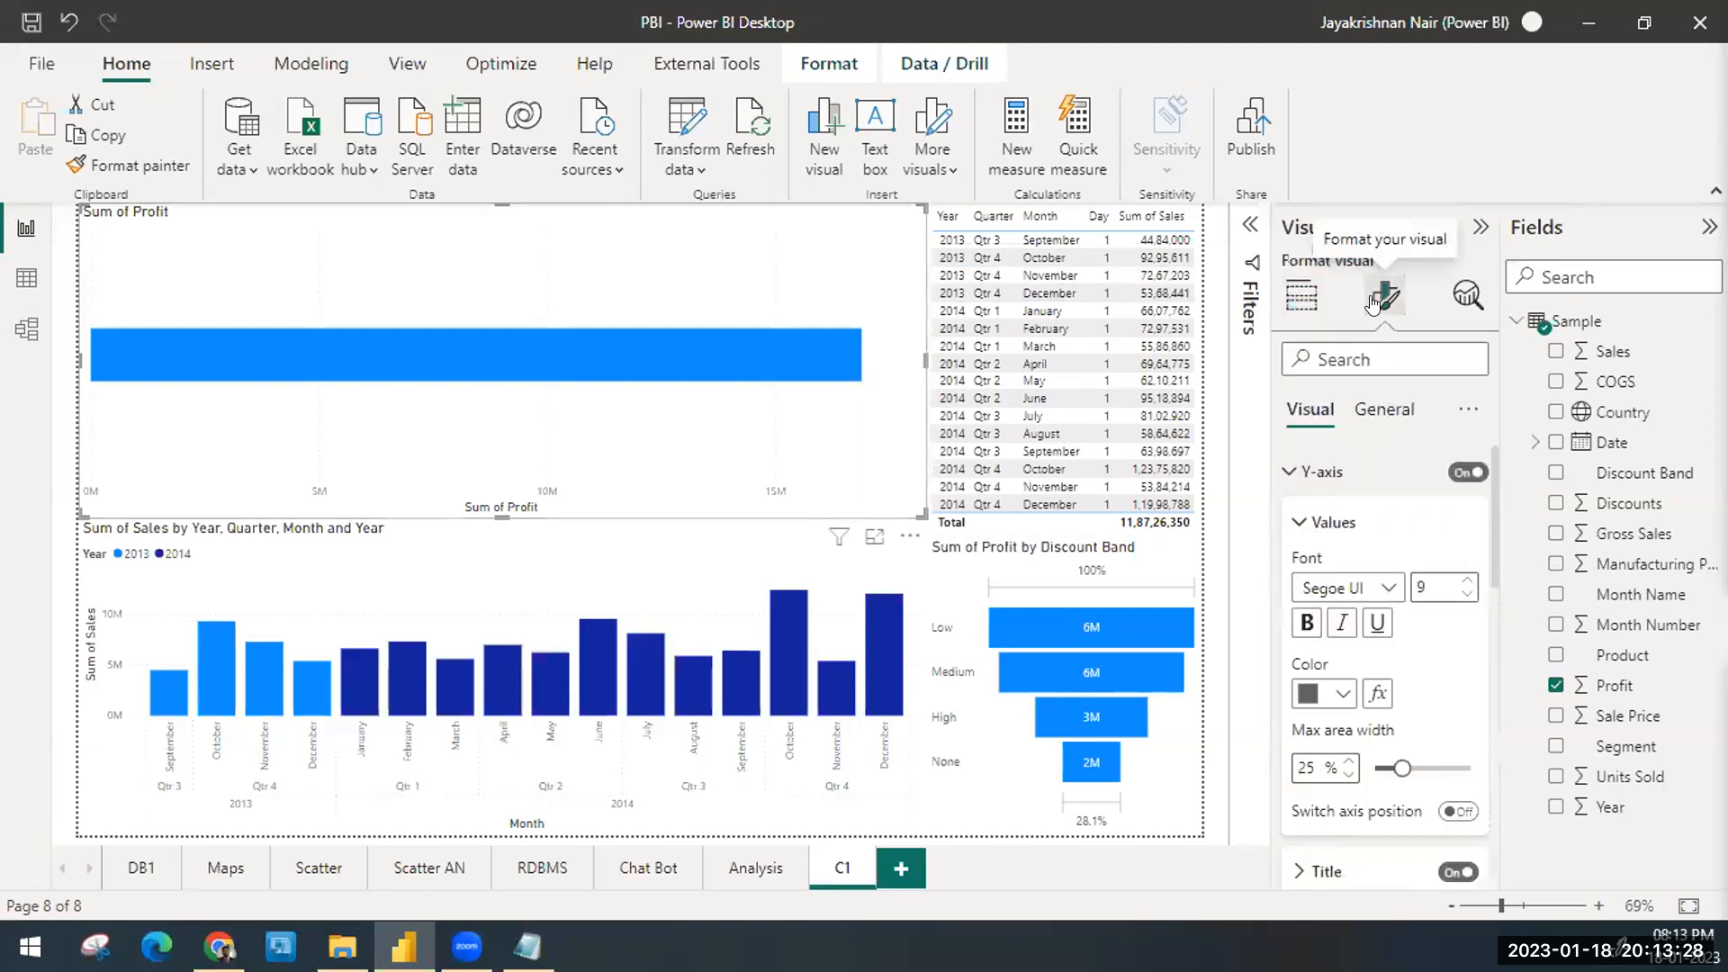
pyautogui.click(1293, 475)
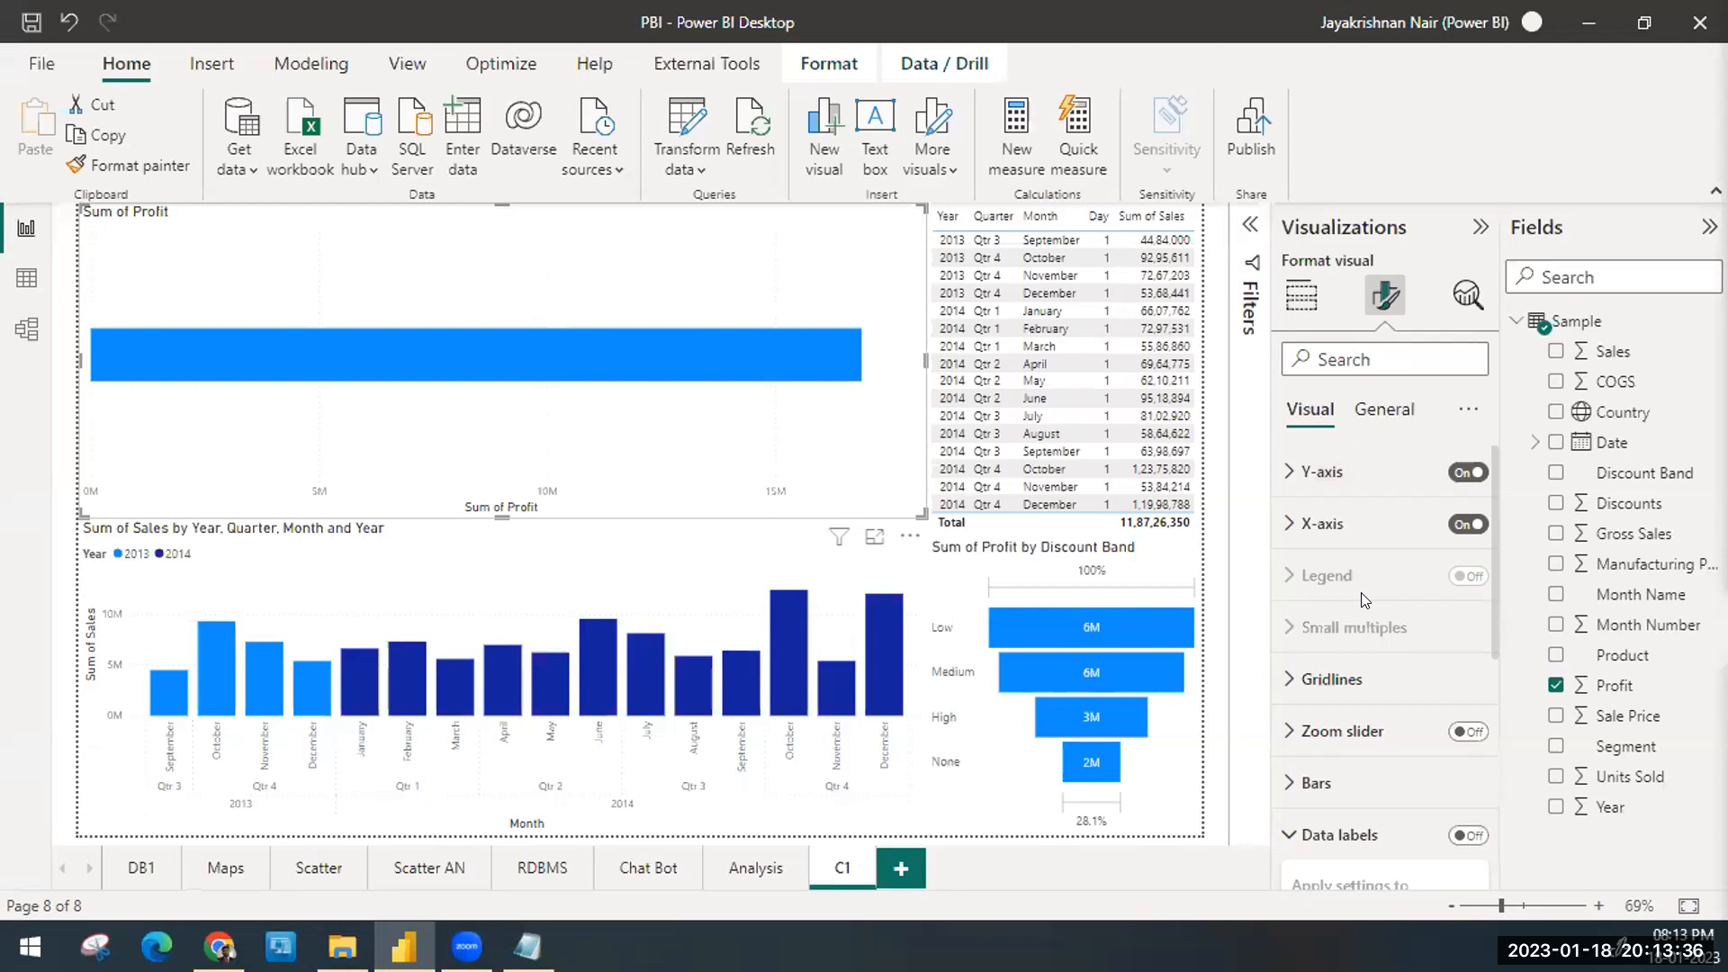
pyautogui.scroll(-4, 1364, 598)
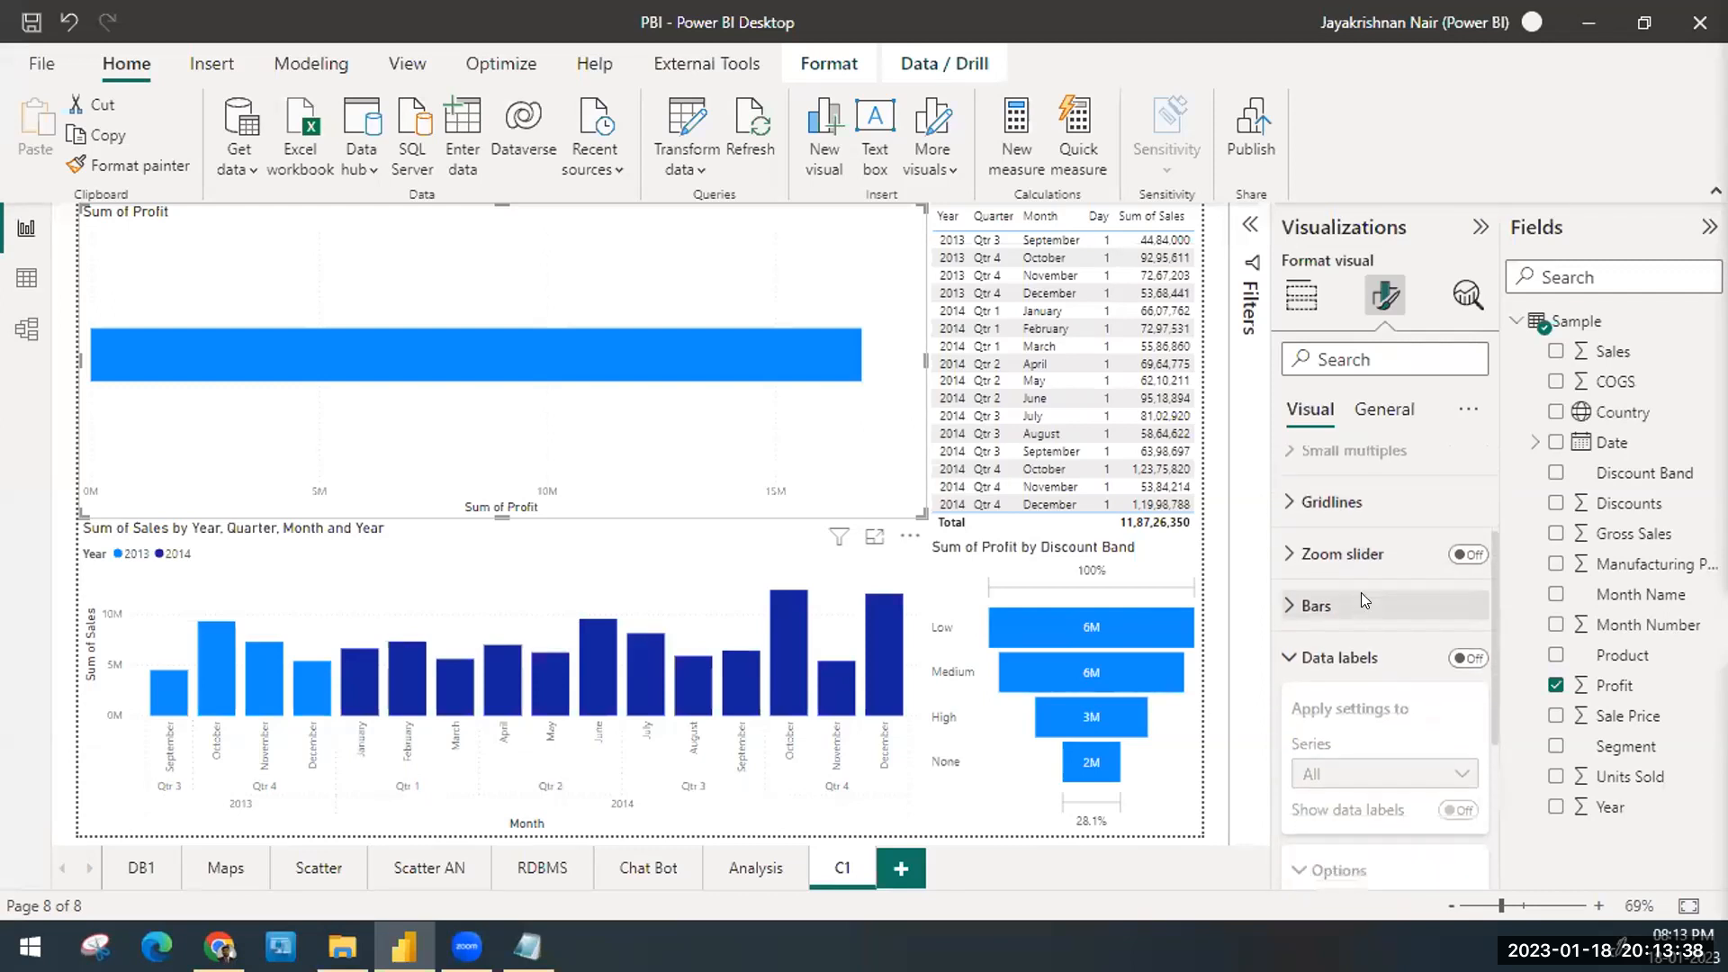
pyautogui.click(1364, 599)
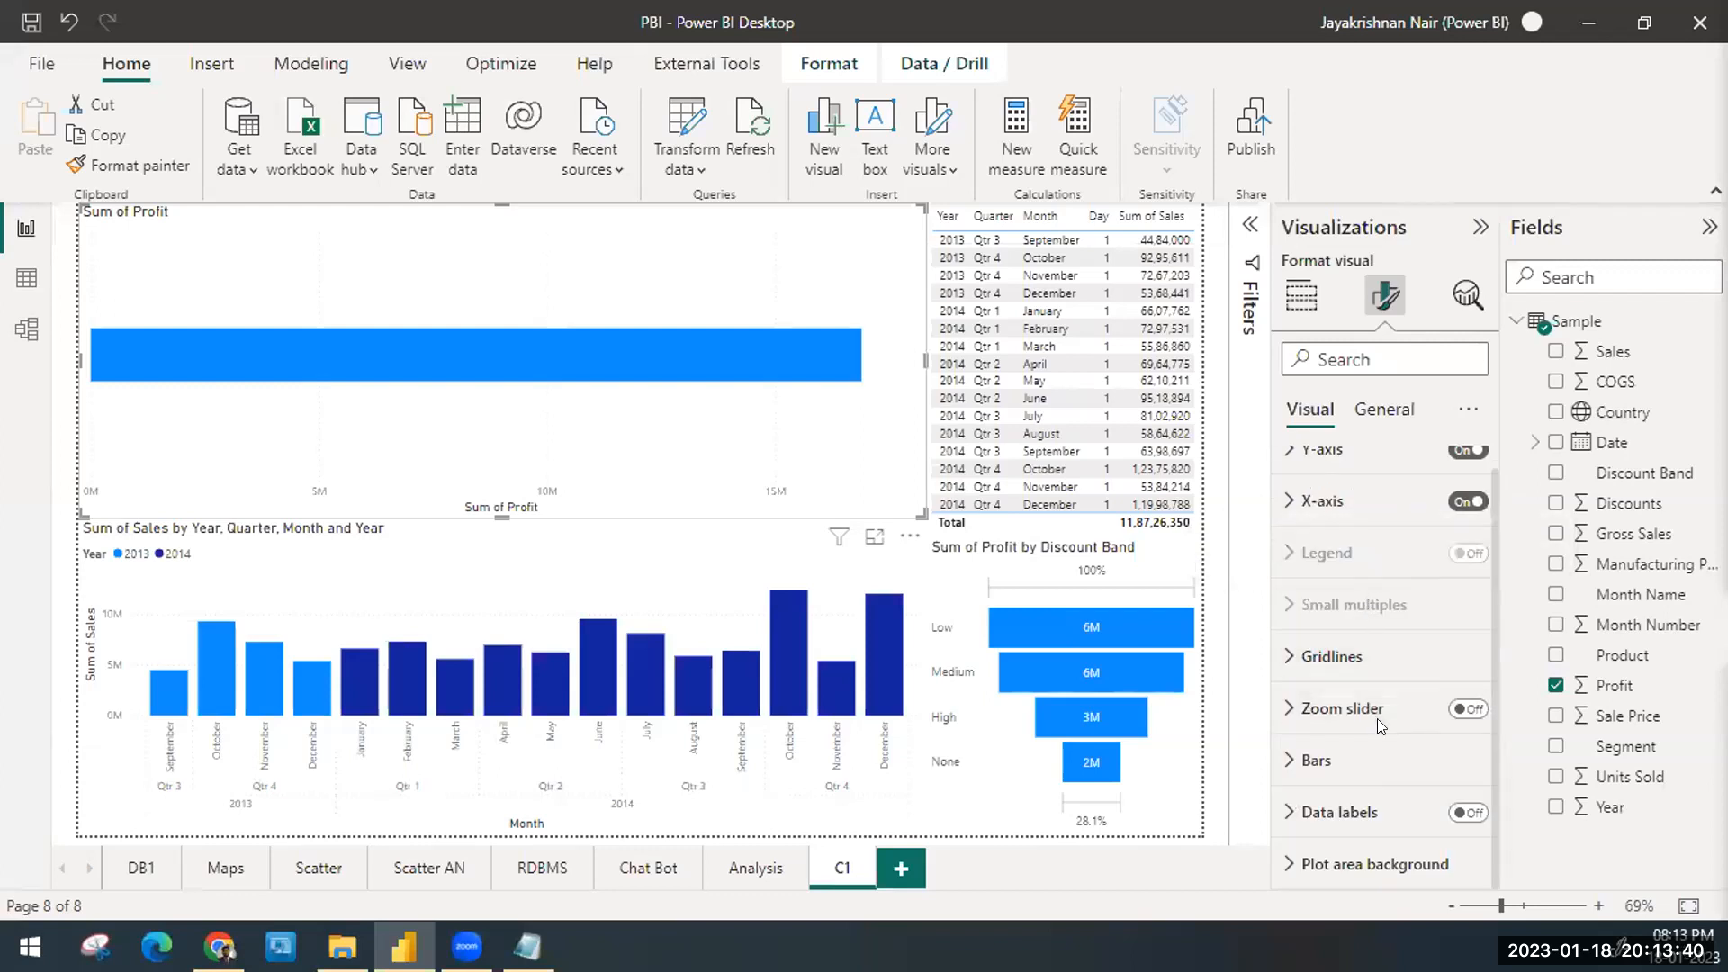
pyautogui.click(1469, 825)
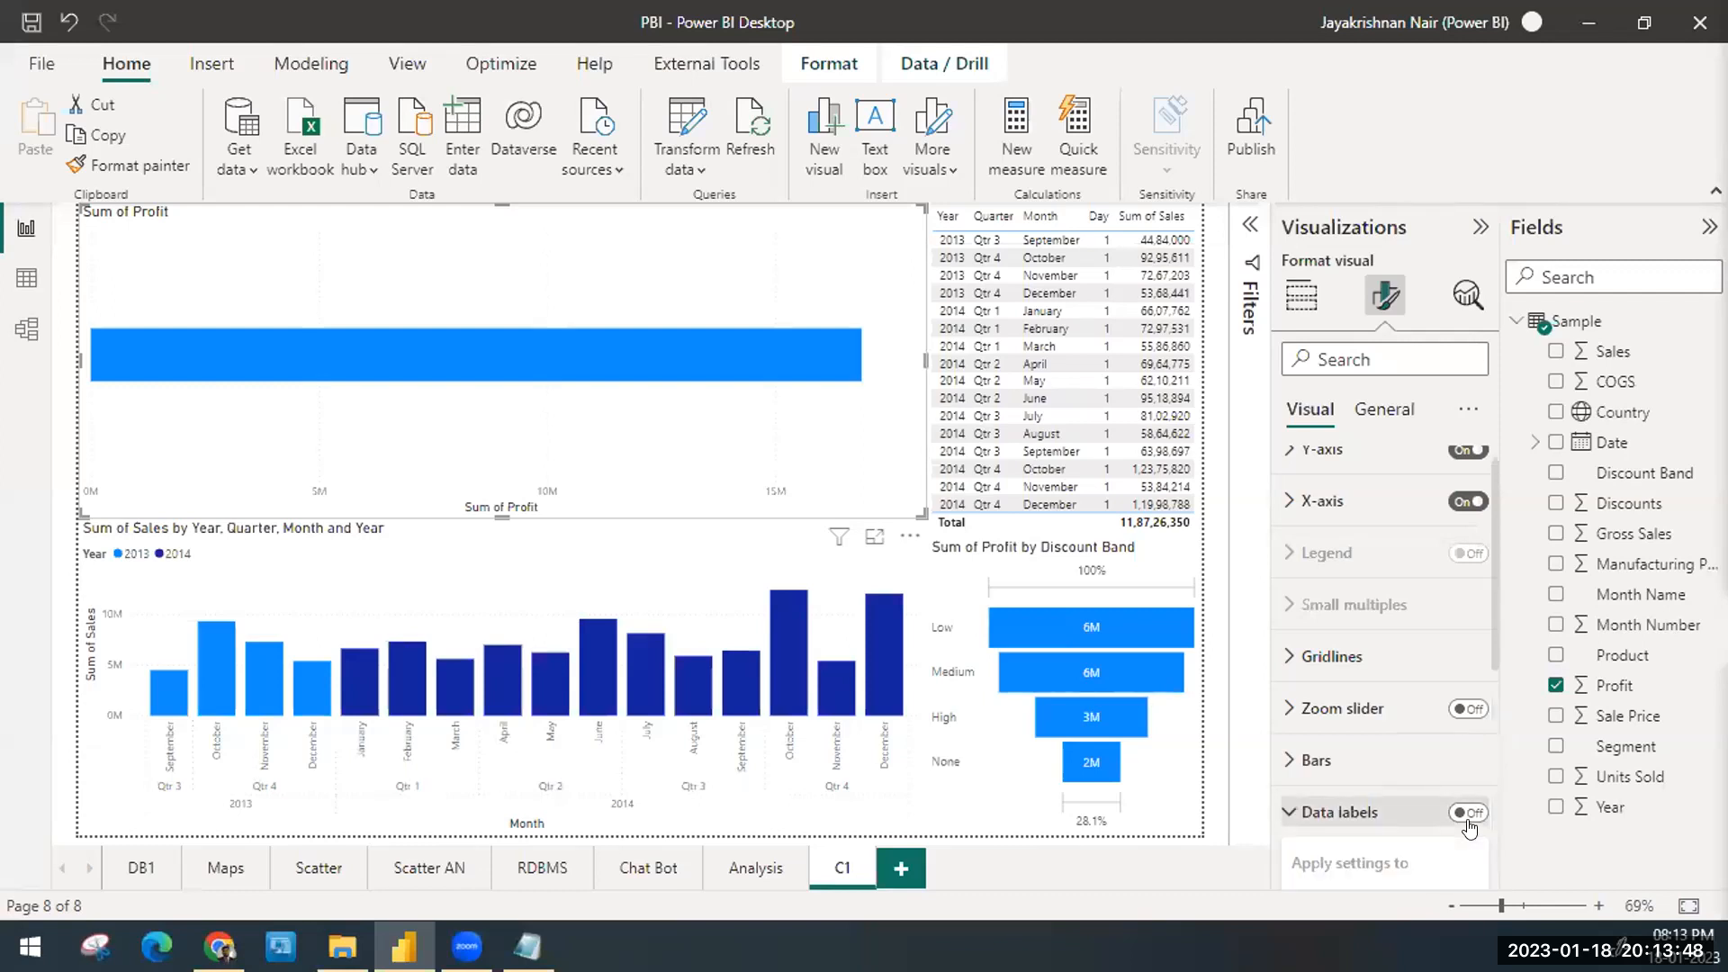
pyautogui.click(1469, 812)
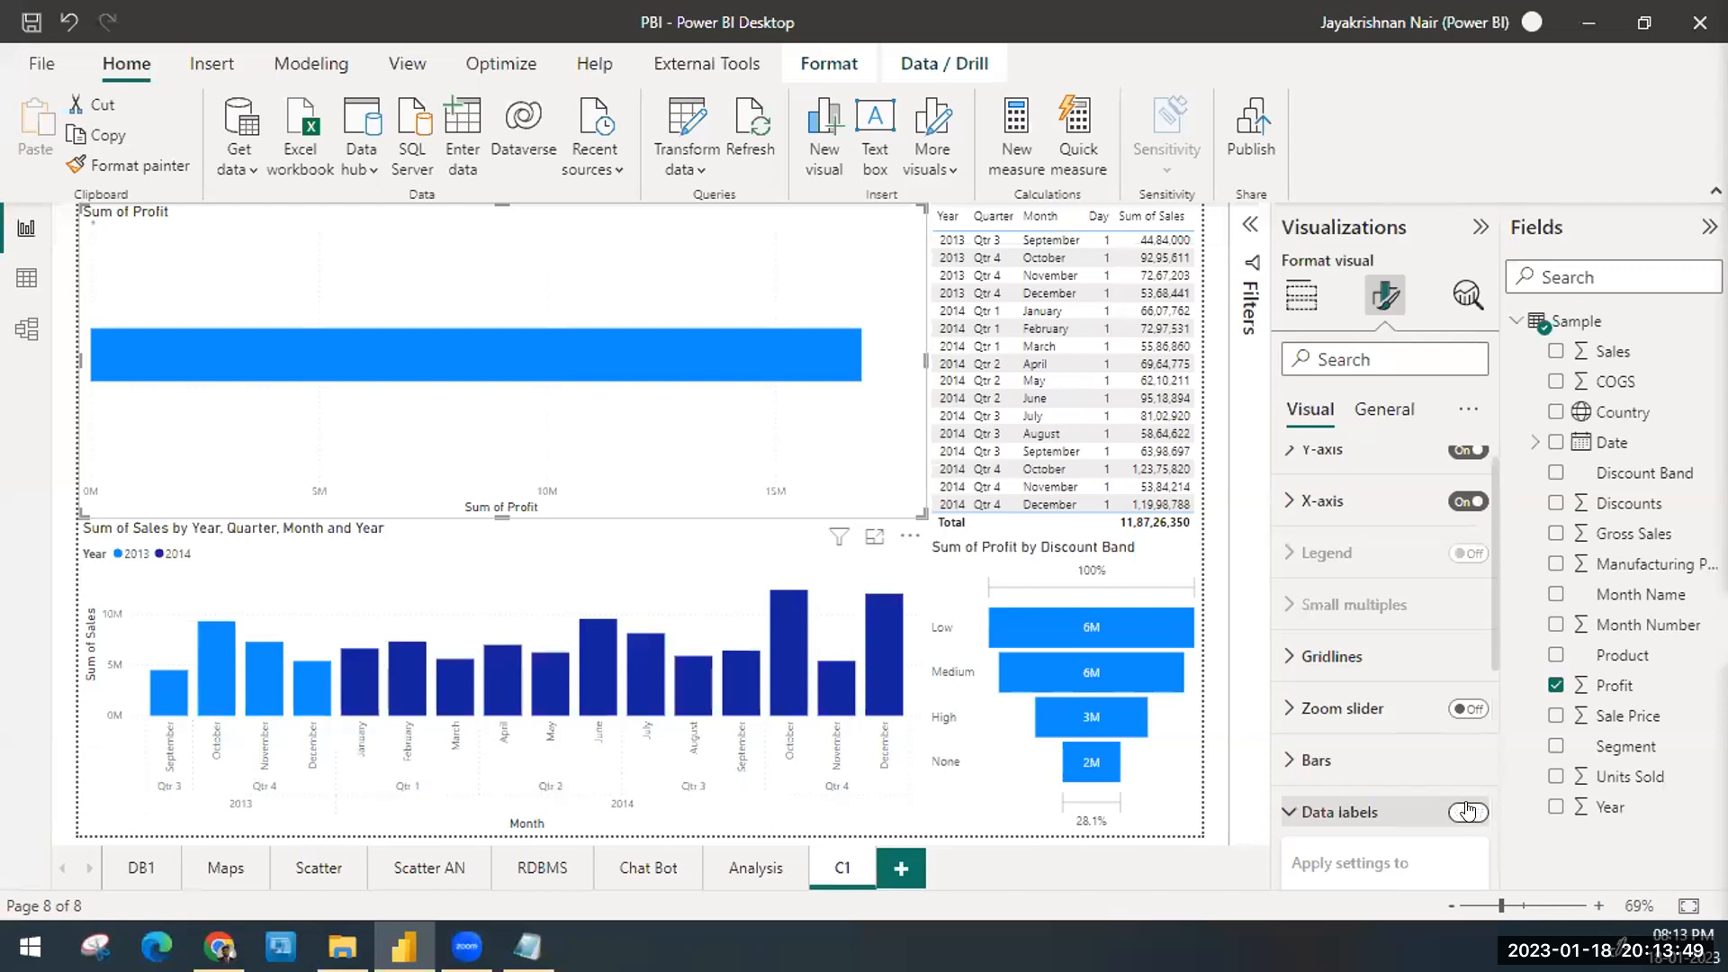
pyautogui.click(1291, 814)
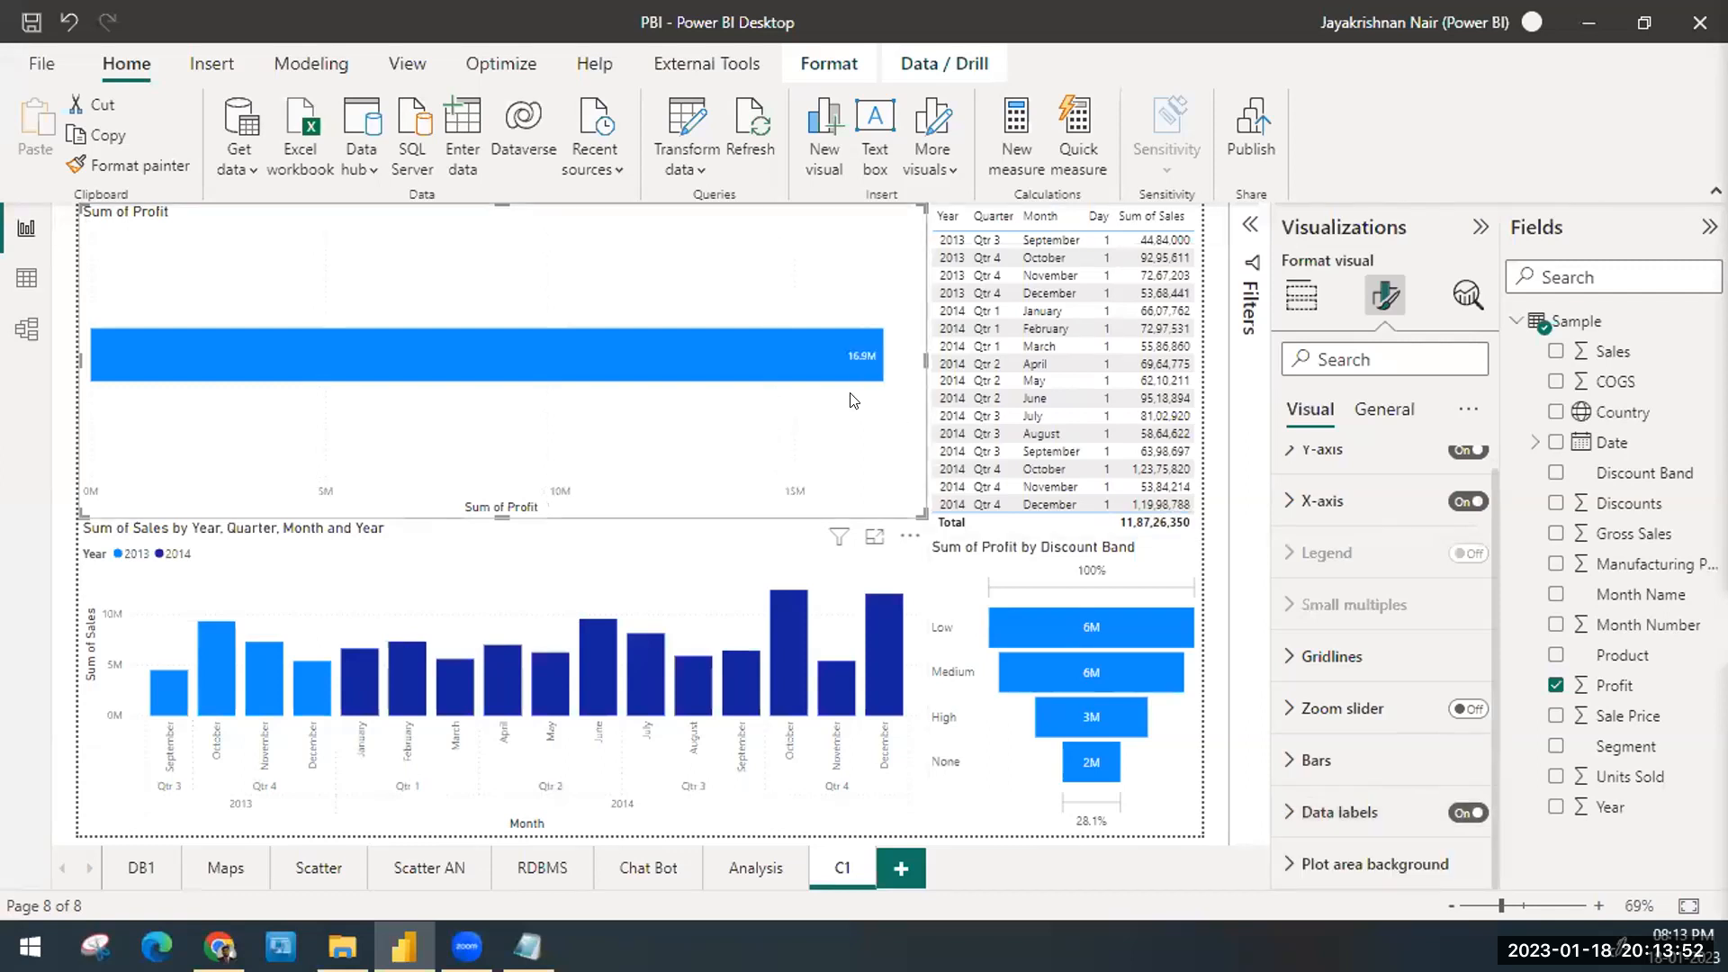
# Step: Add Year and Product to the profit bar chart's Y-axis and lower the chart's upper edge slightly
pyautogui.click(1299, 299)
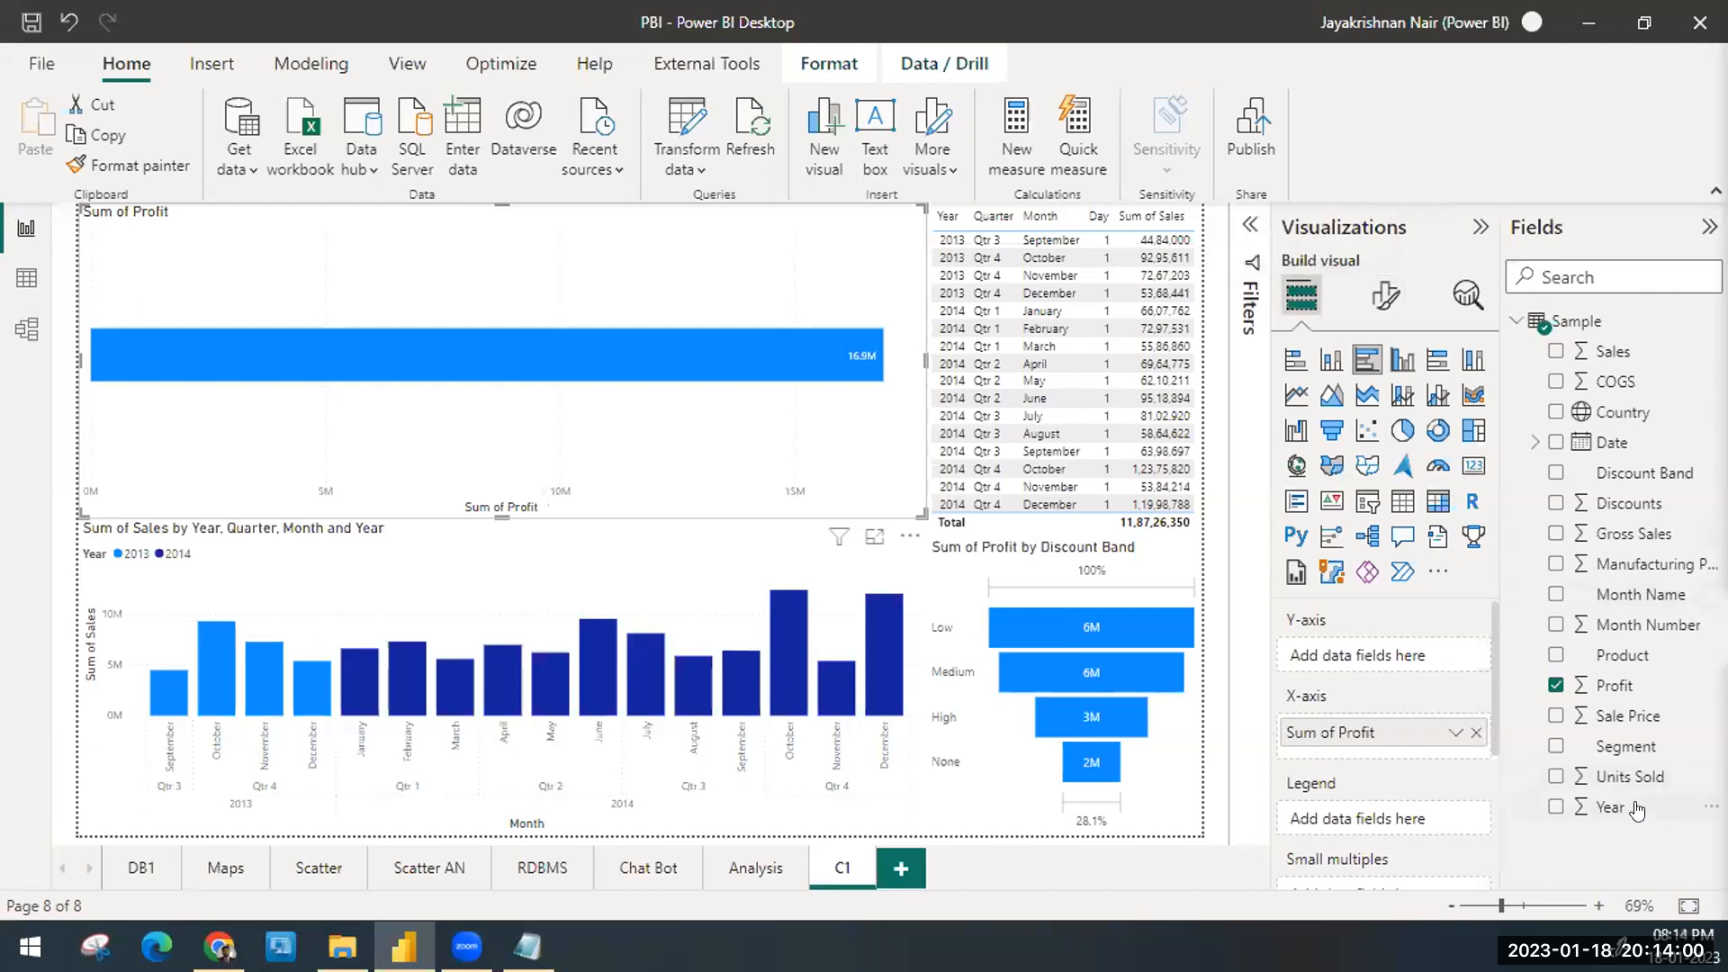
pyautogui.moveTo(1636, 810); pyautogui.dragTo(1402, 661)
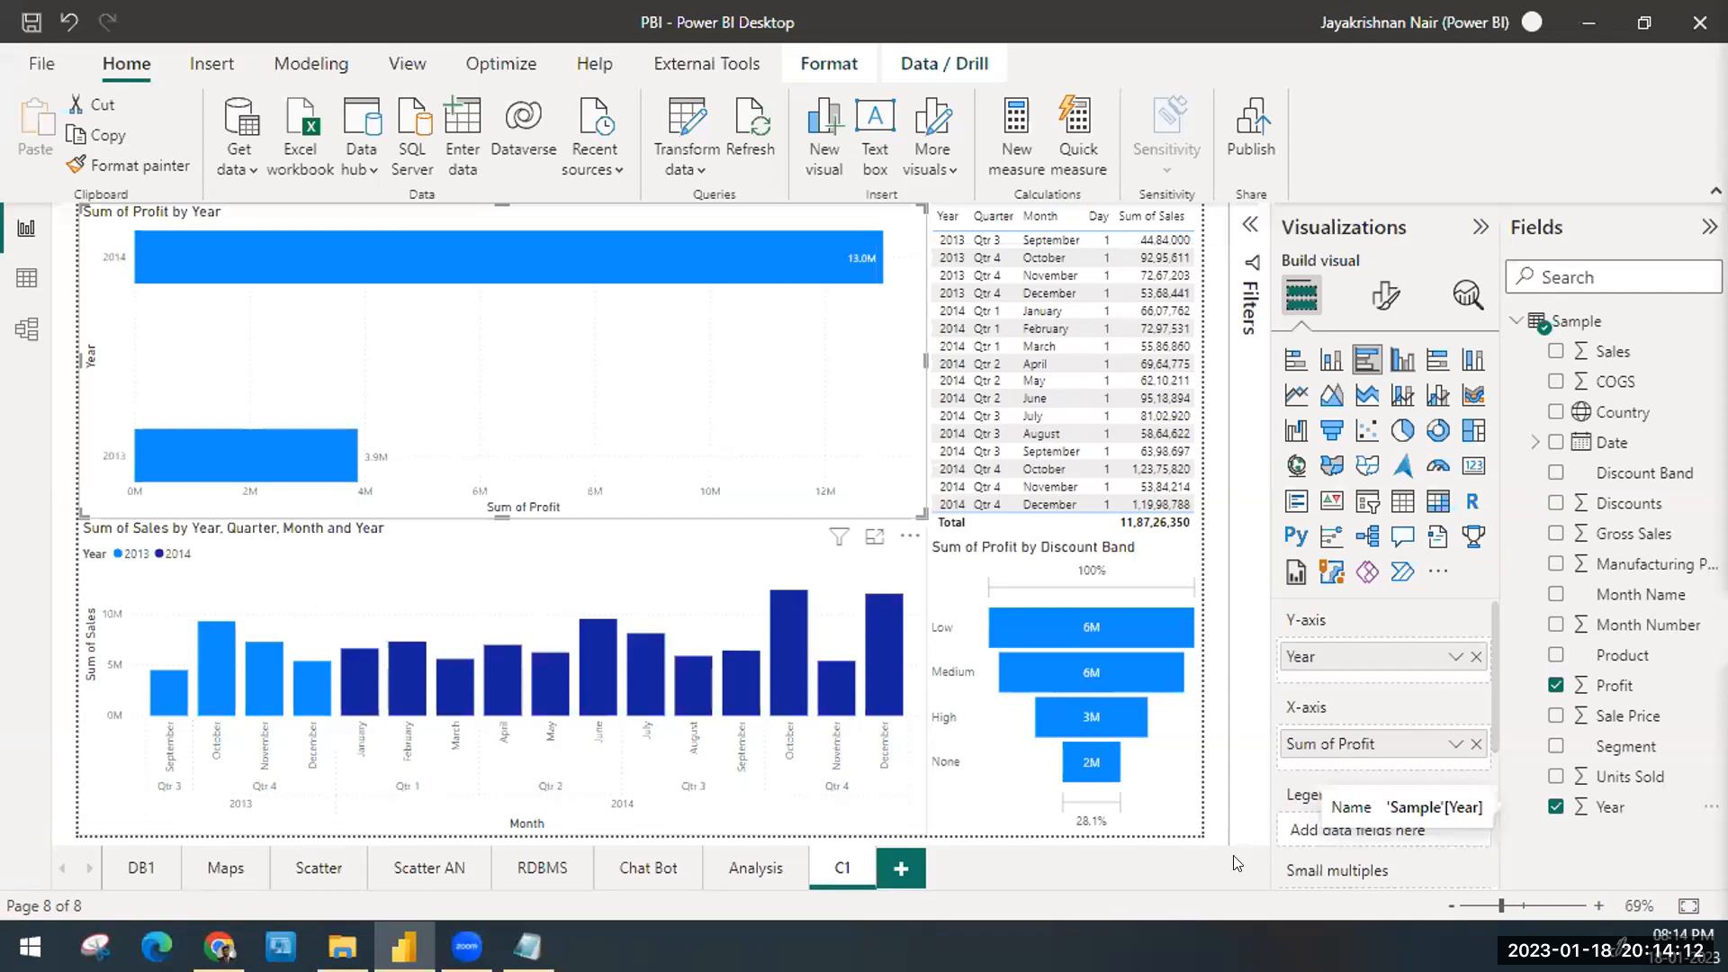
pyautogui.moveTo(1637, 644); pyautogui.dragTo(1413, 664)
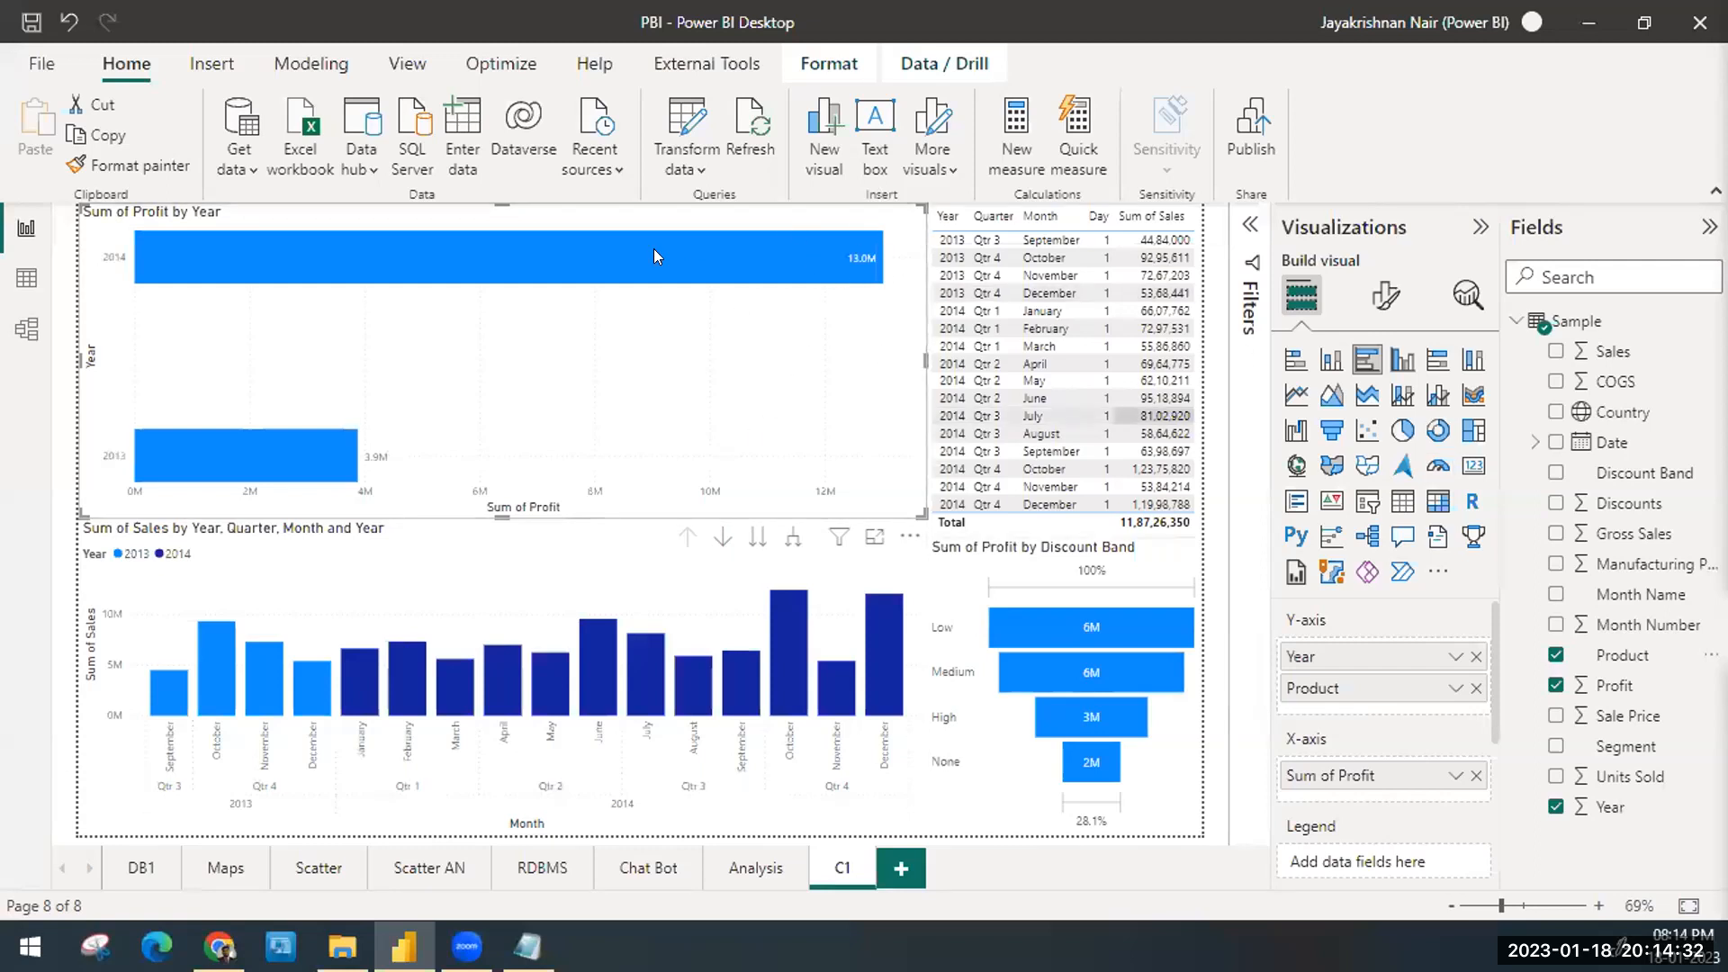
pyautogui.moveTo(502, 200); pyautogui.dragTo(504, 236)
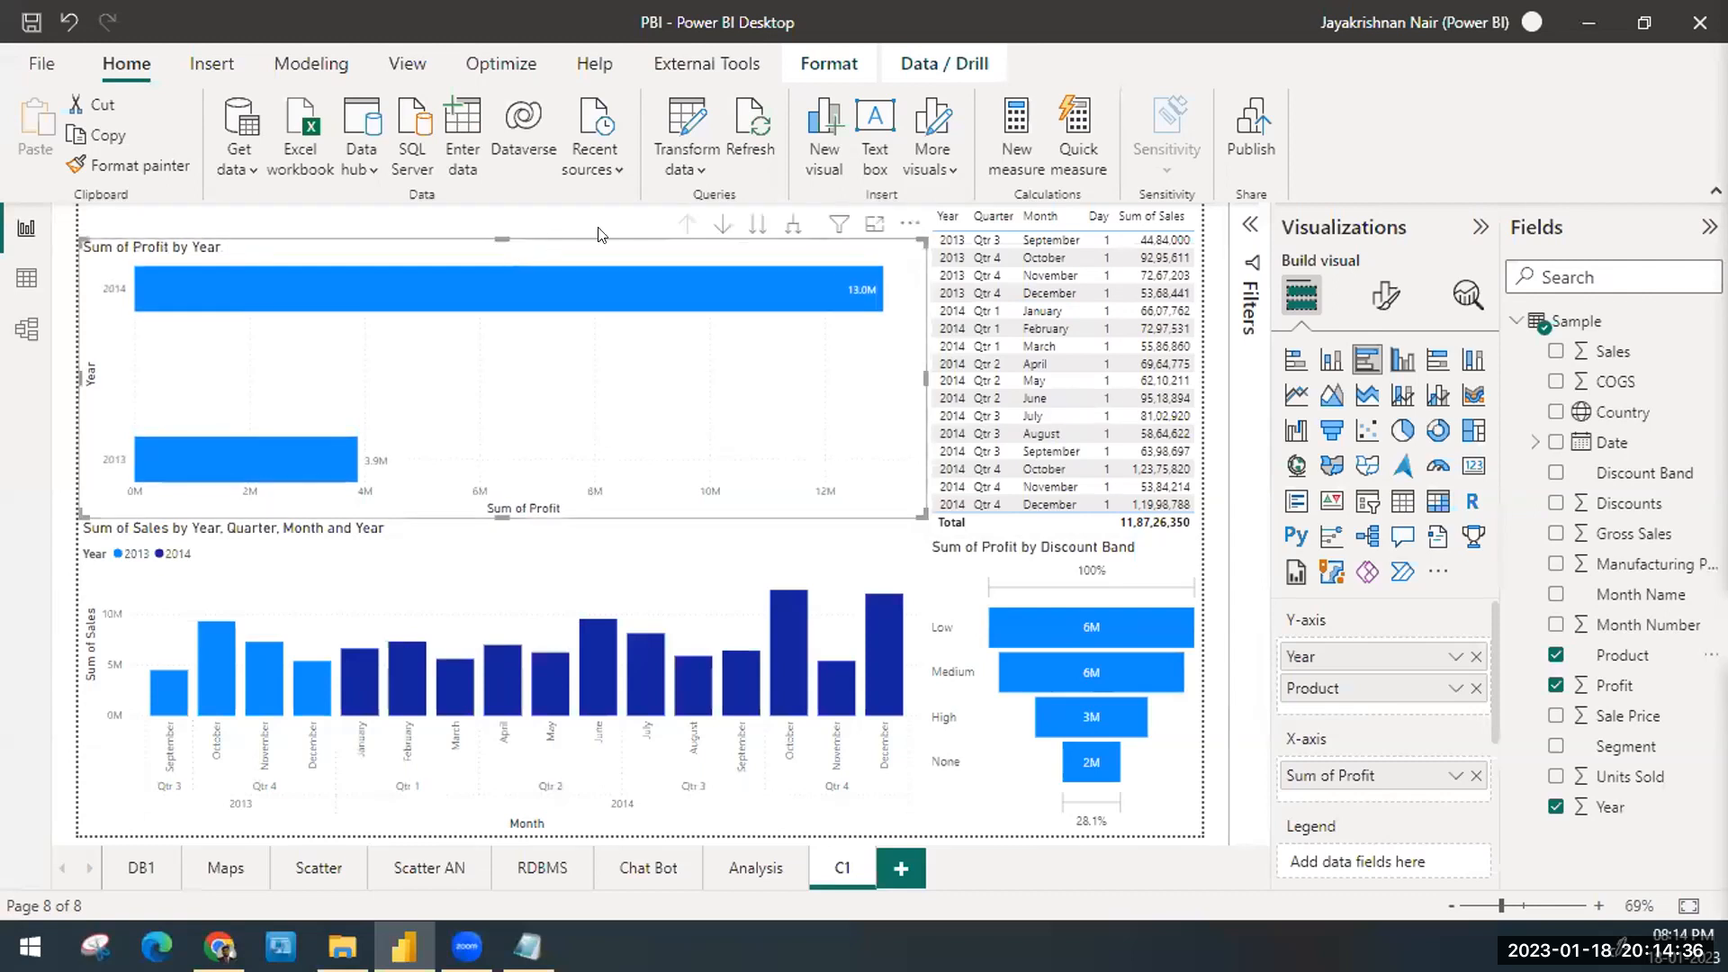
# Step: Remove Product from the profit chart's Y-axis, and add Product, Discount Band, Country and Segment in that order below Year
pyautogui.click(1476, 689)
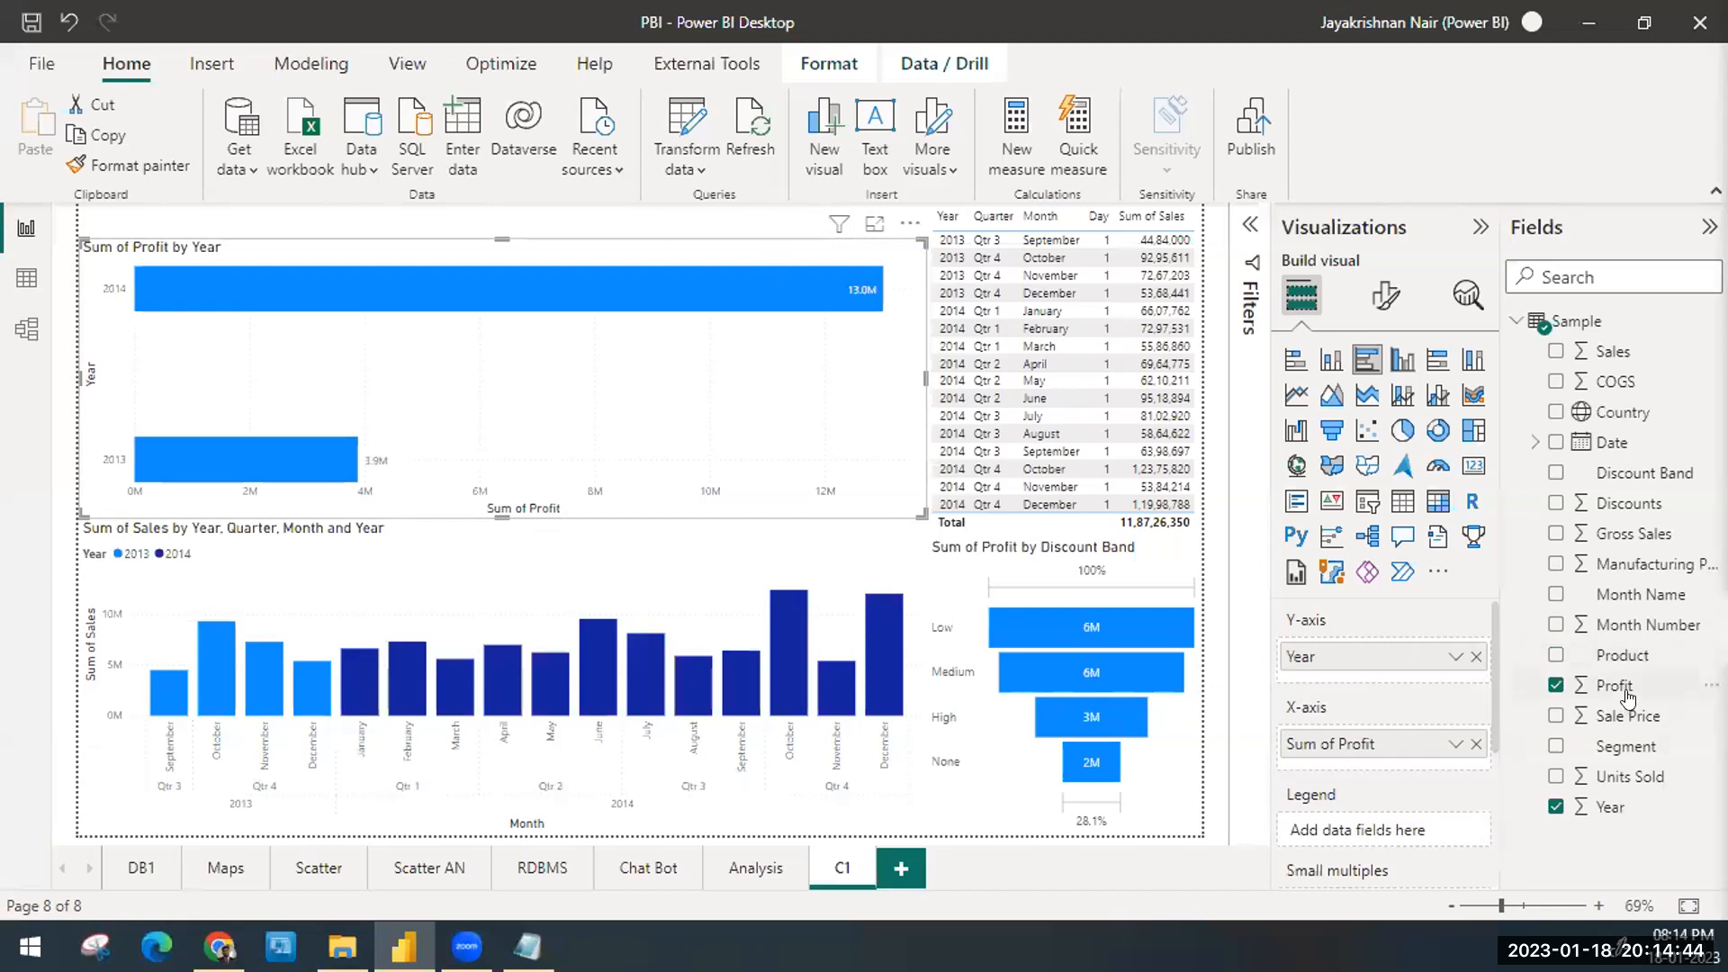
pyautogui.moveTo(1629, 657); pyautogui.dragTo(1409, 677)
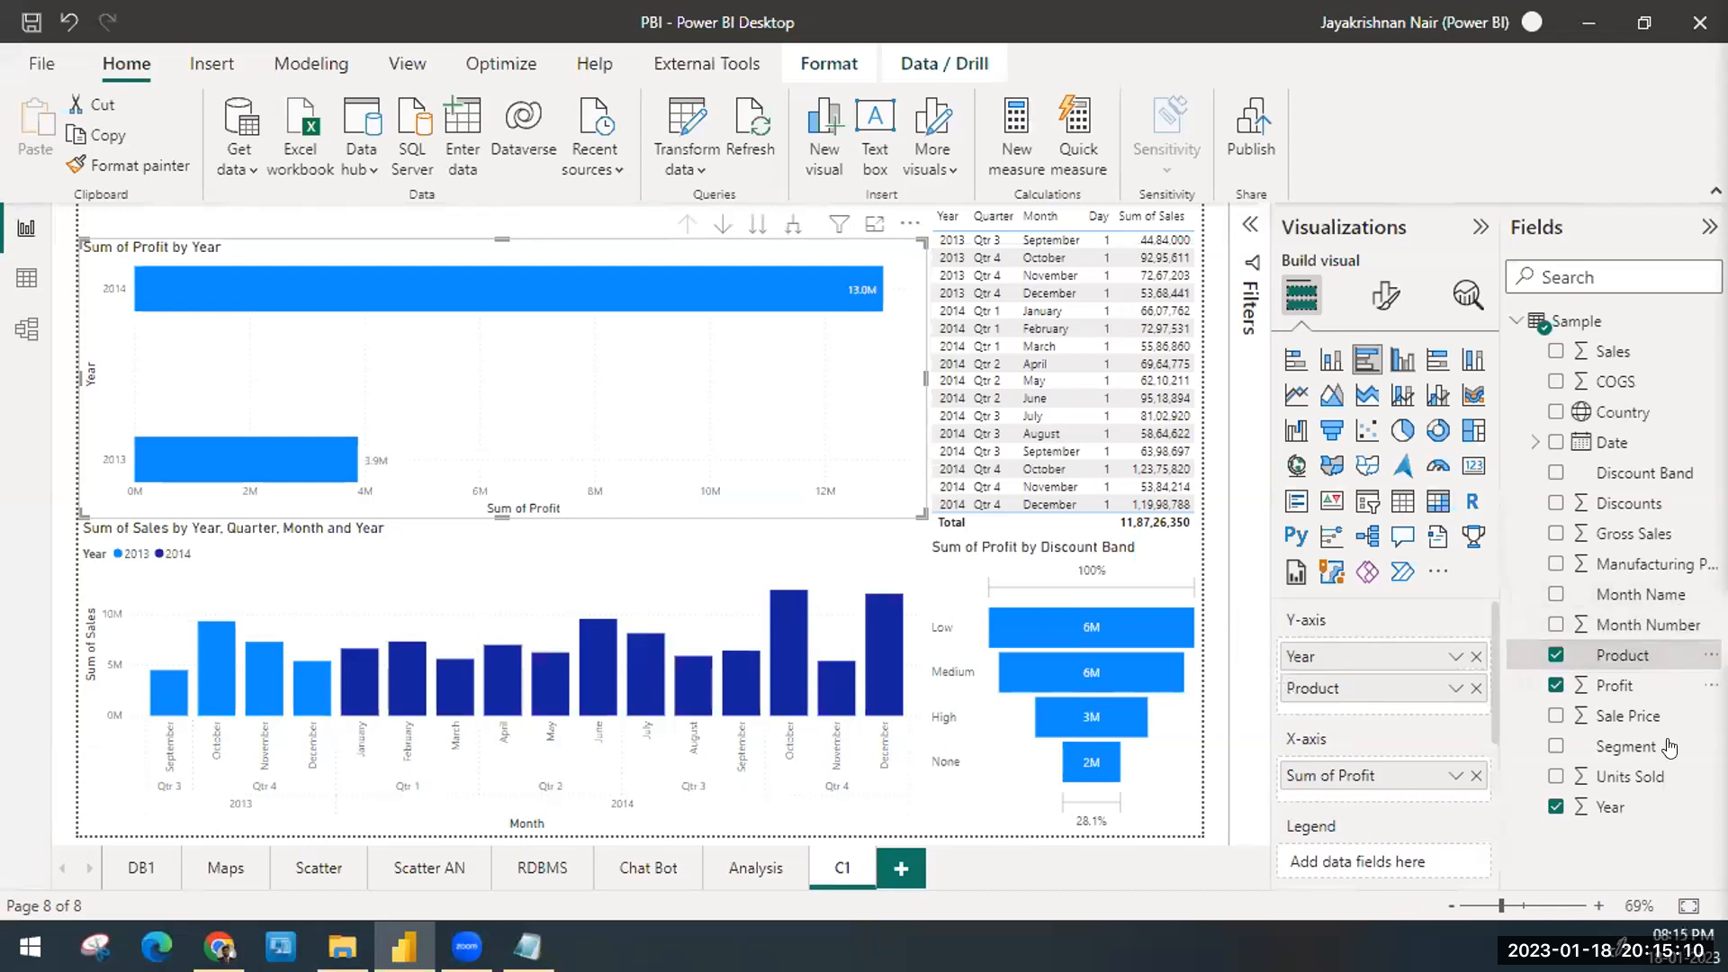
pyautogui.moveTo(1640, 474); pyautogui.dragTo(1449, 707)
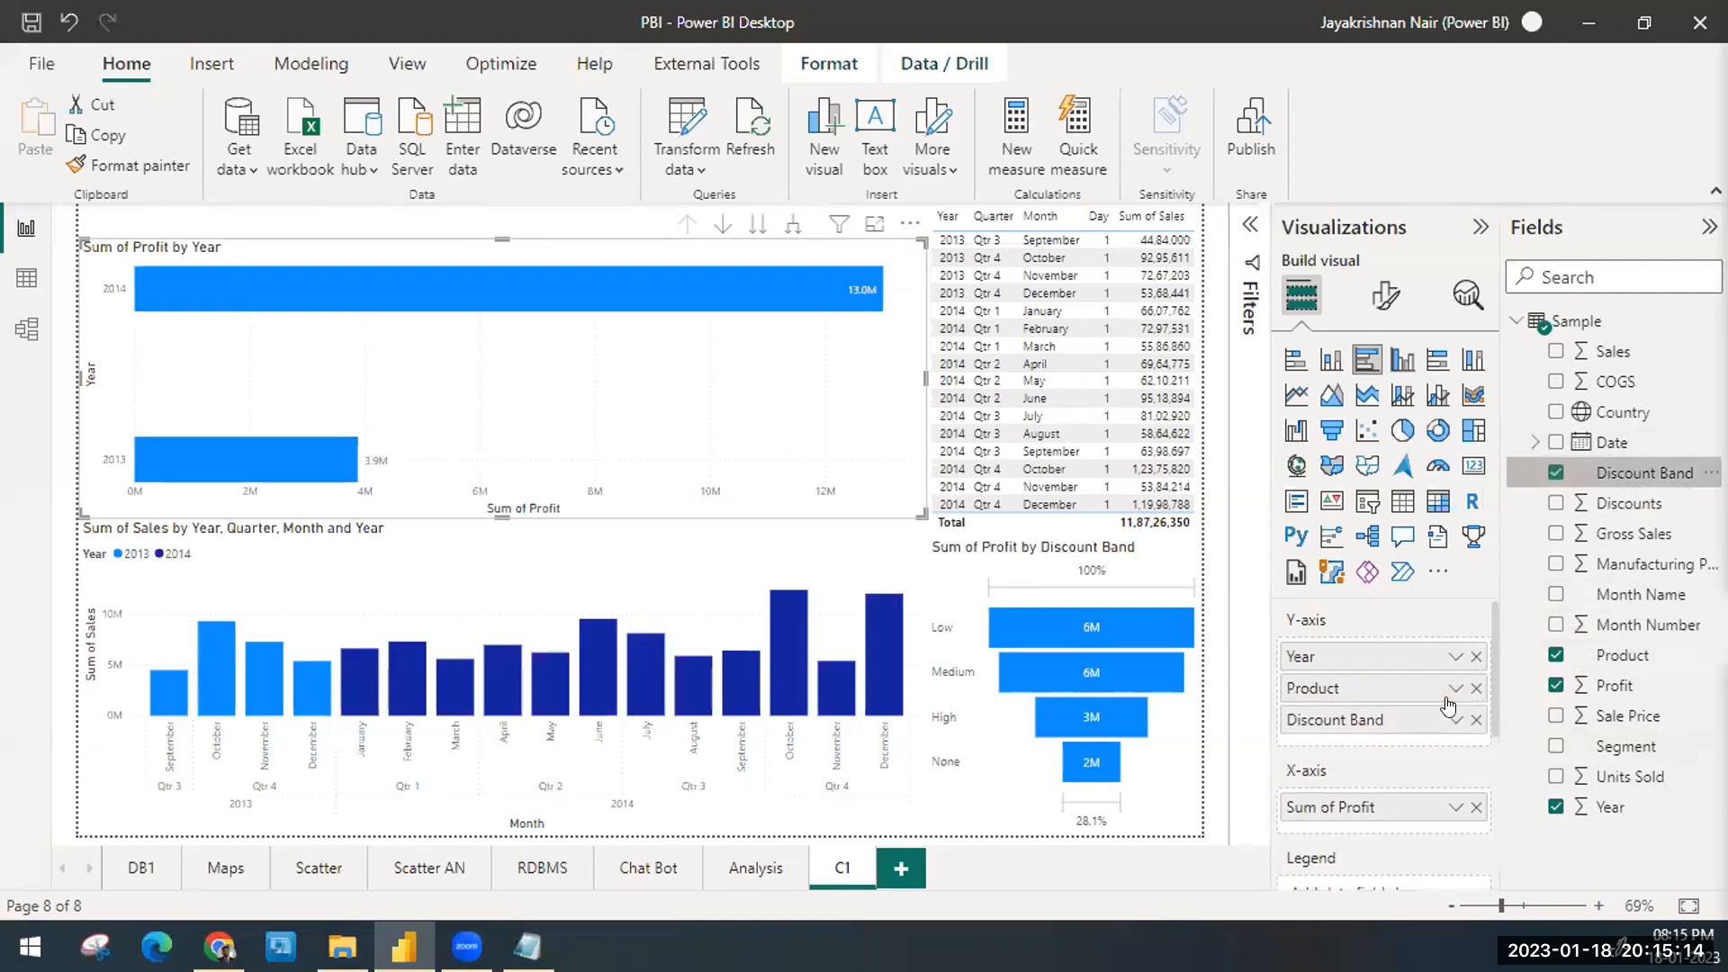
pyautogui.moveTo(1593, 414); pyautogui.dragTo(1410, 725)
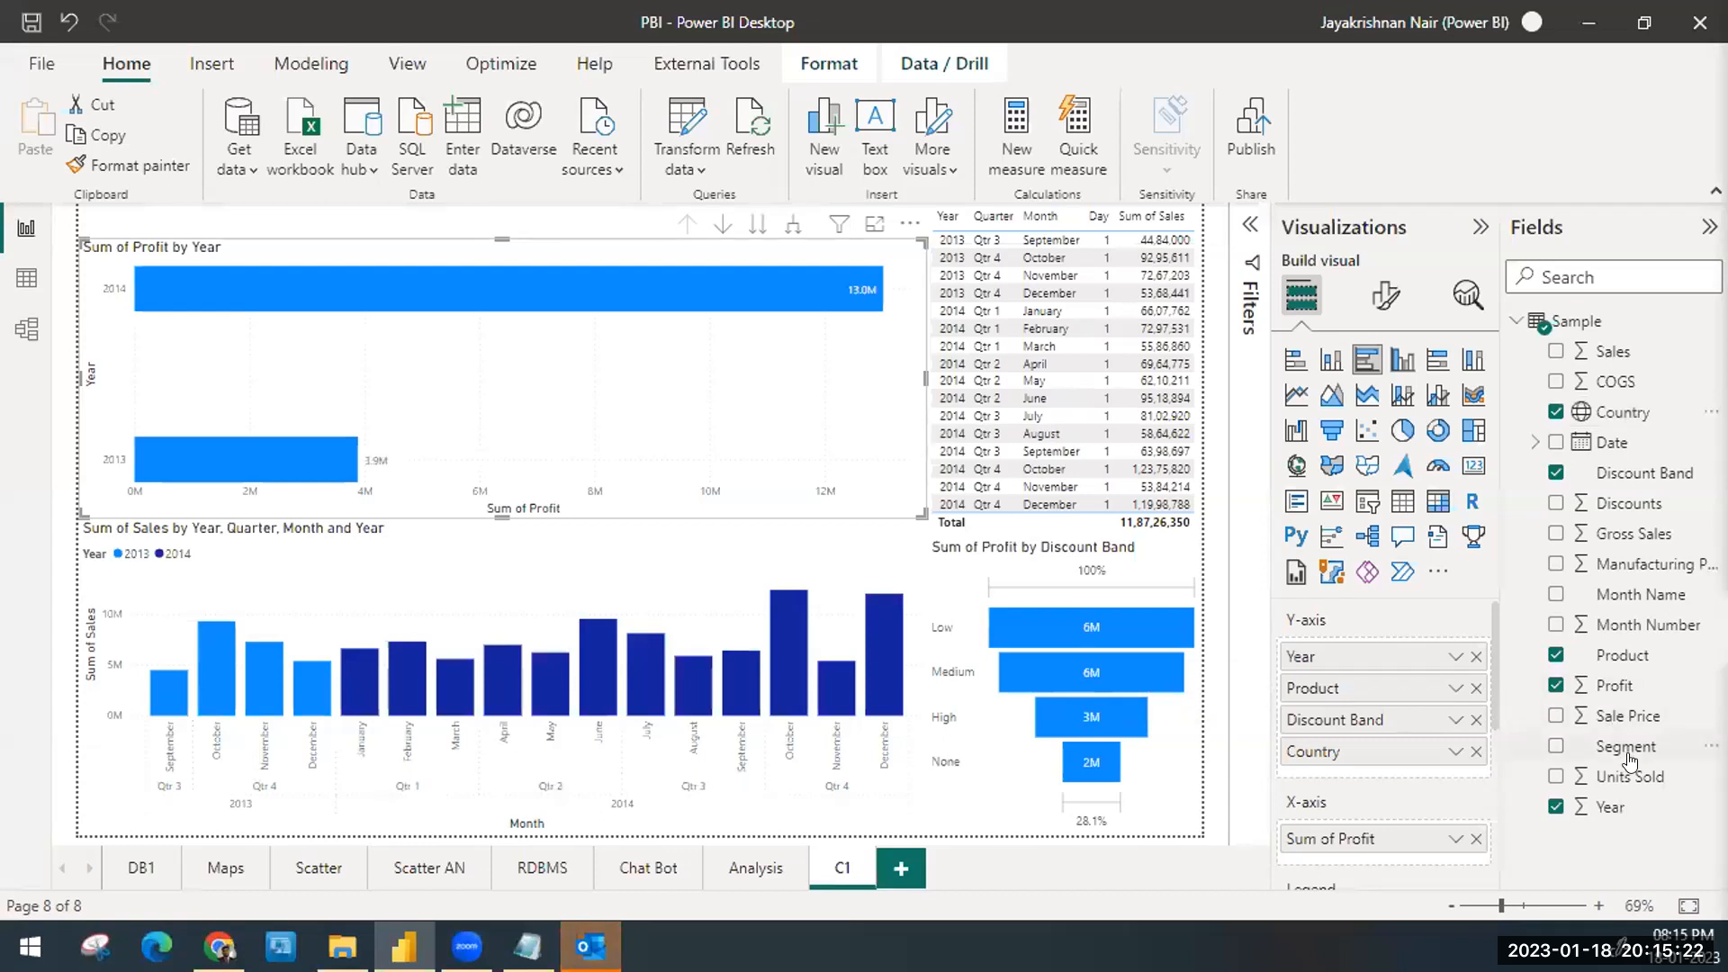
pyautogui.moveTo(1623, 751); pyautogui.dragTo(1406, 783)
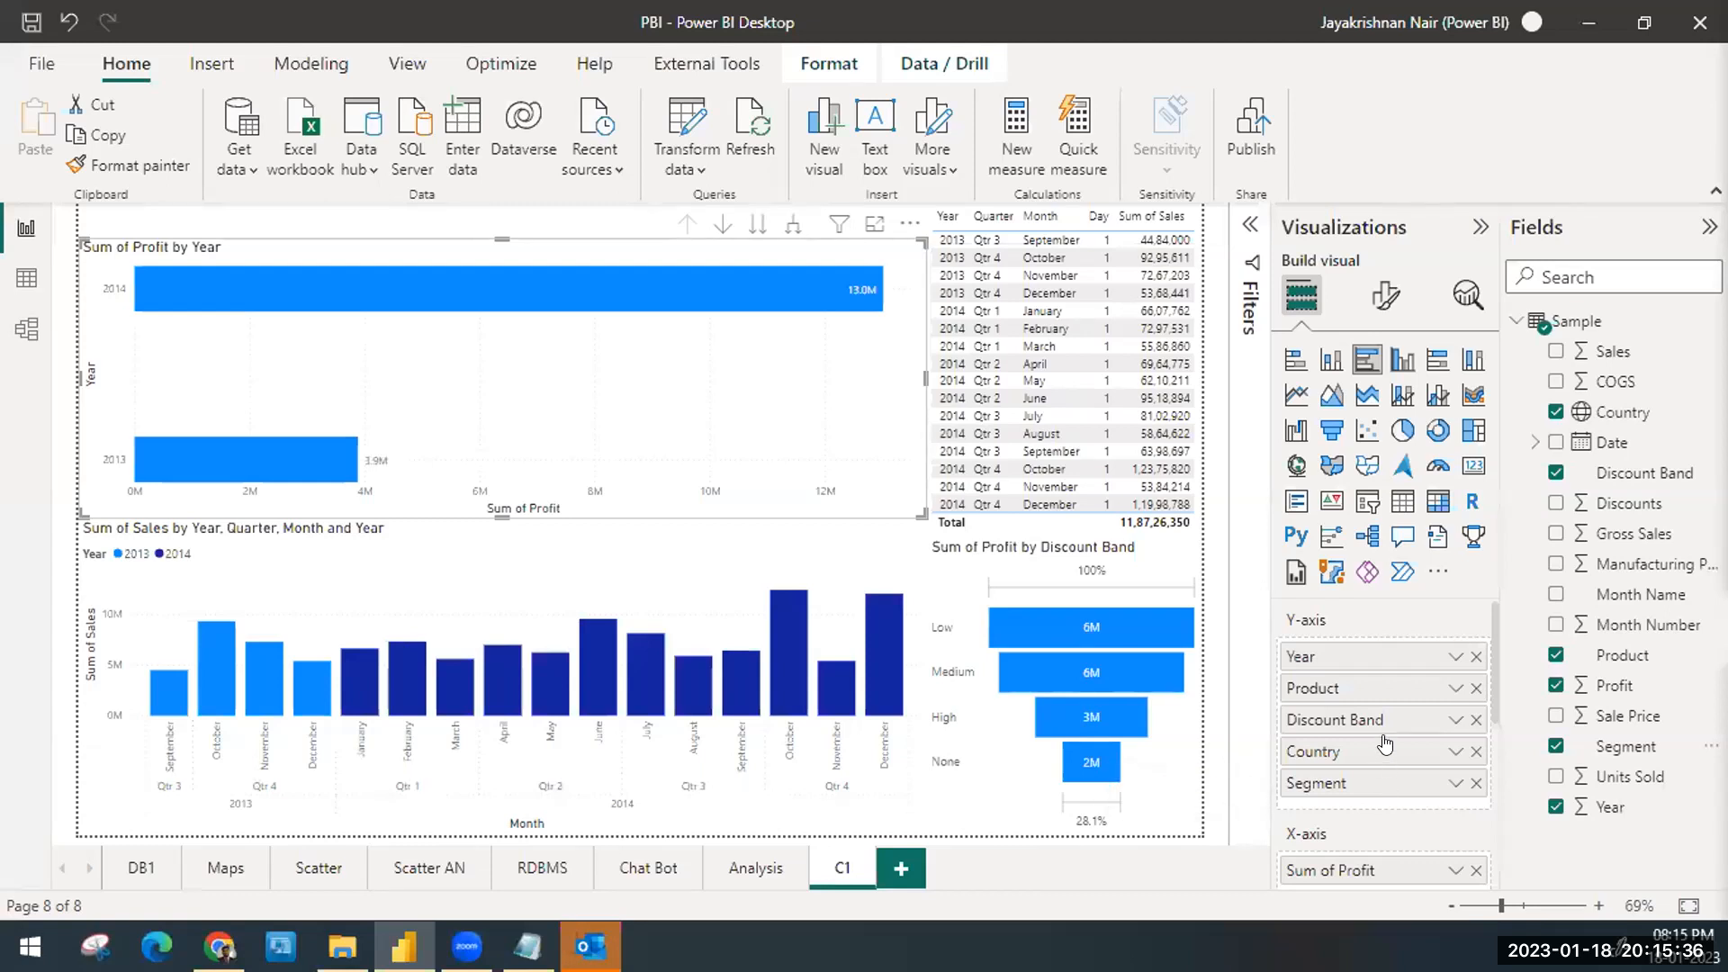
pyautogui.scroll(-1, 1384, 744)
pyautogui.scroll(1, 1384, 744)
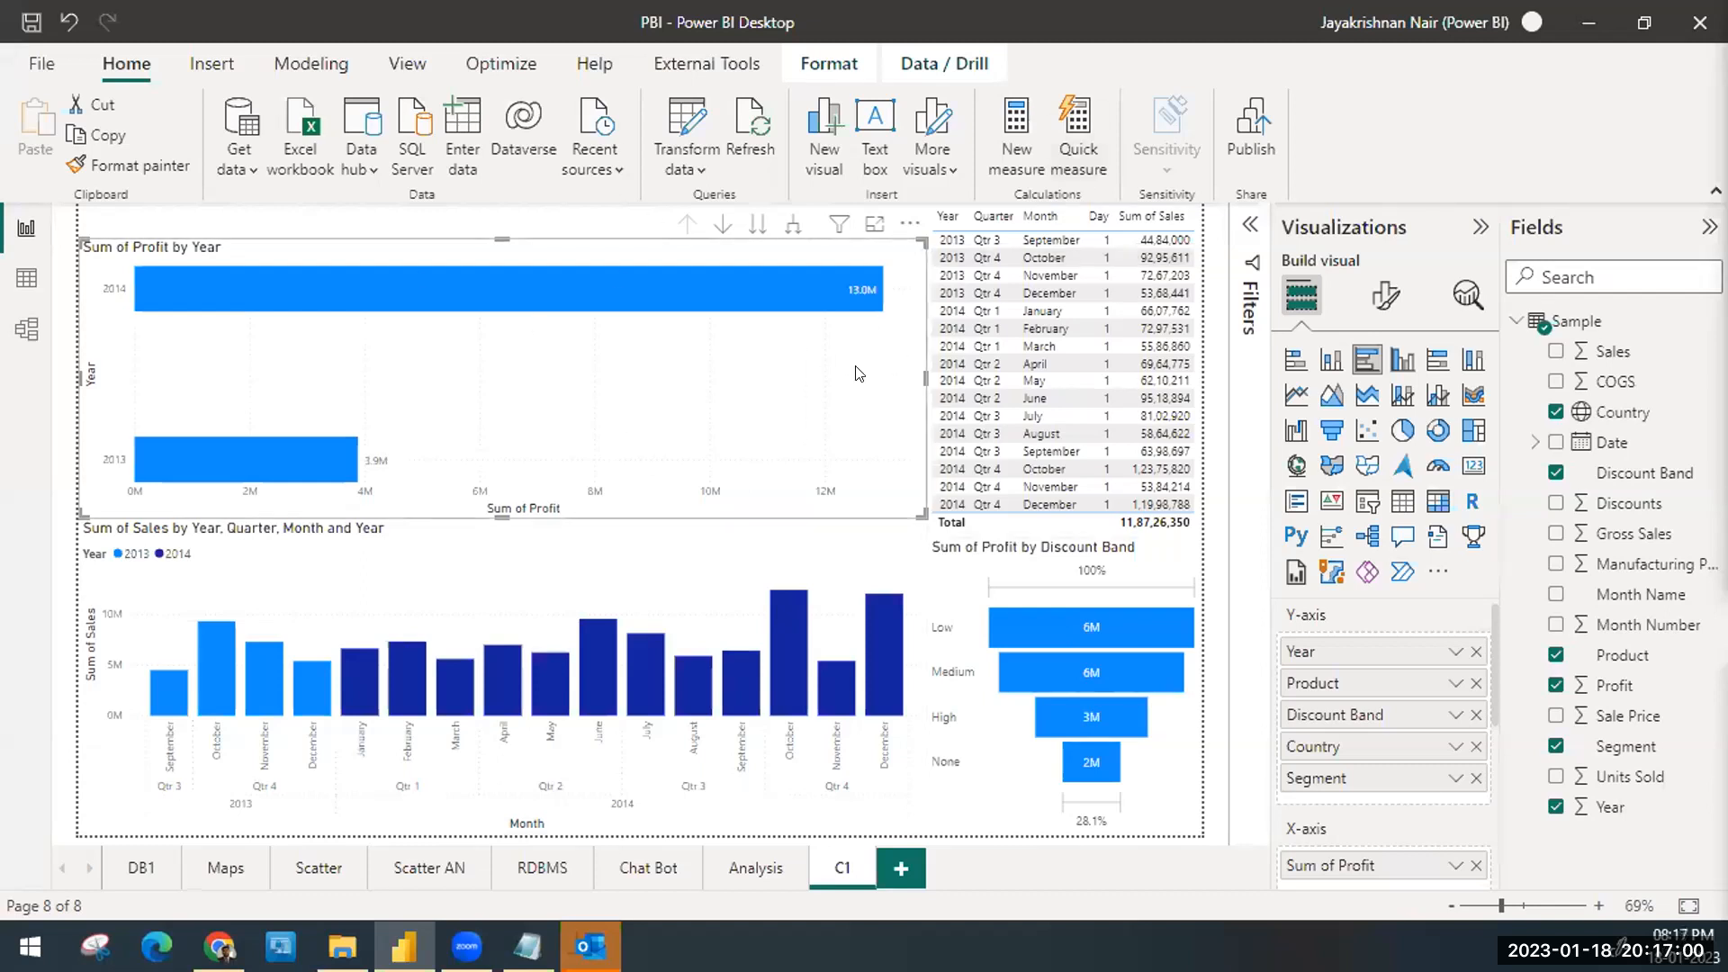
# Step: Turn on drill mode for the profit bar chart and drill down through 2014, Paseo, Low and United States of America
pyautogui.moveTo(925, 378); pyautogui.dragTo(918, 418)
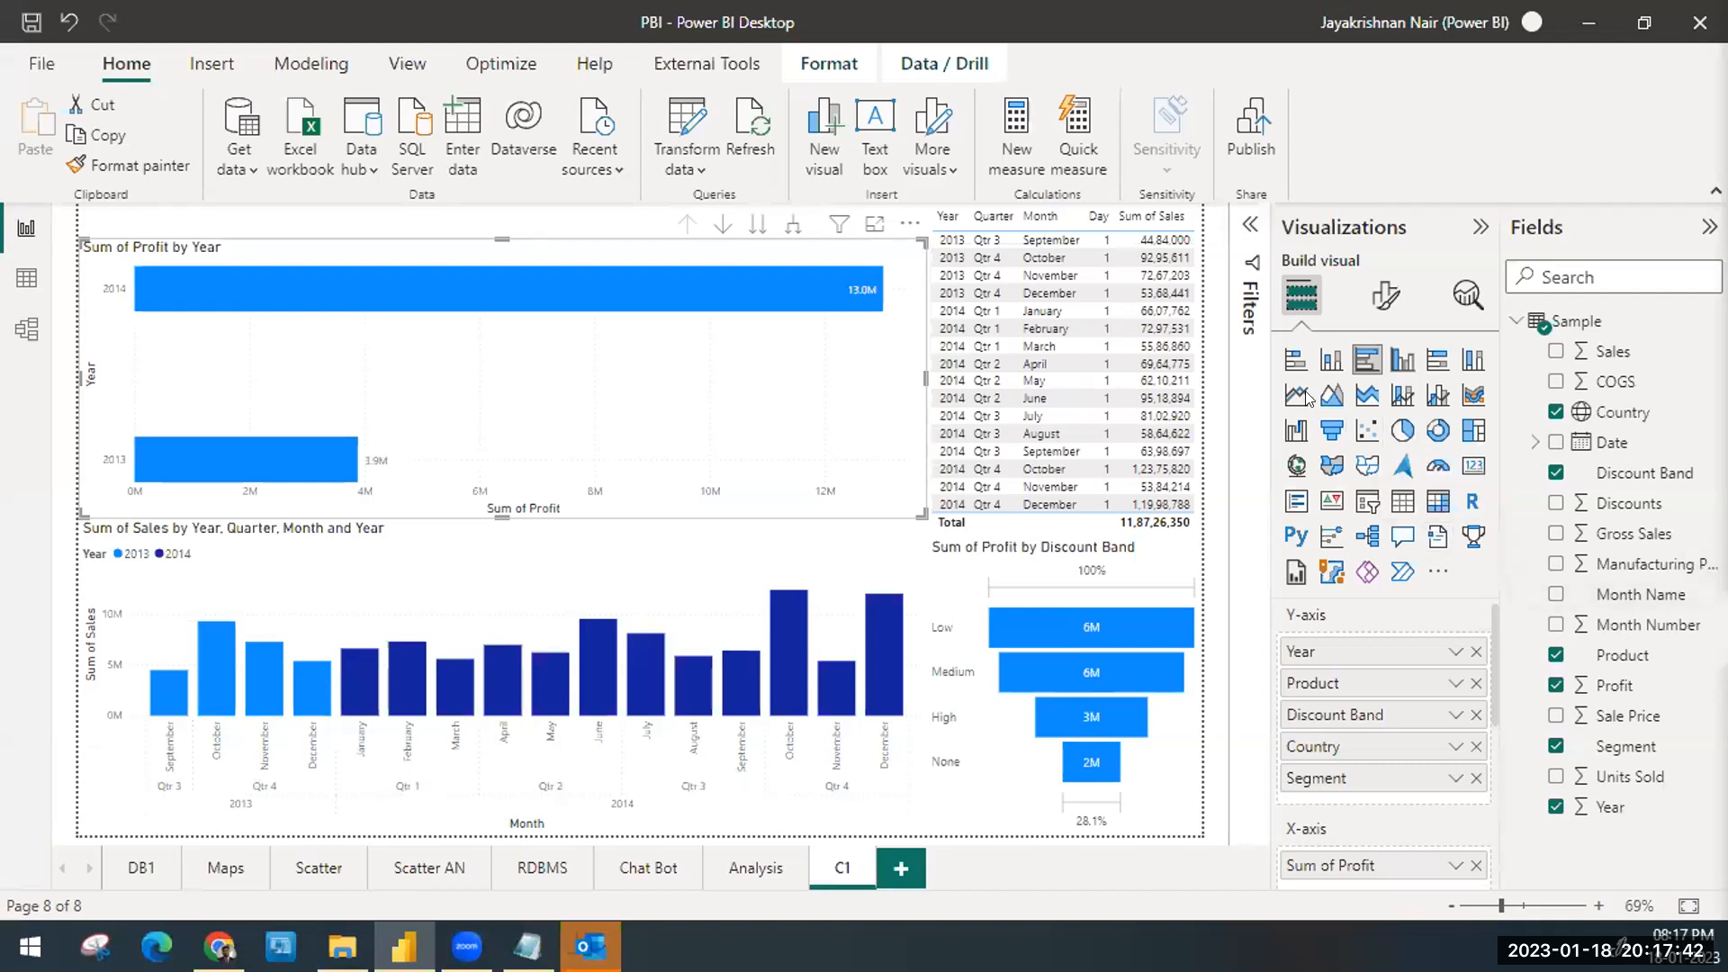
pyautogui.click(722, 233)
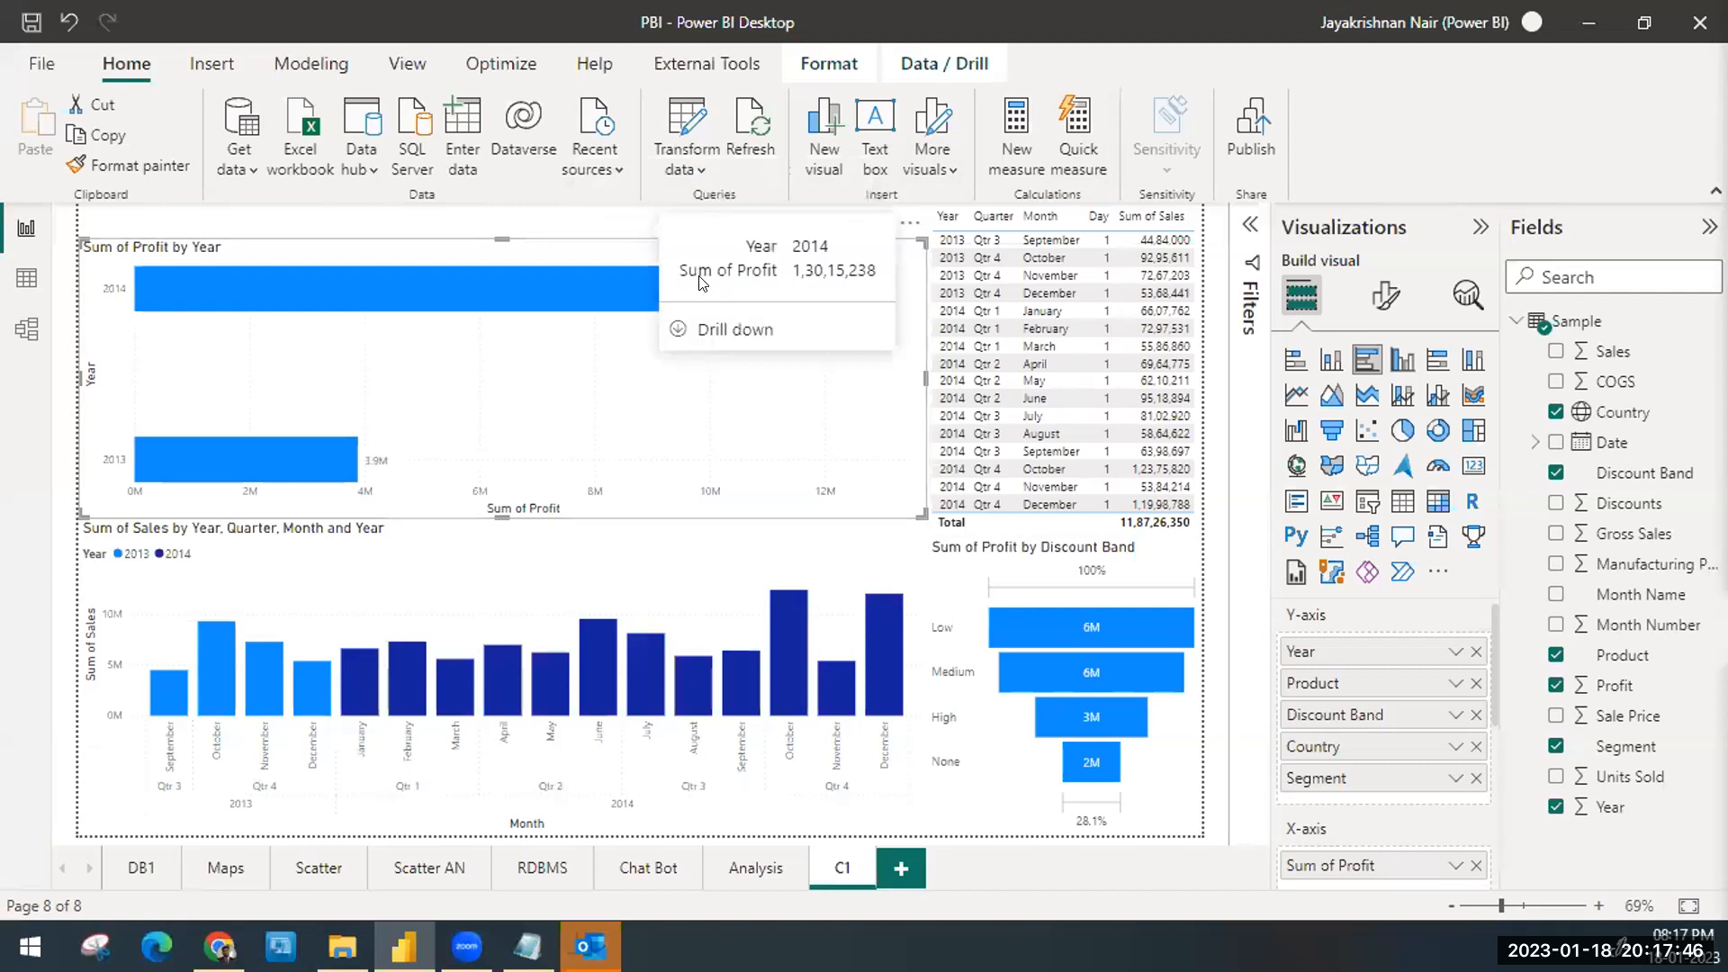
pyautogui.click(526, 290)
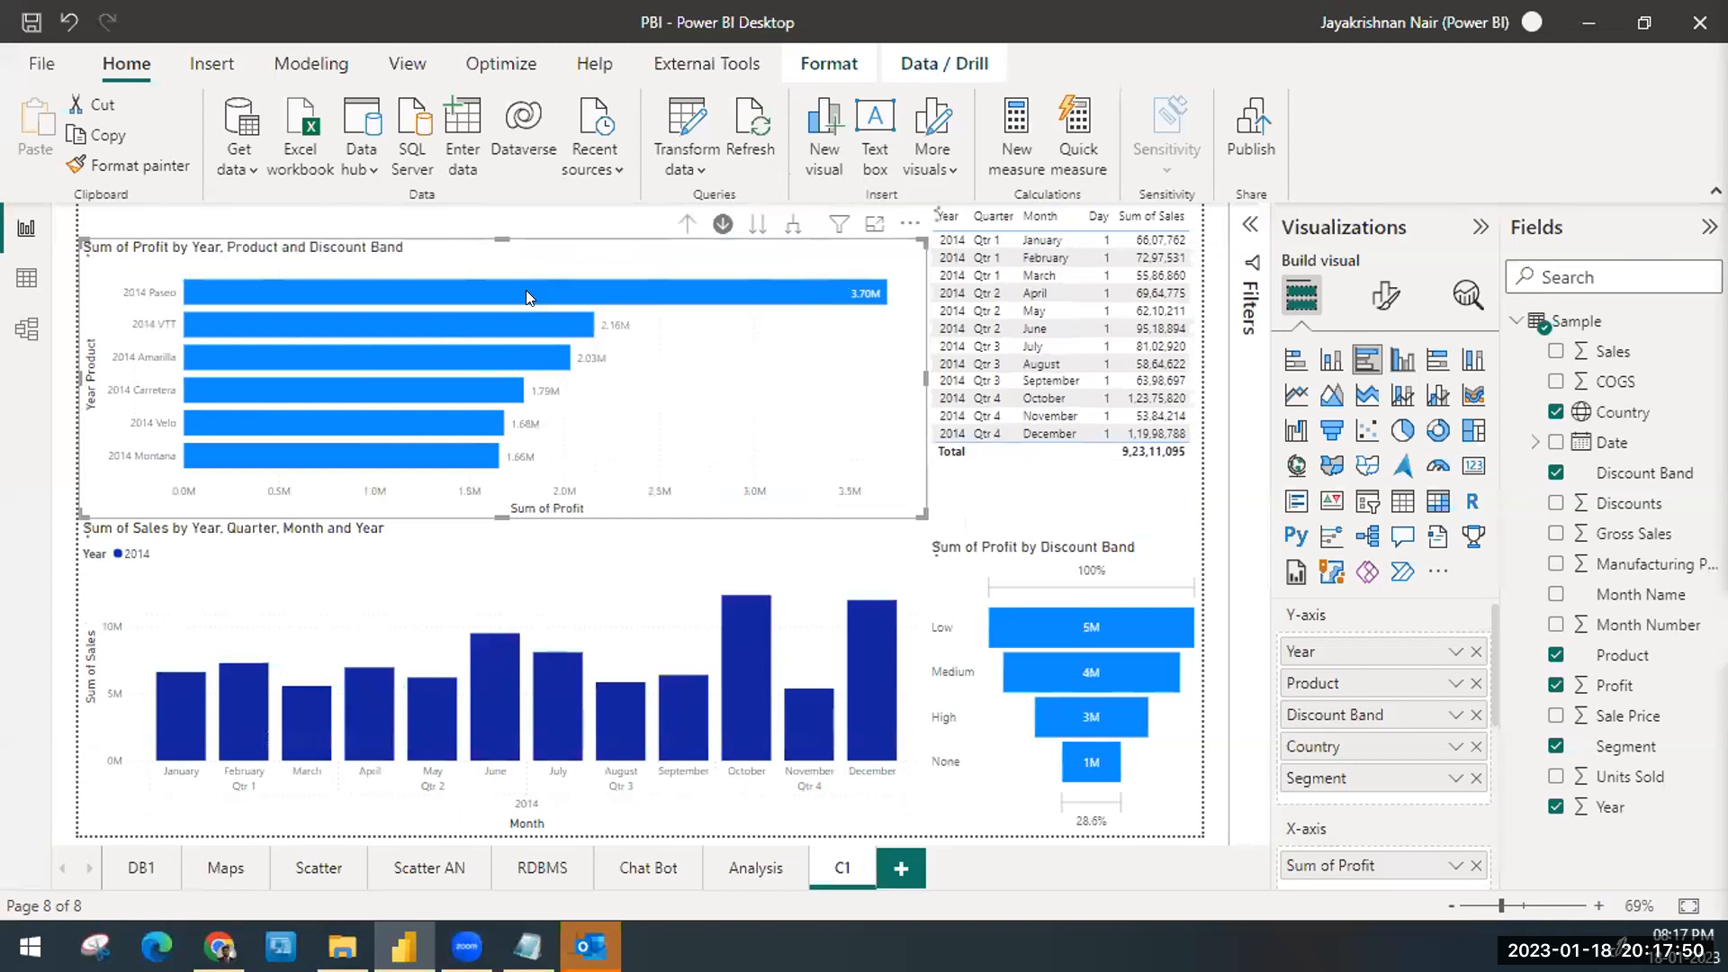
pyautogui.click(525, 290)
pyautogui.click(456, 304)
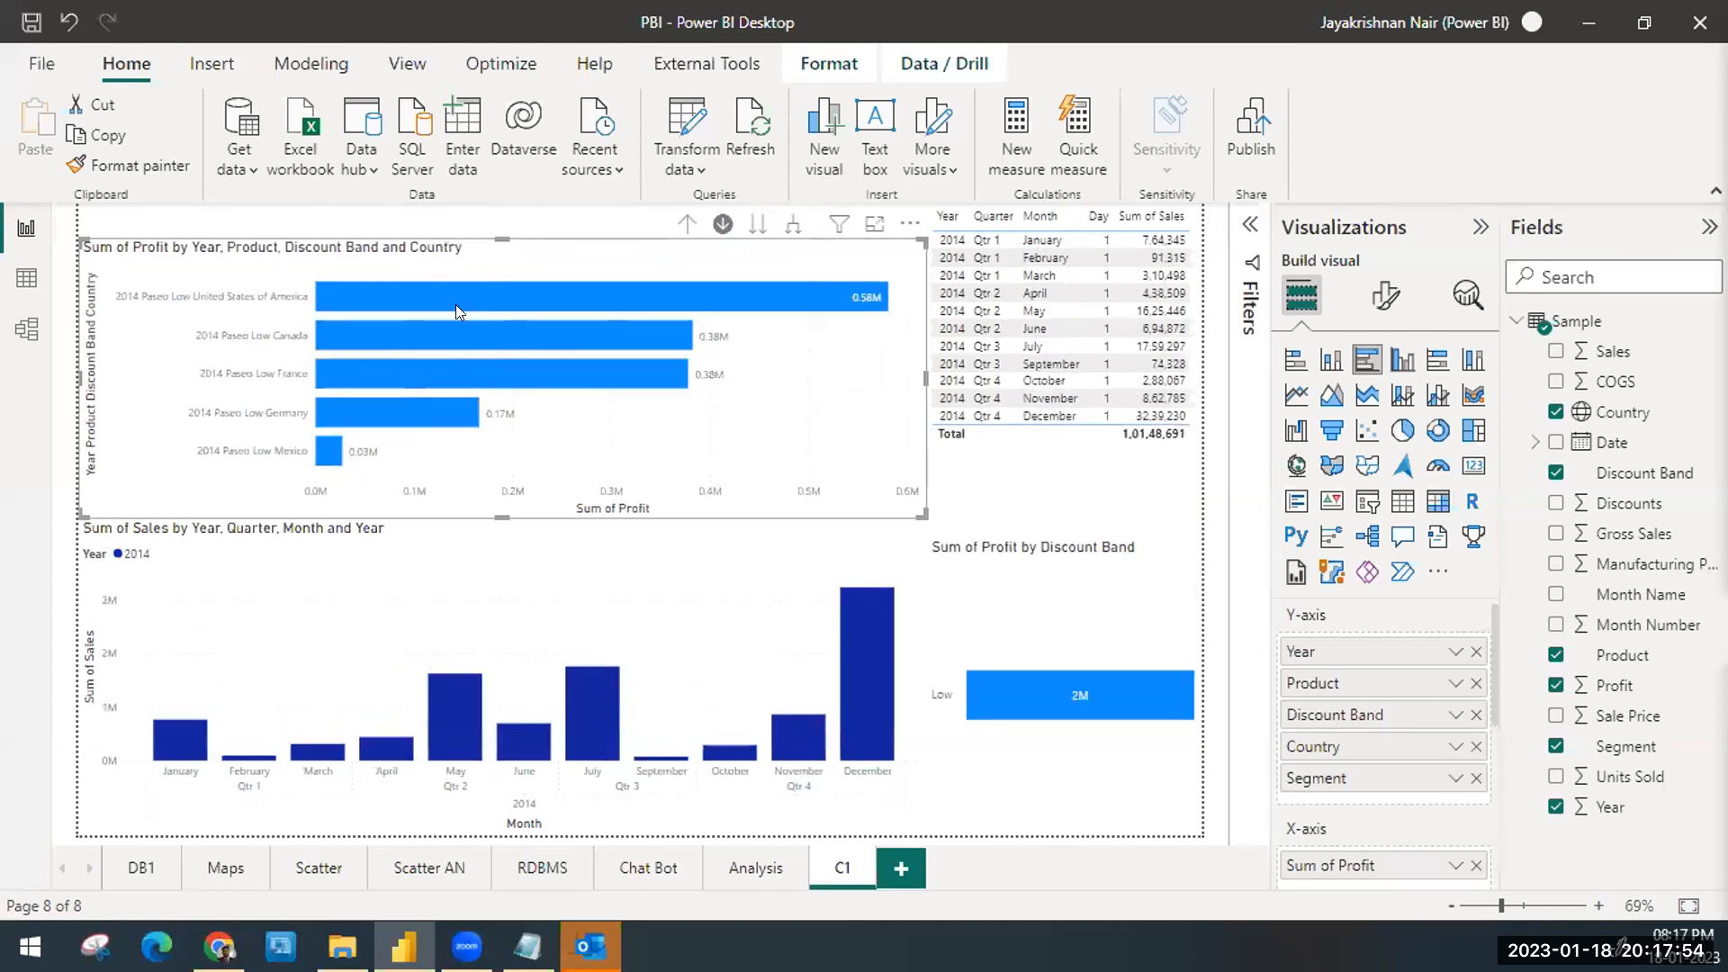
pyautogui.click(578, 285)
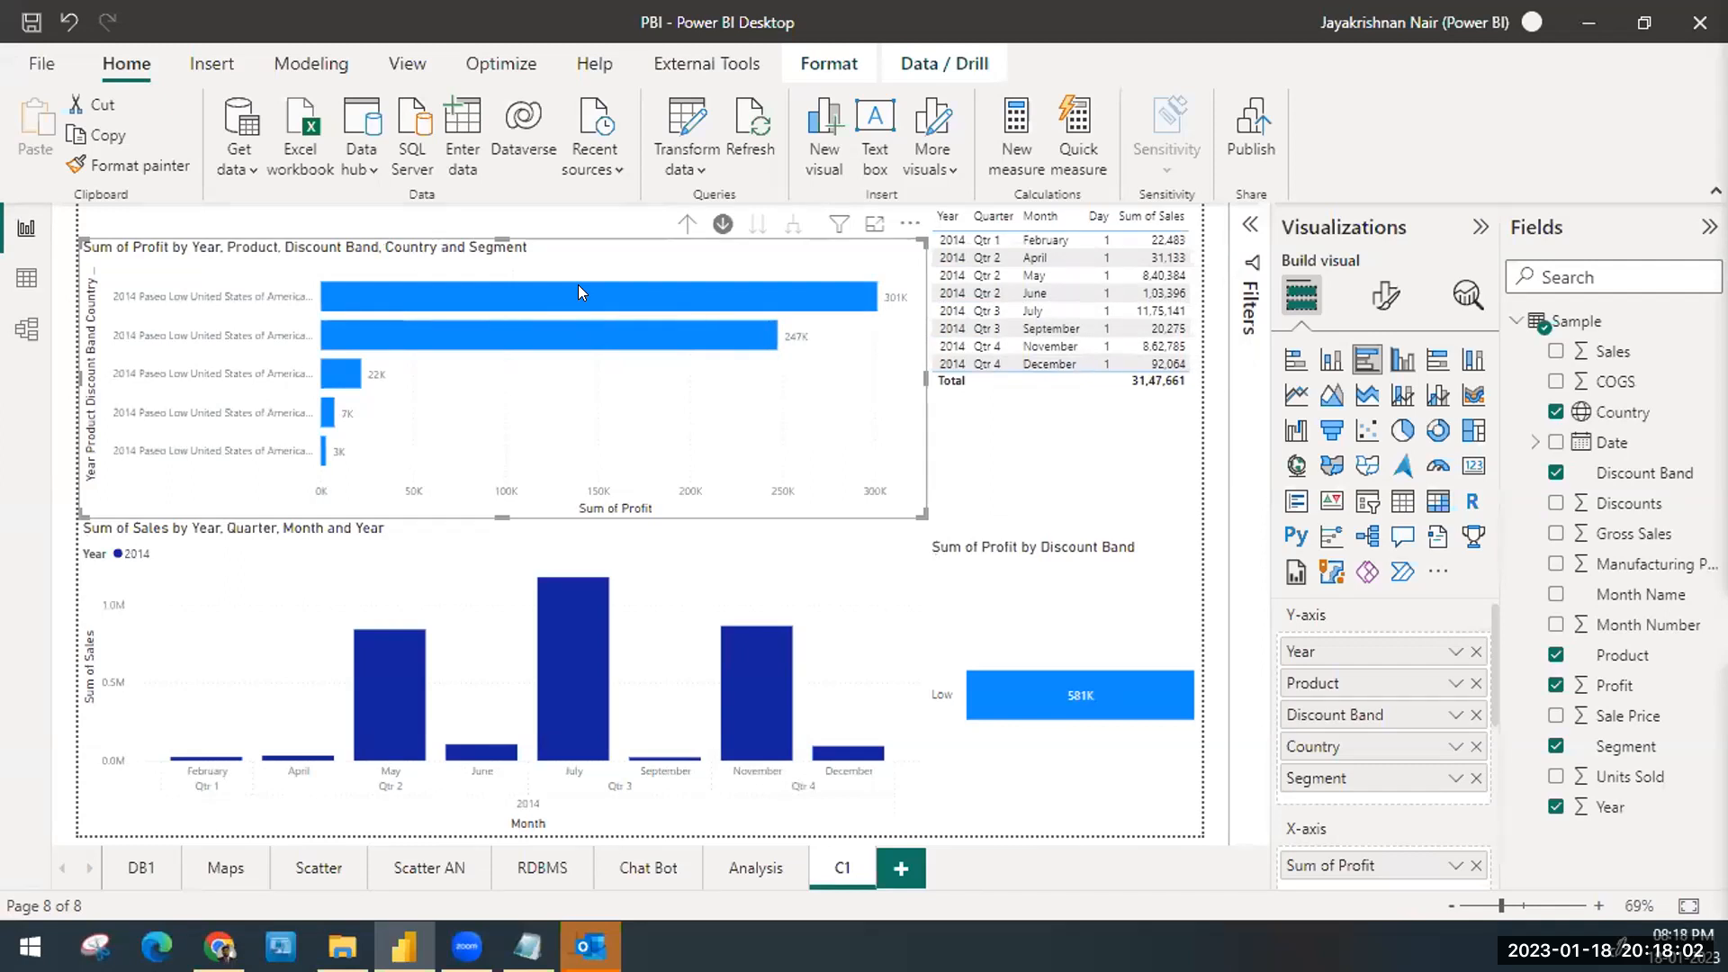
# Step: Drill the profit bar chart back up from the Segment level to the Year level
pyautogui.click(681, 225)
pyautogui.click(681, 225)
pyautogui.click(682, 225)
pyautogui.click(682, 226)
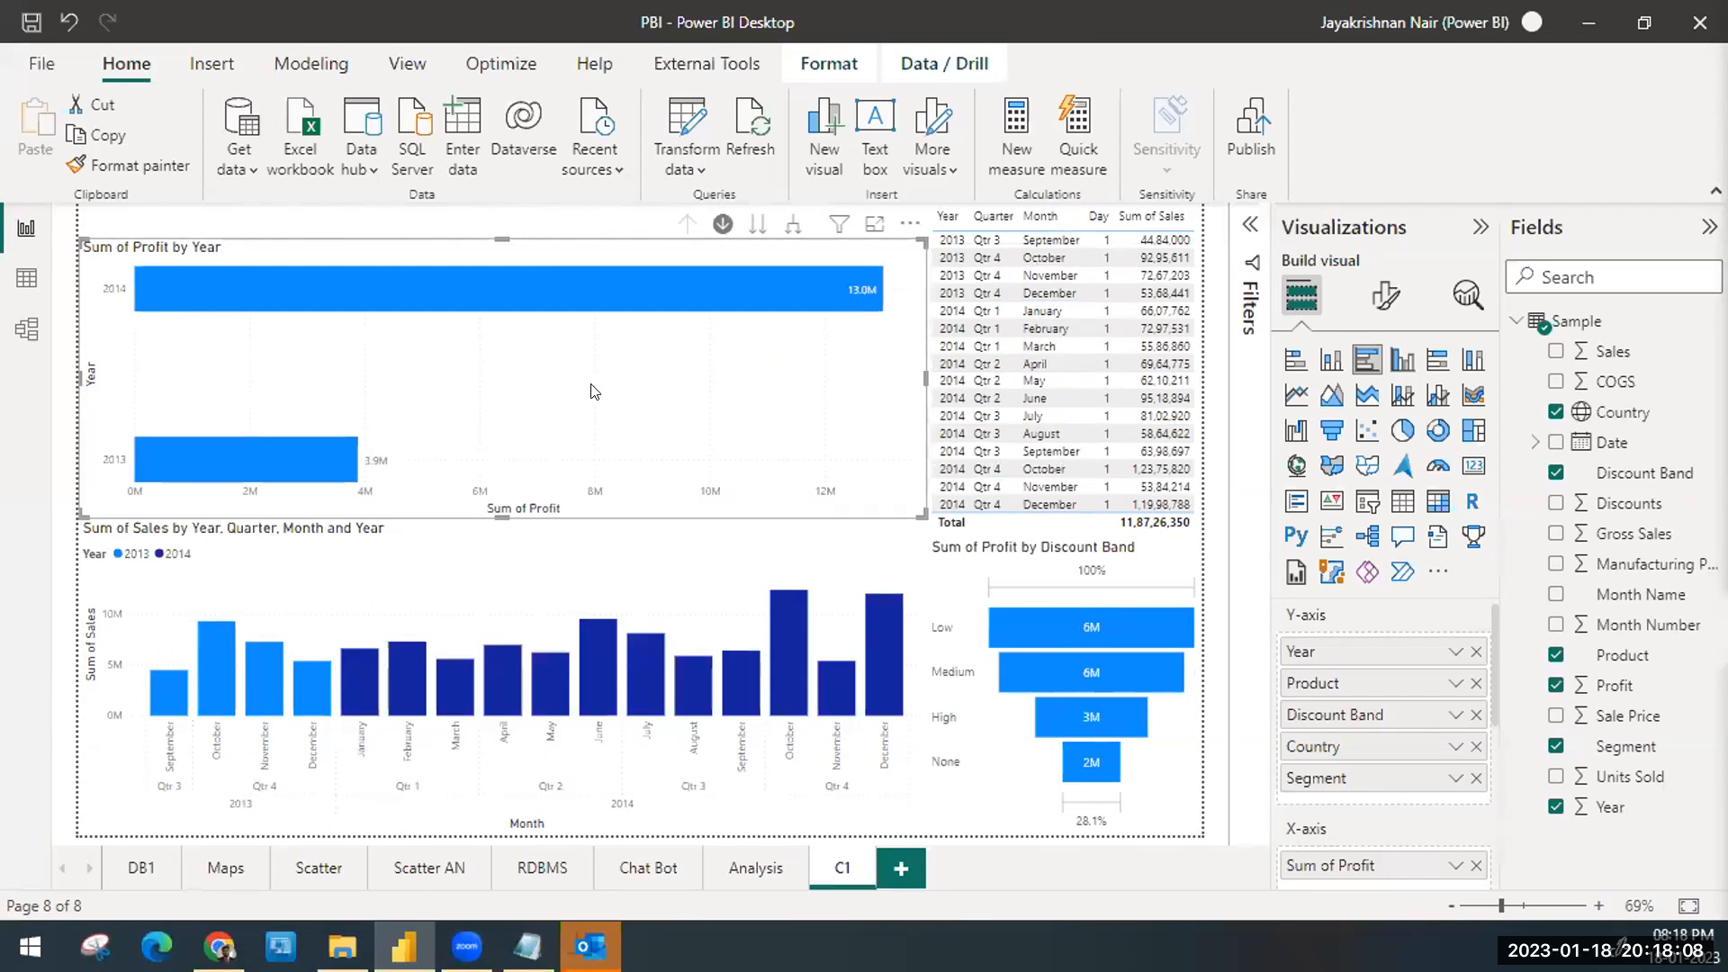
# Step: Try the stacked column type on the profit chart, change it to a clustered column chart, and turn off its drill mode
pyautogui.click(1327, 361)
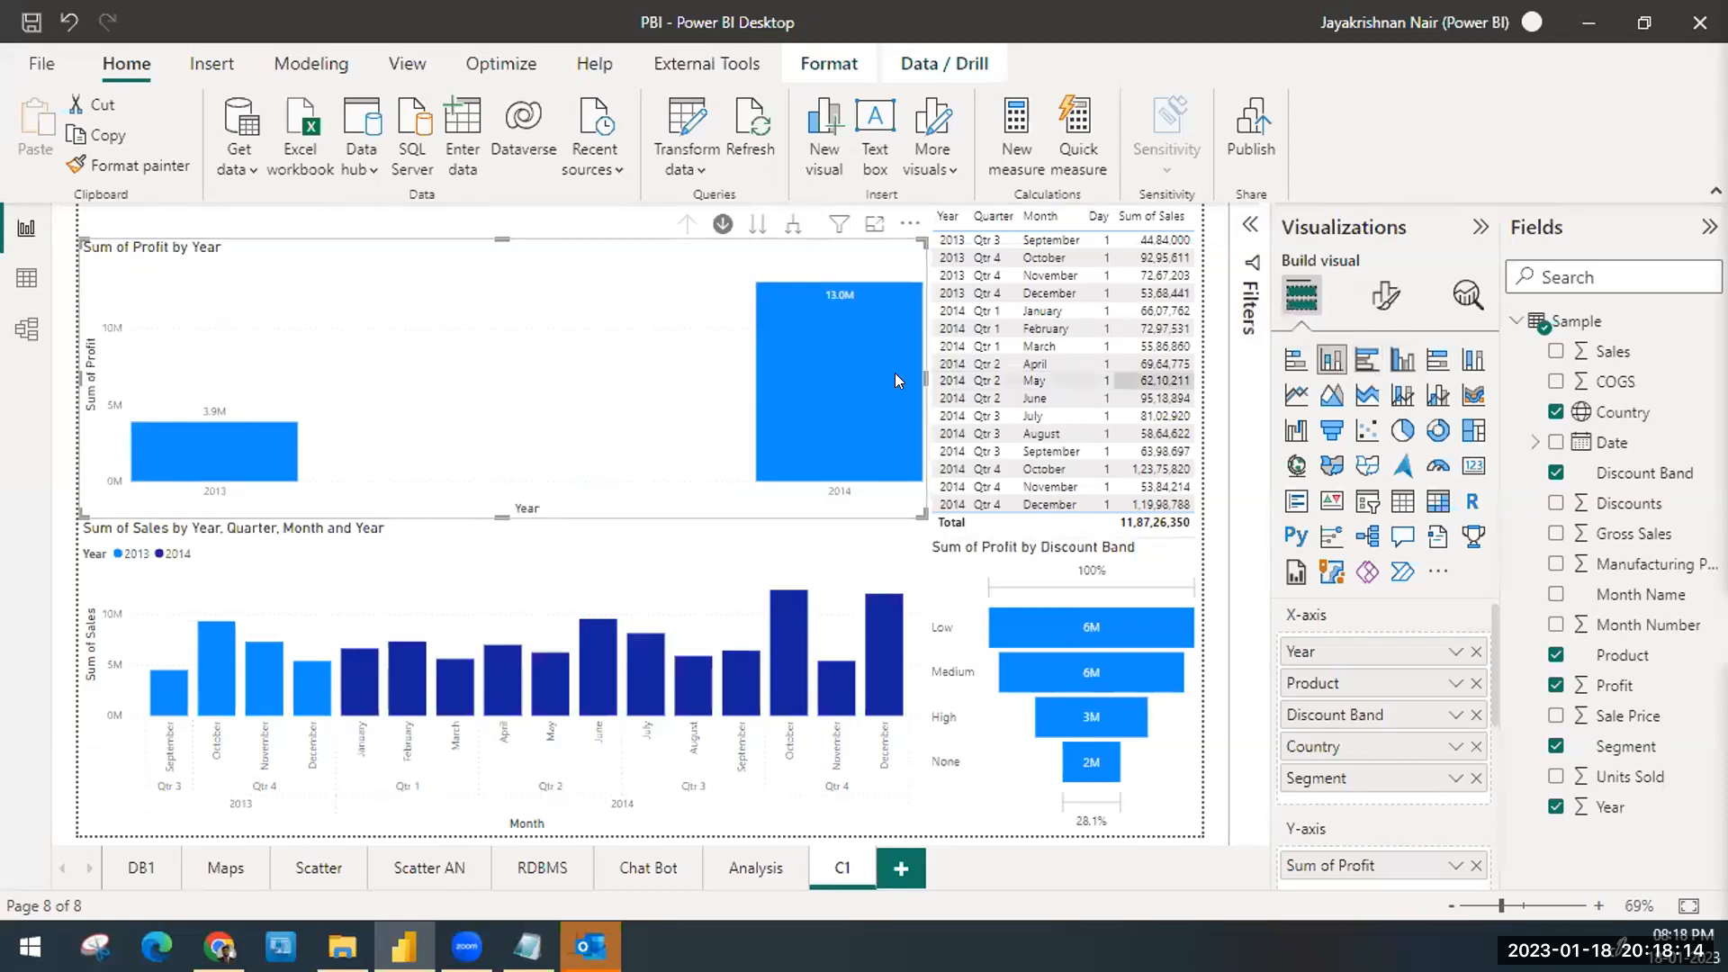
pyautogui.click(1403, 360)
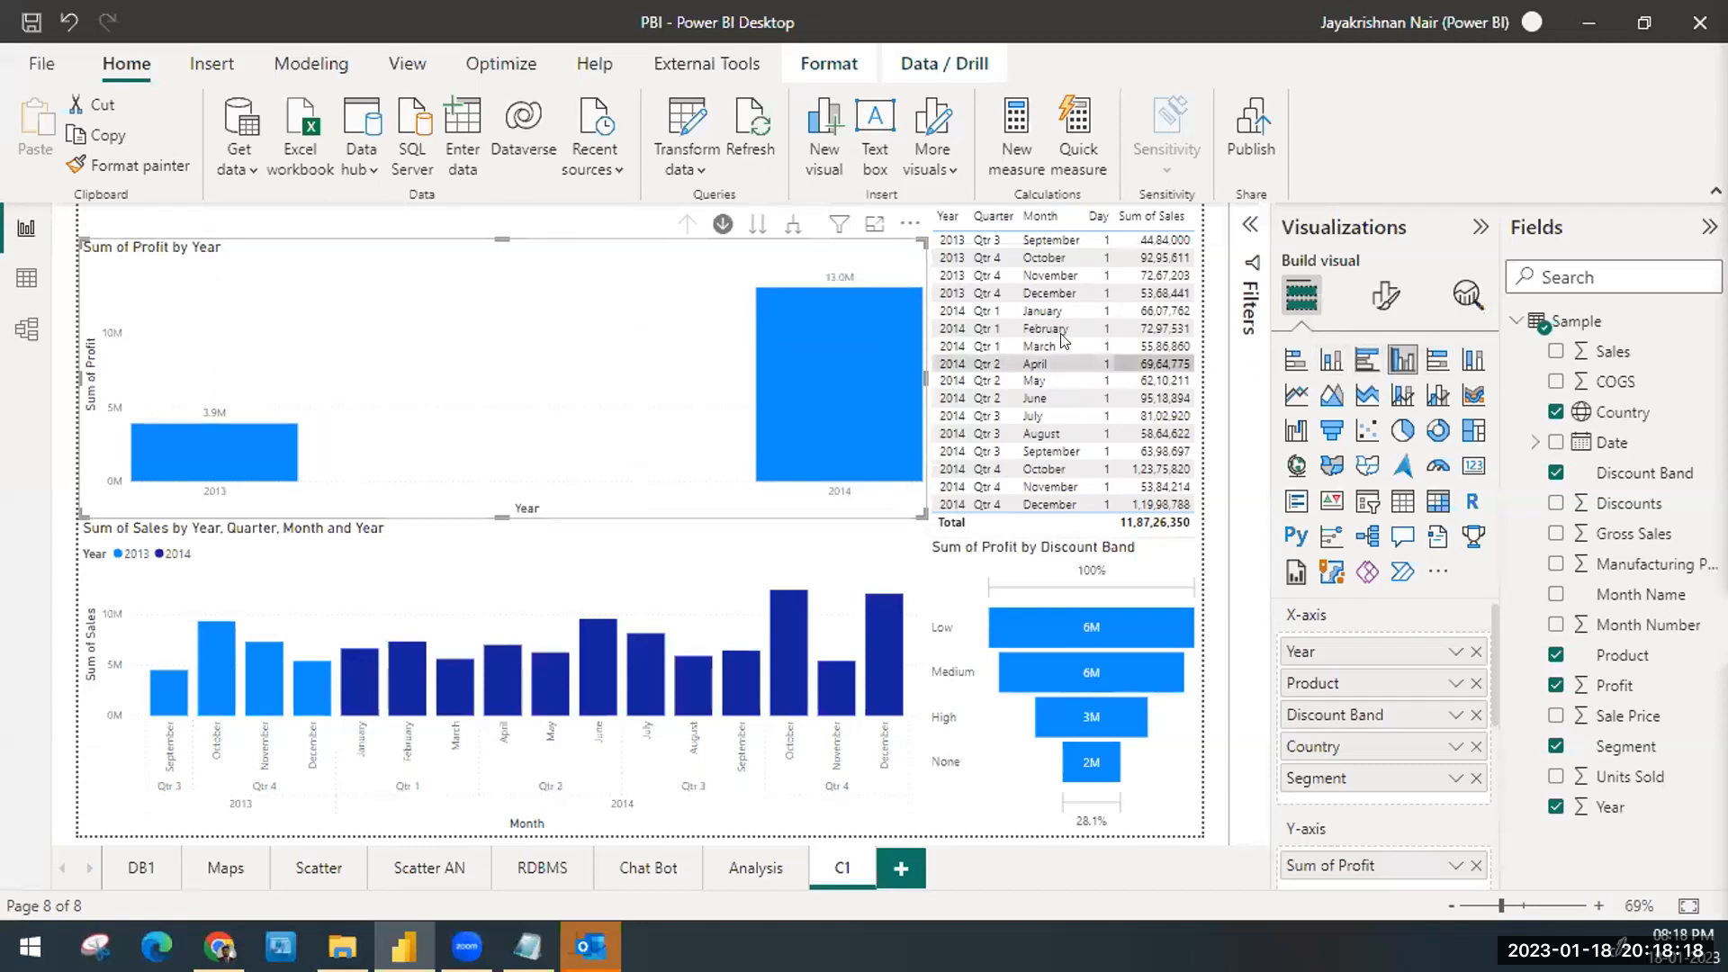
pyautogui.click(909, 227)
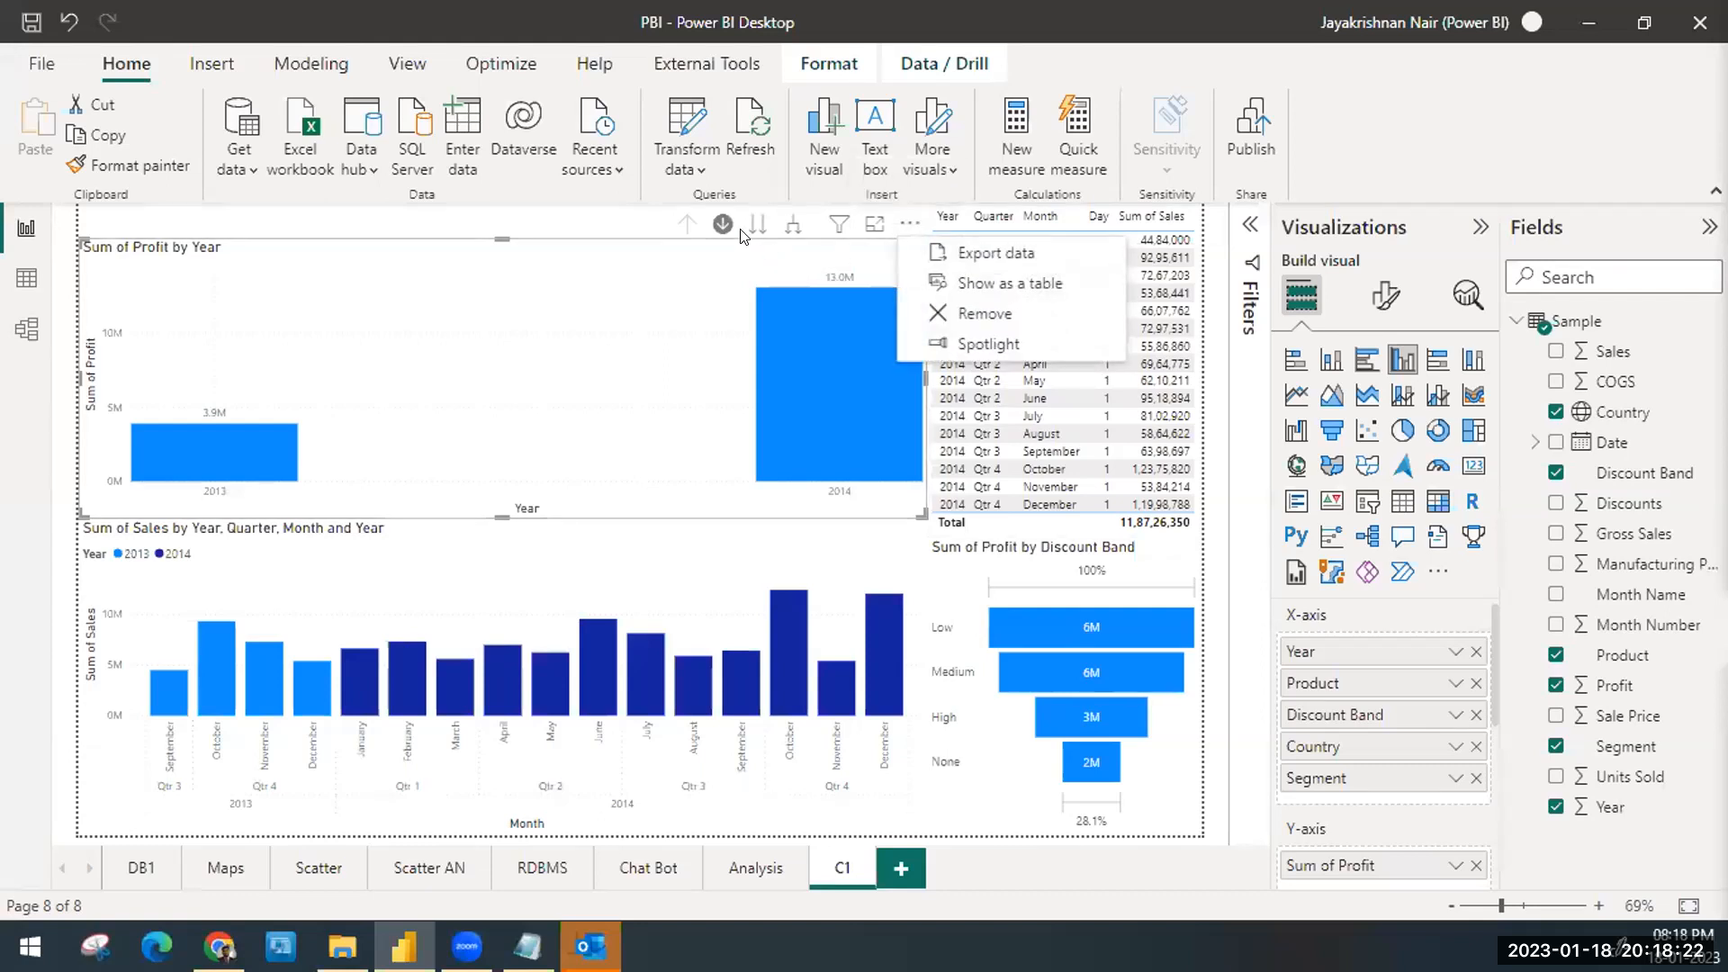
pyautogui.click(716, 216)
pyautogui.click(717, 220)
pyautogui.click(717, 219)
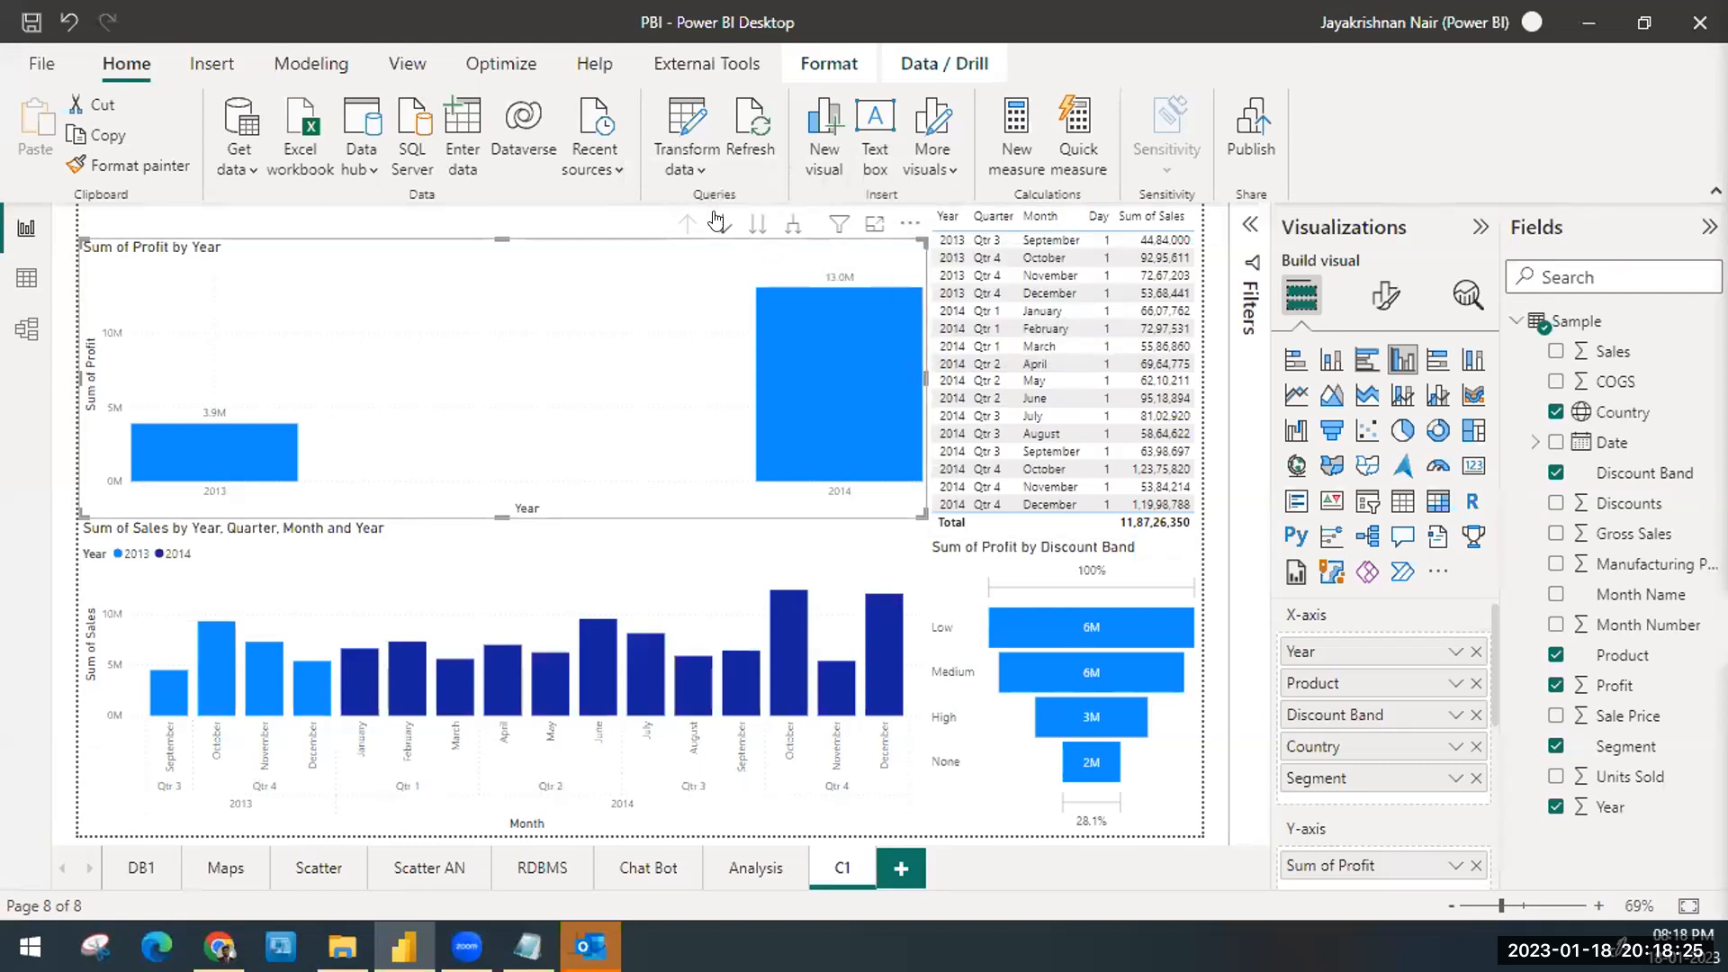
# Step: Show the profit column chart as a table and switch to the vertical layout with chart and table side by side
pyautogui.click(907, 222)
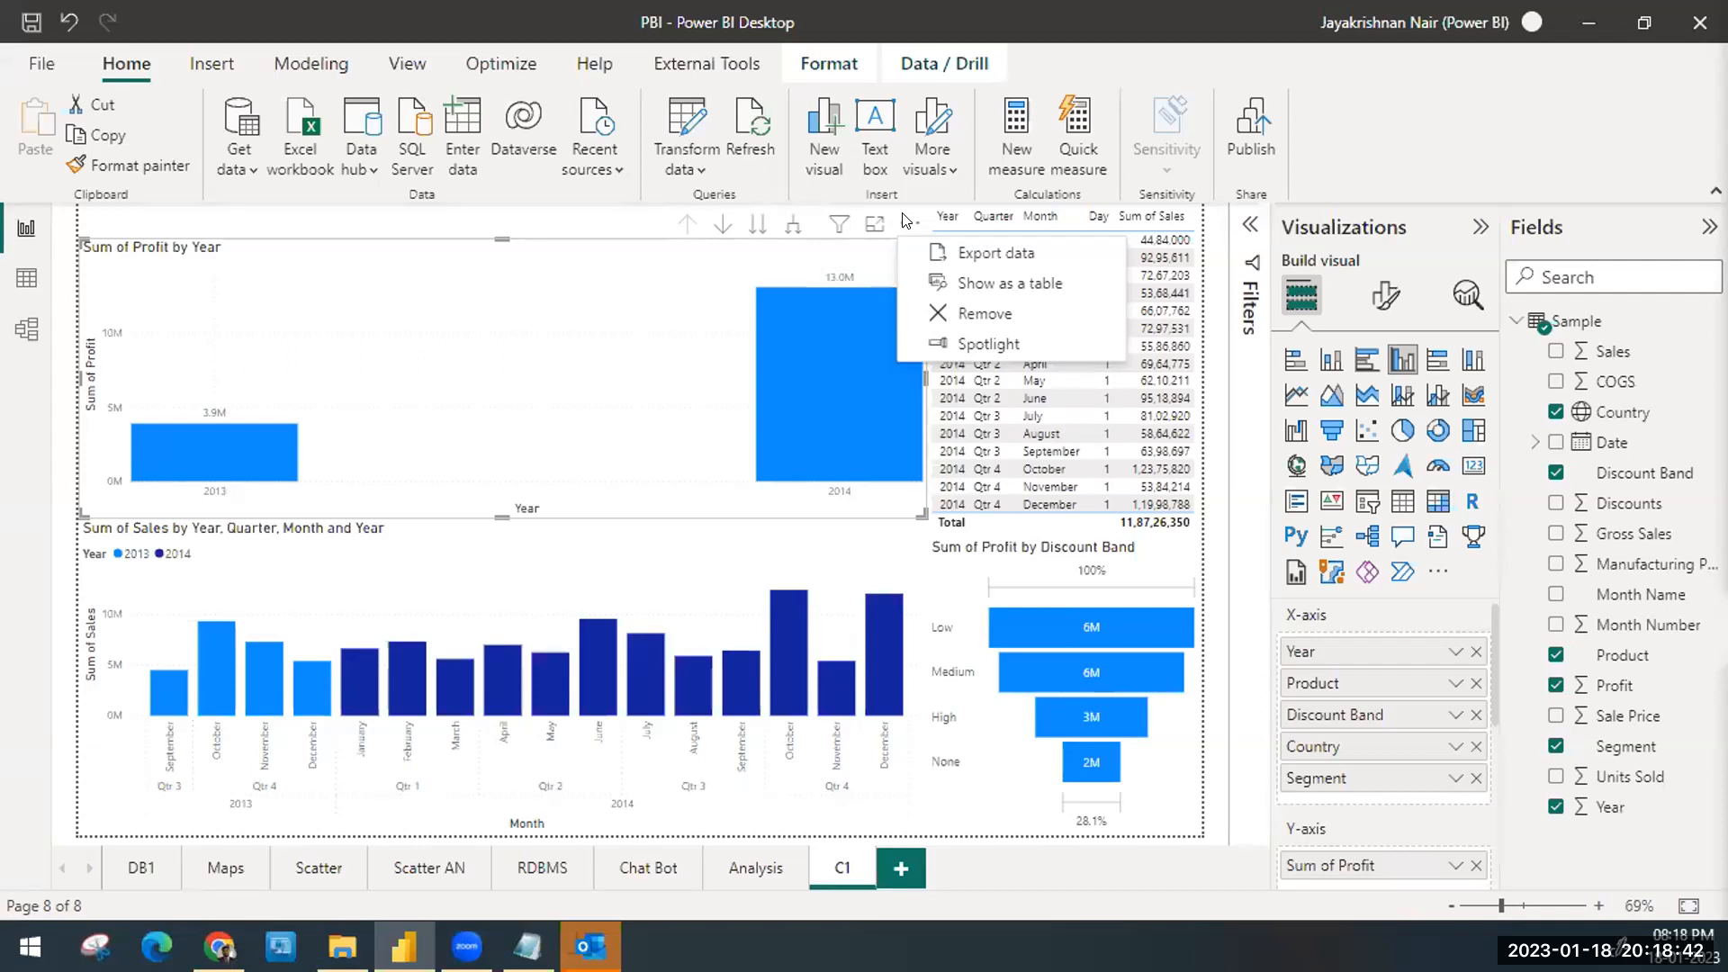
pyautogui.click(991, 284)
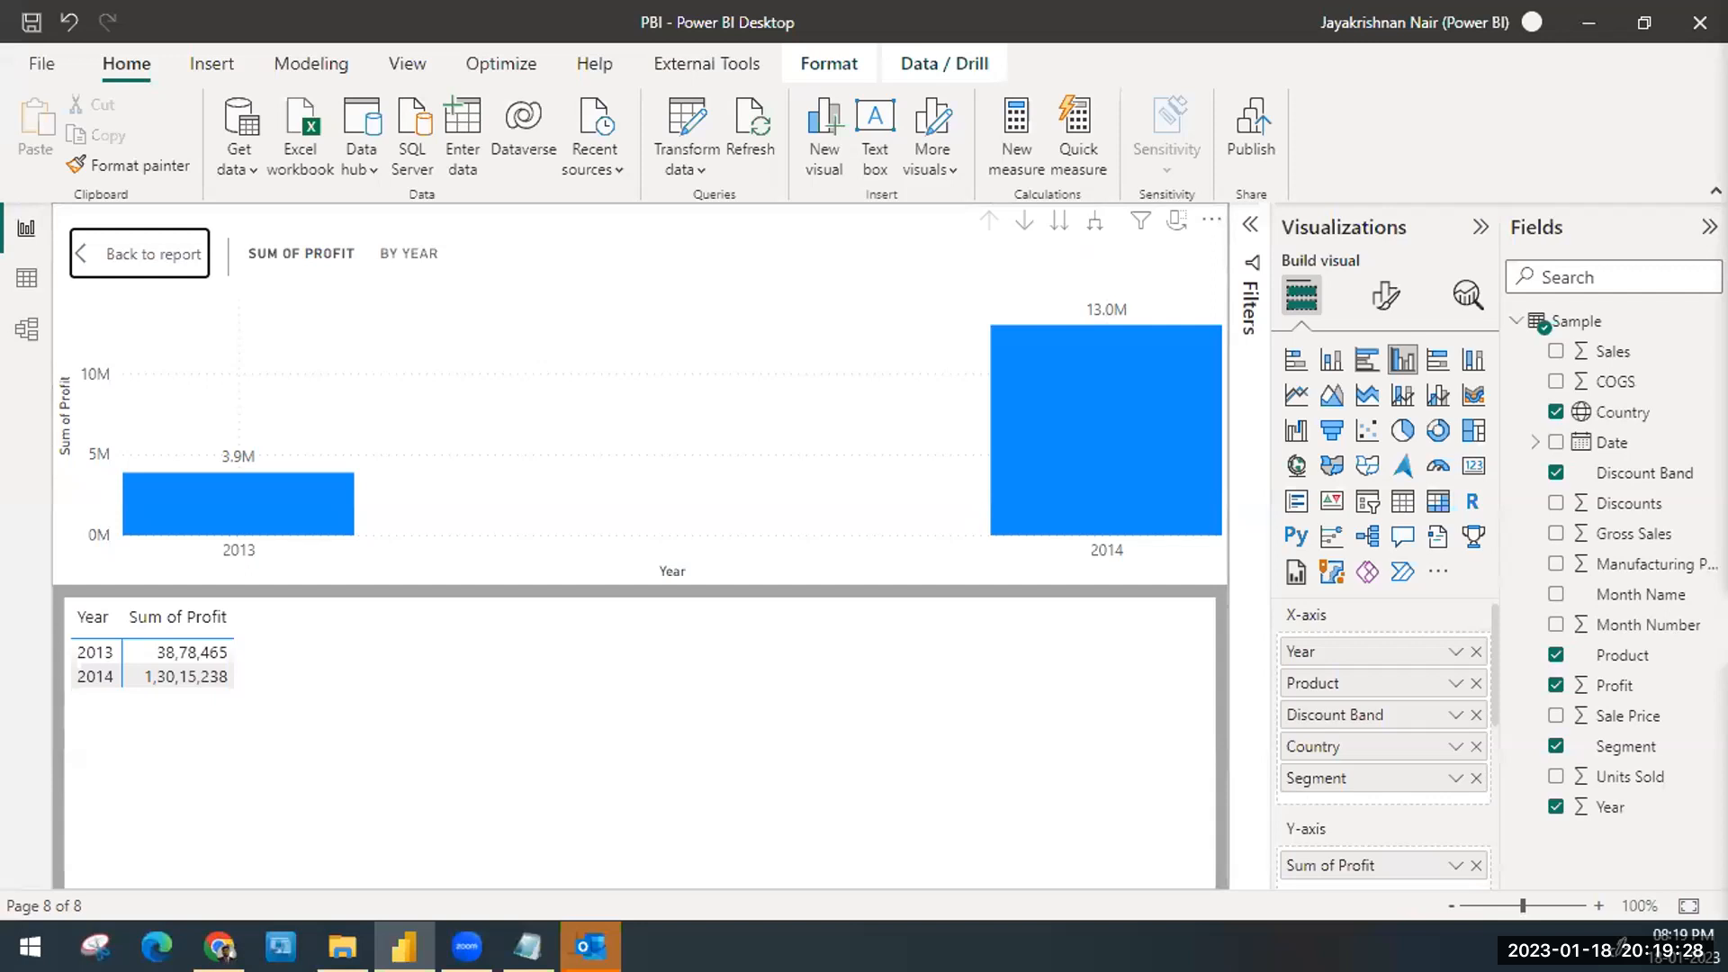
pyautogui.hotkey('alt', 'Tab')
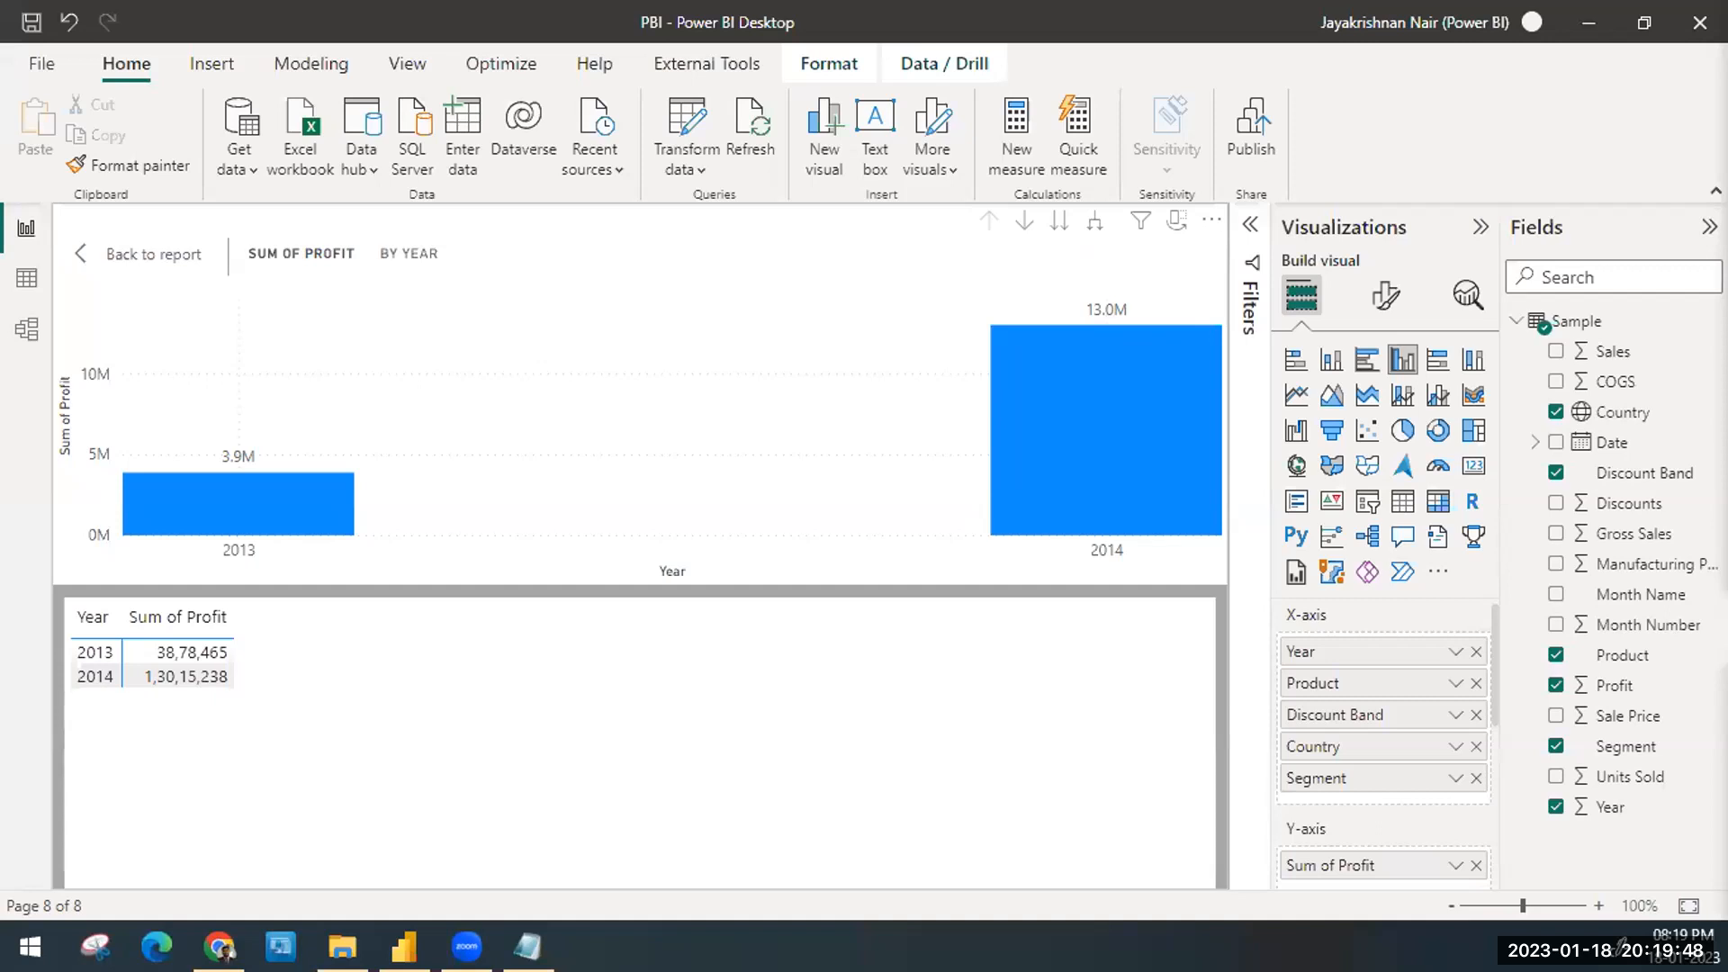
pyautogui.click(1180, 222)
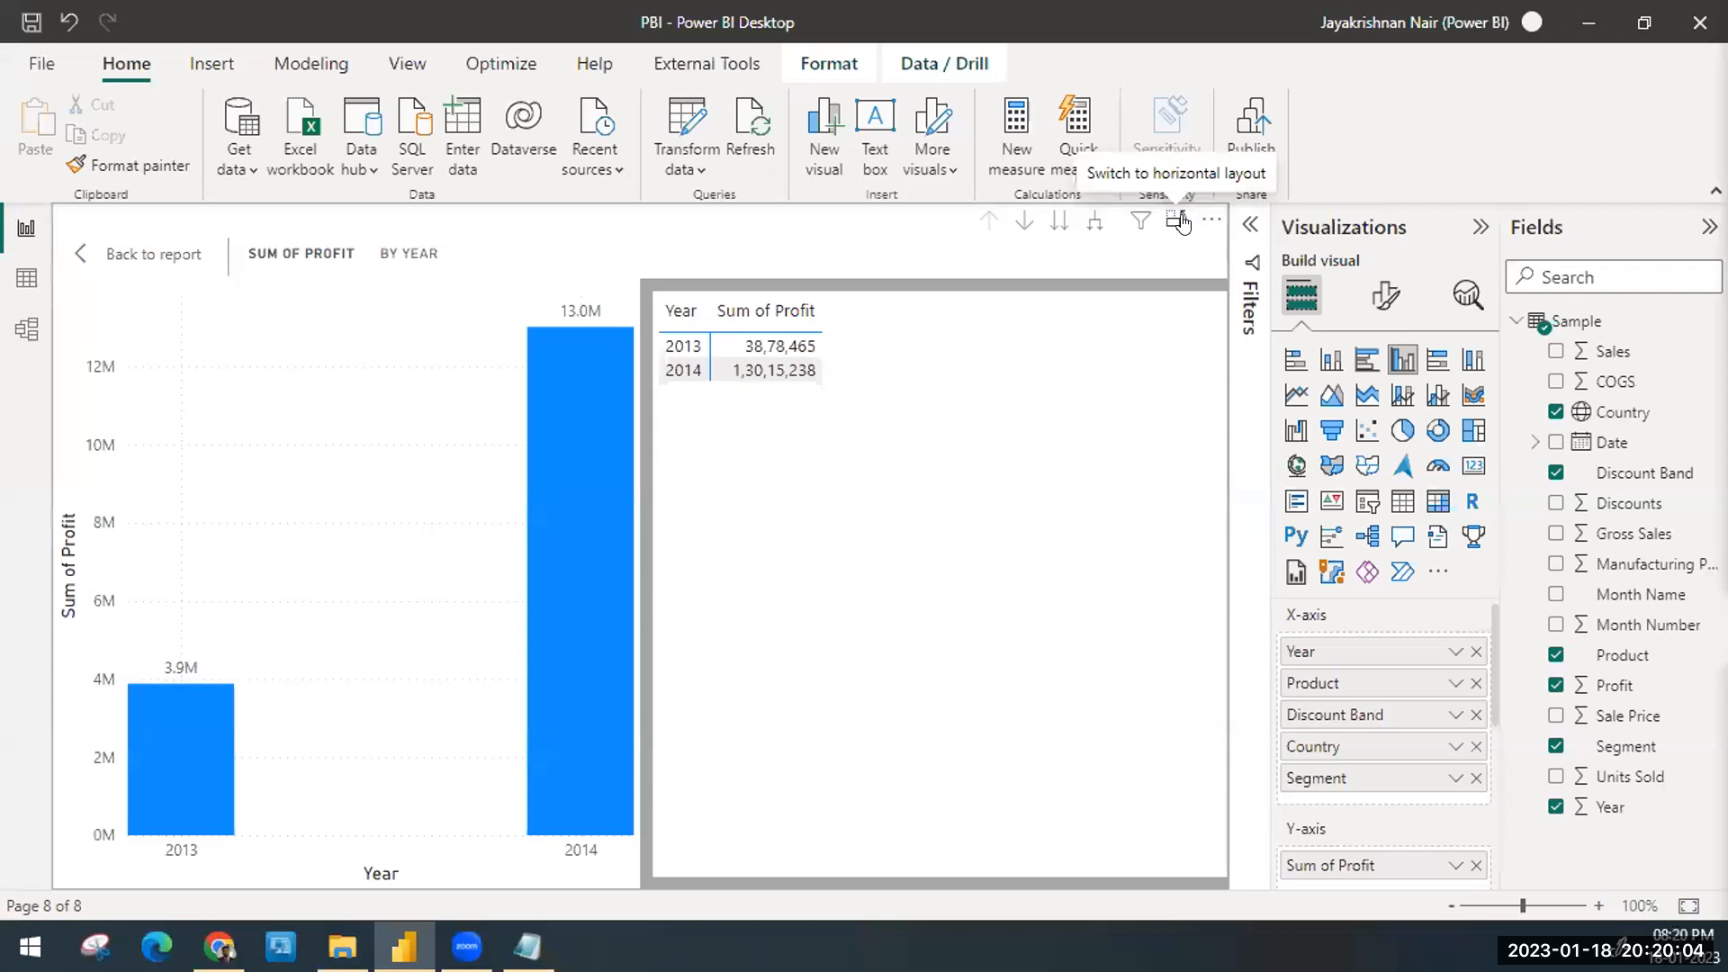
# Step: Turn on drill mode in the table view and drill down into 2014 and the Paseo product
pyautogui.click(1026, 230)
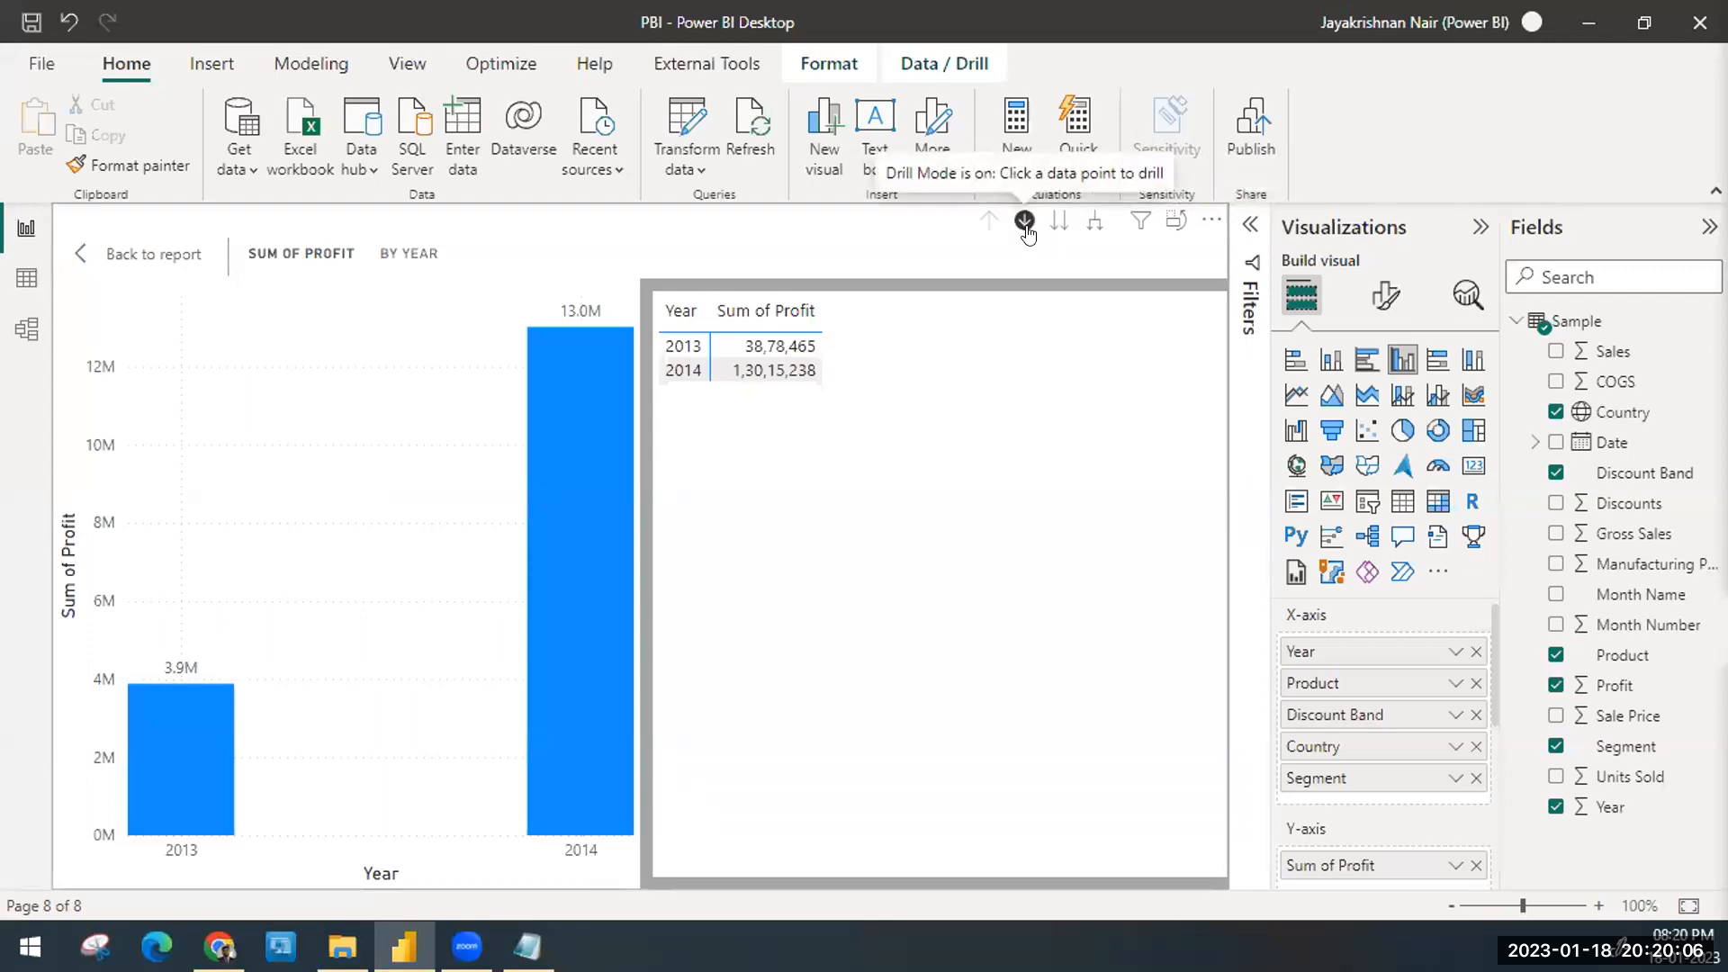
pyautogui.click(577, 487)
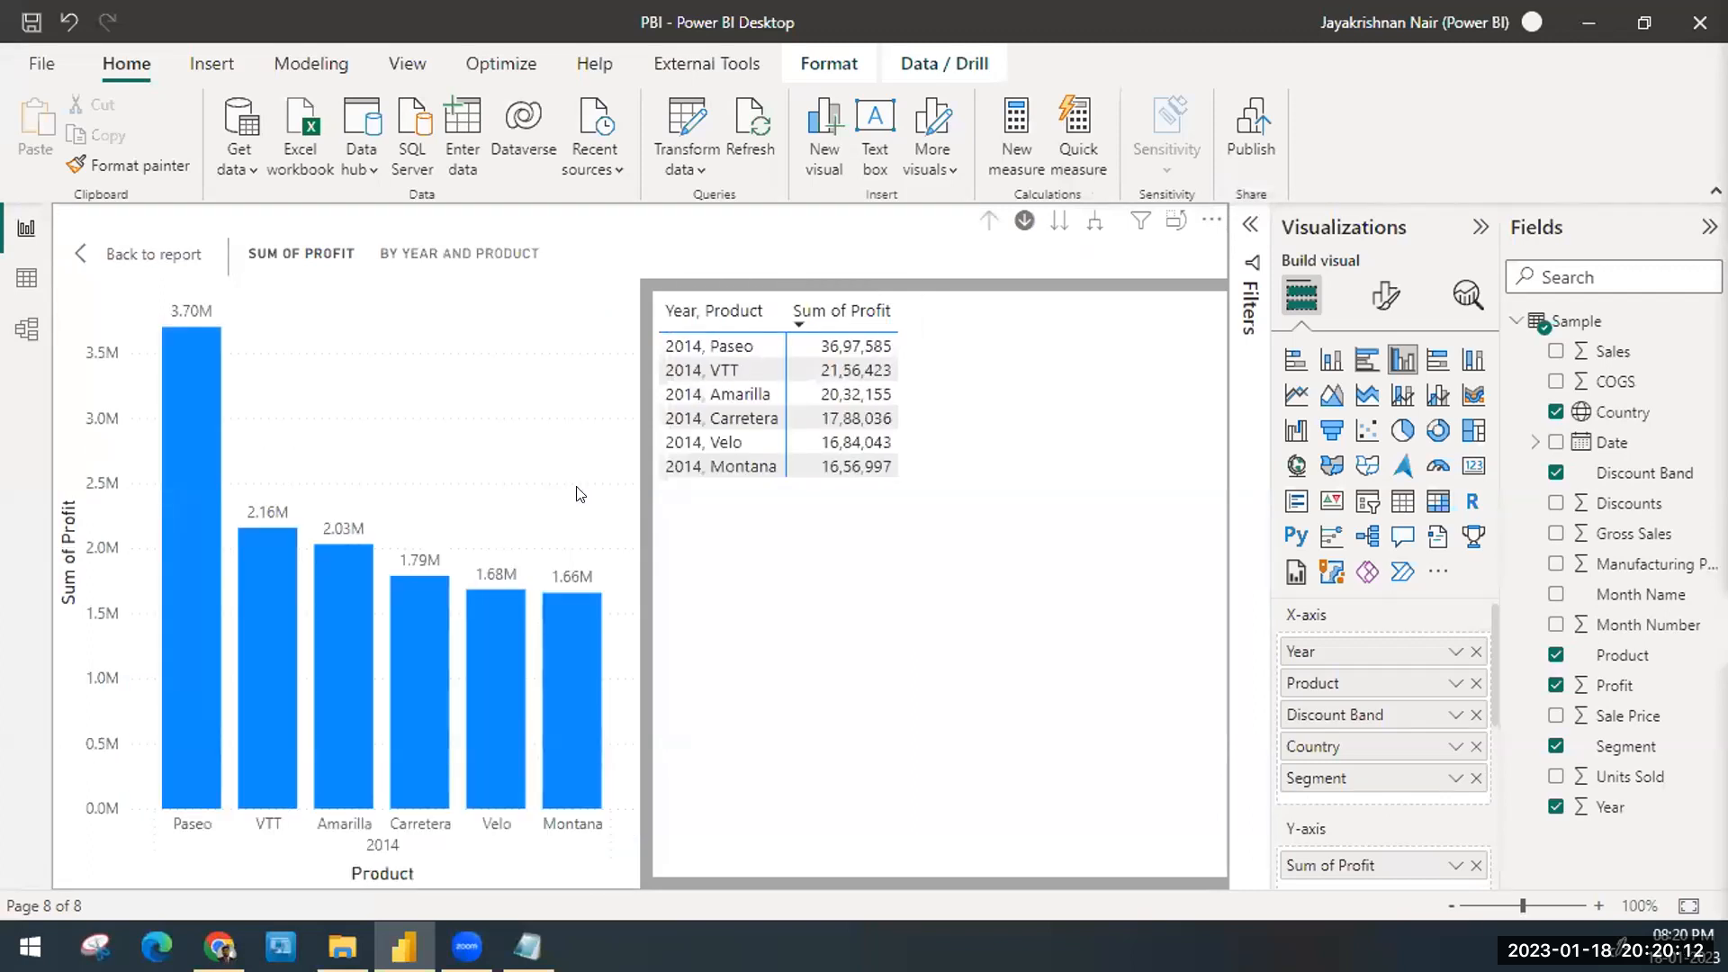
pyautogui.click(185, 556)
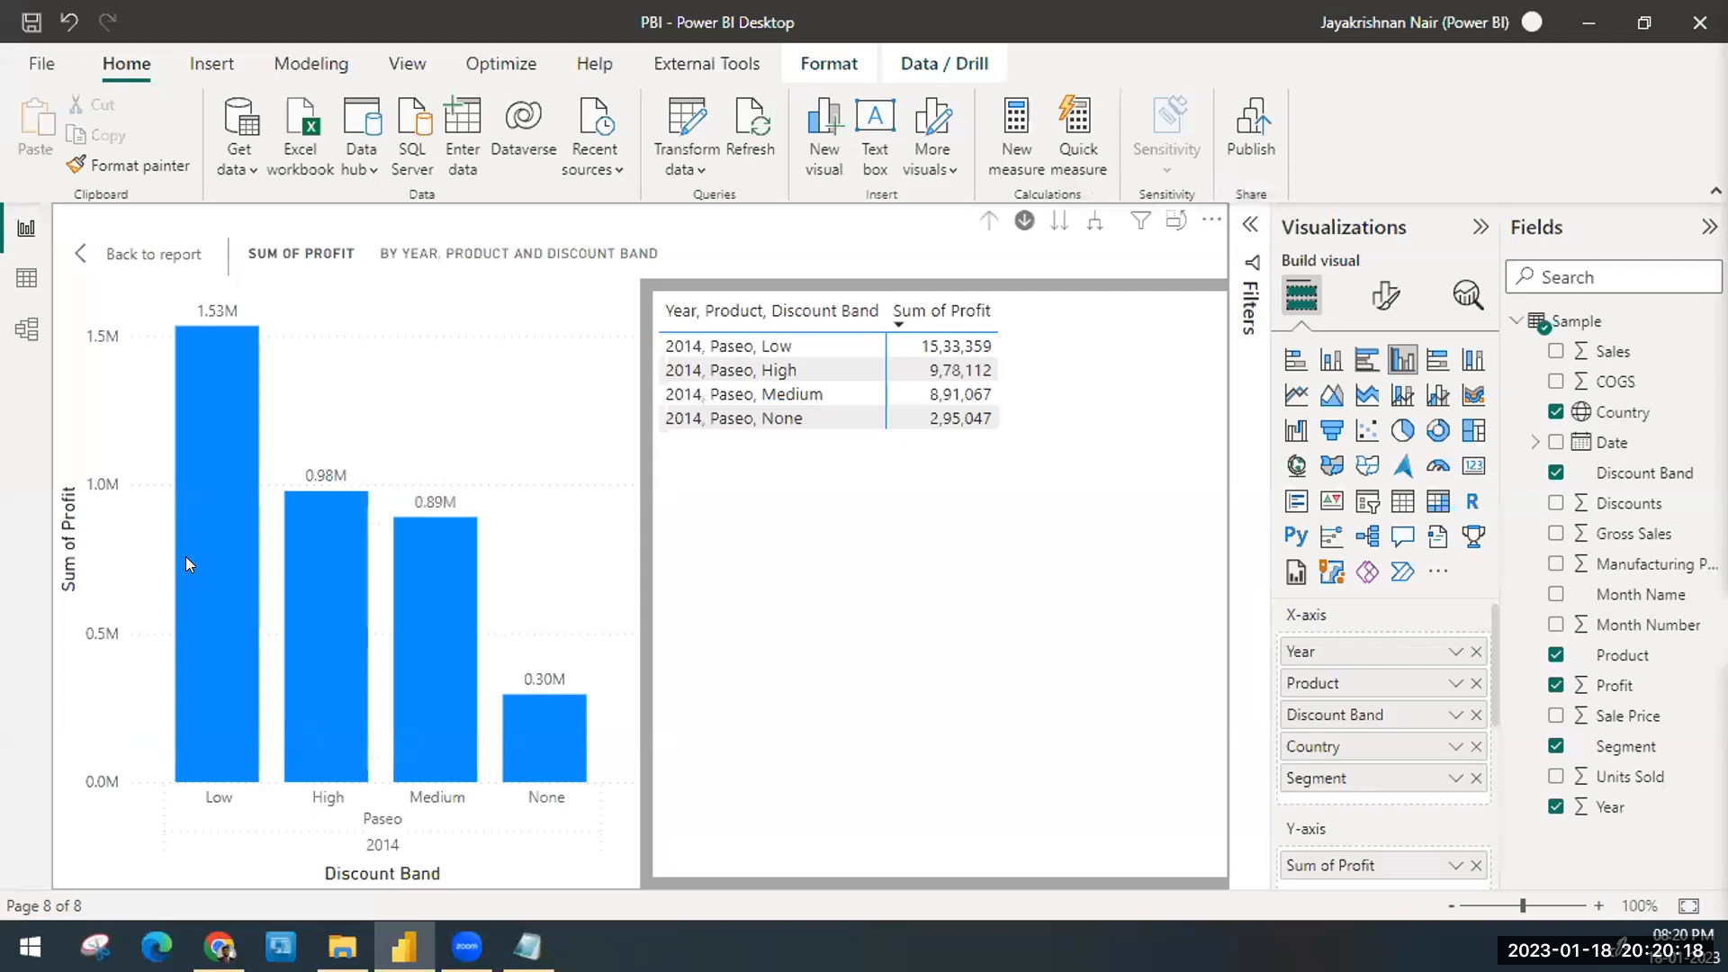
# Step: Drill down into the Low discount band and United States of America, and return the profit chart to the Year level
pyautogui.click(186, 557)
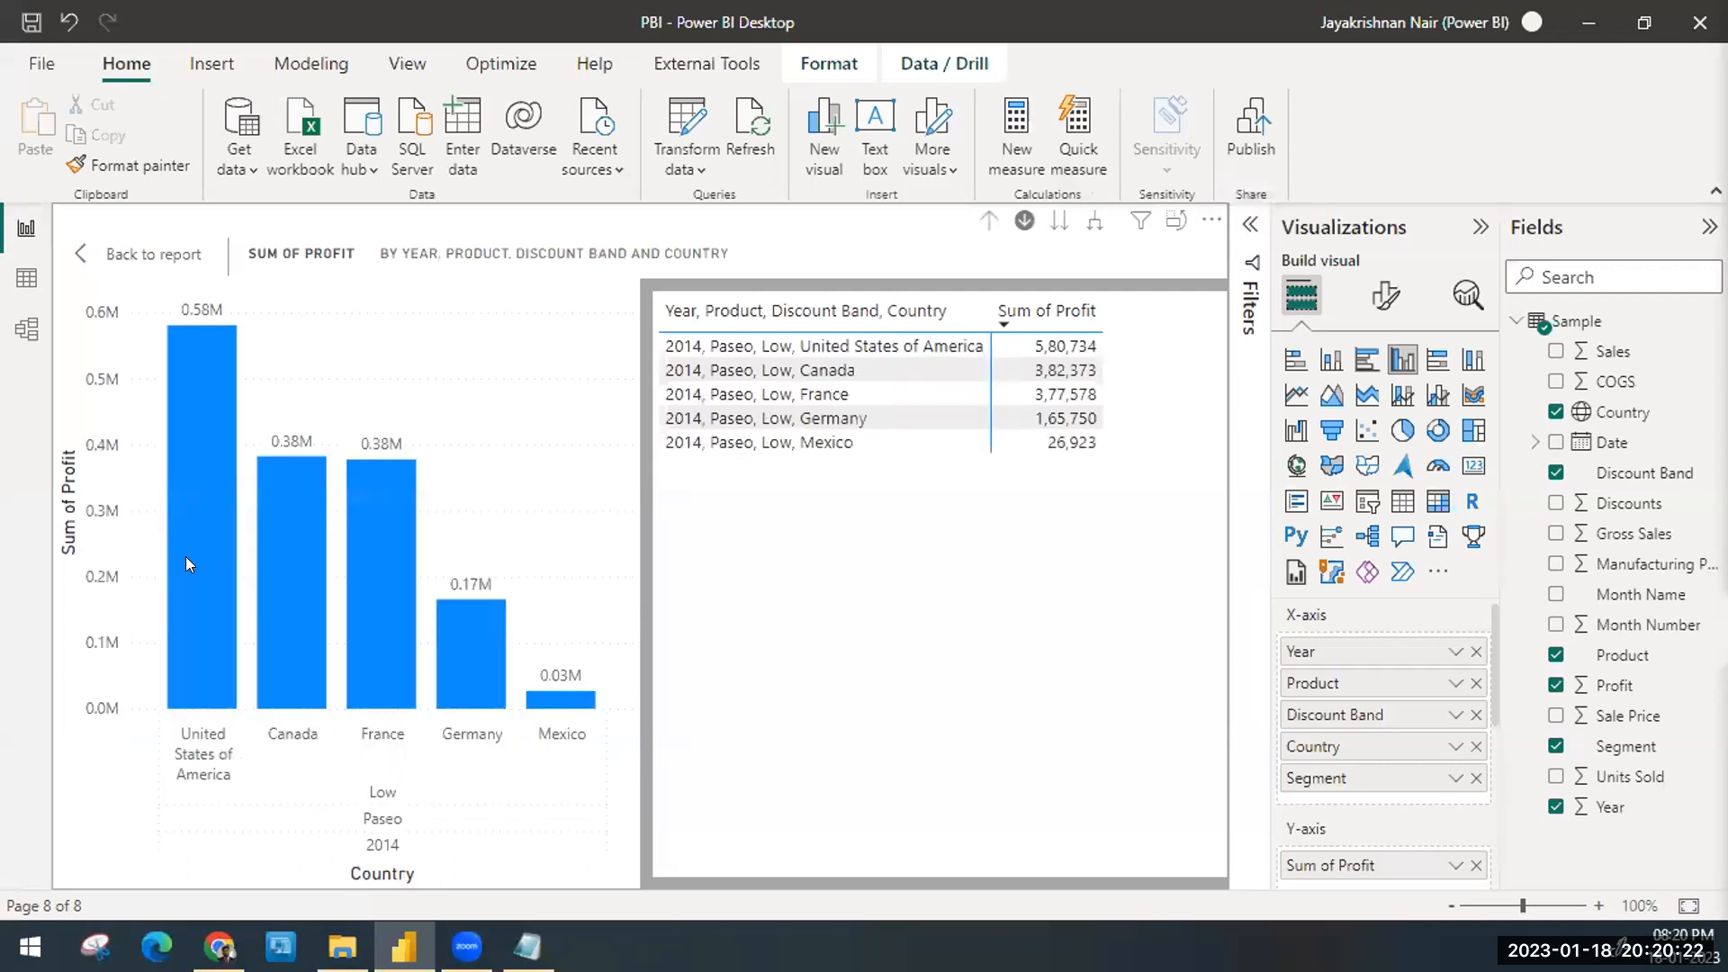
pyautogui.click(186, 557)
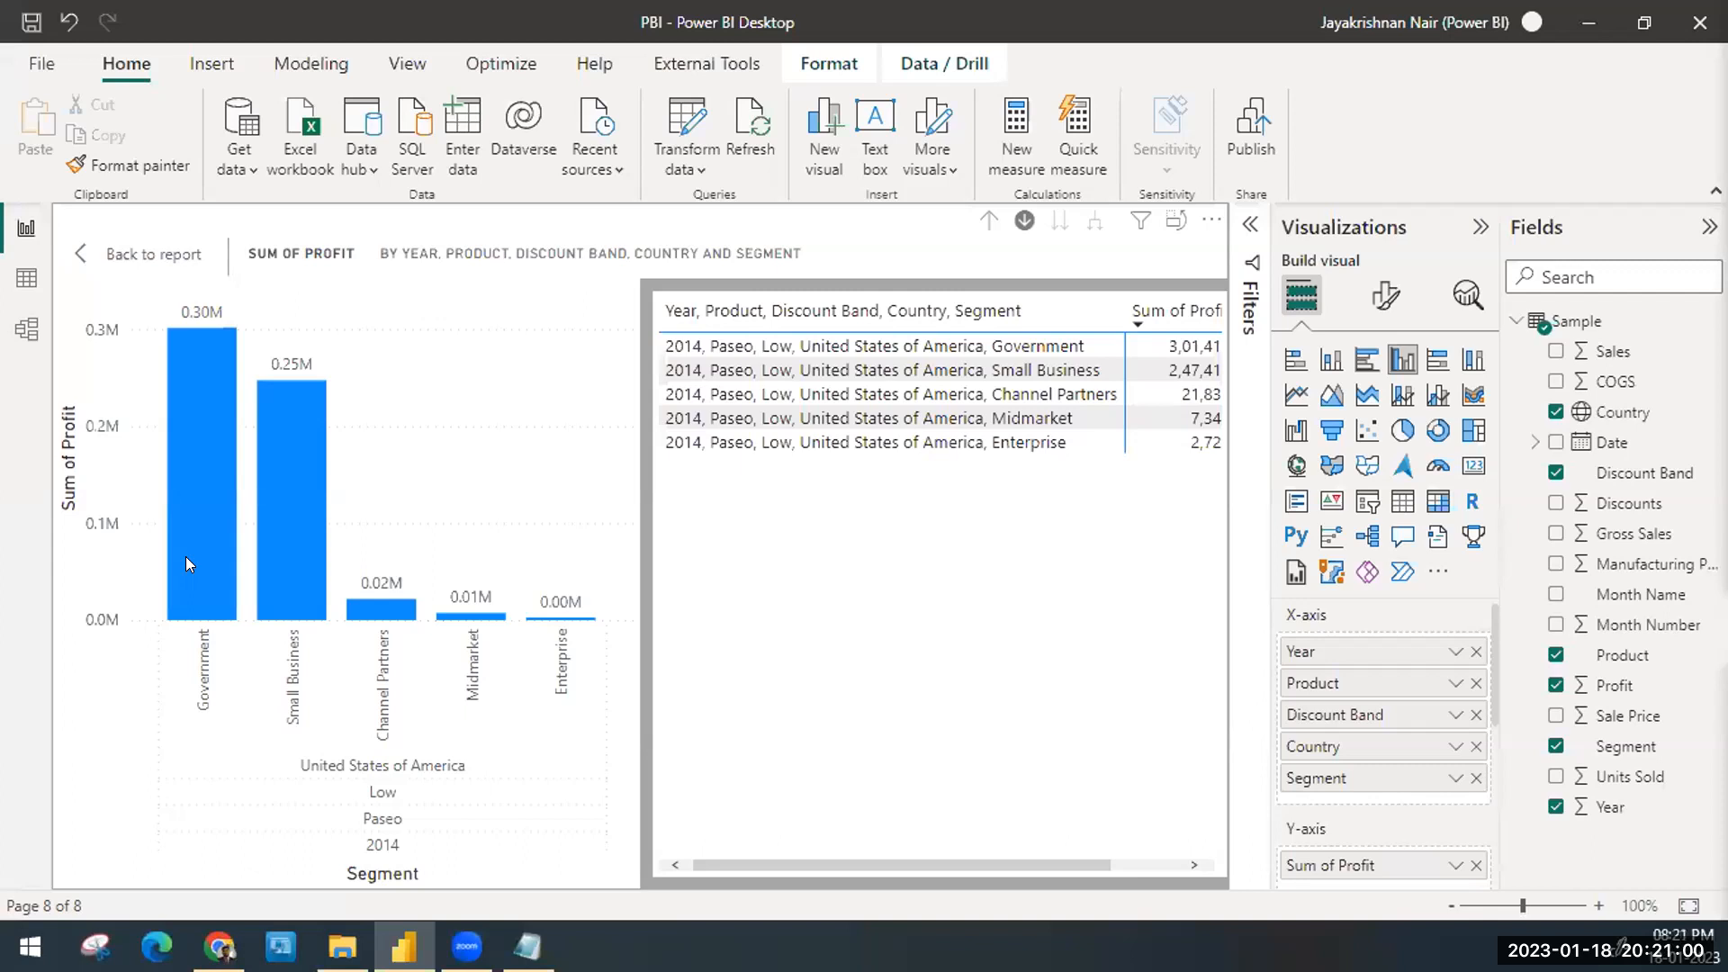
pyautogui.click(988, 220)
pyautogui.click(987, 221)
pyautogui.click(987, 220)
pyautogui.click(988, 221)
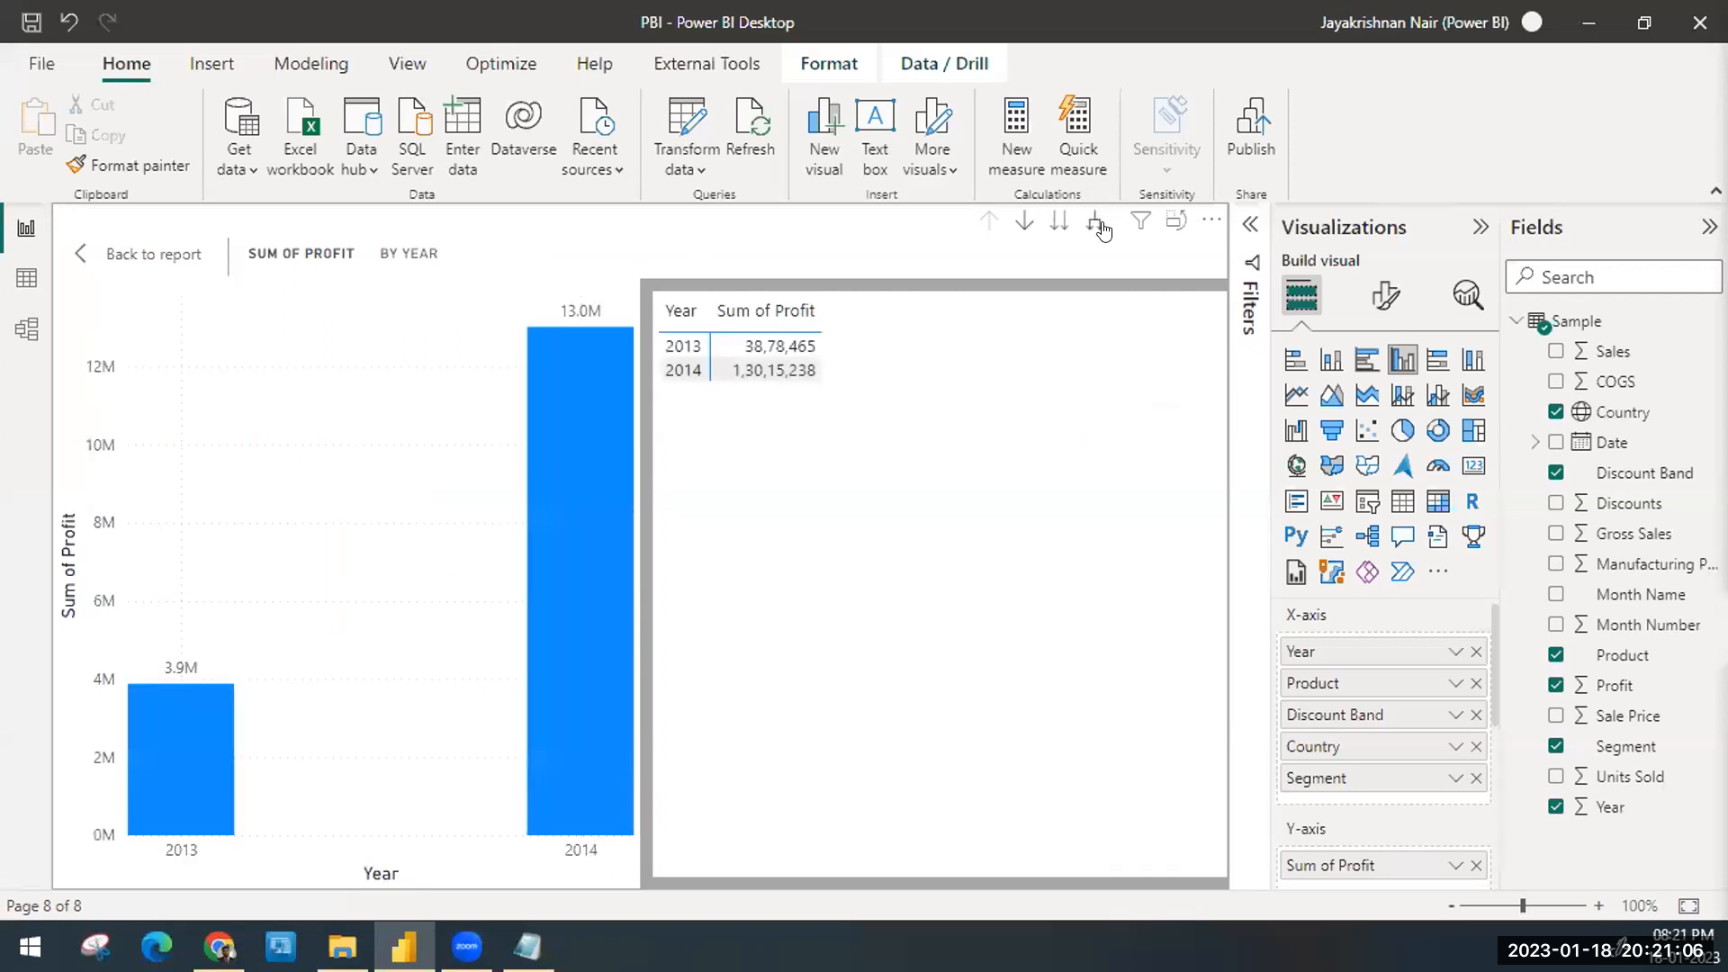
# Step: Expand the whole hierarchy of the profit column chart one level at a time from Year down to Segment
pyautogui.click(1092, 225)
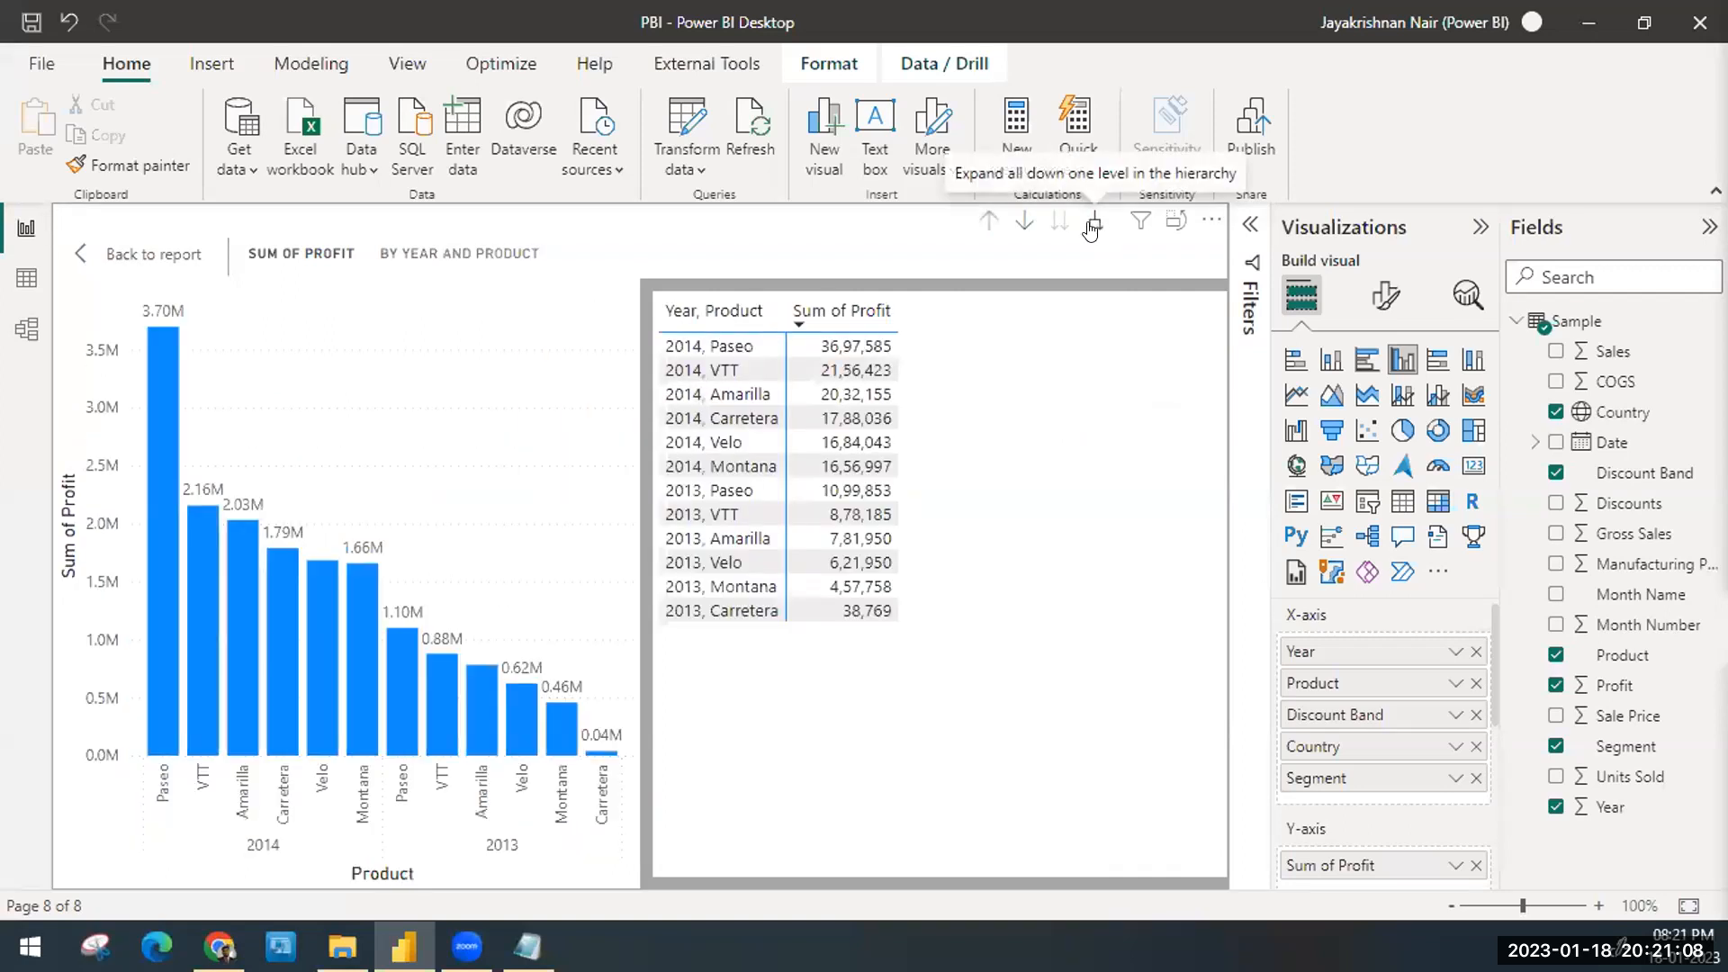
pyautogui.click(1092, 225)
pyautogui.click(1091, 225)
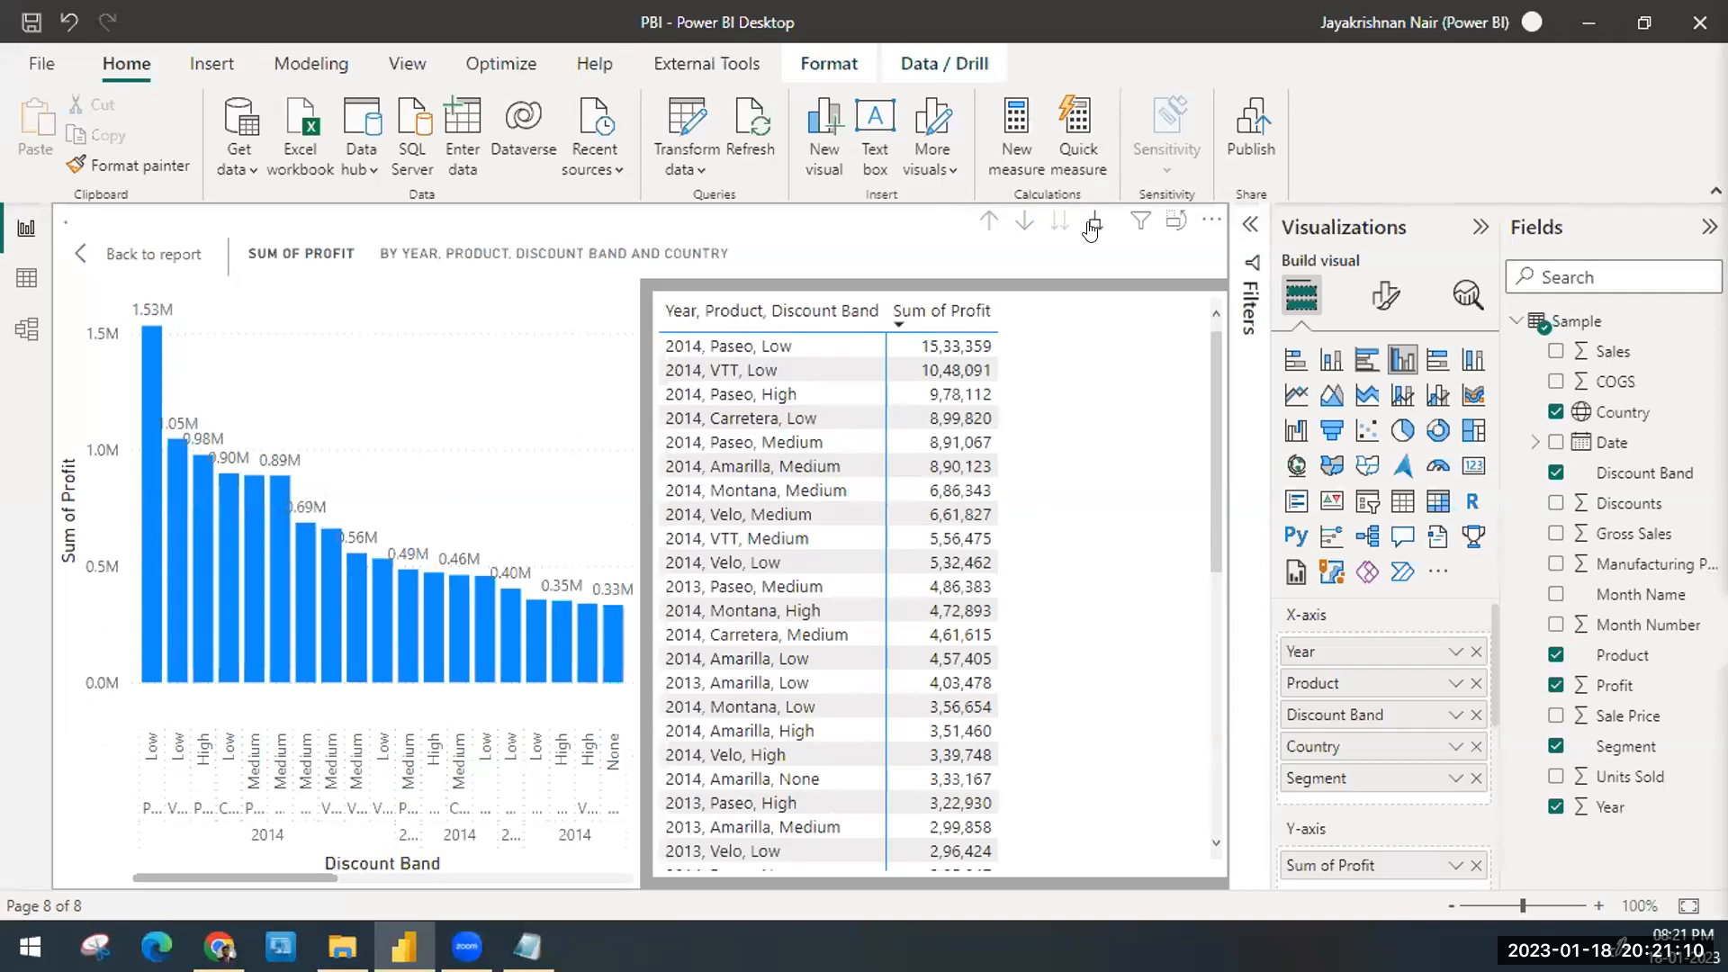
pyautogui.click(1093, 225)
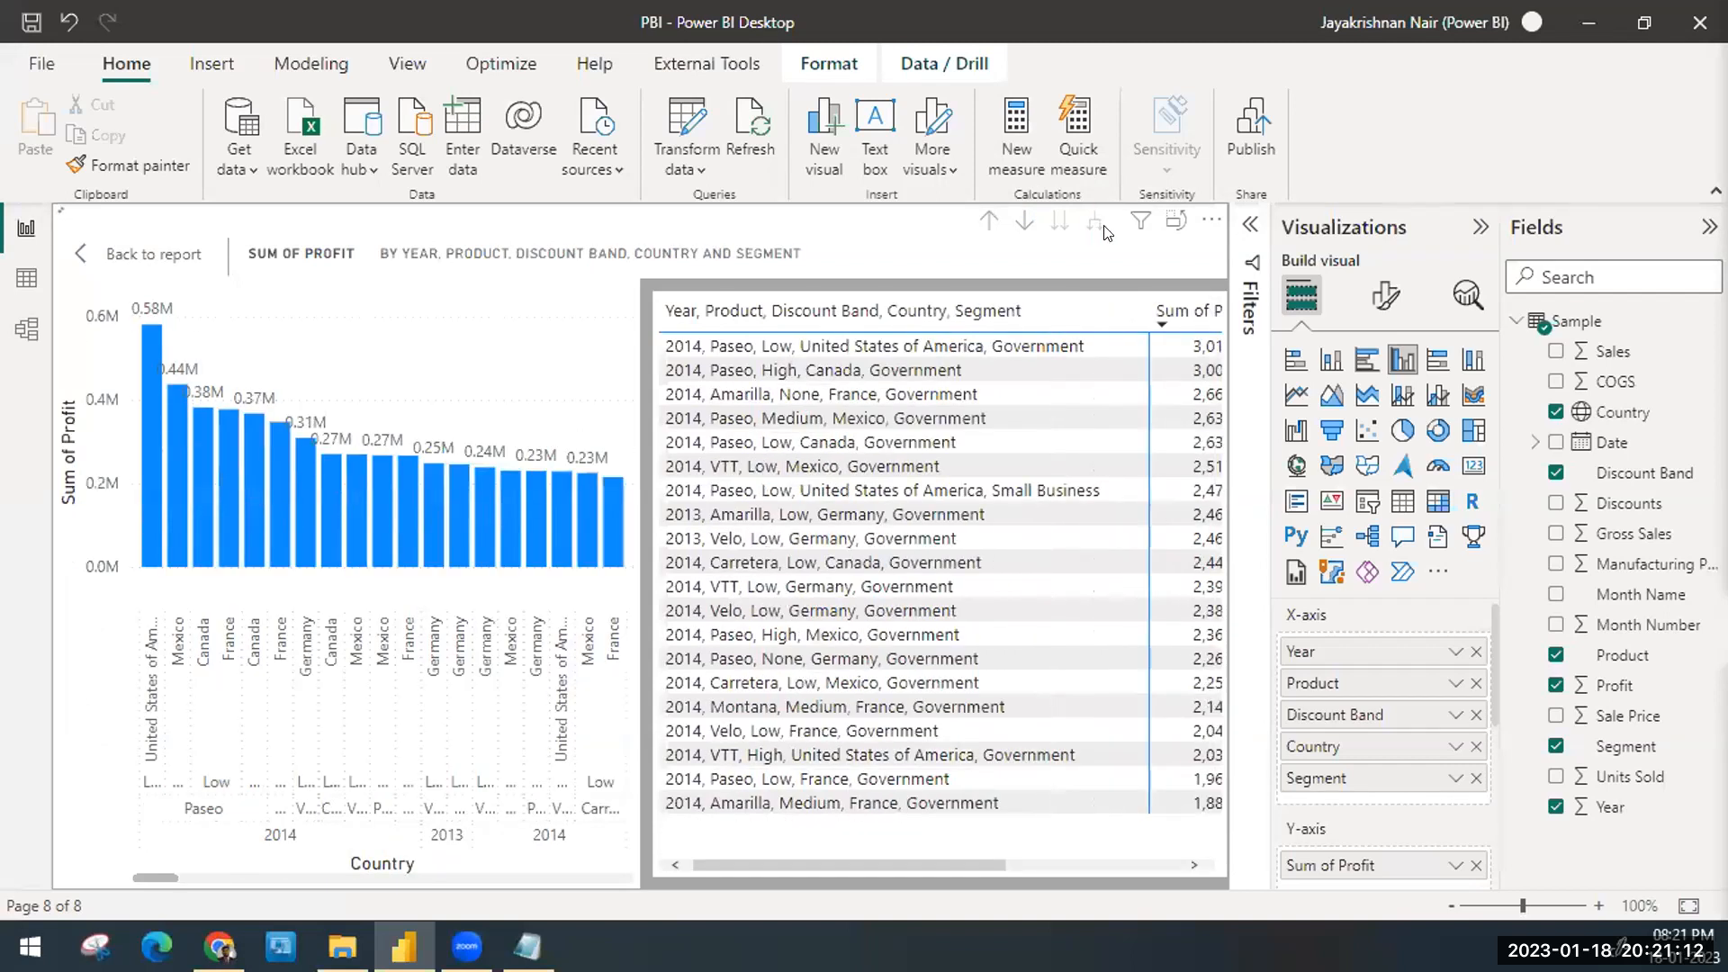
# Step: Change the profit column chart to a pie chart and drill it up from Segment to the Year level
pyautogui.click(1403, 432)
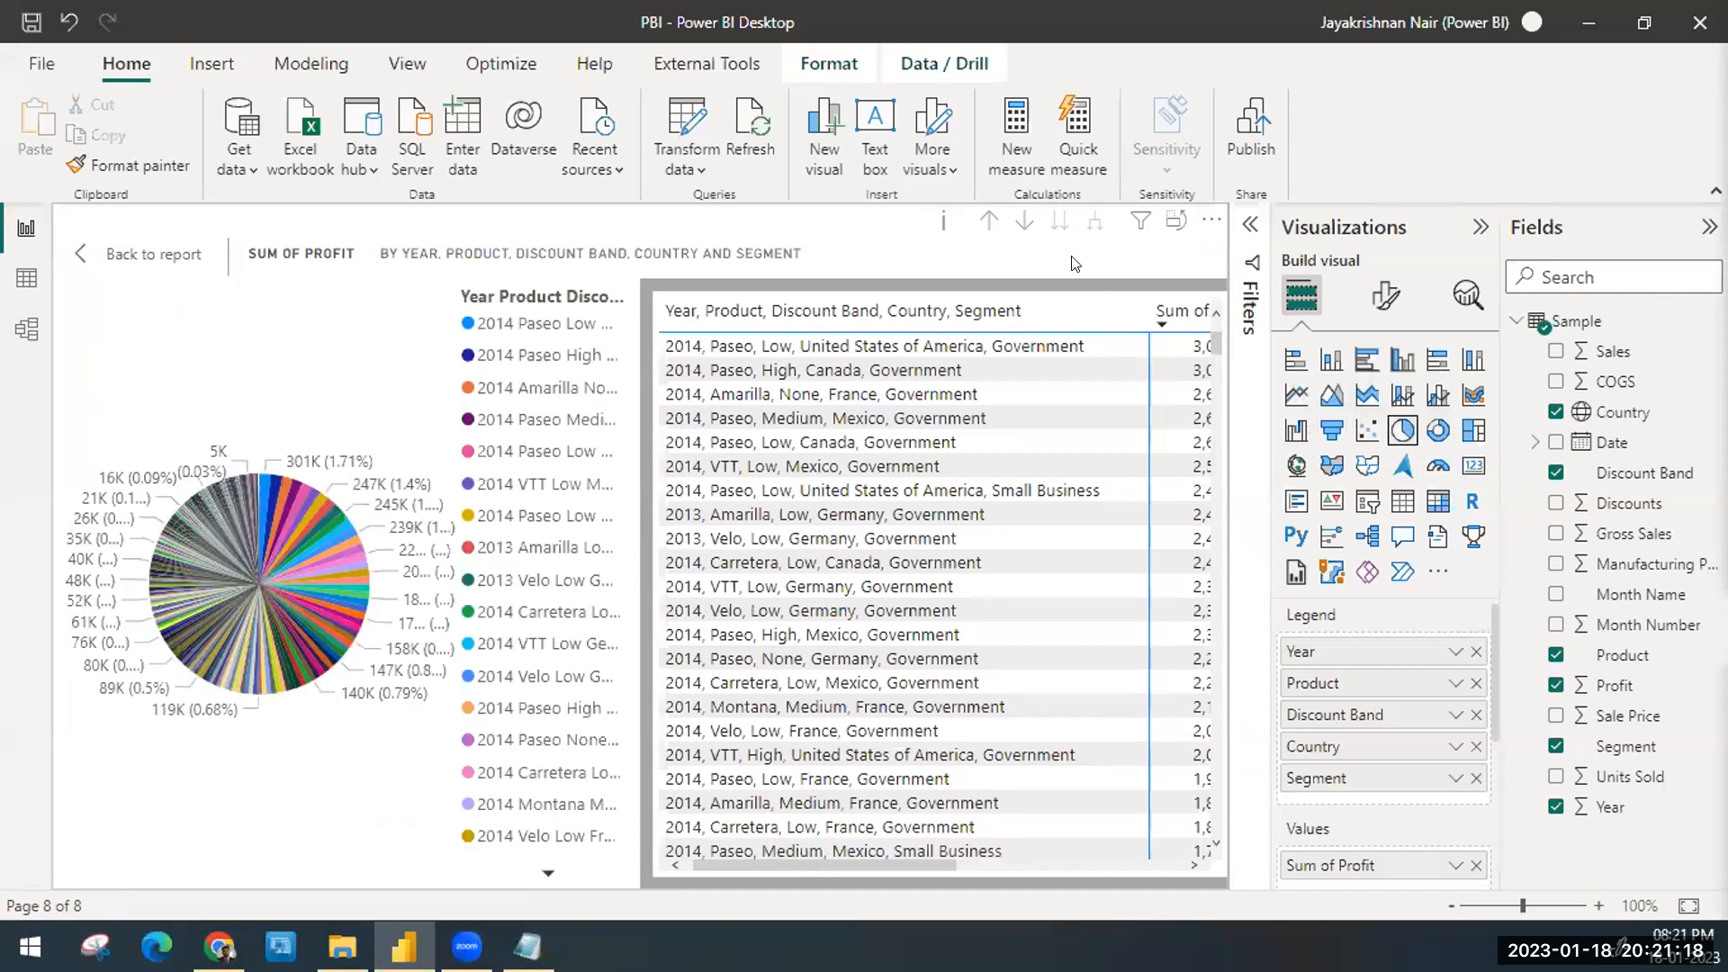
pyautogui.click(983, 227)
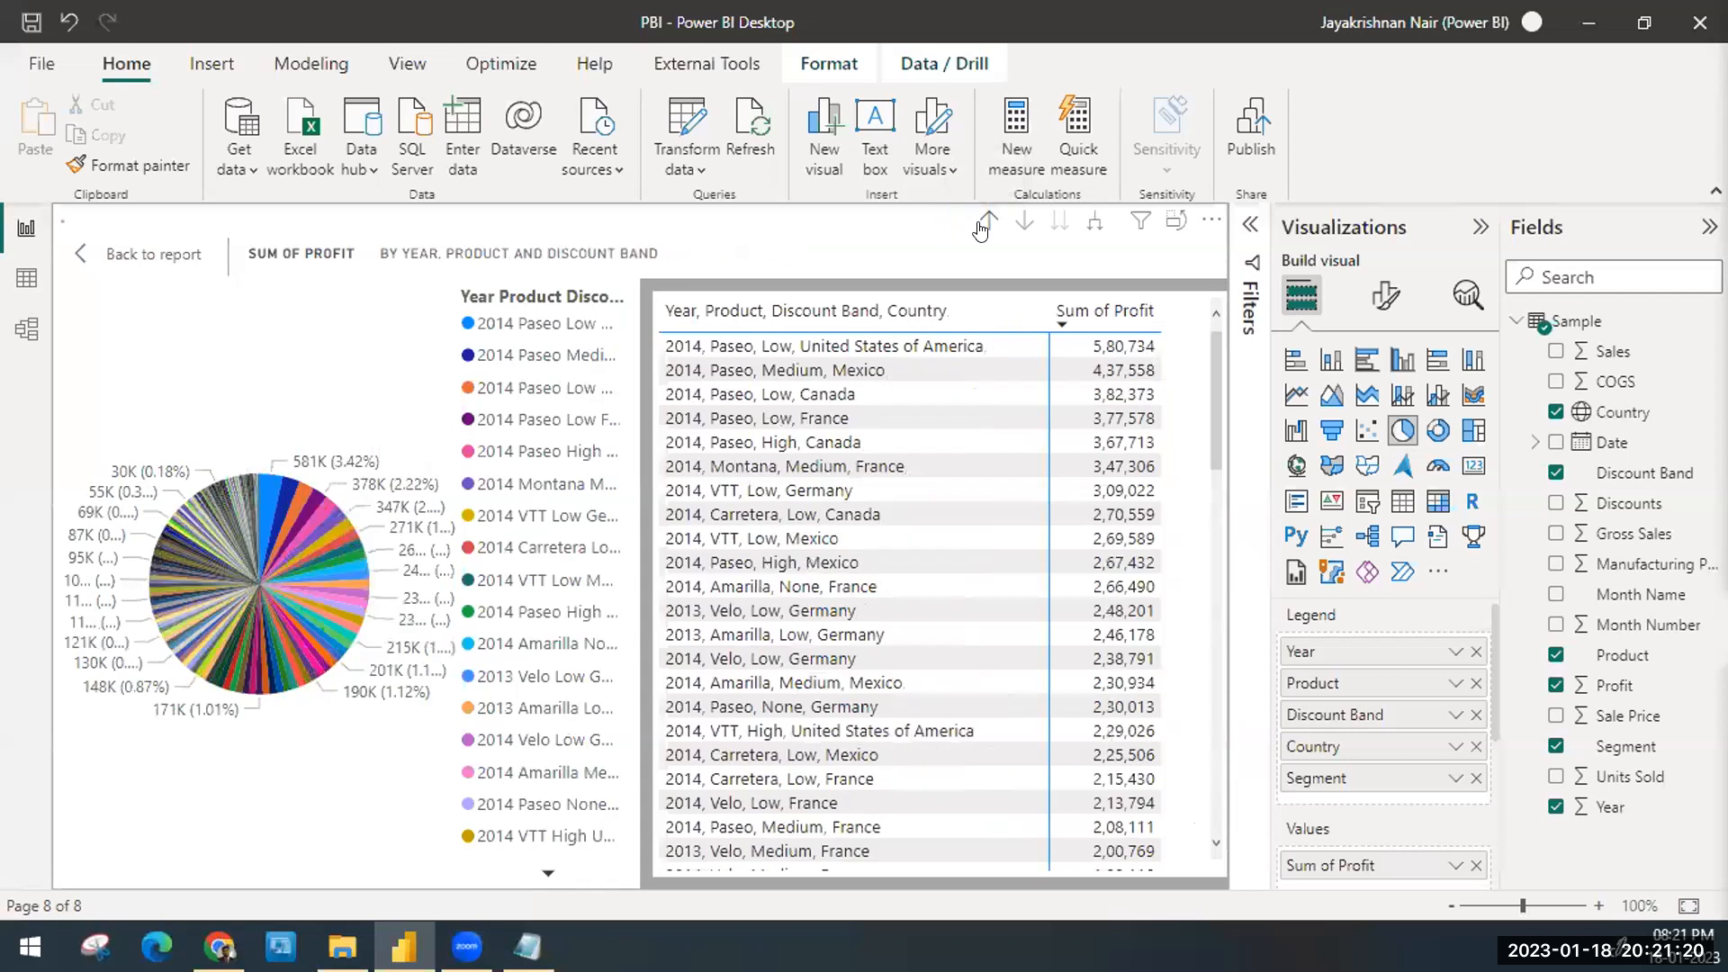
pyautogui.click(983, 225)
pyautogui.click(983, 225)
pyautogui.click(983, 225)
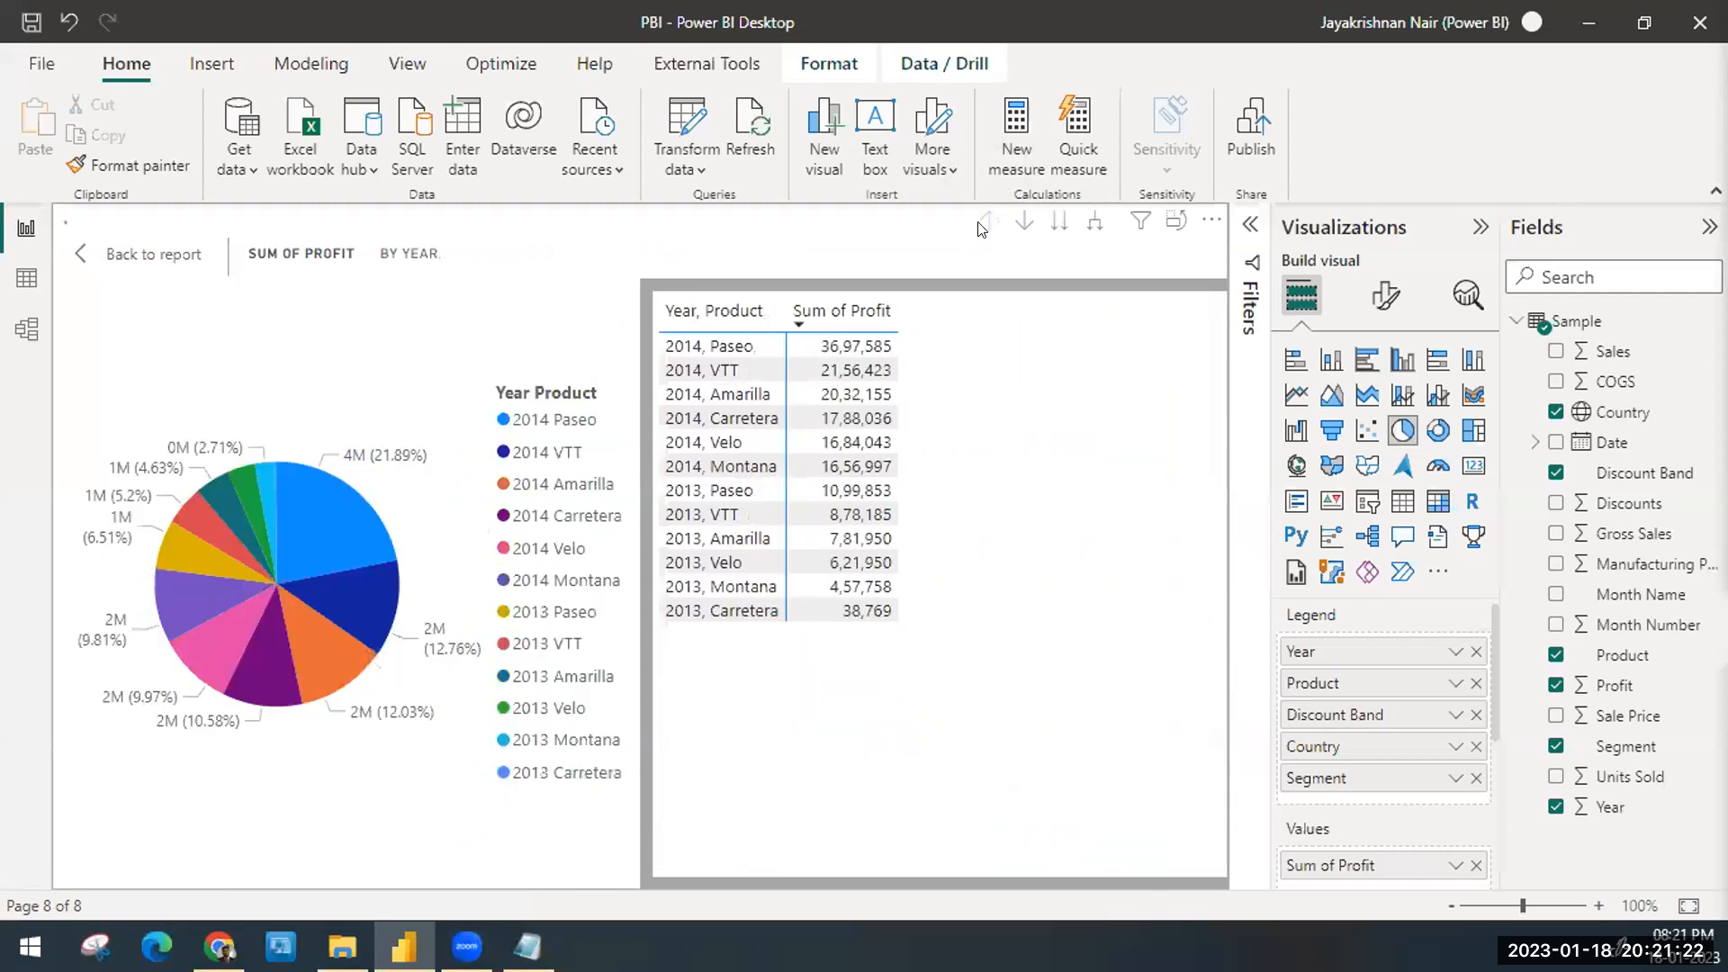
# Step: Turn on drill mode for the pie chart and drill down through 2014, Paseo, Low and United States of America
pyautogui.click(1025, 225)
pyautogui.click(374, 603)
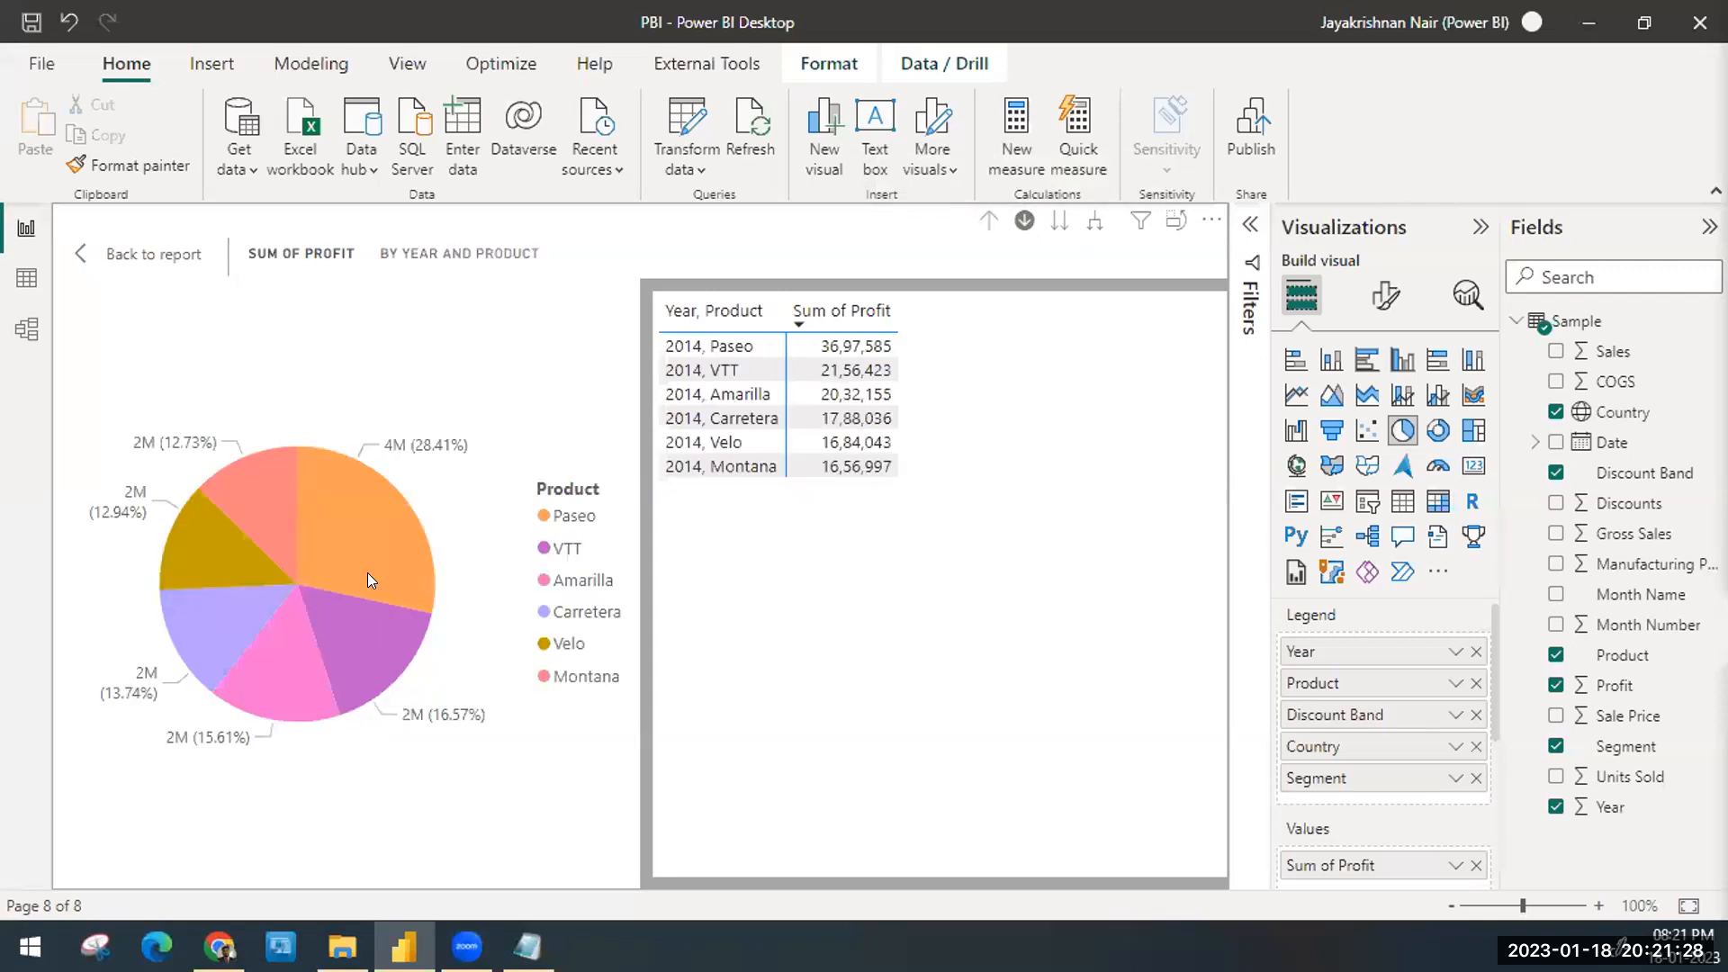
pyautogui.click(369, 519)
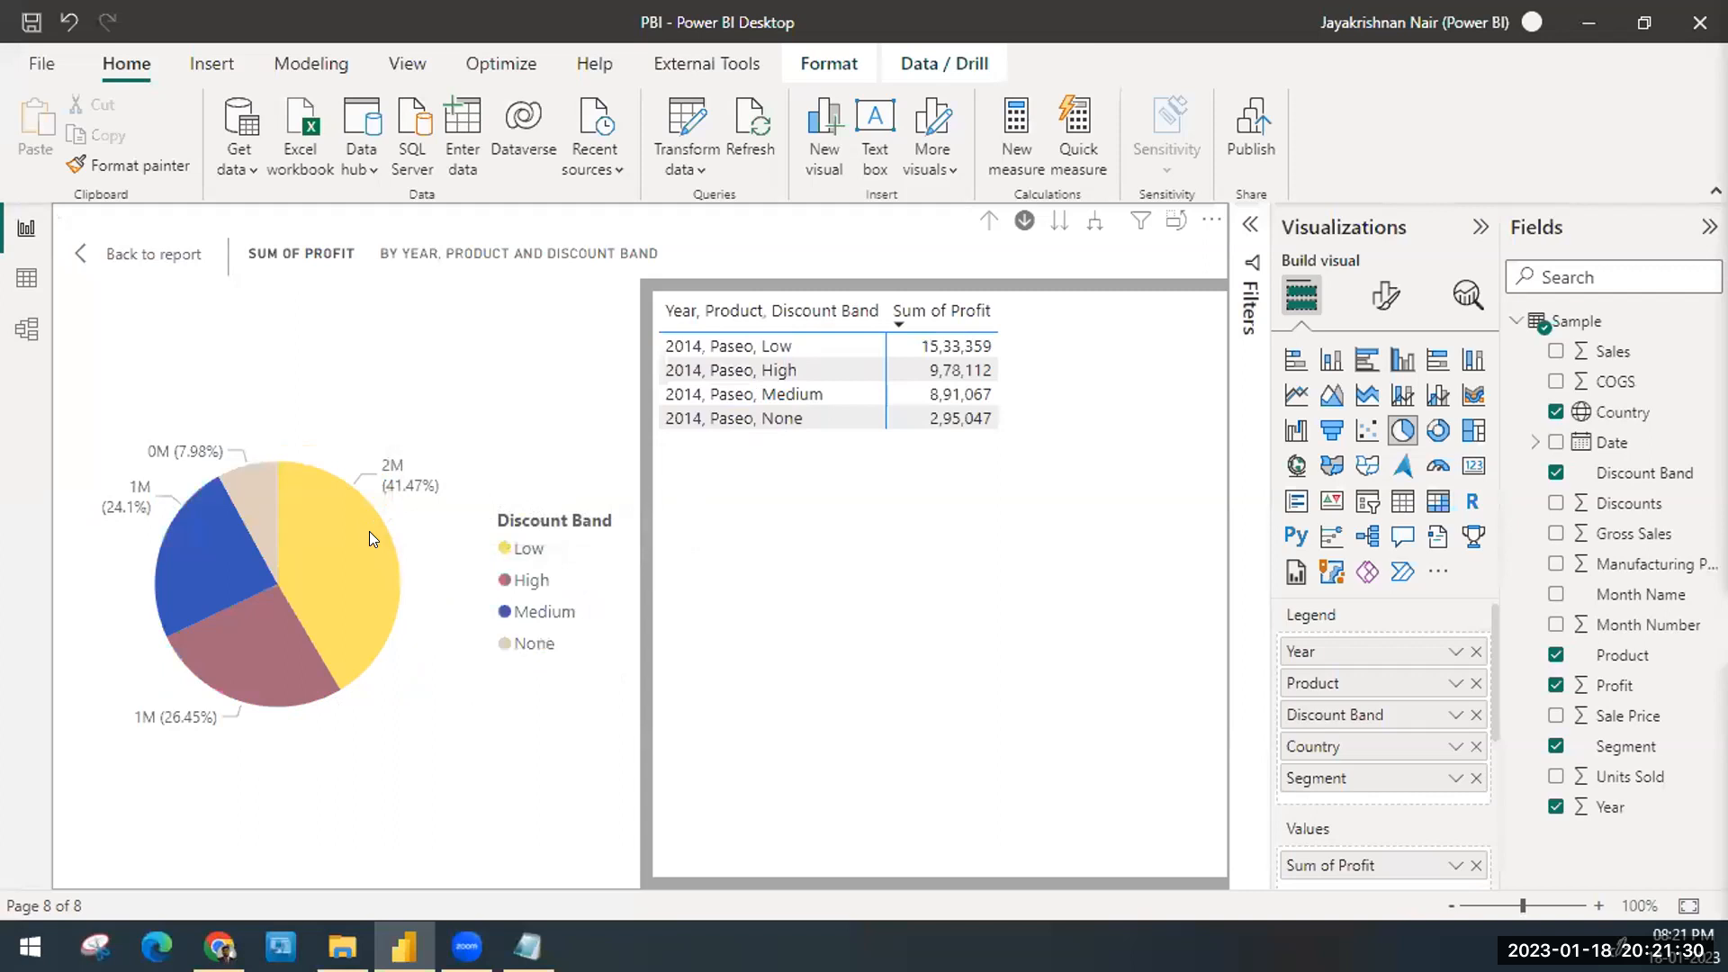
pyautogui.click(344, 560)
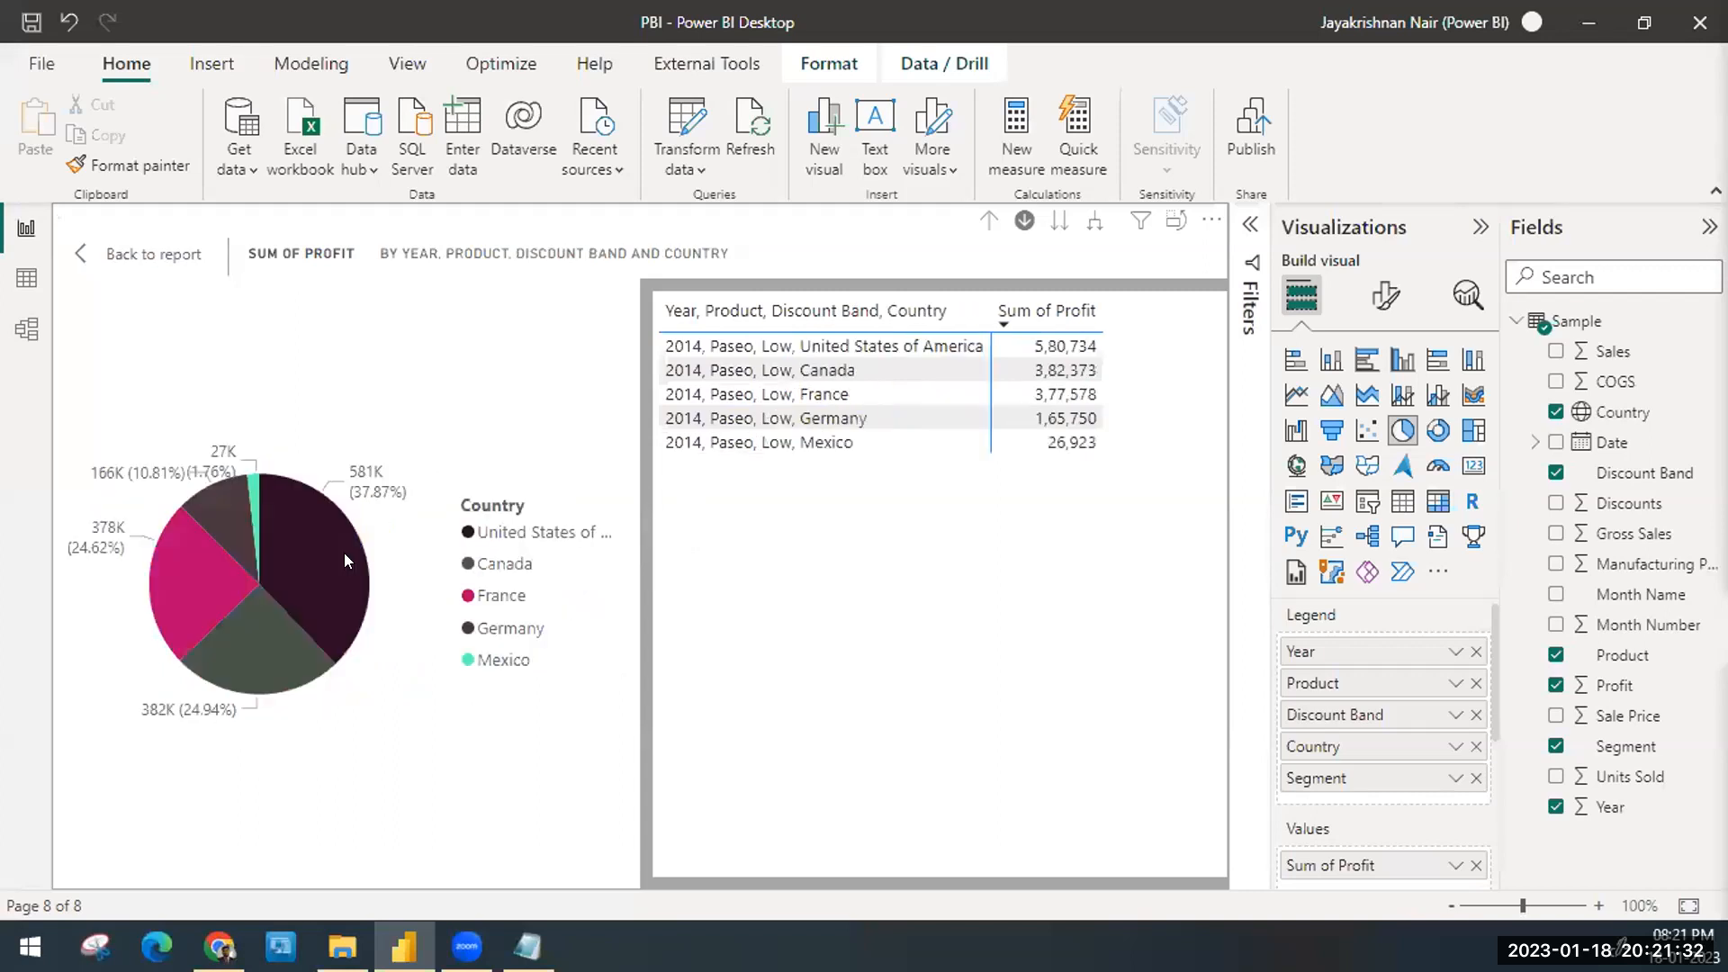
pyautogui.click(344, 553)
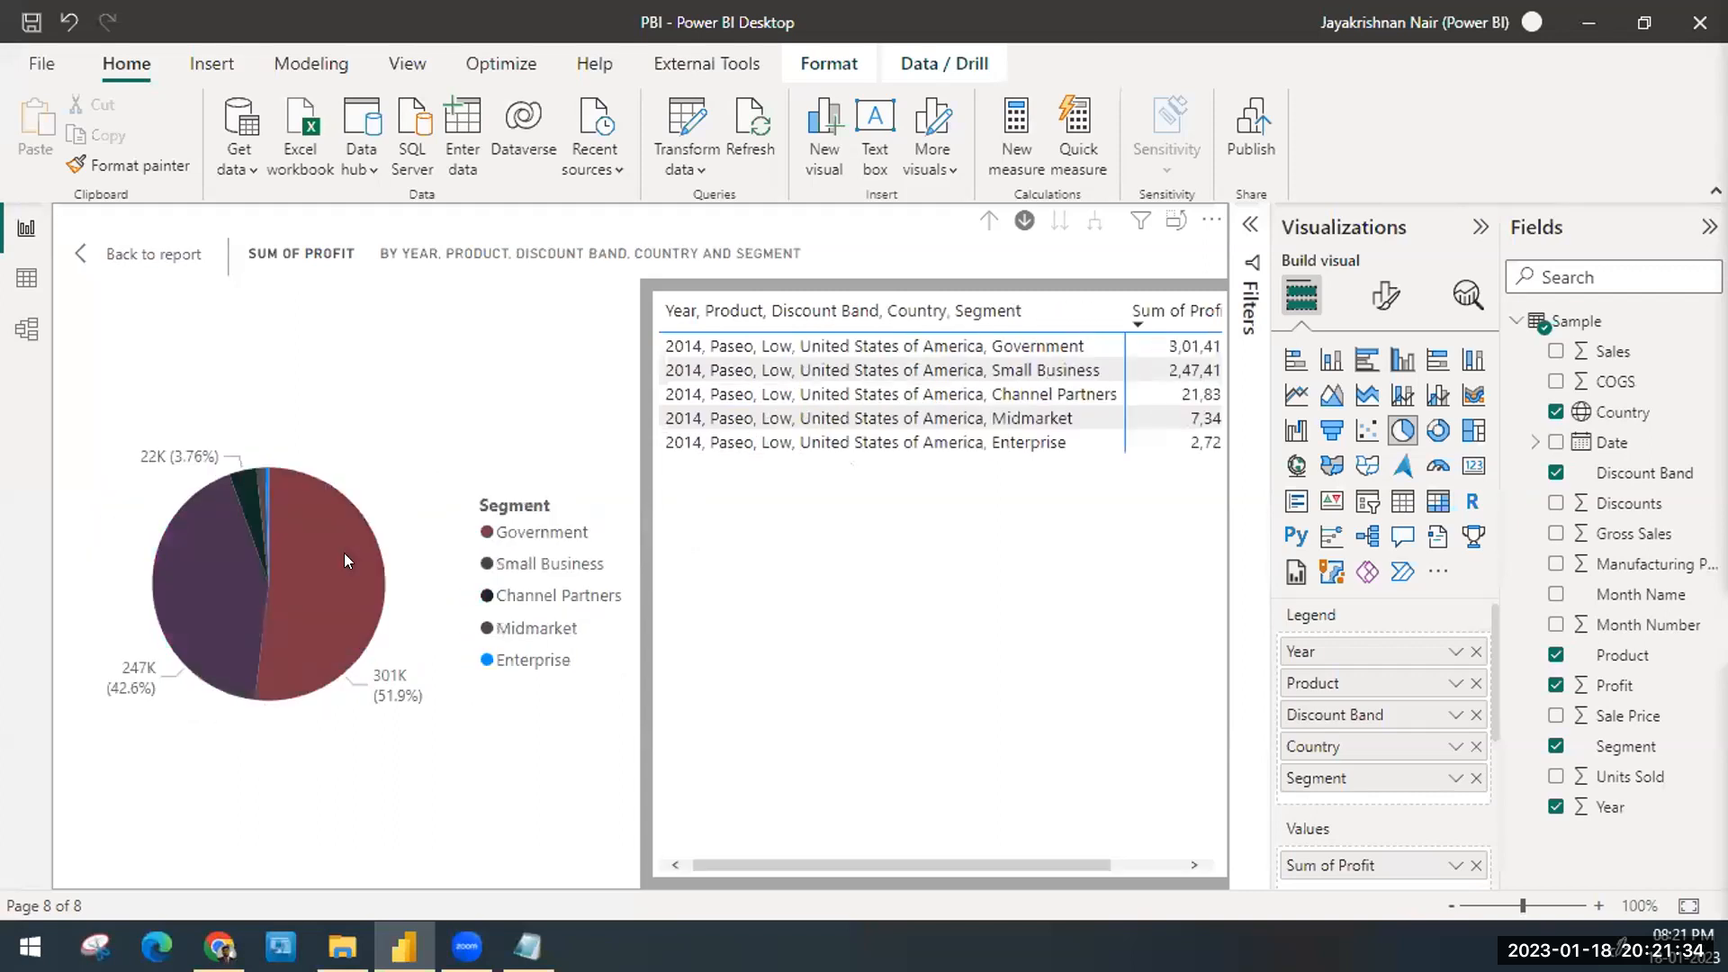
# Step: Drill the profit pie chart back up from the Segment level to the Year level
pyautogui.click(981, 221)
pyautogui.click(988, 221)
pyautogui.click(988, 221)
pyautogui.click(987, 221)
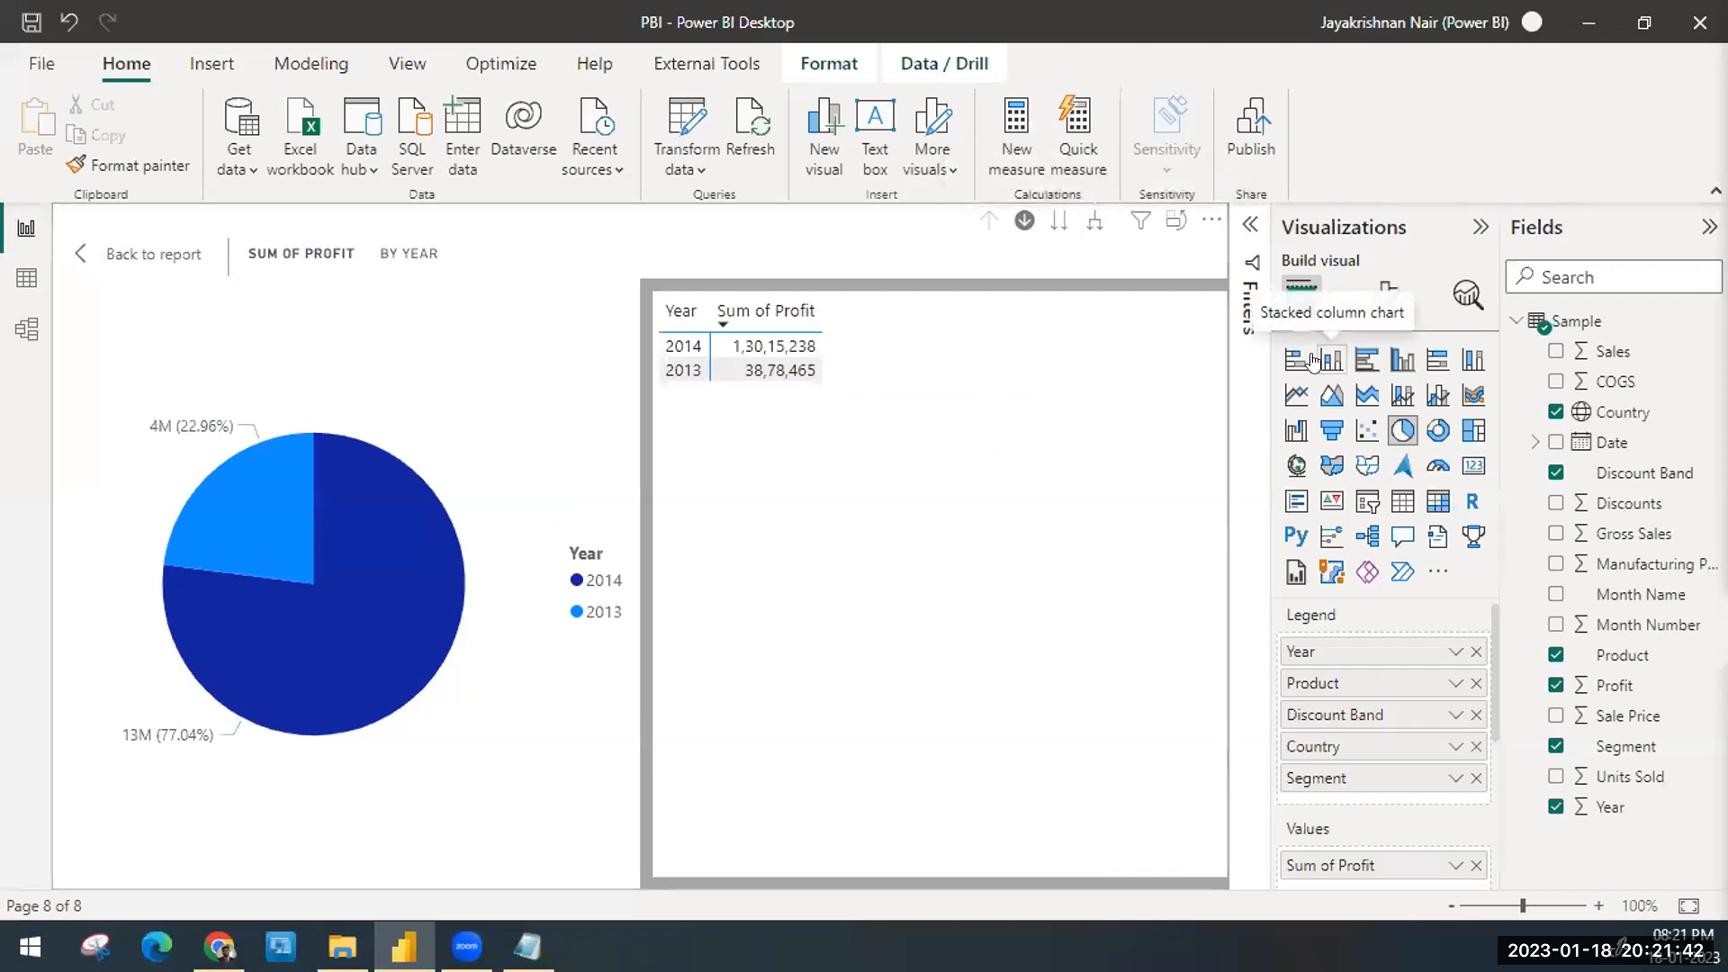
# Step: Change the profit pie chart back to a clustered column chart and return to the report page
pyautogui.click(1391, 369)
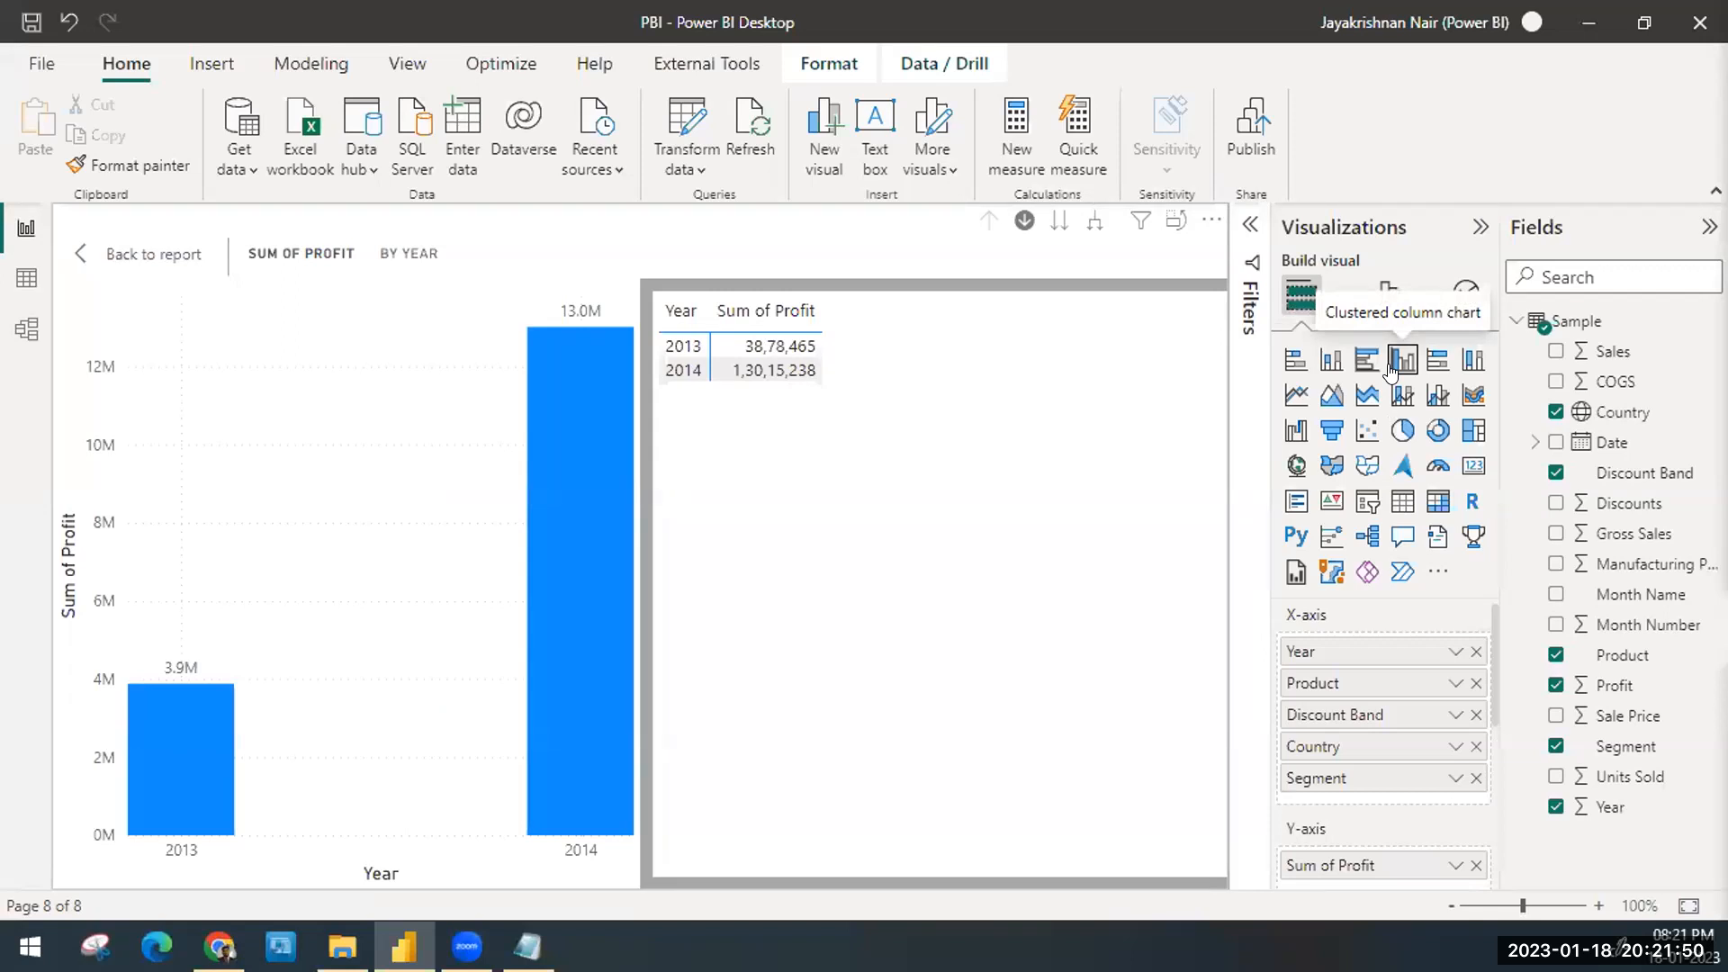
pyautogui.click(142, 258)
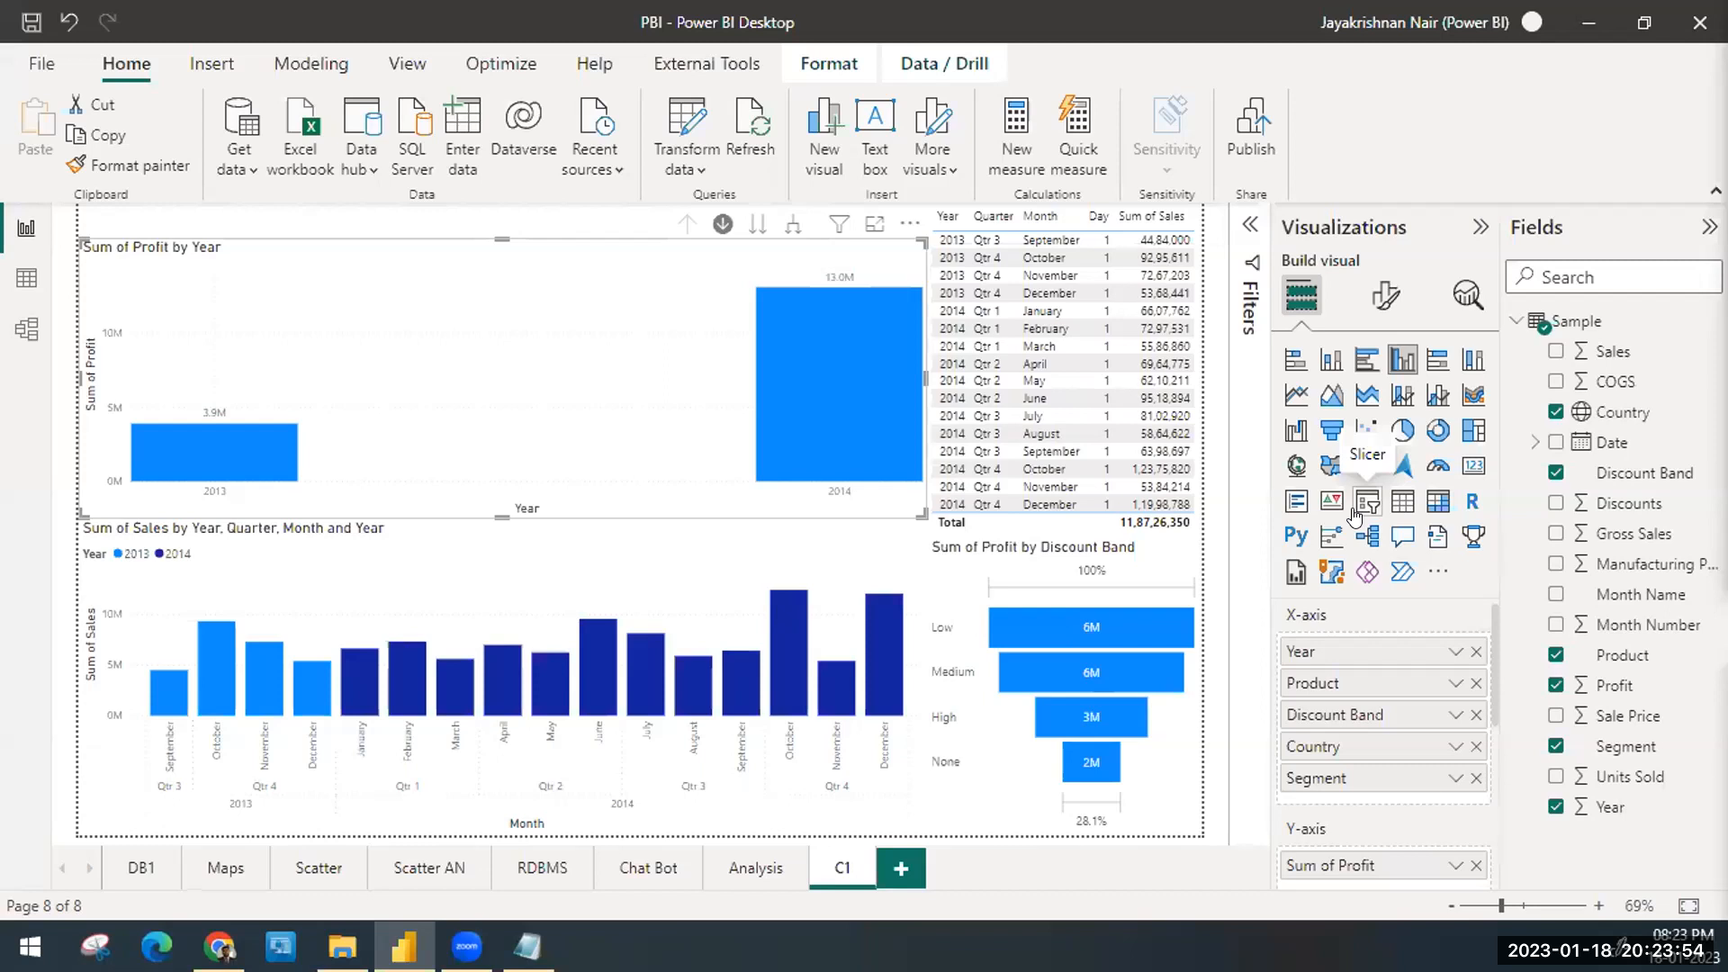
# Step: Turn off the profit chart's drill mode, then cross-highlight the page by the 2014 column and clear the highlight
pyautogui.click(723, 226)
pyautogui.moveTo(855, 331)
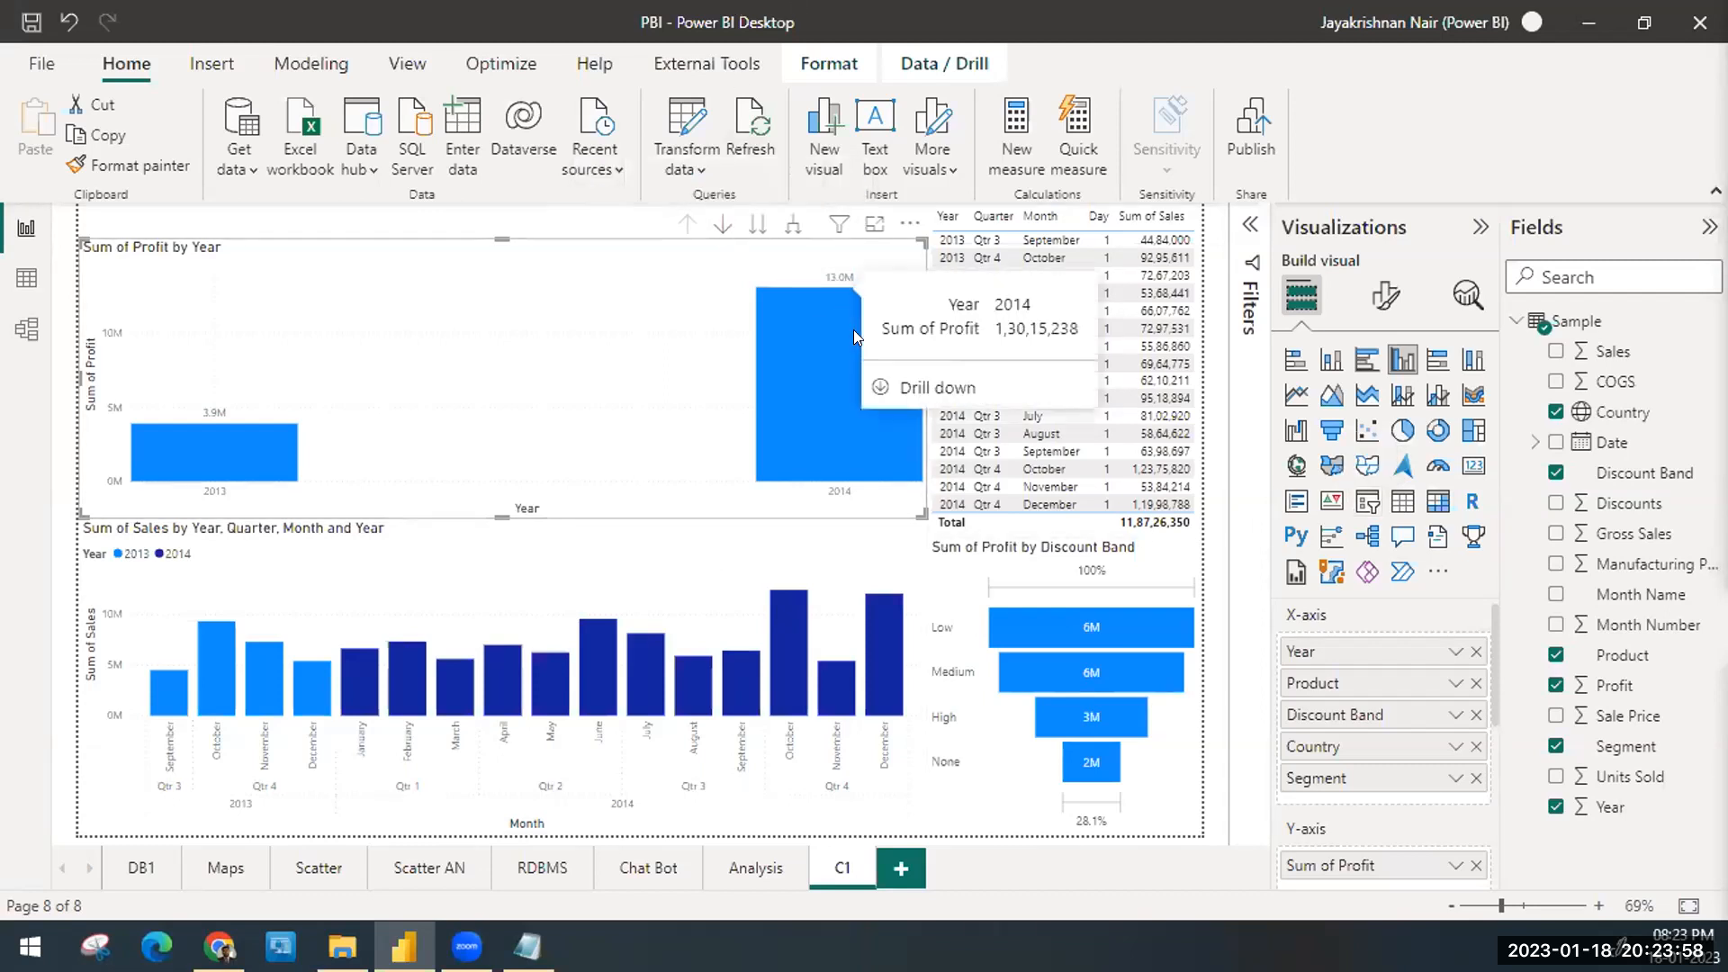
pyautogui.click(770, 388)
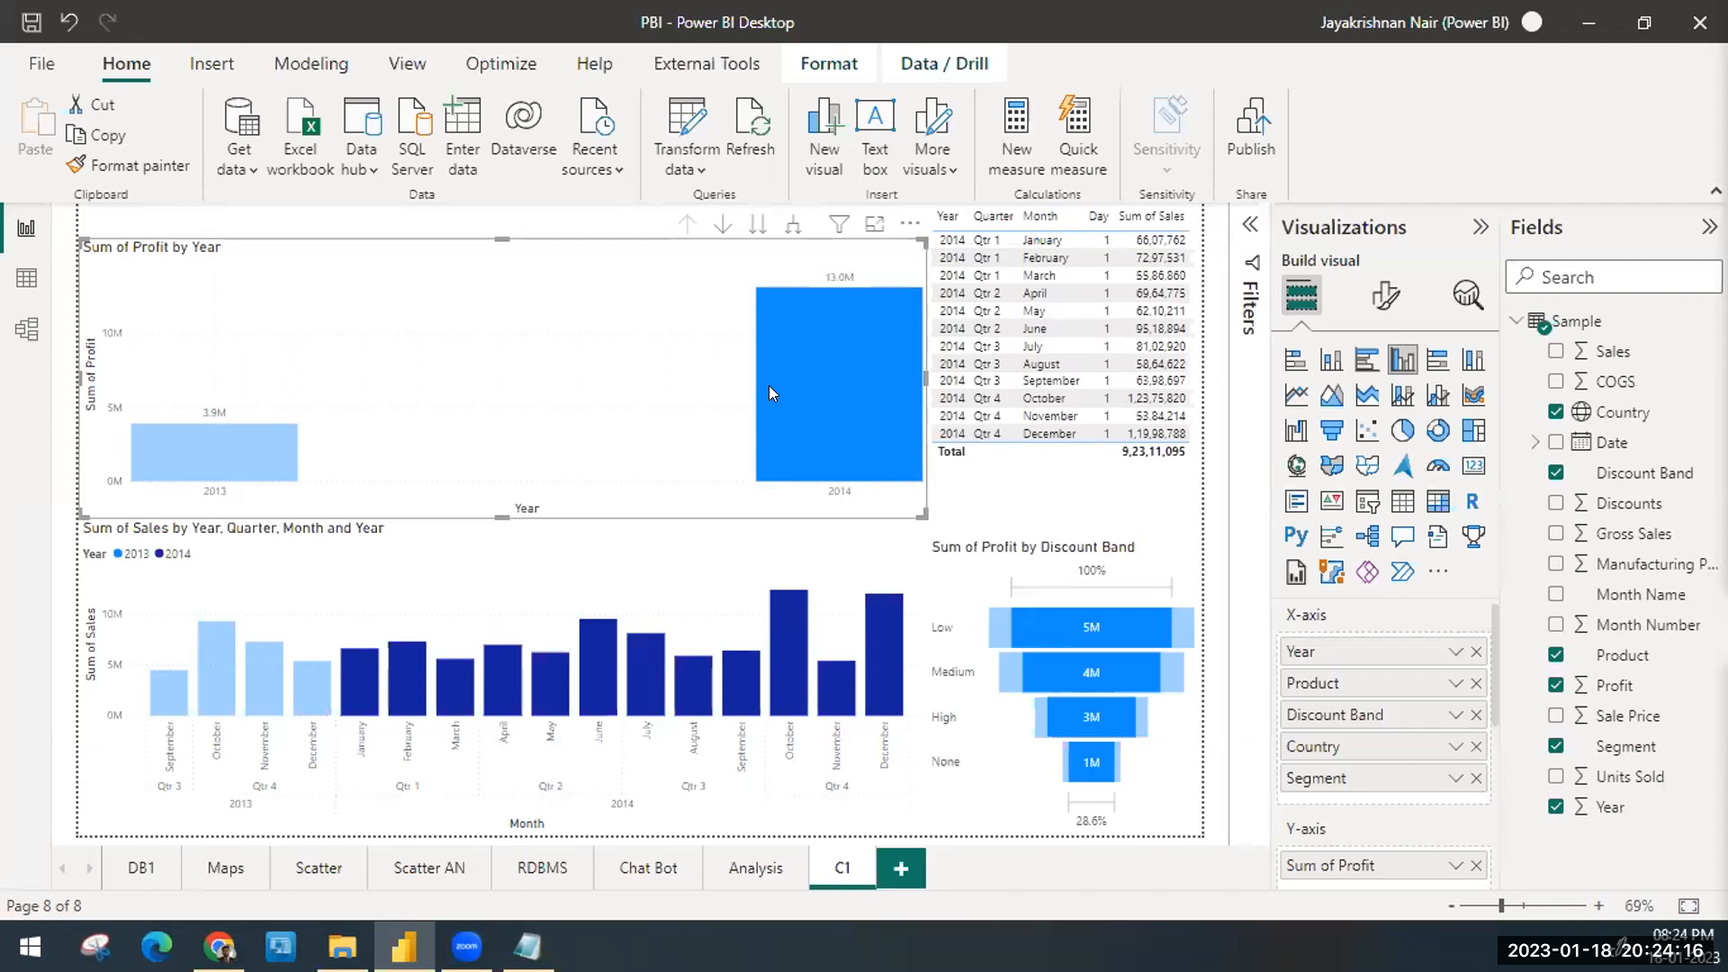
pyautogui.click(768, 385)
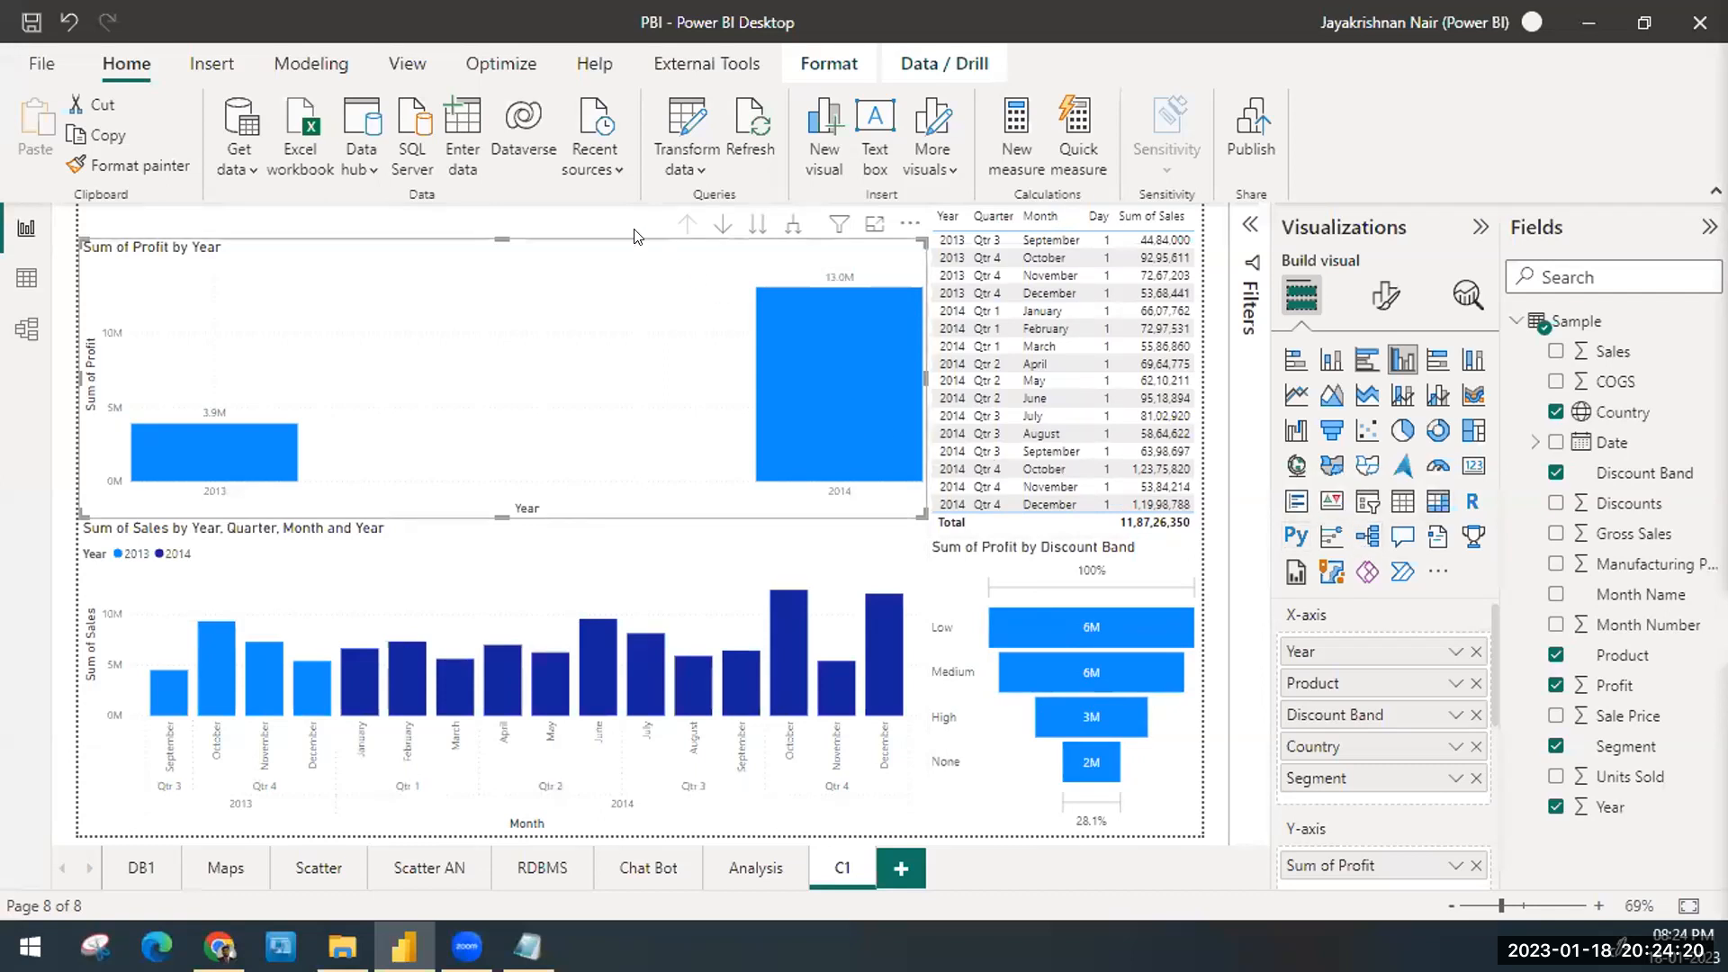
# Step: Drill the profit chart into 2014 with drill mode on, and return it to the Year level with drill mode off
pyautogui.click(722, 224)
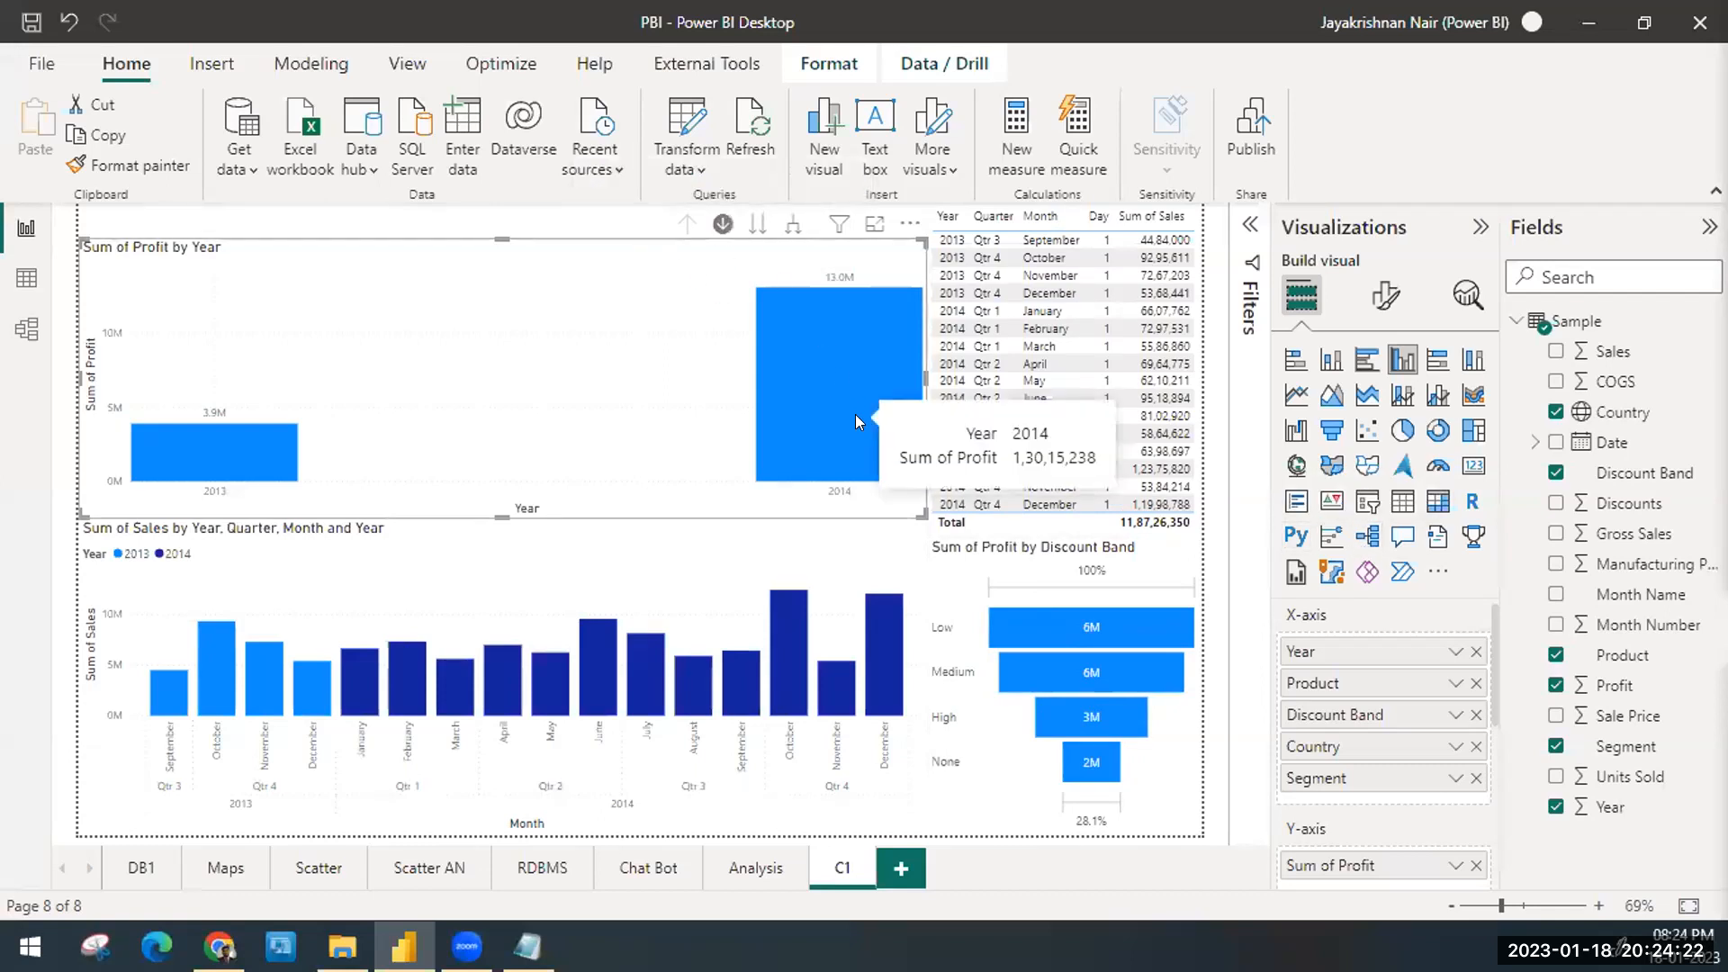
pyautogui.click(856, 414)
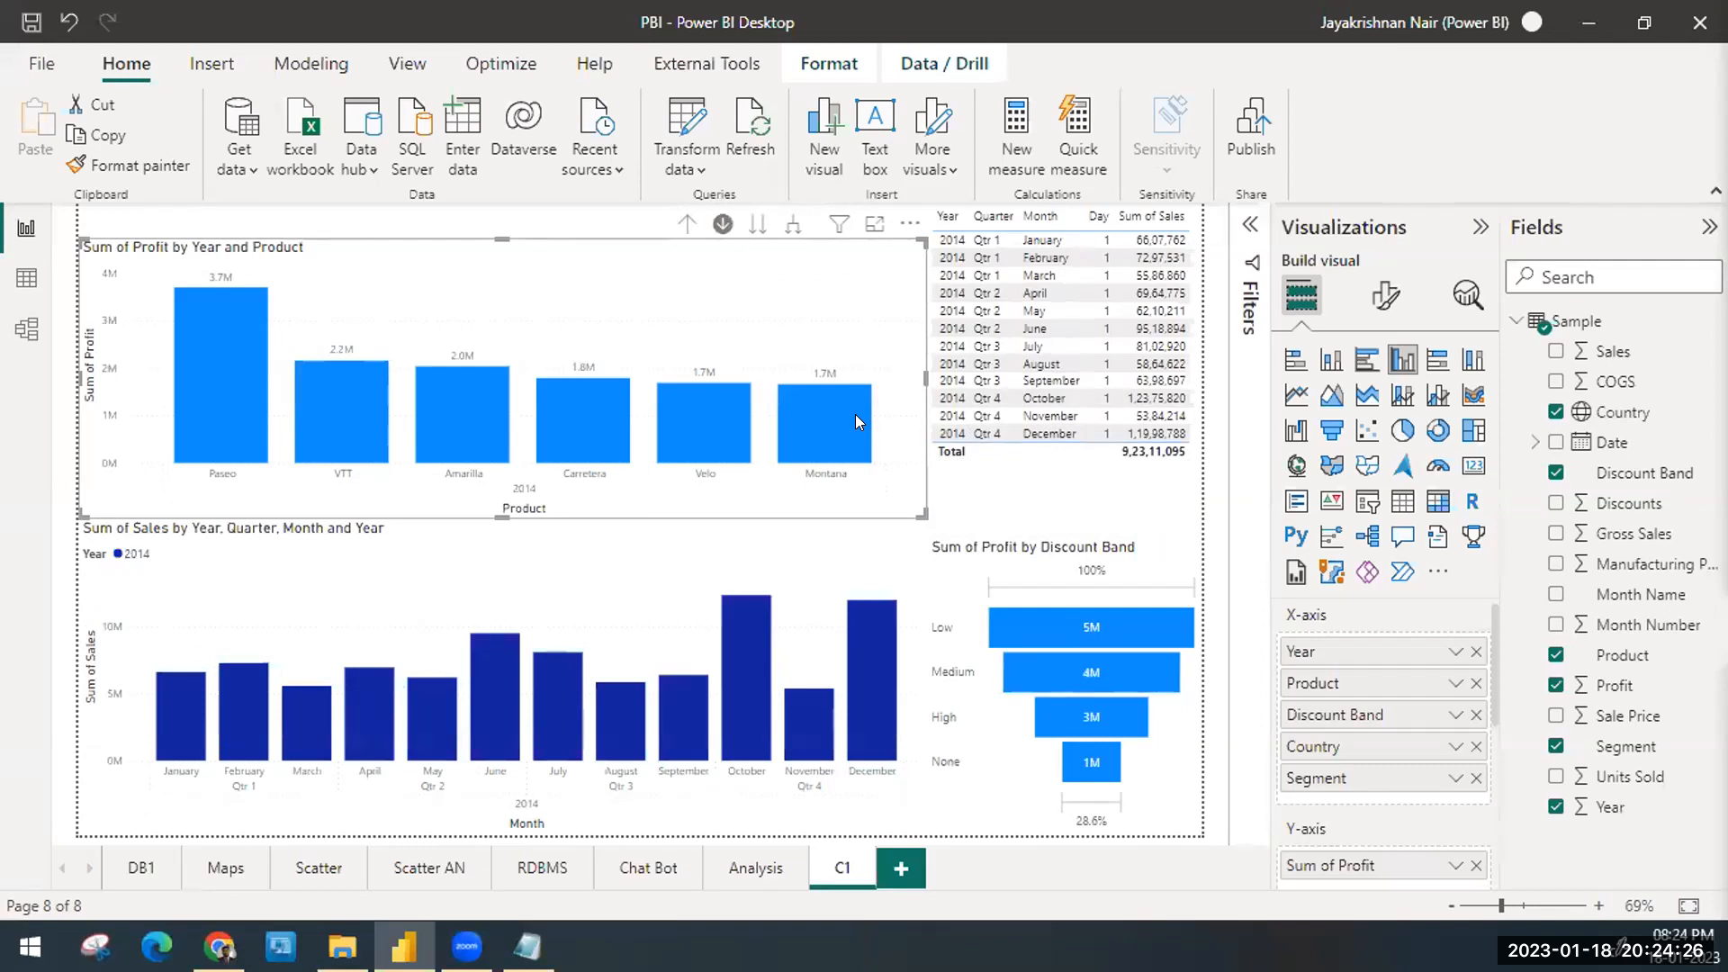
pyautogui.click(690, 225)
pyautogui.click(719, 224)
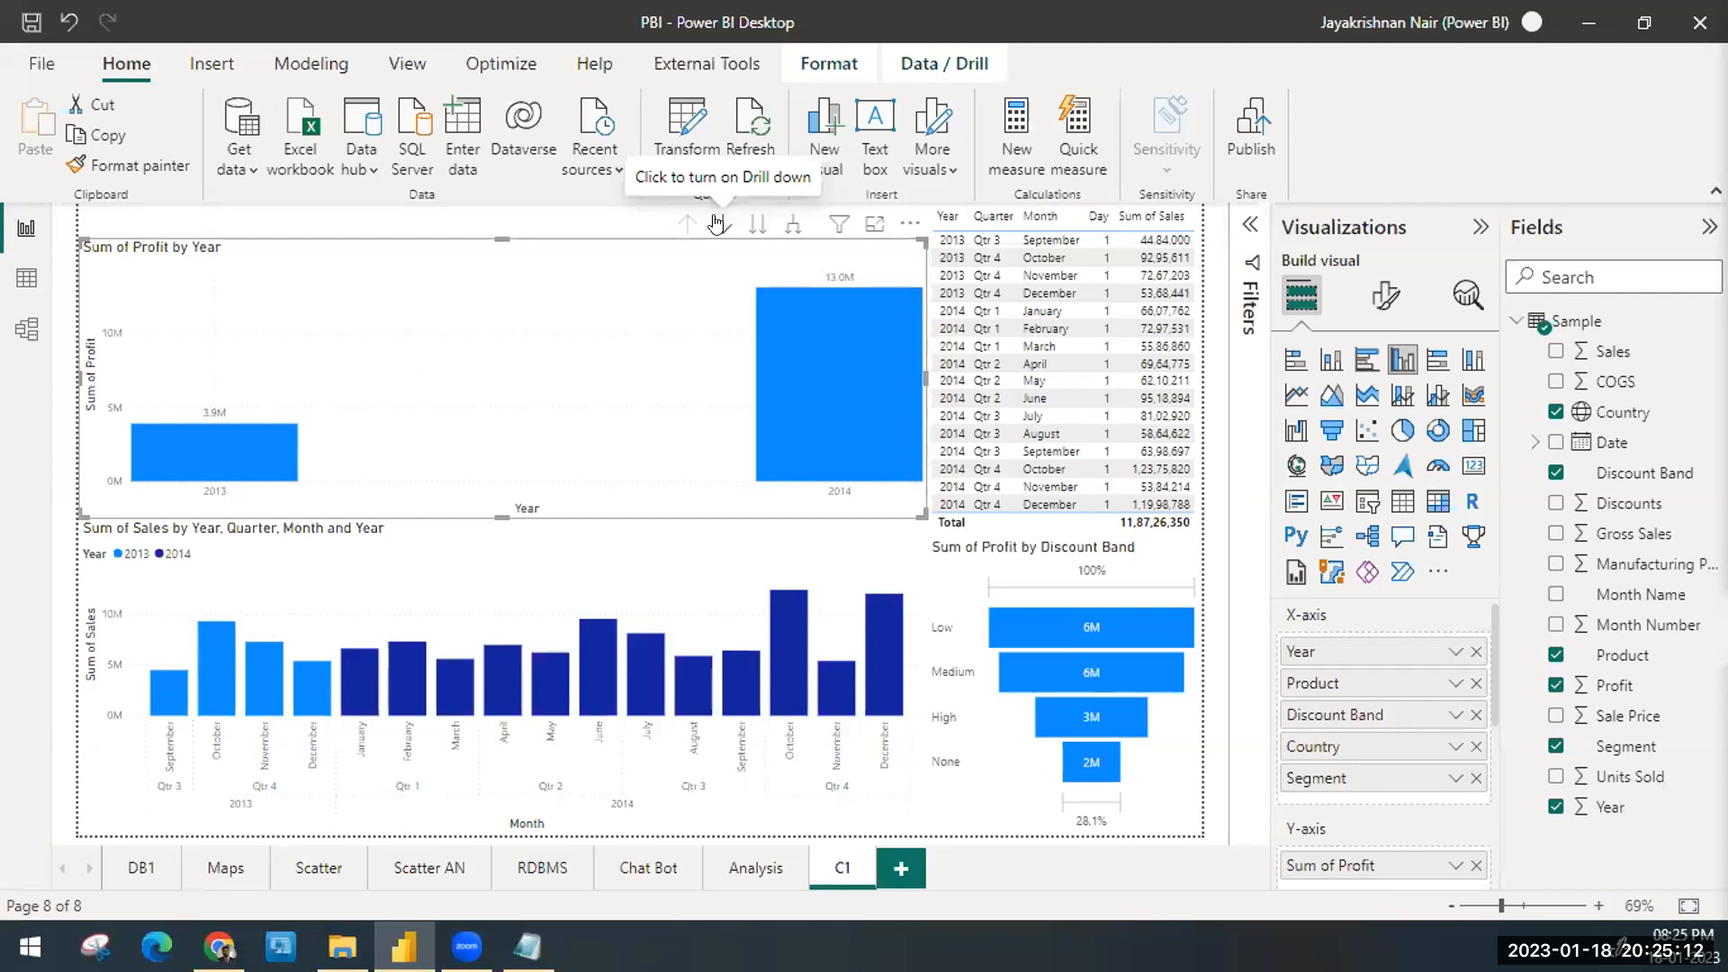
pyautogui.click(717, 223)
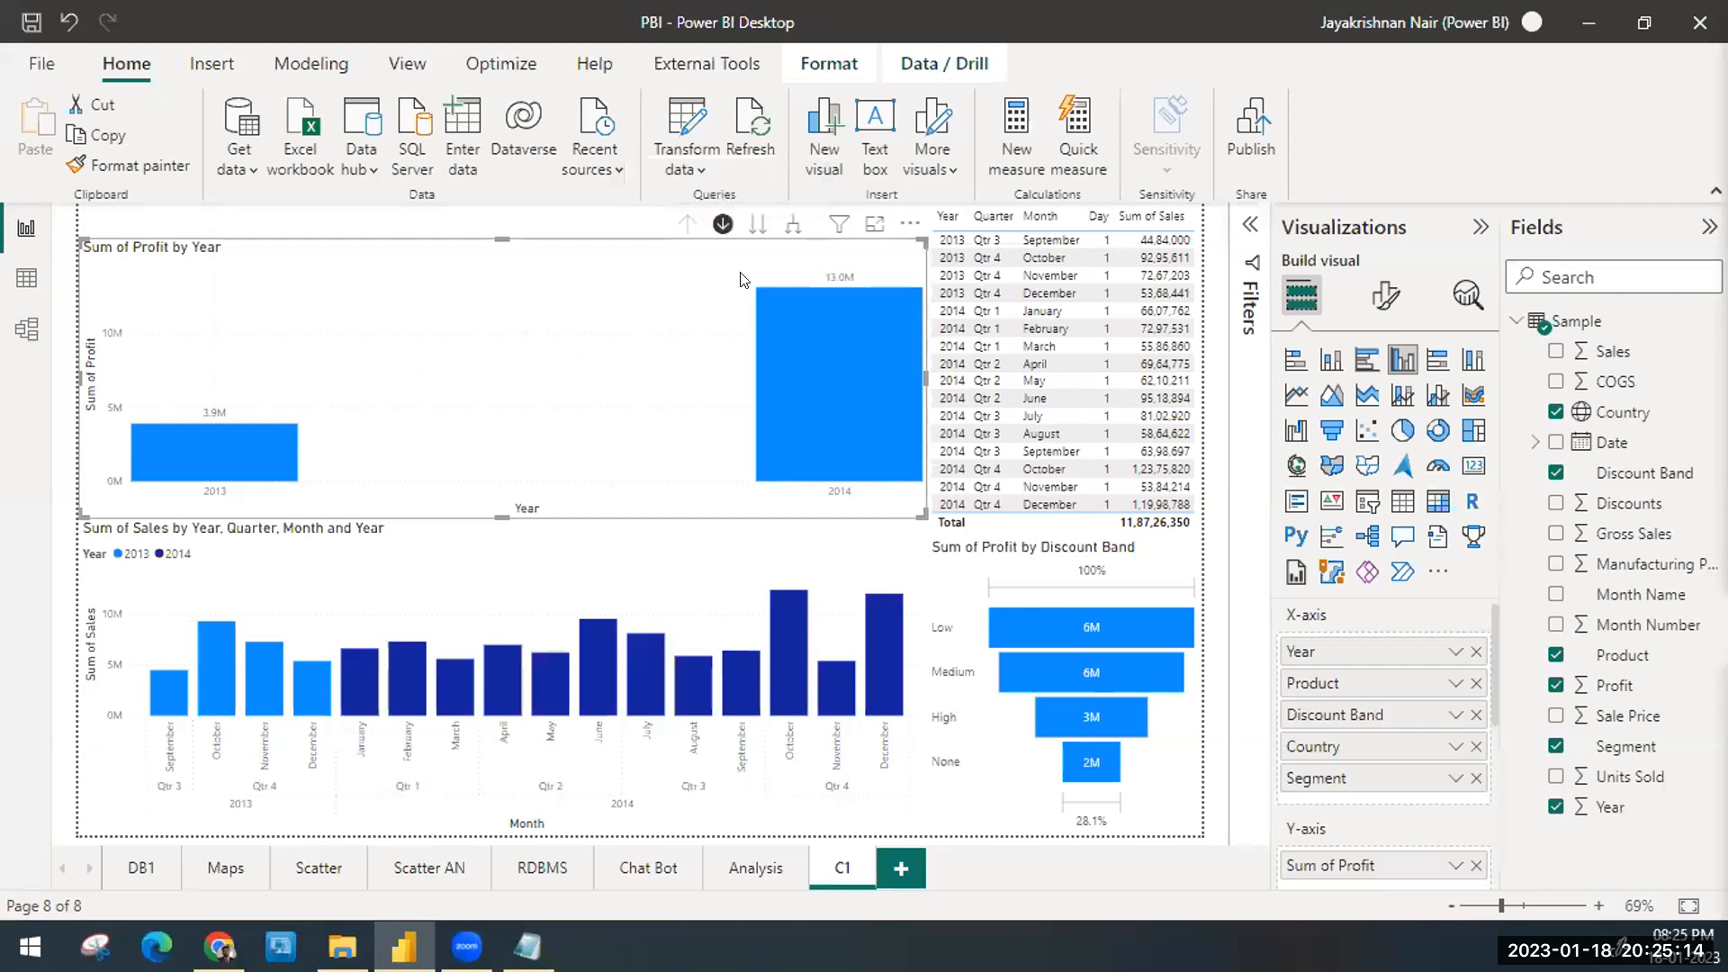
pyautogui.click(709, 229)
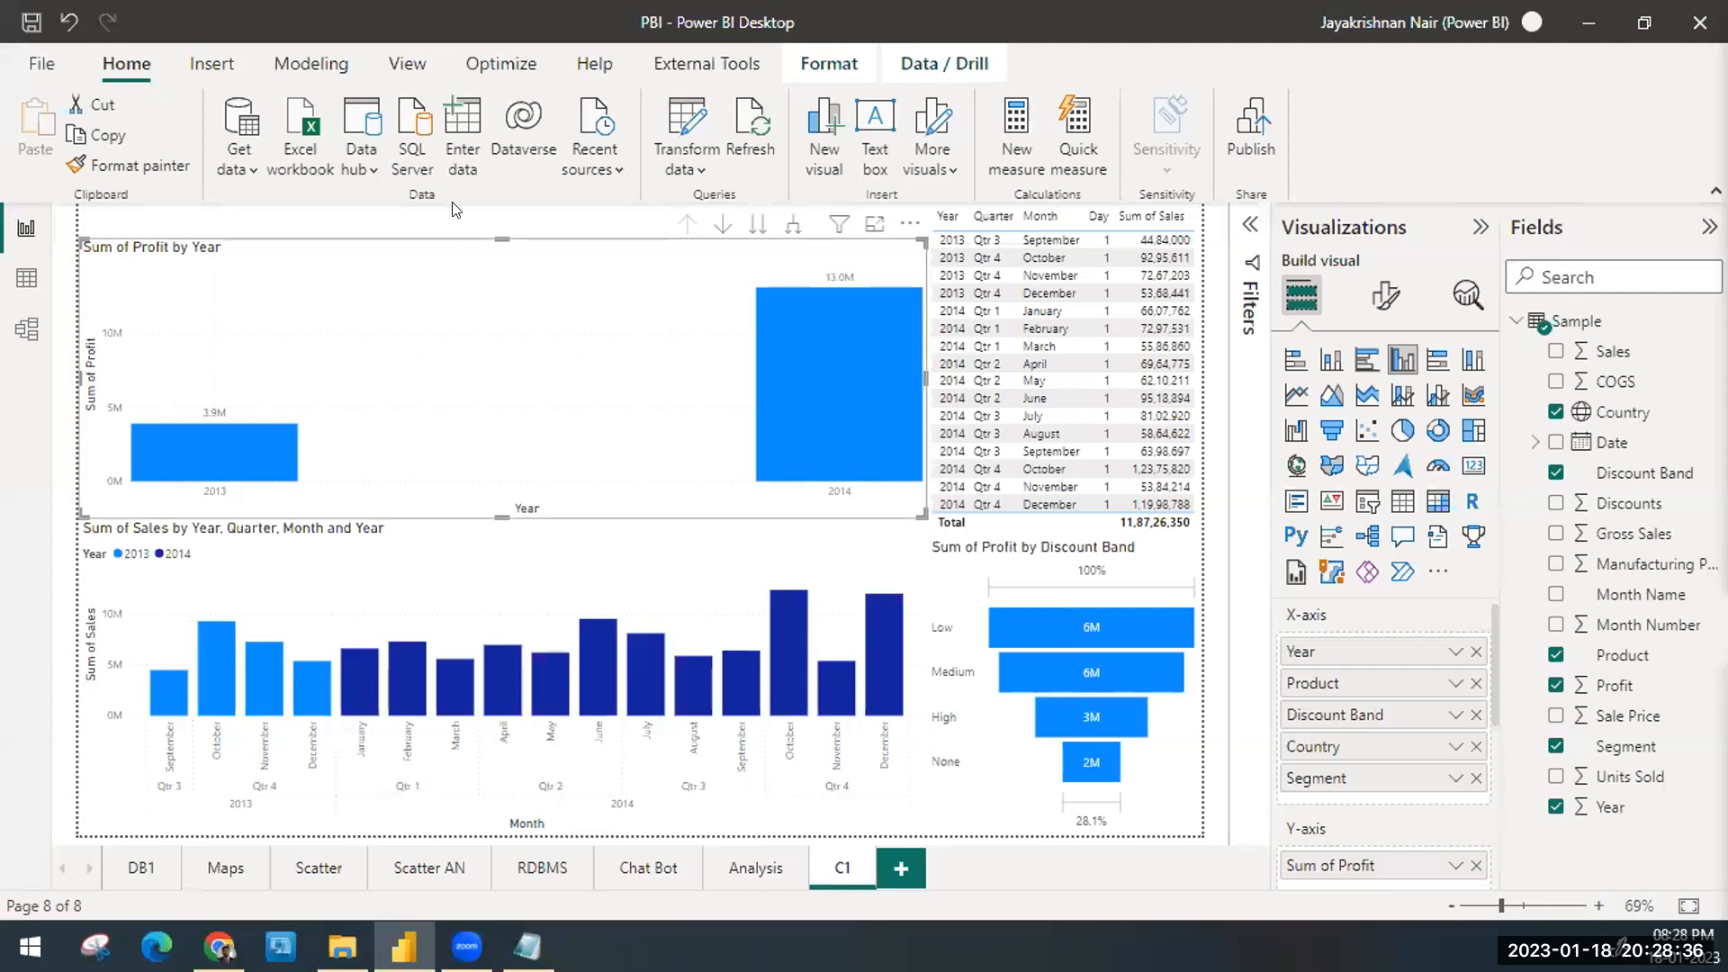
# Step: Try the treemap type on the profit chart and change it back to a clustered column chart
pyautogui.click(460, 233)
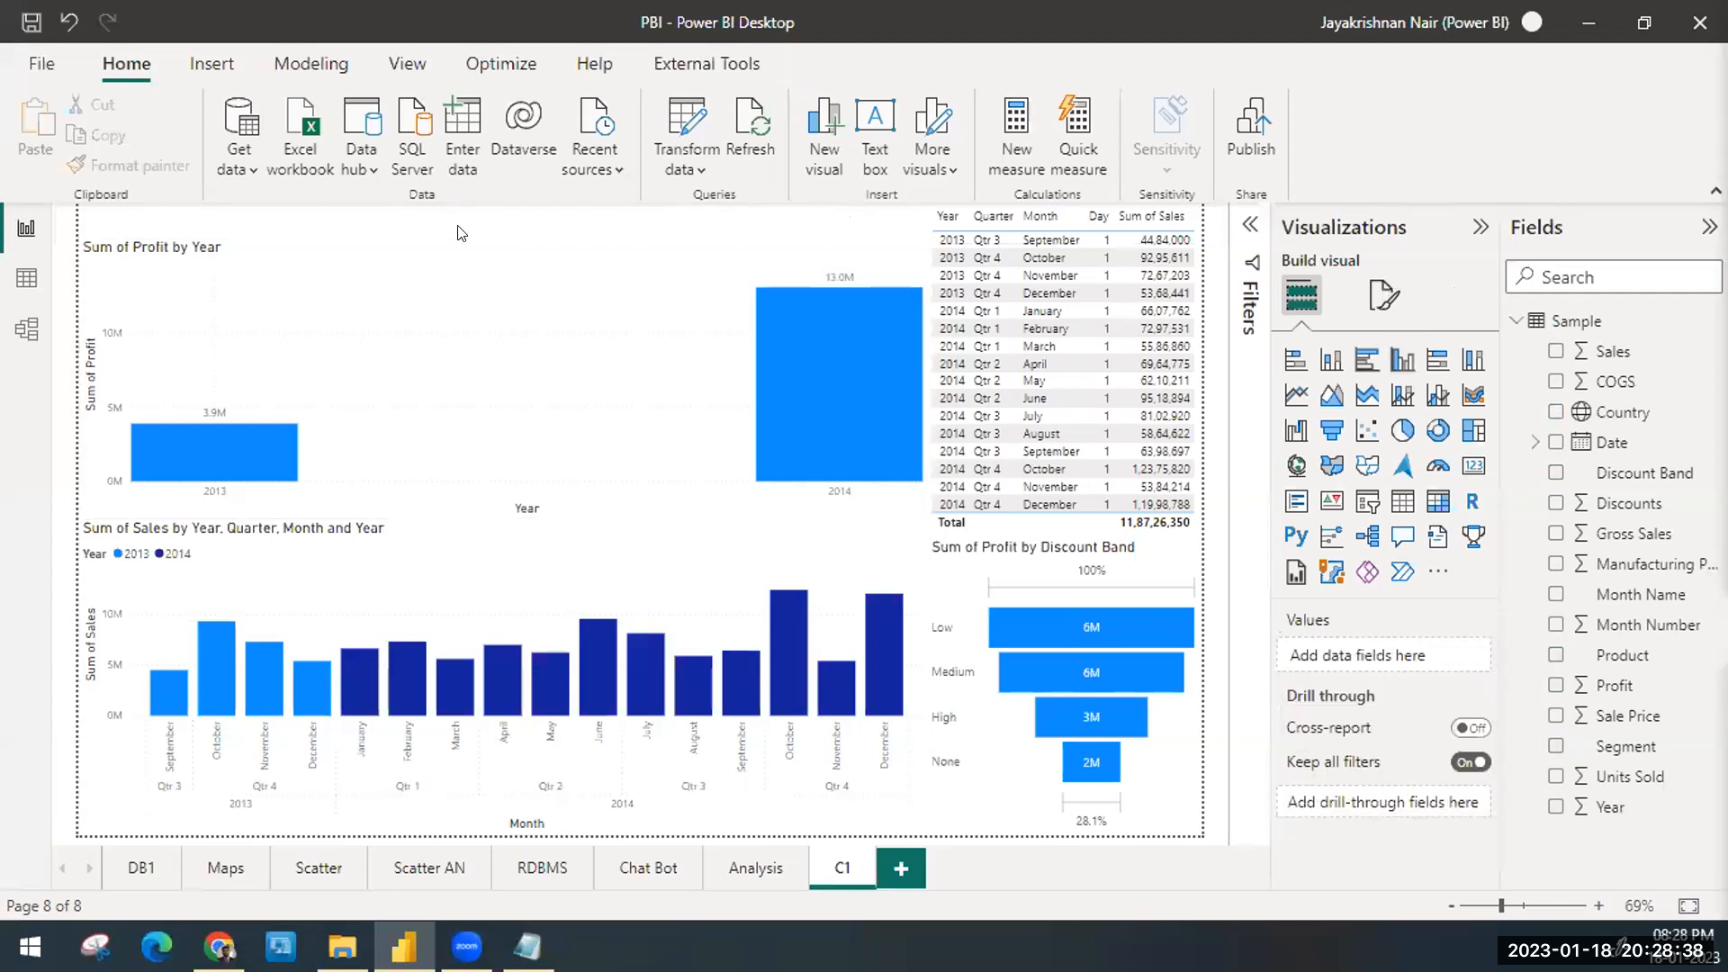
pyautogui.click(531, 335)
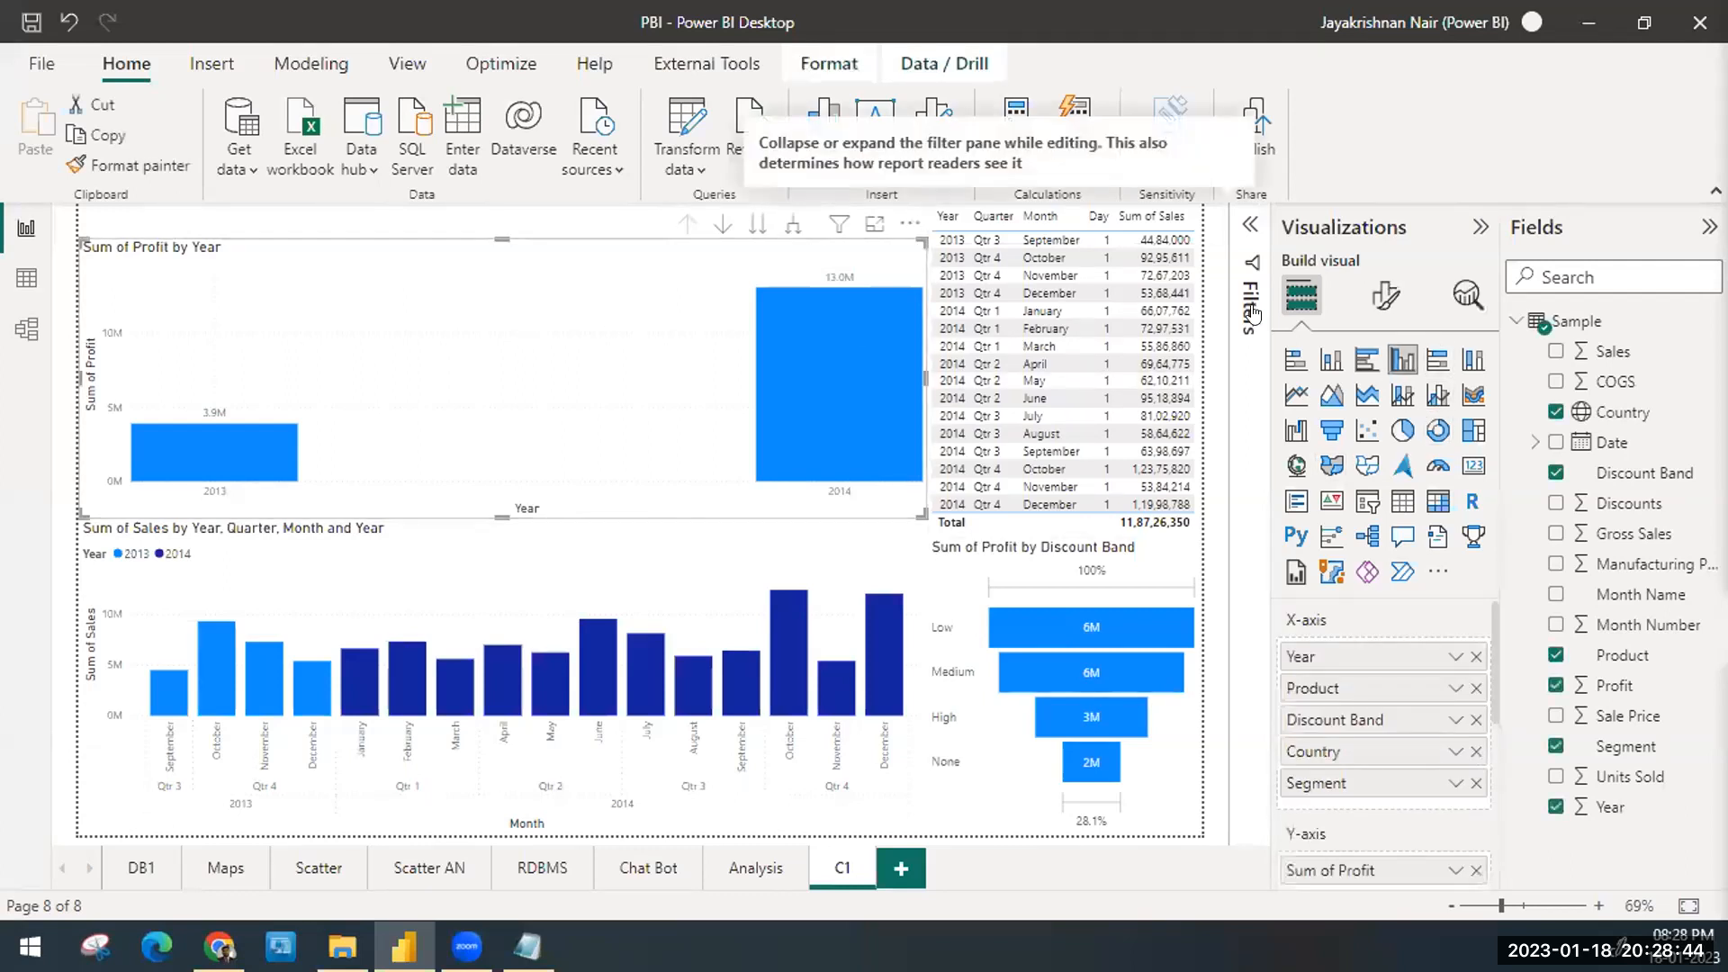
pyautogui.click(1470, 435)
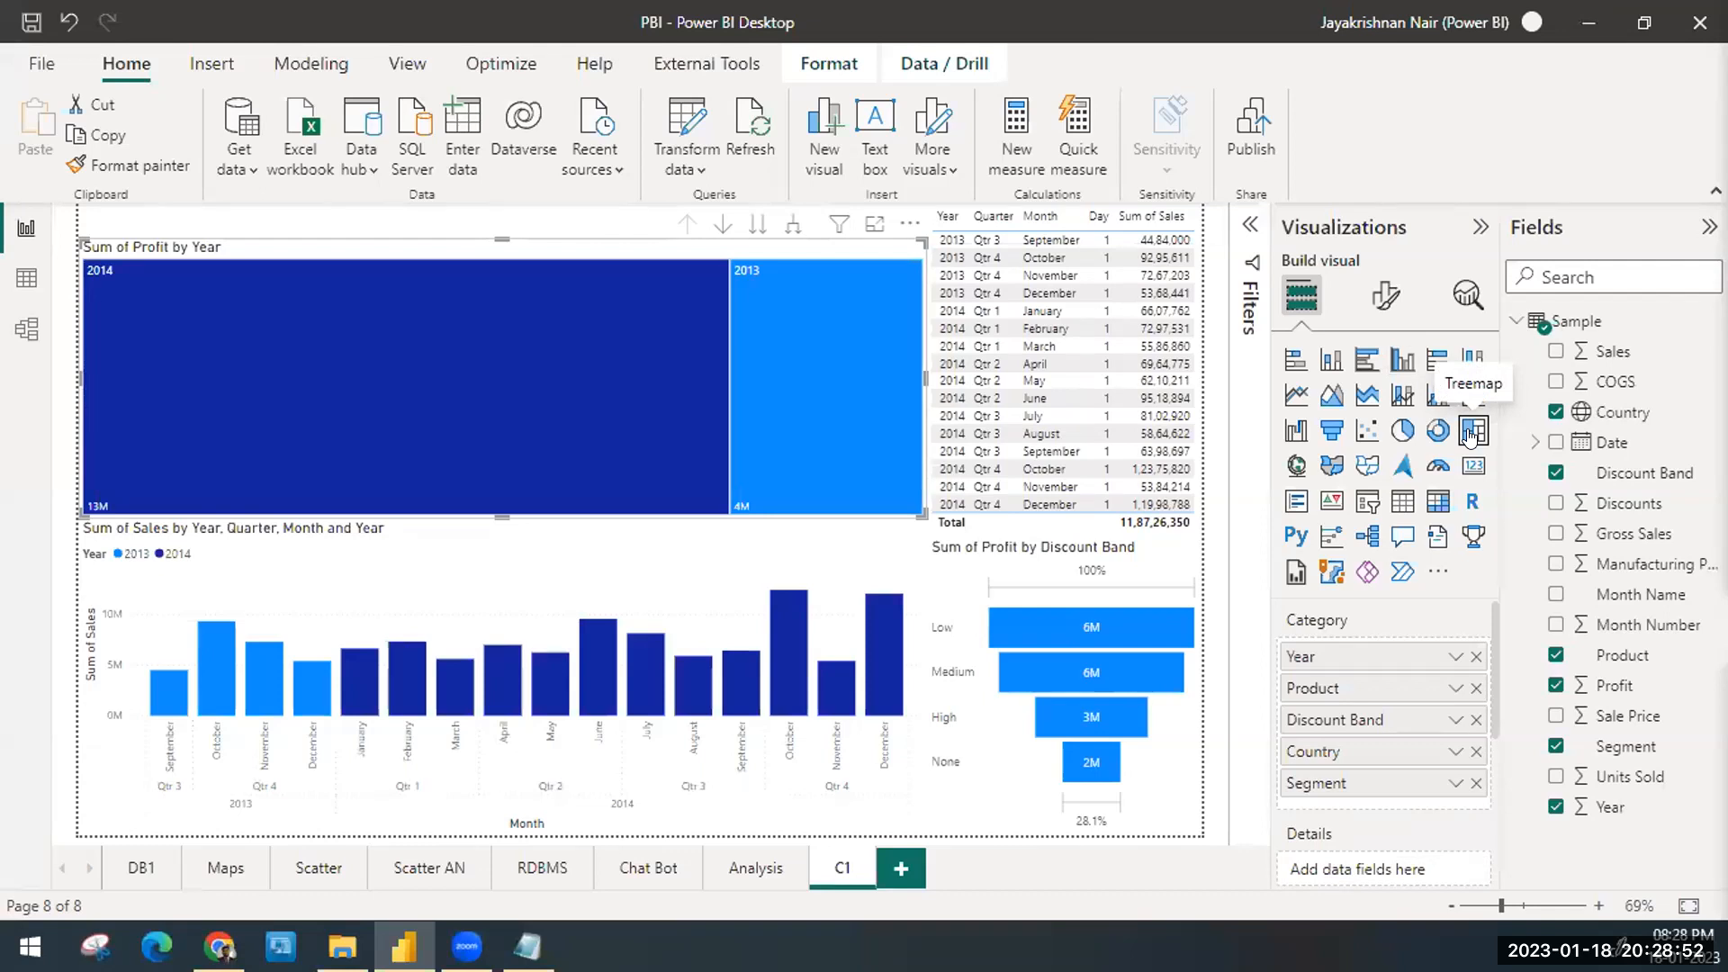
pyautogui.click(1400, 361)
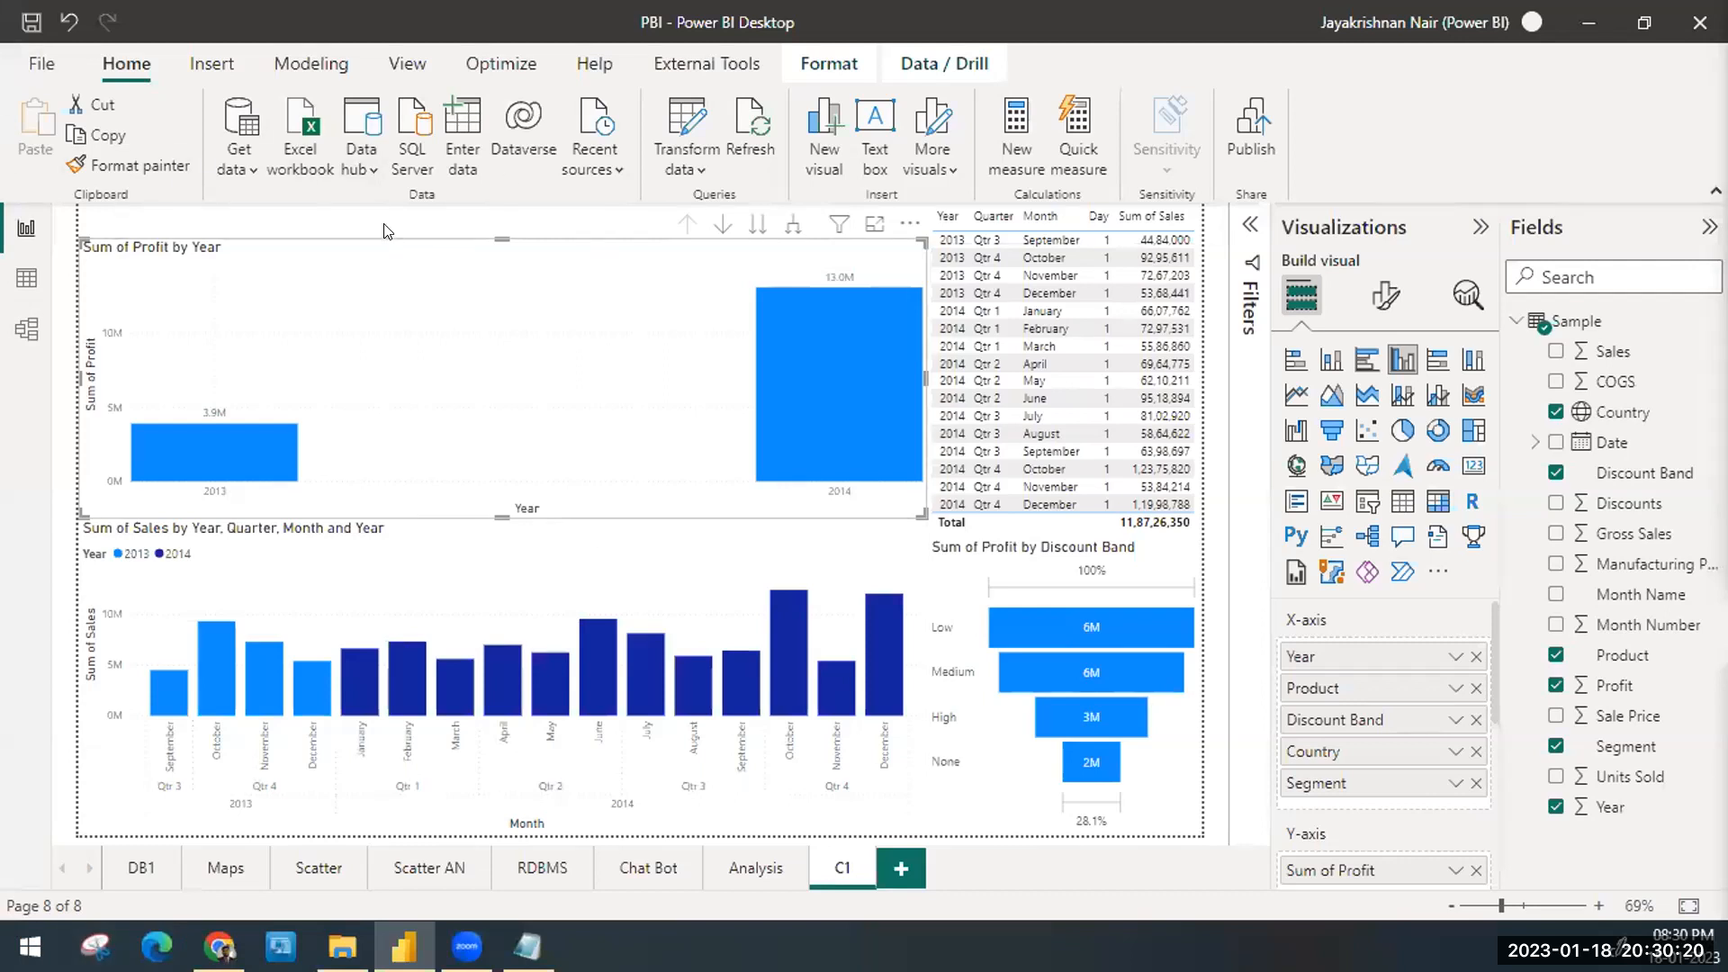
# Step: Compare highlighting 2014 with drilling into it on the profit chart, and finish at the Year level with drill mode off
pyautogui.click(798, 326)
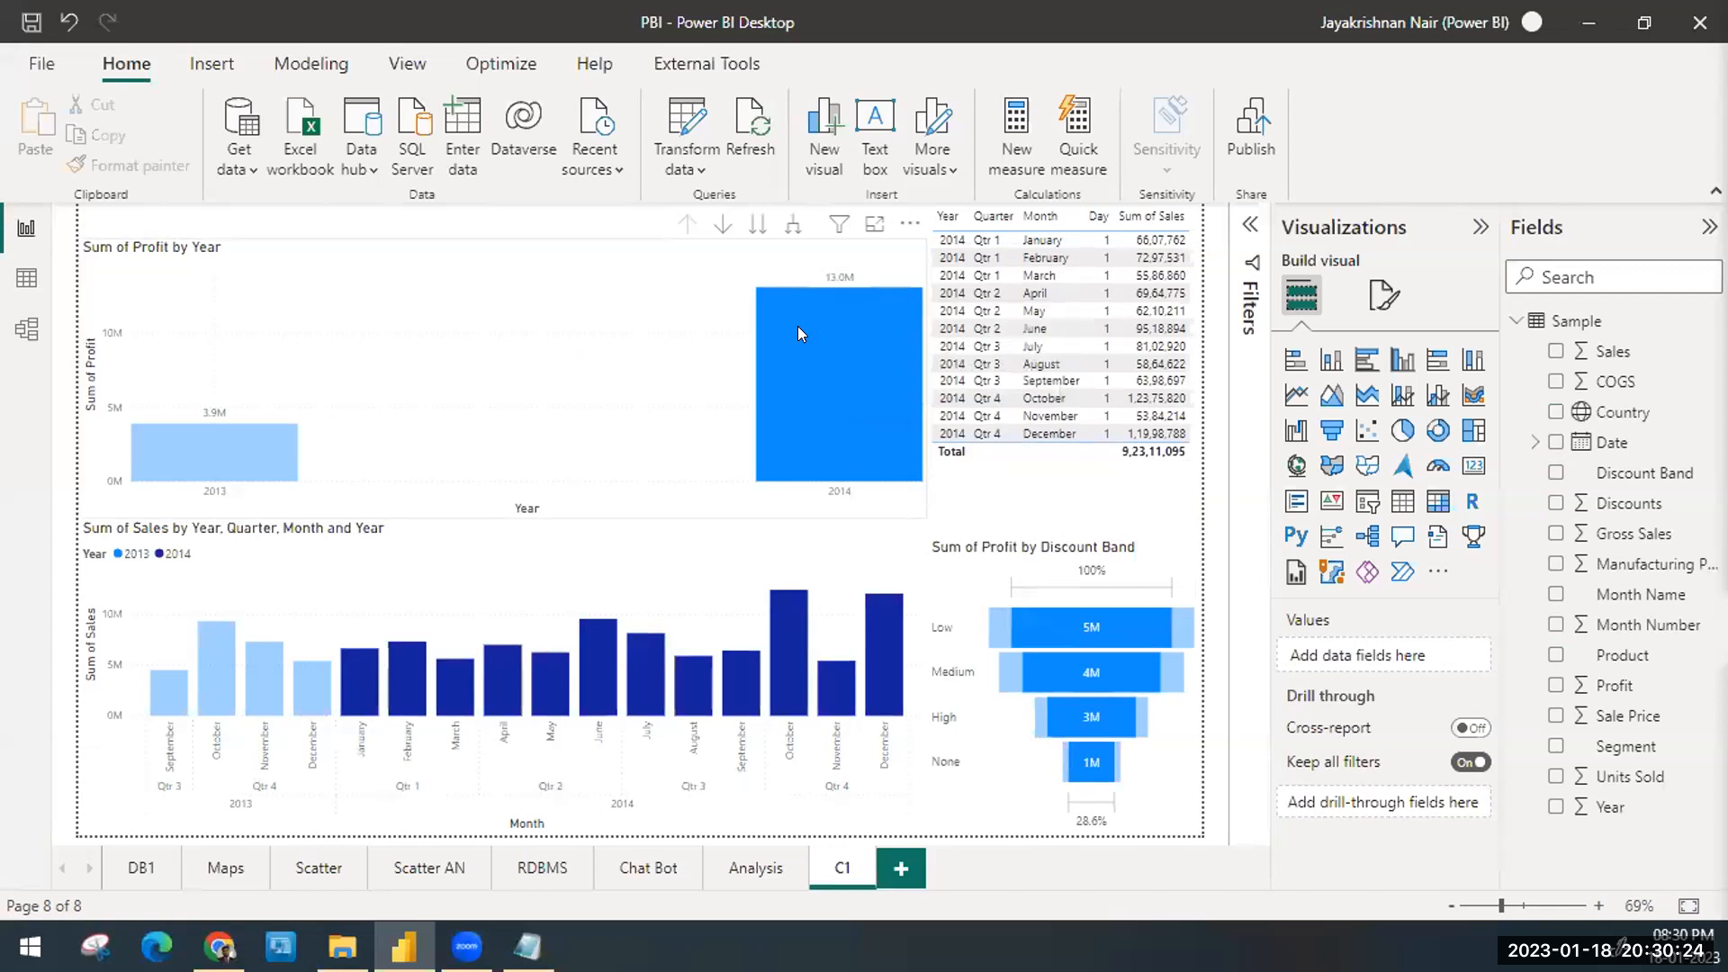
pyautogui.click(798, 326)
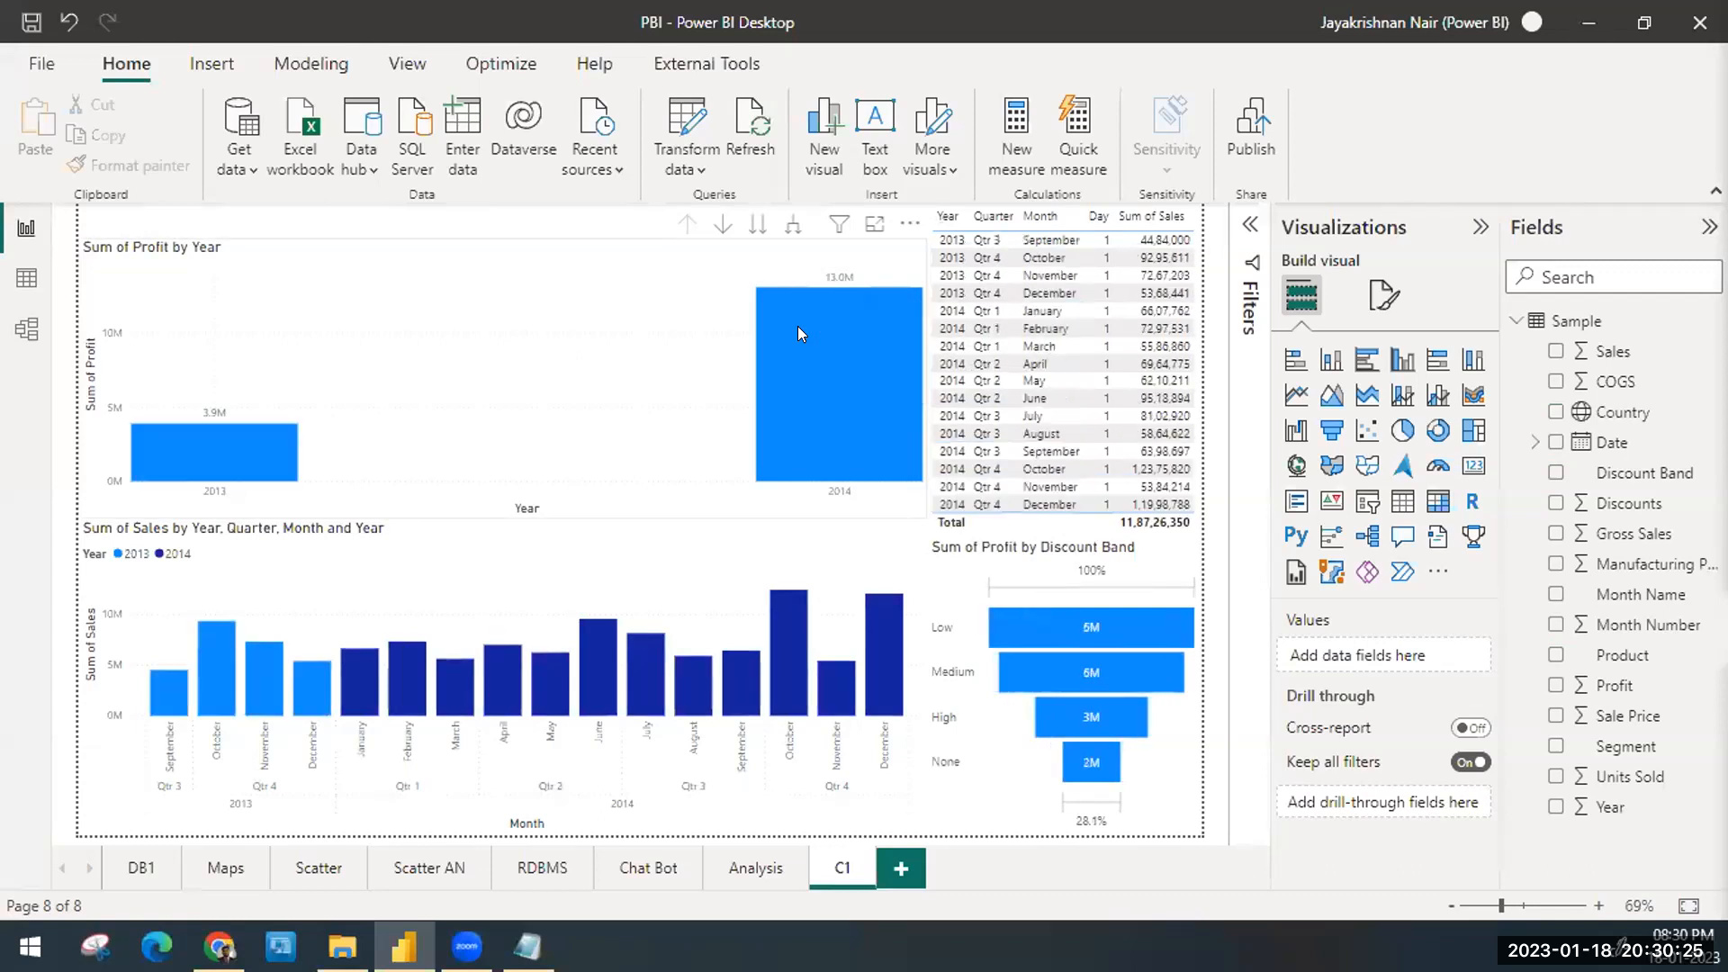
pyautogui.click(720, 223)
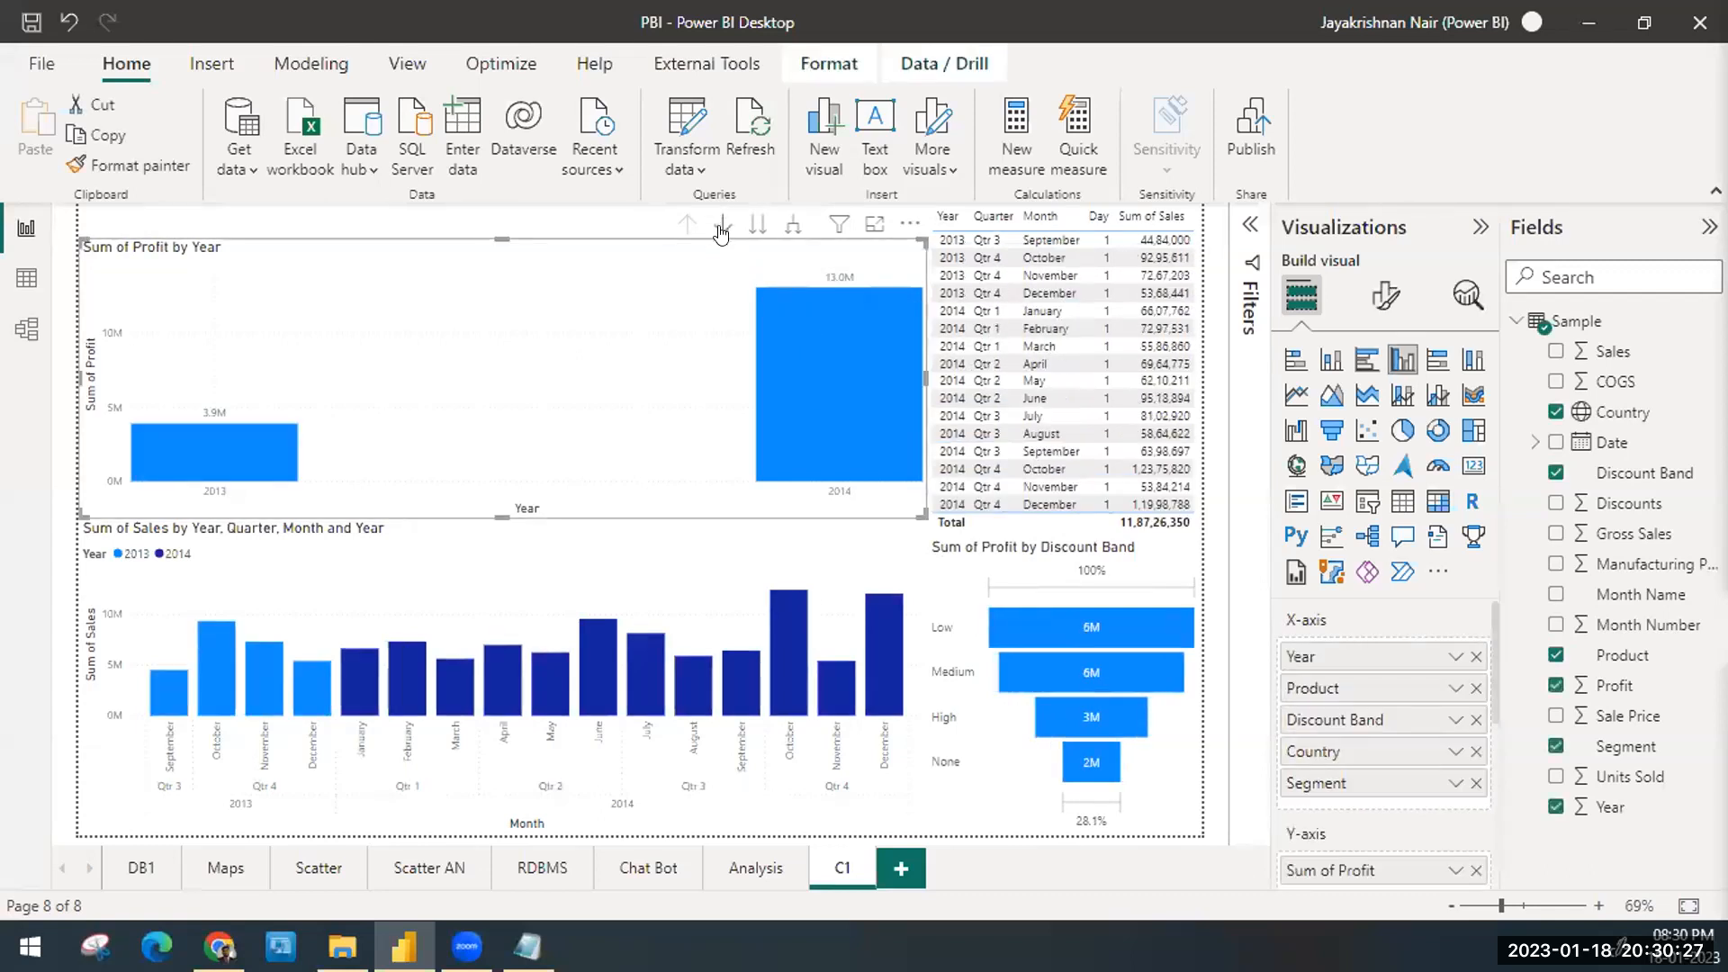
pyautogui.click(854, 389)
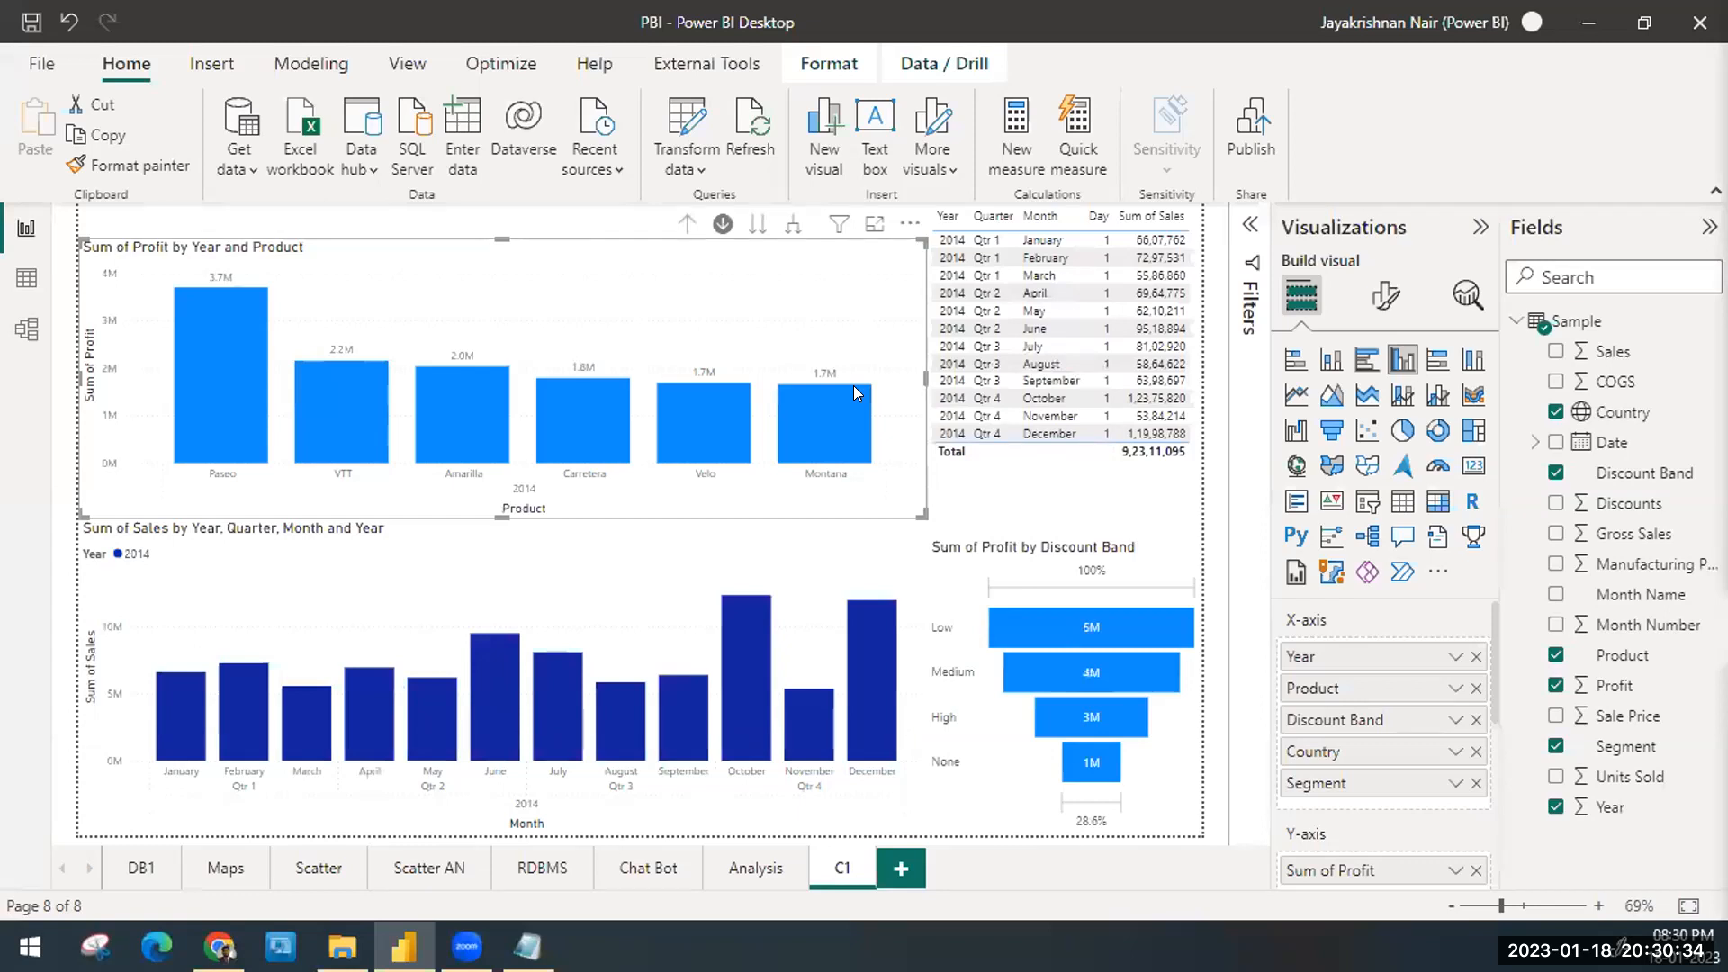
pyautogui.click(687, 223)
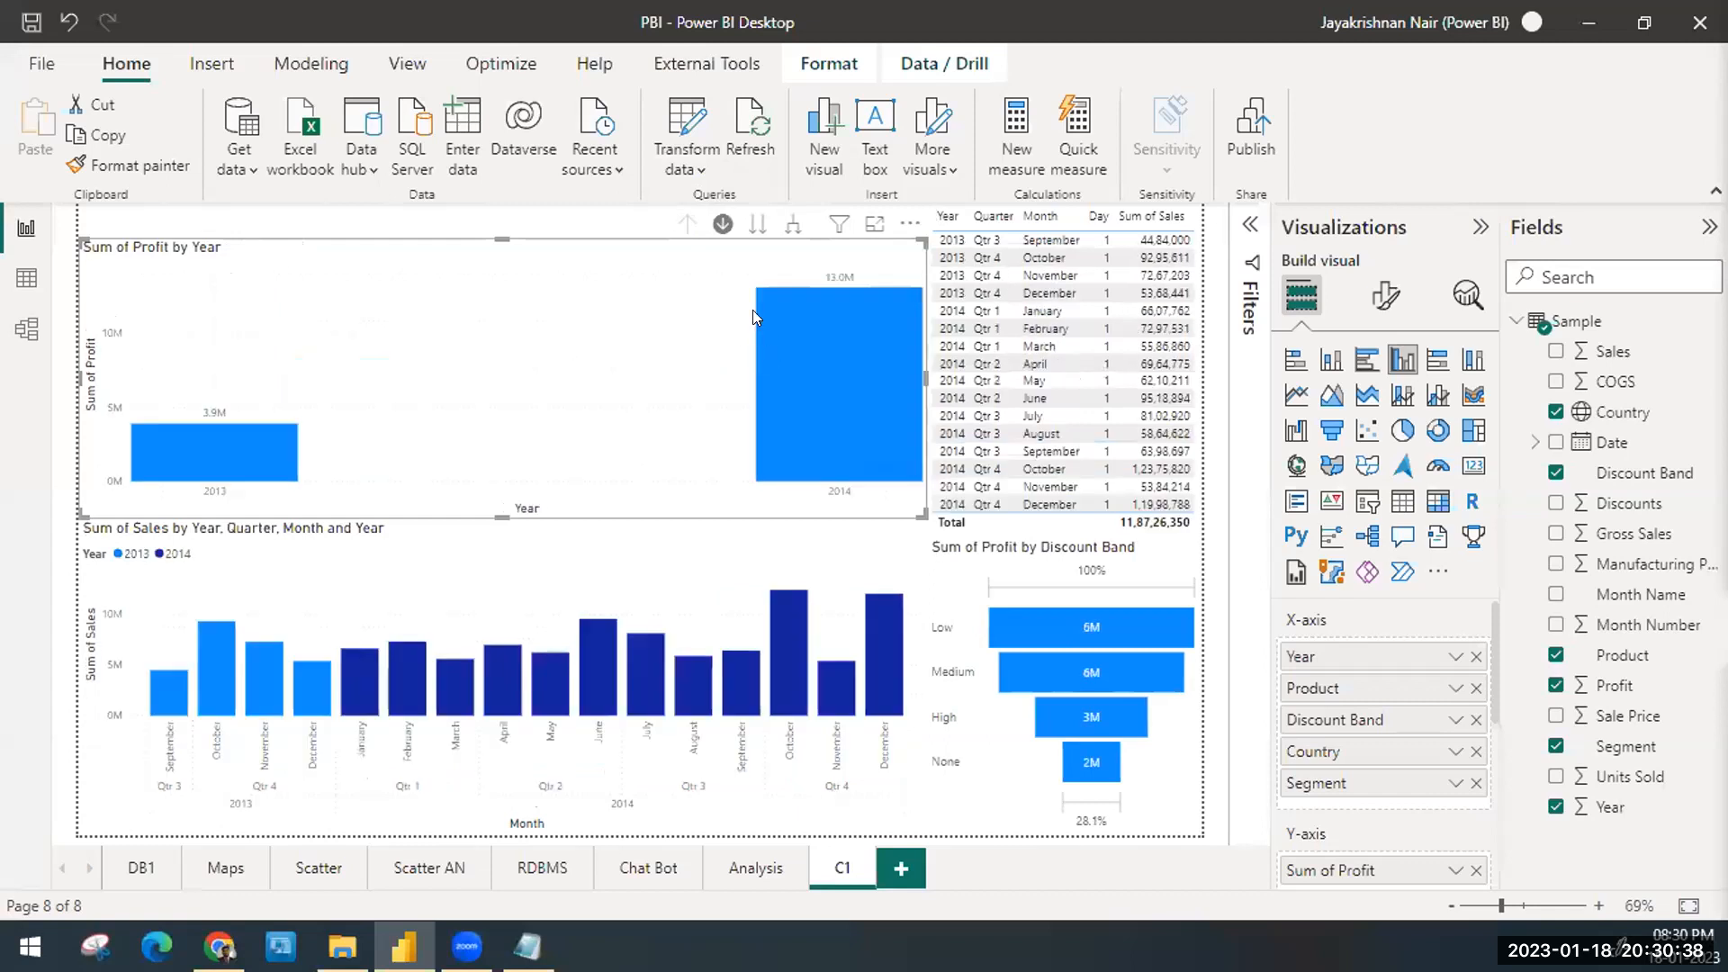
pyautogui.click(723, 223)
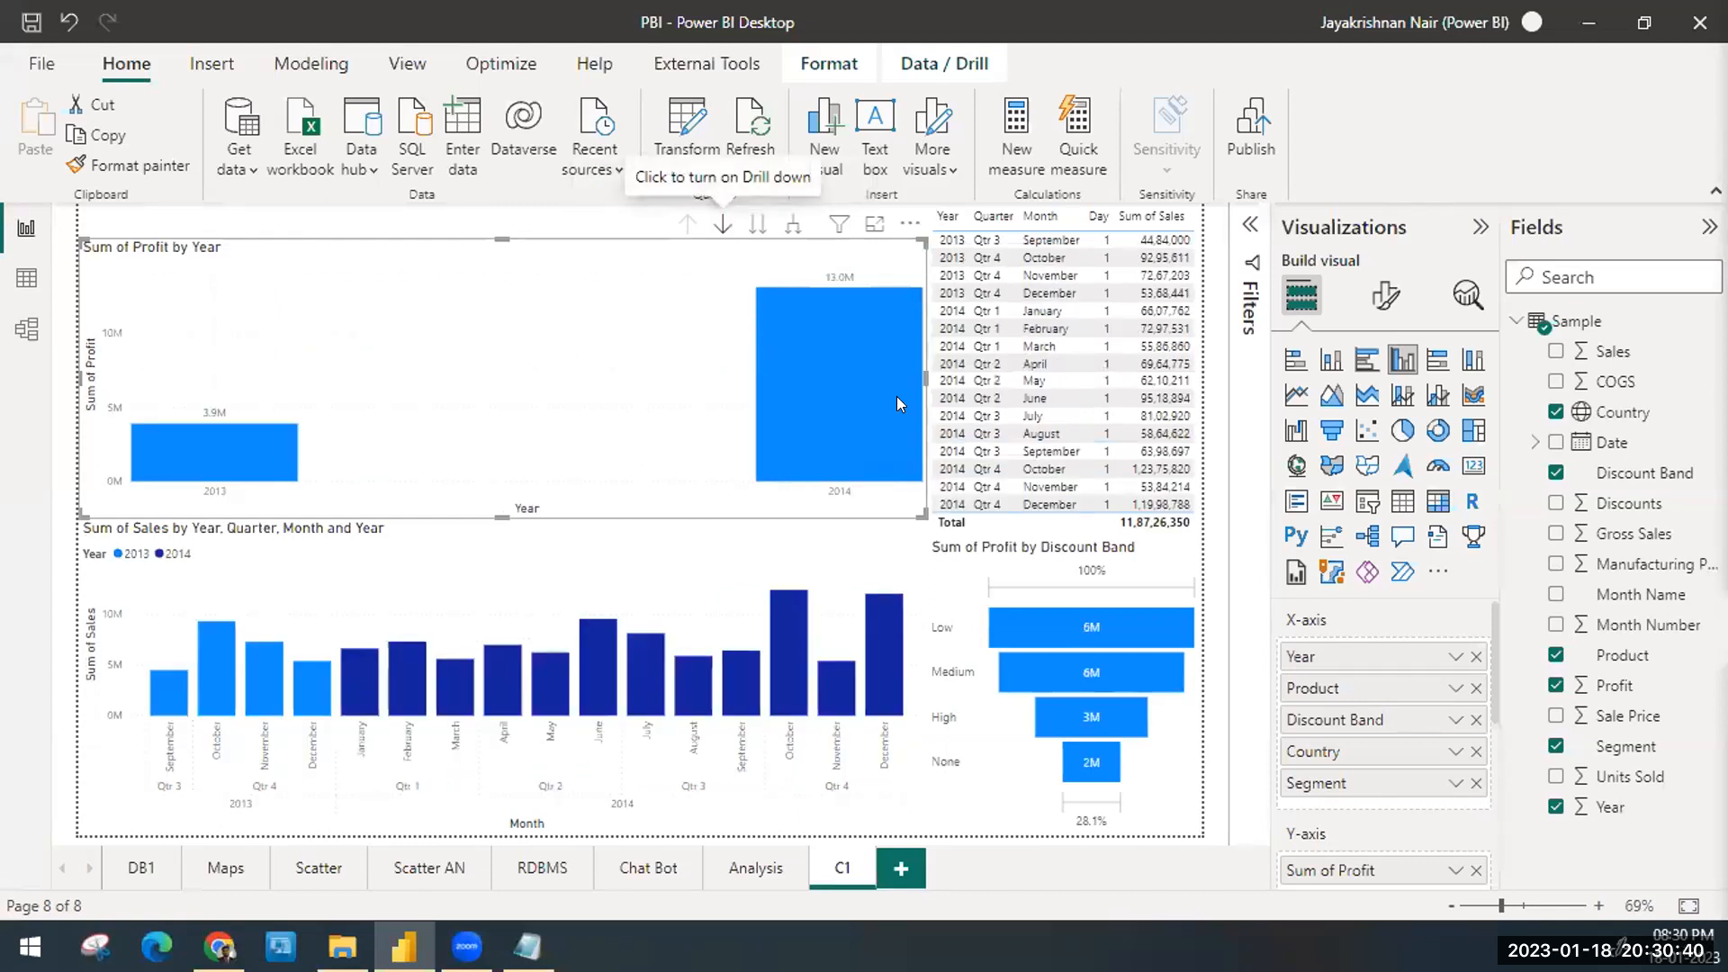
pyautogui.moveTo(830, 328)
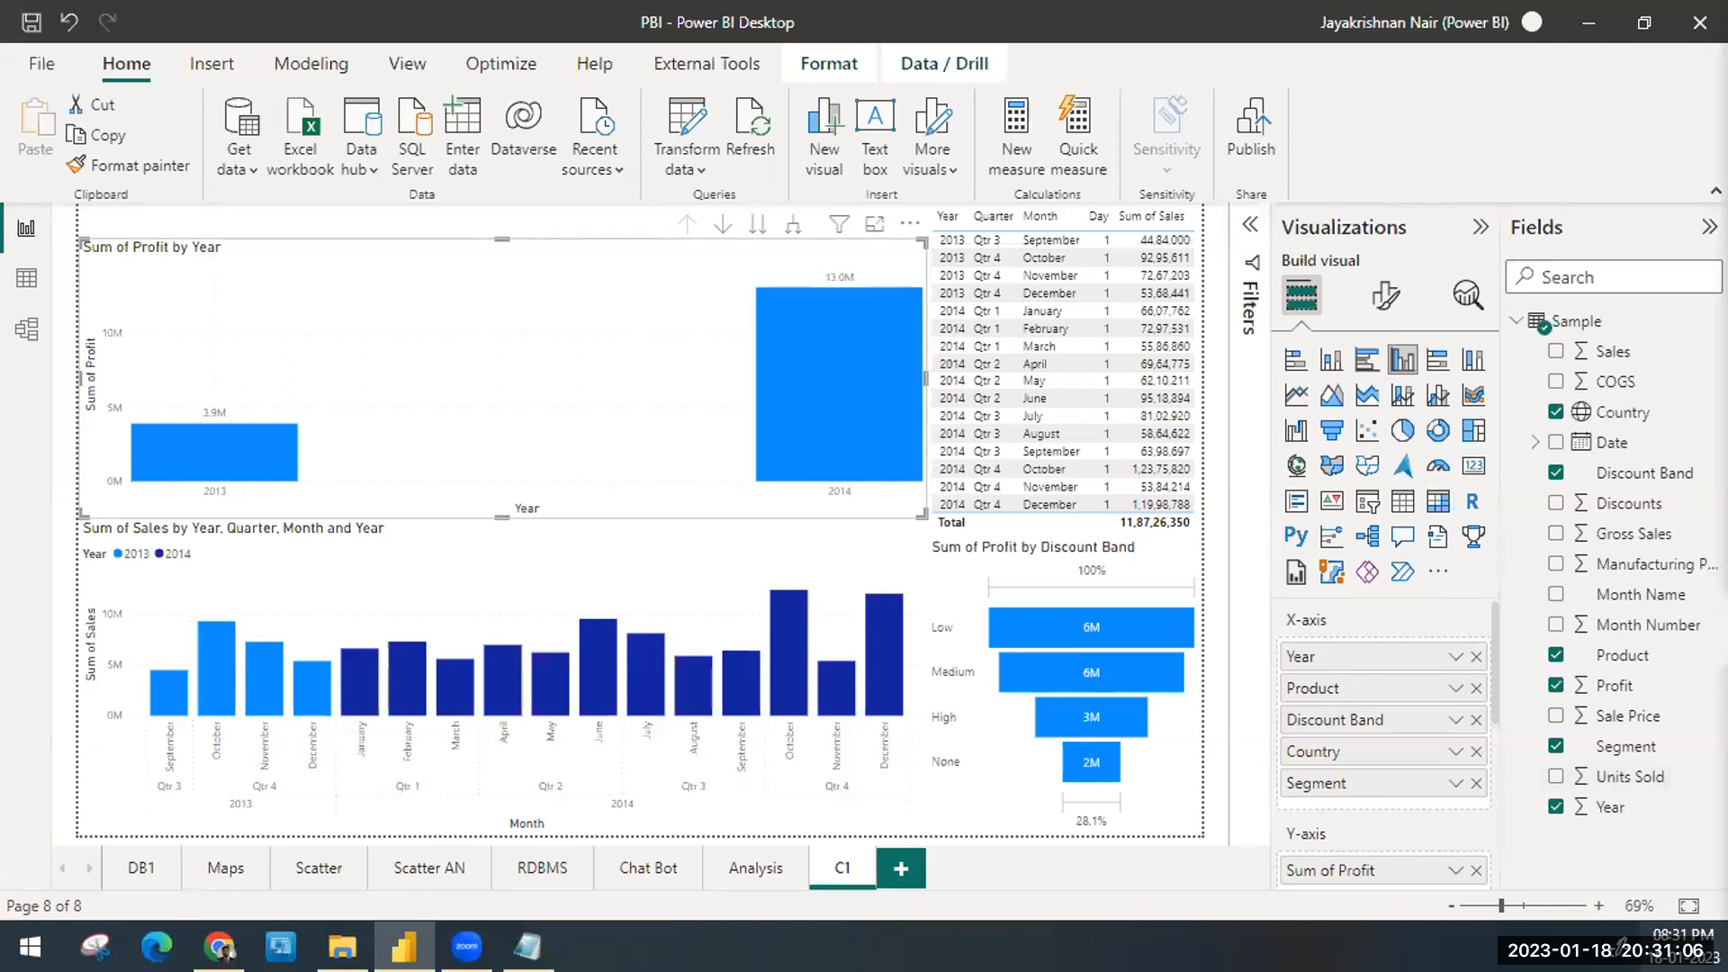
pyautogui.click(1682, 947)
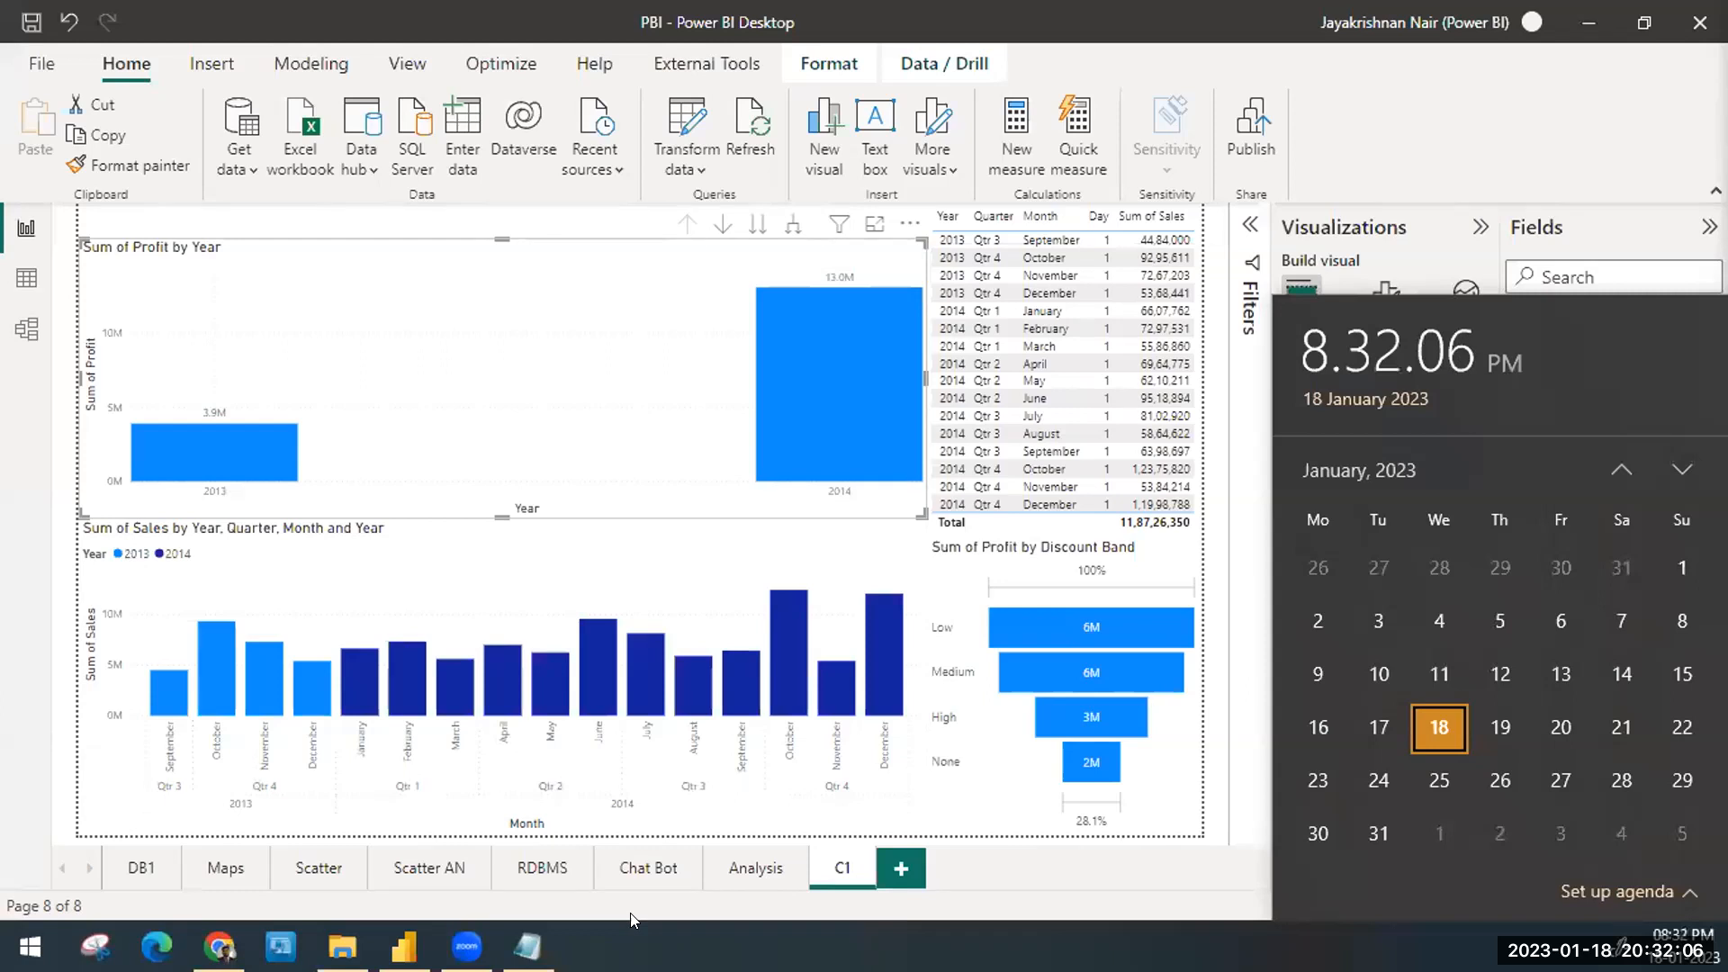
pyautogui.click(677, 552)
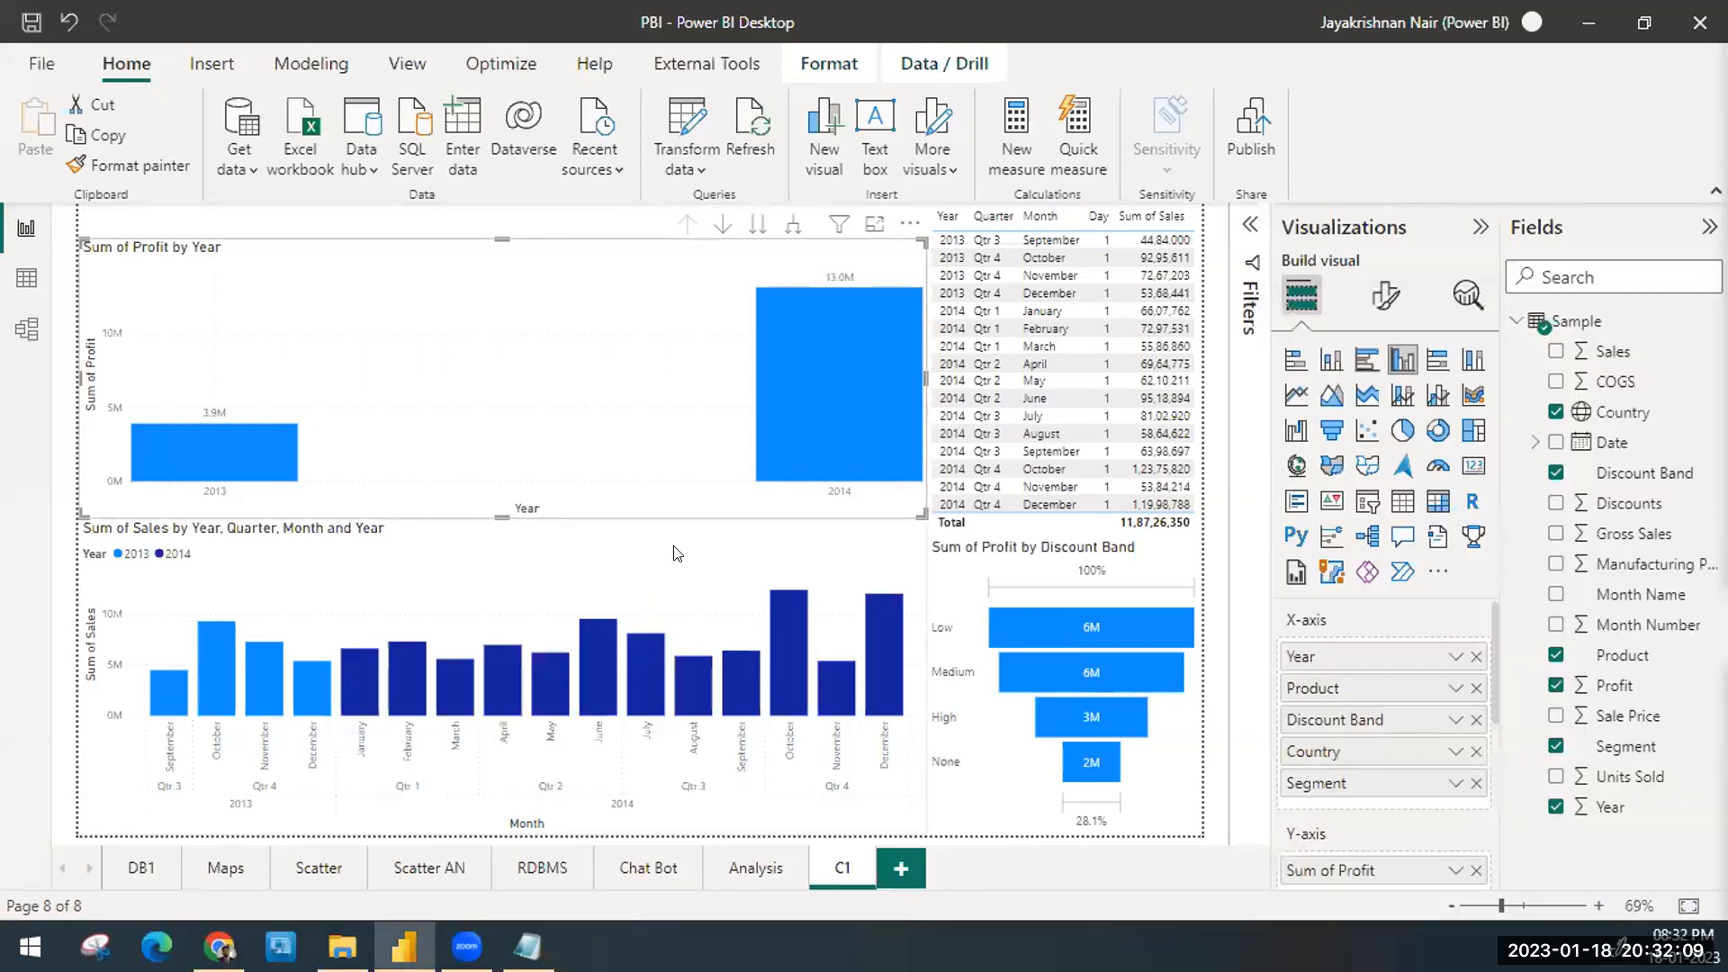
pyautogui.click(1181, 843)
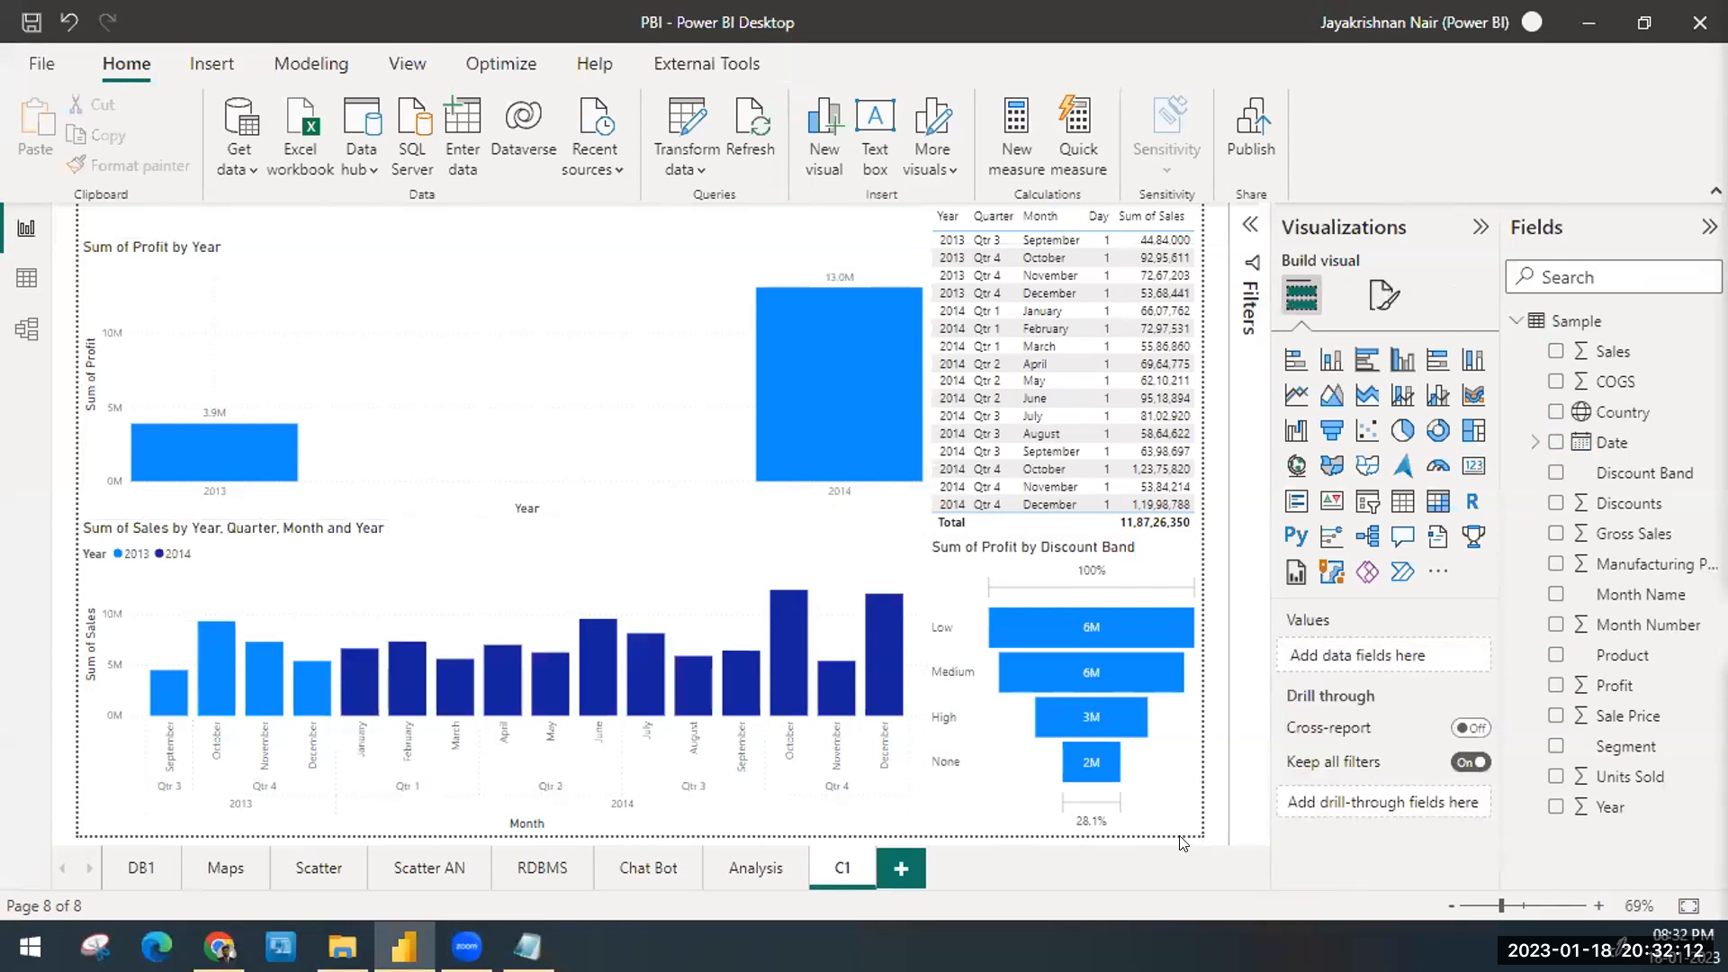
# Step: Create a hierarchy from the Year field of the Sample table
pyautogui.click(666, 272)
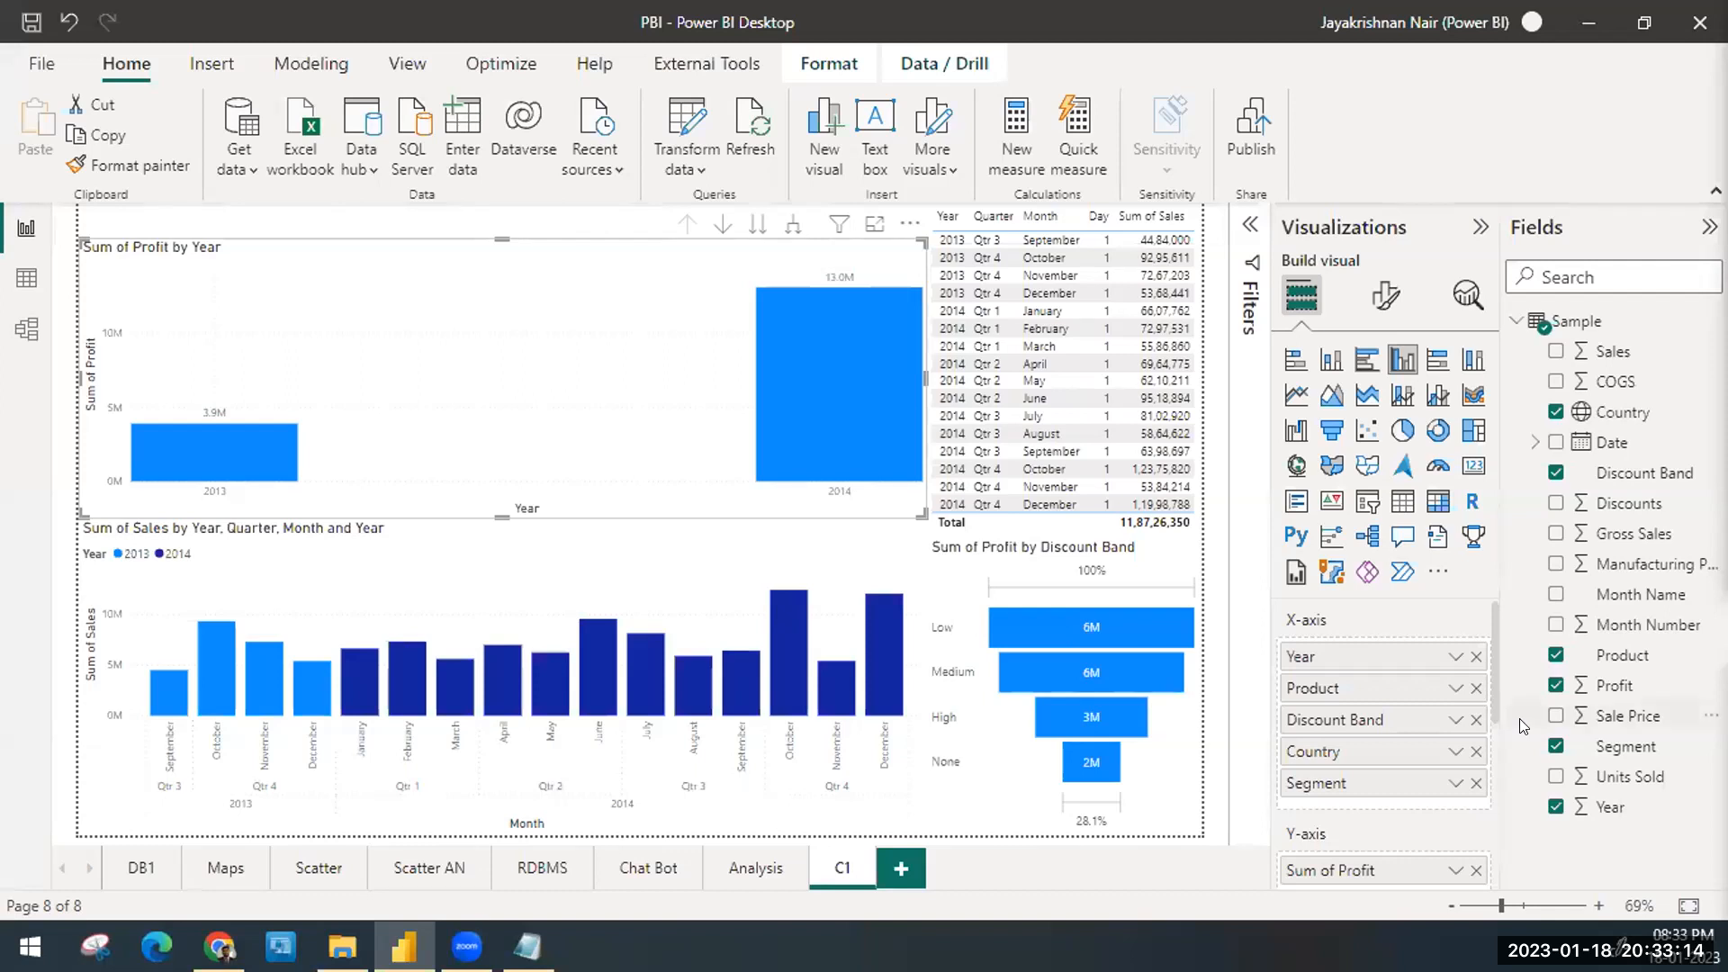
pyautogui.moveTo(1116, 614)
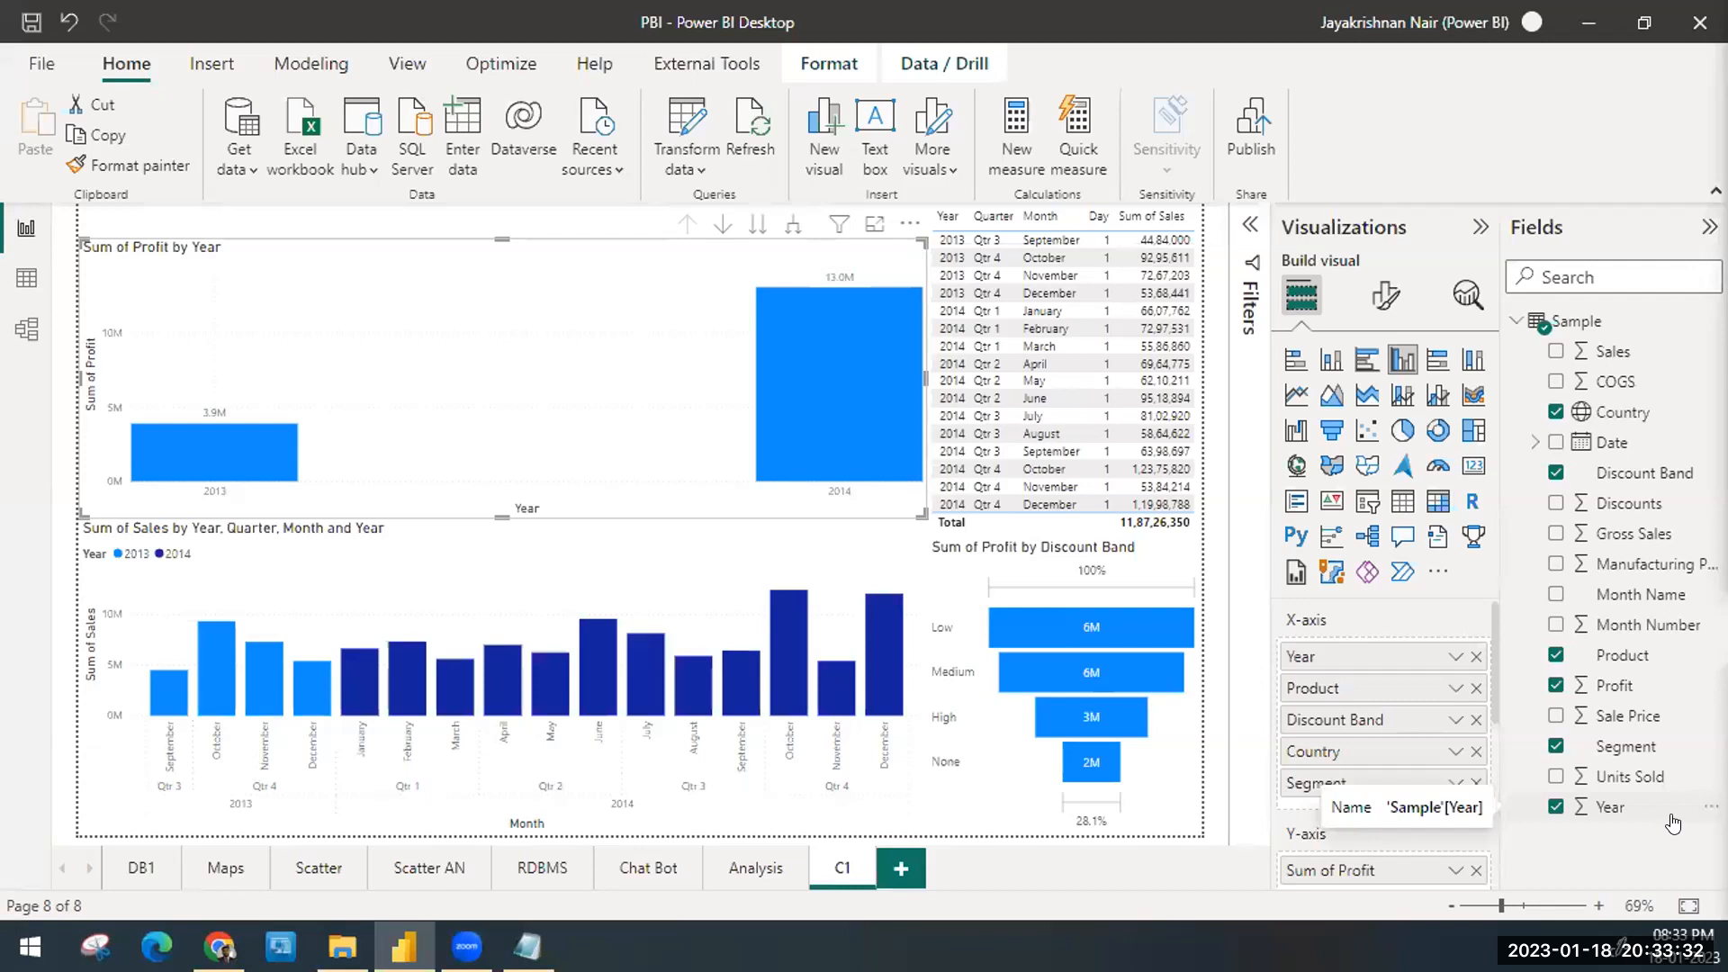
pyautogui.click(1708, 808)
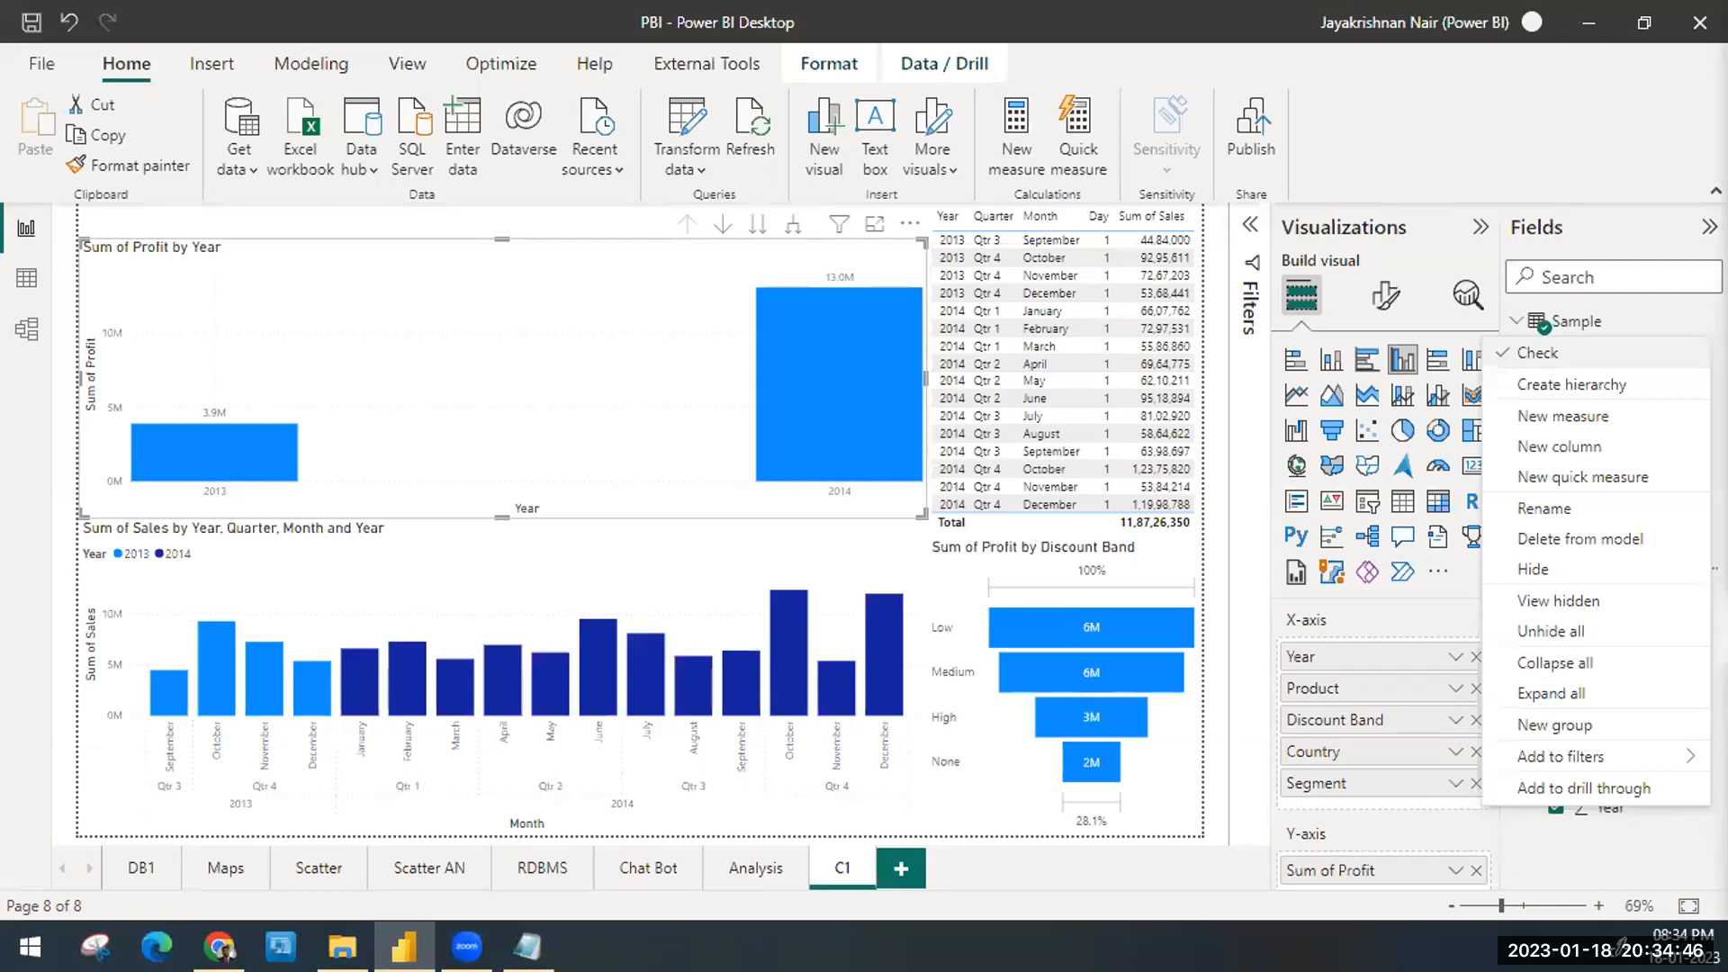
pyautogui.click(1527, 840)
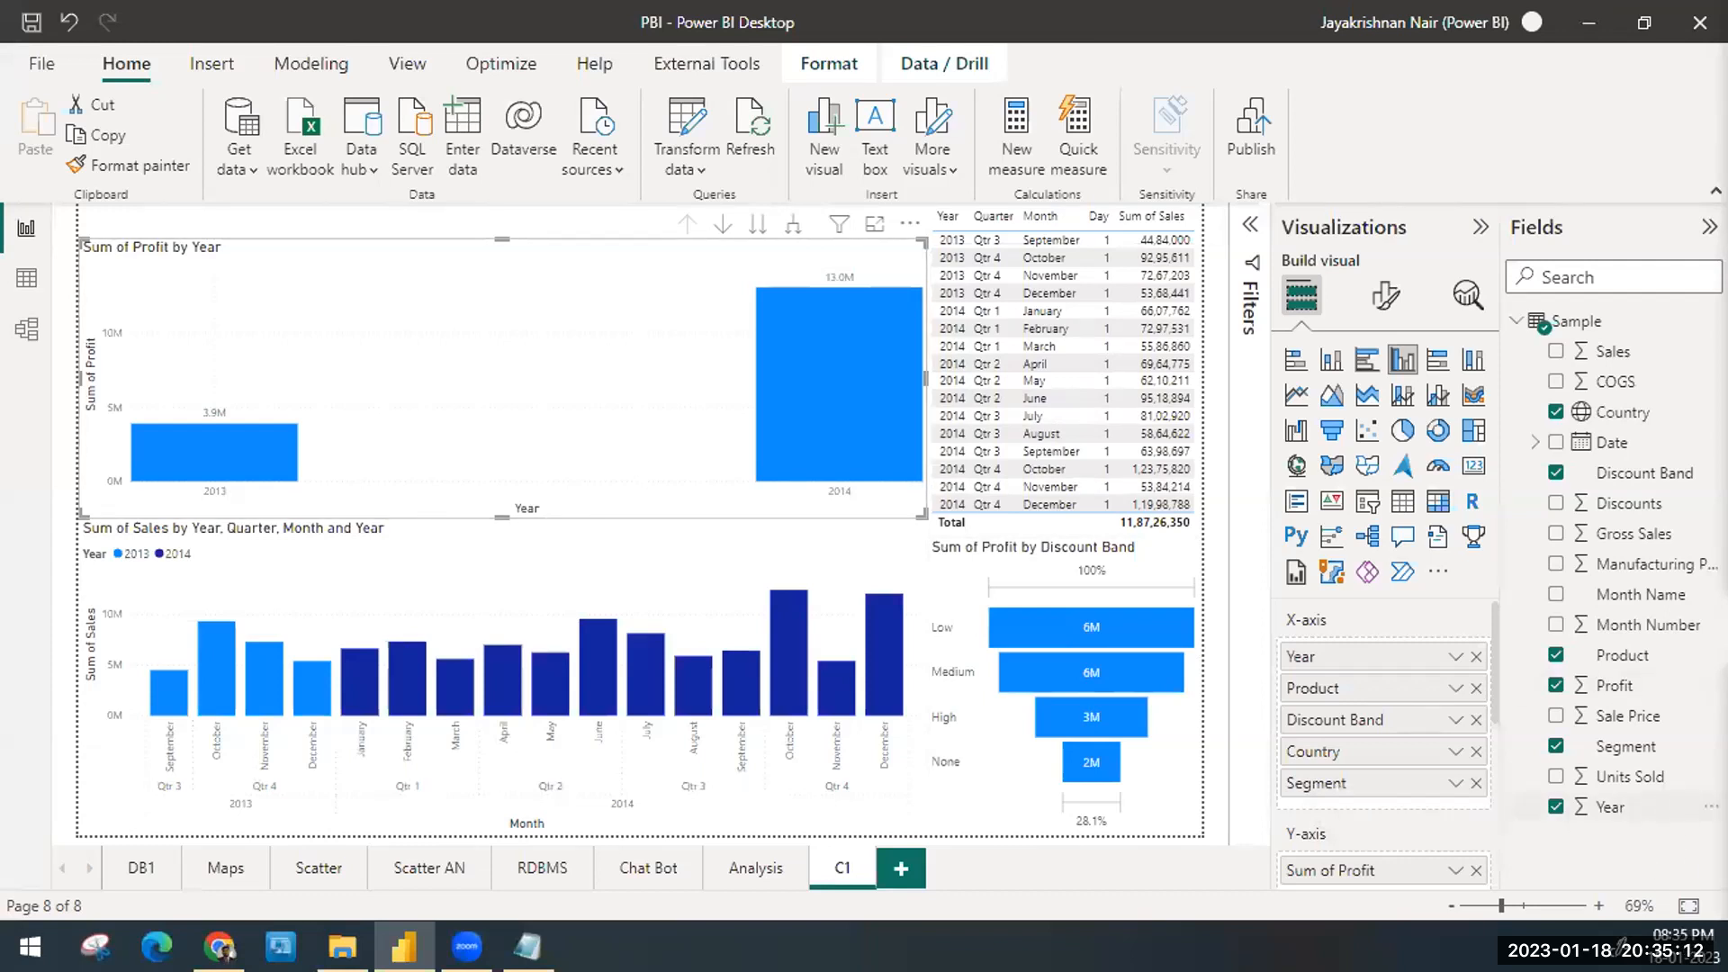
pyautogui.click(1711, 806)
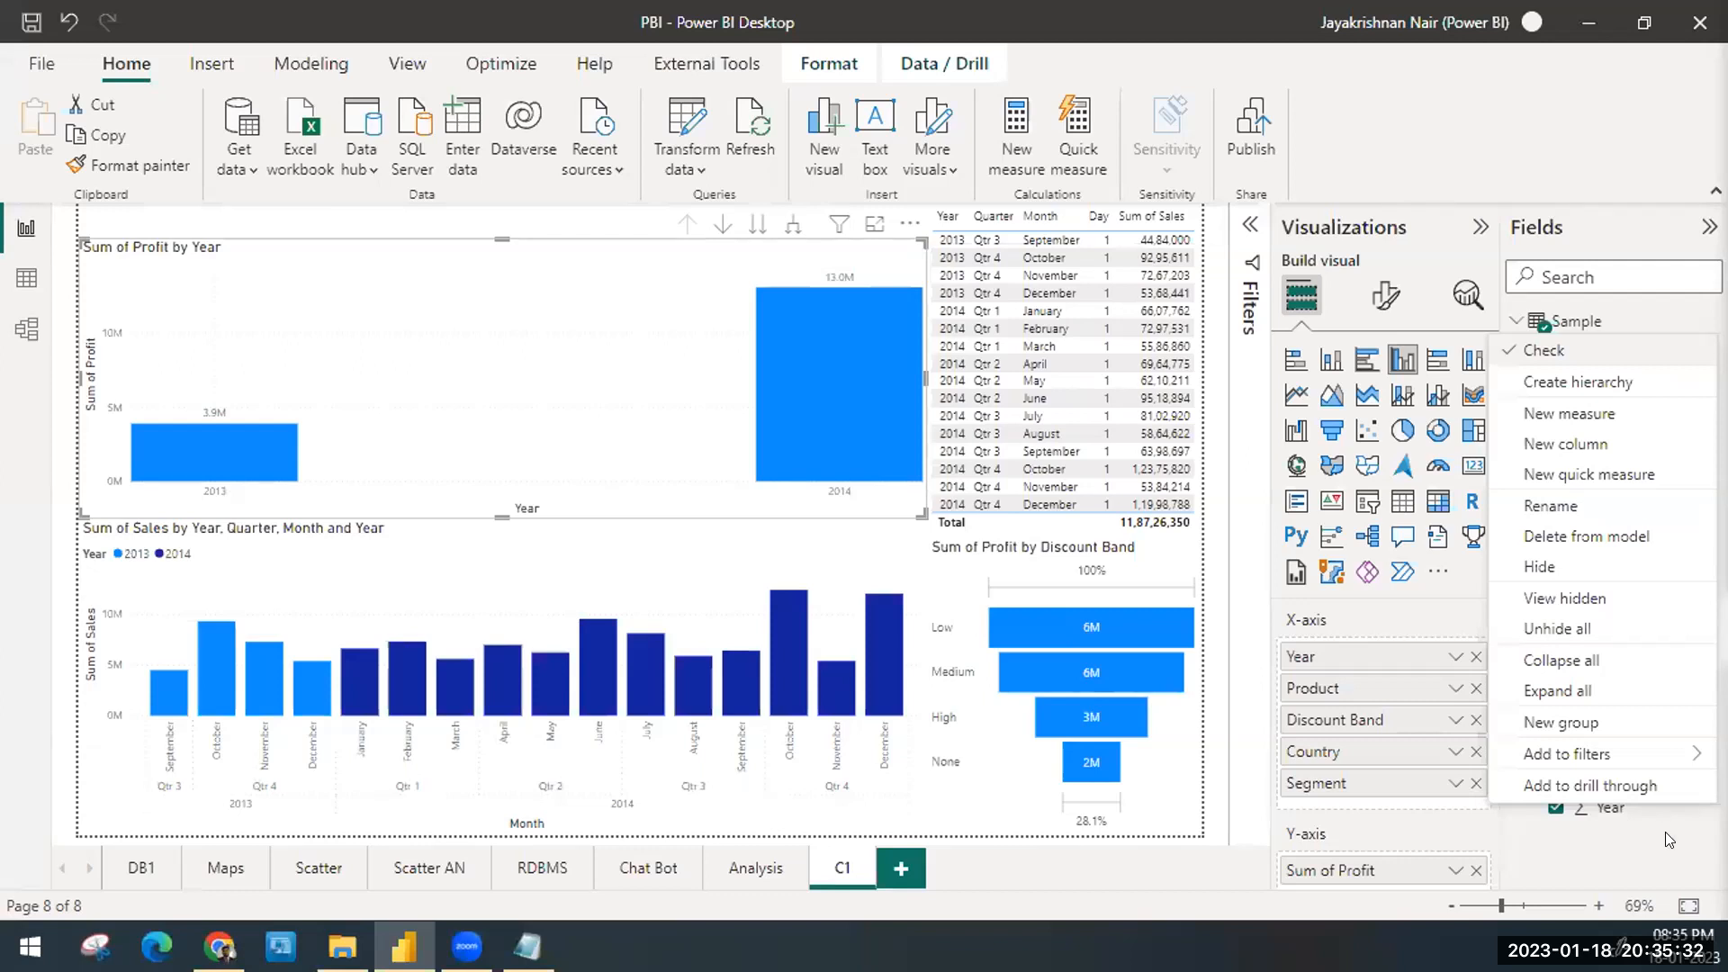
pyautogui.click(1665, 859)
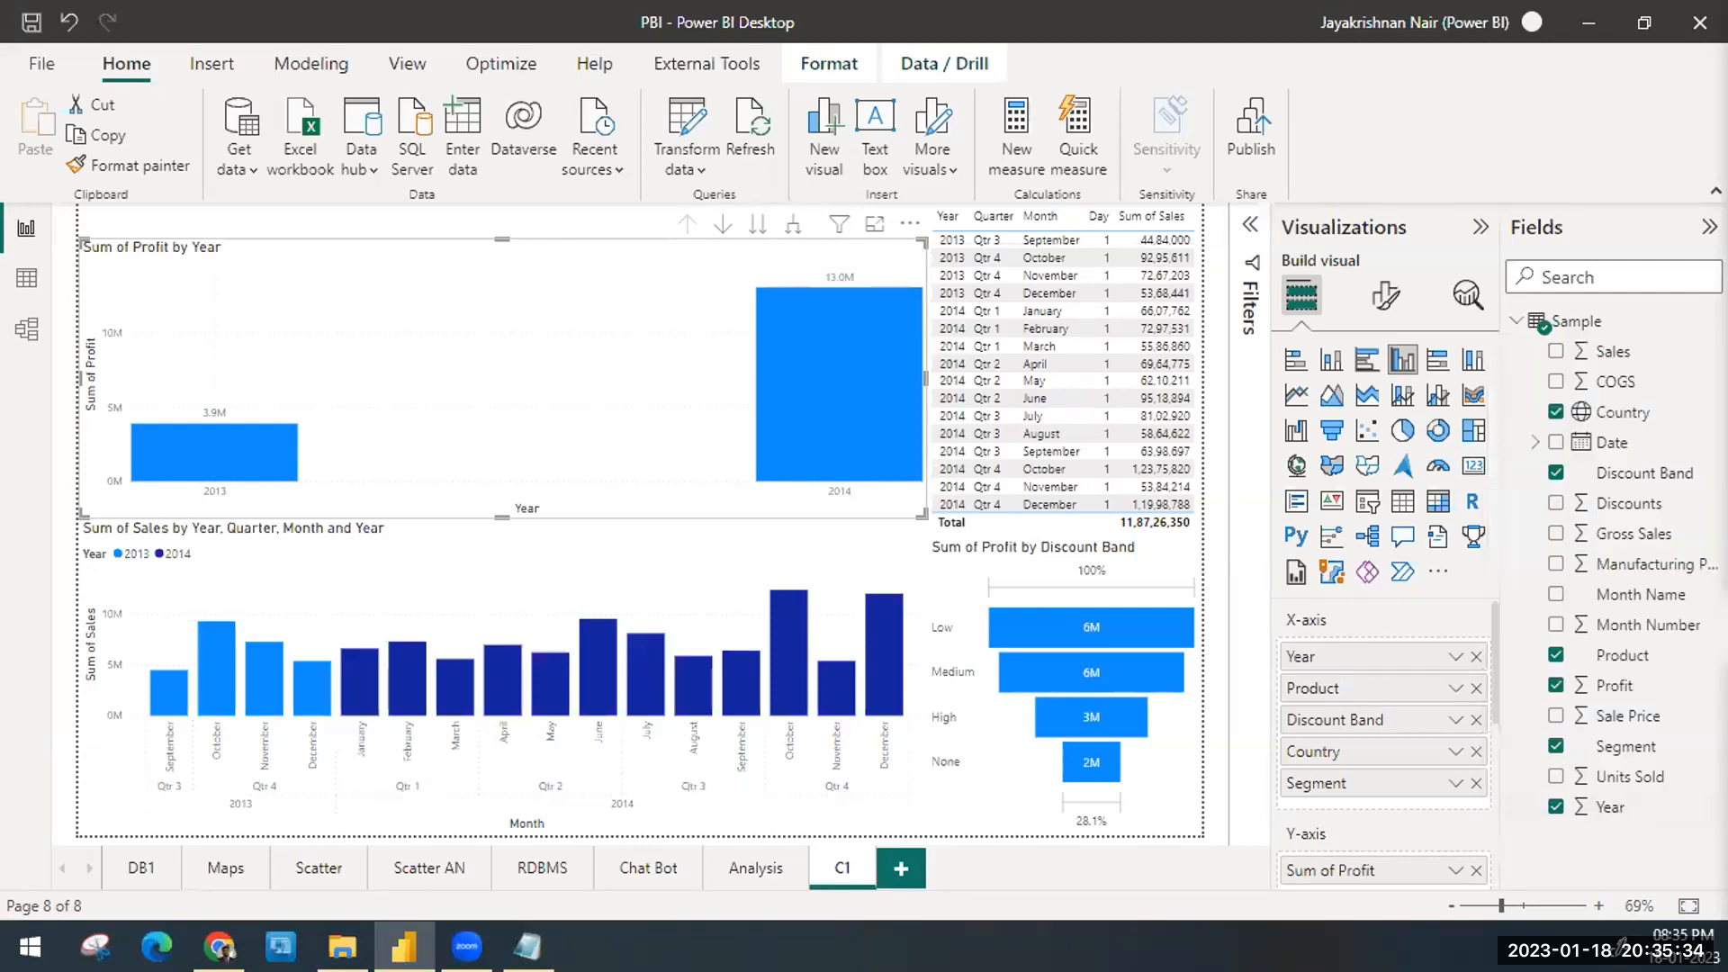
pyautogui.click(1711, 806)
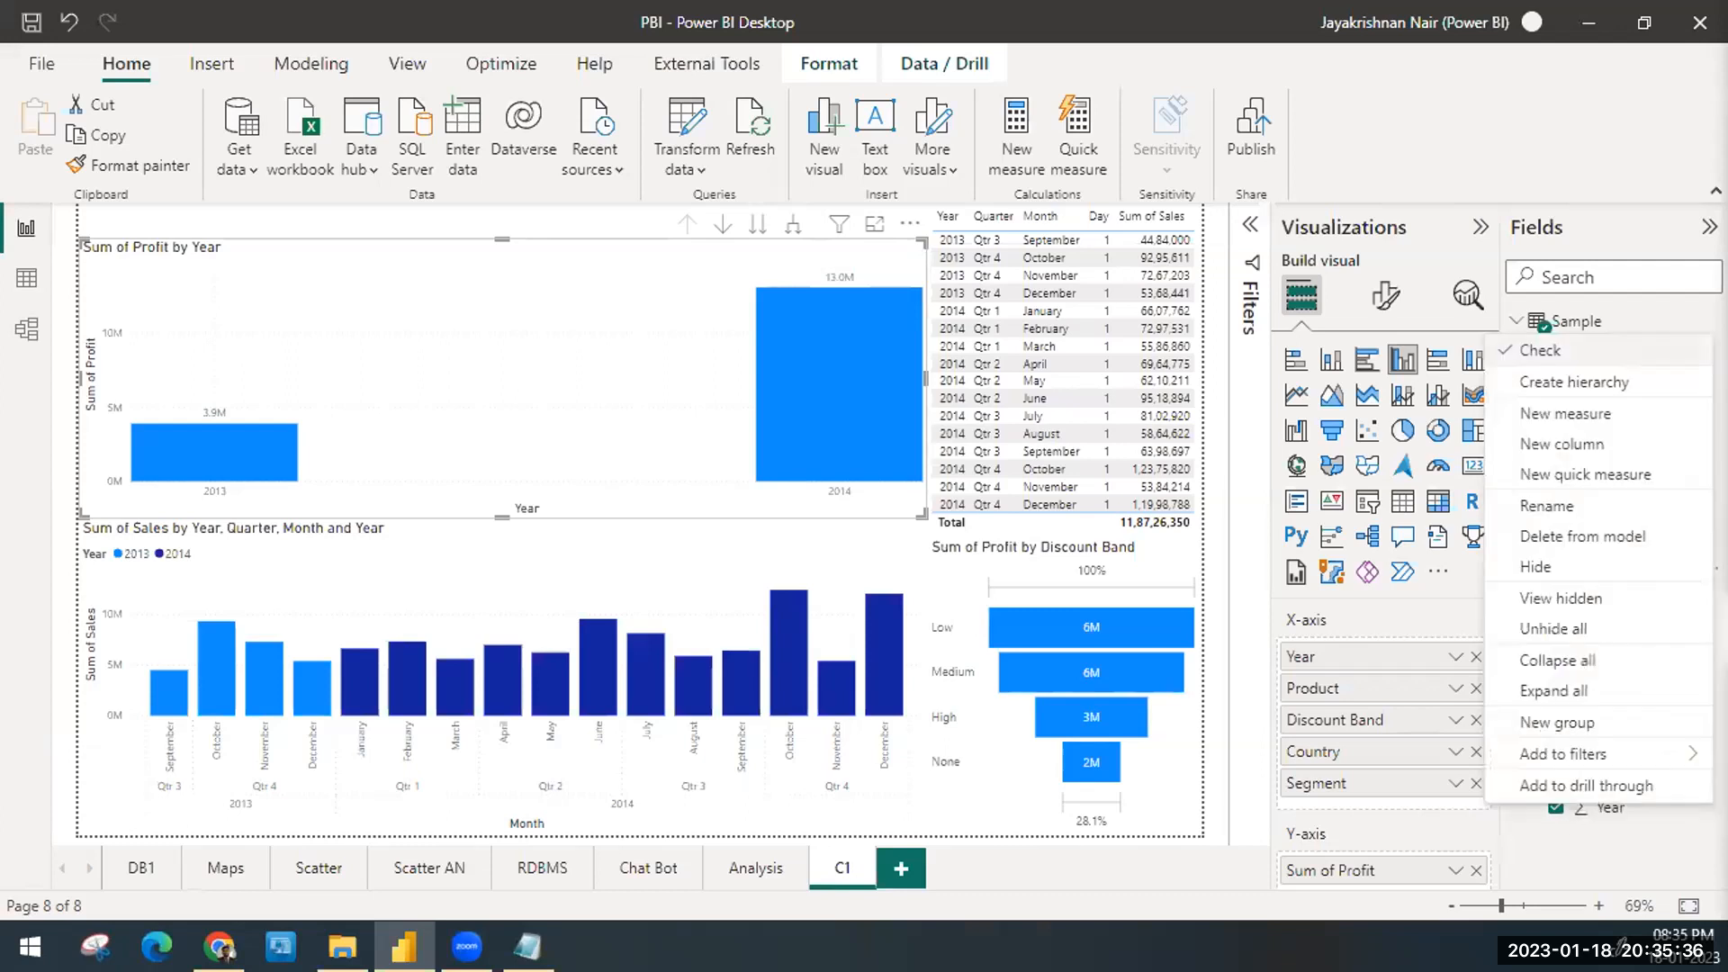
pyautogui.click(1606, 378)
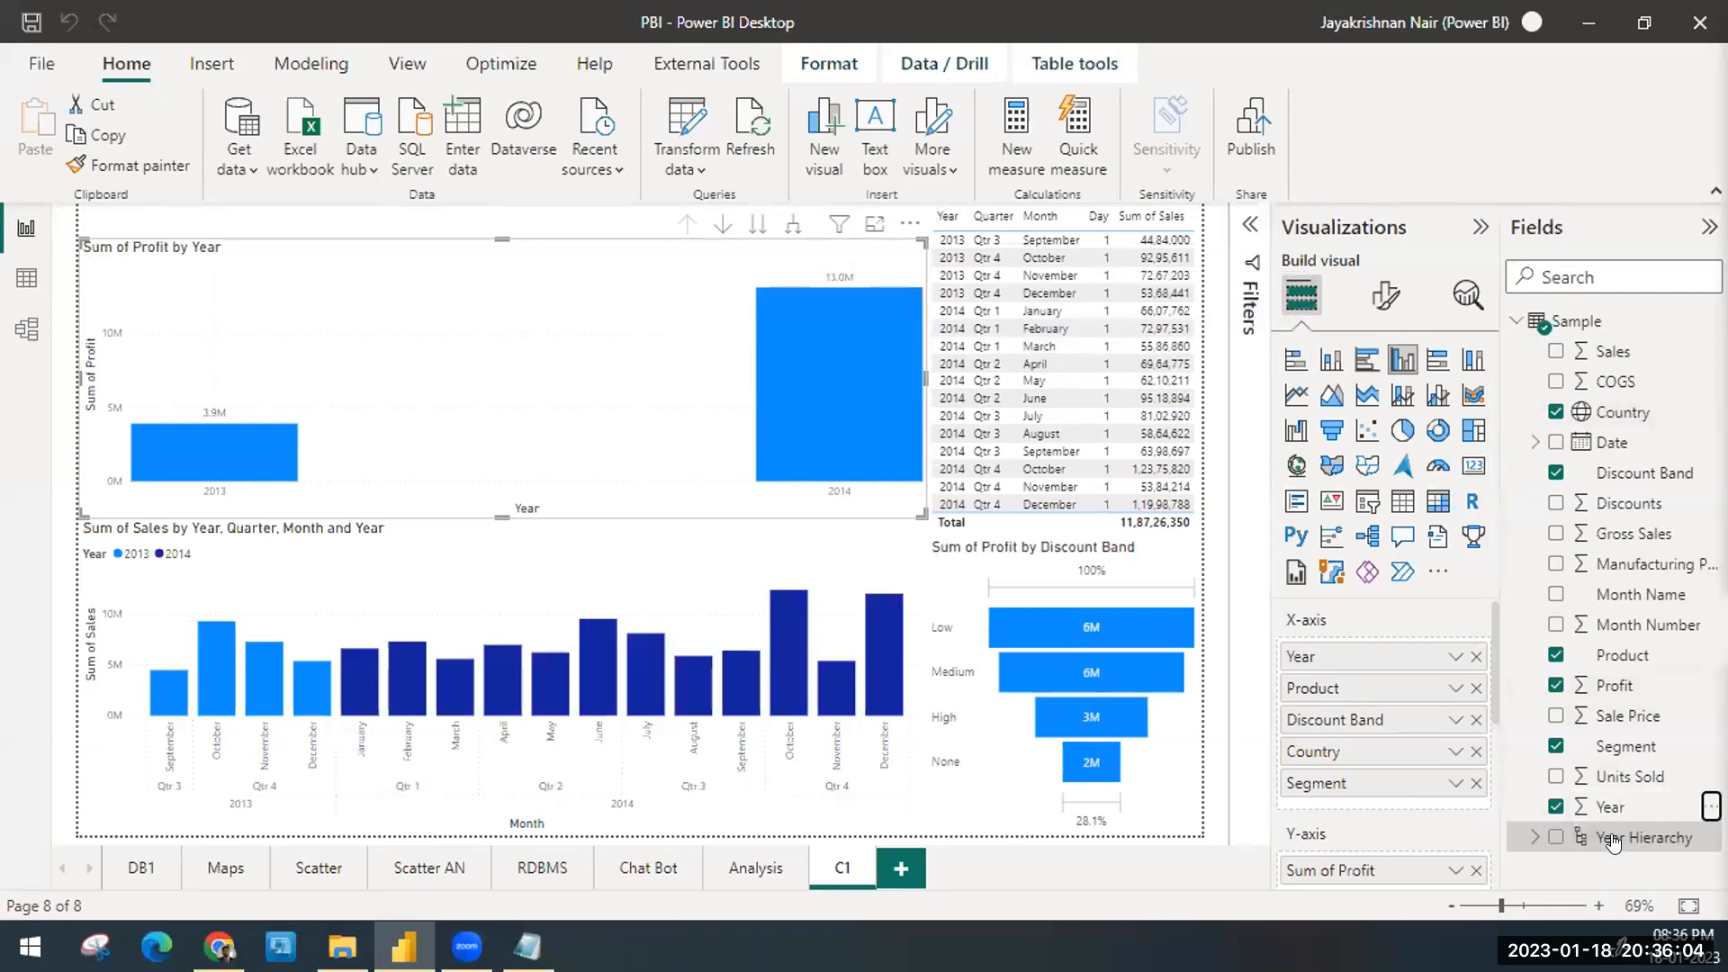
# Step: Expand the new Year hierarchy to show its level and rename the hierarchy as DA V1
pyautogui.click(1535, 837)
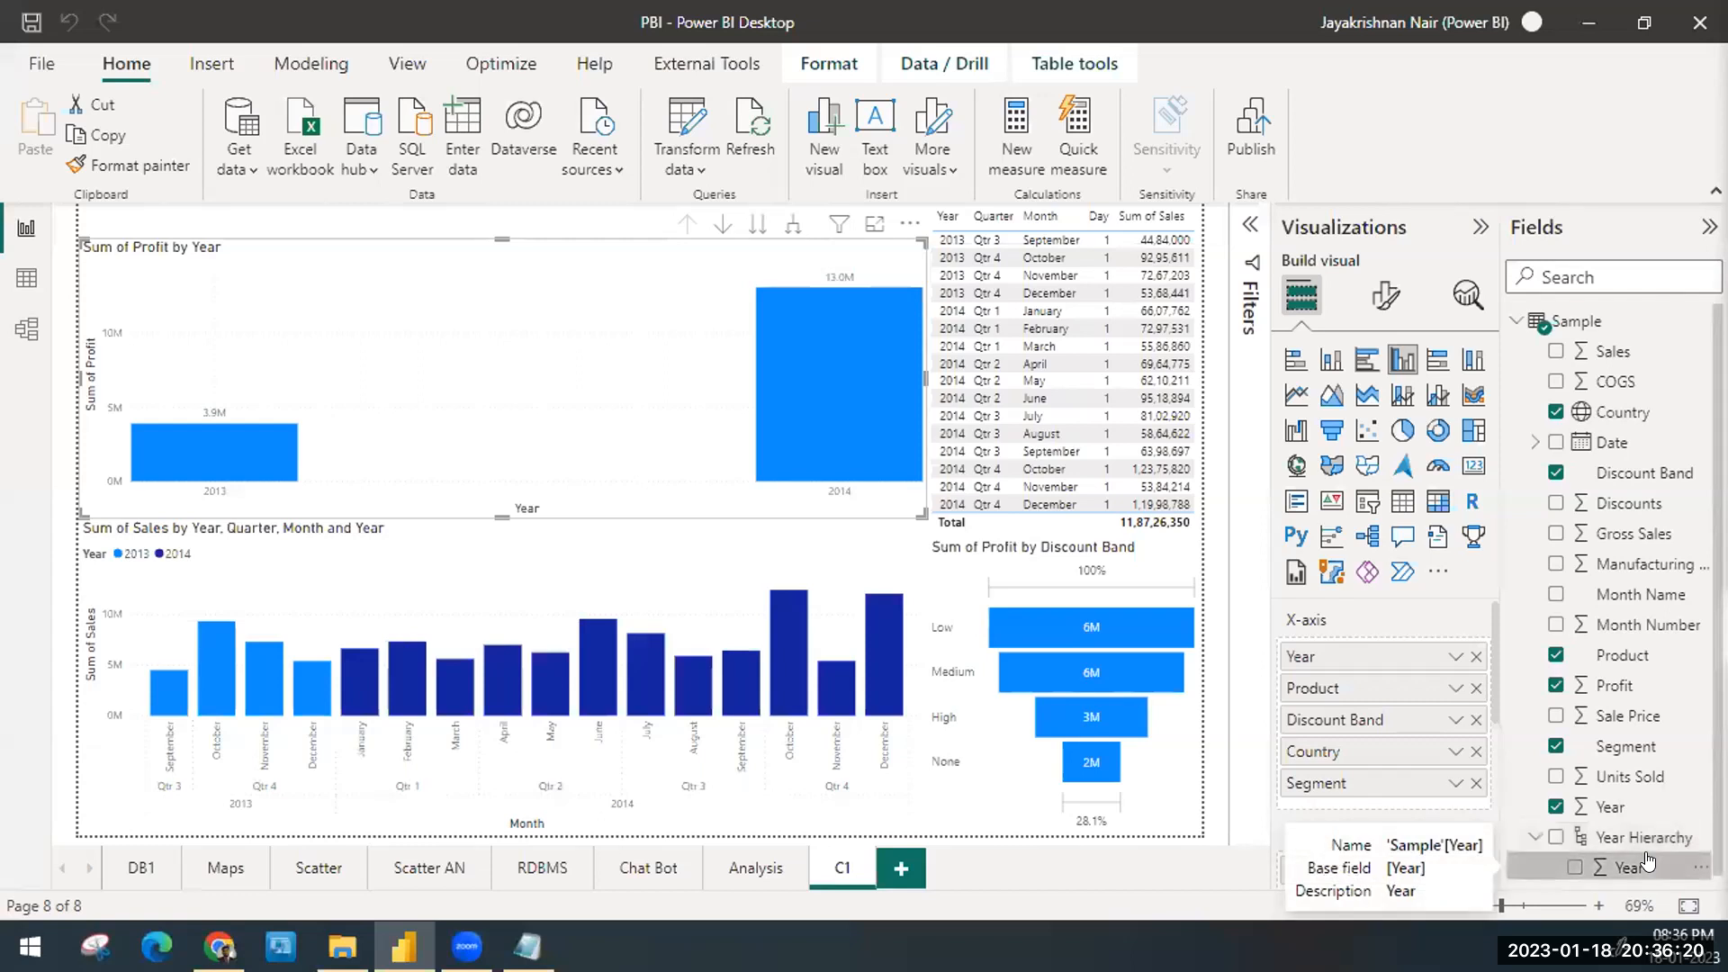
pyautogui.doubleClick(1648, 862)
pyautogui.doubleClick(1634, 836)
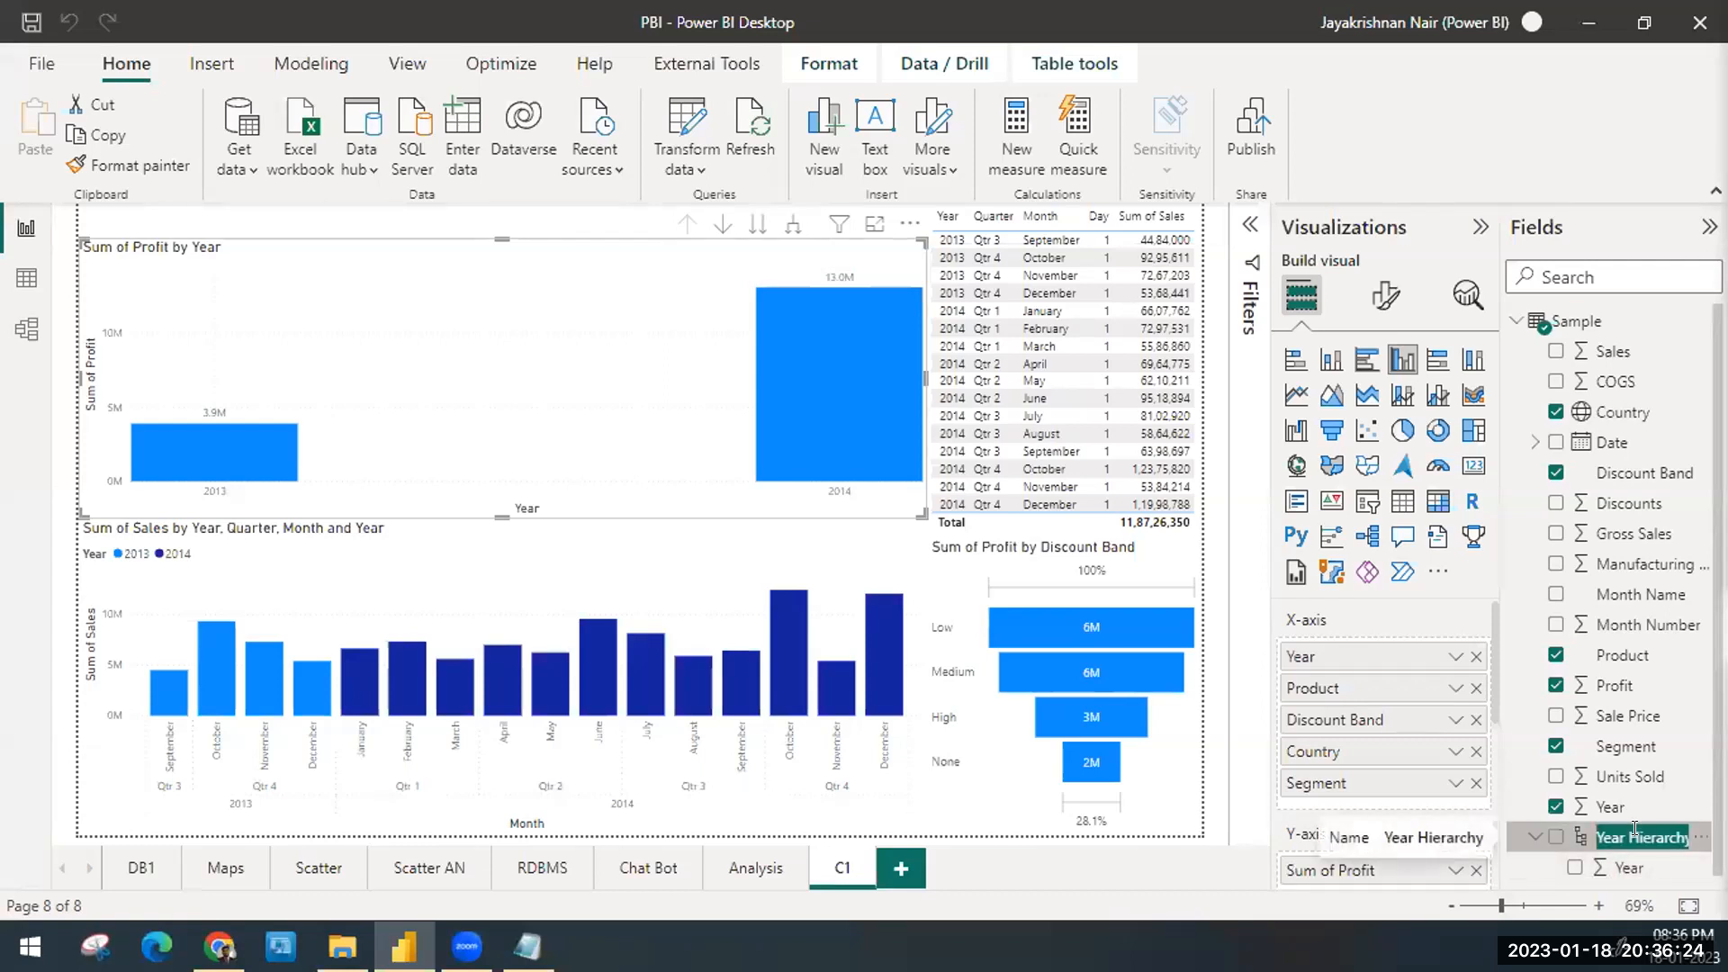
pyautogui.press('BackSpace')
pyautogui.write('DA V1')
pyautogui.press('Return')
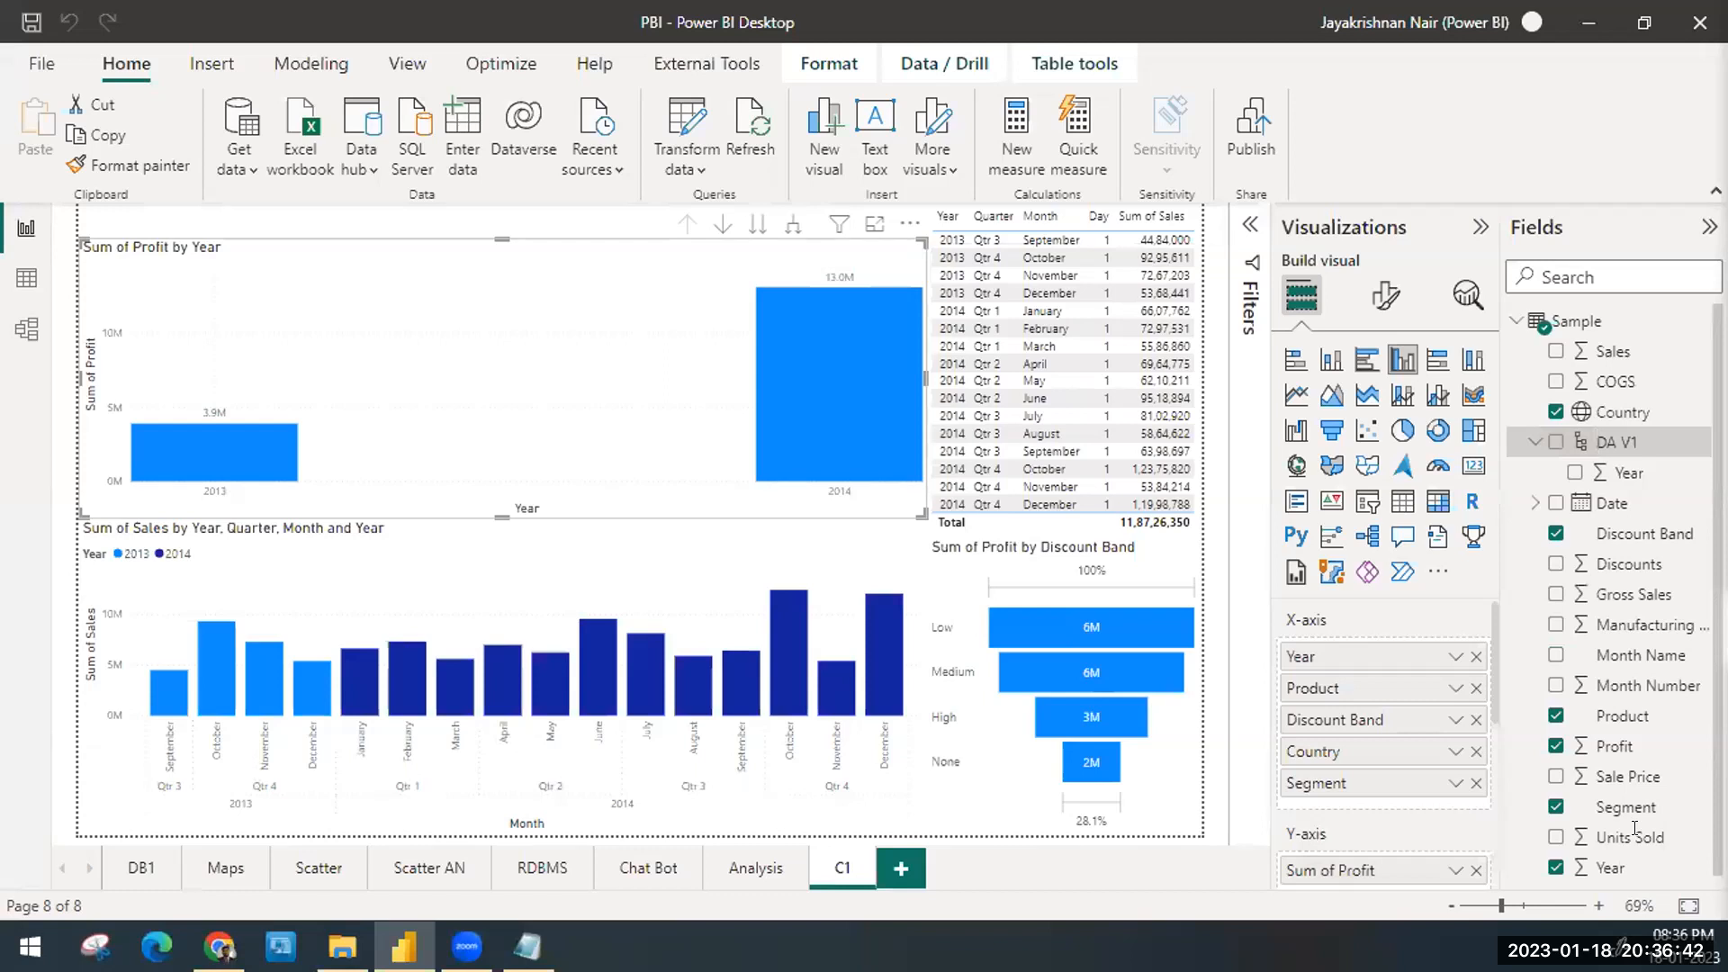
# Step: Add the Product field to the DA V1 hierarchy as the level below Year
pyautogui.click(1689, 869)
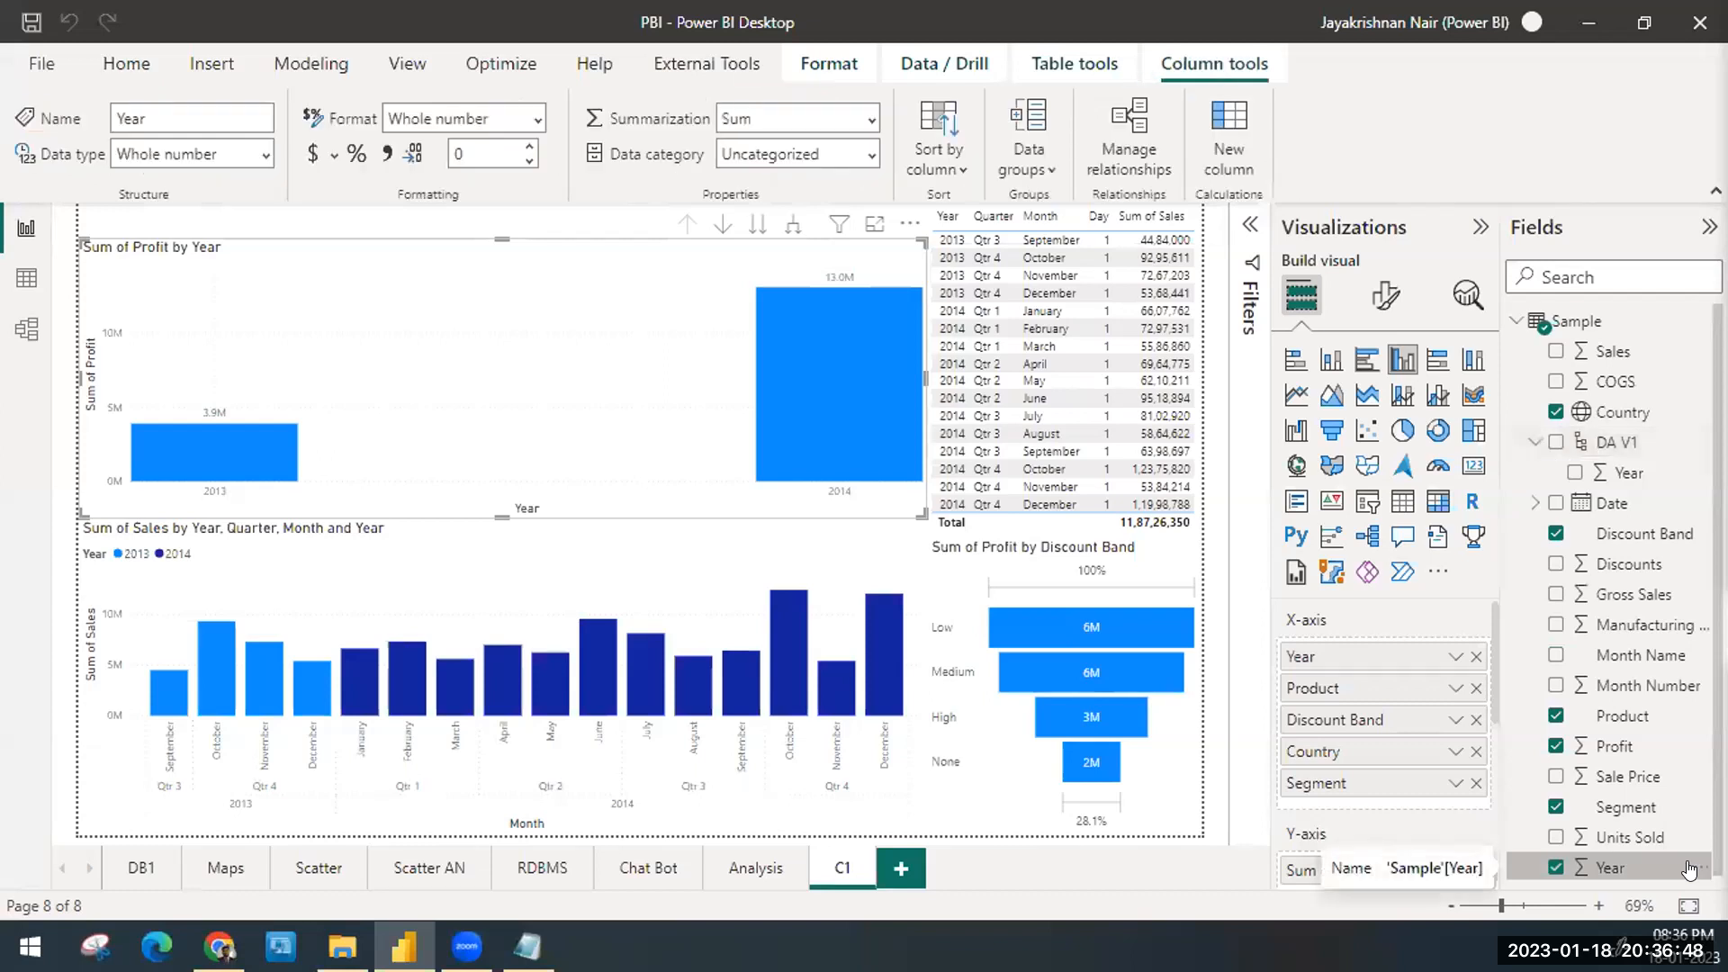
pyautogui.click(1692, 869)
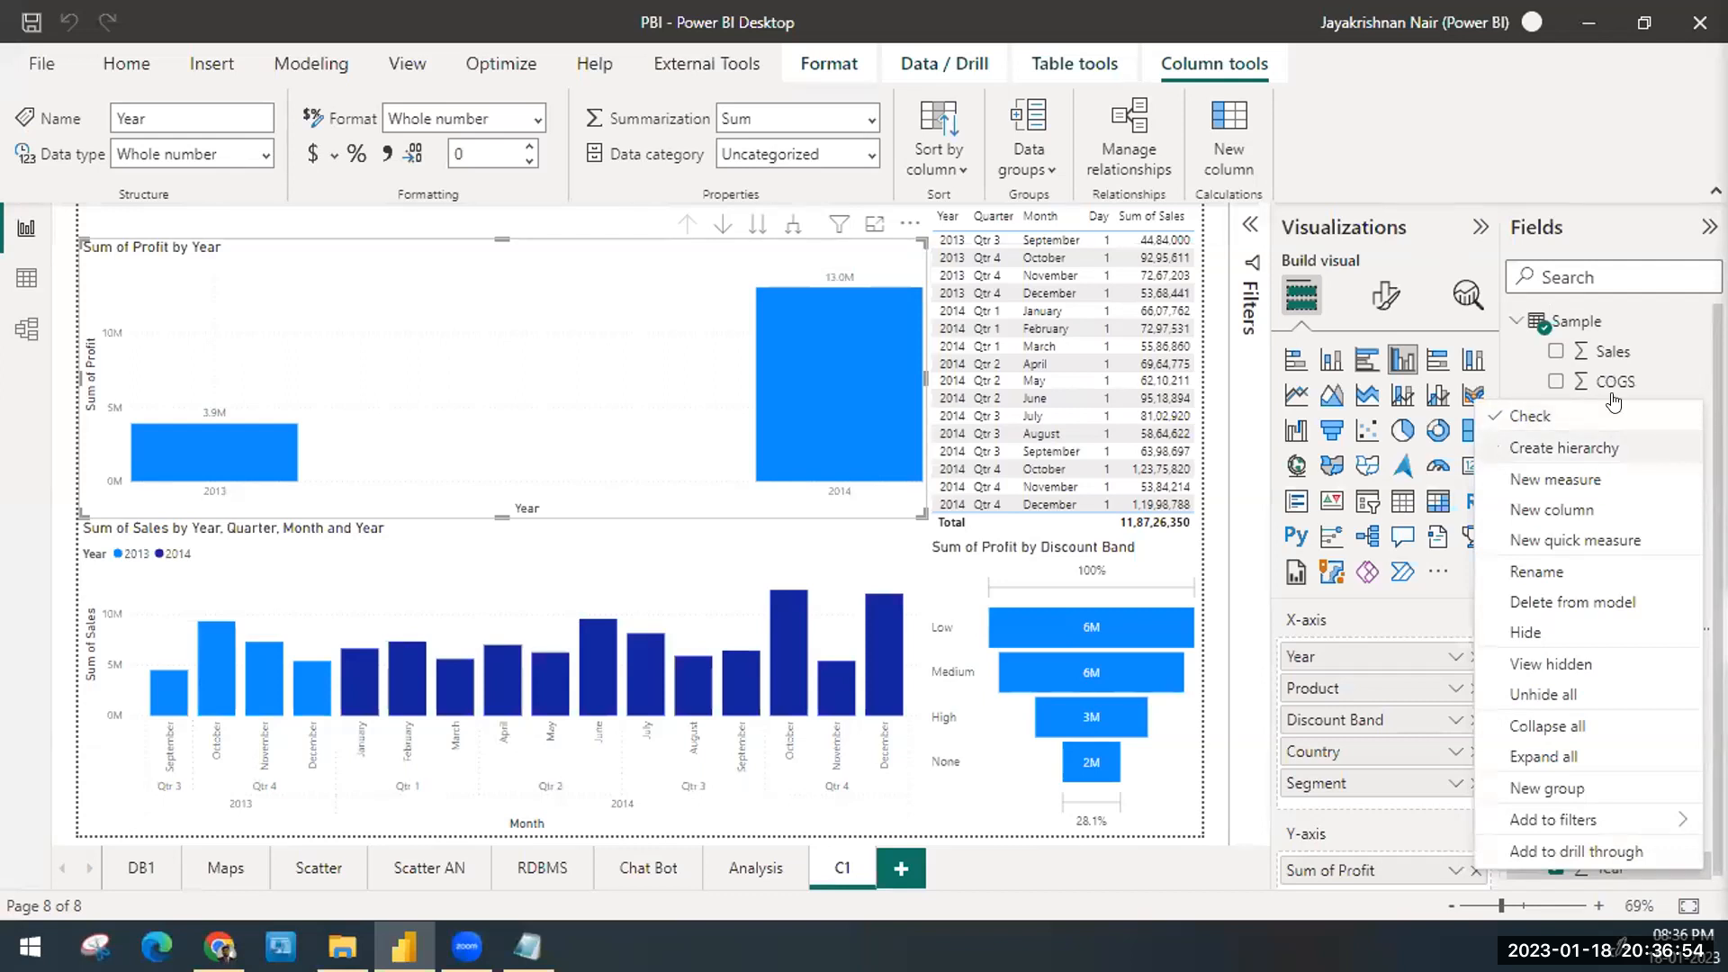
pyautogui.click(1652, 351)
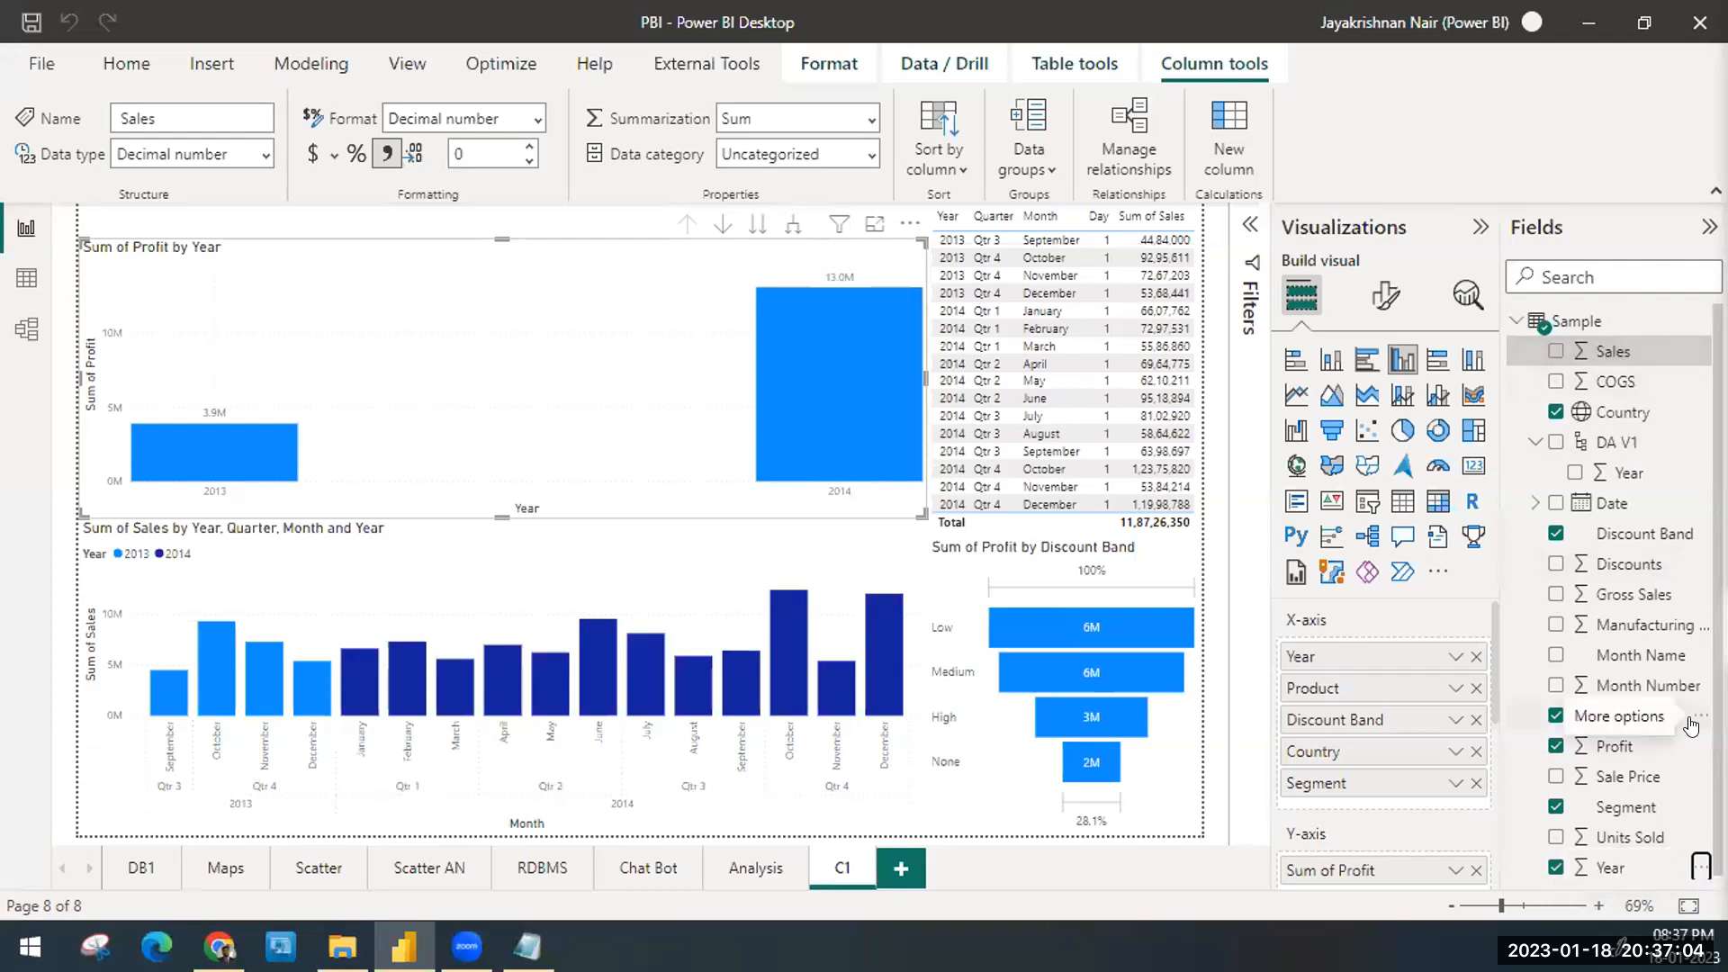
pyautogui.click(1692, 716)
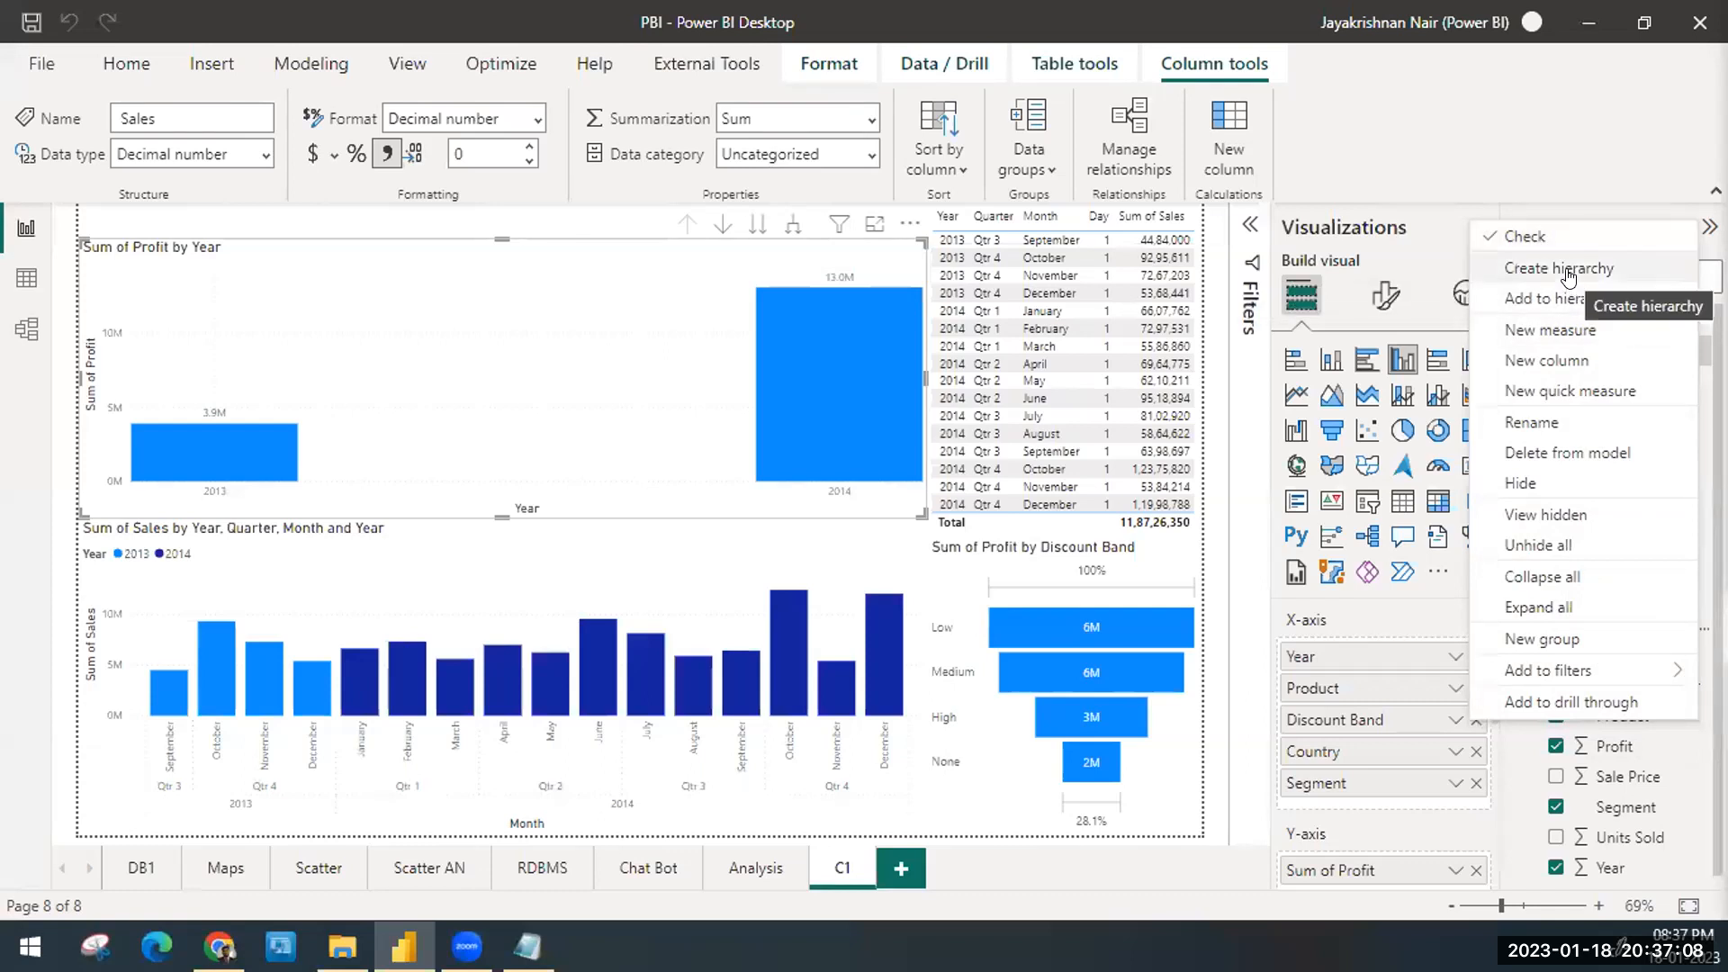
pyautogui.moveTo(1567, 300)
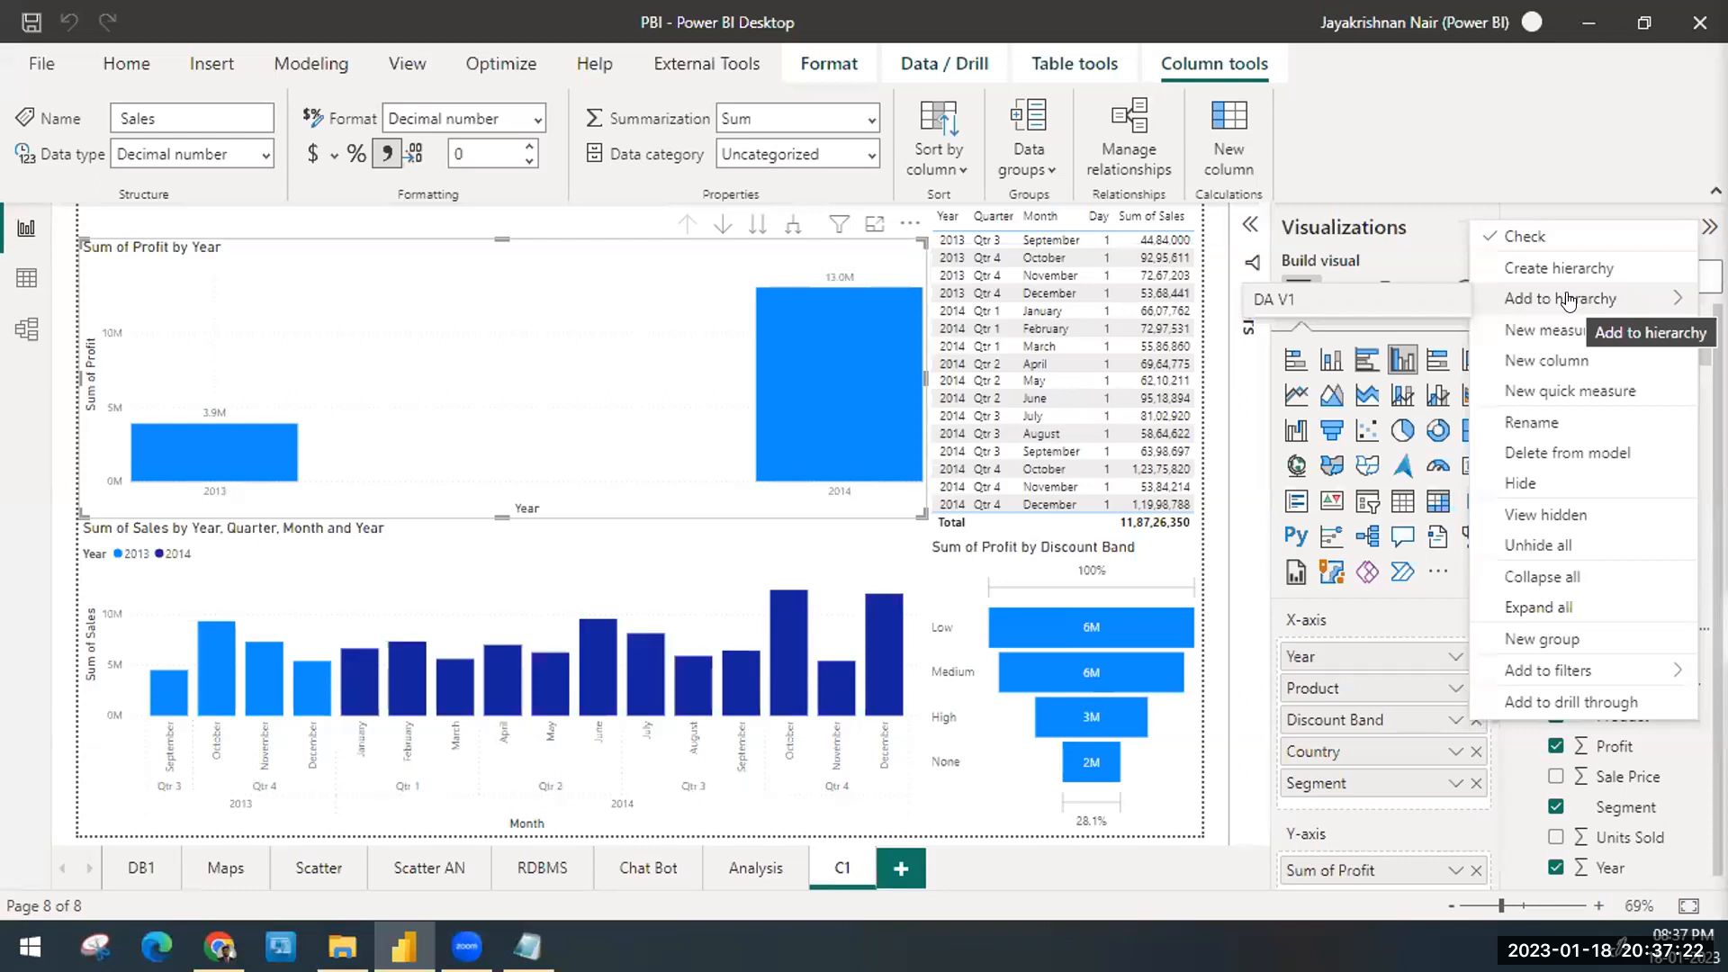
pyautogui.click(1334, 300)
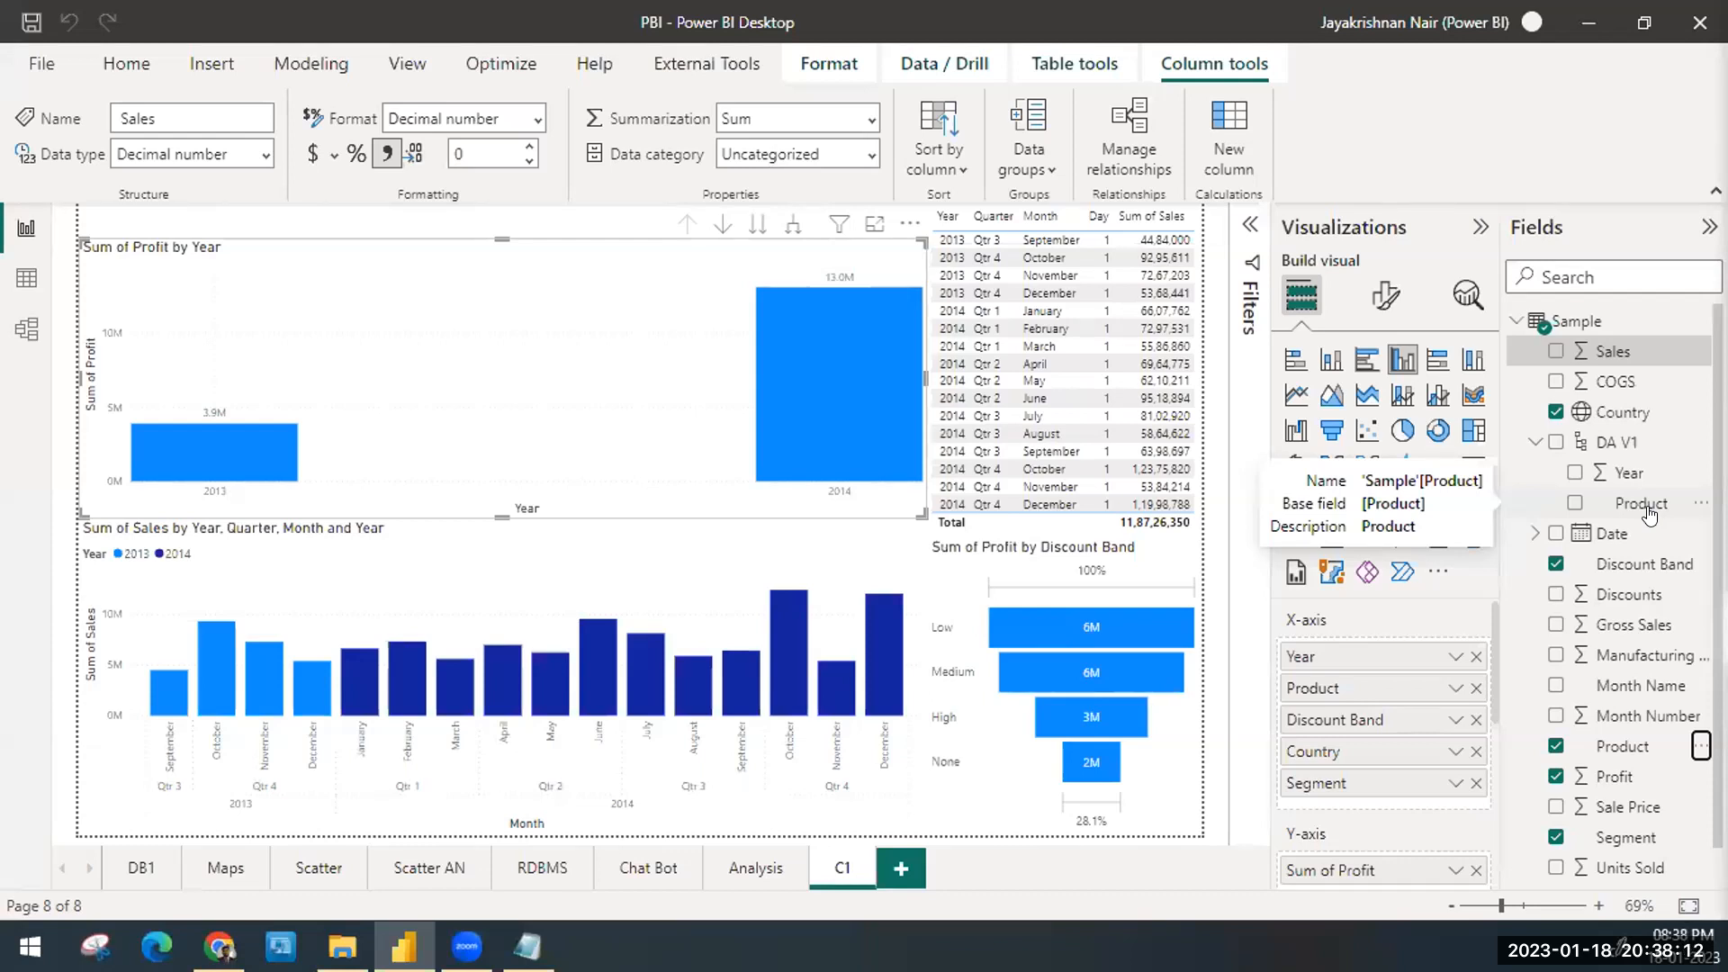
# Step: Add the Discount Band and Segment fields to the DA V1 hierarchy, in that order
pyautogui.click(1694, 558)
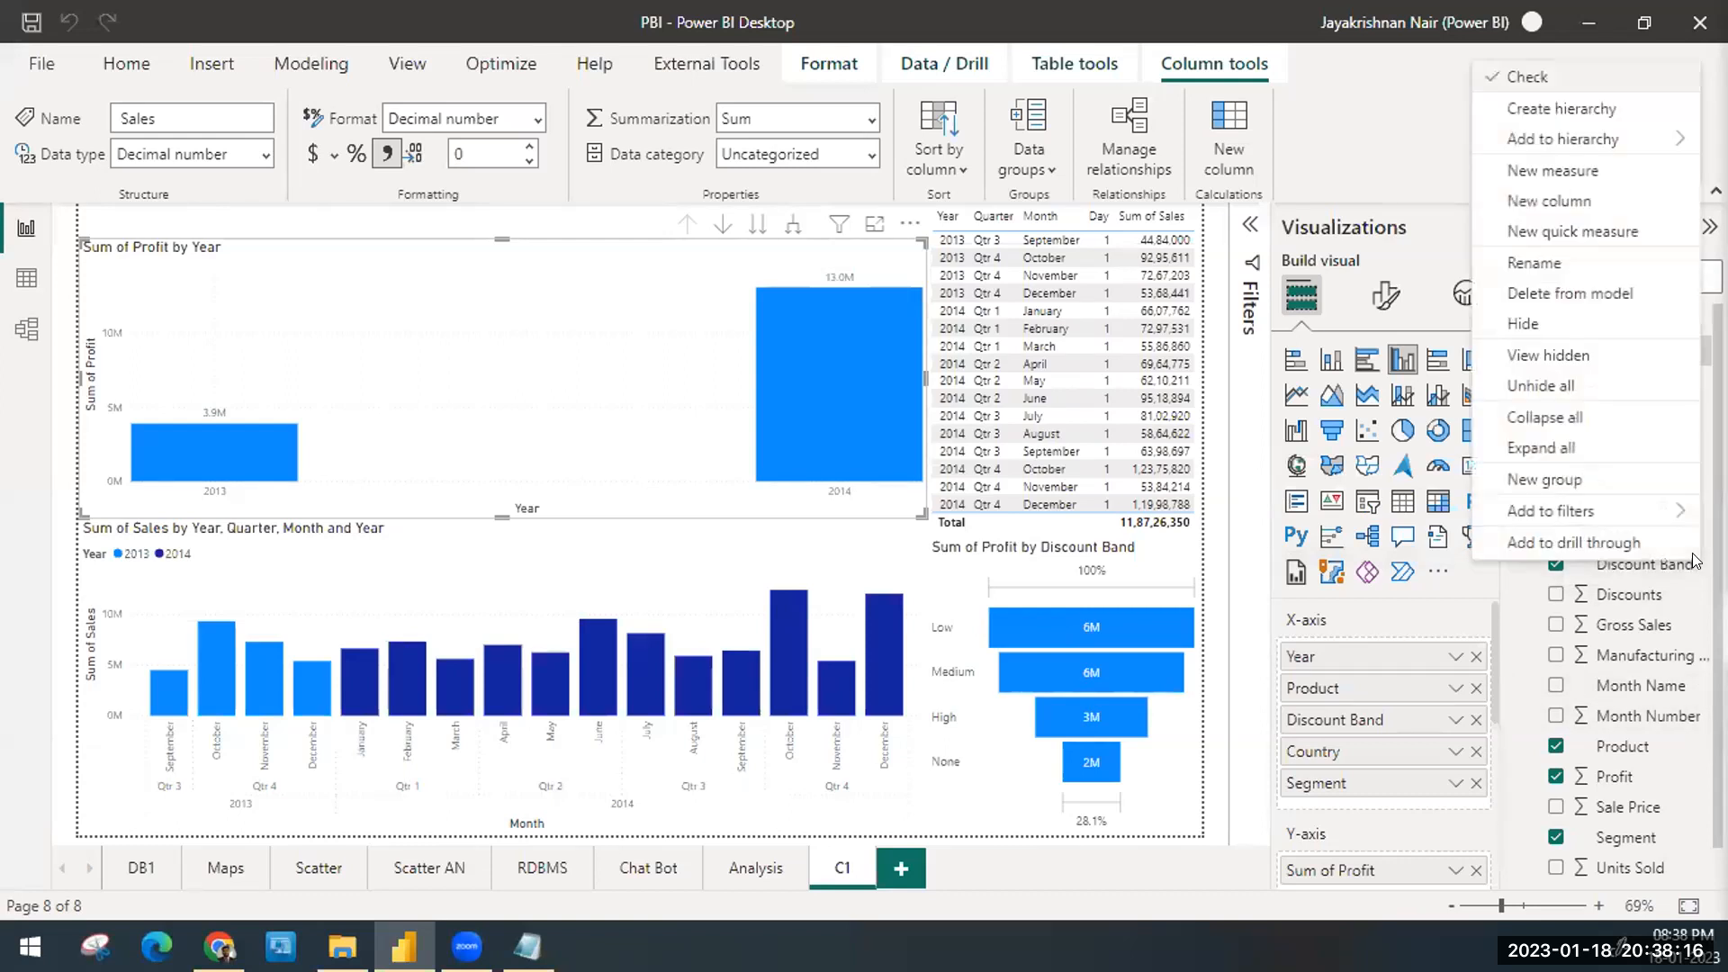
pyautogui.moveTo(1567, 140)
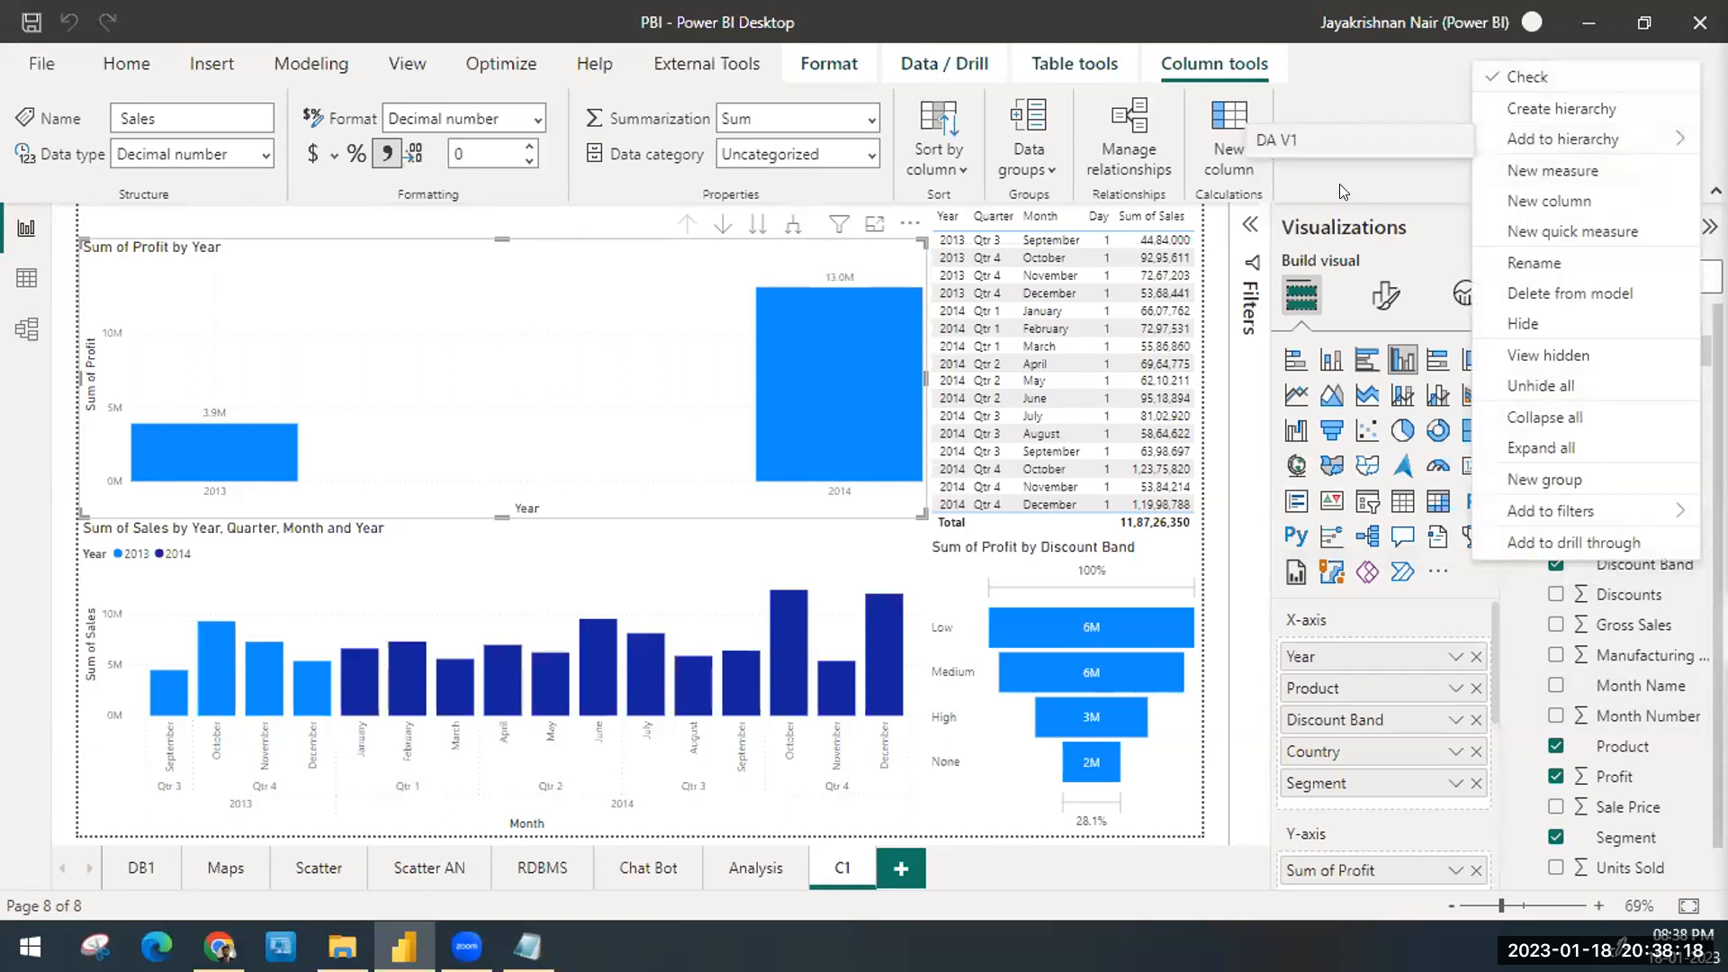
pyautogui.click(1333, 154)
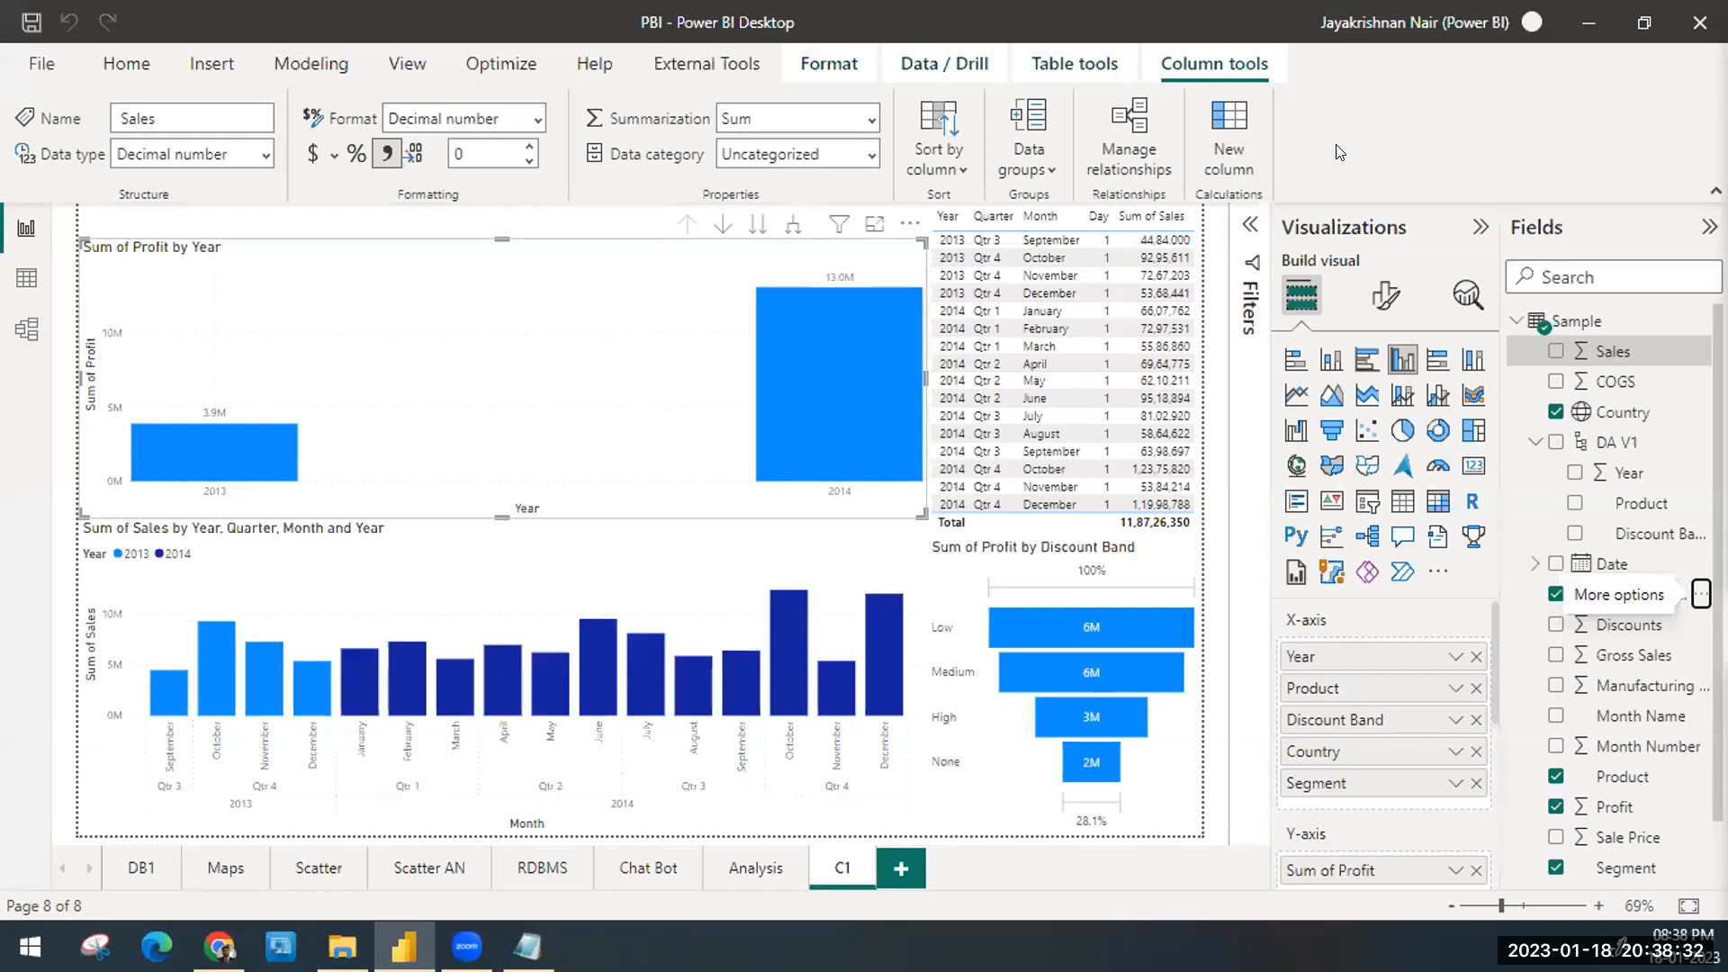
pyautogui.rightClick(1689, 868)
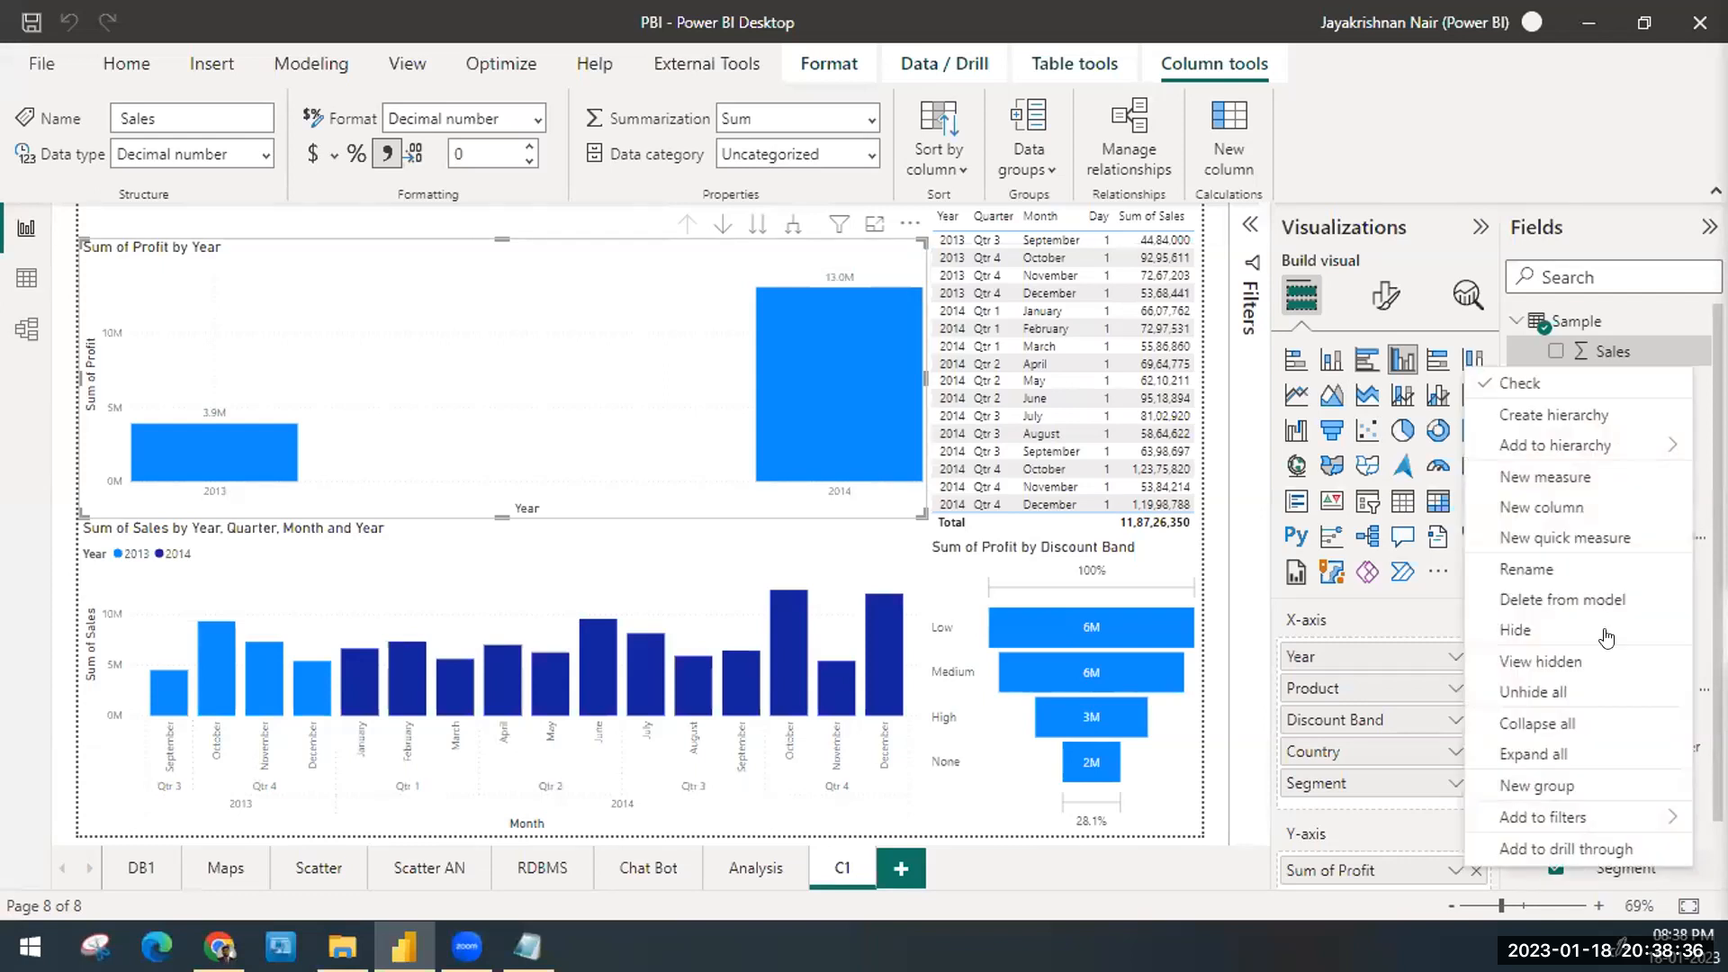
pyautogui.click(1408, 447)
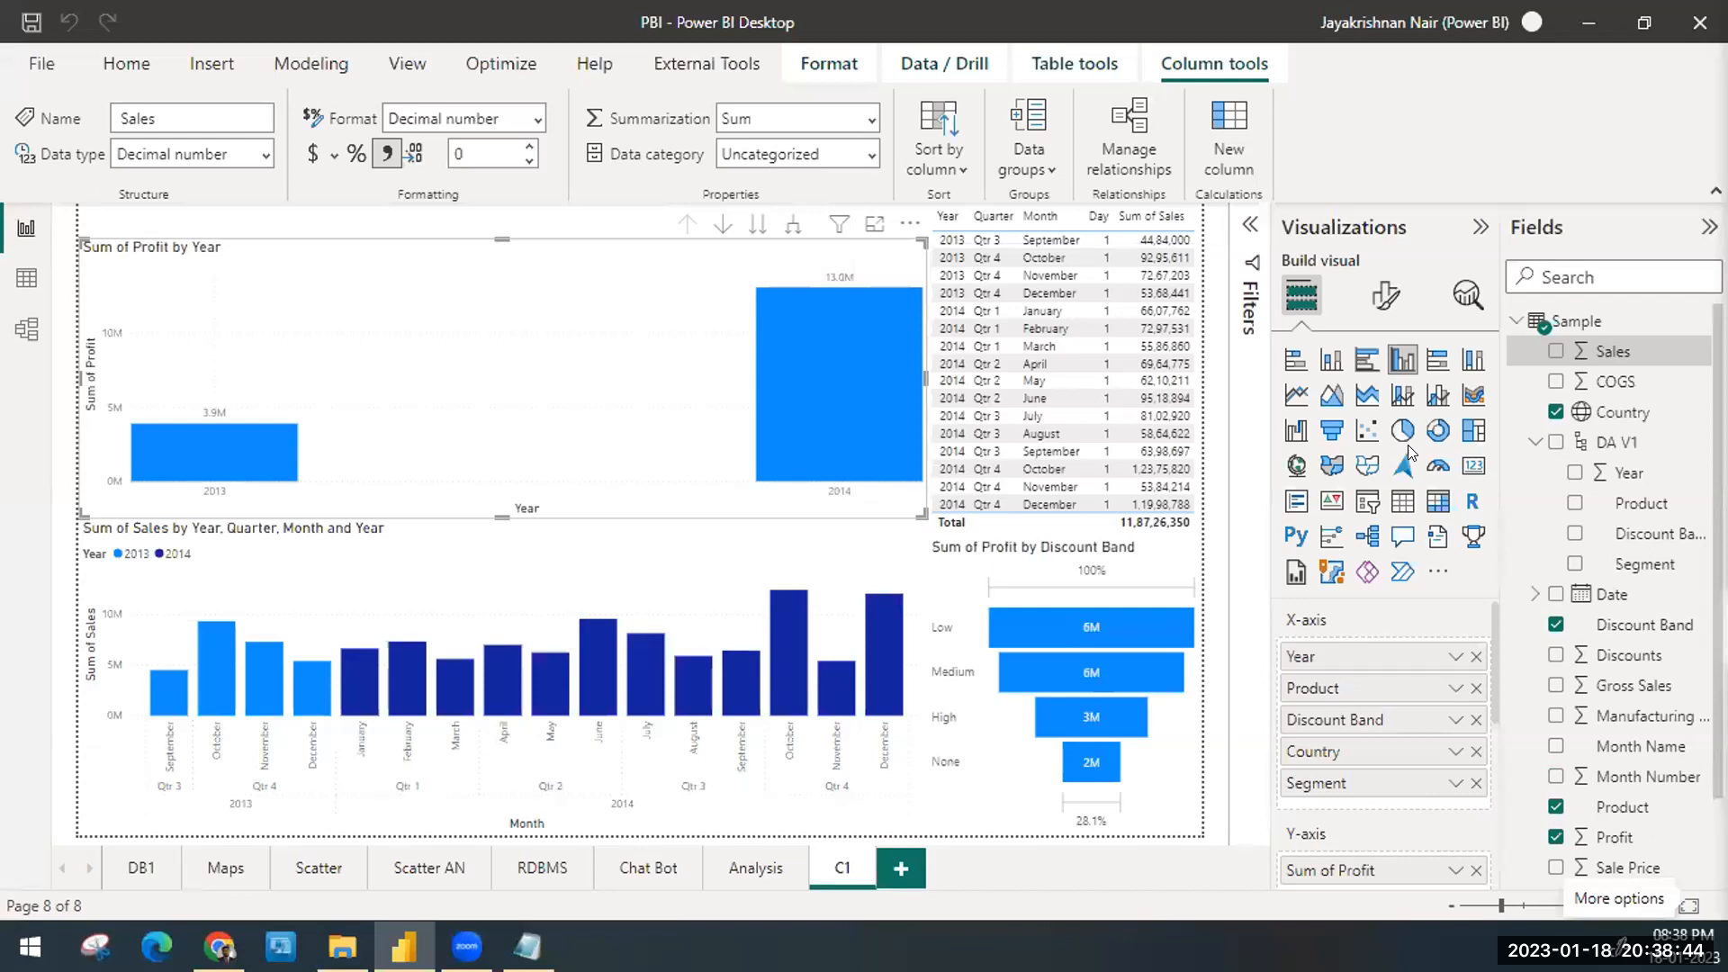
# Step: Add the Country field to the DA V1 hierarchy as its last level, below Segment
pyautogui.click(1692, 560)
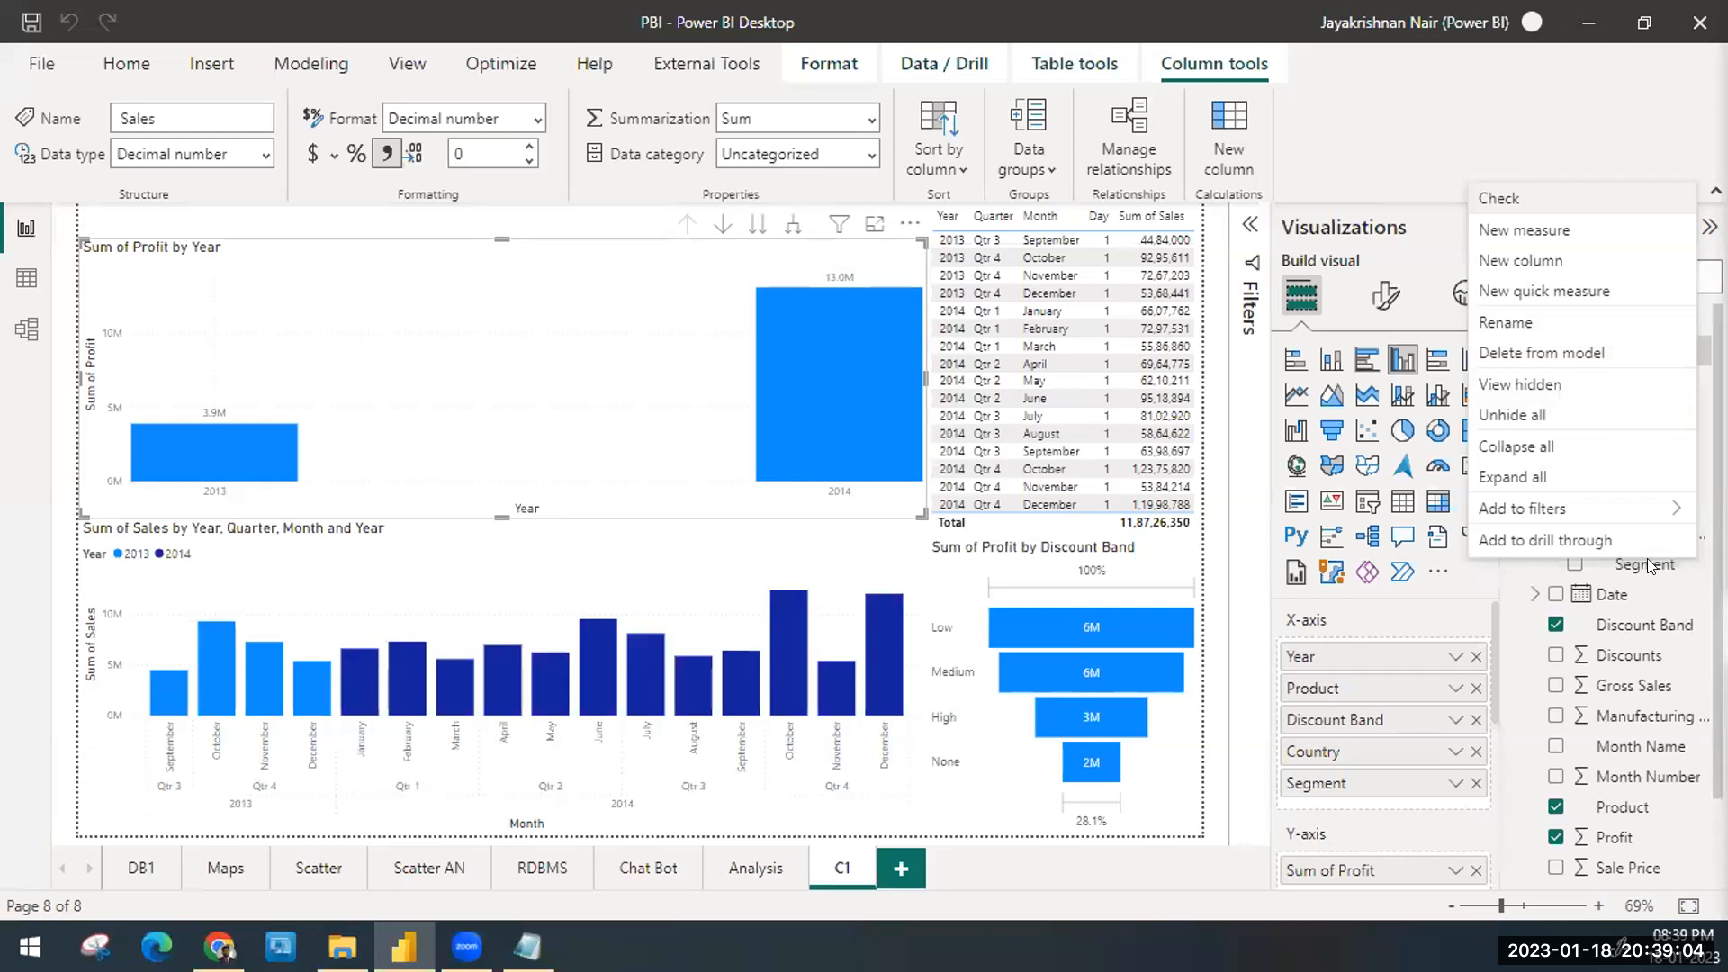
pyautogui.moveTo(1598, 507)
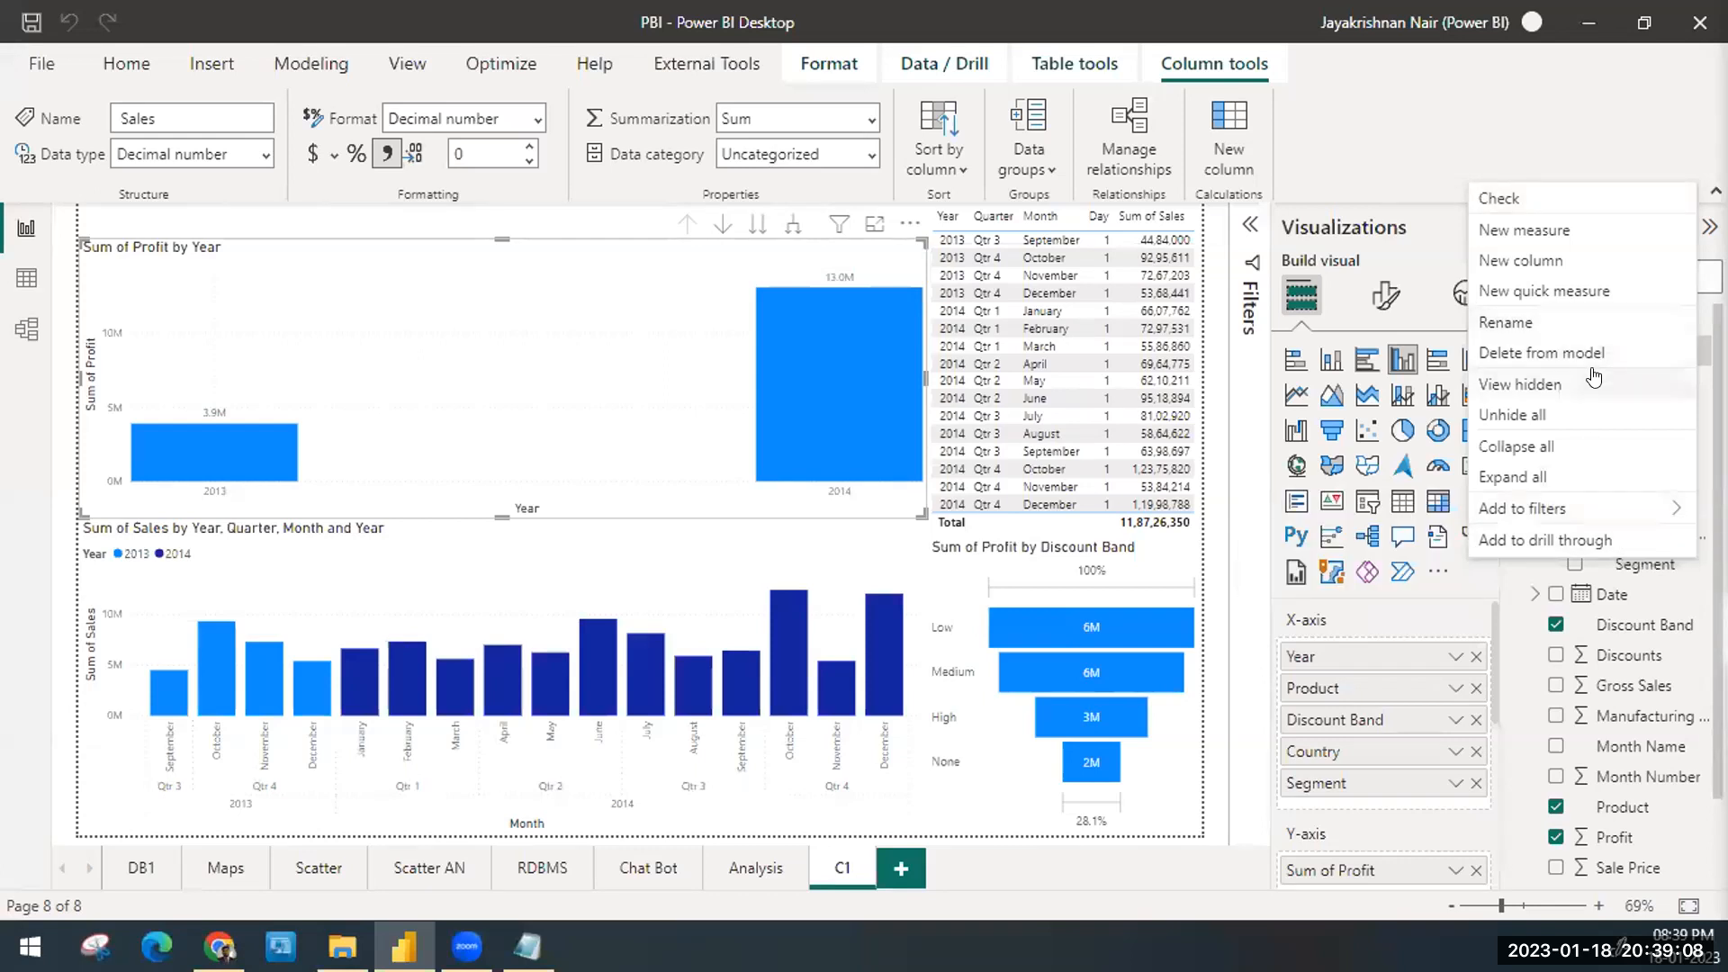
pyautogui.click(1656, 804)
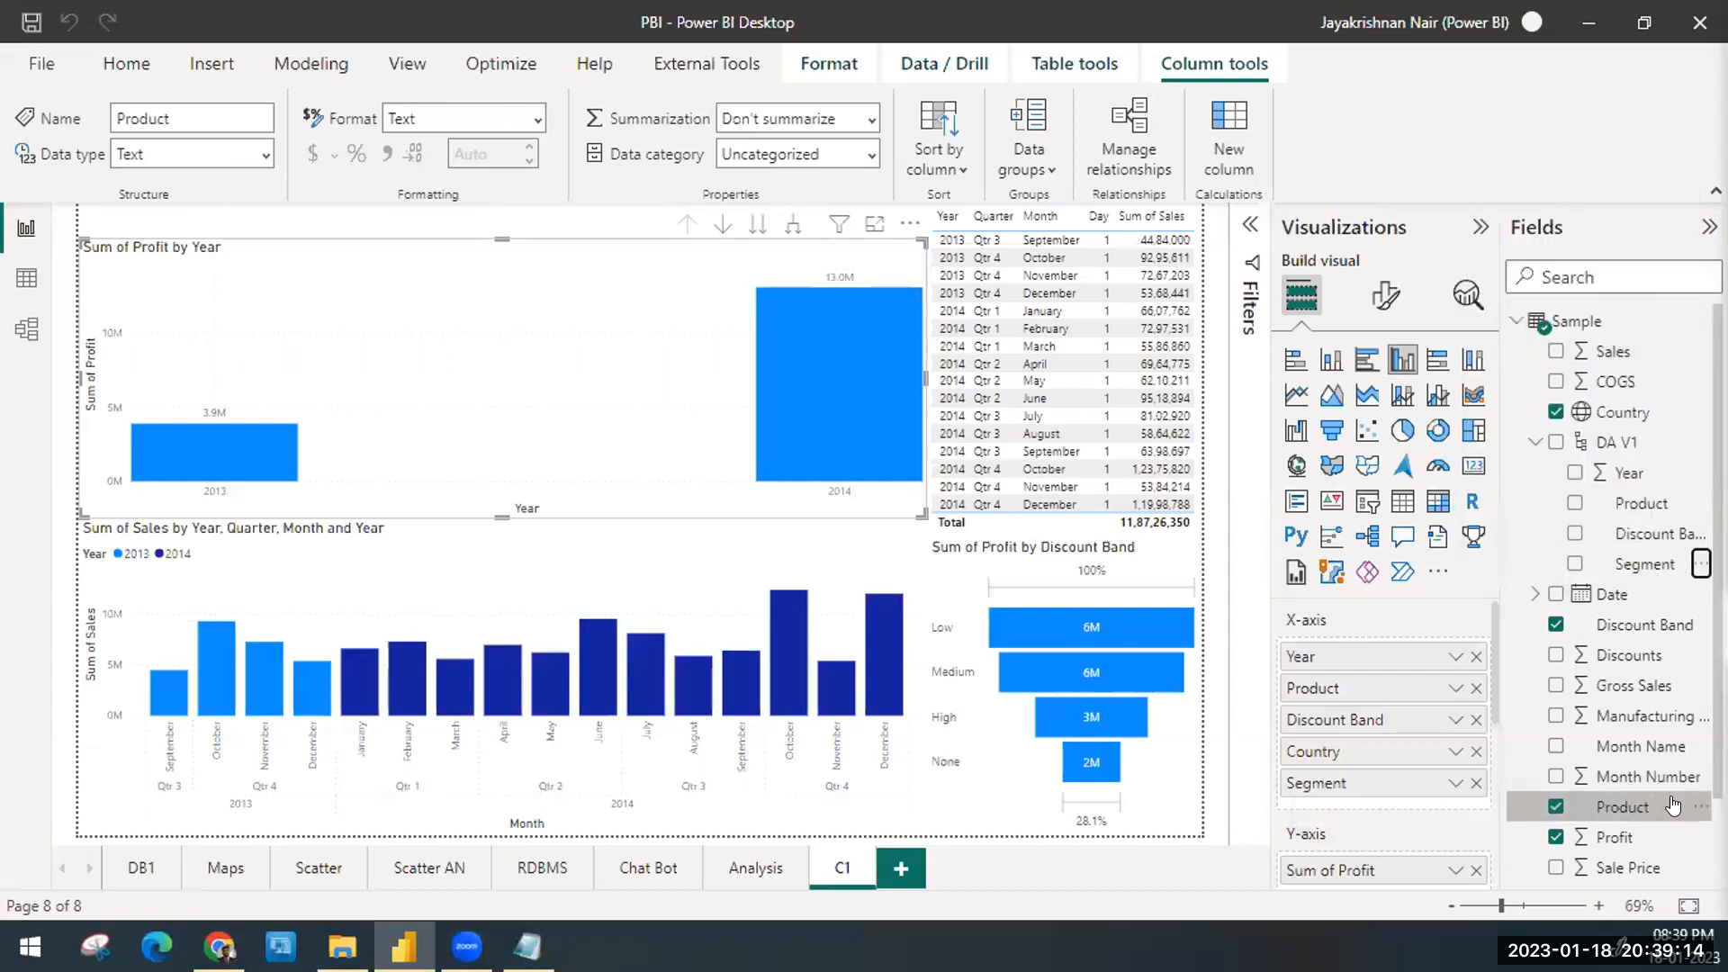
pyautogui.click(1699, 413)
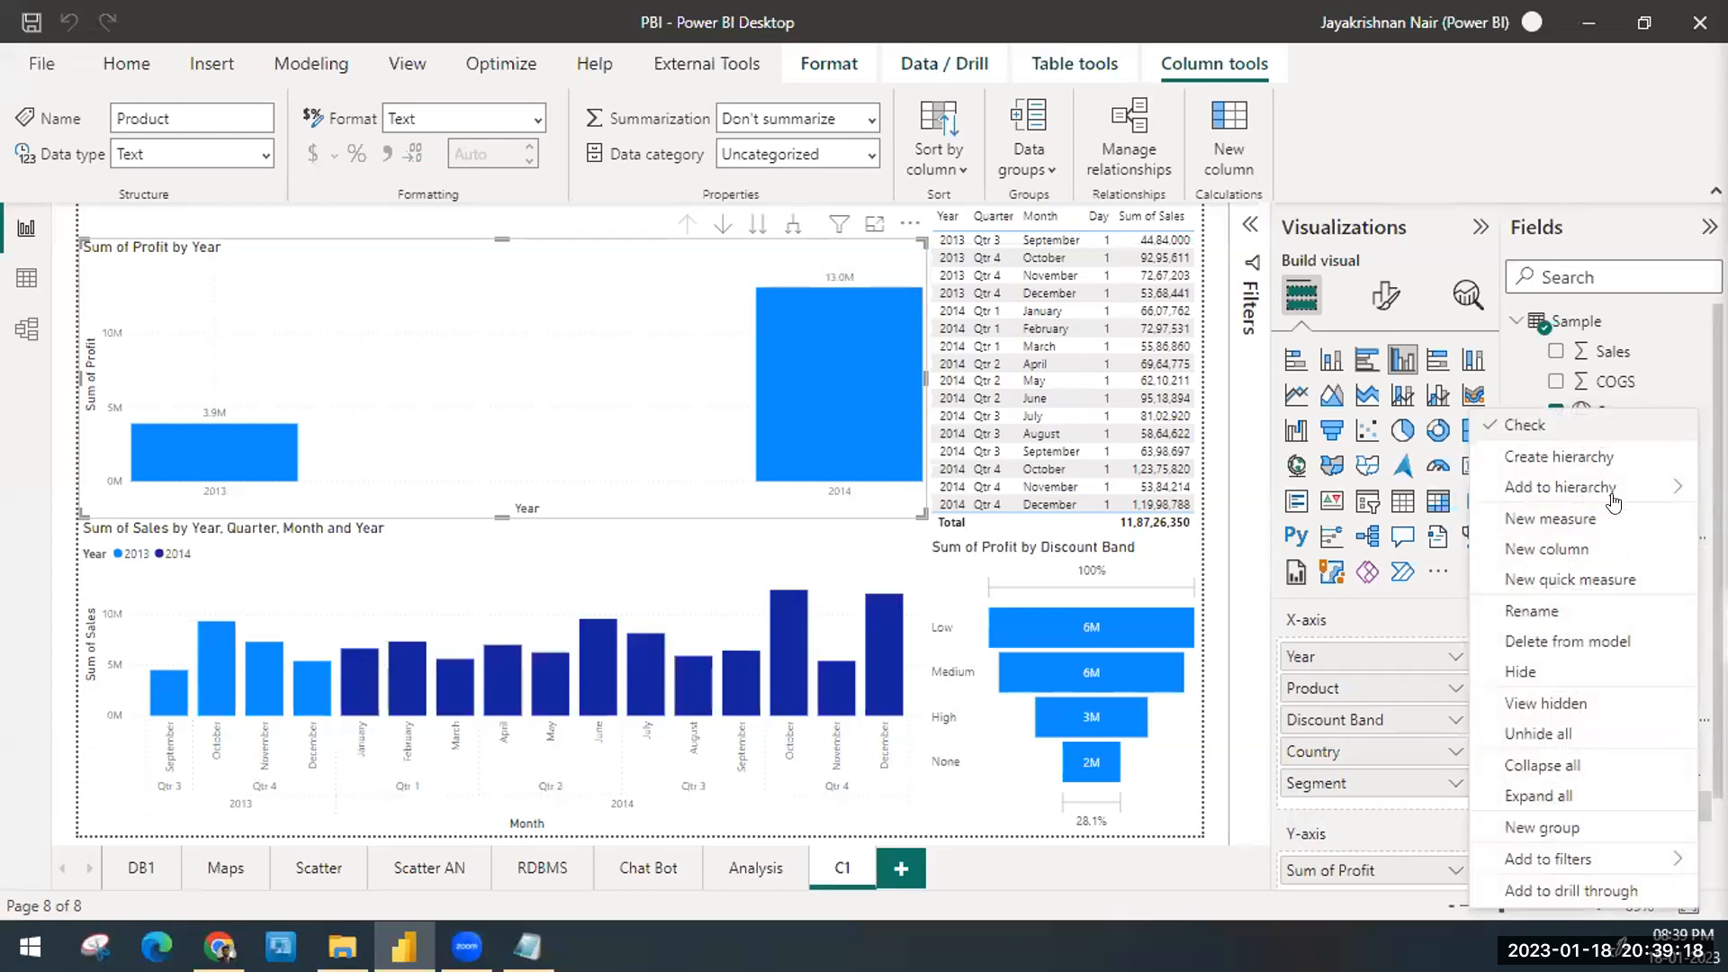
pyautogui.moveTo(1612, 495)
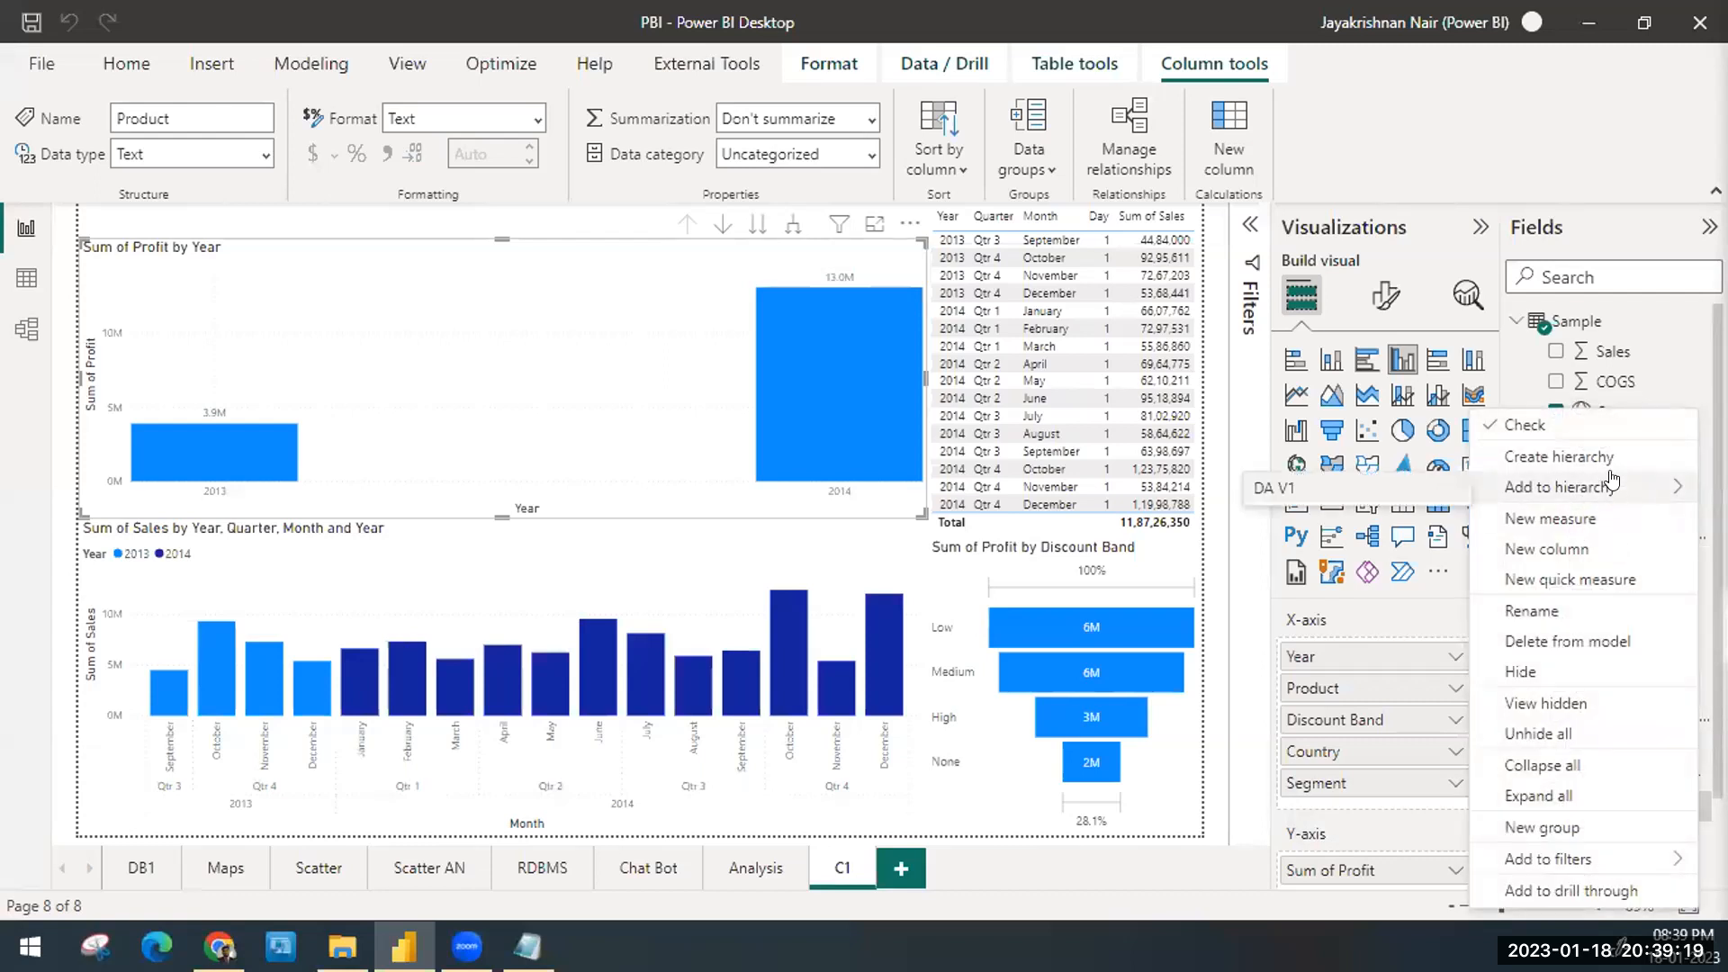
pyautogui.click(1412, 486)
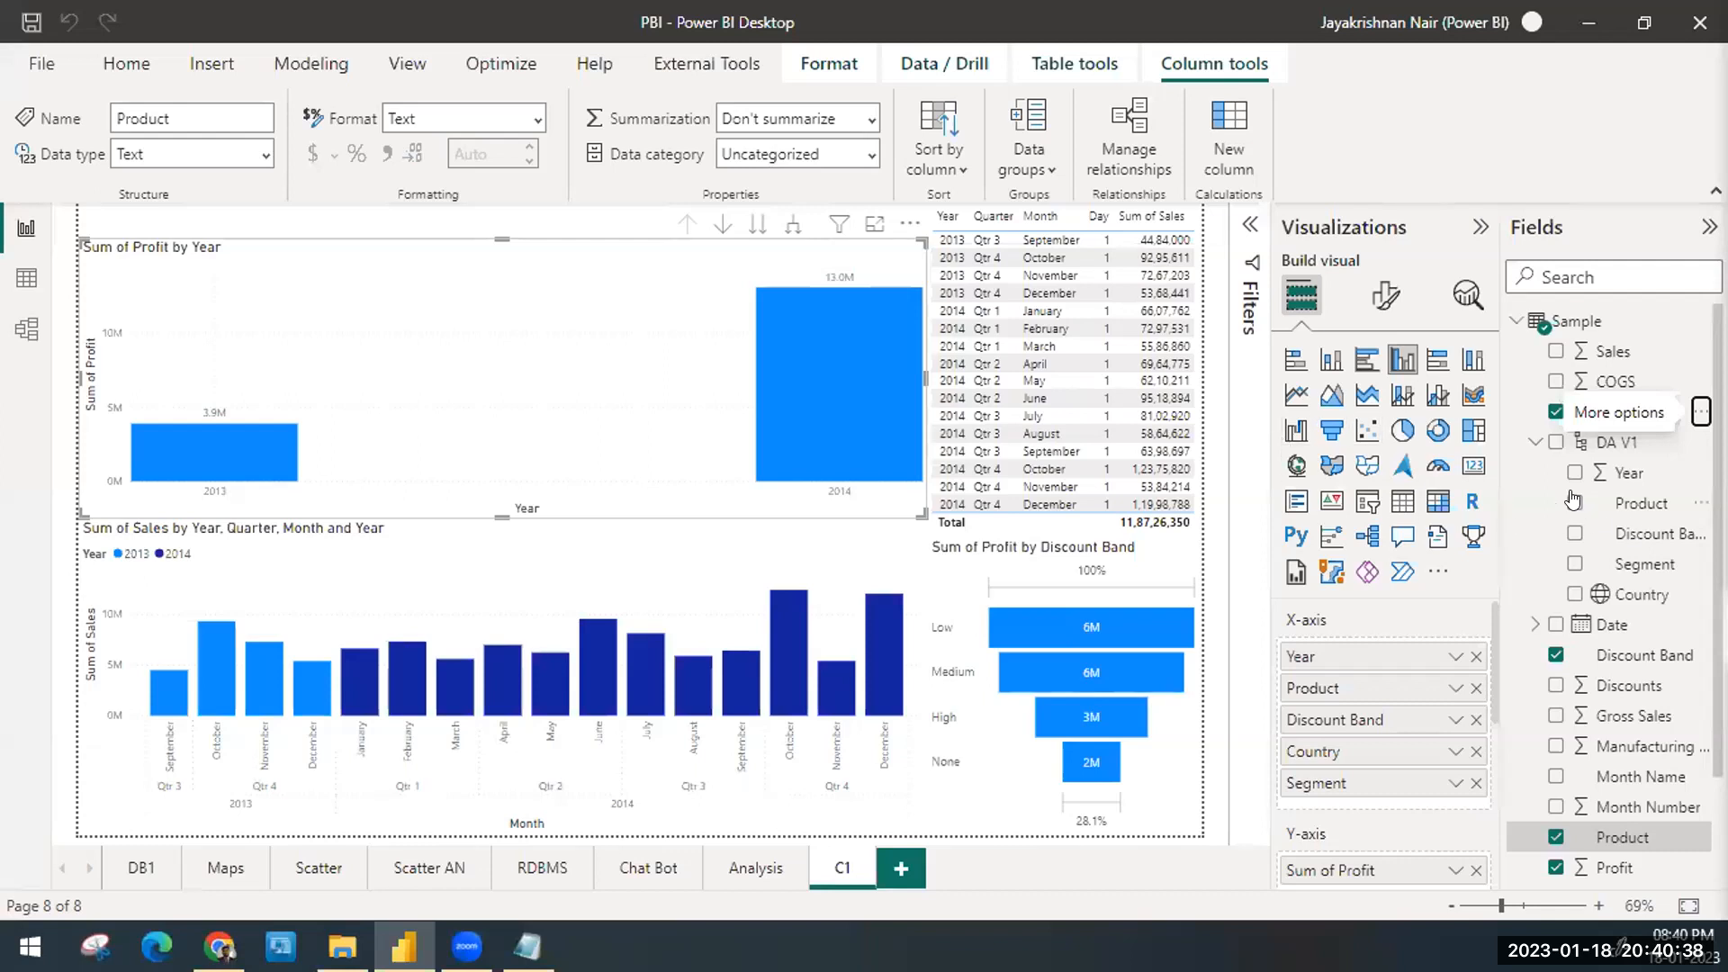
# Step: Replace the profit chart's five separate X-axis fields with the DA V1 hierarchy
pyautogui.click(1534, 442)
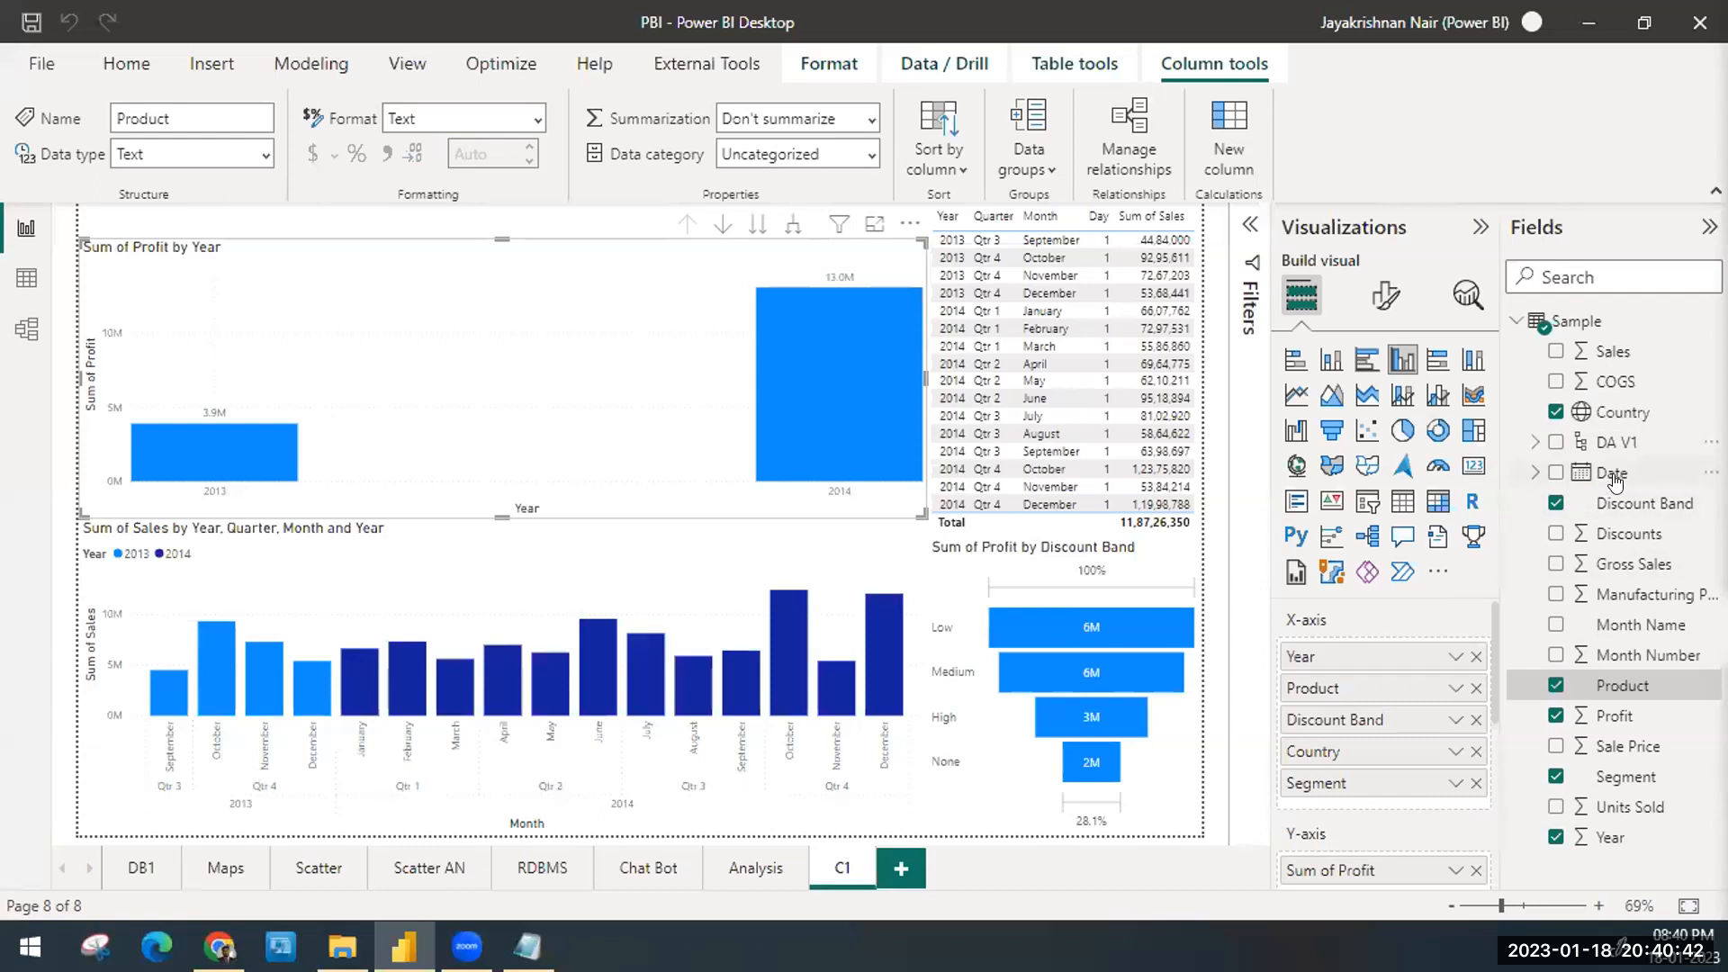
pyautogui.click(1475, 656)
pyautogui.click(1476, 656)
pyautogui.click(1476, 656)
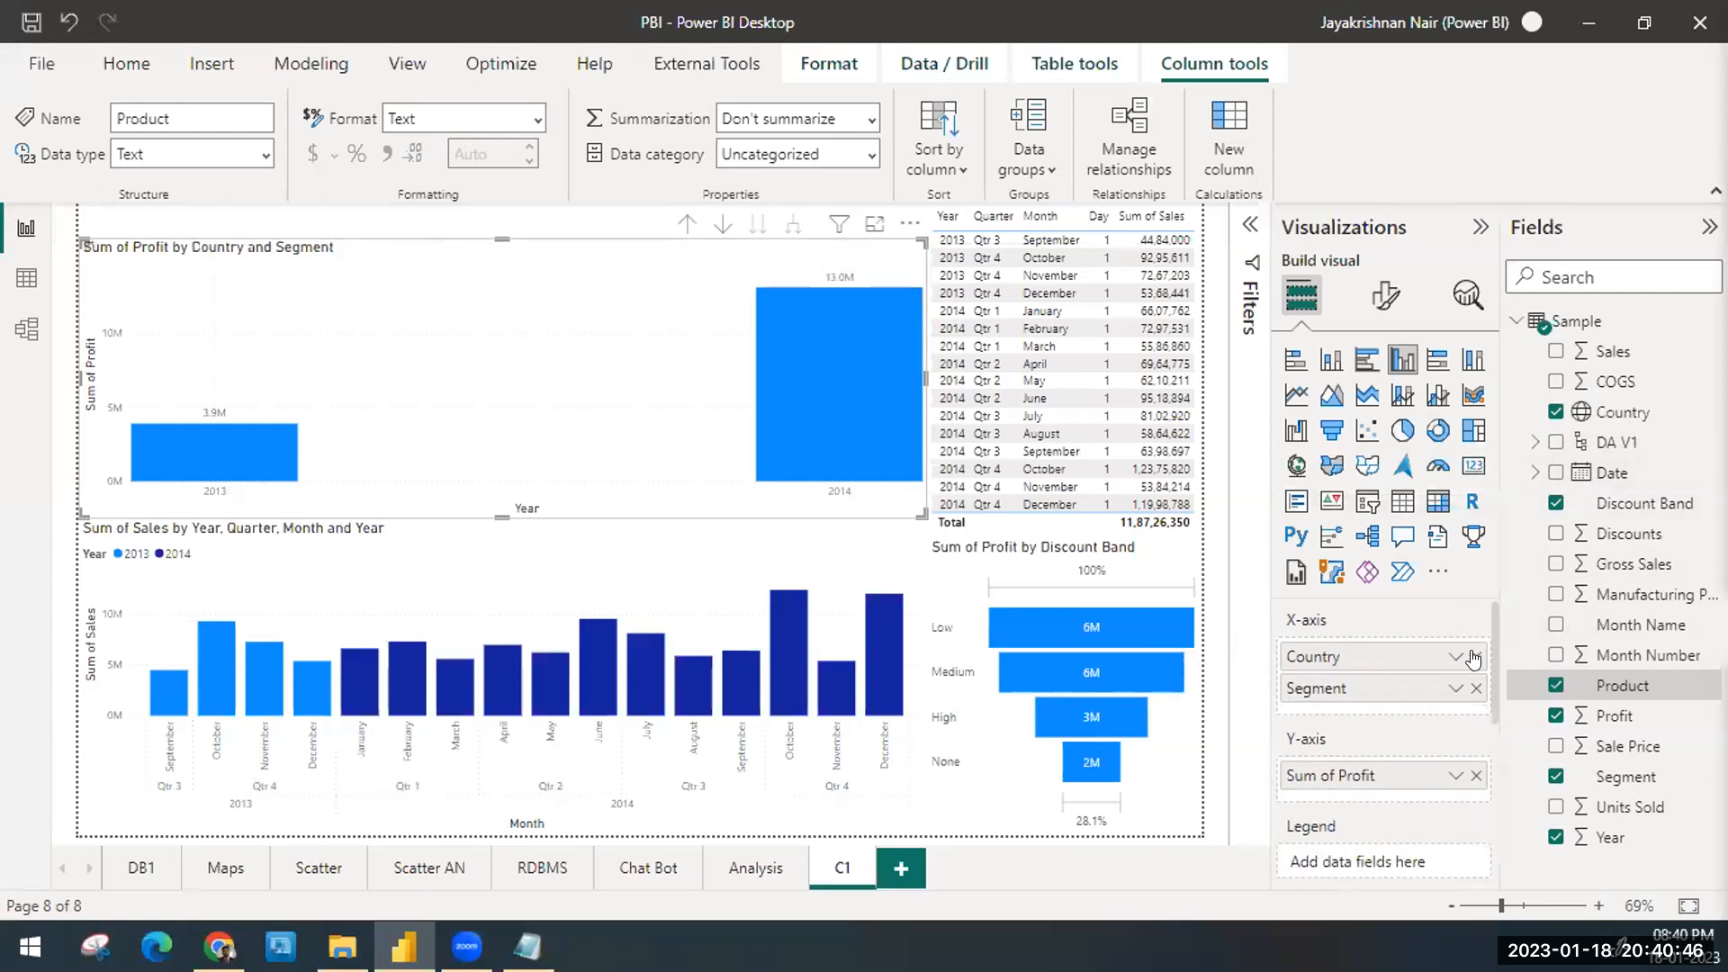
pyautogui.click(1476, 656)
pyautogui.click(1475, 656)
pyautogui.moveTo(1611, 443); pyautogui.dragTo(1341, 653)
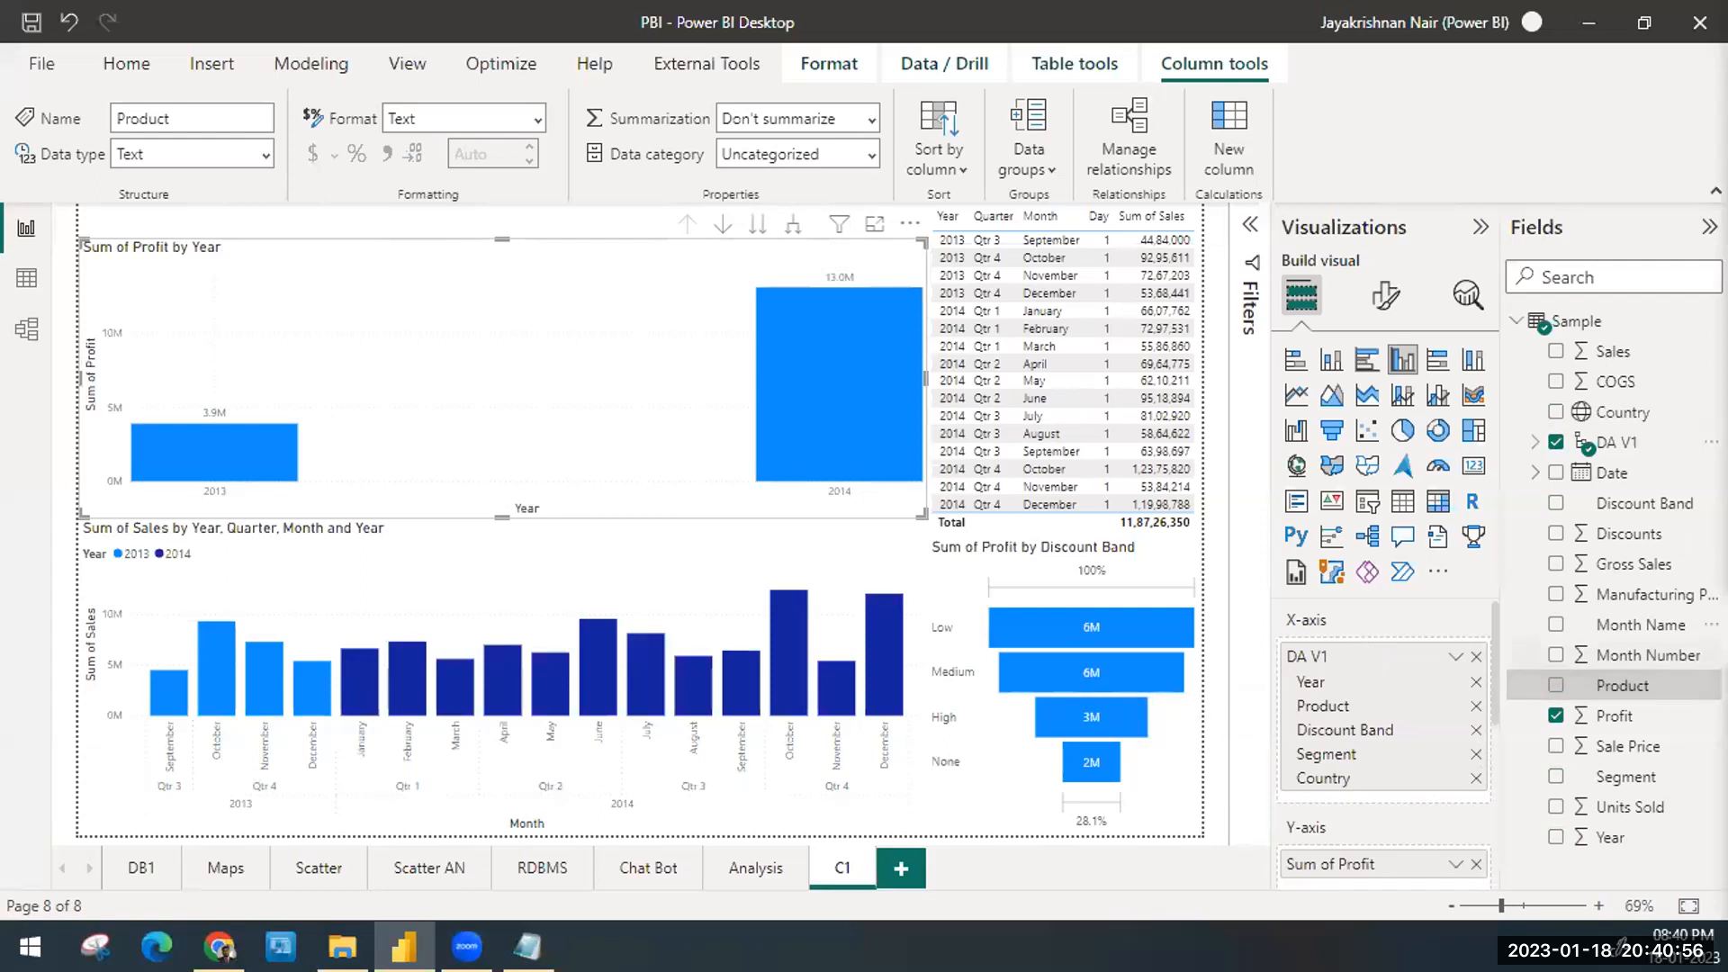
# Step: Add the Month Name field to the DA V1 hierarchy as a new last level below Country
pyautogui.click(1711, 623)
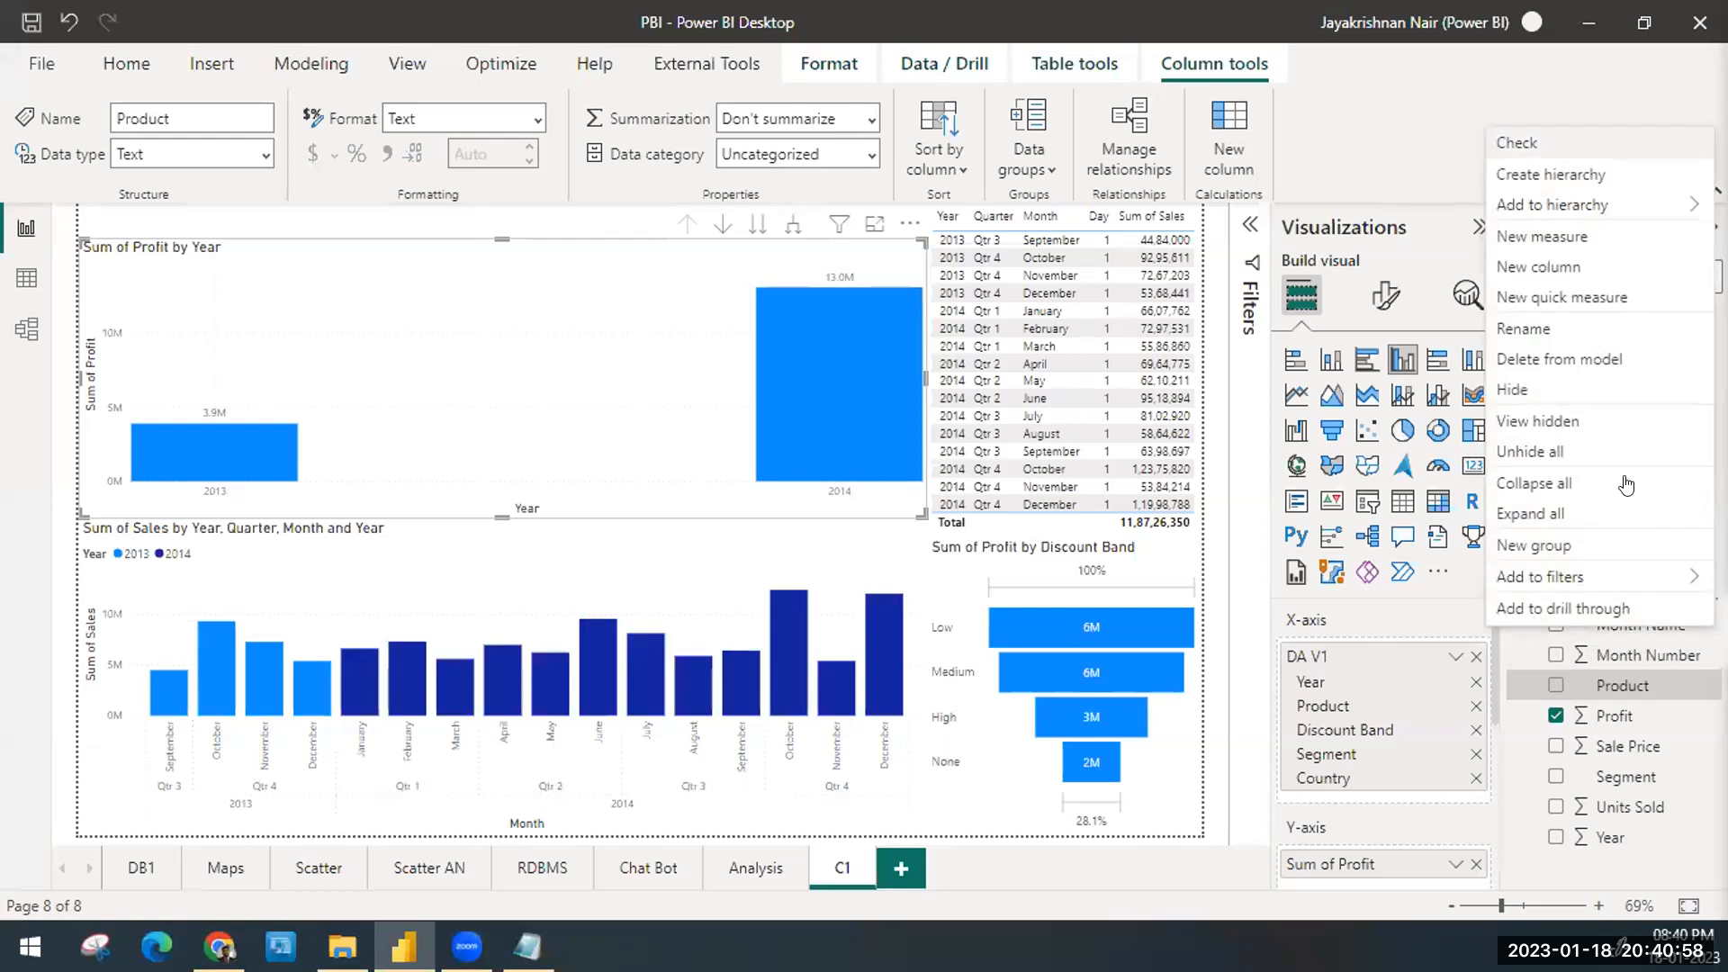
pyautogui.moveTo(1521, 204)
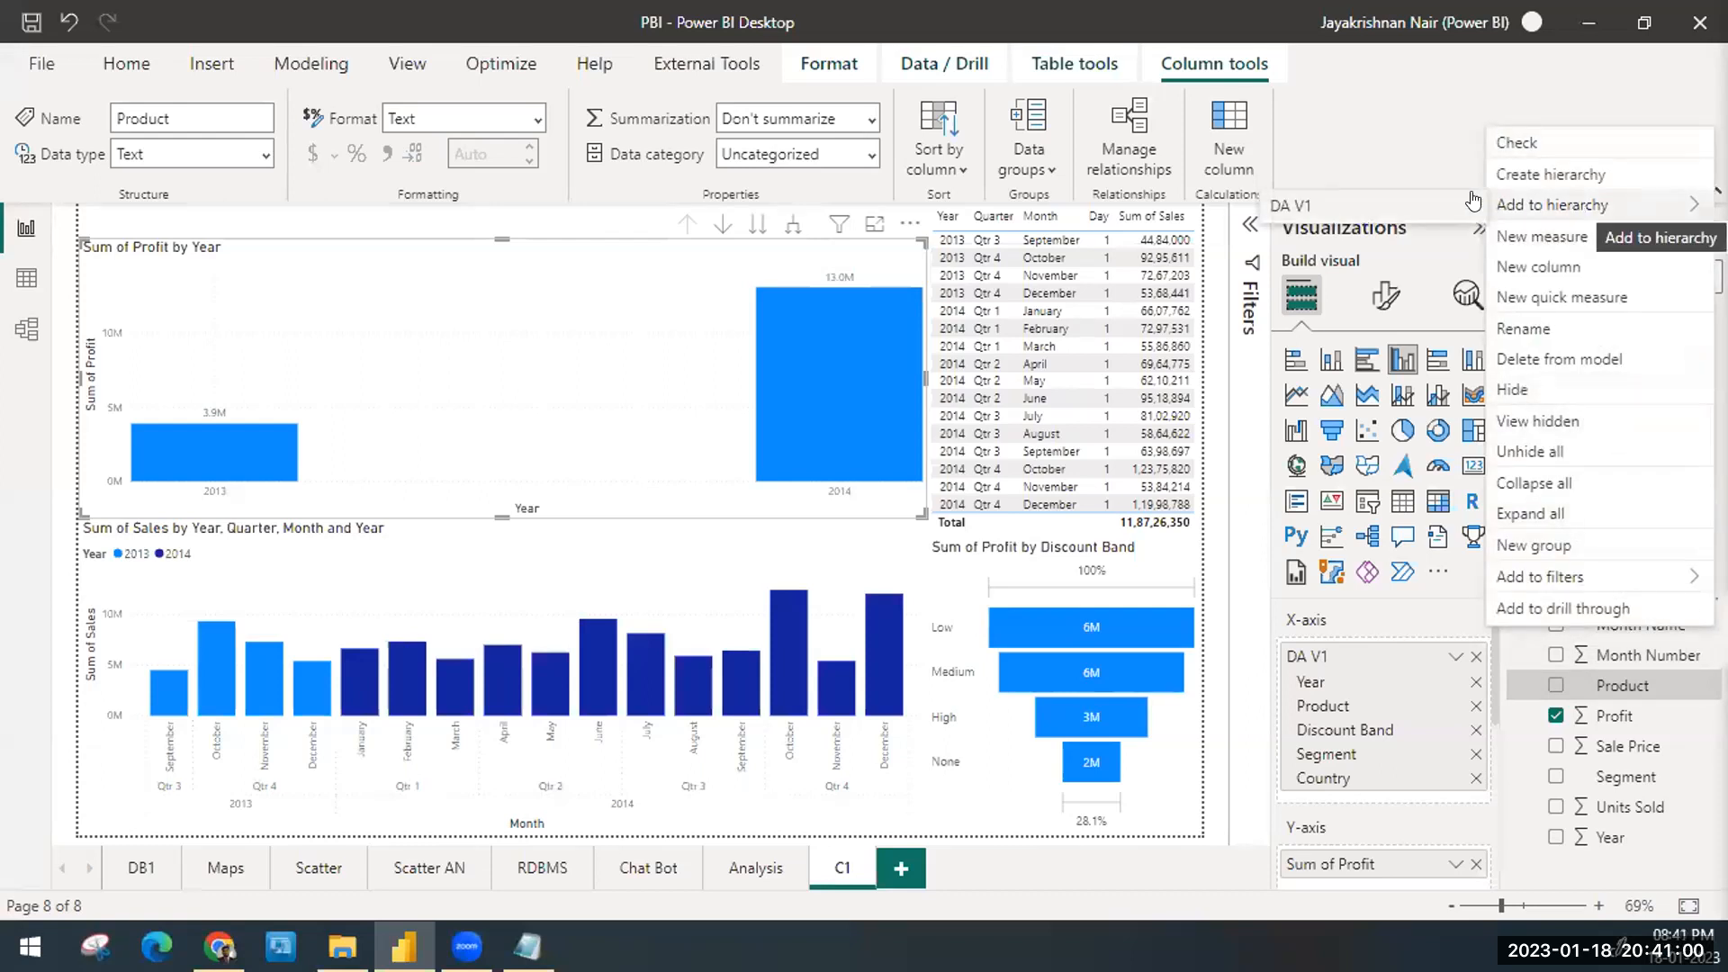
pyautogui.click(1421, 207)
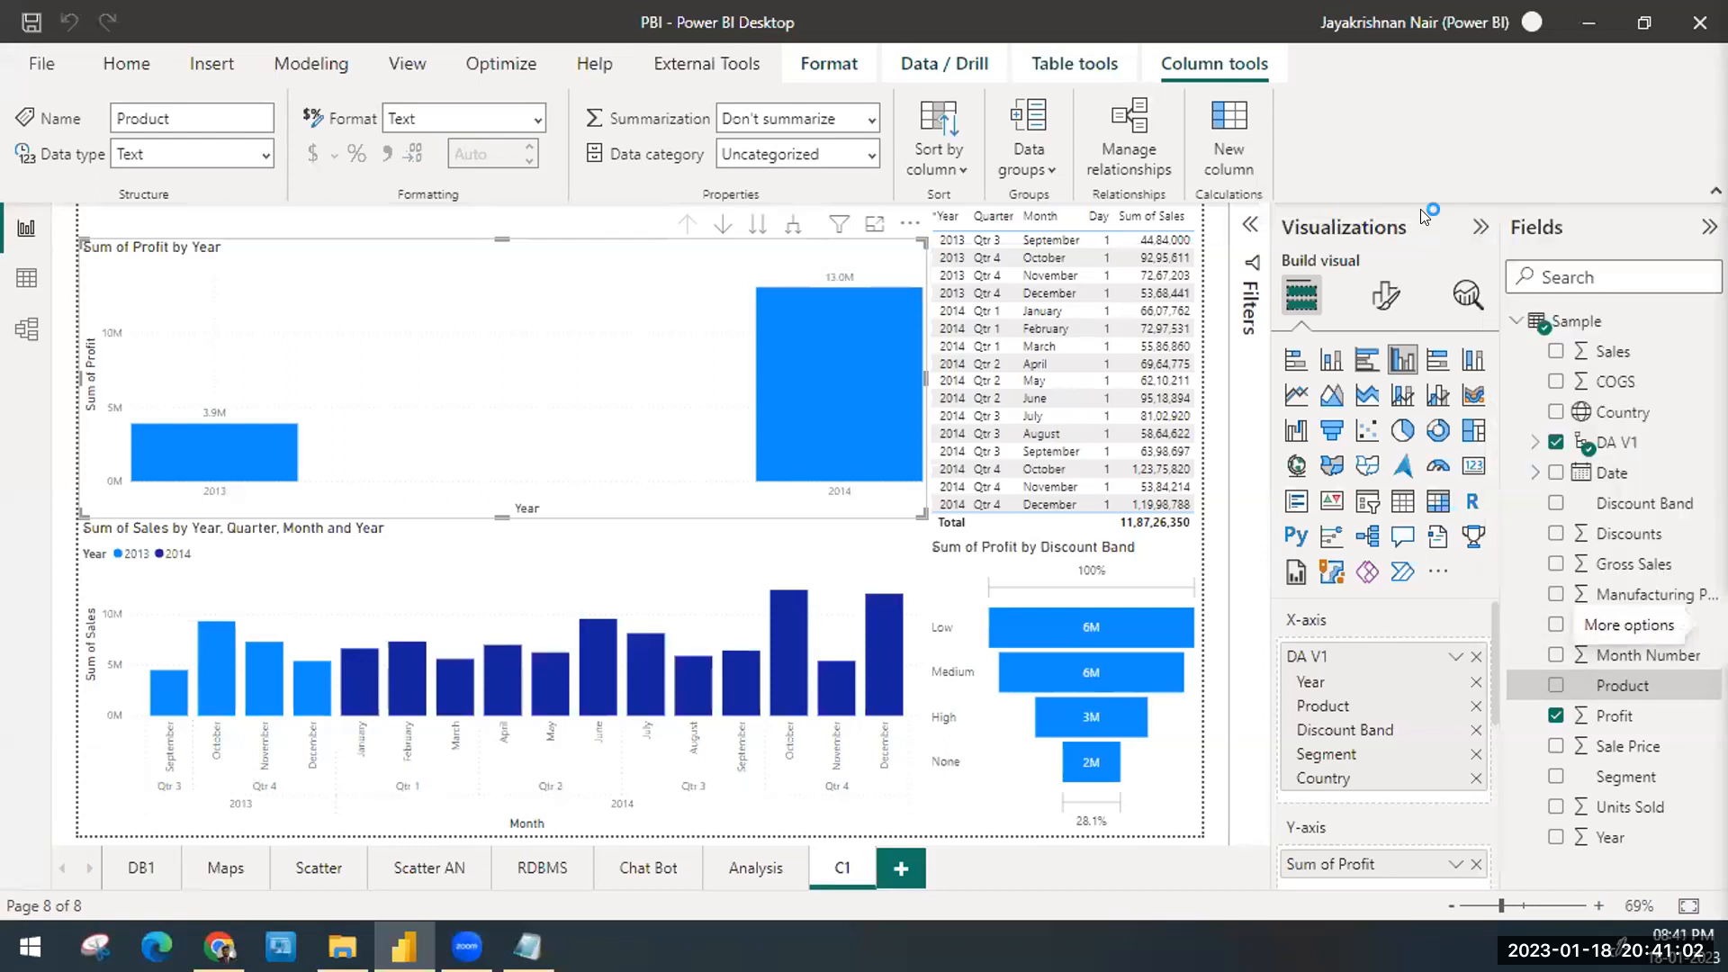
# Step: Expand the DA V1 hierarchy, add its Month Name level to the profit chart's X-axis, and remove that level from the axis again
pyautogui.click(1537, 440)
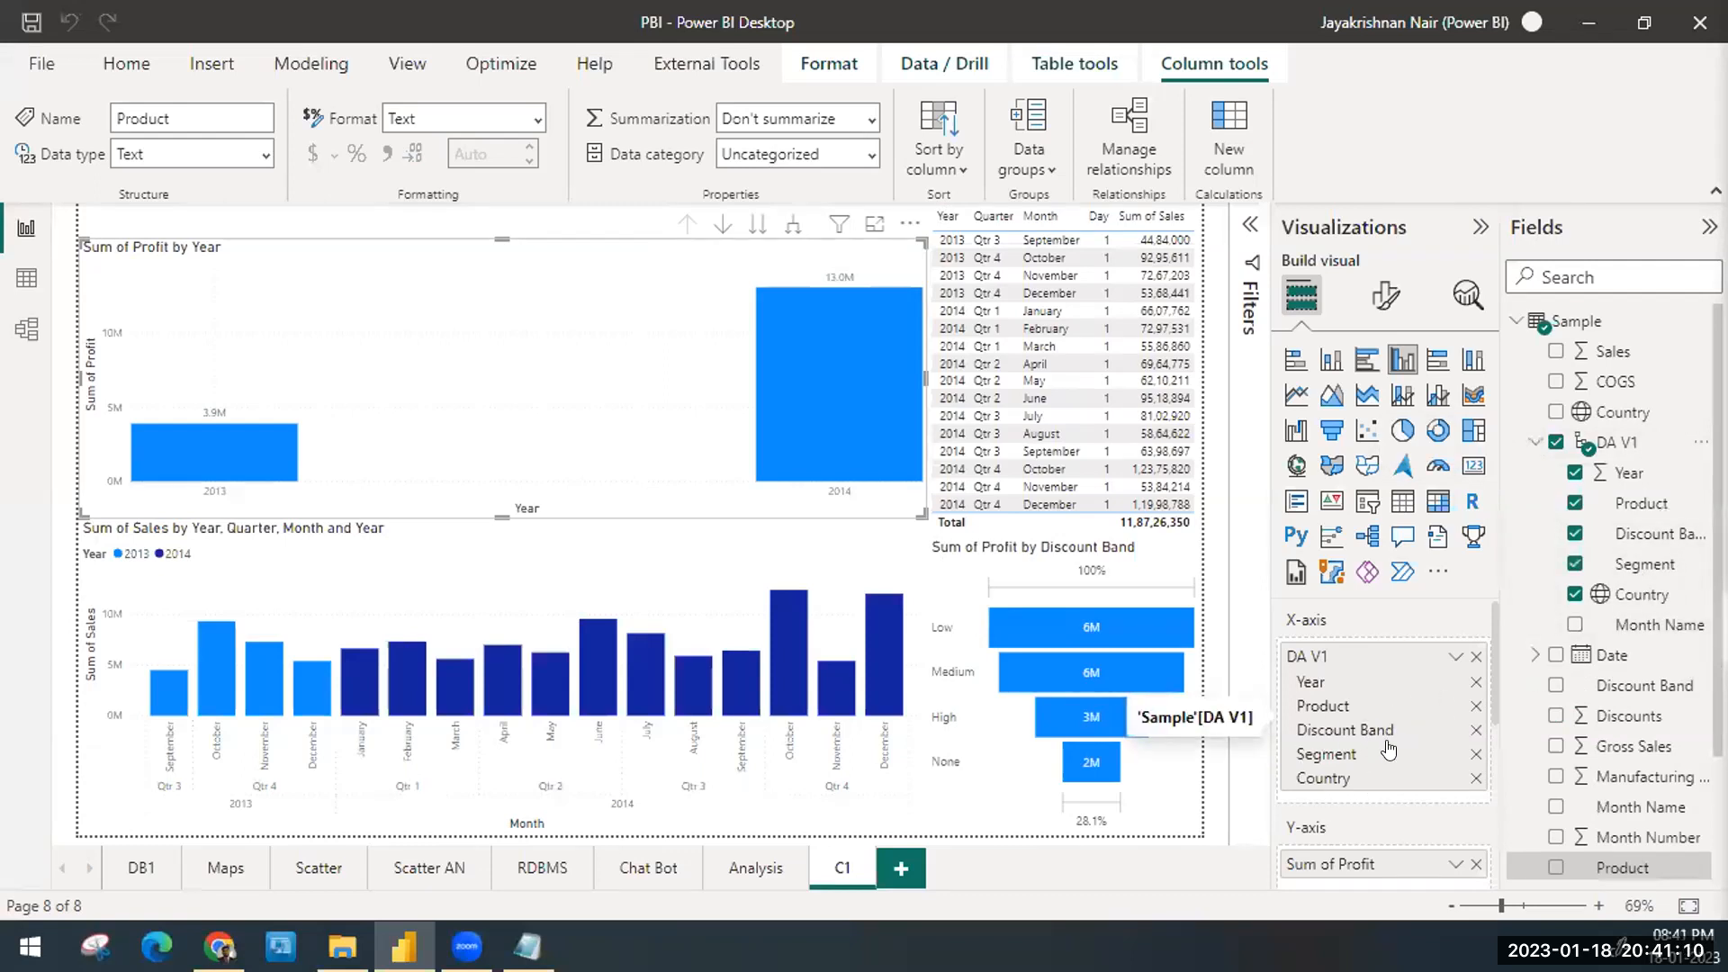
pyautogui.rightClick(1631, 621)
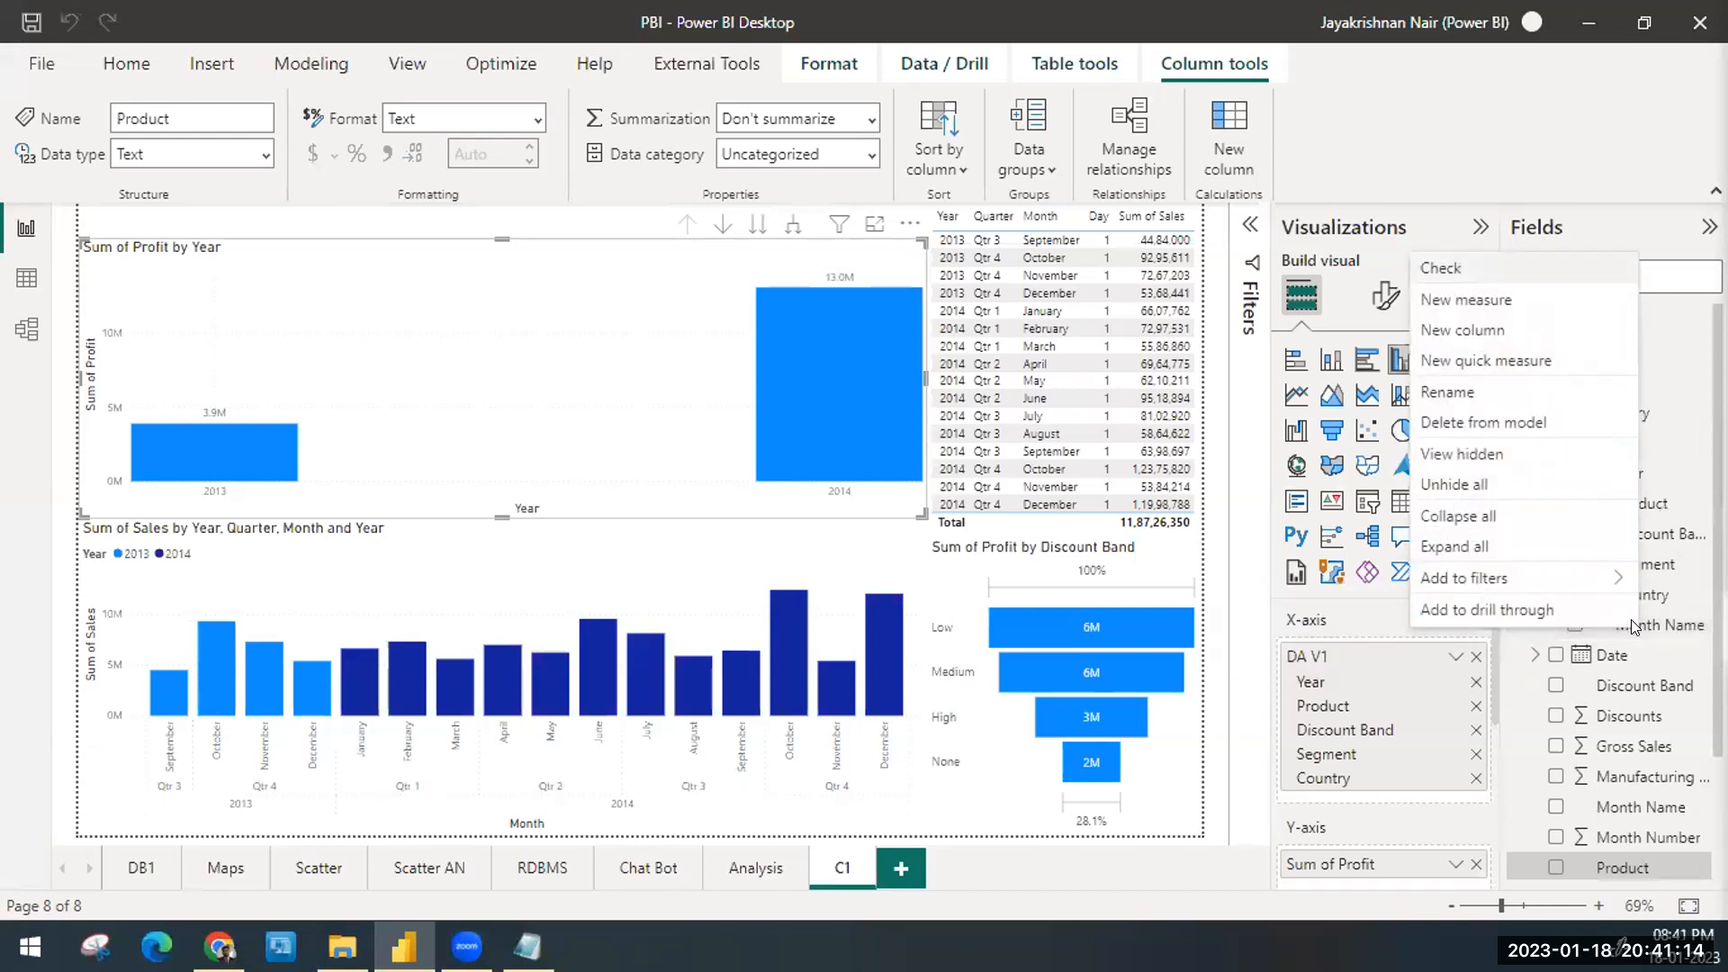
pyautogui.click(1667, 627)
pyautogui.click(1665, 629)
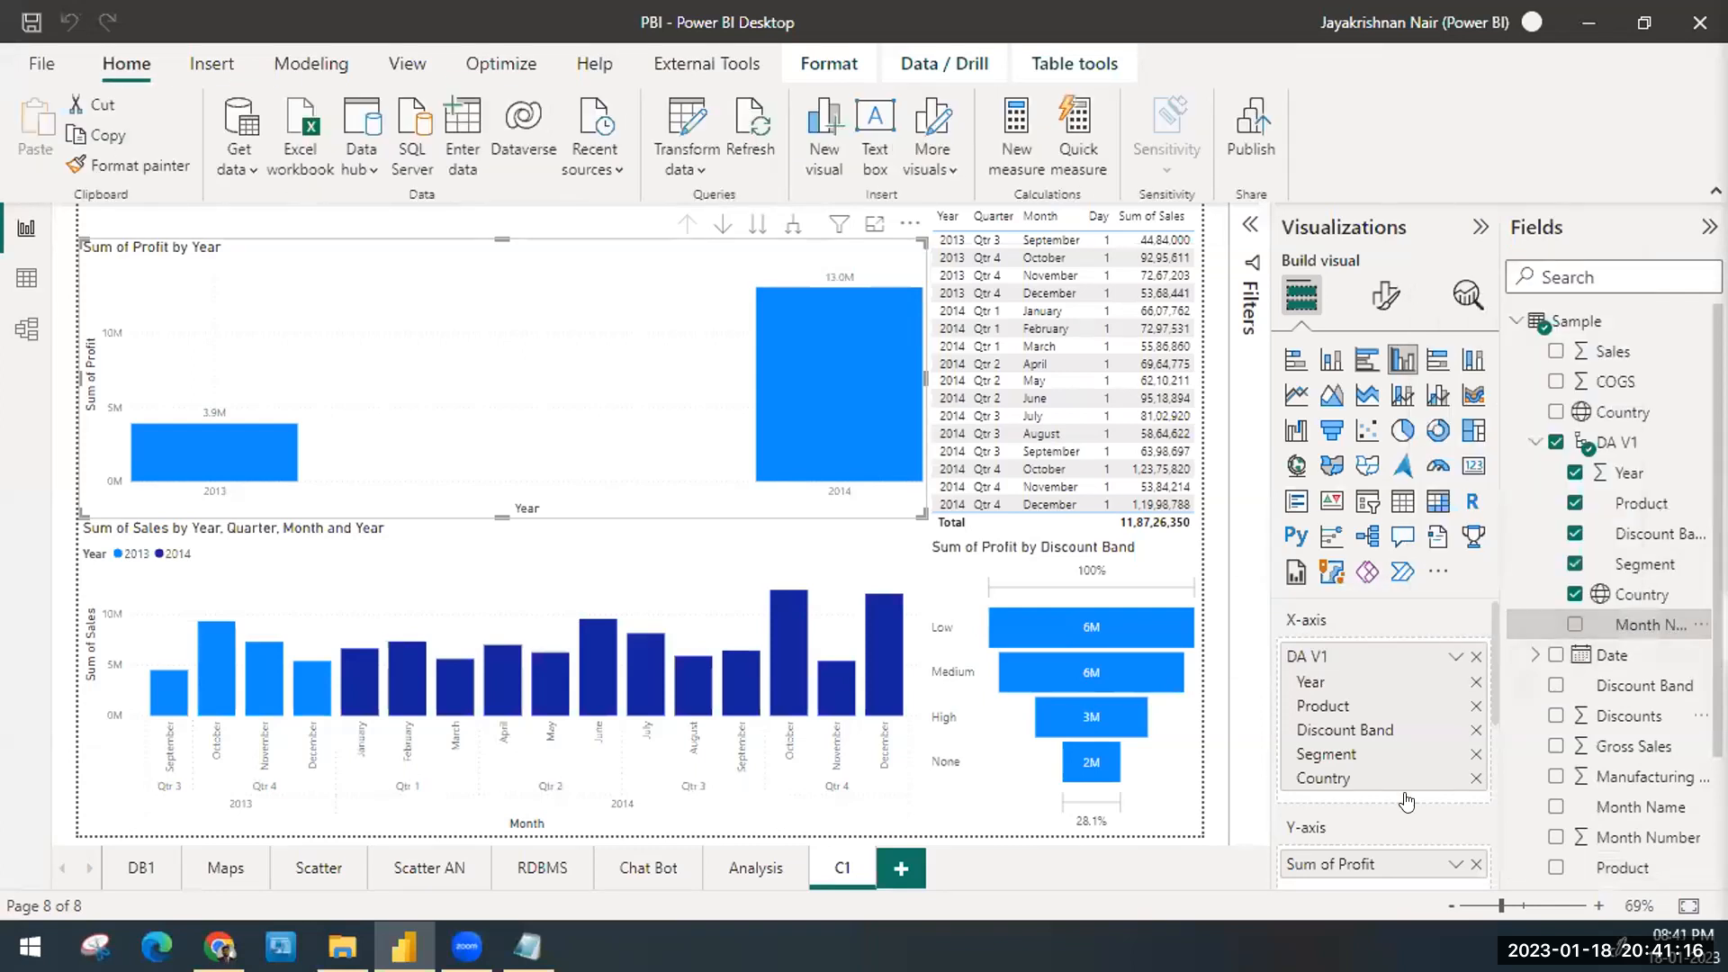
pyautogui.moveTo(1618, 630); pyautogui.dragTo(1407, 782)
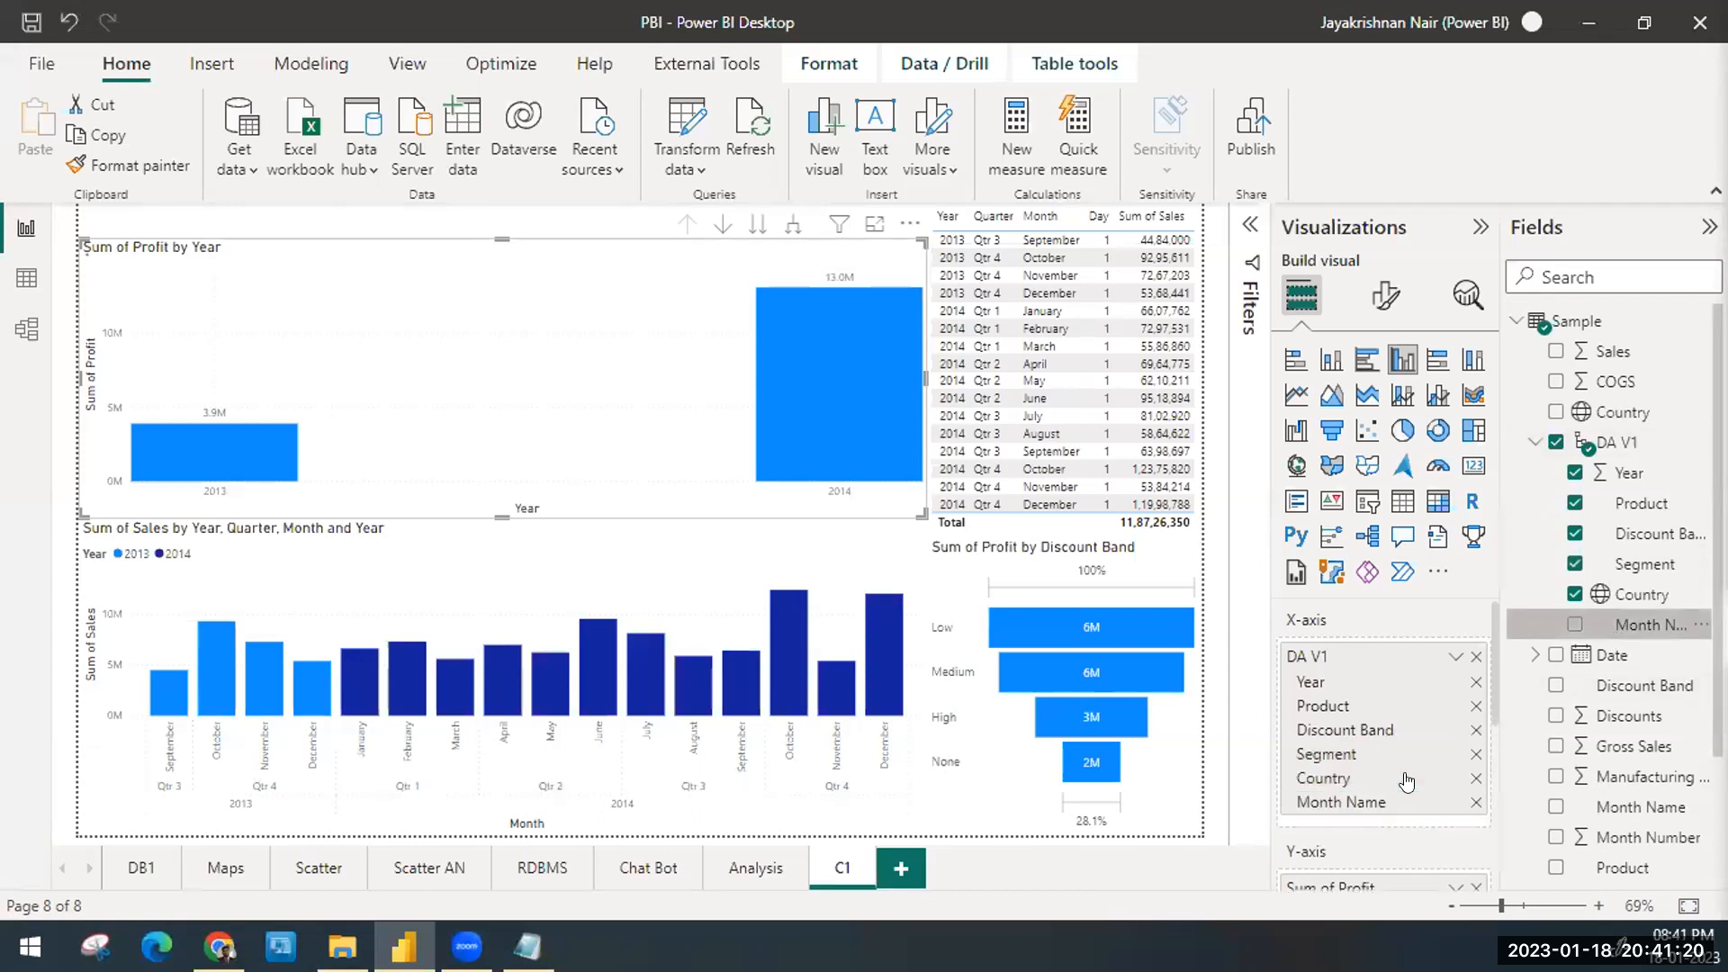
pyautogui.click(1475, 802)
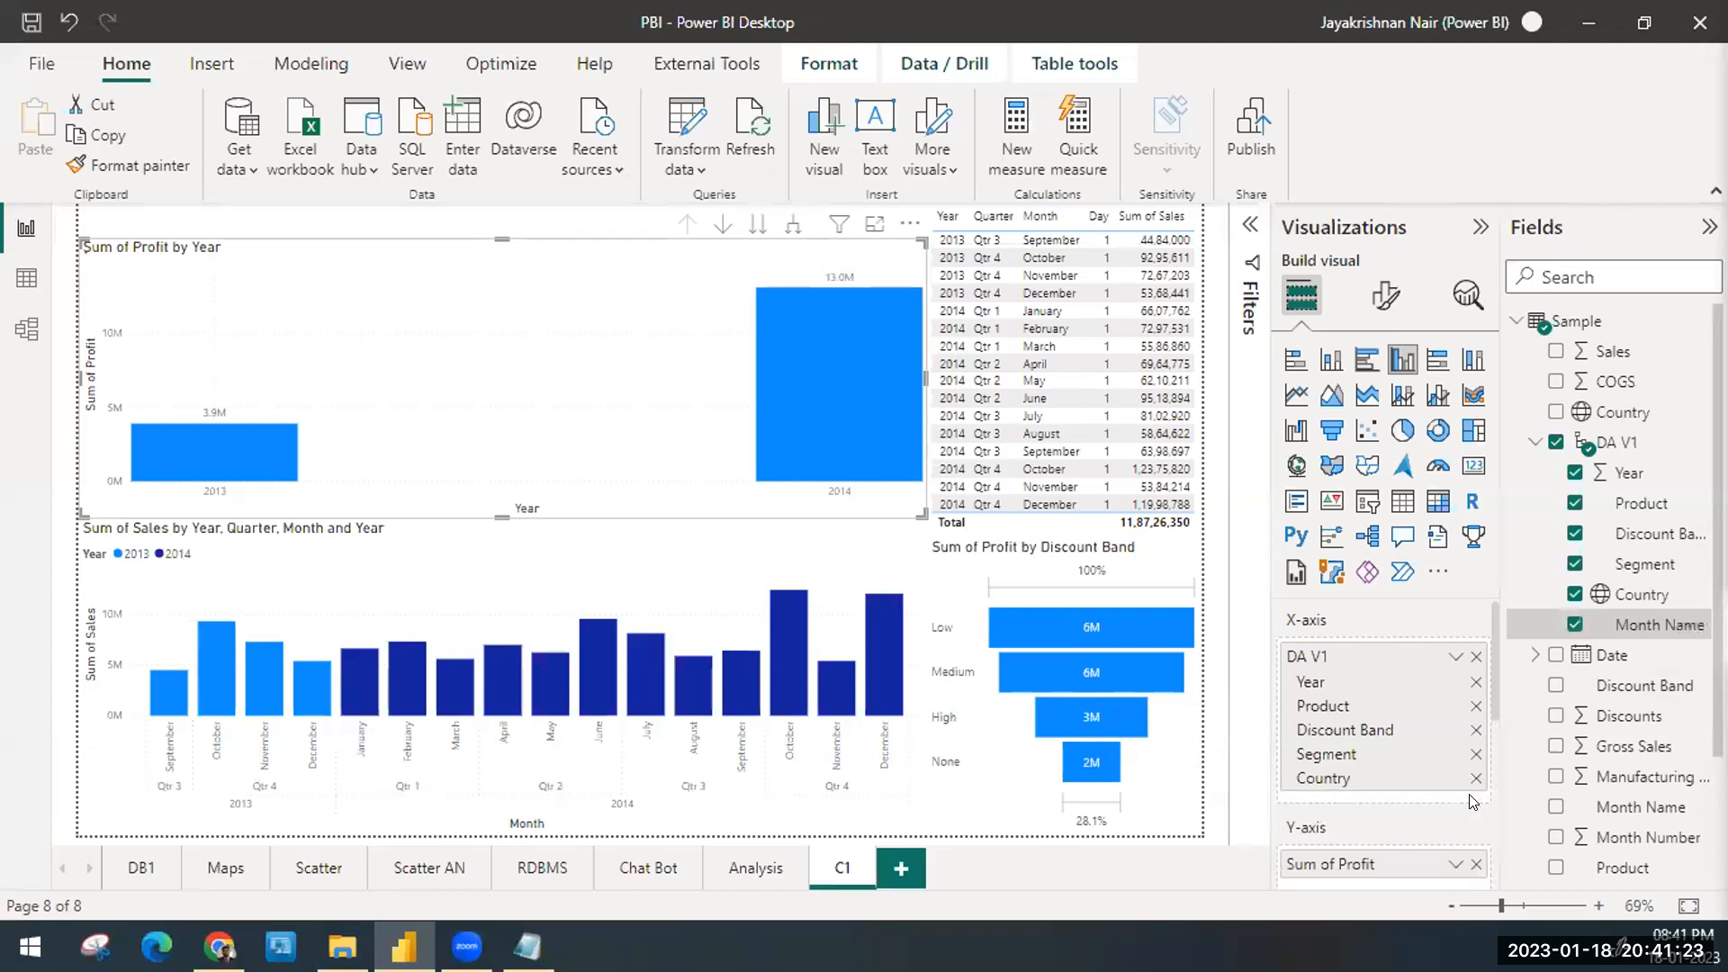
# Step: Delete the Month Name level from the DA V1 hierarchy in the model and collapse the hierarchy
pyautogui.rightClick(1629, 614)
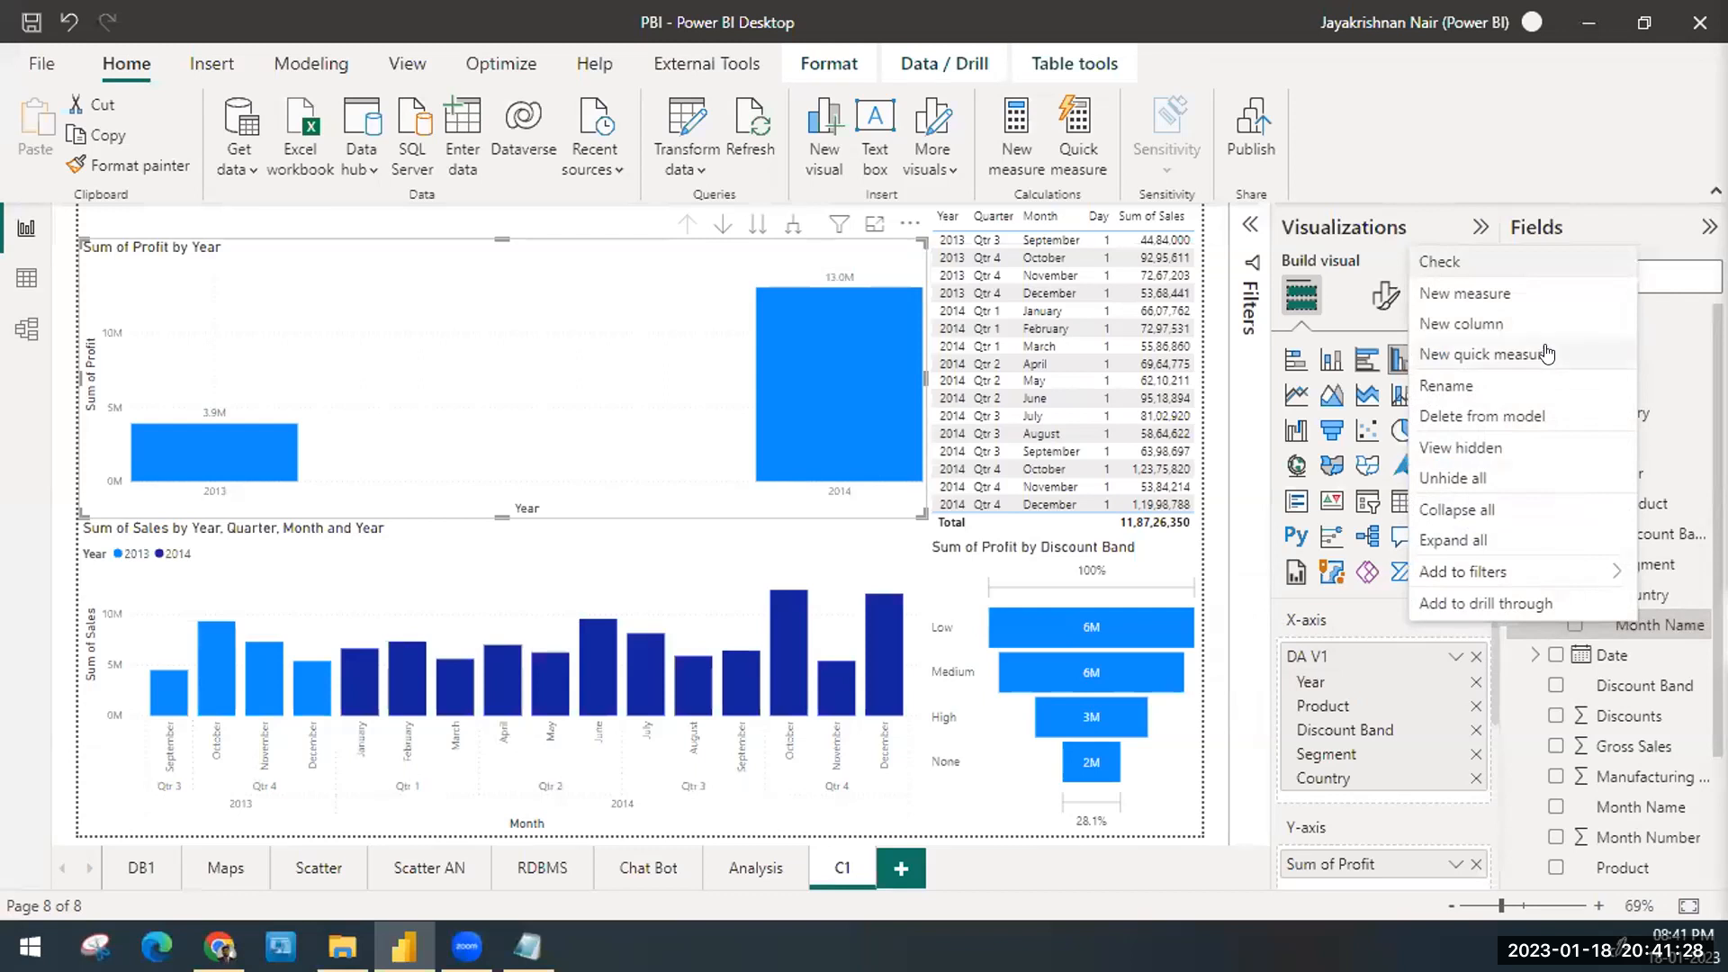
pyautogui.click(1511, 420)
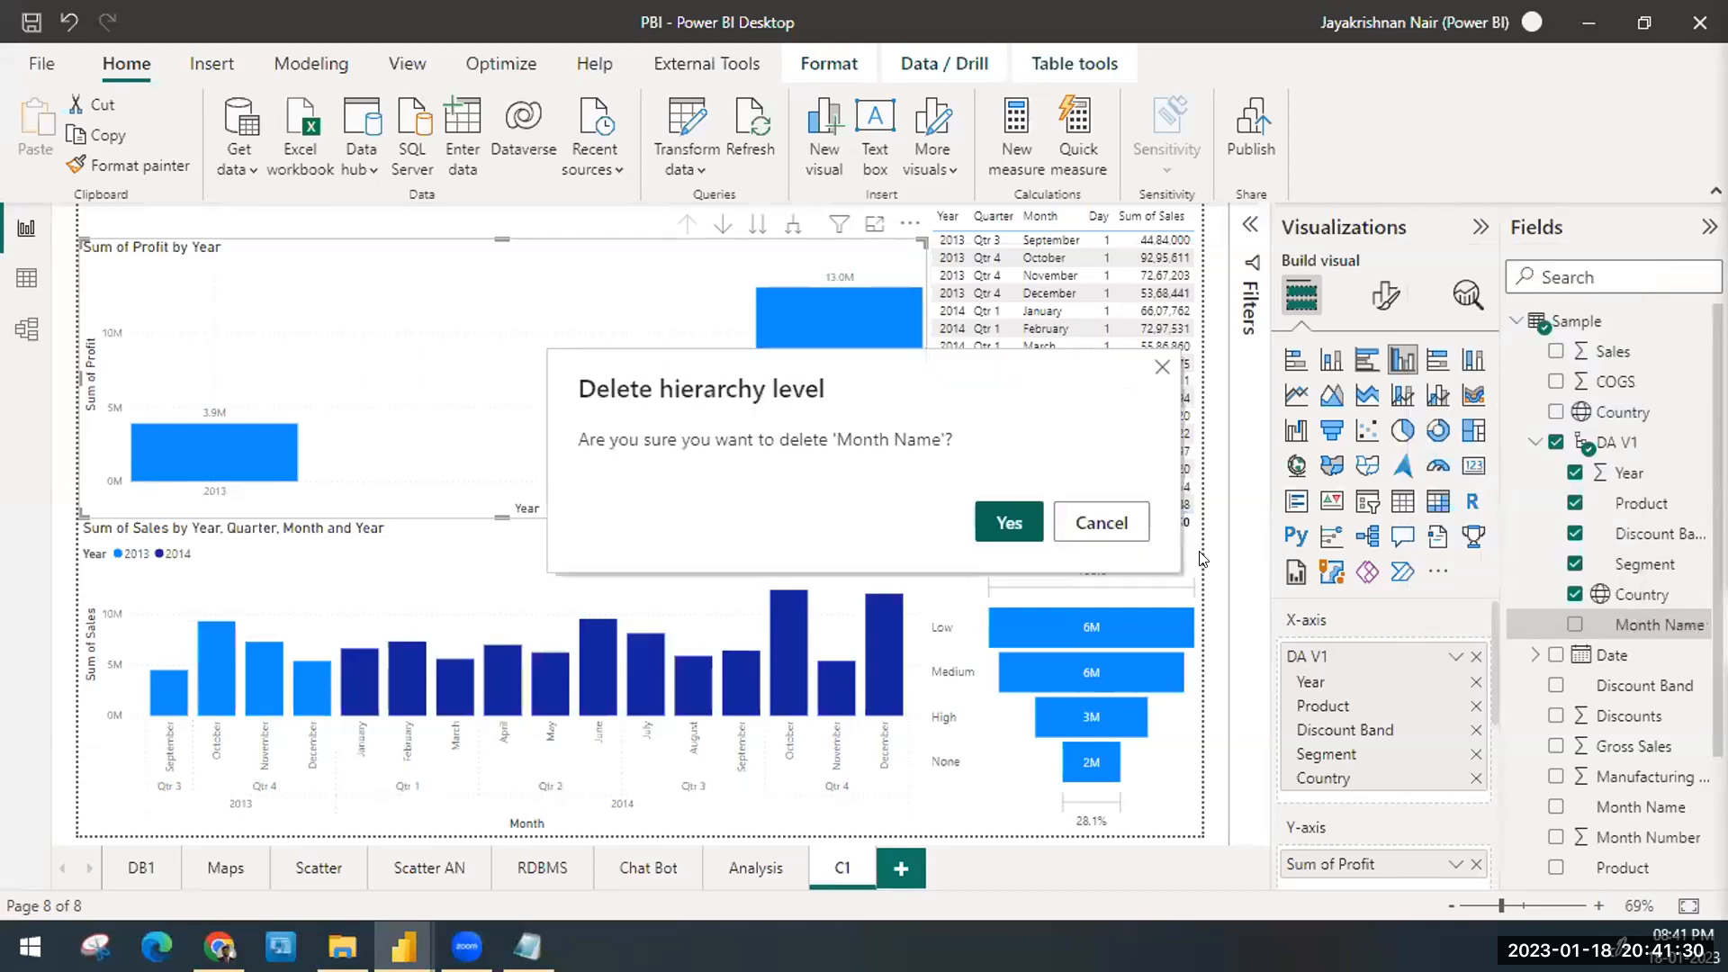
pyautogui.click(1008, 522)
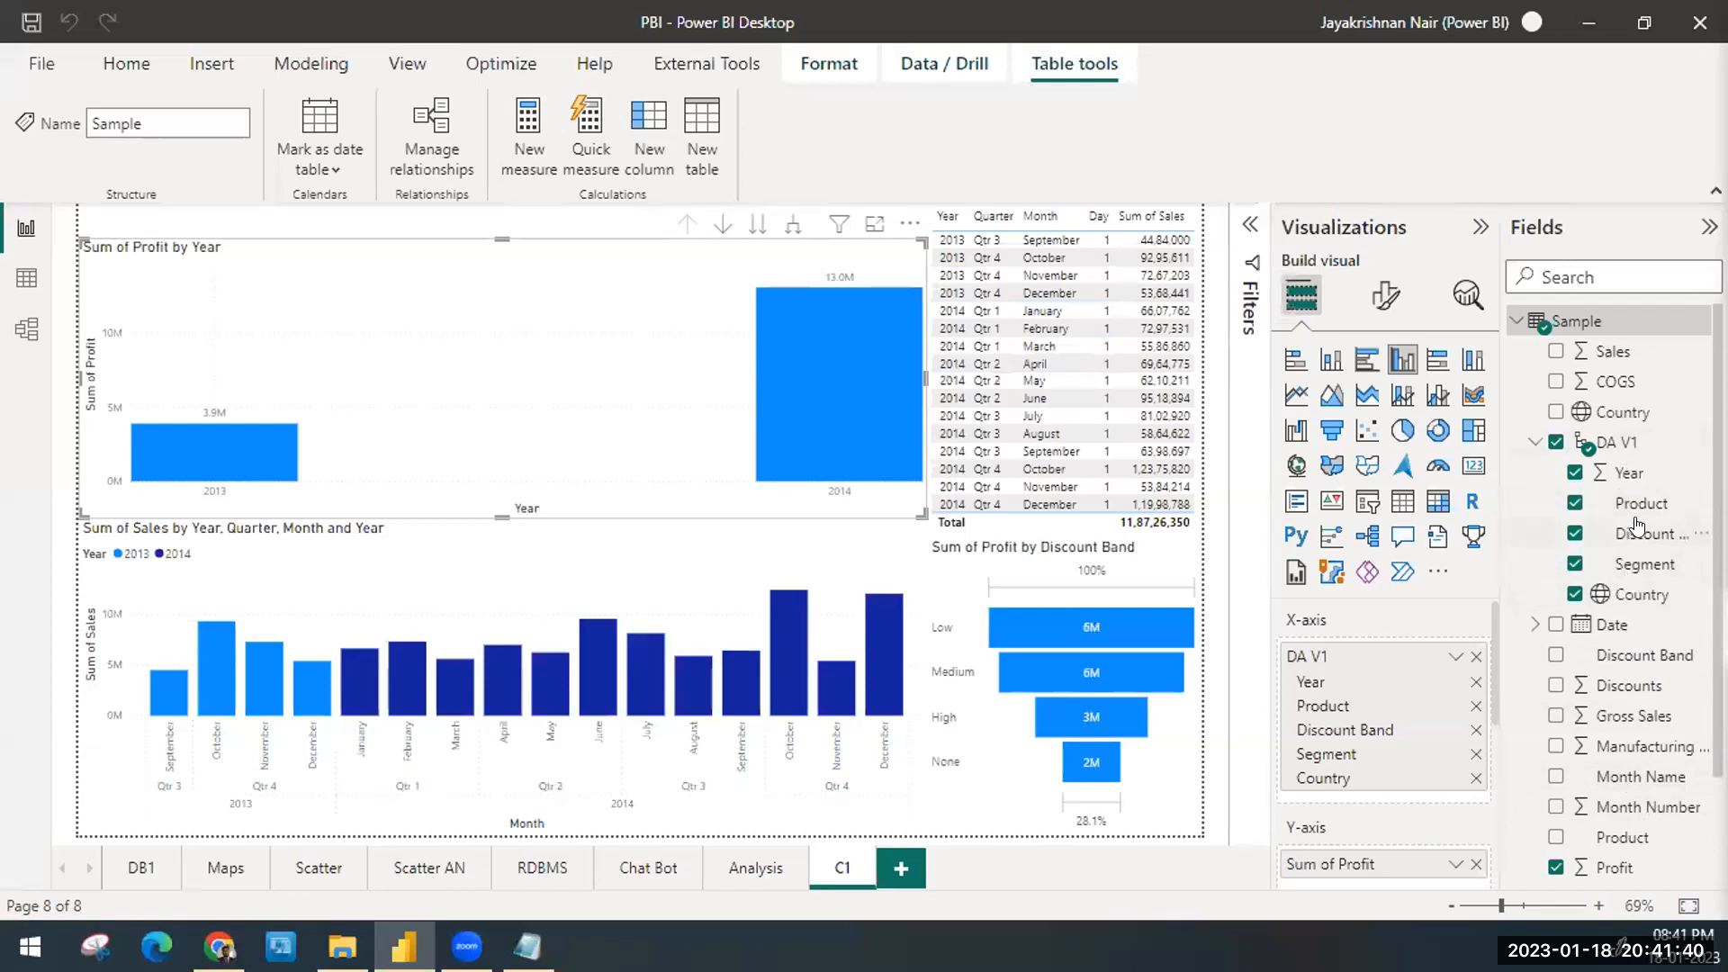
pyautogui.click(1650, 779)
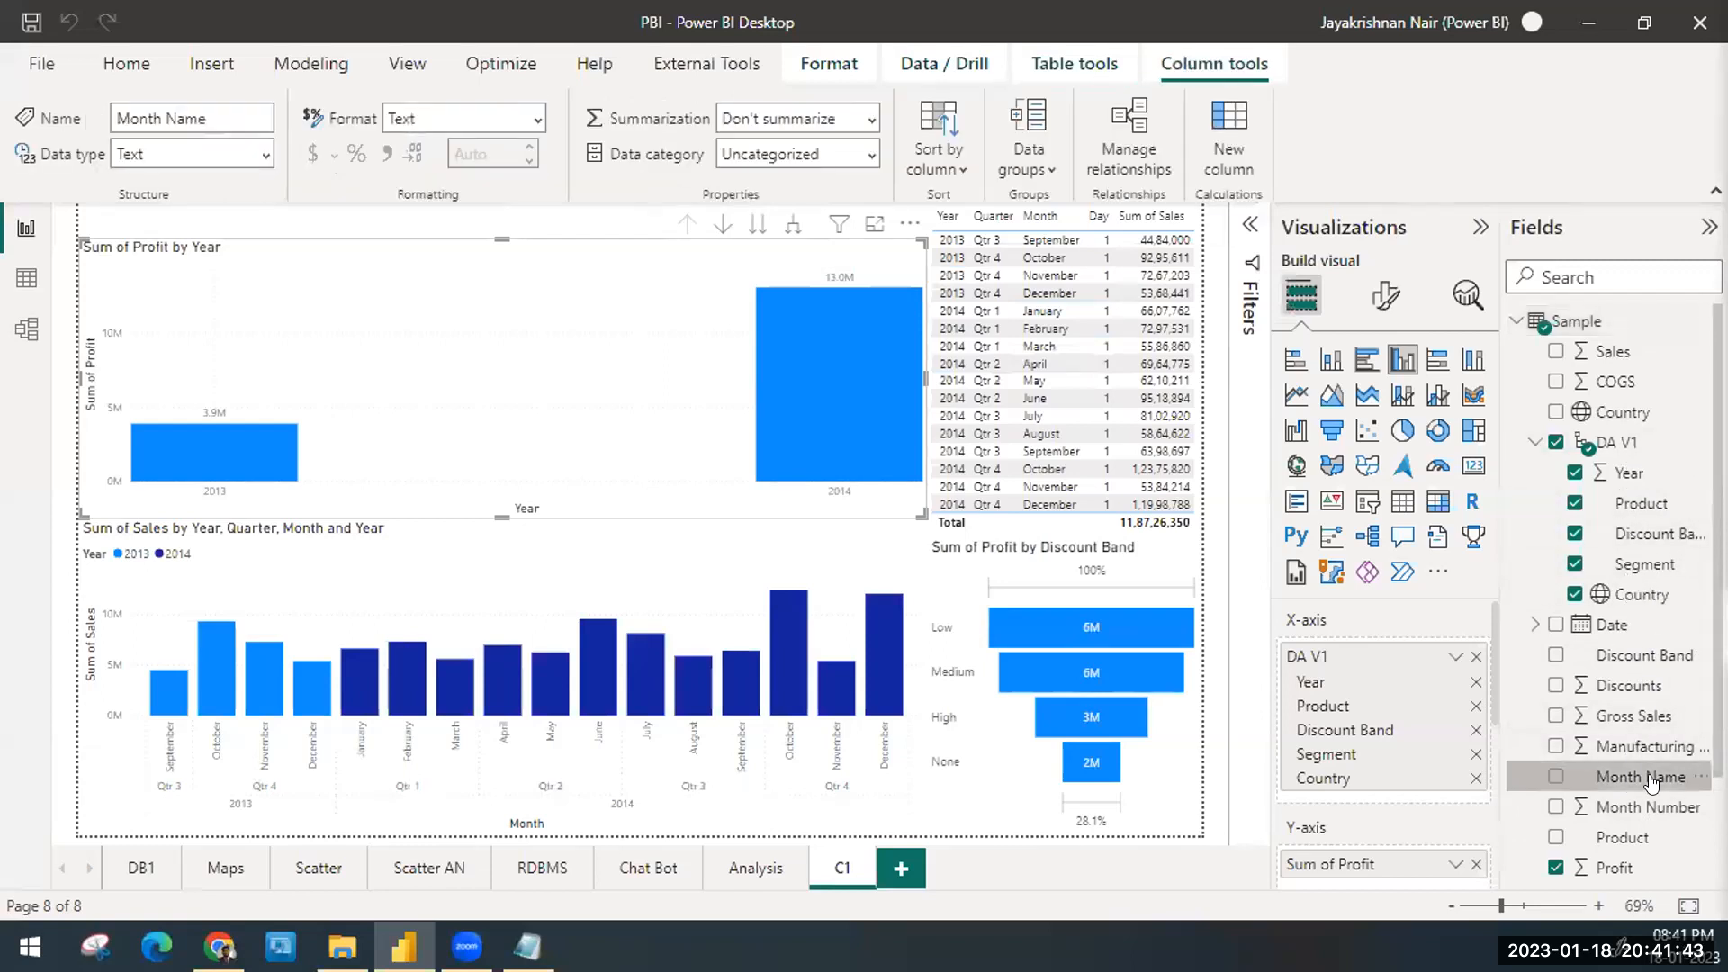
pyautogui.click(1528, 443)
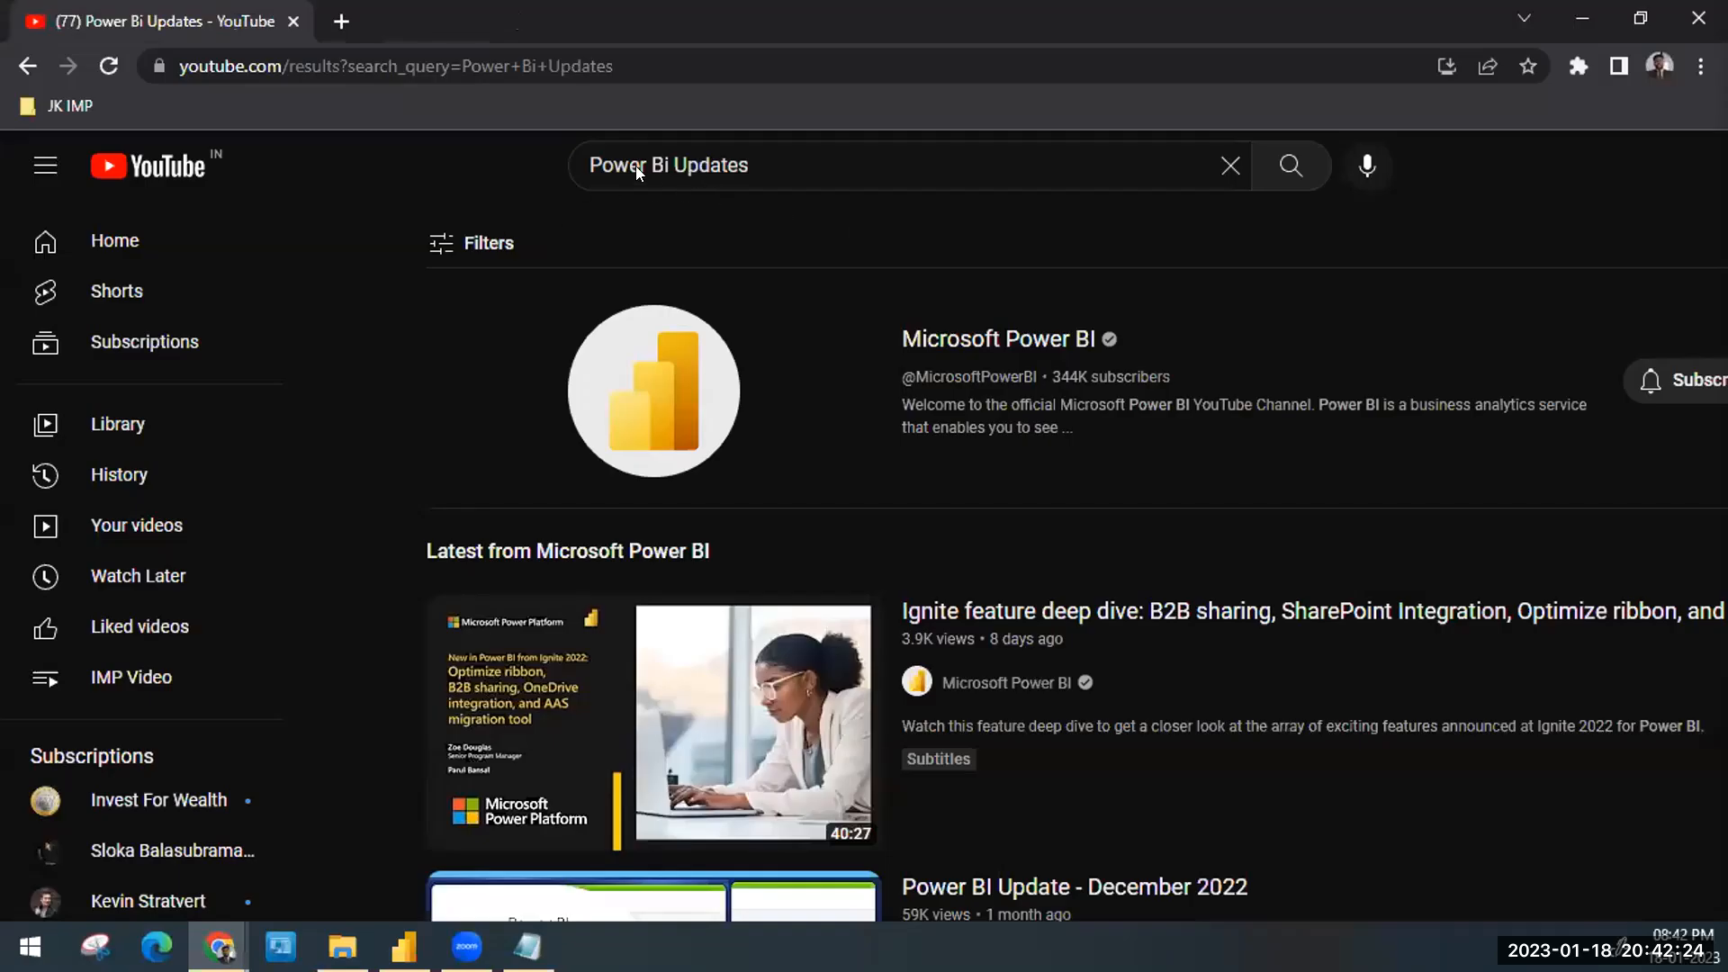
# Step: Look through the YouTube results for Power Bi Updates to examine Microsoft's monthly update videos, and return to Power BI Desktop
pyautogui.scroll(-3, 856, 531)
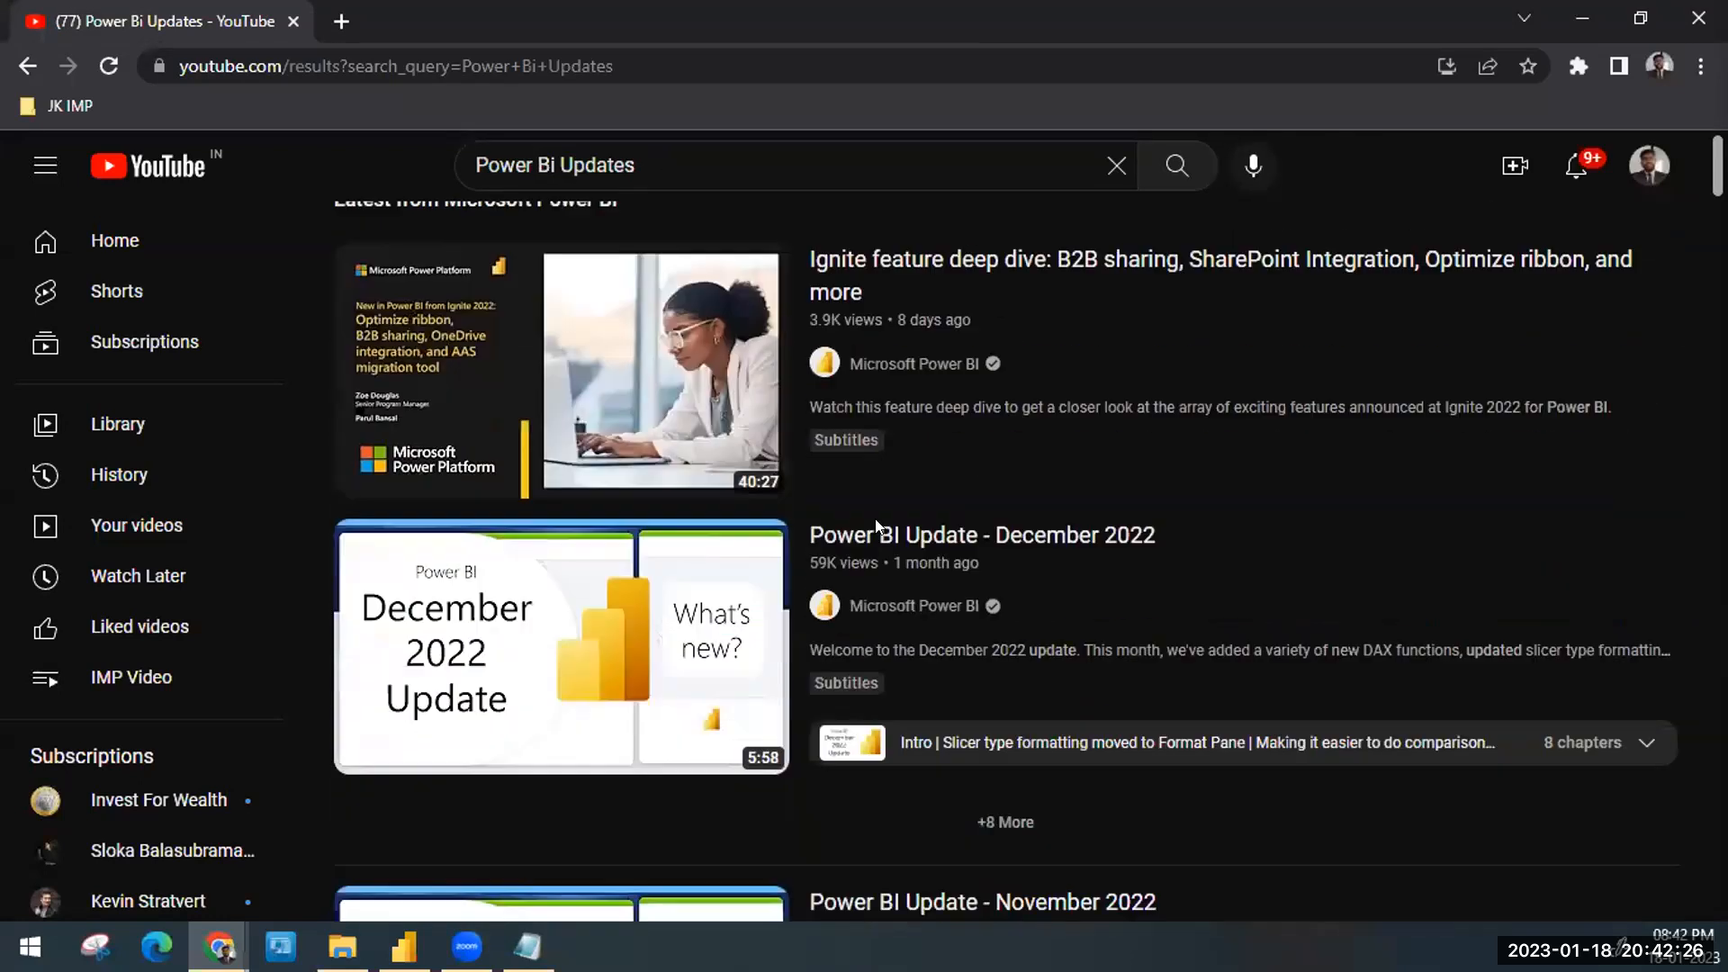
pyautogui.scroll(-1, 877, 526)
pyautogui.scroll(4, 875, 518)
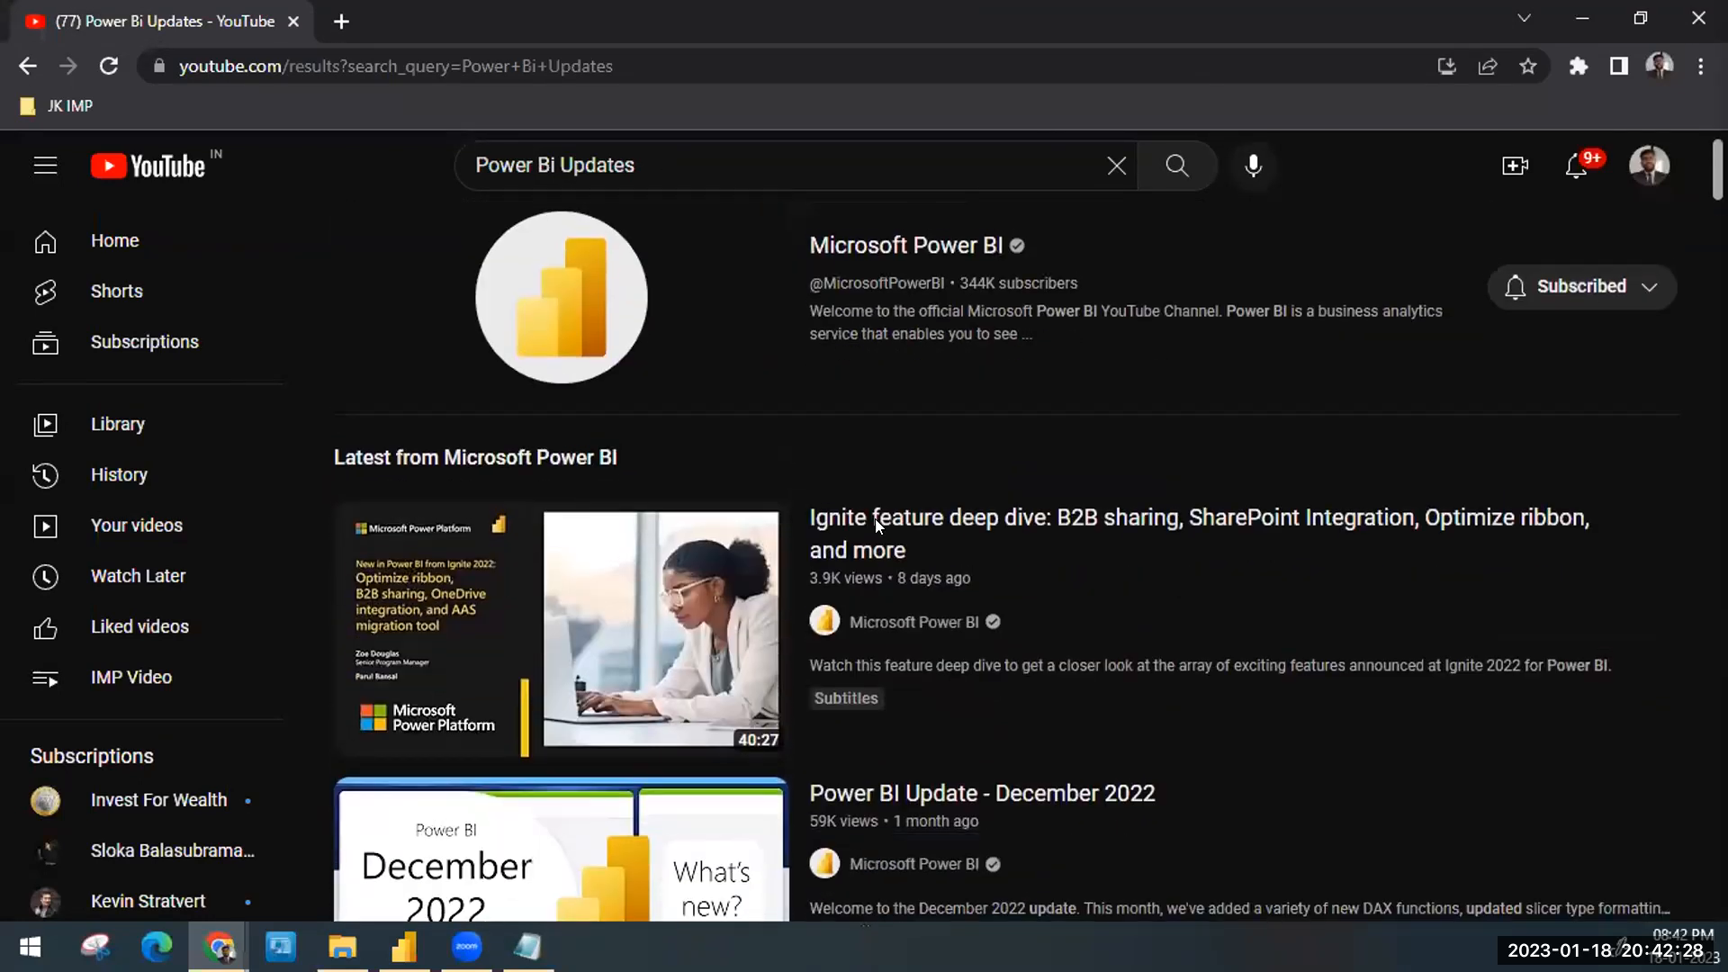
pyautogui.scroll(-5, 875, 518)
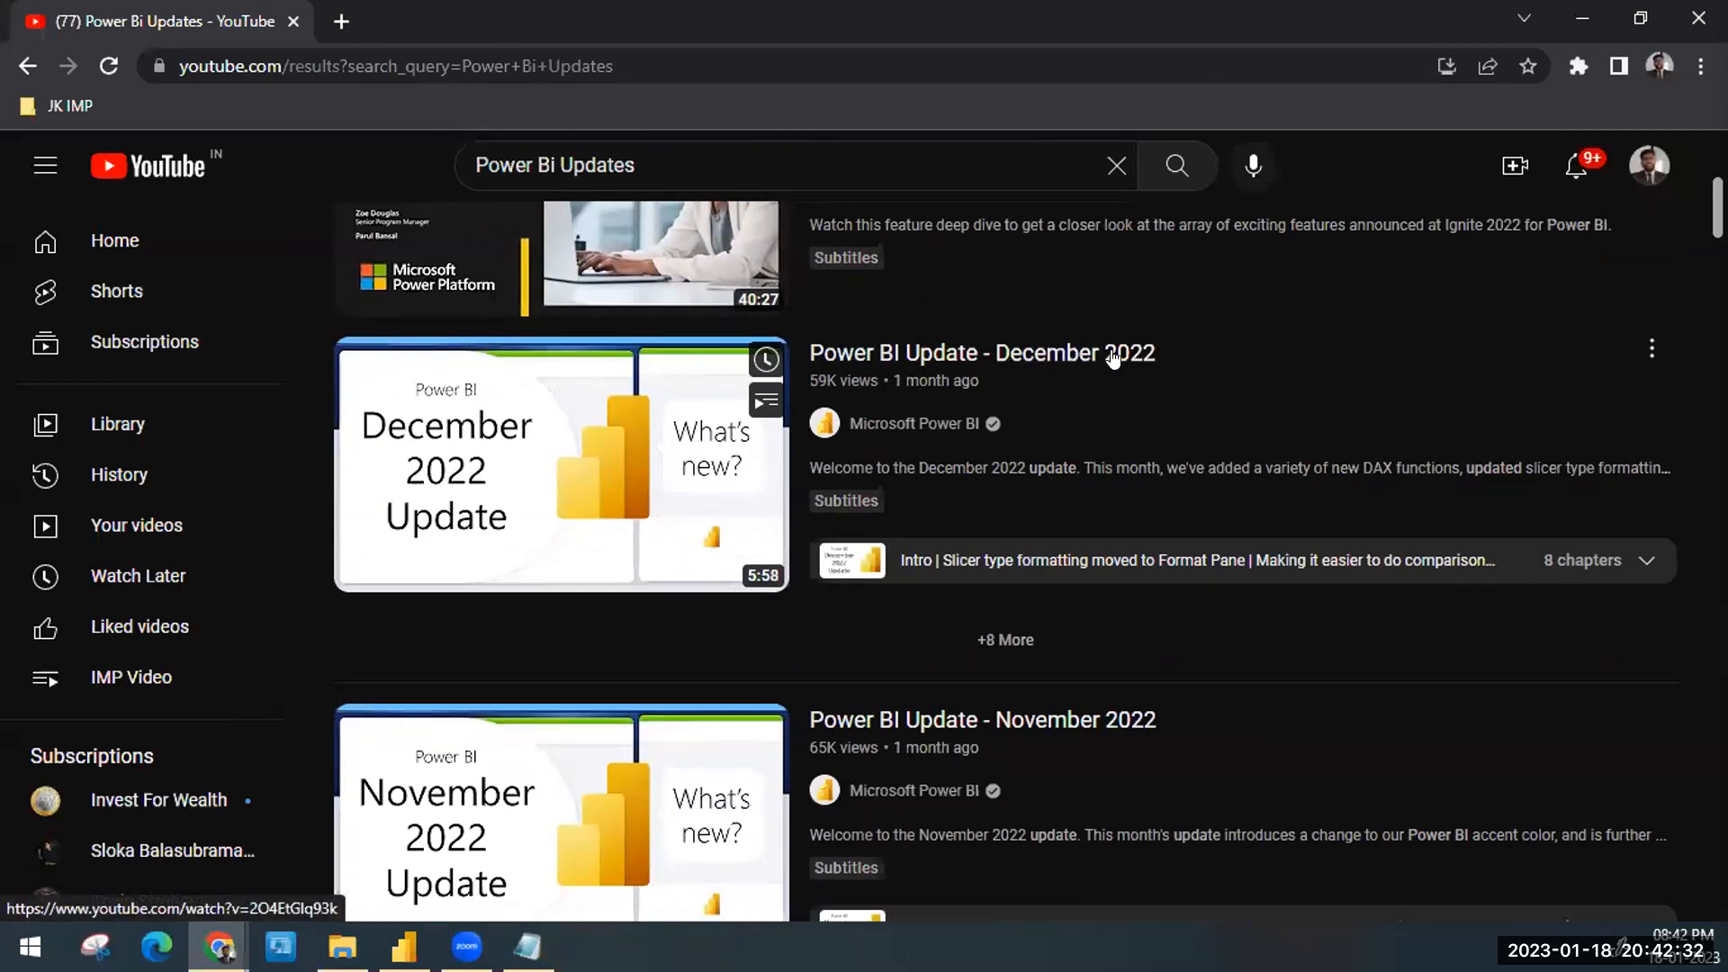
pyautogui.scroll(-2, 922, 508)
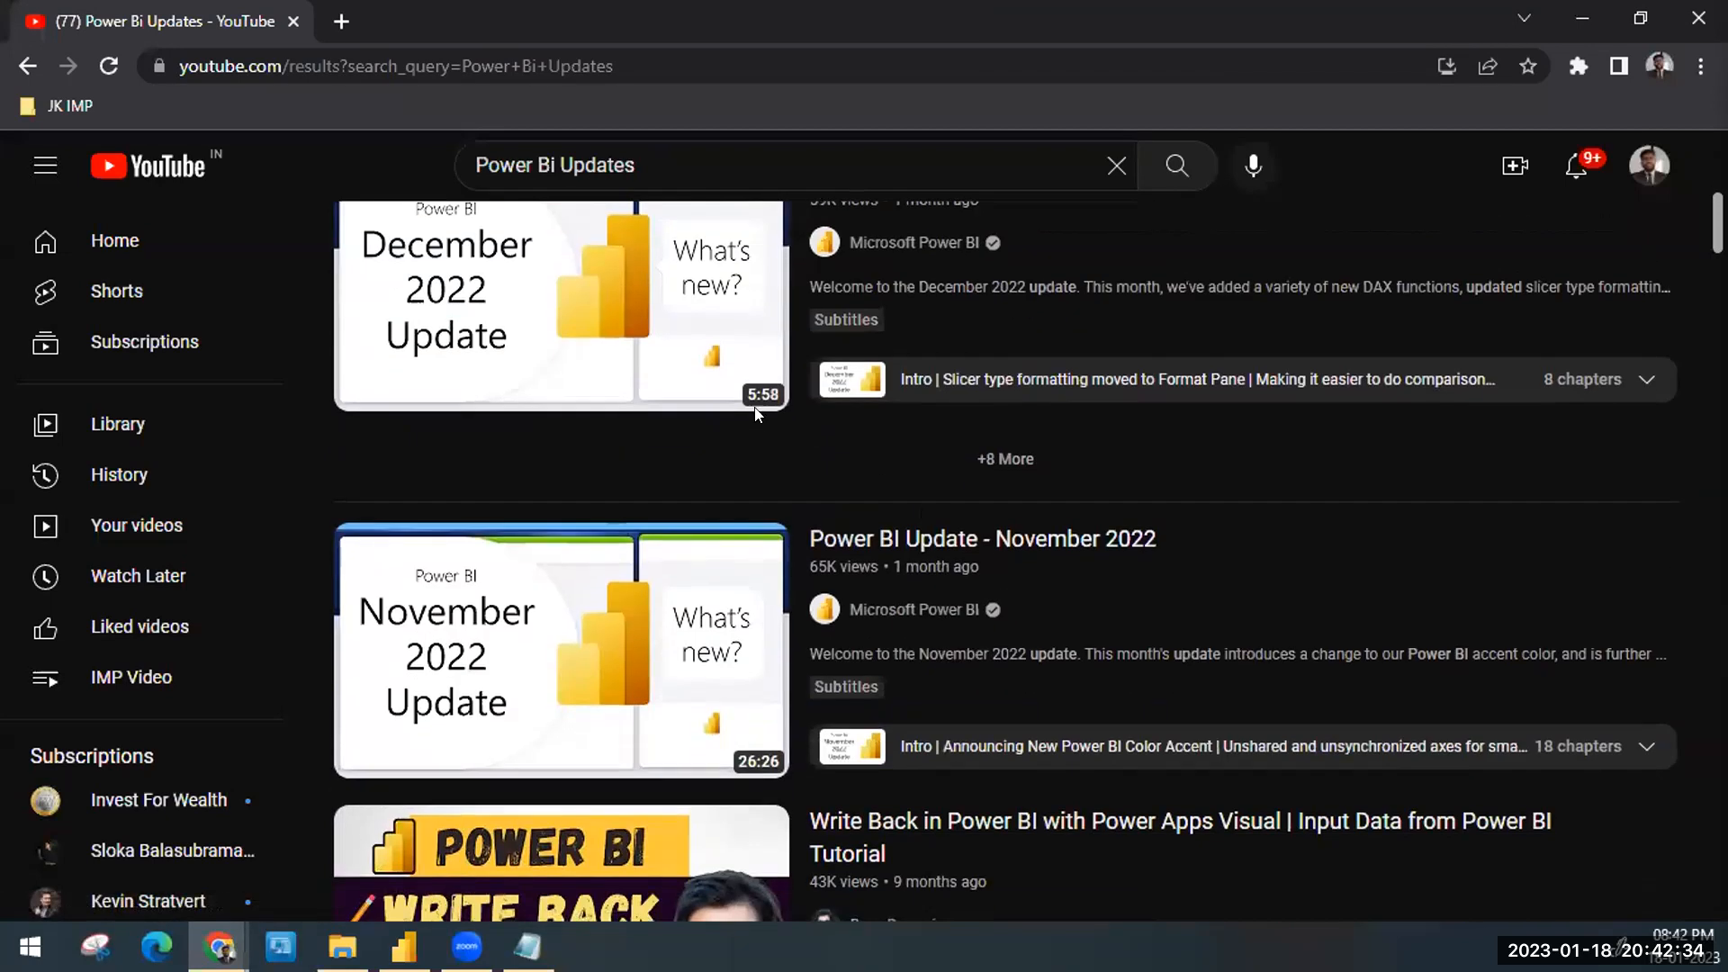
pyautogui.scroll(-2, 979, 491)
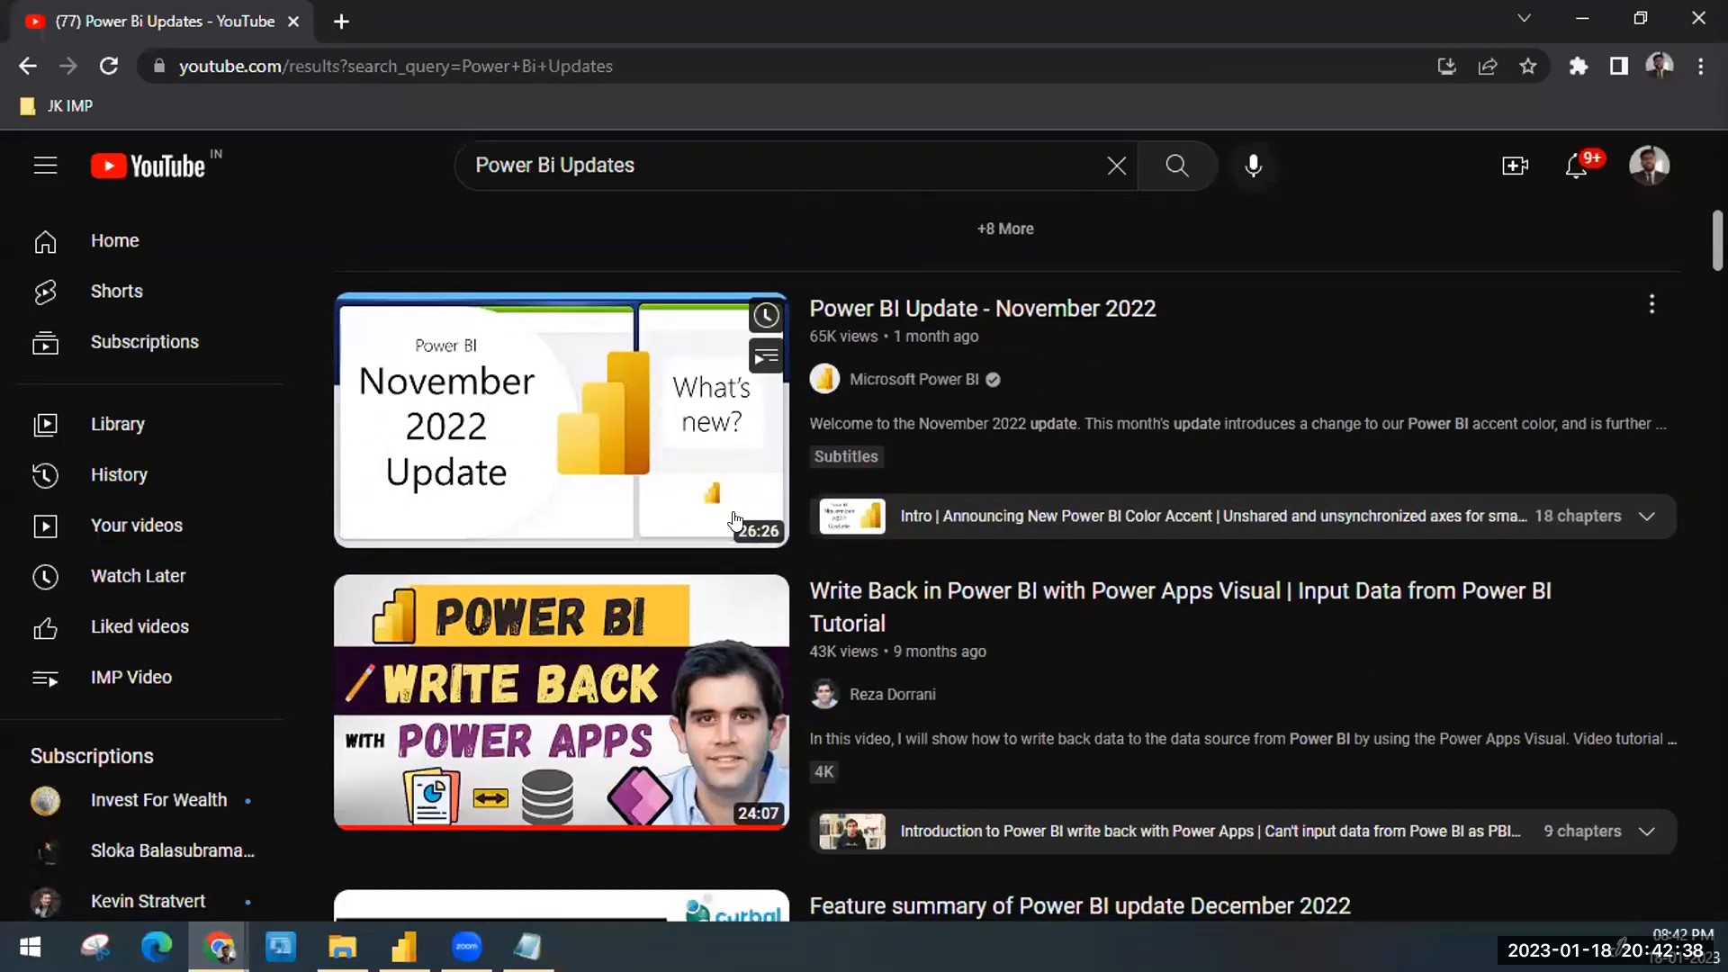
pyautogui.scroll(-10, 733, 520)
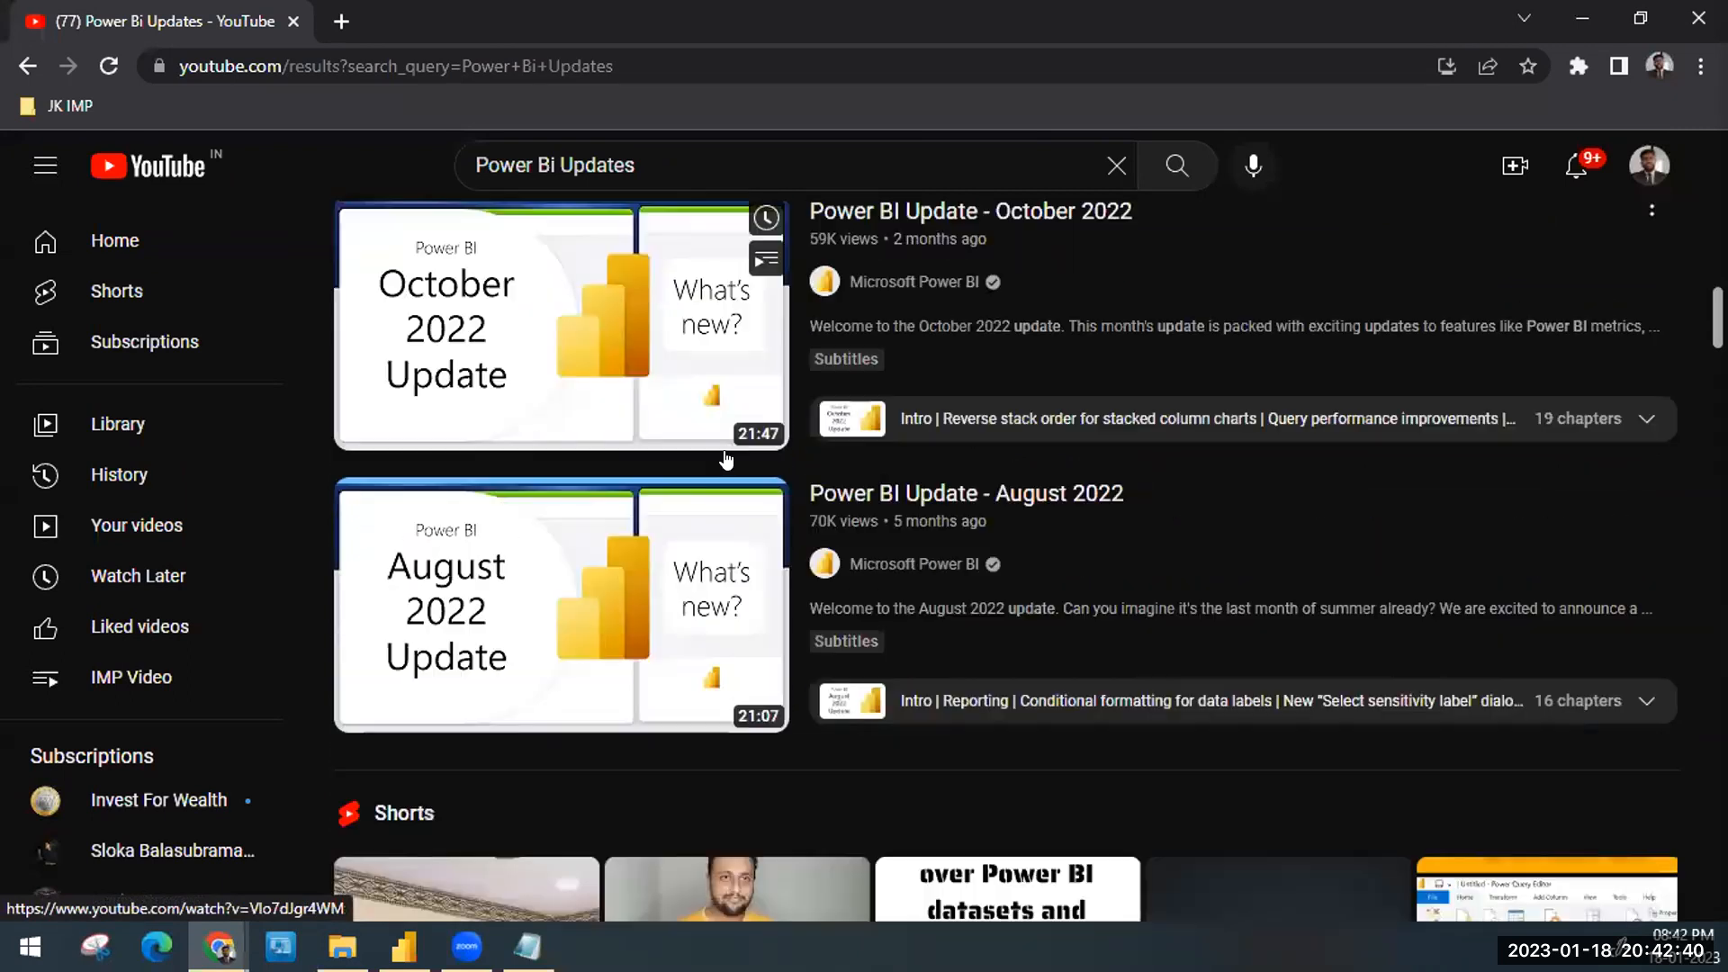
pyautogui.scroll(2, 1042, 339)
pyautogui.scroll(-4, 926, 363)
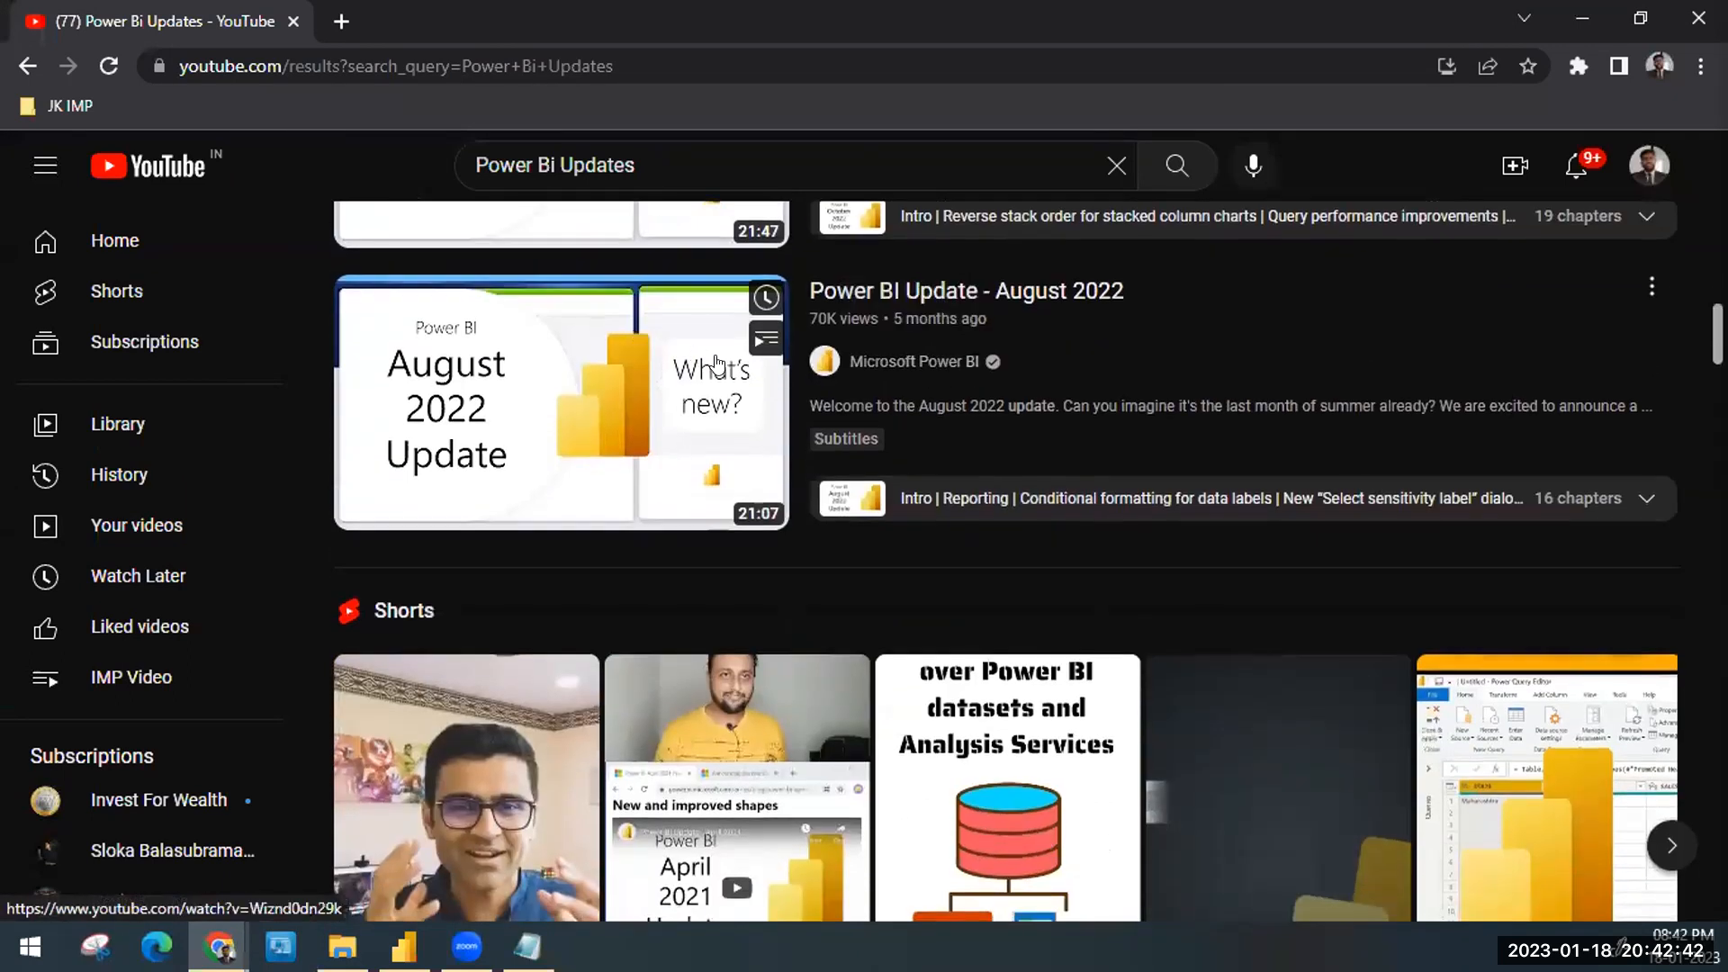
pyautogui.scroll(15, 684, 369)
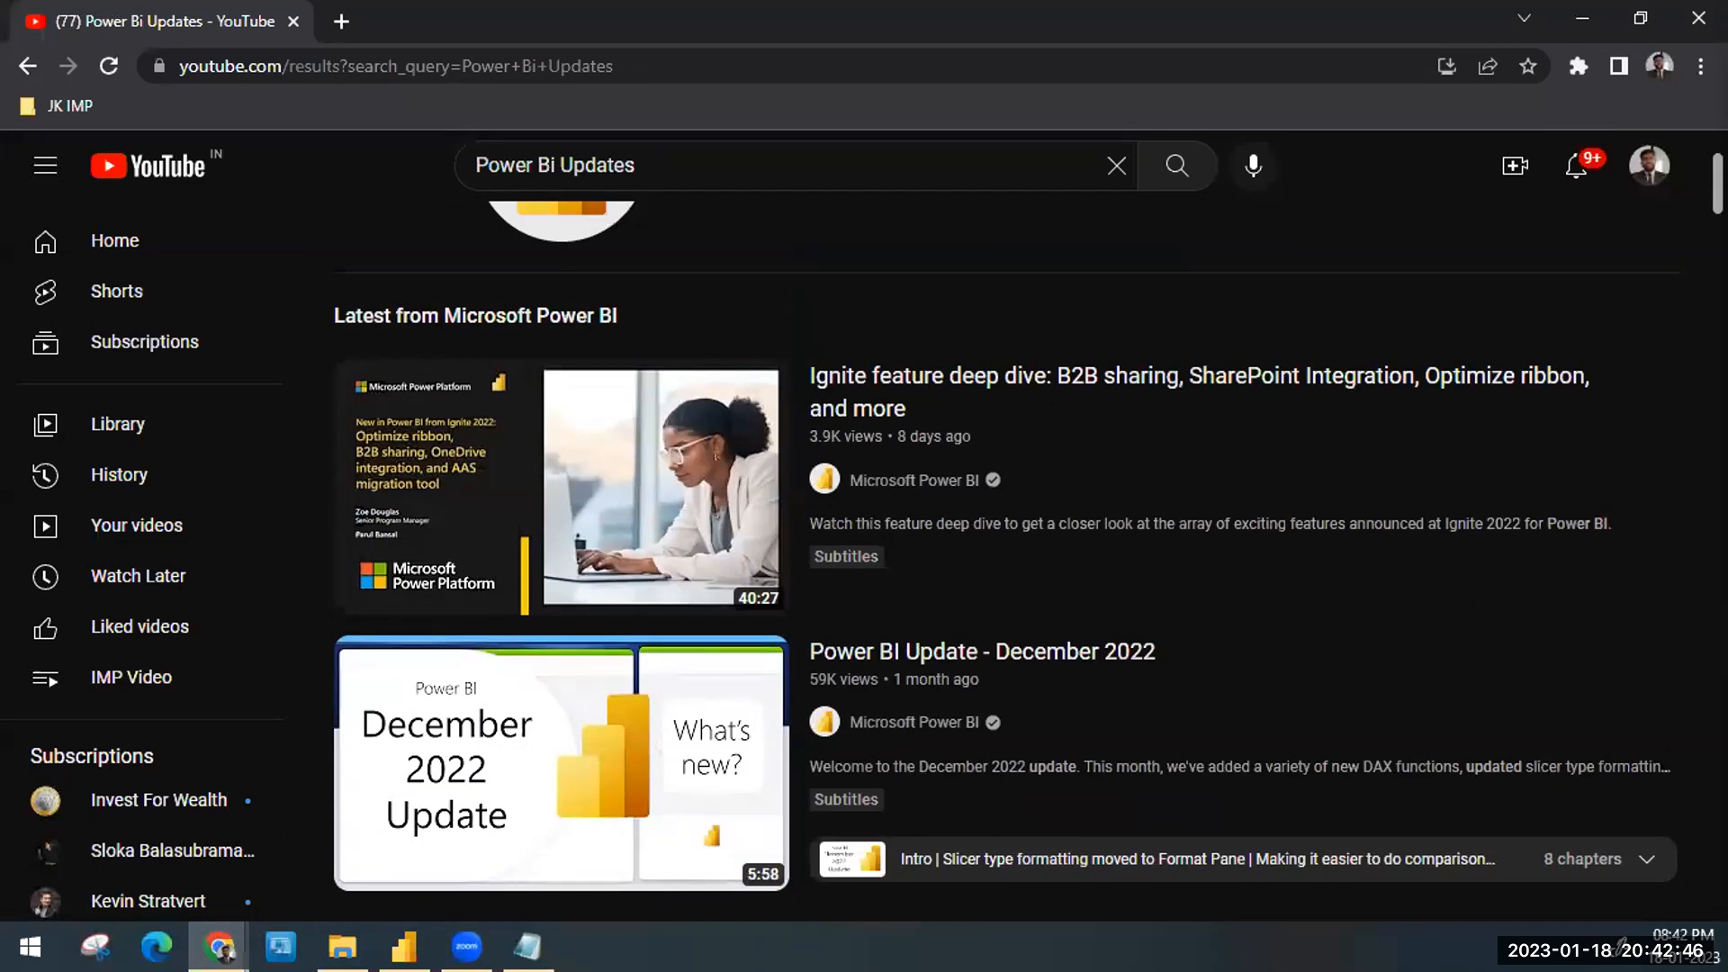
pyautogui.hotkey('alt', 'Tab')
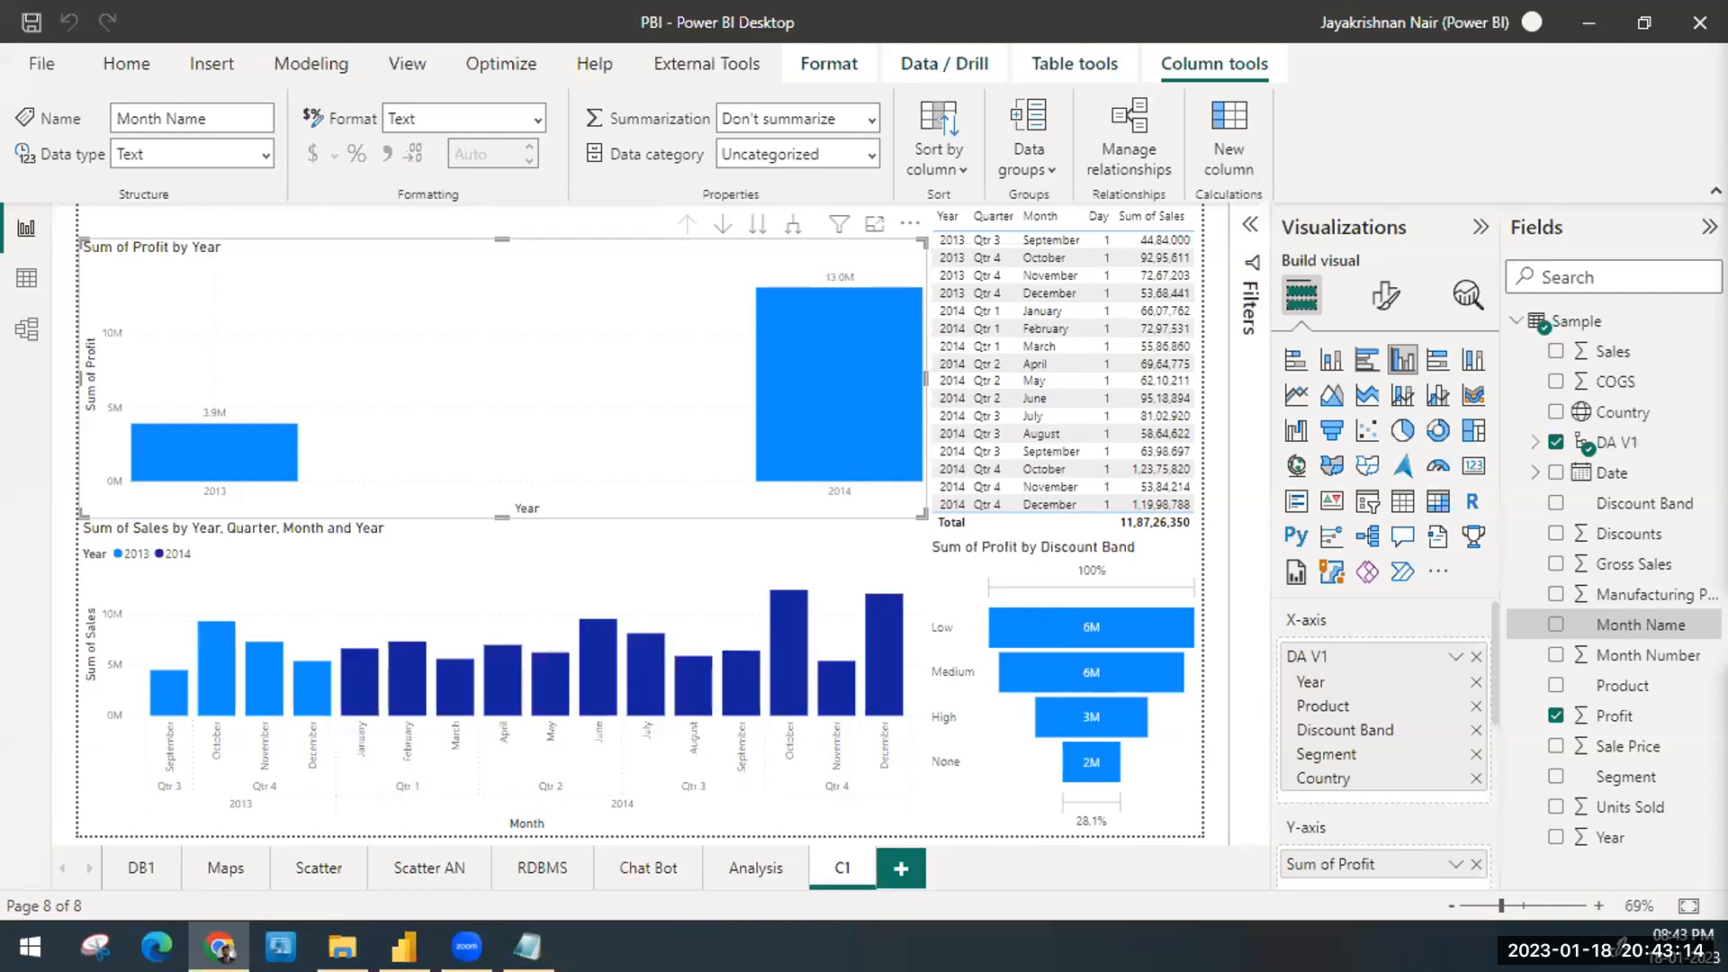
pyautogui.click(677, 272)
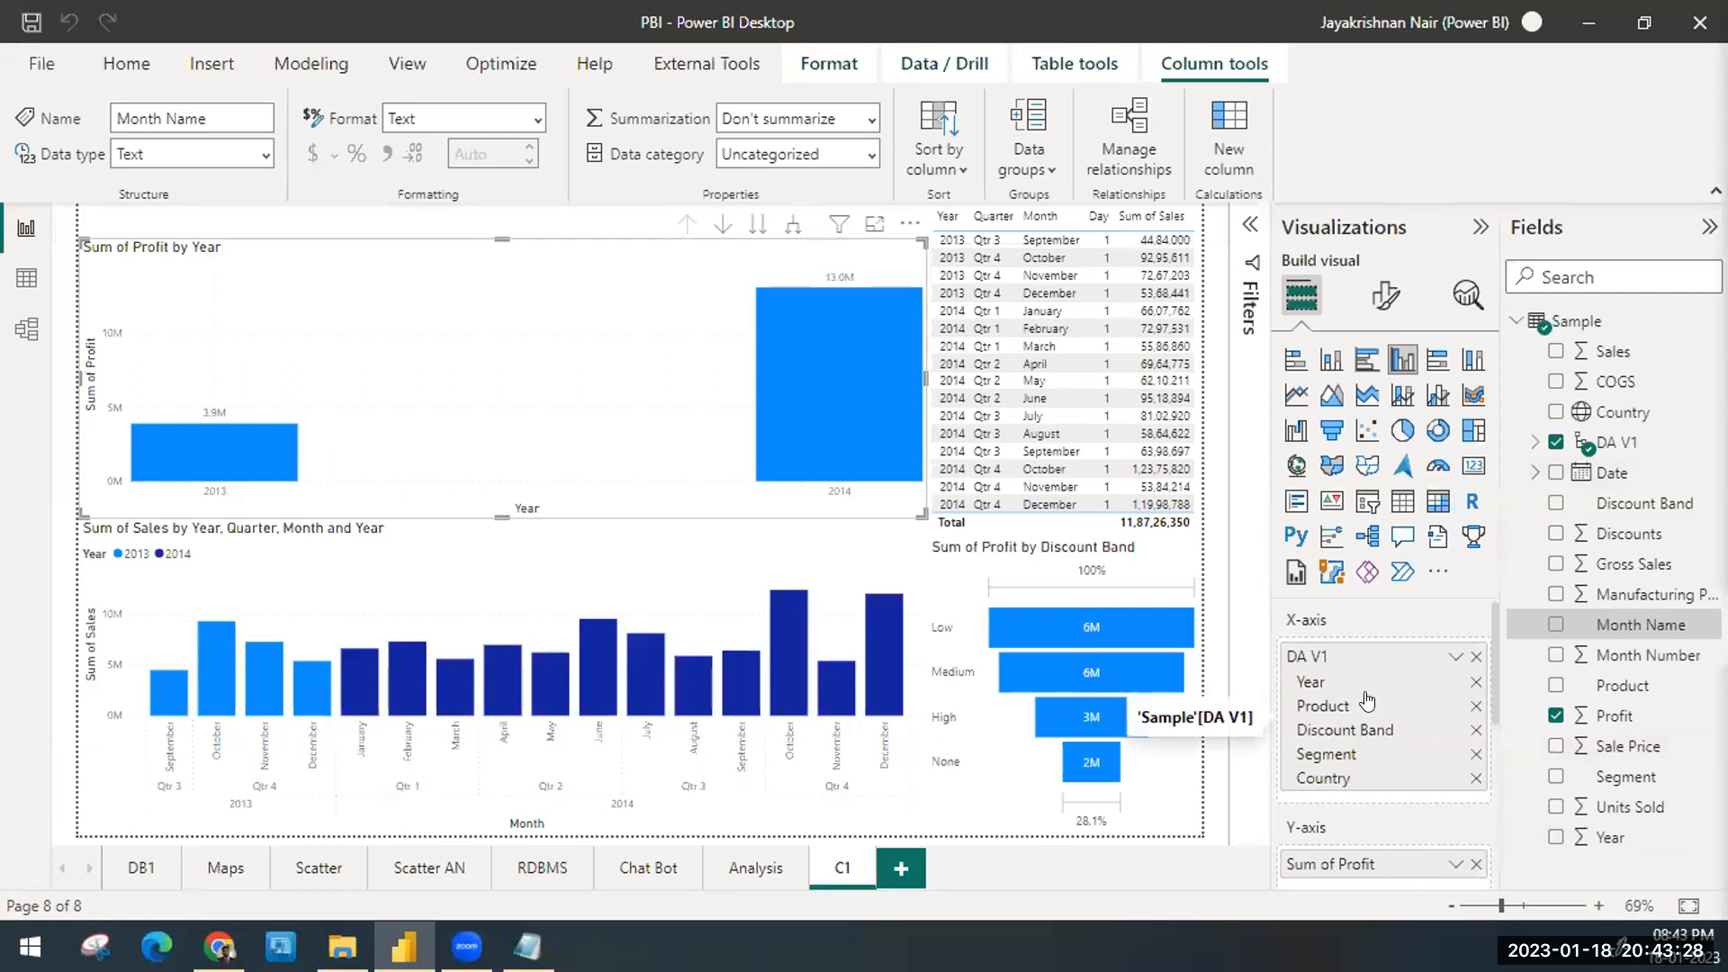
pyautogui.click(1451, 655)
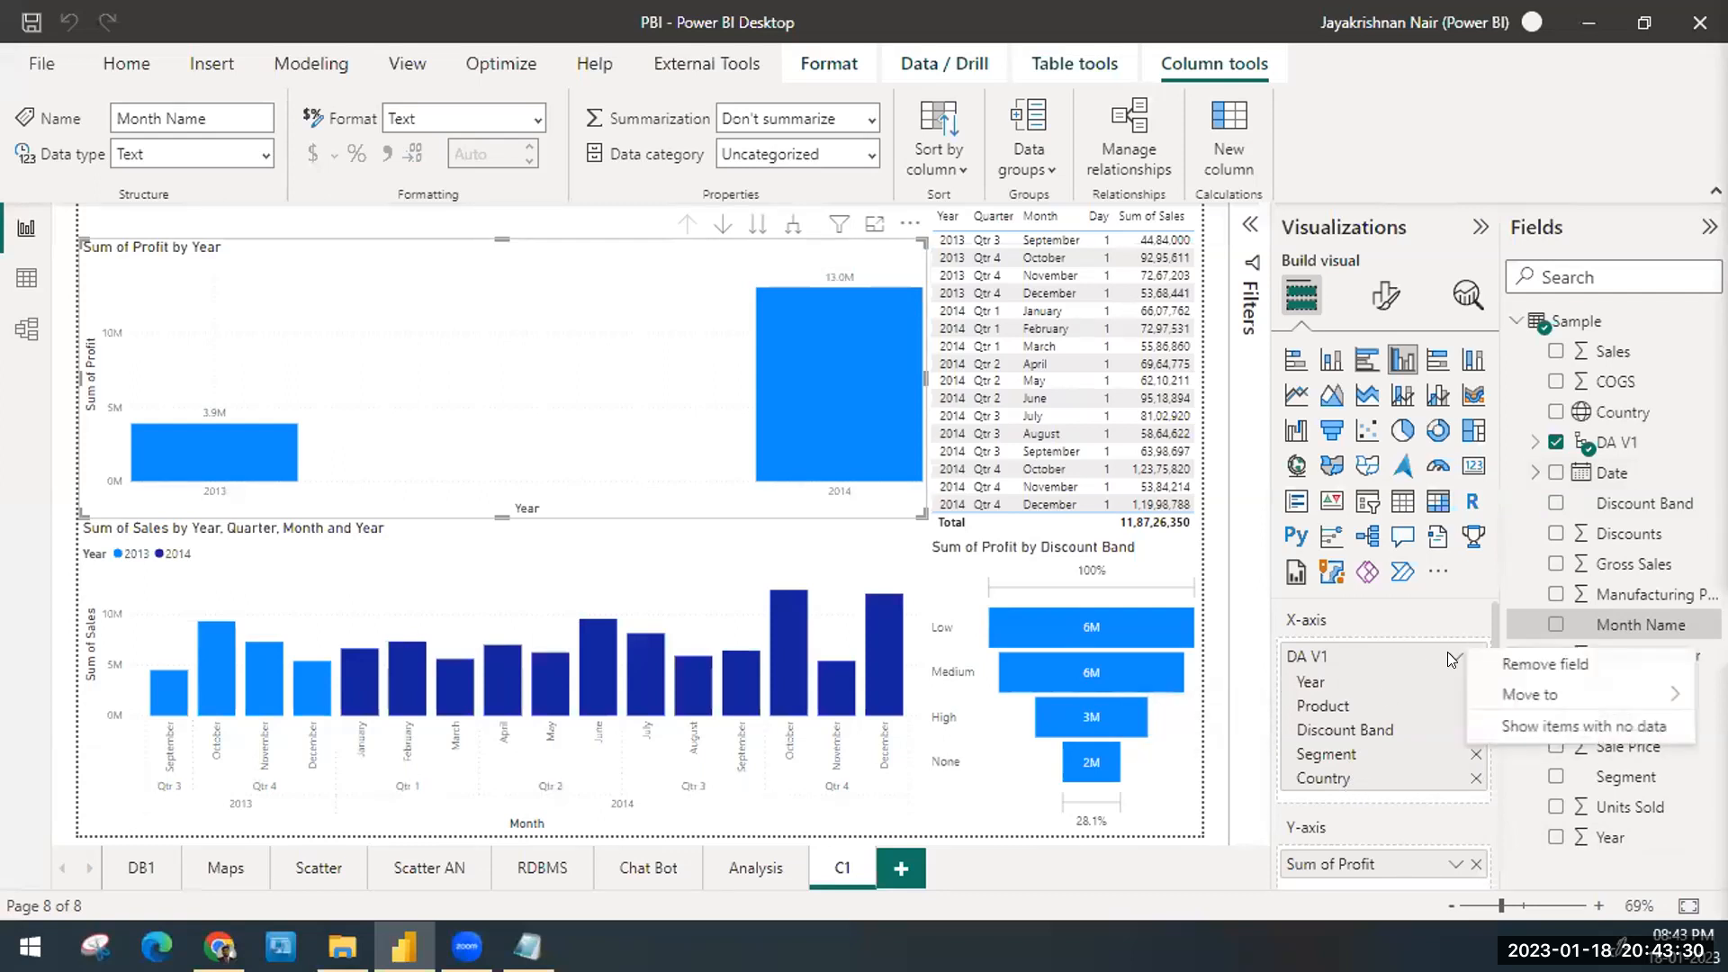
pyautogui.click(1651, 855)
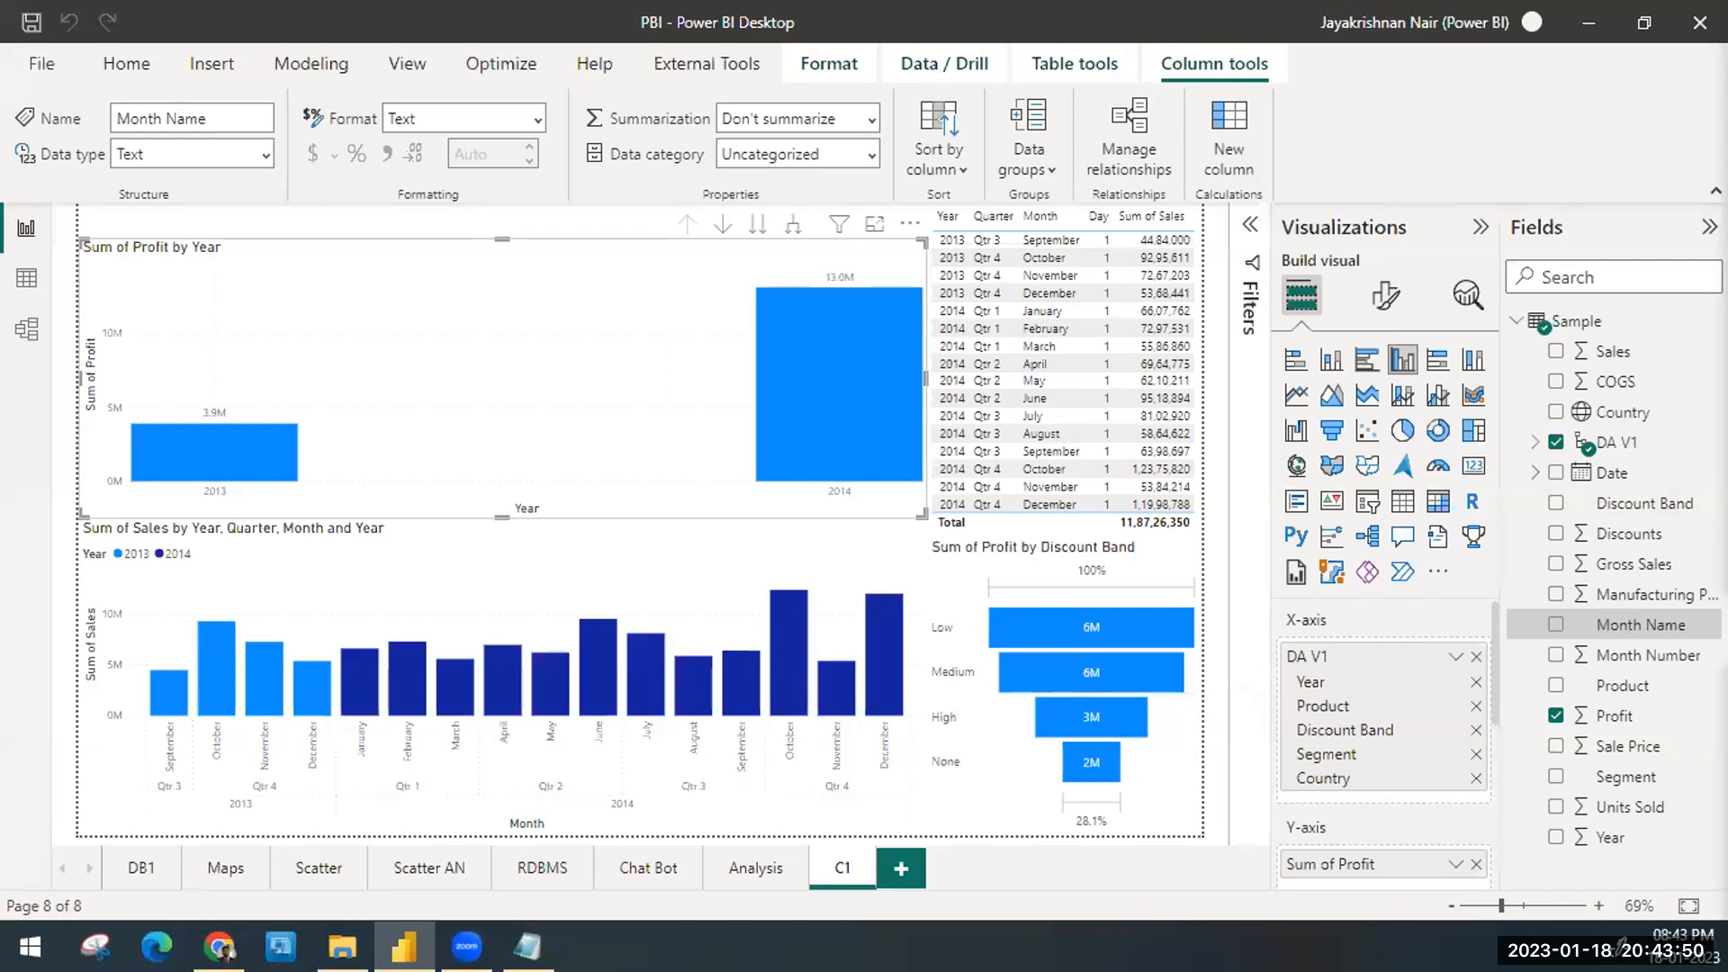
# Step: Switch to the browser to view the YouTube results for "guy in the cube", and return to Power BI Desktop
pyautogui.hotkey('alt', 'Tab')
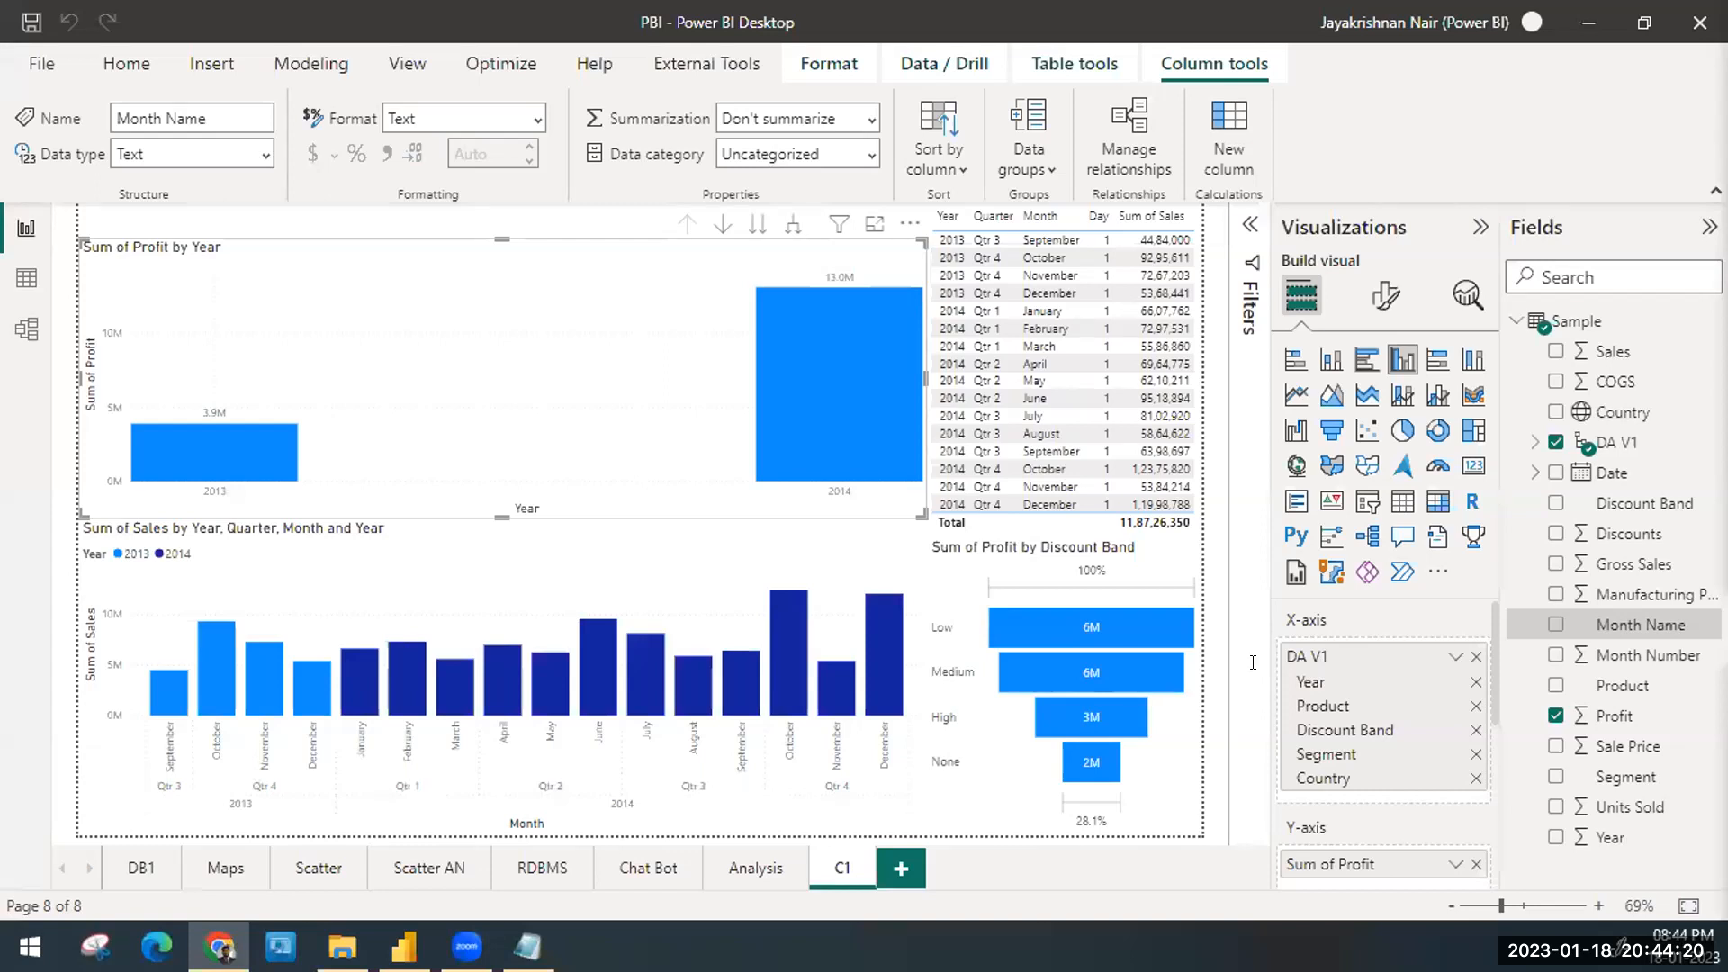
pyautogui.hotkey('alt', 'Tab')
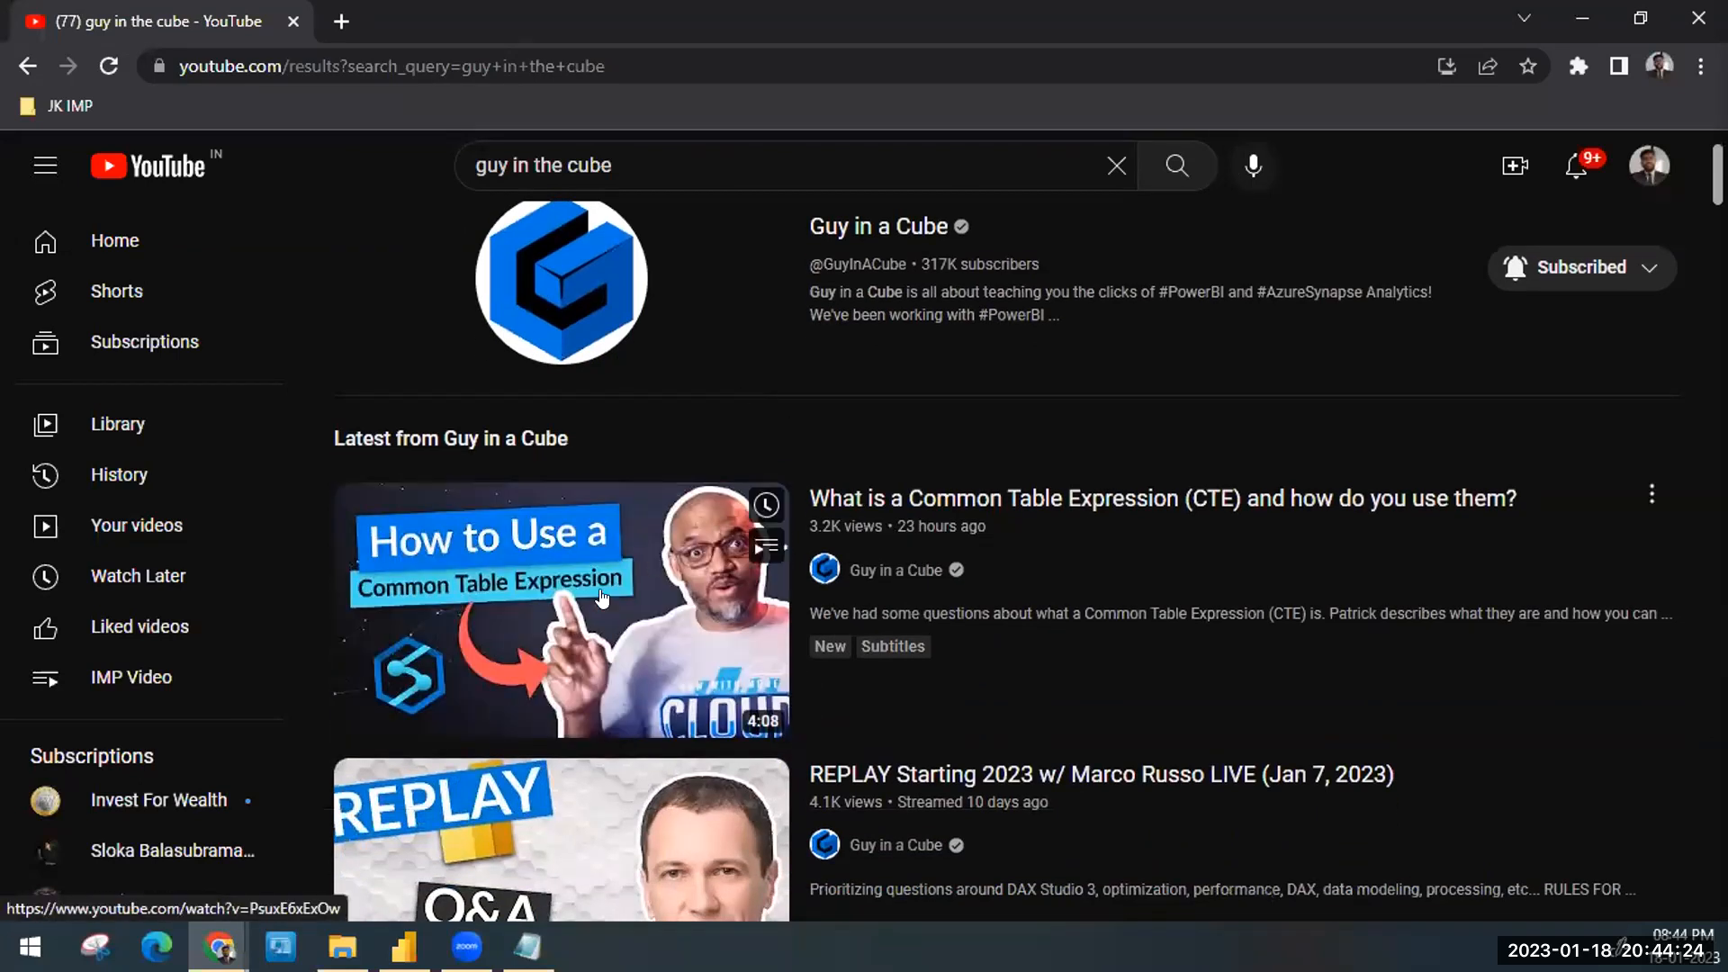
pyautogui.moveTo(602, 597)
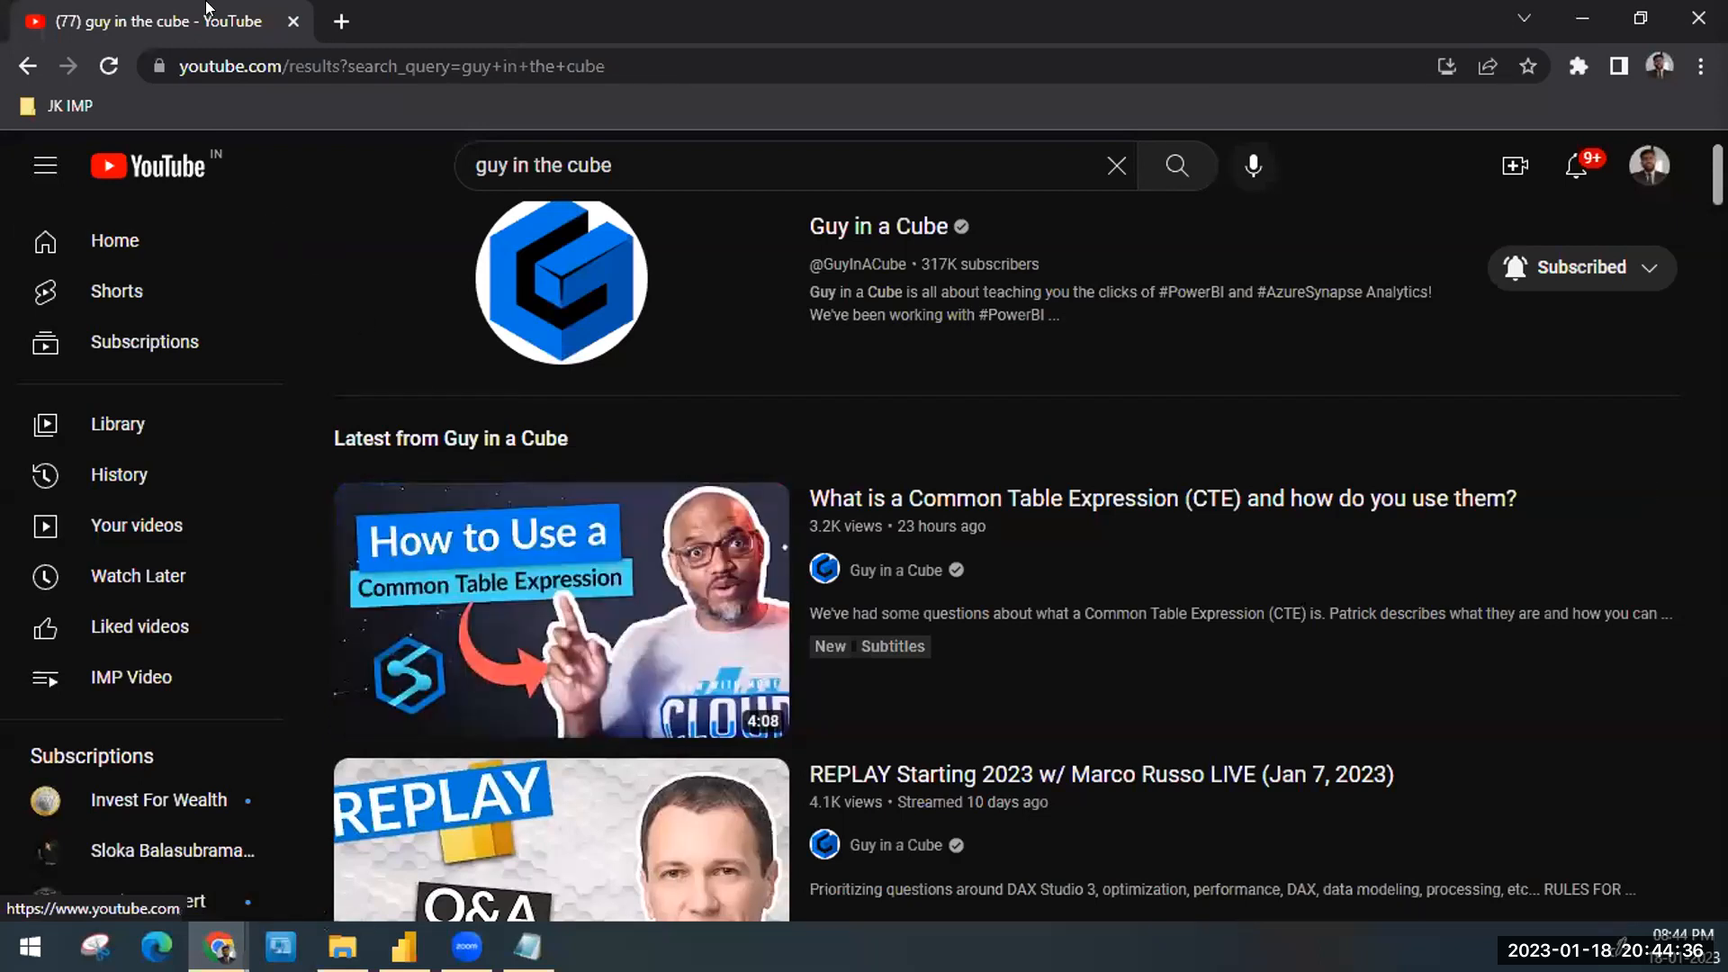
pyautogui.hotkey('alt', 'Tab')
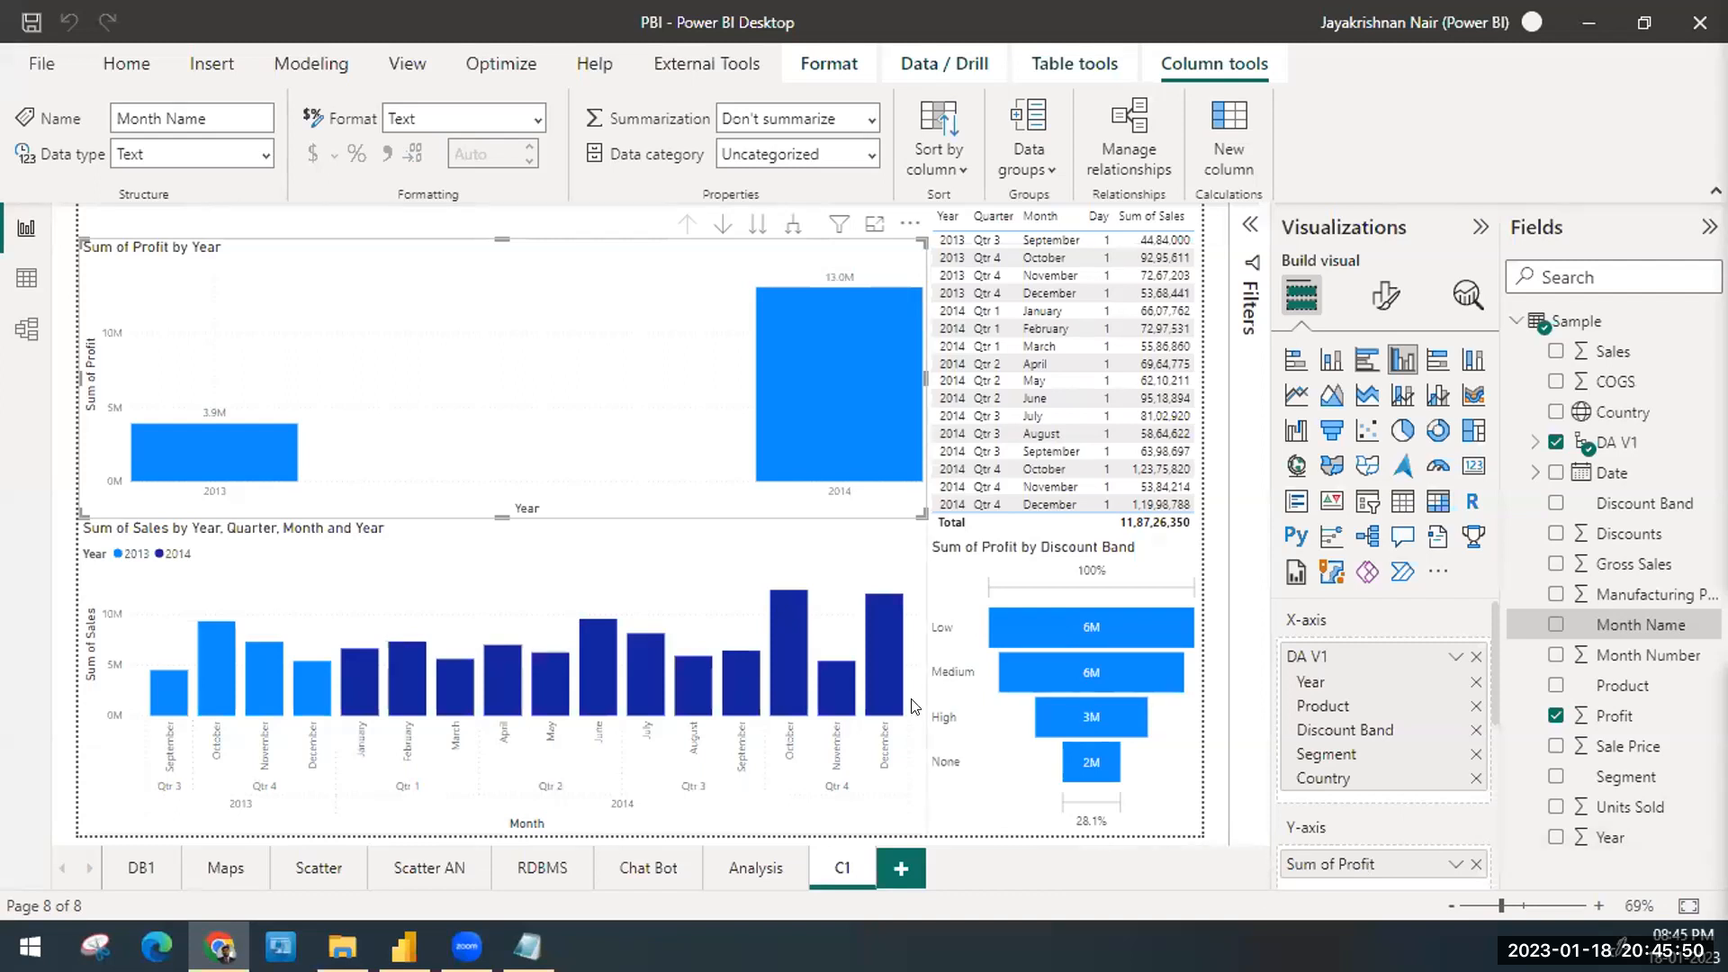
# Step: Add a slicer to page C1, place it between the profit chart's 2013 and 2014 columns, and assign it the Discount Band field
pyautogui.click(1000, 856)
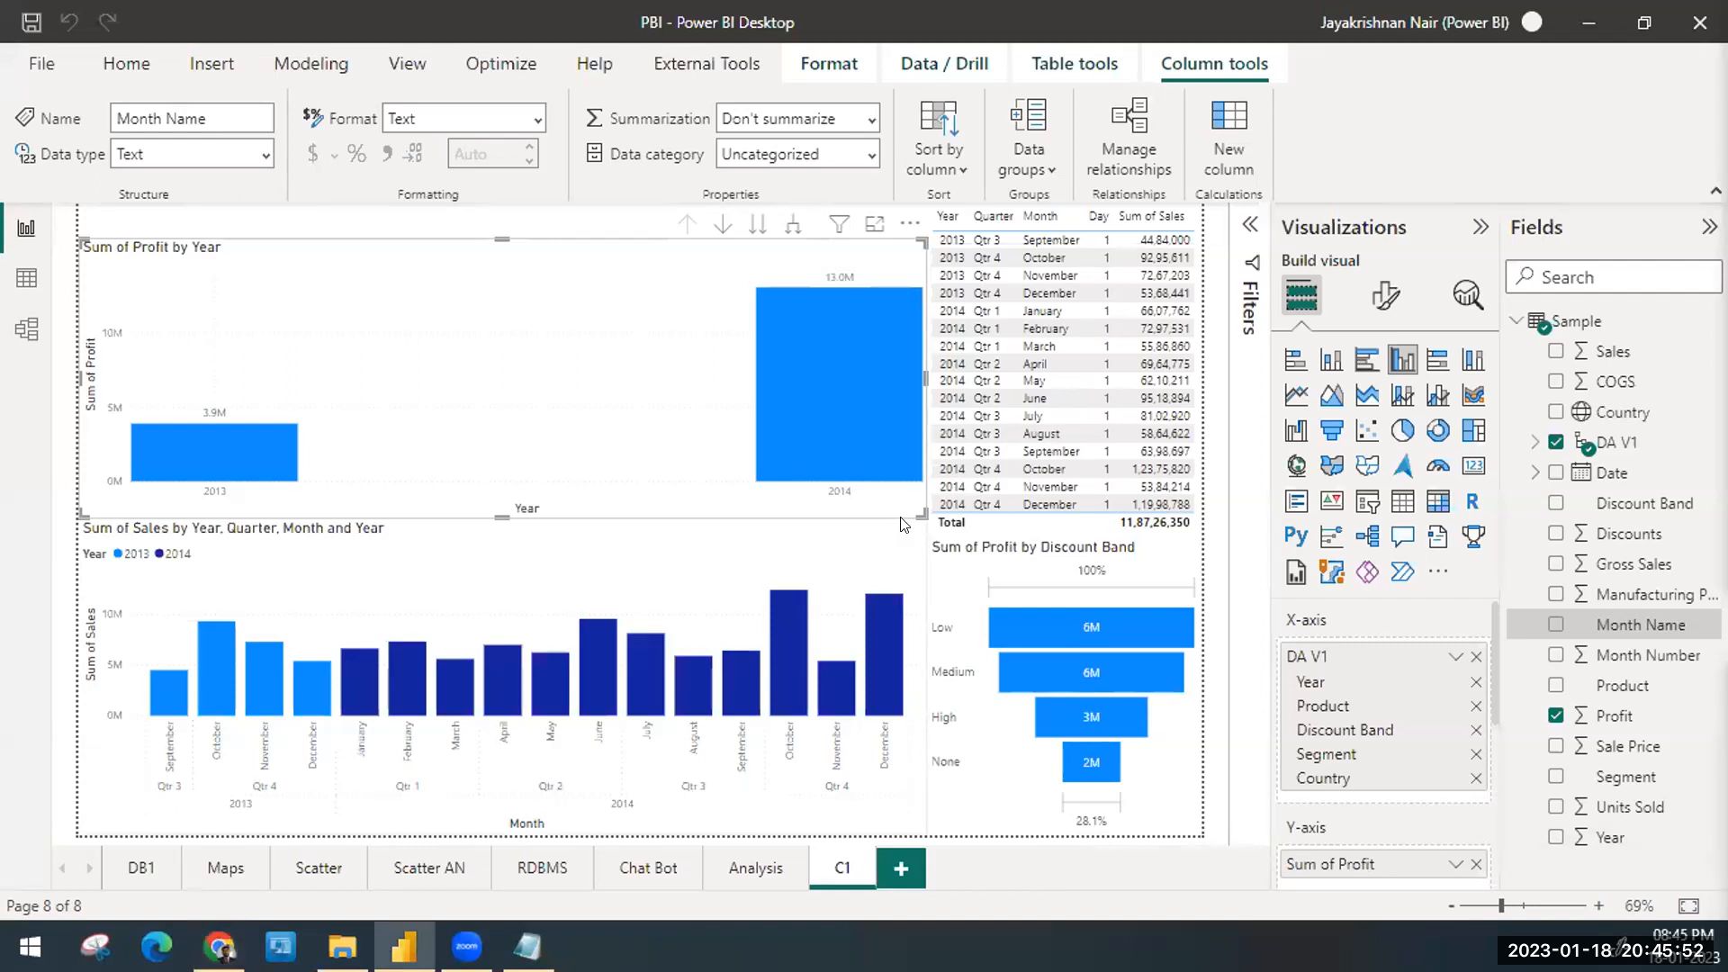
pyautogui.click(1217, 607)
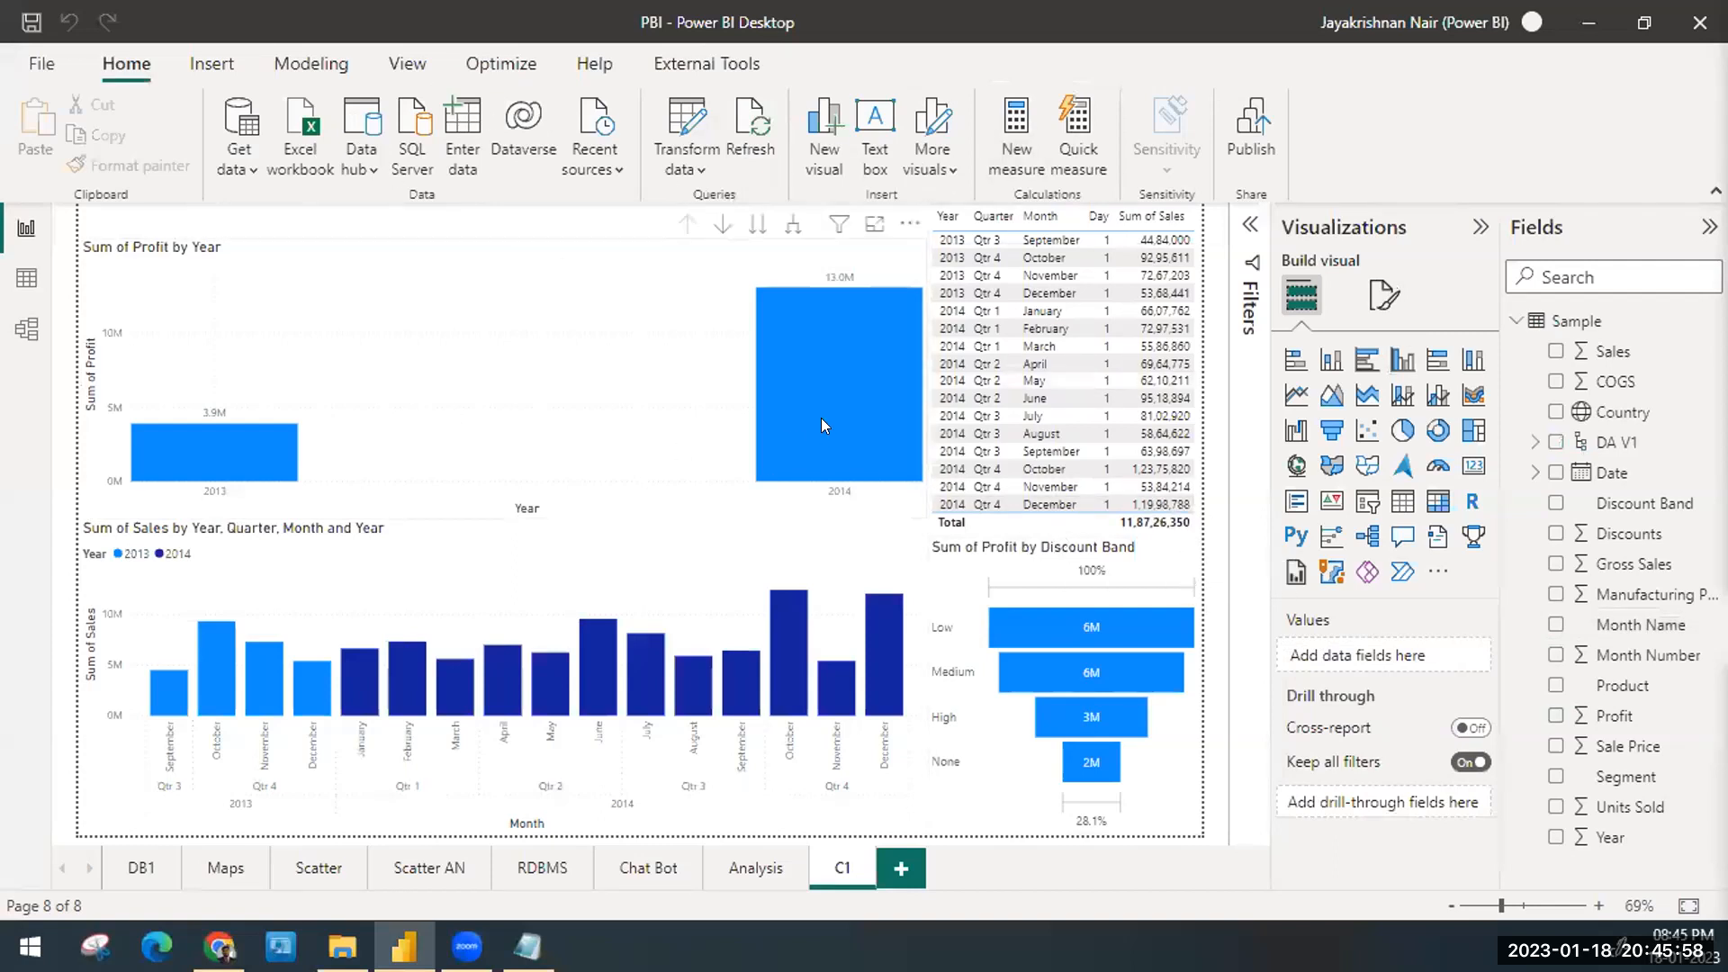
pyautogui.moveTo(821, 418)
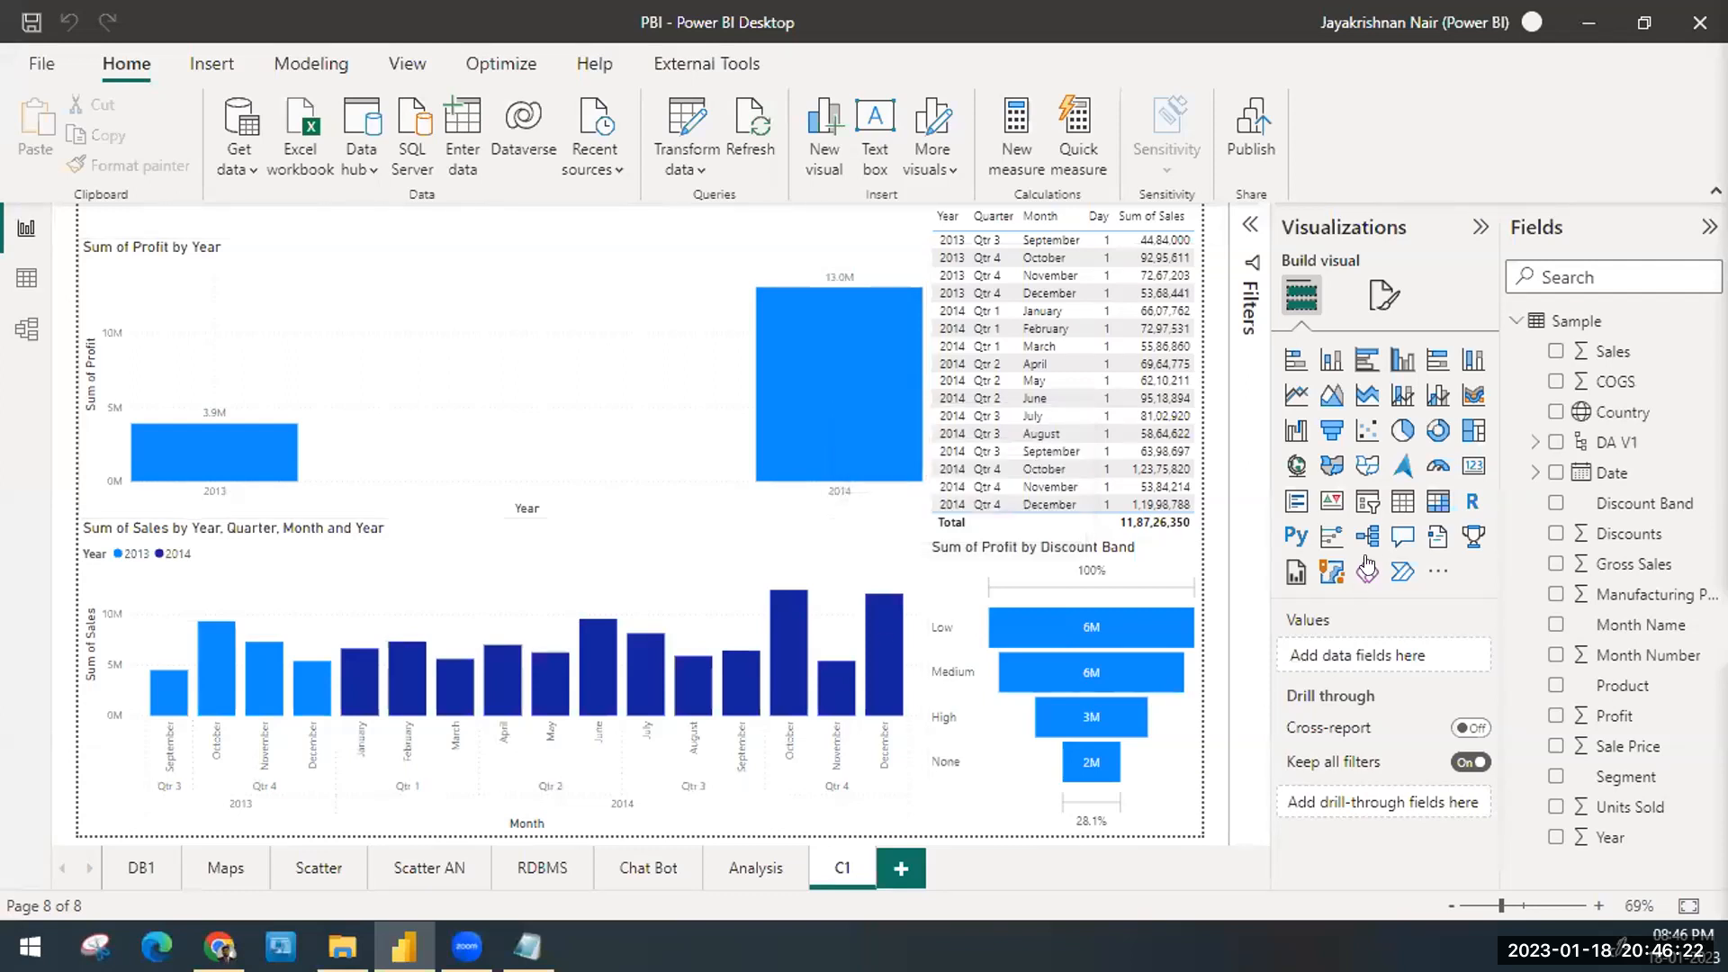
pyautogui.click(1368, 510)
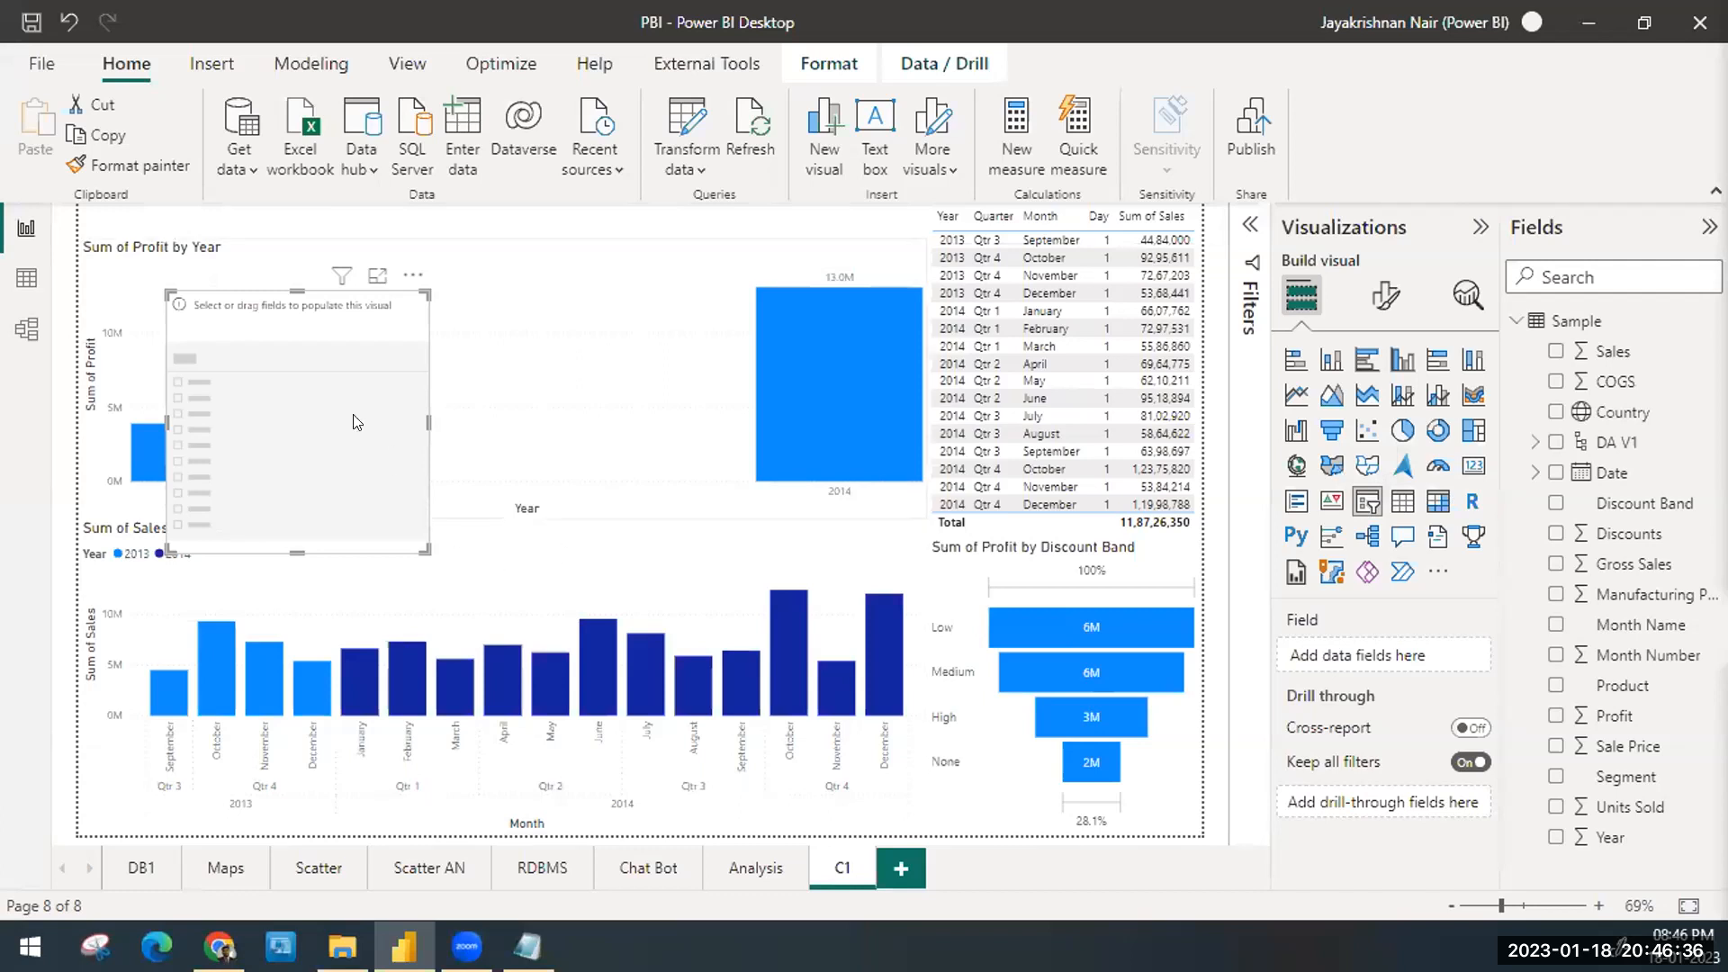
pyautogui.moveTo(355, 414); pyautogui.dragTo(565, 423)
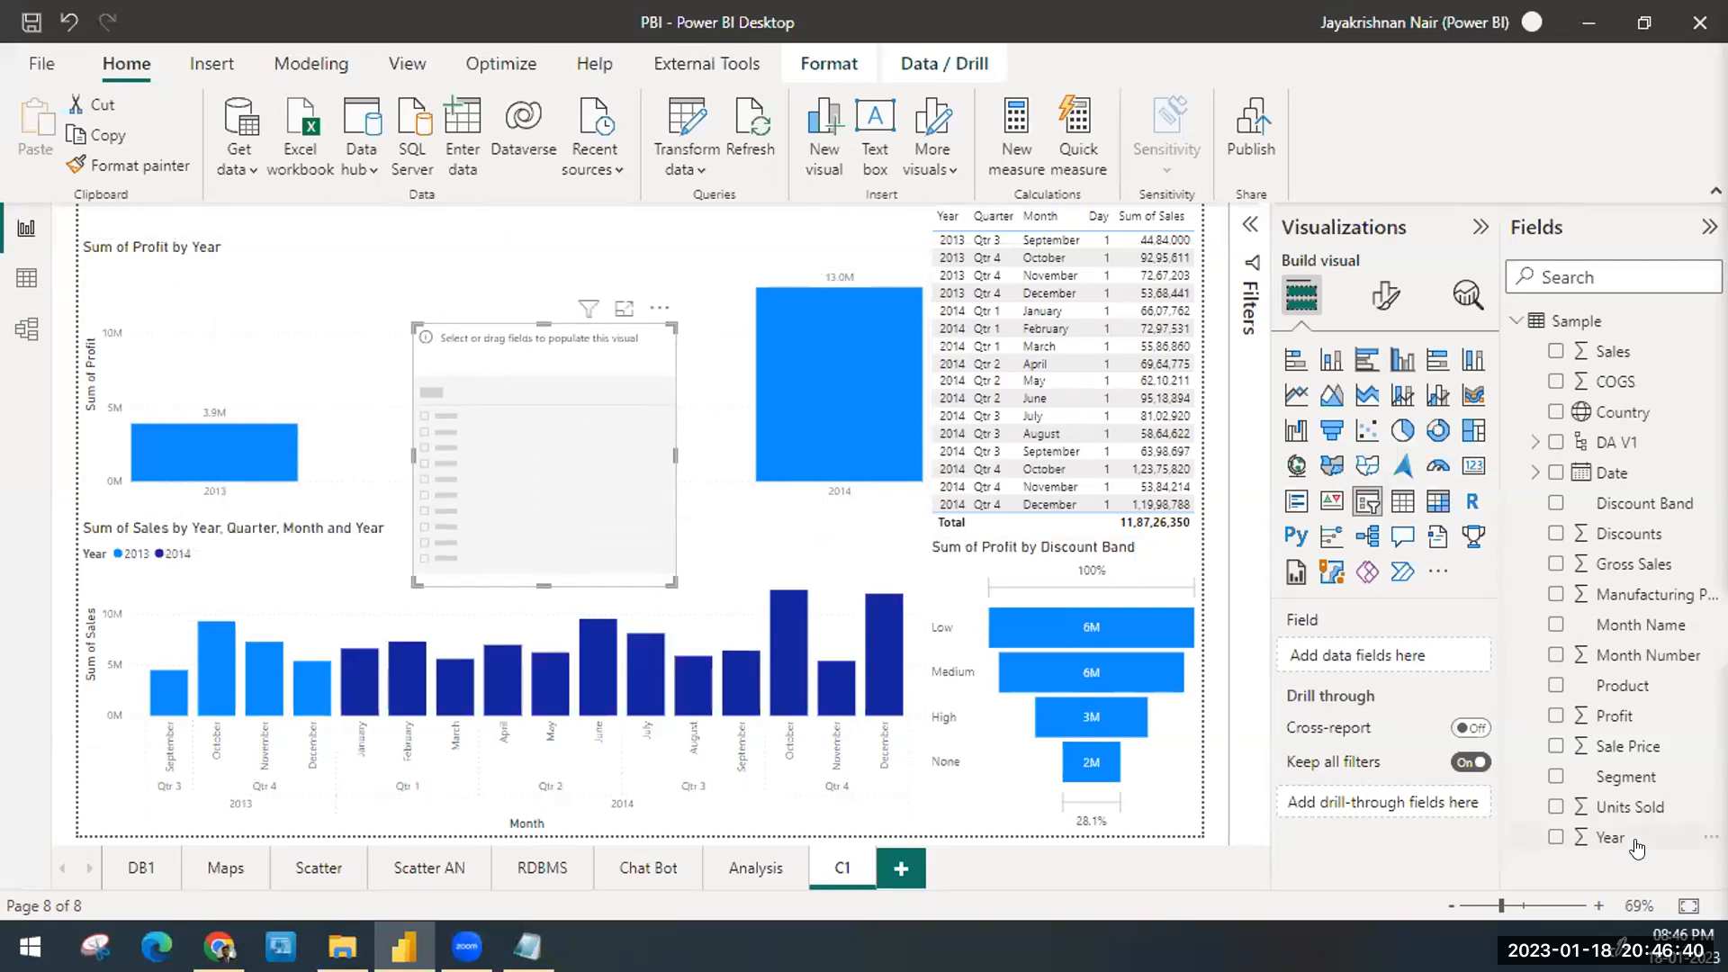
pyautogui.moveTo(1647, 504); pyautogui.dragTo(1409, 656)
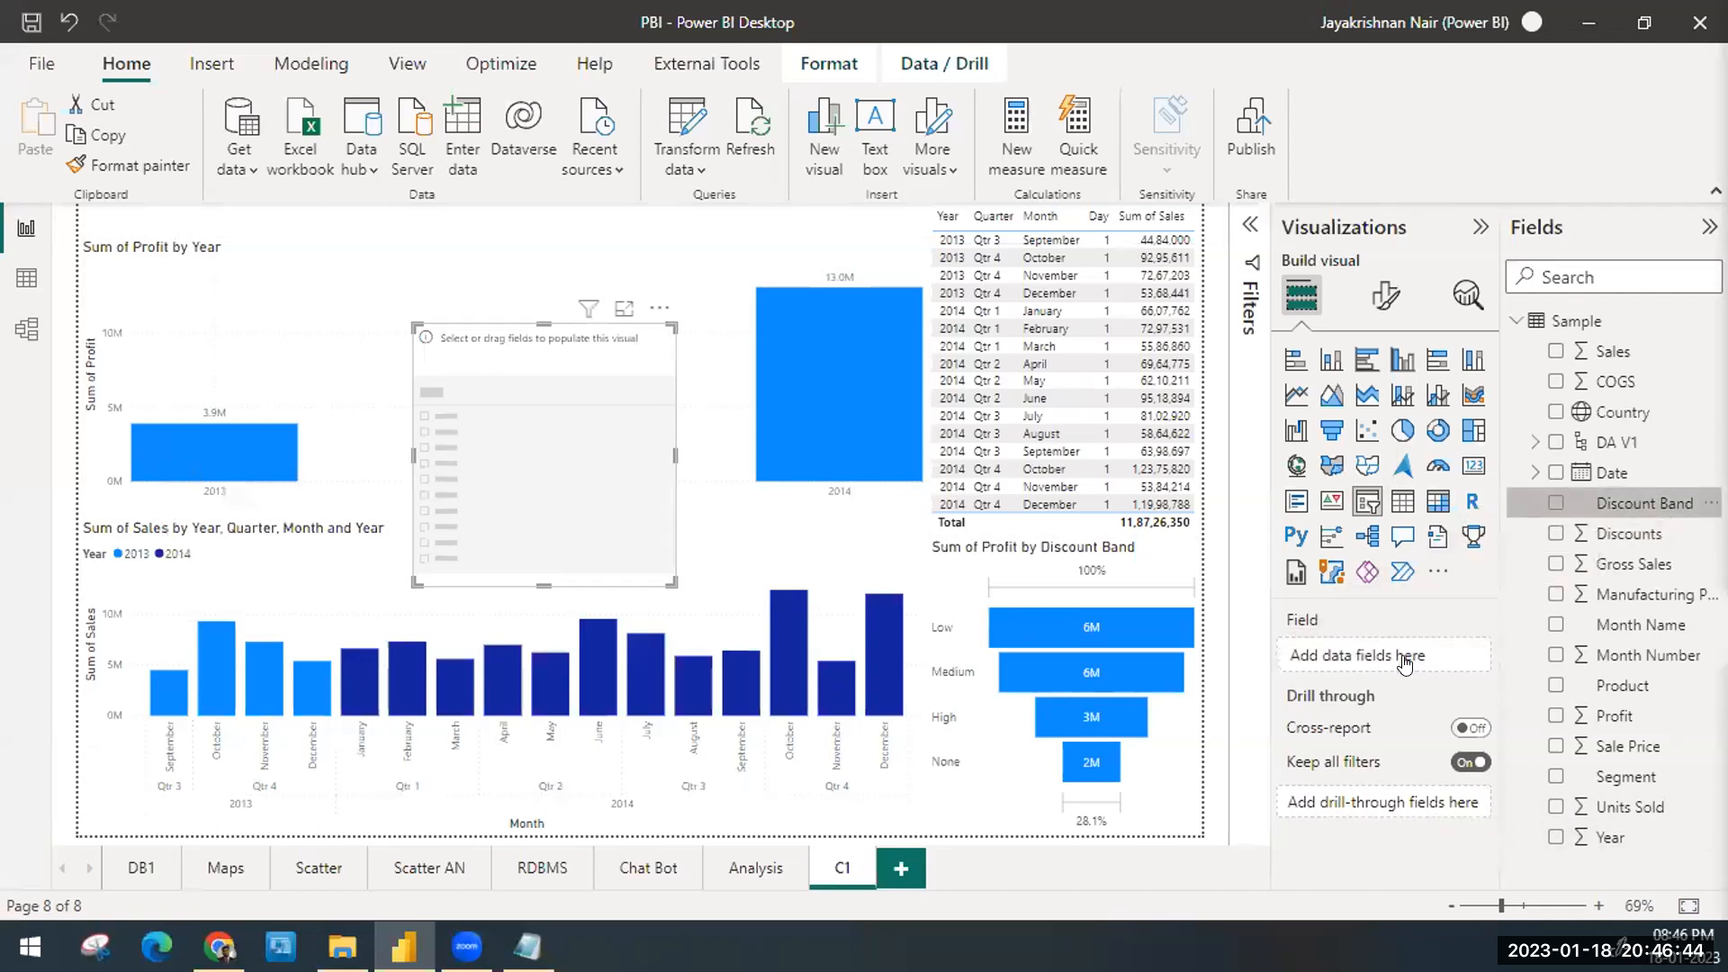
# Step: Shrink the Discount Band slicer to fit its four options and position it between the profit chart's 2013 and 2014 columns
pyautogui.moveTo(616, 543); pyautogui.dragTo(541, 338)
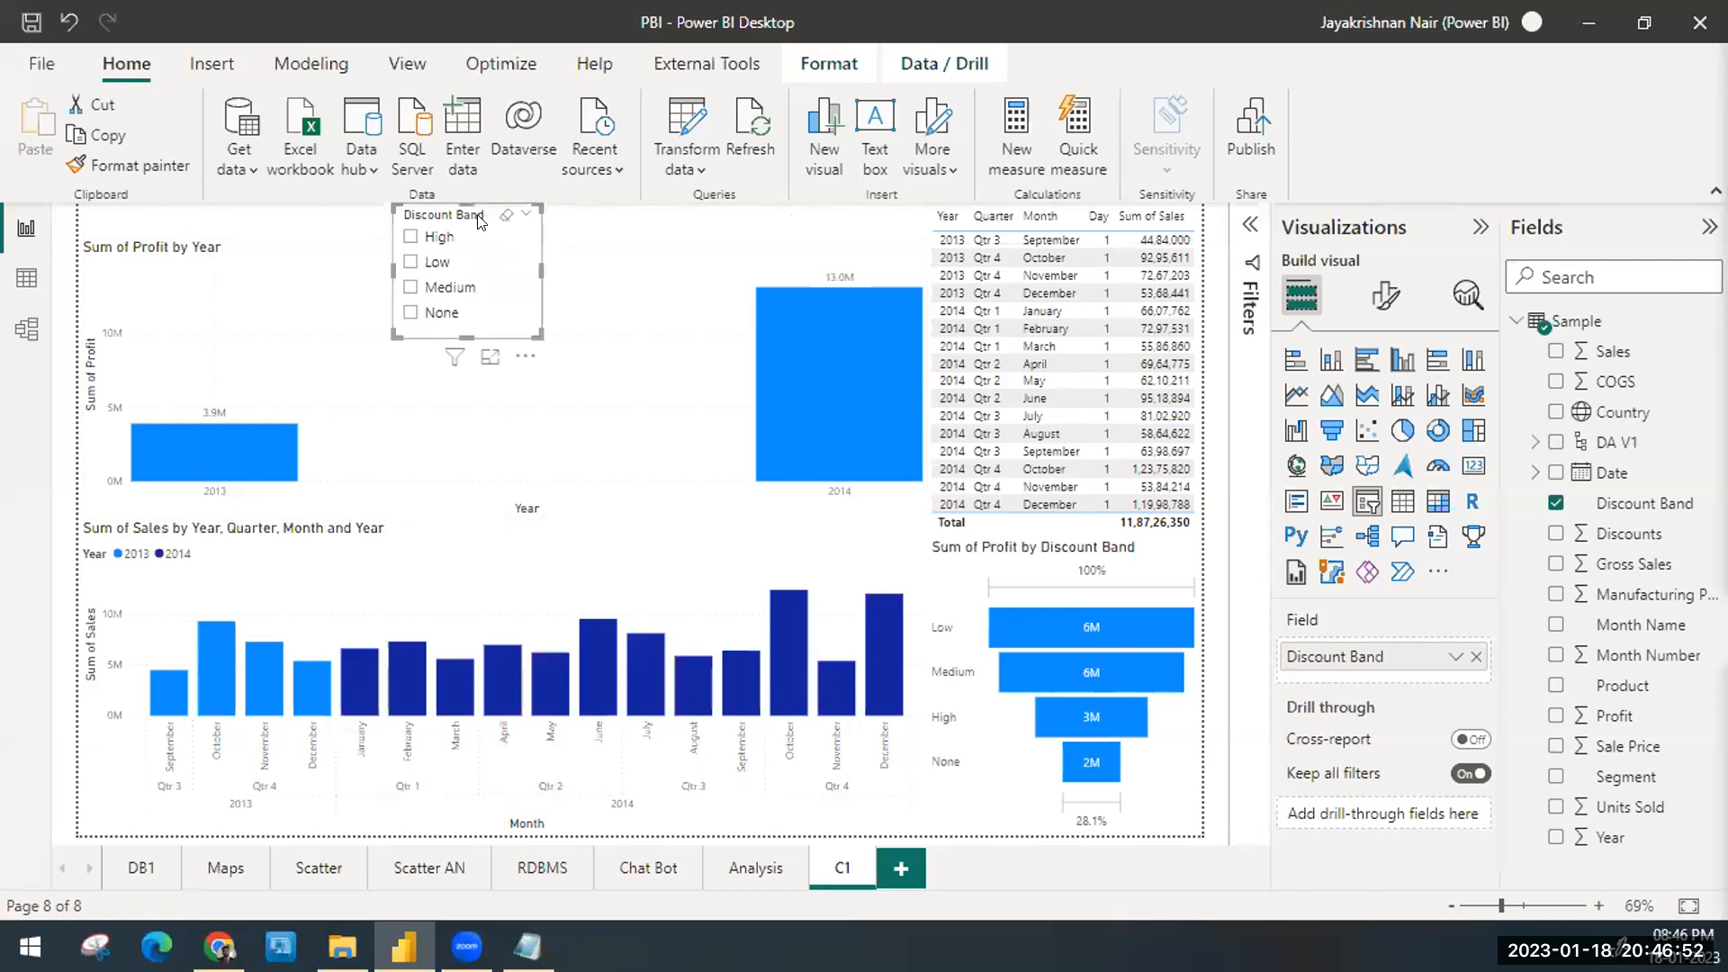
pyautogui.moveTo(477, 217); pyautogui.dragTo(533, 249)
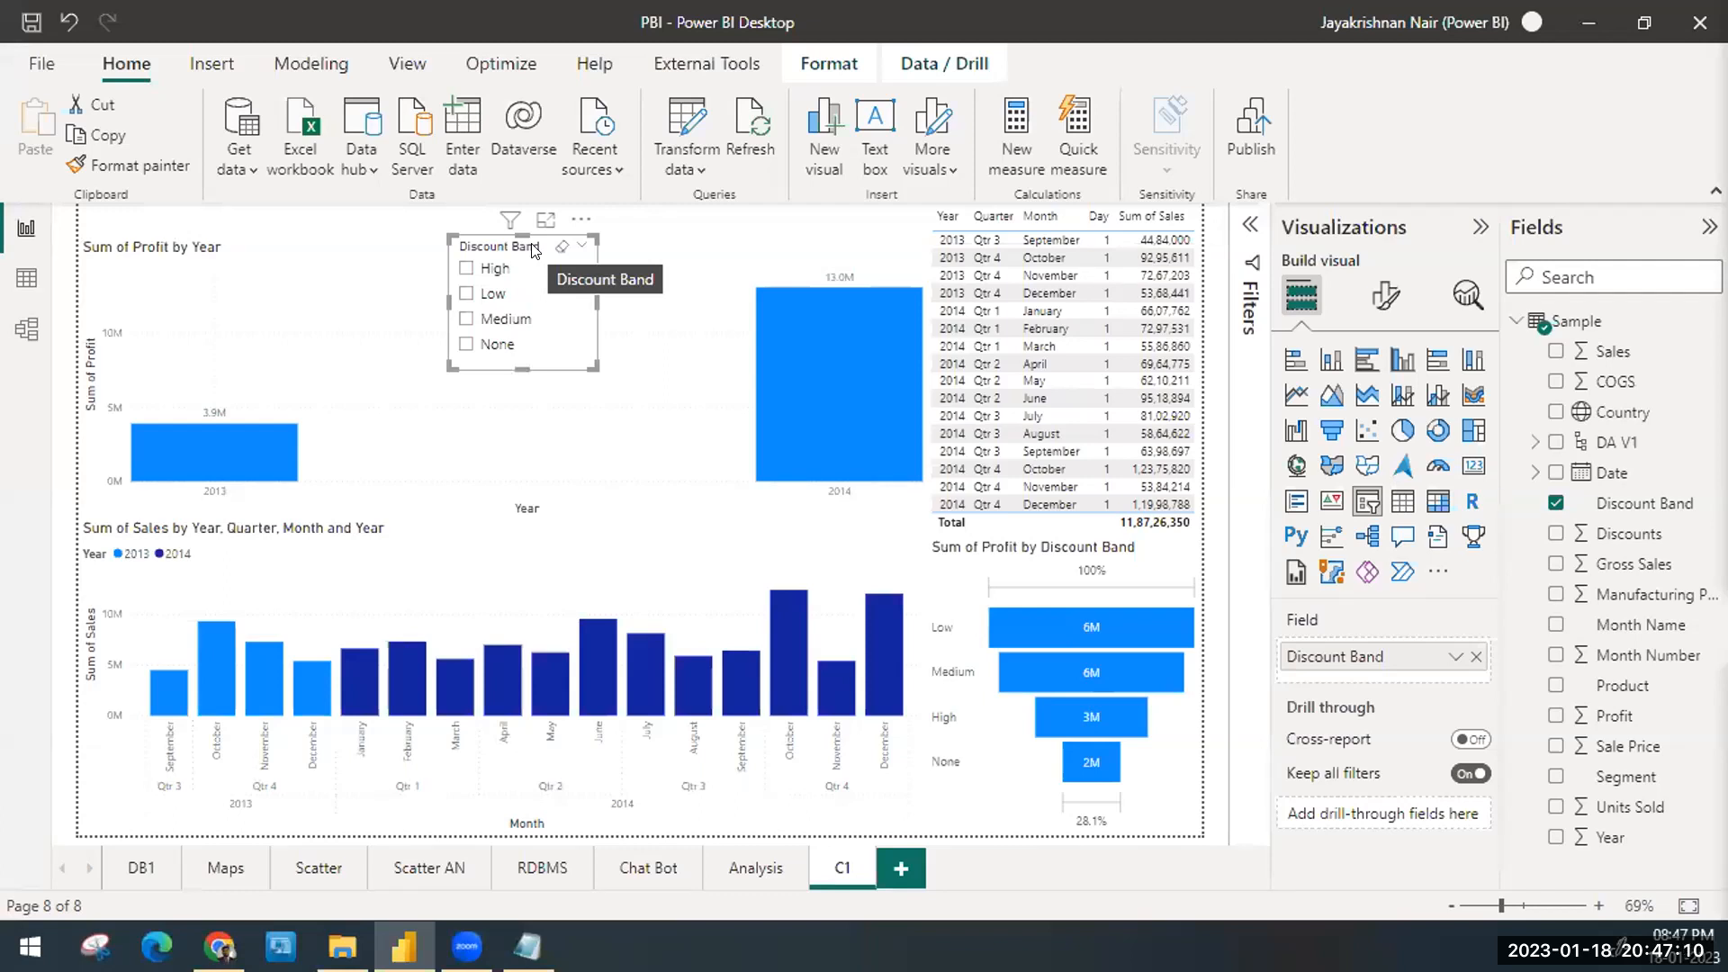
# Step: Filter page C1 by the High, Low, Medium and None discount bands one at a time, and clear the slicer selection
pyautogui.click(492, 274)
pyautogui.click(491, 294)
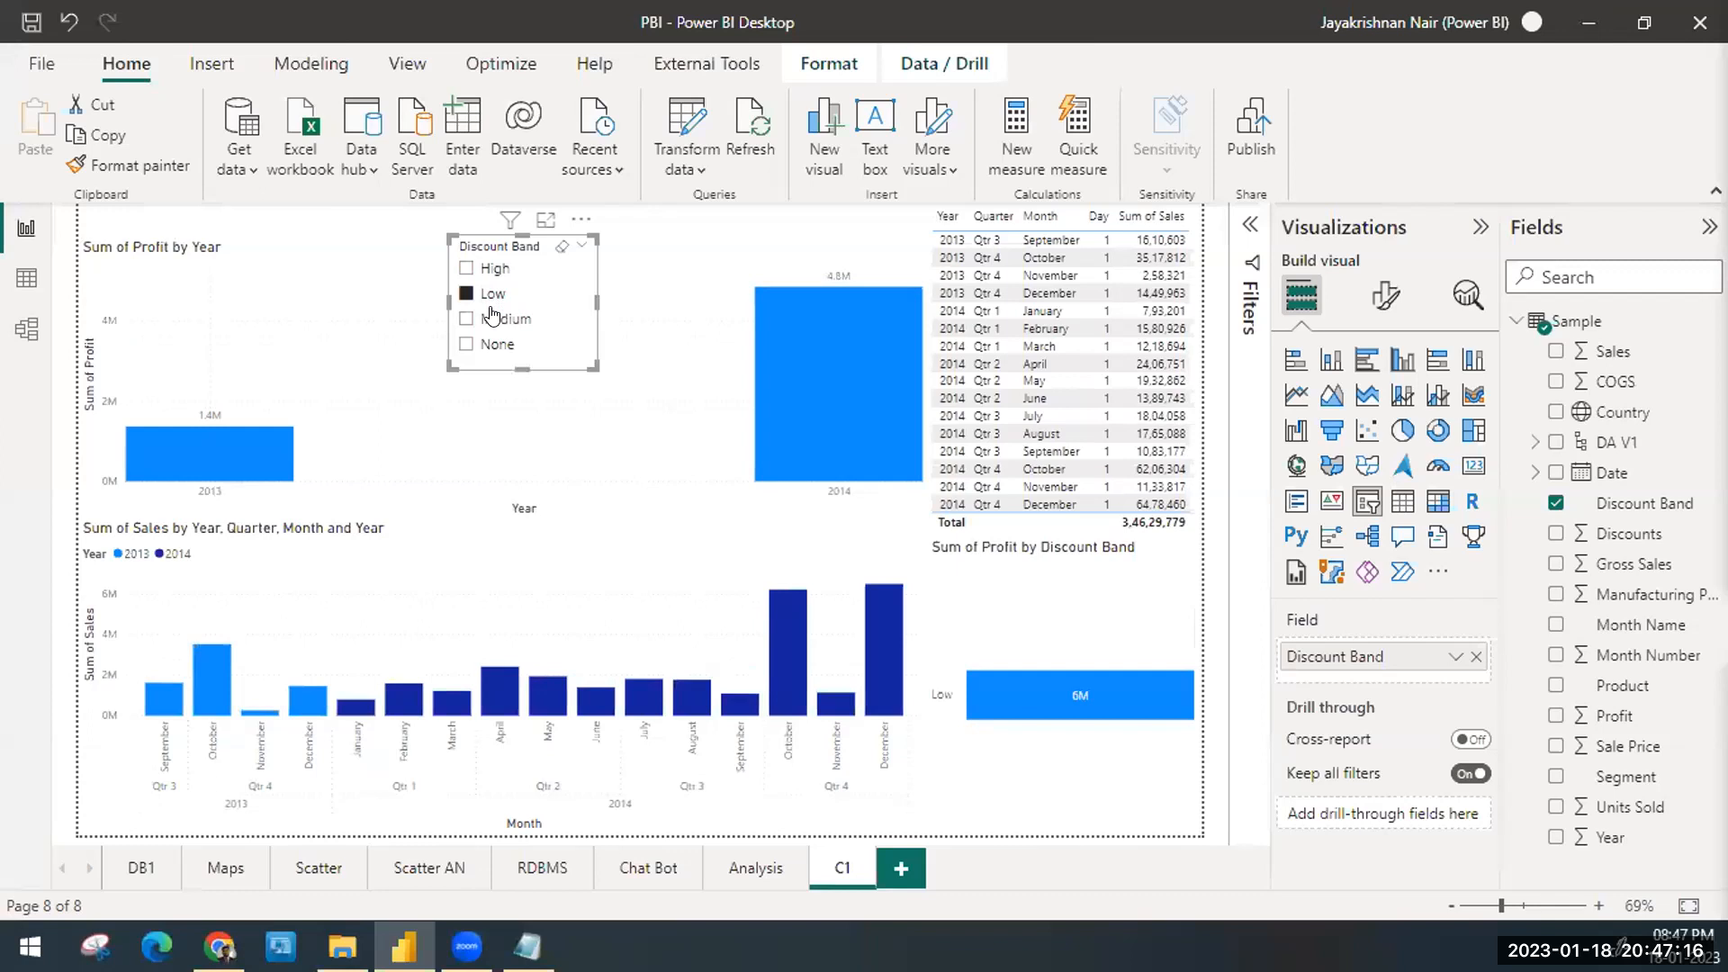
pyautogui.click(491, 317)
pyautogui.click(492, 343)
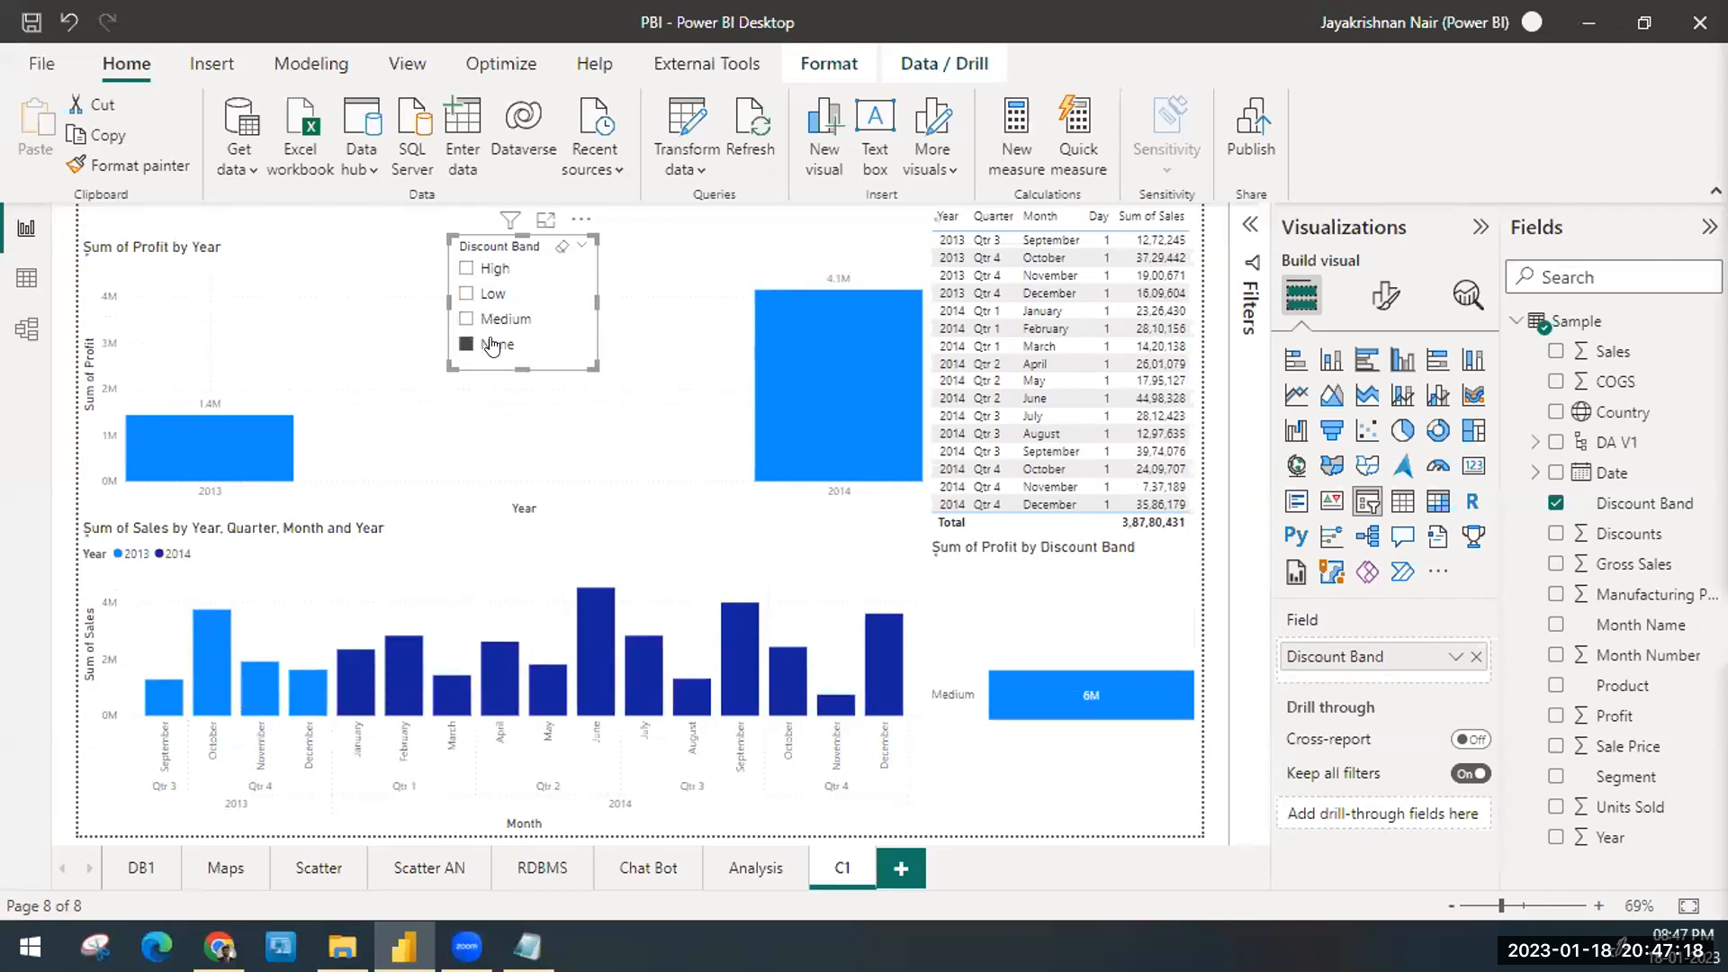
pyautogui.click(491, 319)
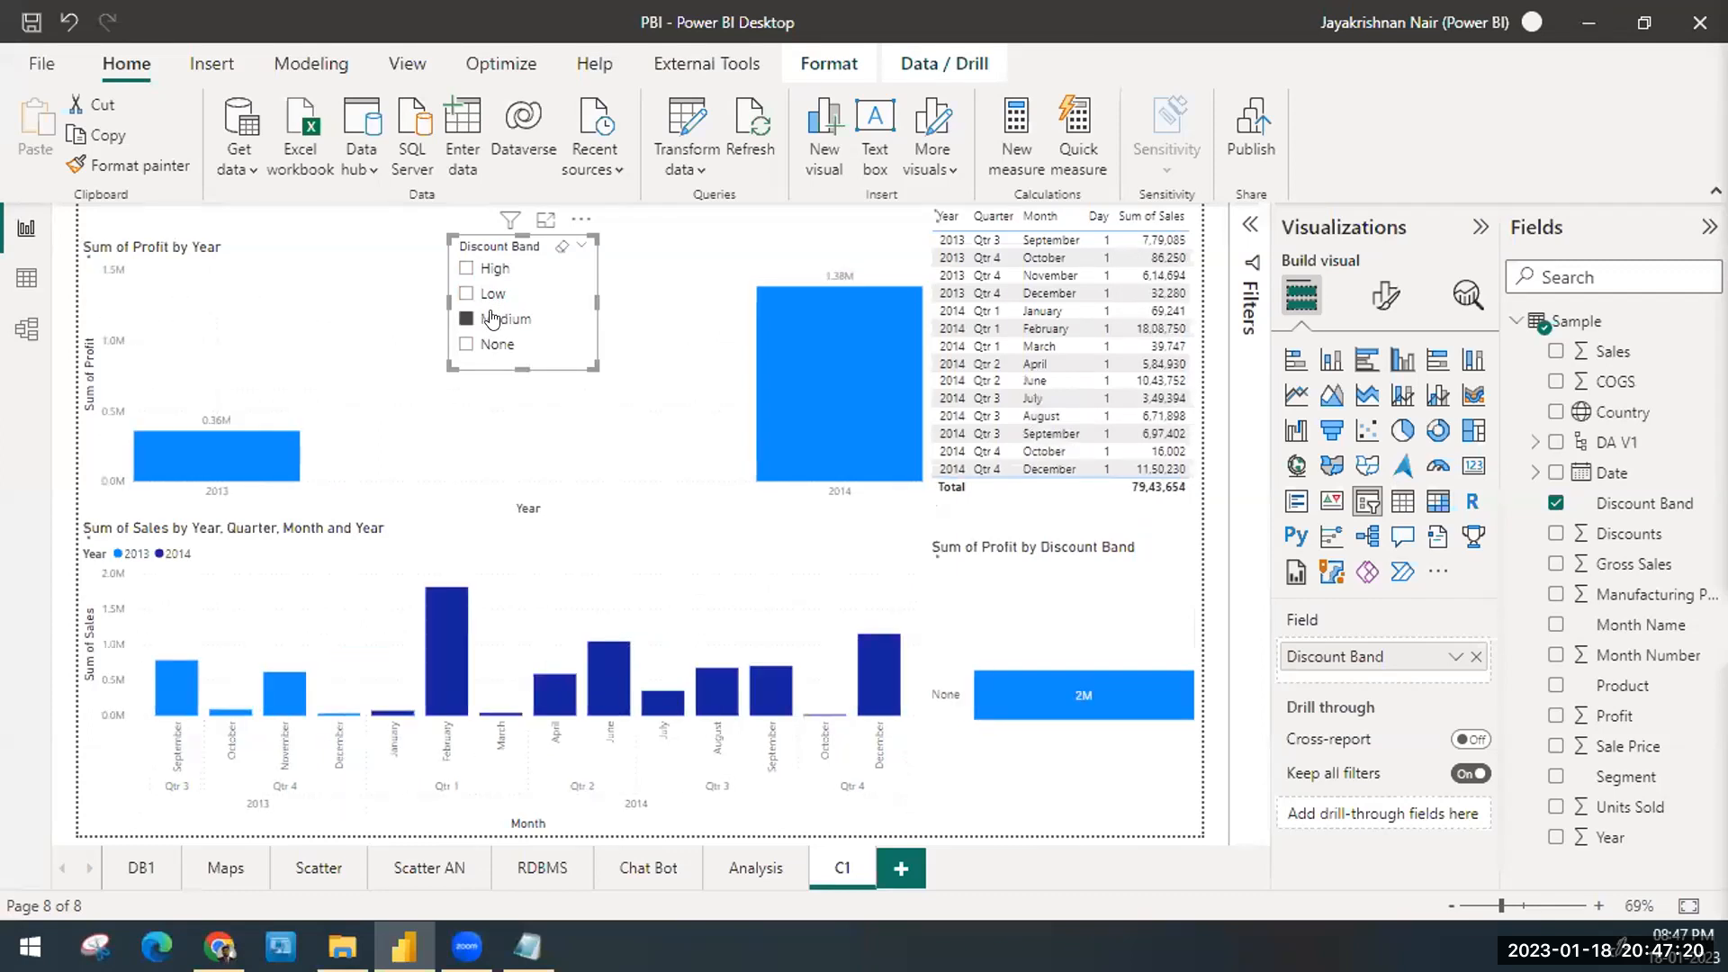
pyautogui.click(484, 294)
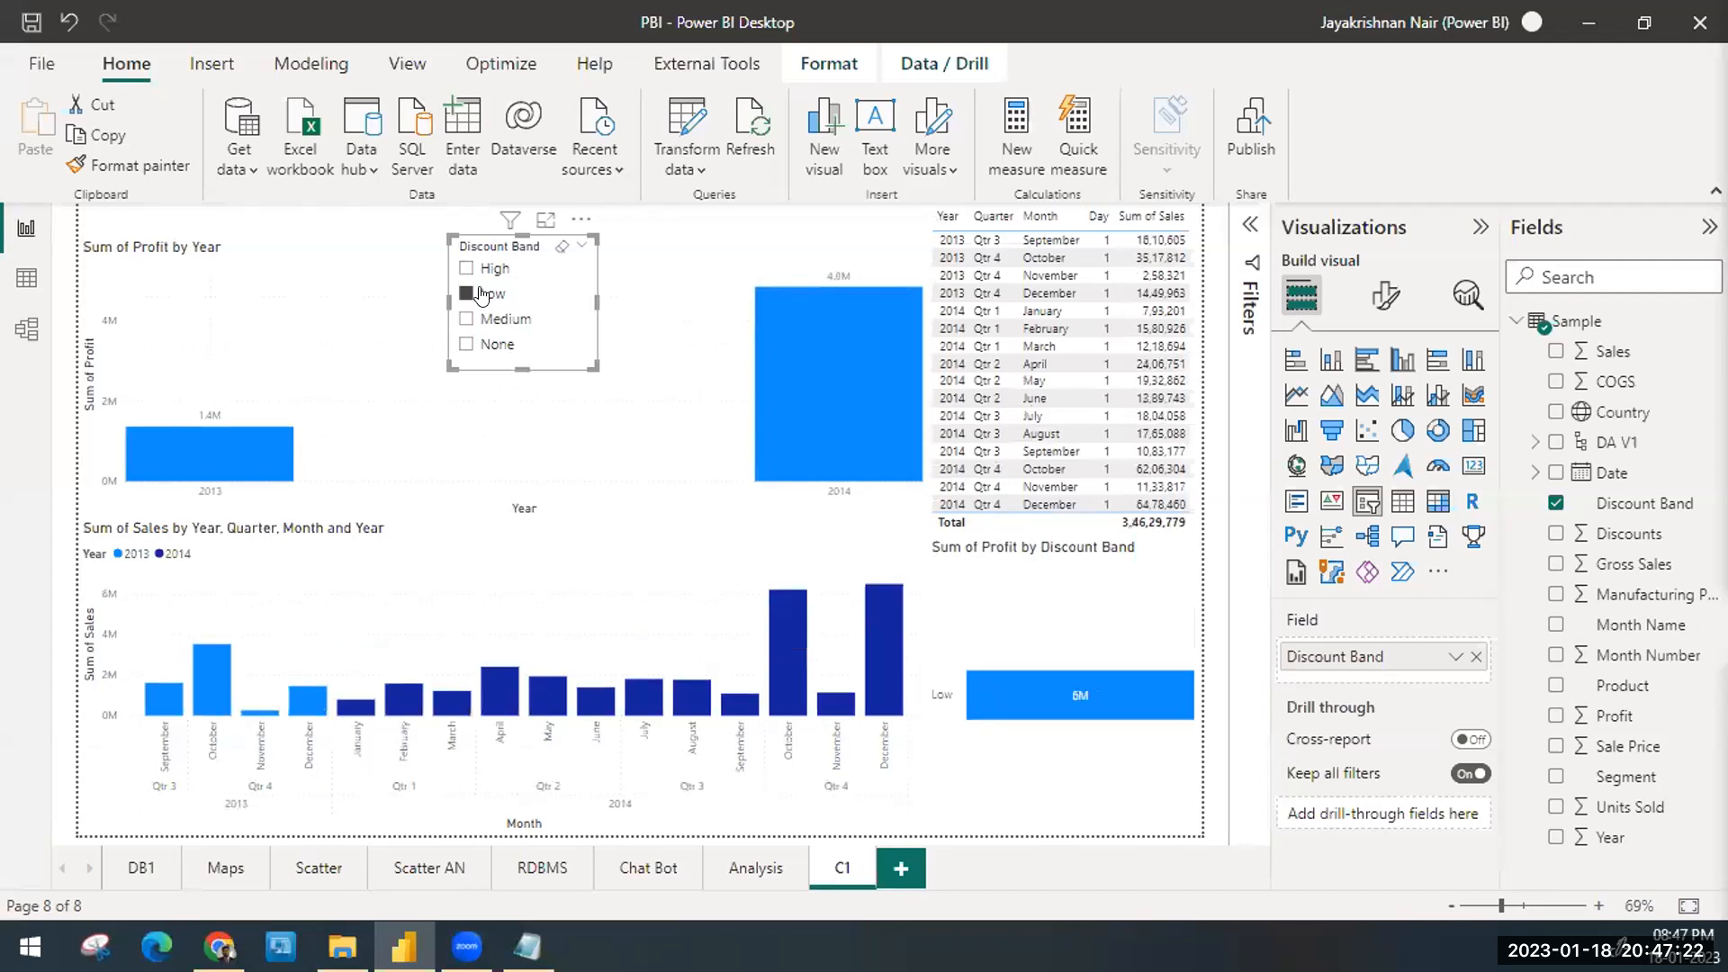
pyautogui.click(483, 270)
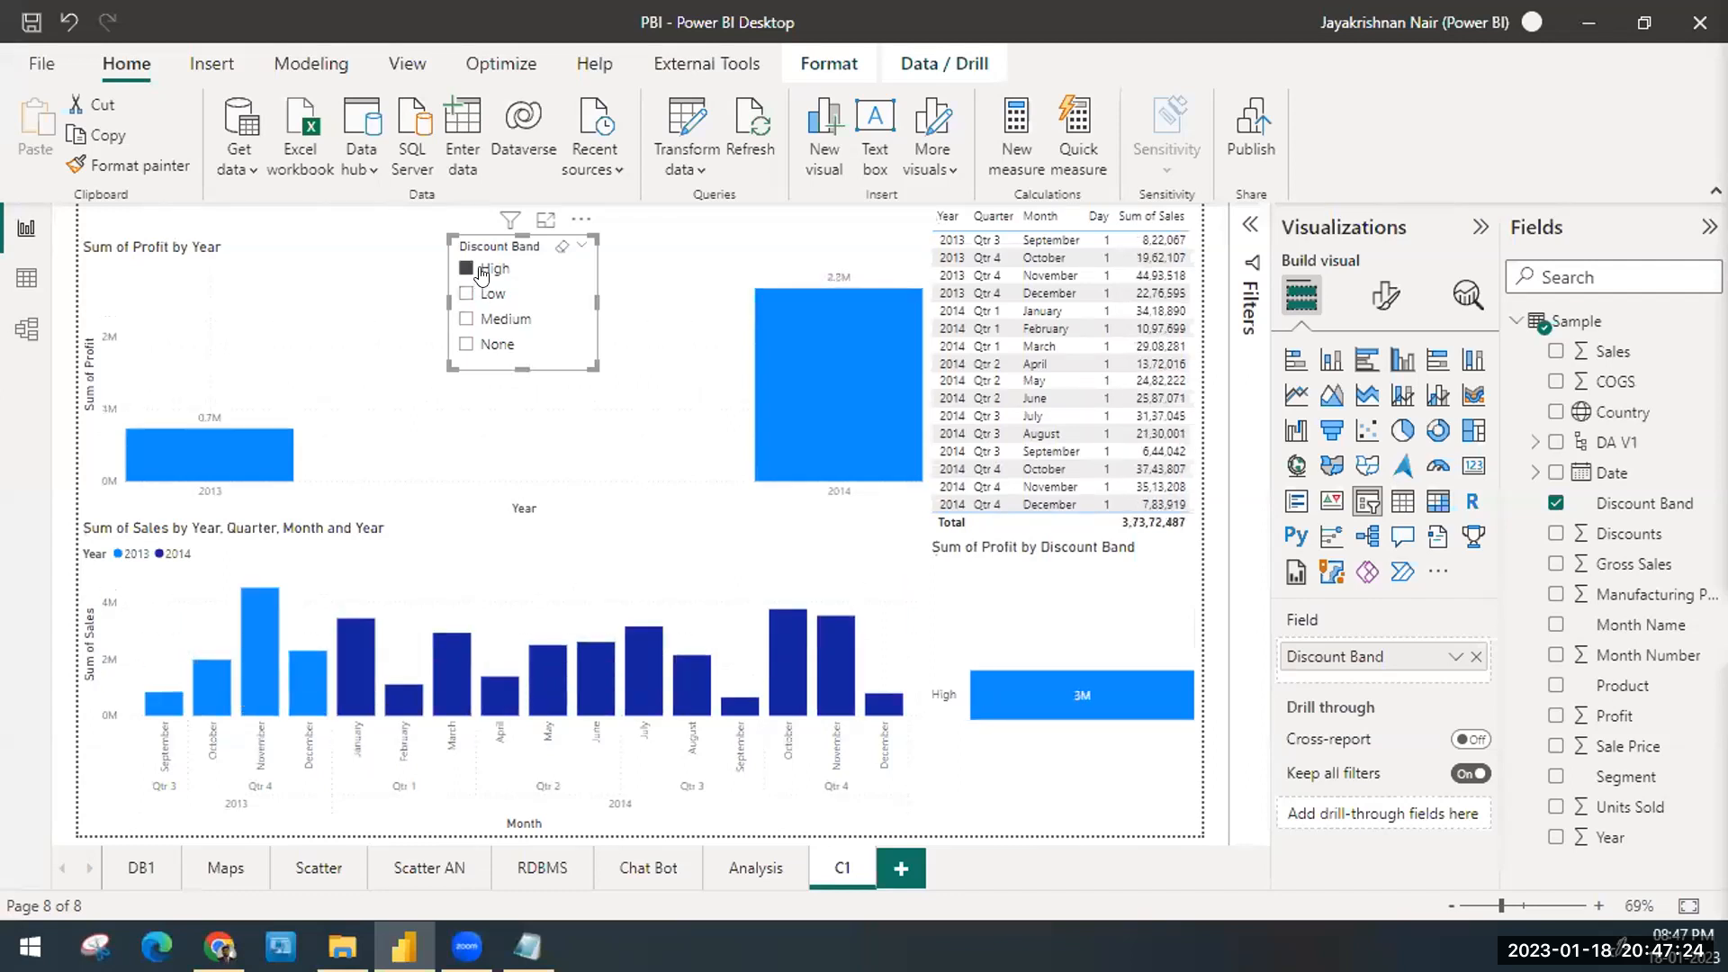
pyautogui.click(491, 317)
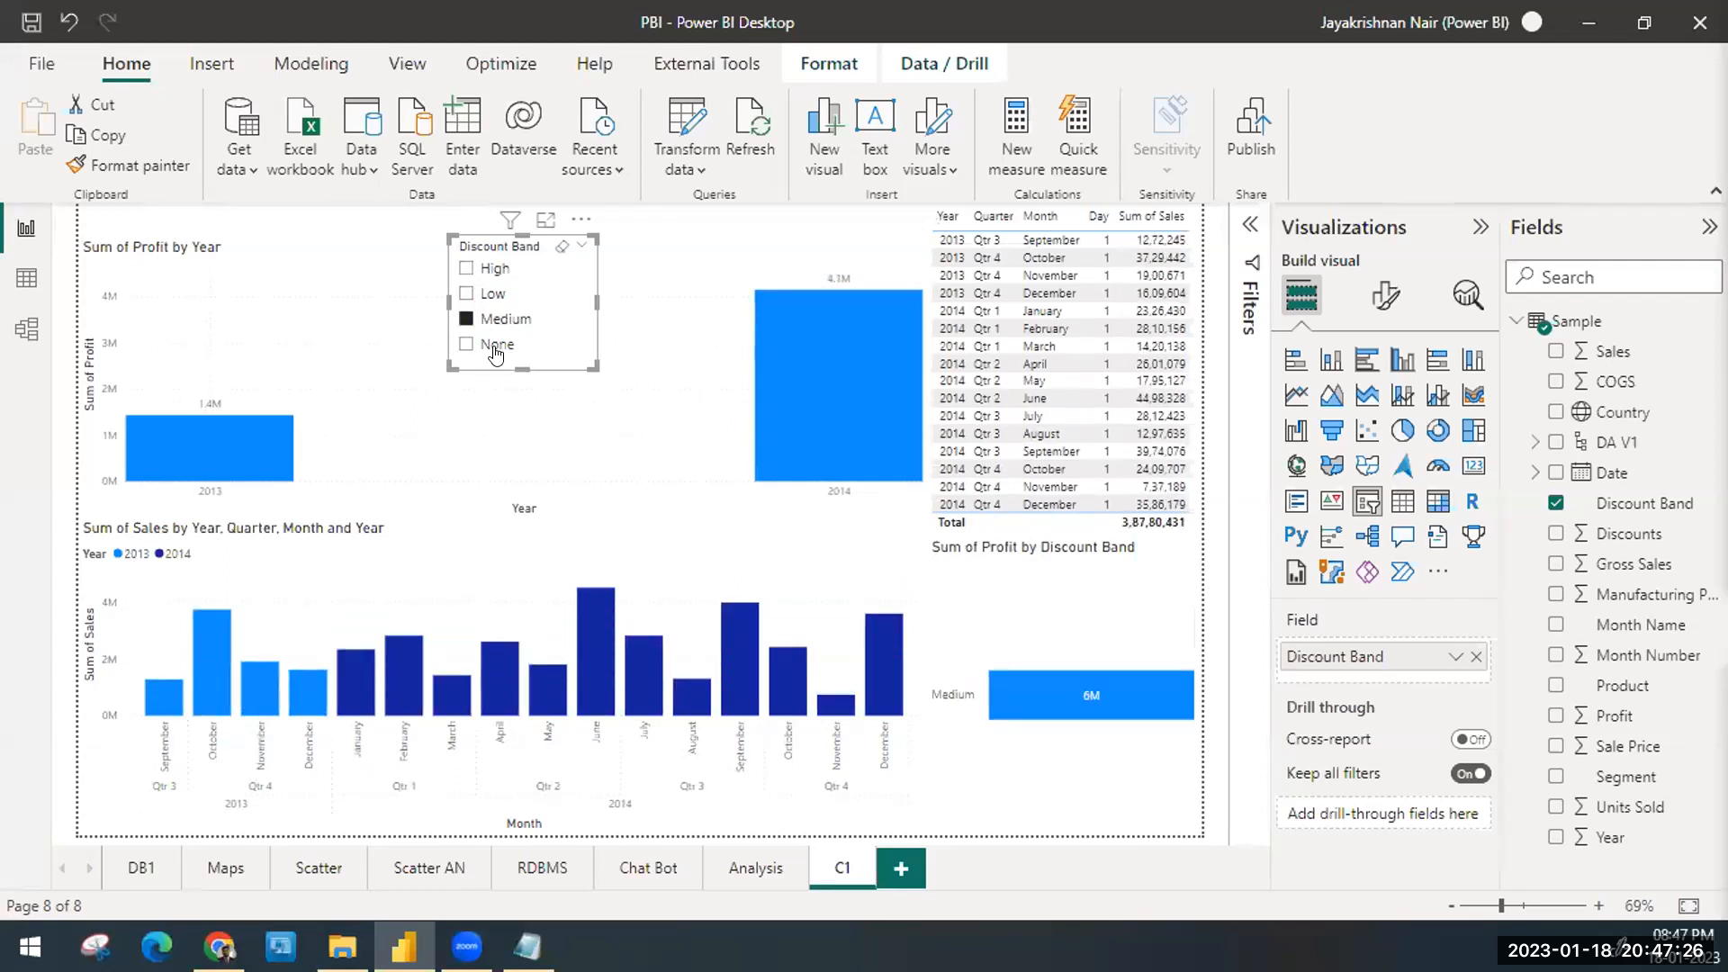
pyautogui.click(495, 347)
pyautogui.click(495, 348)
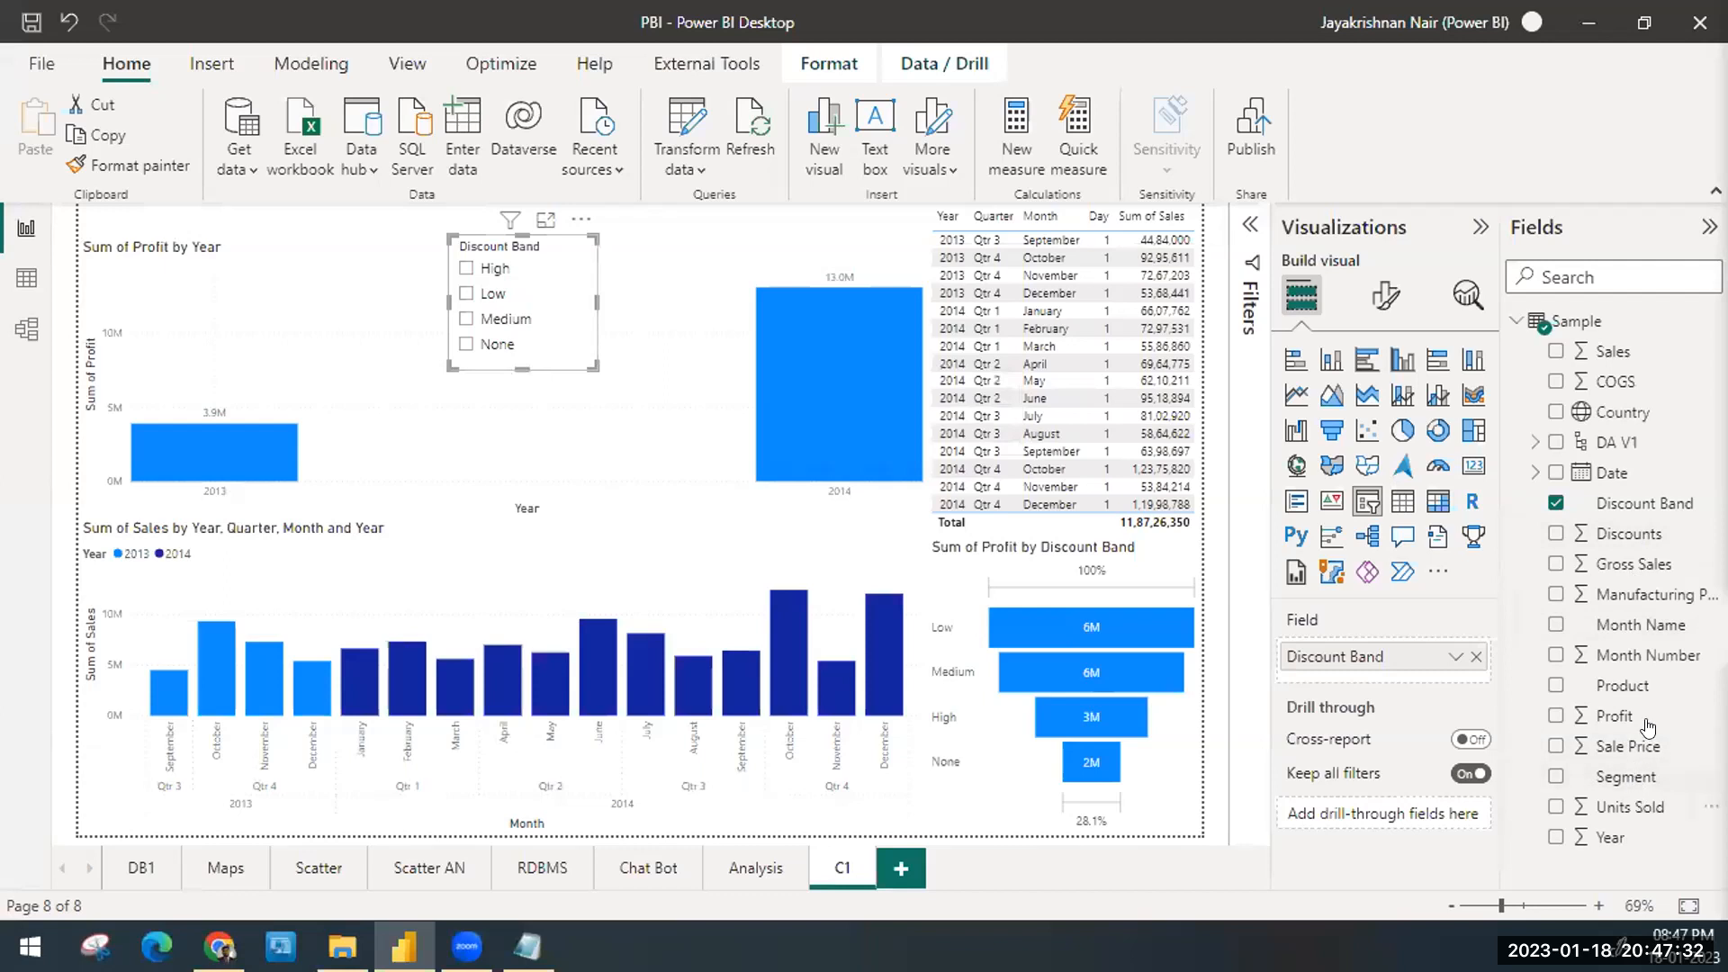
# Step: Replace the slicer's Discount Band field with Country, enlarge it to fit all five countries, and shift it slightly up
pyautogui.moveTo(1613, 414); pyautogui.dragTo(1436, 659)
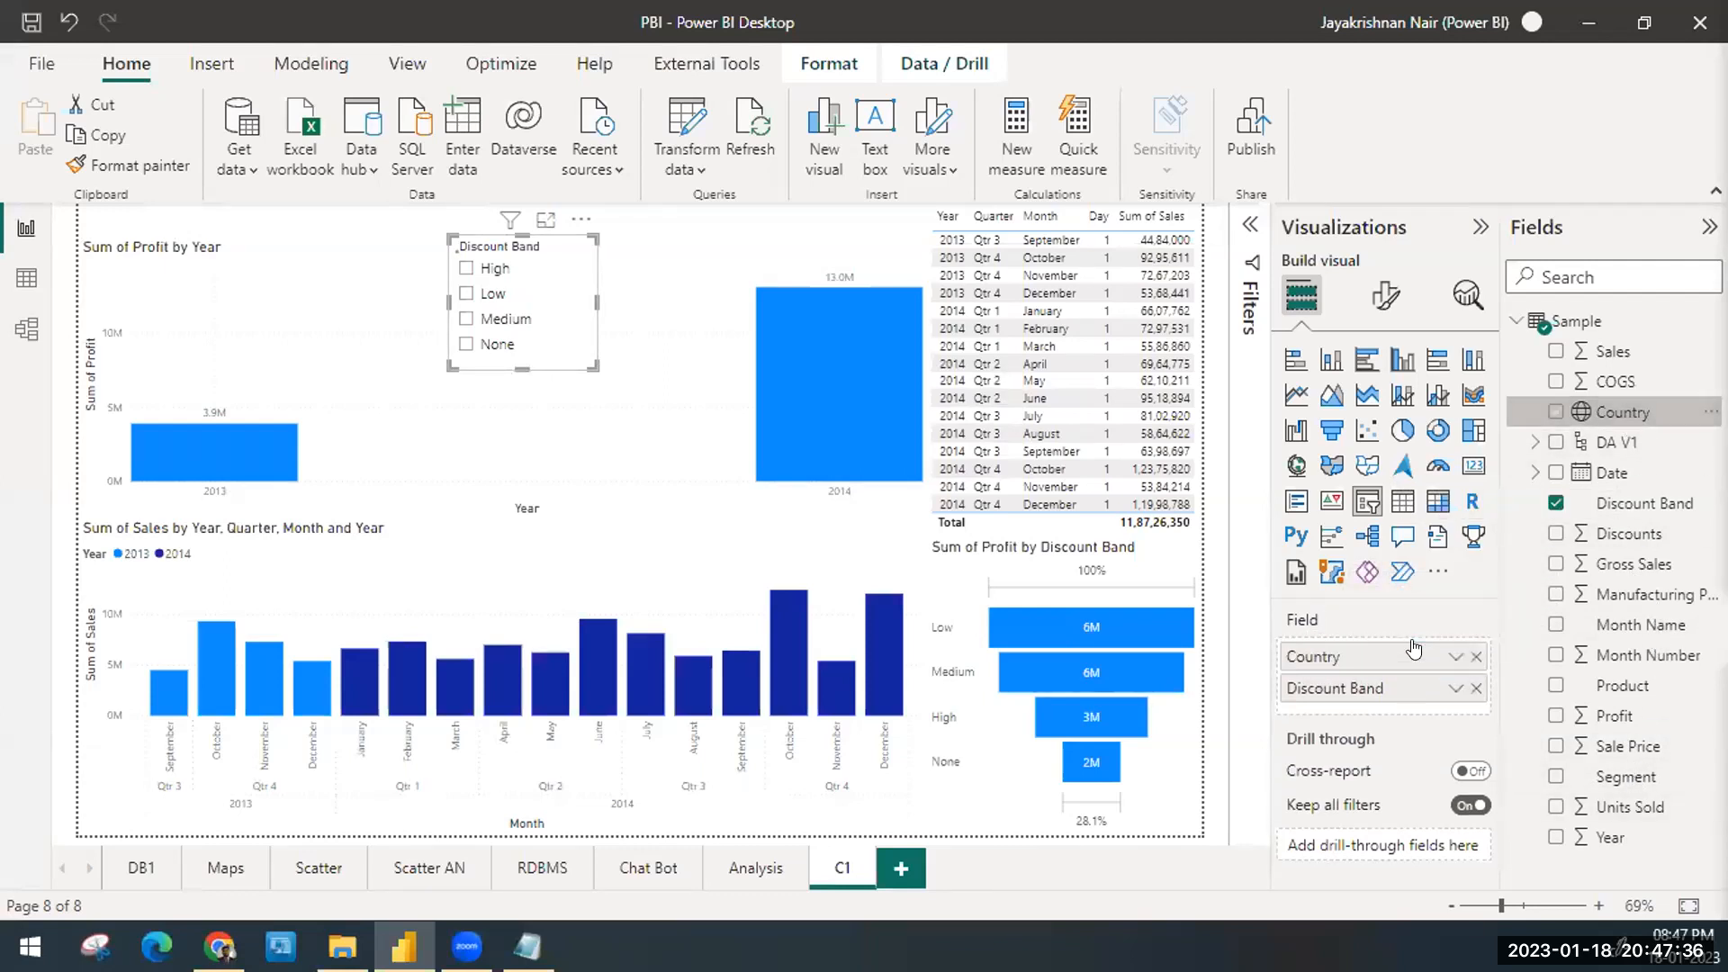
pyautogui.click(1477, 688)
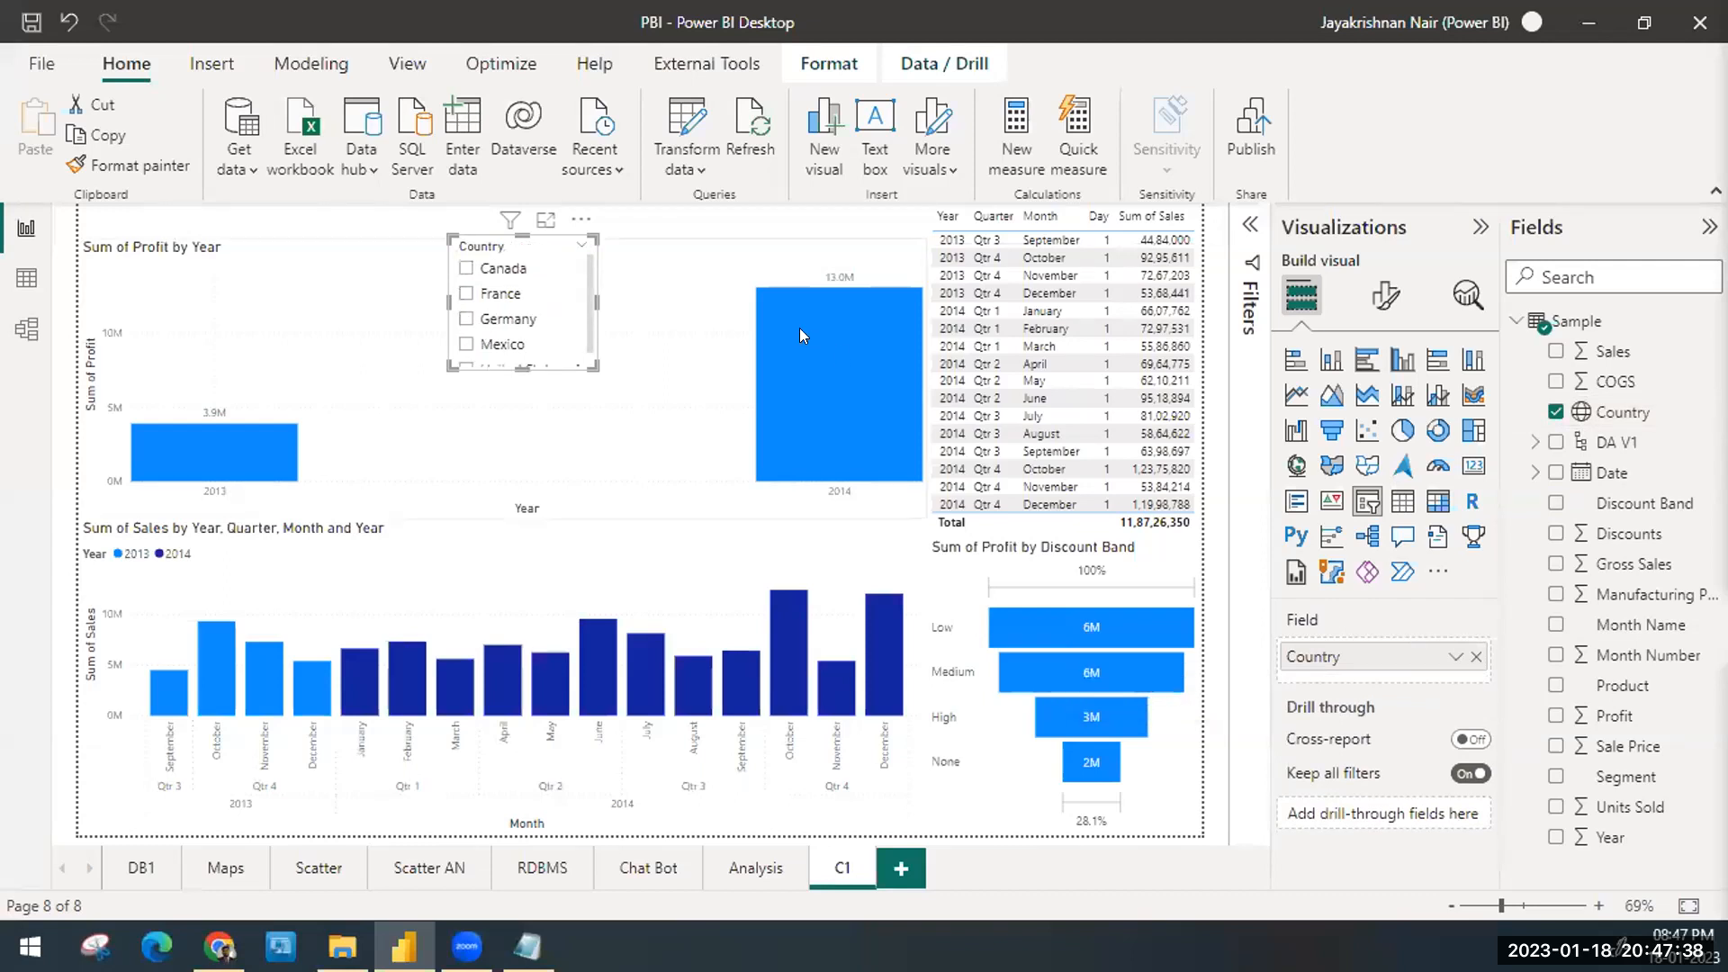
pyautogui.moveTo(599, 361); pyautogui.dragTo(664, 388)
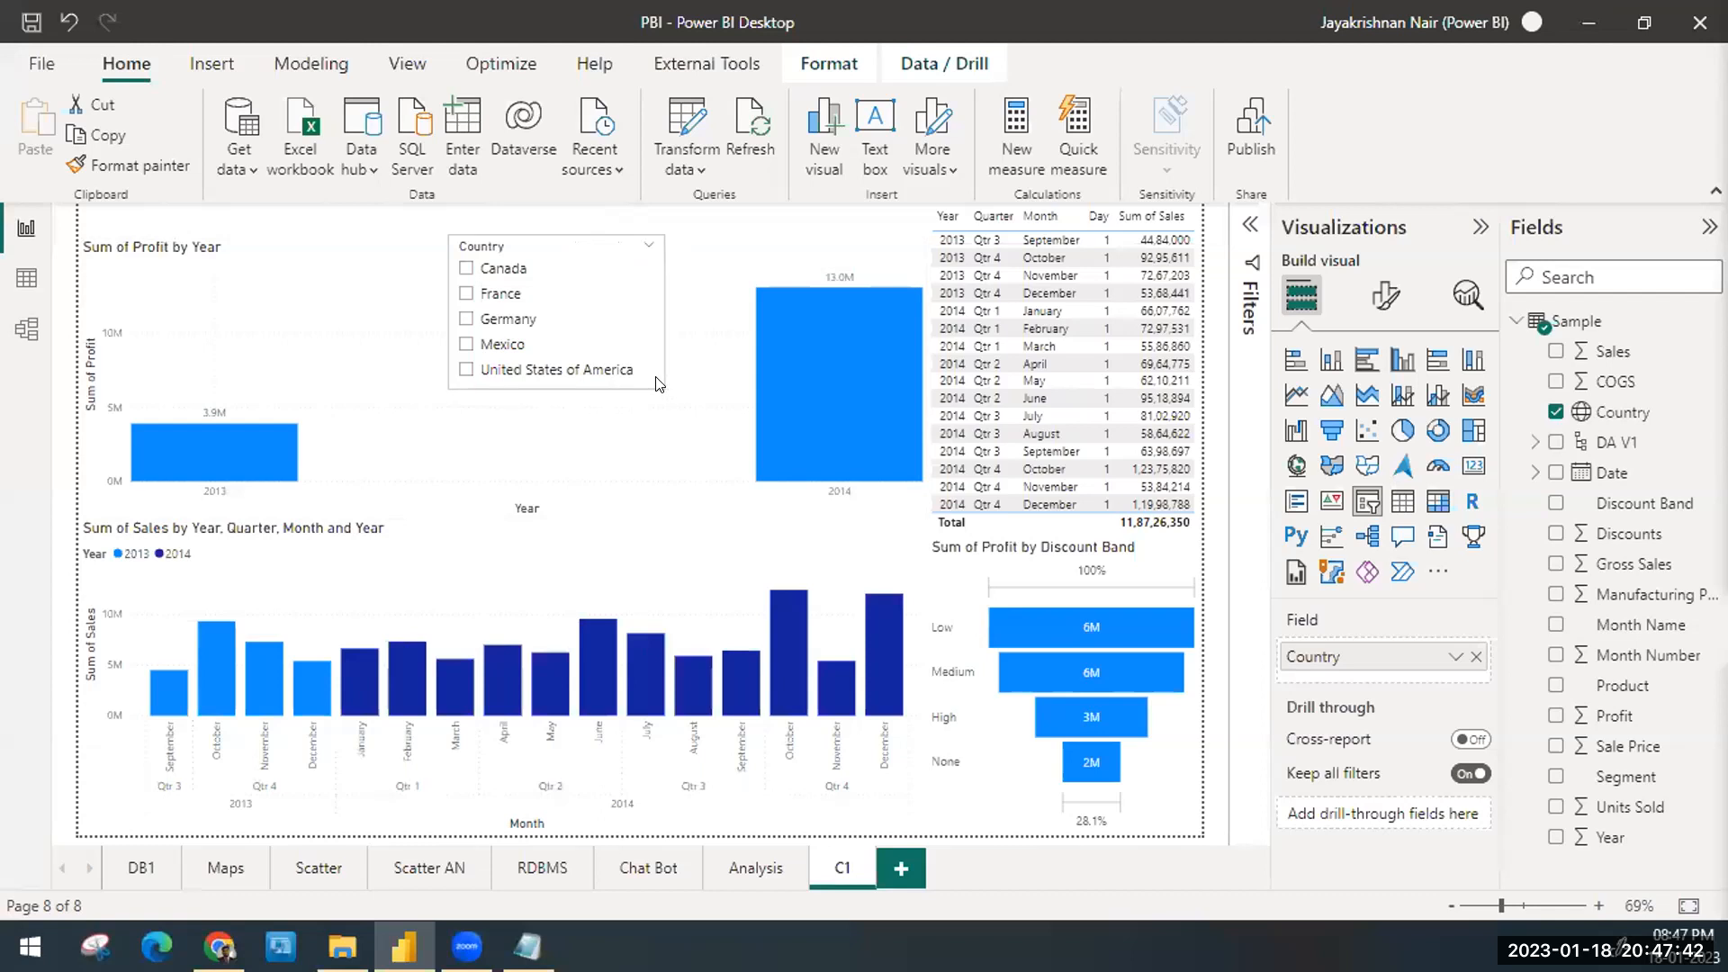
pyautogui.moveTo(538, 238); pyautogui.dragTo(518, 220)
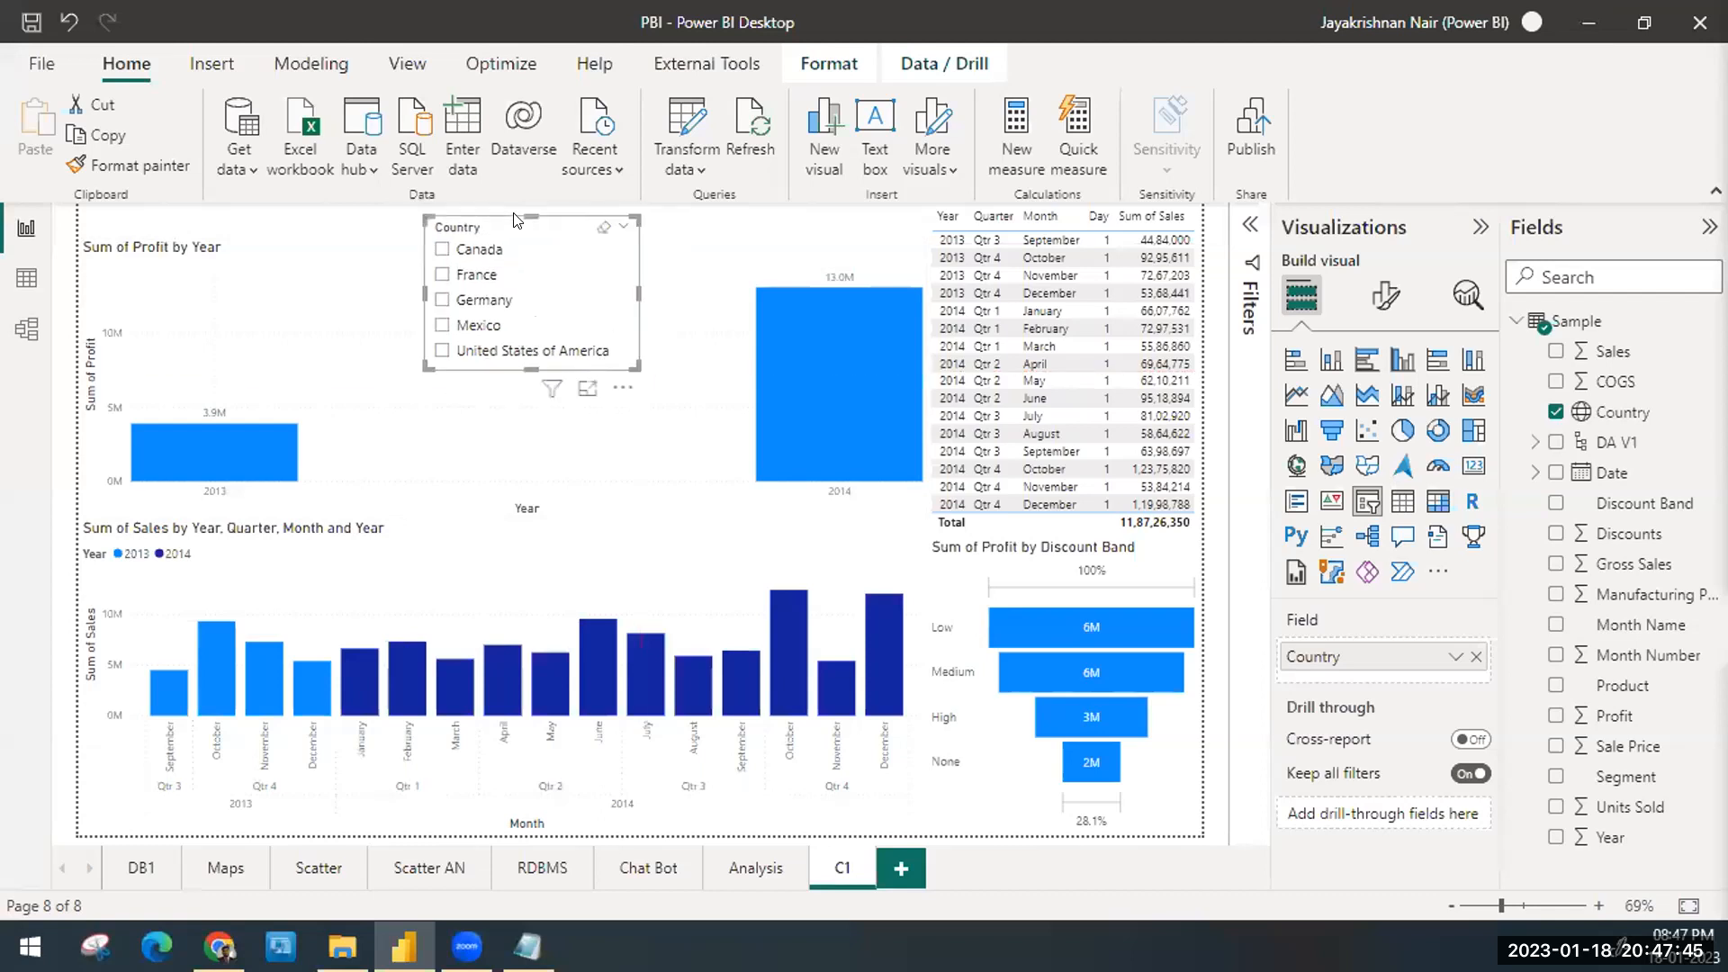
# Step: Filter page C1 by Canada, France, Germany, Mexico and United States of America one at a time
pyautogui.click(466, 257)
pyautogui.click(466, 275)
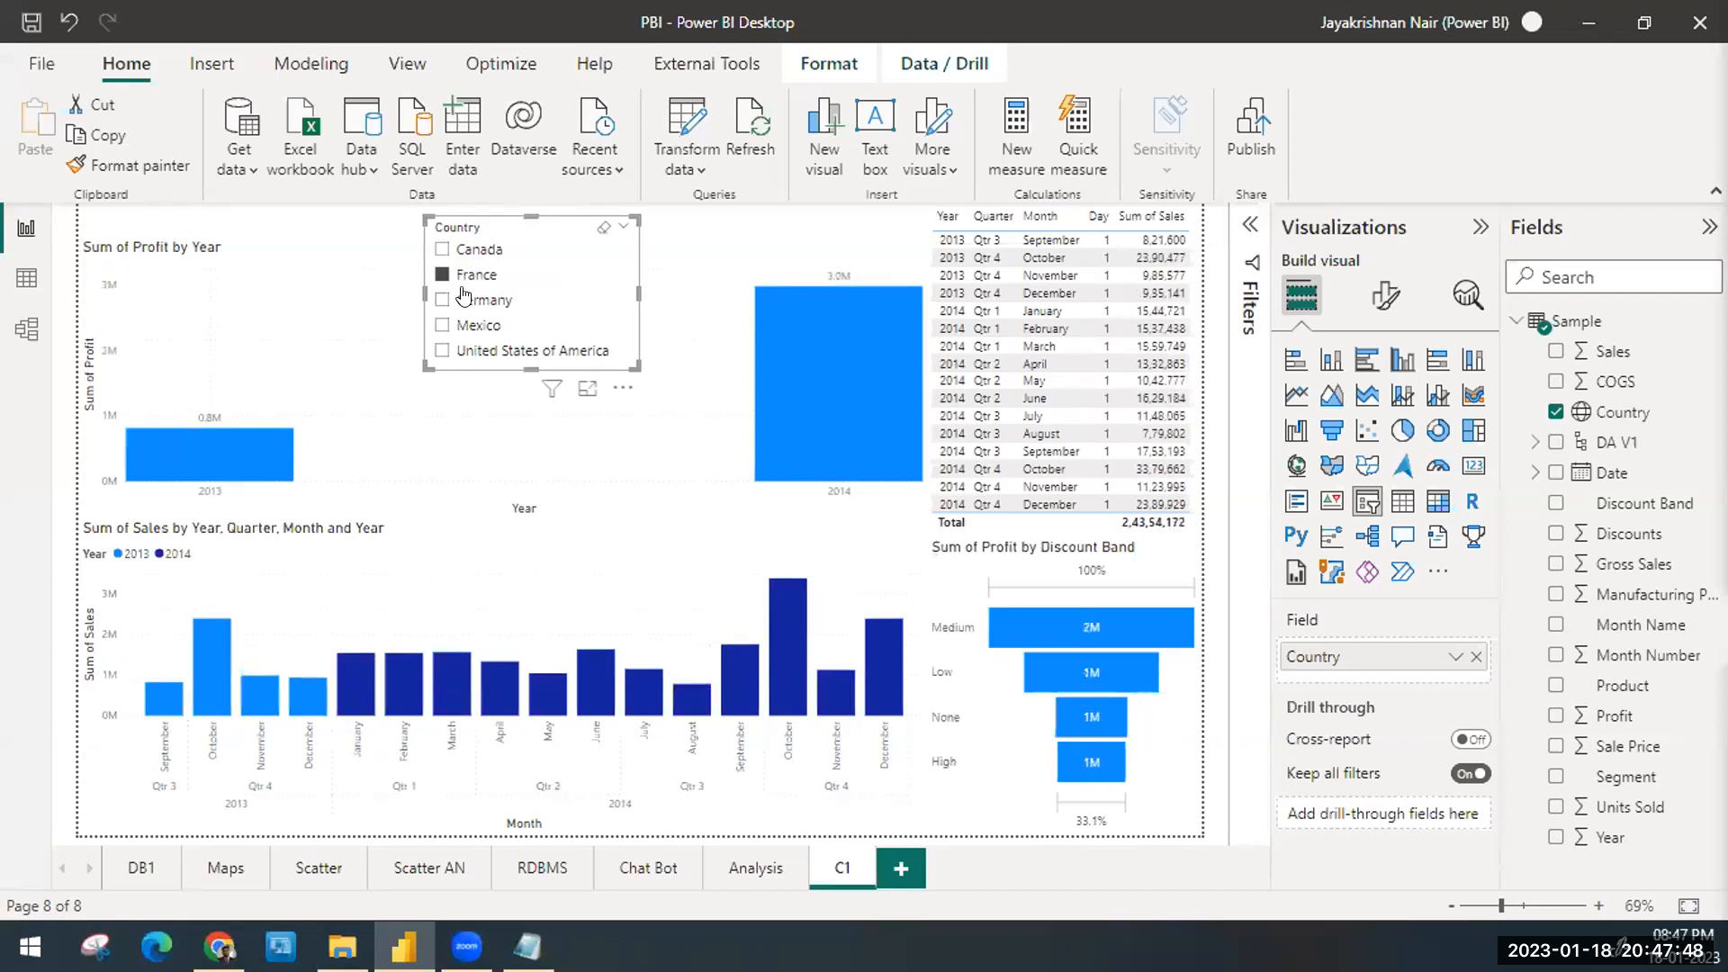
pyautogui.click(464, 299)
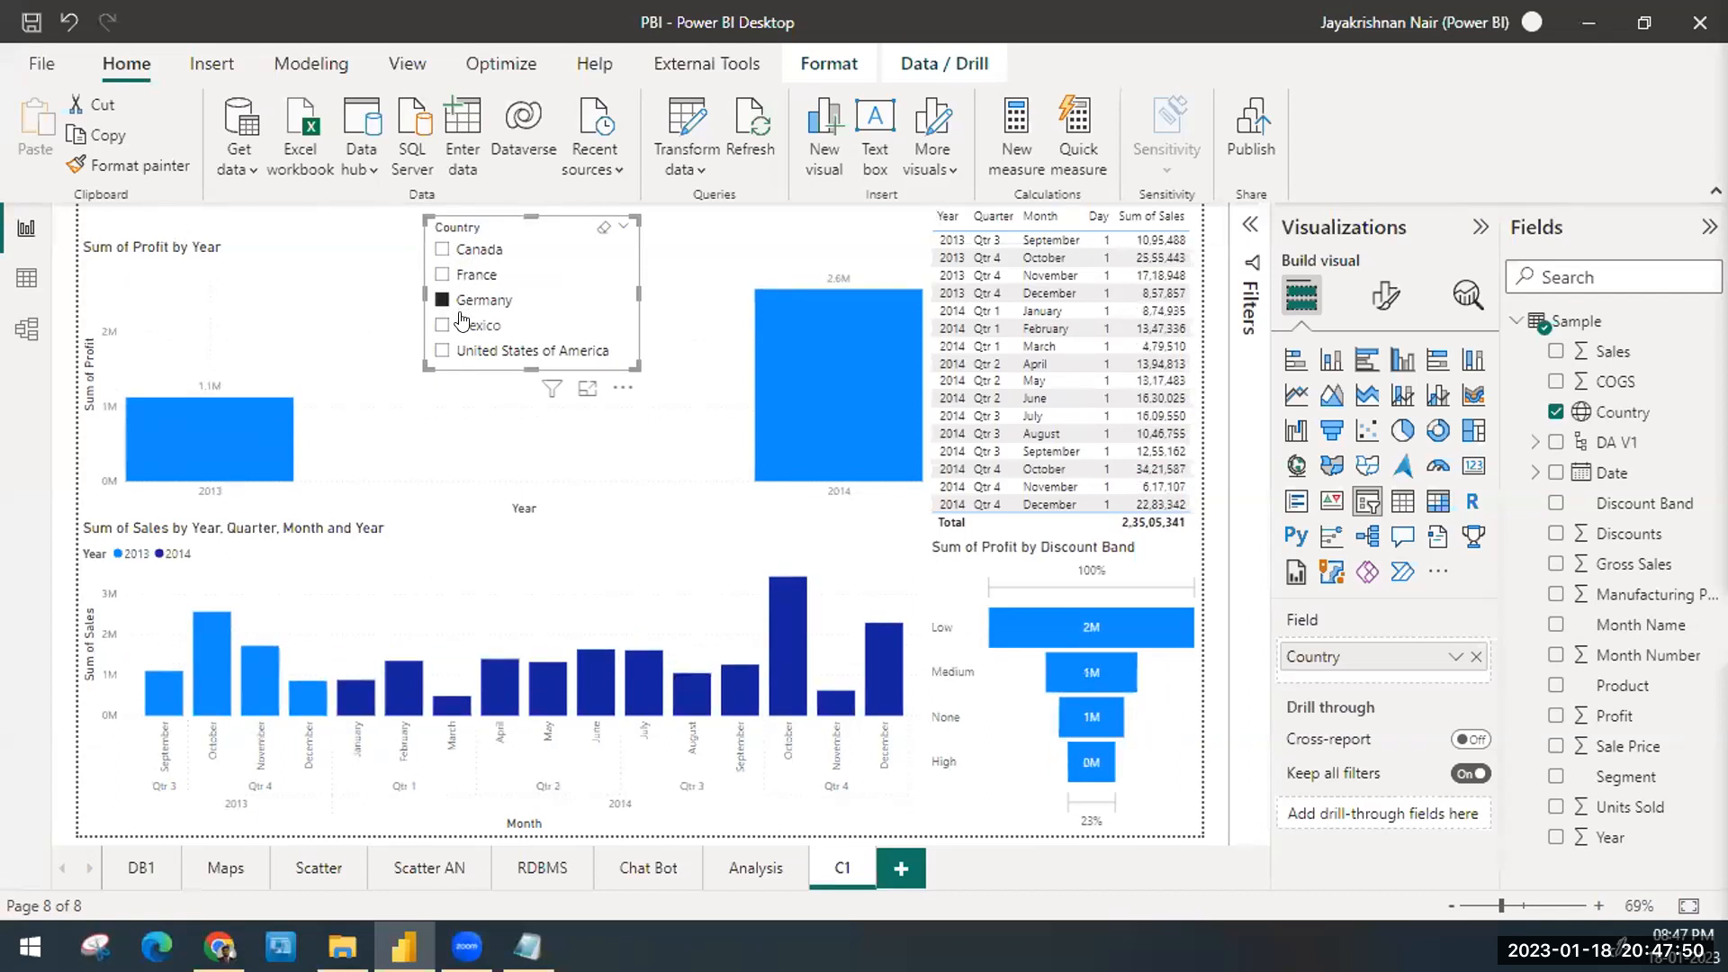
pyautogui.click(462, 324)
pyautogui.click(462, 349)
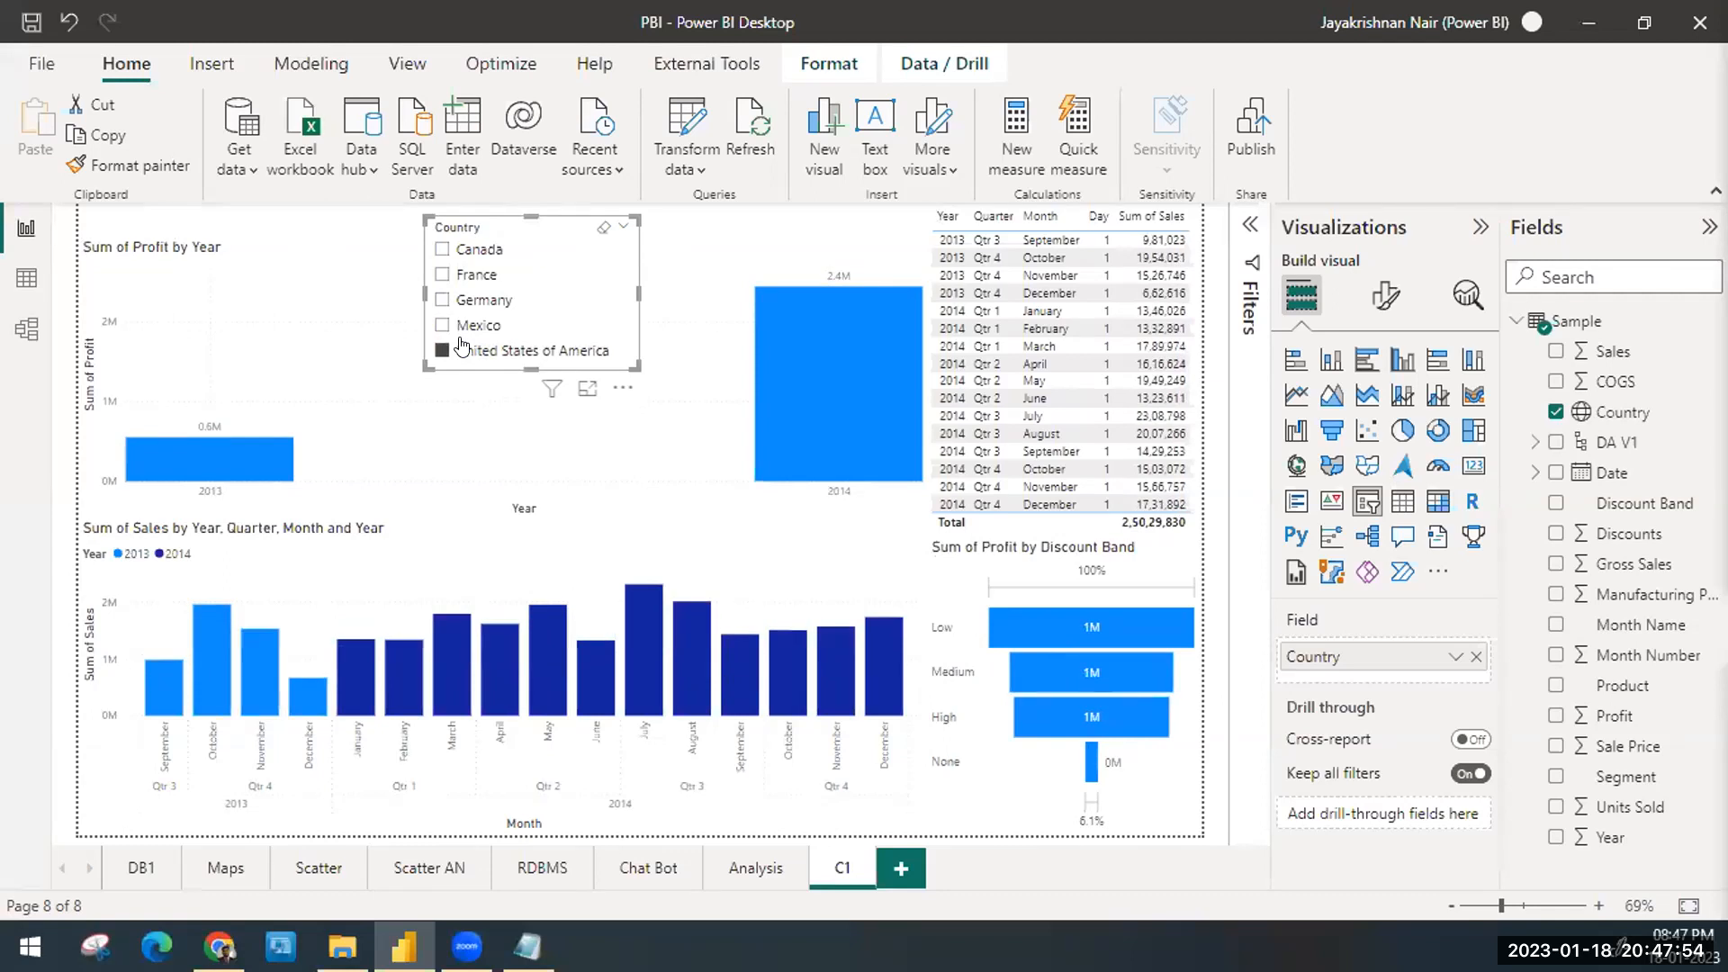
# Step: Add Germany and Canada to the slicer's United States of America selection, and clear all selected countries
pyautogui.keyDown('ctrl'); pyautogui.click(462, 310); pyautogui.keyUp('ctrl')
pyautogui.keyDown('ctrl'); pyautogui.click(462, 253); pyautogui.keyUp('ctrl')
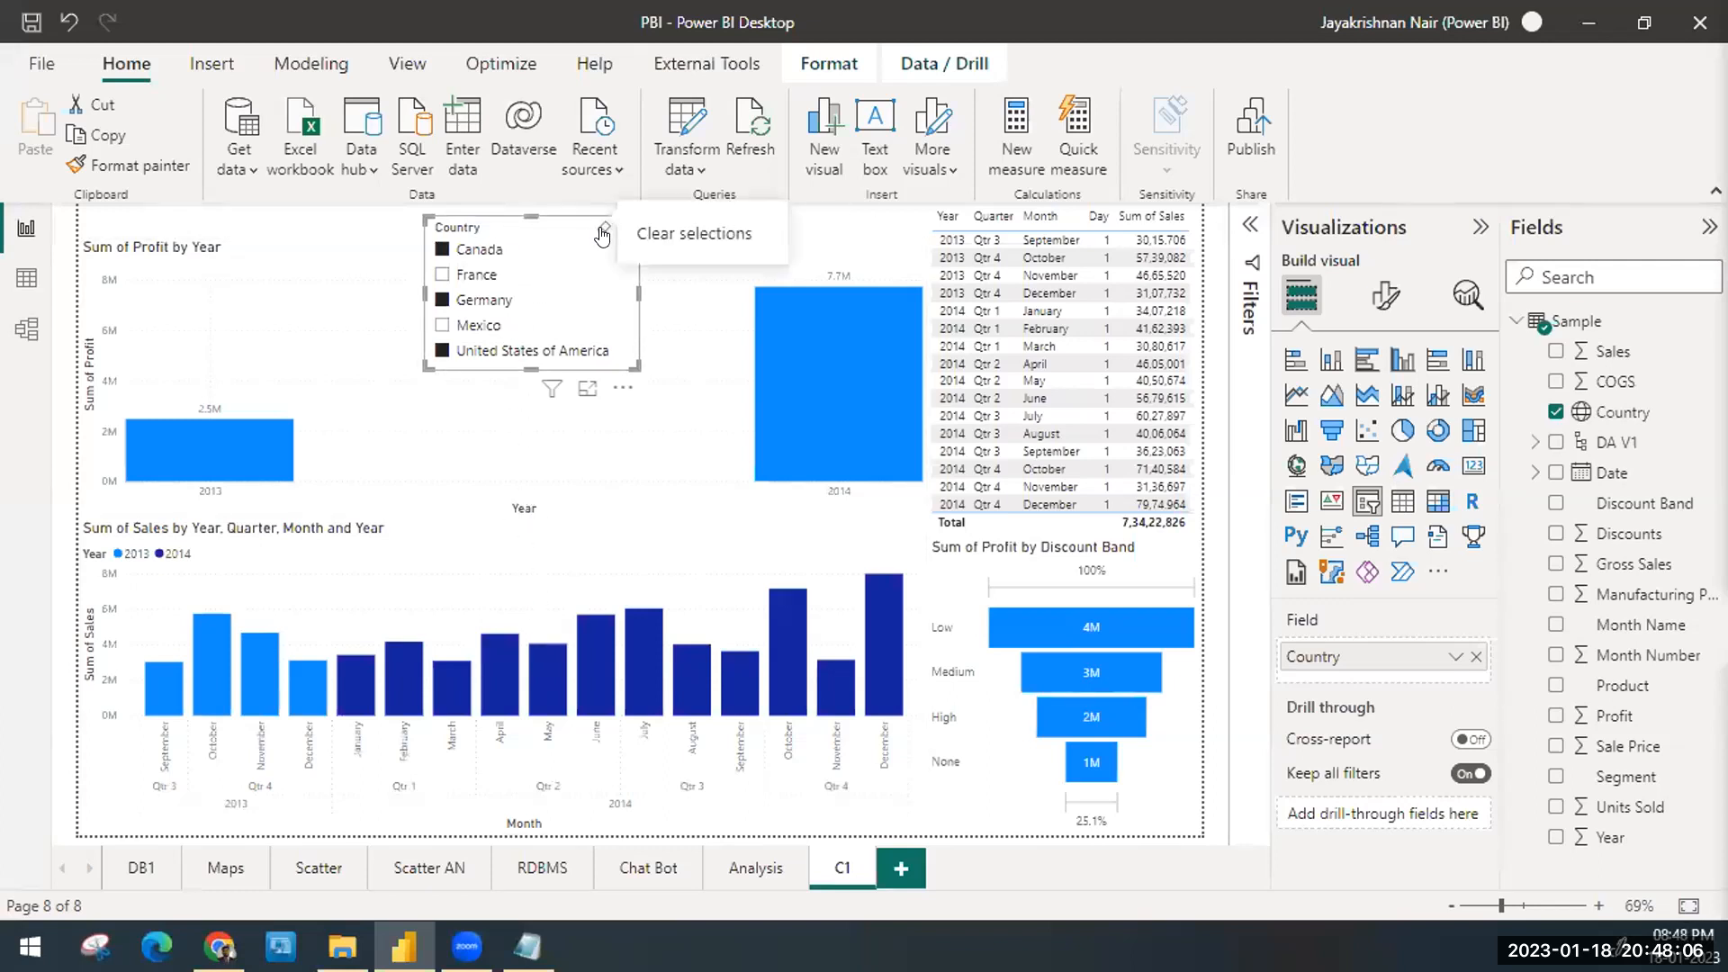
pyautogui.click(603, 234)
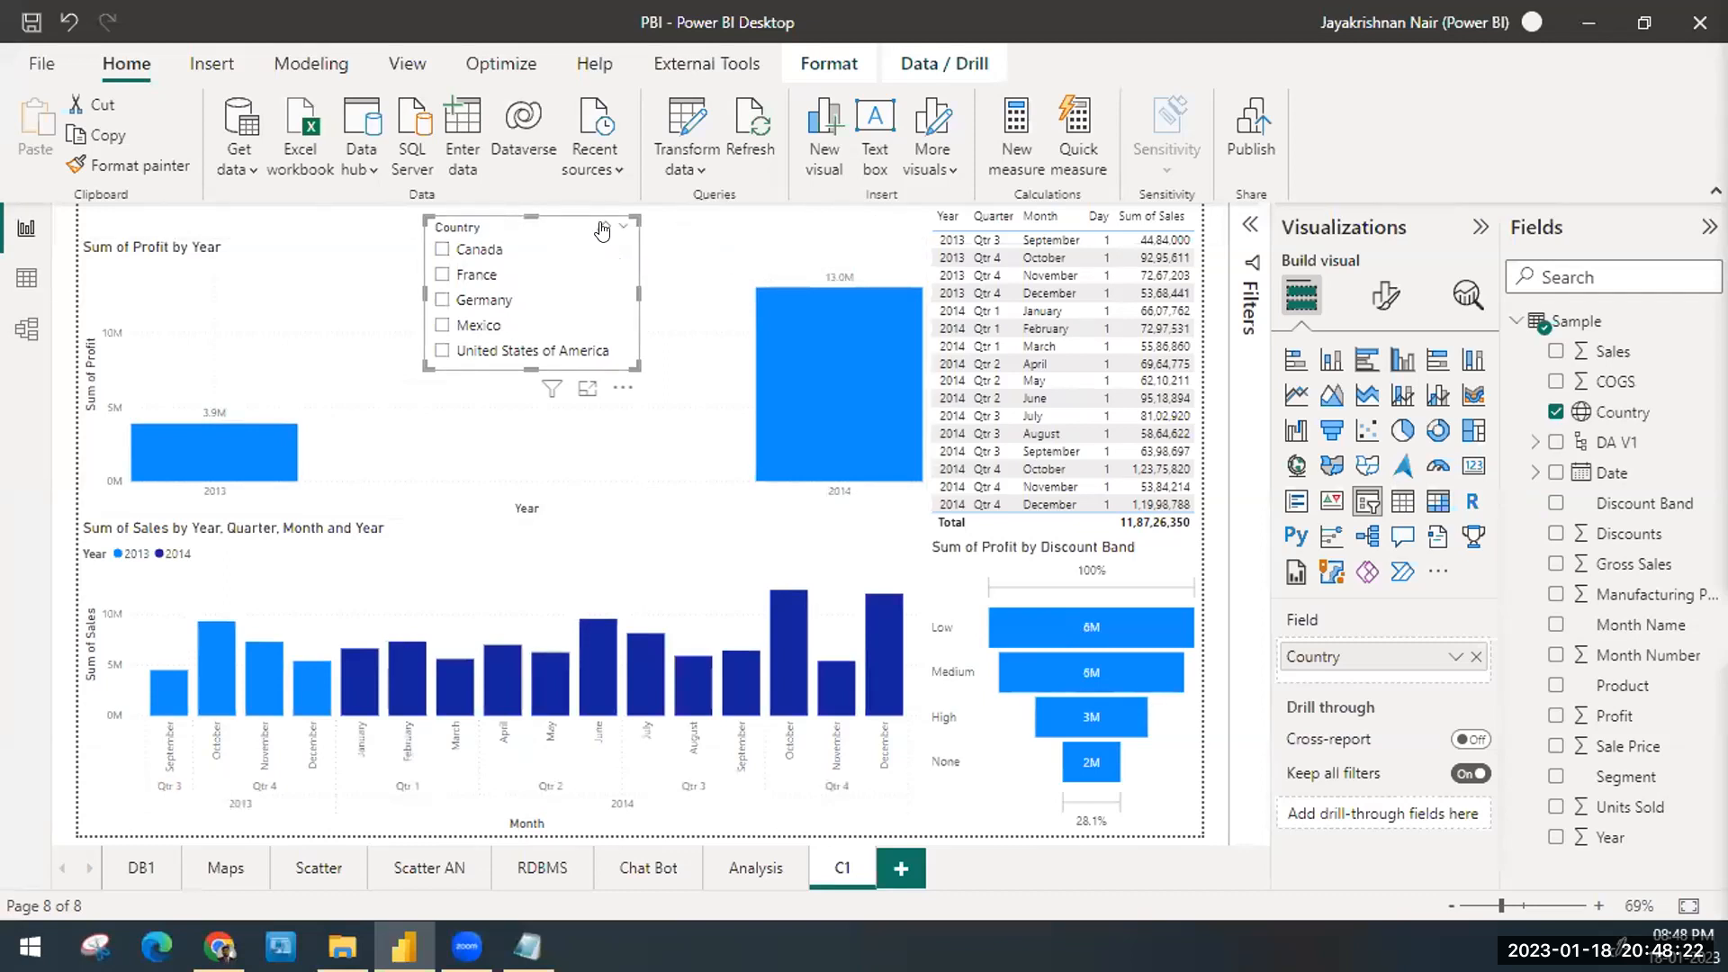
# Step: Remove the Country slicer from page C1 and save the report
pyautogui.click(623, 387)
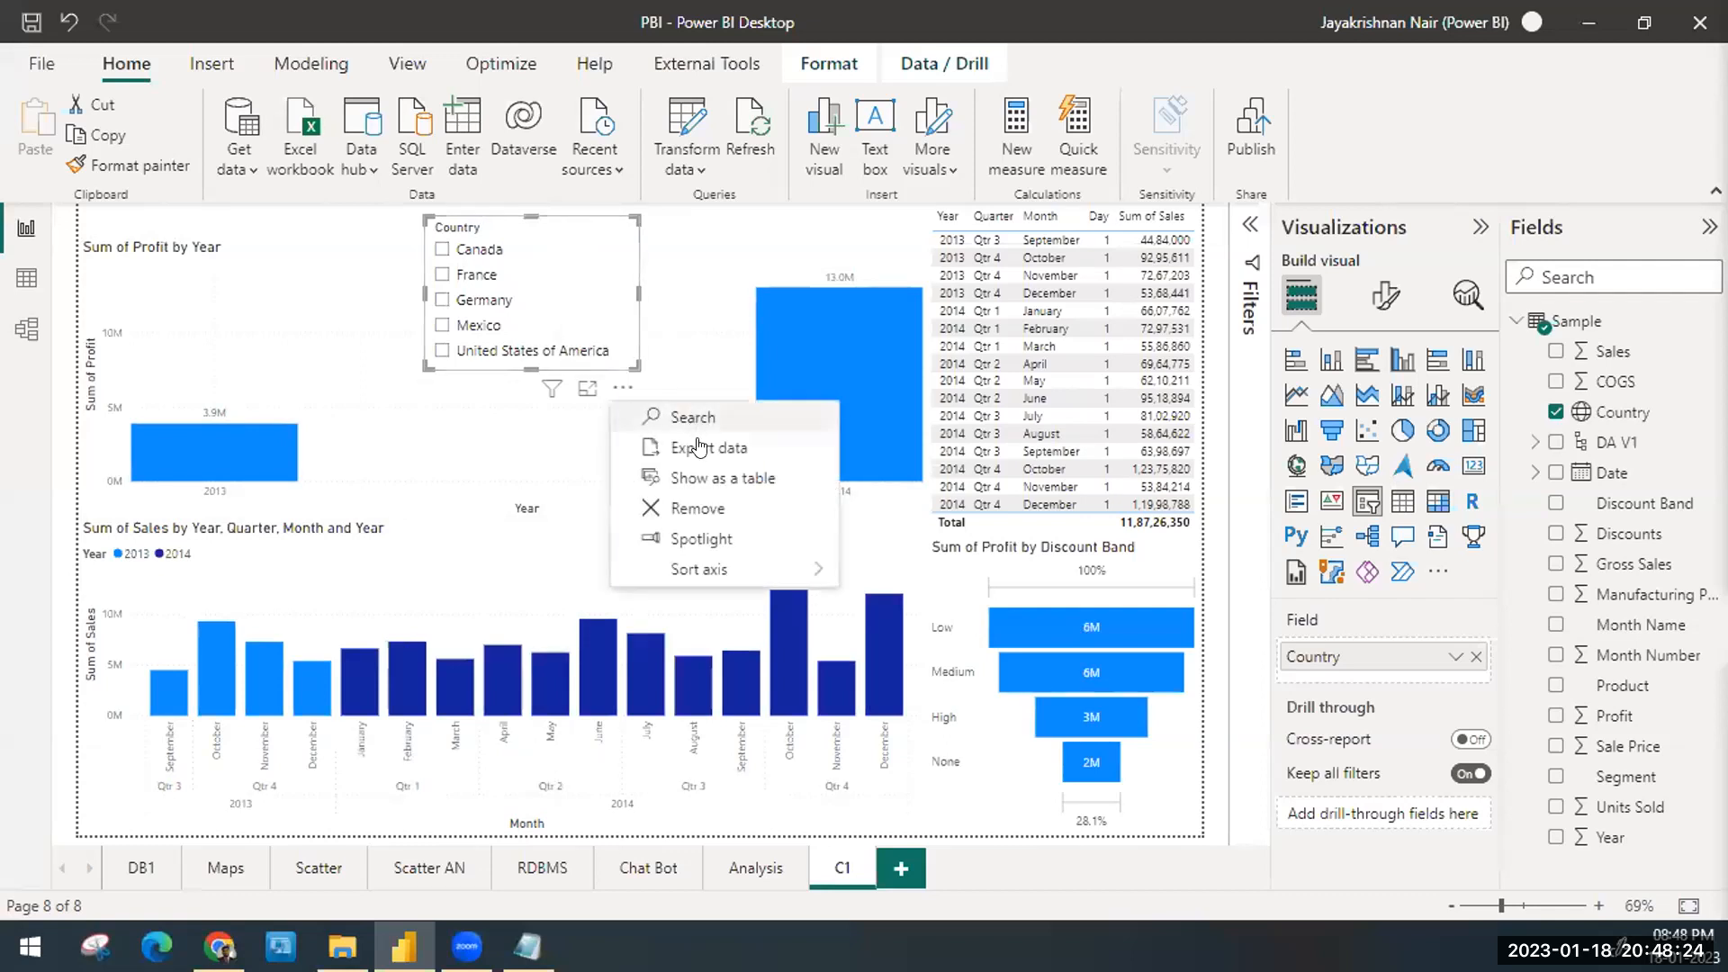
pyautogui.click(714, 513)
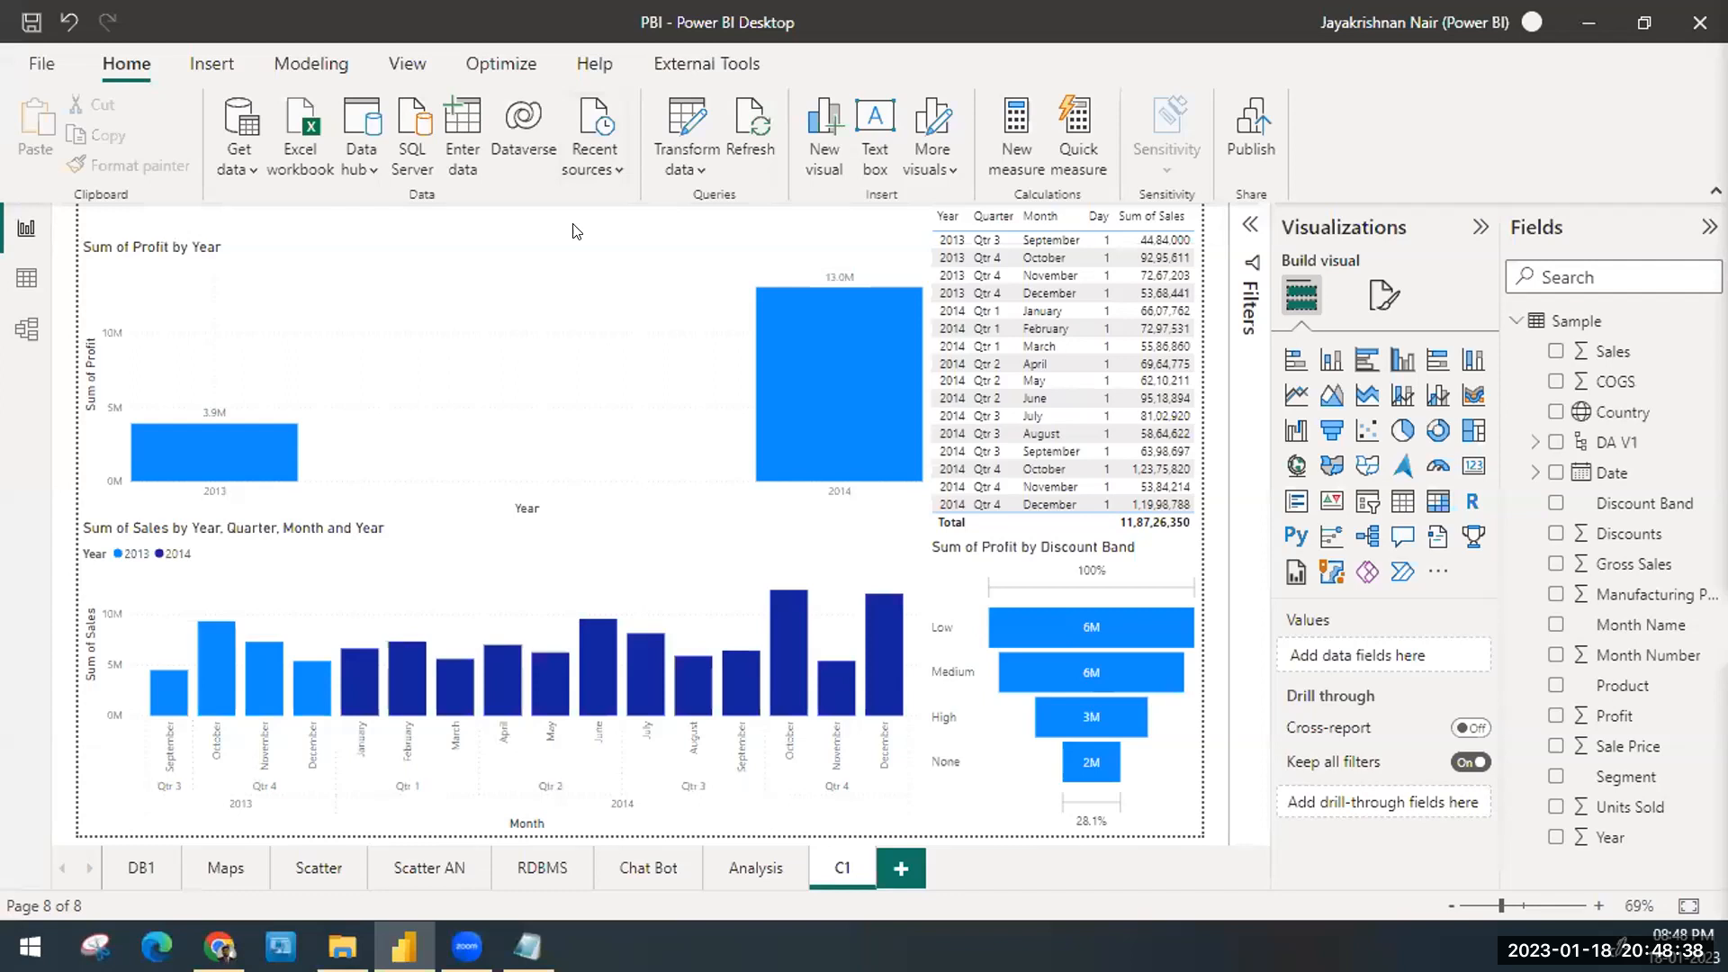
pyautogui.click(32, 24)
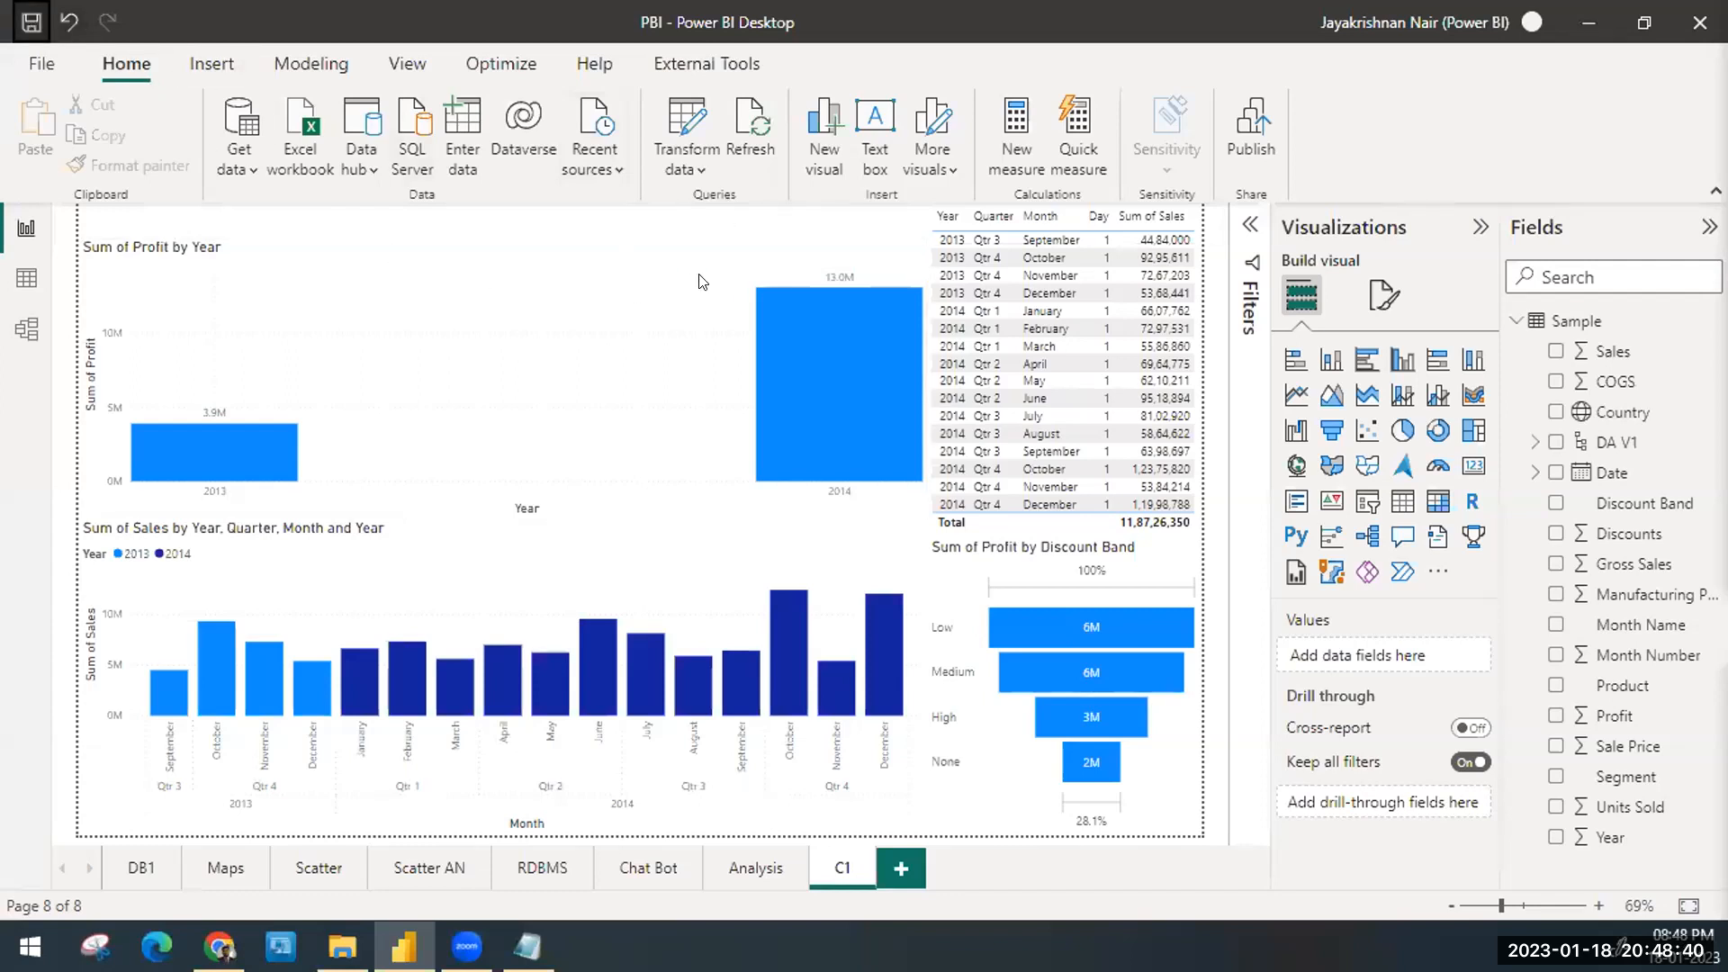
# Step: Add a new slicer for Country between the profit chart's 2013 and 2014 columns, and shrink it to fit the five countries
pyautogui.click(1367, 501)
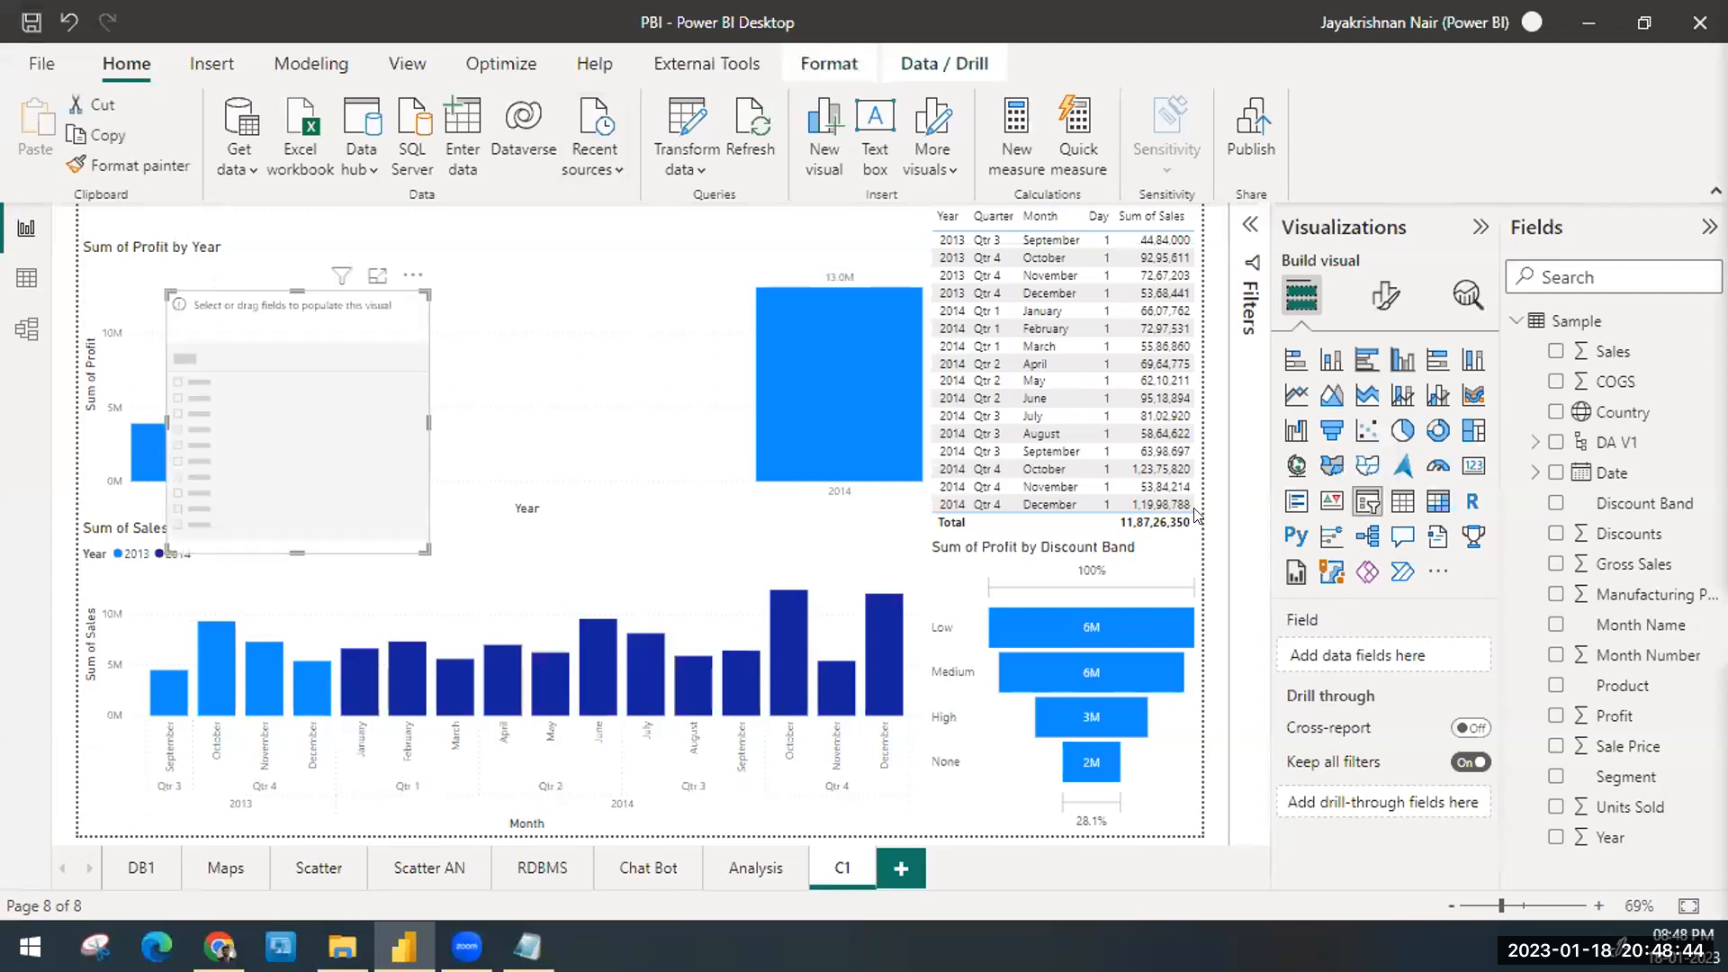
pyautogui.moveTo(358, 390); pyautogui.dragTo(592, 338)
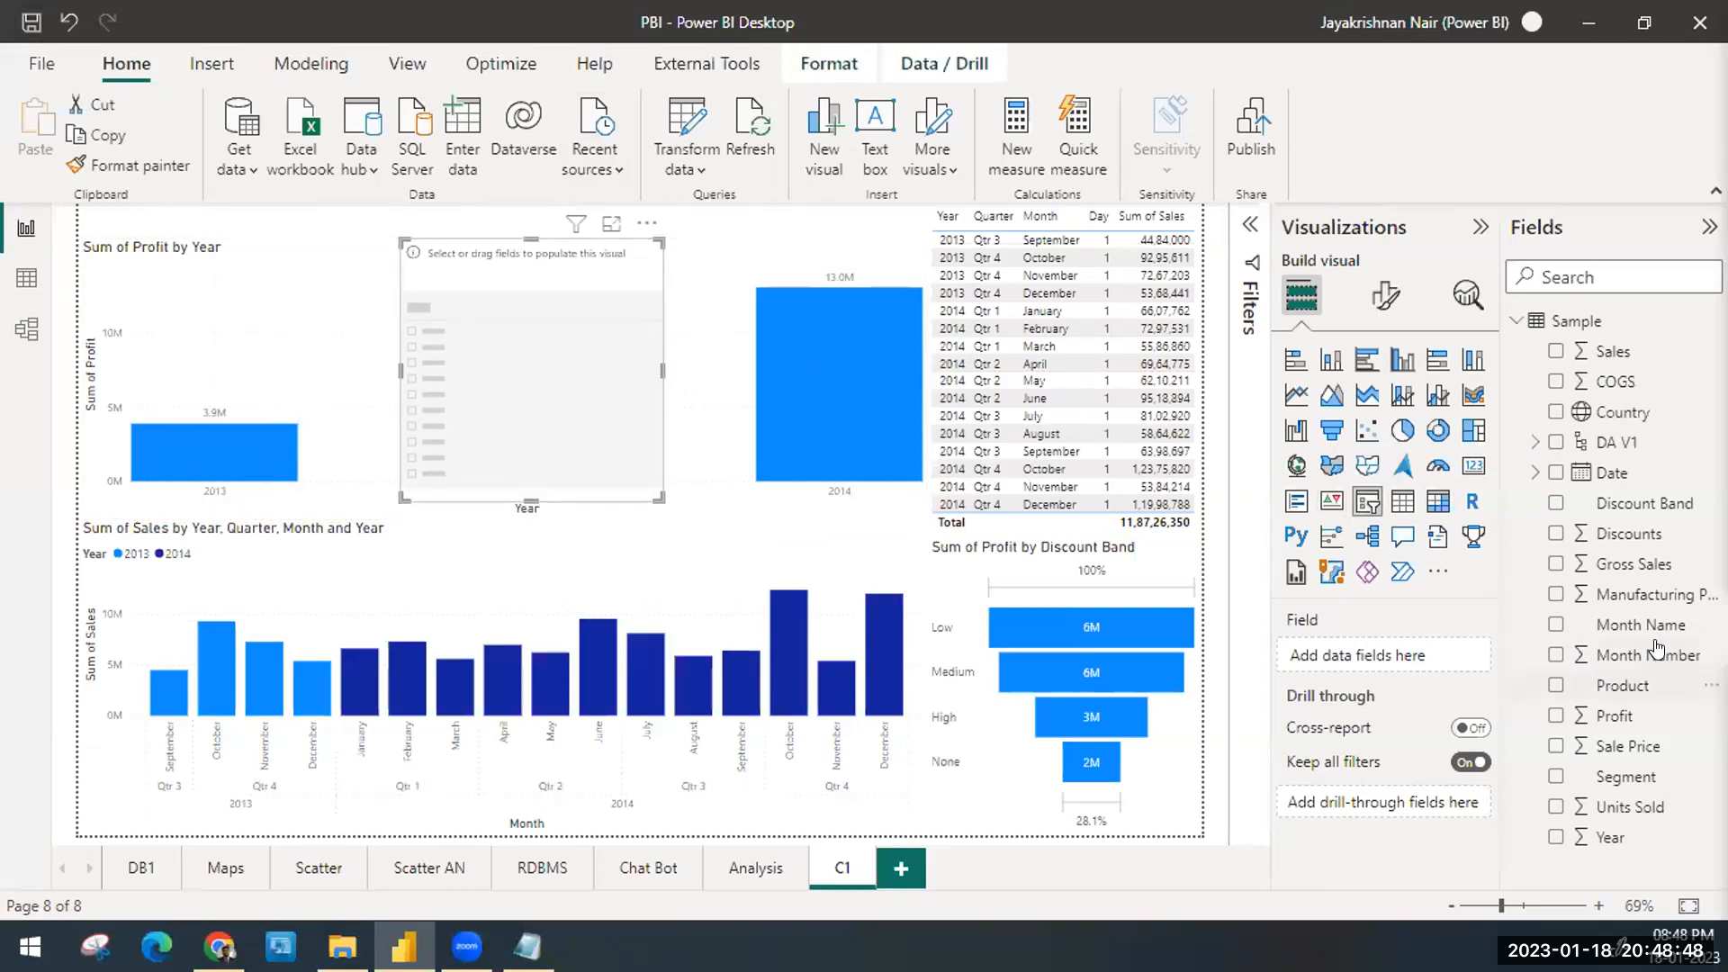
pyautogui.moveTo(1627, 414); pyautogui.dragTo(1391, 658)
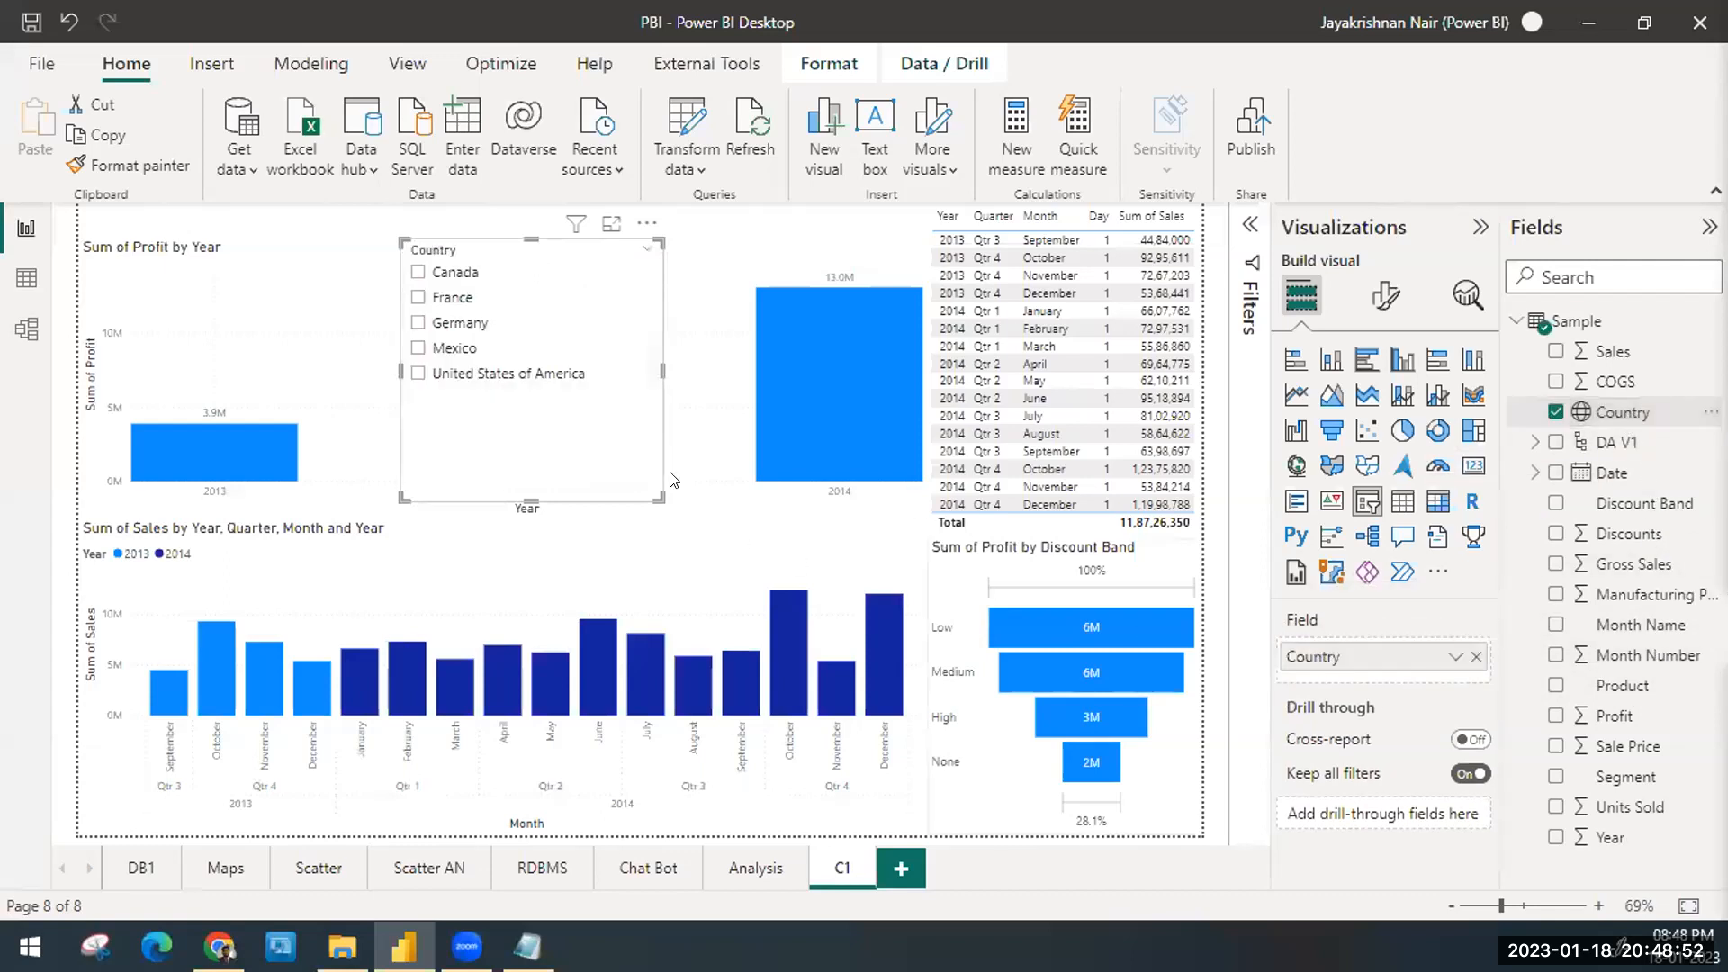
pyautogui.moveTo(660, 497); pyautogui.dragTo(613, 395)
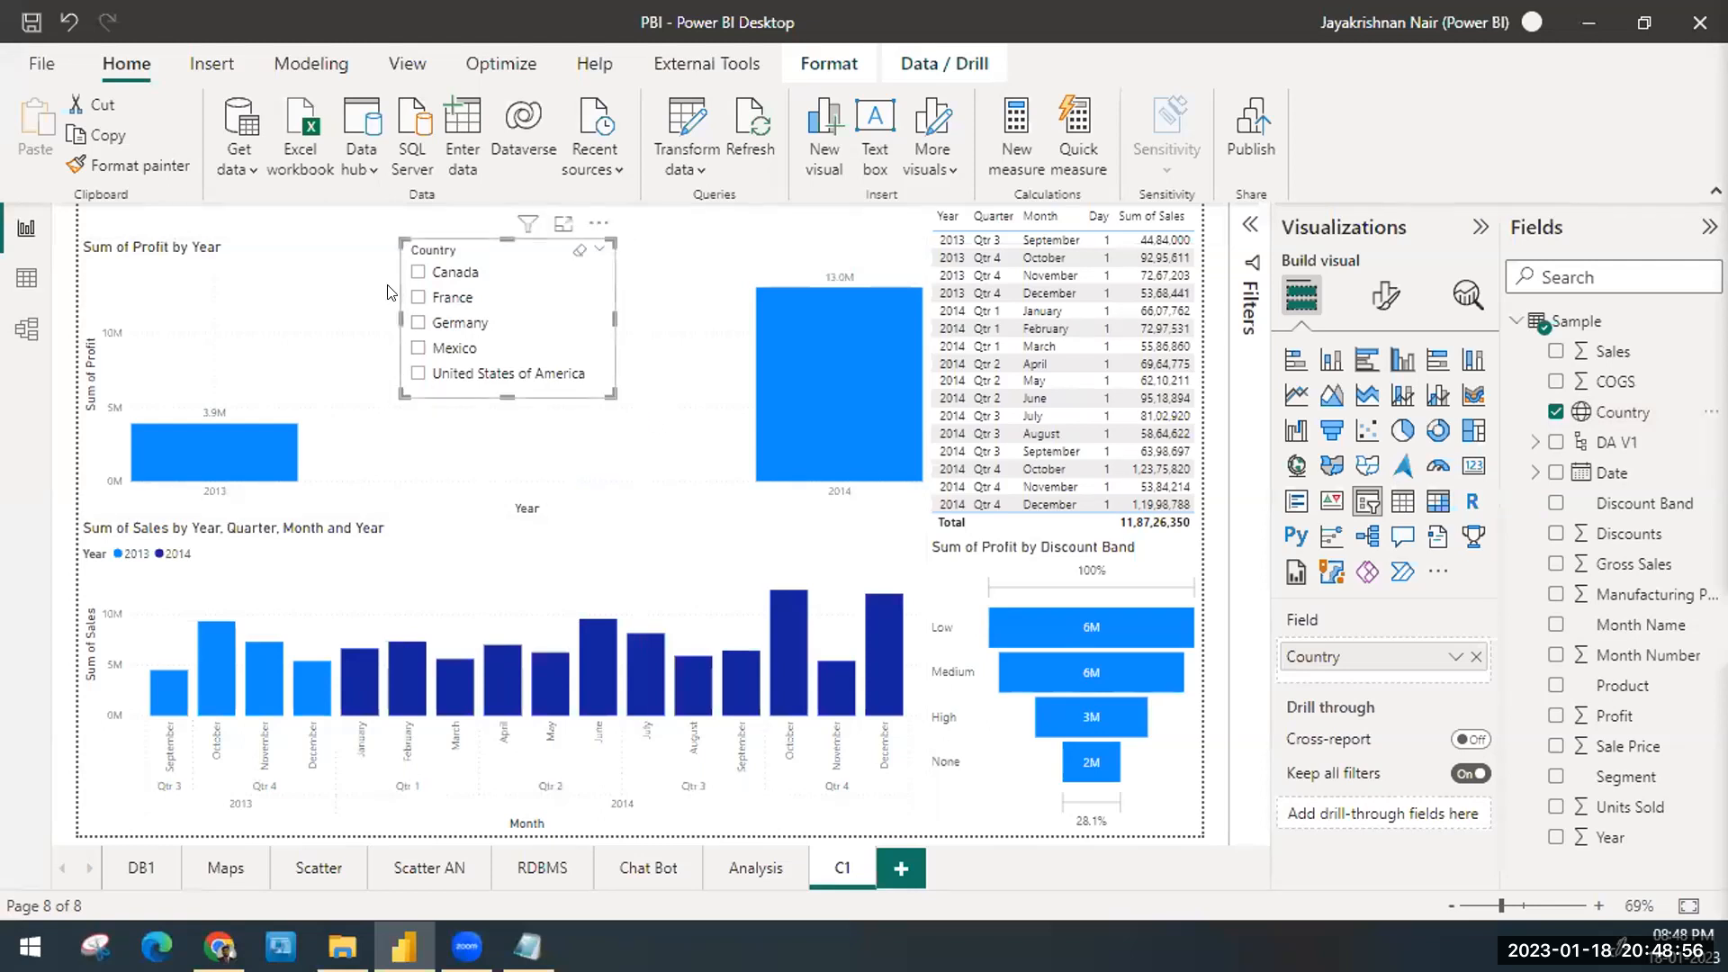
# Step: Filter page C1 by Canada, Germany and United States of America individually, and by all three countries together
pyautogui.click(456, 274)
pyautogui.click(455, 323)
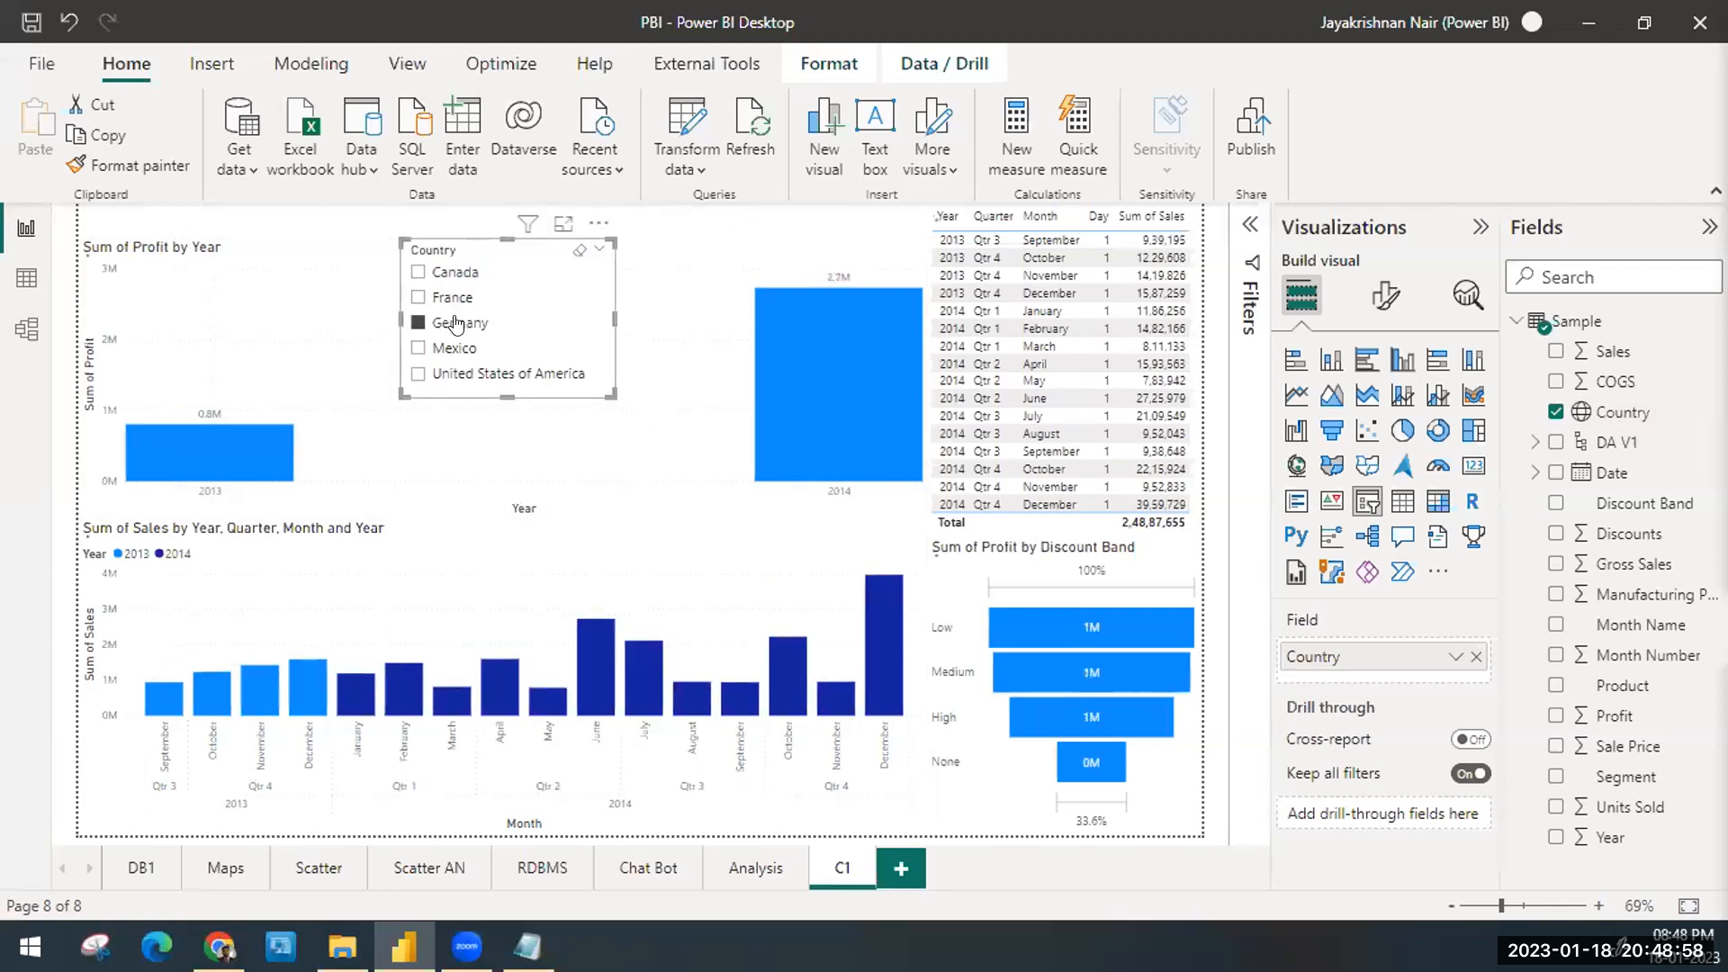
pyautogui.click(455, 372)
pyautogui.click(456, 272)
pyautogui.keyDown('ctrl'); pyautogui.click(455, 322); pyautogui.keyUp('ctrl')
pyautogui.keyDown('ctrl'); pyautogui.click(459, 373); pyautogui.keyUp('ctrl')
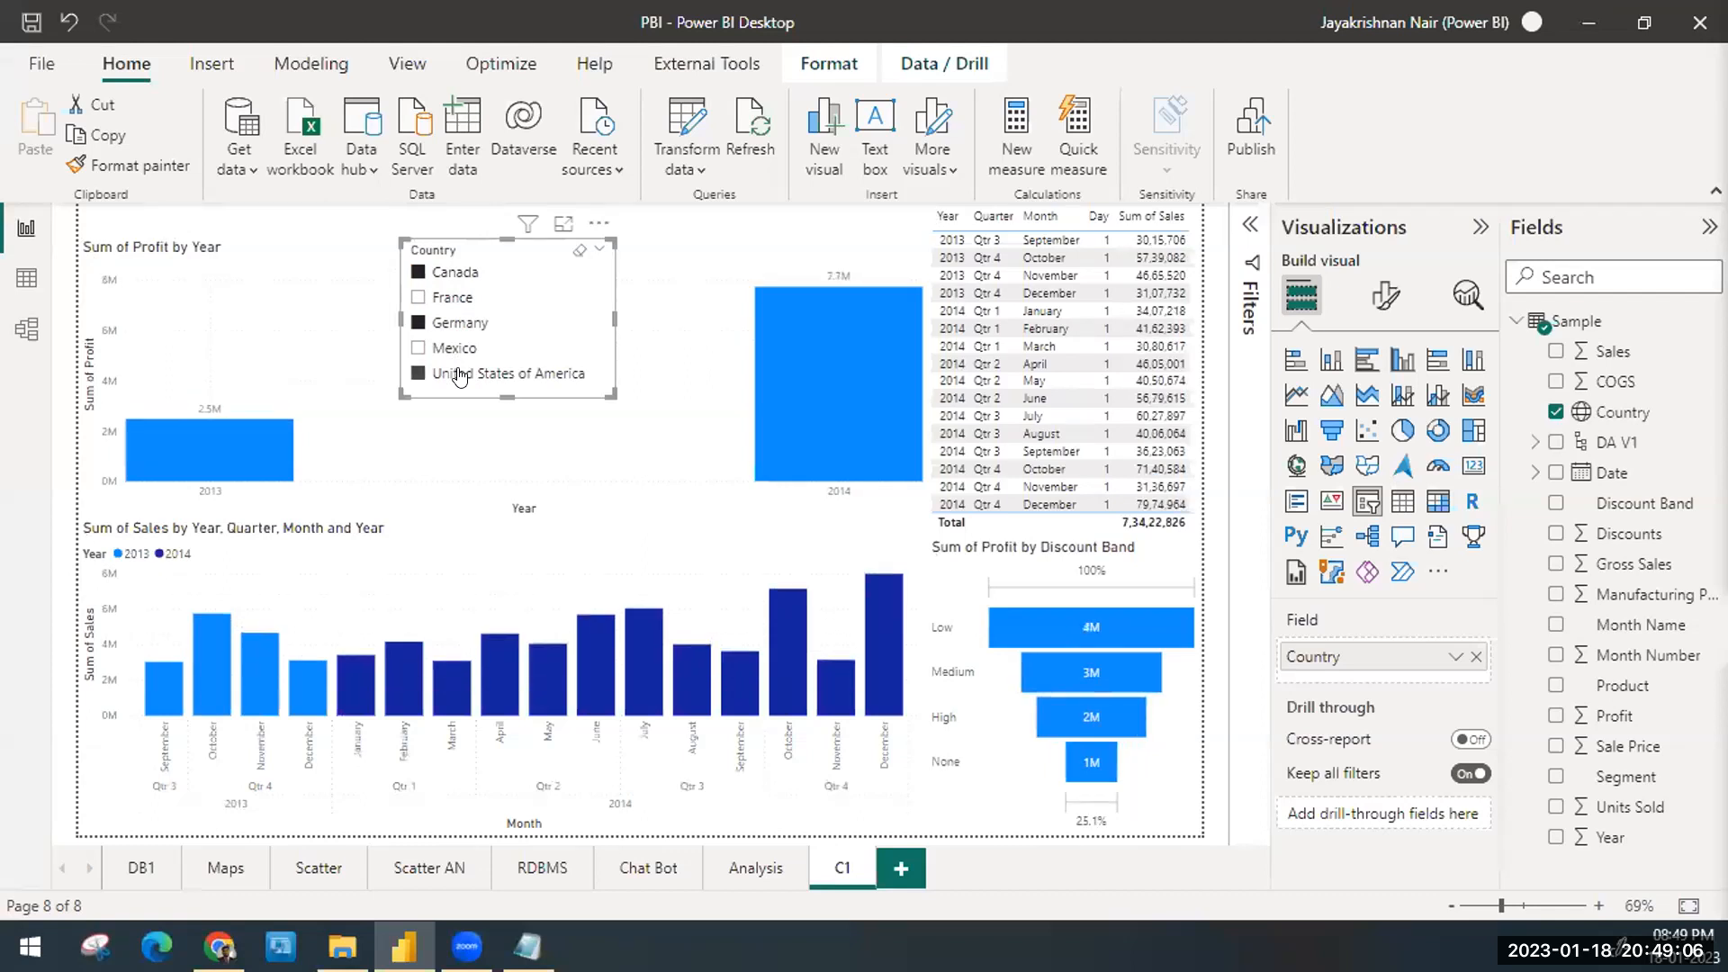
# Step: Clear the three-country selection in the slicer and delete the slicer from the page
pyautogui.click(577, 254)
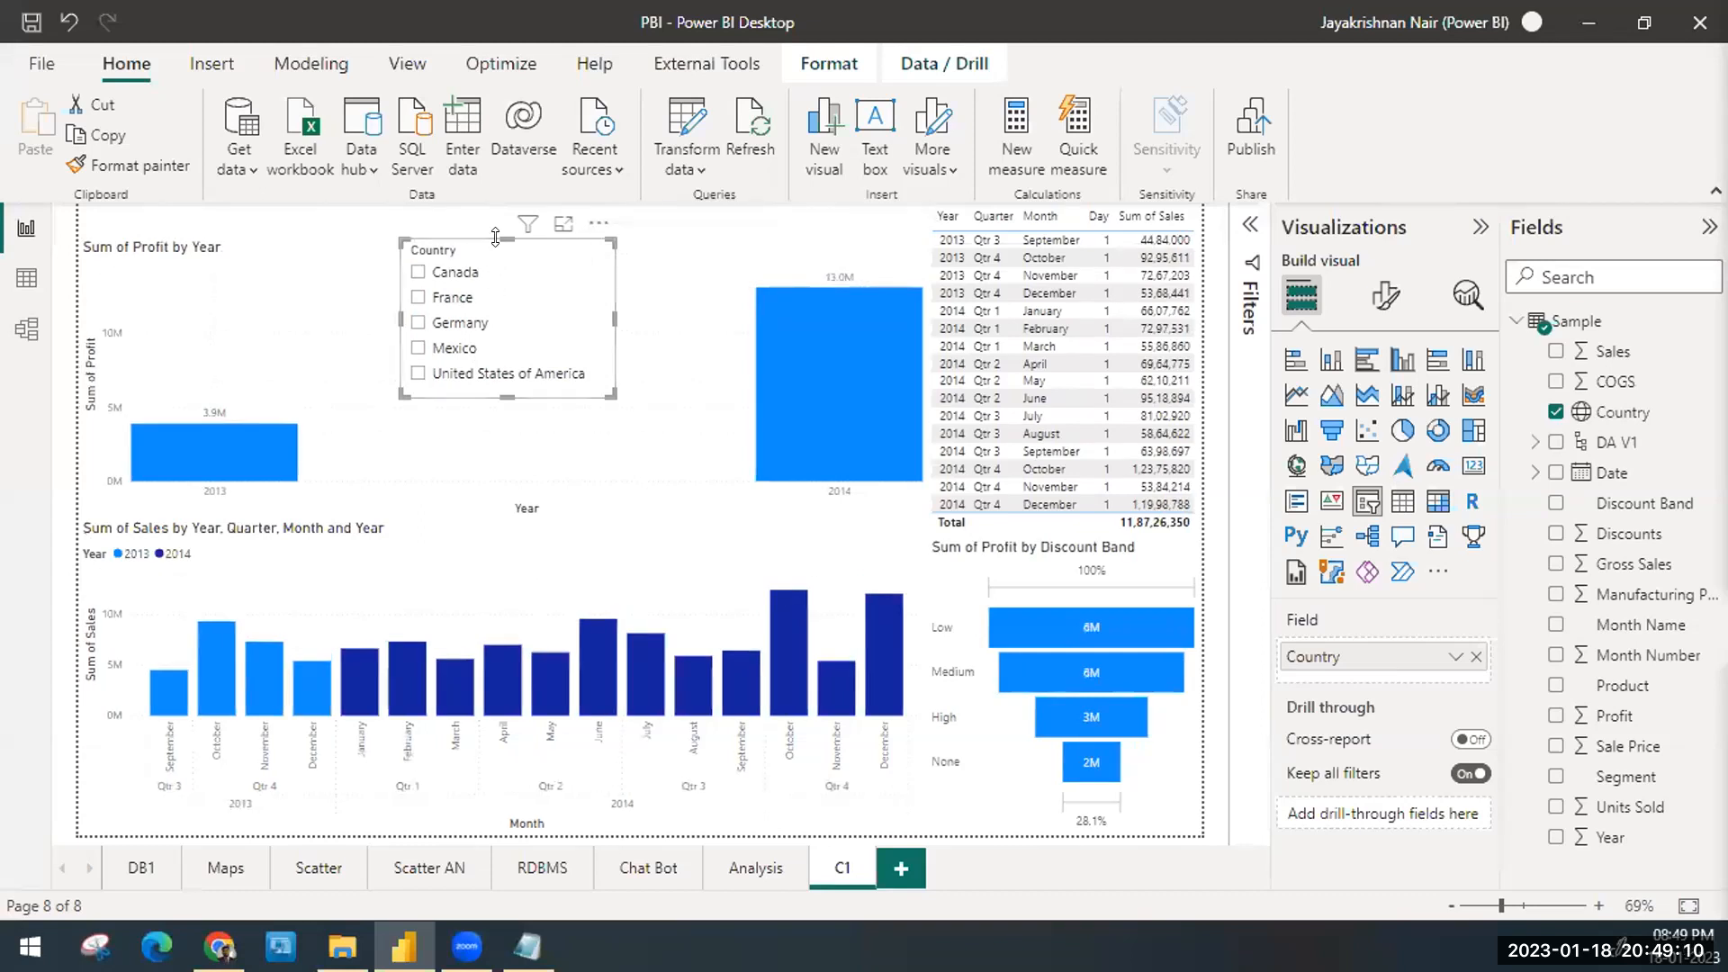
pyautogui.click(598, 222)
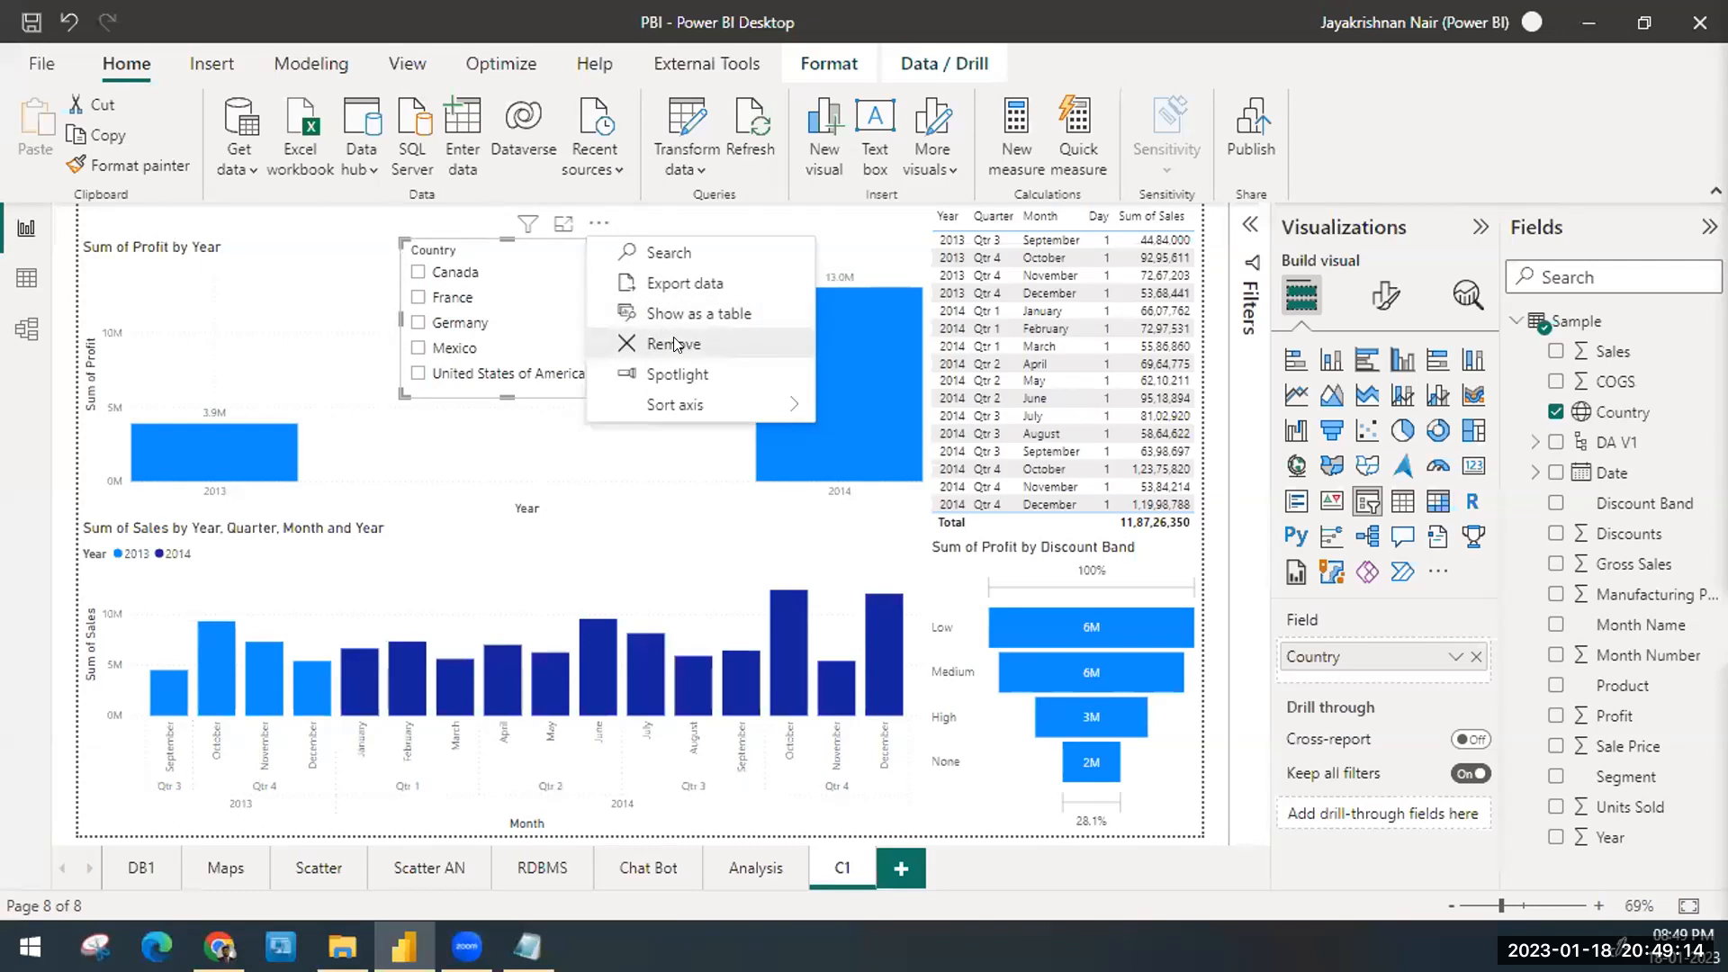
pyautogui.click(666, 343)
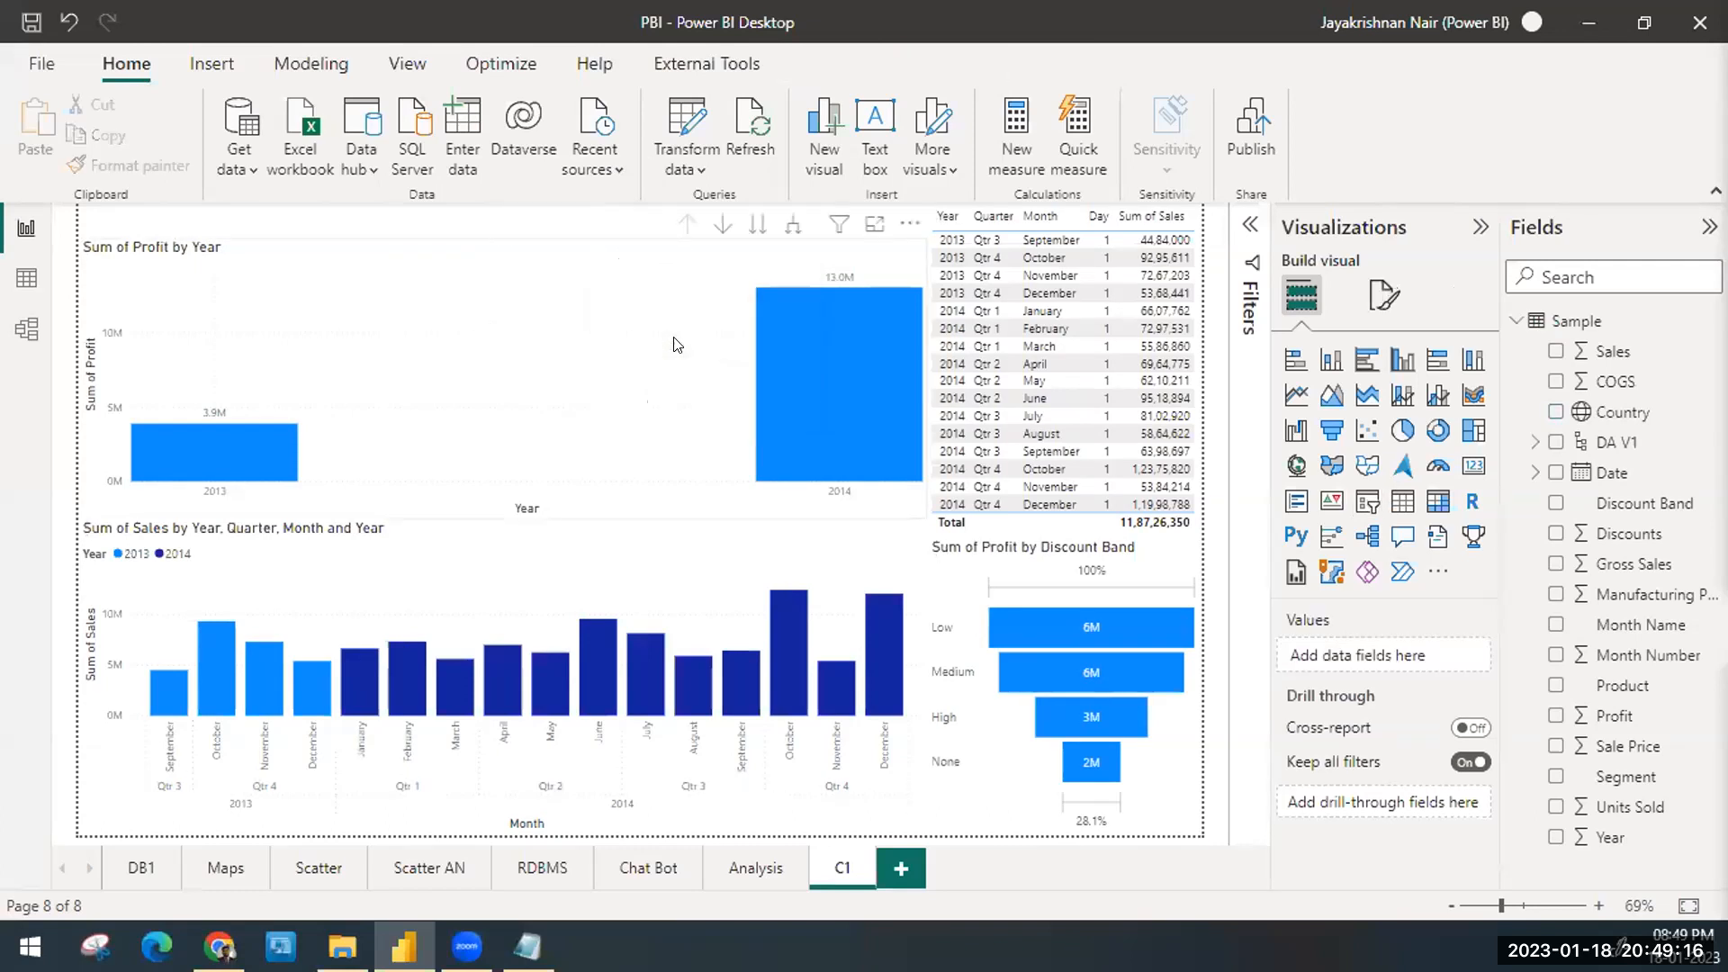